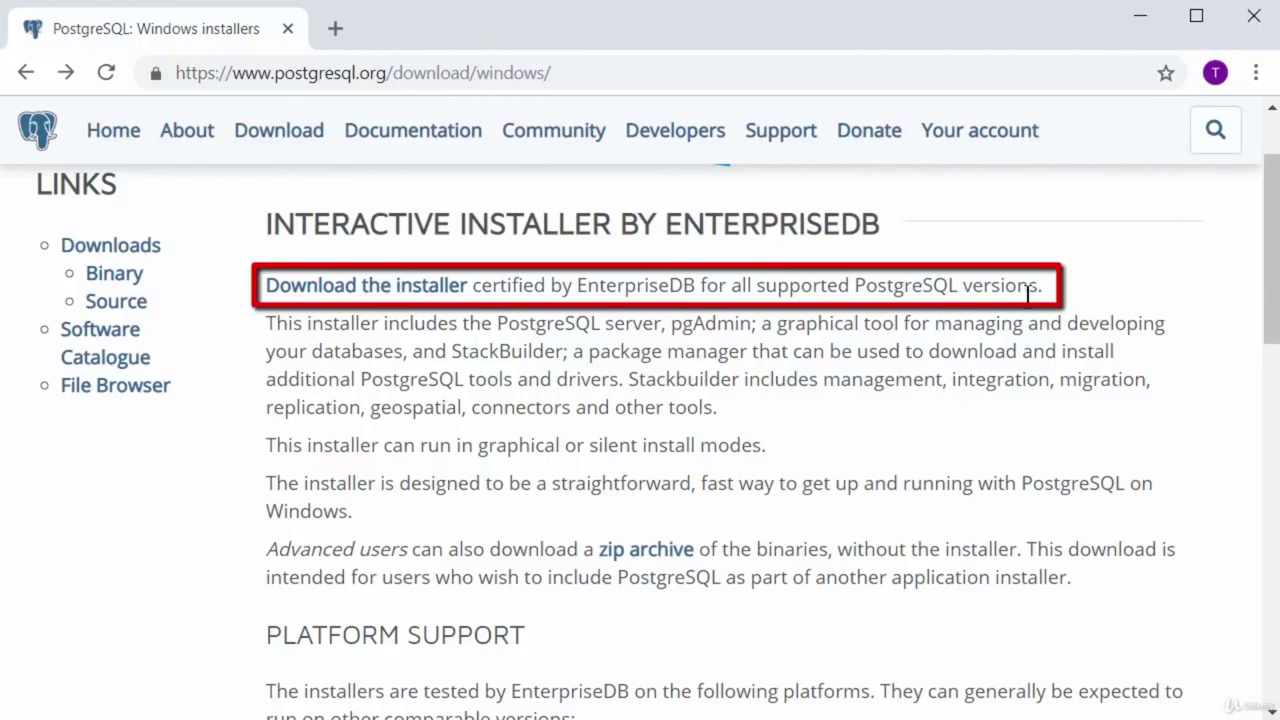
Download the PostgreSQL 10.5 Windows x86-64 installer from EnterpriseDB's download page.
left_click(347, 292)
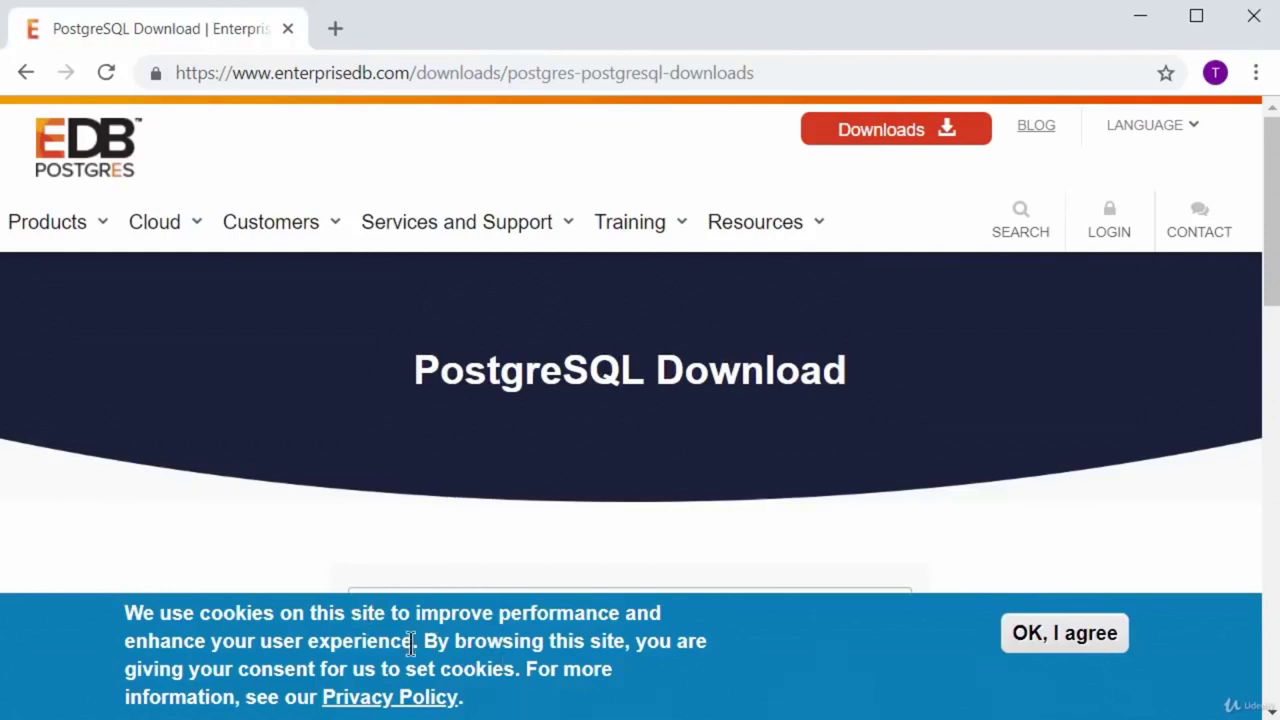
left_click(1050, 640)
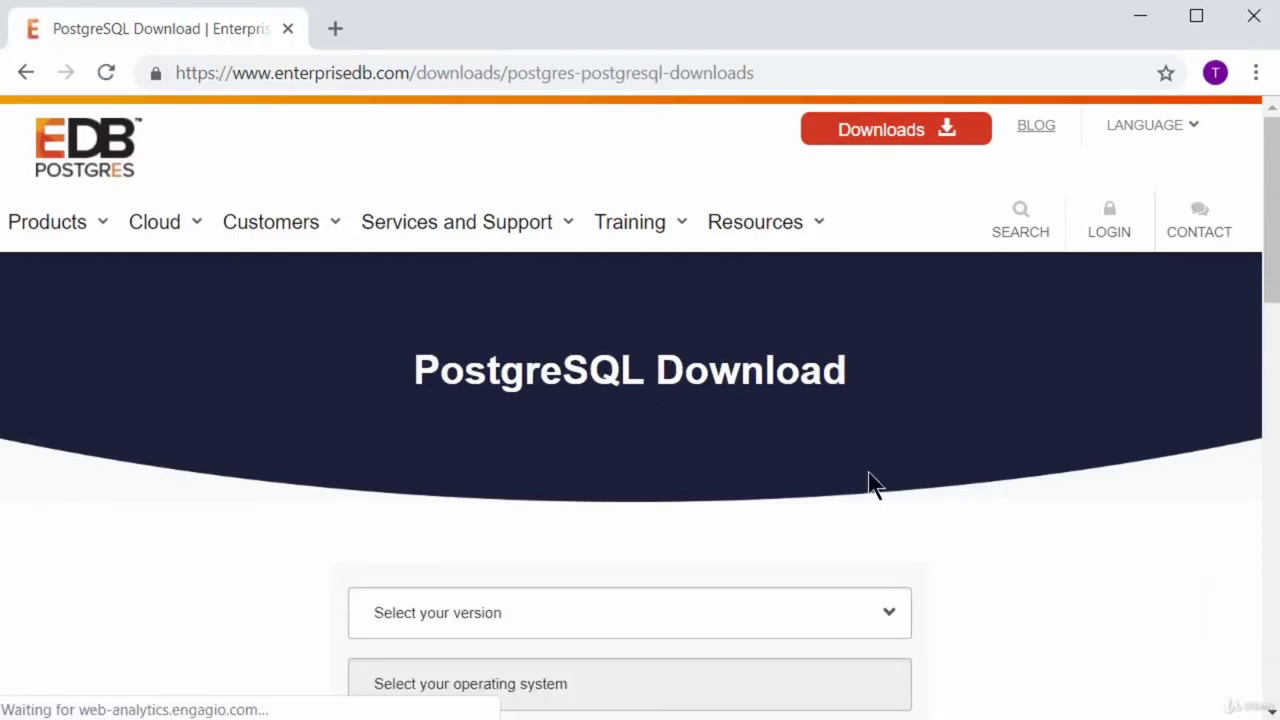
scroll(866, 484, "down", 2)
scroll(866, 484, "down", 1)
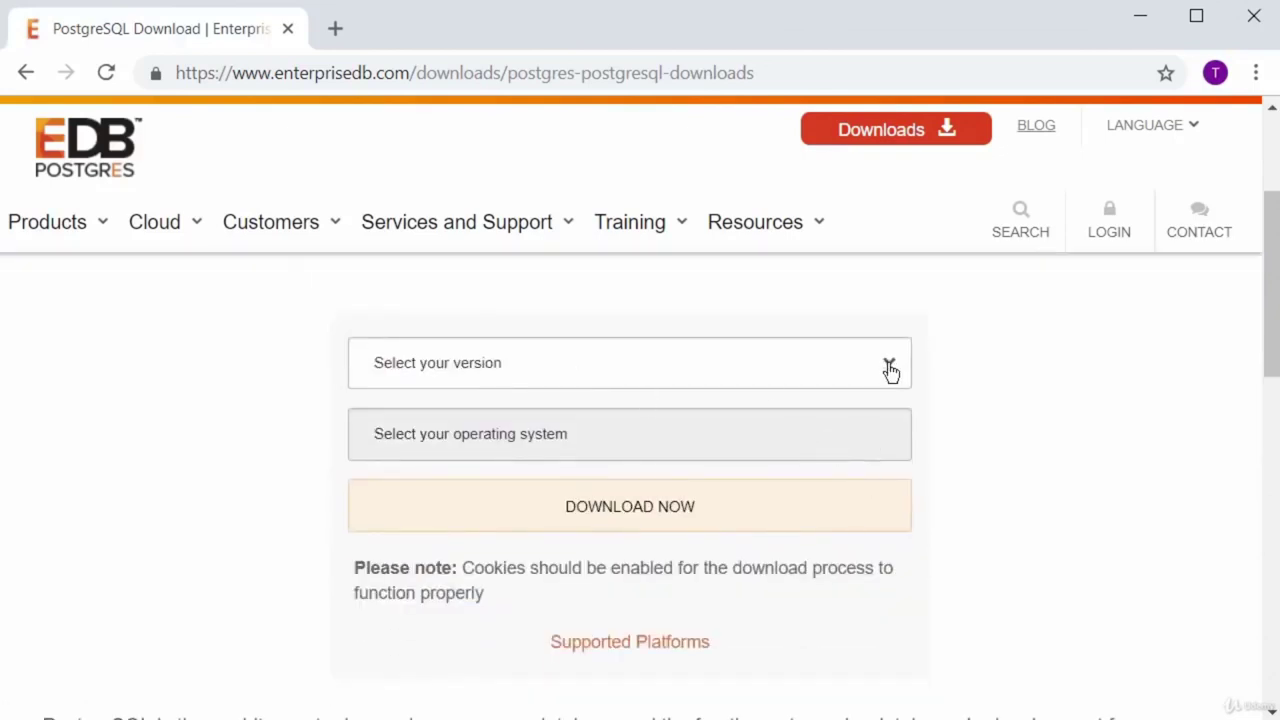
left_click(890, 371)
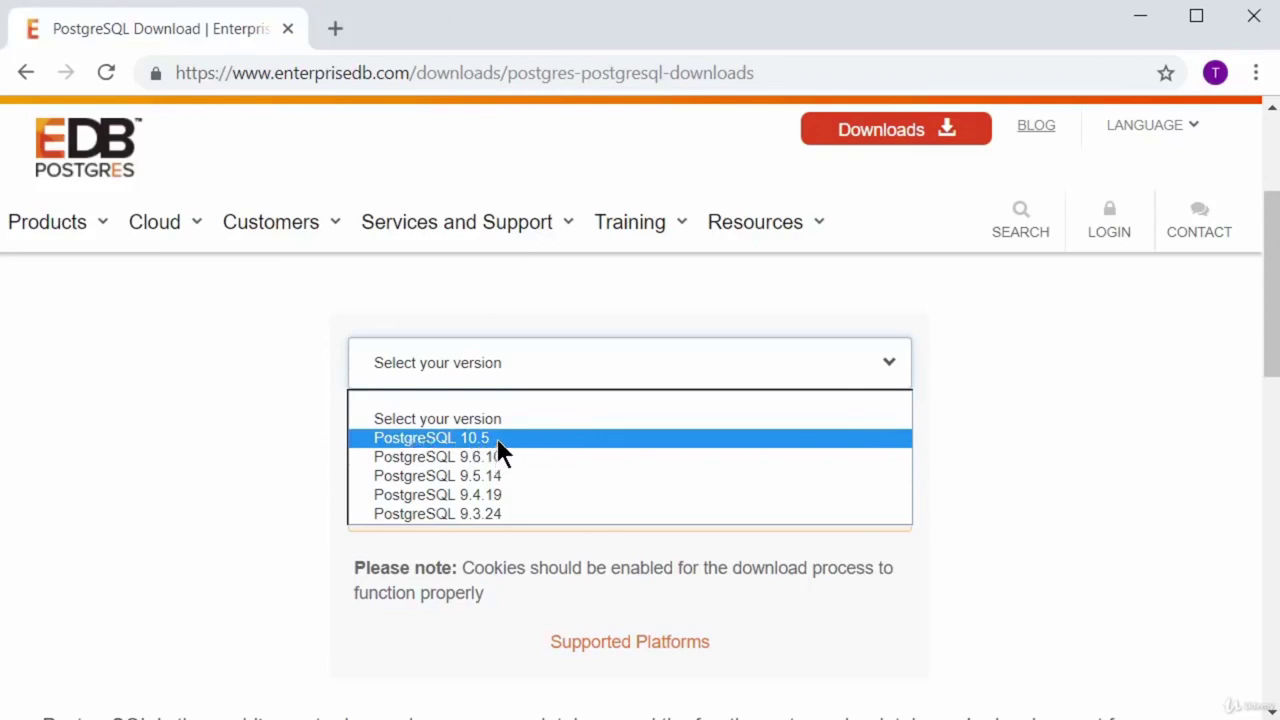
left_click(496, 440)
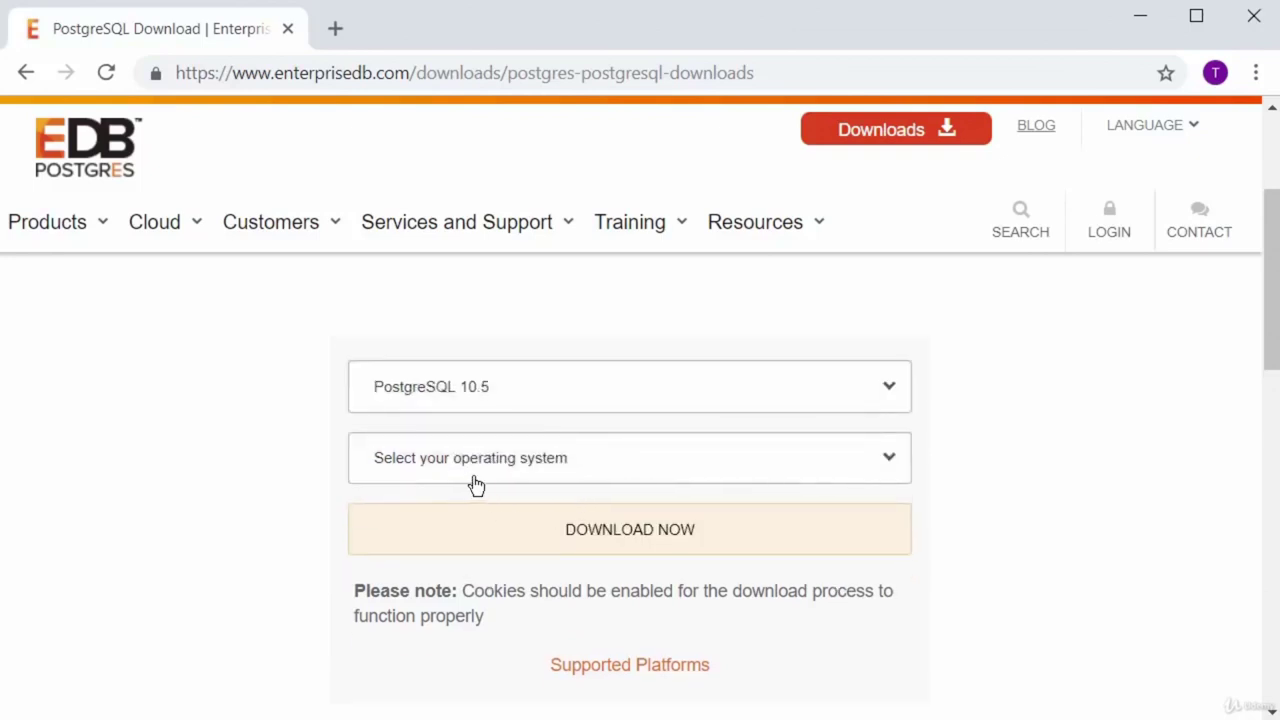
left_click(886, 463)
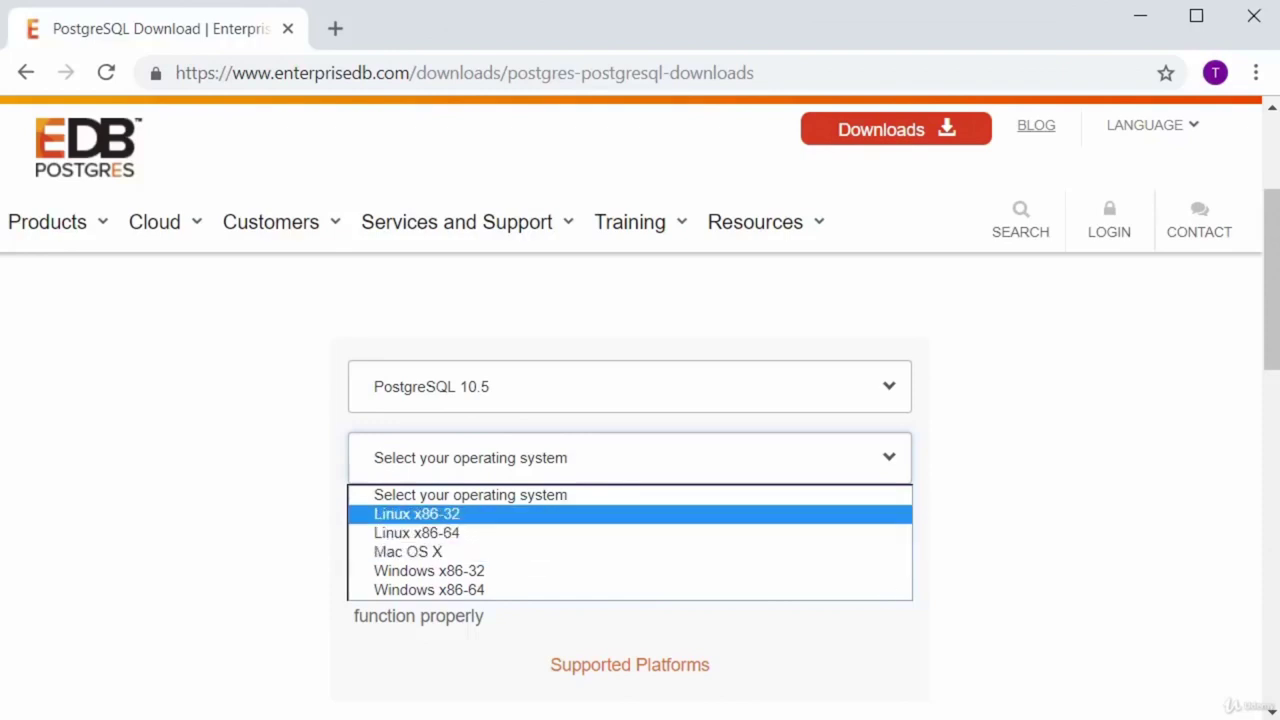
left_click(448, 590)
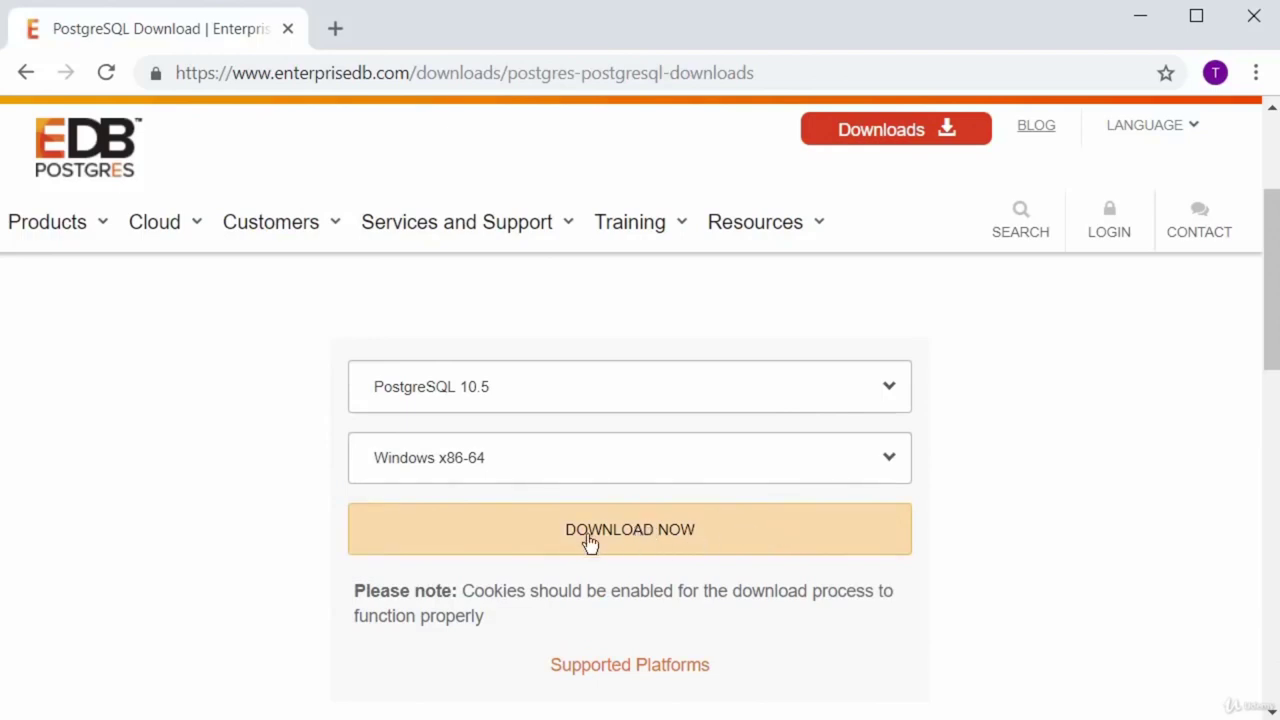
left_click(632, 537)
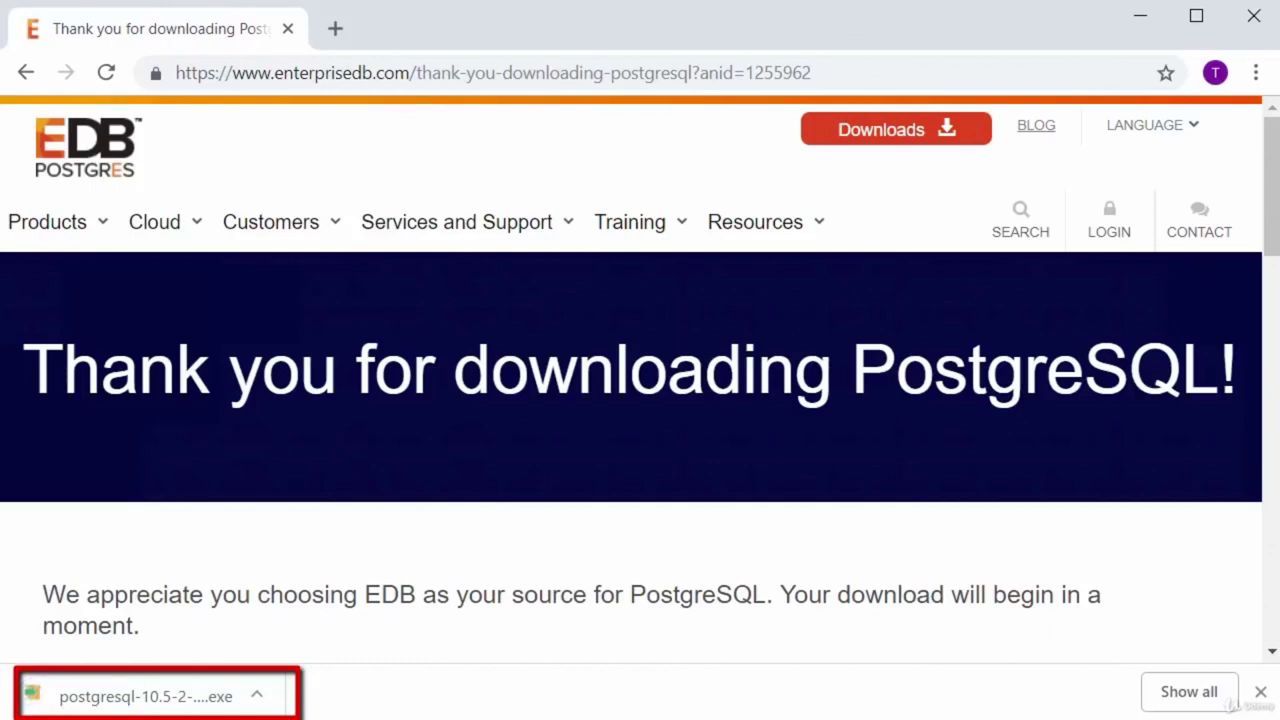
Run the downloaded postgresql-10.5-2 installer .exe from Chrome's download bar.
left_click(117, 701)
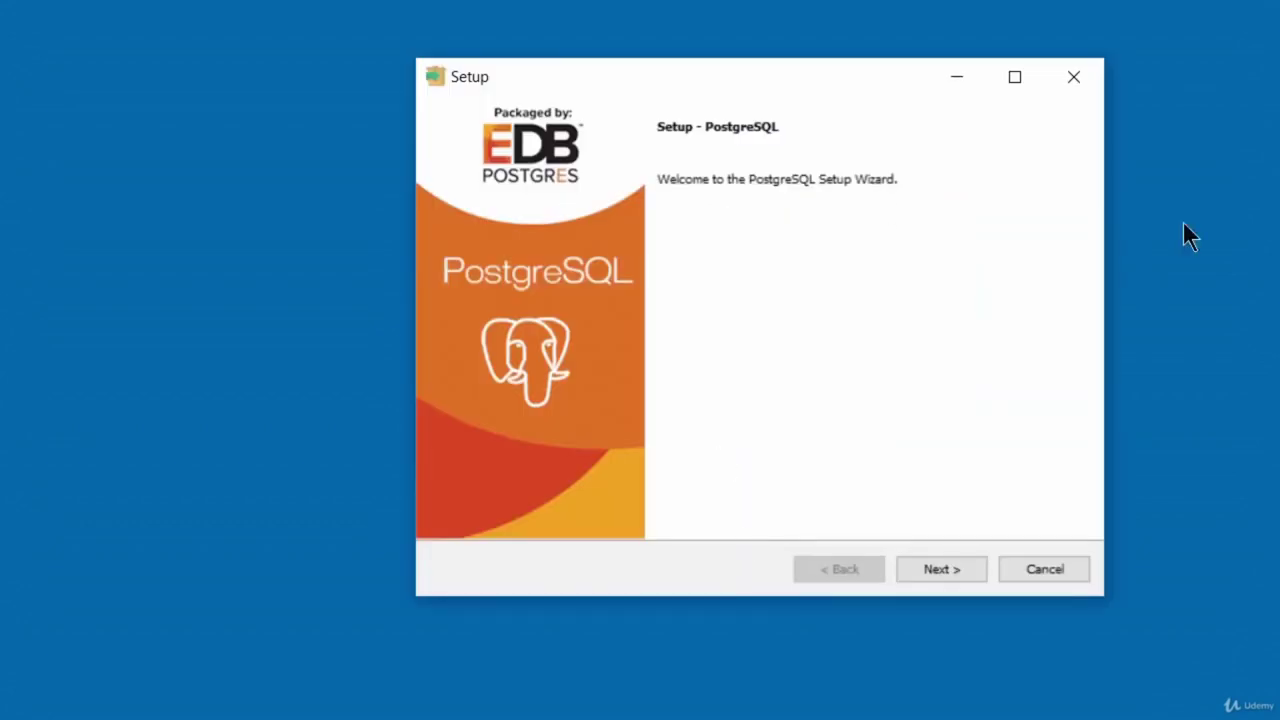
Accept the default installation directory and all four components in PostgreSQL Setup.
left_click(932, 568)
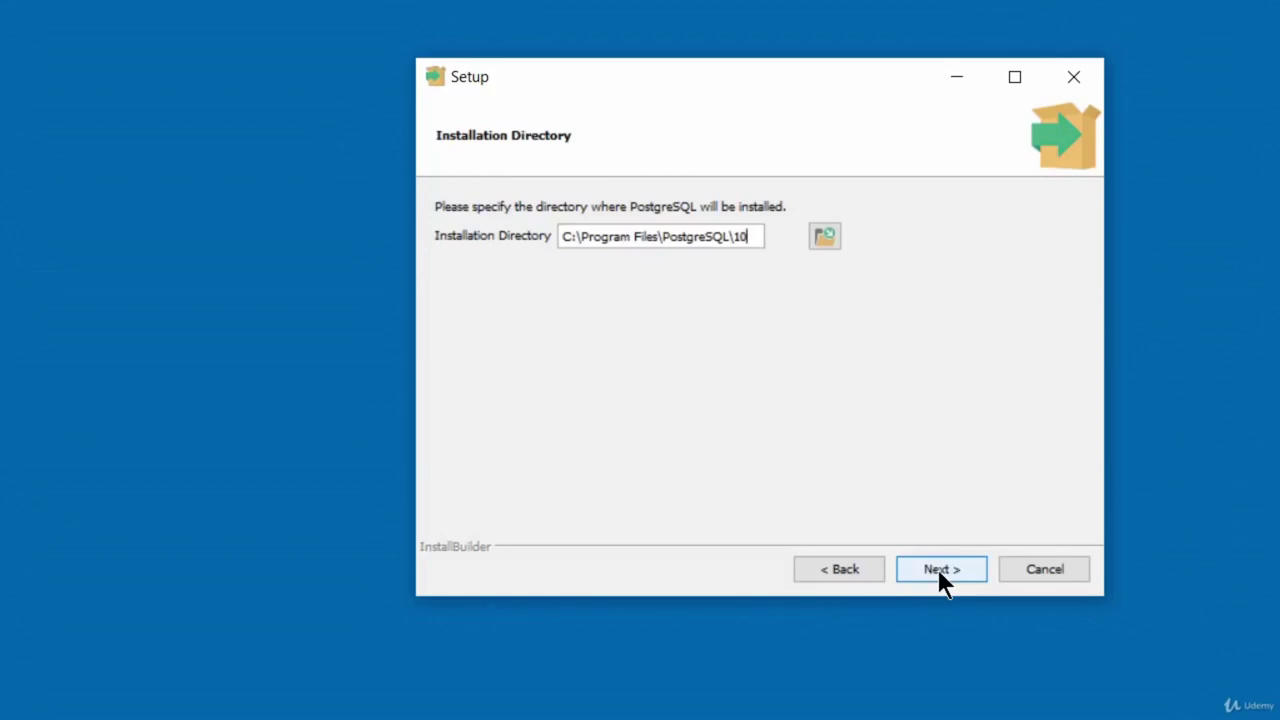
left_click(942, 569)
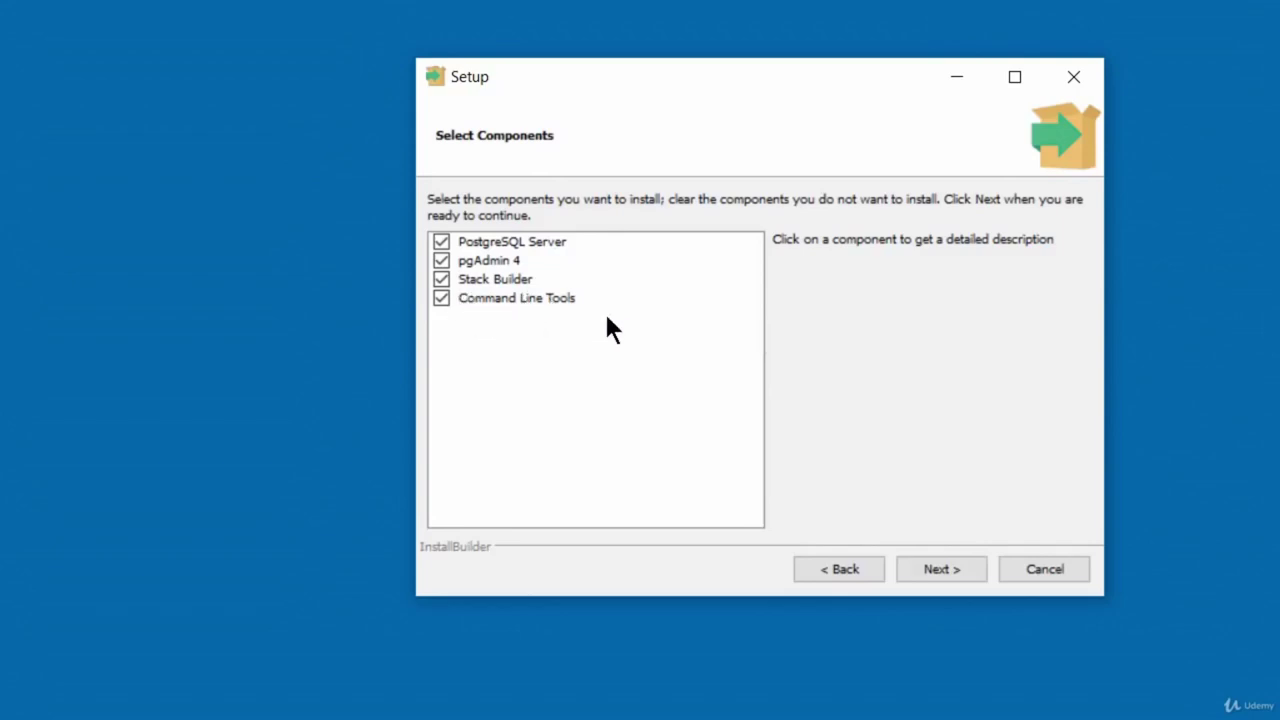
left_click(941, 574)
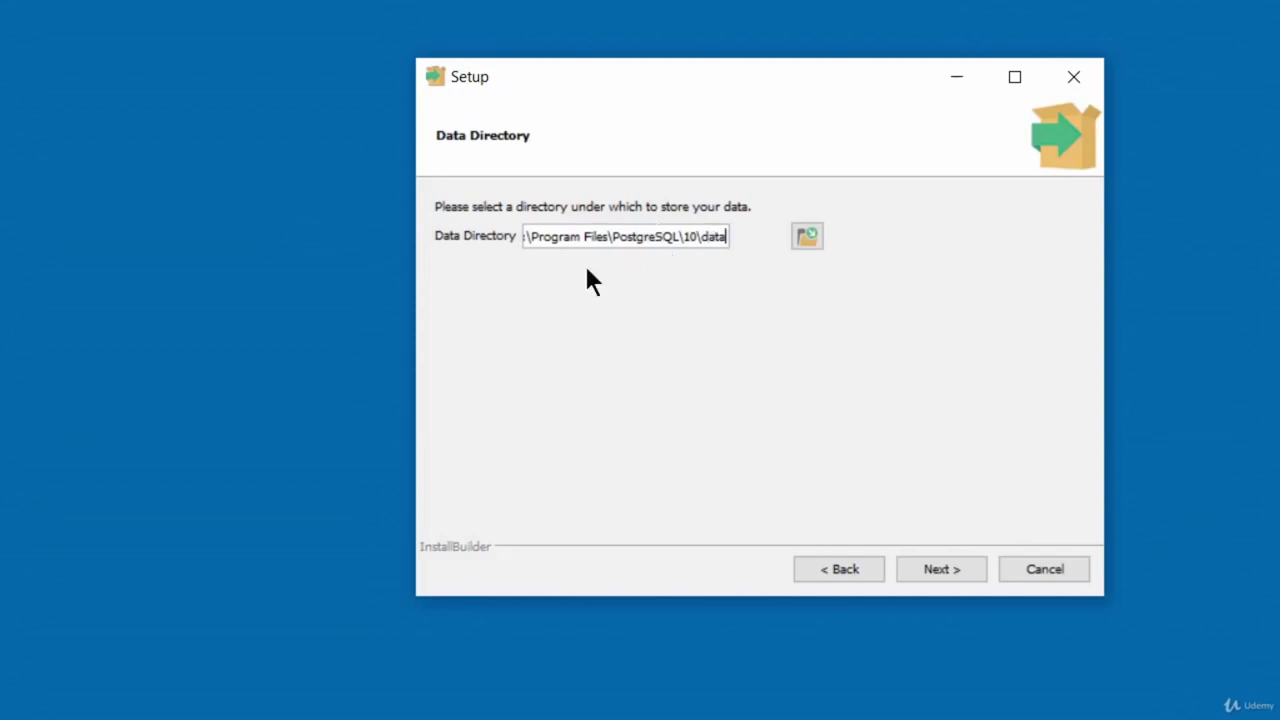
Keep the default data directory, set the postgres superuser password, and keep port 5432.
left_click(949, 569)
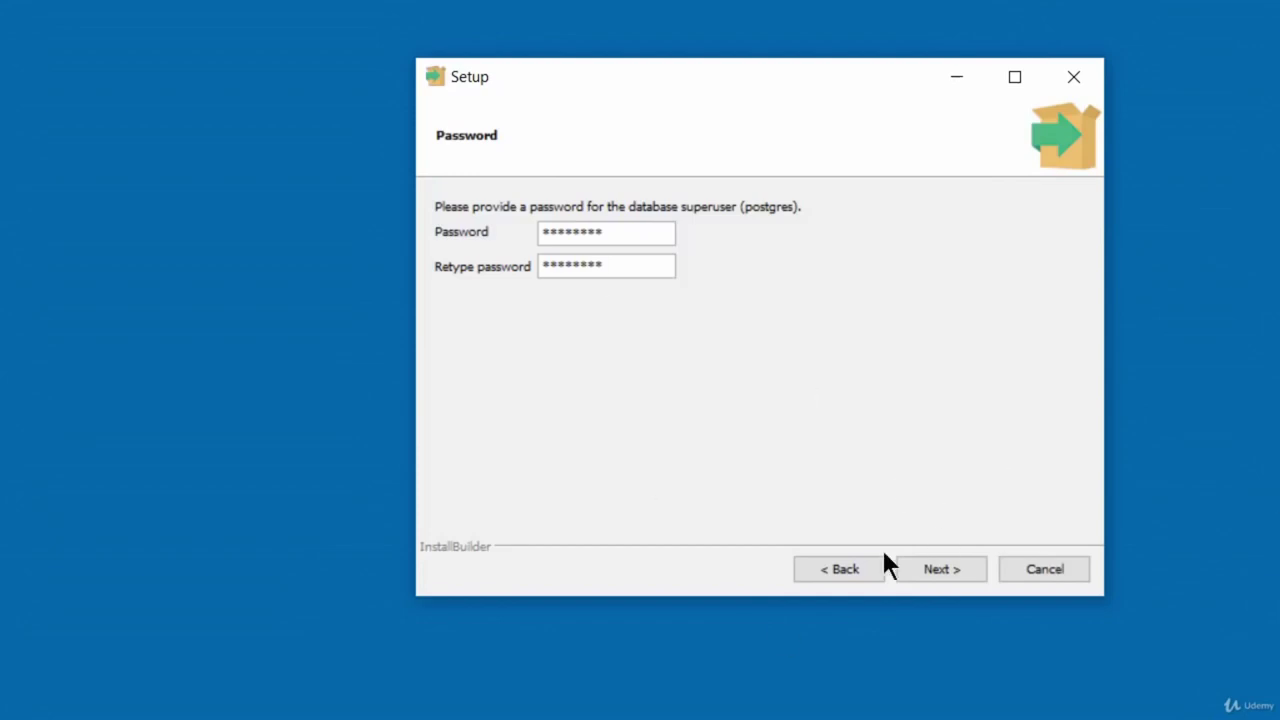
left_click(945, 568)
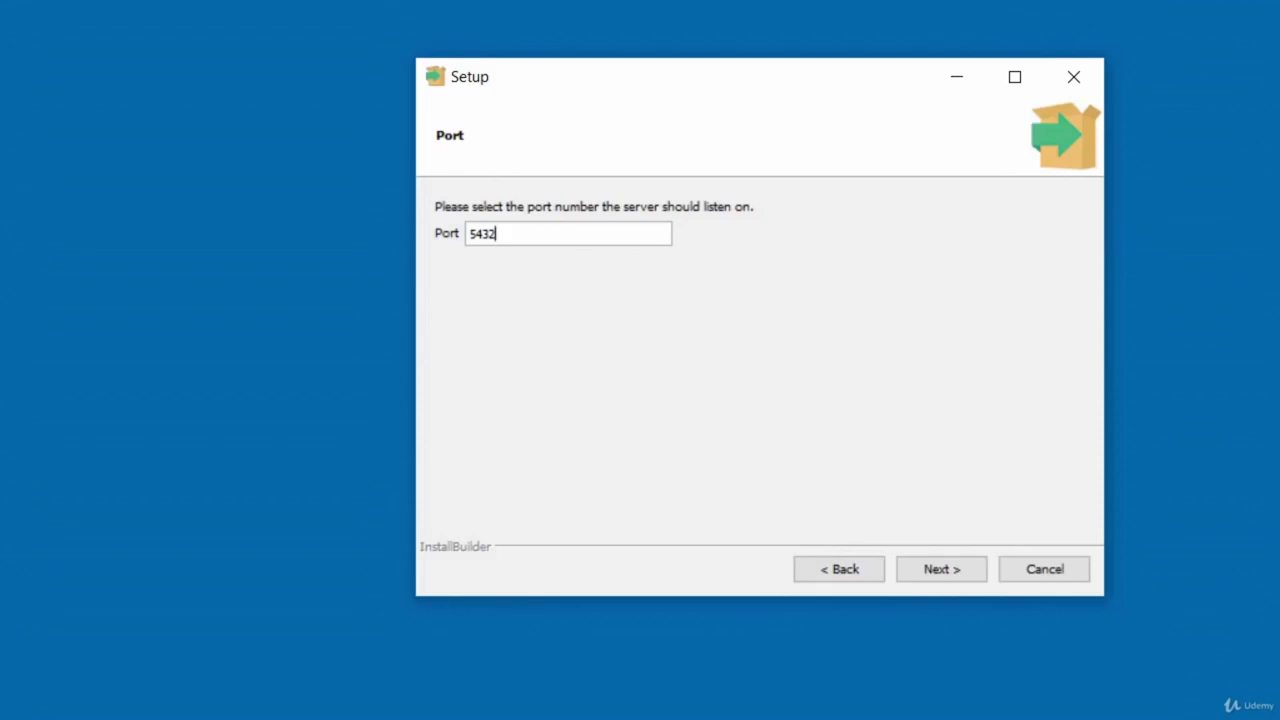
left_click(937, 570)
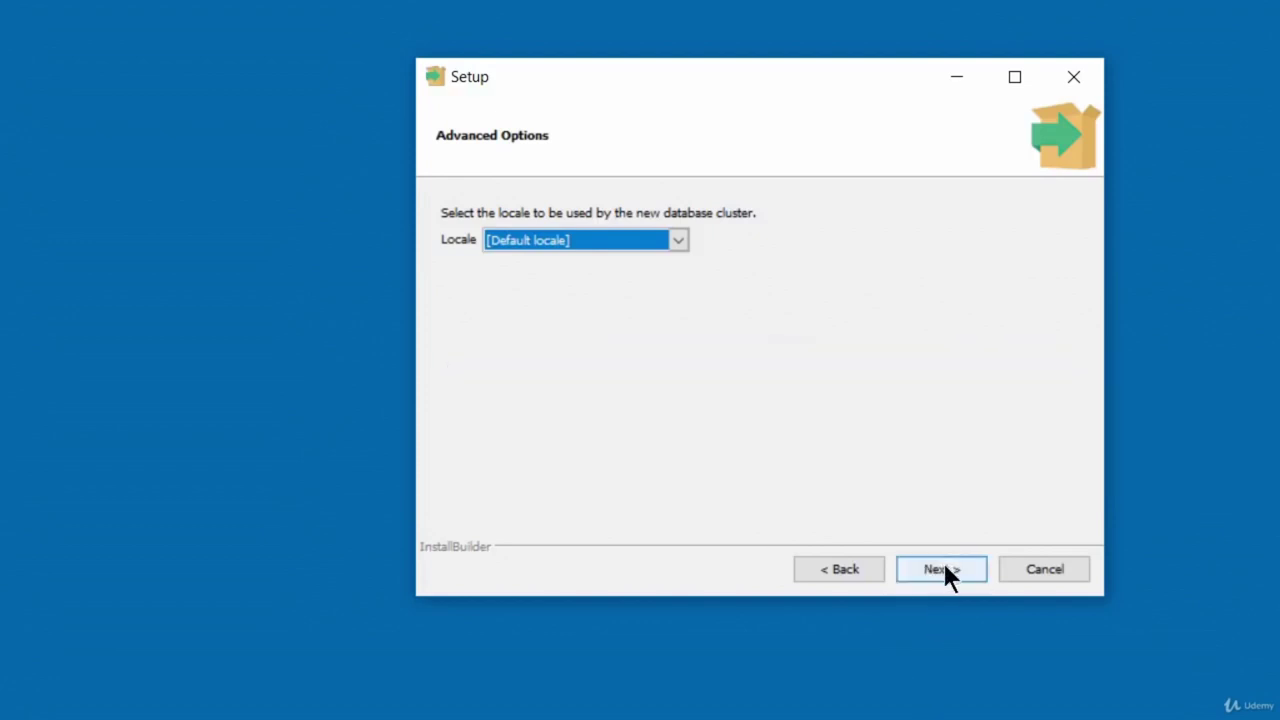
Accept the default locale and pre-installation summary, then install PostgreSQL 10.5.
left_click(942, 568)
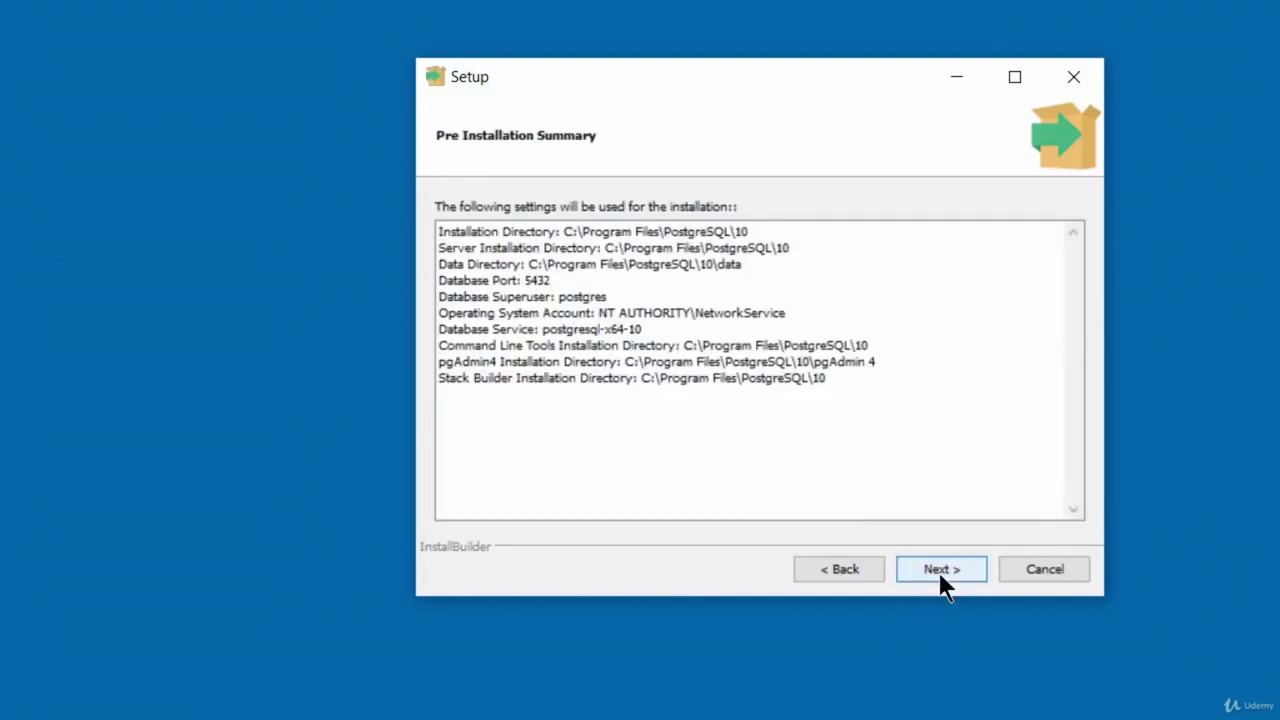
left_click(938, 567)
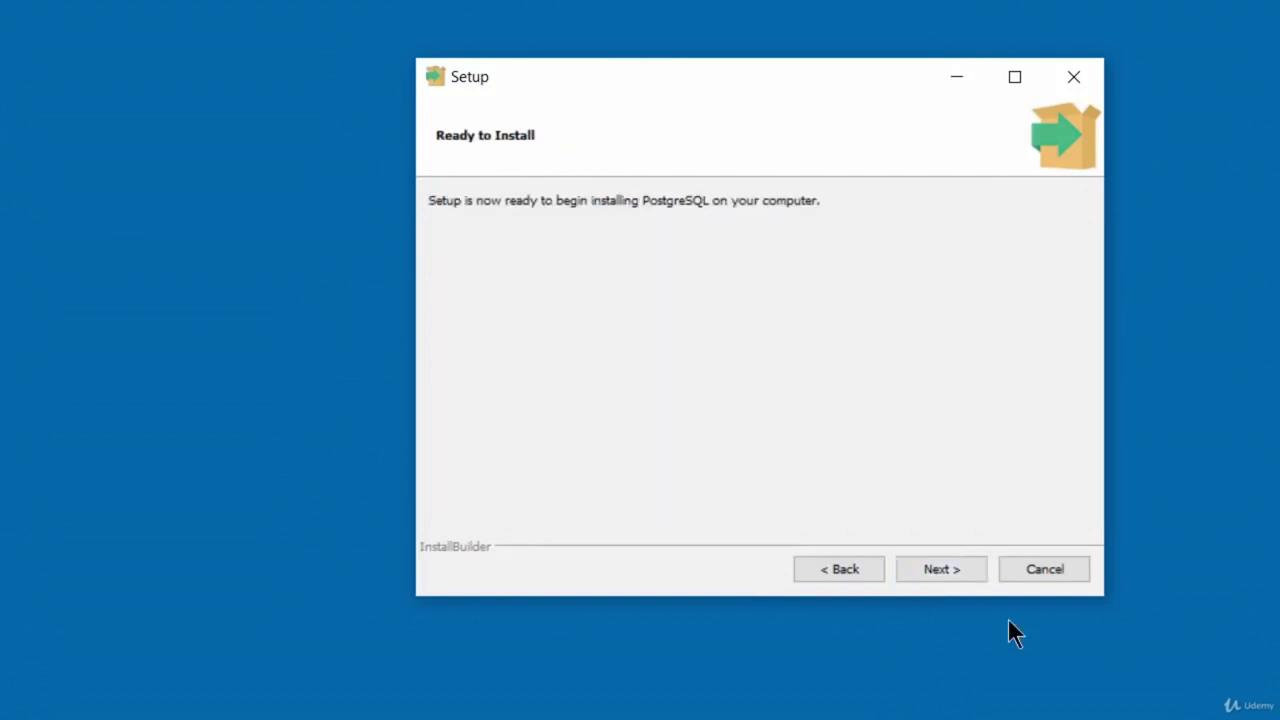
left_click(940, 566)
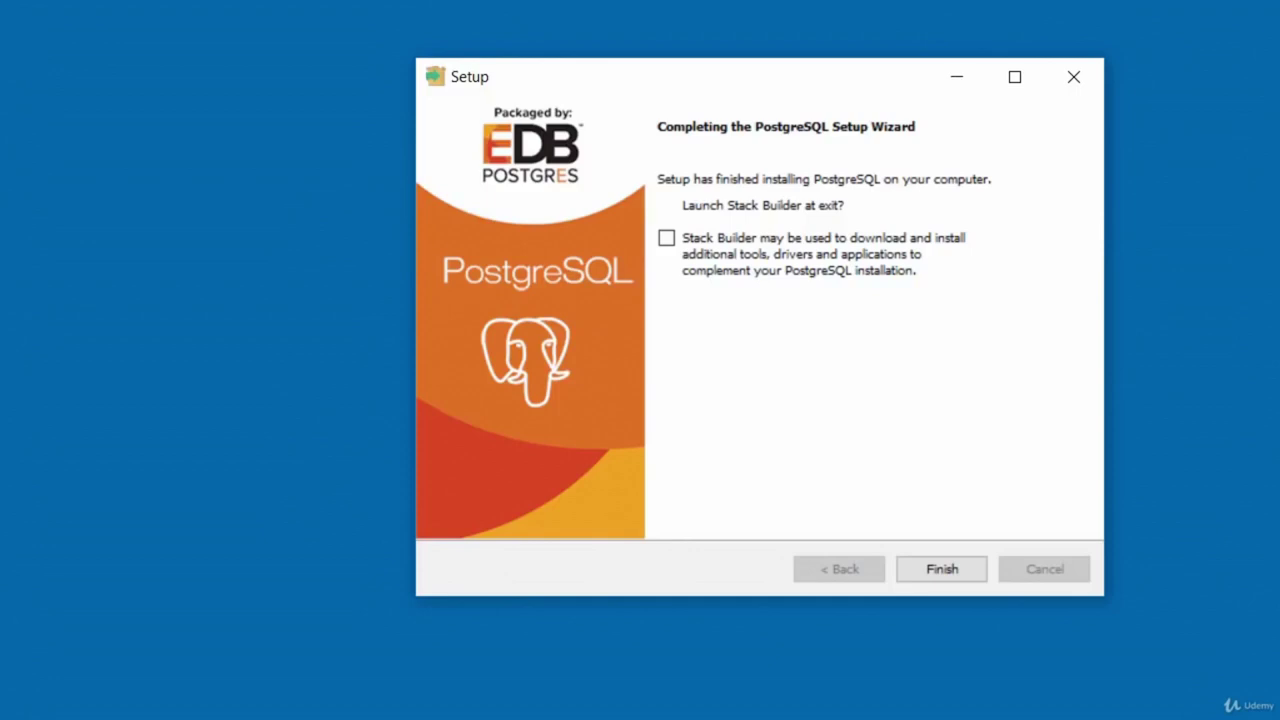
Finish the setup wizard with 'Launch Stack Builder at exit' left unchecked.
left_click(938, 568)
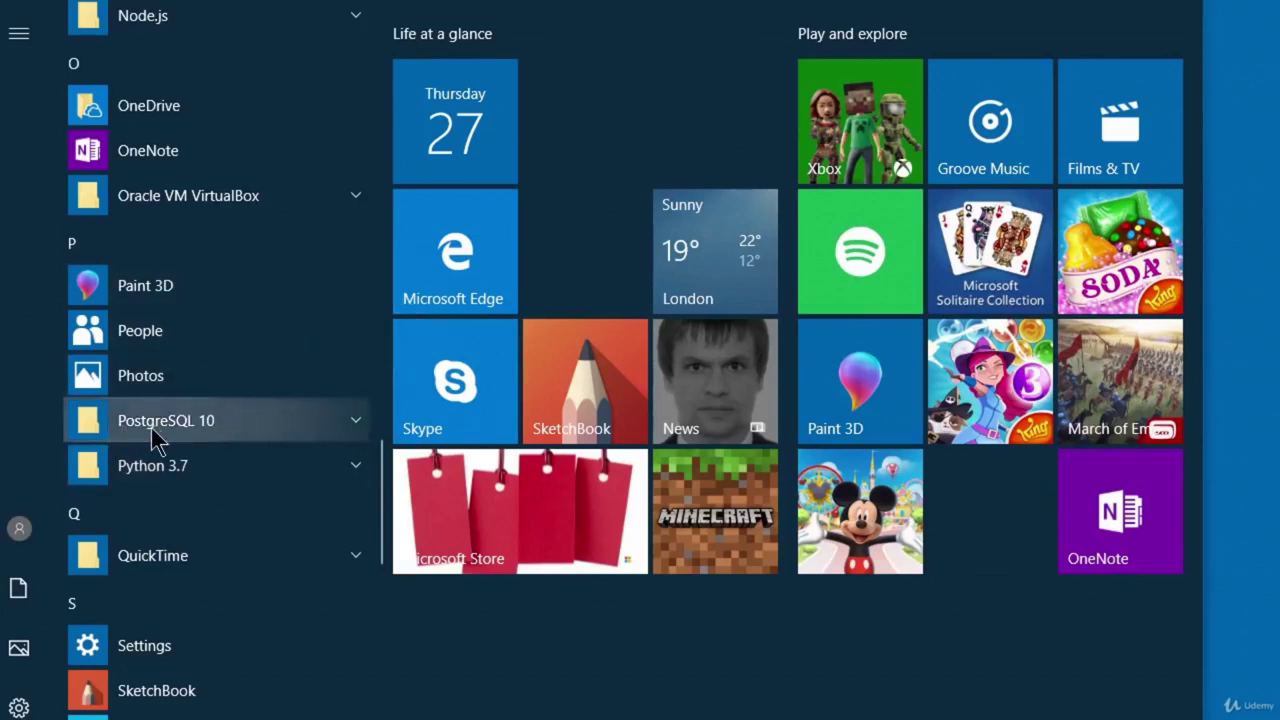
Launch pgAdmin 4 from the Start menu's PostgreSQL 10 folder.
left_click(357, 430)
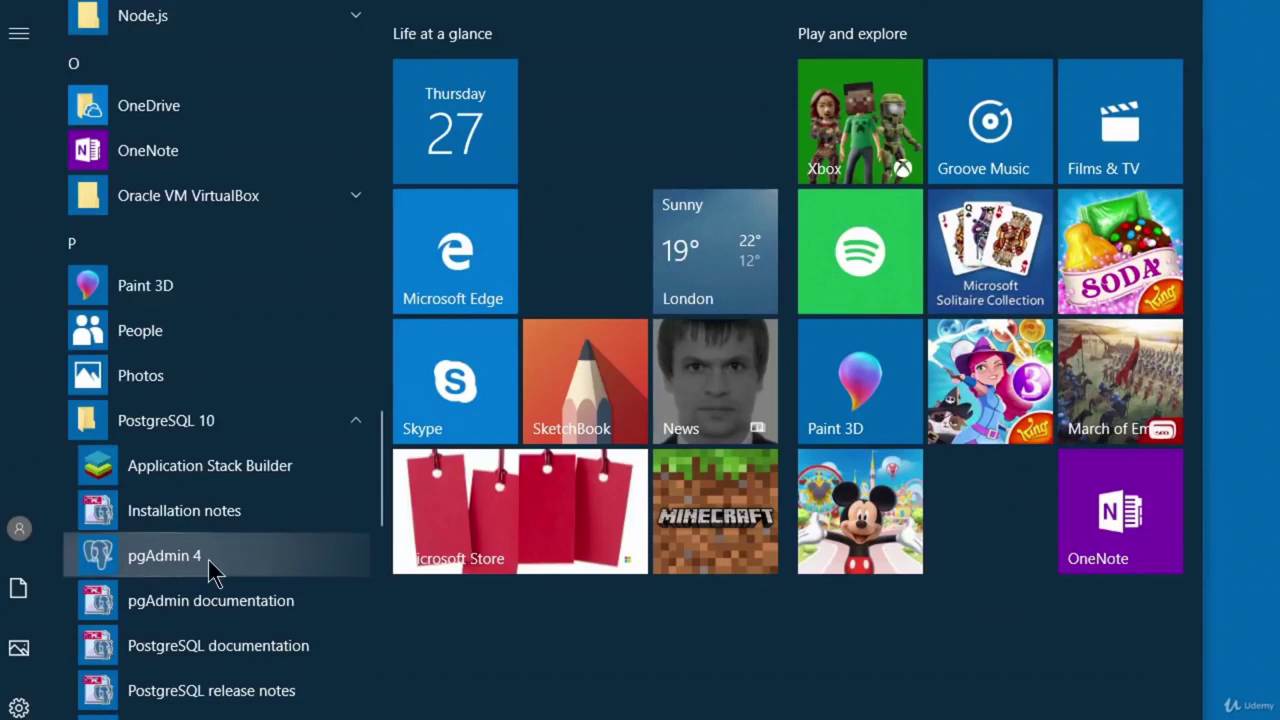
left_click(150, 568)
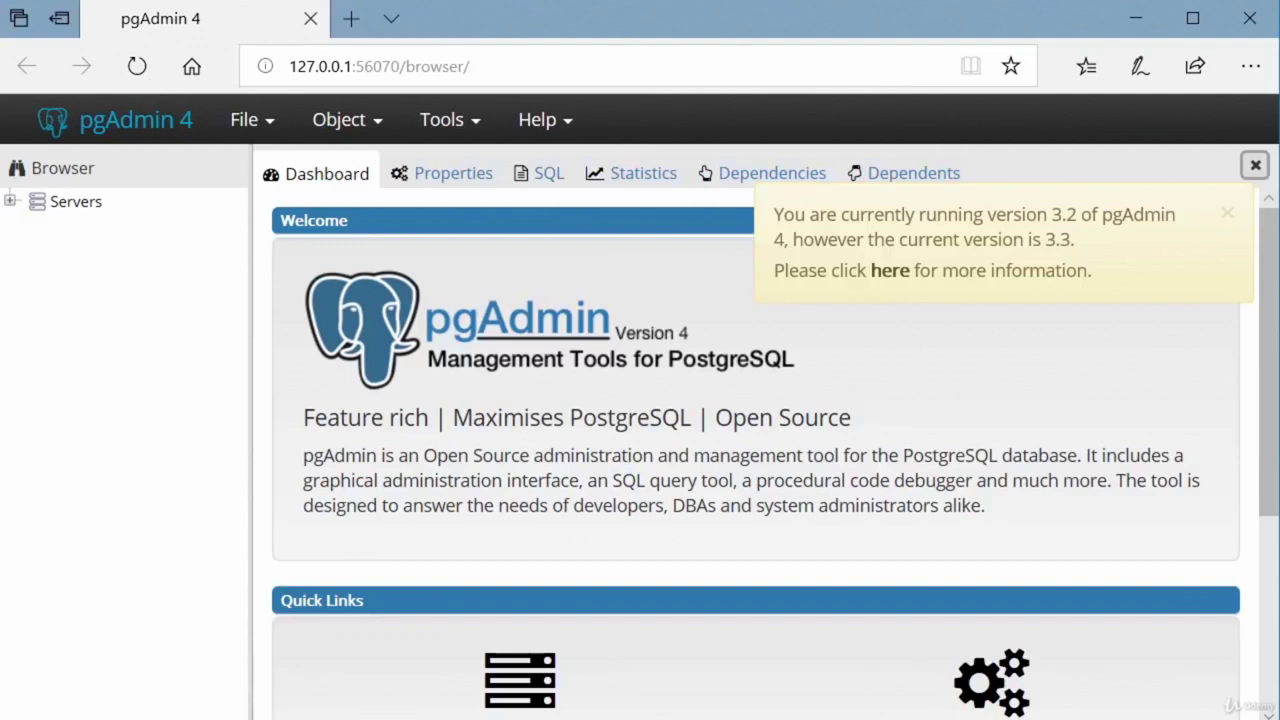
Expand Servers and open the PostgreSQL 10 server to bring up its Connect to Server prompt.
left_click(10, 200)
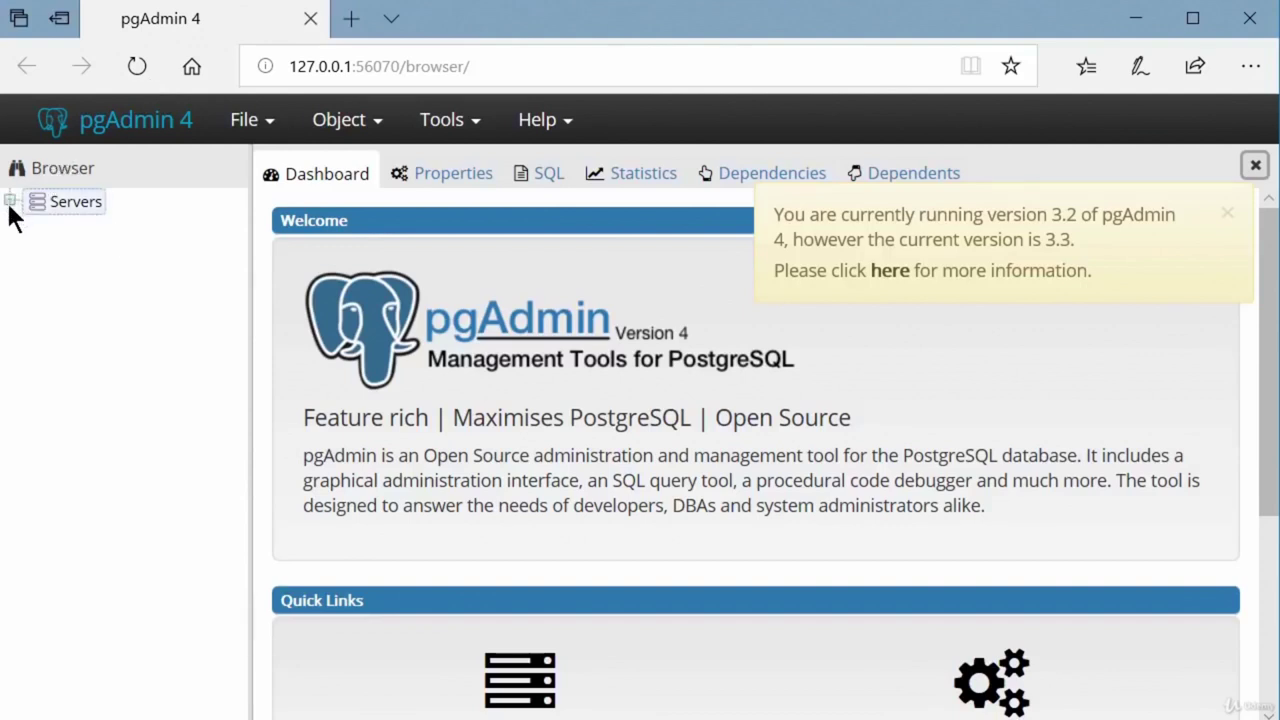
left_click(10, 200)
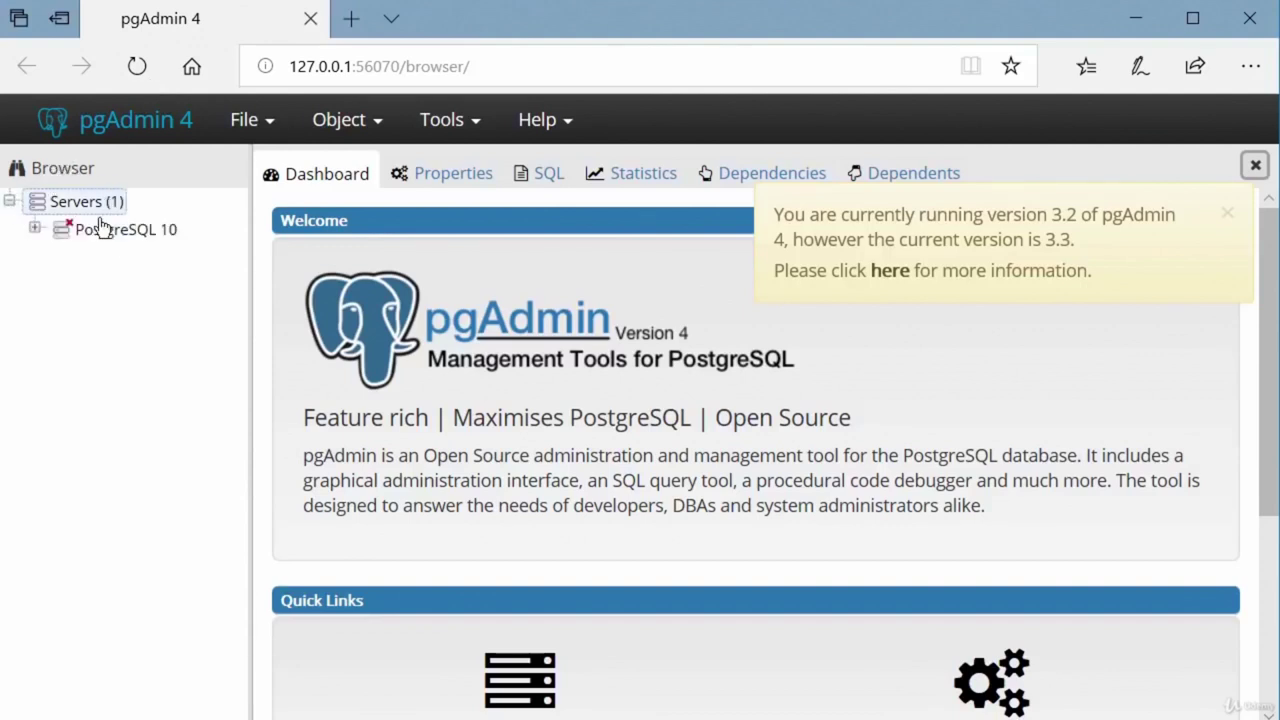
left_click(78, 232)
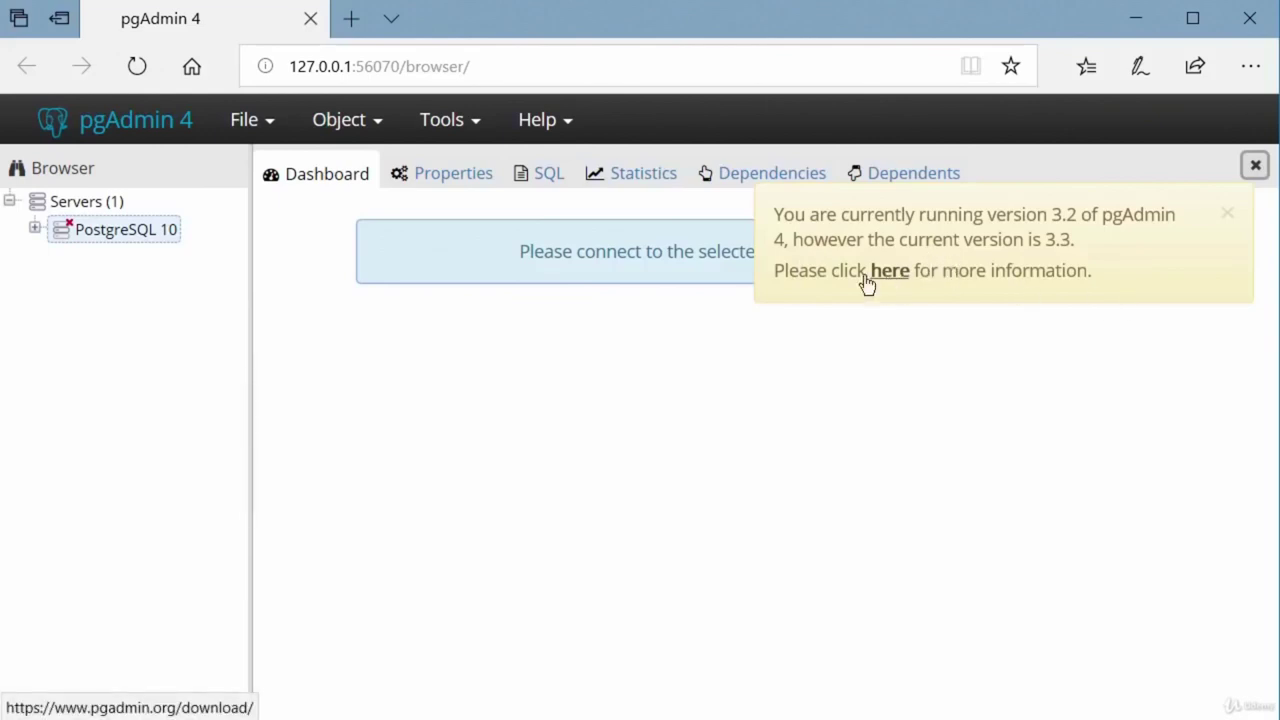
left_click(34, 229)
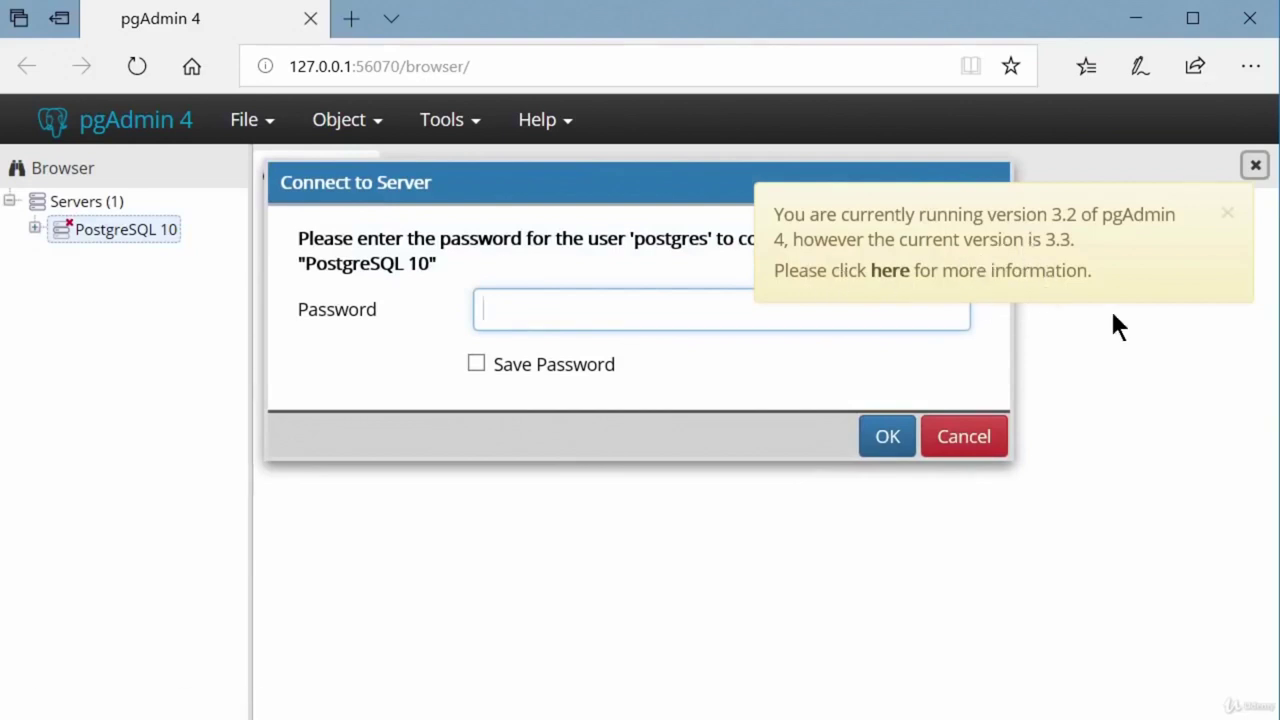
Dismiss the version update notice and connect to PostgreSQL 10 with the postgres user's password.
left_click(1255, 168)
left_click(607, 305)
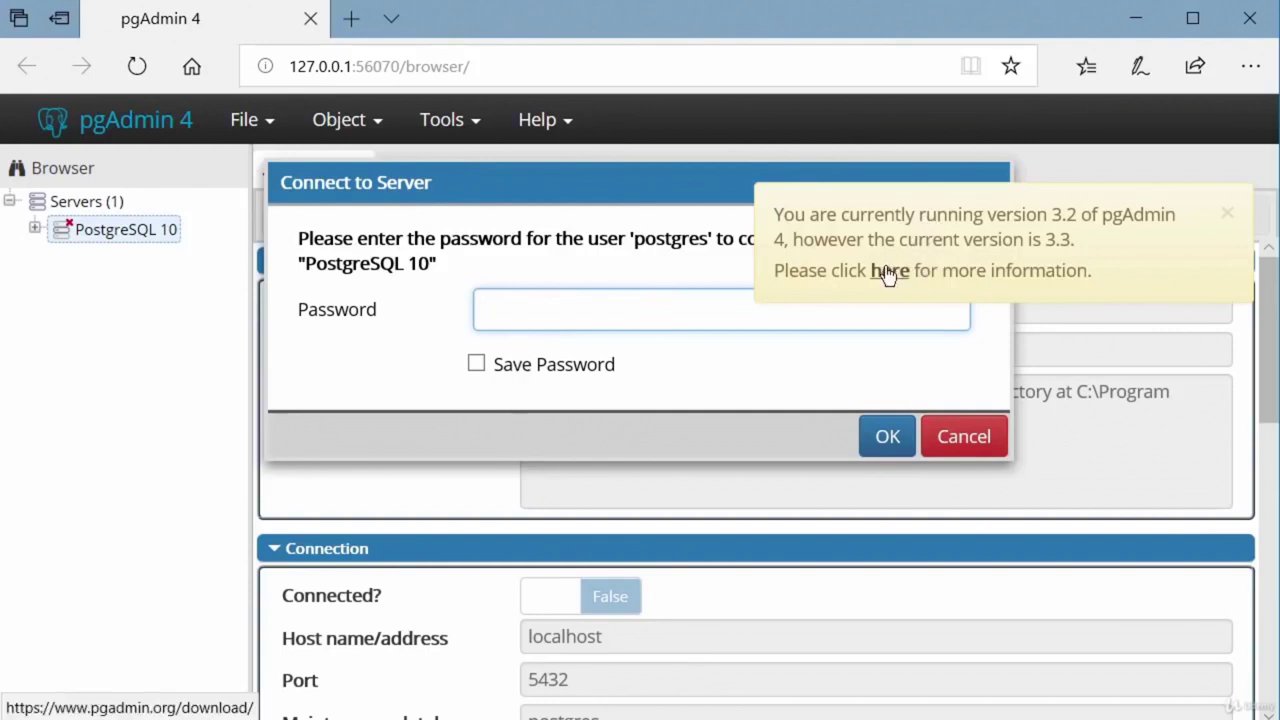
left_click(1229, 217)
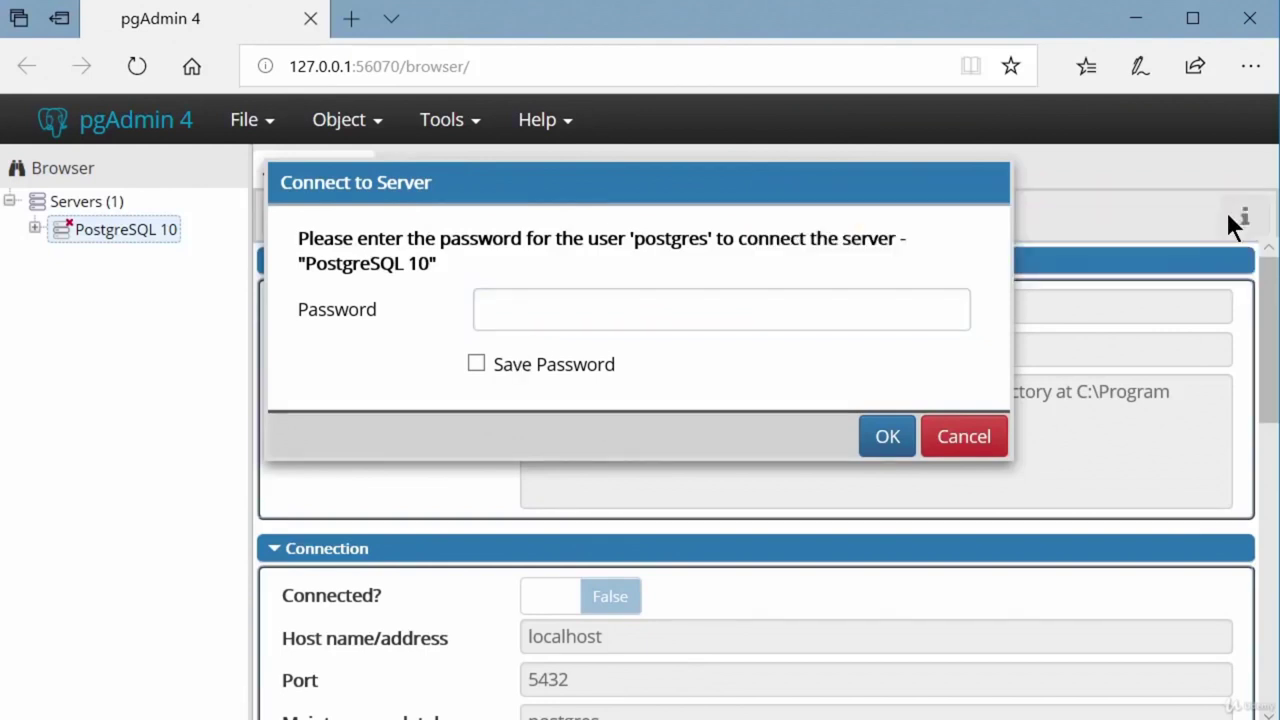
left_click(656, 312)
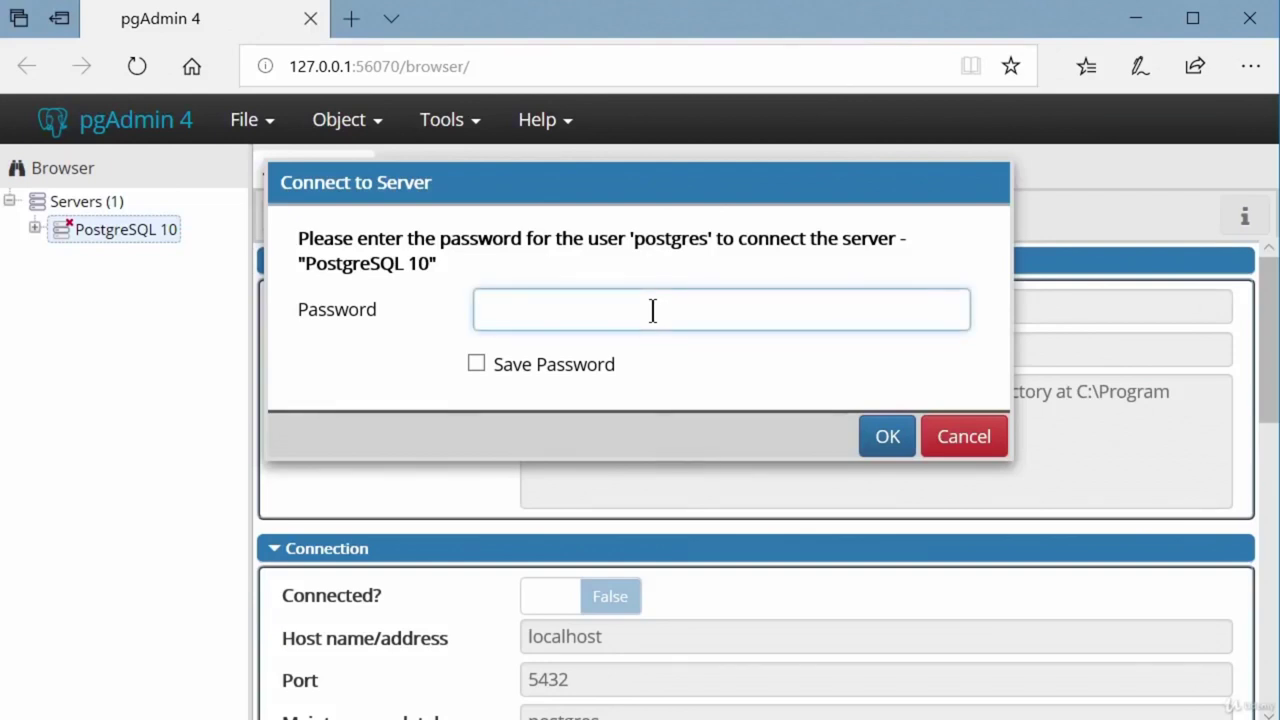
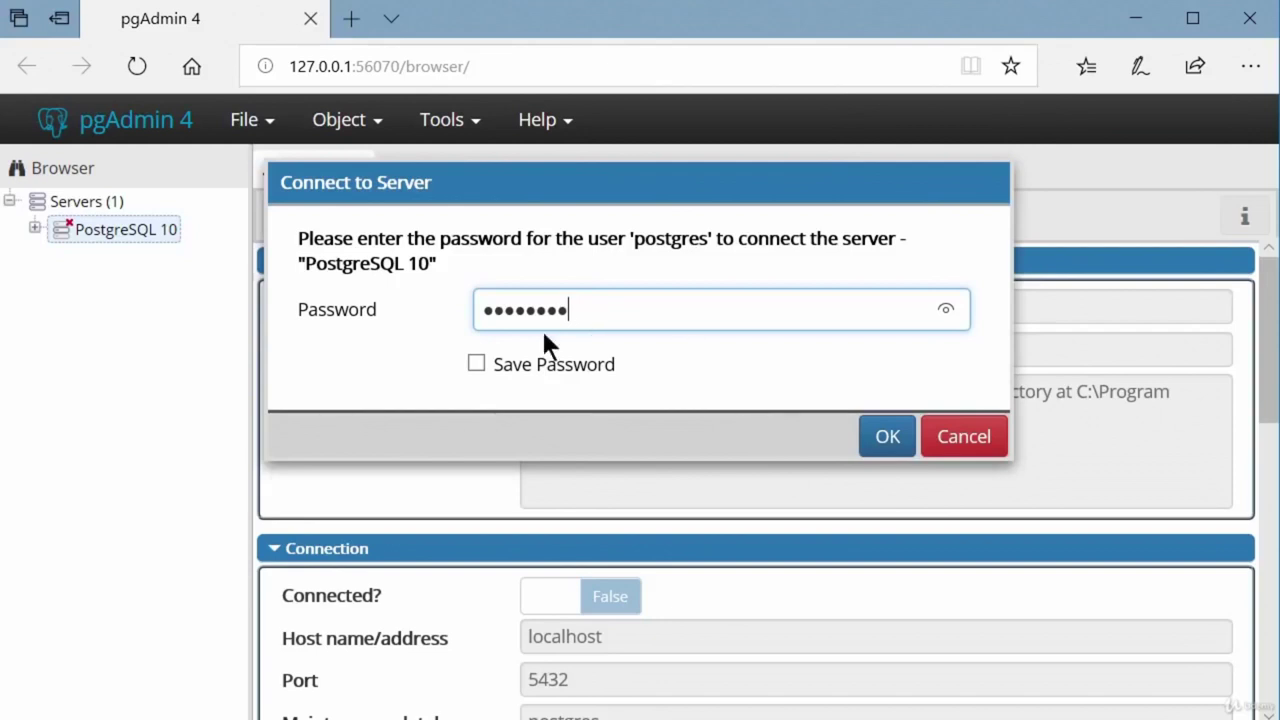
left_click(880, 441)
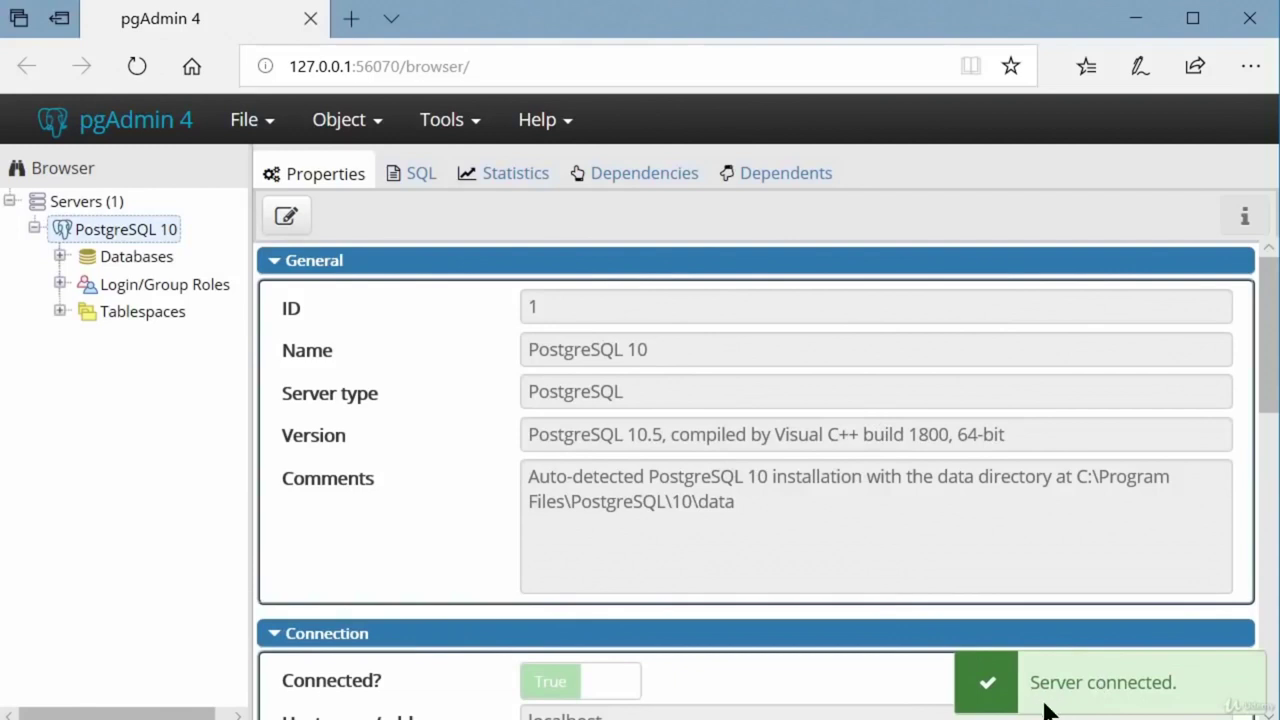
Expand Databases, Tablespaces and the postgres database in the Browser tree.
left_click(1072, 704)
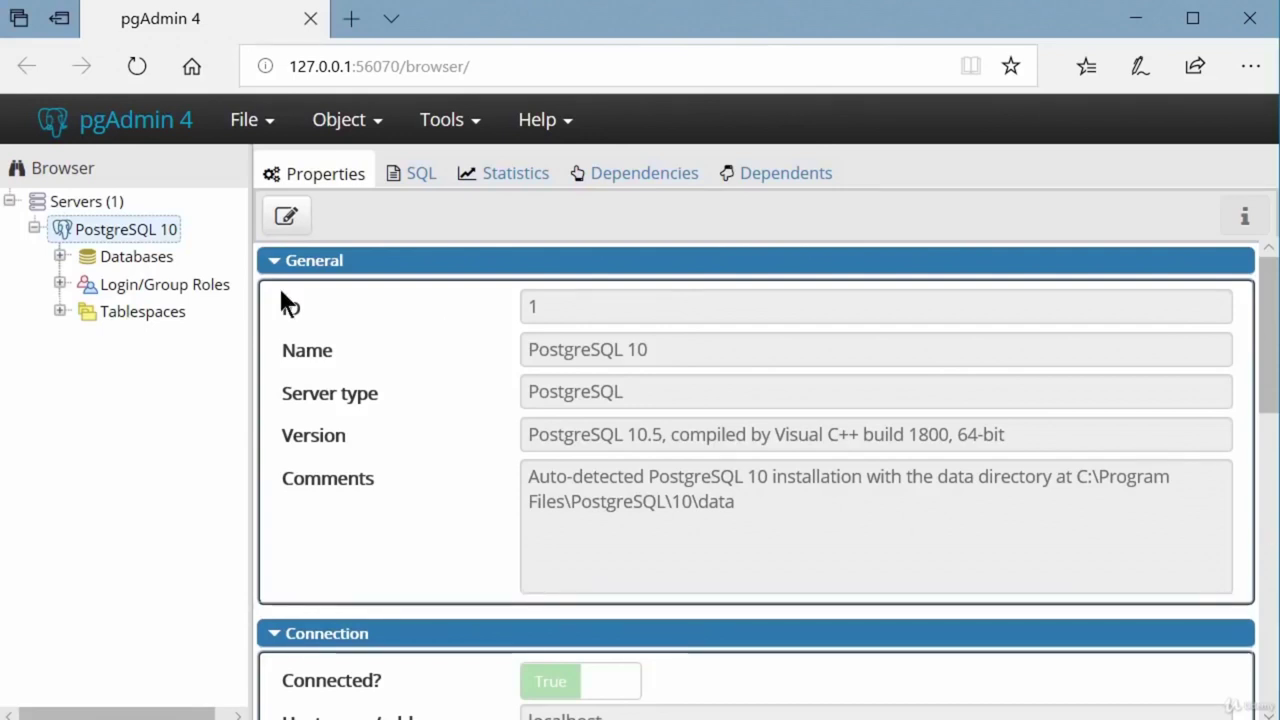
left_click(60, 256)
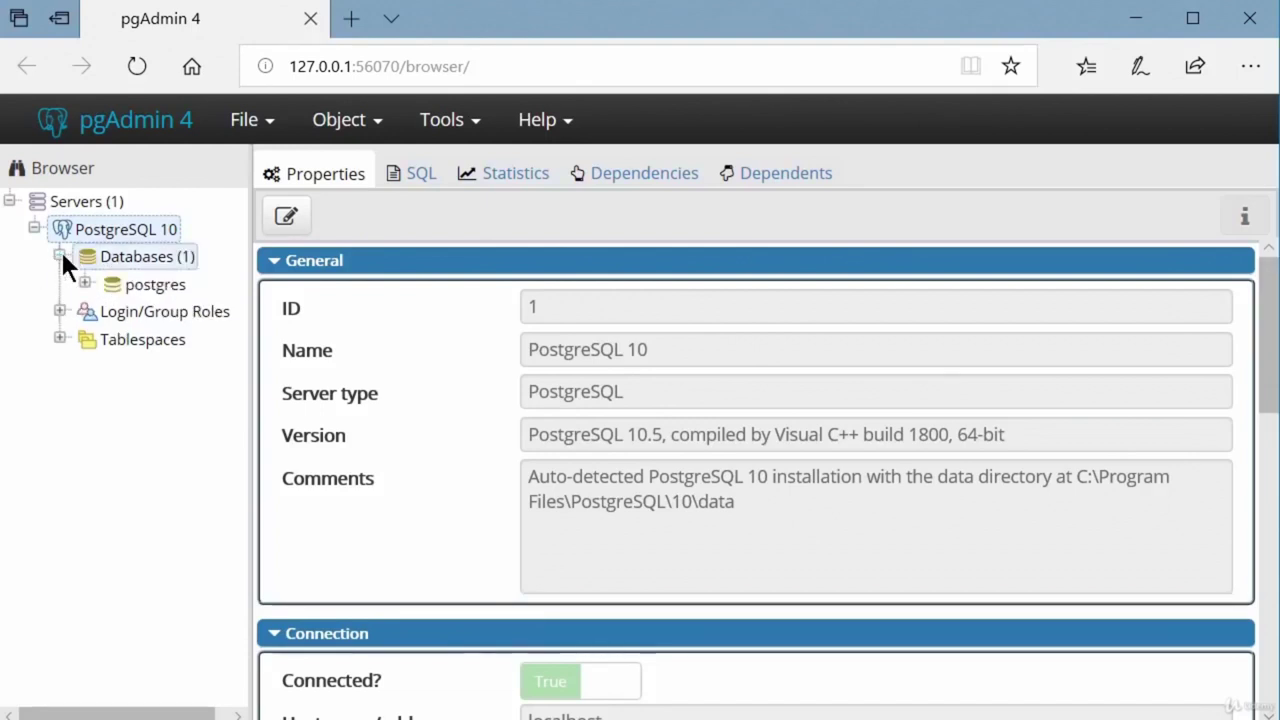
left_click(58, 339)
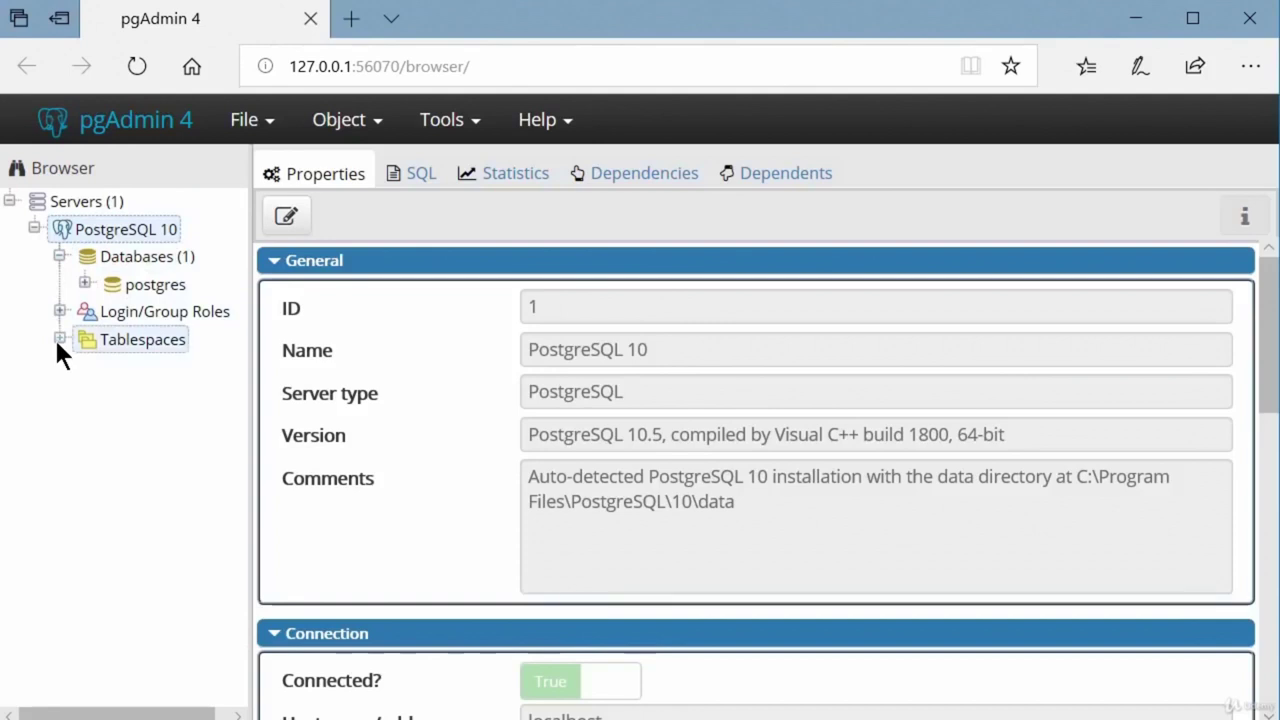
left_click(84, 284)
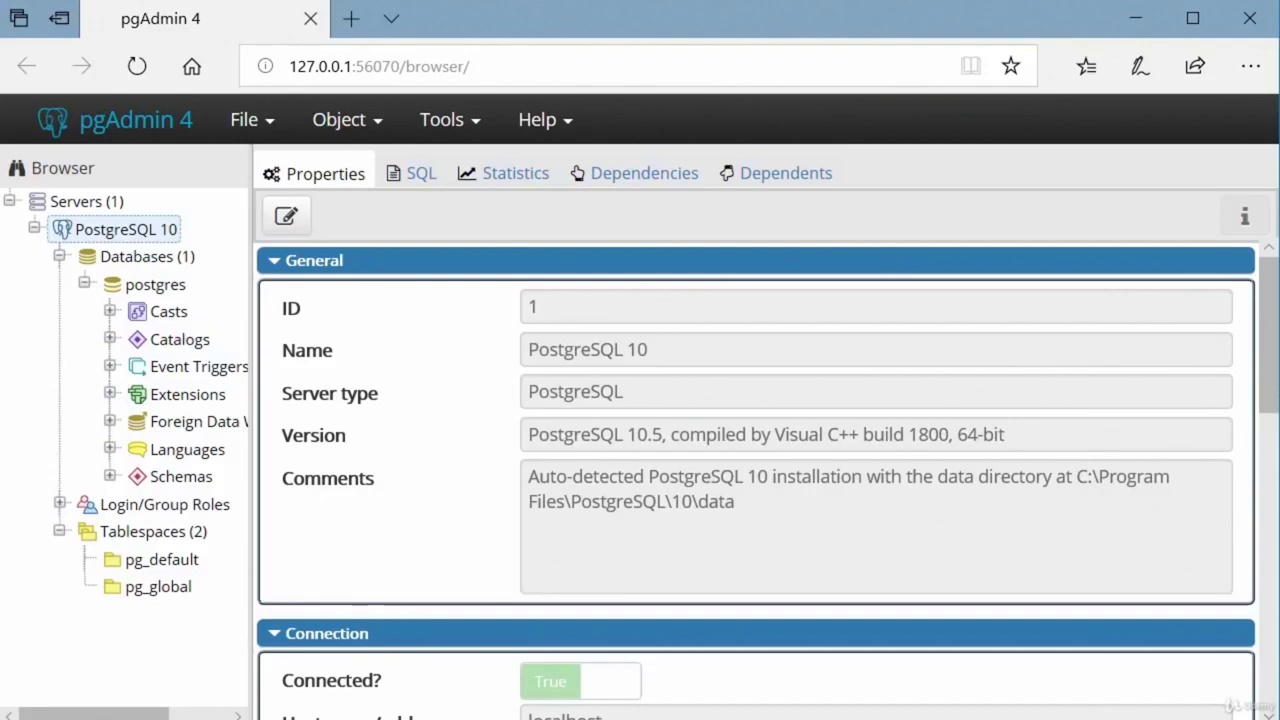
View properties of the postgres database, all databases, and the server's Login/Group Roles.
left_click(155, 285)
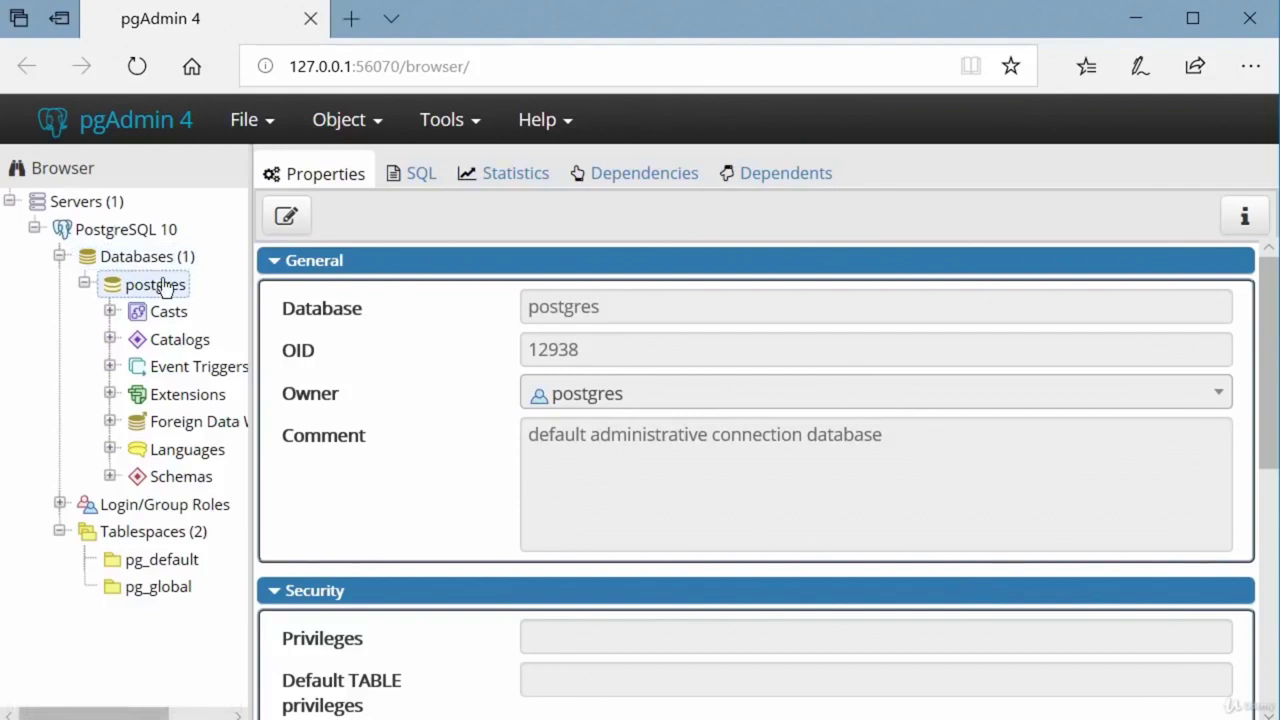
left_click(137, 258)
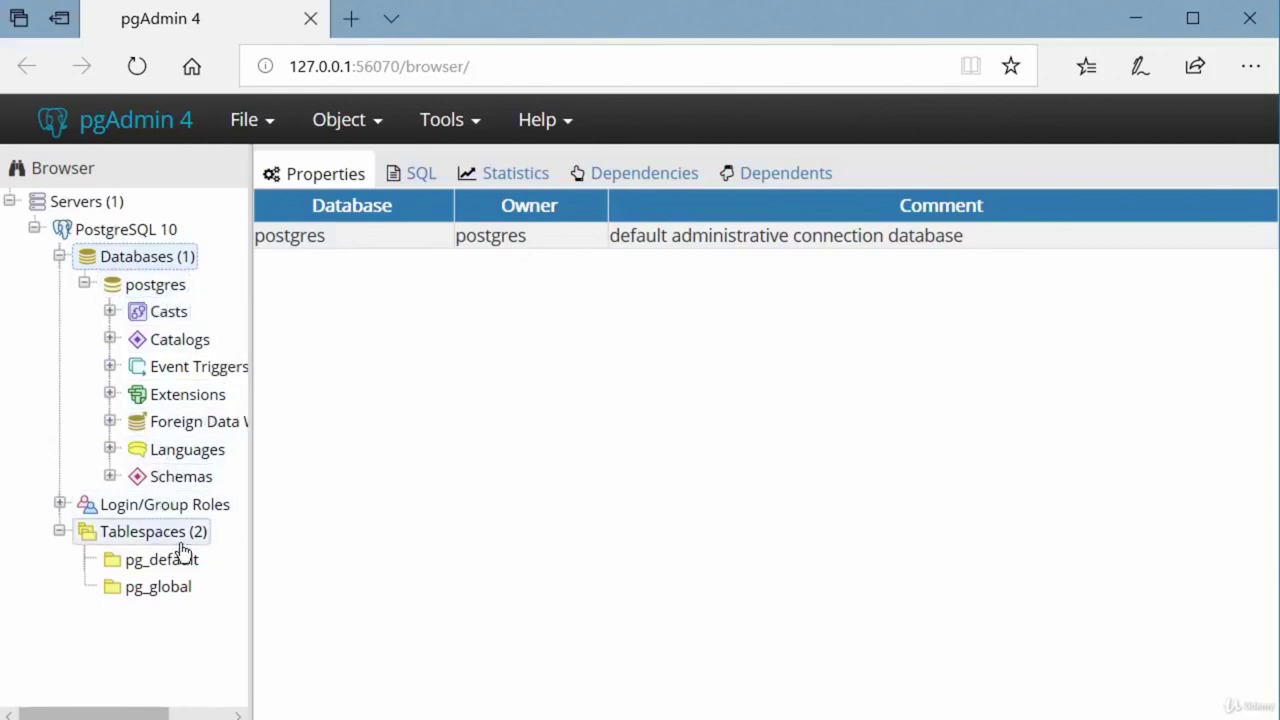
left_click(187, 507)
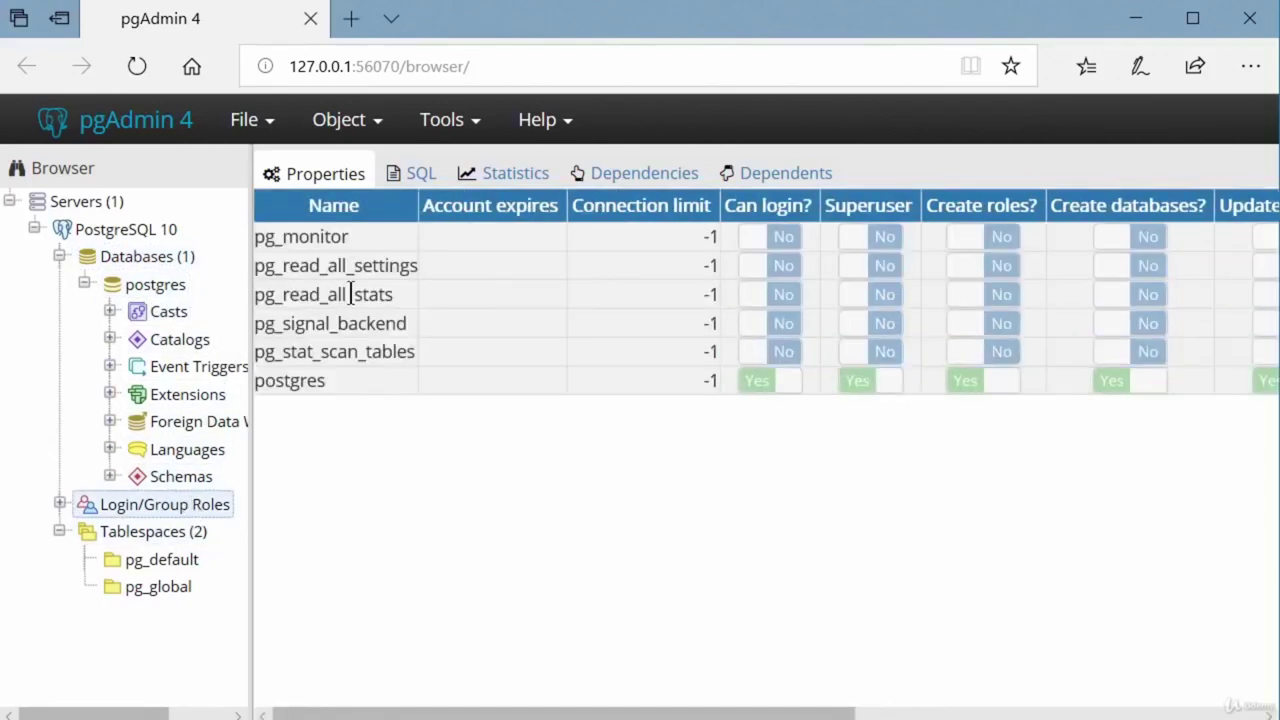
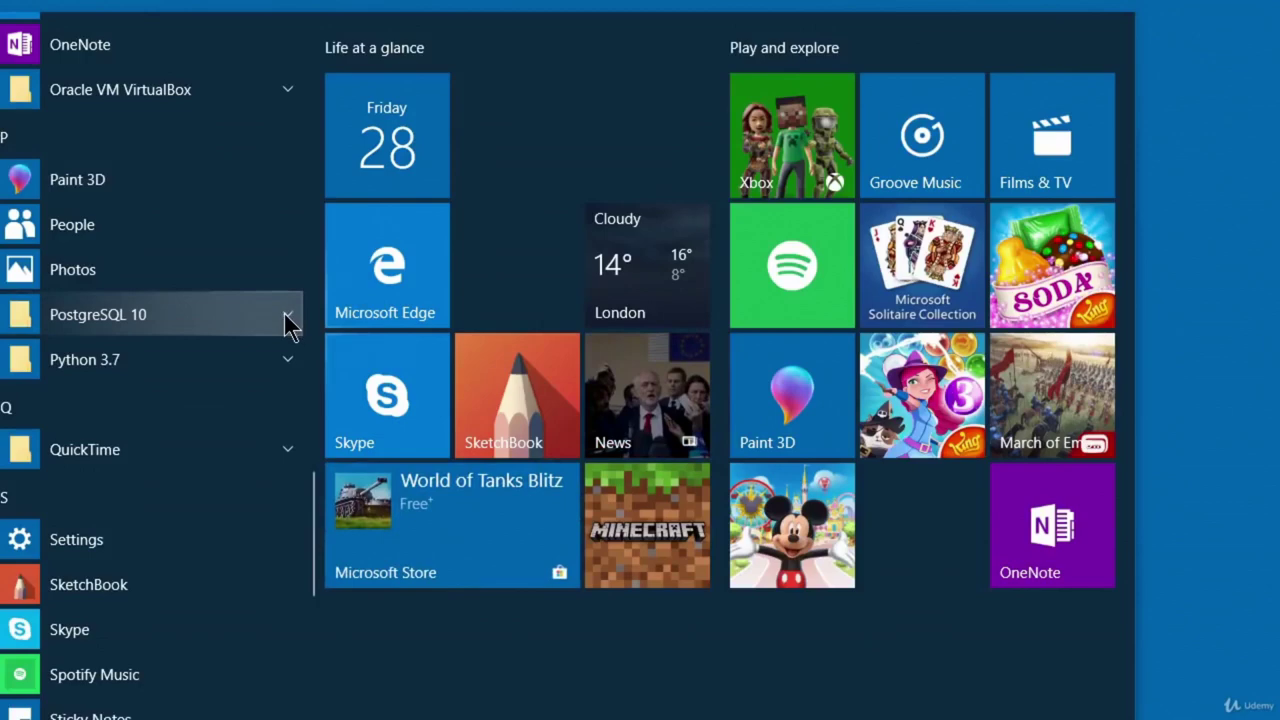
Launch SQL Shell (psql) from the Start menu's PostgreSQL 10 folder and bring its console into view.
left_click(286, 318)
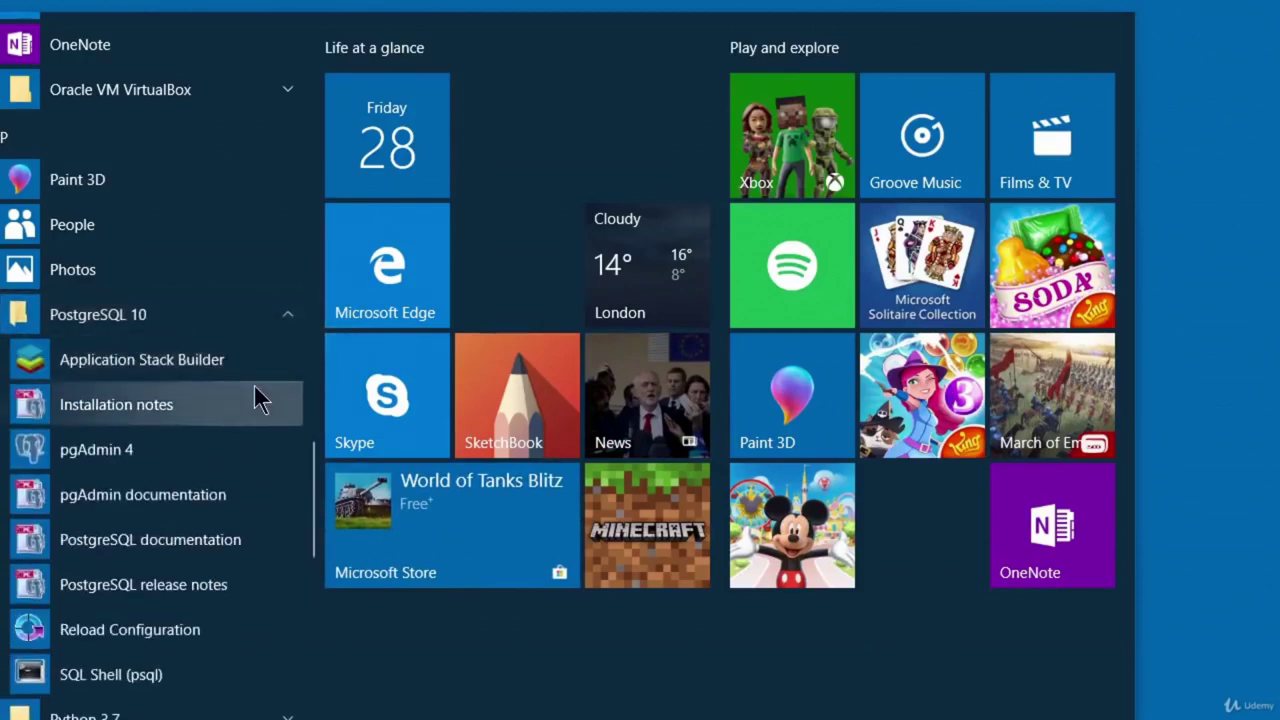
scroll(257, 398, "down", 2)
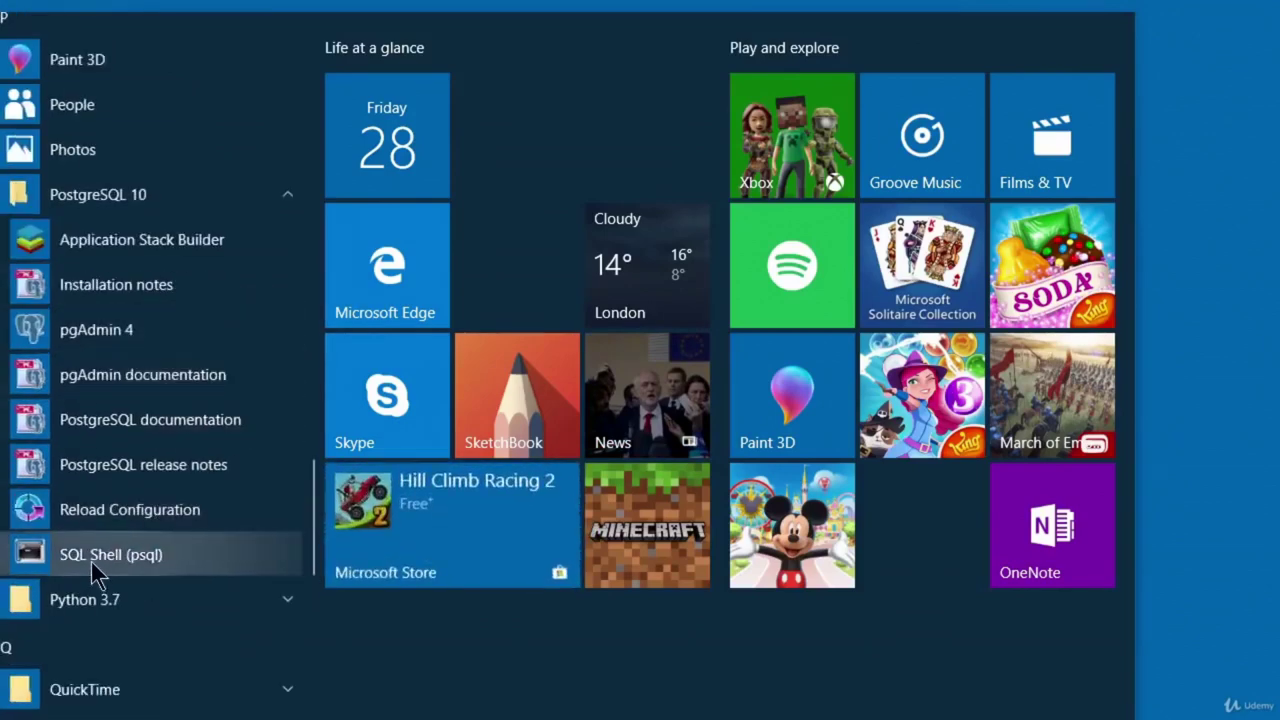
left_click(149, 560)
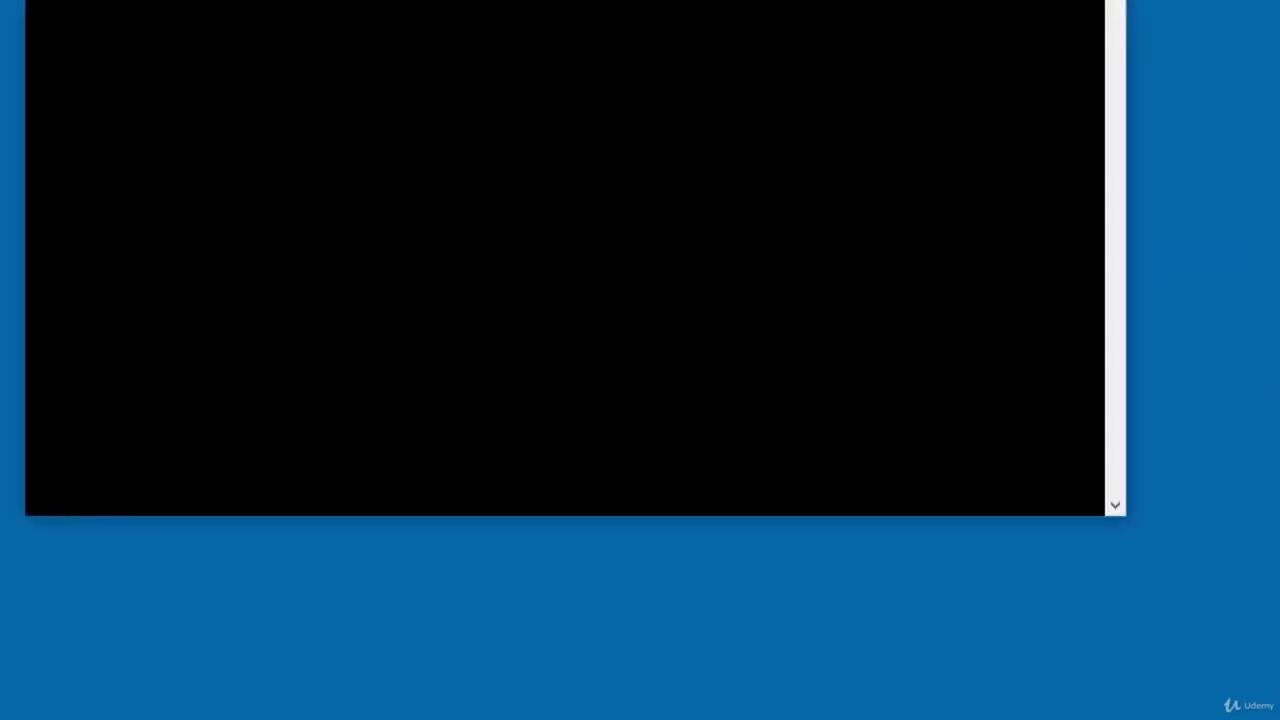
left_click_drag(428, 2, 431, 77)
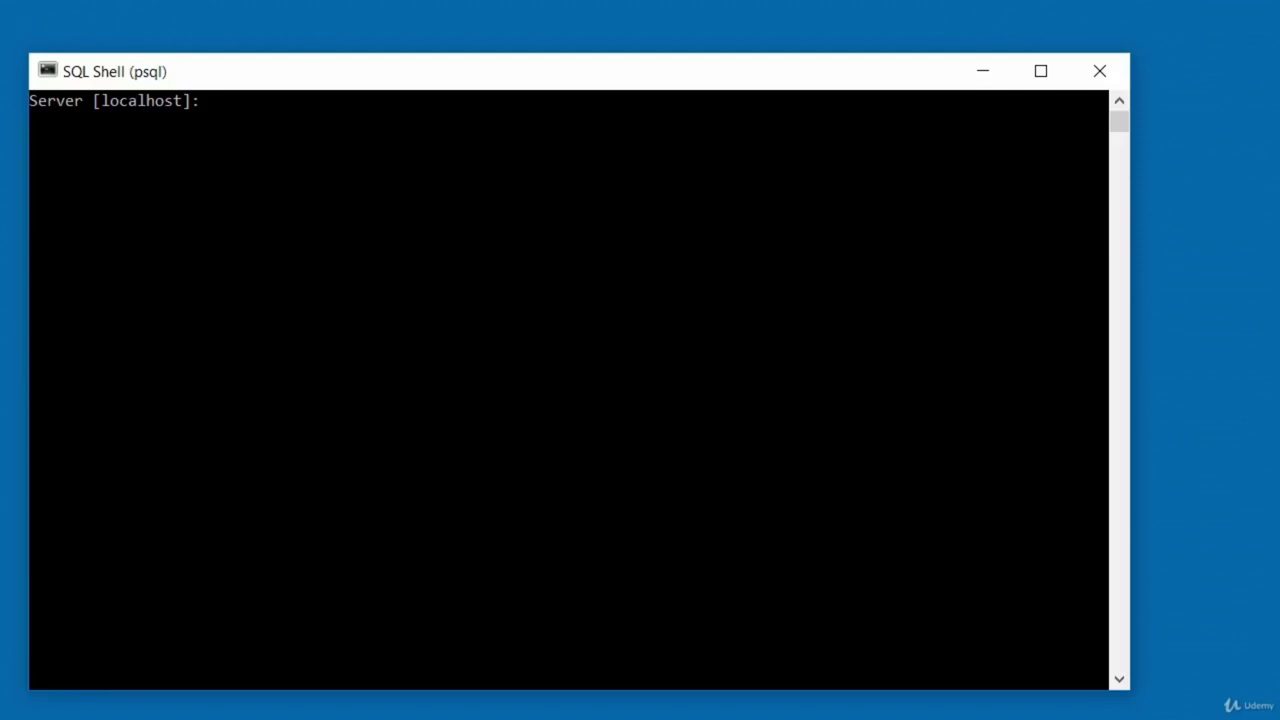
Accept the defaults (localhost, database postgres, port 5432, user postgres) and log in with the password.
key("Return")
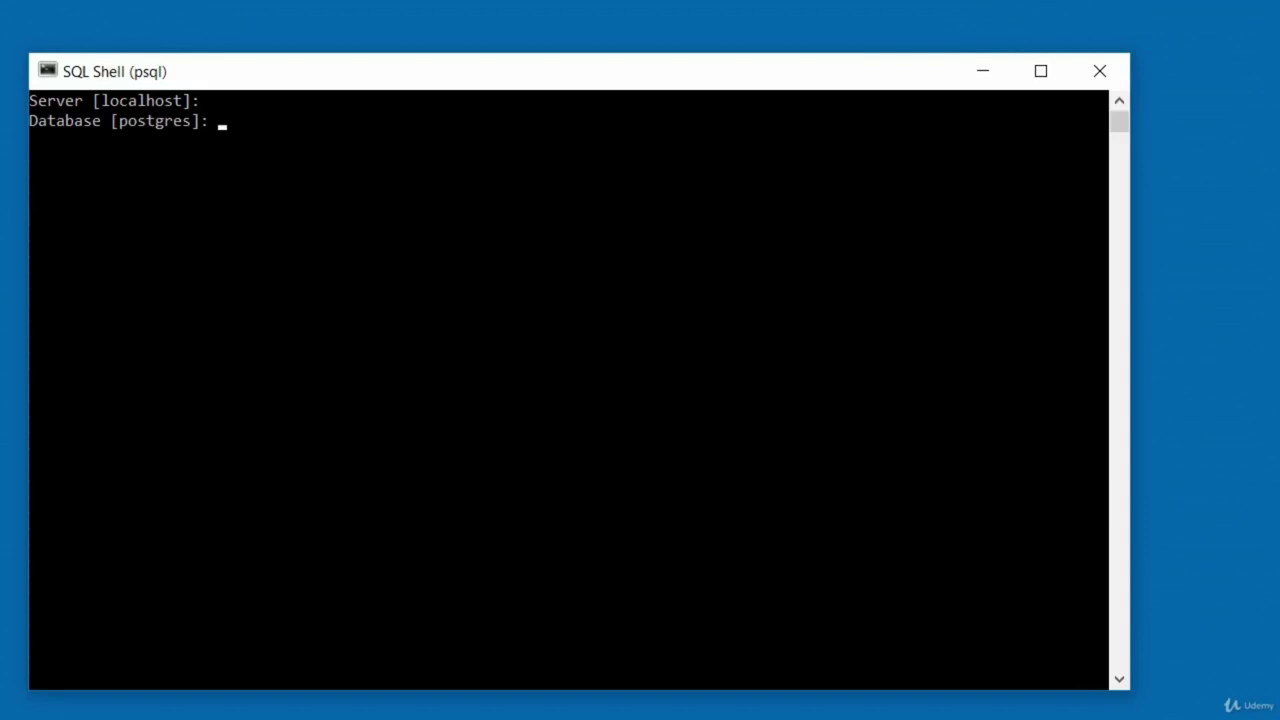
key("Return")
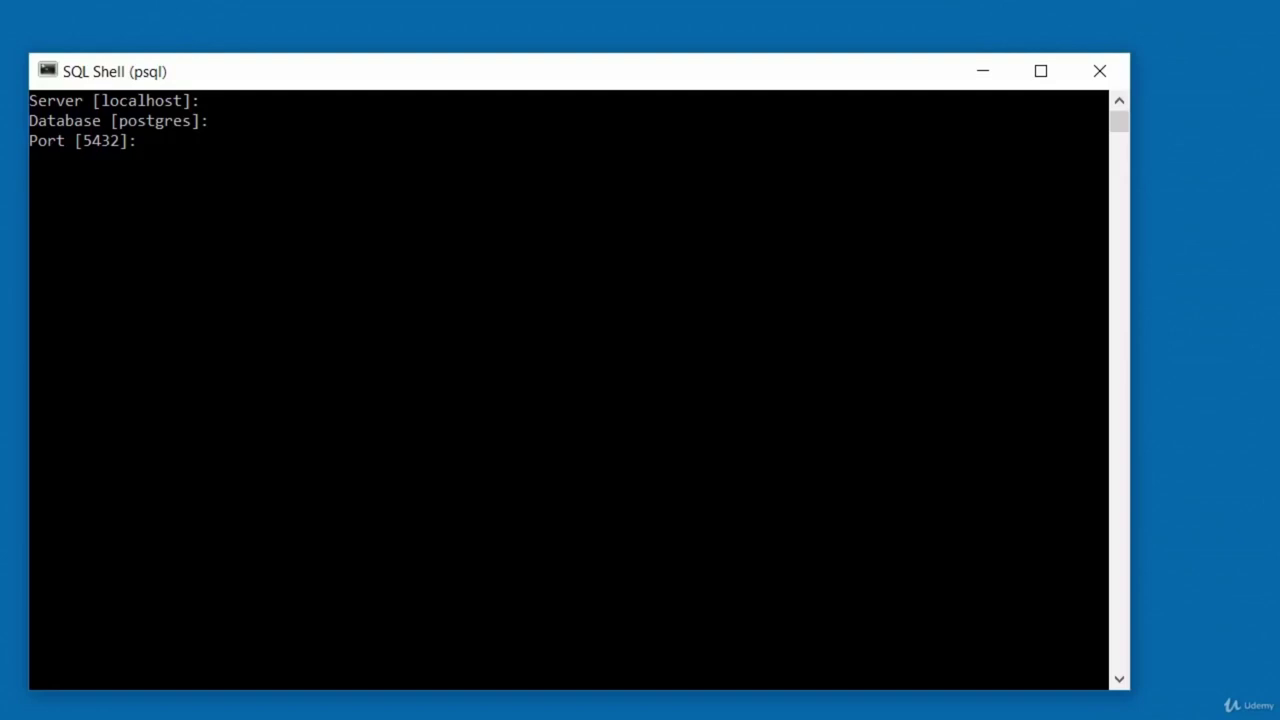
key("Return")
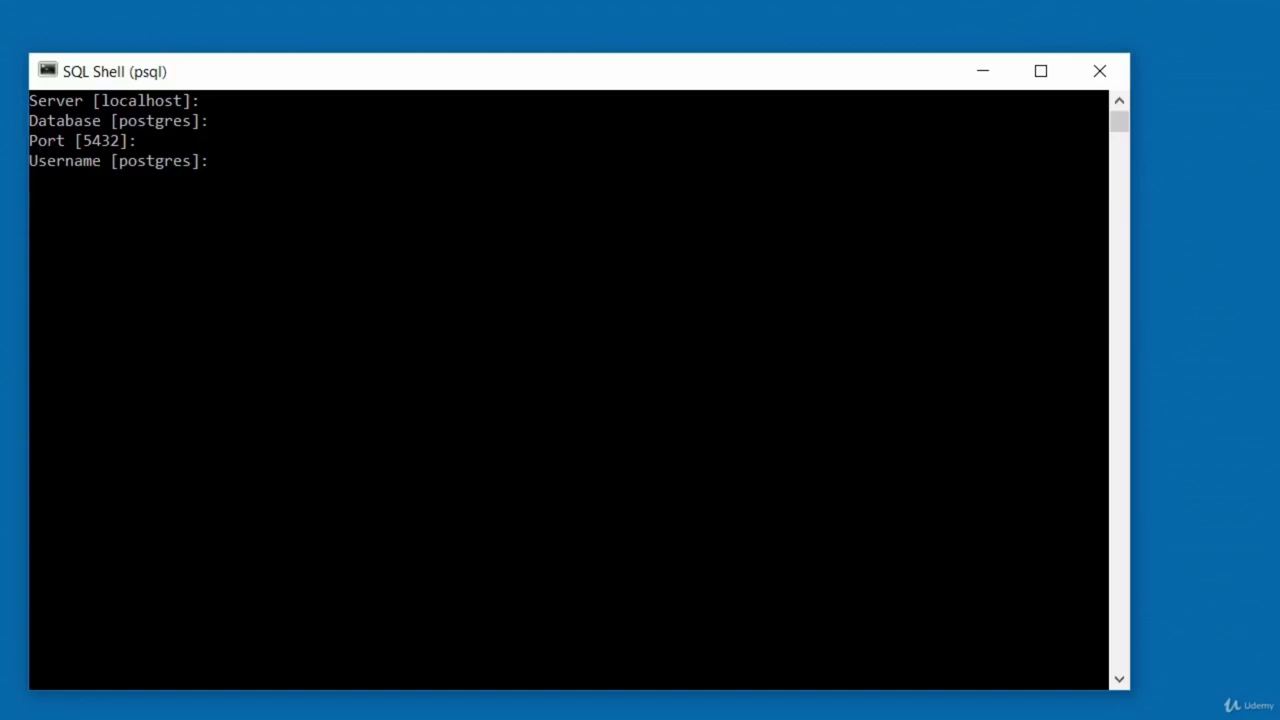
key("Return")
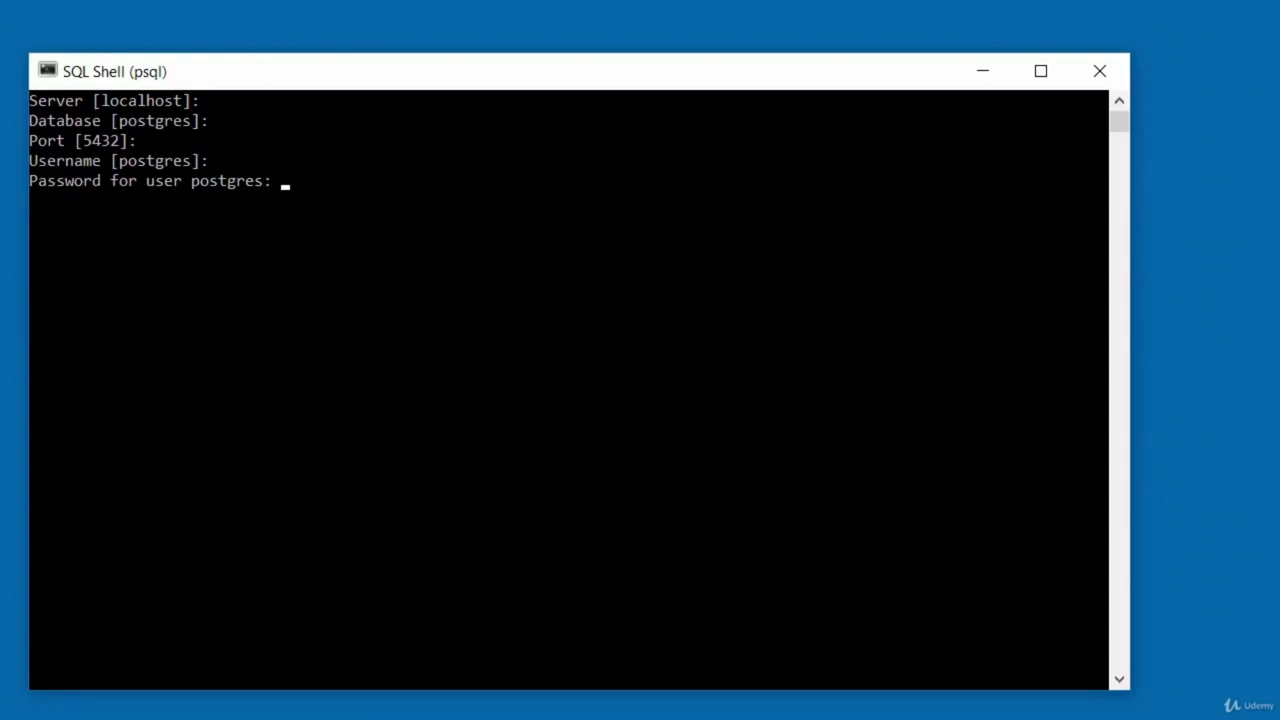
key("Return")
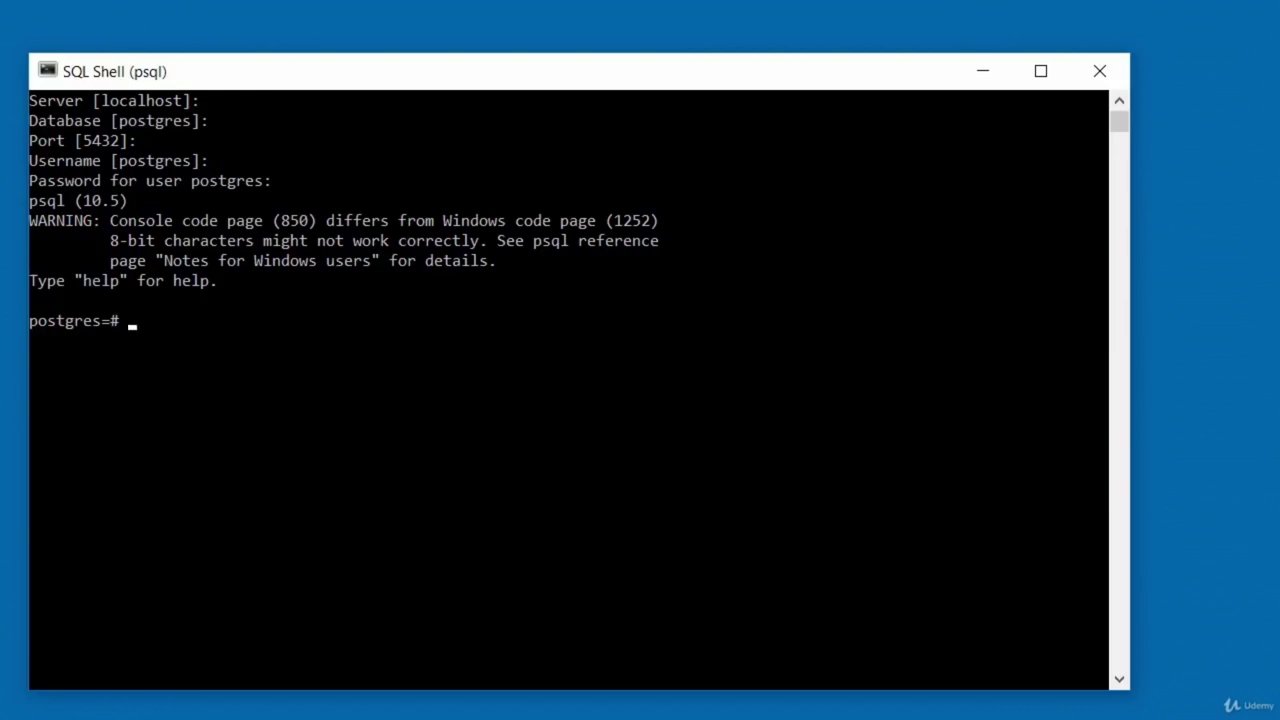
Run SELECT version(); in psql to confirm PostgreSQL 10.5.
type("SELECT vers")
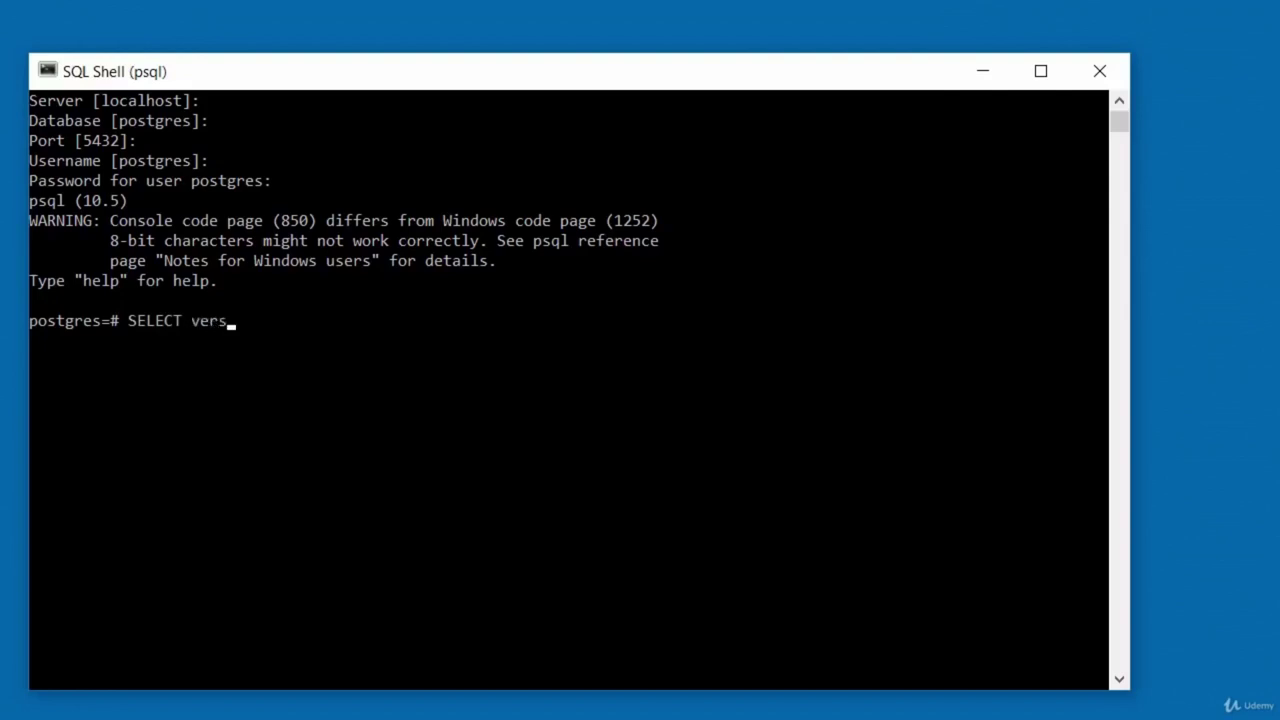
type("ion();")
key("Return")
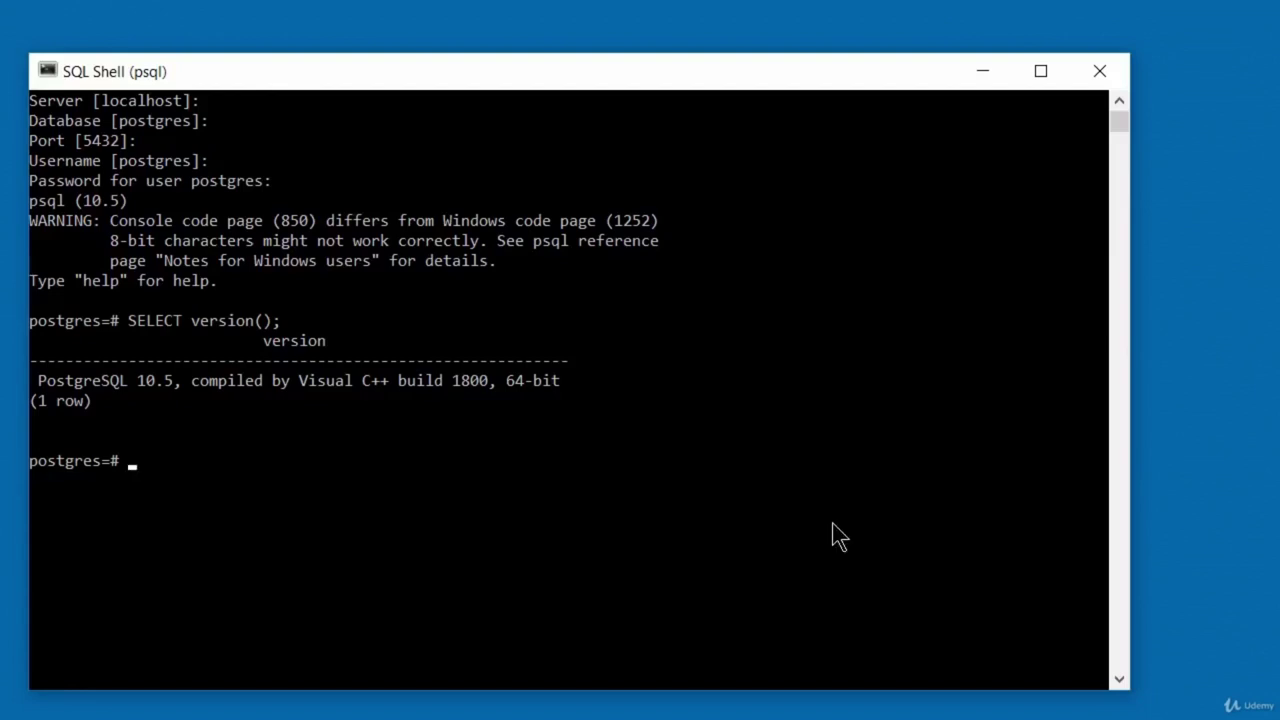
key("ctrl+c")
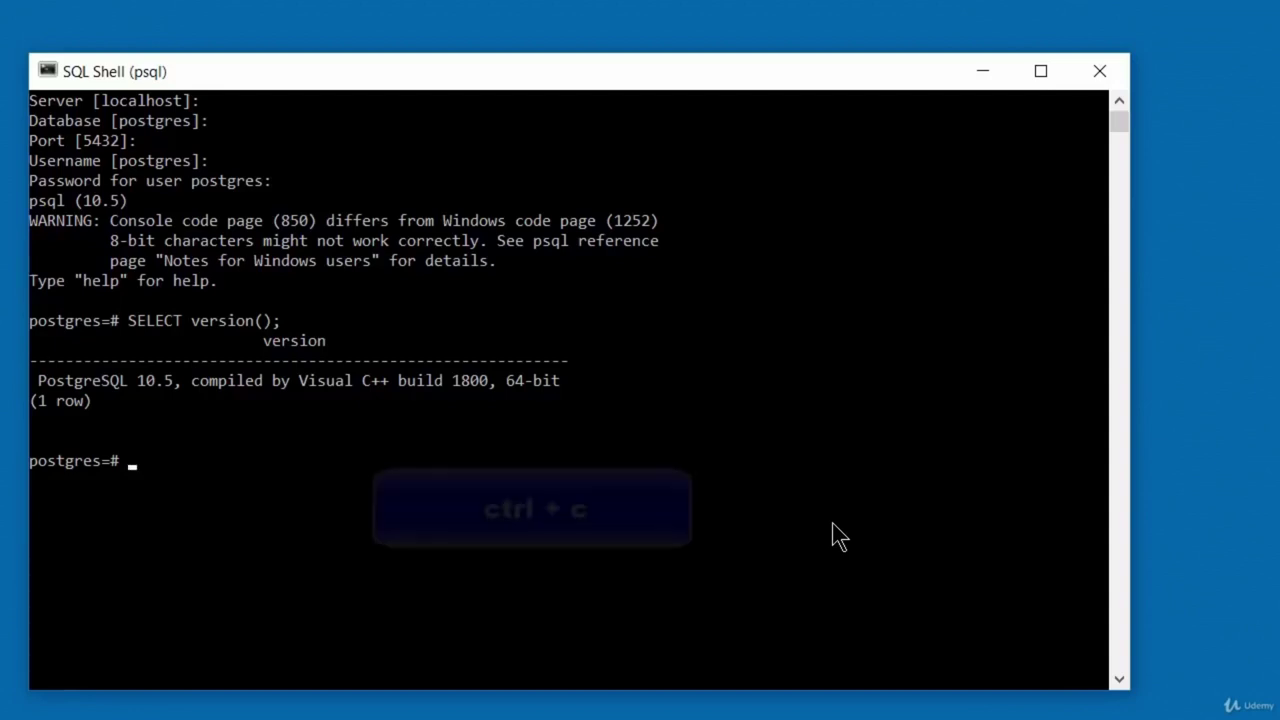
Quit psql with \q and terminate the batch job with y, closing the console.
type("\\q")
key("Return")
key("ctrl+c")
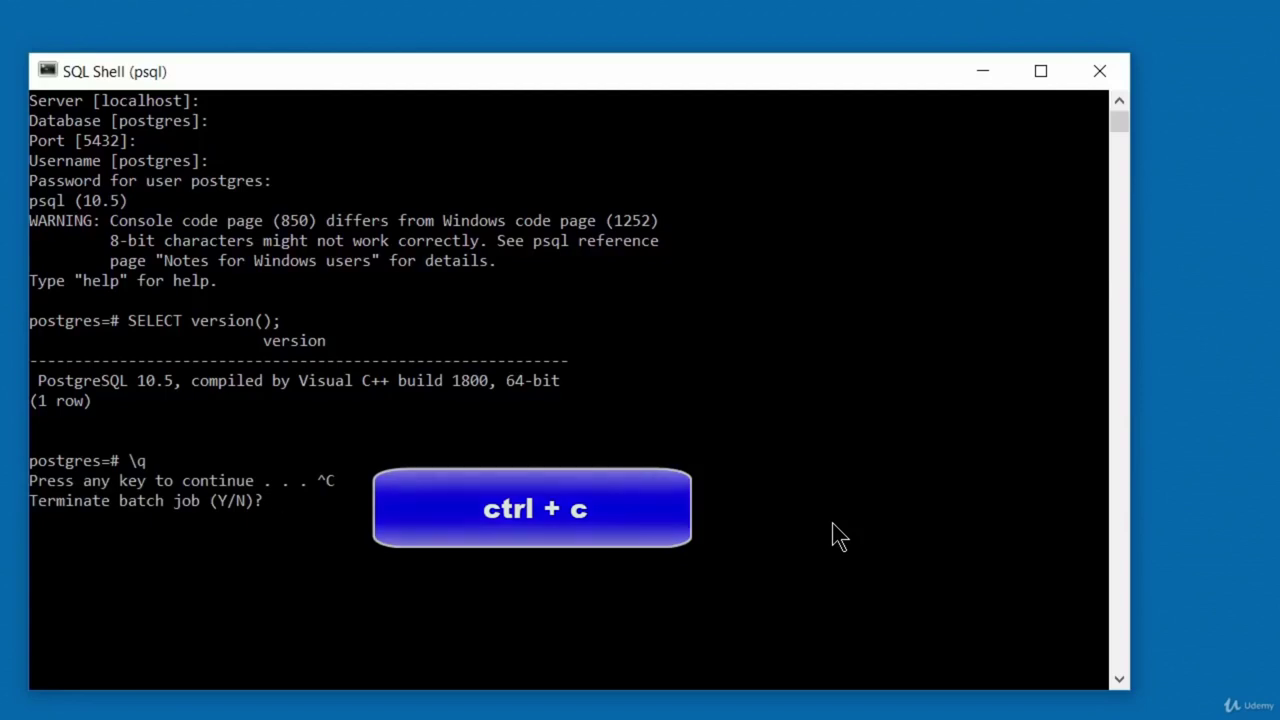
type("y")
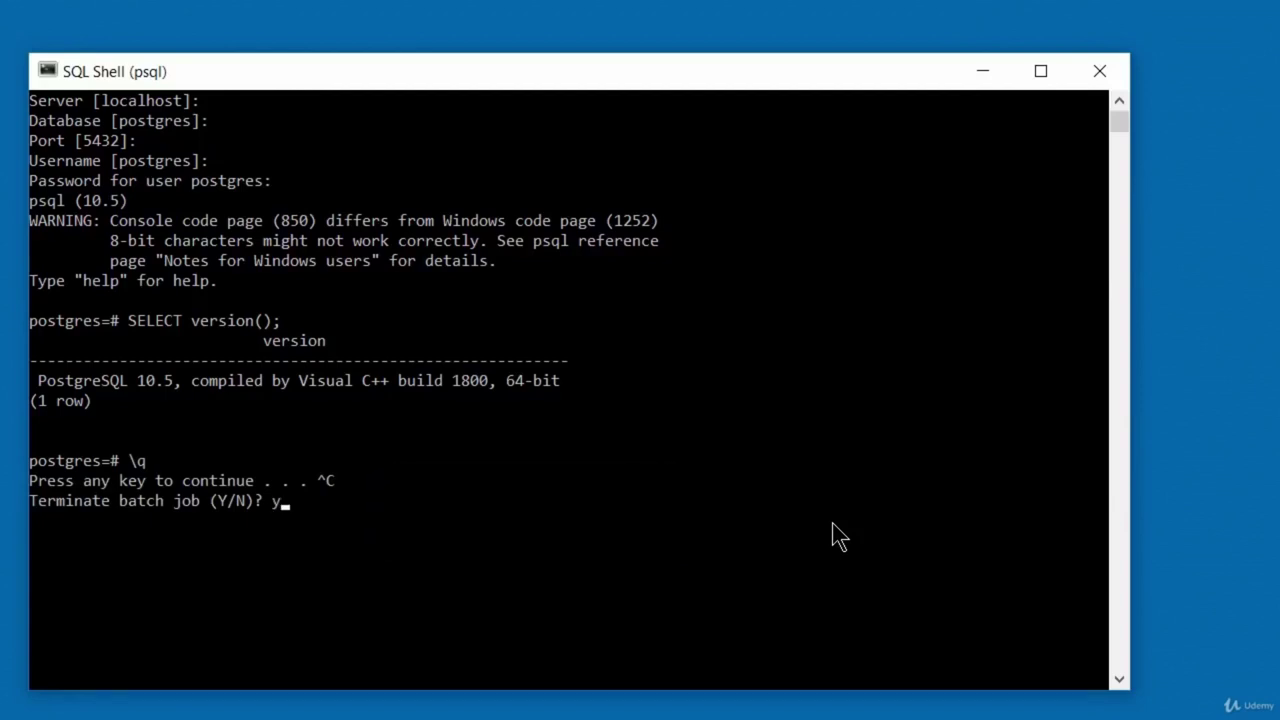
key("Return")
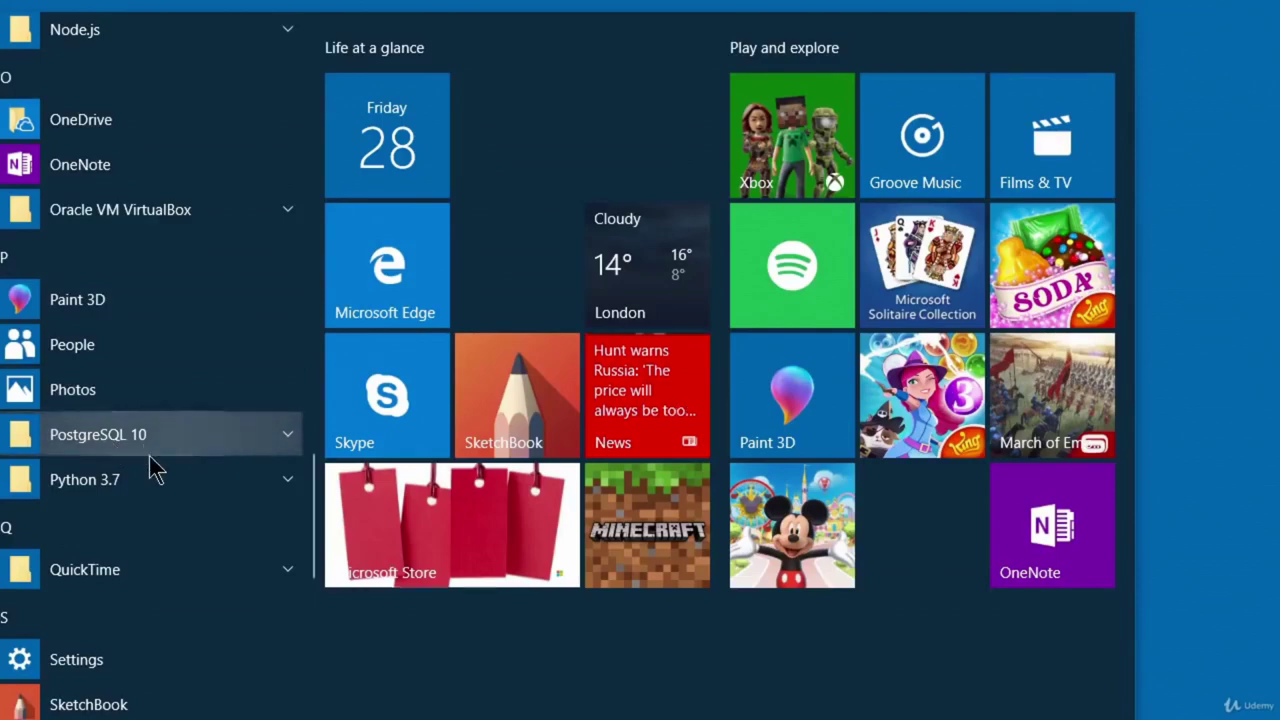
Launch pgAdmin 4 from the Start menu's PostgreSQL 10 folder.
left_click(286, 438)
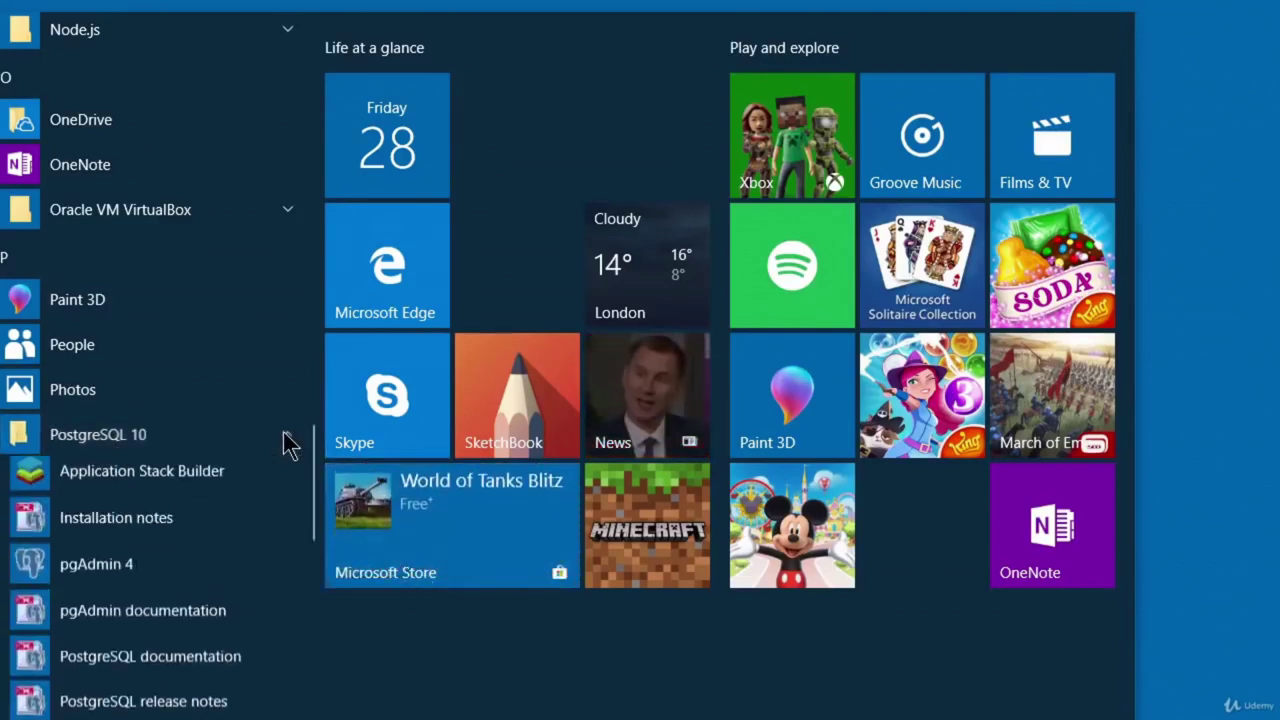
scroll(245, 495, "down", 2)
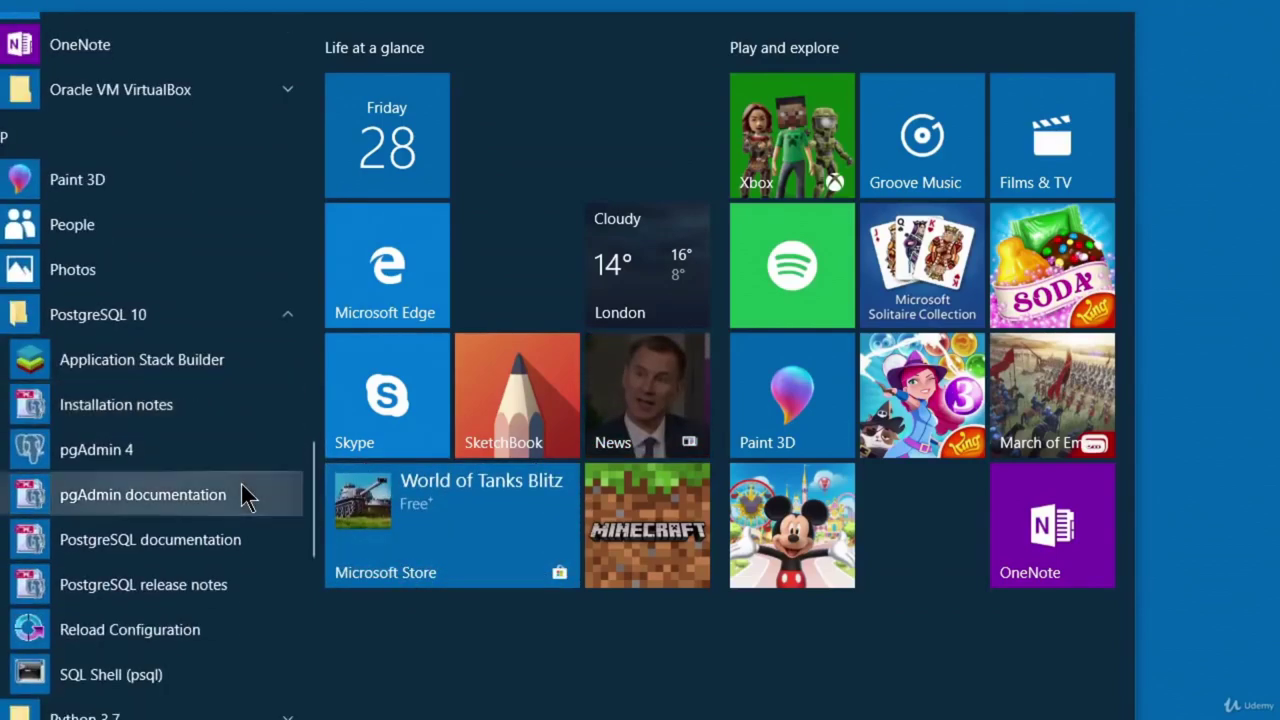
left_click(110, 450)
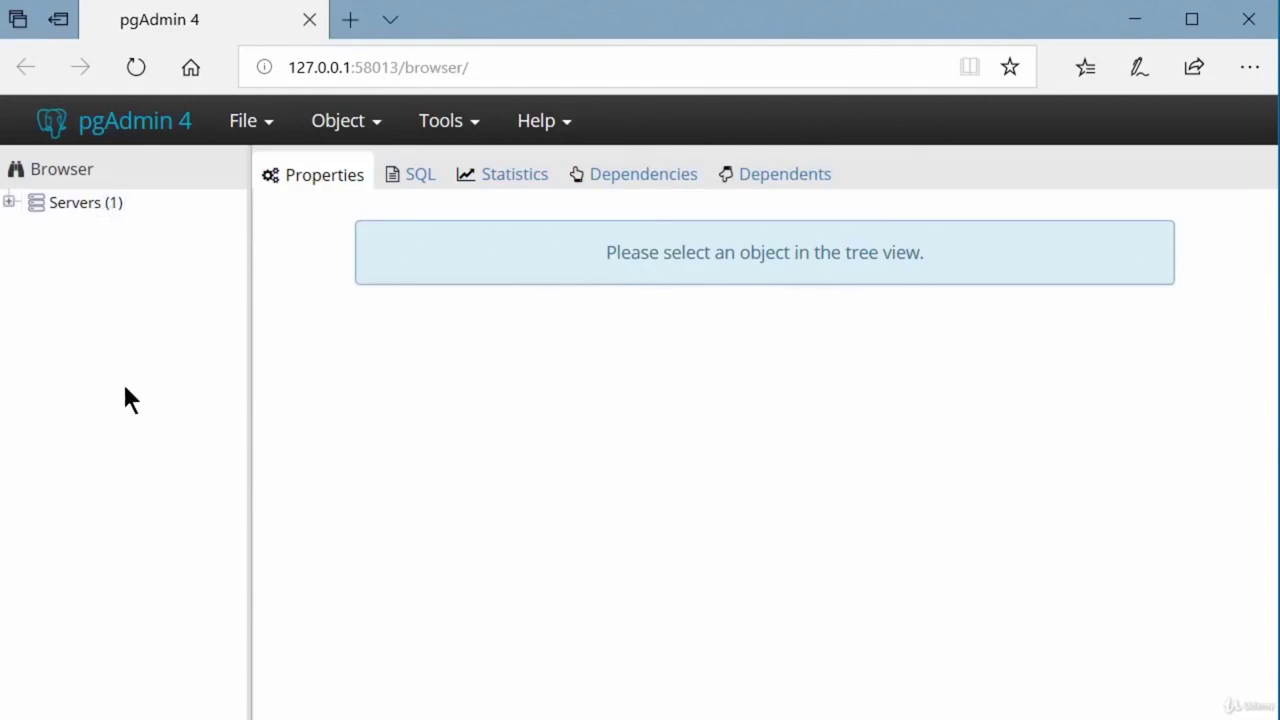
Expand Servers and connect to PostgreSQL 10 by entering the postgres password.
left_click(8, 204)
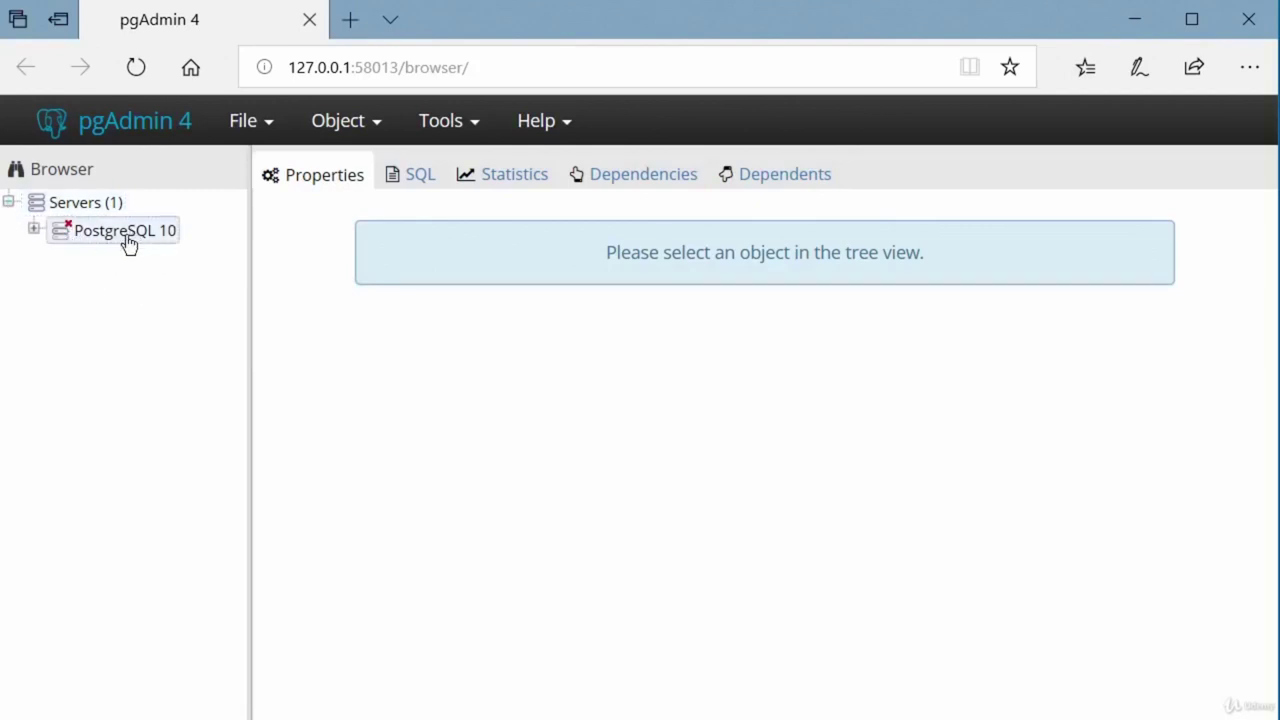
left_click(31, 229)
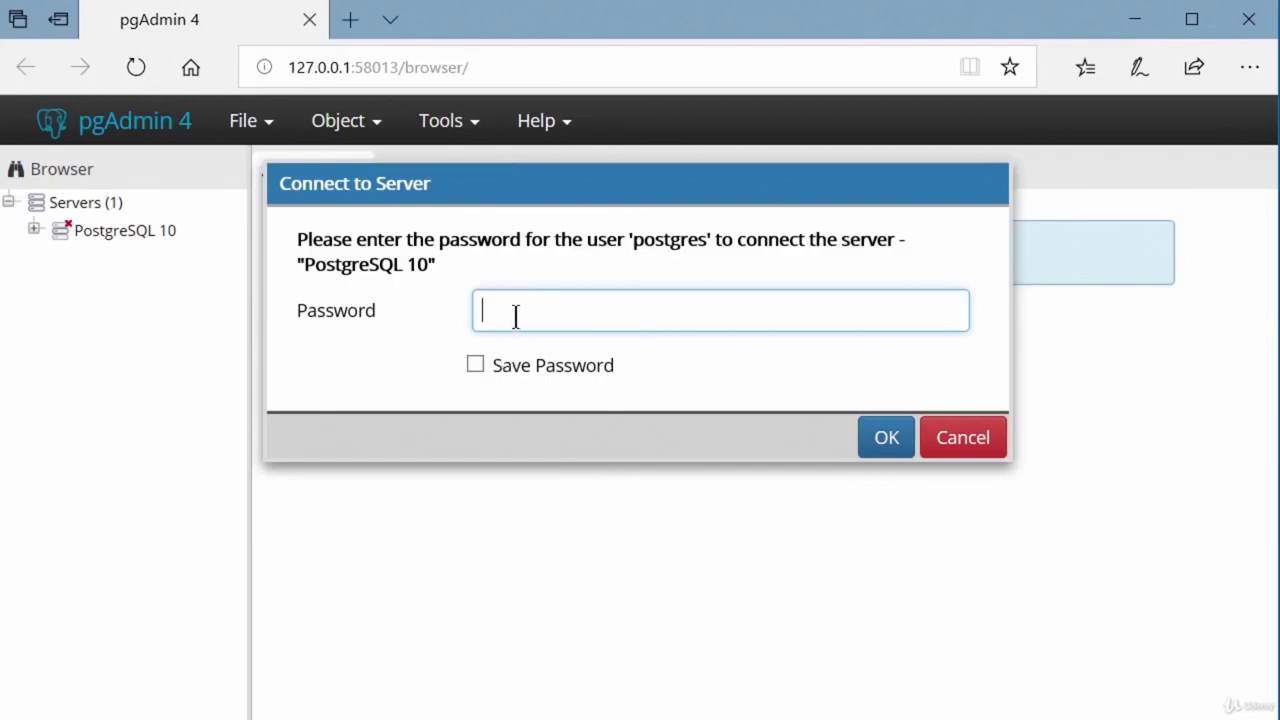
key("Caps_Lock")
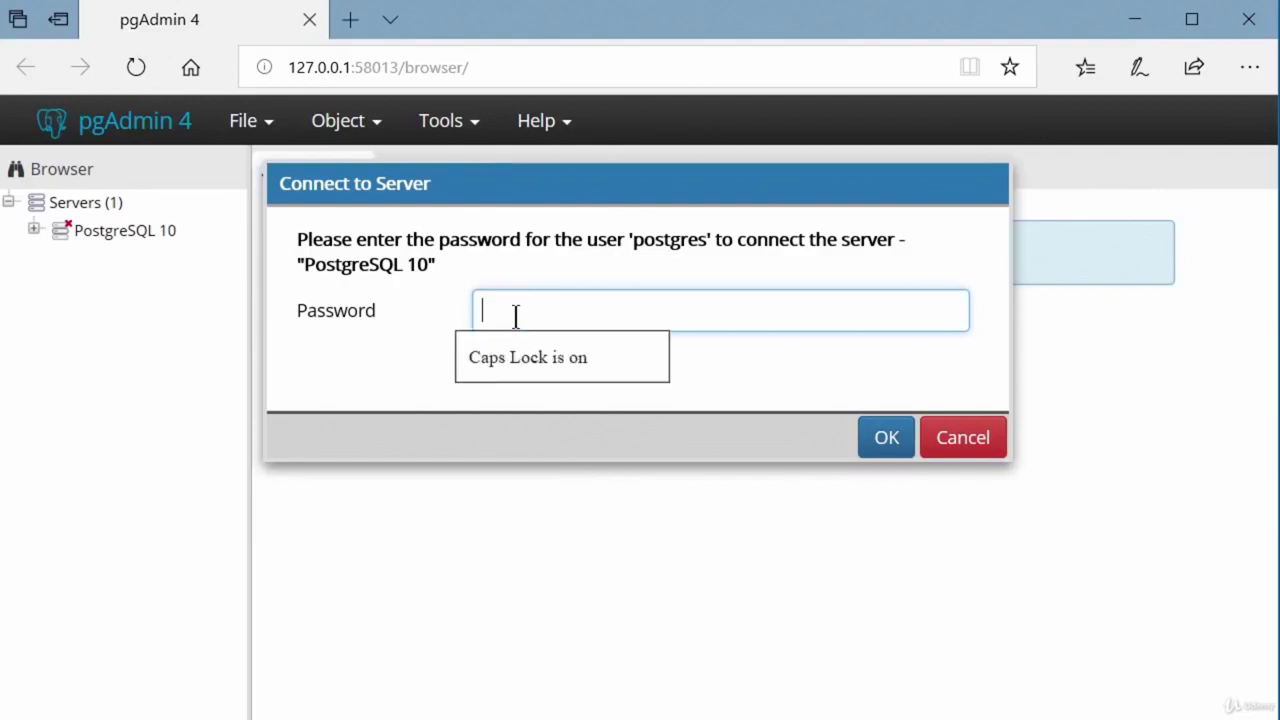
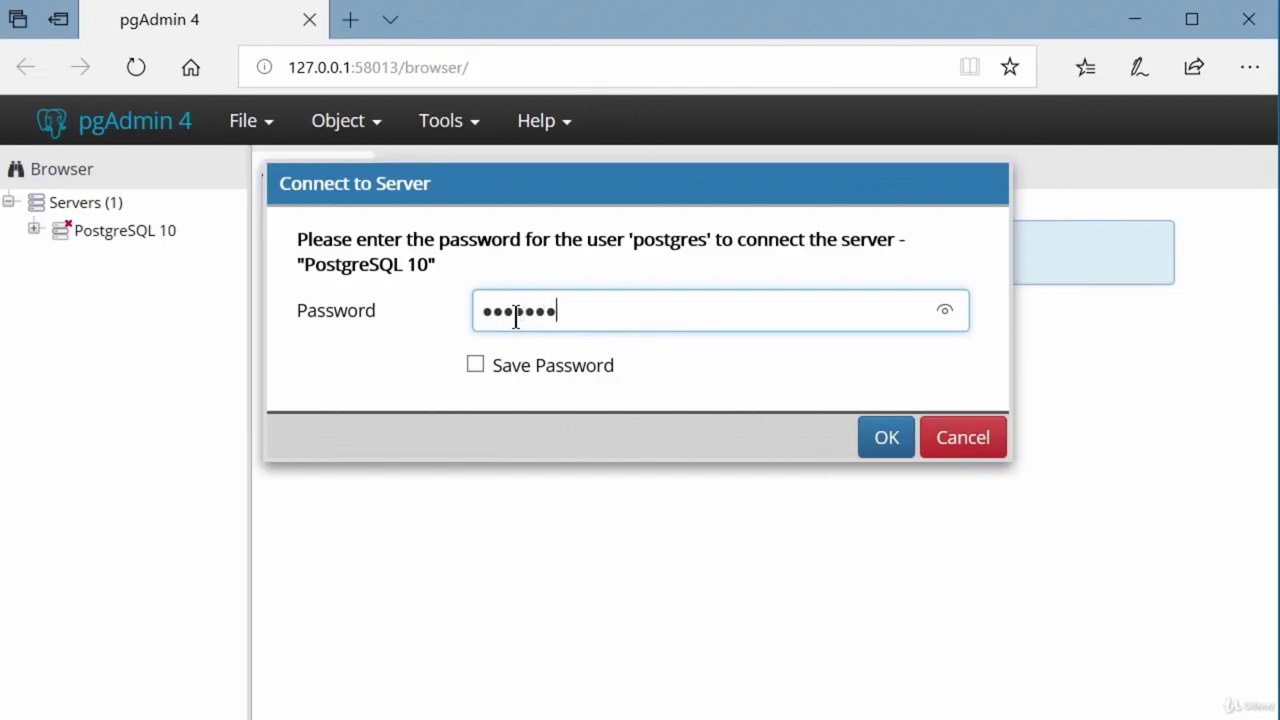
left_click(888, 440)
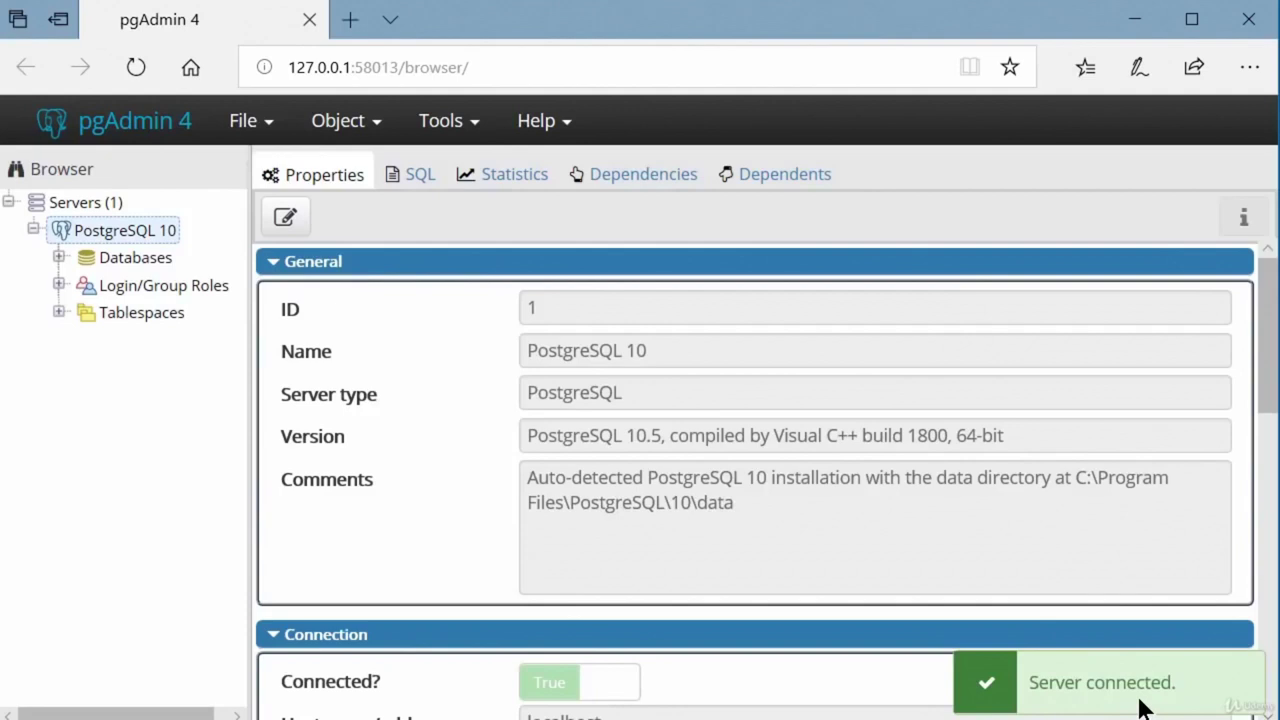
Expand Databases, the postgres database and Login/Group Roles in the Browser tree.
left_click(58, 256)
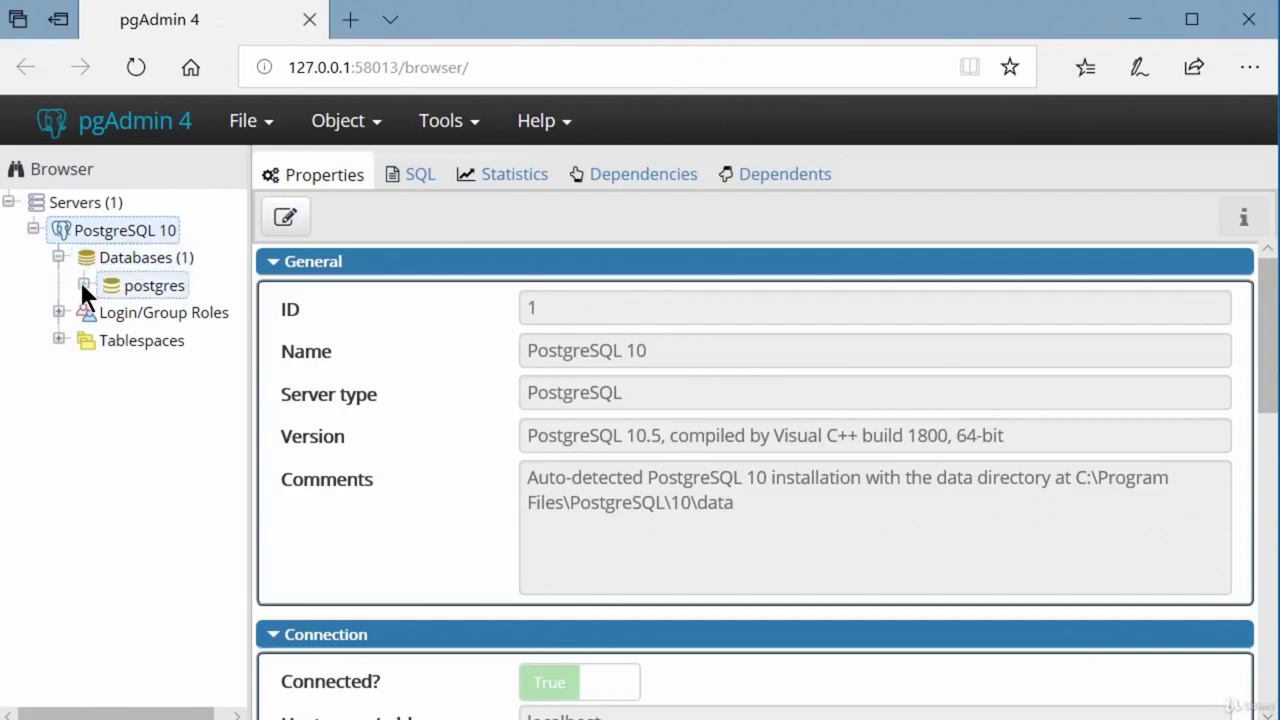
left_click(83, 285)
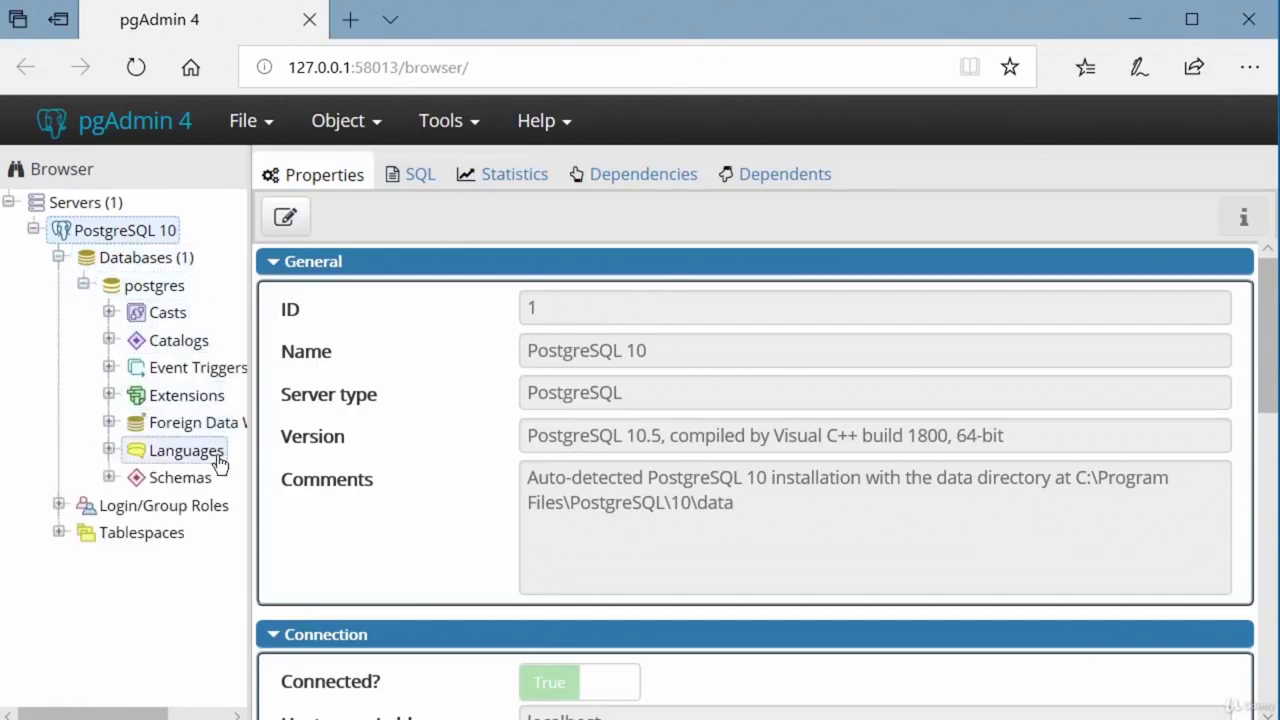
left_click(61, 500)
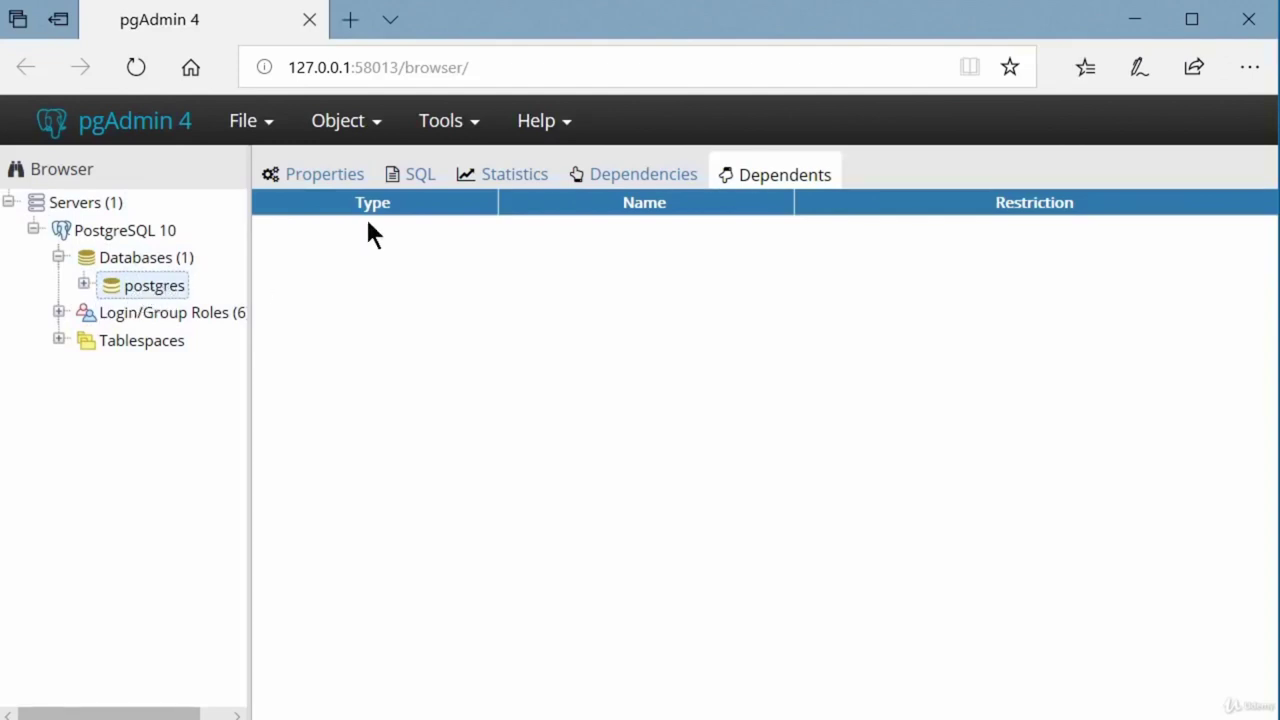
Open the Query Tool on the postgres database and enter SELECT version();.
left_click(476, 135)
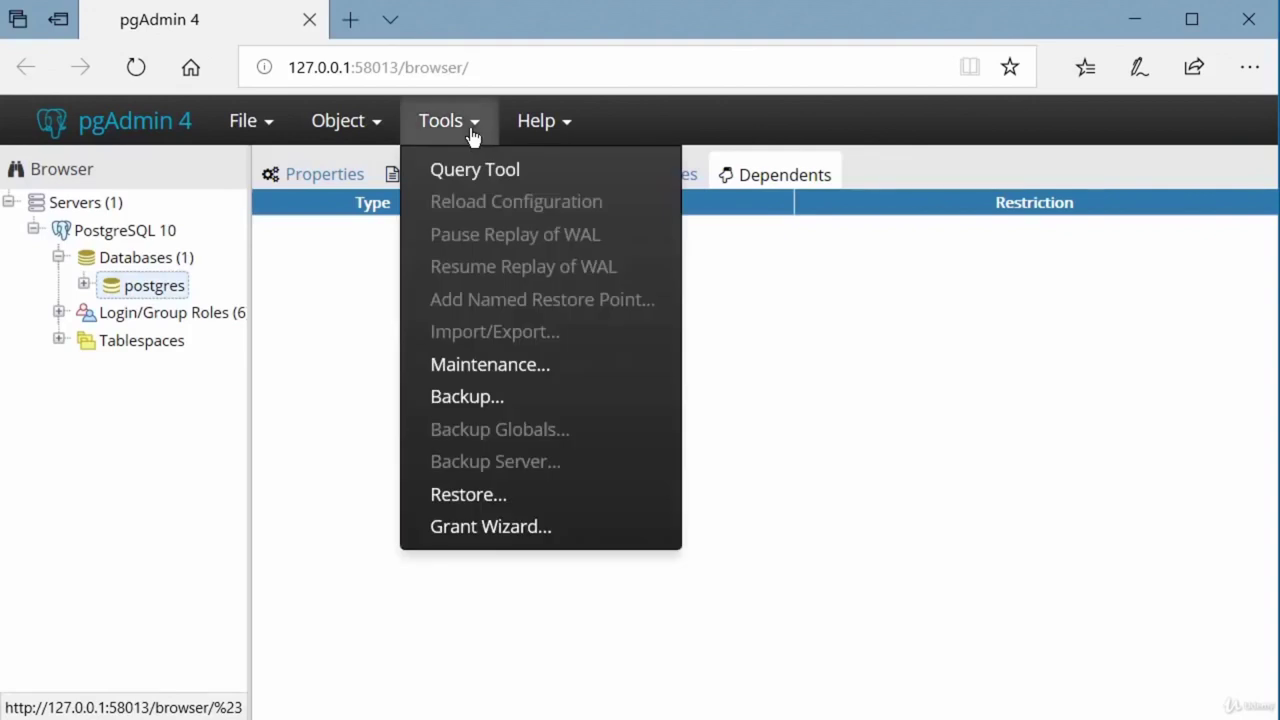
left_click(468, 172)
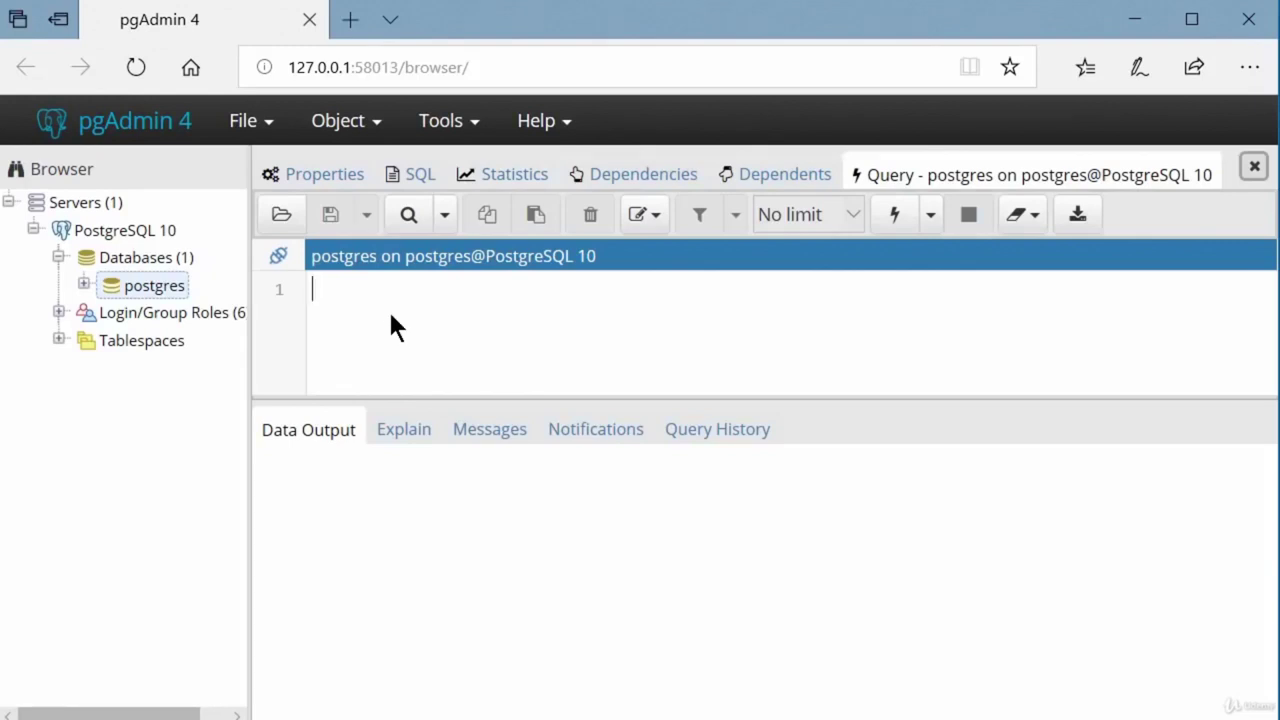
type("SELE")
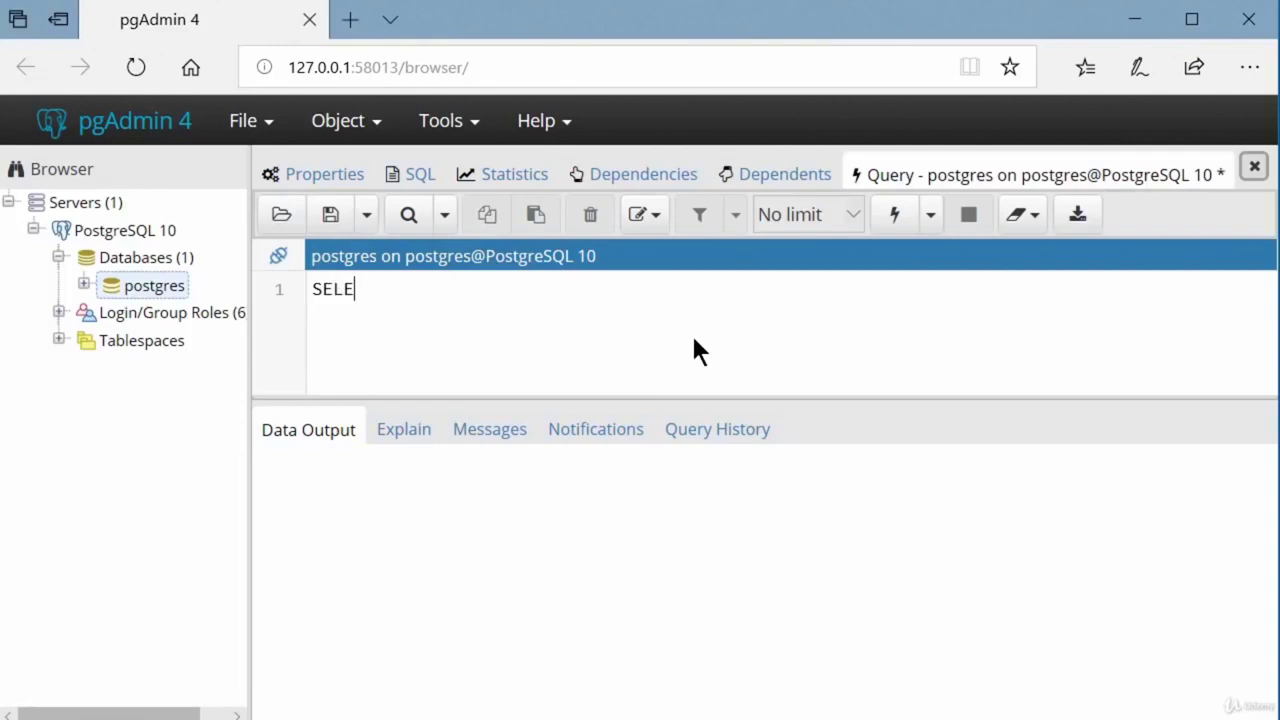
type("CT version")
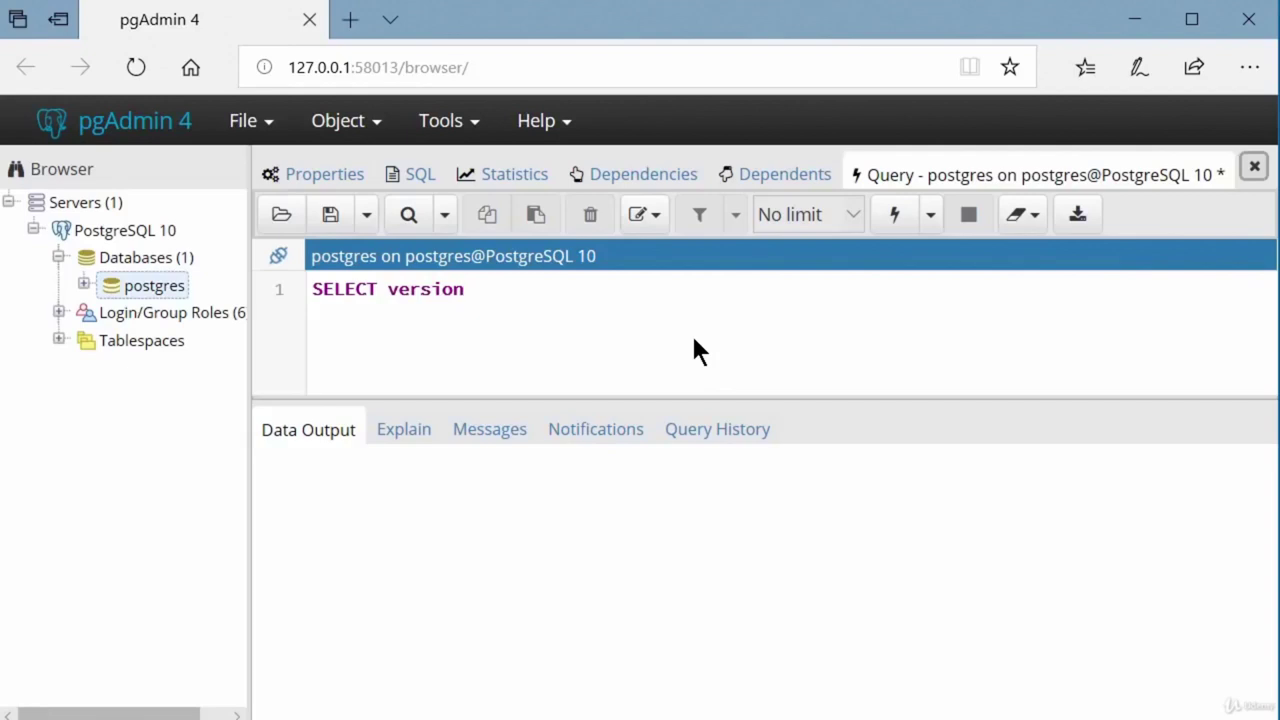
type("9")
key("BackSpace")
type("(")
left_click(494, 291)
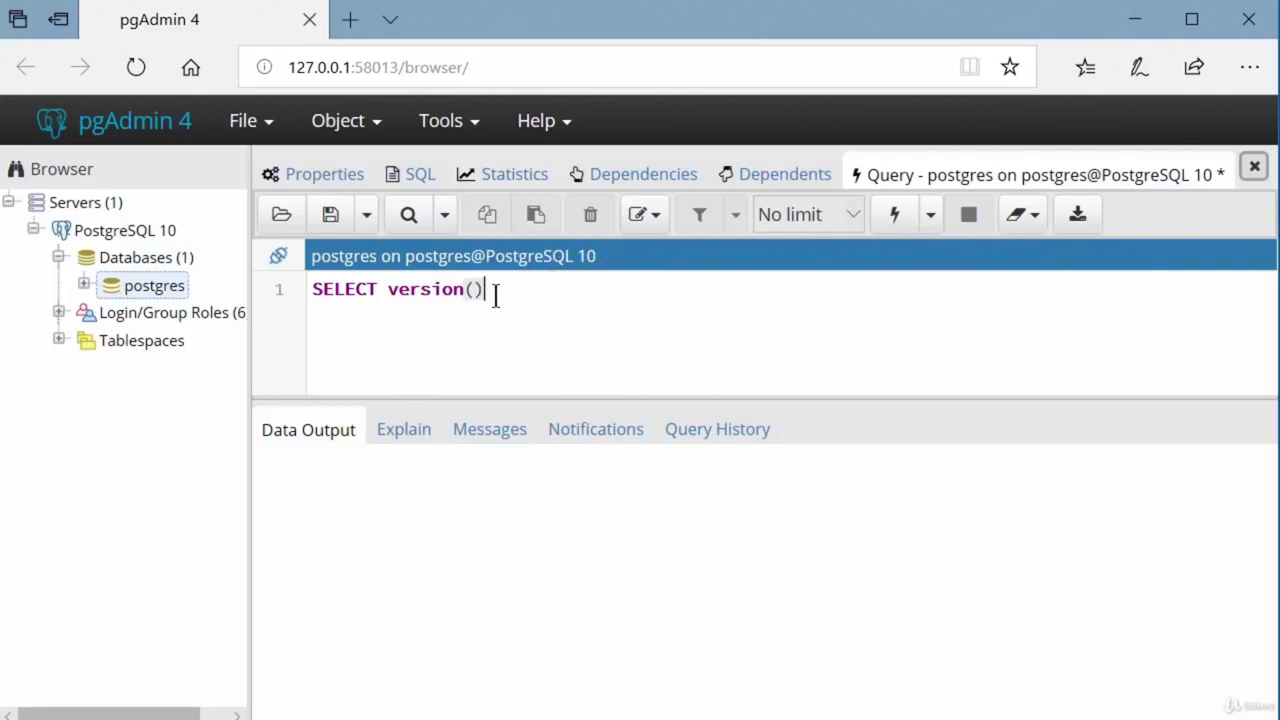
type(";")
Execute SELECT version(); showing PostgreSQL 10.5, 64-bit, then close the pgAdmin browser window.
left_click(896, 226)
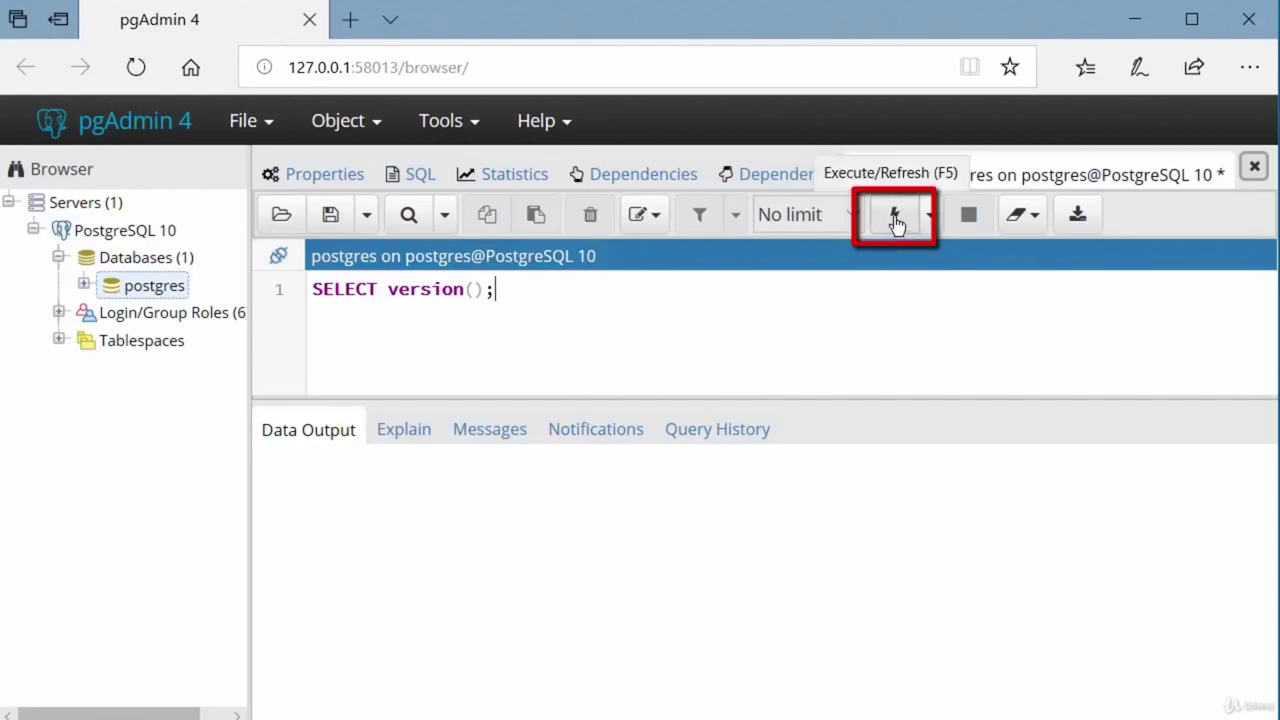
left_click(895, 222)
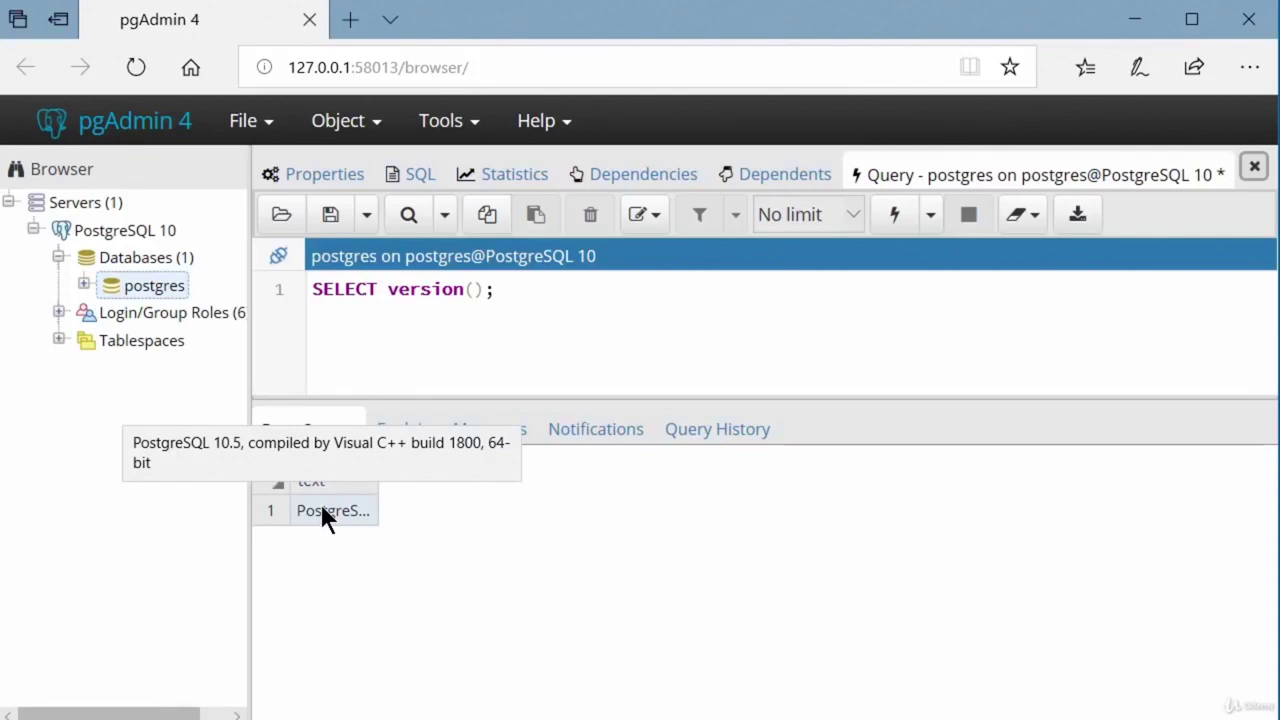
left_click(250, 120)
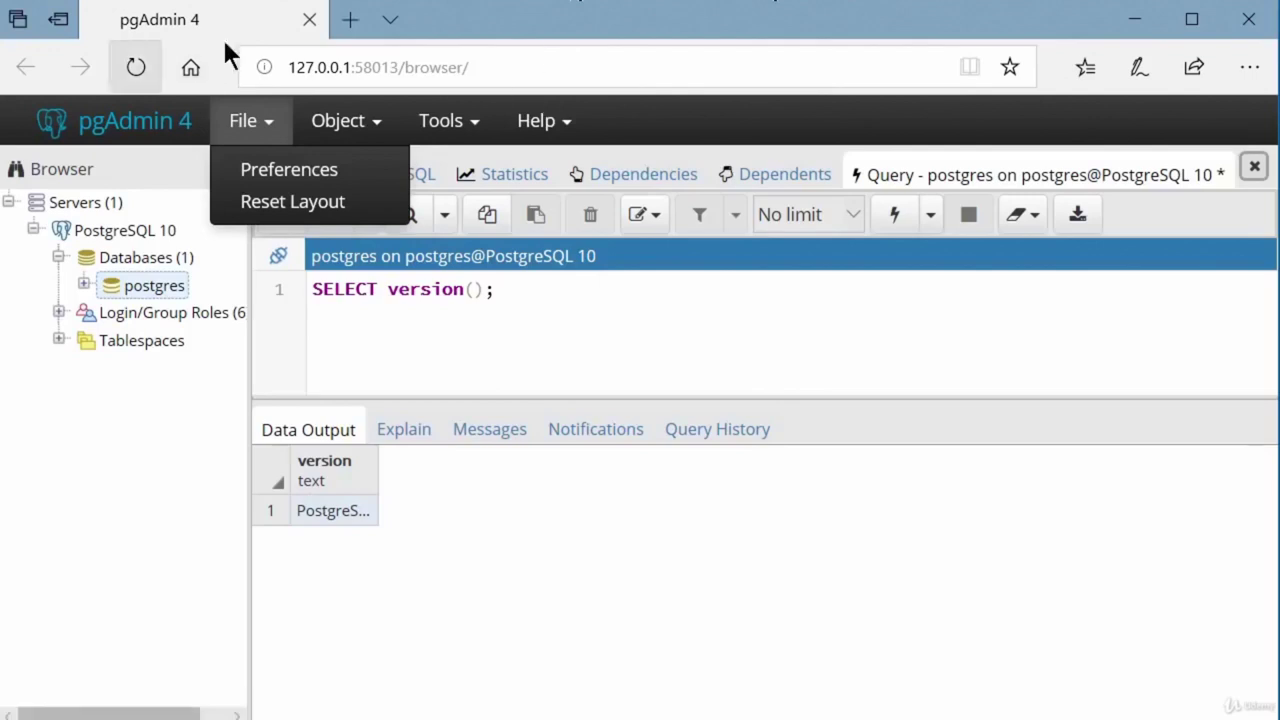
left_click(1250, 30)
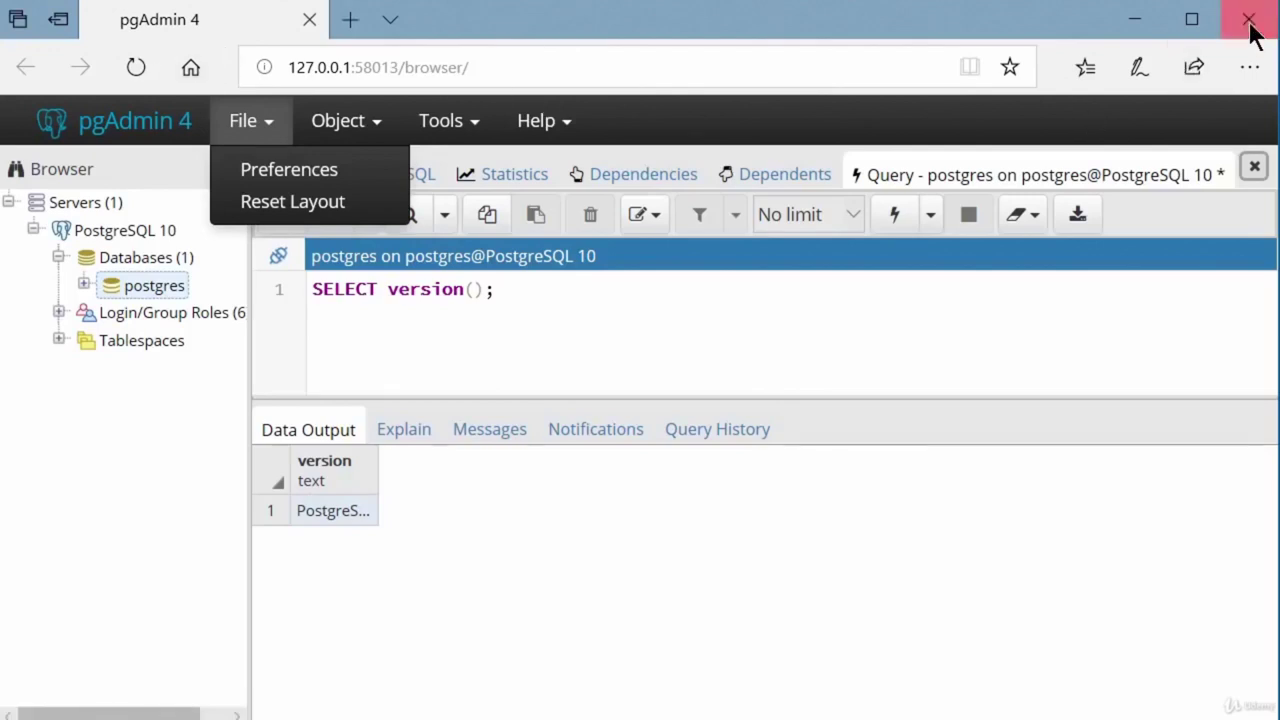
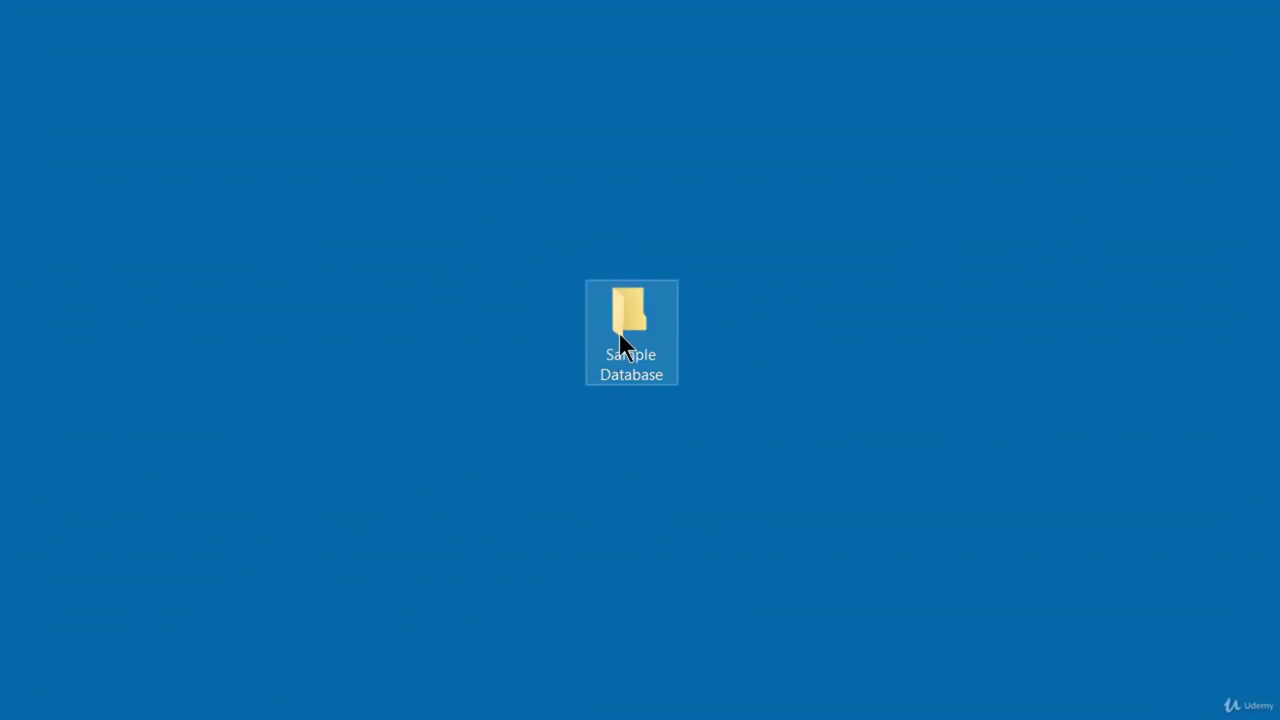
Extract dvdrental.zip in the Sample Database folder into that same folder.
double_click(619, 340)
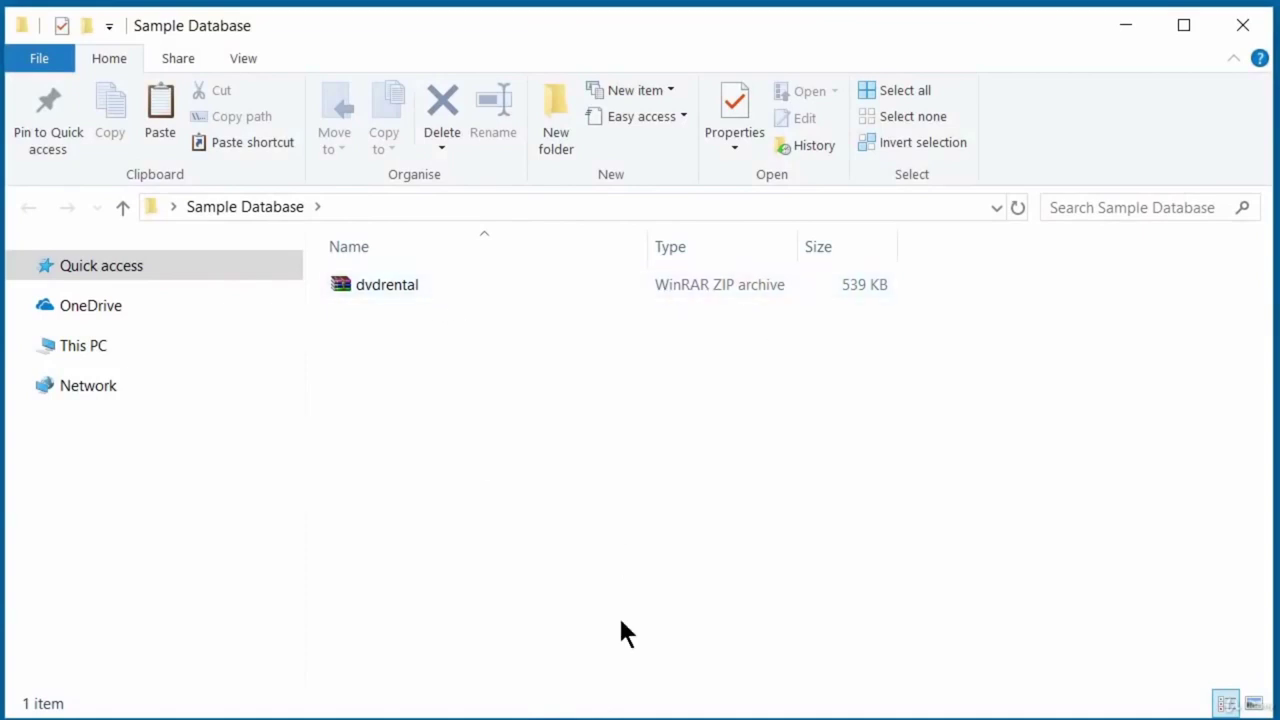
right_click(377, 277)
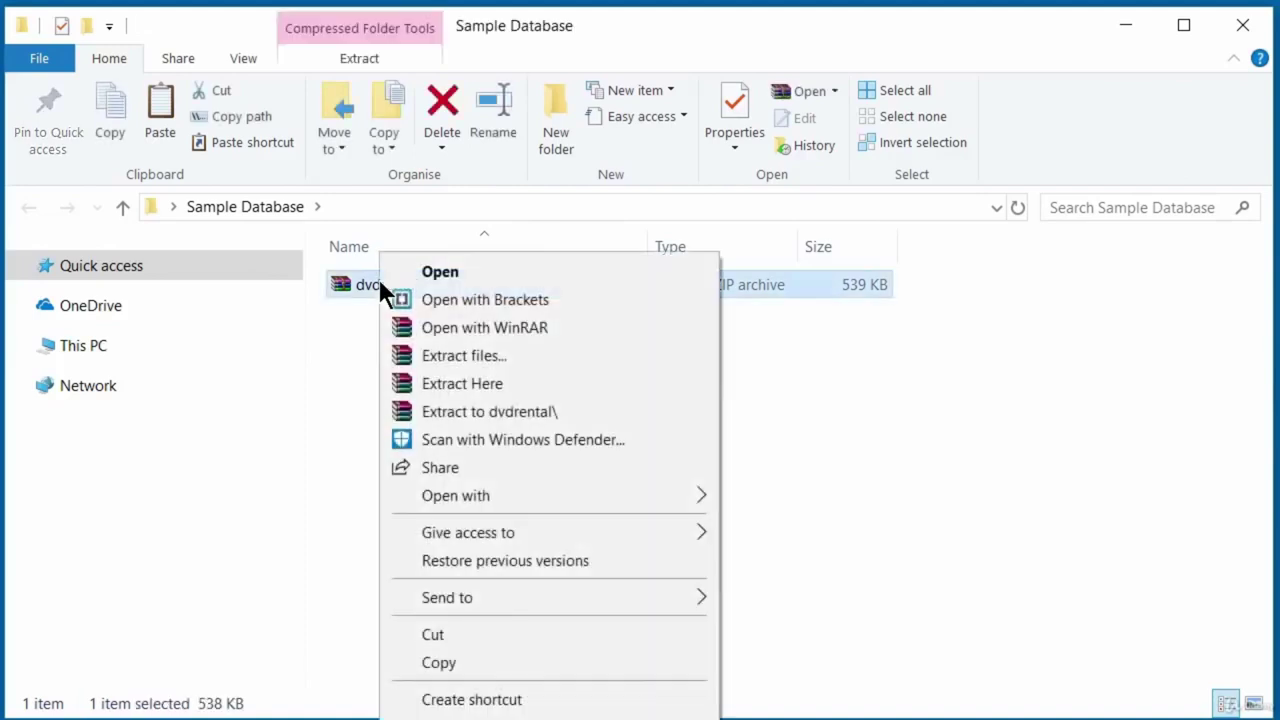
left_click(476, 385)
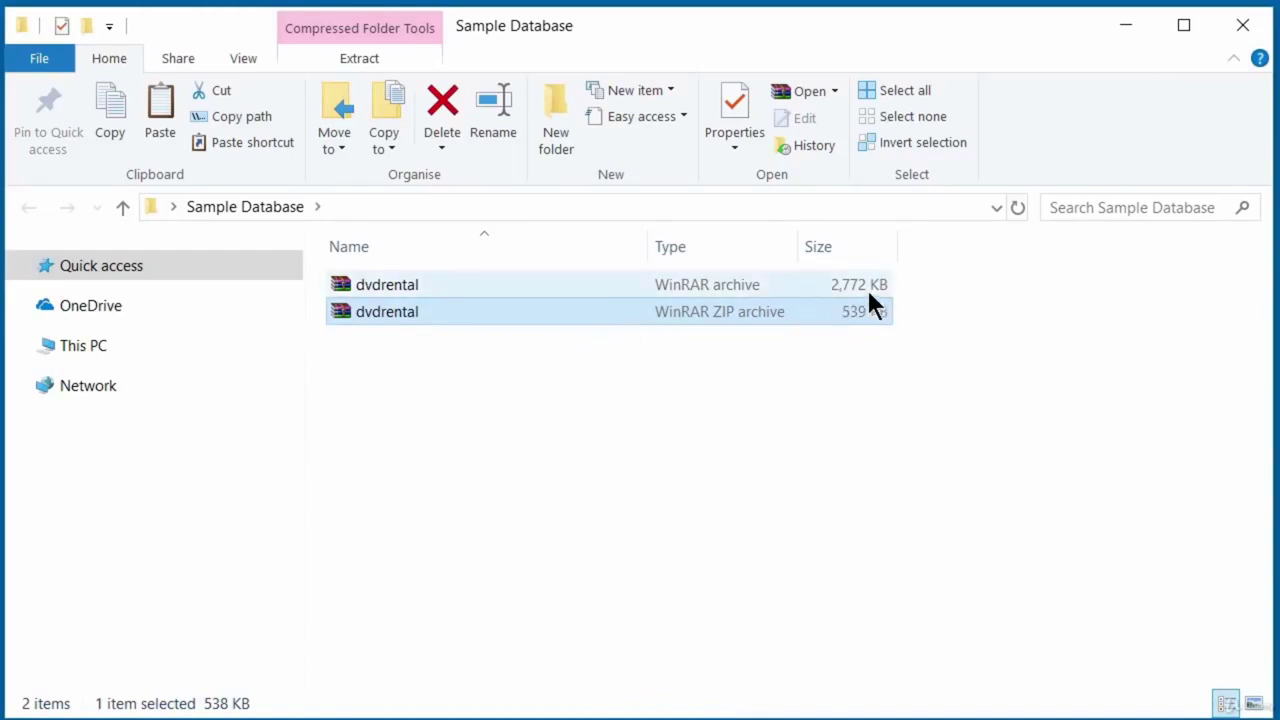
Check the extracted dvdrental.tar's properties, then copy the archive.
left_click(388, 276)
right_click(388, 276)
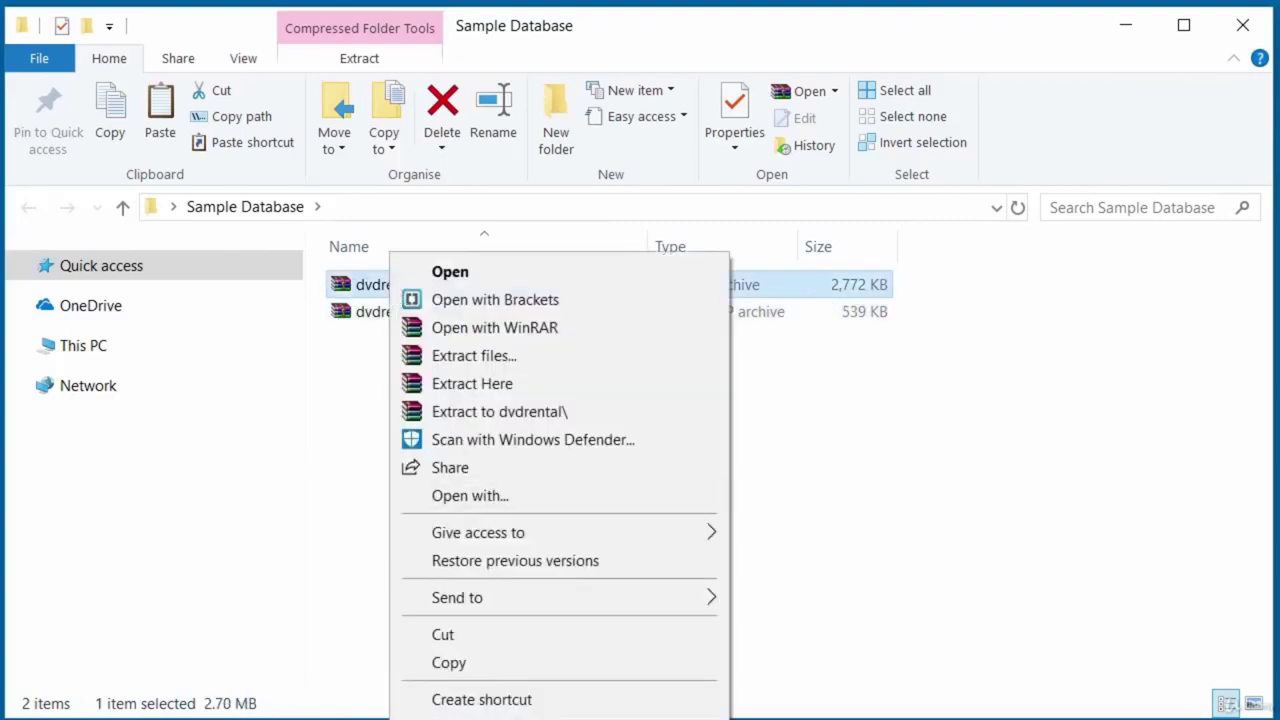
key("r")
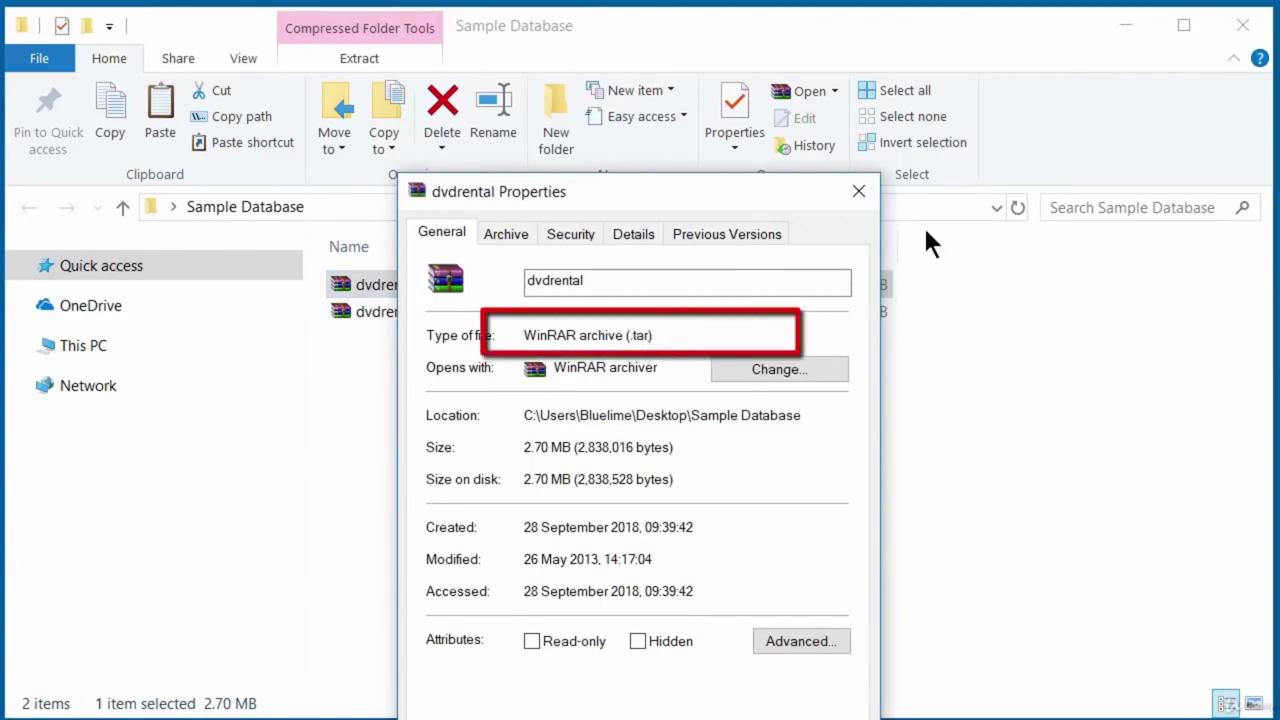
left_click(858, 193)
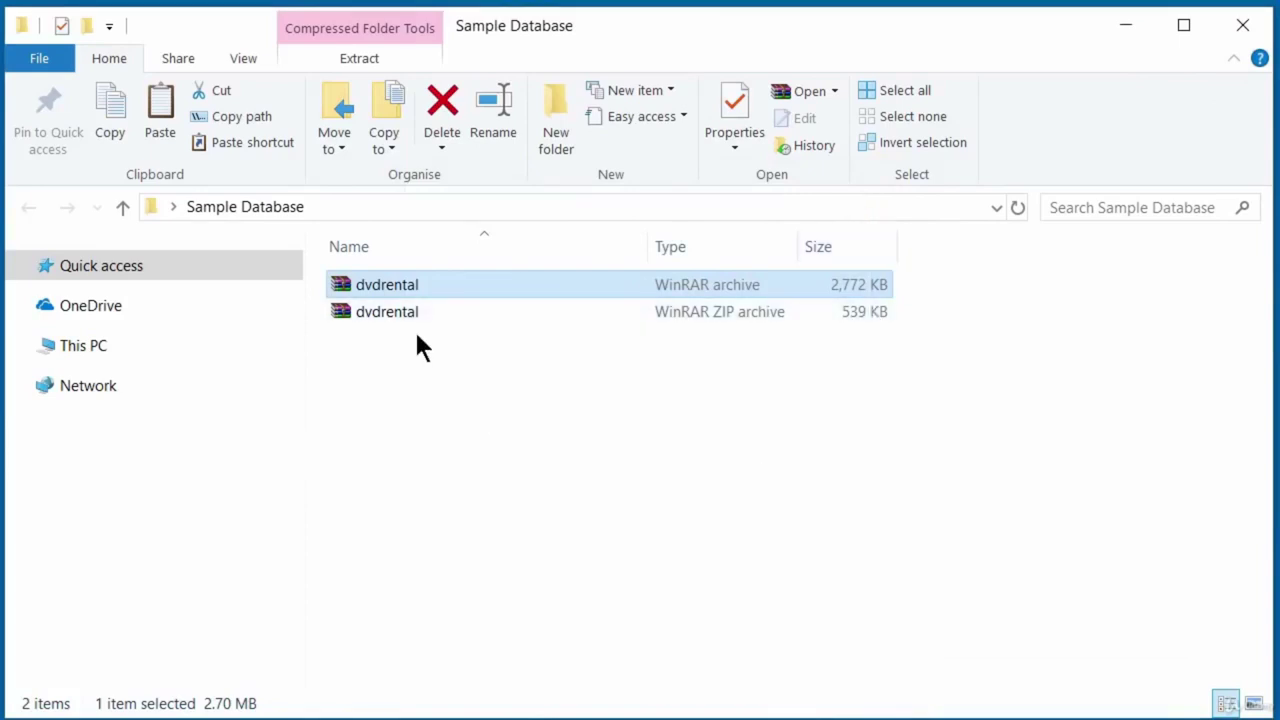
right_click(410, 284)
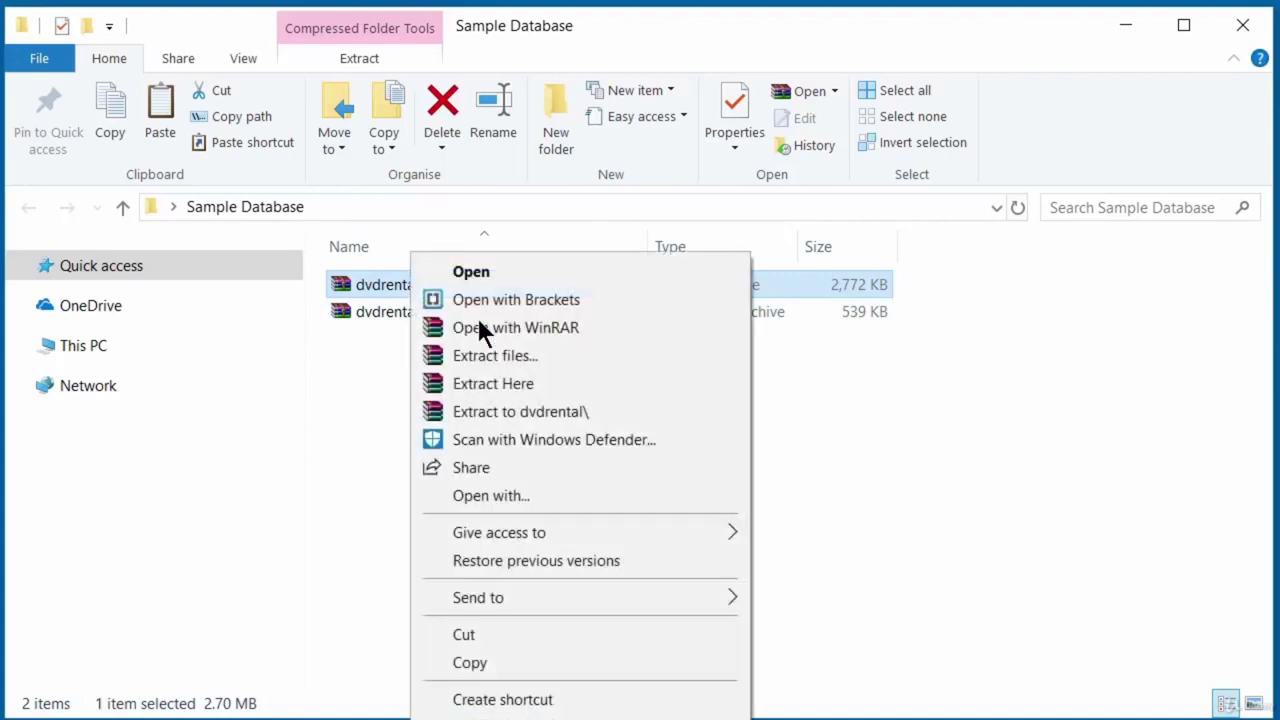
left_click(485, 662)
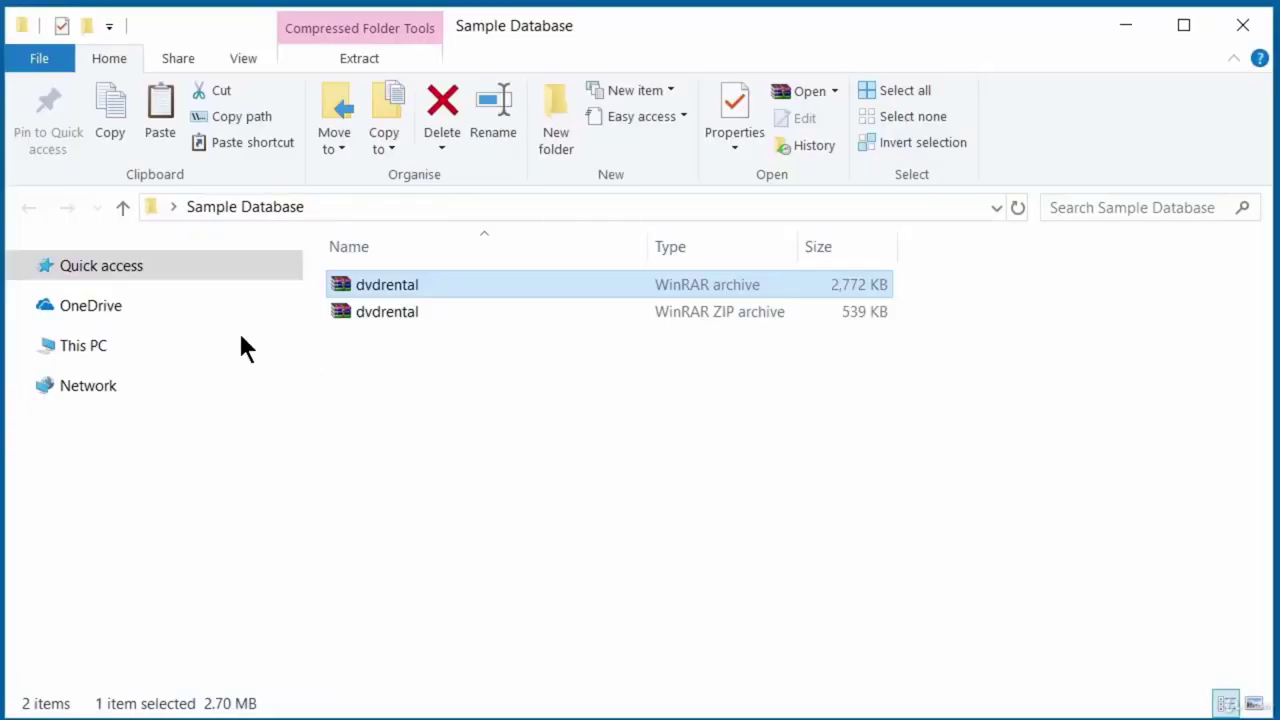
Create a new folder named temp at the root of the OS (C:) drive.
left_click(82, 352)
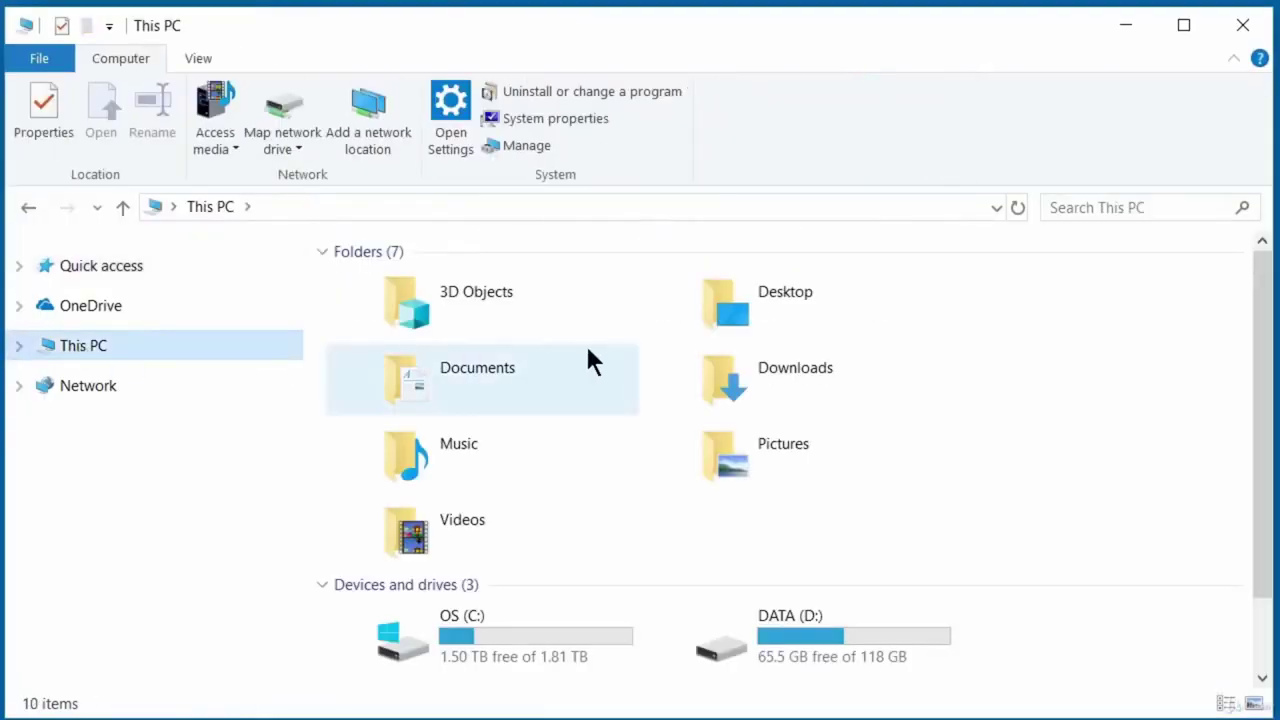
double_click(484, 611)
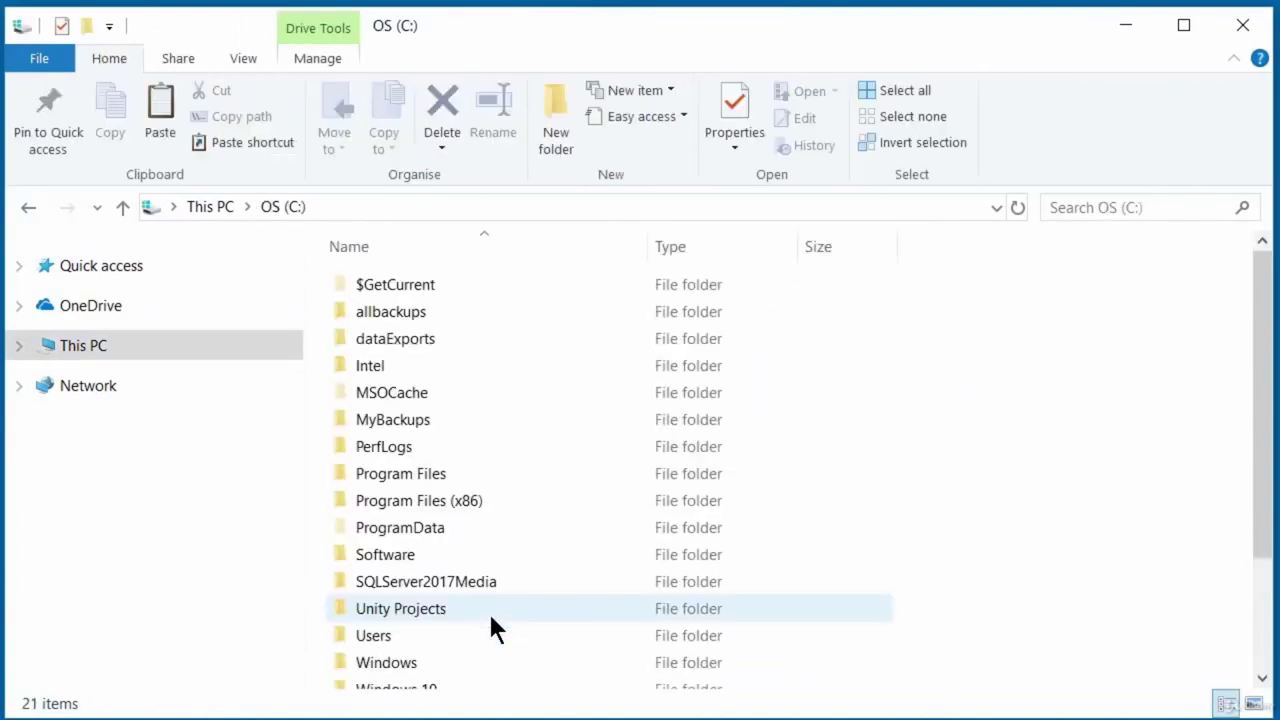
right_click(852, 370)
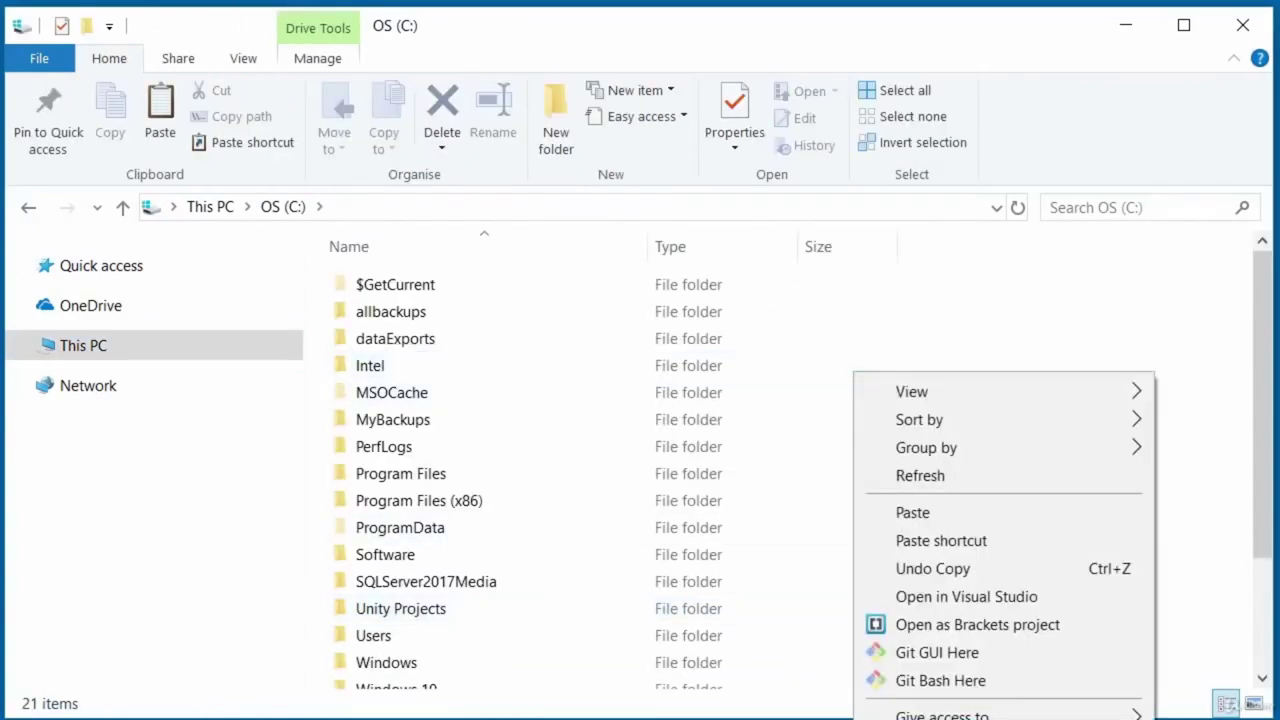
mouse_move(1000, 718)
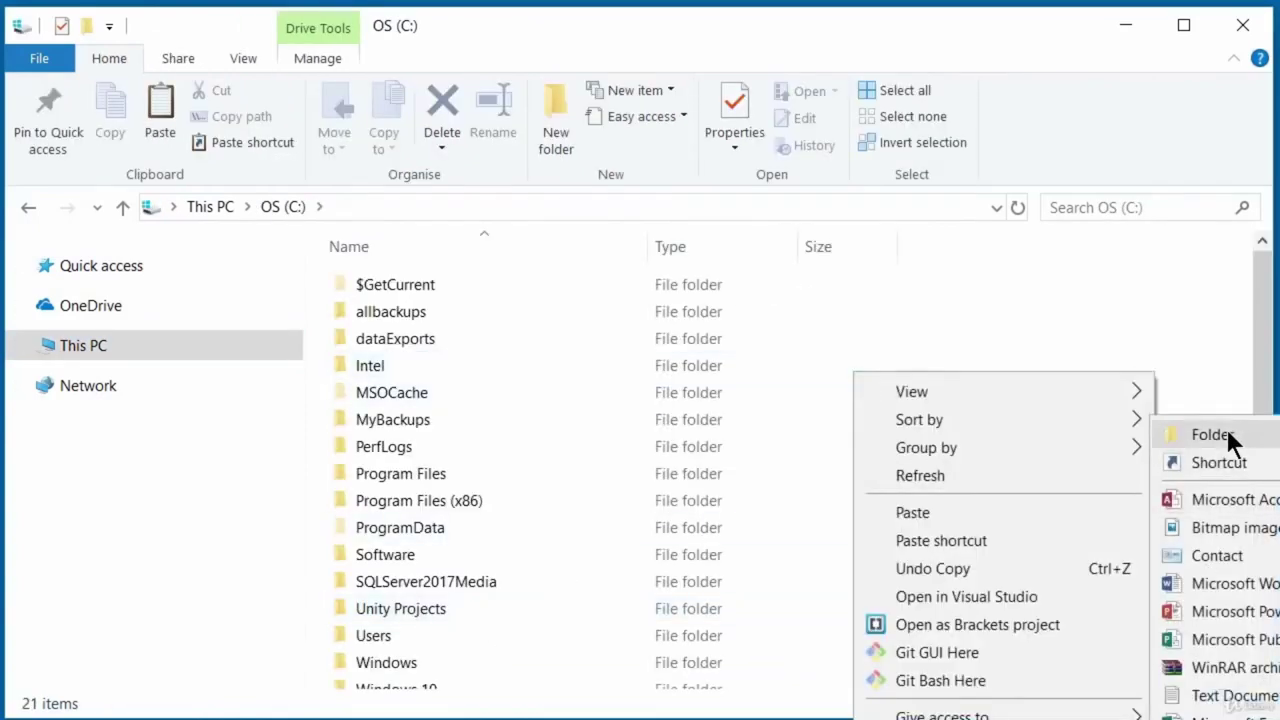
left_click(1221, 434)
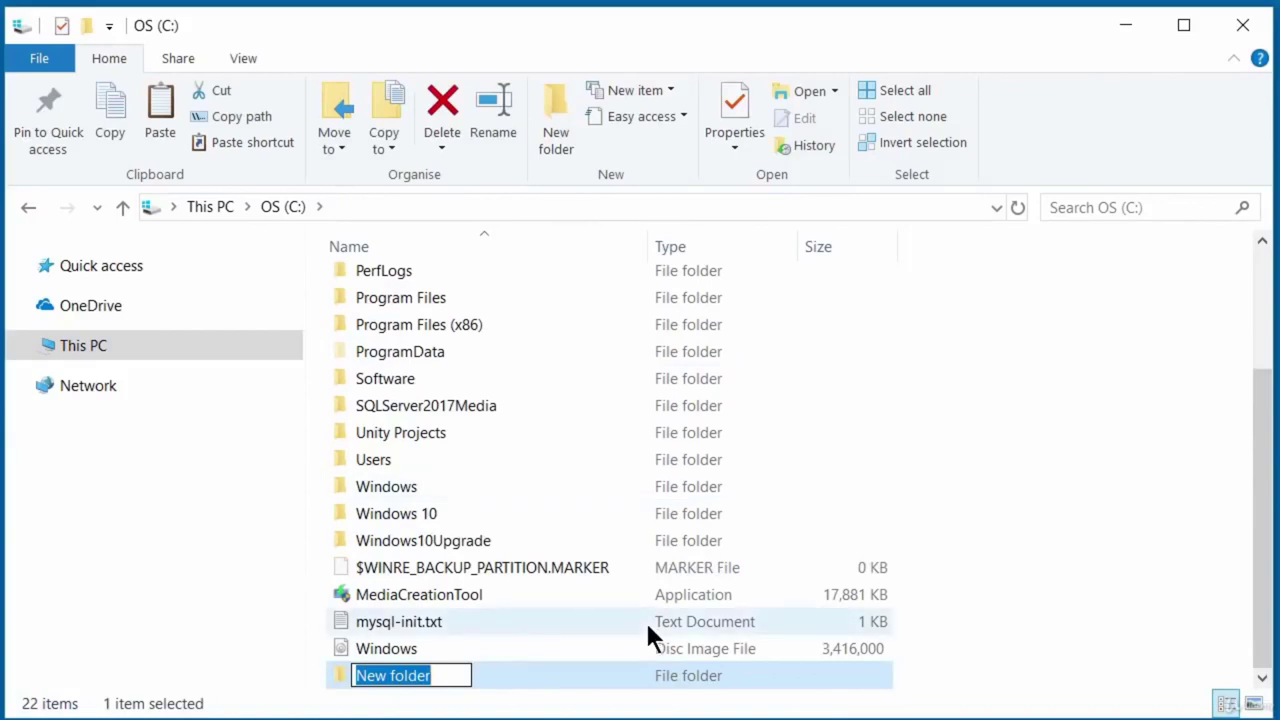
type("te")
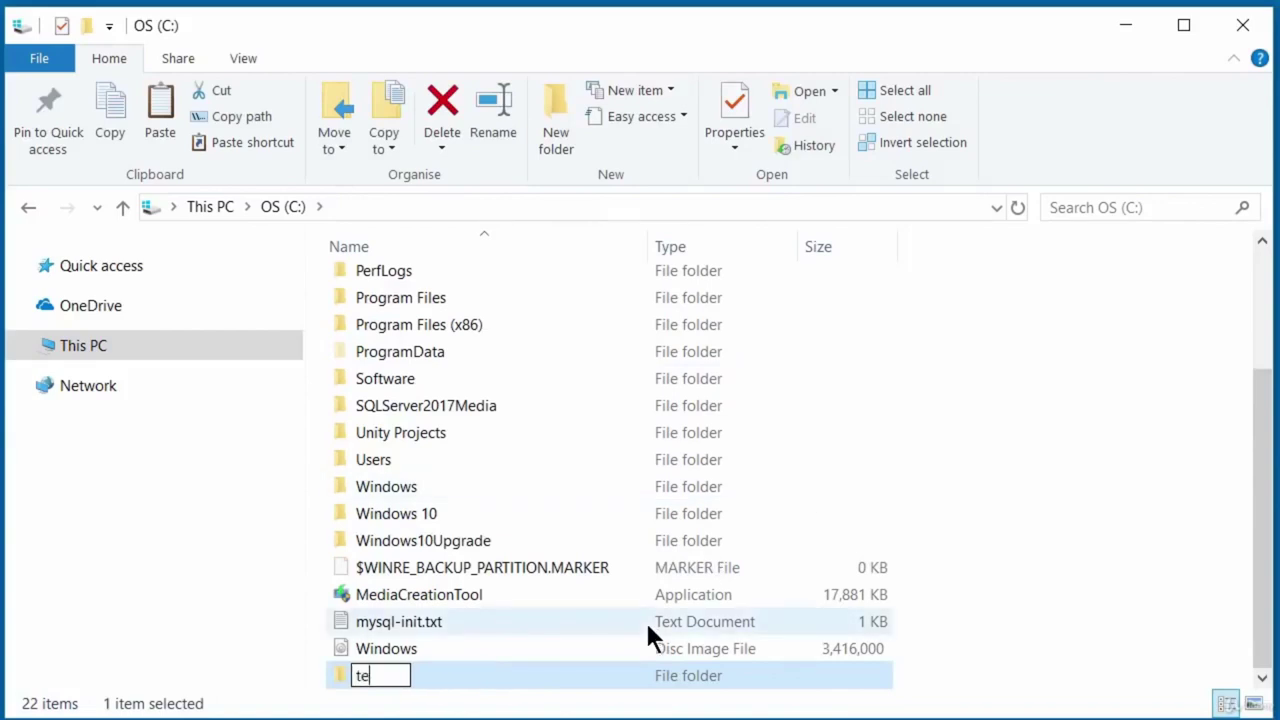
type("mp")
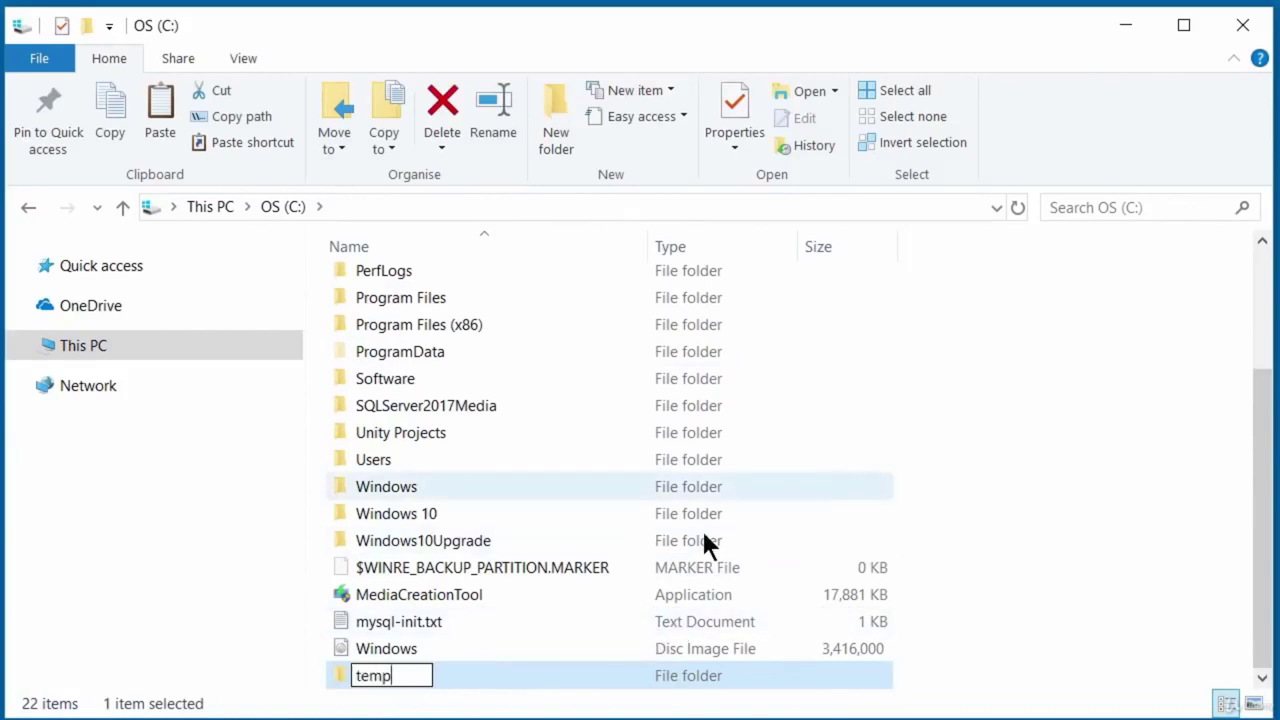
key("Return")
Paste the dvdrental archive into C:\temp.
double_click(388, 686)
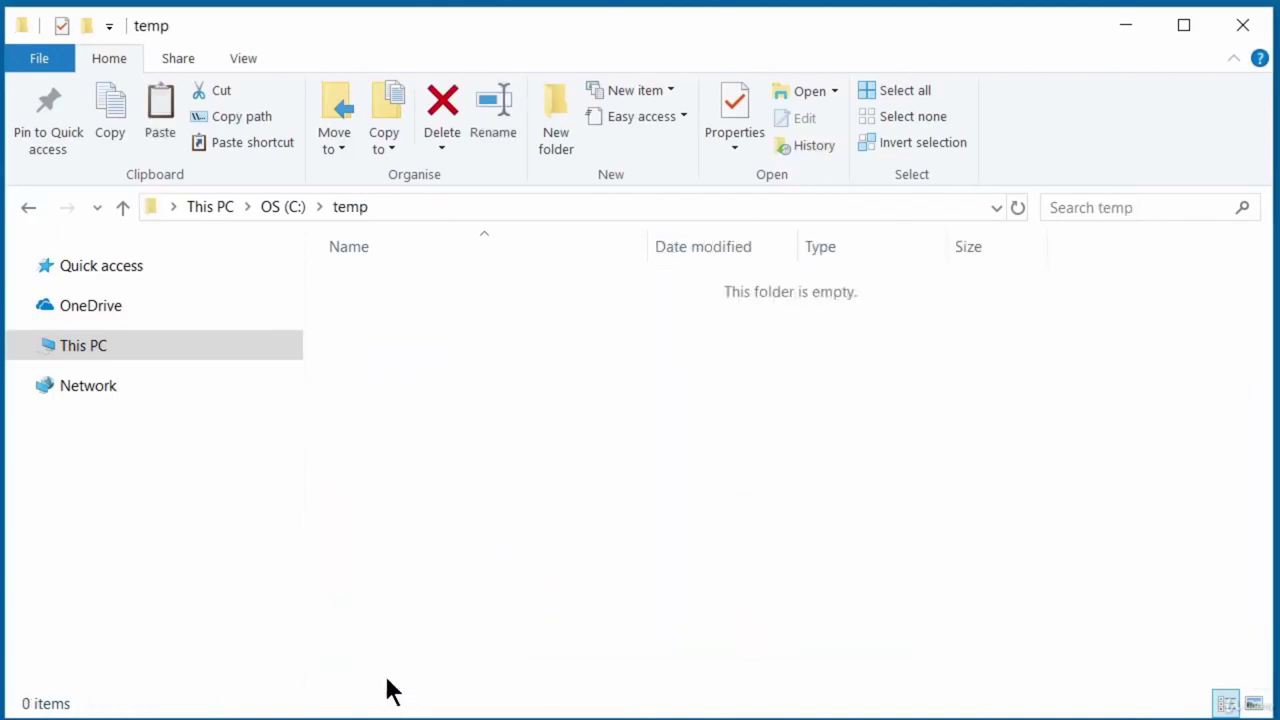
right_click(452, 386)
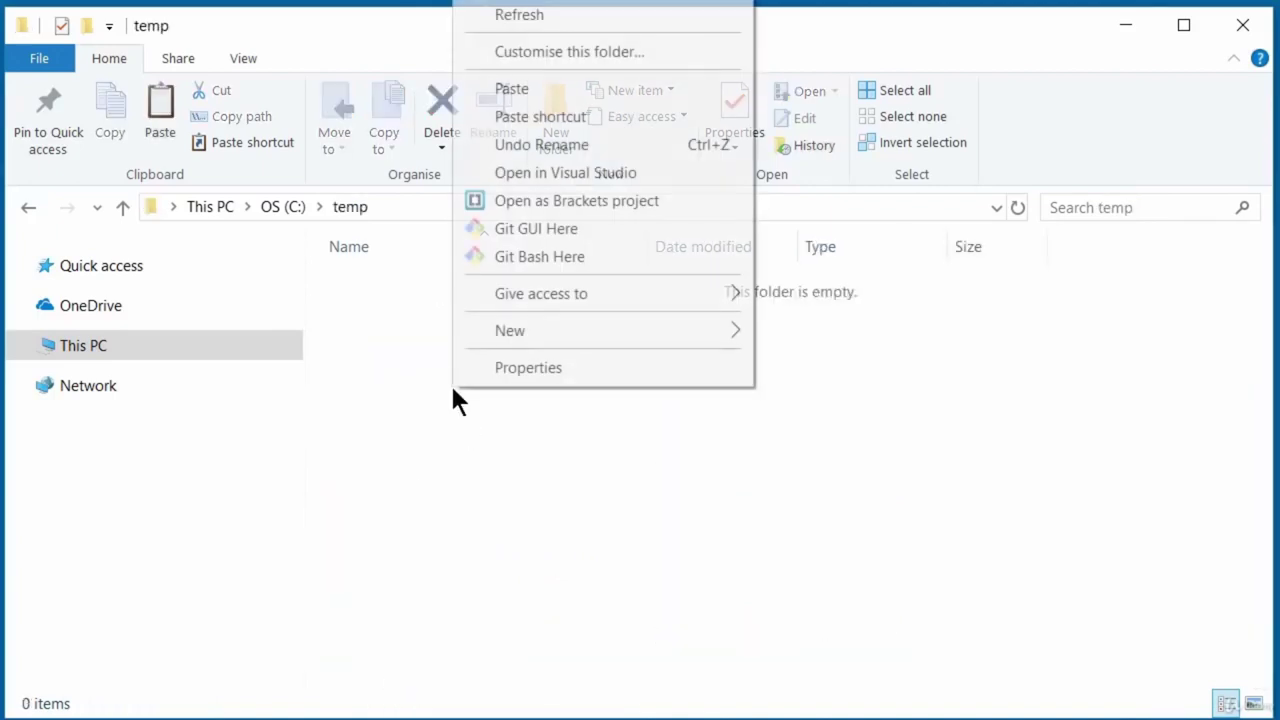
left_click(510, 88)
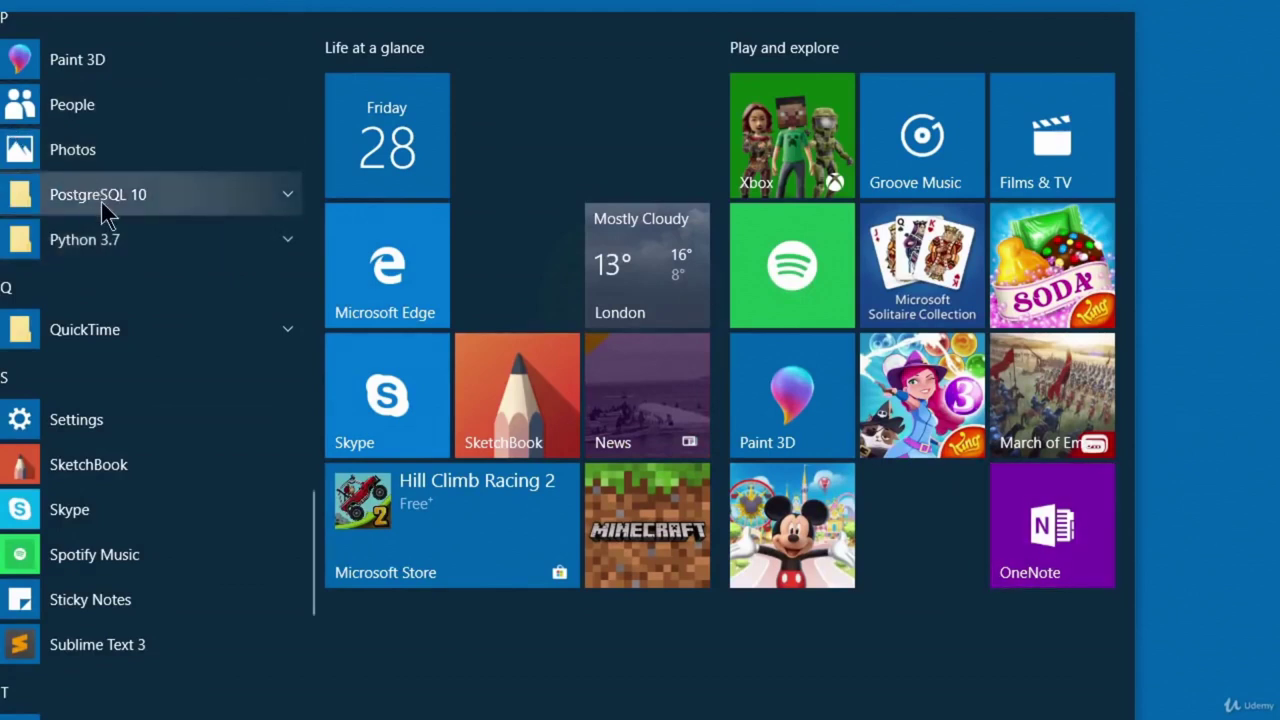
Launch SQL Shell (psql) from the PostgreSQL 10 Start menu group.
left_click(285, 196)
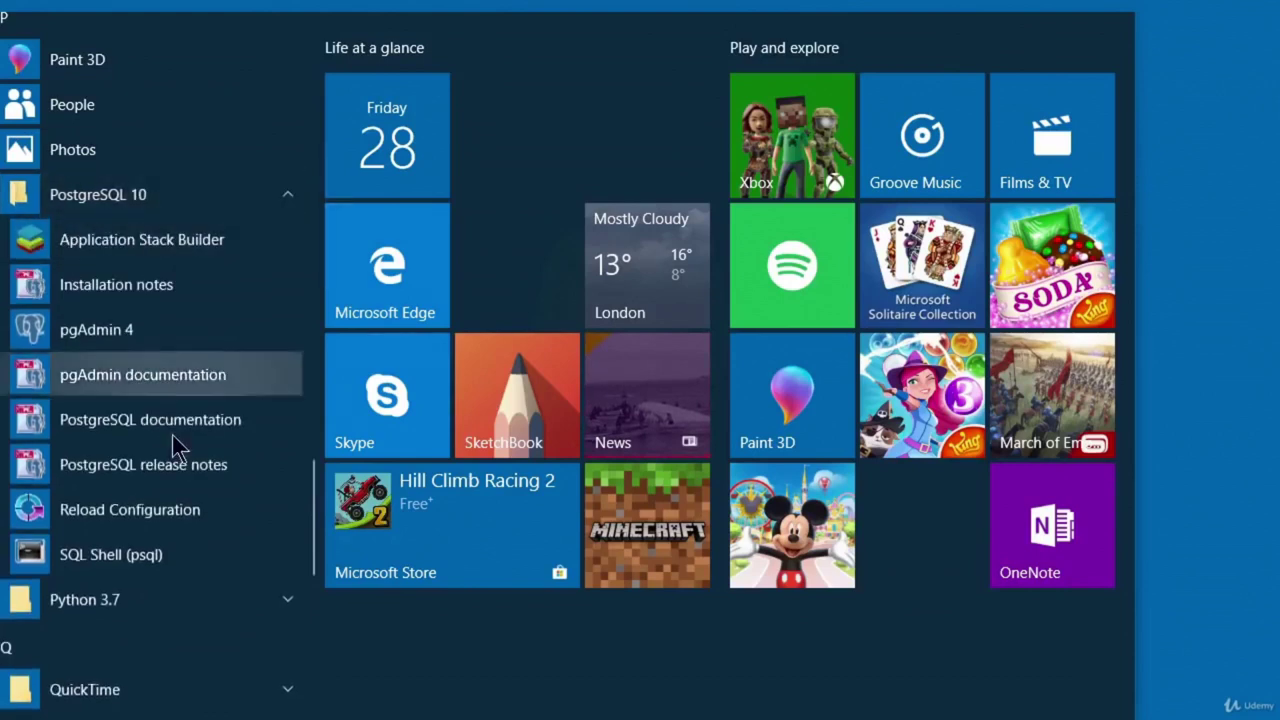
left_click(99, 558)
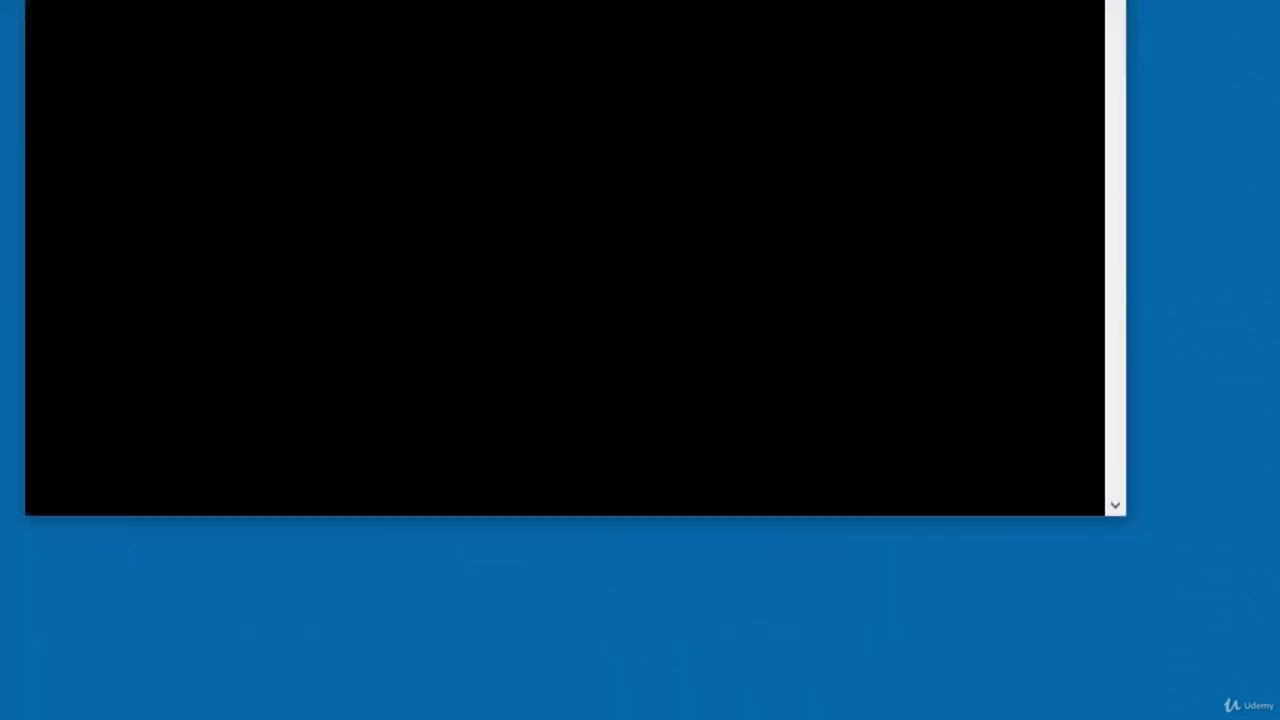
left_click_drag(418, 10, 392, 11)
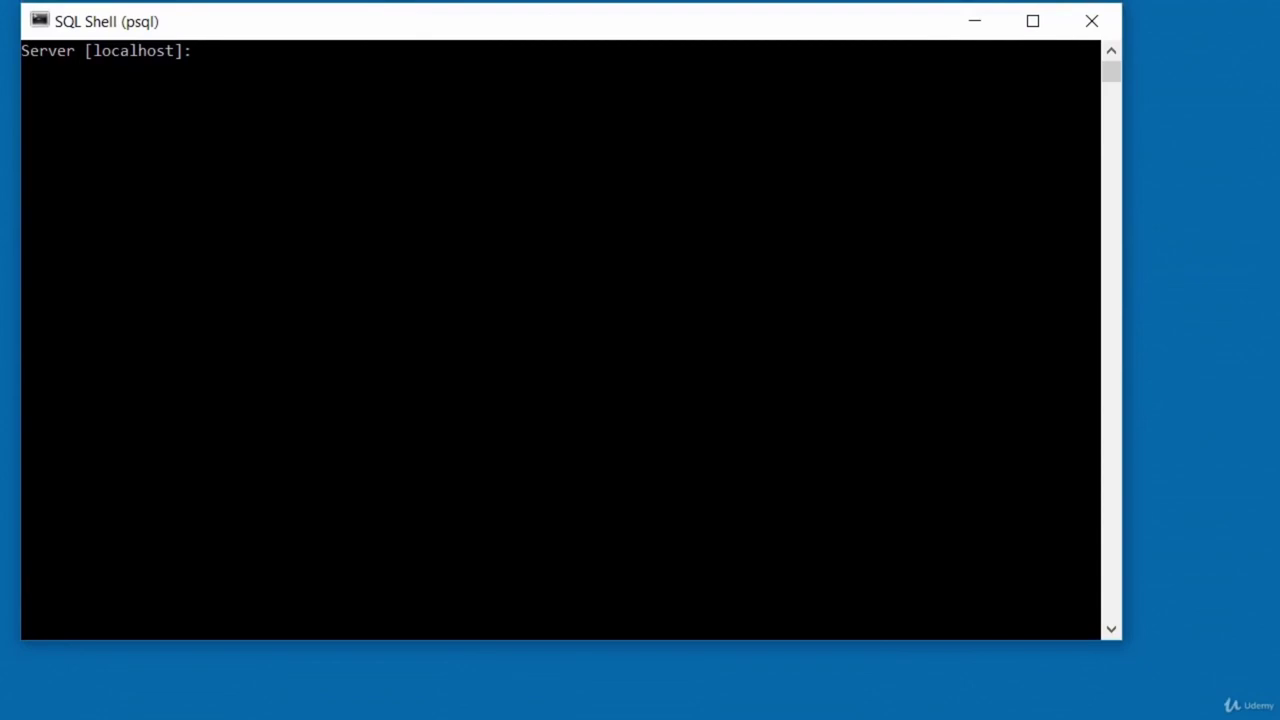
Accept the defaults localhost, postgres, 5432 and user postgres, then enter the password.
key("Return")
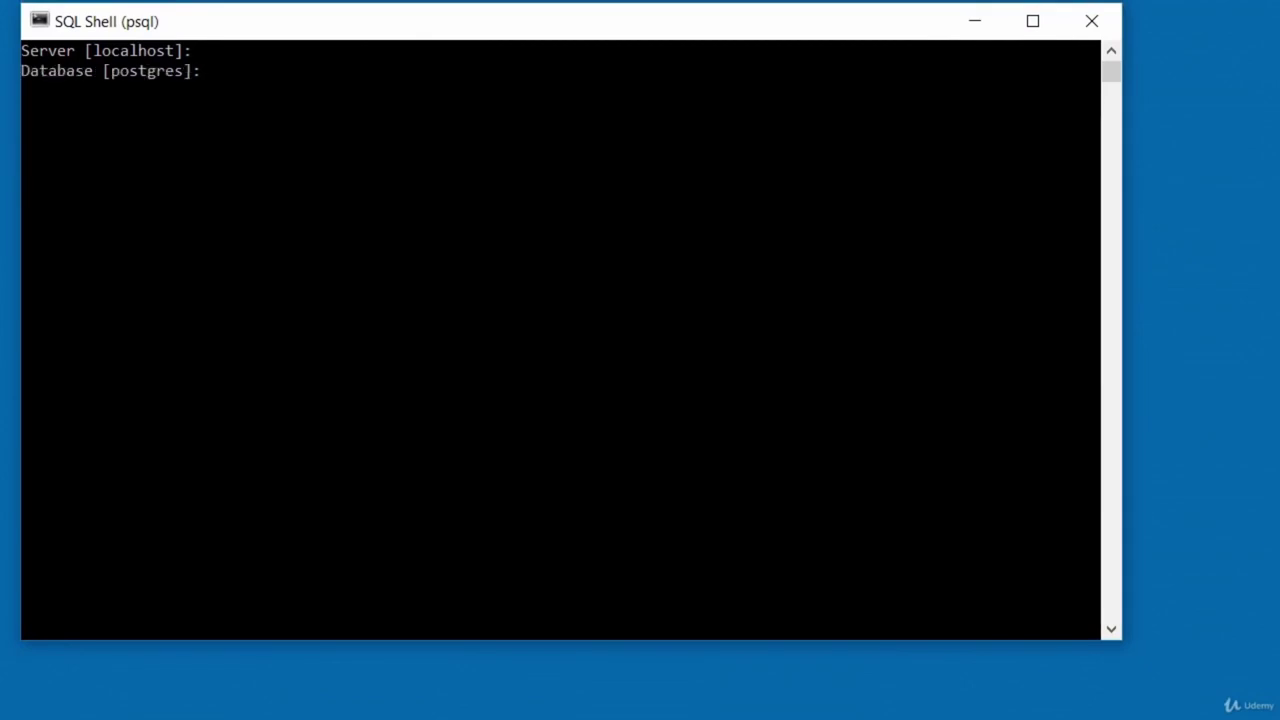
key("Return")
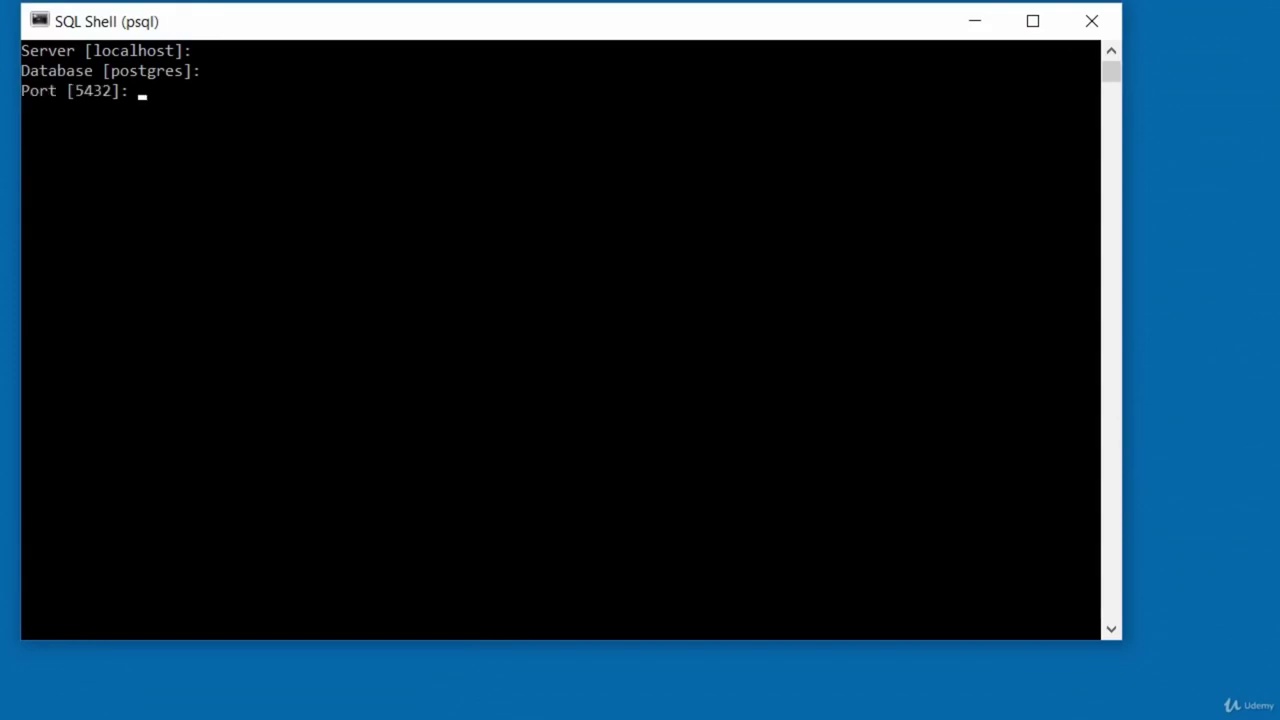
key("Return")
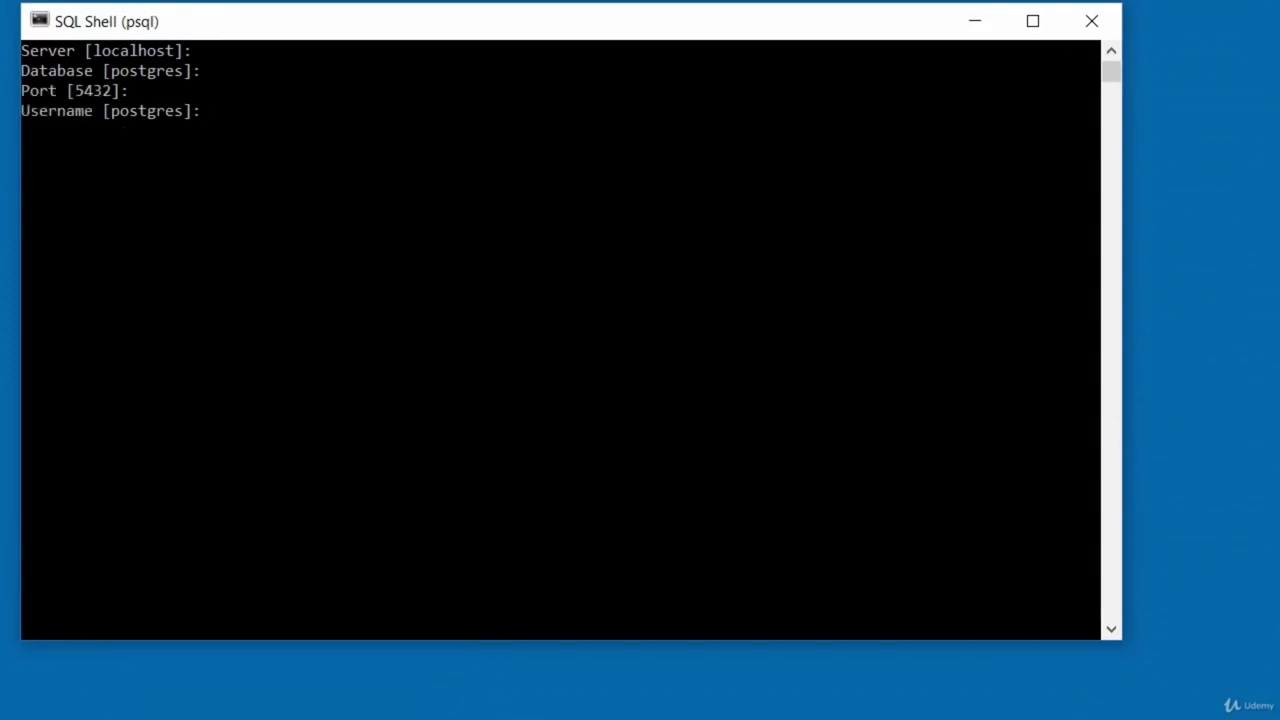
key("Return")
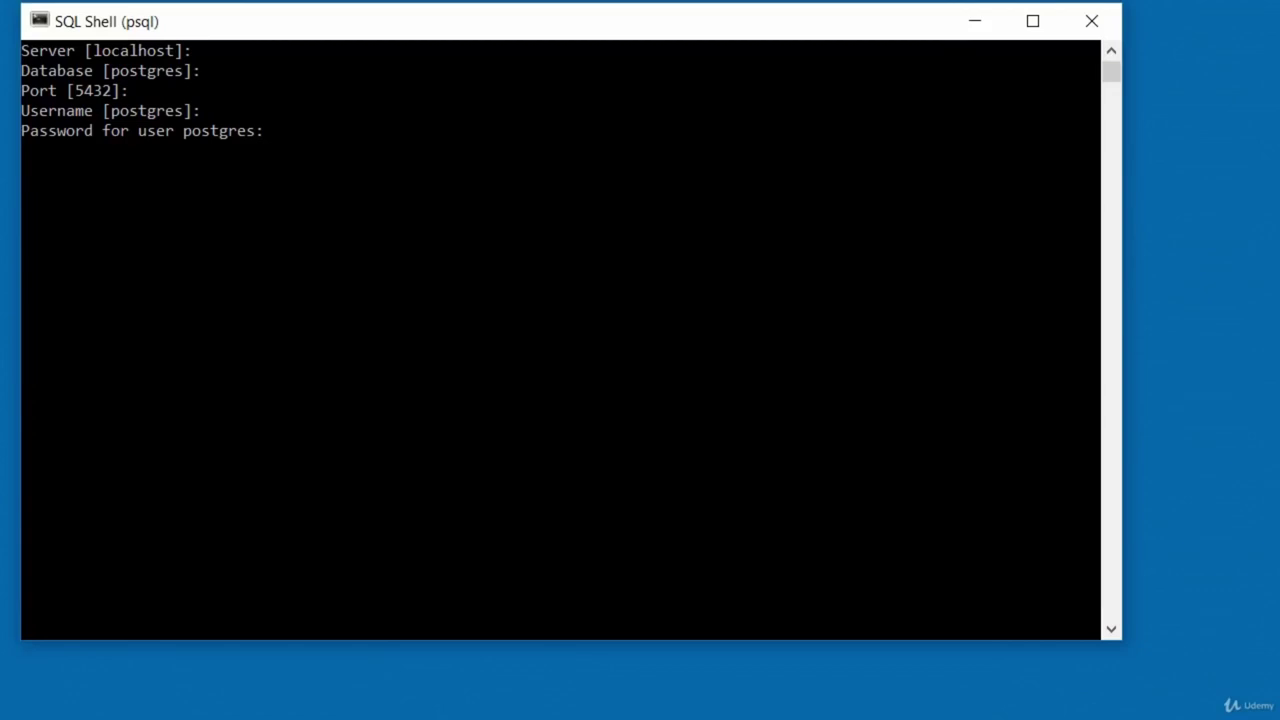
key("Return")
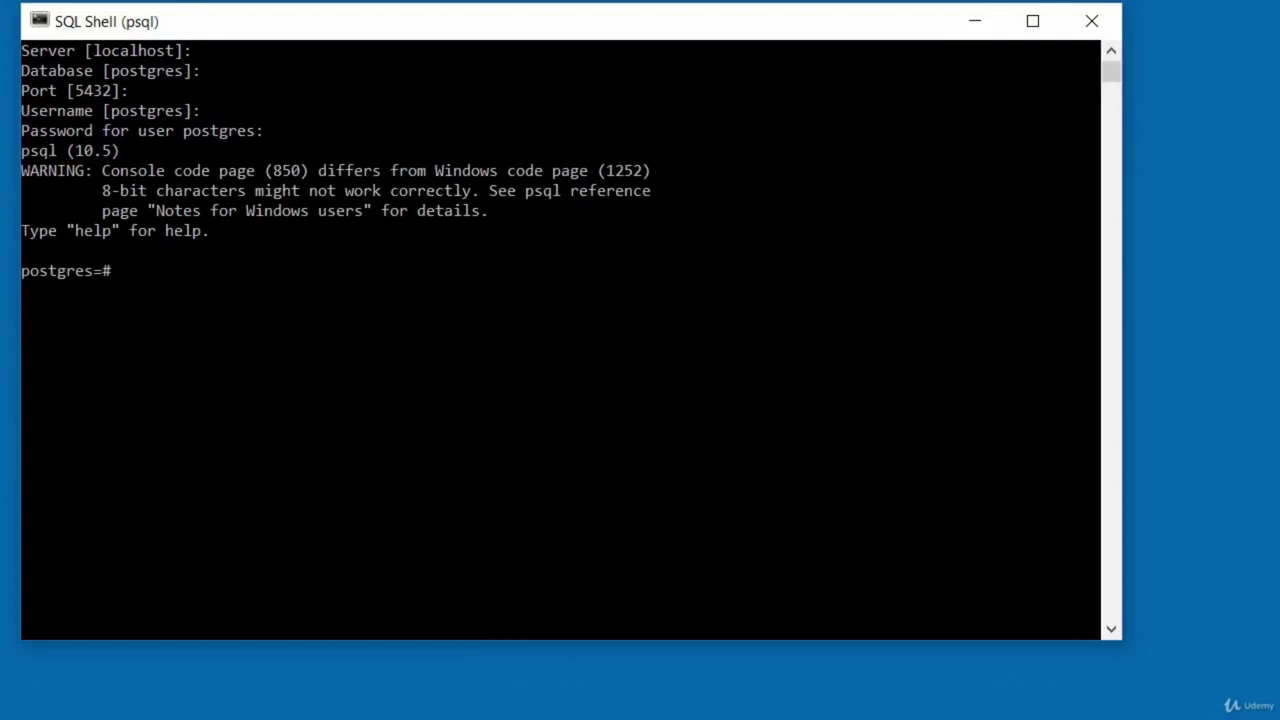
Run CREATE DATABASE dvdrental; at the postgres=# prompt.
type("CREATE DATA")
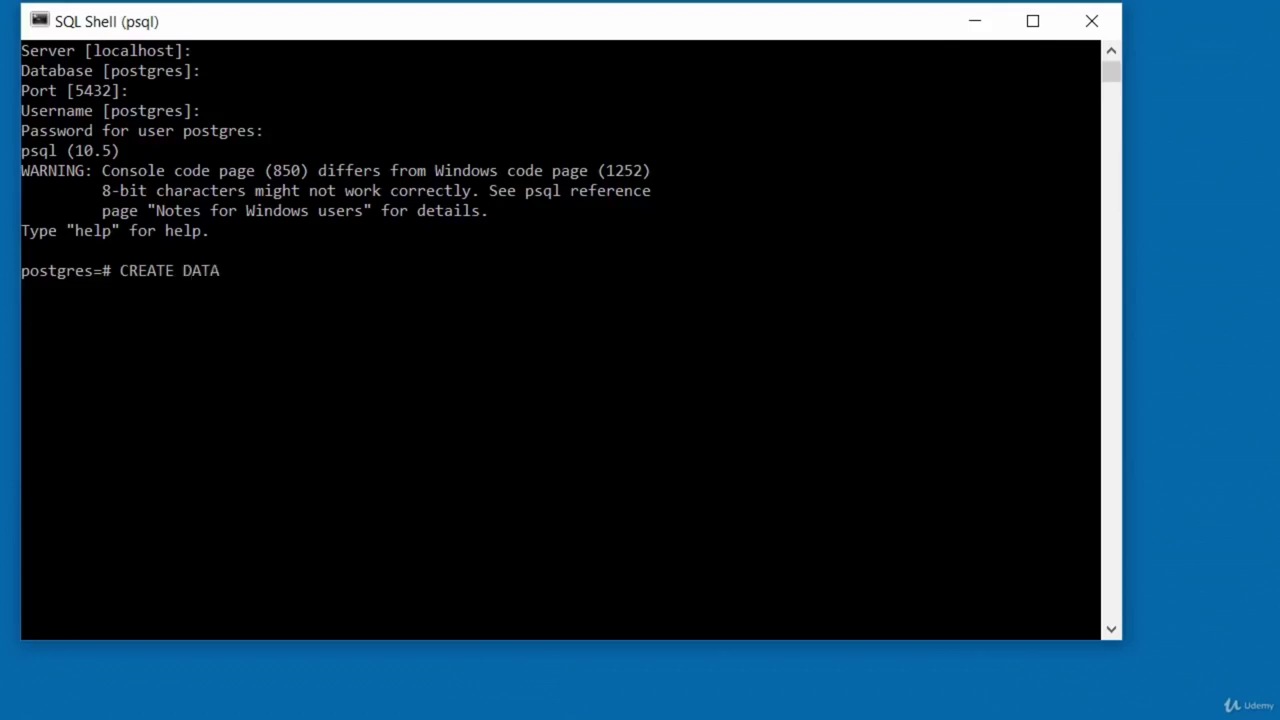
type("BASE")
type("dvdrenta")
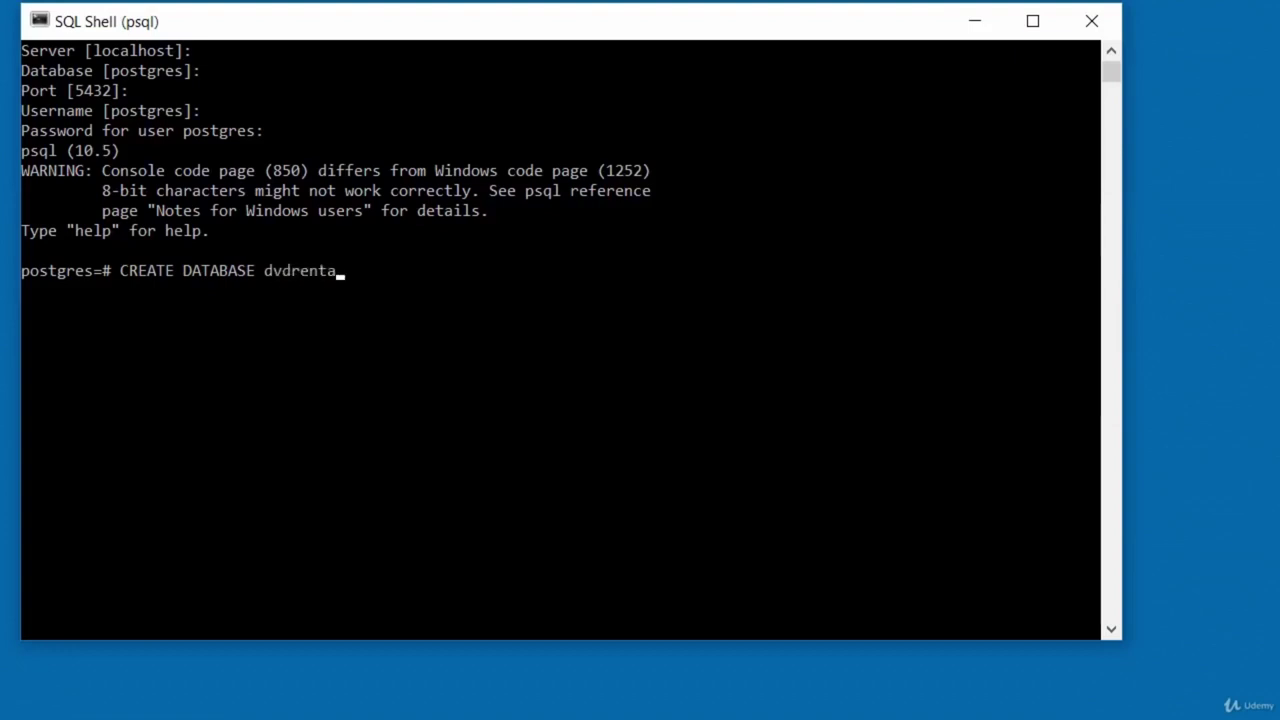
type("l")
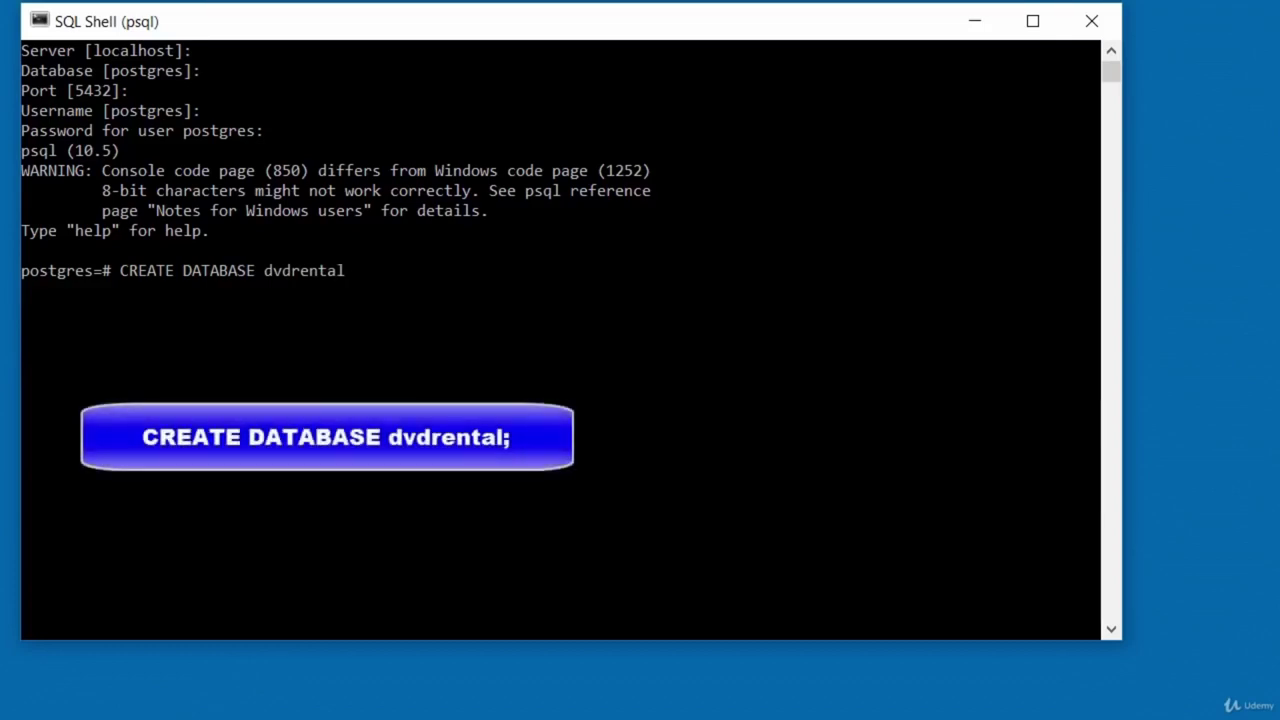
type(";")
key("Return")
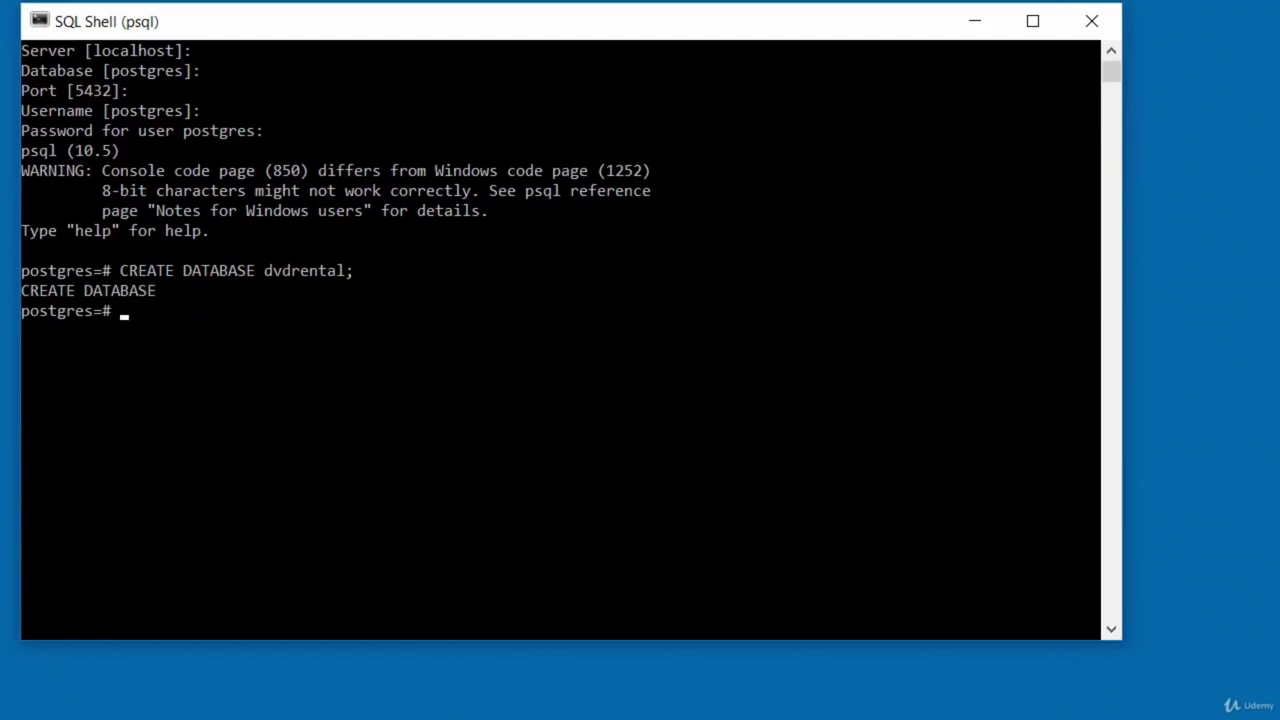
left_click(1231, 376)
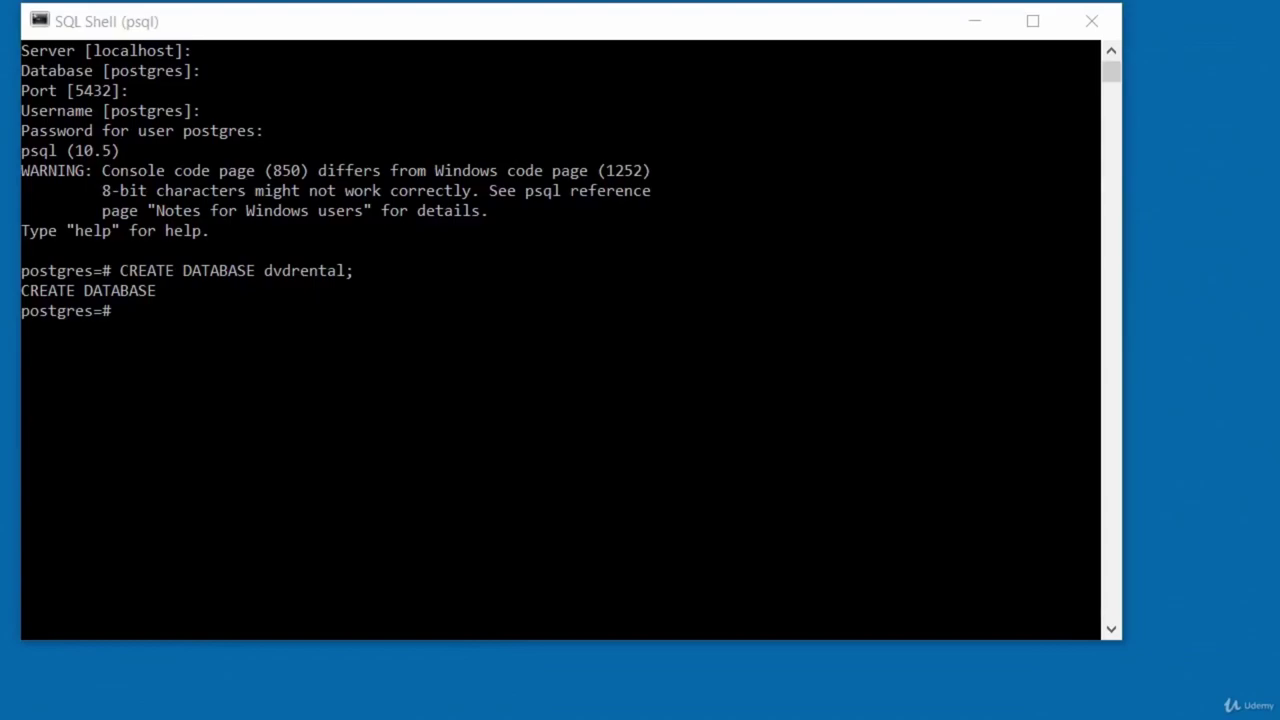
Open Command Prompt as administrator from a Start menu search for 'cm'.
key("super")
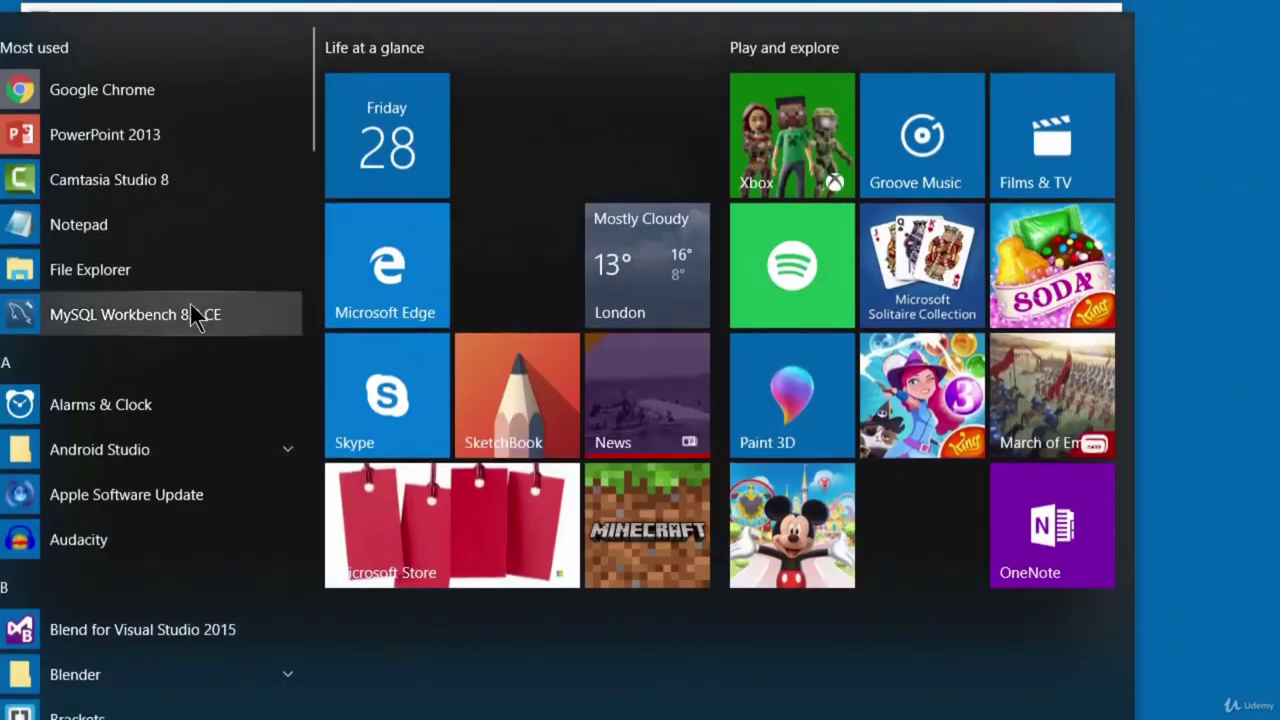
type("cm")
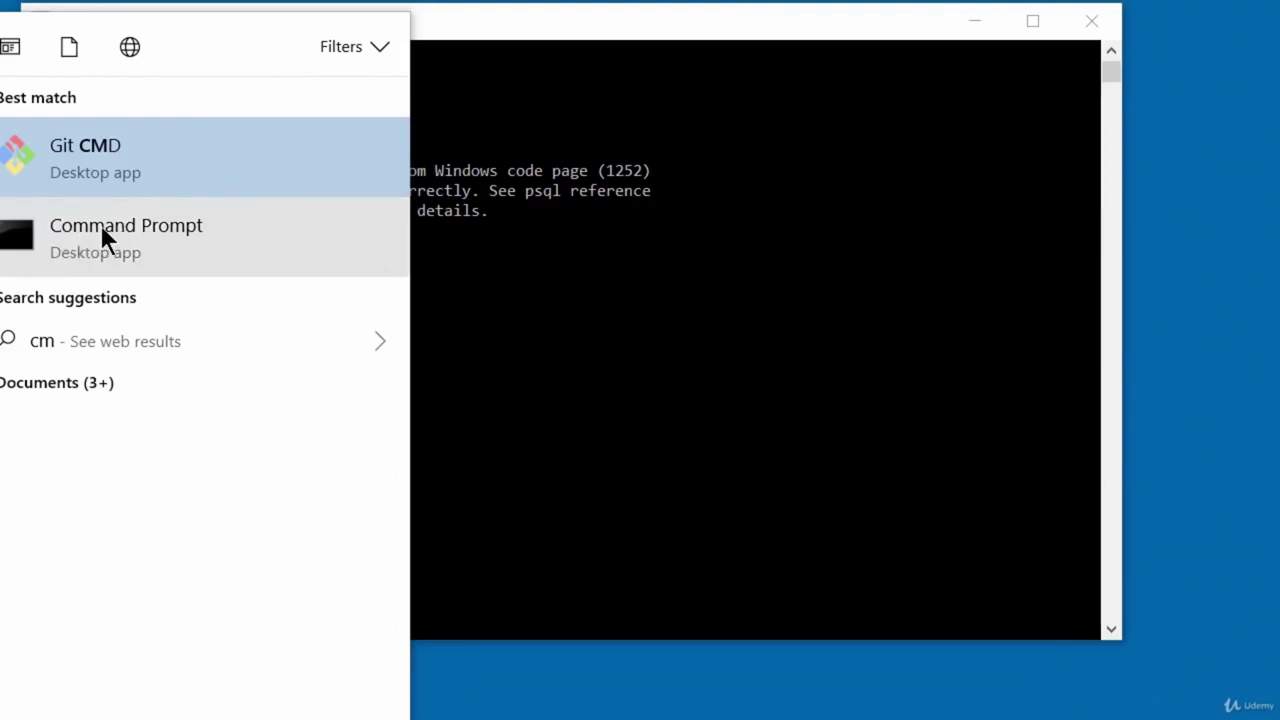
right_click(102, 226)
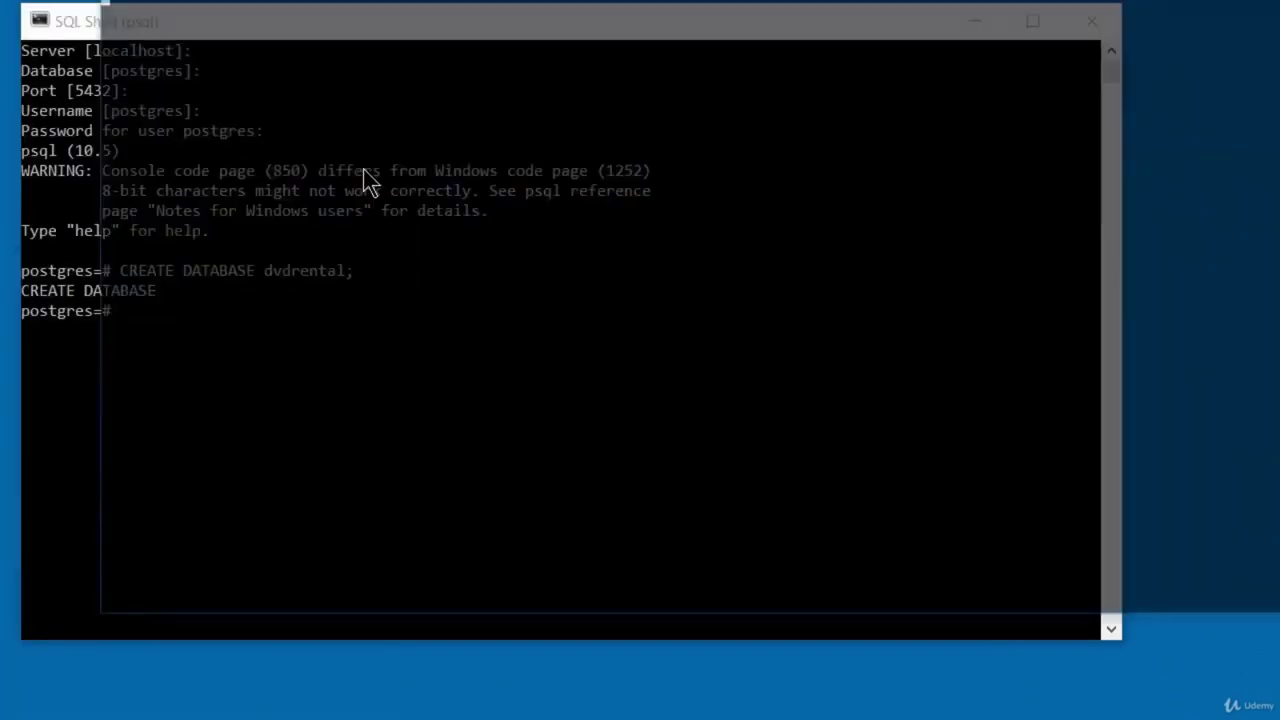
left_click_drag(551, 0, 466, 31)
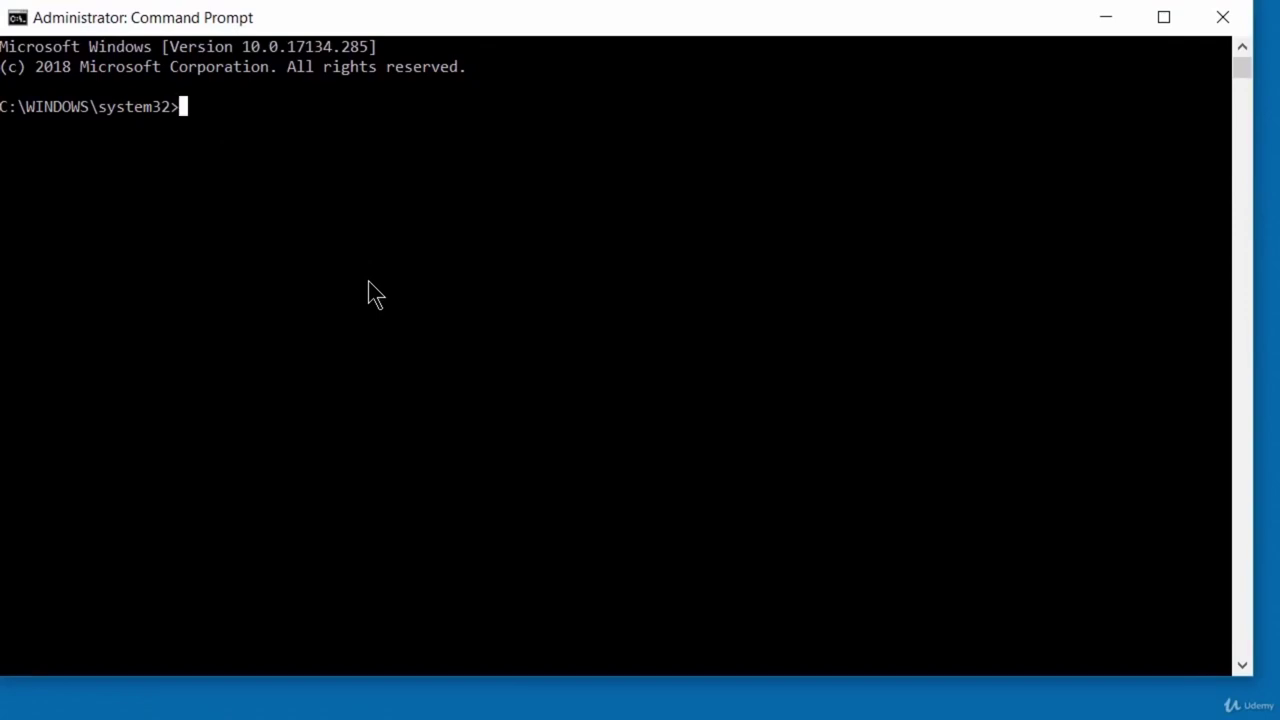
Run cd.. twice to move from system32 up to C:\.
type("cd..")
key("Return")
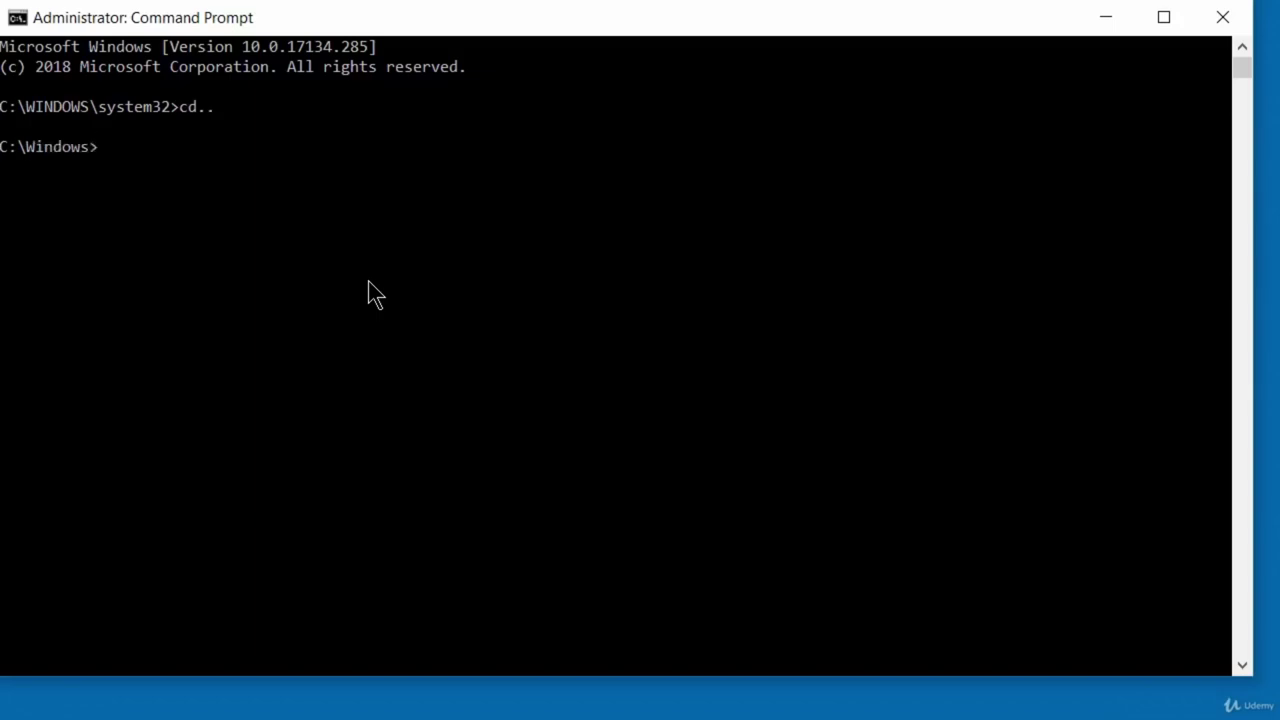
type("cd..")
key("Return")
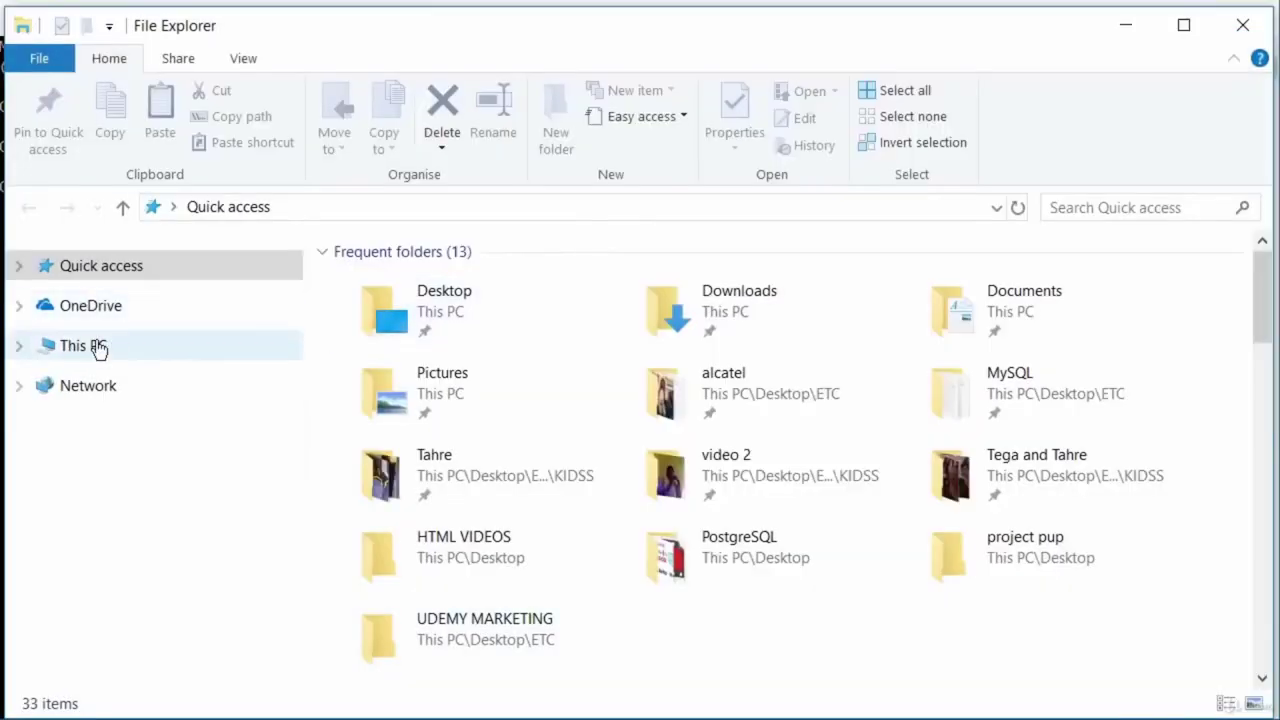
Browse to C:\Program Files\PostgreSQL\10\bin in File Explorer.
left_click(97, 348)
scroll(535, 511, "down", 1)
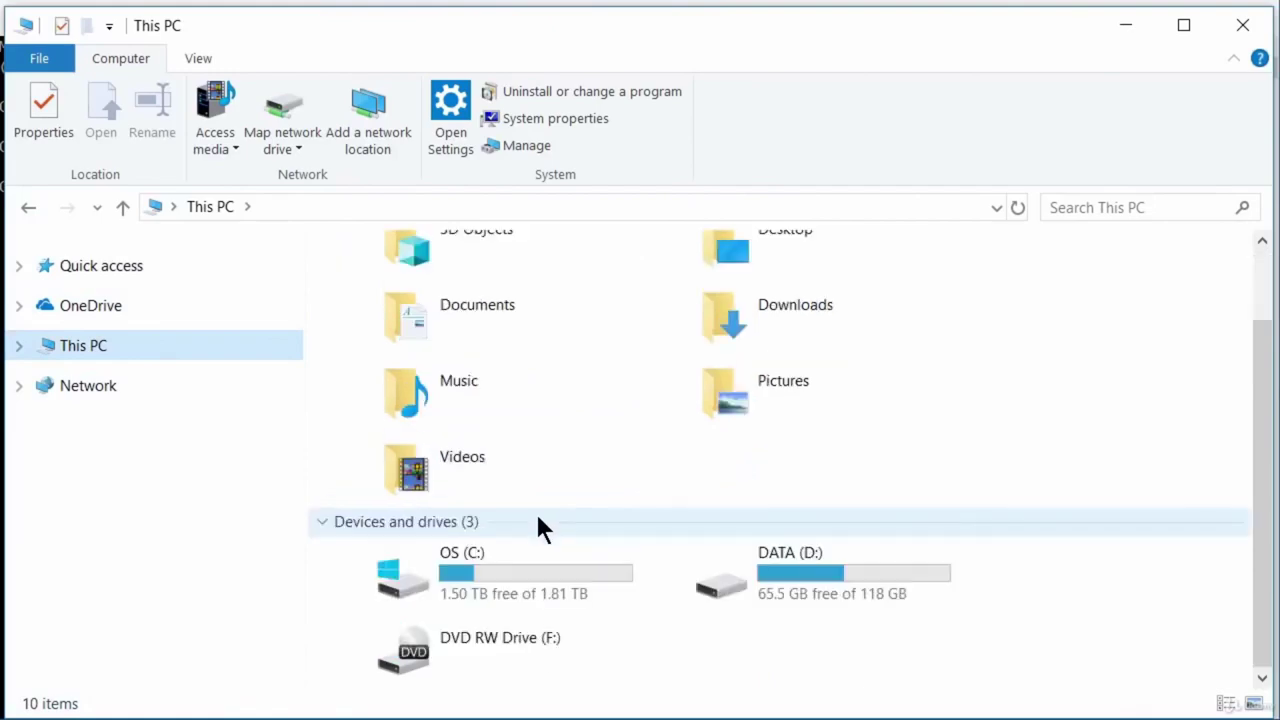
double_click(512, 568)
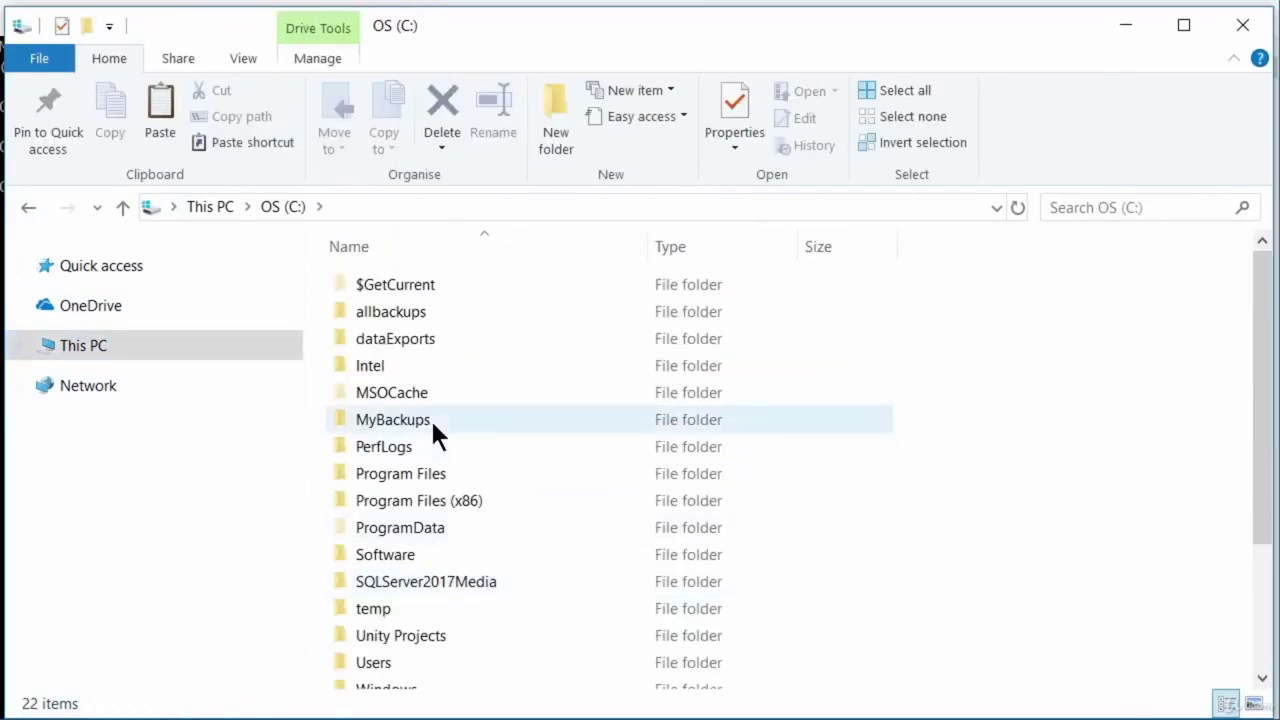
scroll(432, 425, "down", 2)
double_click(433, 351)
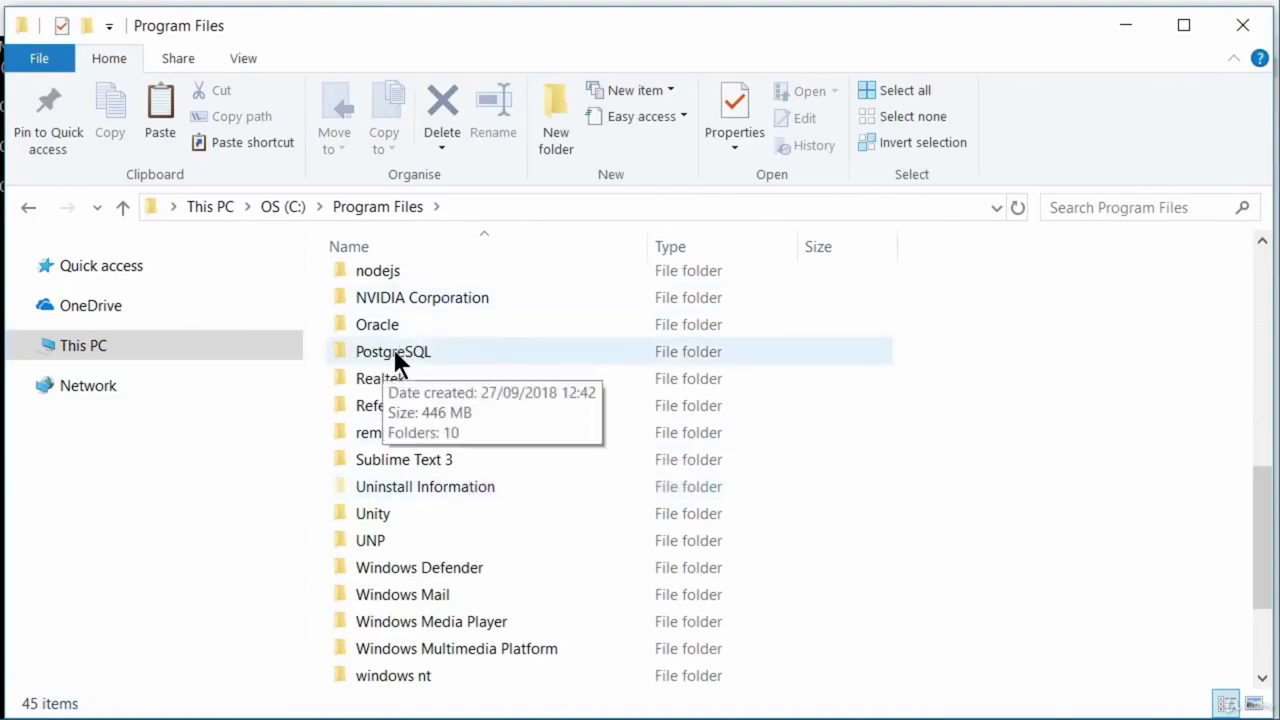
left_click(395, 352)
double_click(395, 352)
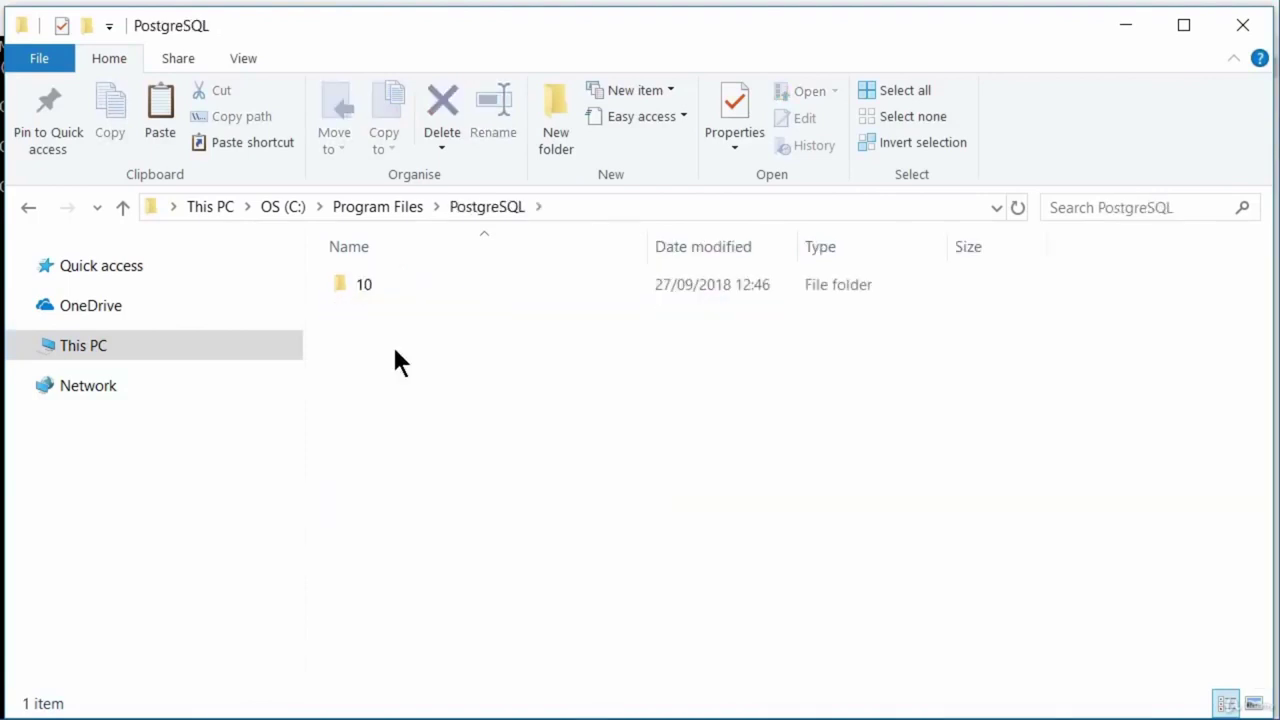
double_click(350, 290)
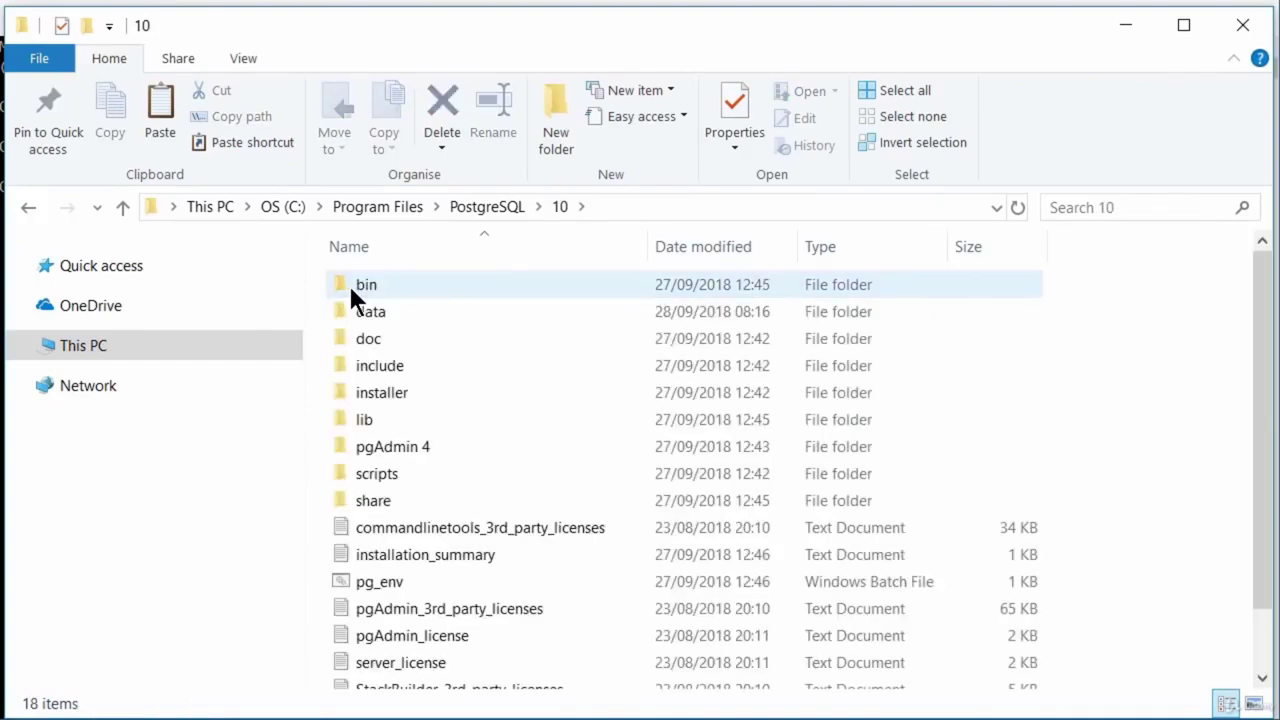
double_click(361, 286)
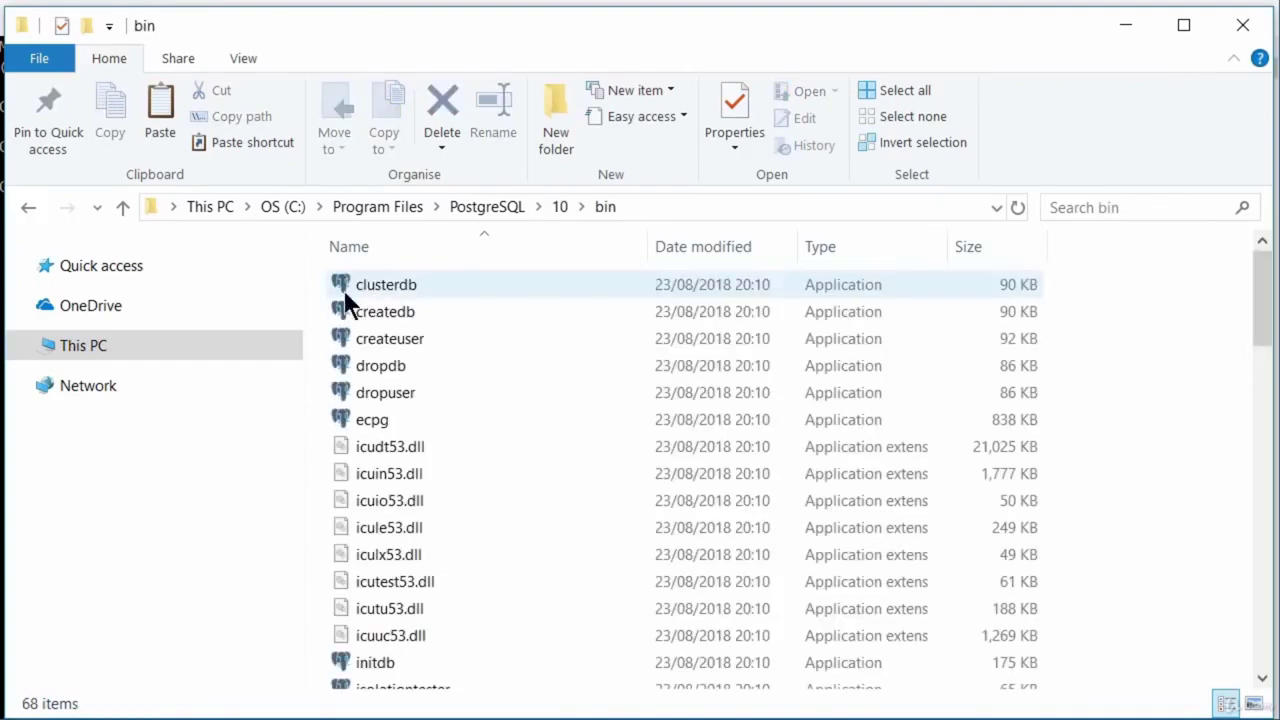
Copy the bin folder's full path from the address bar and minimise File Explorer.
left_click(641, 198)
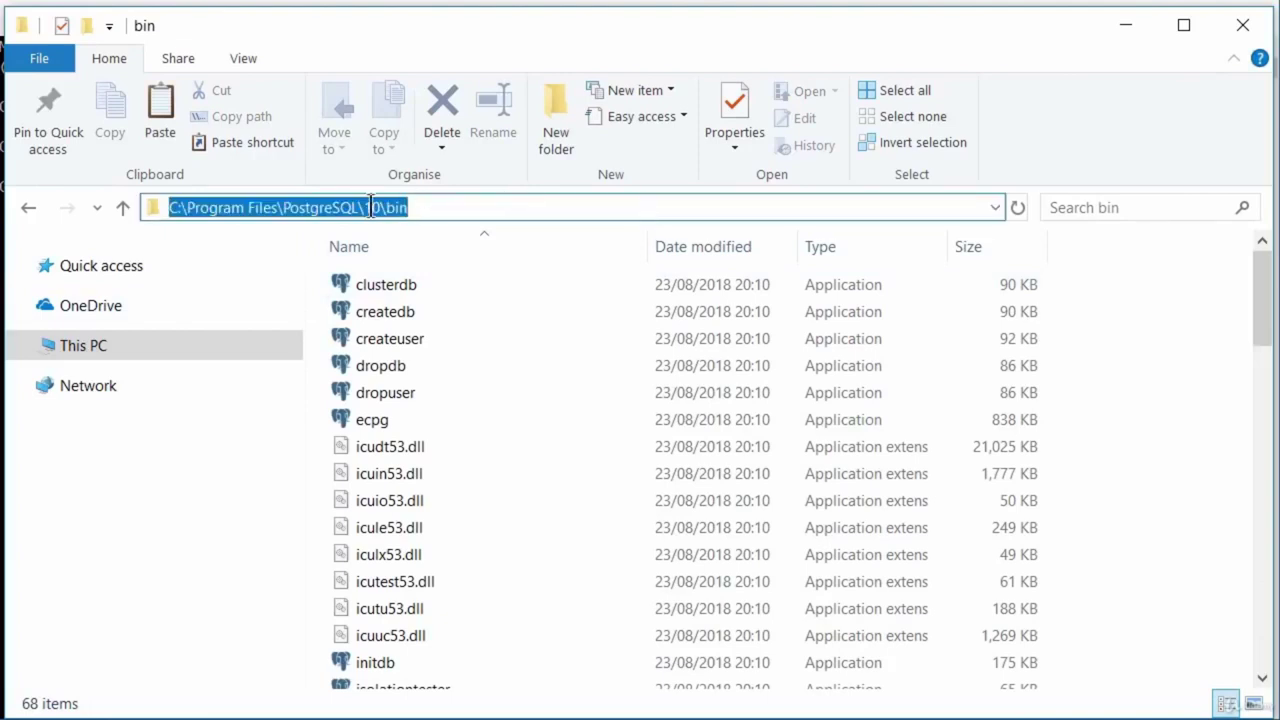
right_click(314, 208)
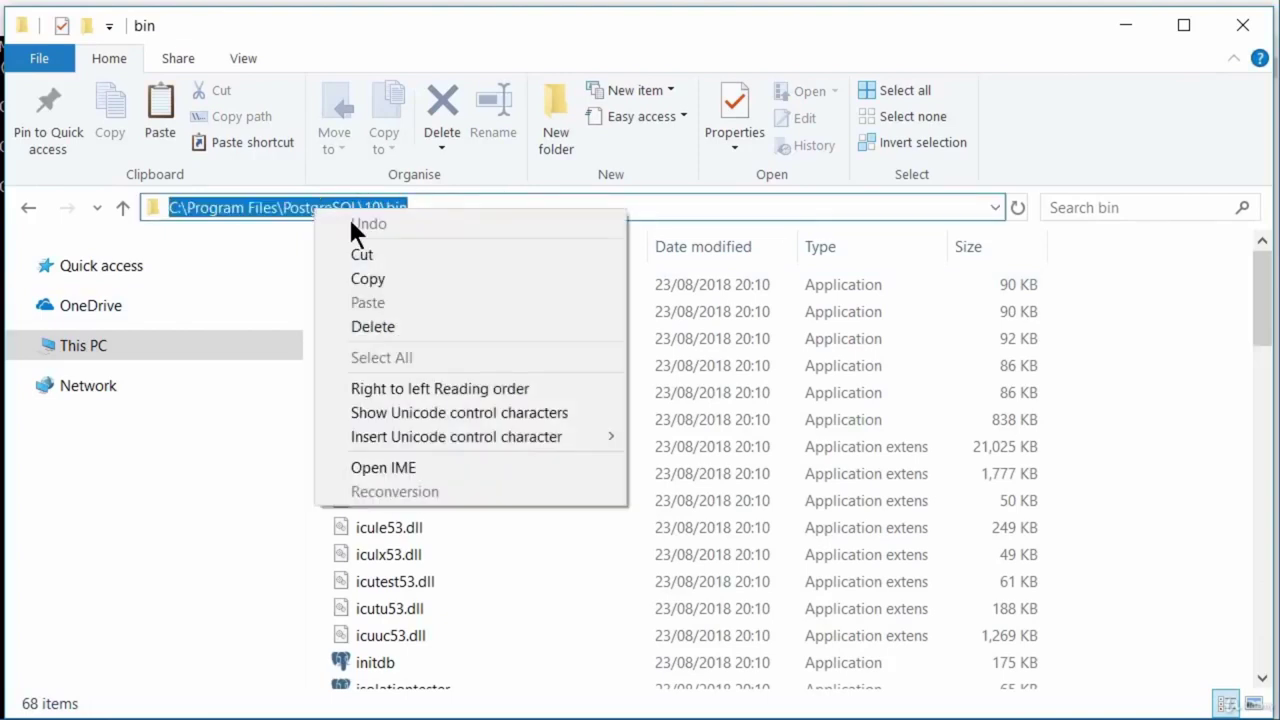
left_click(366, 276)
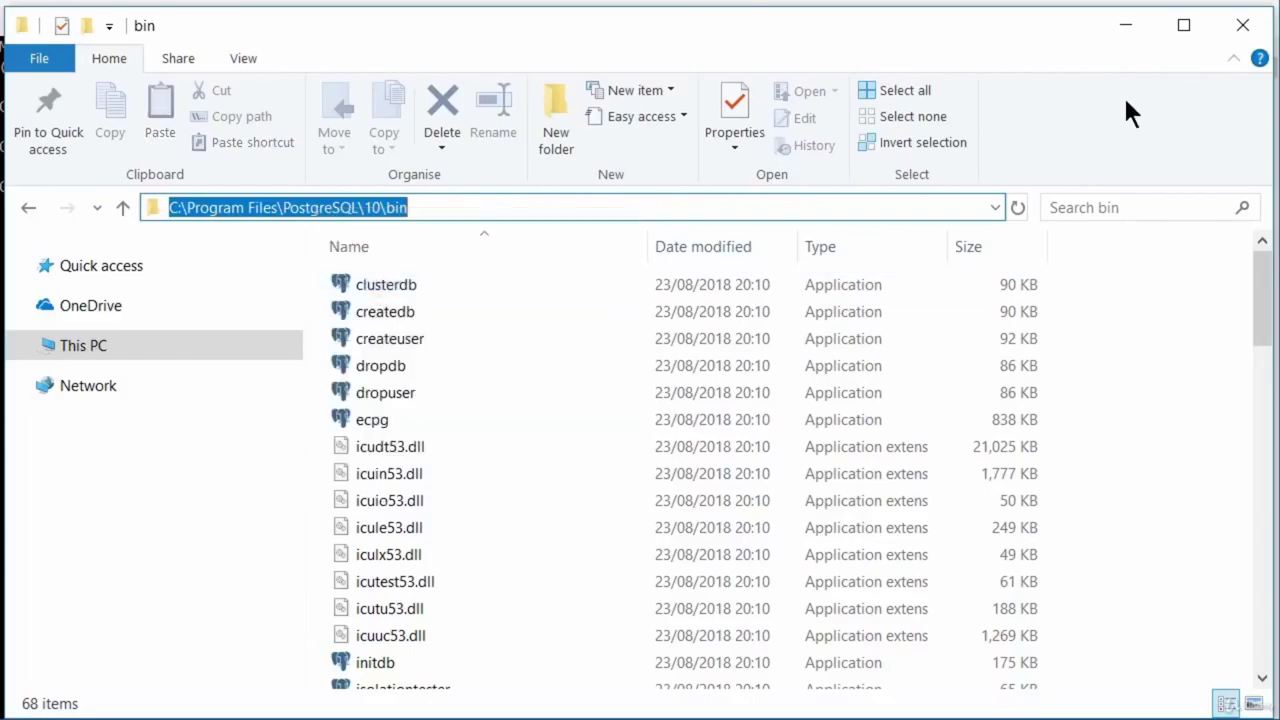
left_click(1126, 26)
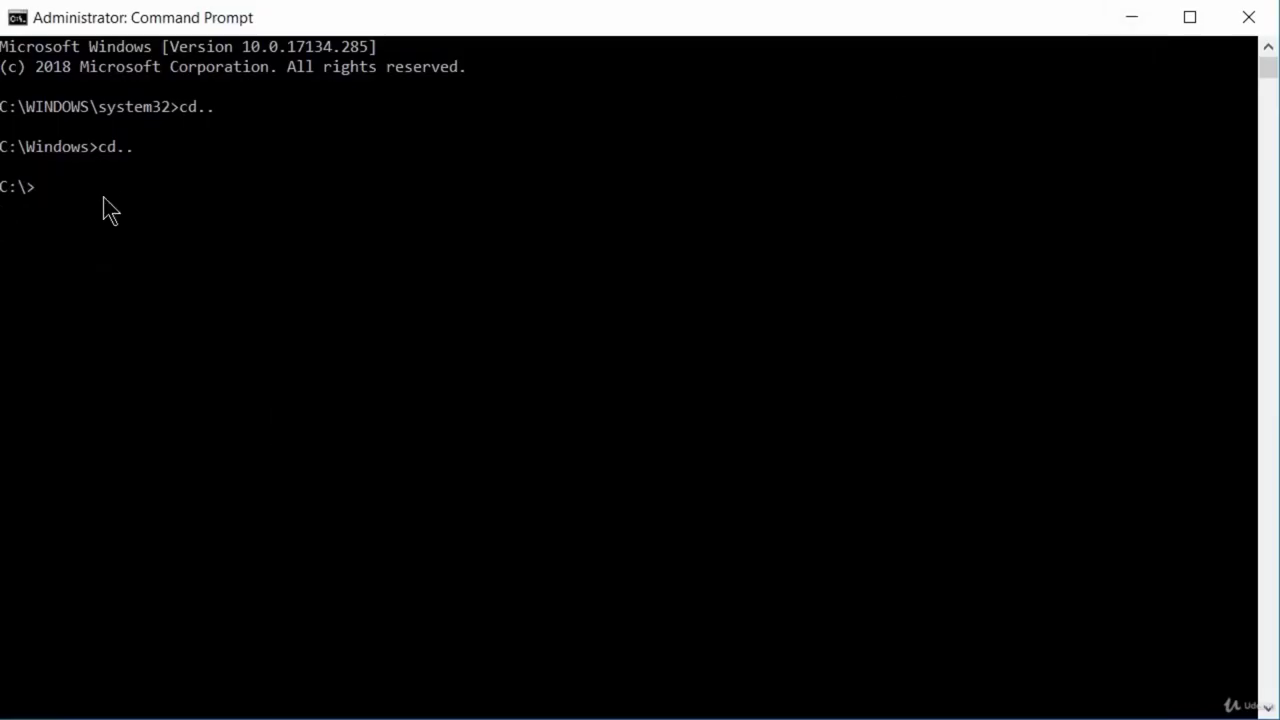
Change into C:\Program Files\PostgreSQL\10\bin and clear the console with cls.
type("cd C:\\Program Files\\PostgreSQL\\10\\bin")
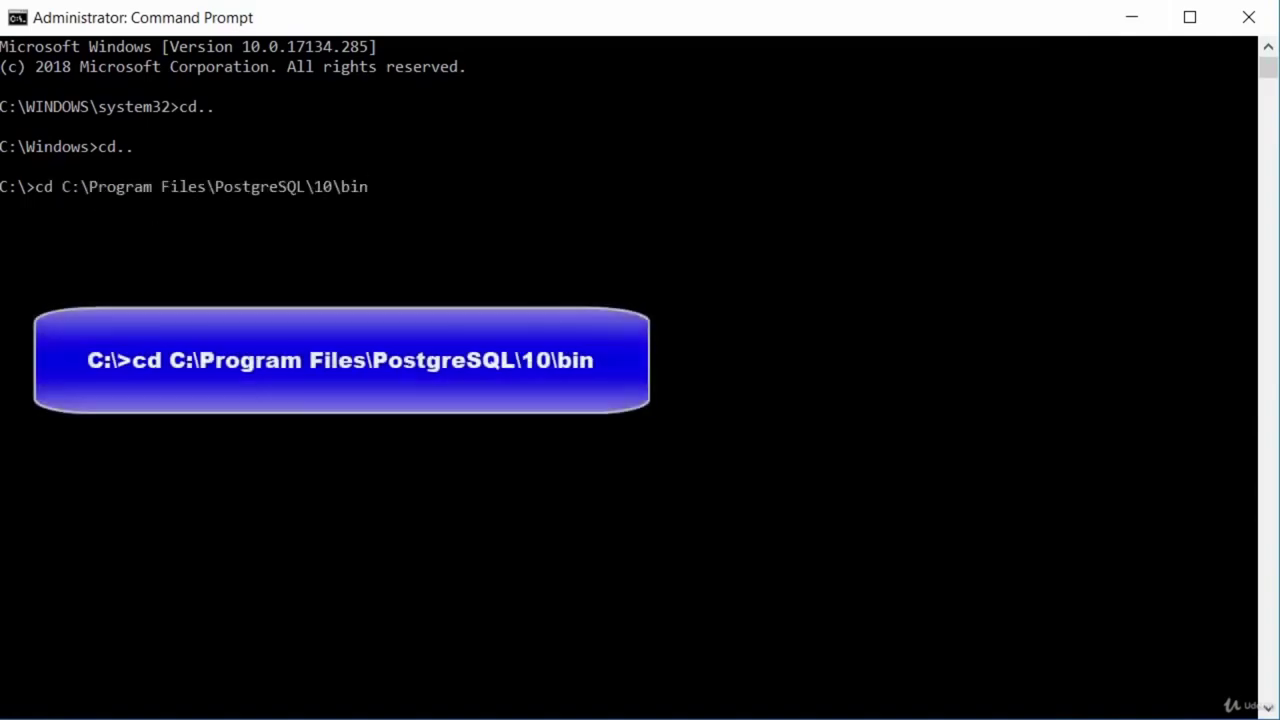
key("Return")
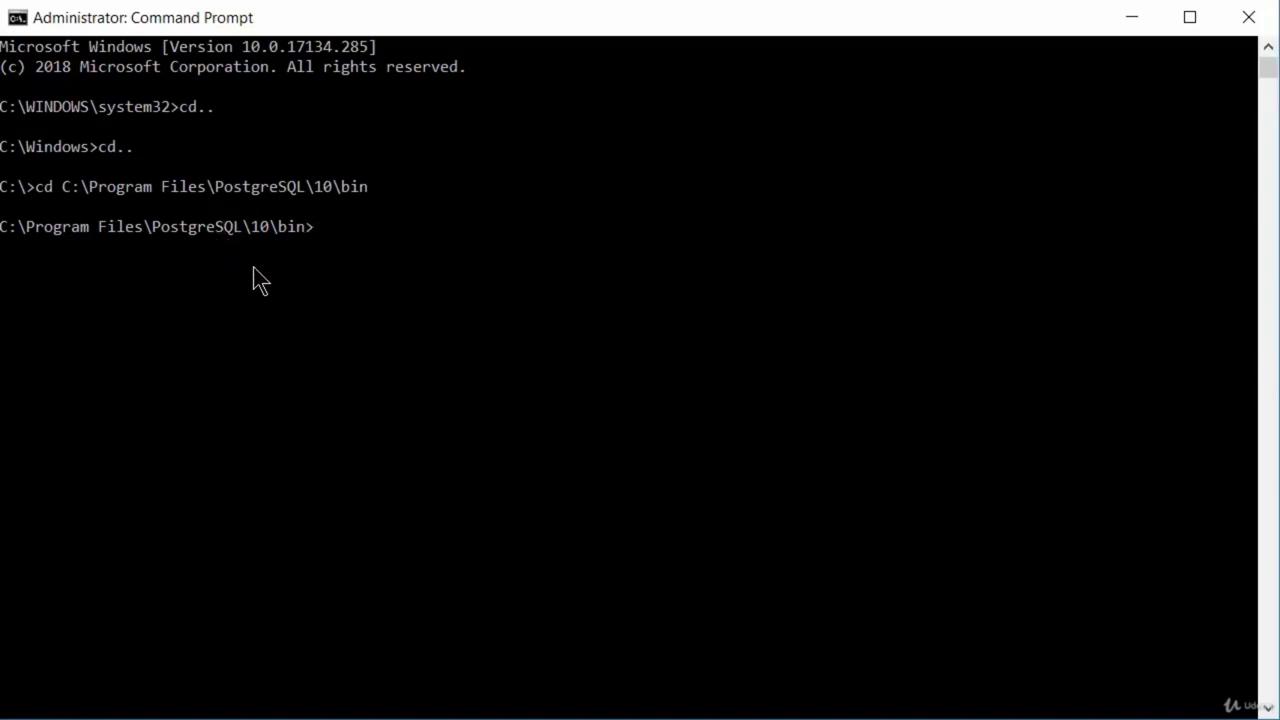
type("cls")
key("Return")
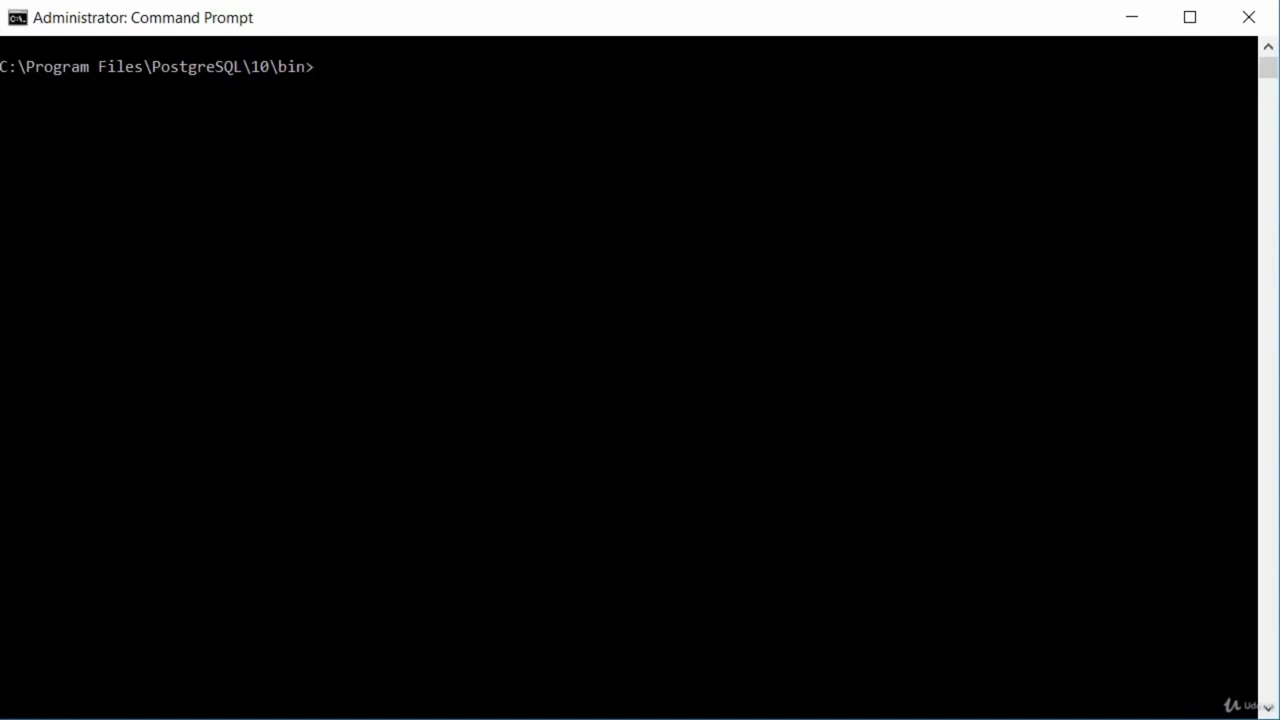
Run pg_restore -U postgres -d dvdrental C:\temp\dvdrental.tar and supply the postgres password.
right_click(399, 86)
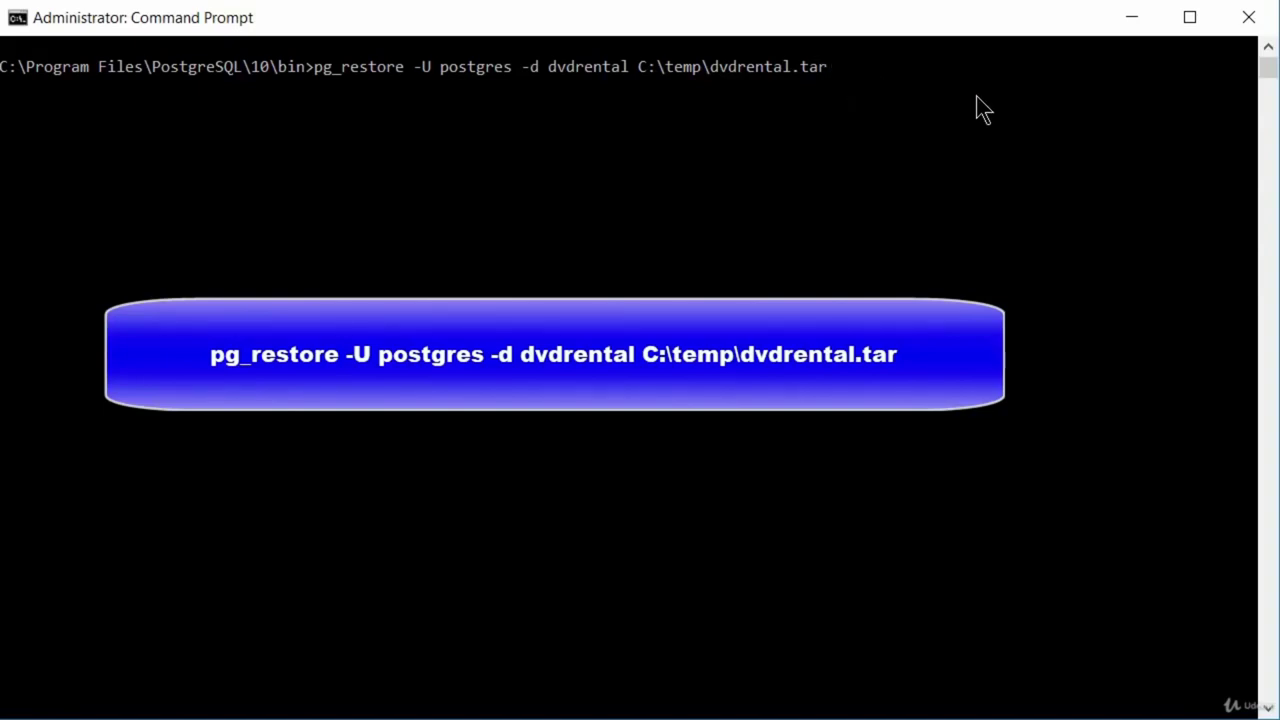
key("Return")
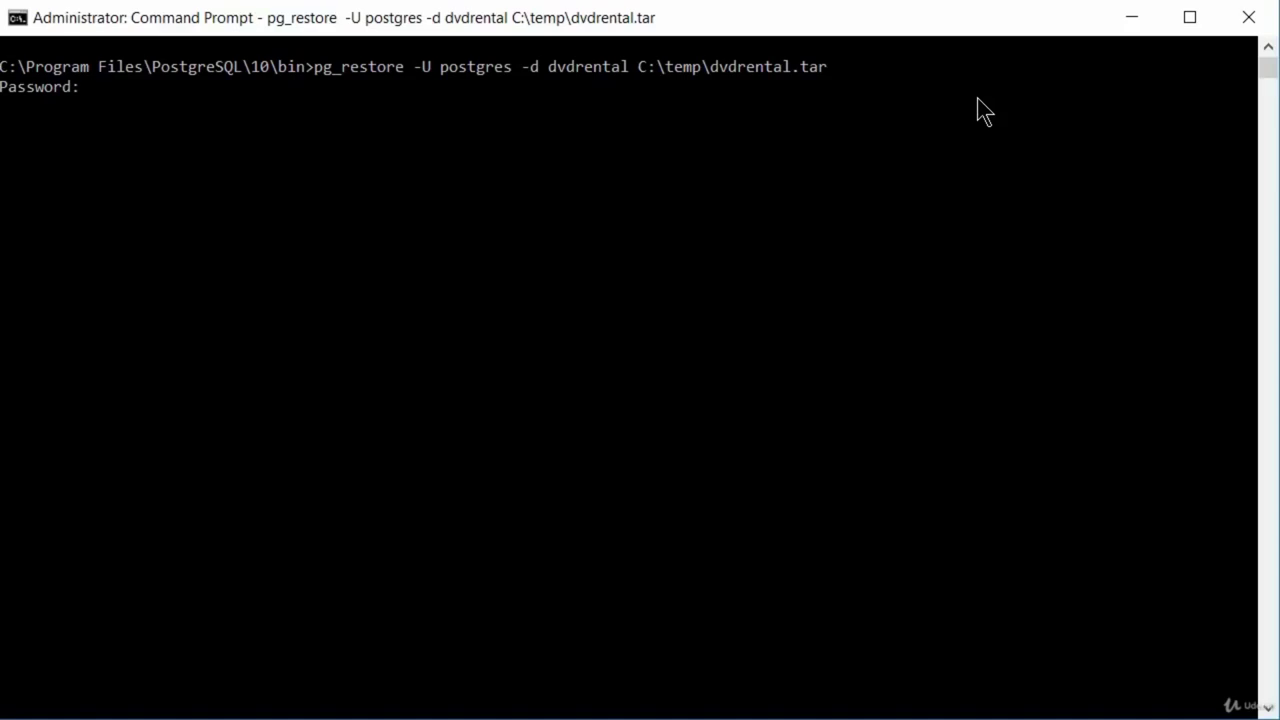
key("Return")
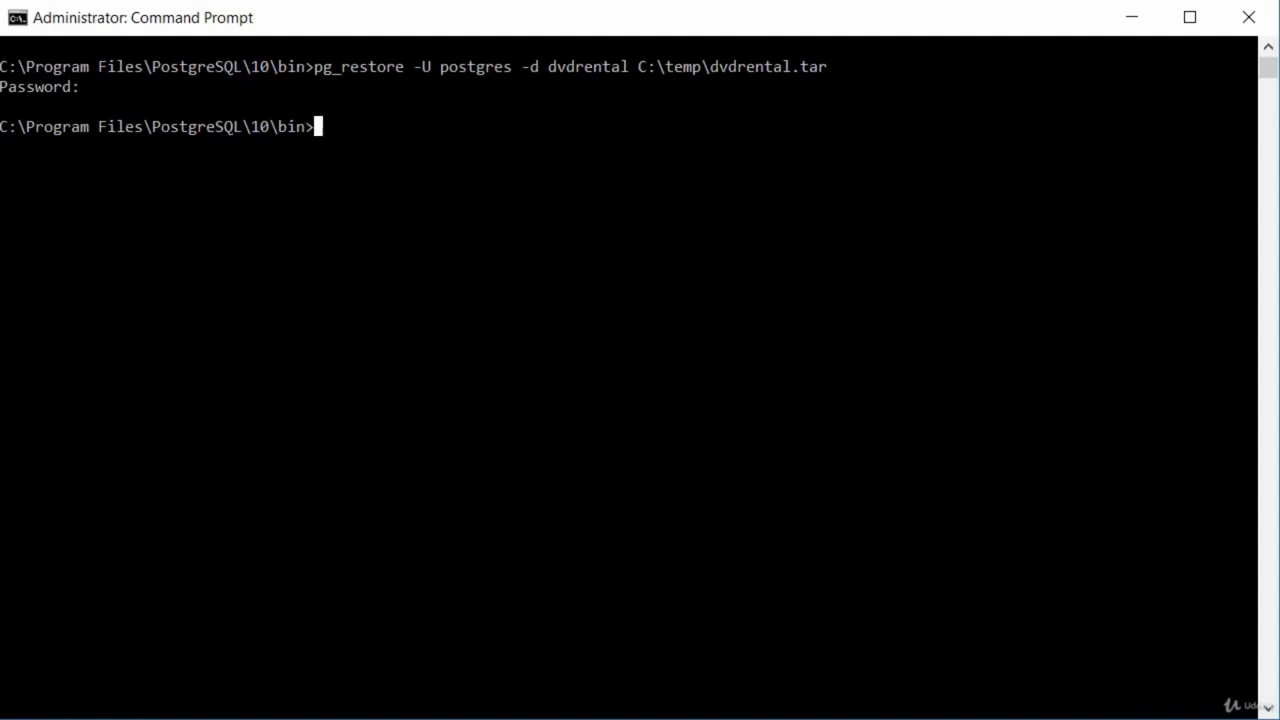
mouse_move(1000, 719)
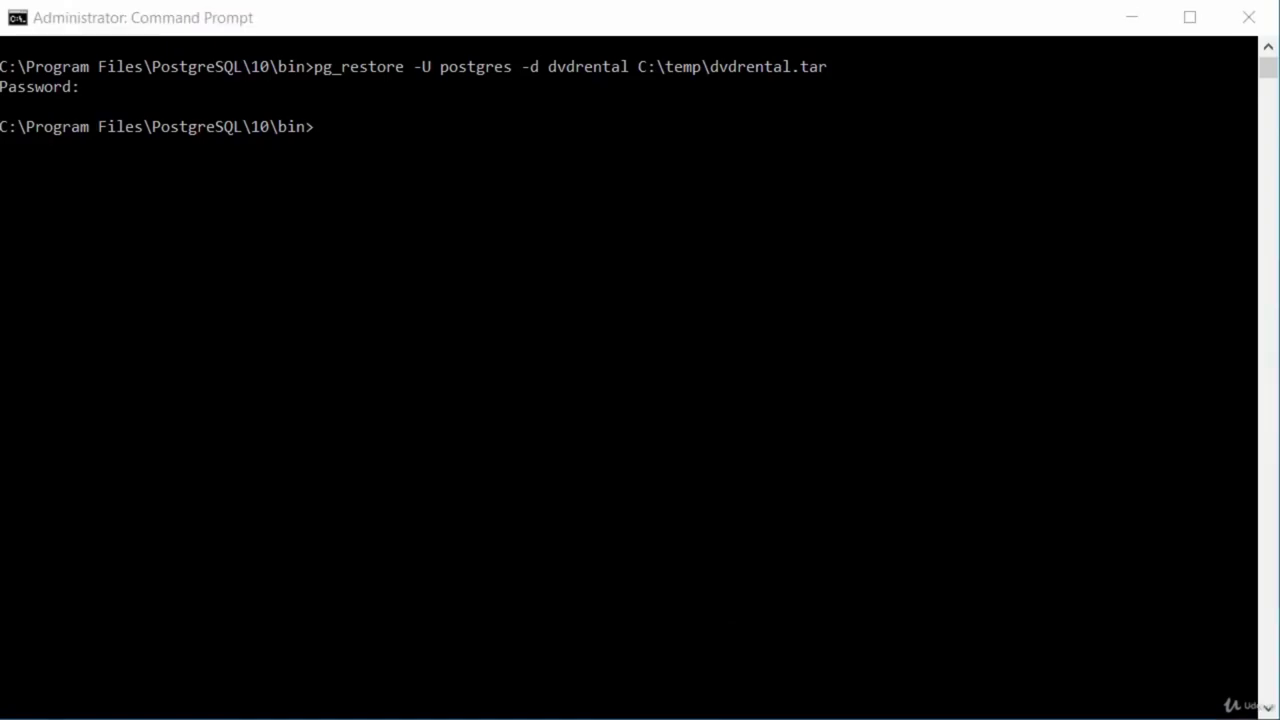
Launch pgAdmin 4 from the PostgreSQL 10 Start menu group and close its duplicate tab.
key("super")
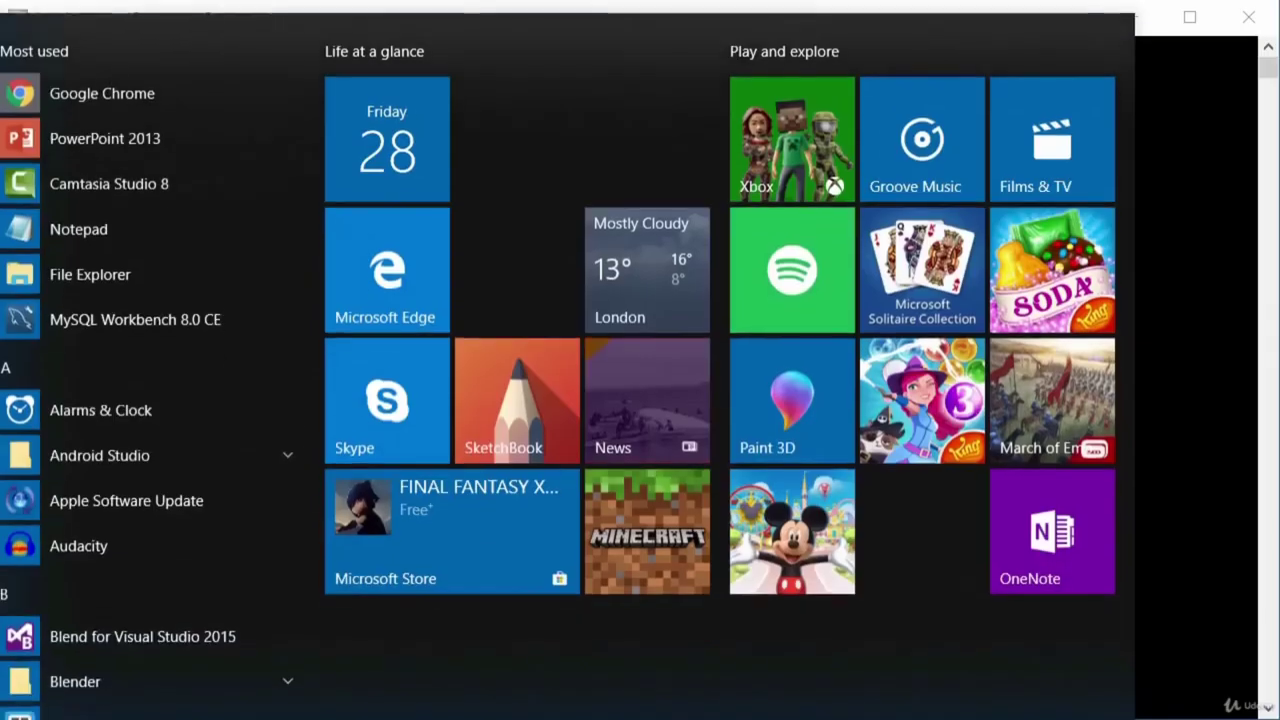
scroll(100, 371, "down", 6)
scroll(100, 377, "down", 10)
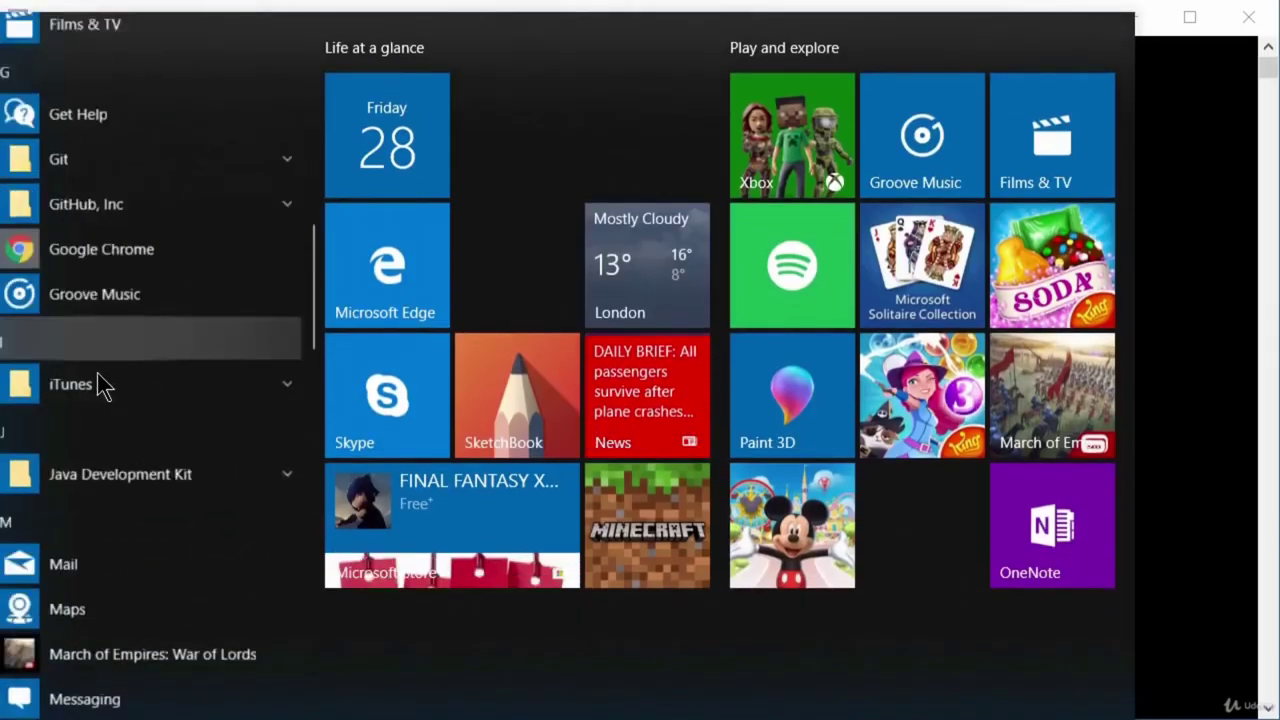
scroll(97, 386, "down", 5)
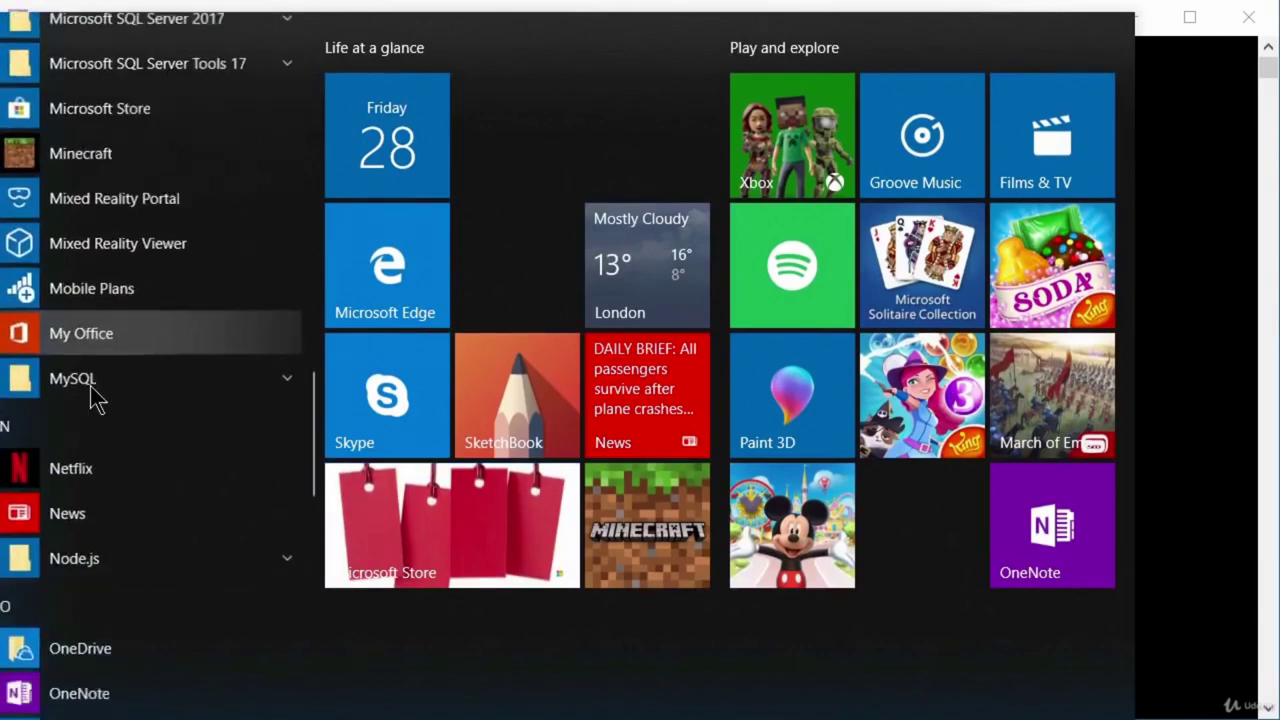
scroll(84, 388, "down", 2)
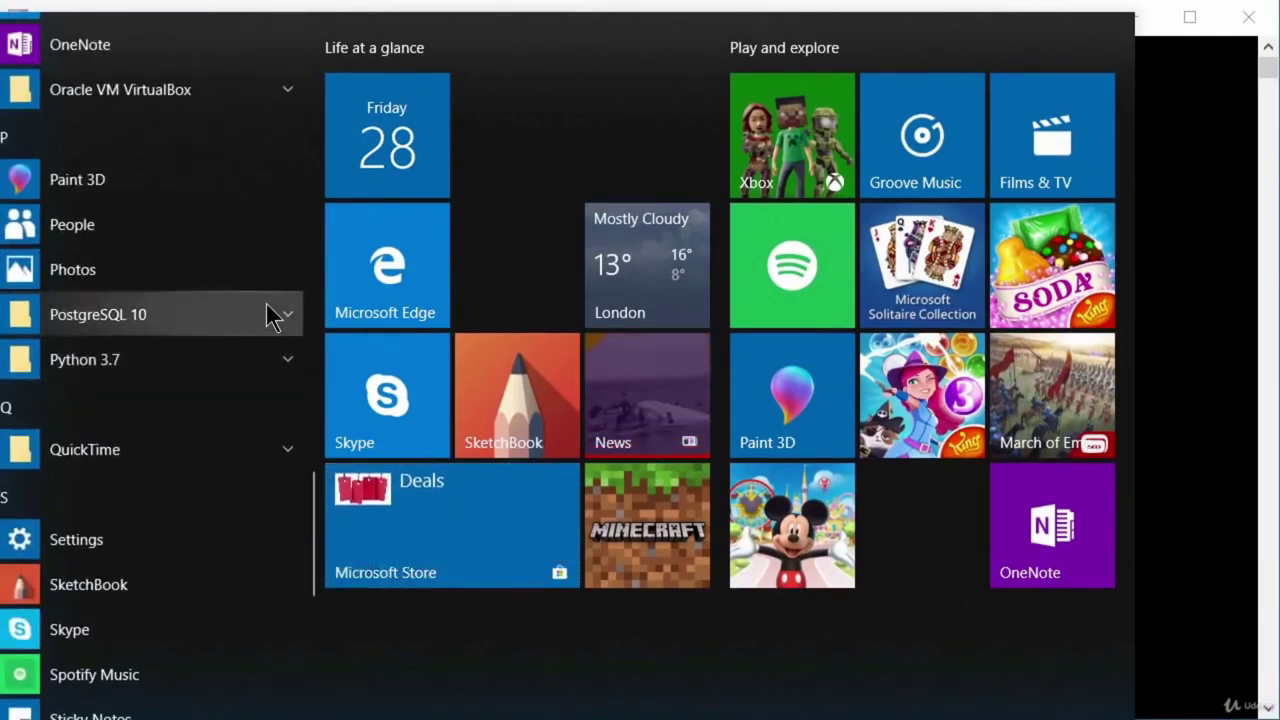
left_click(276, 316)
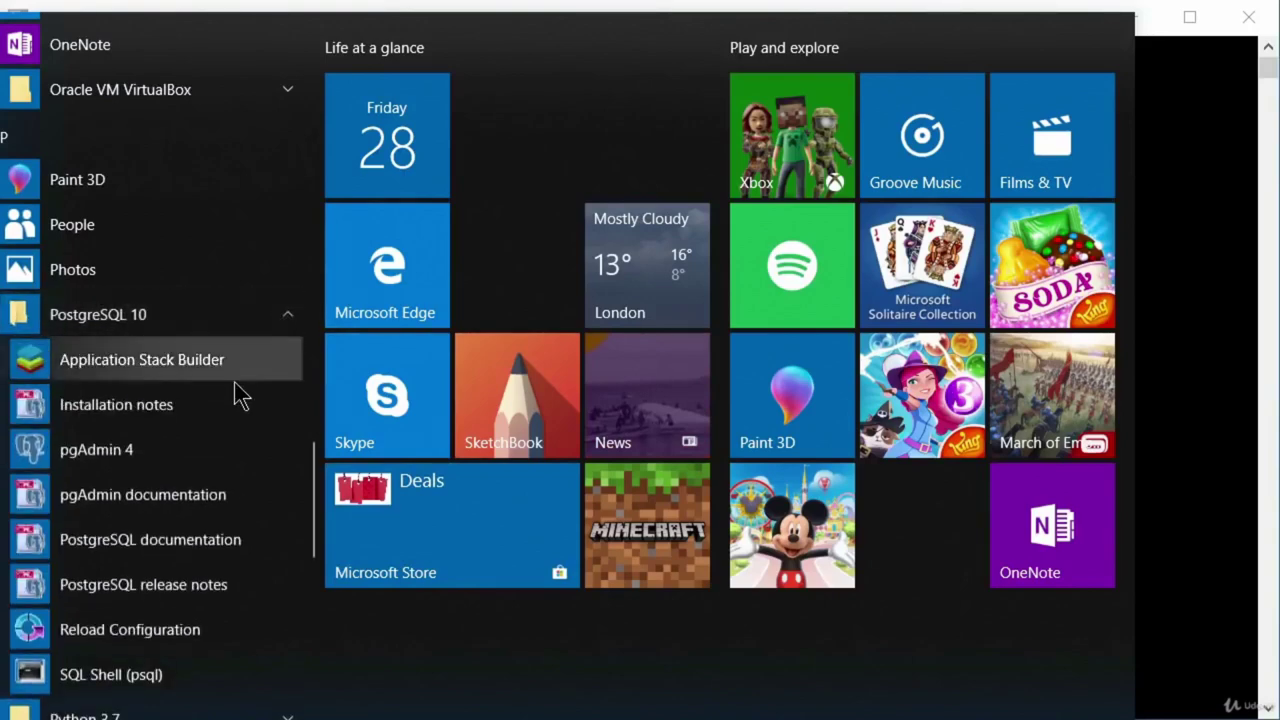
left_click(110, 450)
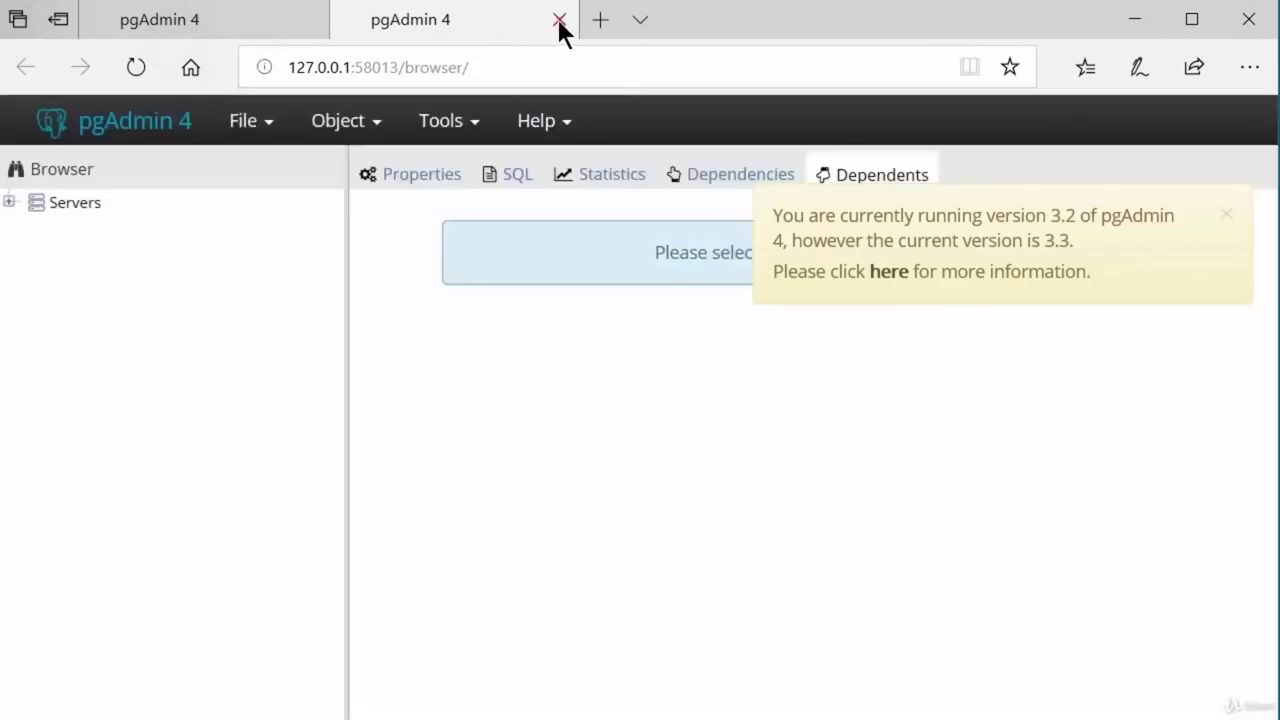
left_click(559, 21)
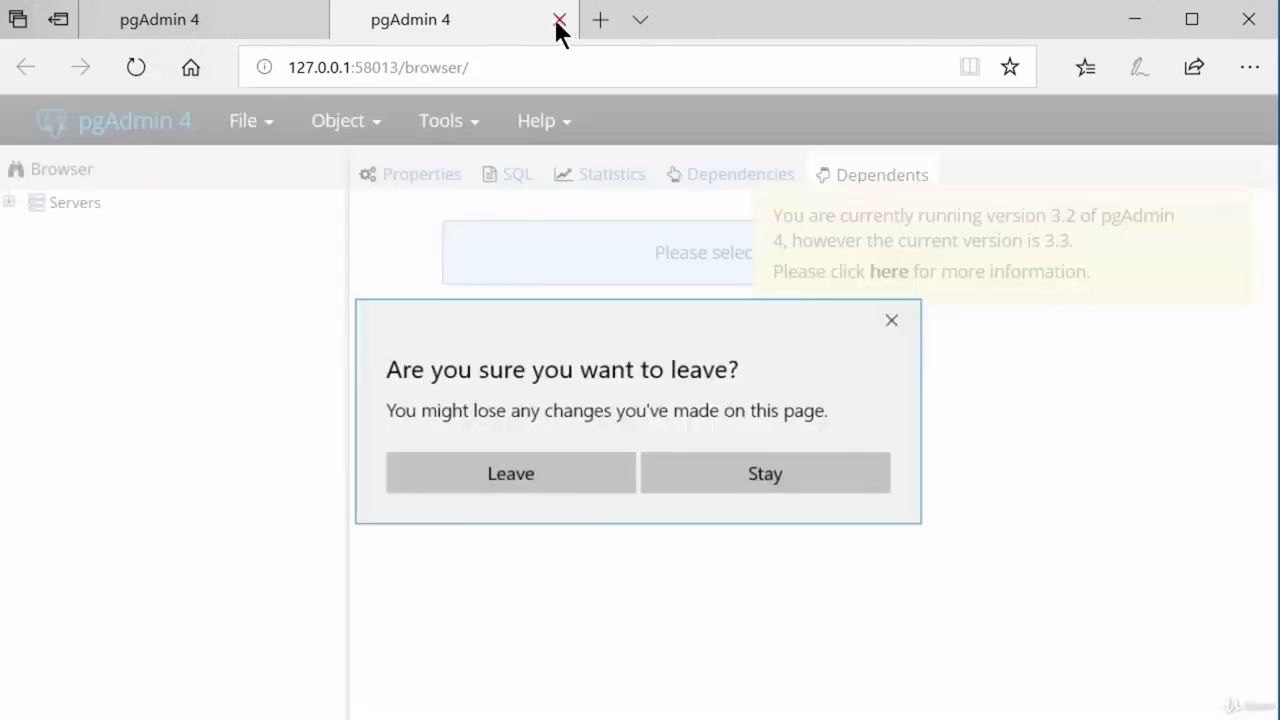
left_click(491, 474)
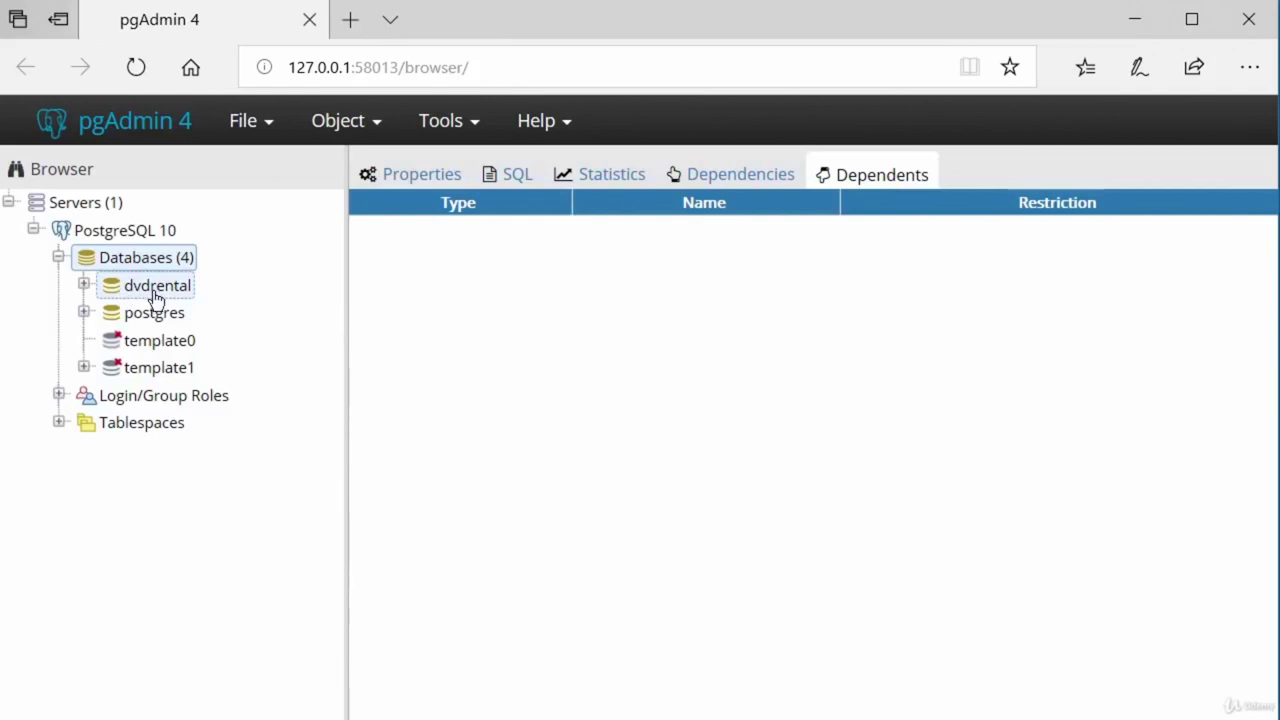
Expand dvdrental > Schemas > public > Tables to reveal its 15 tables.
left_click(84, 284)
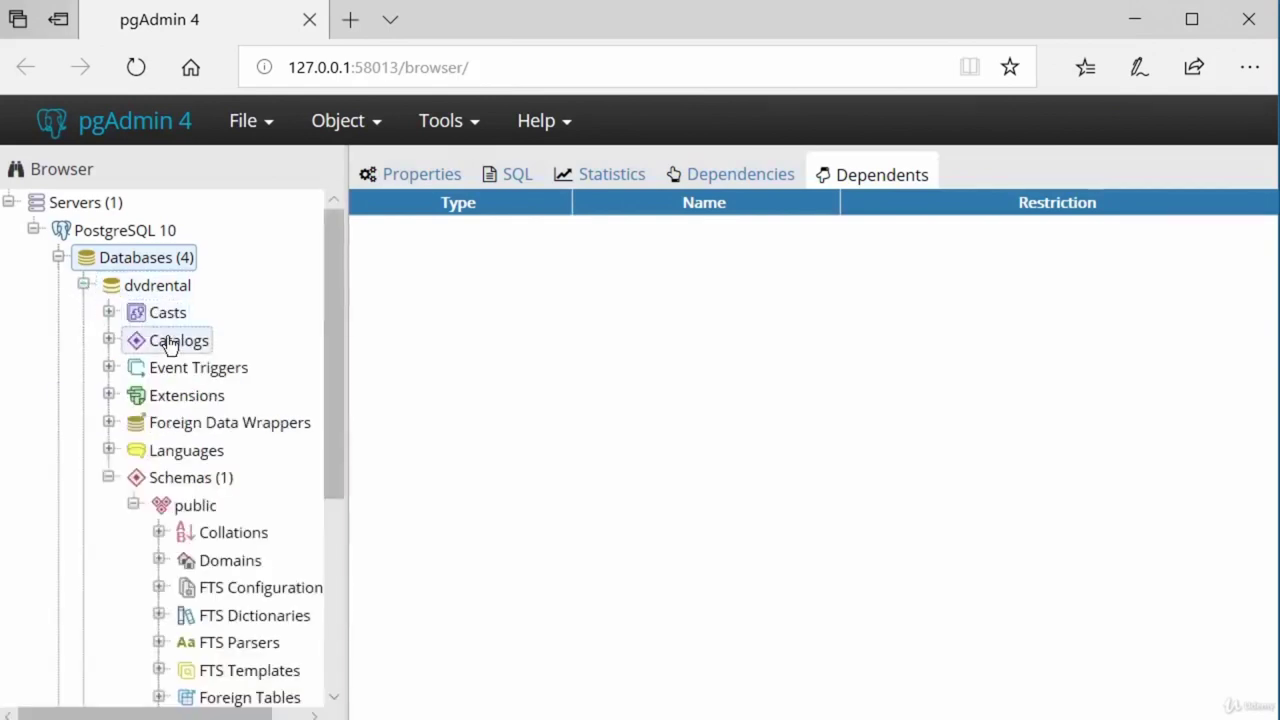
scroll(168, 343, "down", 5)
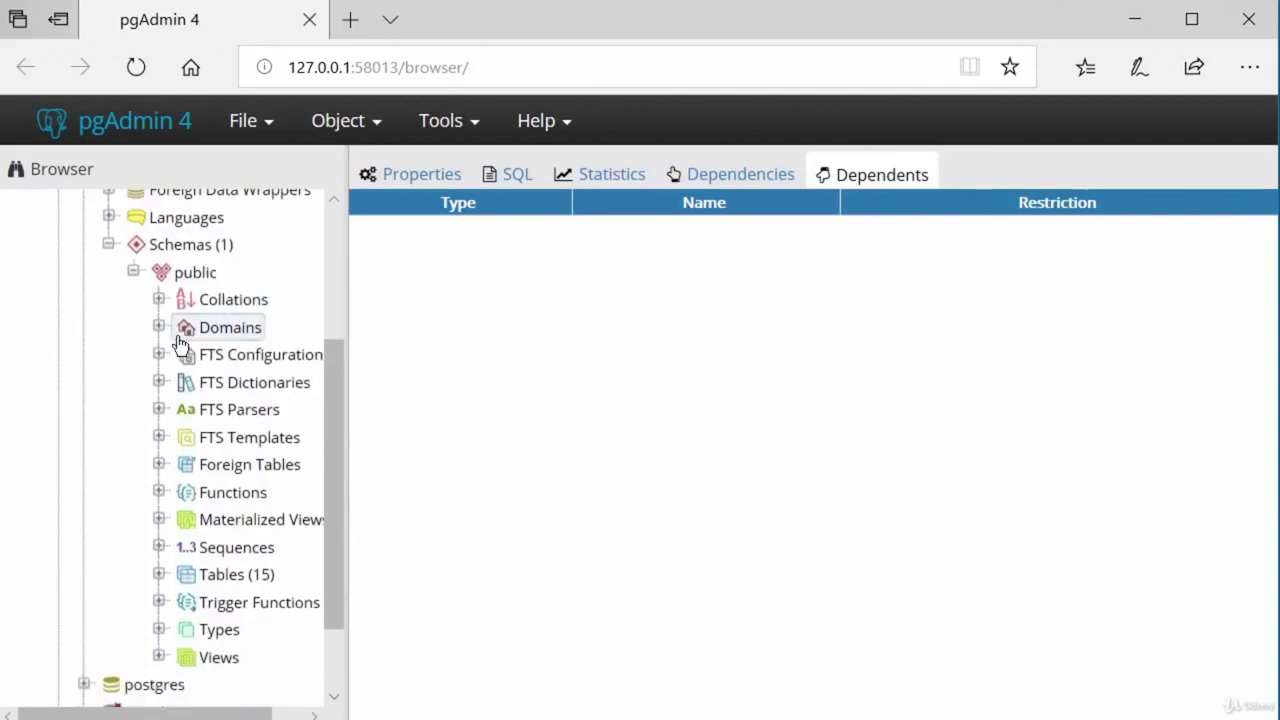
scroll(180, 343, "down", 2)
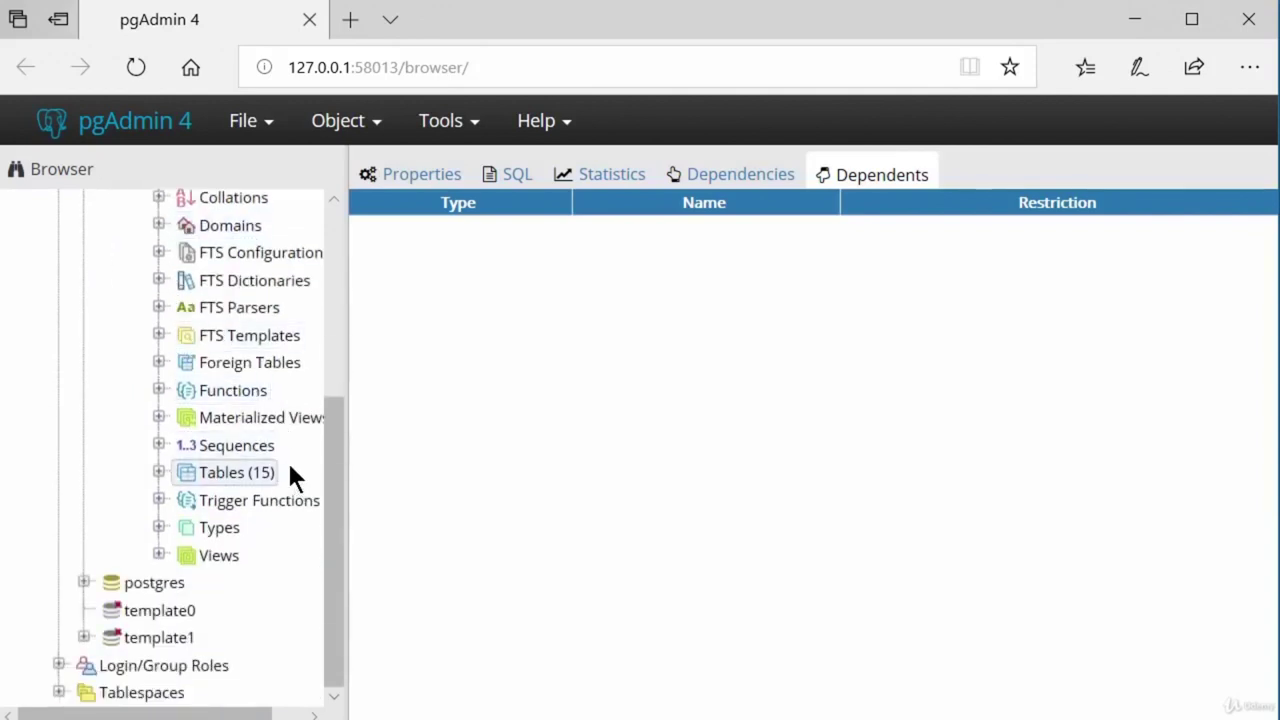
scroll(289, 466, "up", 3)
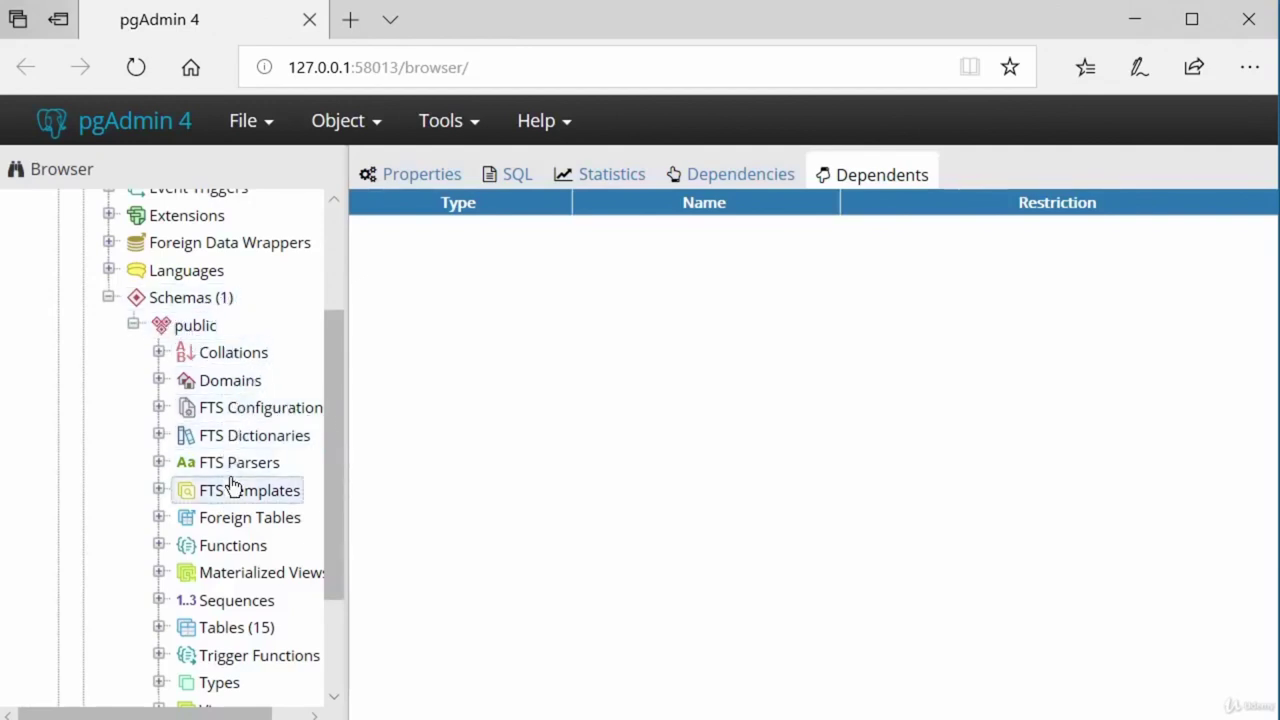
scroll(232, 485, "down", 3)
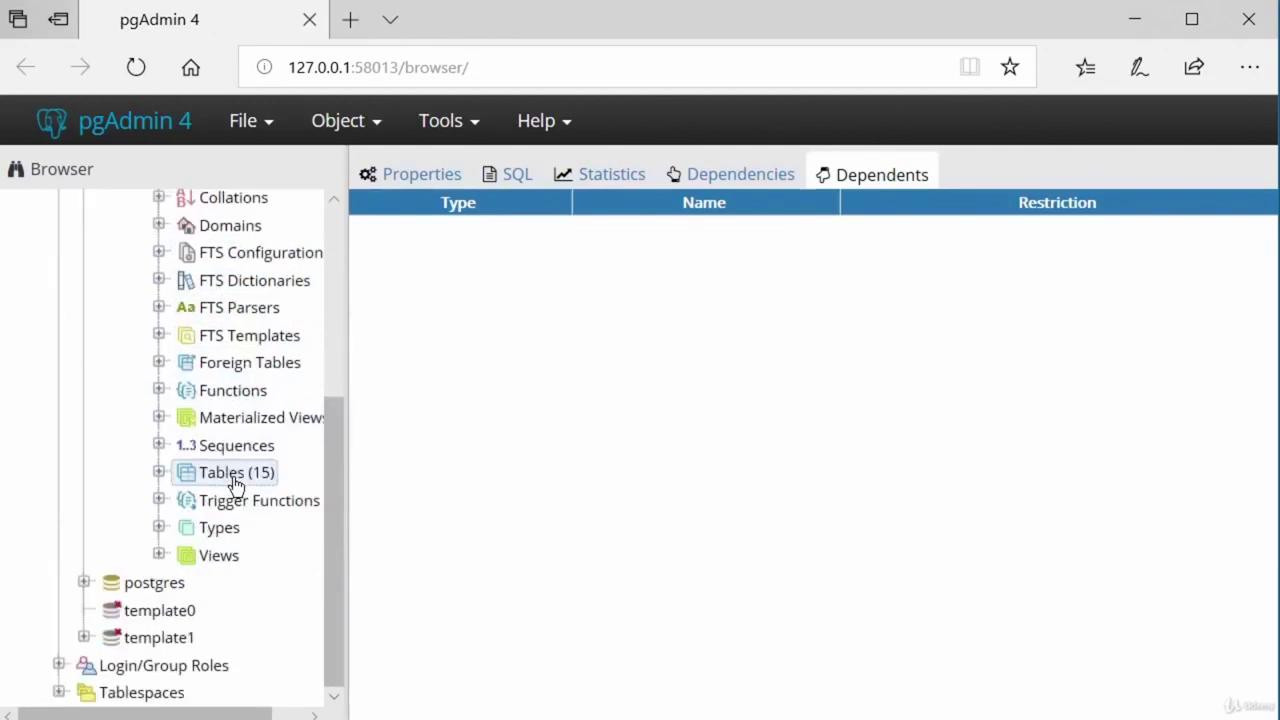
left_click(158, 473)
scroll(230, 472, "down", 2)
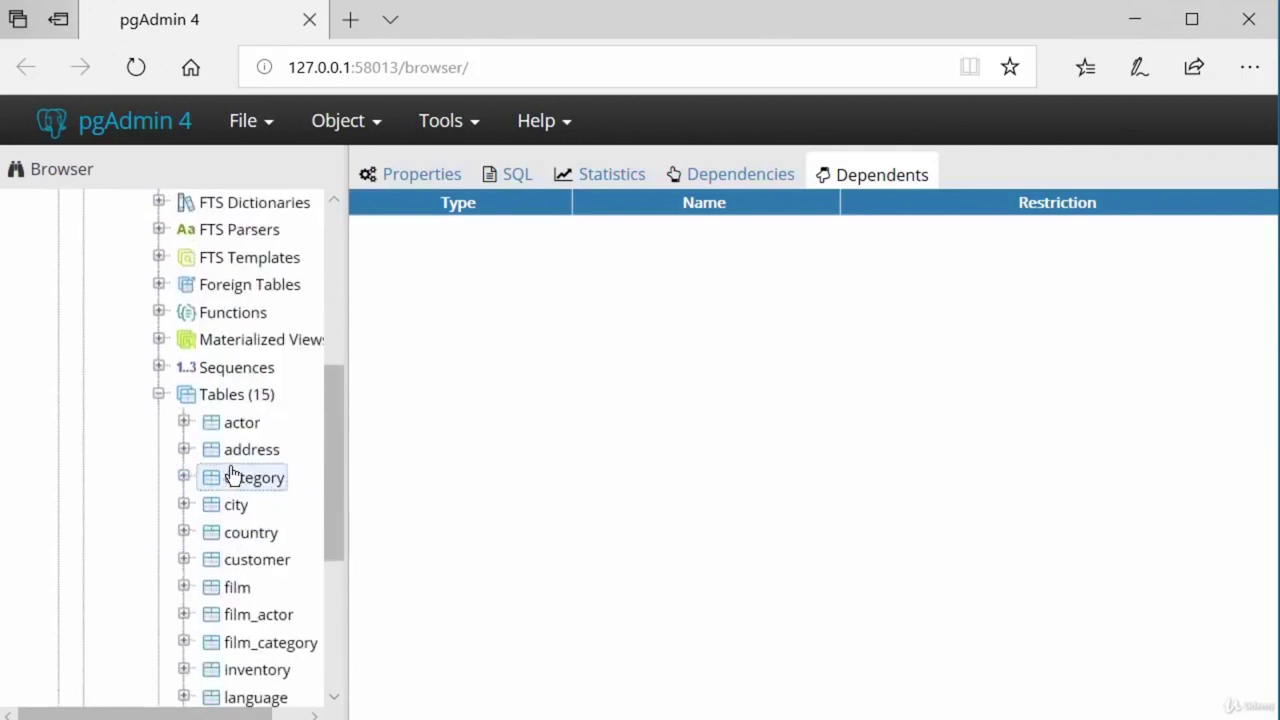
scroll(232, 476, "down", 2)
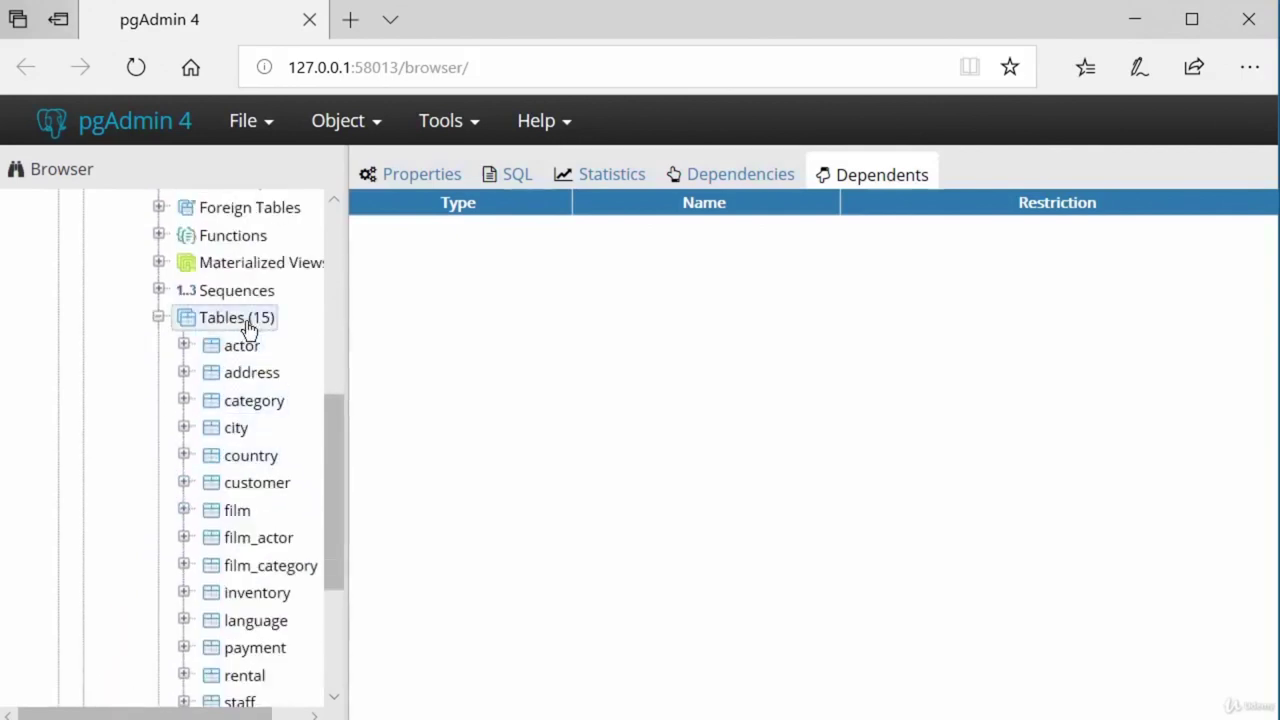
scroll(251, 522, "up", 5)
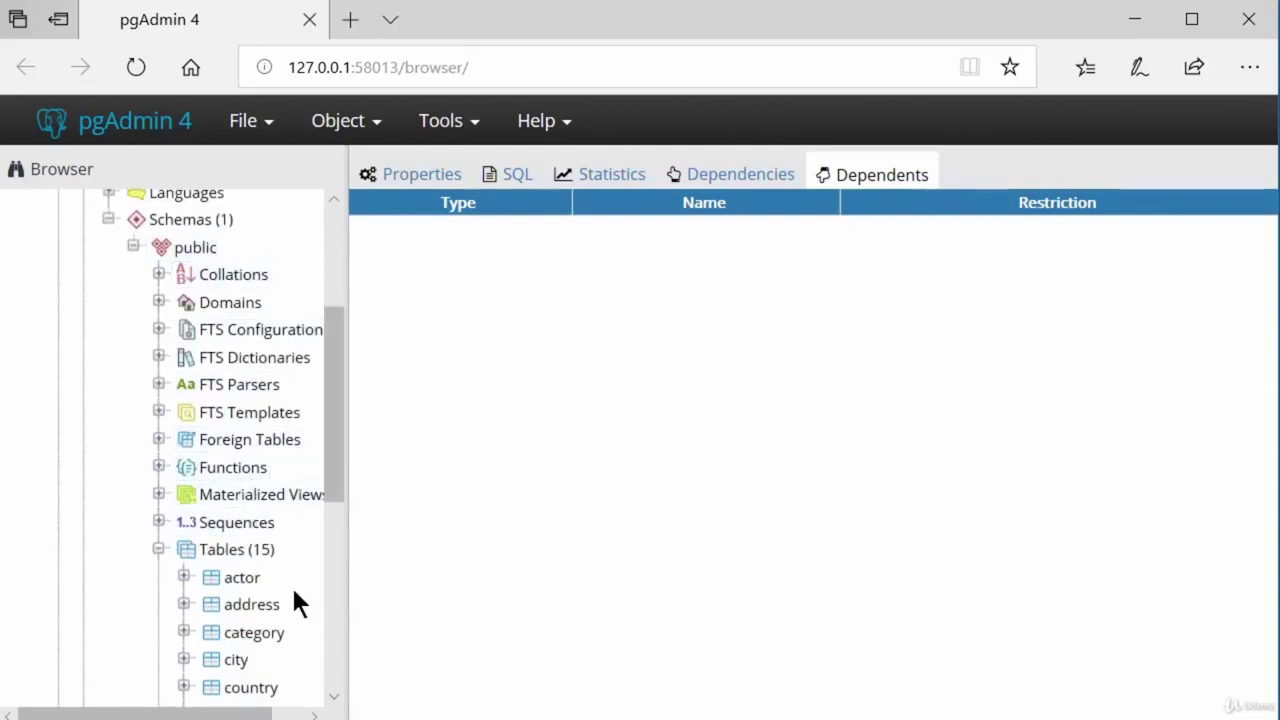
Select dvdrental's Schemas node and open an empty Query Tool editor for that database.
left_click(474, 125)
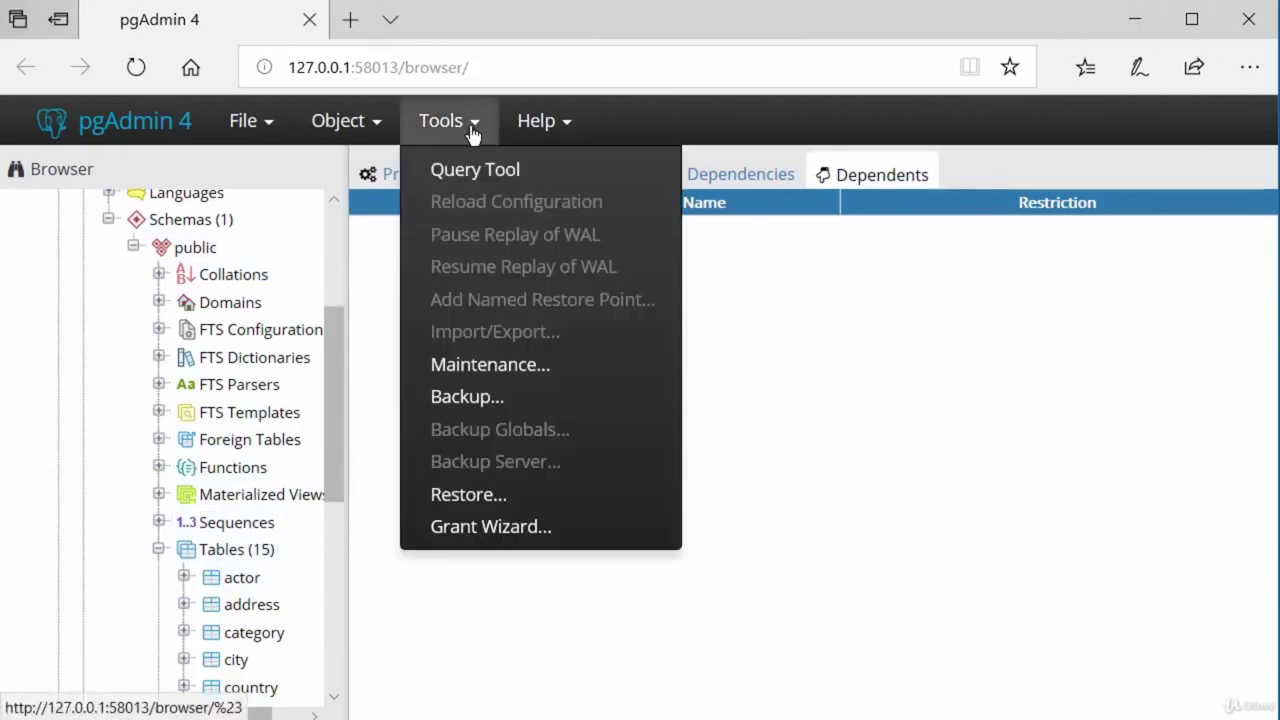
left_click(500, 178)
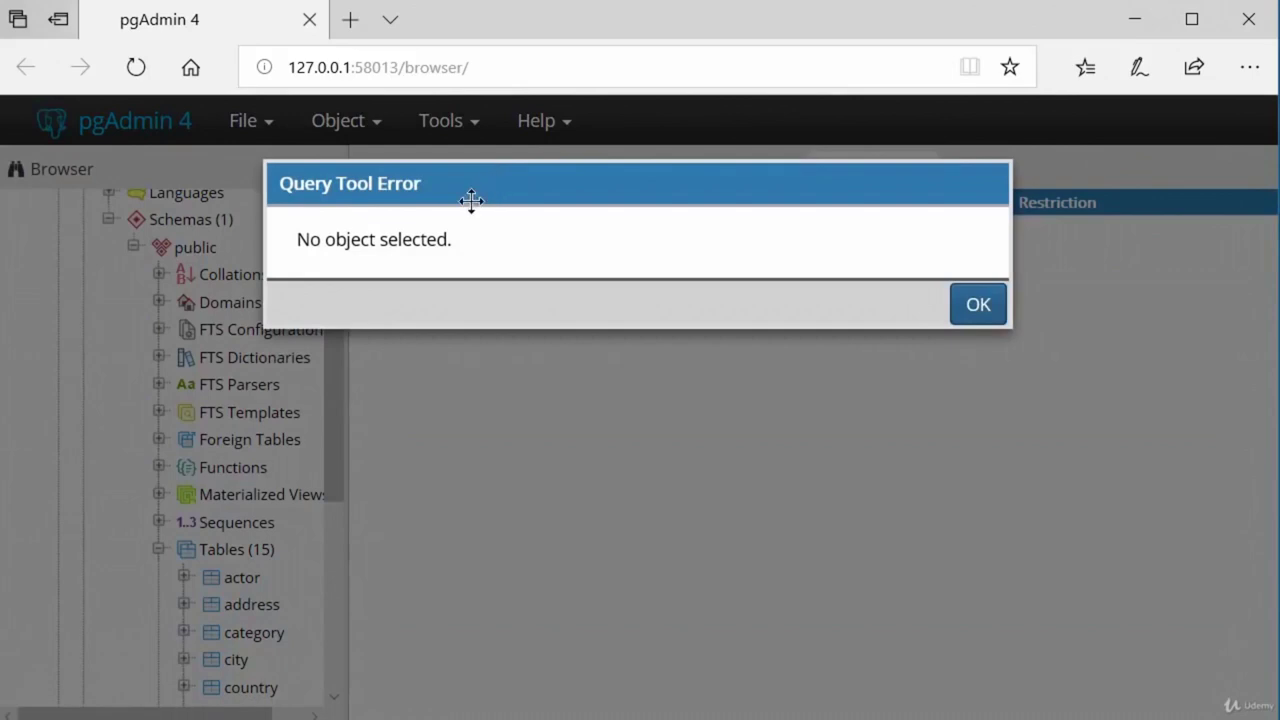
left_click(969, 318)
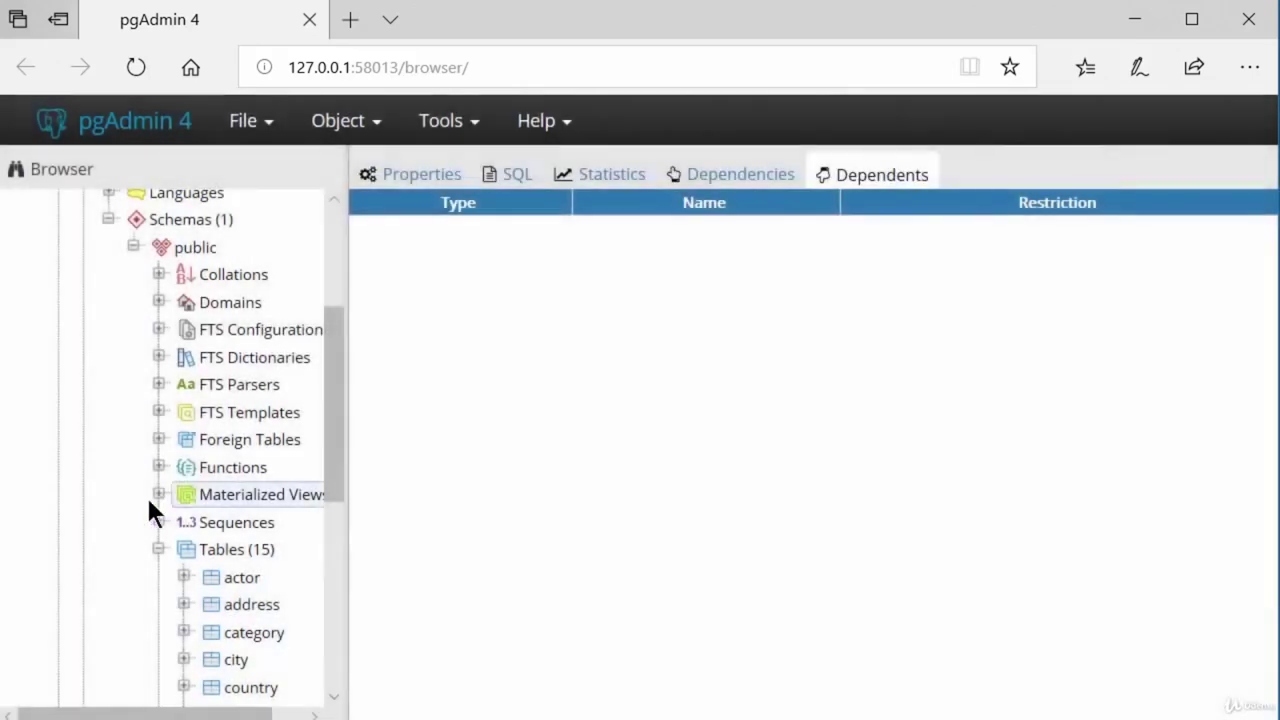
scroll(215, 280, "up", 1)
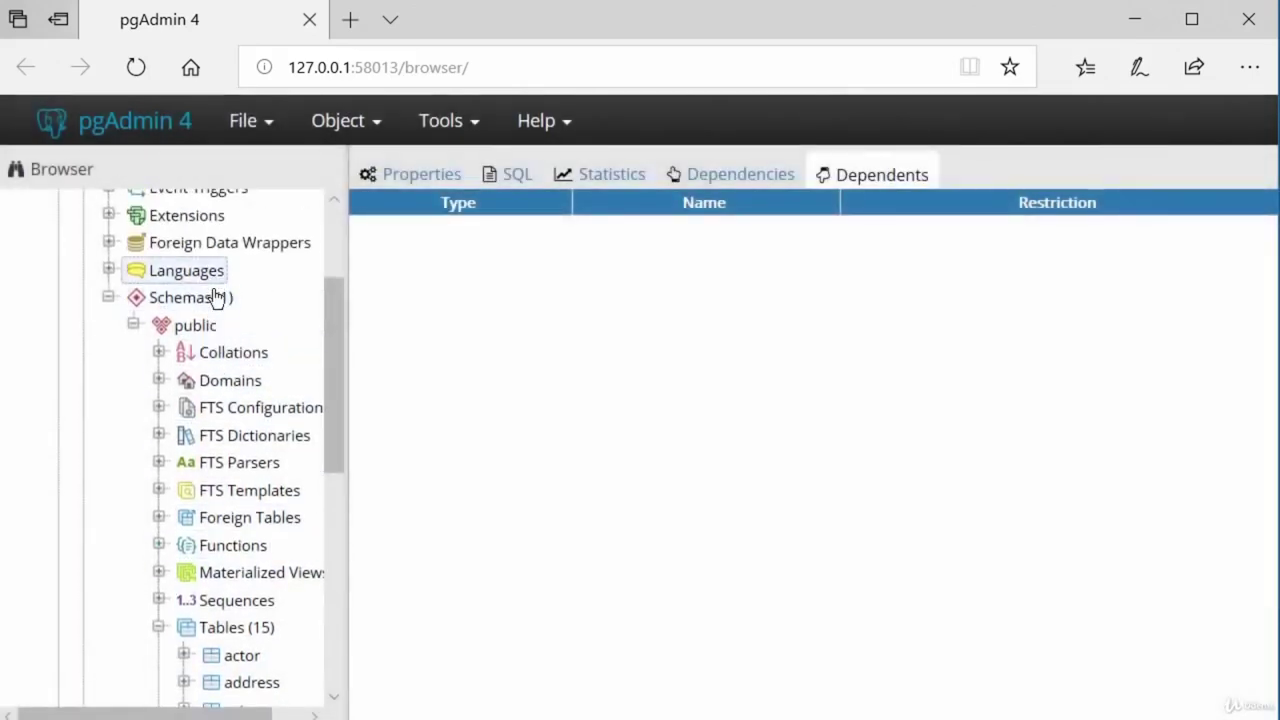
left_click(195, 302)
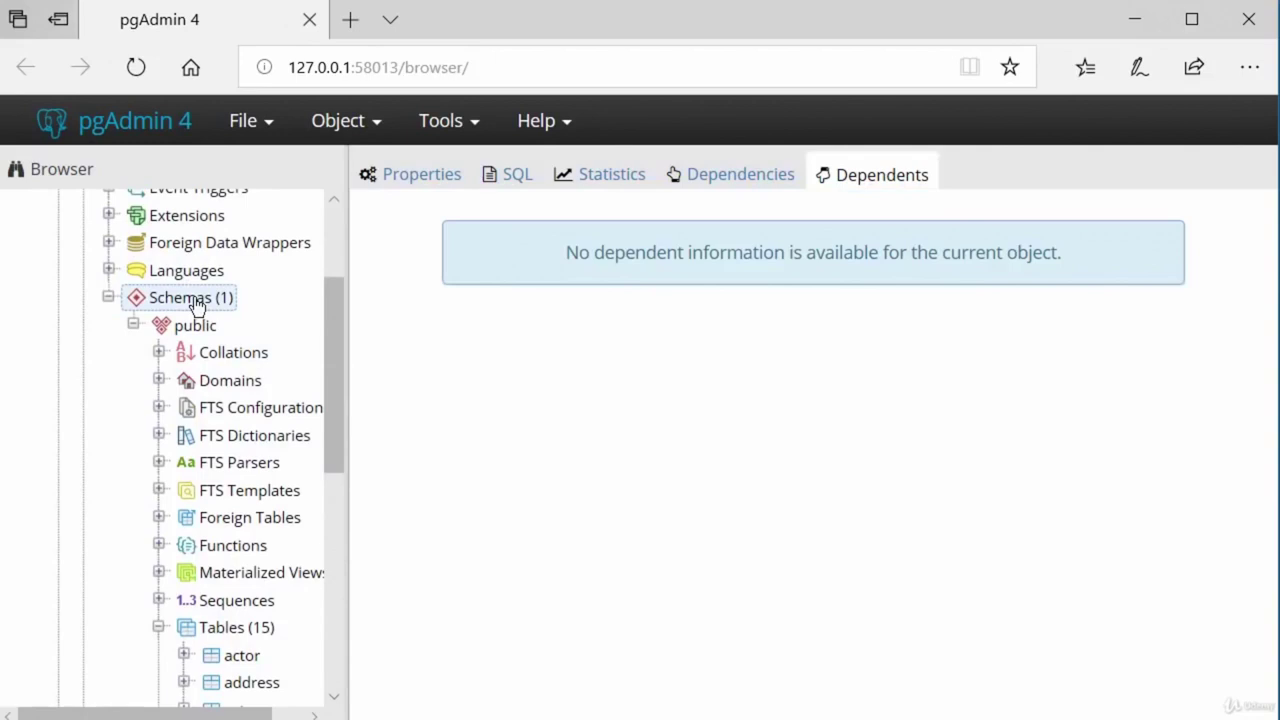
left_click(468, 130)
left_click(465, 168)
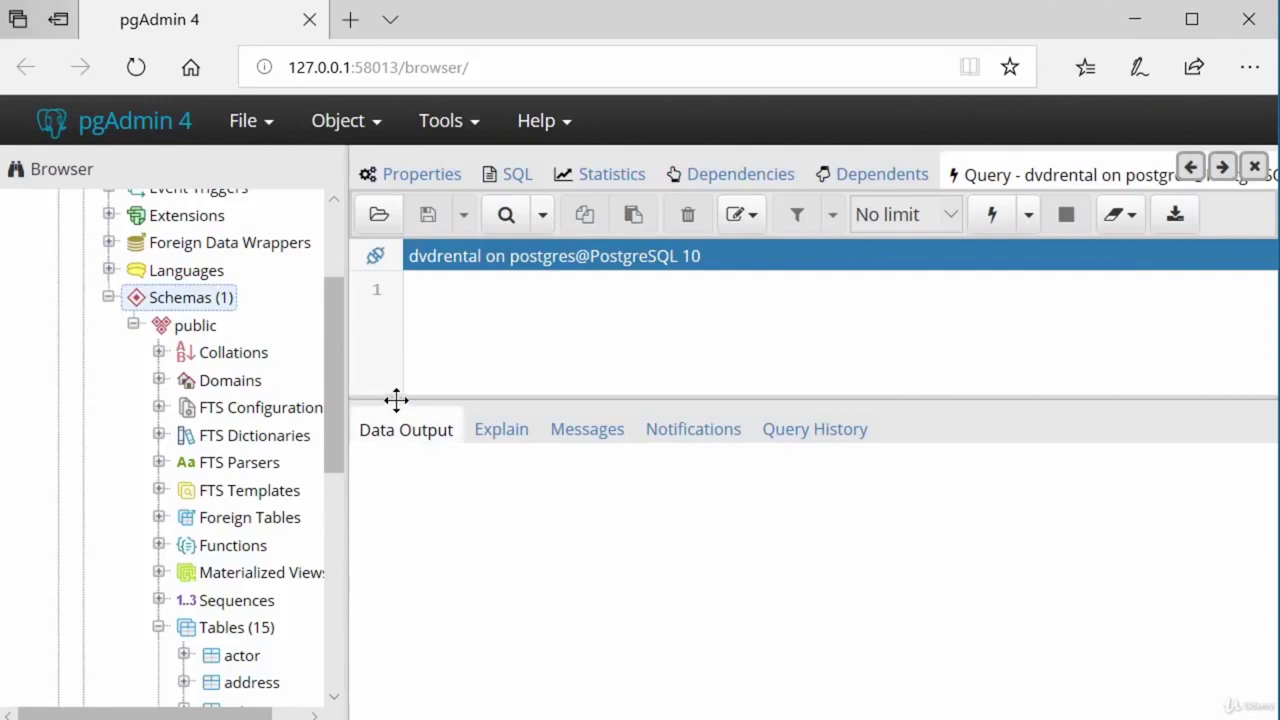
Run SELECT * FROM actor; and review the 200 returned actor rows.
scroll(230, 668, "down", 2)
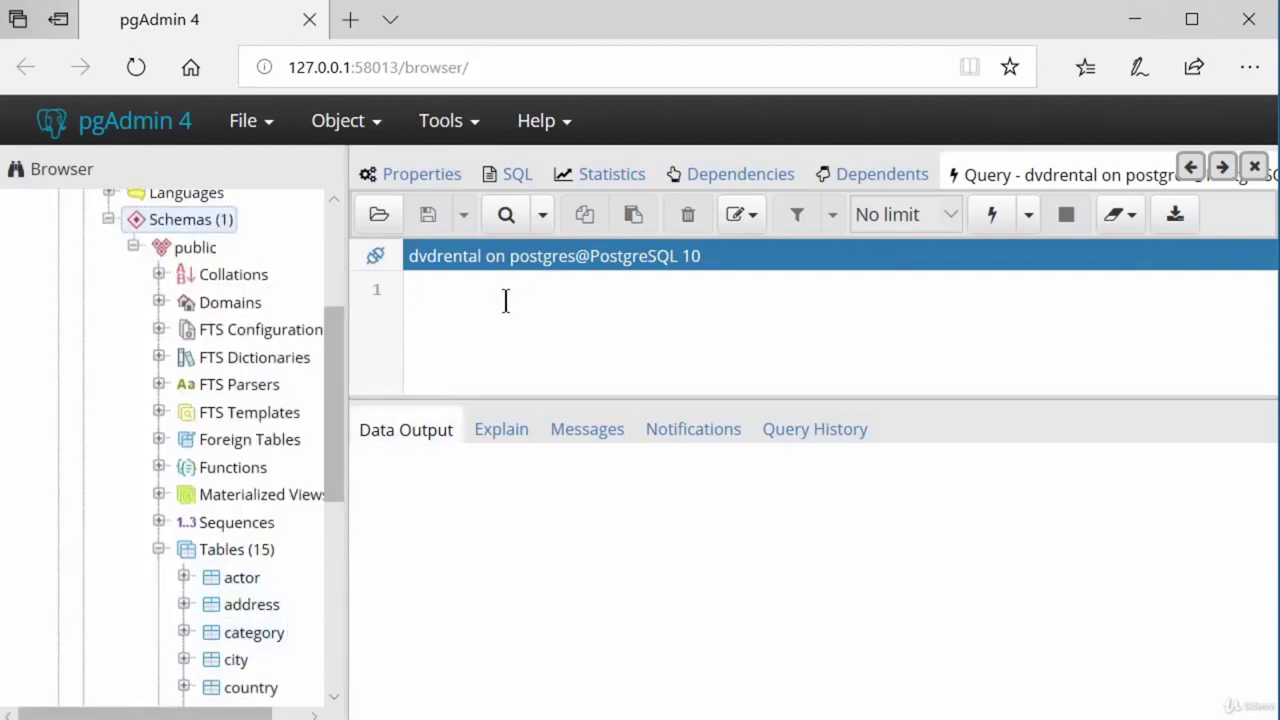
type("S")
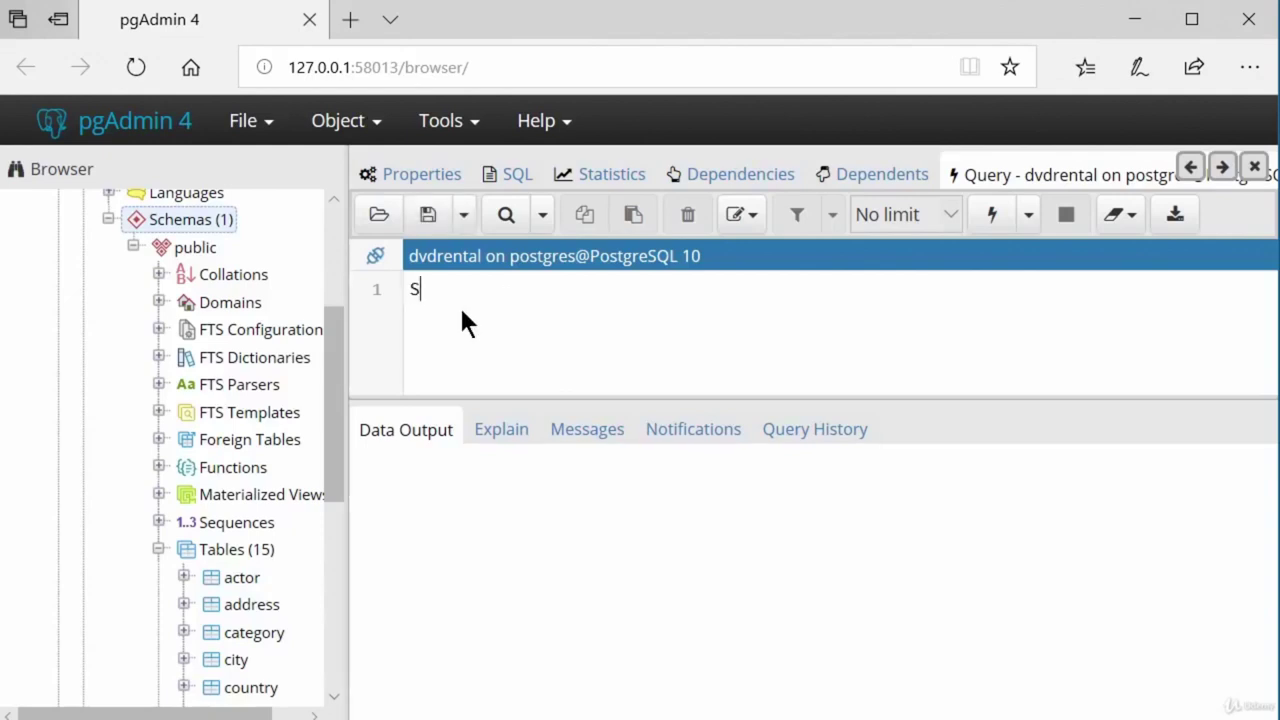
type("ELECT *")
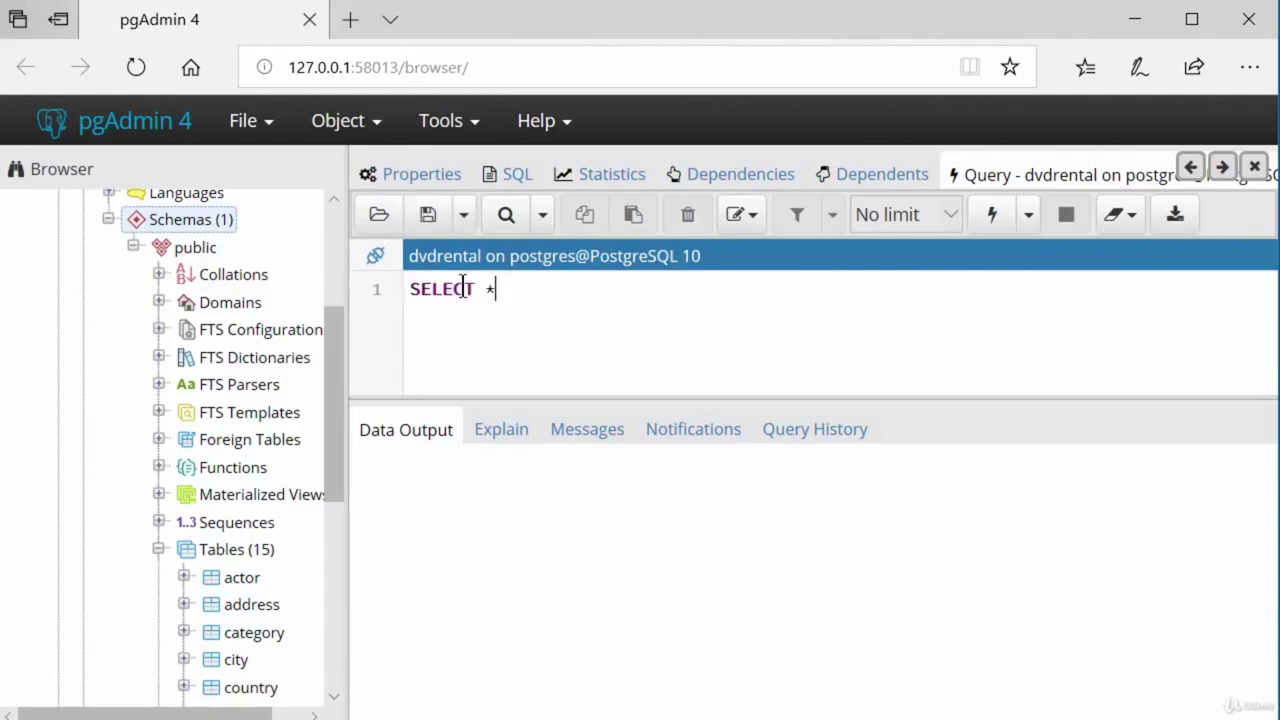
type(" FROM actor")
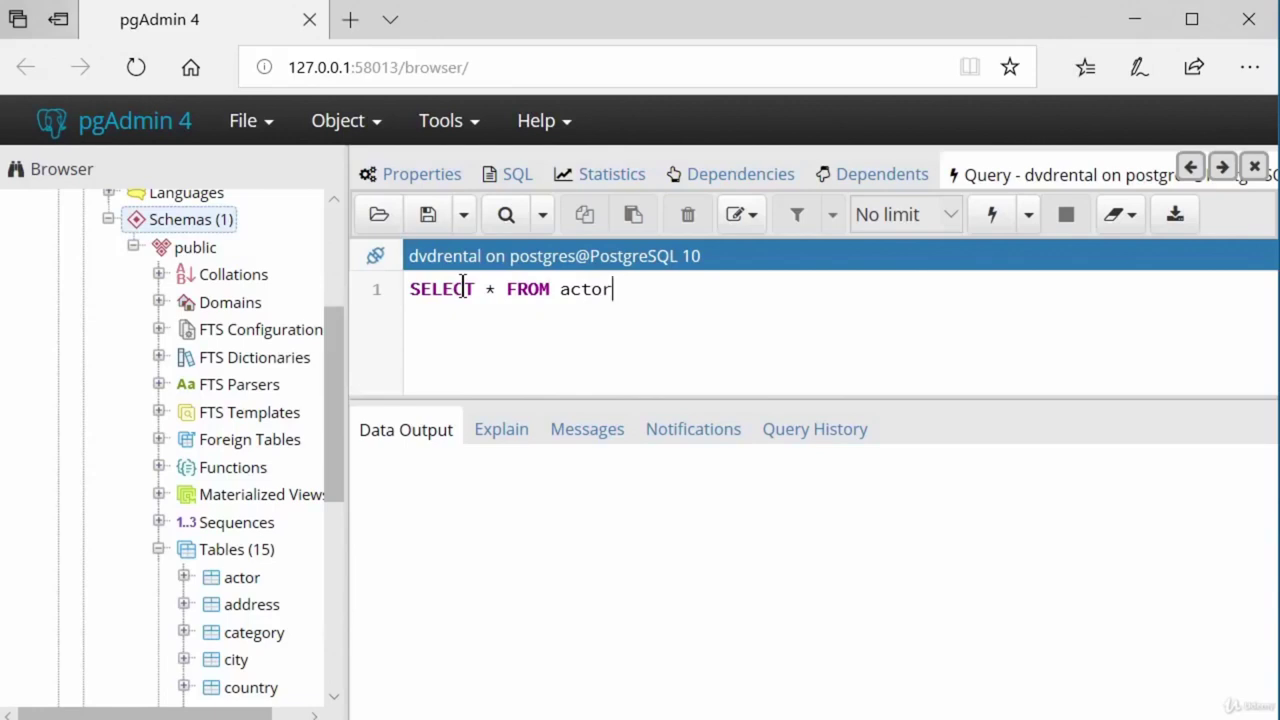
type(";")
left_click(992, 227)
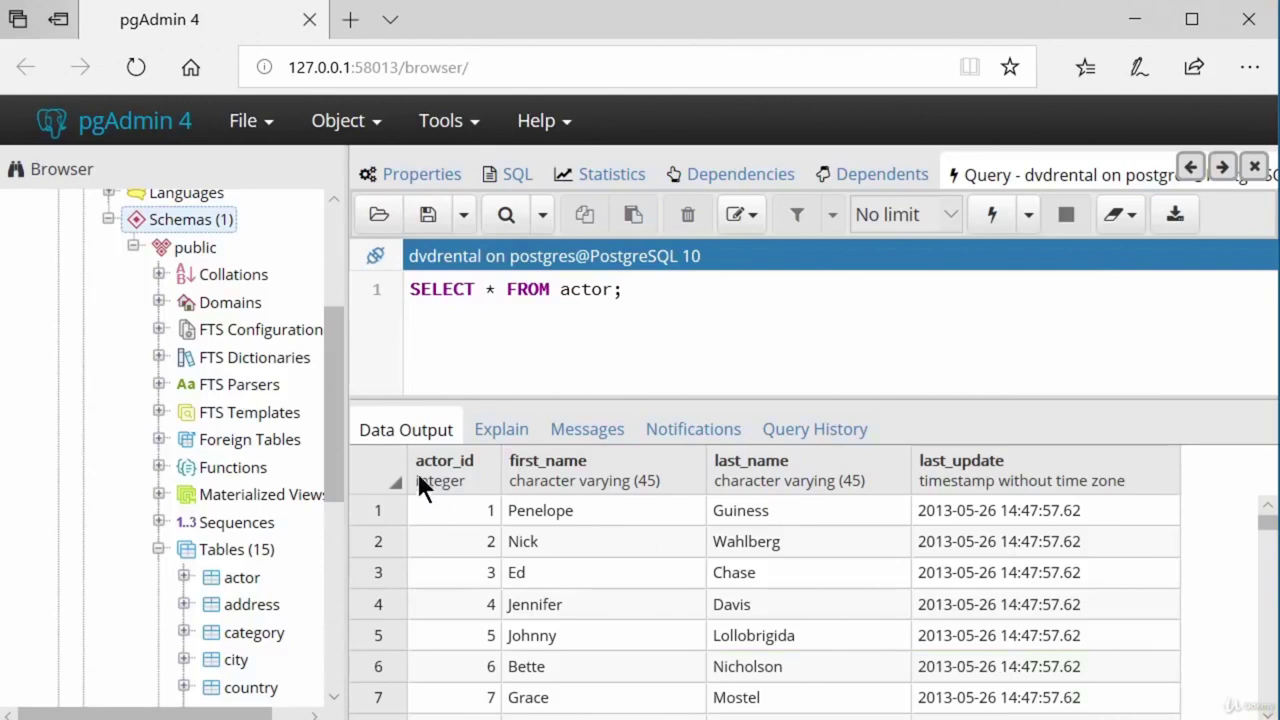
scroll(545, 556, "down", 1)
scroll(543, 552, "up", 1)
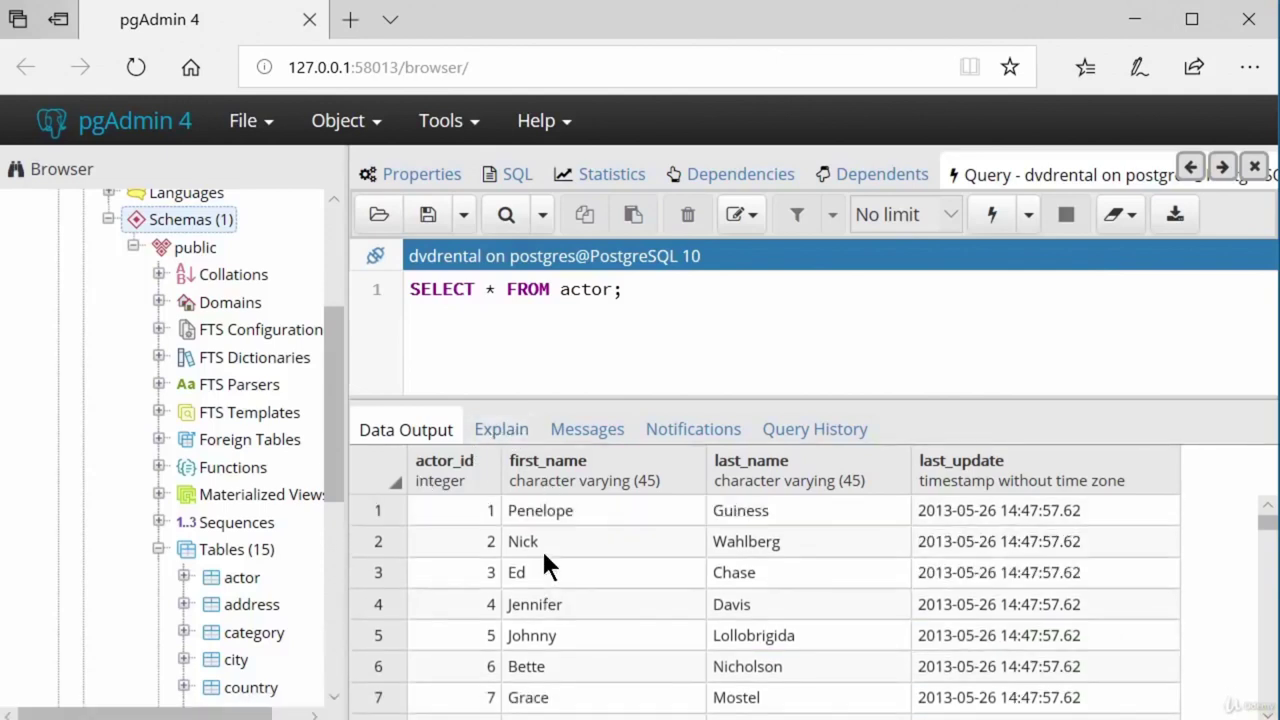
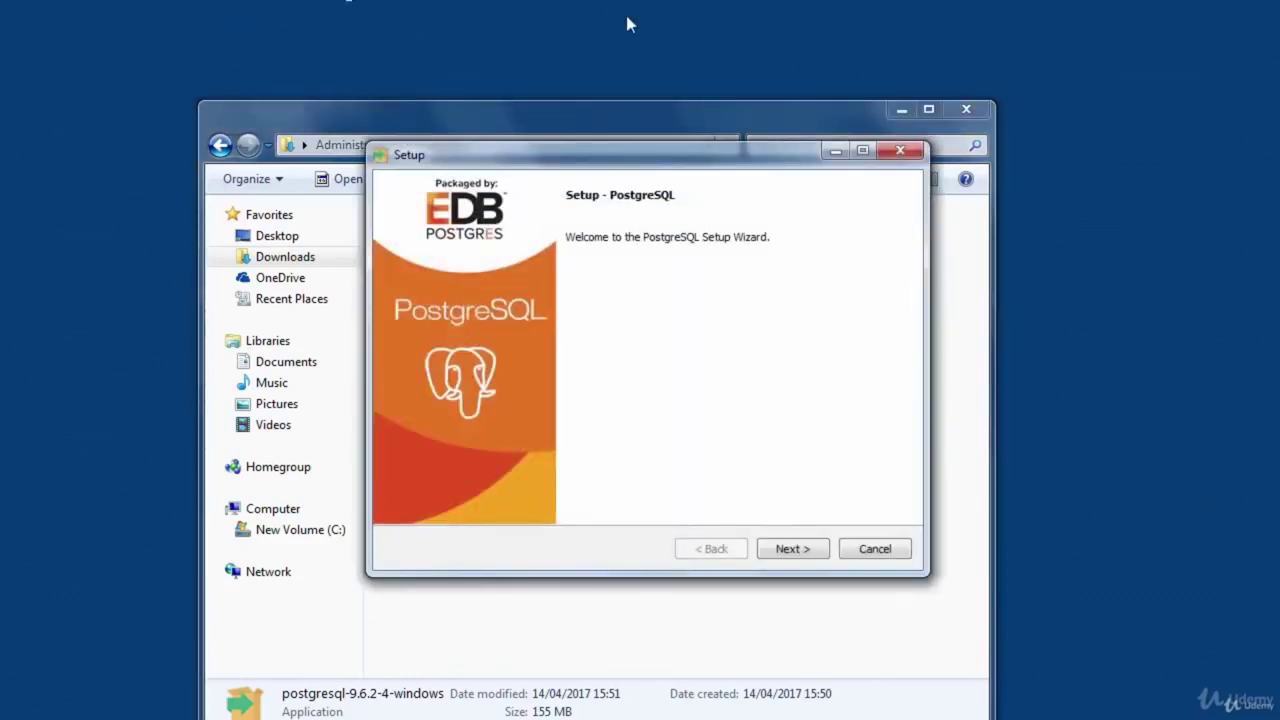
Minimize the file browser, reposition the setup window and move past the Welcome page.
left_click(903, 110)
left_click_drag(757, 160, 694, 109)
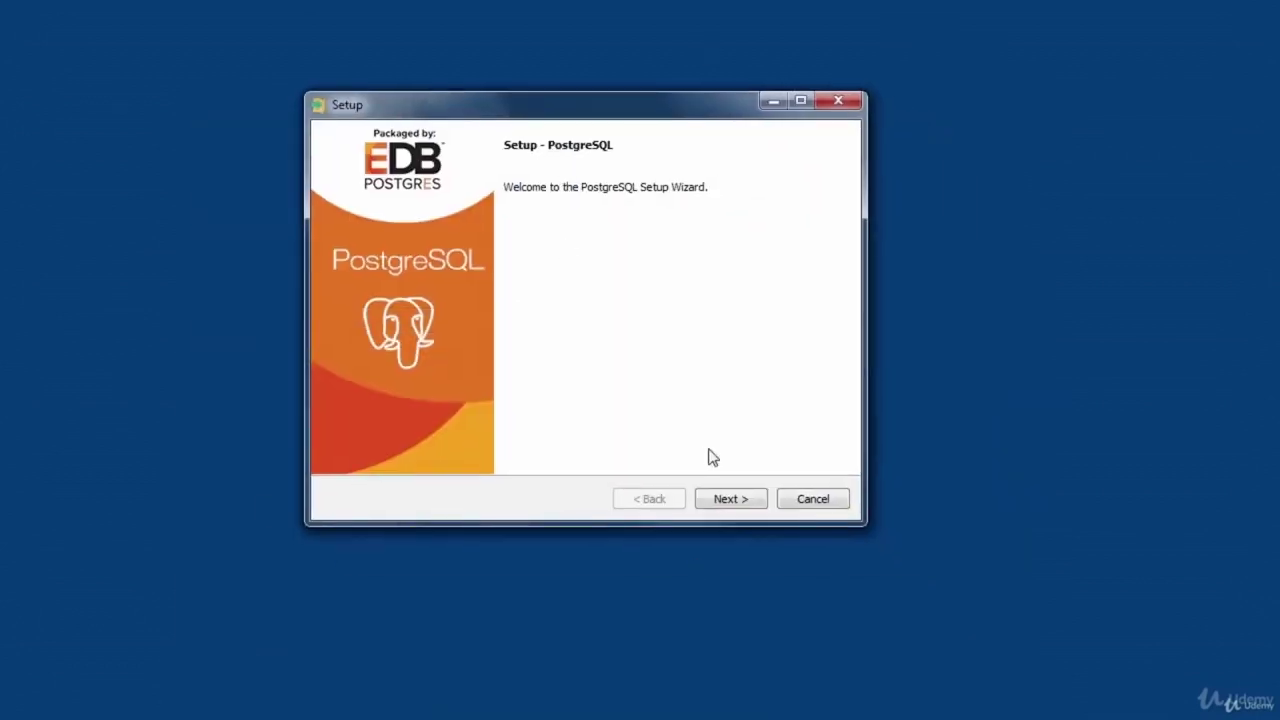
left_click(741, 496)
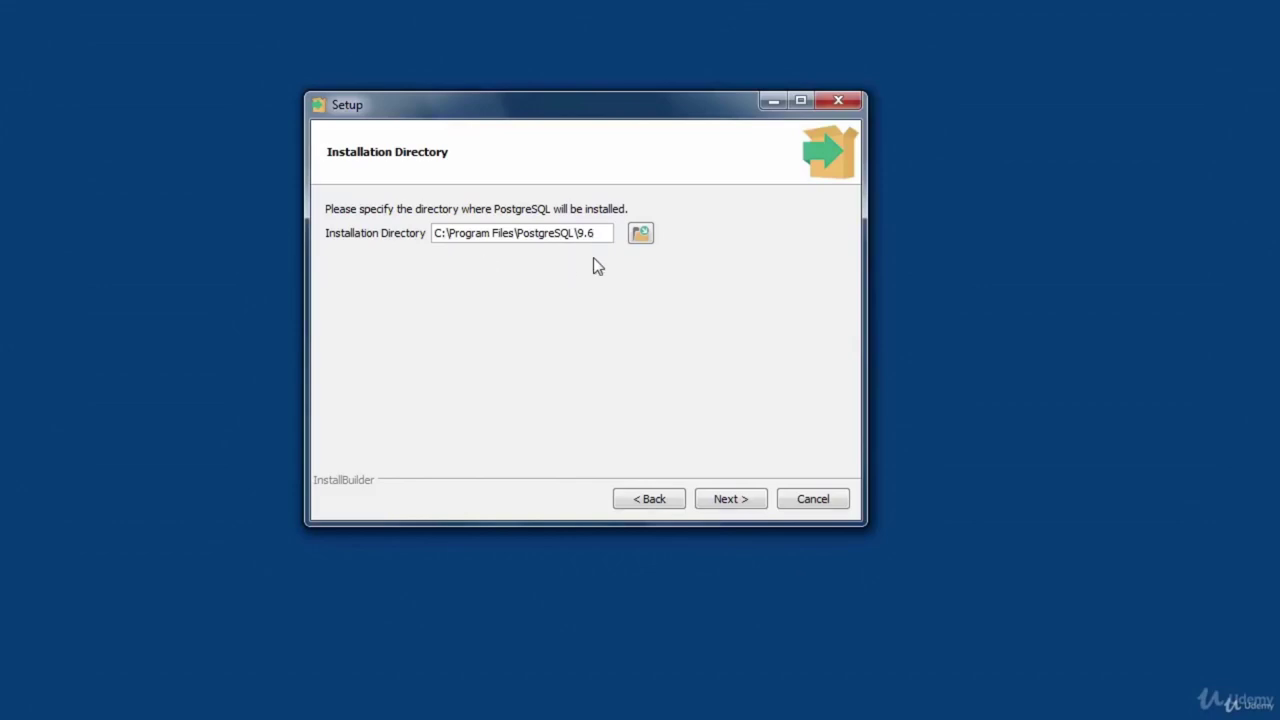
Keep the default installation directory C:\Program Files\PostgreSQL\9.6 after cancelling the folder chooser.
left_click(645, 234)
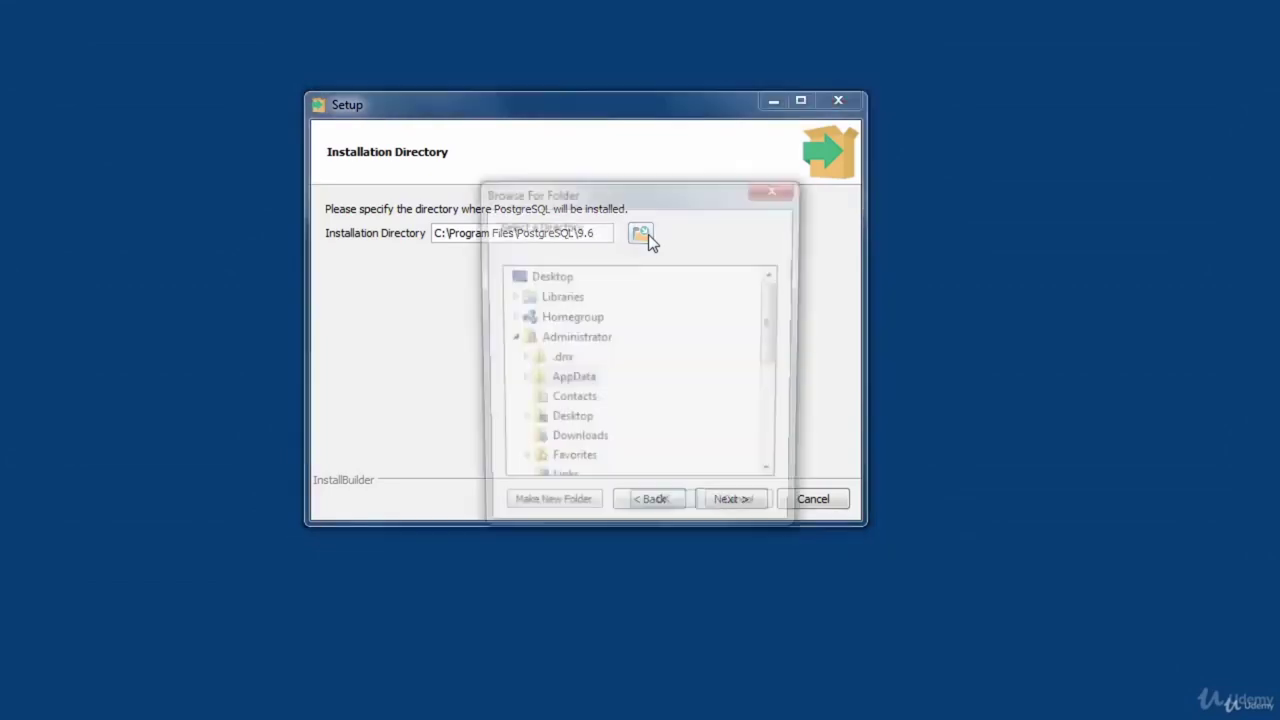
left_click(749, 517)
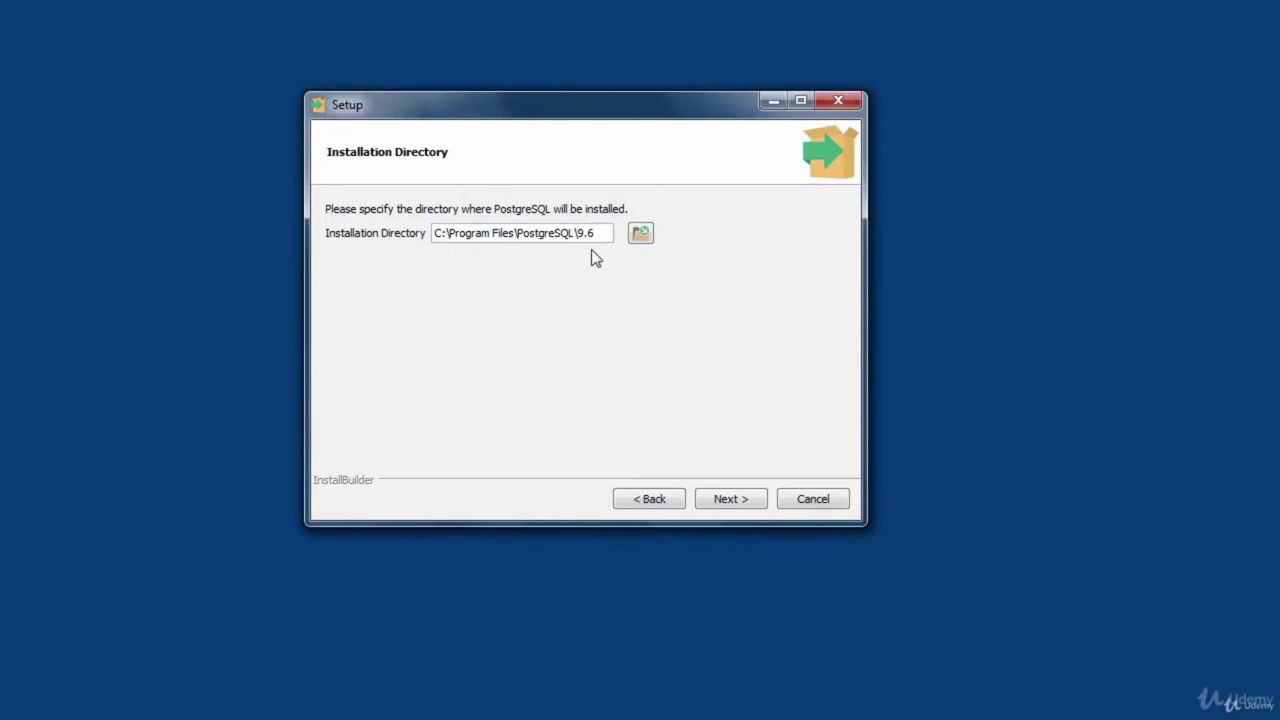
left_click(720, 500)
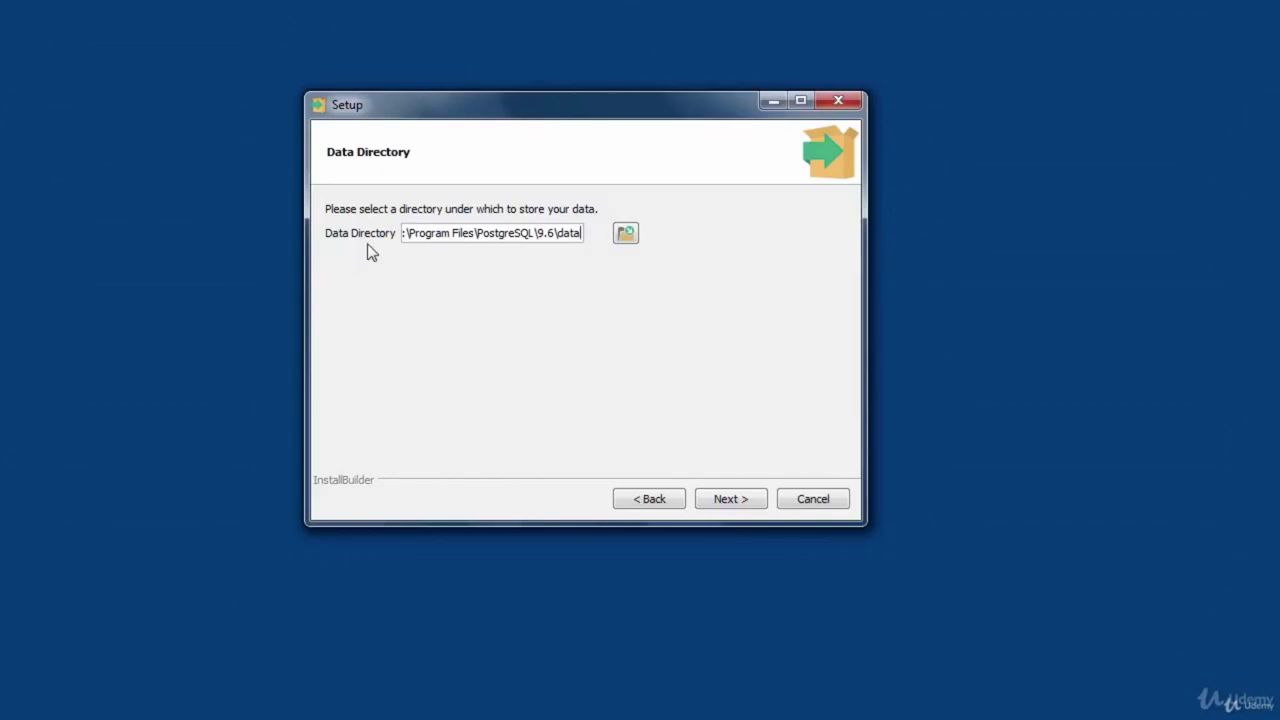
Leave the default data directory and confirm the postgres superuser password to reach the Port page.
left_click_drag(424, 232, 366, 231)
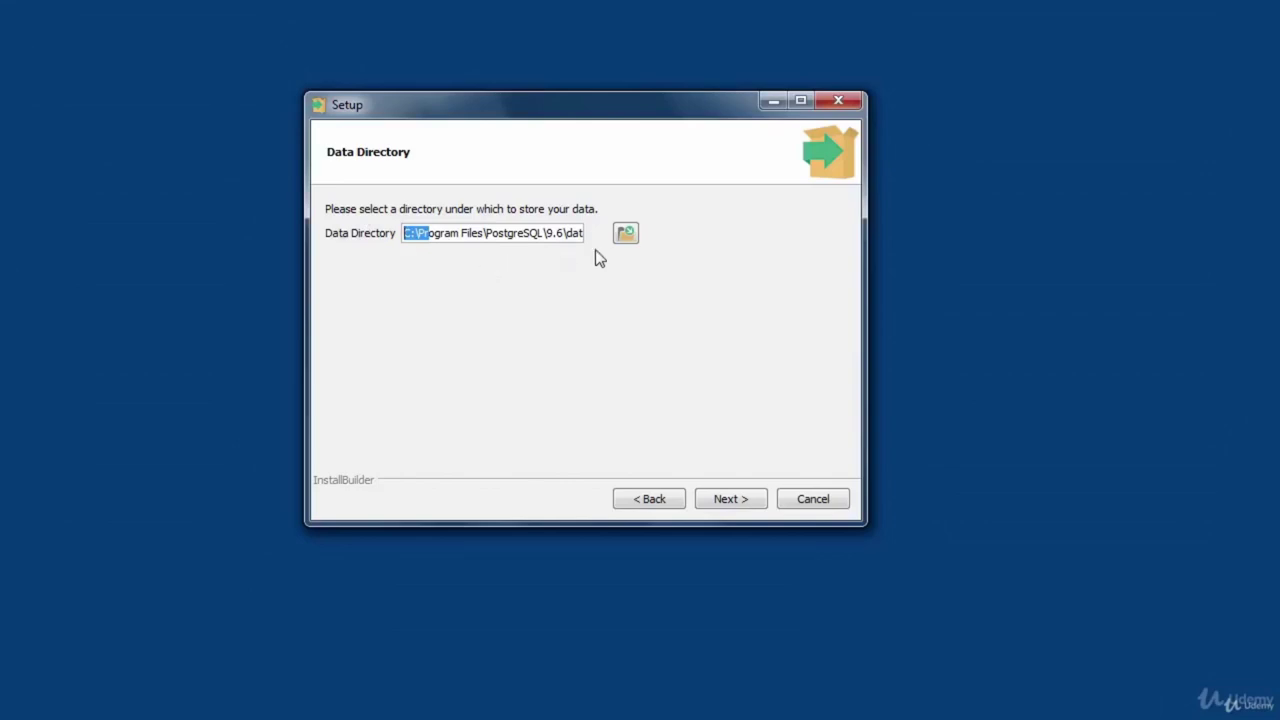
left_click(462, 234)
left_click(731, 500)
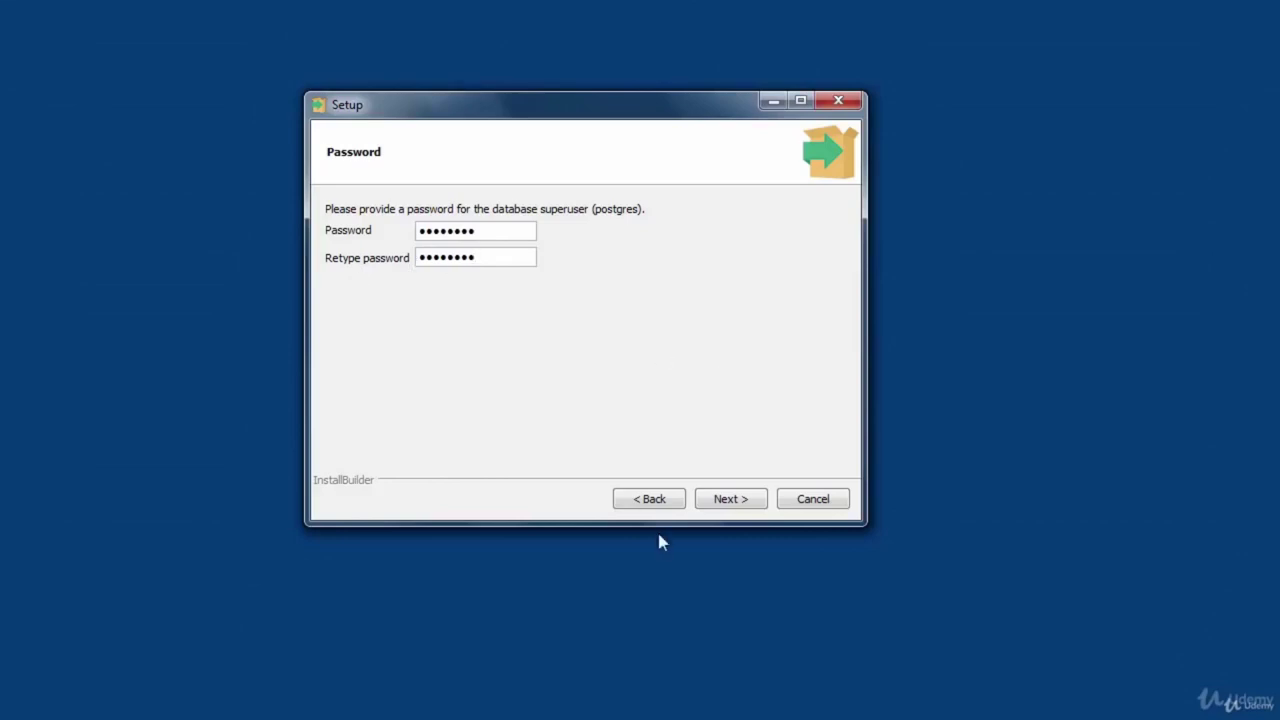
left_click(720, 505)
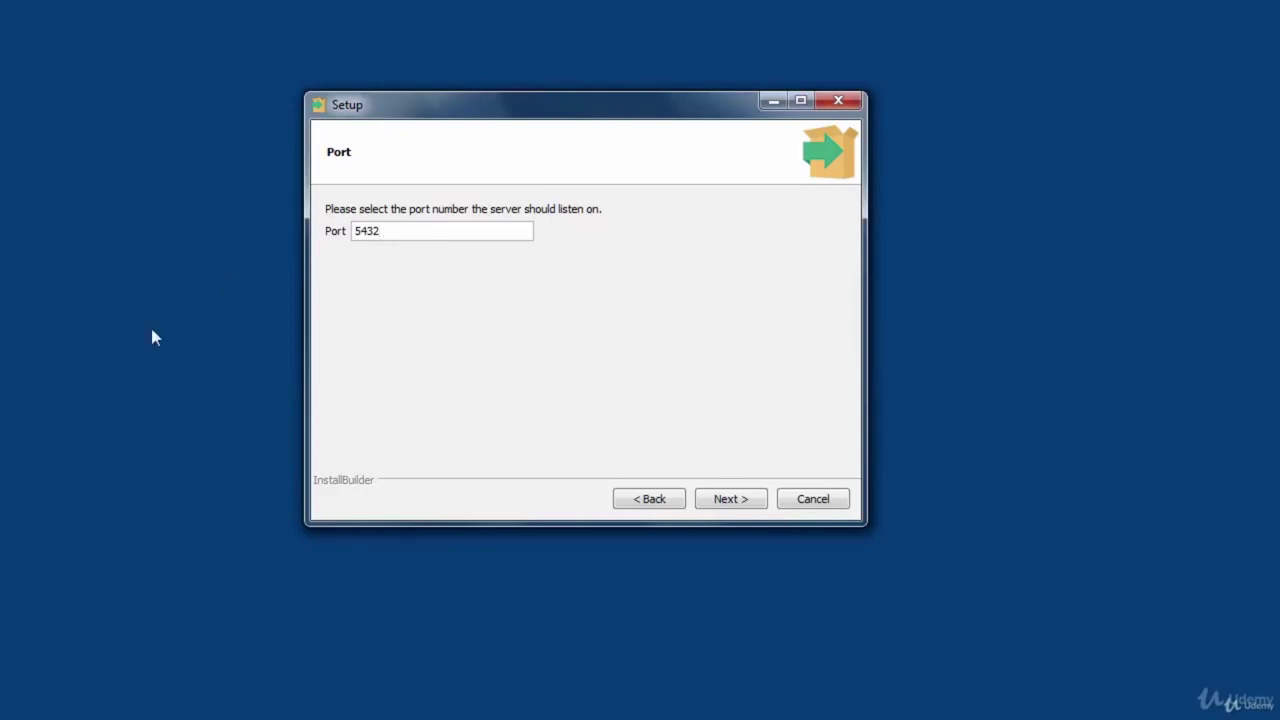
Accept port 5432 and [Default locale] to reach the Ready to Install page.
left_click(724, 503)
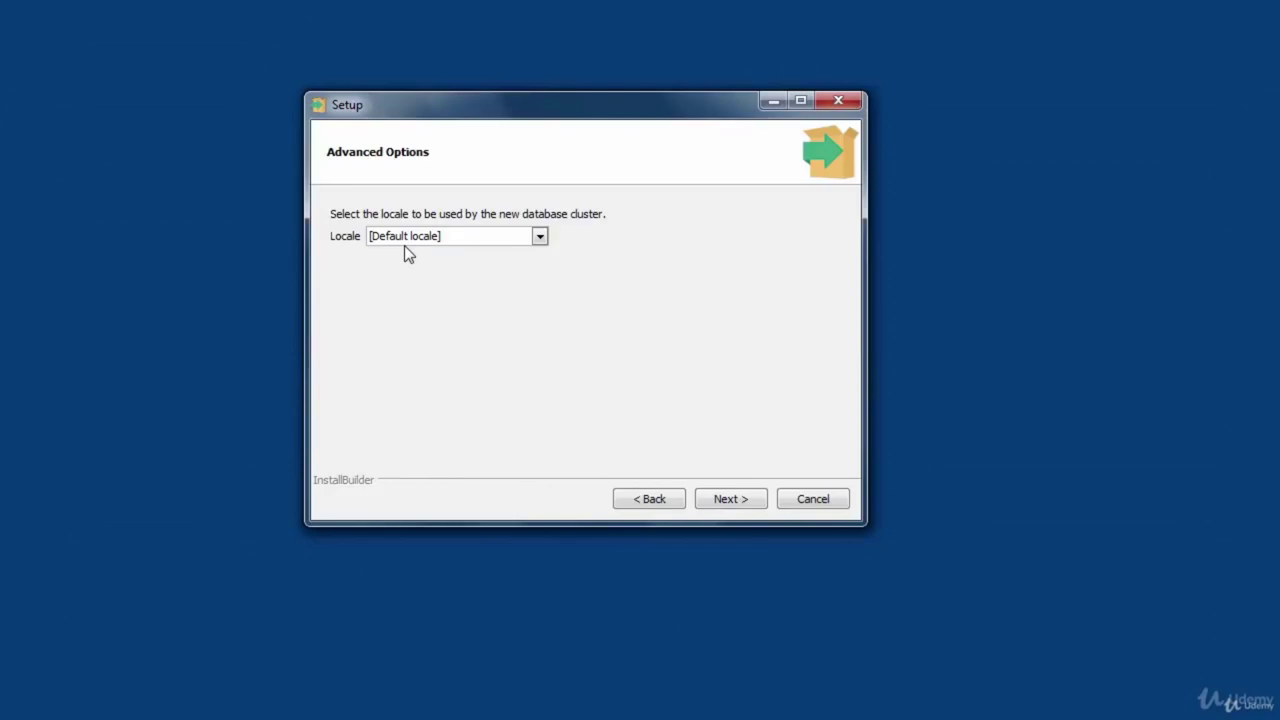
left_click(729, 505)
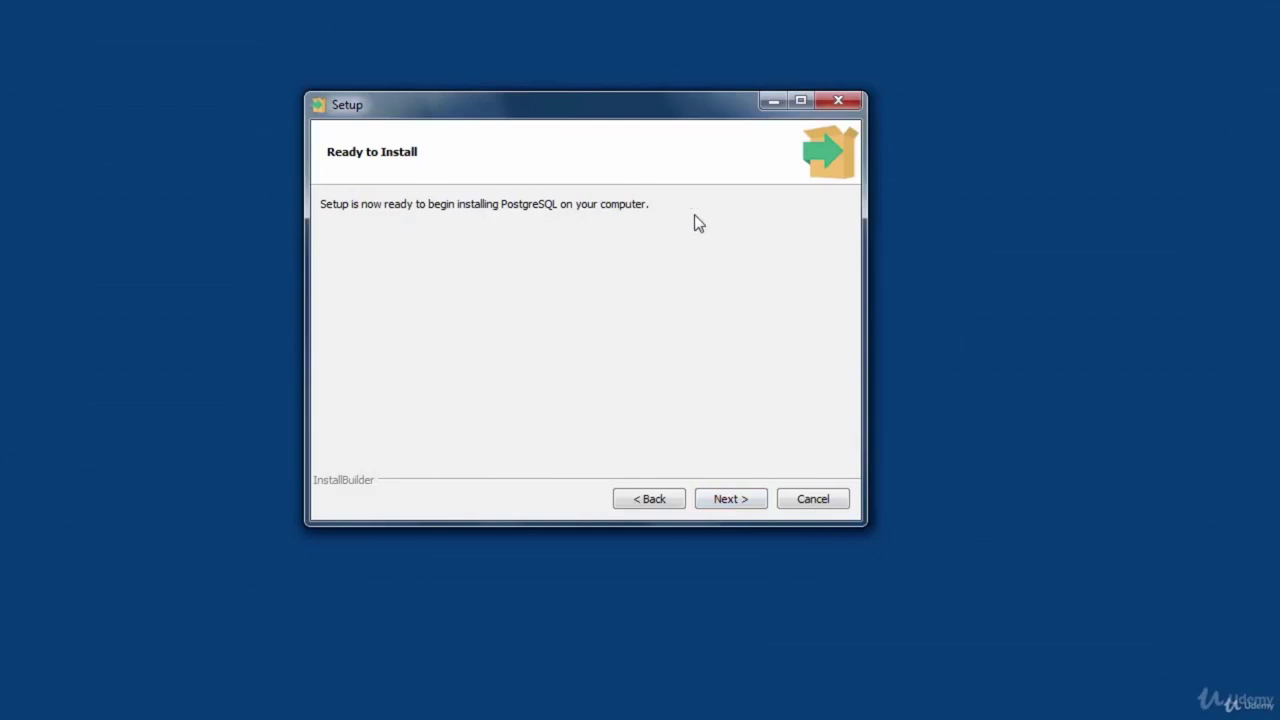
Install PostgreSQL 9.6, untick Stack Builder at exit, and finish the wizard.
left_click(731, 499)
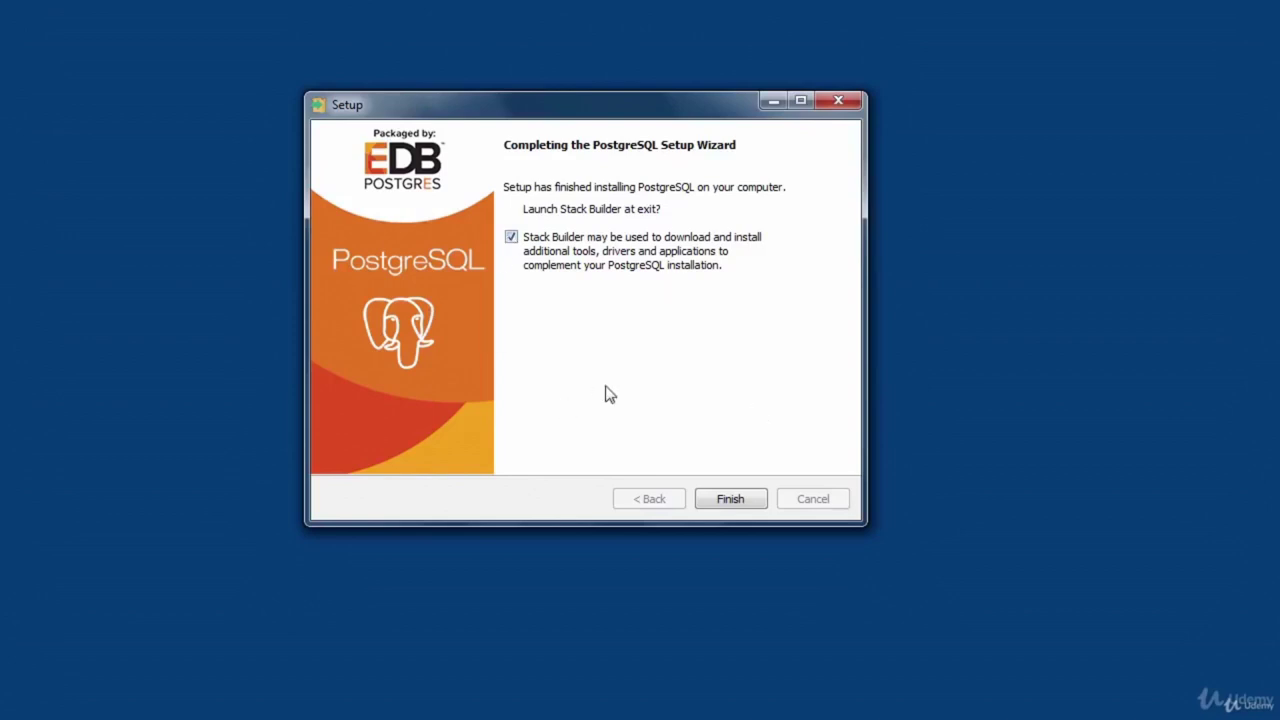
left_click(511, 238)
left_click(732, 495)
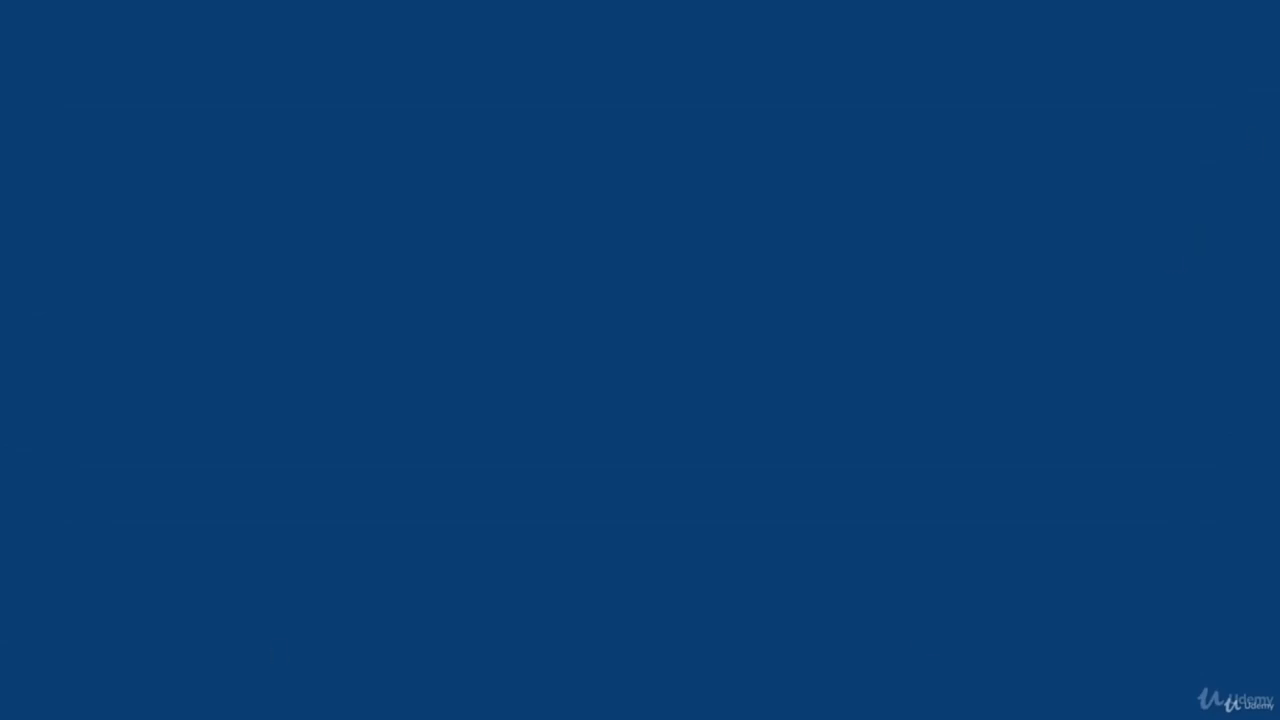
Launch pgAdmin 4 from the Start menu's PostgreSQL 9.6 program group.
key("super")
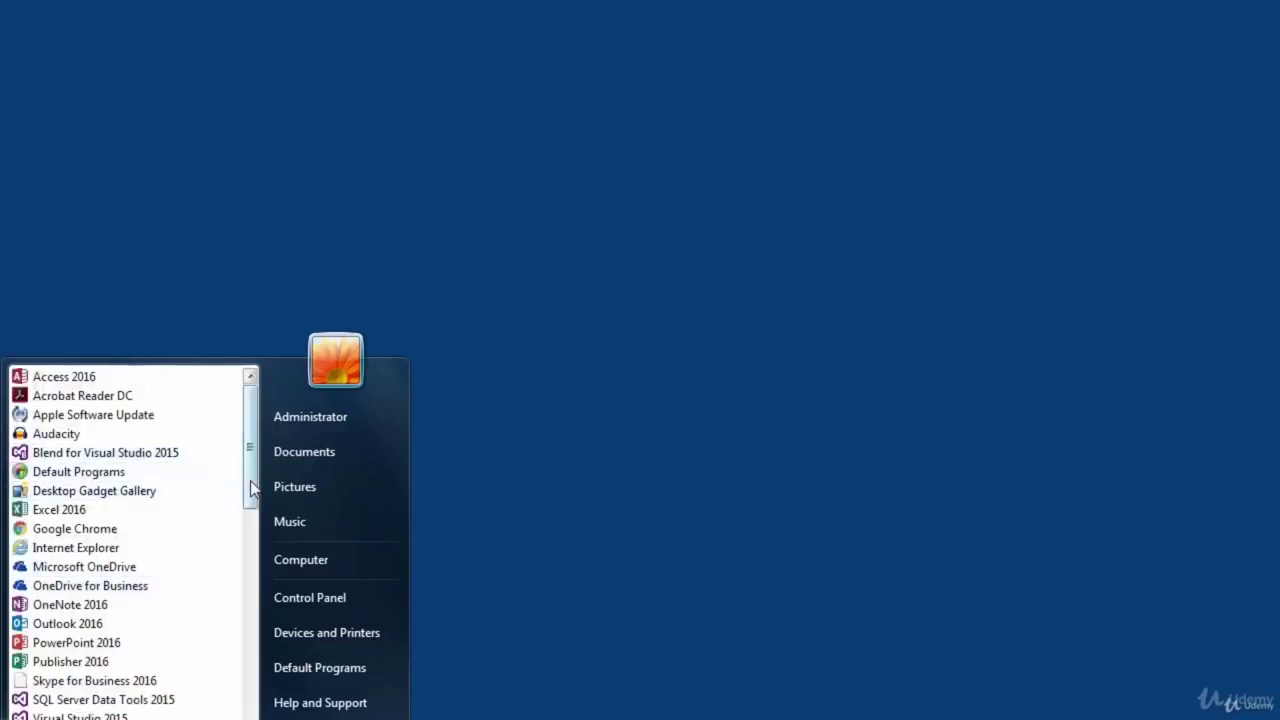
left_click_drag(249, 486, 233, 684)
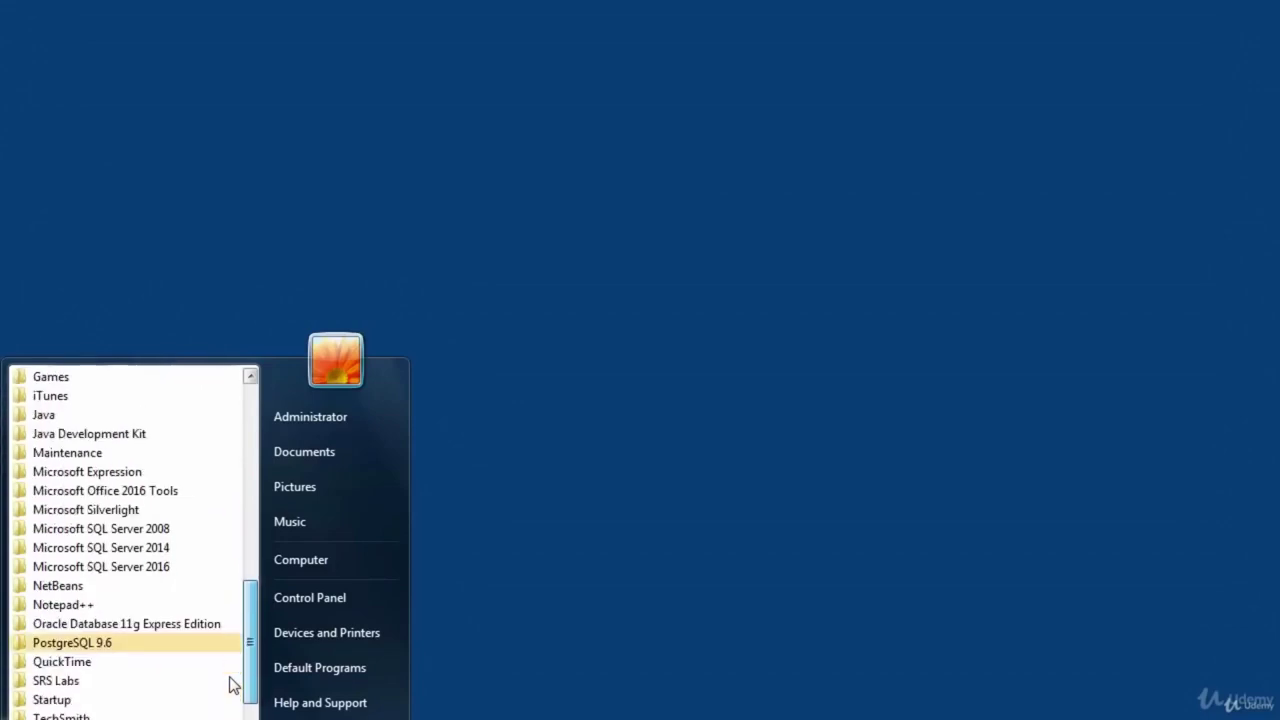
left_click(84, 645)
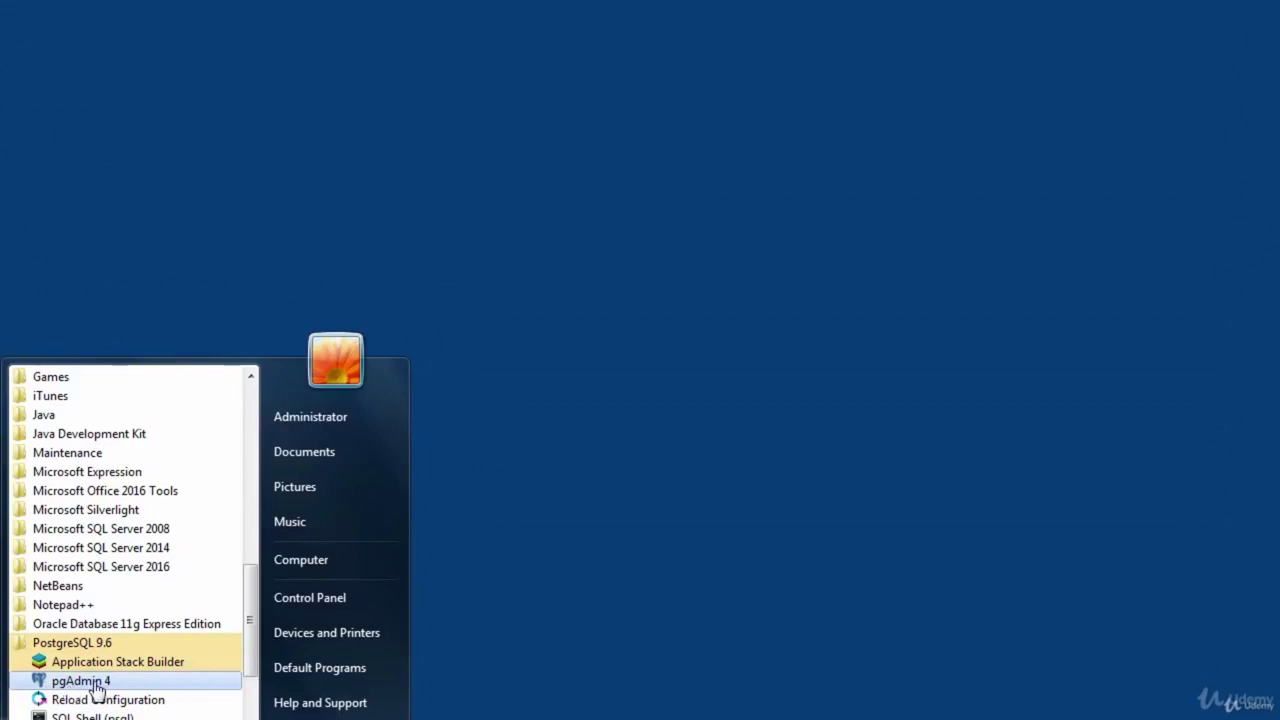
left_click(95, 685)
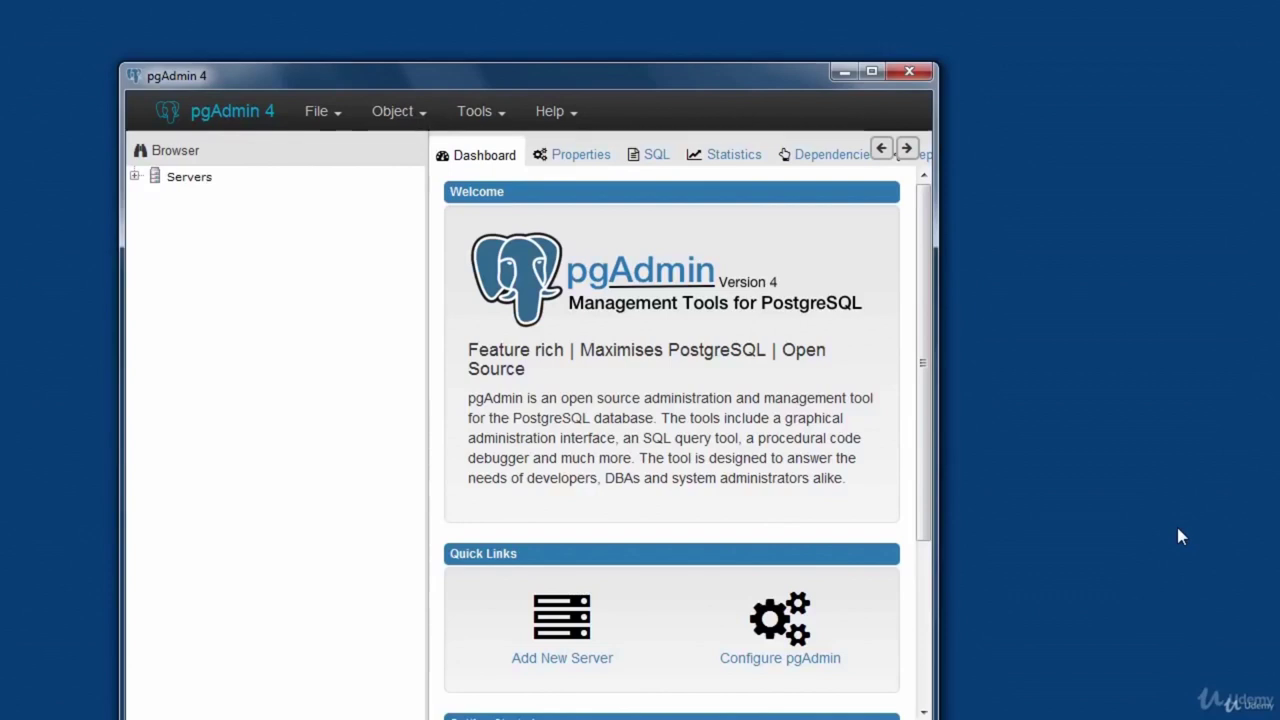
Expand Servers and connect to PostgreSQL 9.6 using the postgres user's password.
left_click(137, 179)
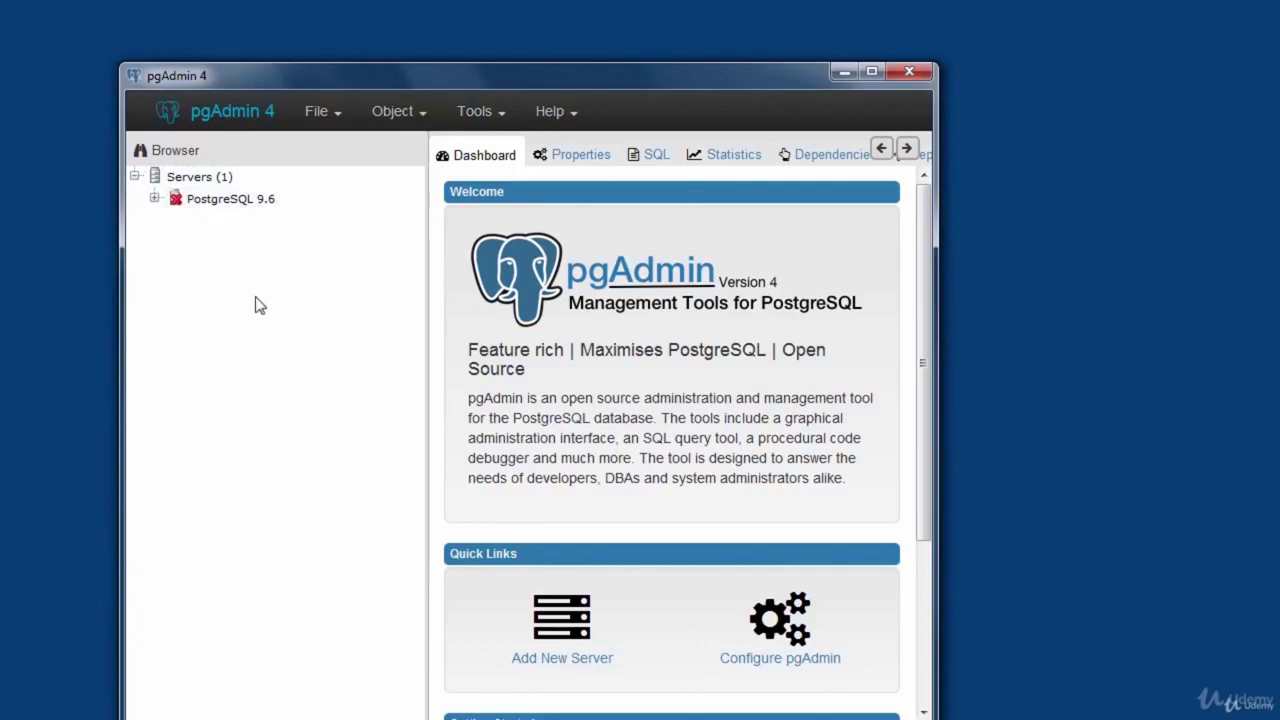
left_click(156, 200)
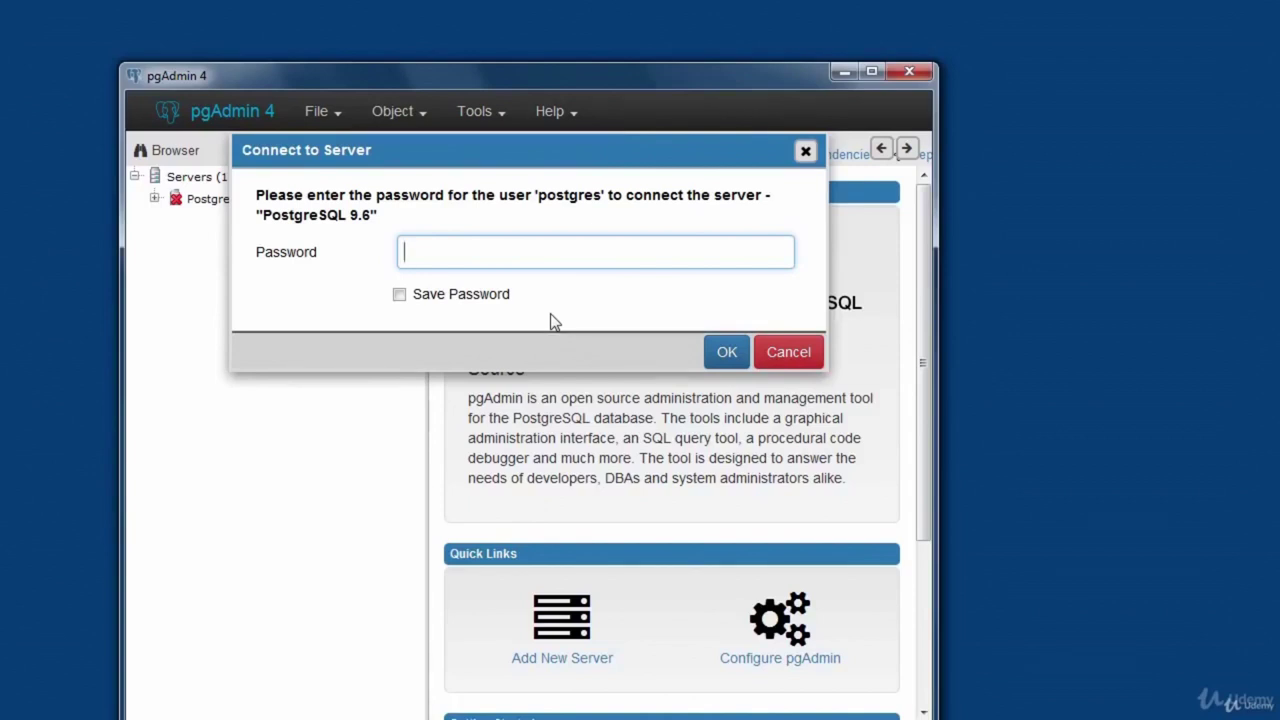
type("********")
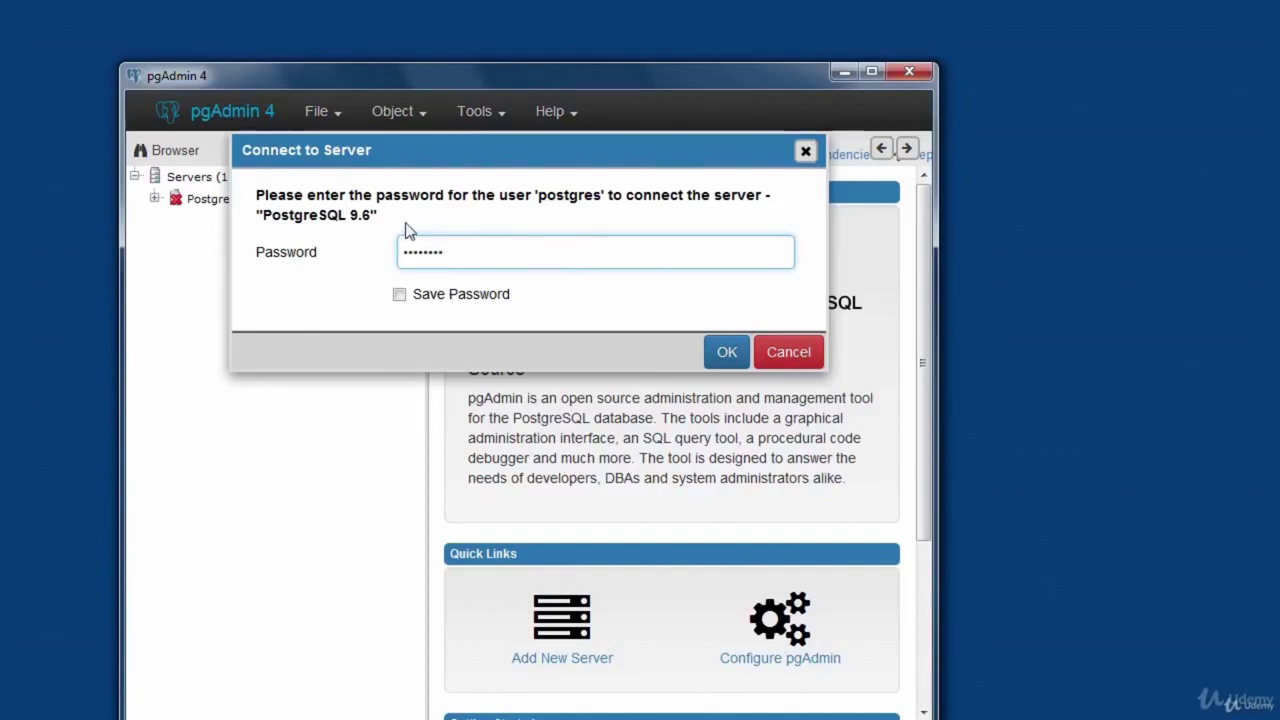
left_click(724, 351)
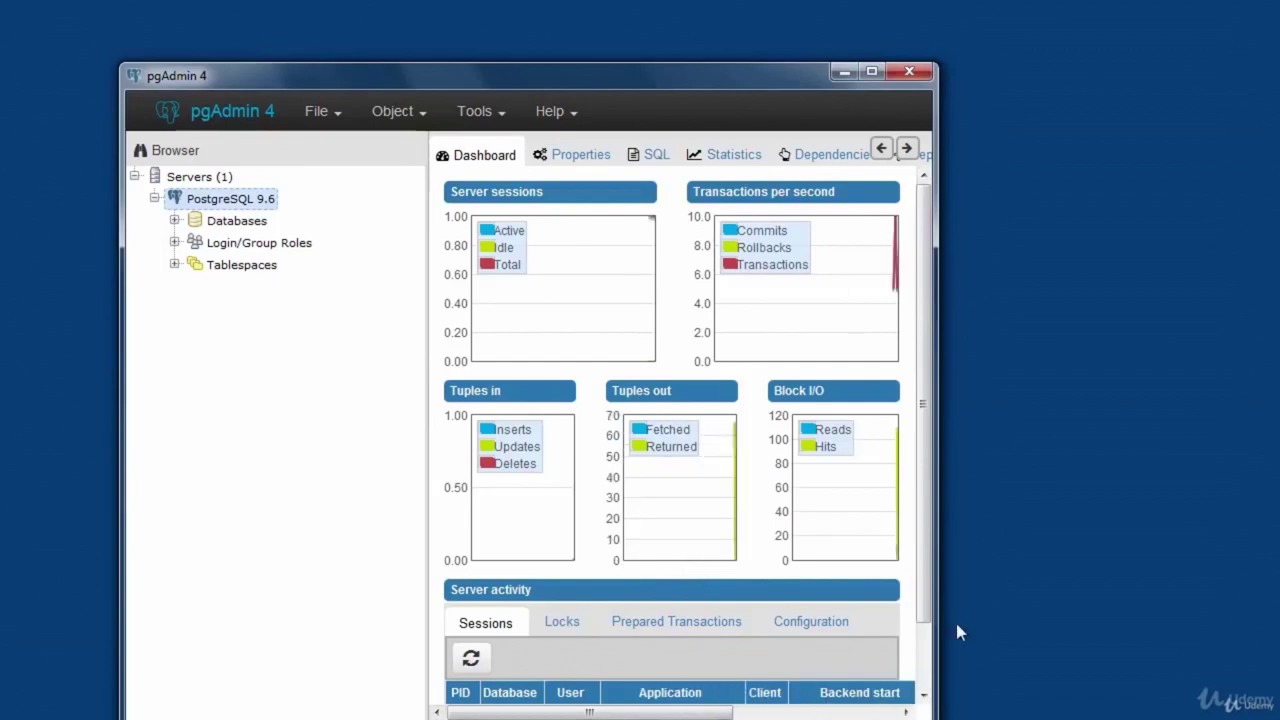
Widen pgAdmin, expand Databases > postgres, and select postgres to show its dashboard.
left_click_drag(940, 616, 1160, 616)
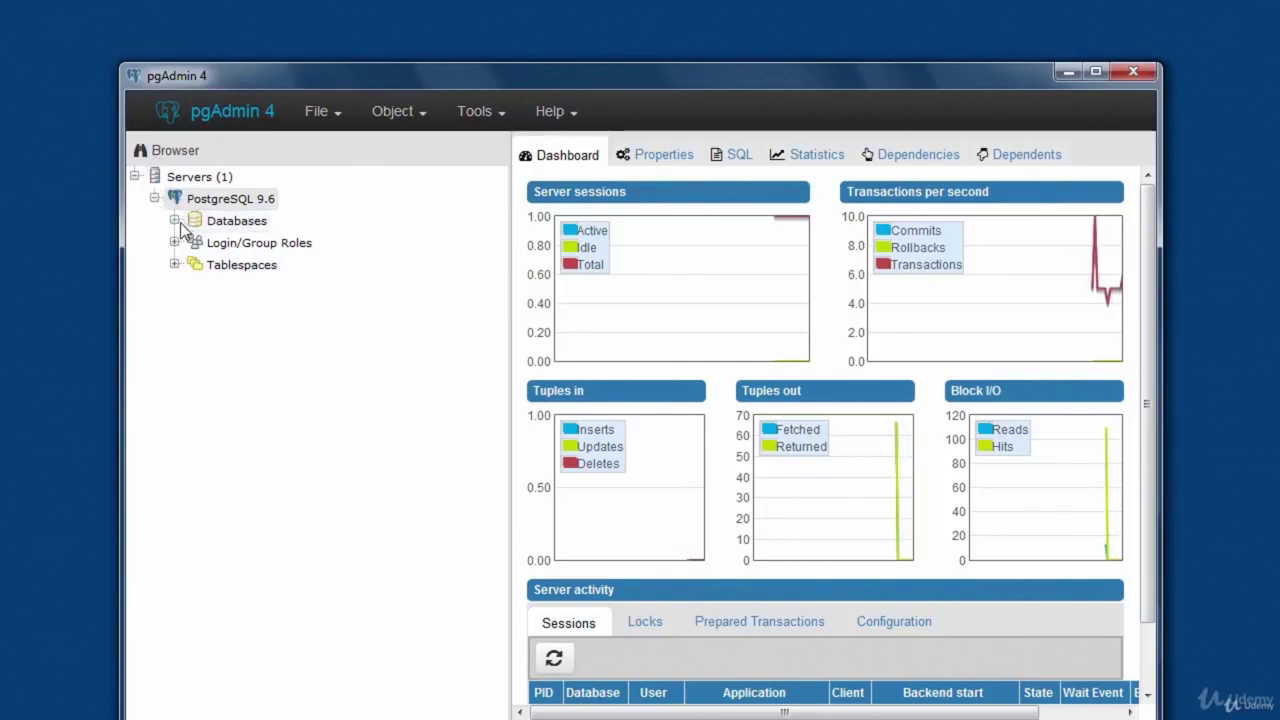
left_click(175, 221)
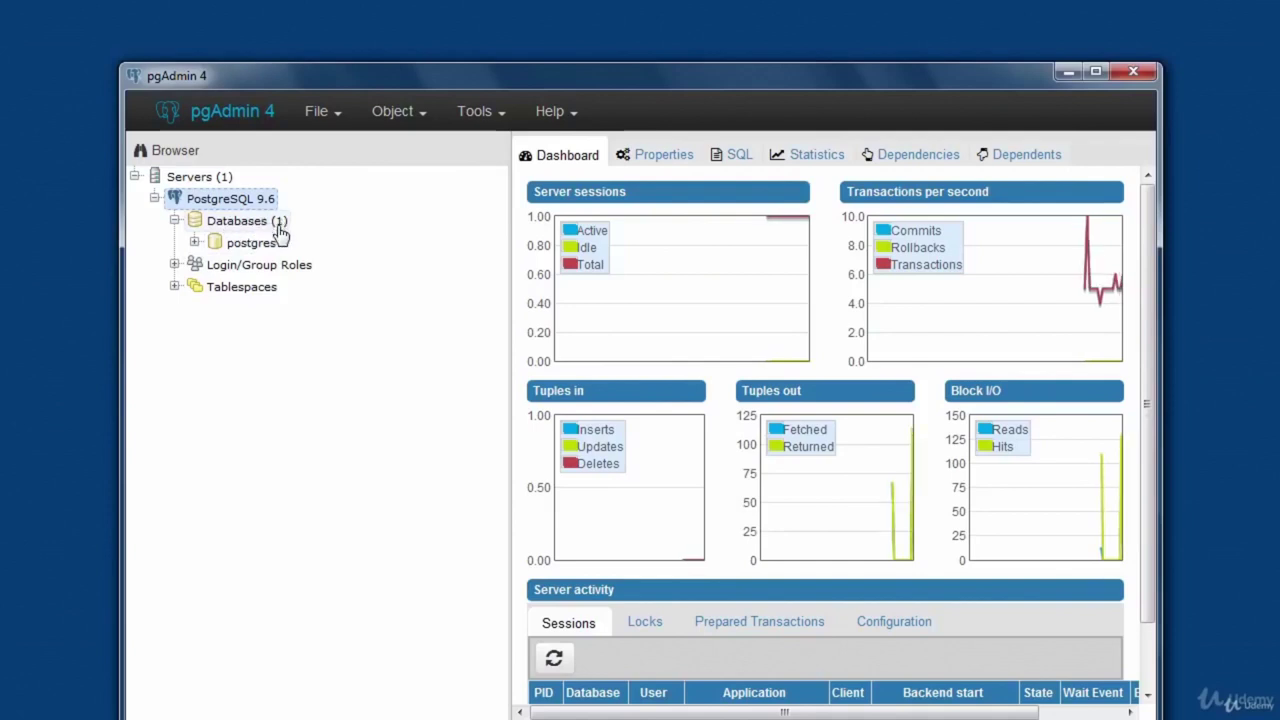
left_click(196, 243)
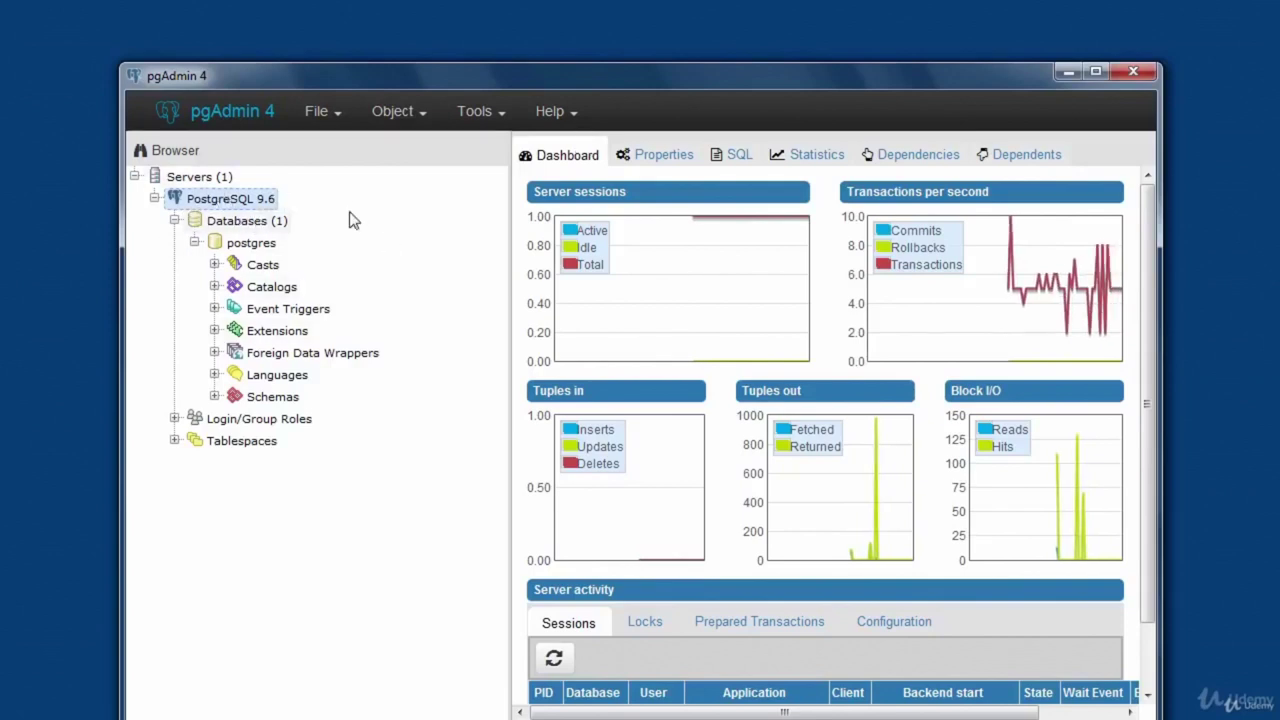
left_click(262, 245)
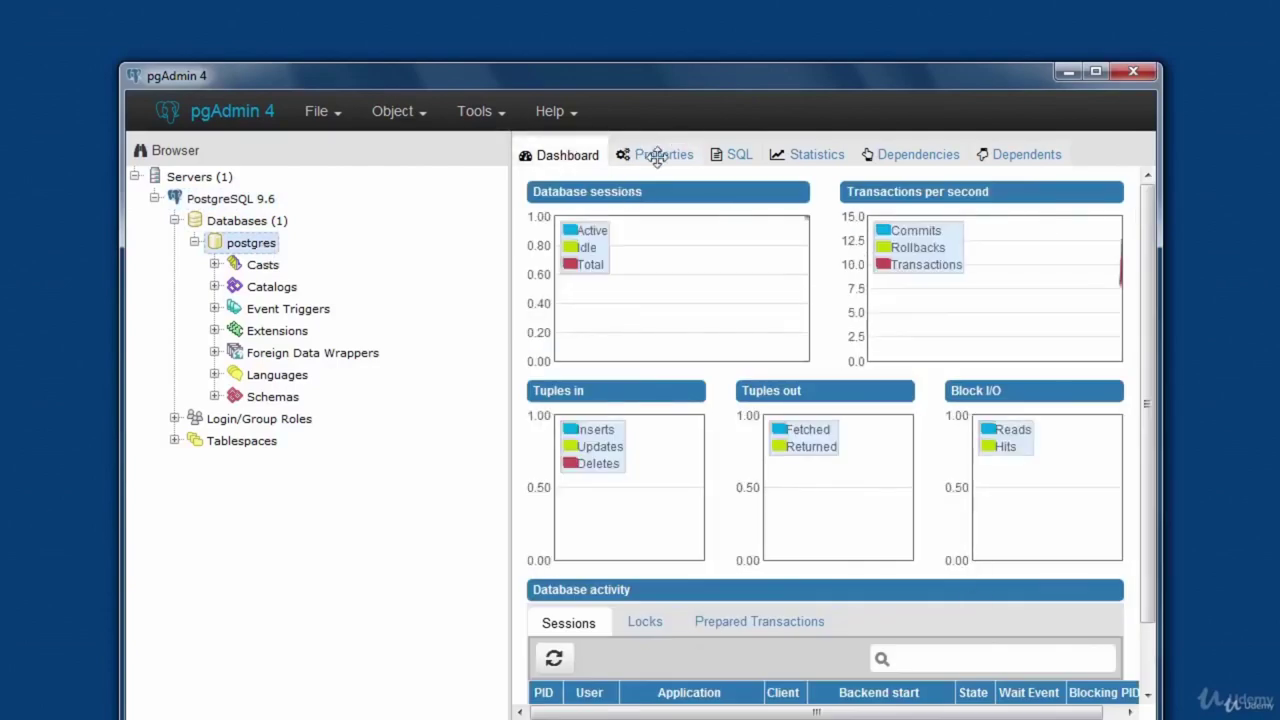
left_click(657, 157)
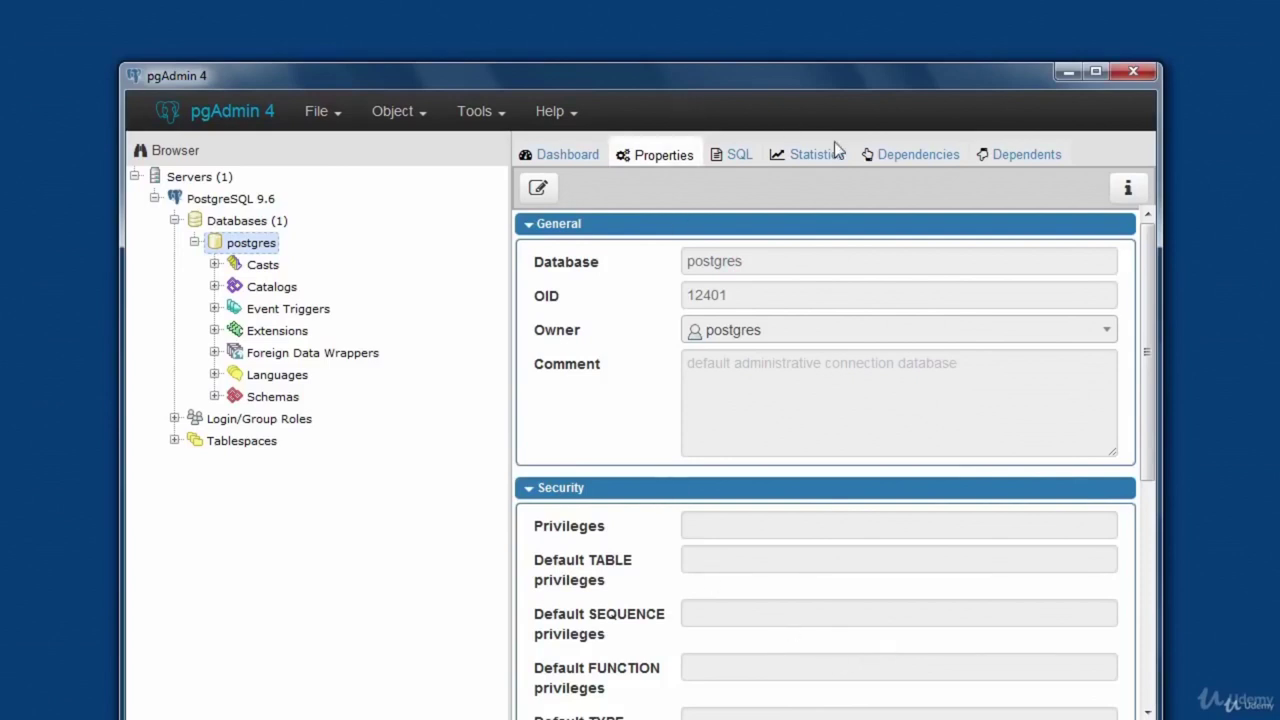
left_click(730, 153)
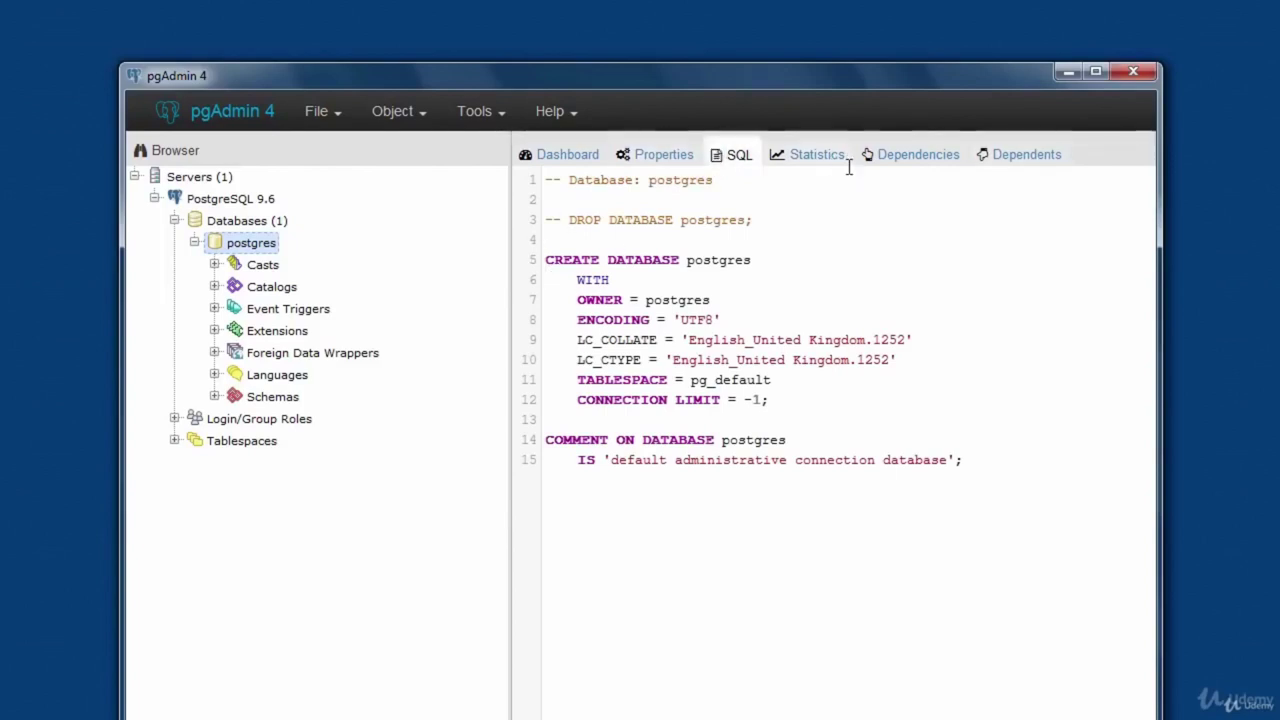
left_click(820, 150)
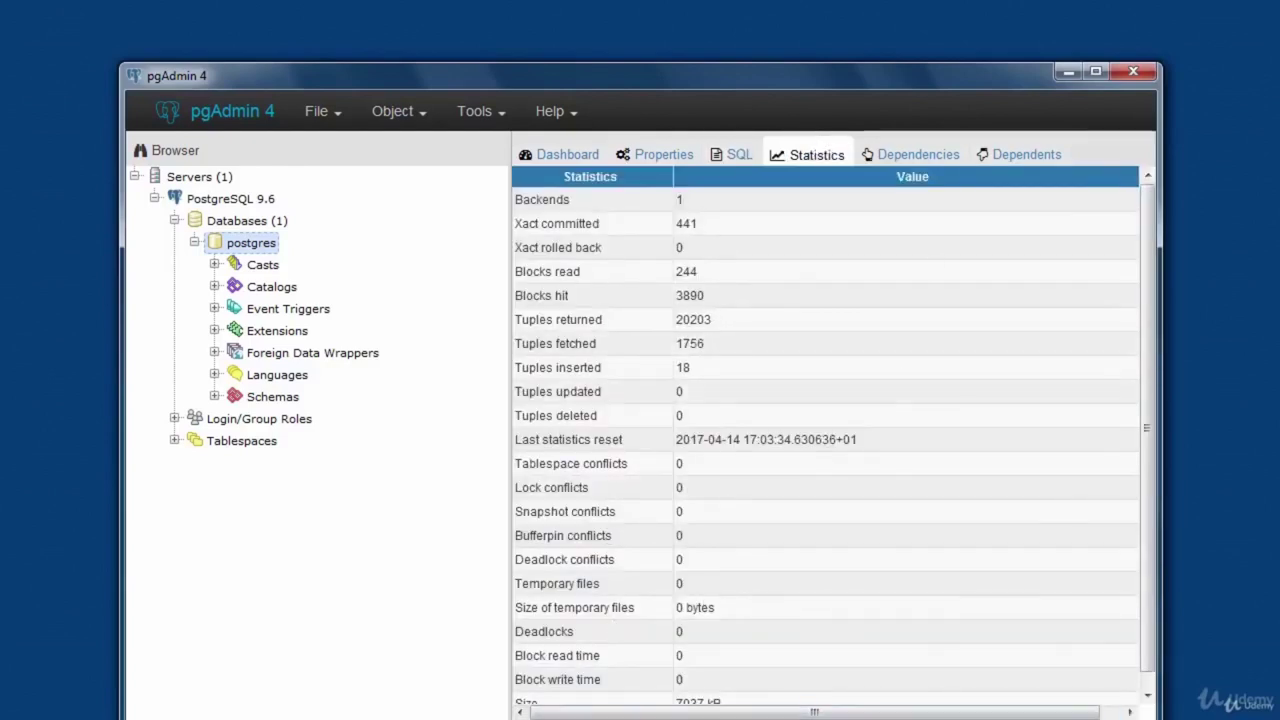
left_click(917, 153)
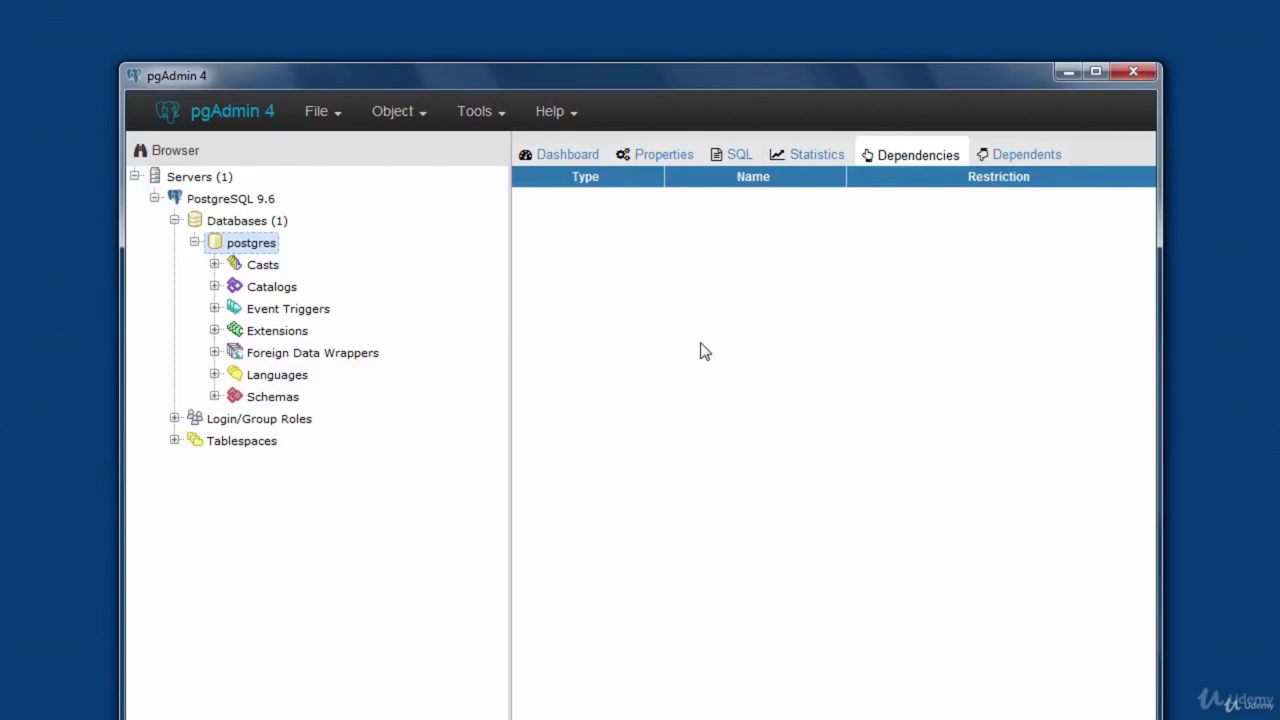
left_click(555, 156)
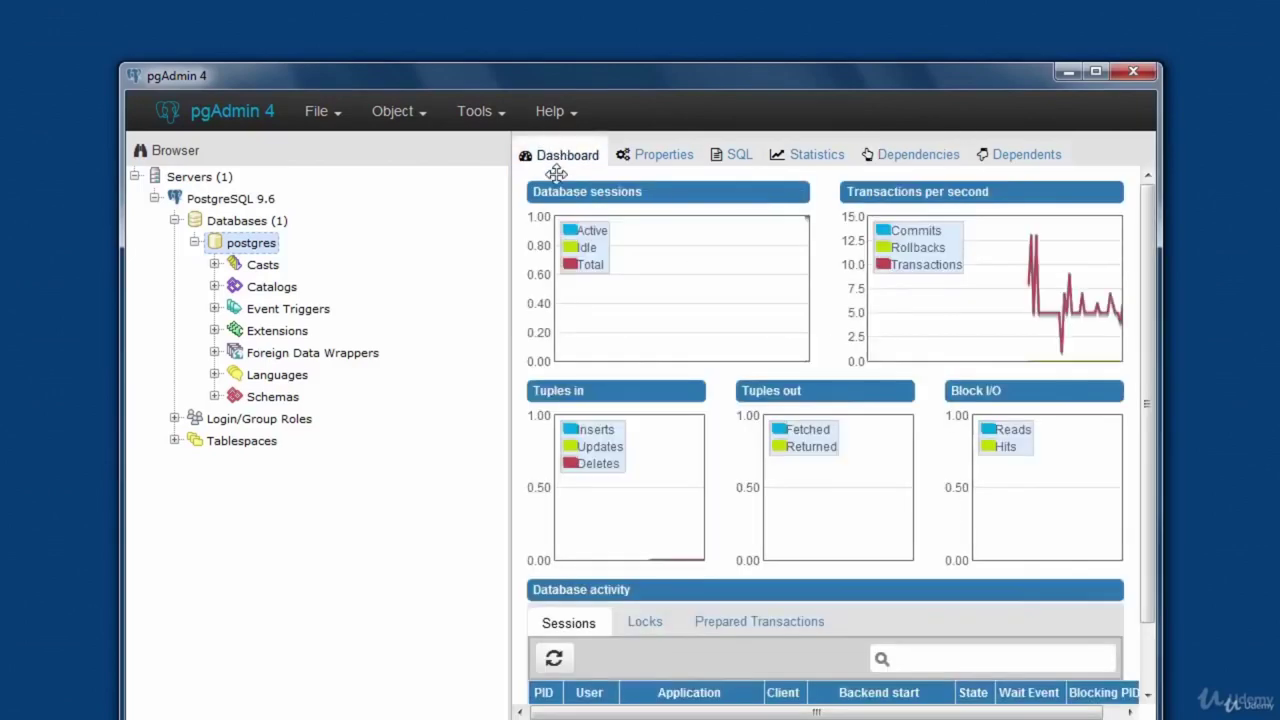
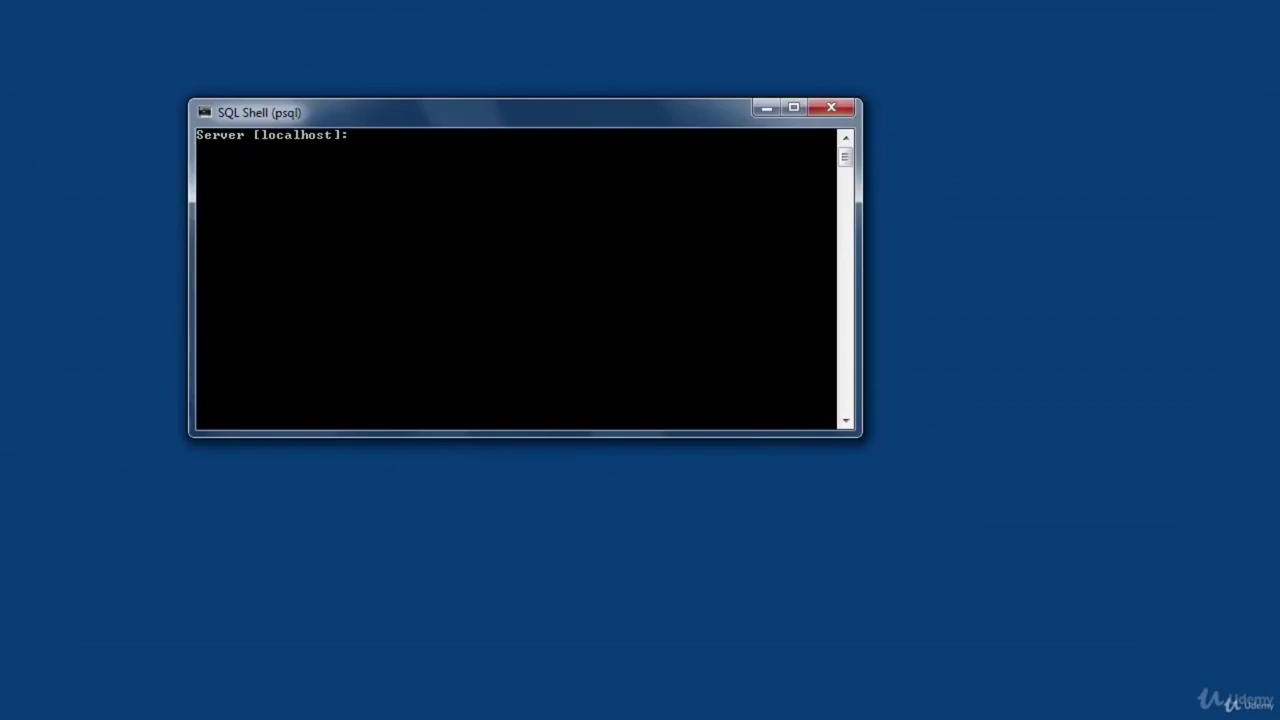
Accept the localhost server, postgres database and postgres user defaults, log in with the password, then close SQL Shell.
key("Return")
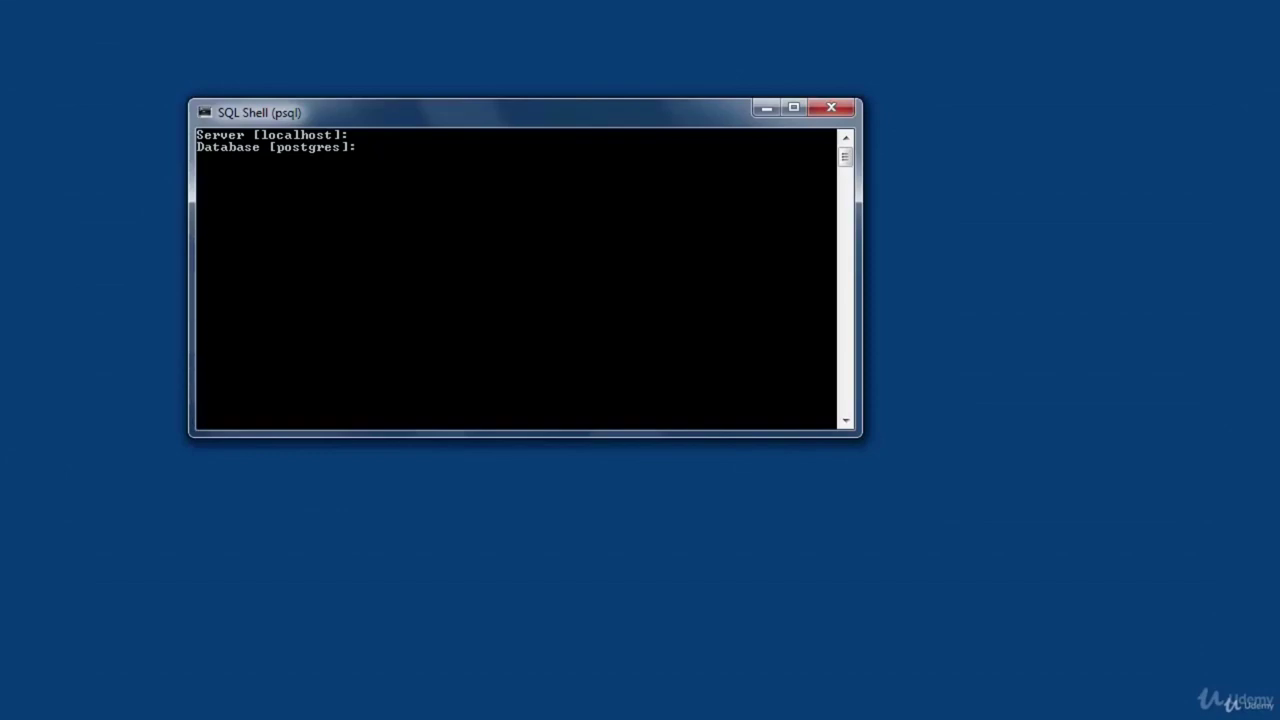
key("Return")
key("Return")
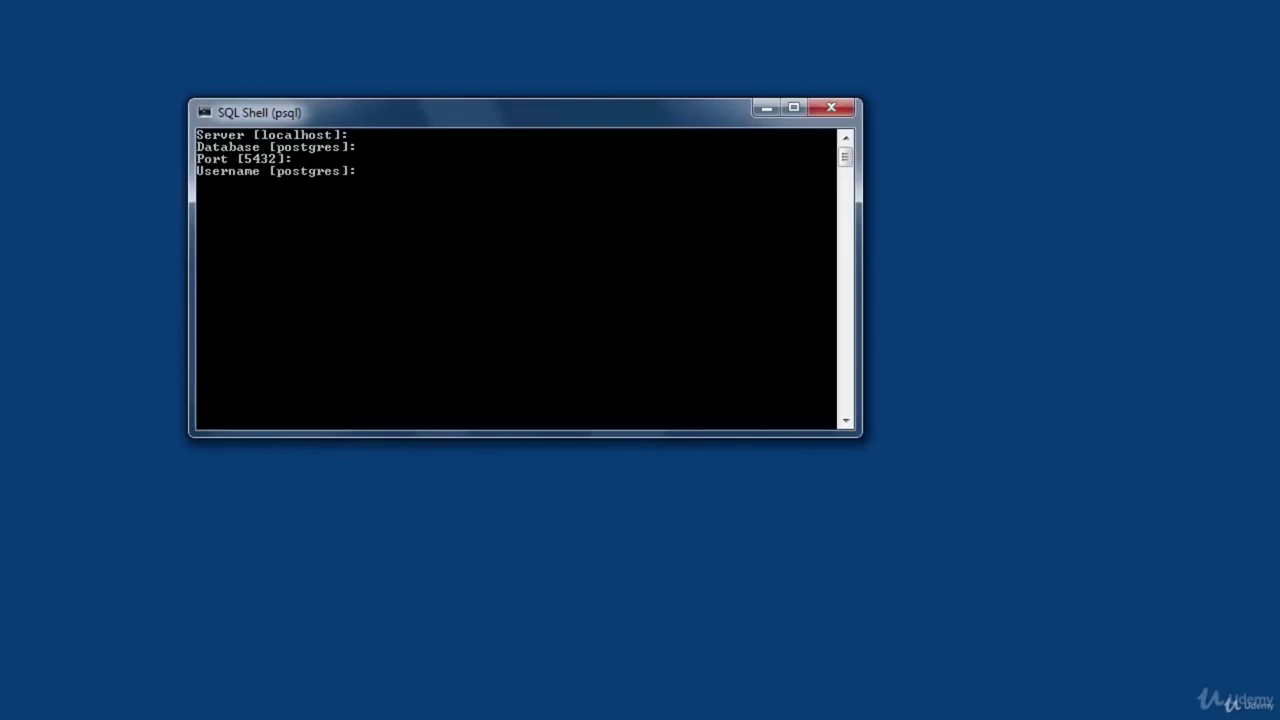
key("Return")
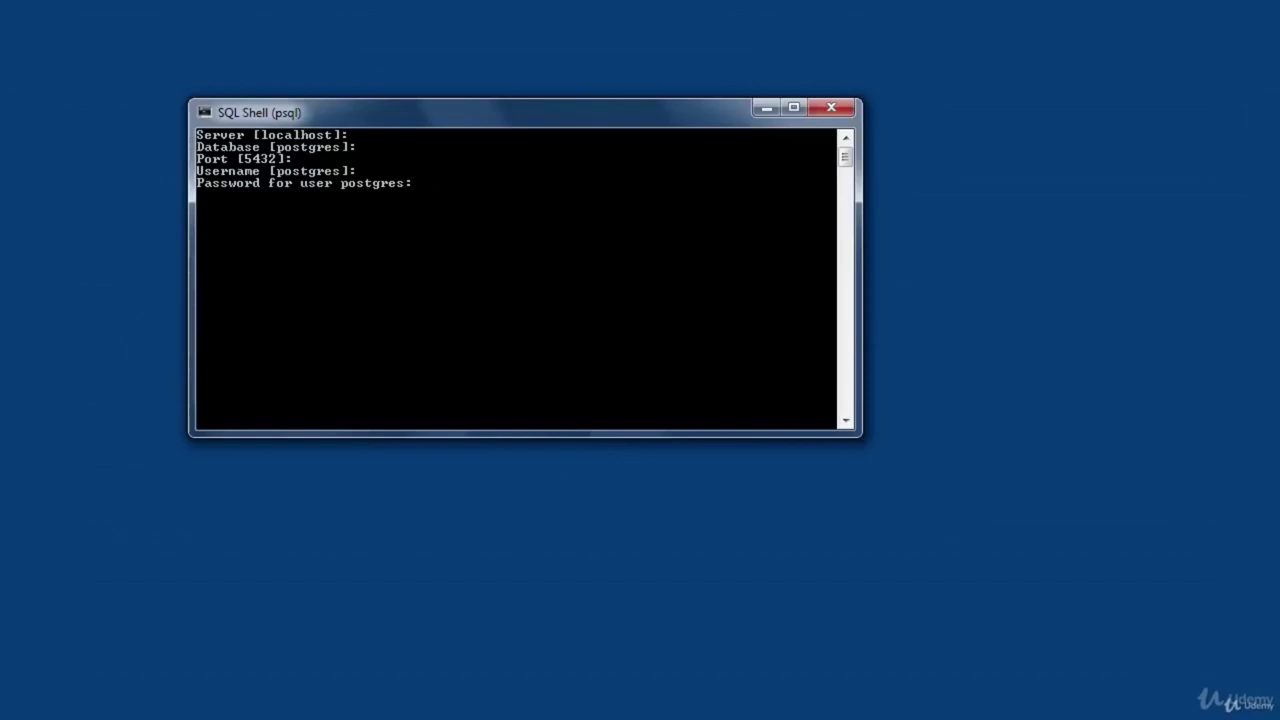
key("Return")
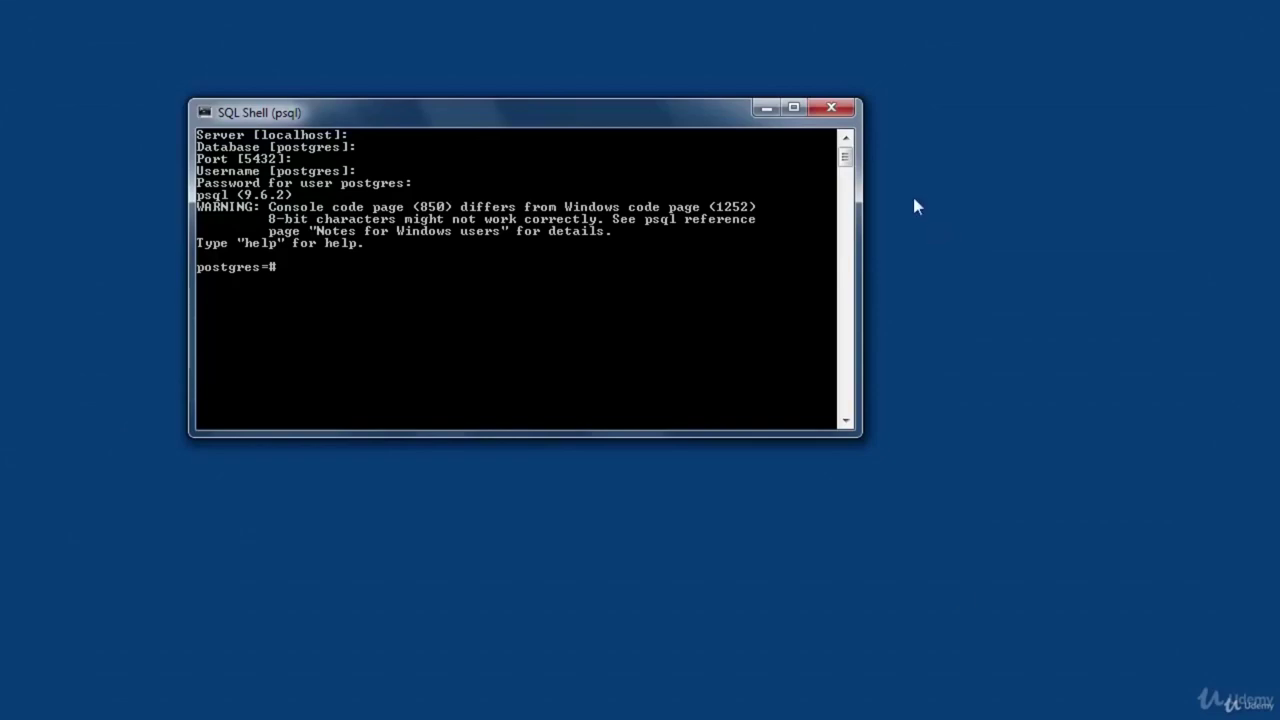
left_click(833, 106)
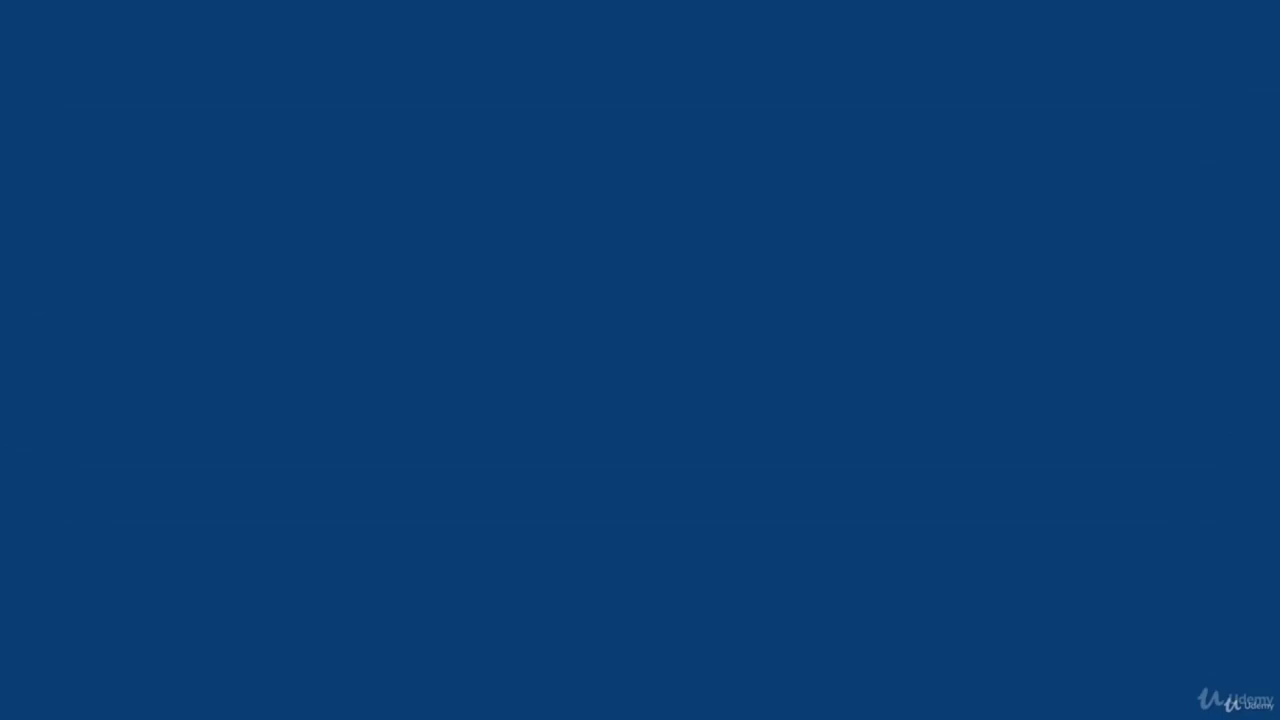
Start pgAdmin 4 from All Programs > PostgreSQL 9.6 in the Start menu.
key("super")
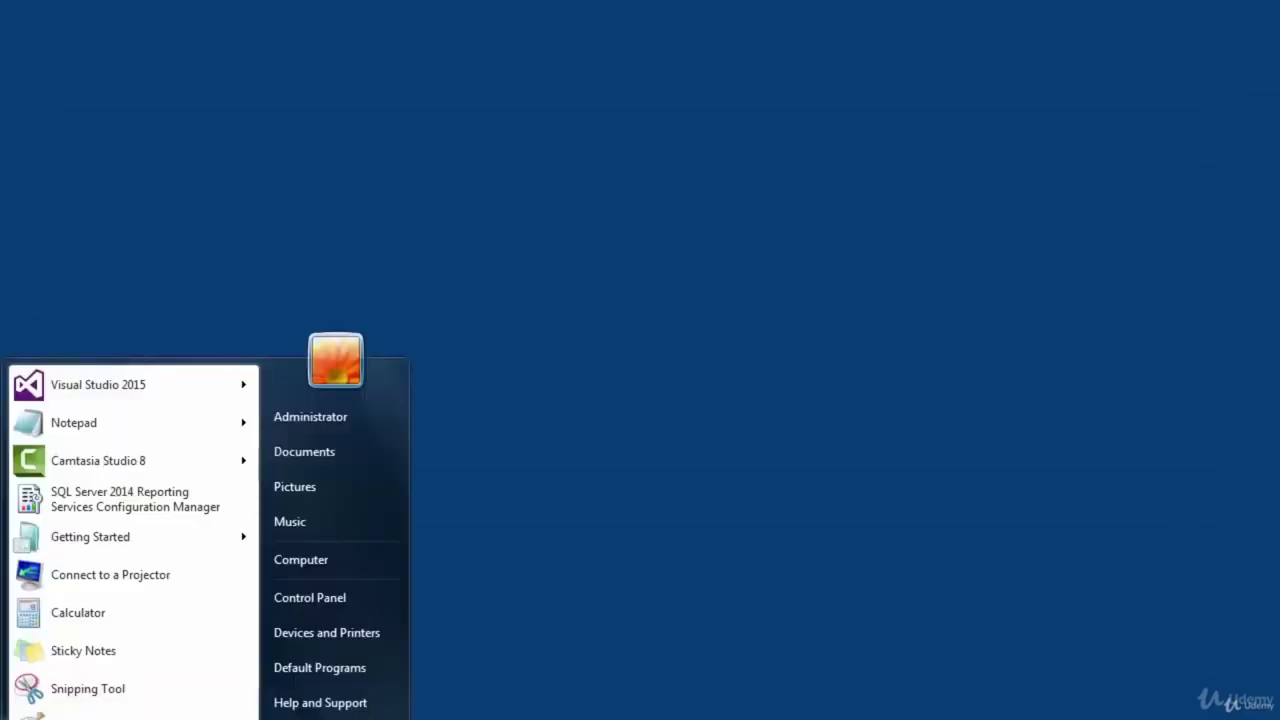
left_click(70, 715)
scroll(130, 600, "down", 5)
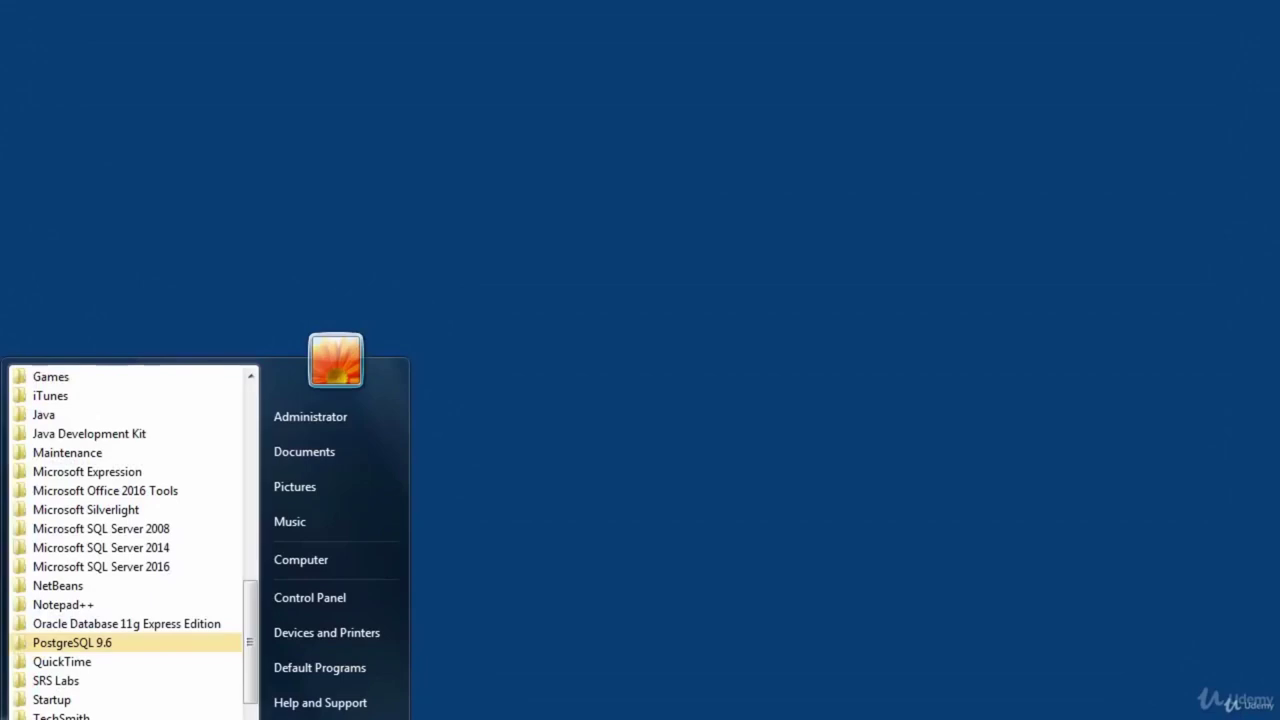
left_click(64, 645)
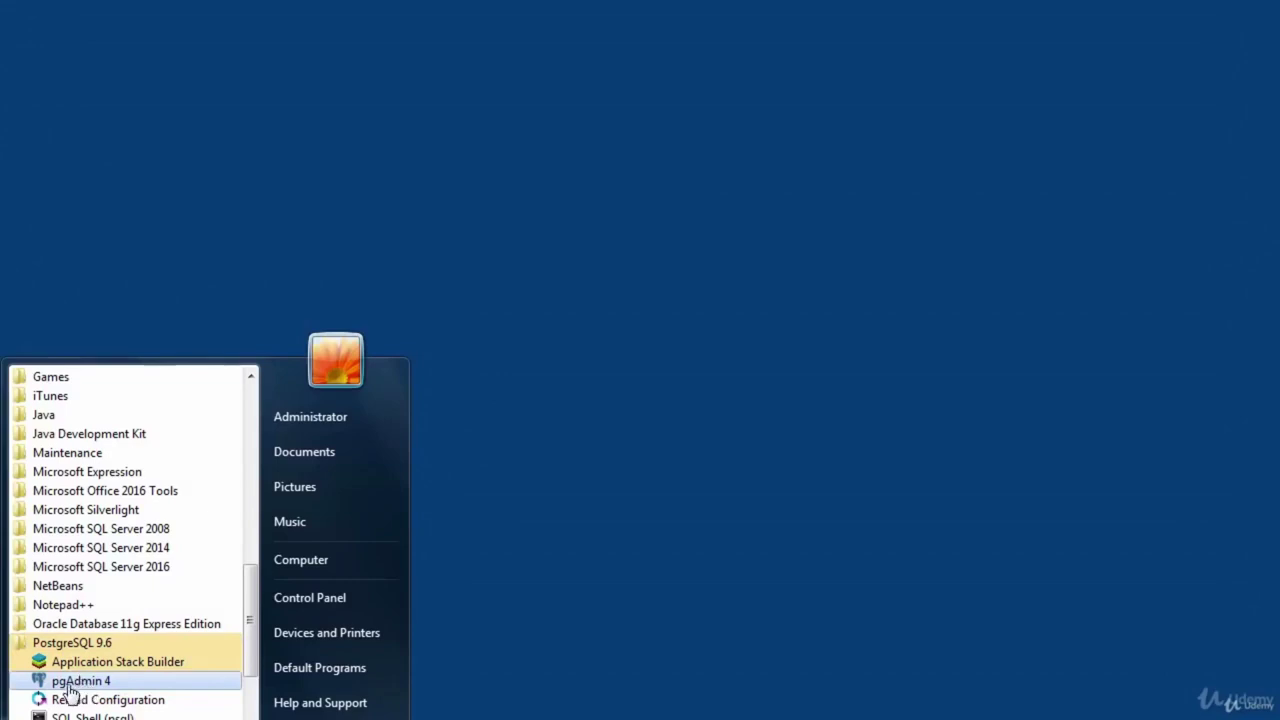
left_click(71, 683)
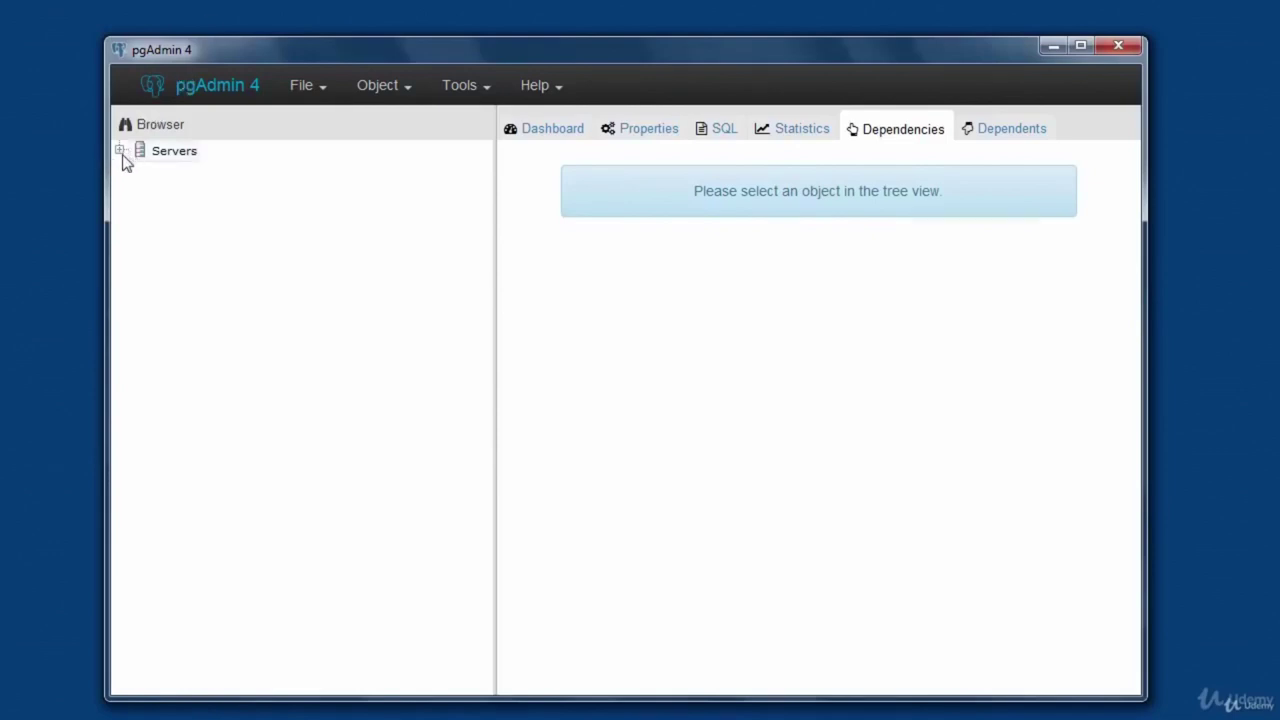
Expand Servers, then expand PostgreSQL 9.6 to bring up its Connect to Server prompt.
left_click(121, 155)
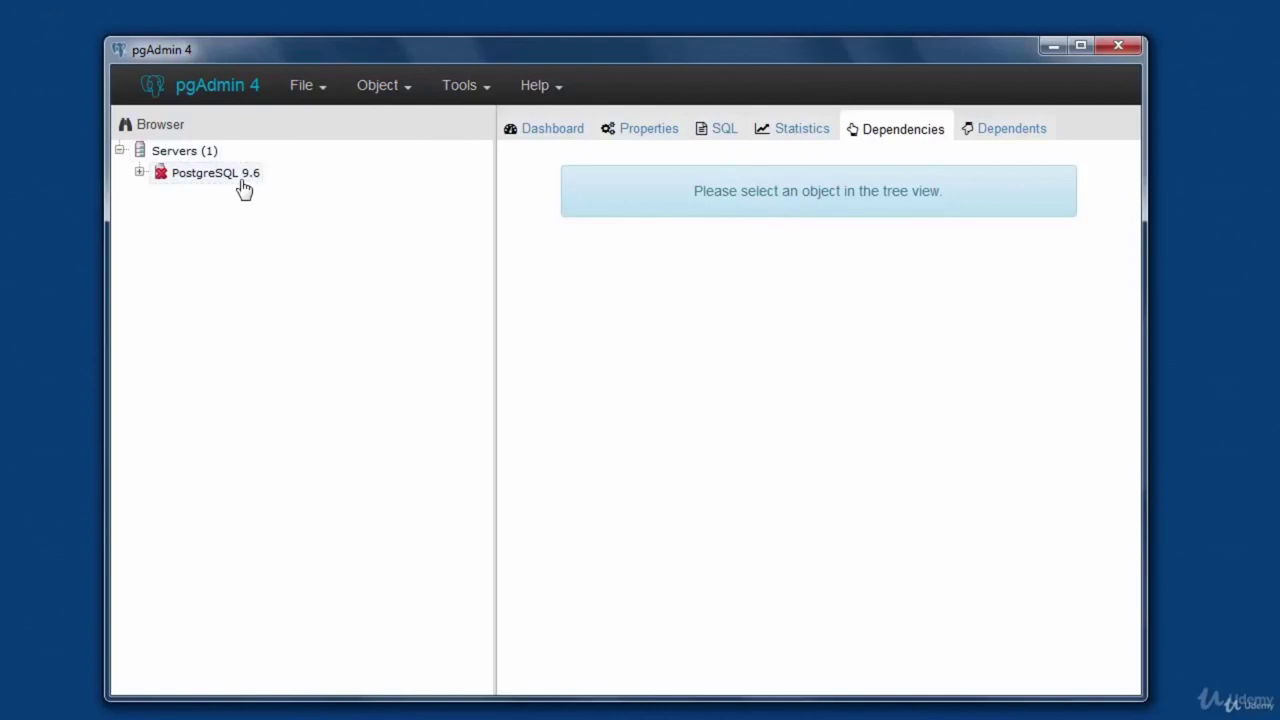
left_click(207, 176)
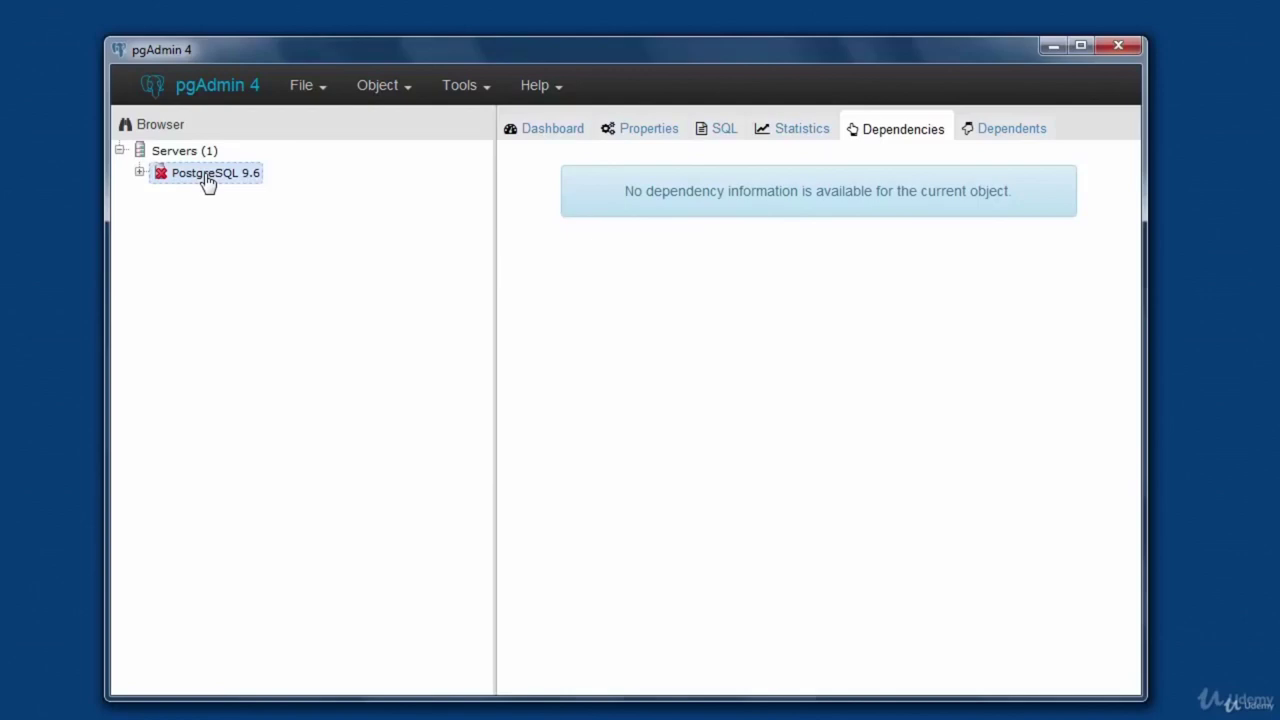
left_click(141, 174)
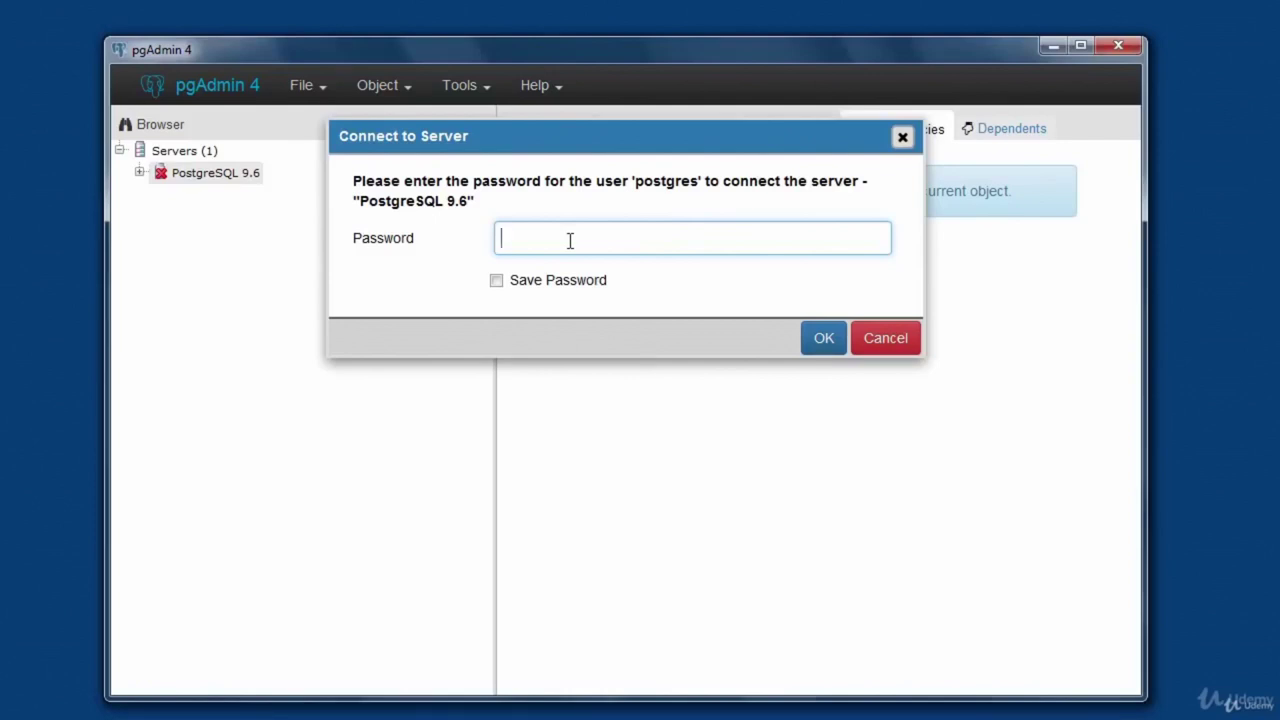
Enter the postgres user's password and confirm to connect to PostgreSQL 9.6.
type("postgres")
left_click(837, 341)
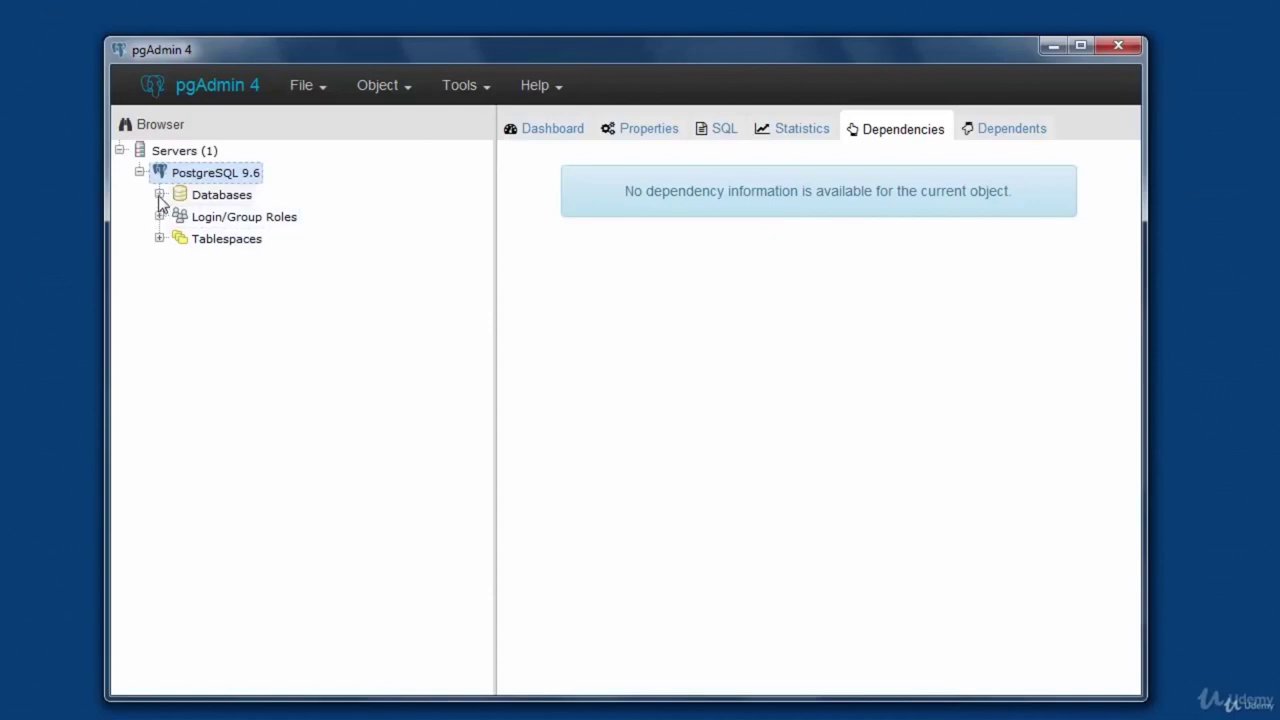
Expand Databases under PostgreSQL 9.6 and select the postgres database.
left_click(160, 197)
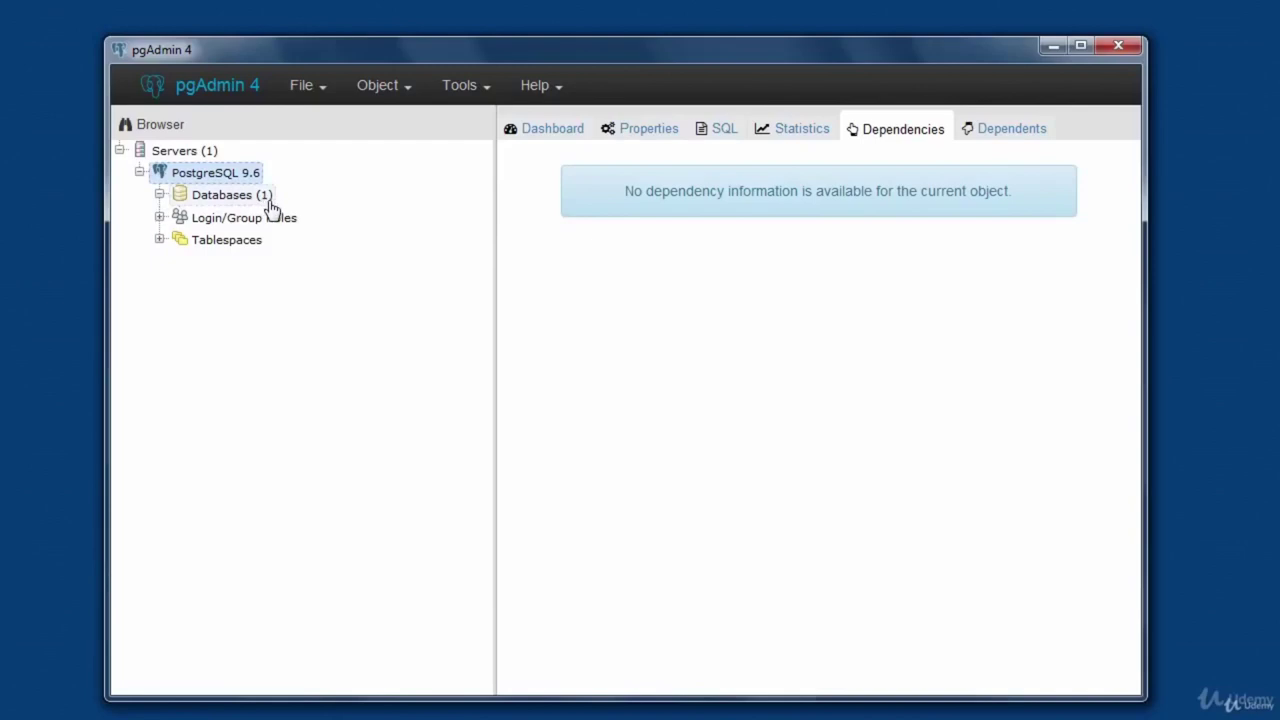
left_click(160, 196)
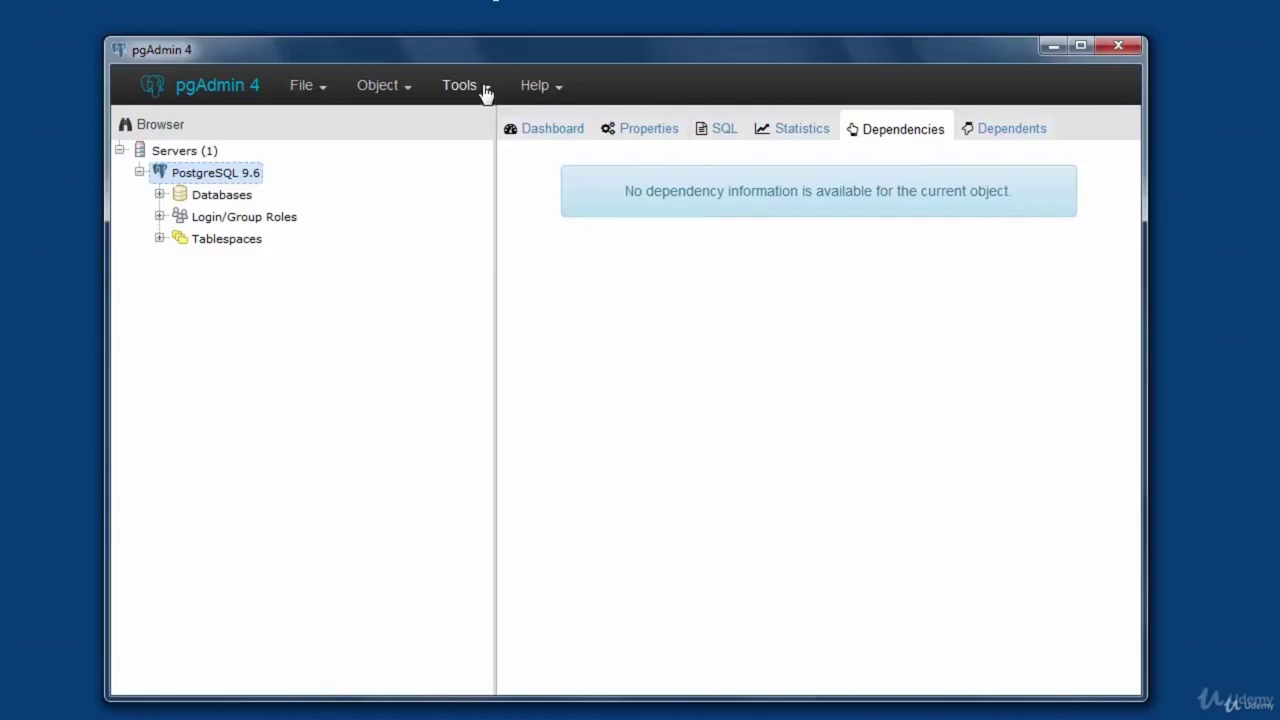
left_click(487, 92)
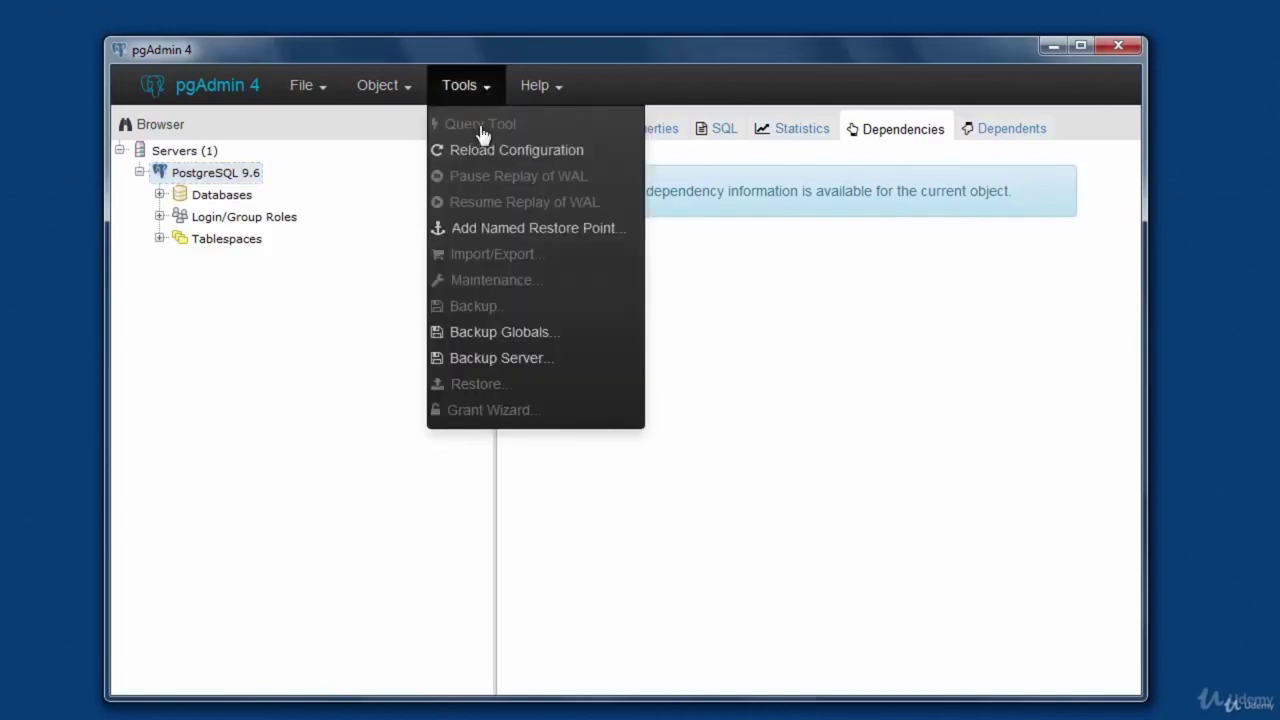
left_click(160, 195)
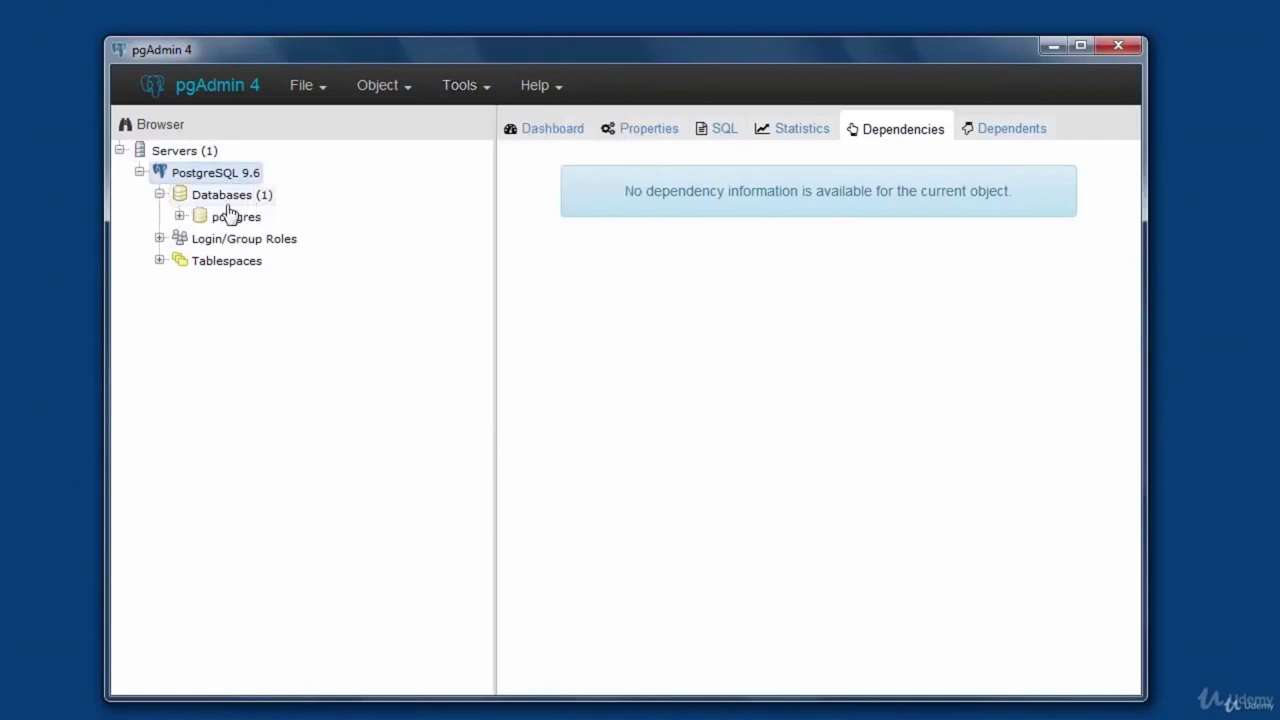
left_click(227, 219)
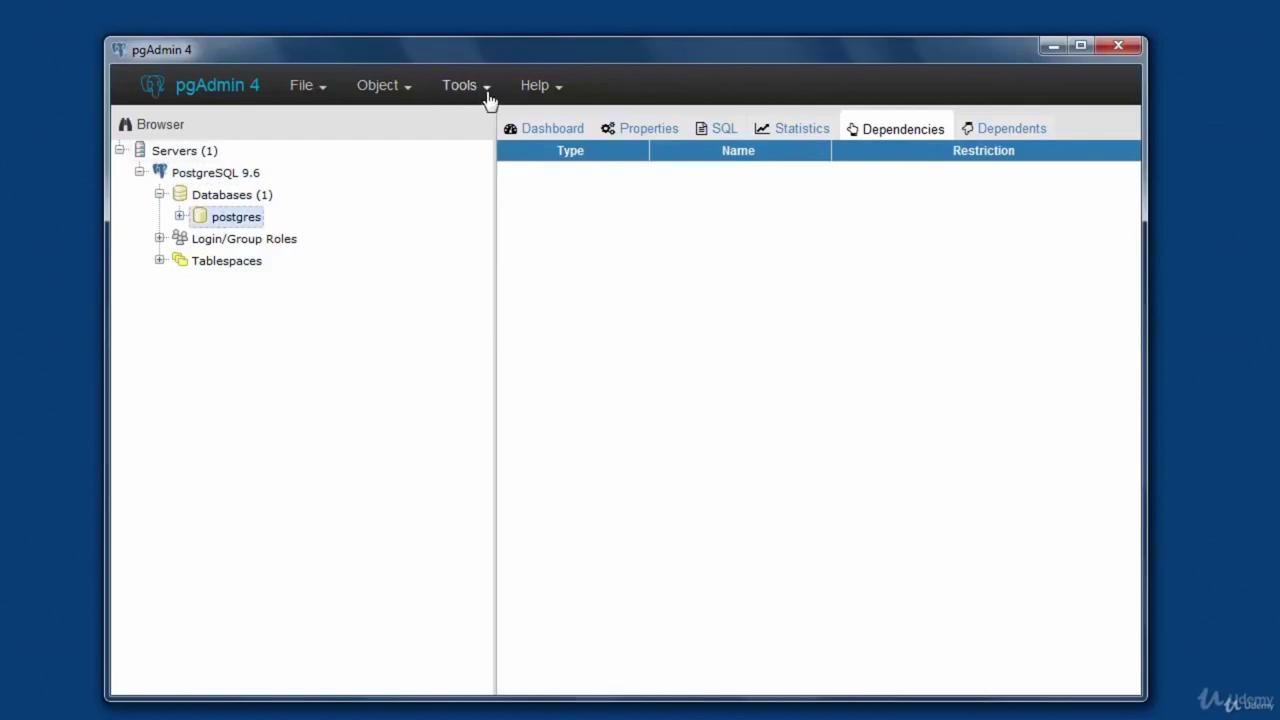
Open Tools > Query Tool on postgres and enter SELECT version(); in the editor.
left_click(487, 96)
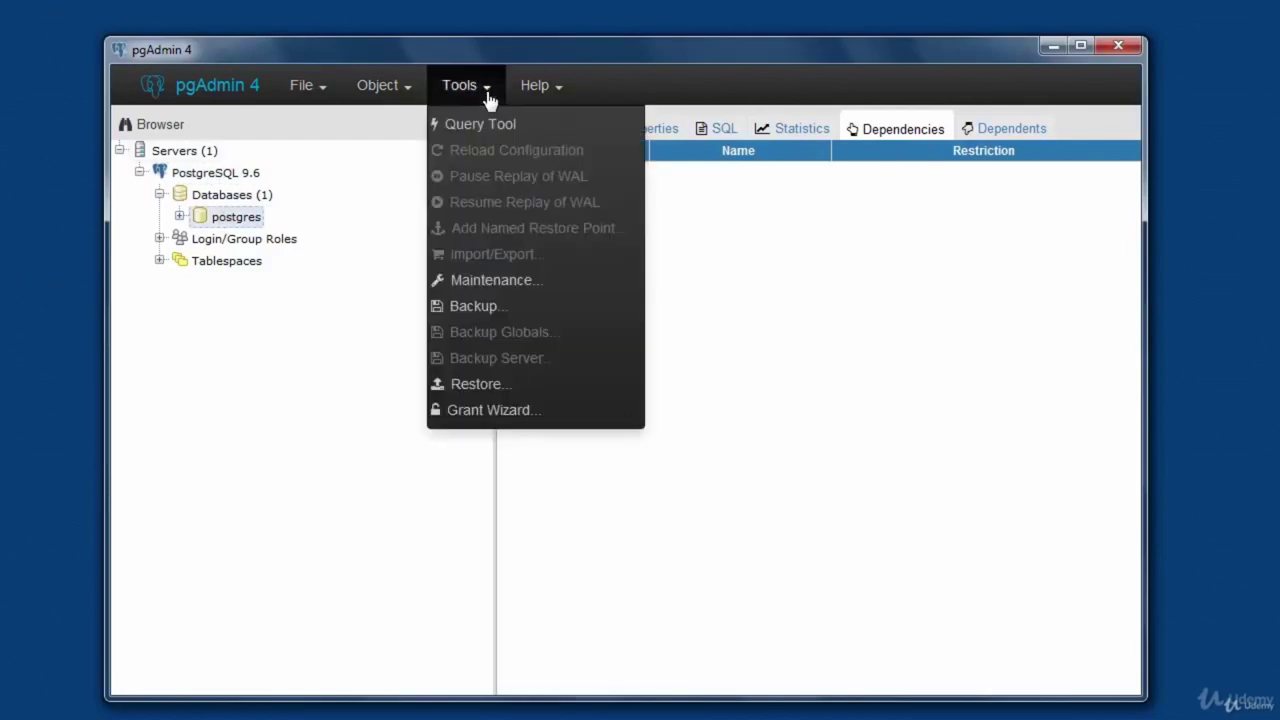
left_click(484, 127)
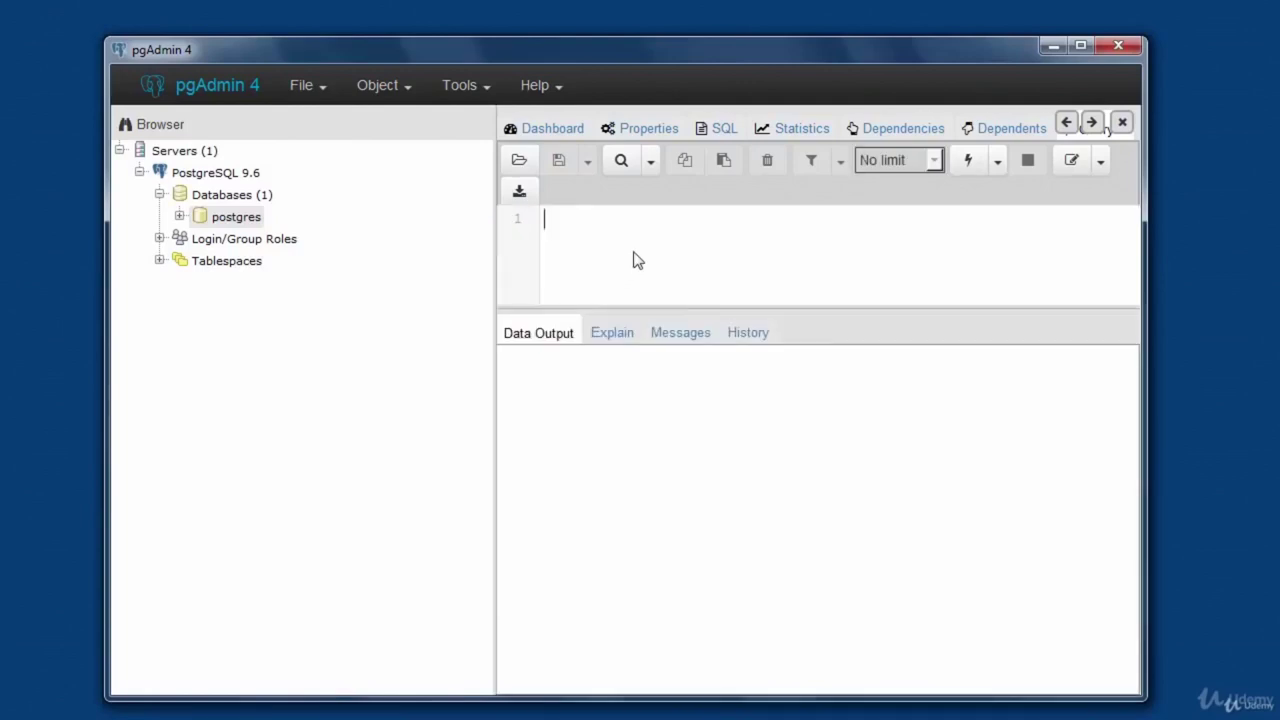
type("s")
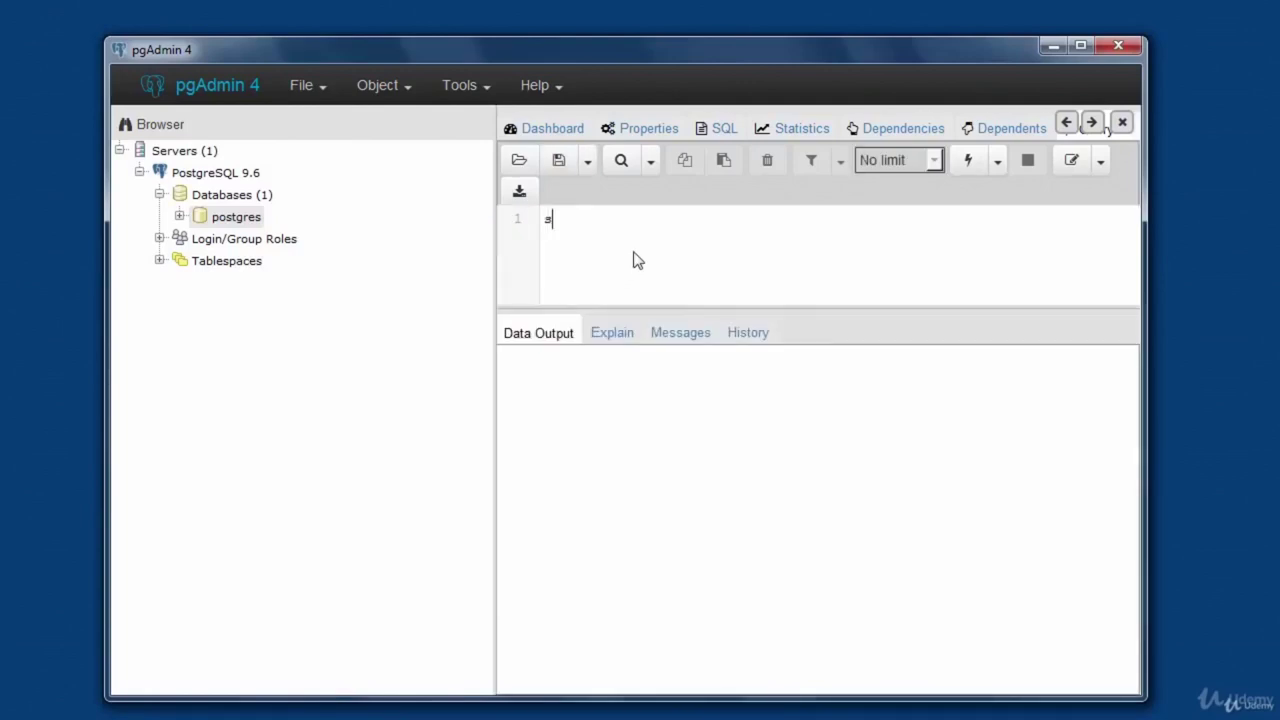
type("elec")
key("BackSpace")
key("BackSpace")
key("BackSpace")
key("BackSpace")
key("BackSpace")
type("SELECT")
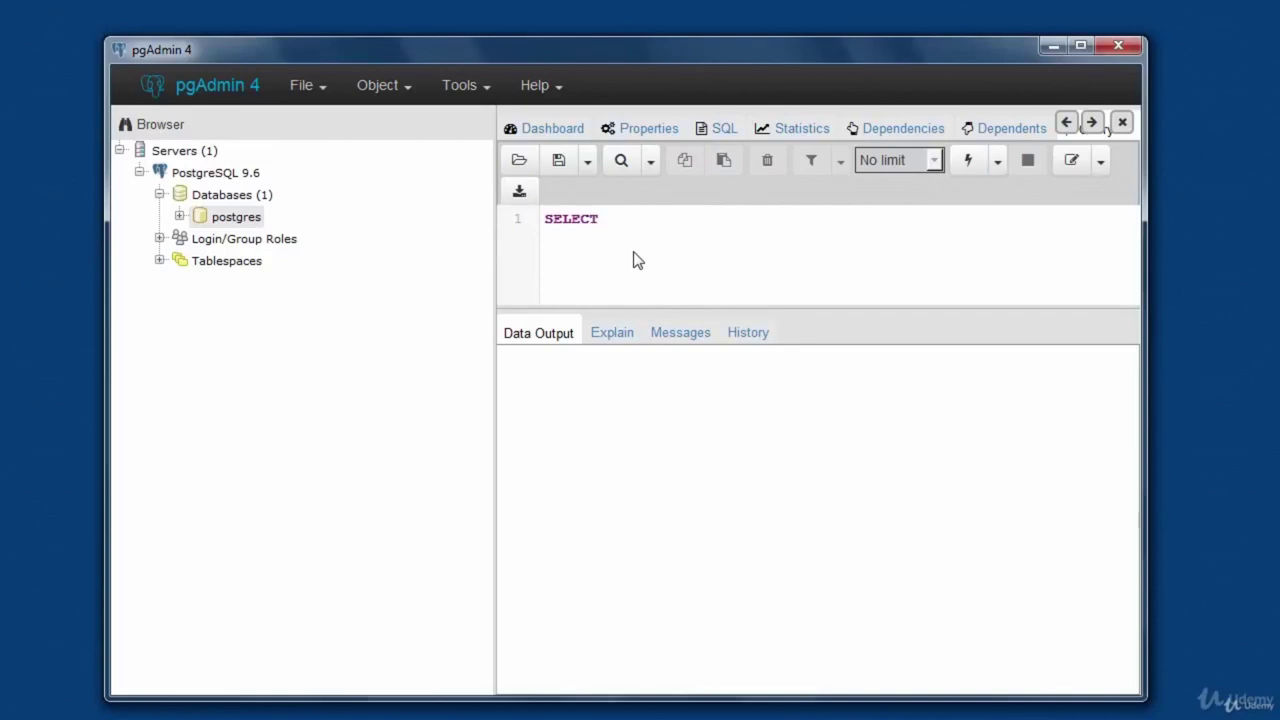
type(" version();")
Execute SELECT version() and widen the version column in Data Output to show the 9.6.2 build text.
left_click(968, 163)
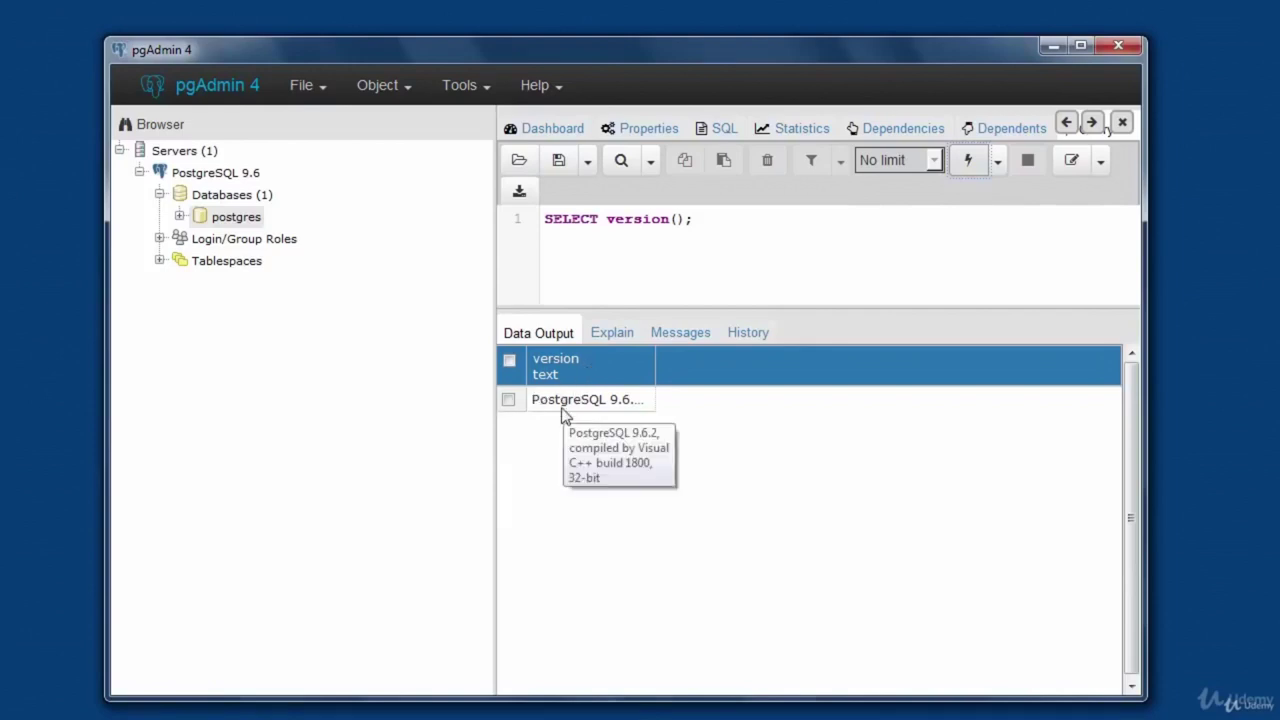
left_click(641, 407)
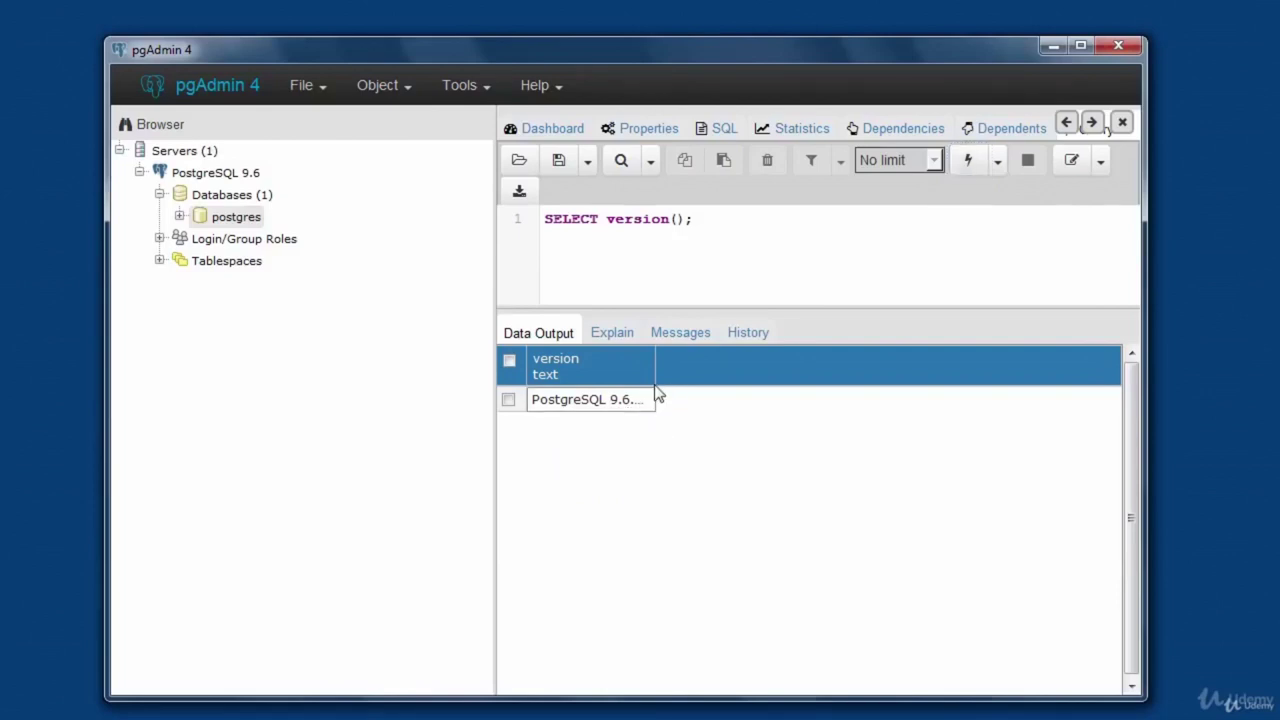
left_click_drag(653, 383, 908, 403)
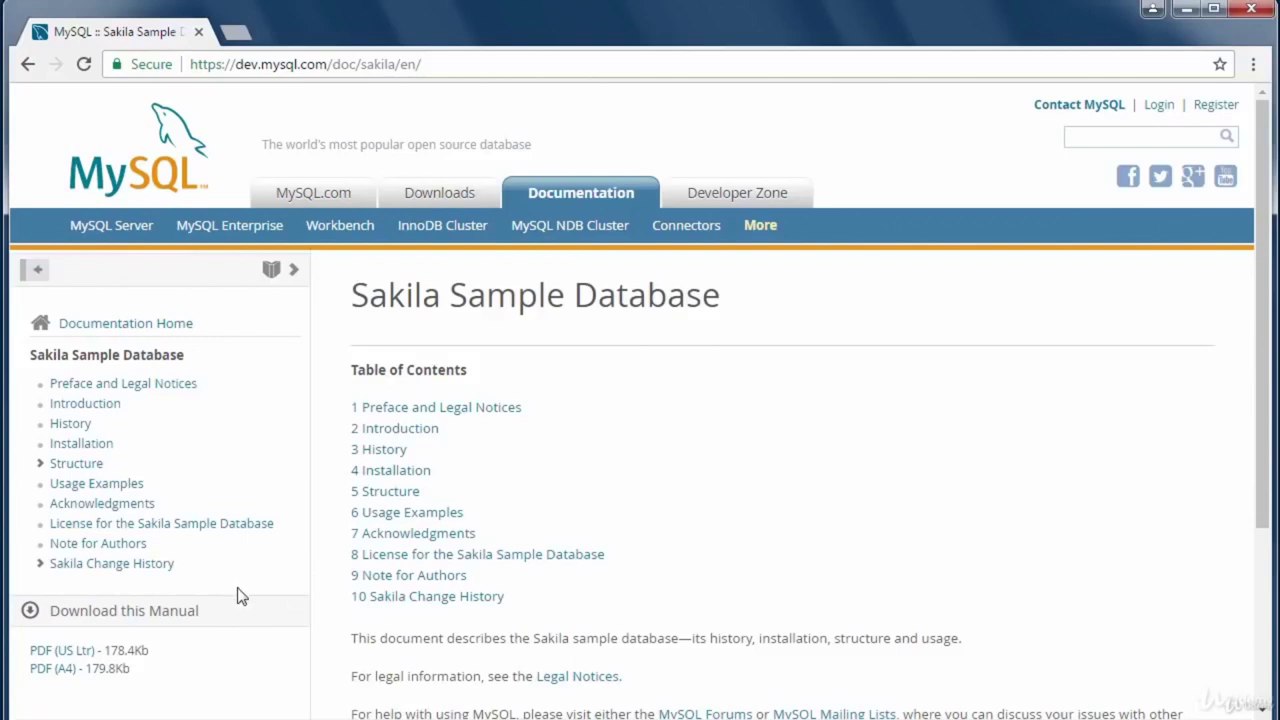
View Sakila Usage Examples, minimize Chrome, and move the dvdrental archive to the desktop centre.
left_click(122, 492)
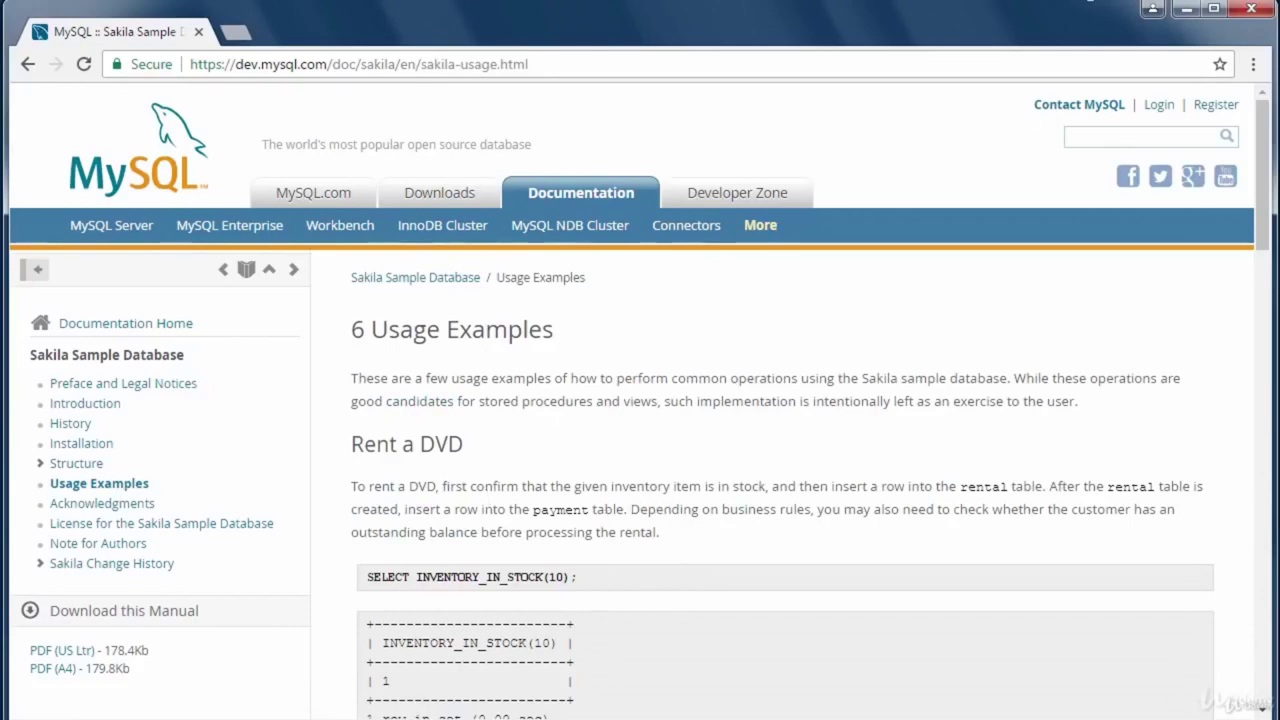
left_click(1188, 9)
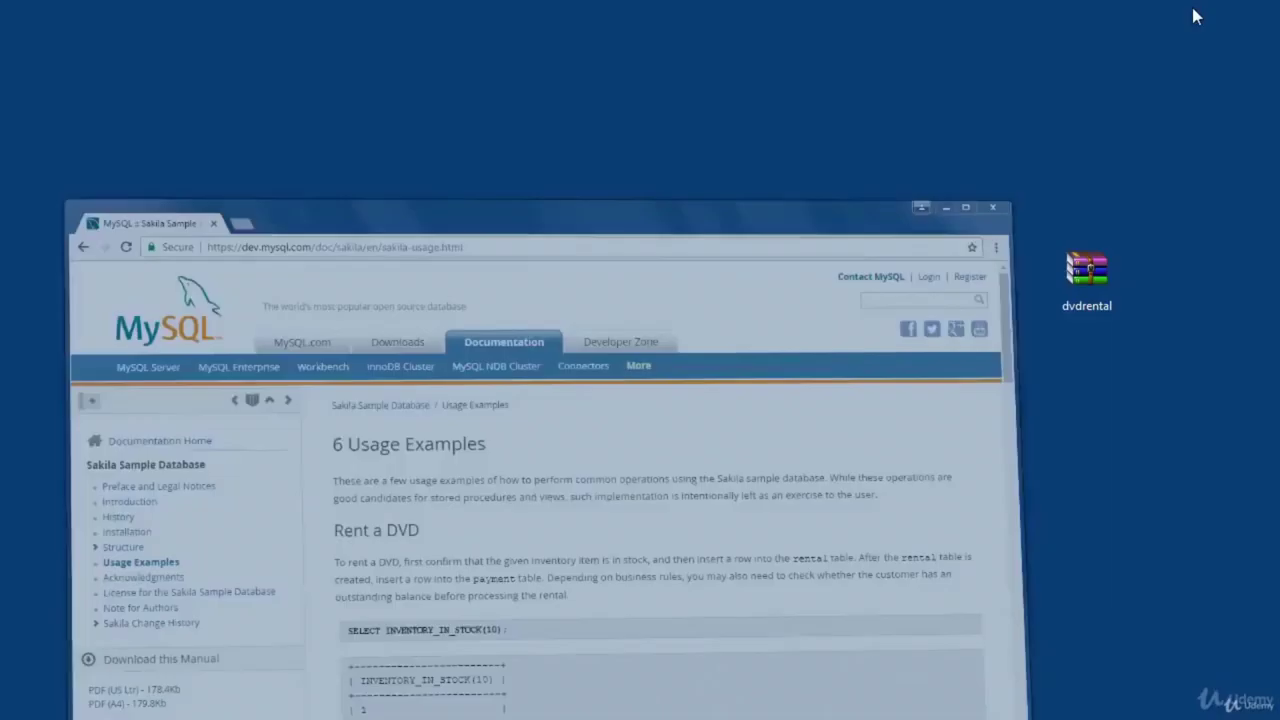
left_click_drag(1086, 270, 635, 283)
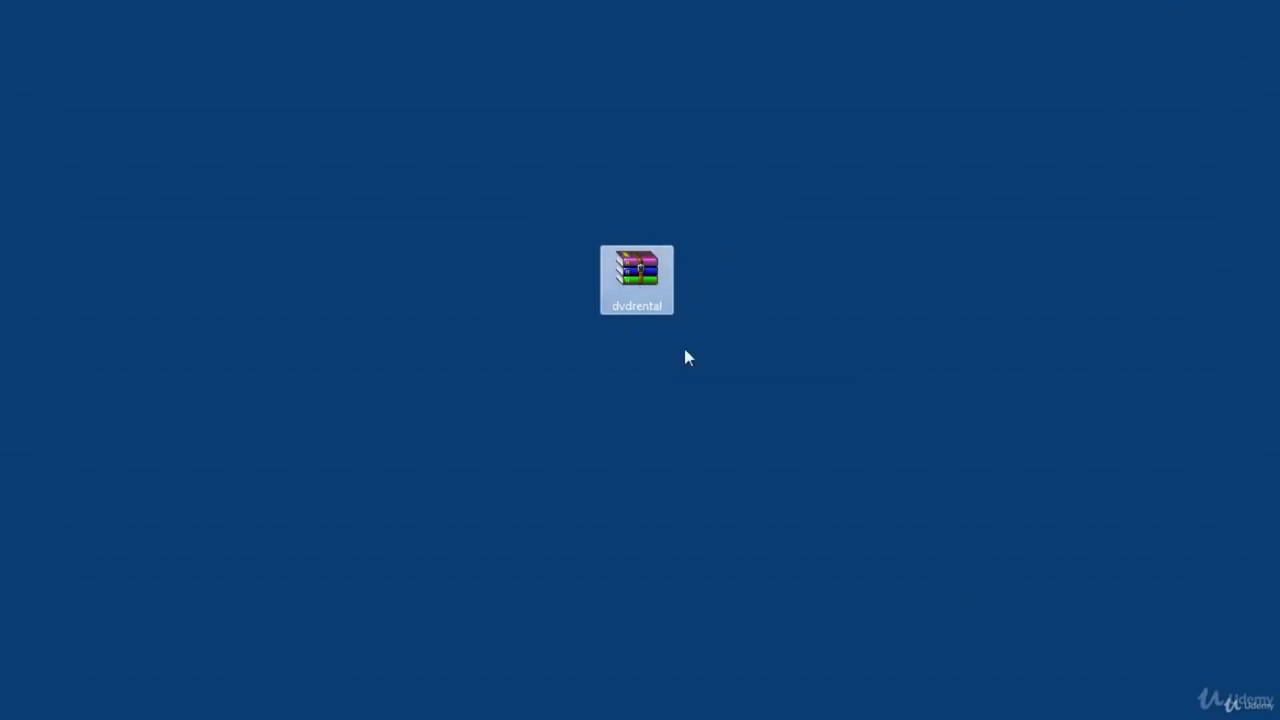
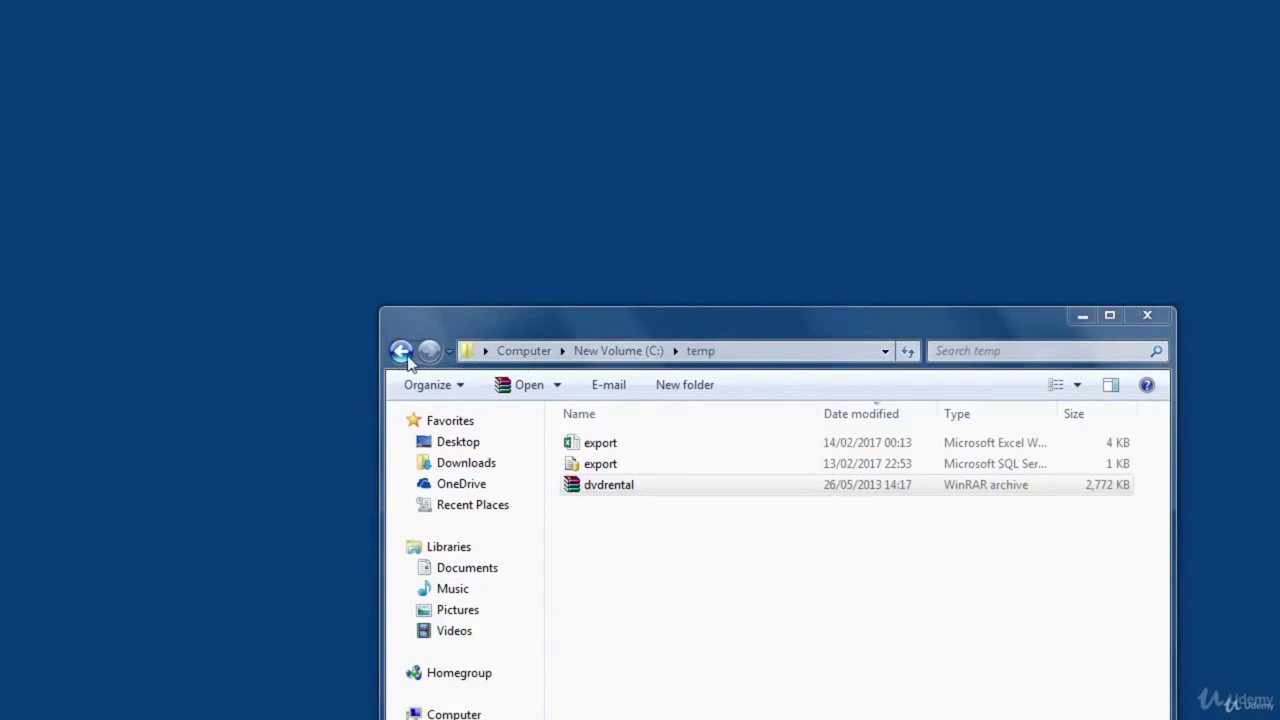
Delete the SQL and Excel export files from C:\temp, leaving only dvdrental, and close Explorer.
left_click(403, 353)
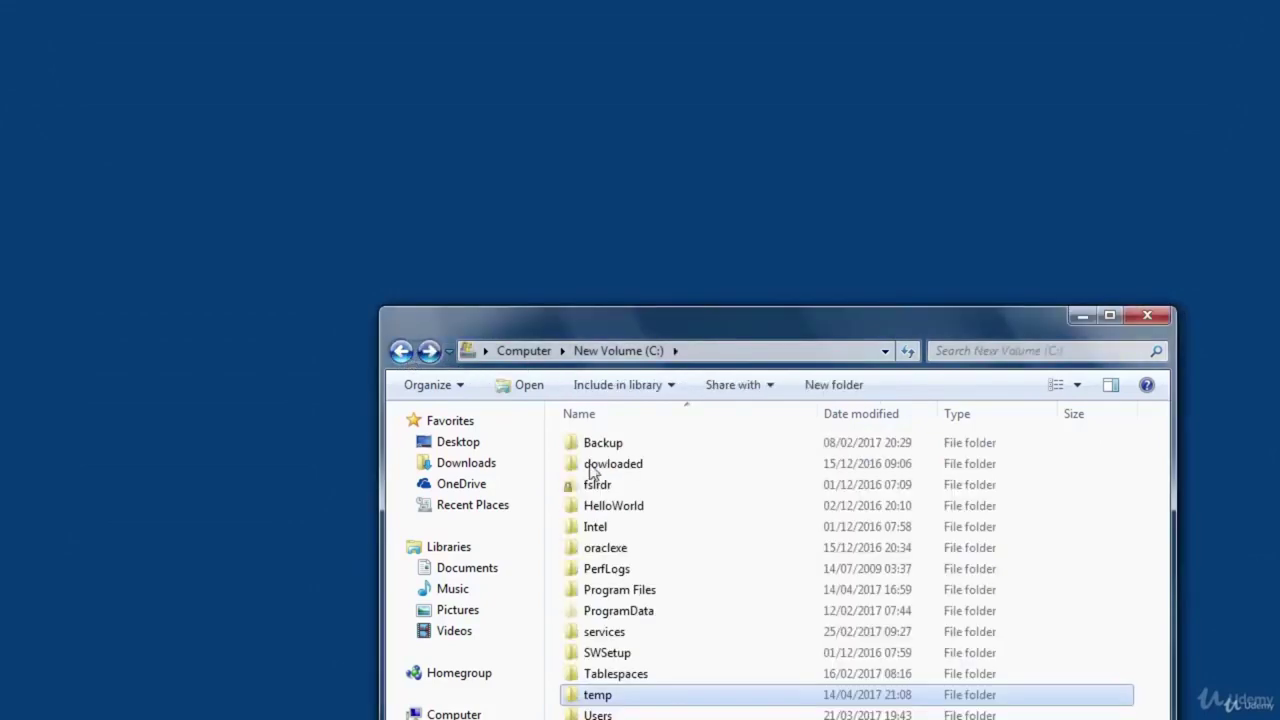
double_click(630, 700)
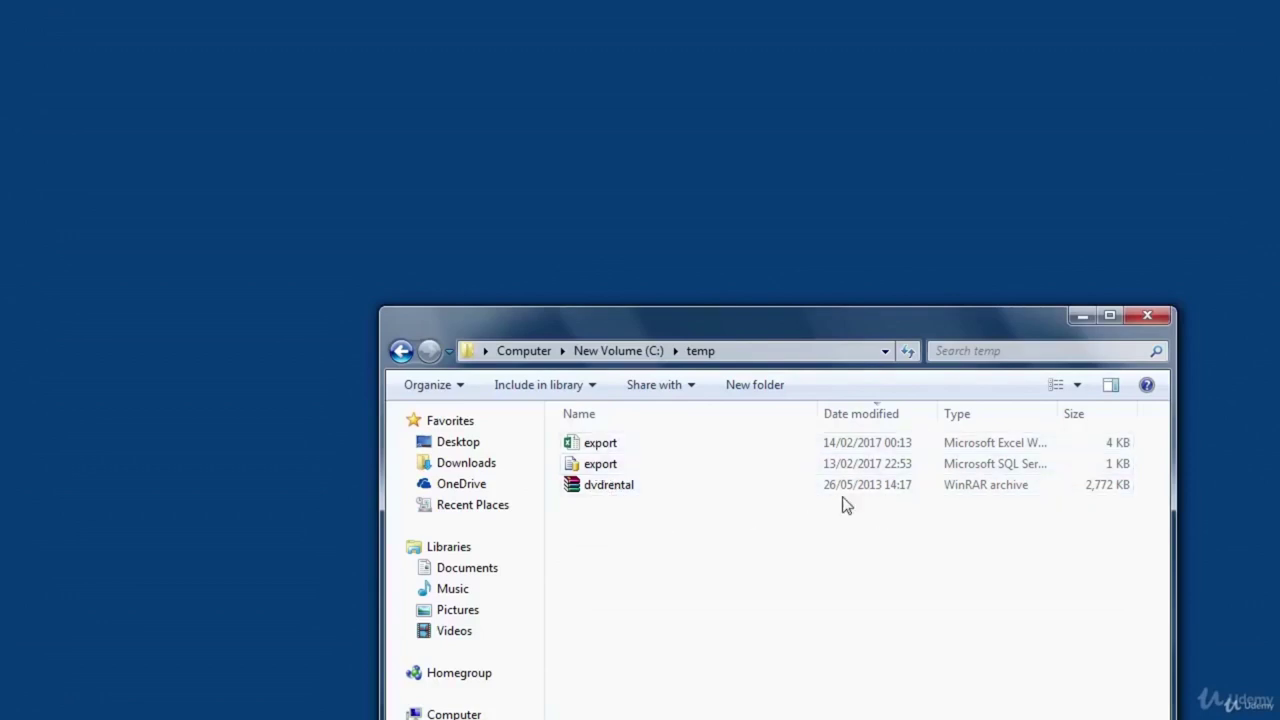
left_click(605, 466)
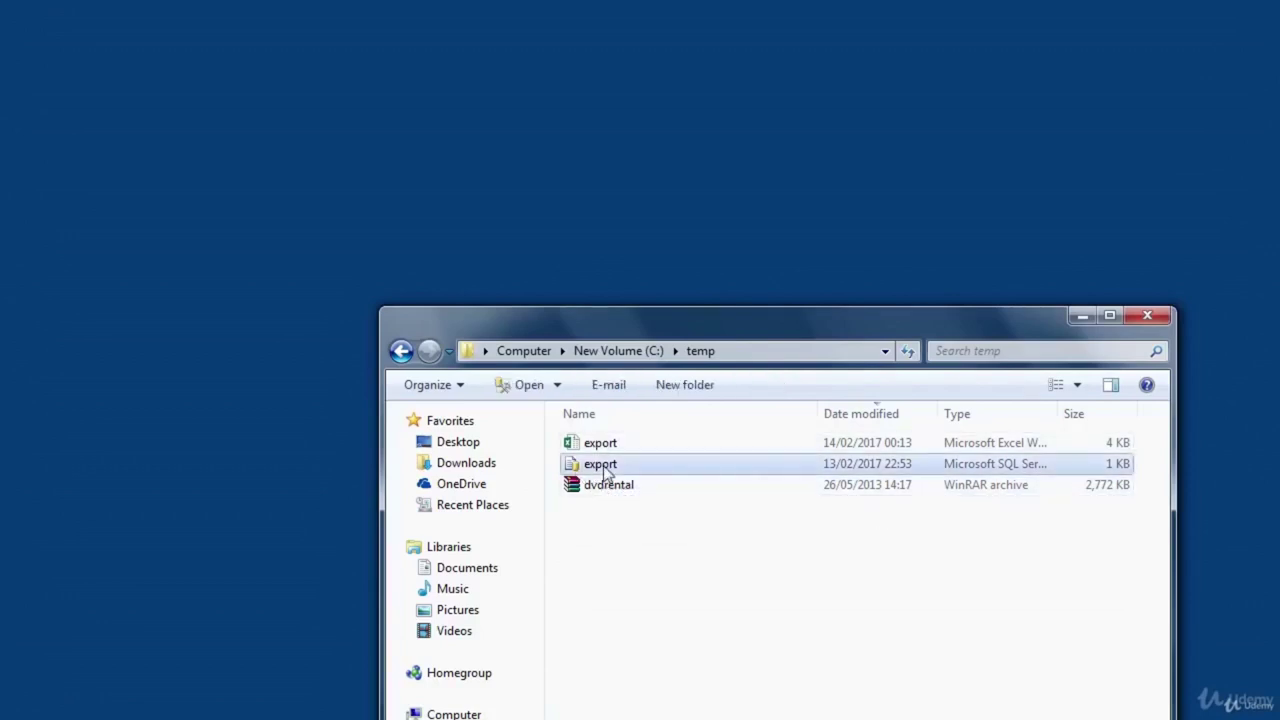
key("Delete")
key("Return")
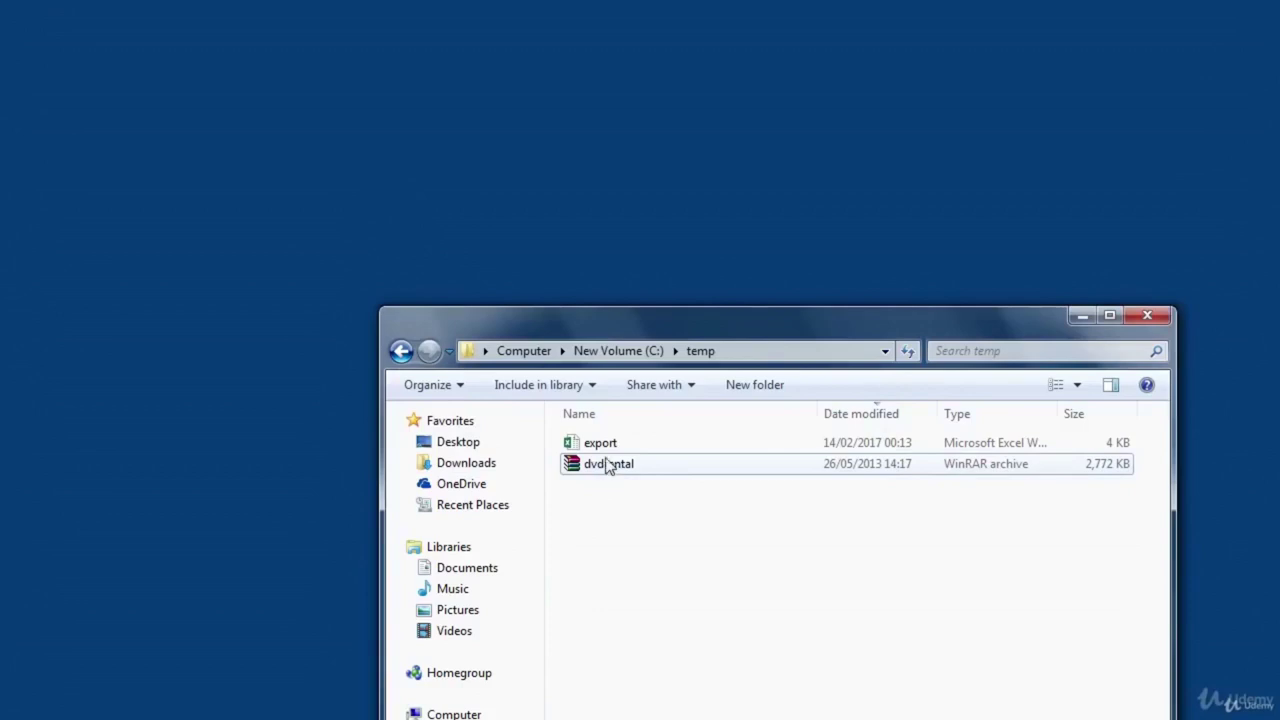
left_click(611, 446)
key("Delete")
key("Return")
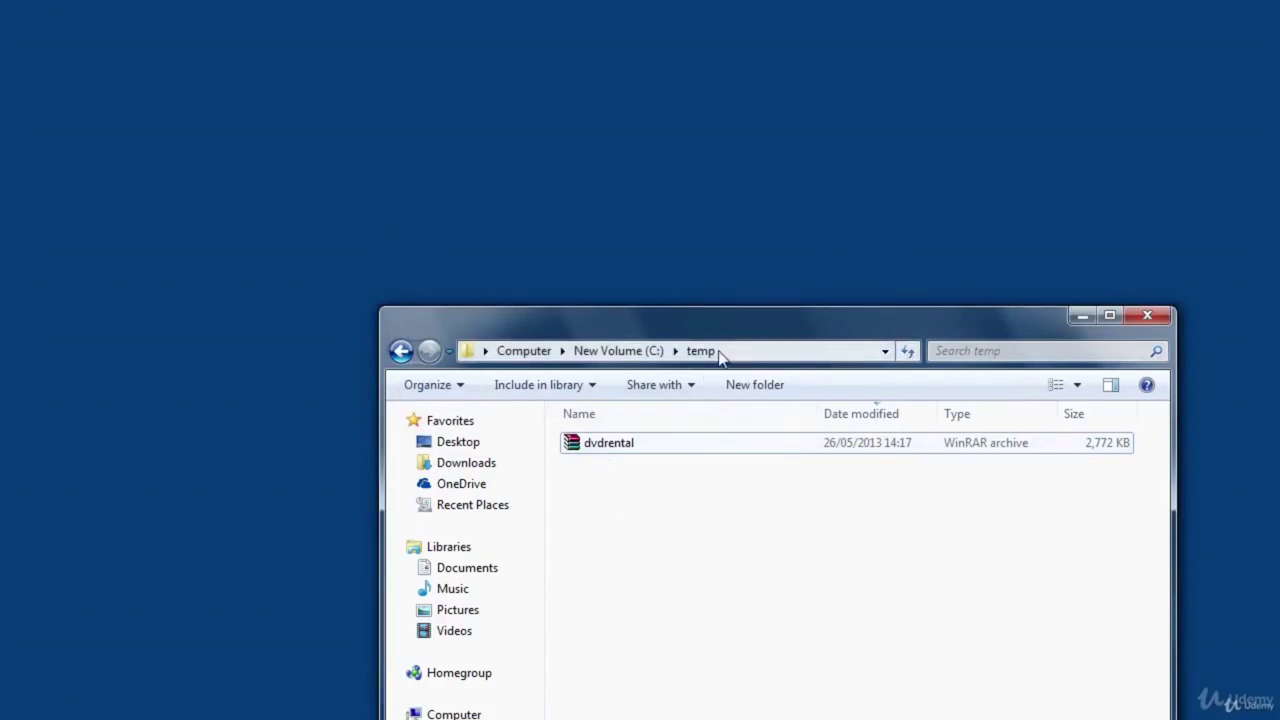
left_click(401, 352)
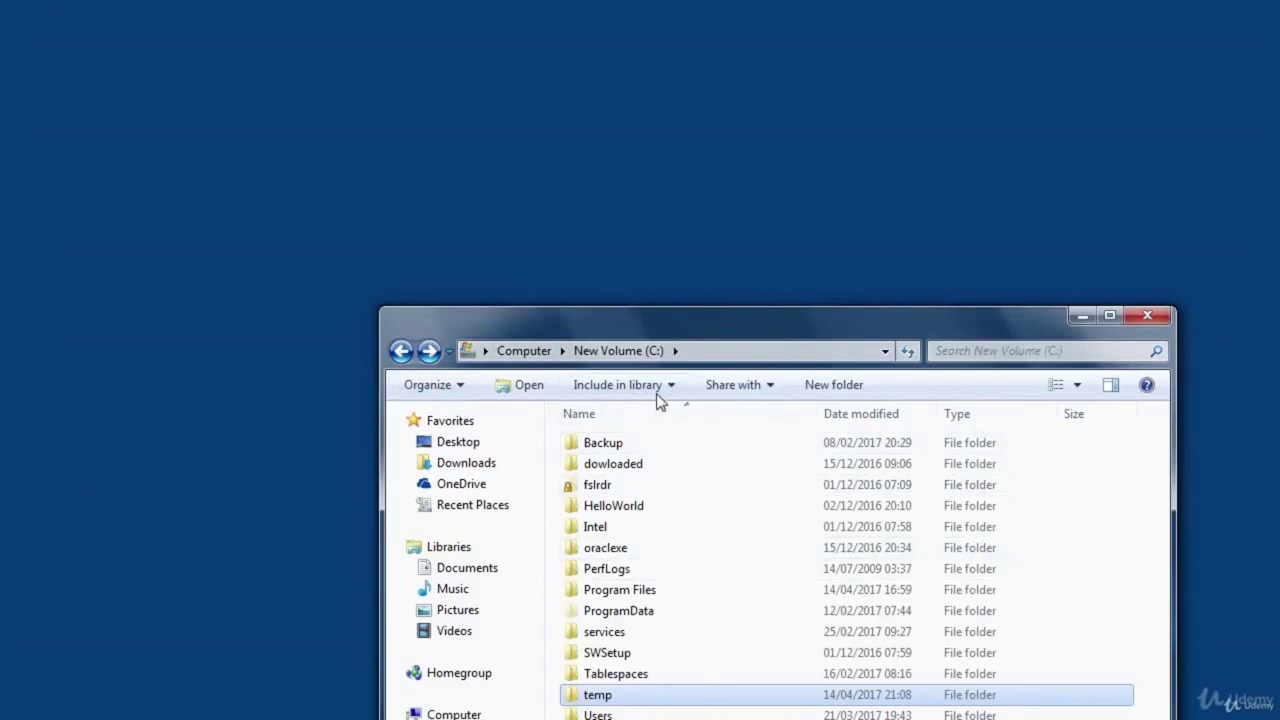
left_click(1150, 316)
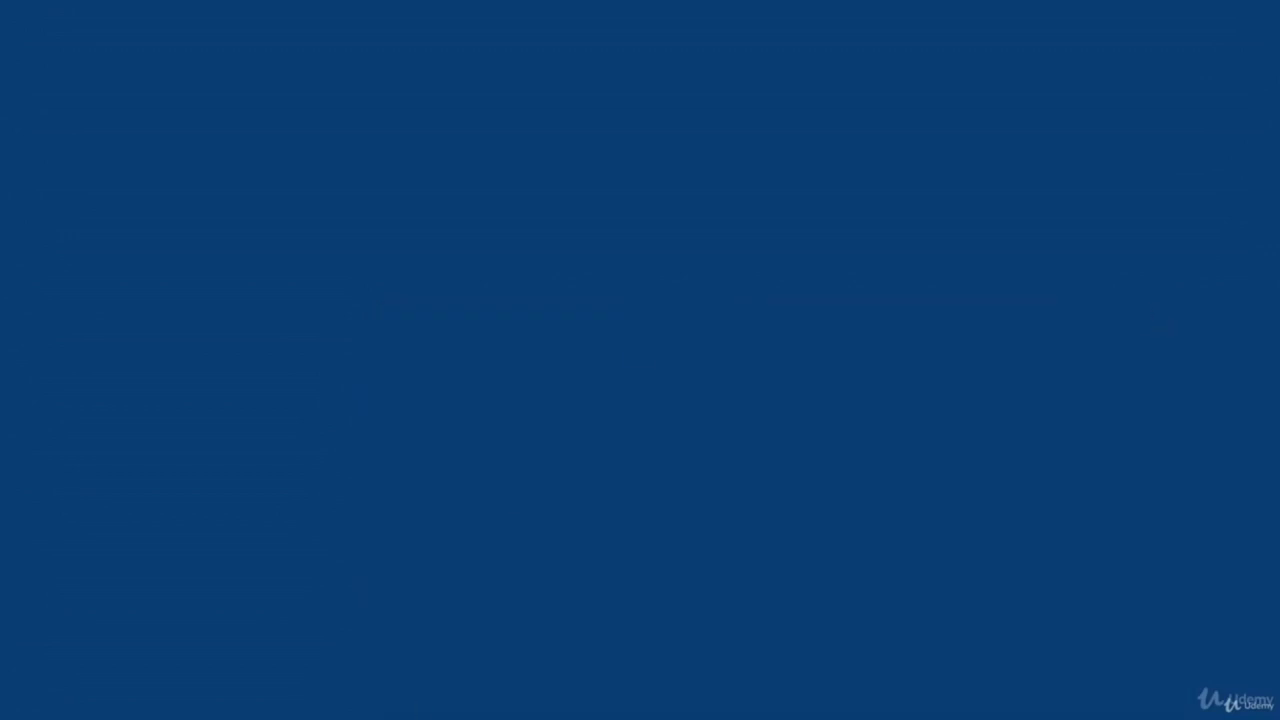
Browse All Programs to the PostgreSQL 9.6 group, then dismiss the Start menu to return to pgAdmin.
mouse_move(358, 715)
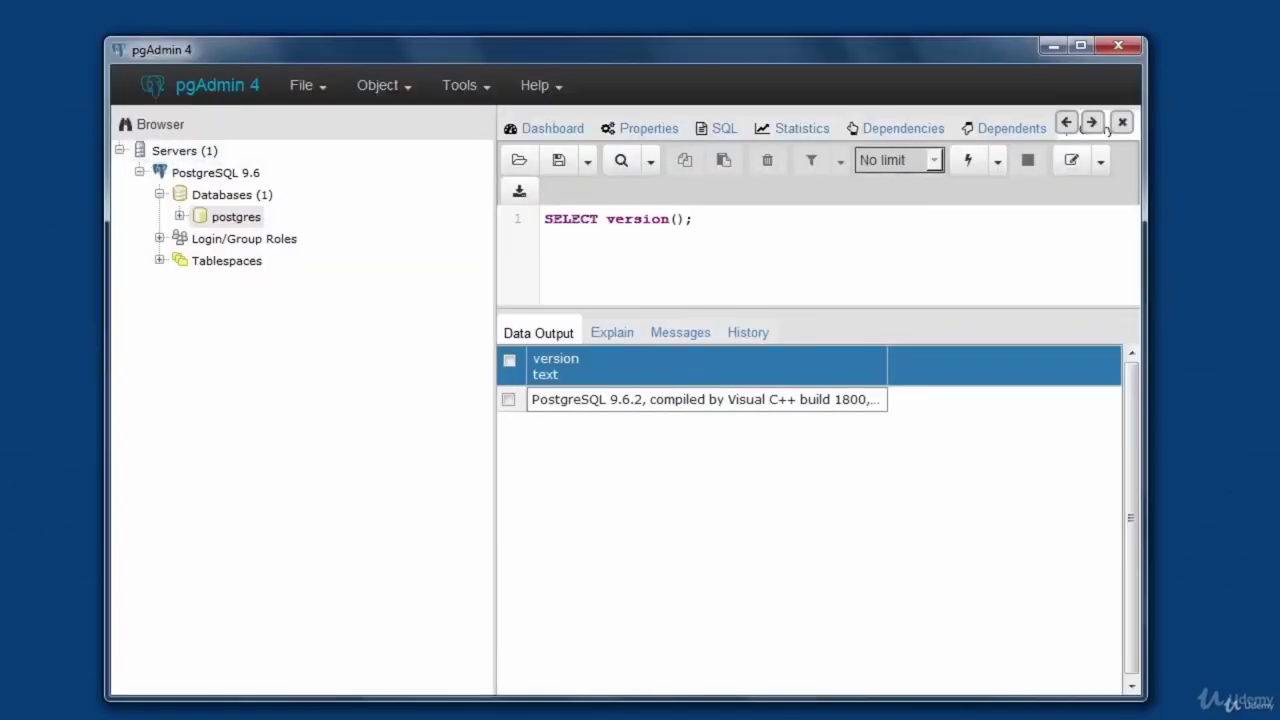
key("super")
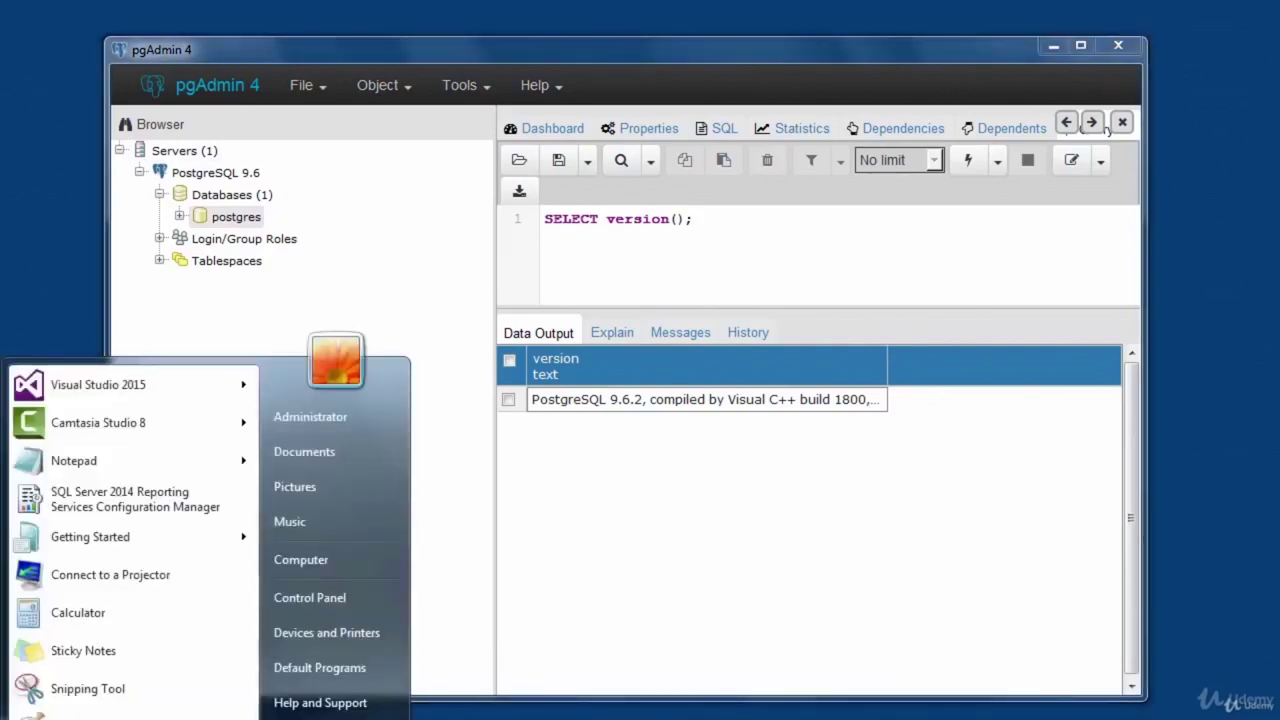
left_click(100, 716)
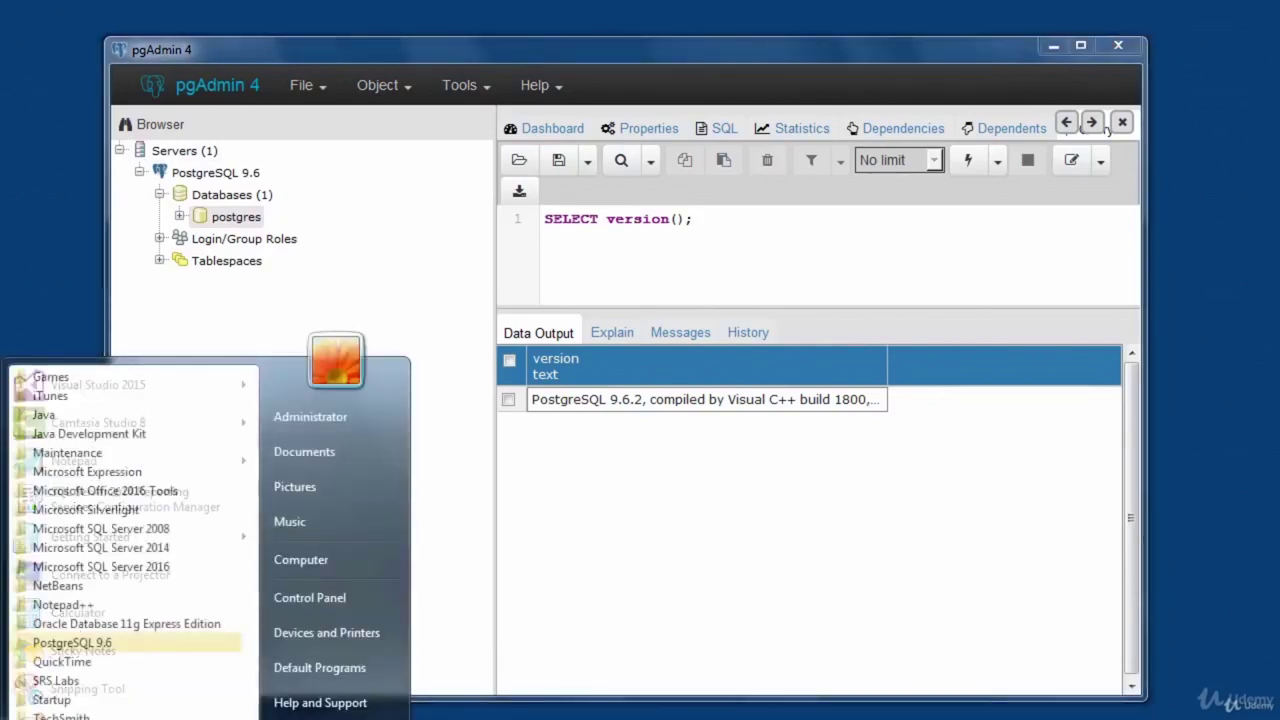
left_click(104, 645)
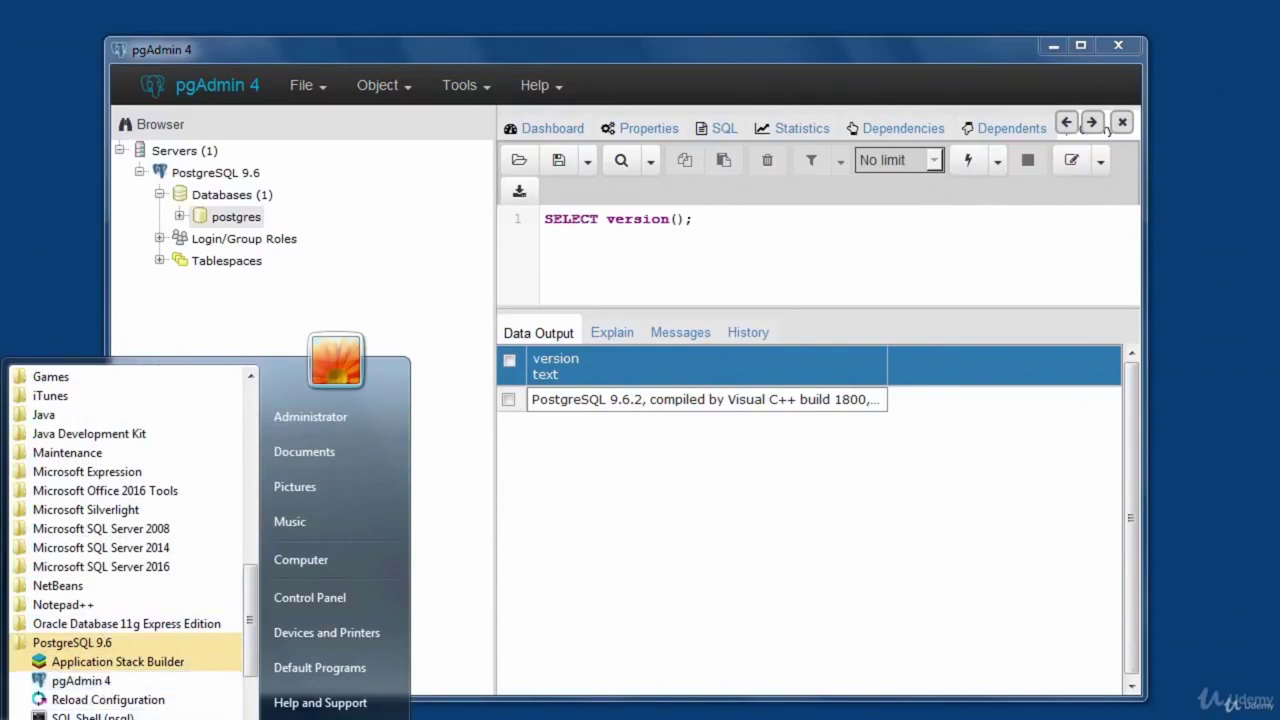
key("Escape")
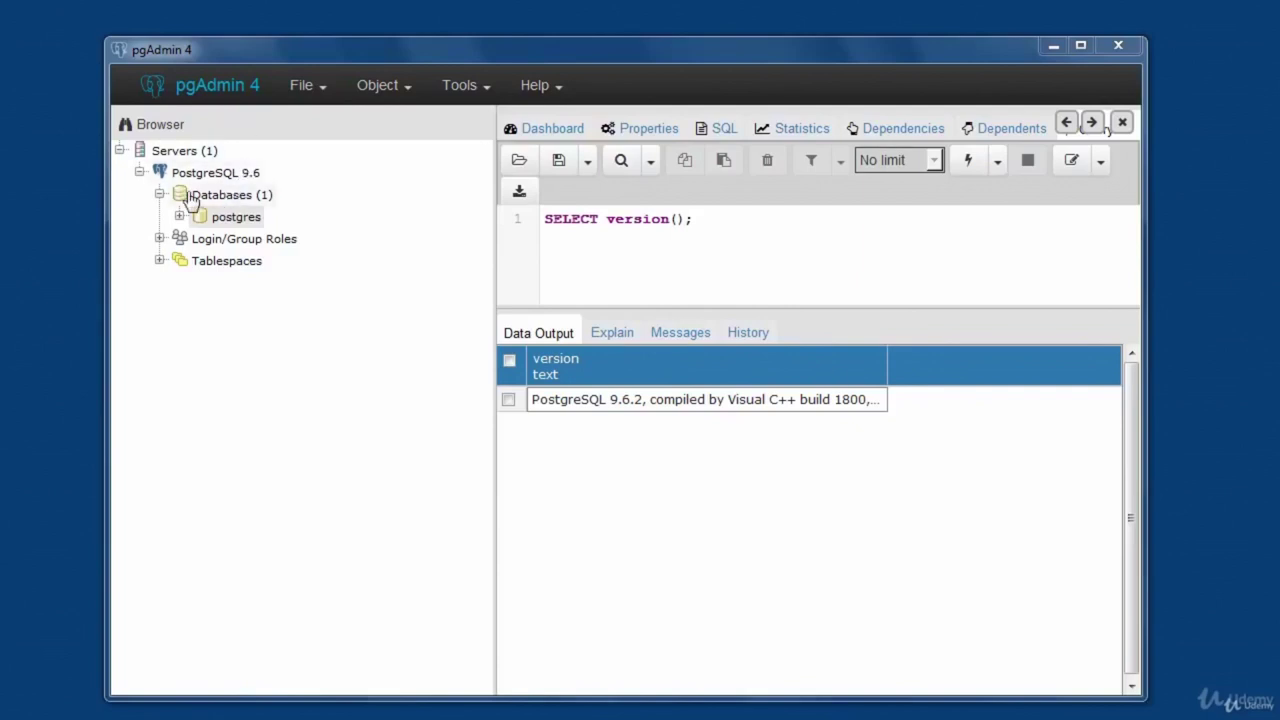
Create a database named dvdrental with the comment 'dvdrentals' and save it.
right_click(225, 205)
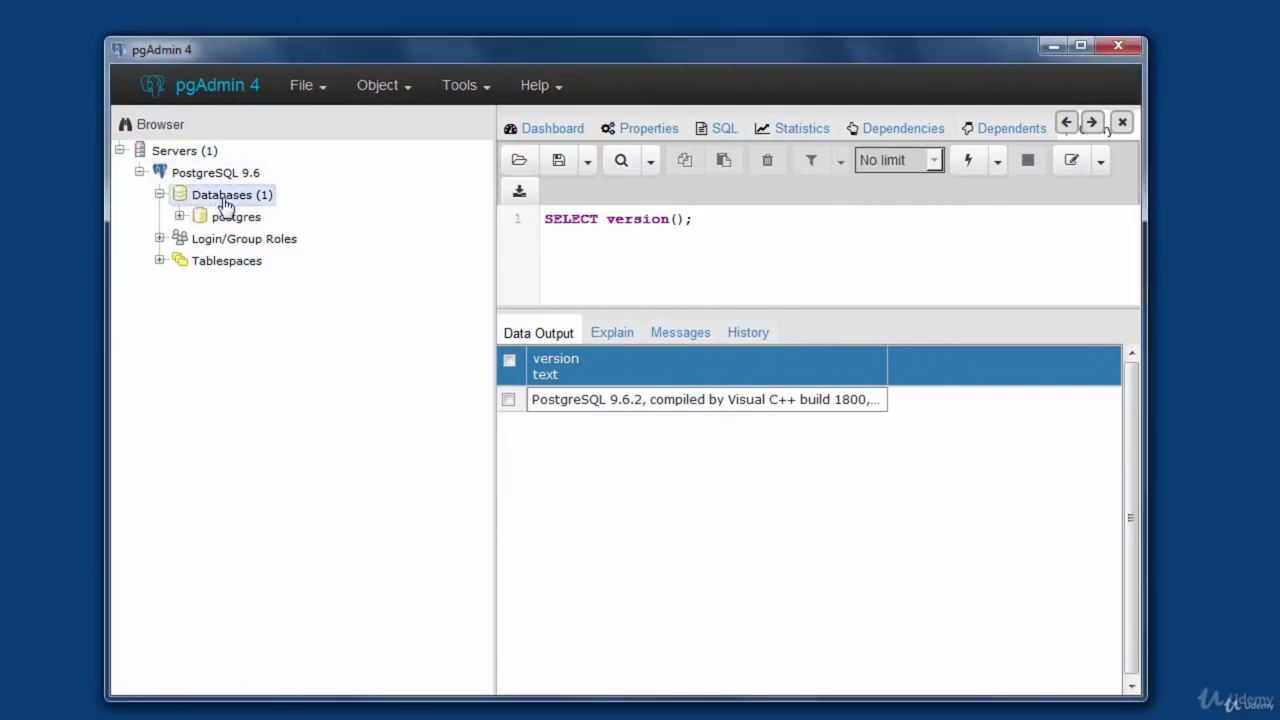
mouse_move(303, 227)
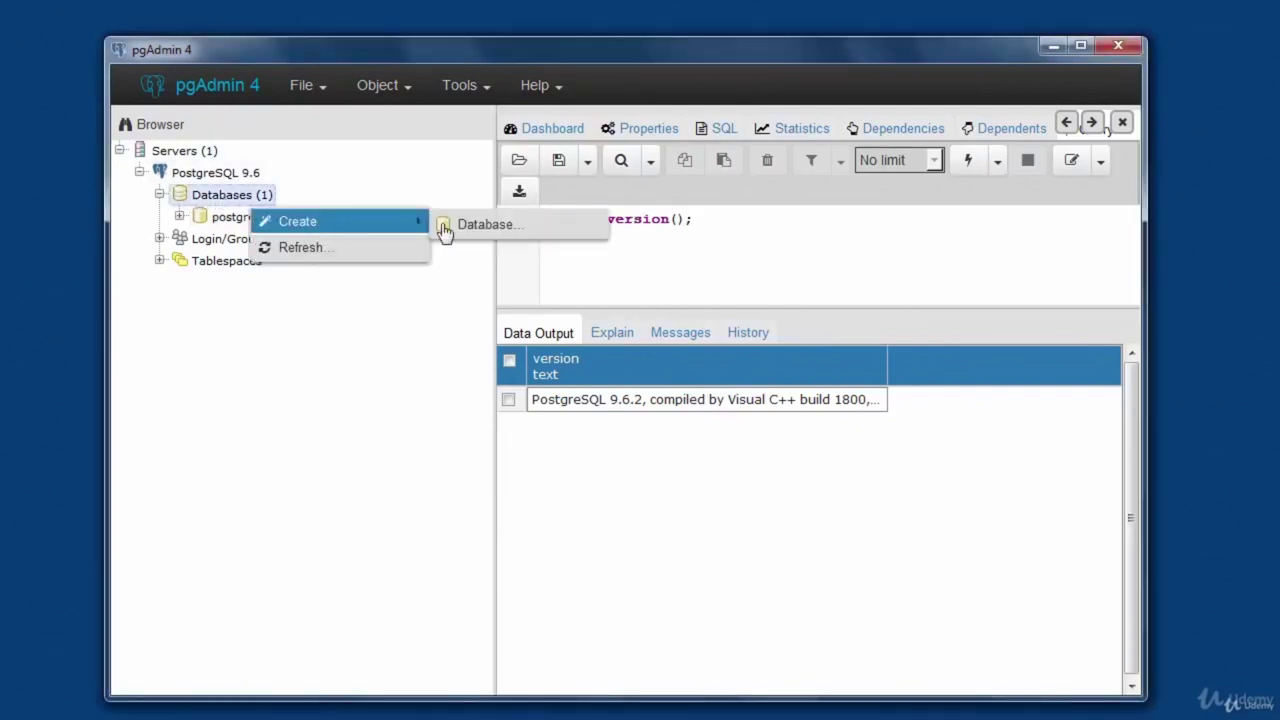
left_click(459, 233)
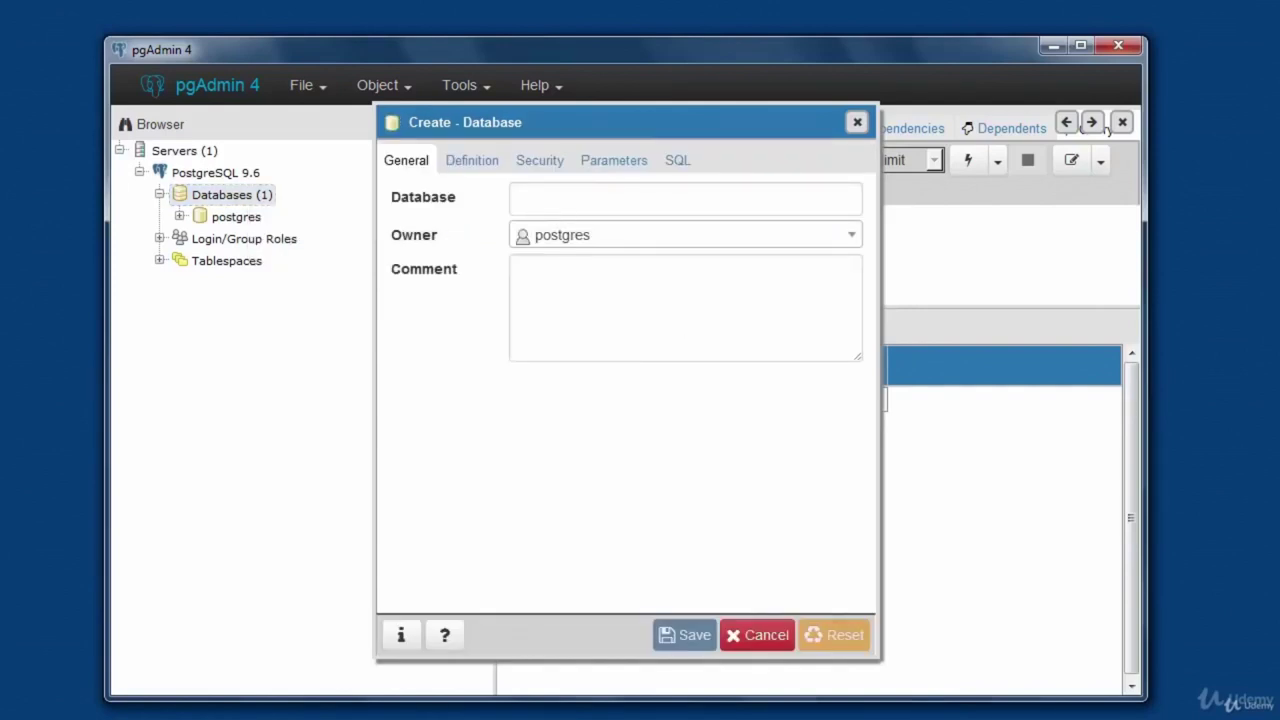
left_click(566, 203)
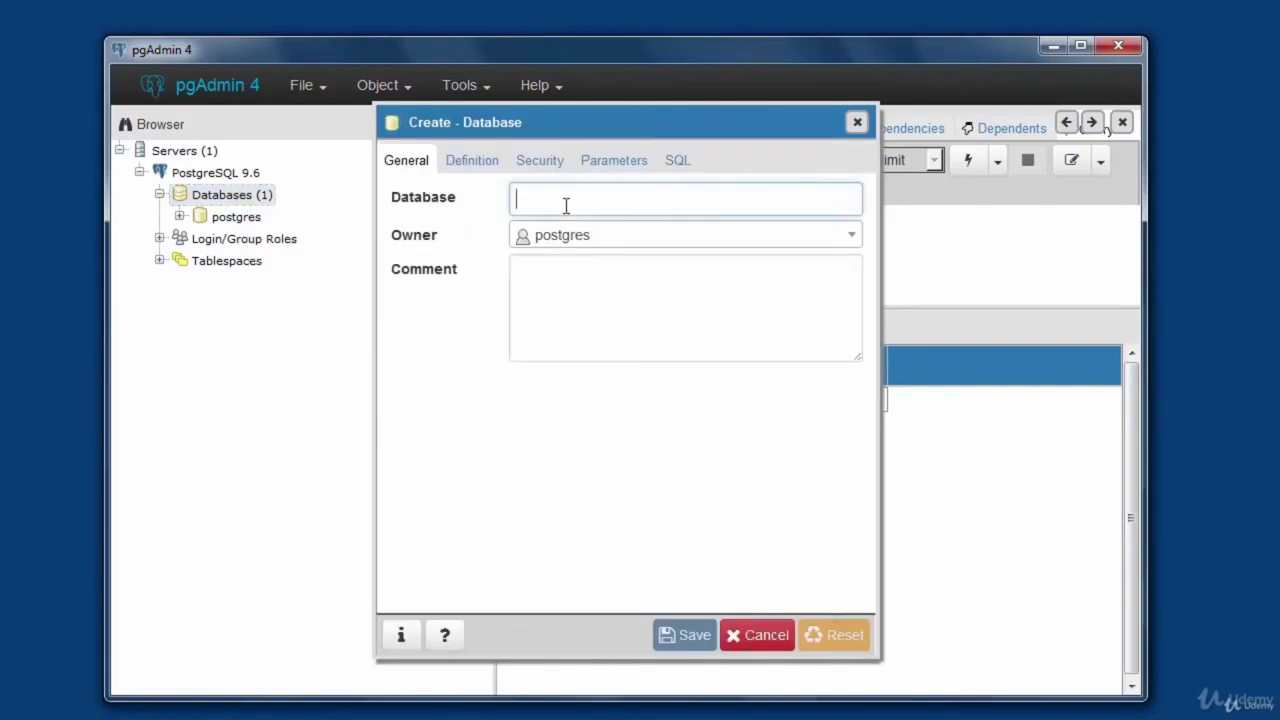
type("dvd")
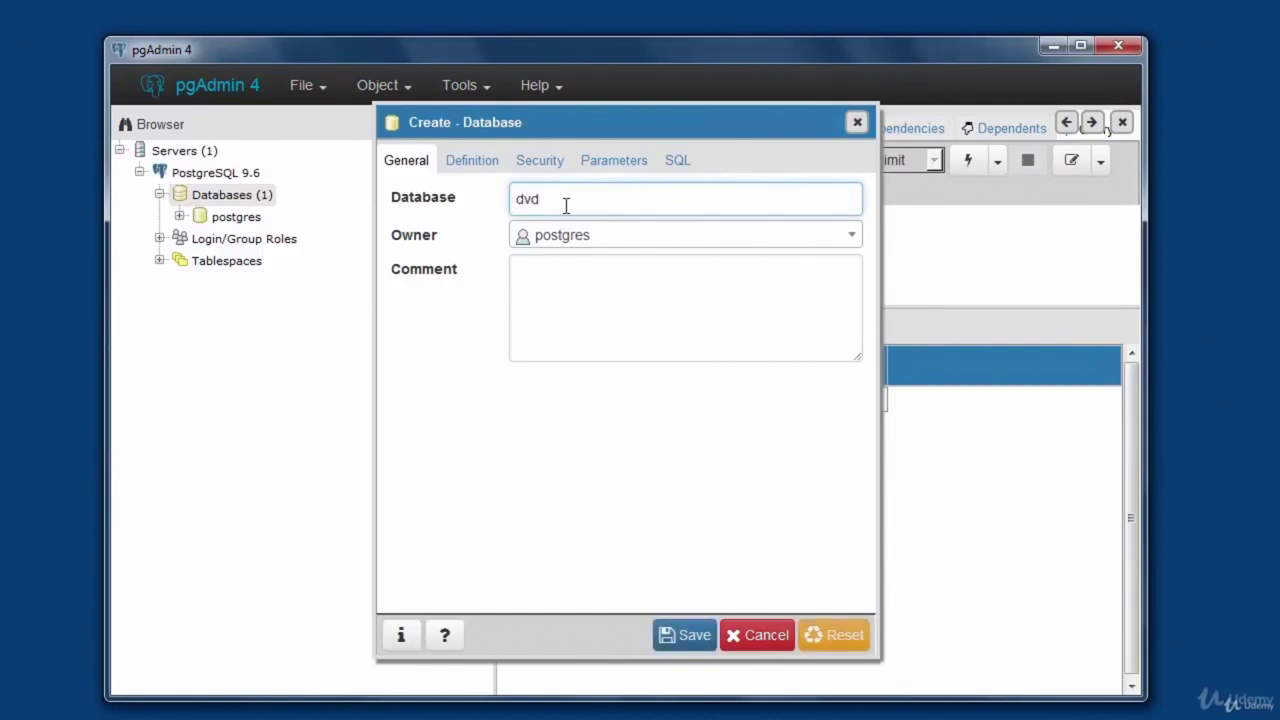
type("rental")
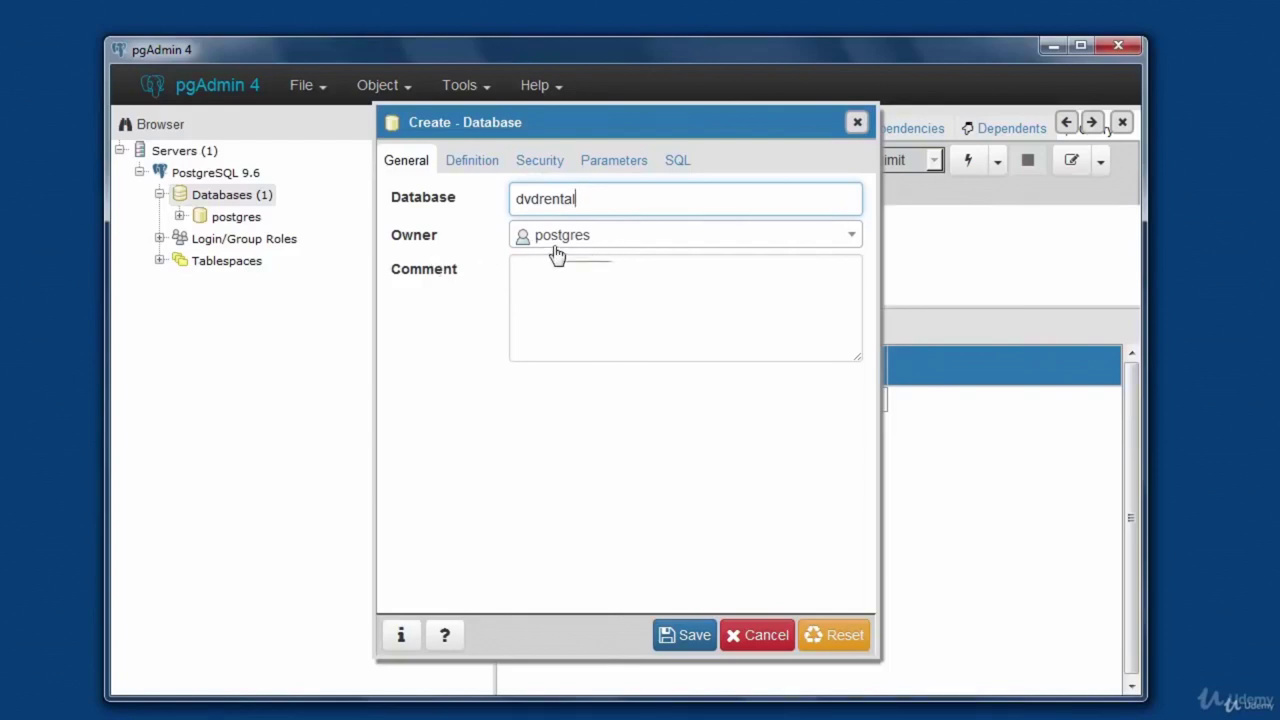
left_click(579, 310)
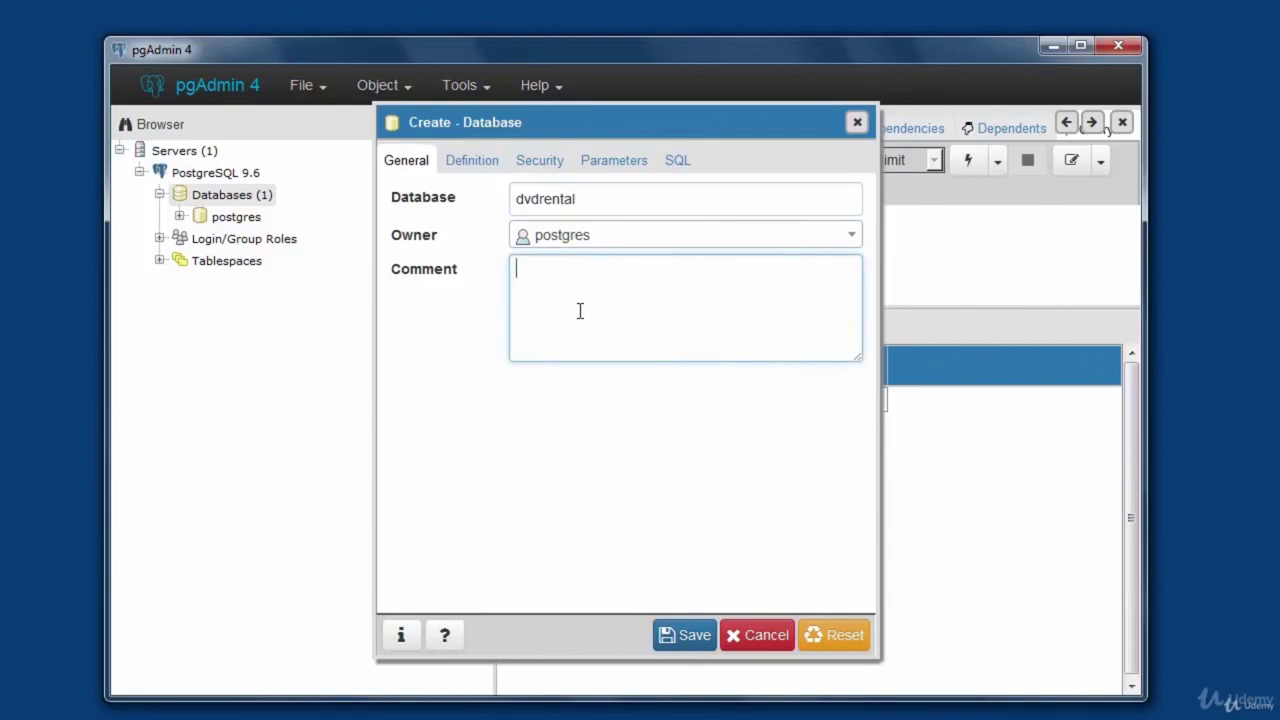
type("dvdrentals")
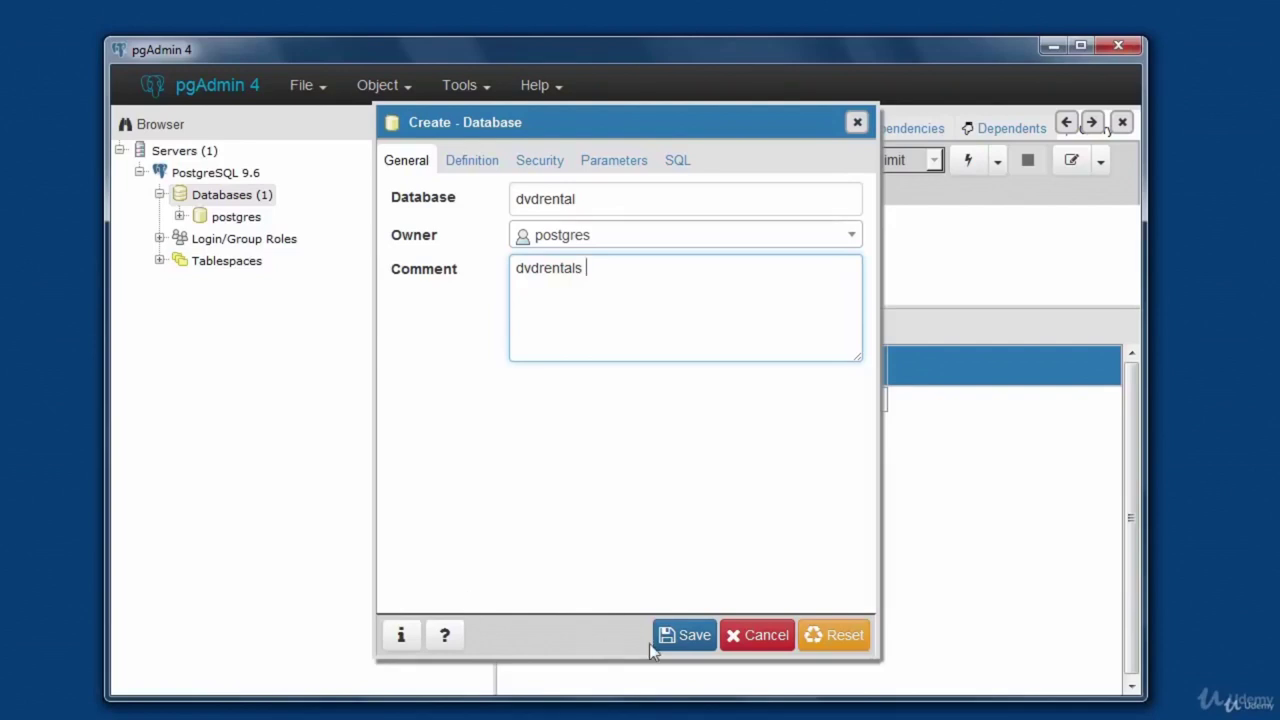
left_click(701, 641)
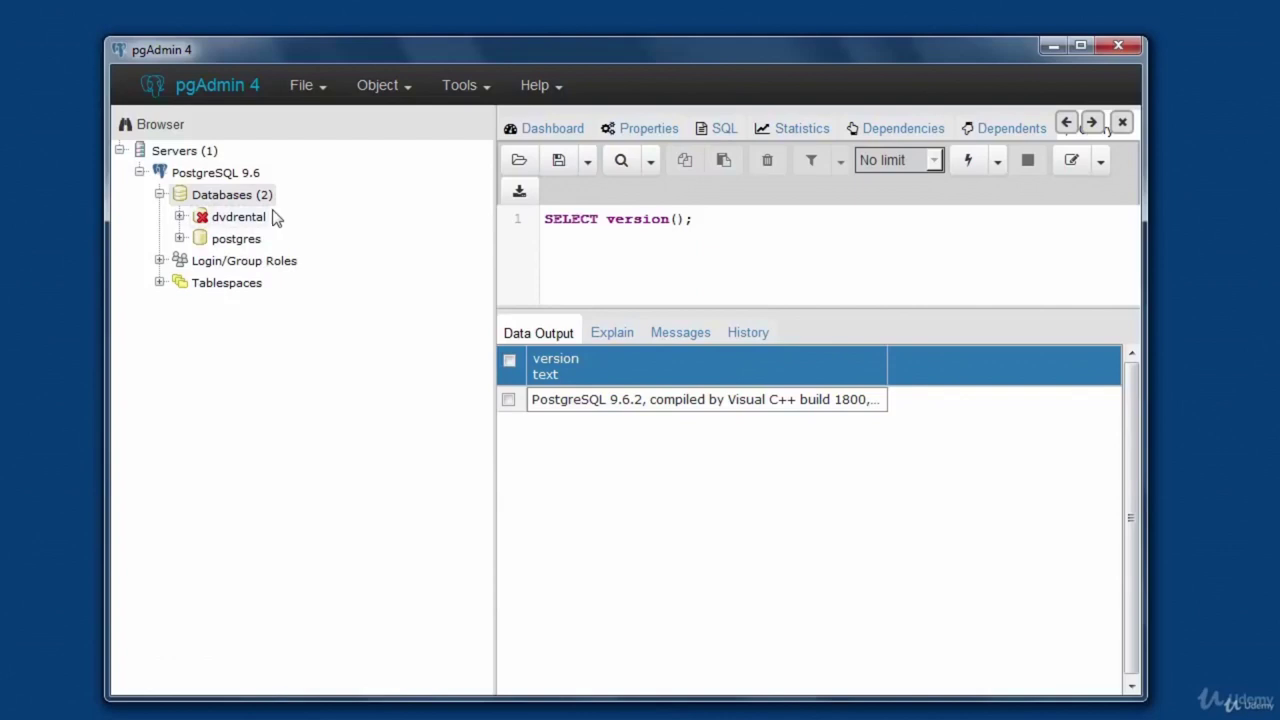
Attempt a Restore on dvdrental, dismiss the missing binary path warning, and open File > Preferences.
left_click(232, 222)
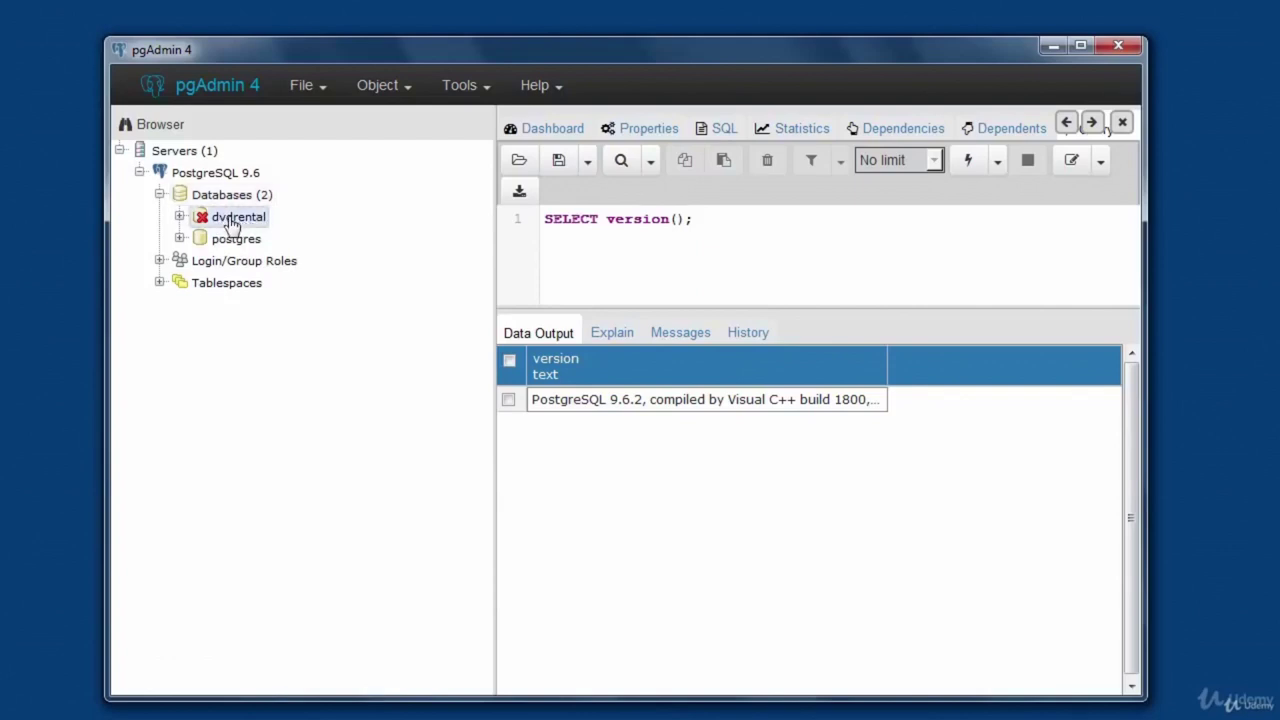
right_click(232, 222)
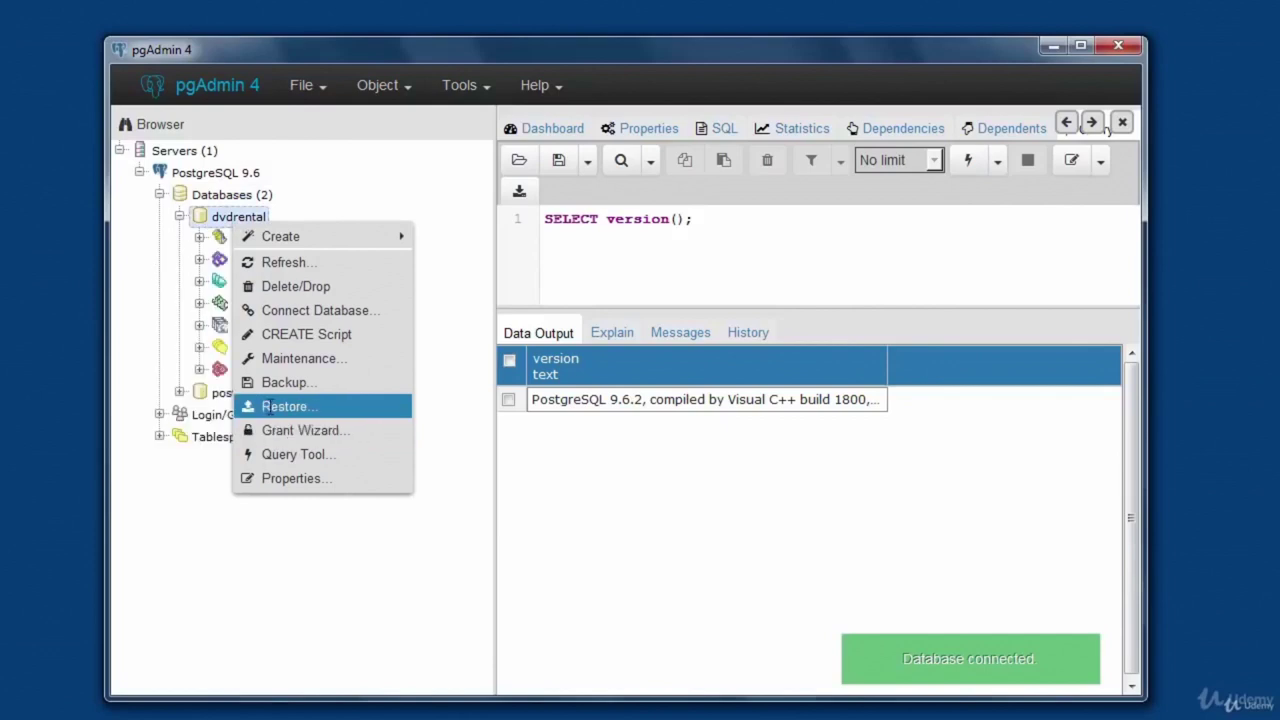
left_click(268, 406)
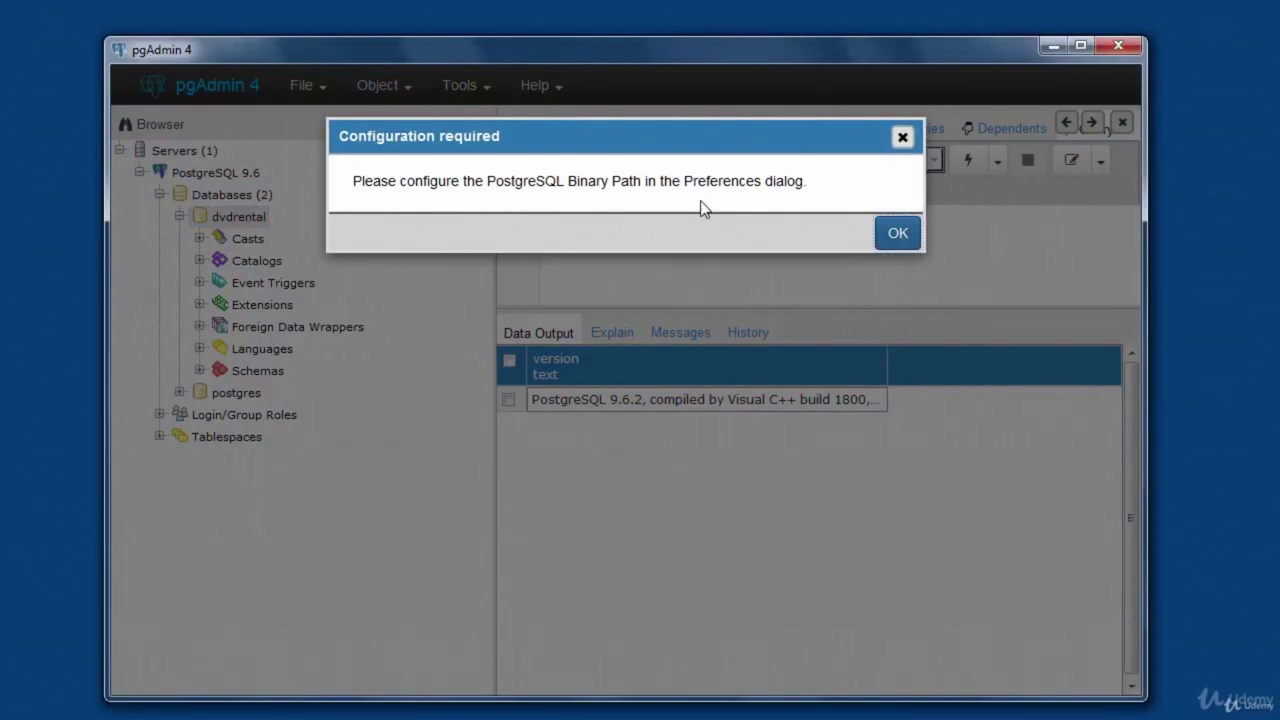
left_click(898, 235)
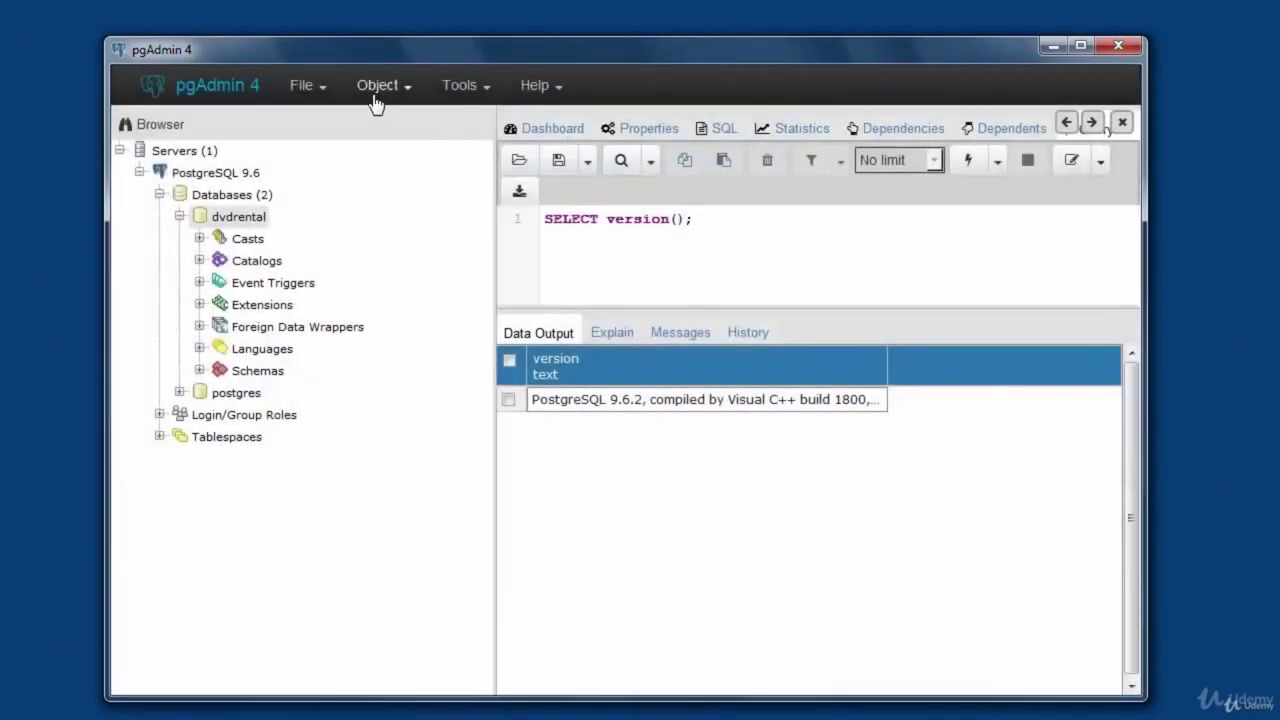
left_click(325, 96)
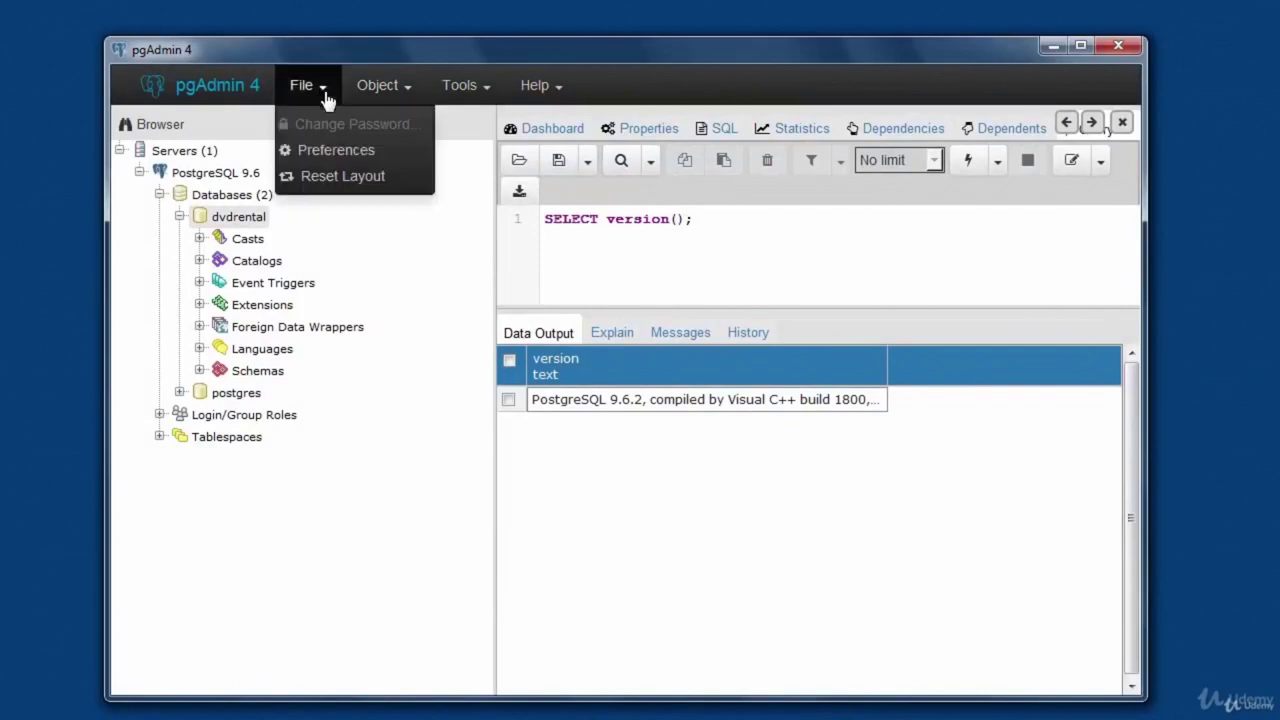
left_click(333, 151)
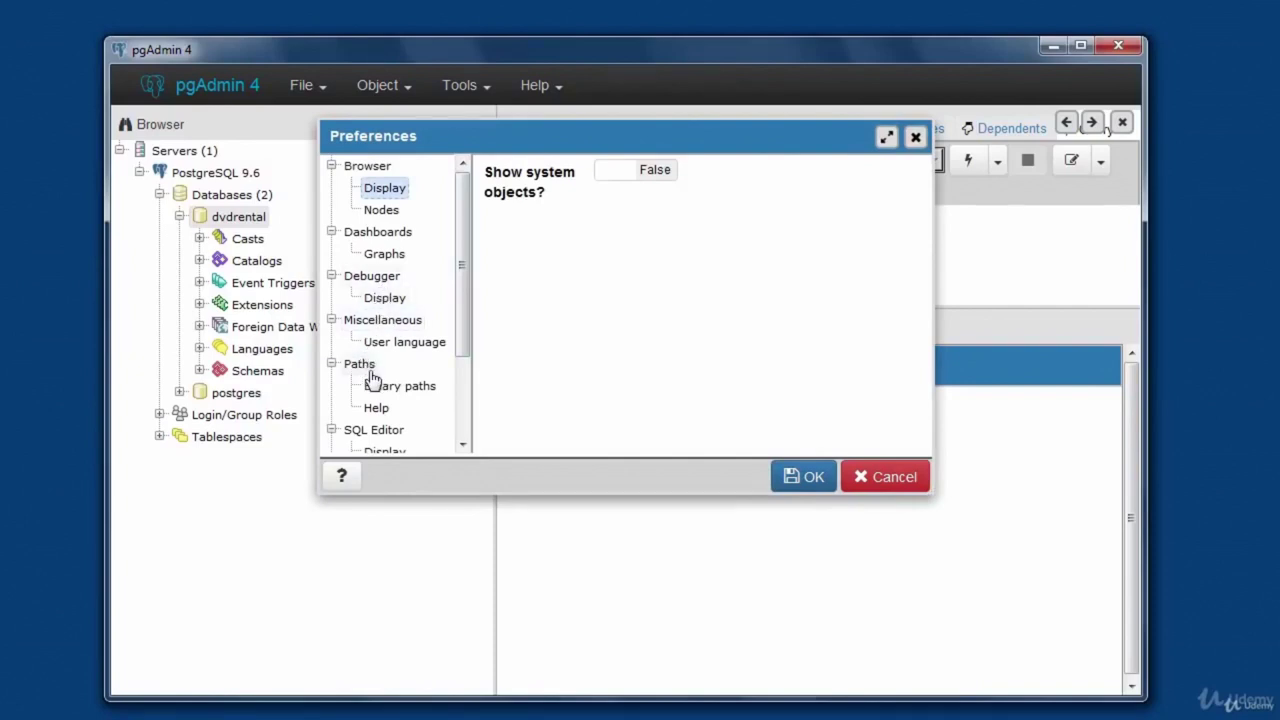
Show the Binary paths preferences and browse Explorer to C:\Program Files\PostgreSQL\9.6\bin.
left_click(397, 394)
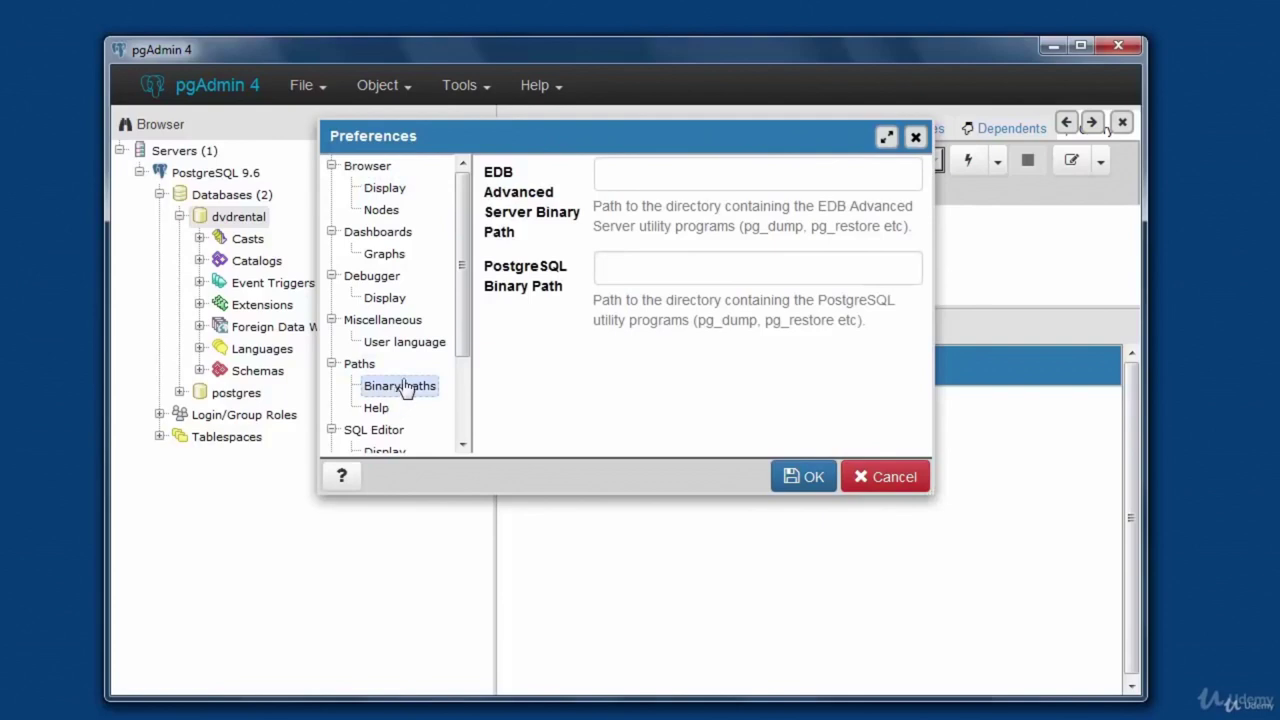
left_click(678, 272)
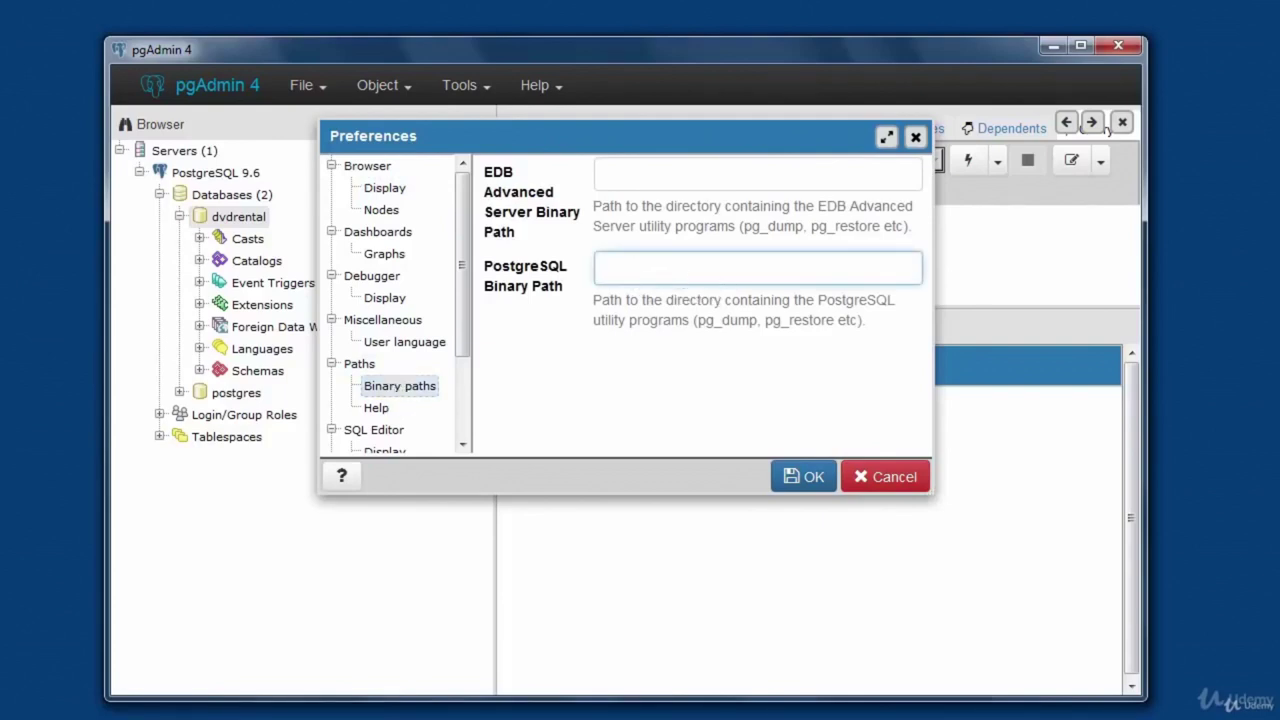
key("super")
left_click(317, 560)
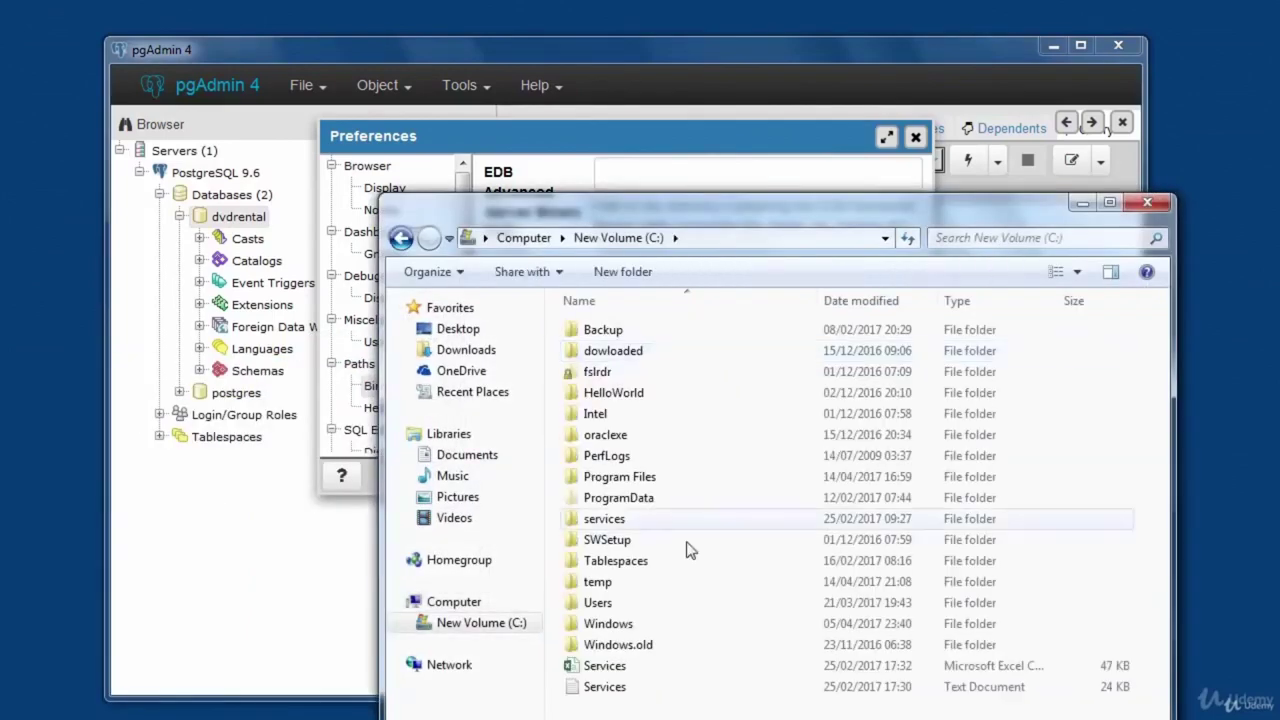
double_click(639, 487)
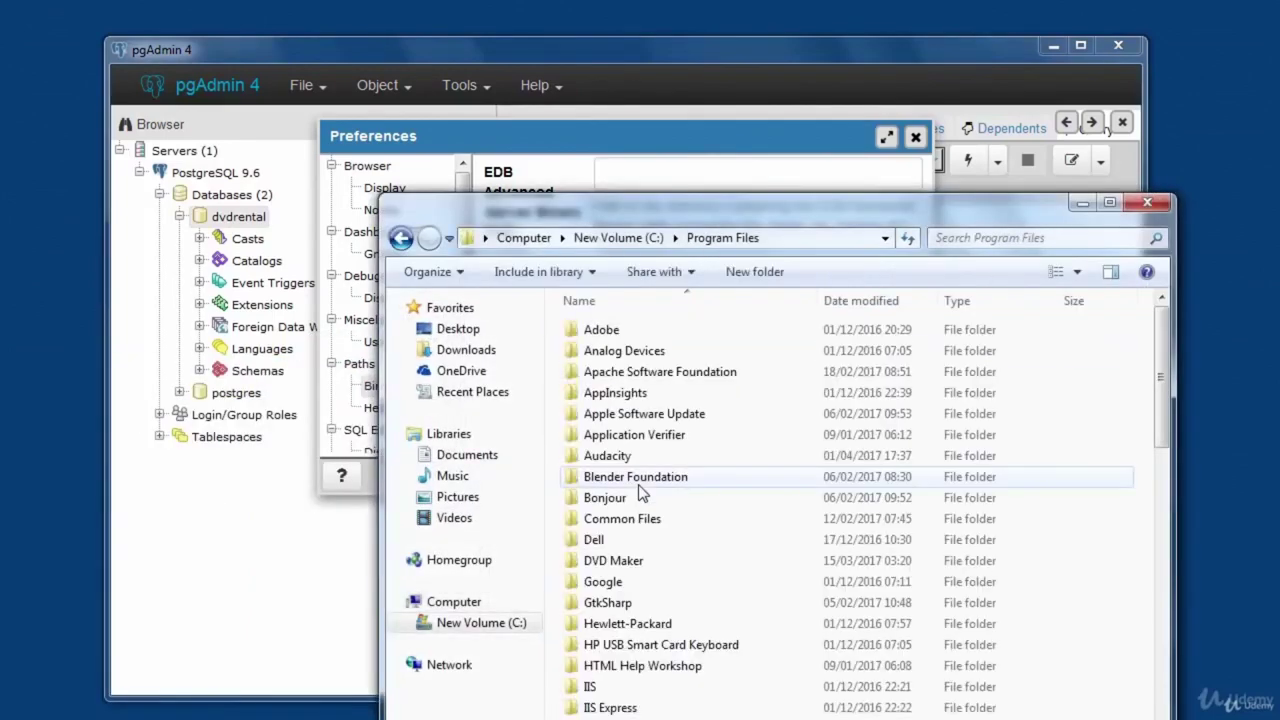
scroll(822, 678, "down", 3)
scroll(822, 678, "down", 8)
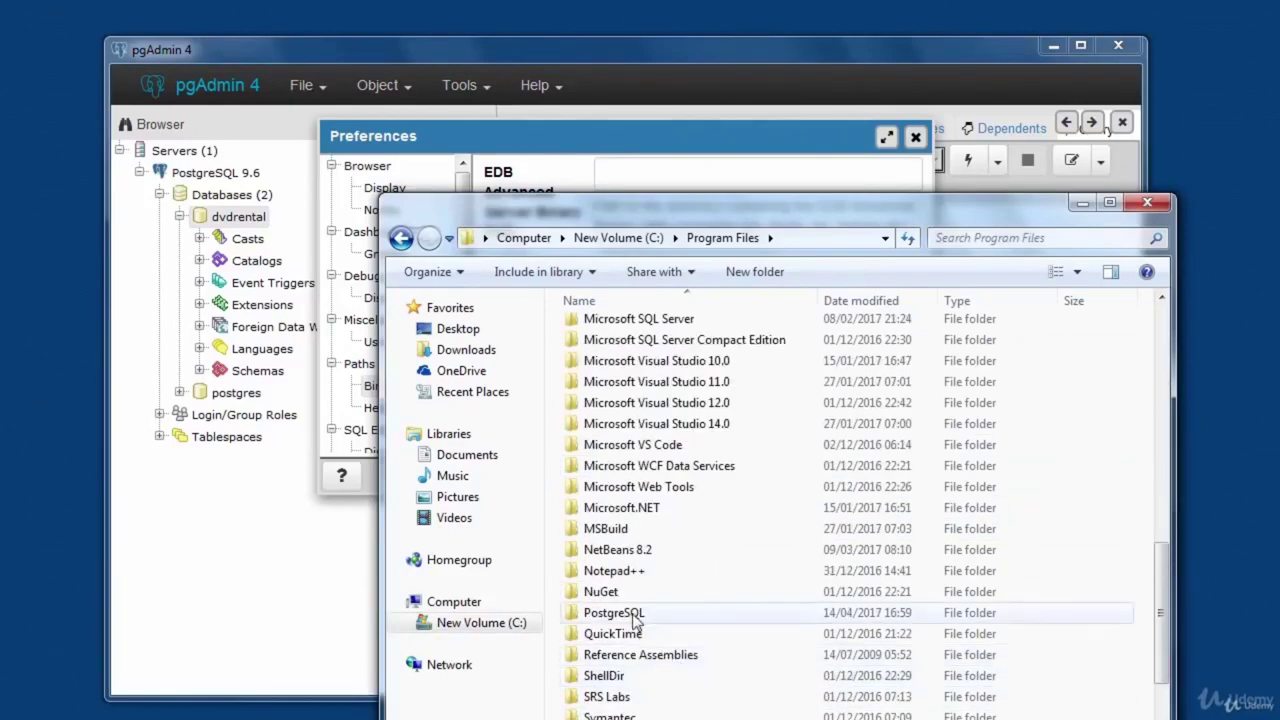
double_click(632, 614)
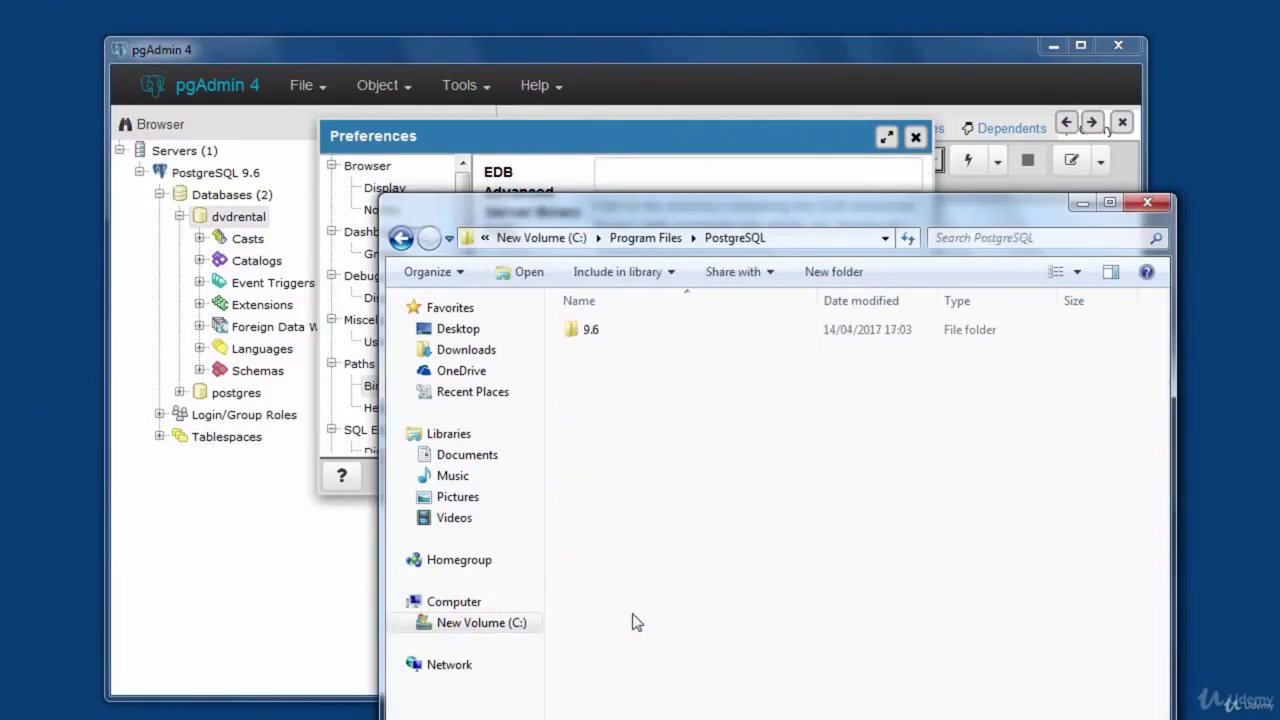
double_click(588, 329)
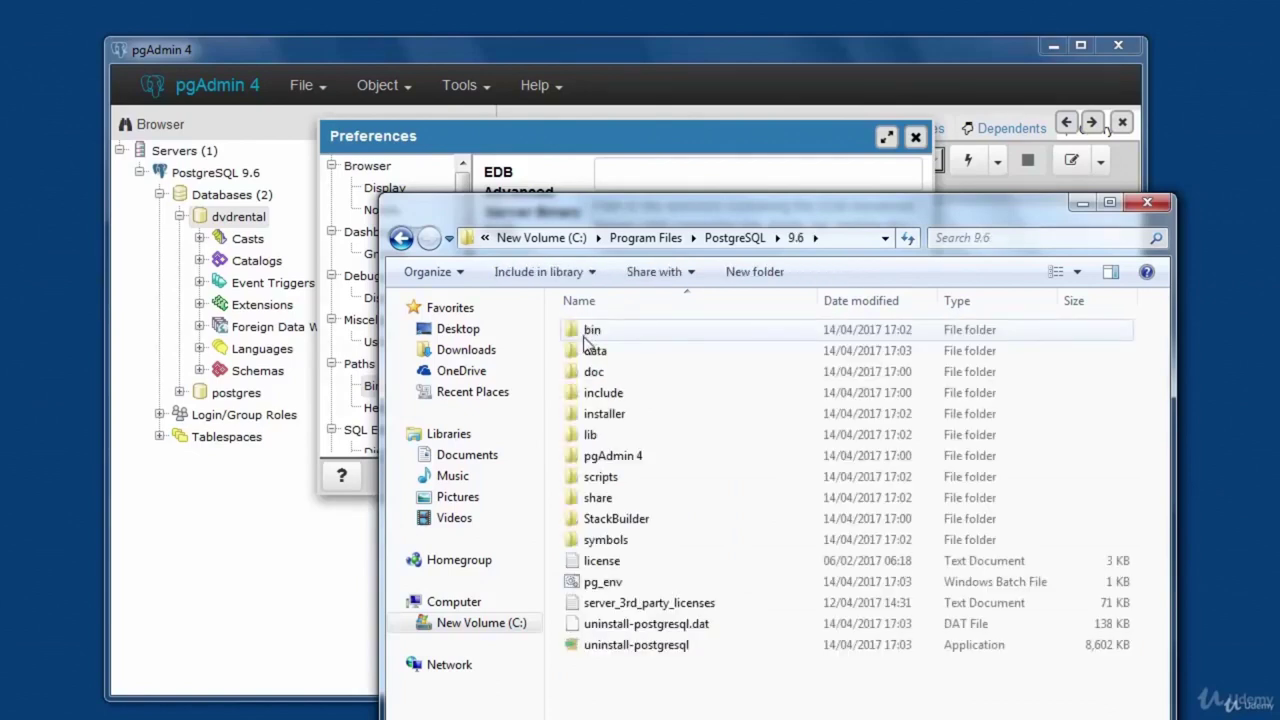
double_click(585, 338)
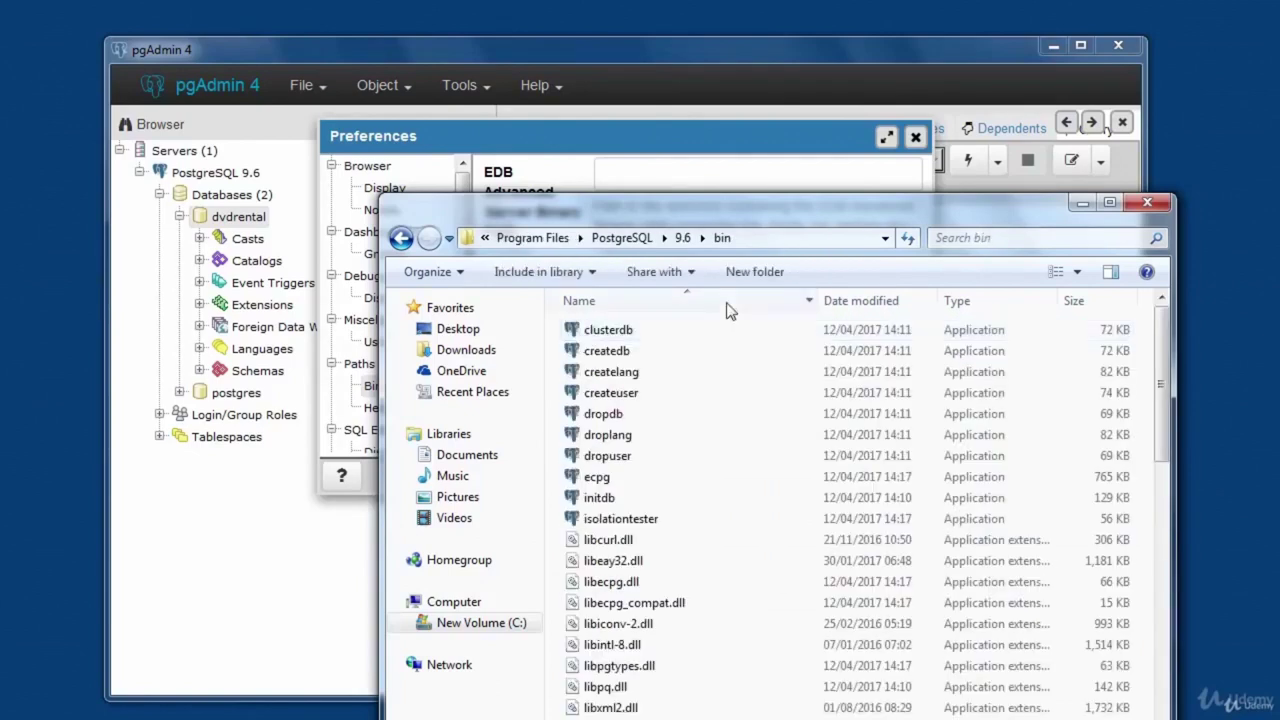
Copy the bin folder path, paste it as the PostgreSQL Binary Path, and save the preferences.
left_click(790, 234)
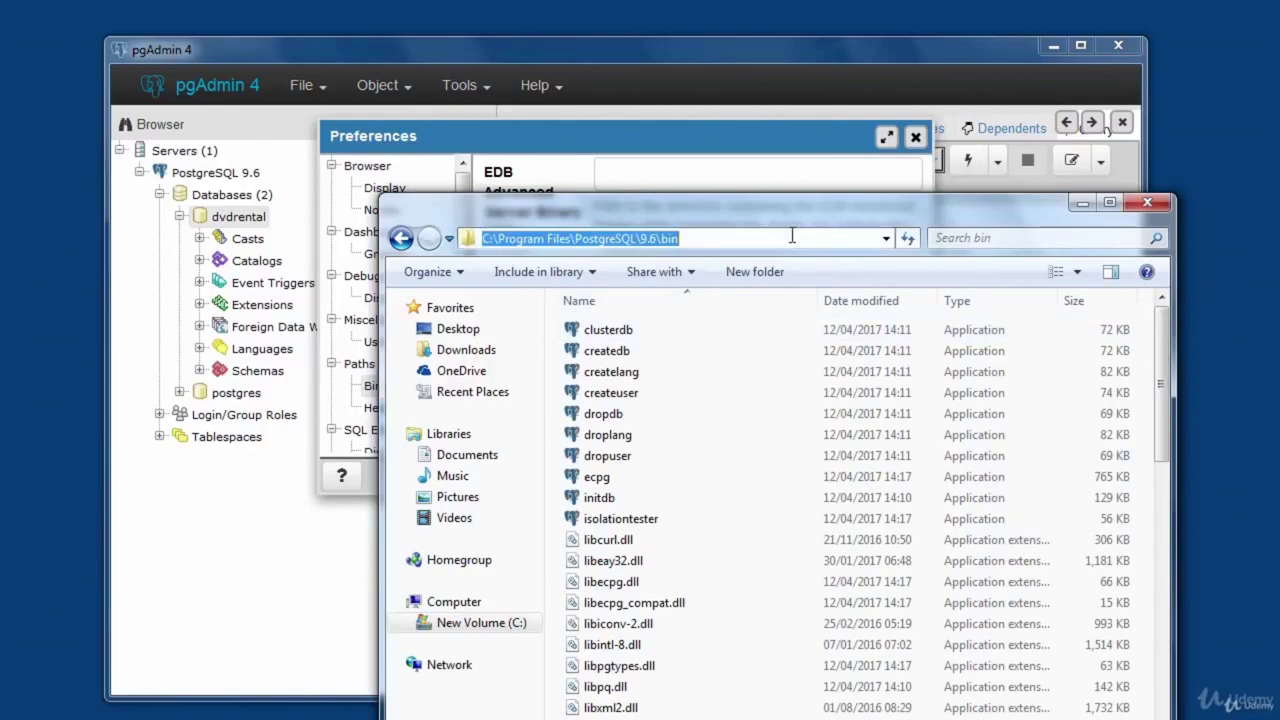
left_click_drag(680, 238, 460, 236)
right_click(550, 242)
left_click(608, 304)
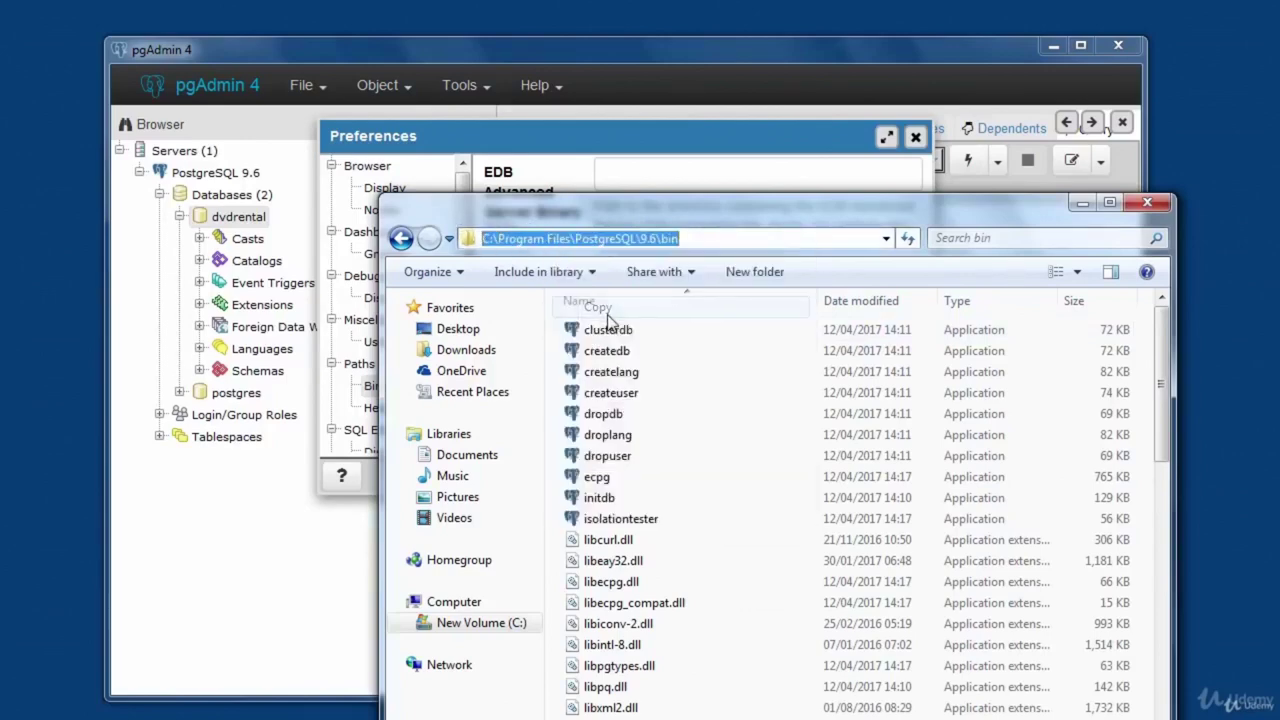
left_click(1147, 203)
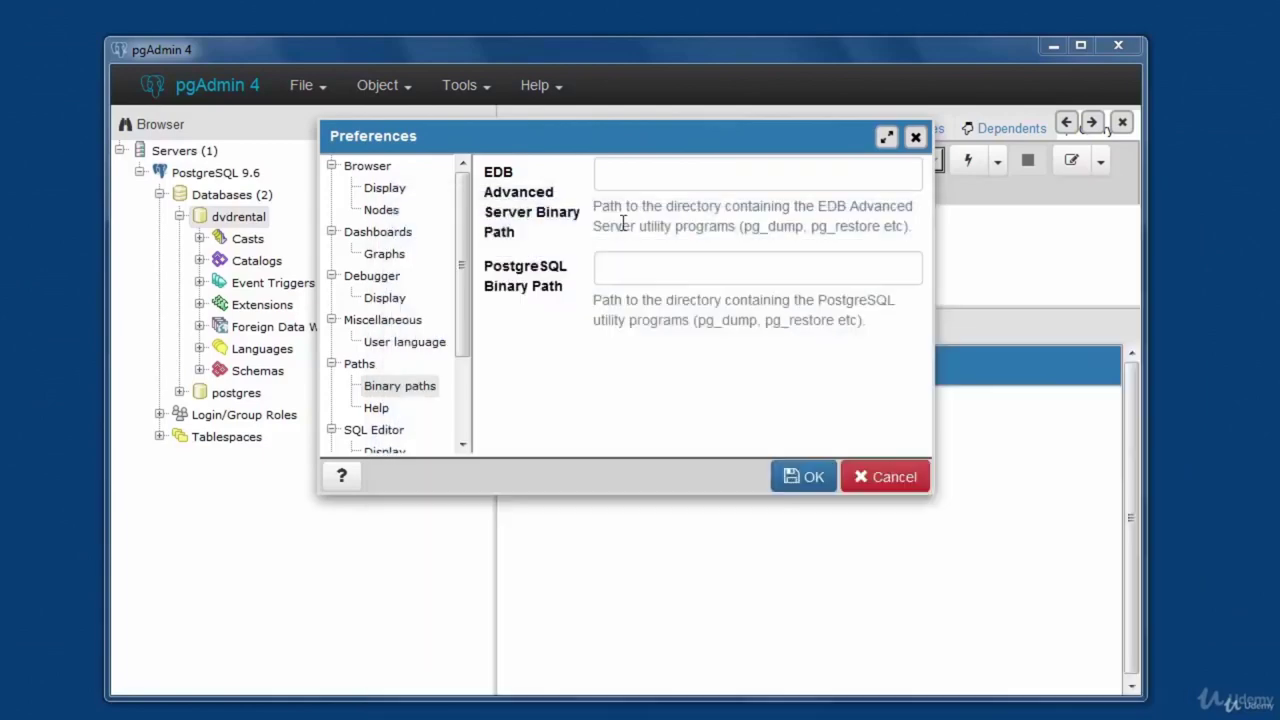
left_click(622, 274)
right_click(623, 275)
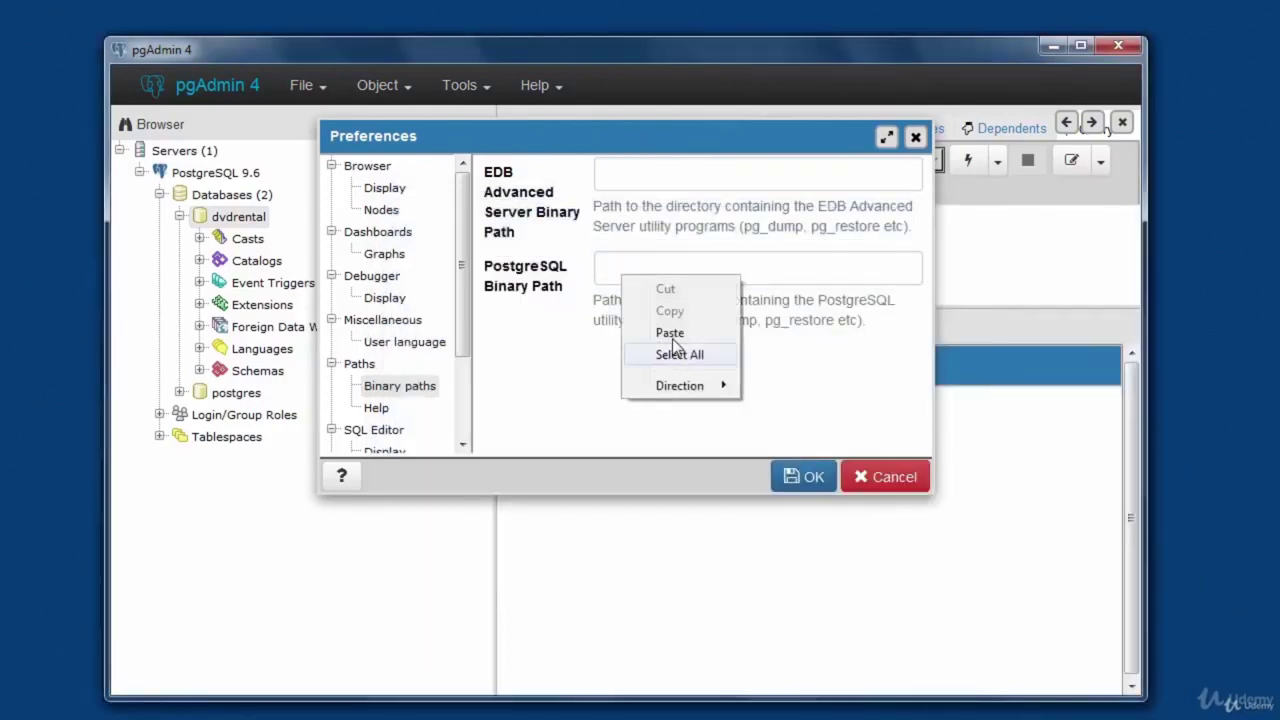
left_click(667, 331)
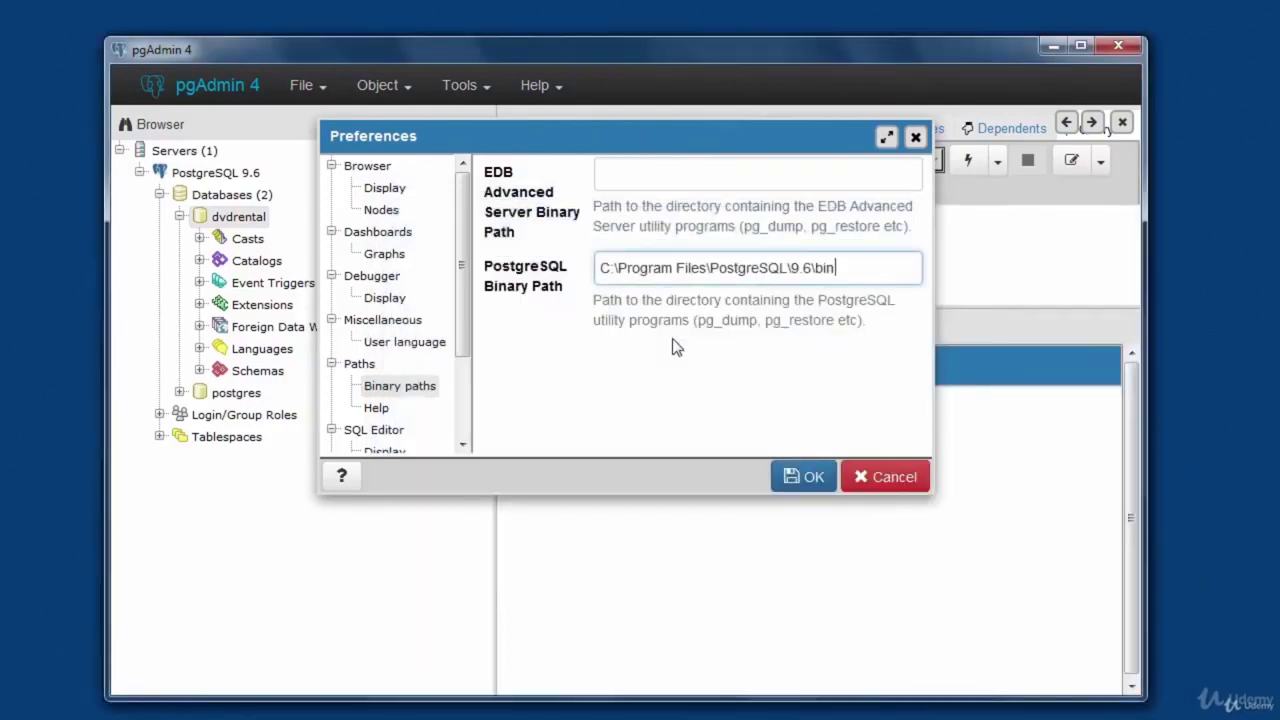
left_click(814, 480)
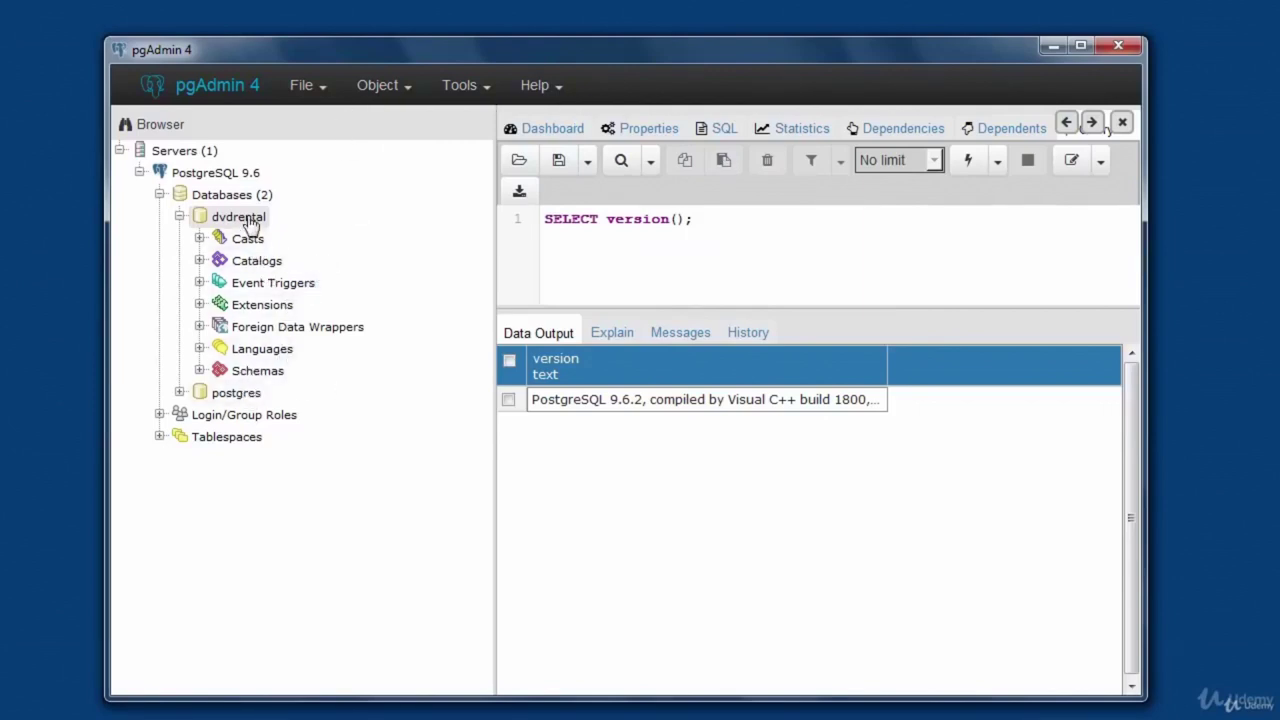
Open Restore for dvdrental with format 'Custom or tar' and try browsing for the backup file.
right_click(250, 224)
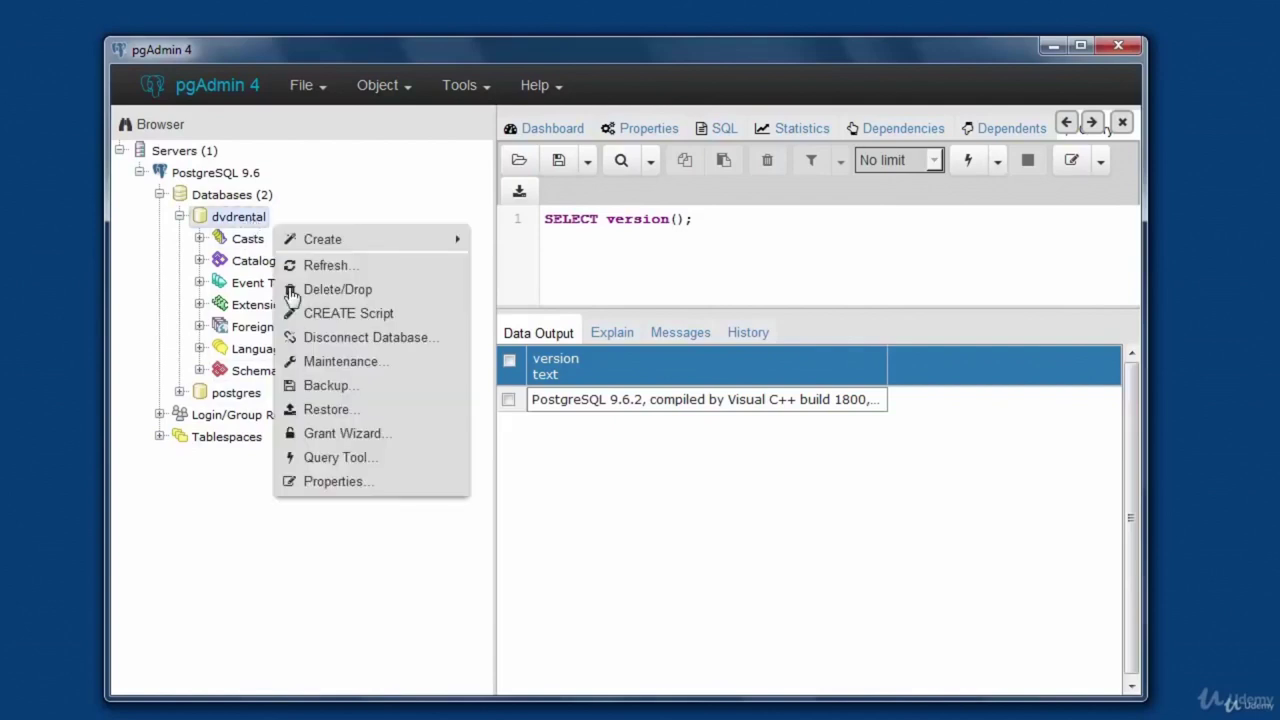
left_click(334, 412)
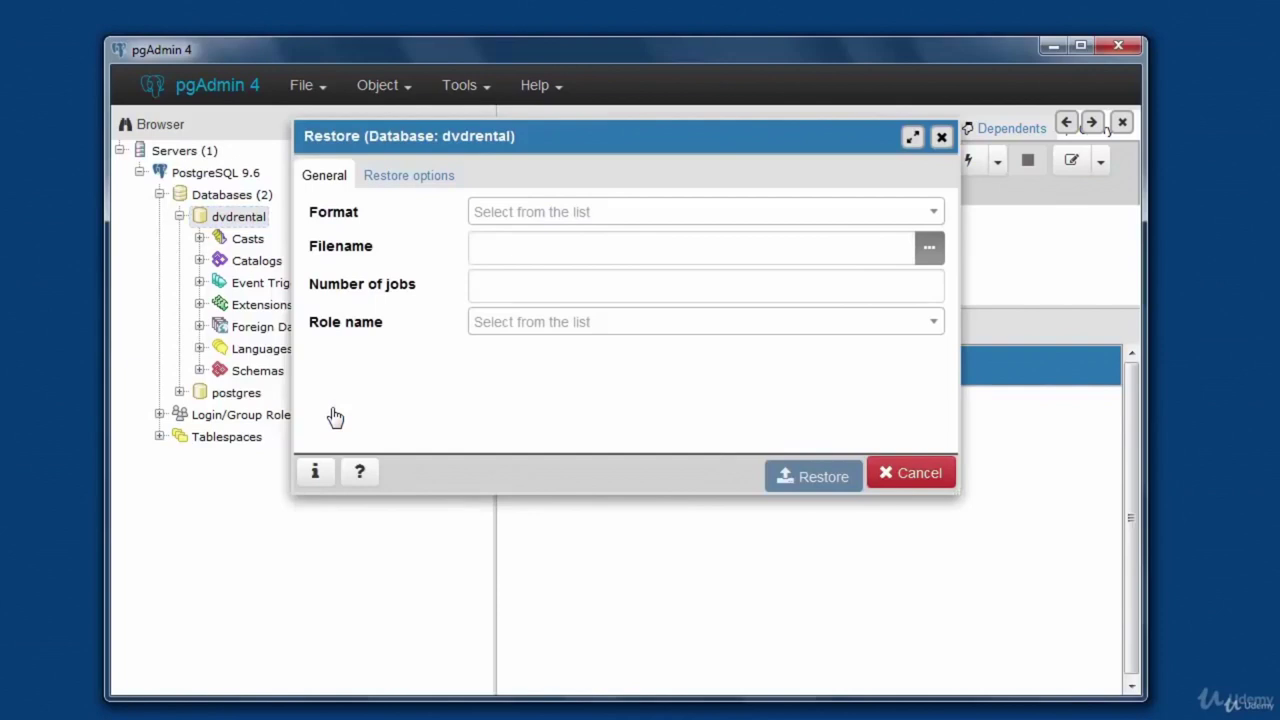
left_click(933, 214)
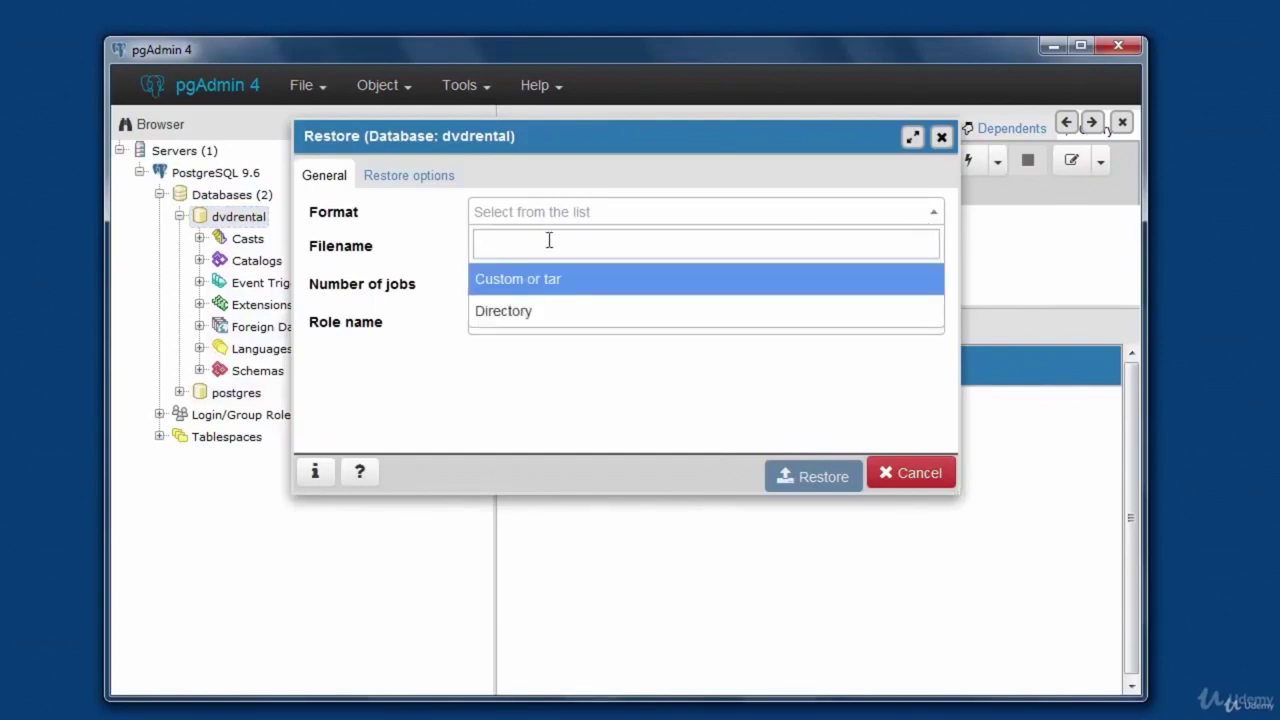
left_click(577, 291)
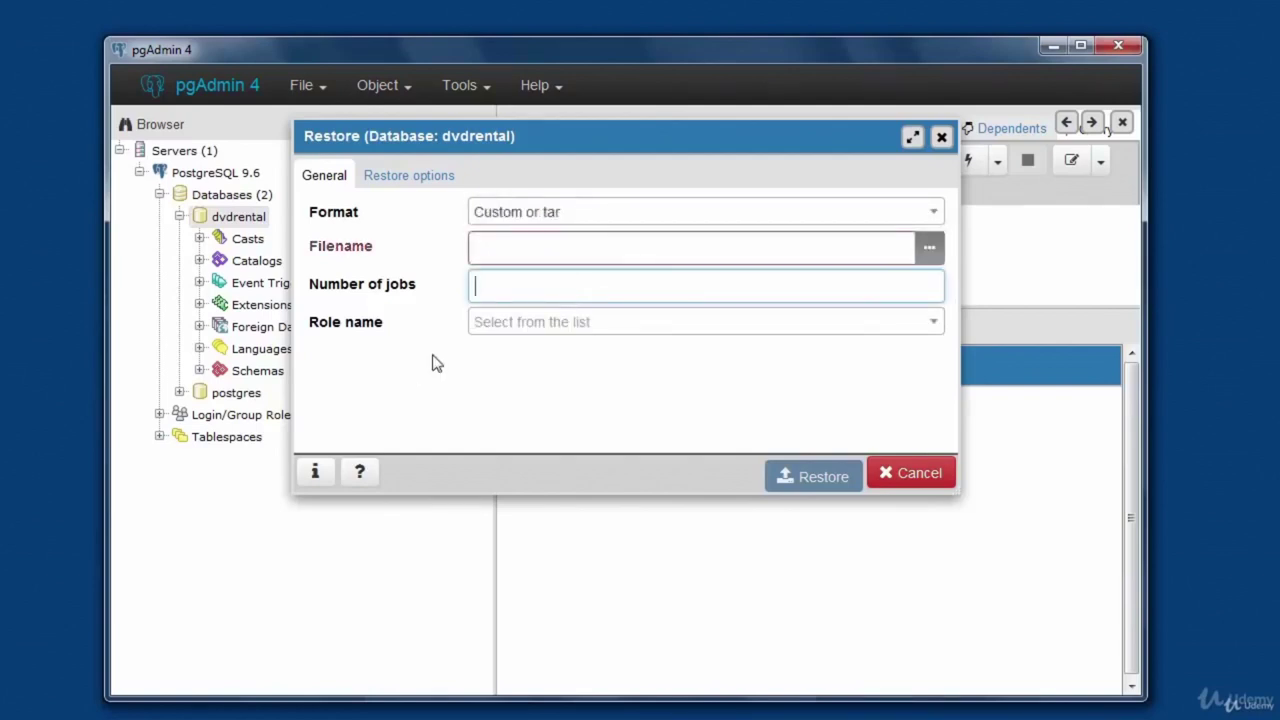
left_click(923, 250)
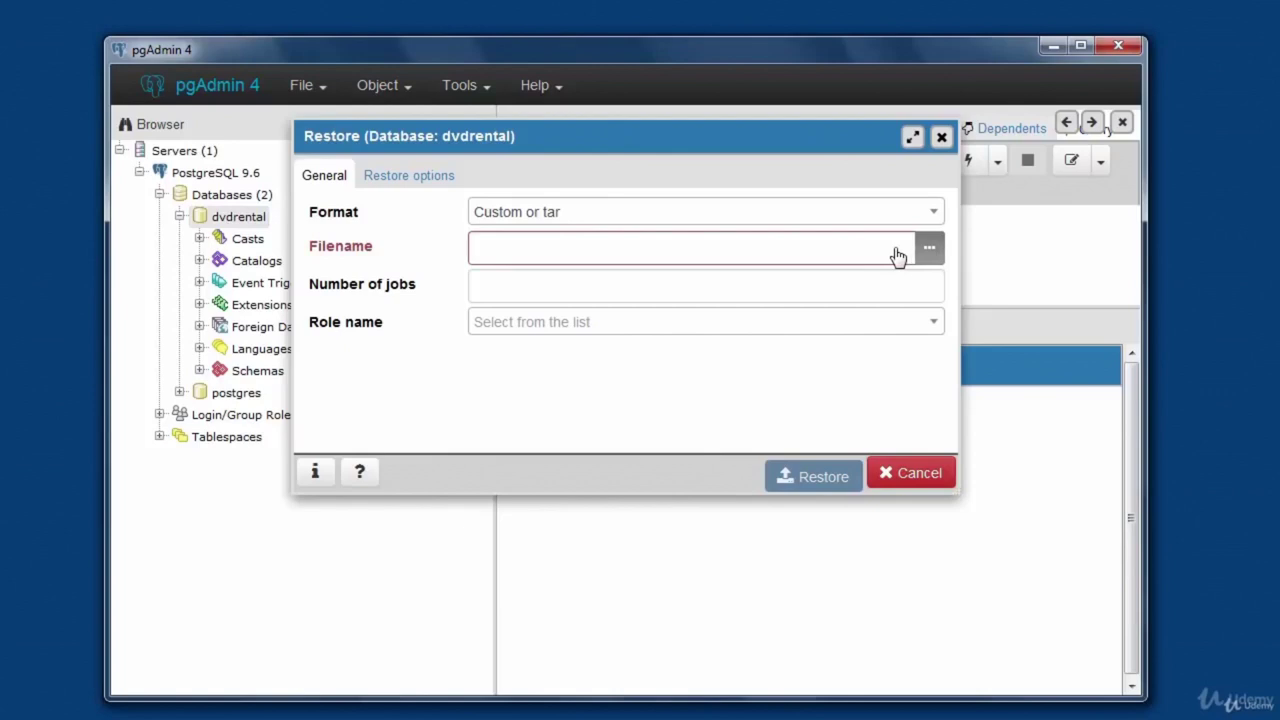
left_click(929, 247)
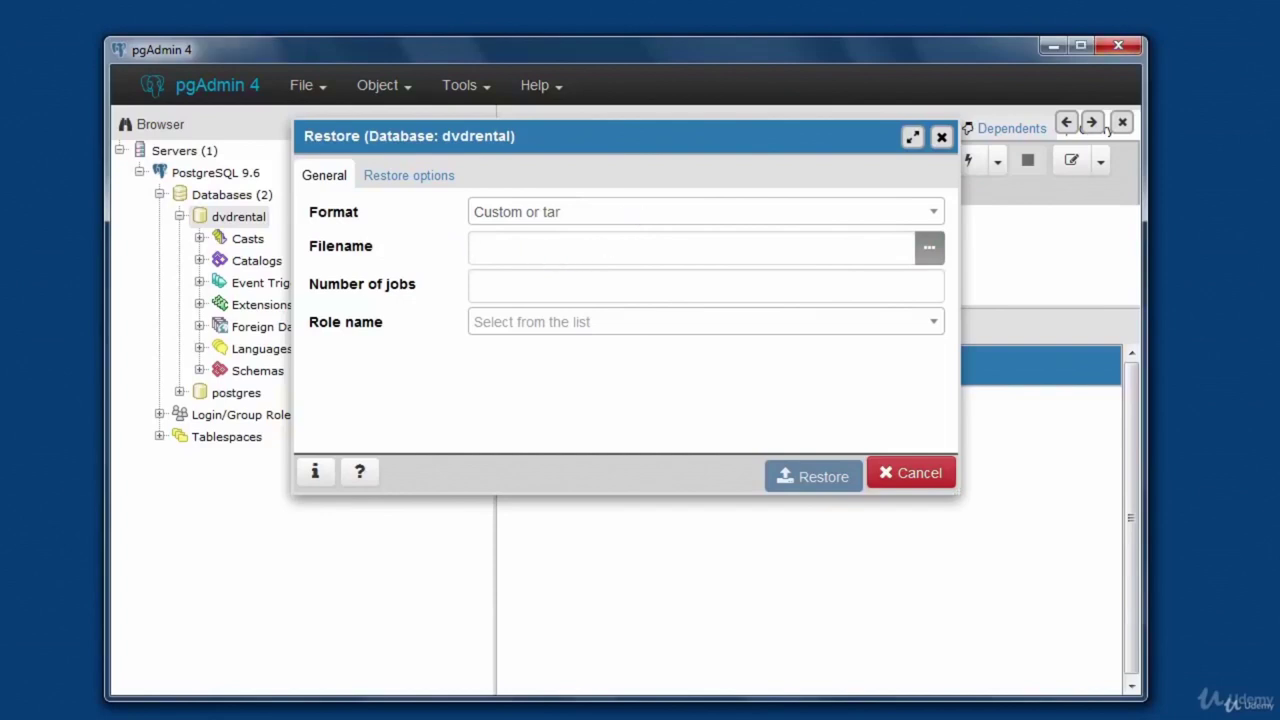
key("super")
left_click(301, 568)
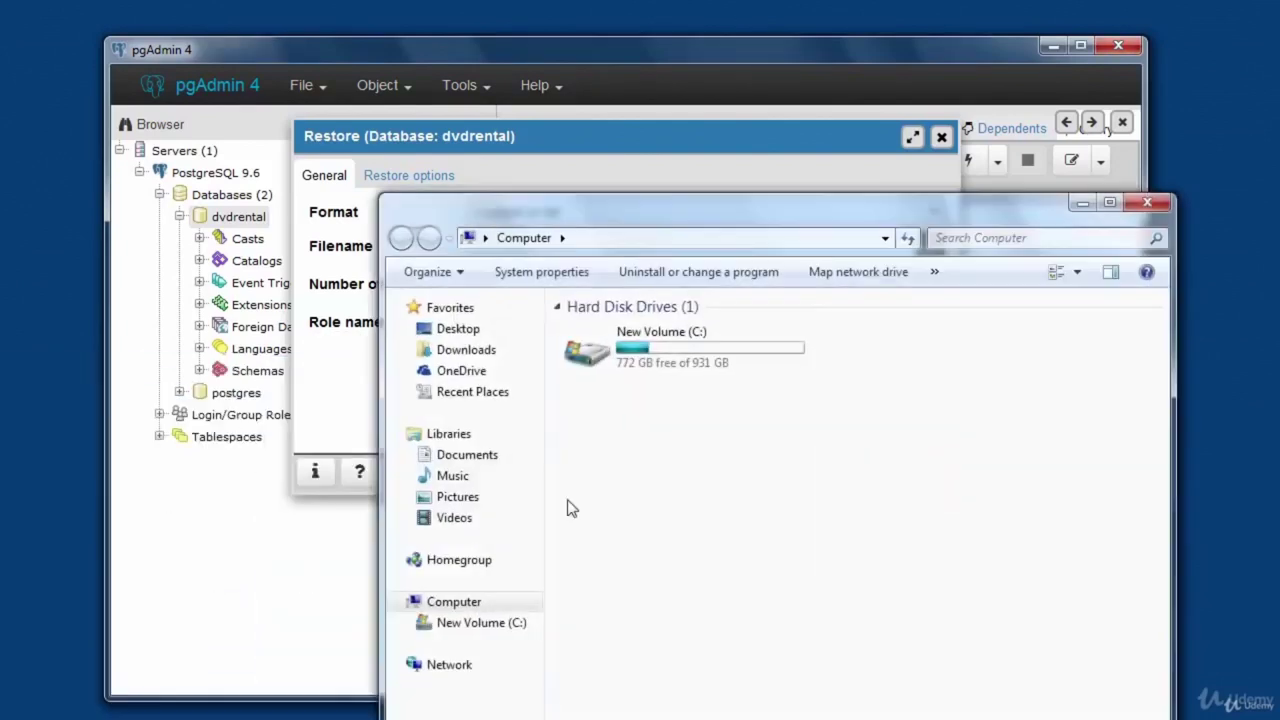
double_click(663, 345)
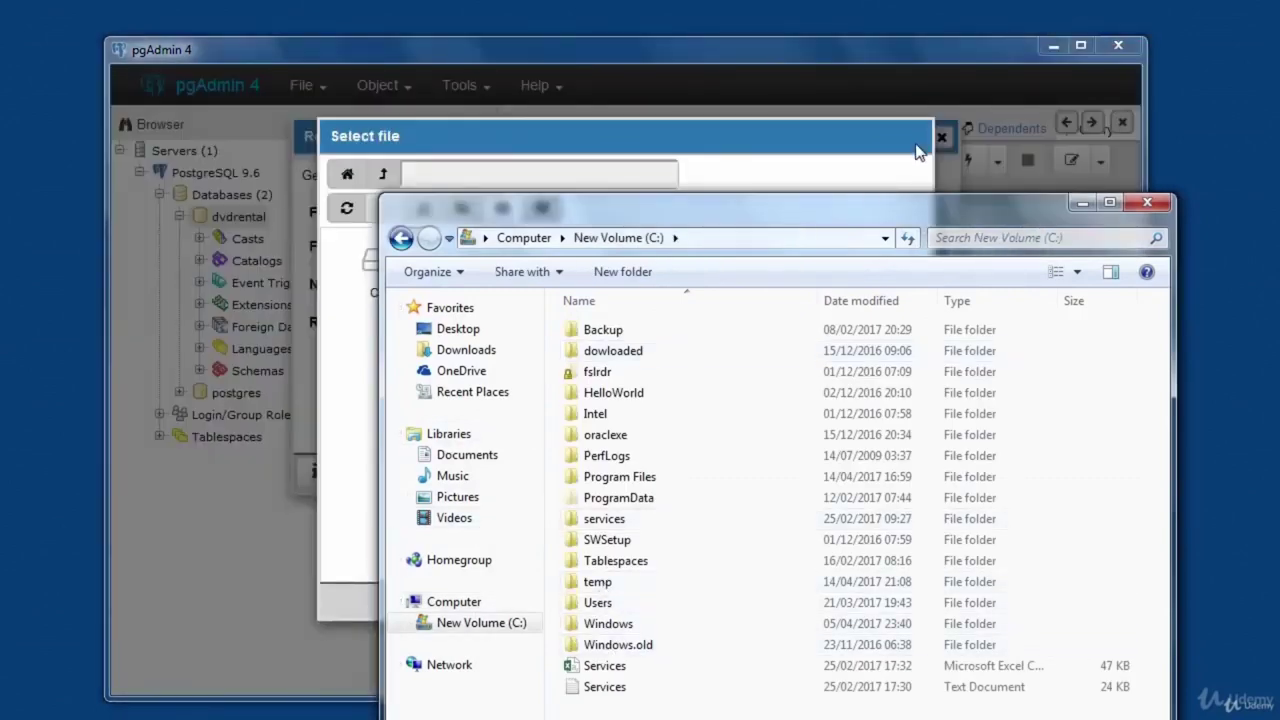
left_click_drag(863, 209, 929, 541)
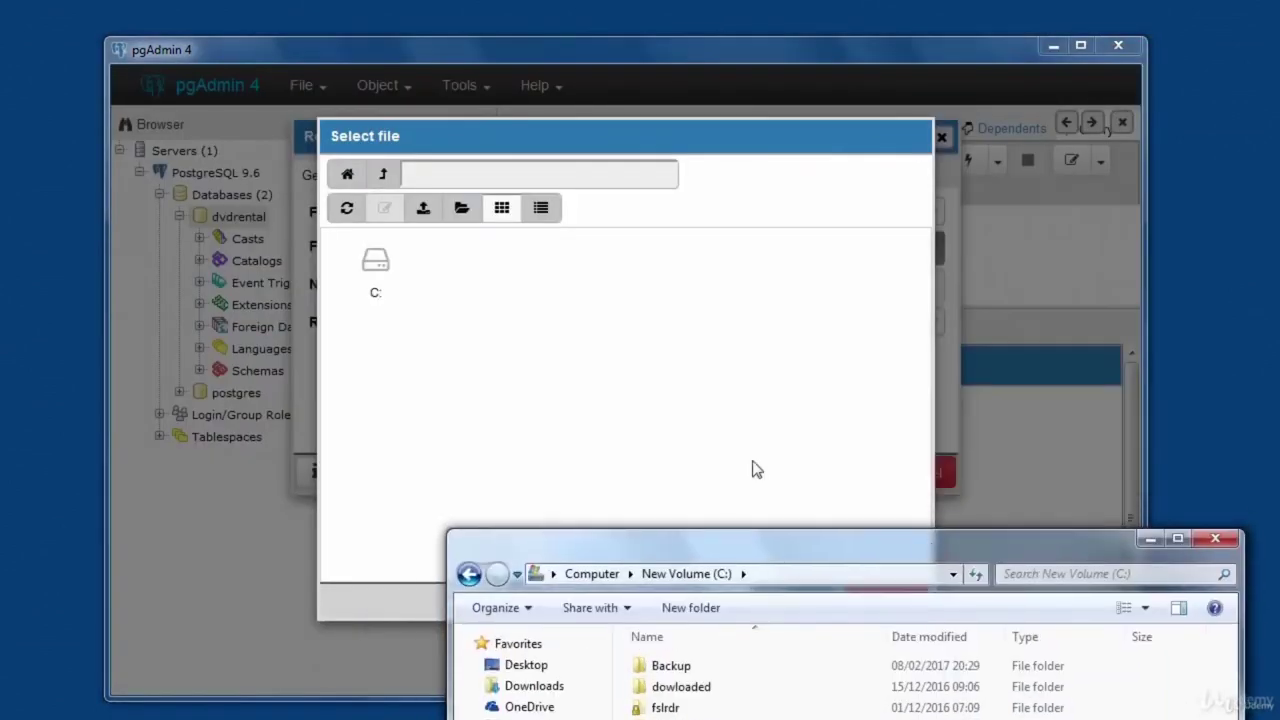
left_click(1215, 538)
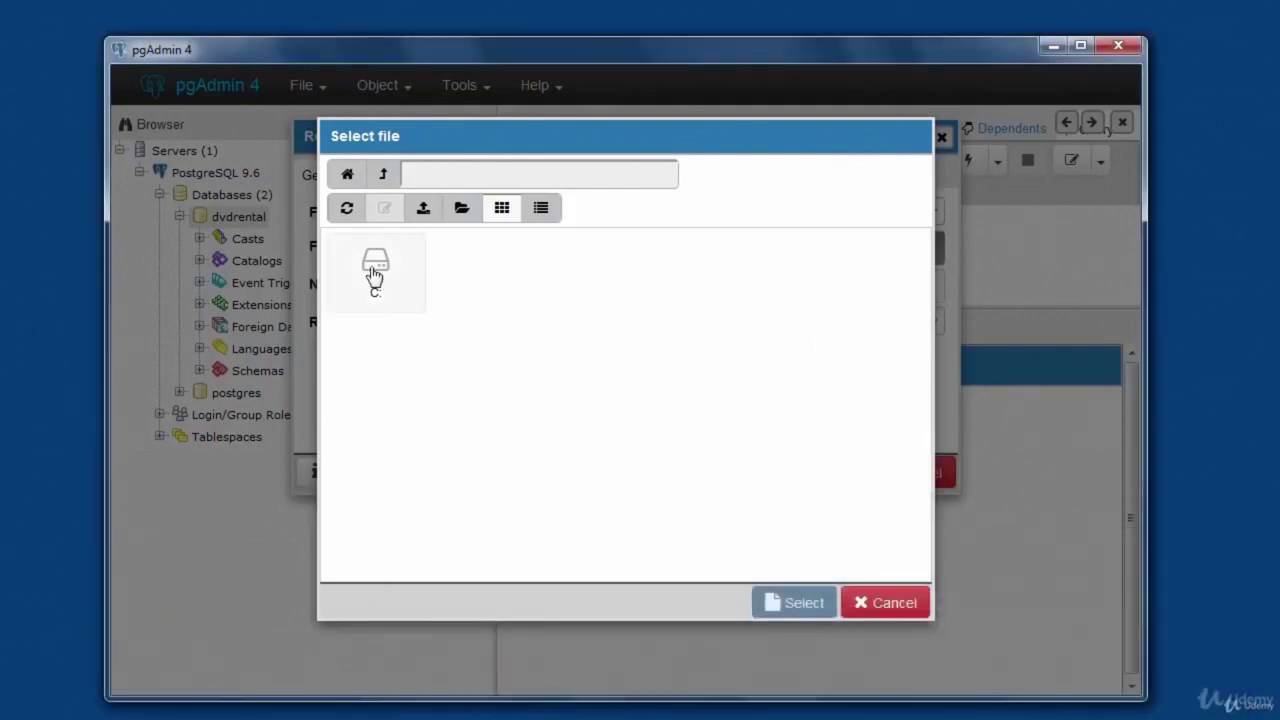
double_click(374, 276)
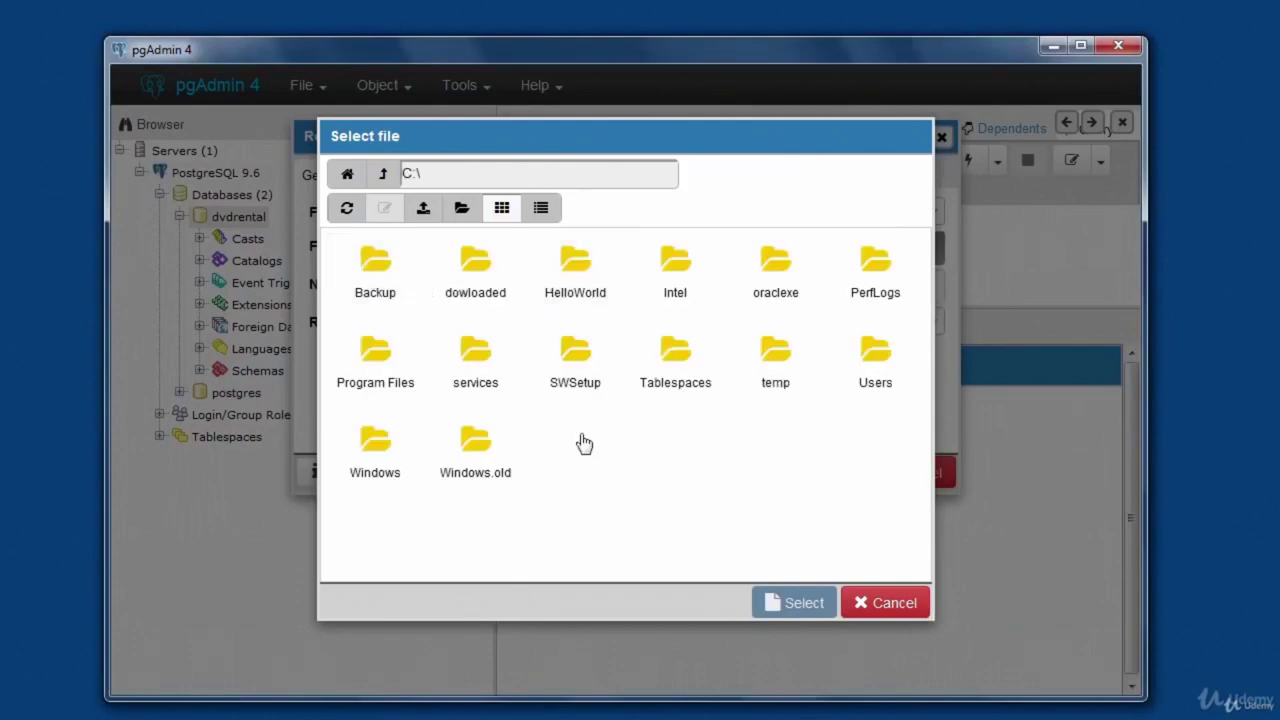
left_click(786, 378)
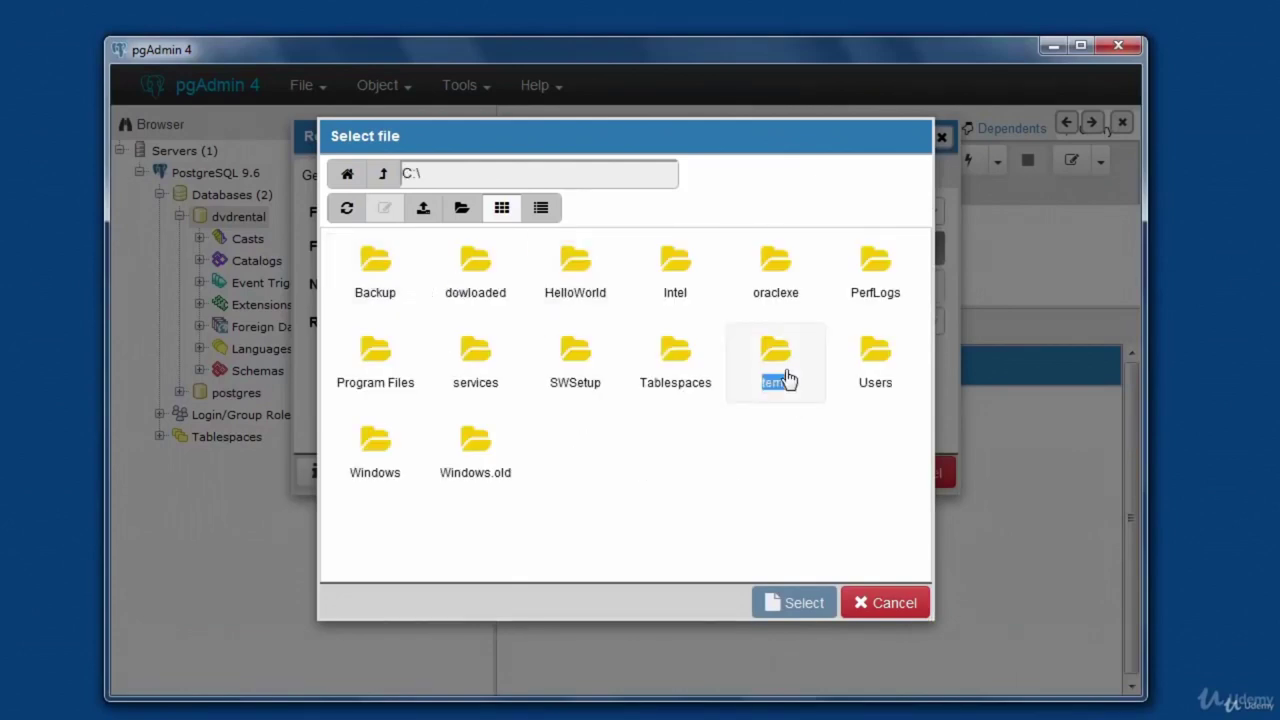
double_click(786, 378)
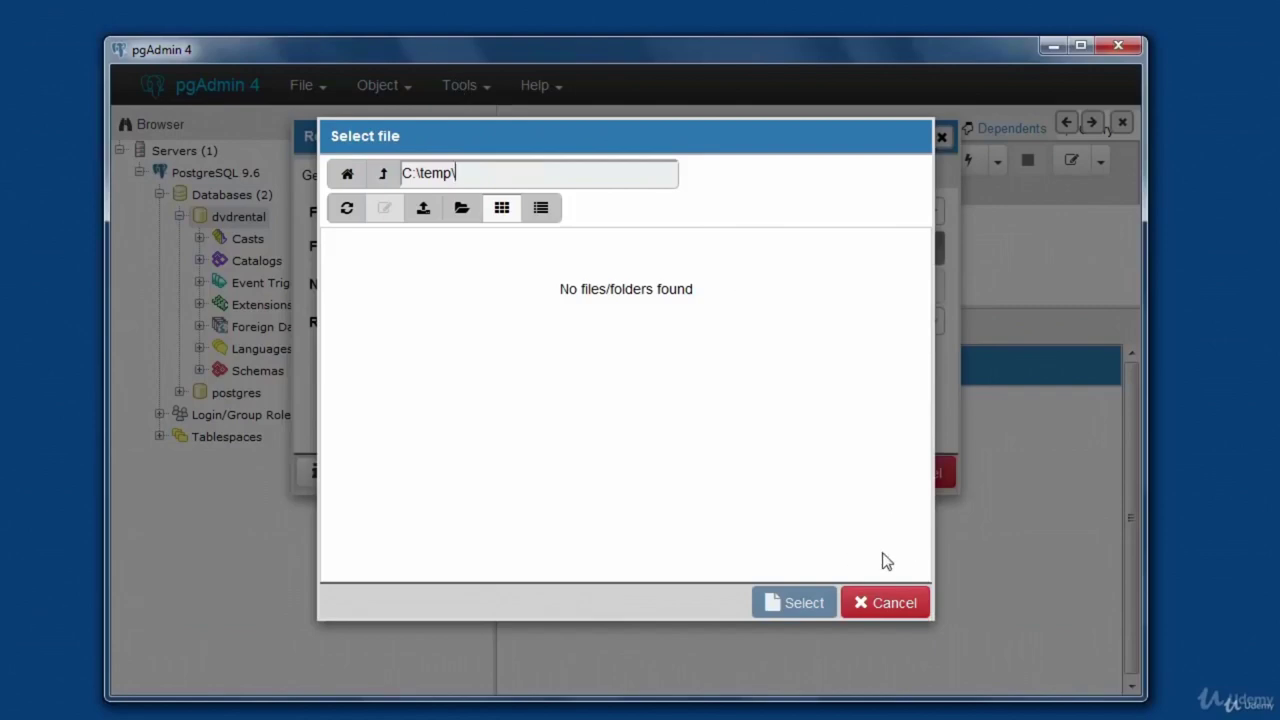
left_click(891, 608)
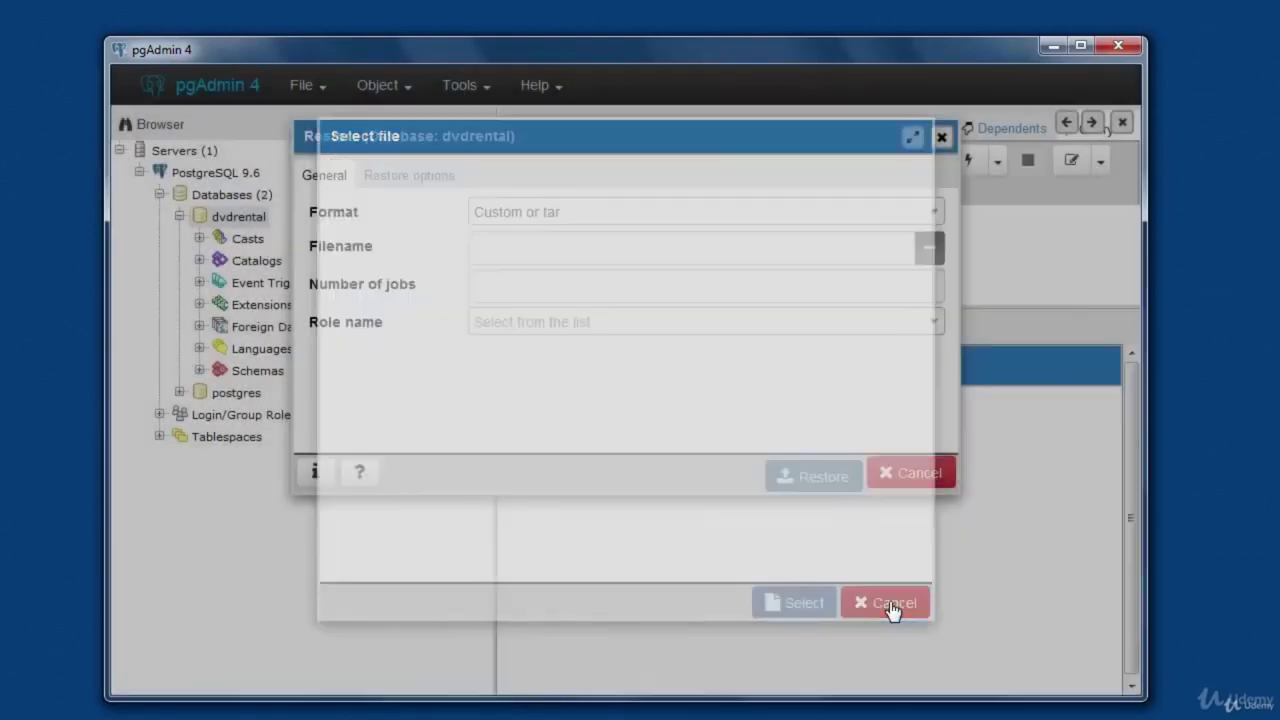
key("super")
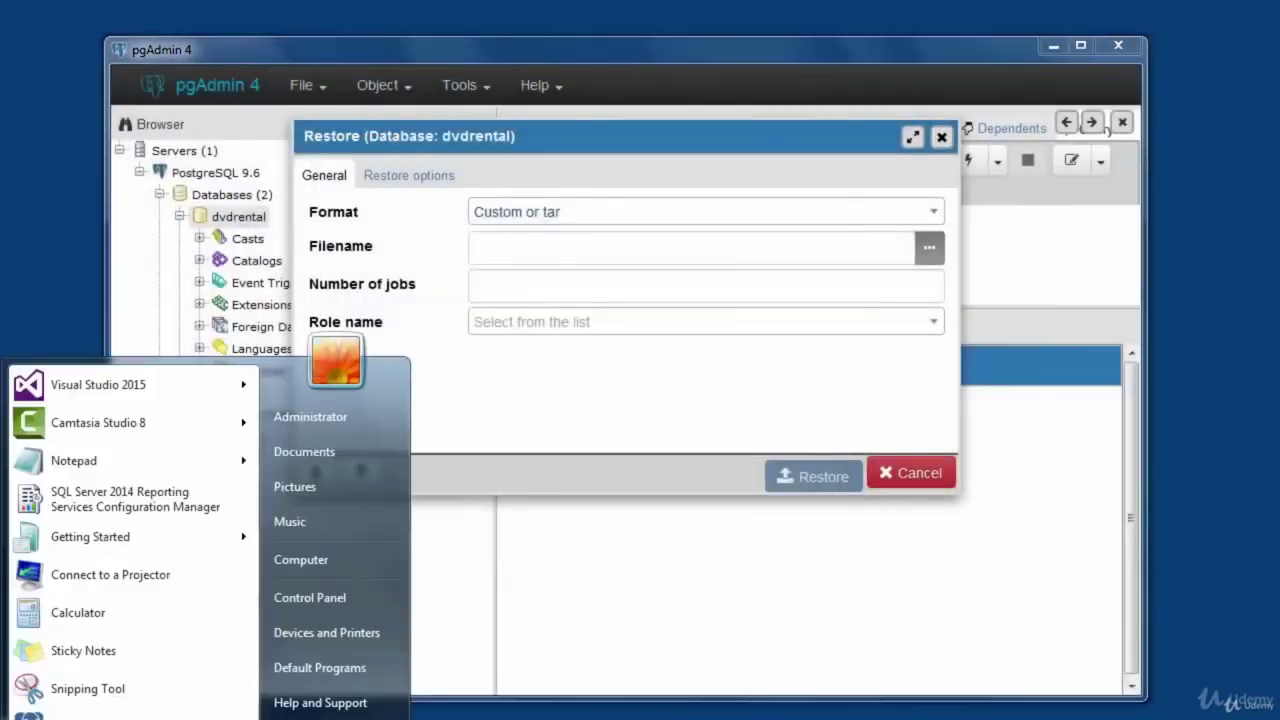
Navigate Explorer to C:\temp, closing the WinRAR viewer that opened on dvdrental.tar.
left_click(330, 557)
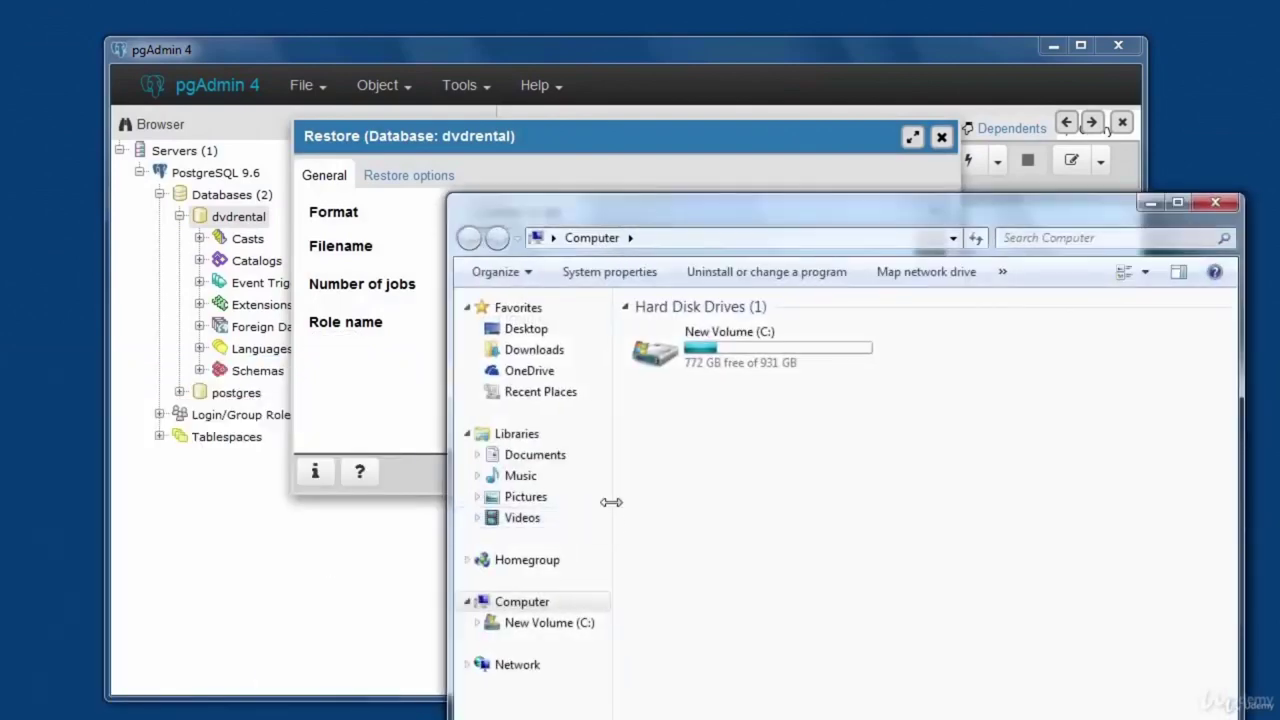
double_click(746, 363)
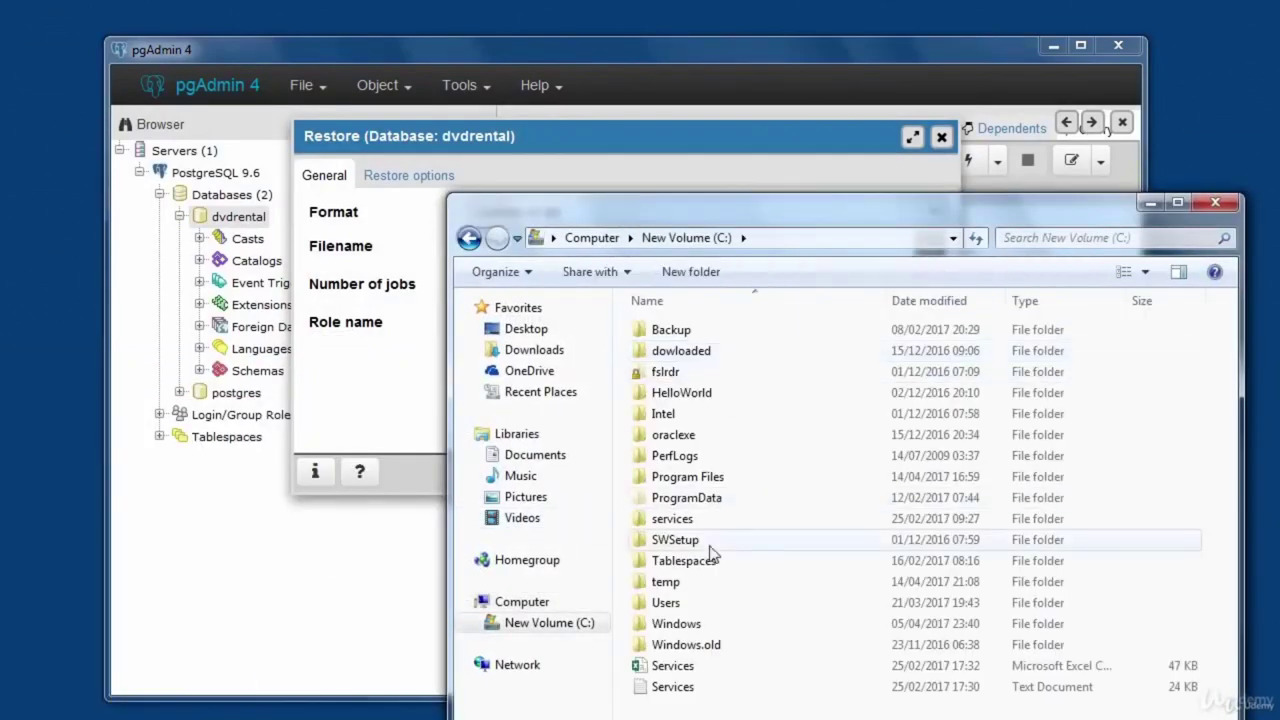
double_click(666, 581)
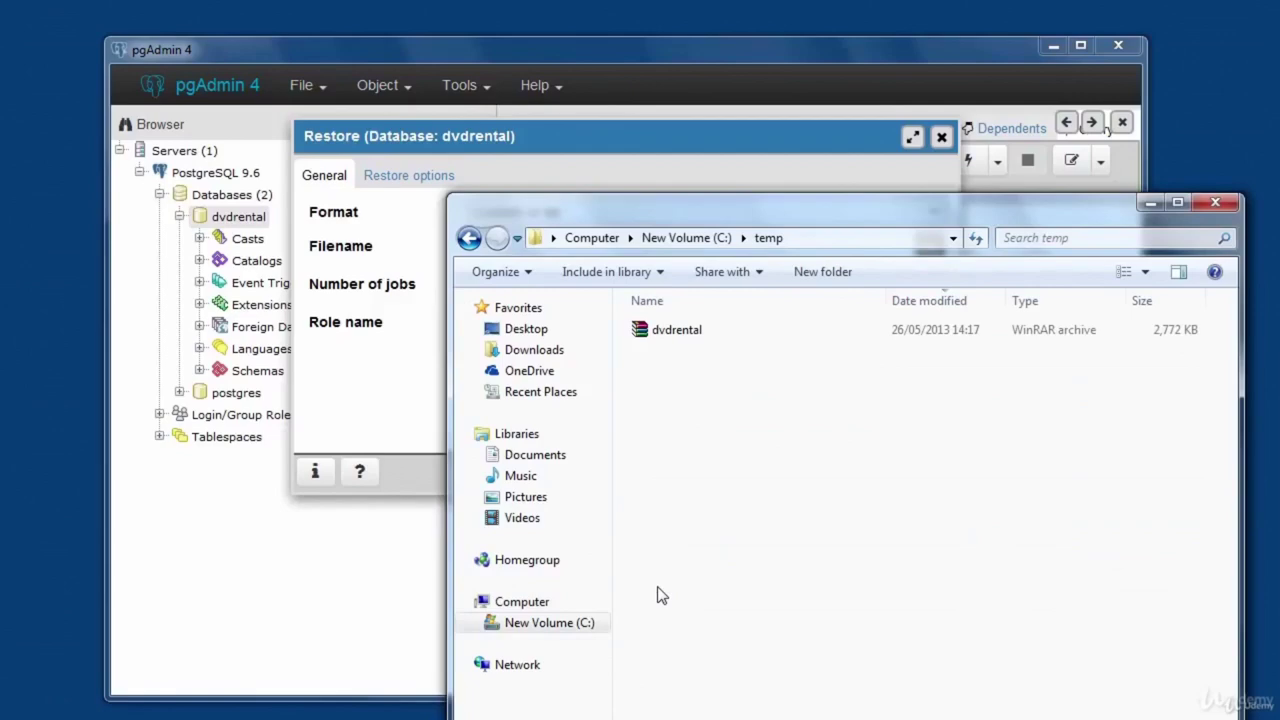
left_click(668, 333)
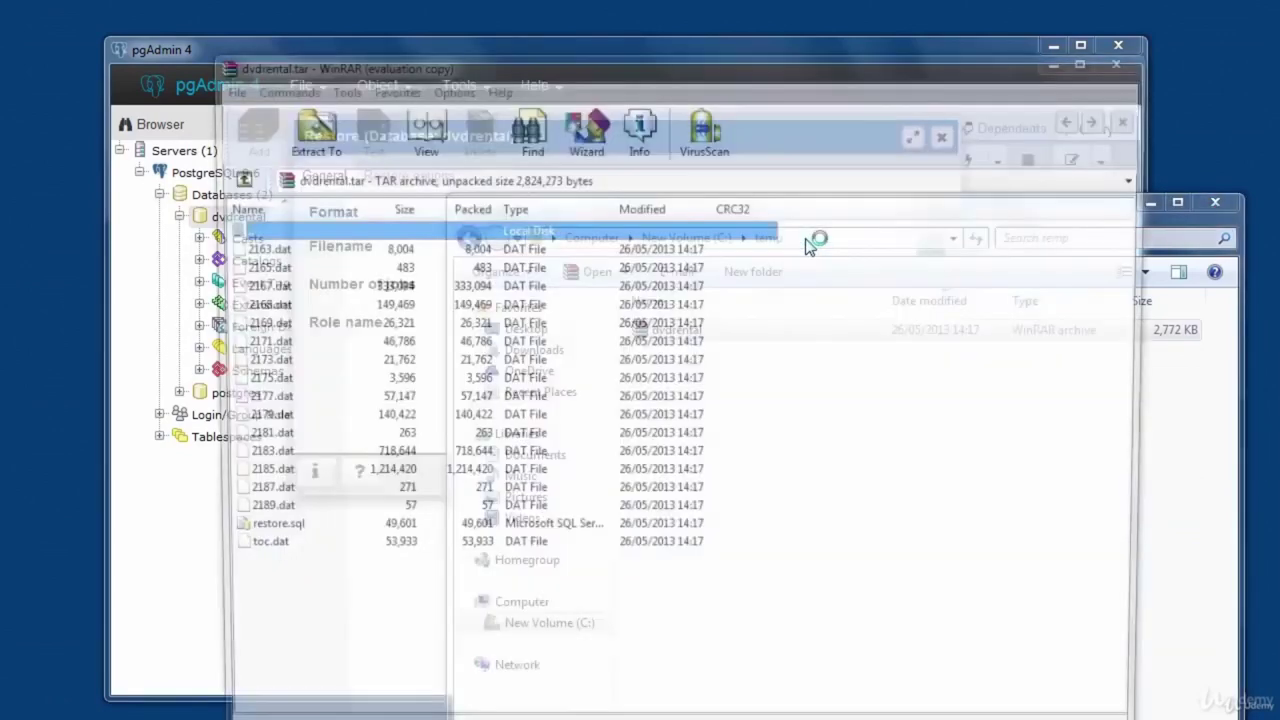
left_click(994, 17)
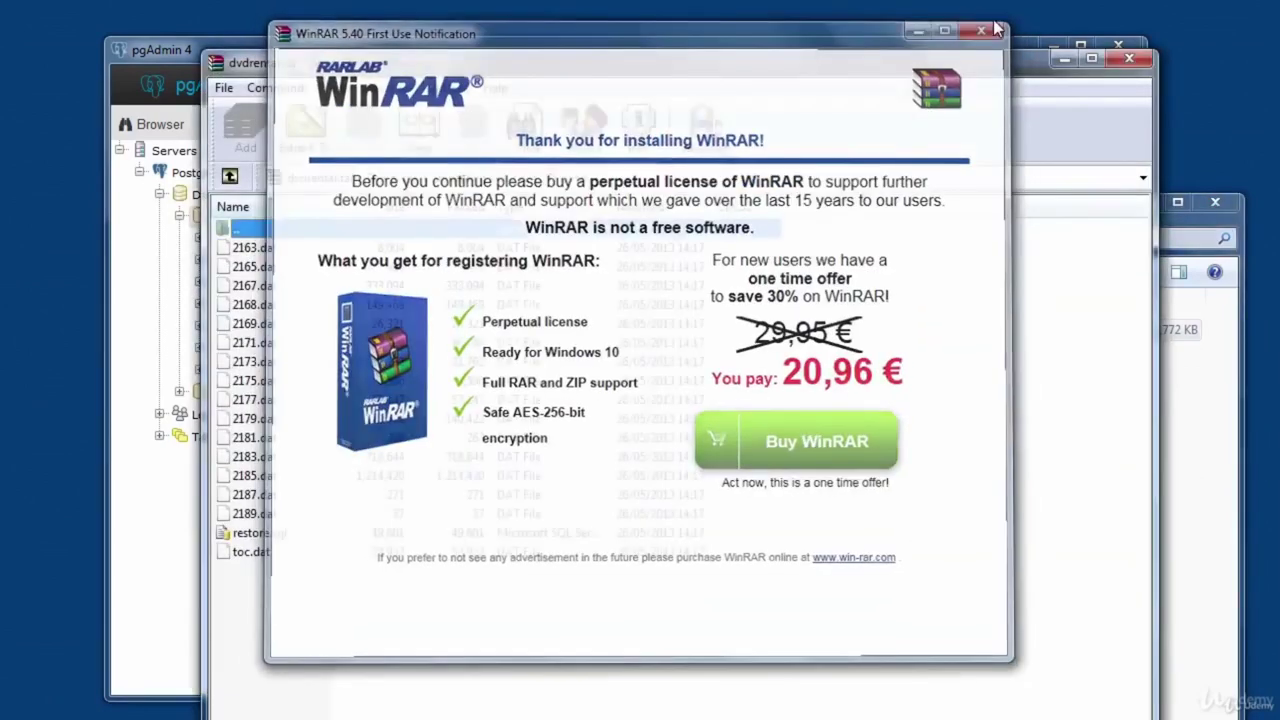
left_click(1129, 58)
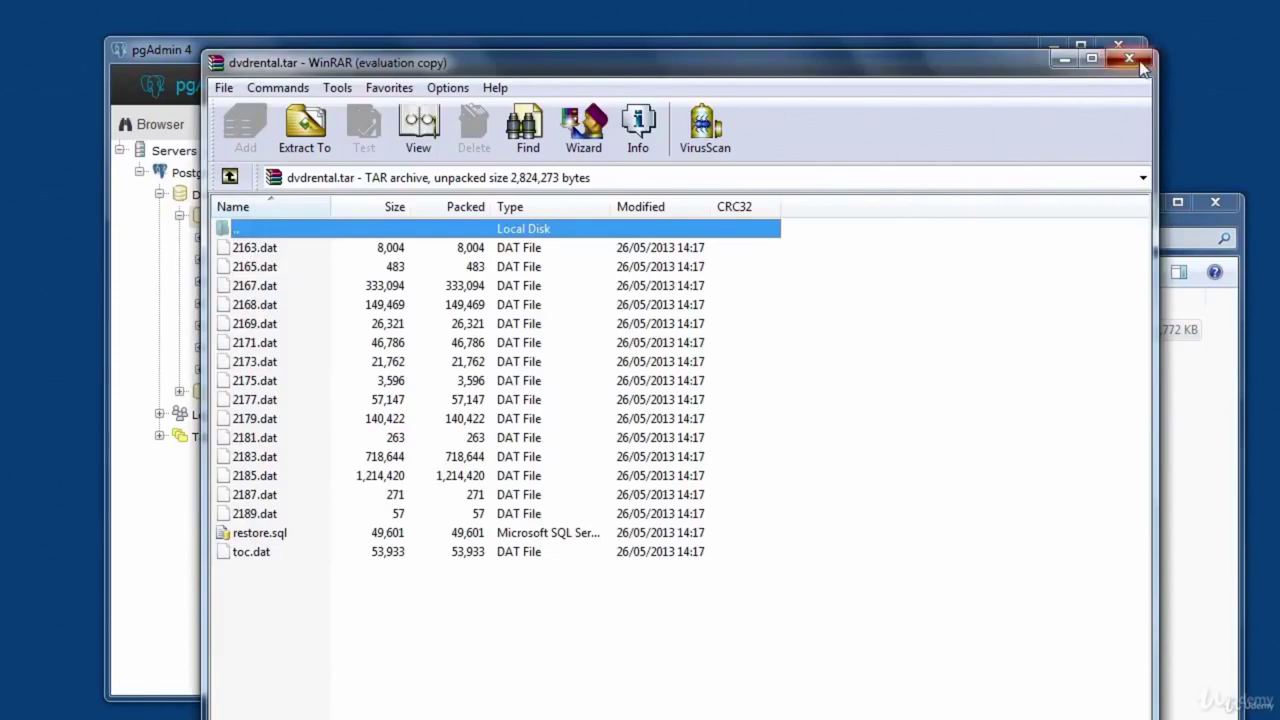
Copy the full C:\temp\dvdrental.tar path from the address bar and minimize Explorer.
left_click(818, 250)
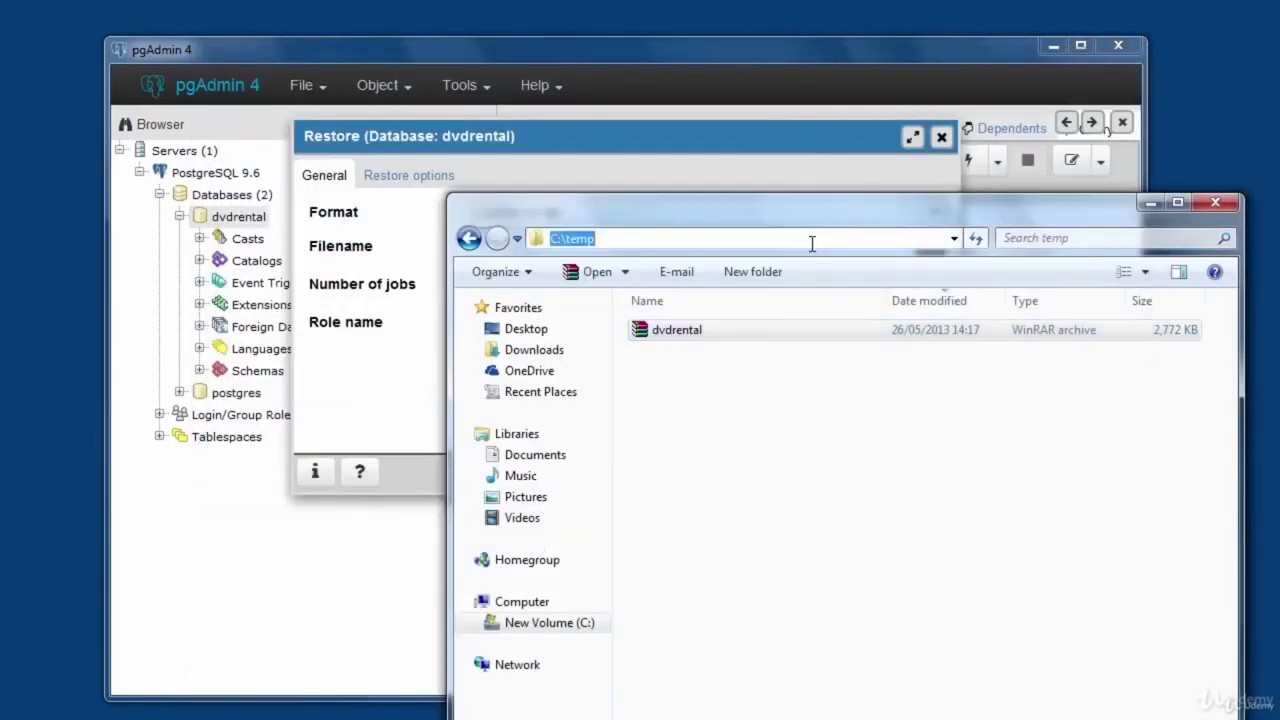
left_click(812, 243)
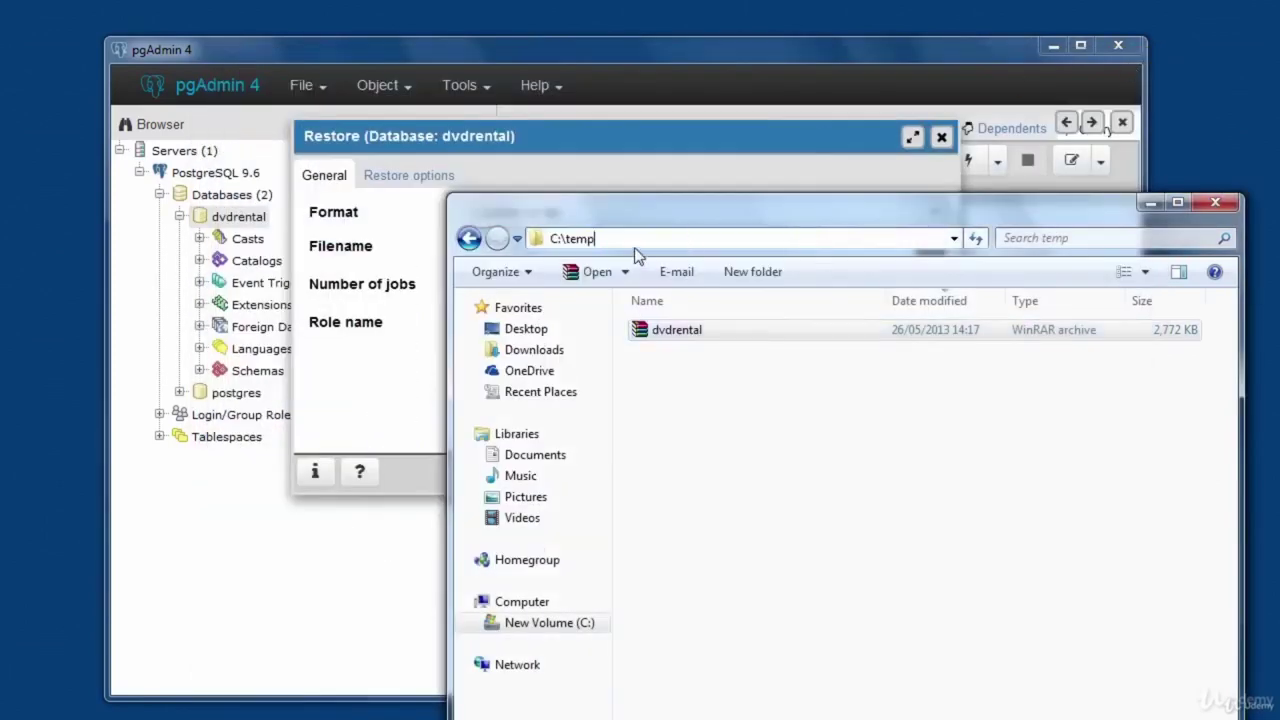
type("\\")
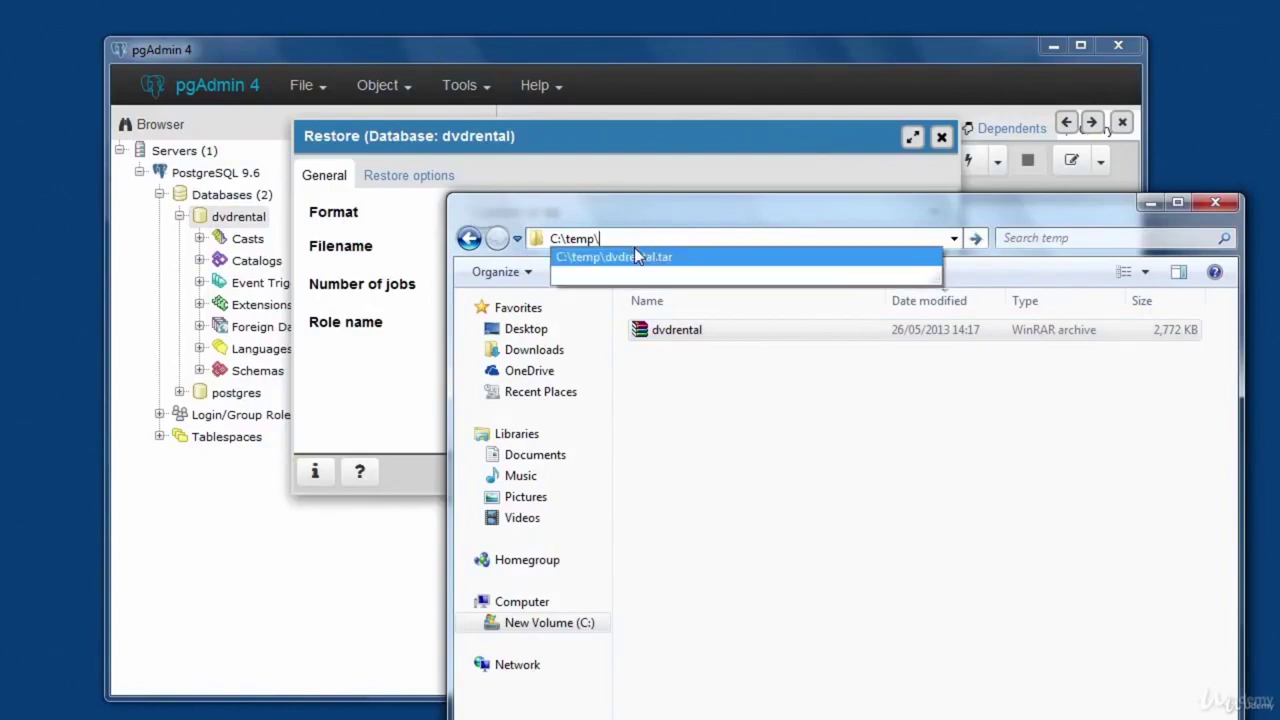
type("dev")
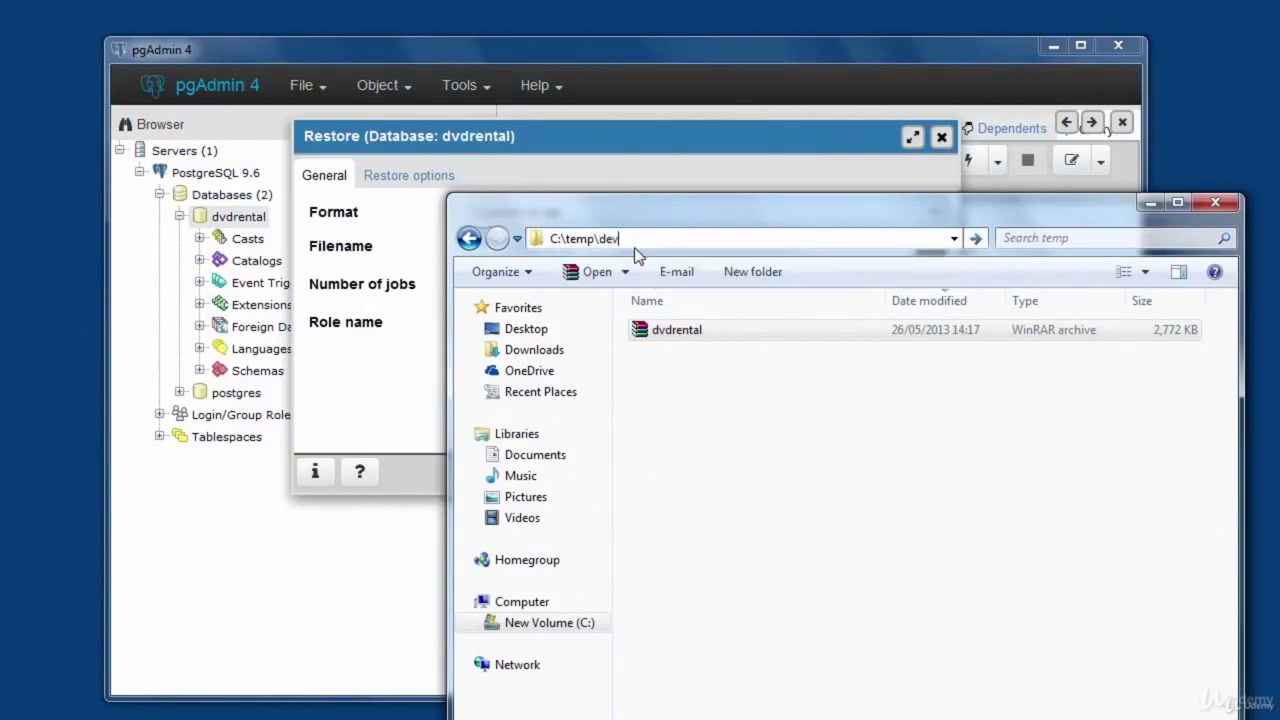
key("BackSpace")
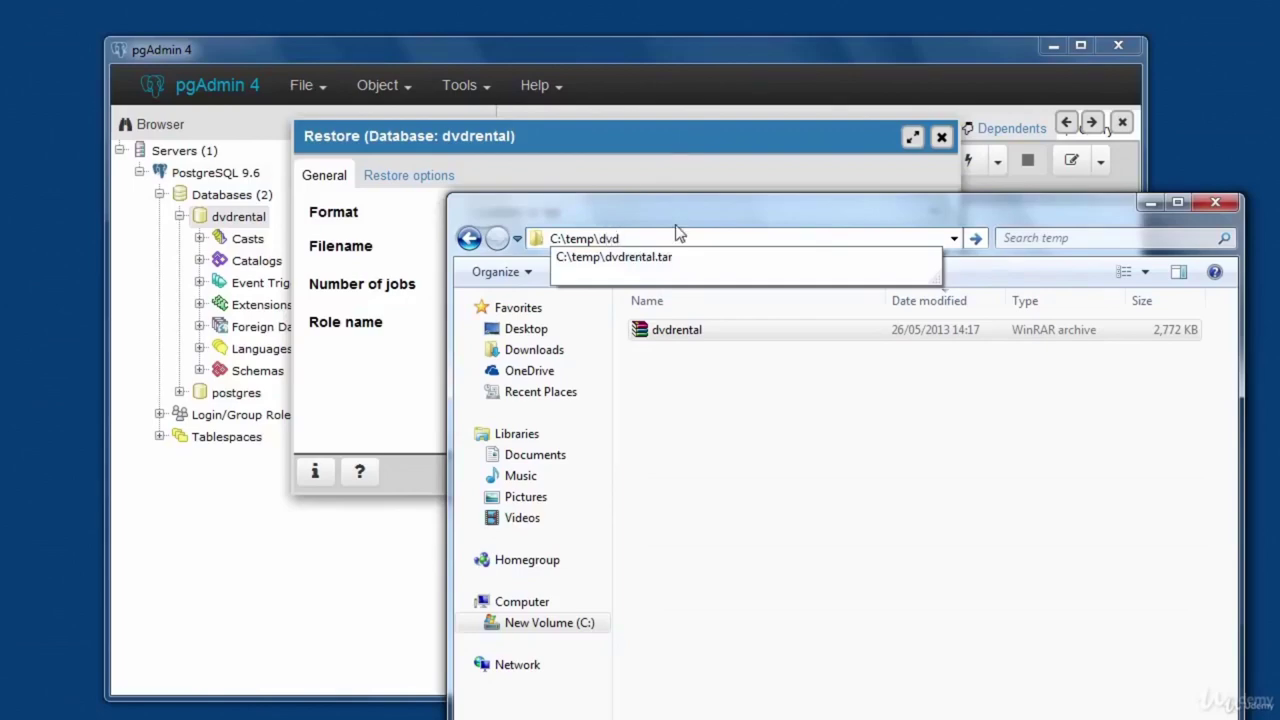
left_click(671, 260)
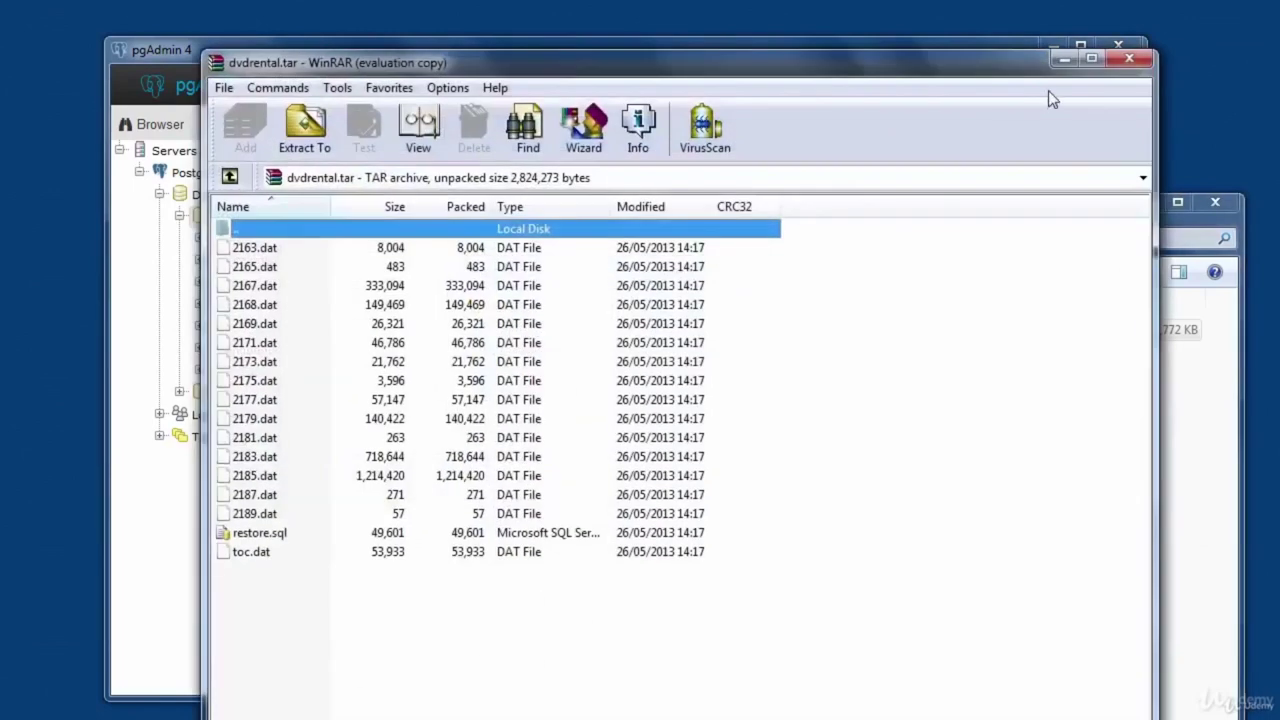
left_click(1129, 58)
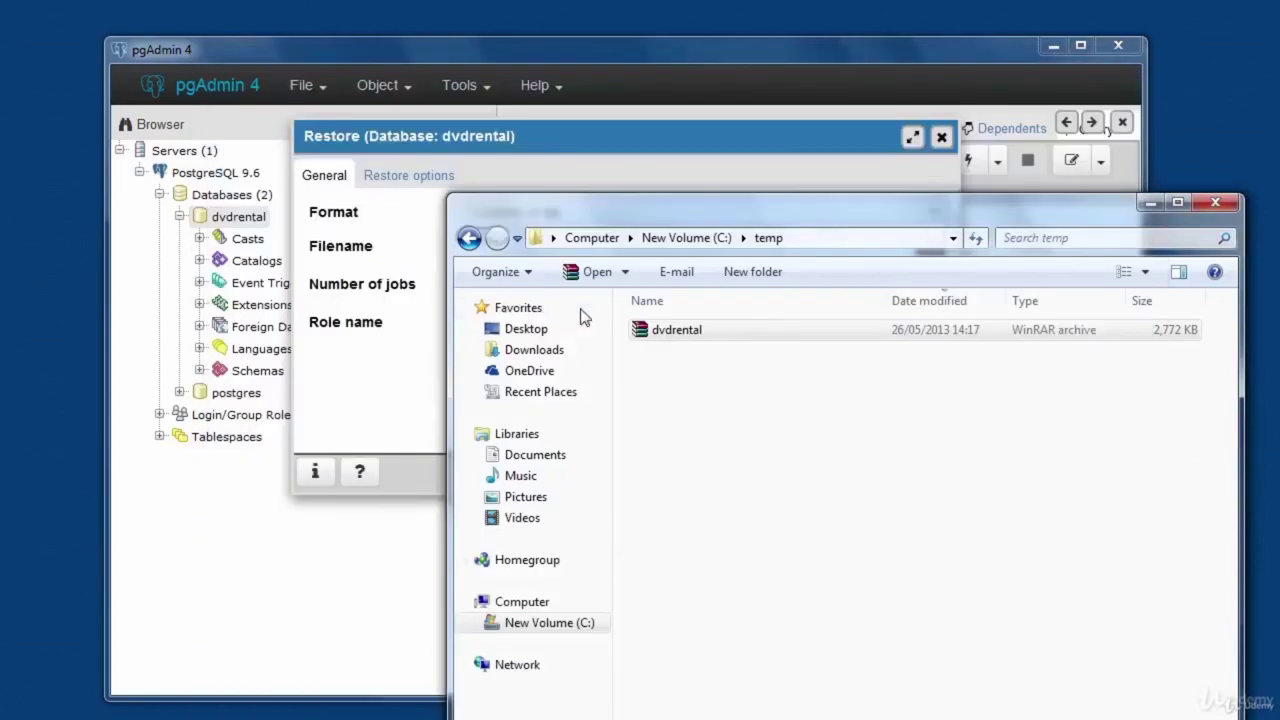
left_click(815, 238)
type("C:\\temp\\dvdrental.tar")
key("ctrl+a")
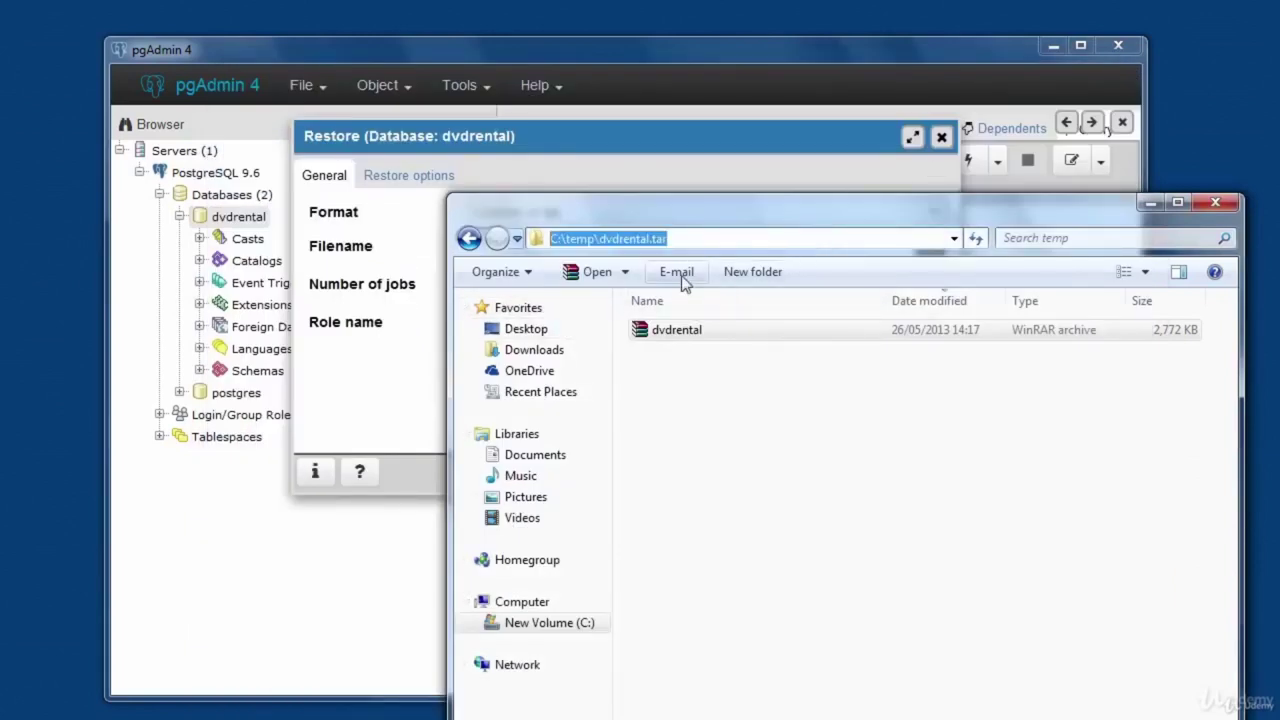
right_click(664, 241)
left_click(712, 305)
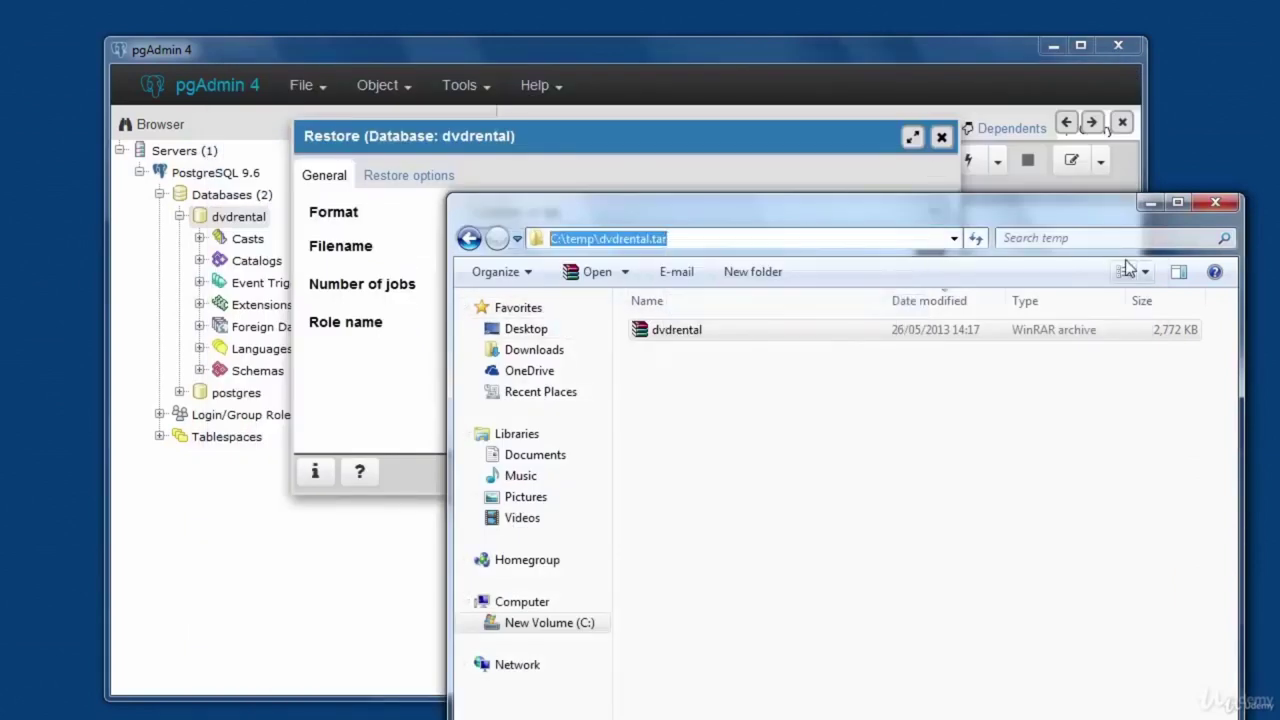
left_click(1150, 202)
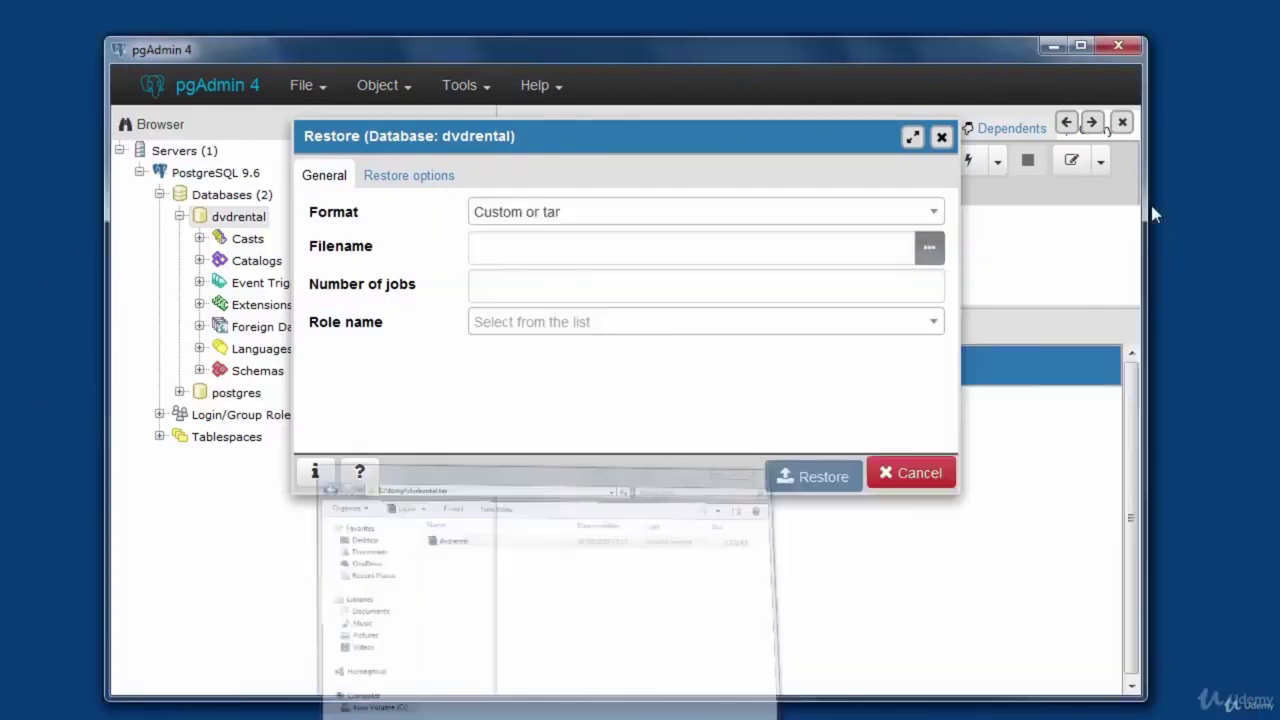
Paste C:\temp\dvdrental.tar into Filename, set Role name to postgres, and run the restore.
right_click(653, 248)
left_click(704, 307)
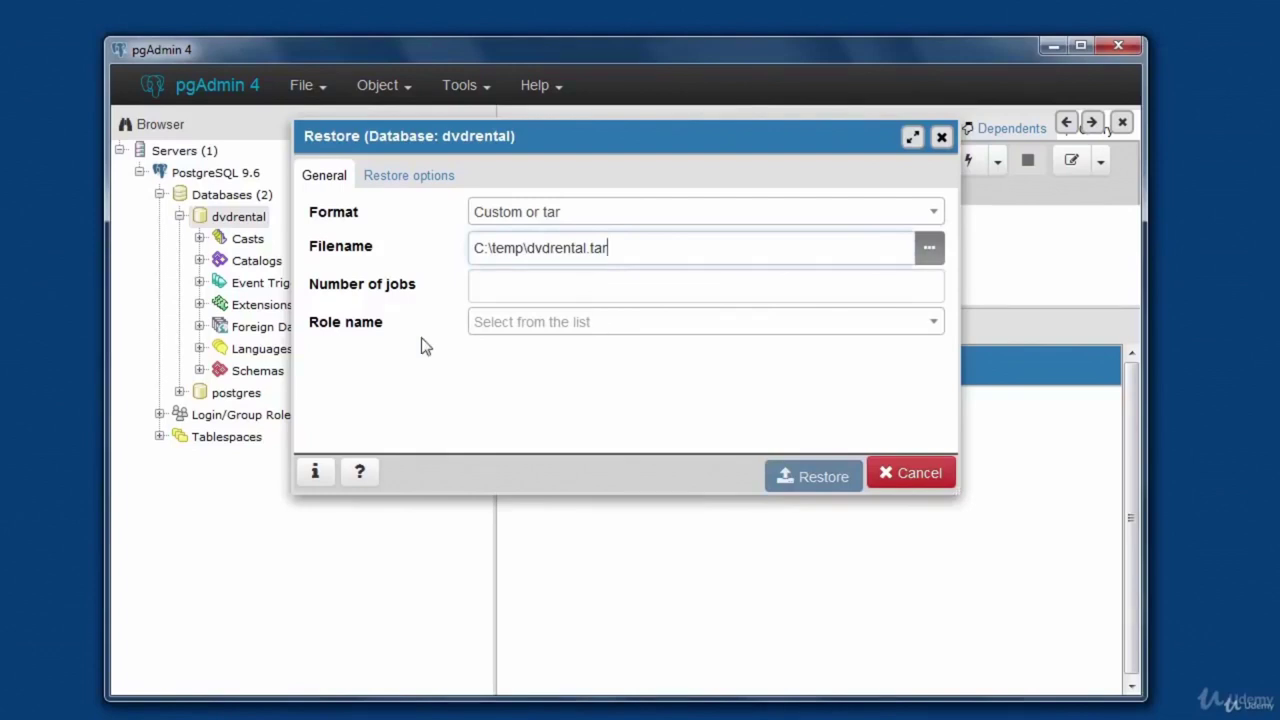
left_click(940, 325)
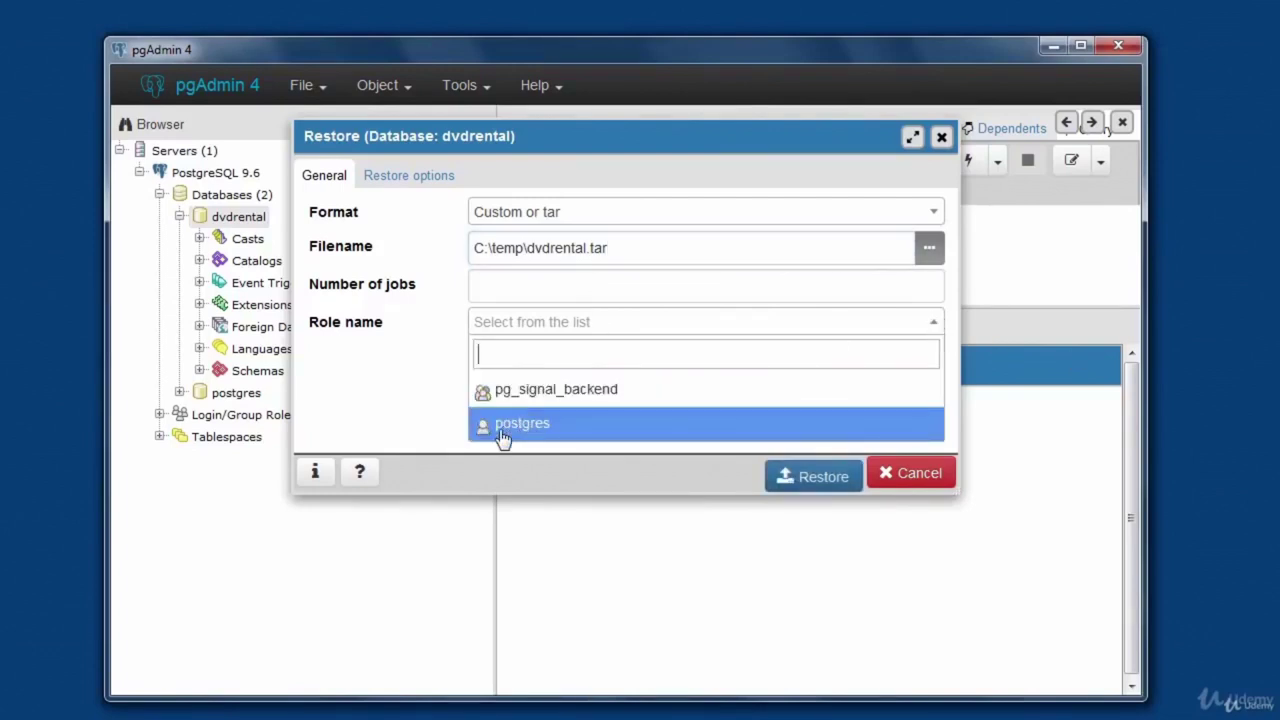
left_click(540, 432)
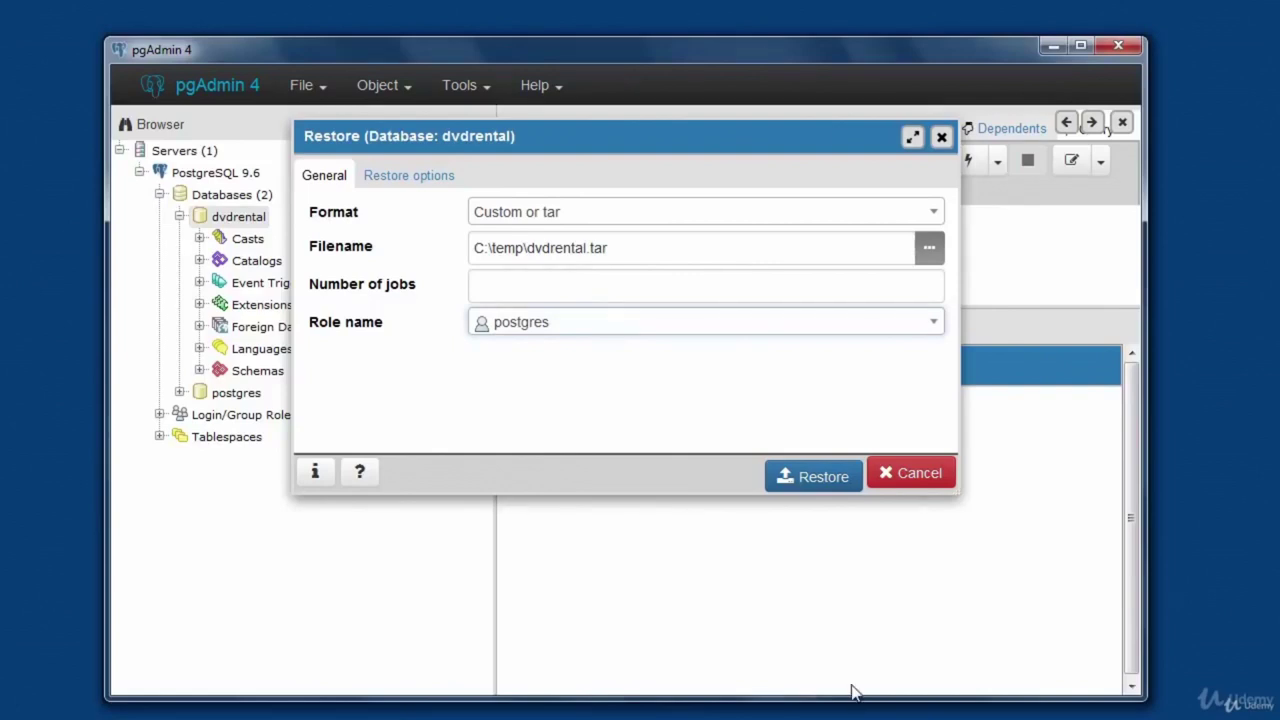
left_click(820, 480)
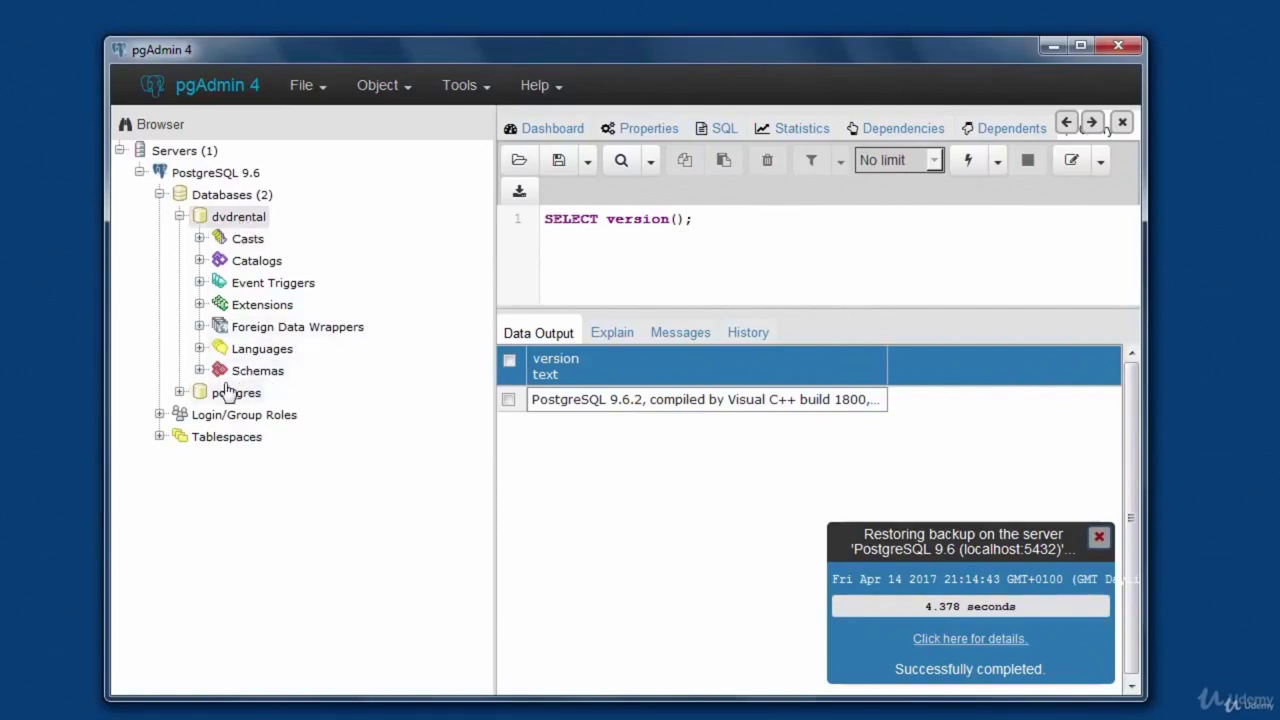
Expand dvdrental's Schemas > public > Tables to list actor, address, category, film, rental and the rest.
left_click(199, 371)
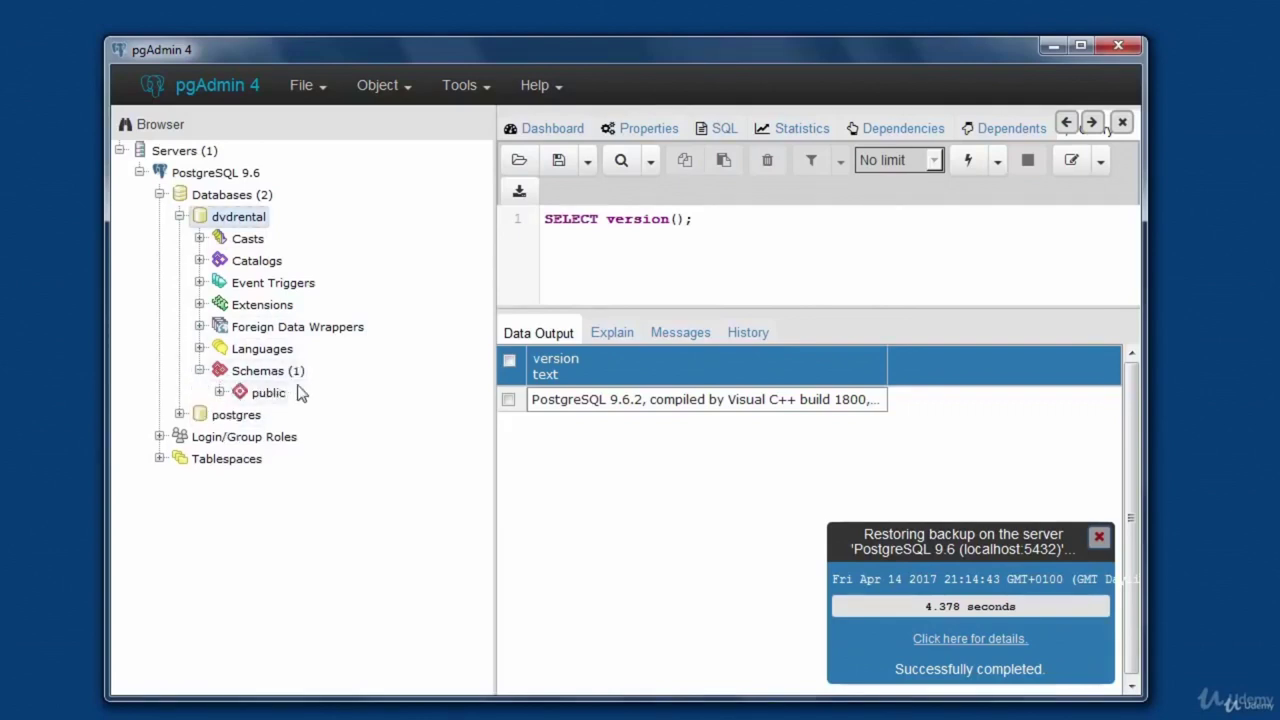
left_click(219, 392)
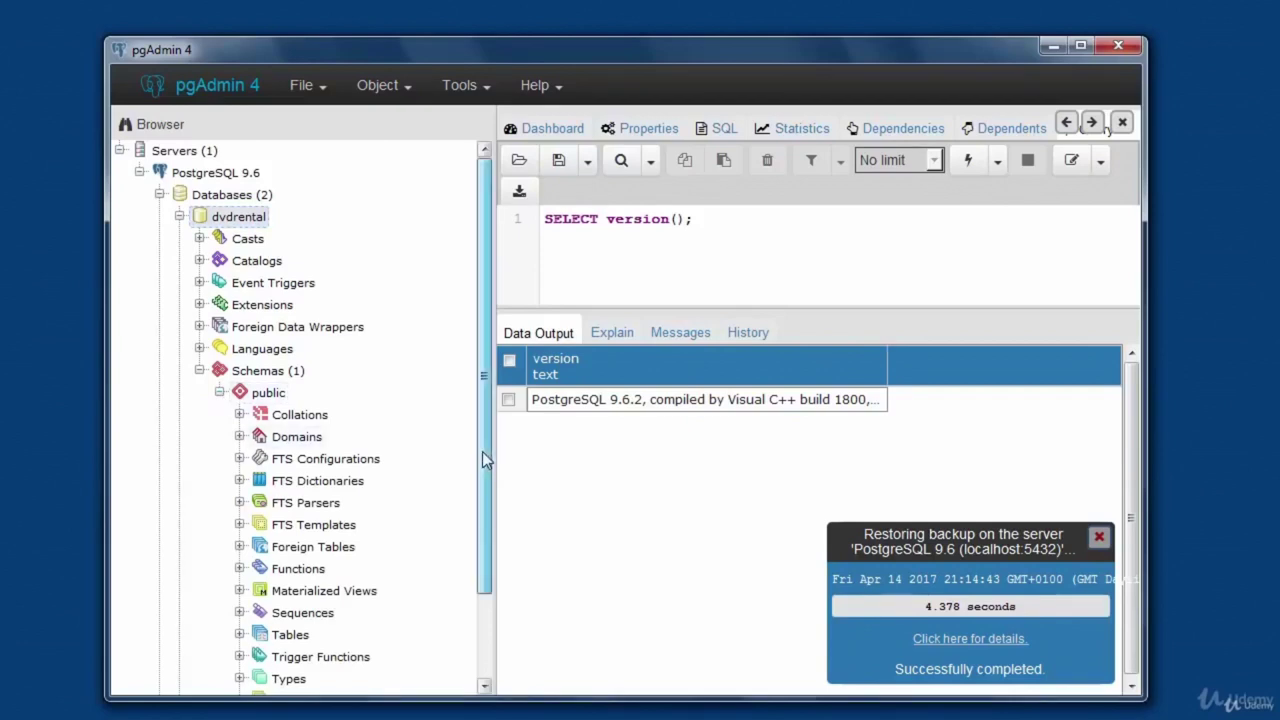
left_click_drag(484, 494, 485, 525)
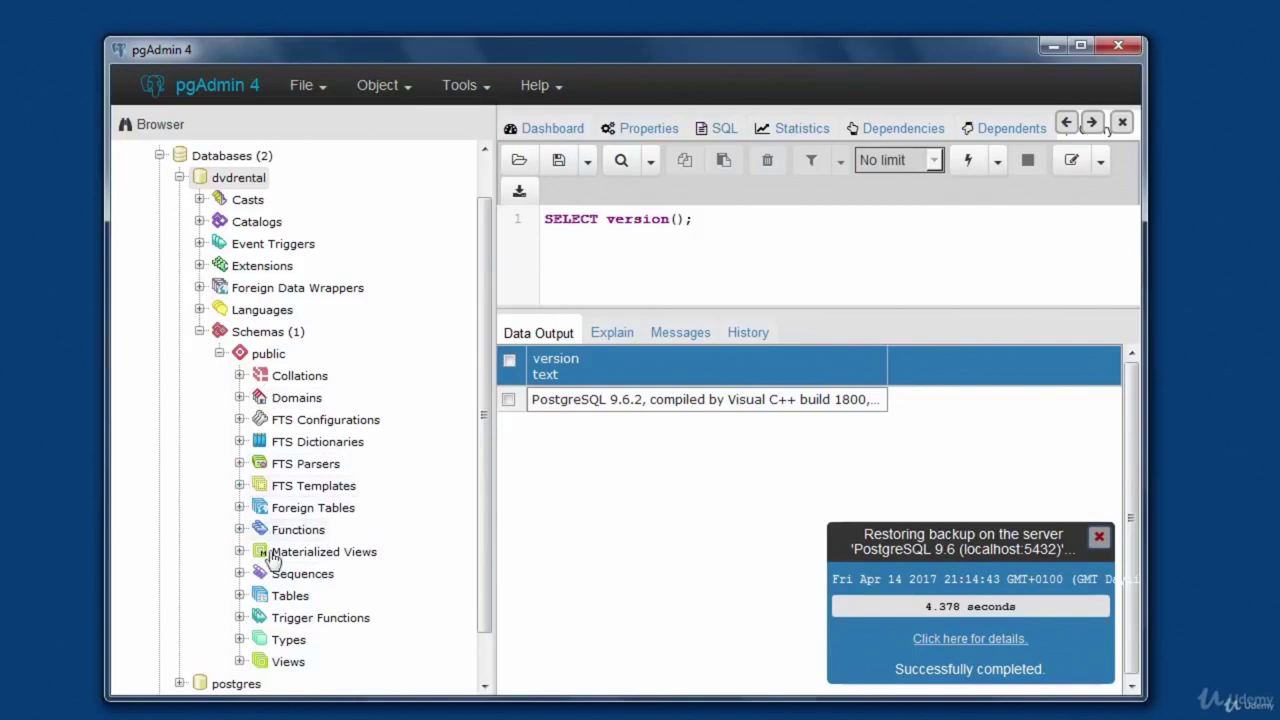
left_click(238, 597)
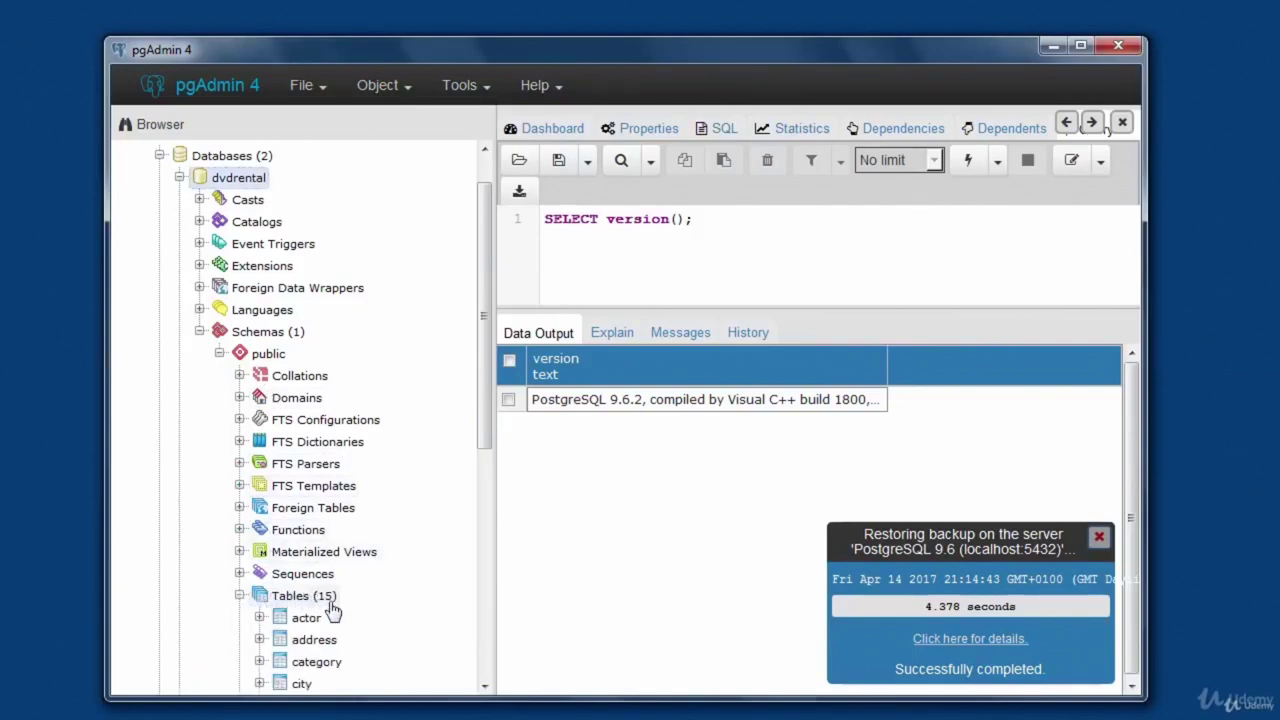
mouse_move(480, 435)
left_mouse_down()
mouse_move(482, 557)
mouse_move(483, 457)
left_mouse_up()
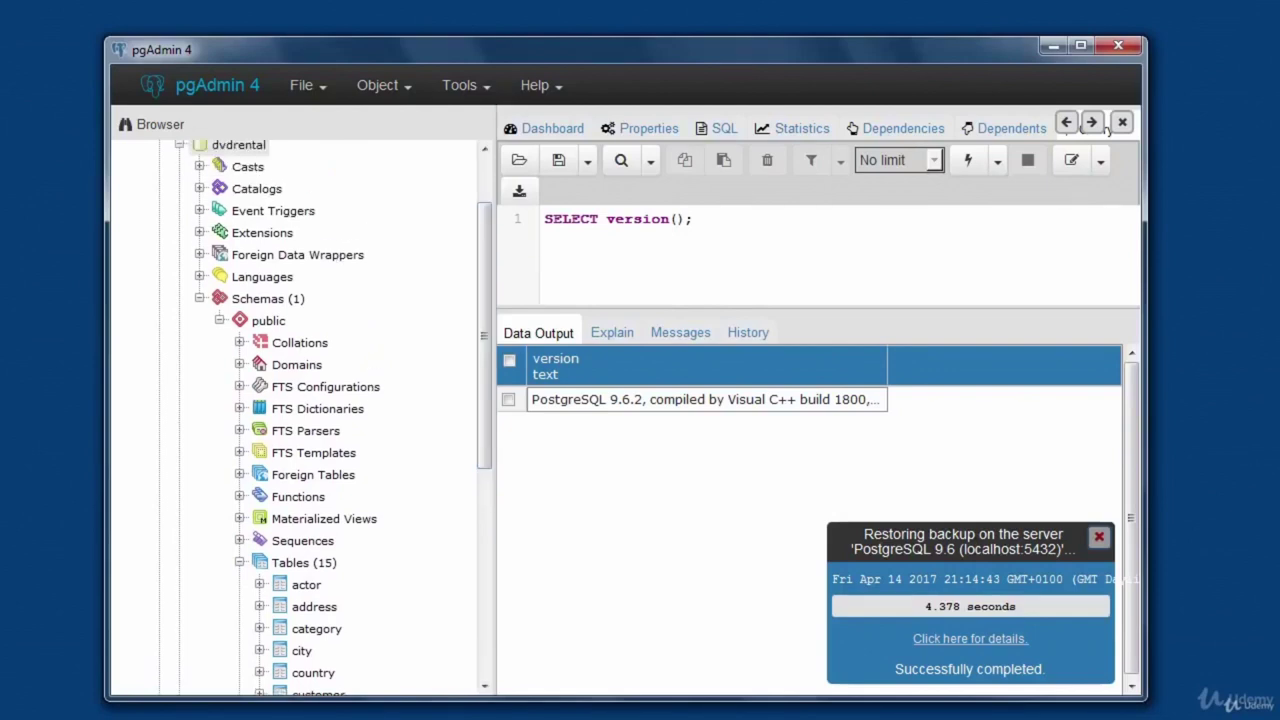
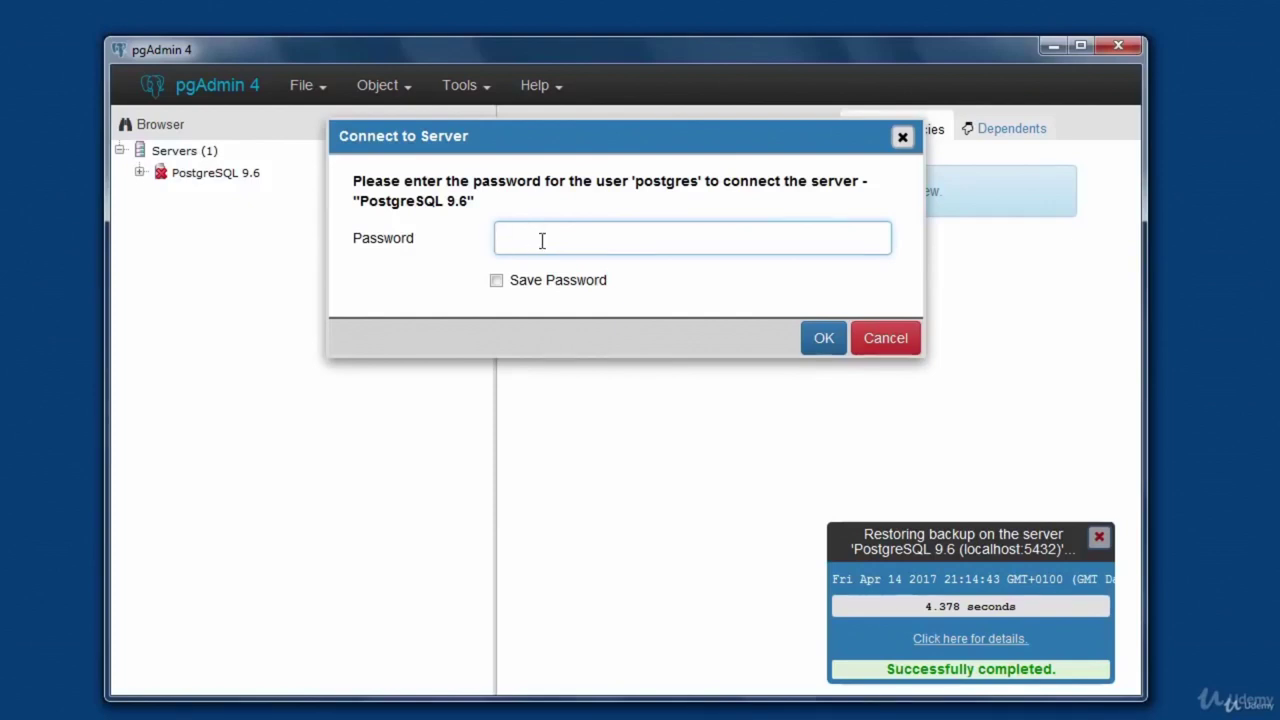
Enter the postgres user's password and connect to the PostgreSQL 9.6 server.
type("postgr")
left_click(823, 339)
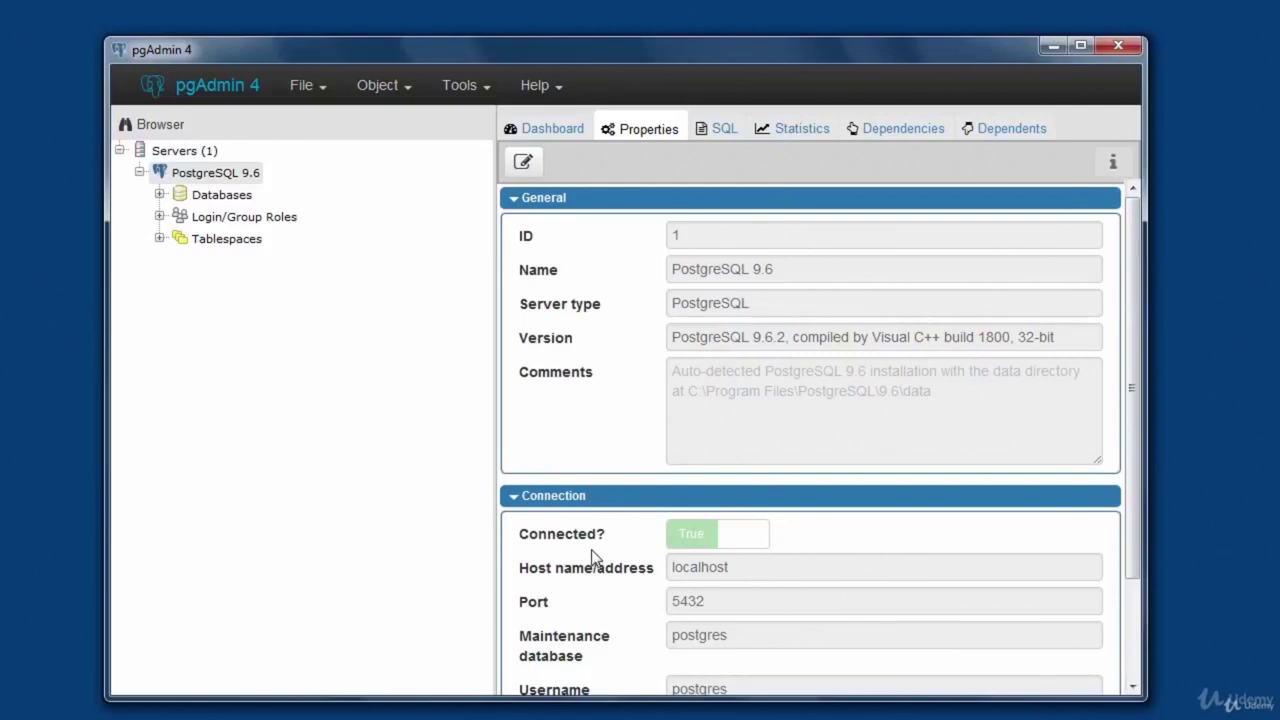
Scroll the server Properties to confirm host localhost, port 5432 and user postgres.
left_click_drag(1136, 550, 1140, 643)
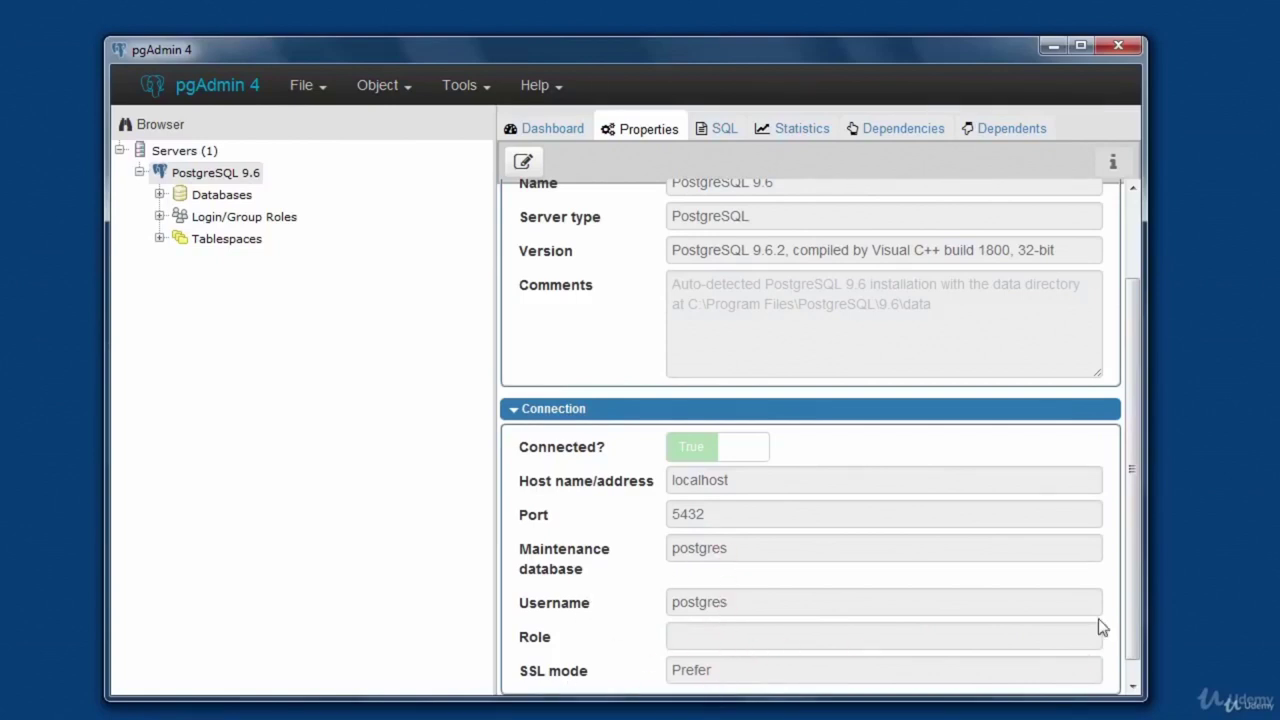
left_click_drag(1138, 640, 1148, 427)
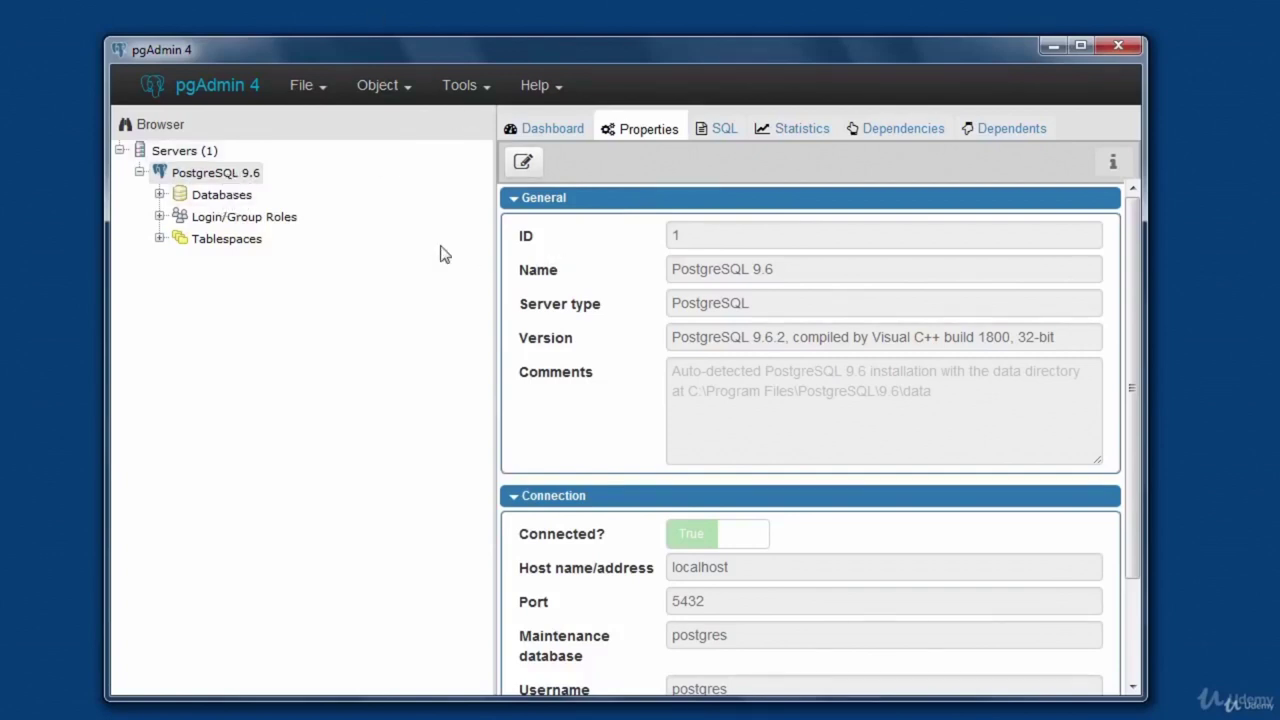
Expand Databases under PostgreSQL 9.6 to reveal dvdrental and postgres.
left_click(160, 195)
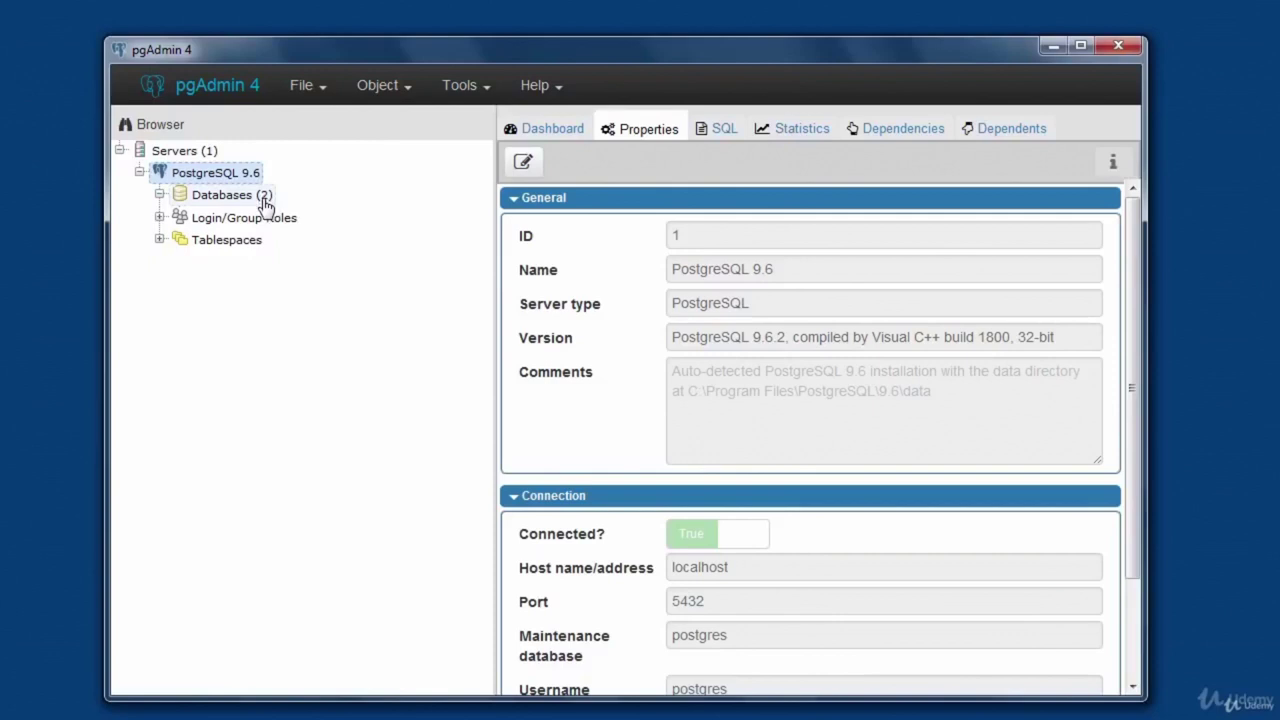
left_click(160, 195)
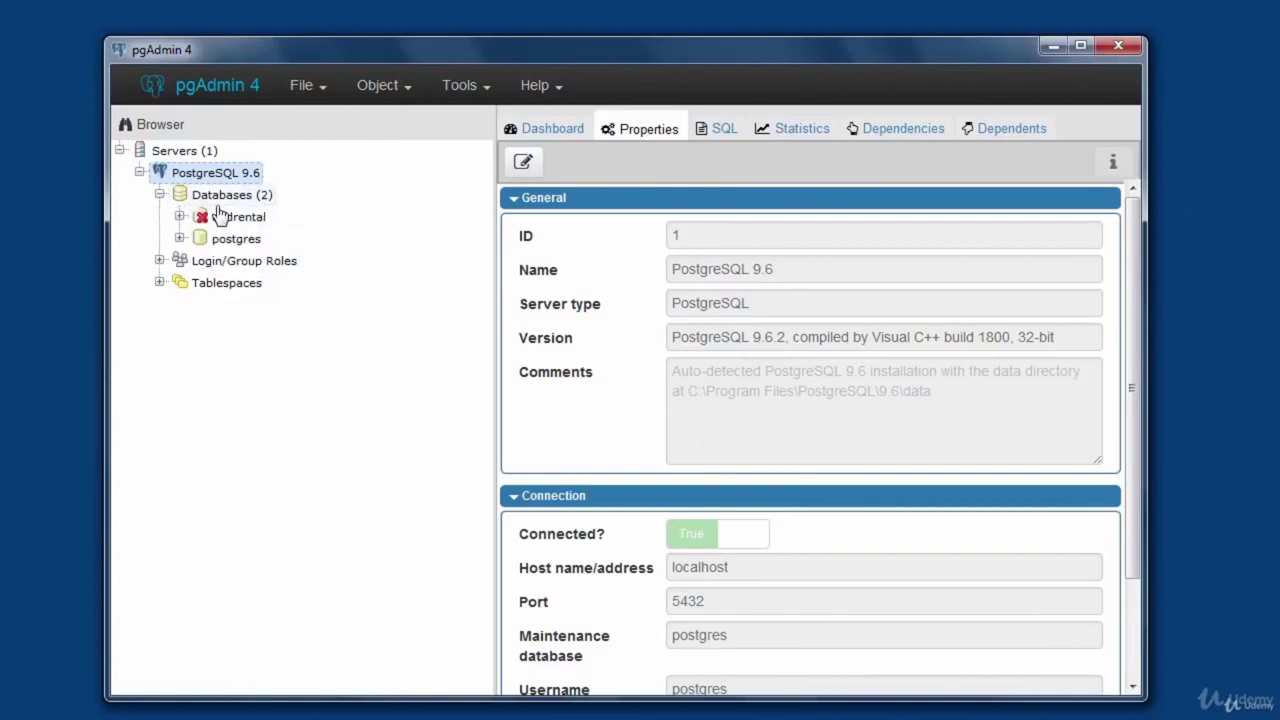
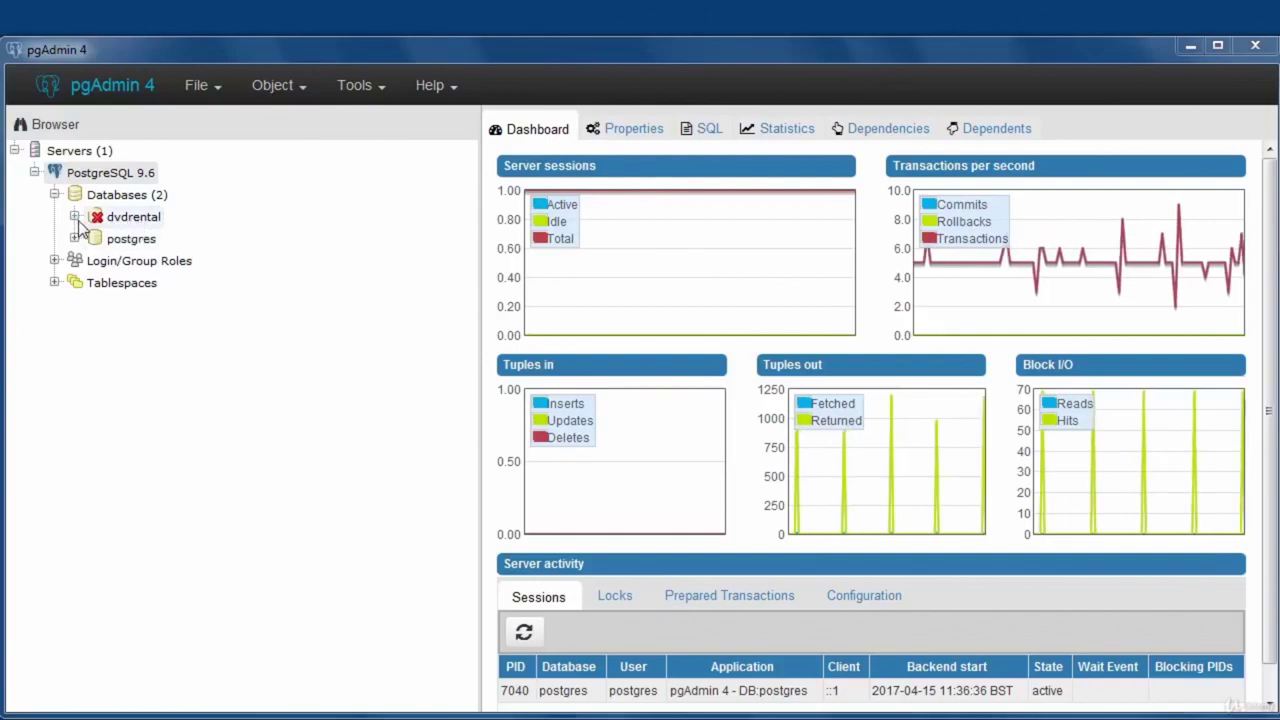
Connect to dvdrental, expand Schemas > public, and expand then collapse its Tables list.
left_click(74, 220)
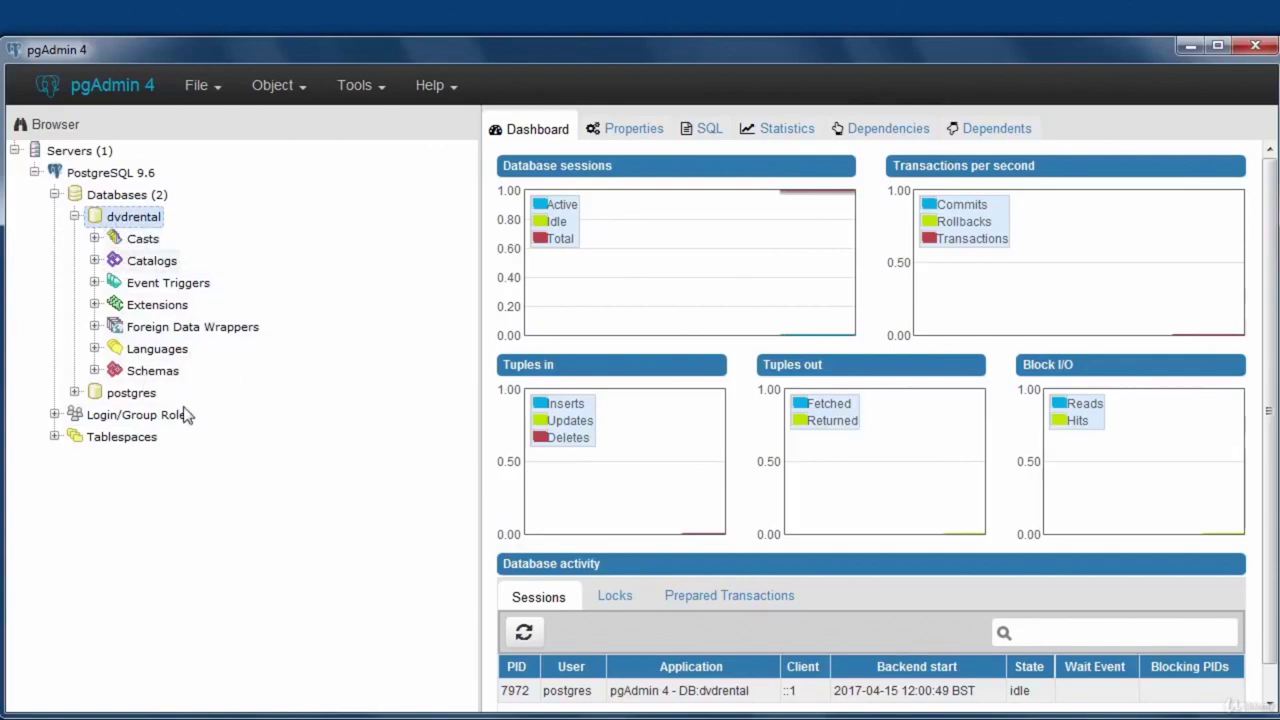
left_click(95, 371)
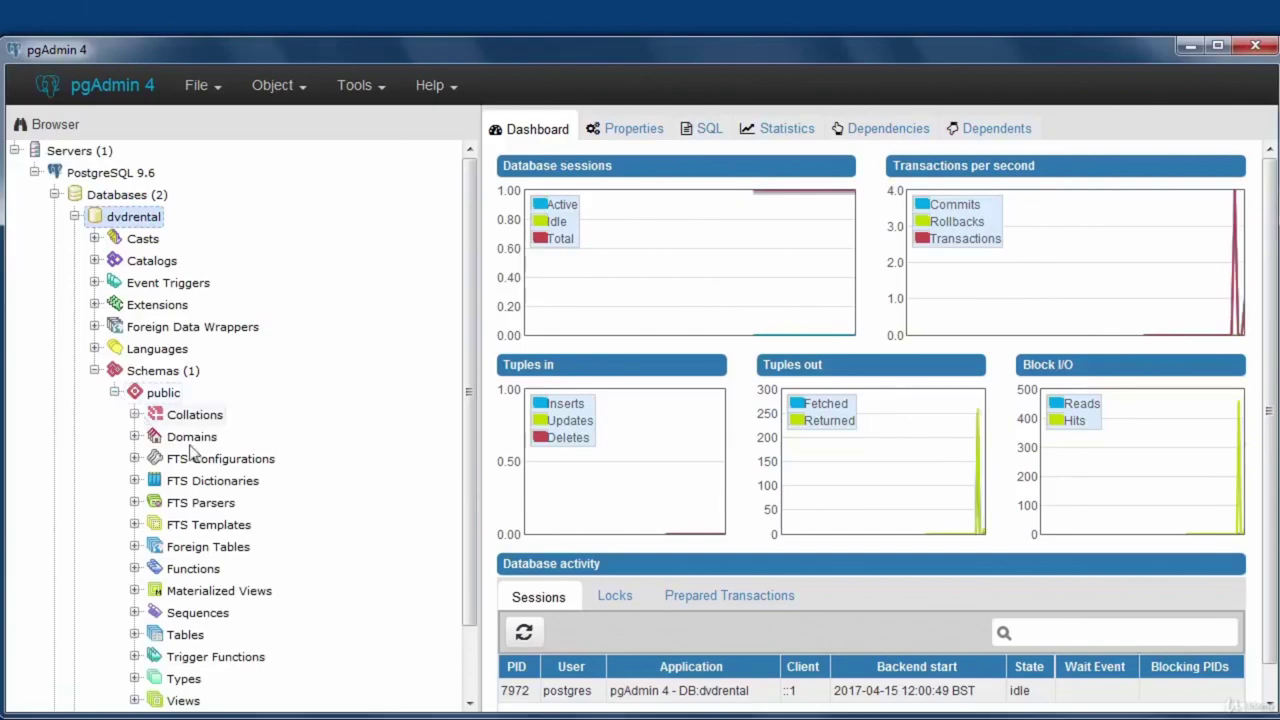
left_click_drag(473, 528, 469, 573)
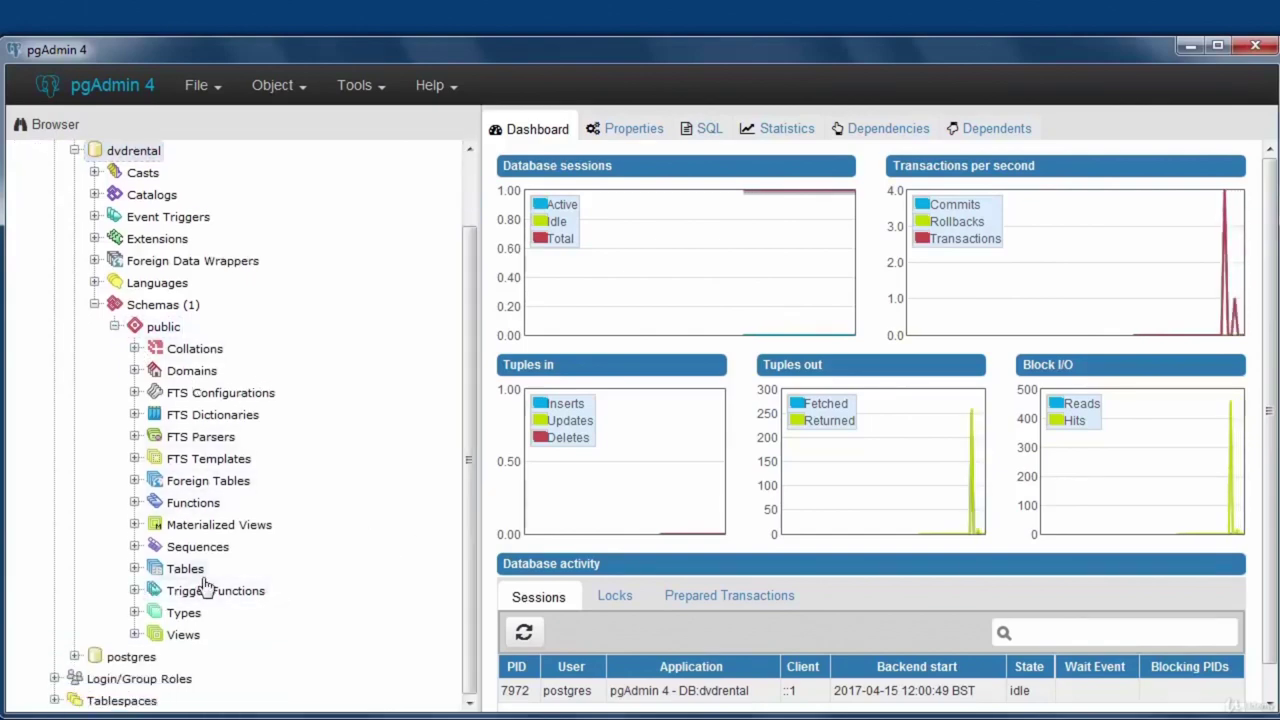
left_click(134, 568)
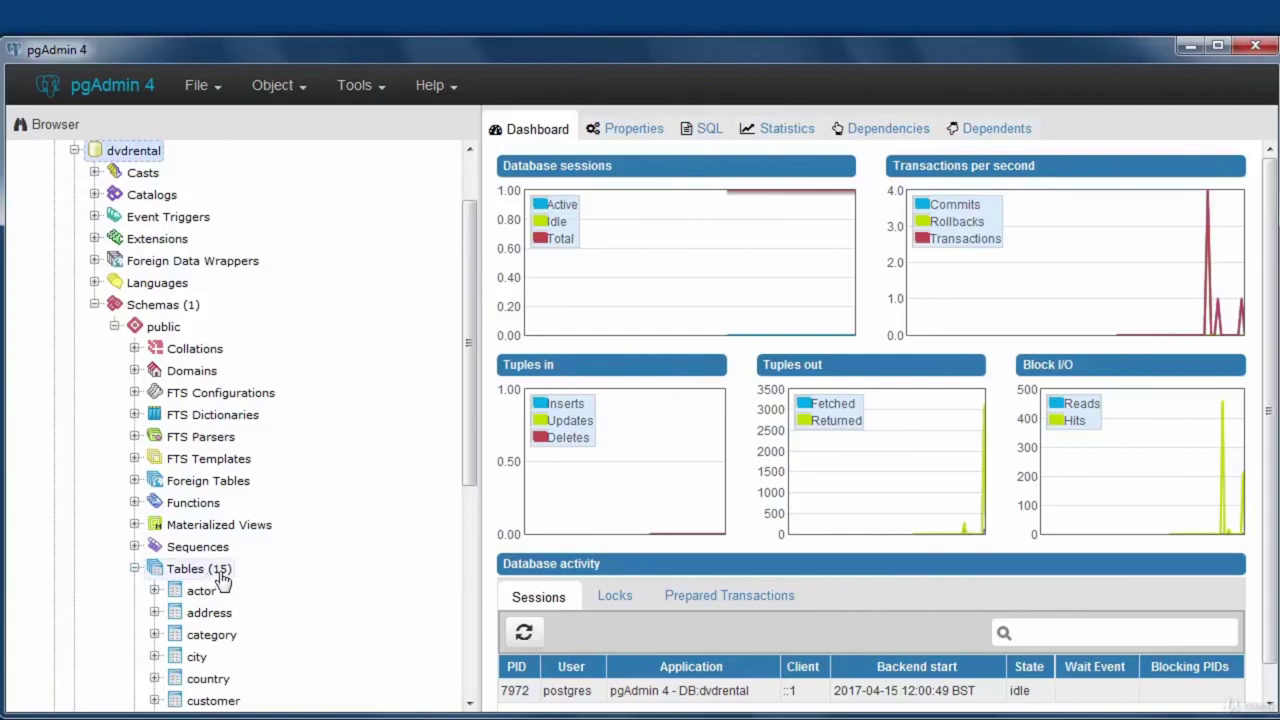
left_click_drag(473, 469, 473, 548)
left_click(135, 425)
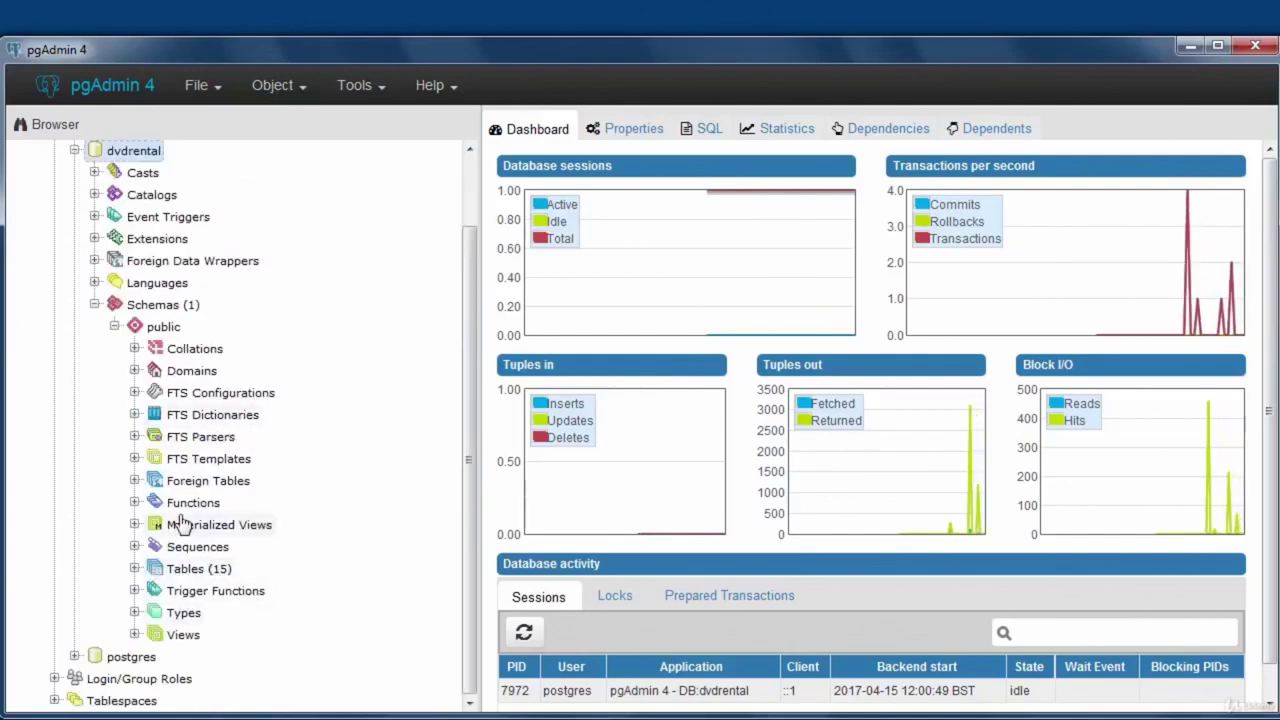
Expand and collapse public's Functions, Sequences and Views, collapse Schemas, and show the first Table-slide bullet.
left_click(134, 503)
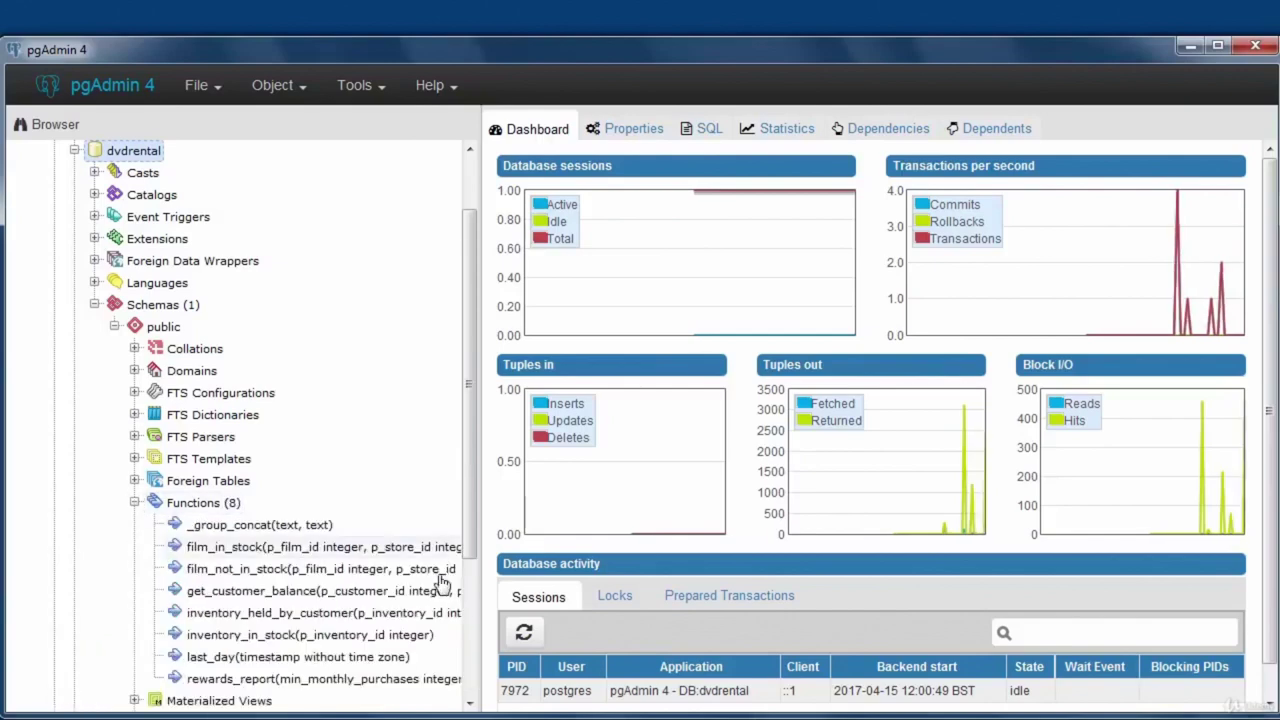
left_click(134, 503)
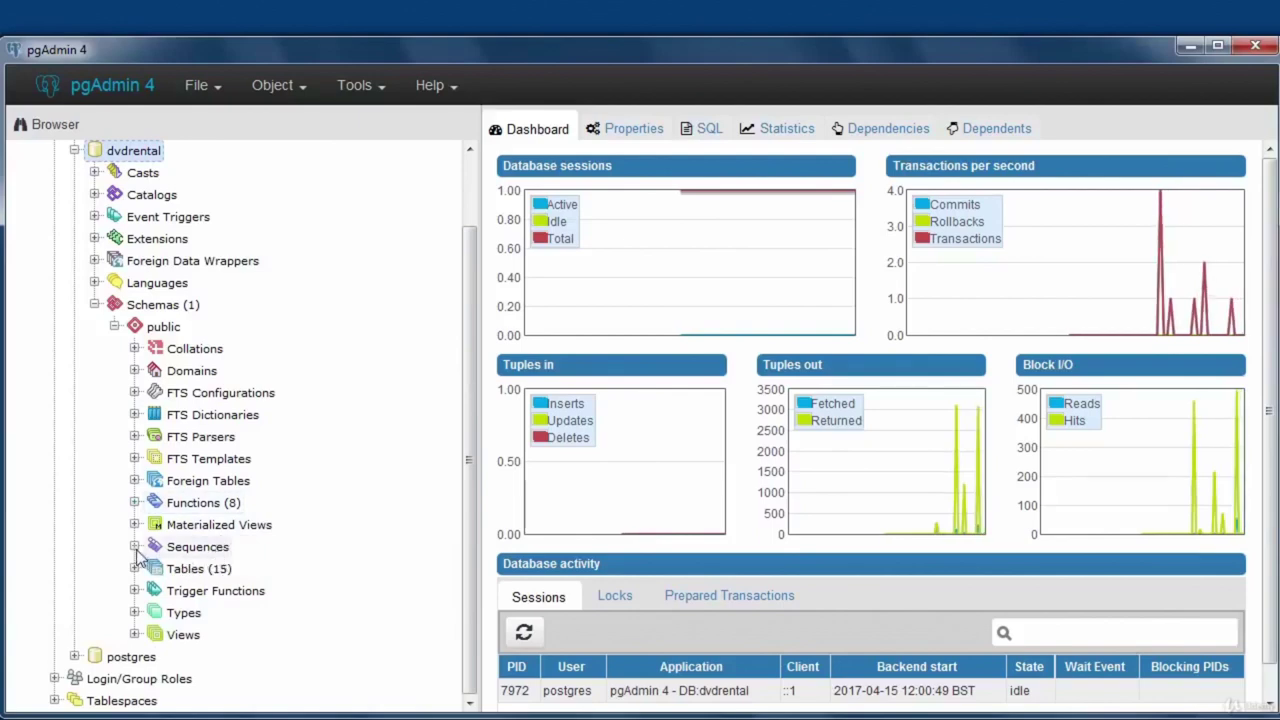
left_click(136, 548)
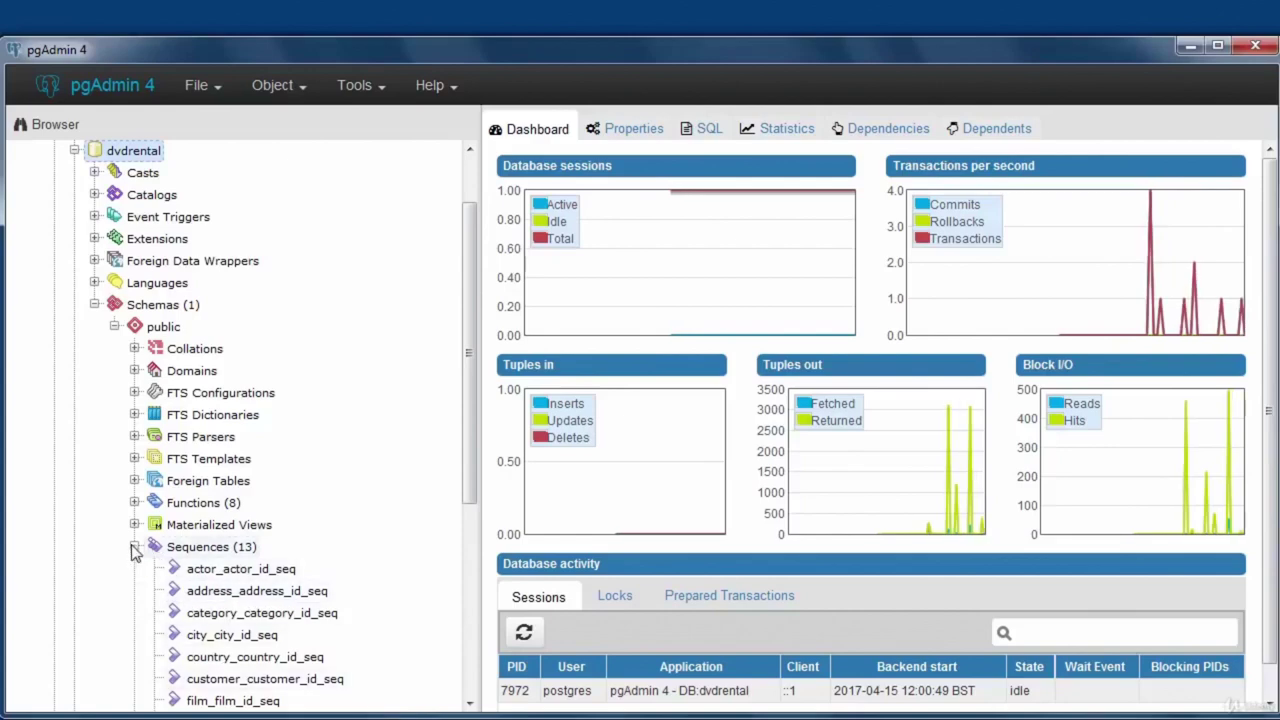
left_click(135, 548)
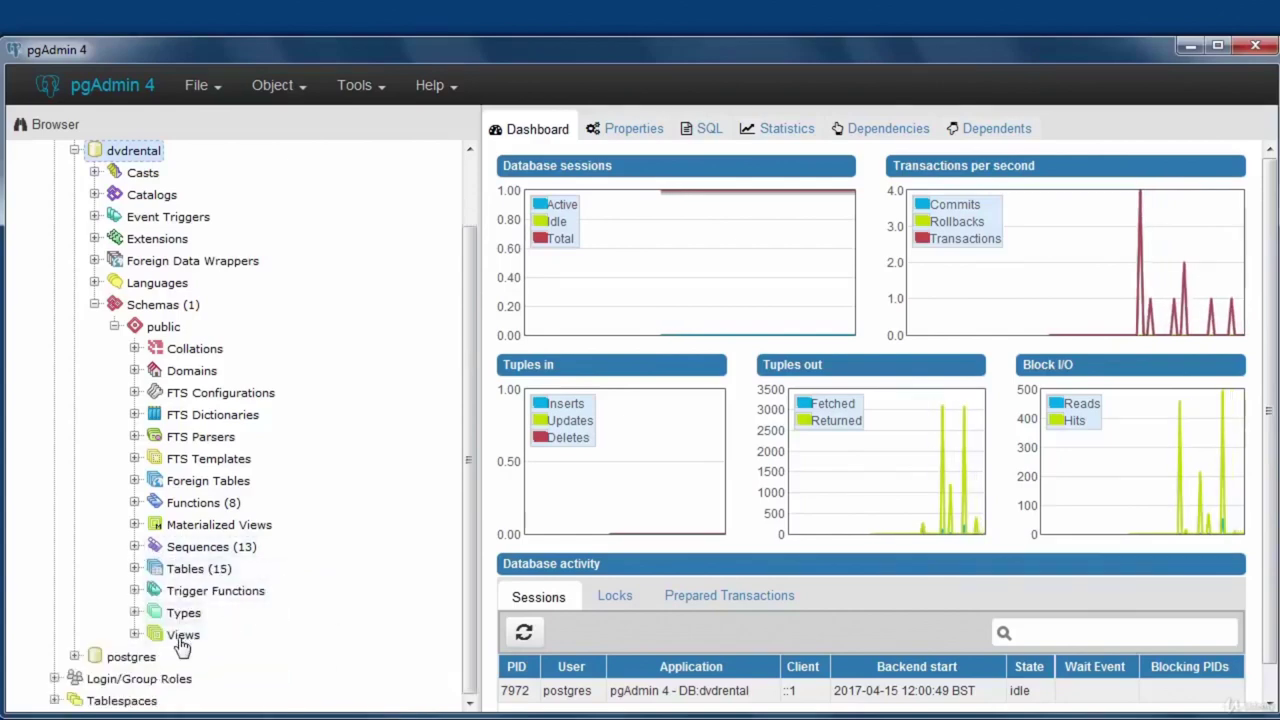
left_click(134, 635)
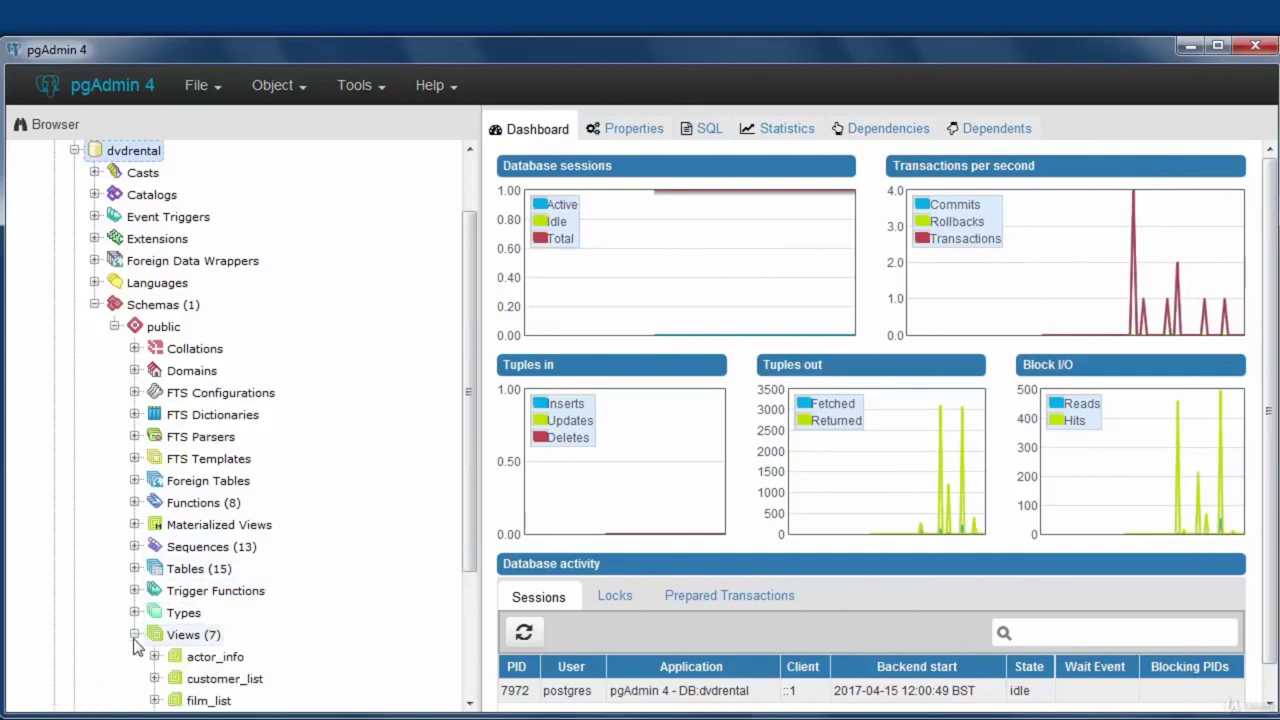
scroll(469, 575, "down", 1)
left_click(134, 607)
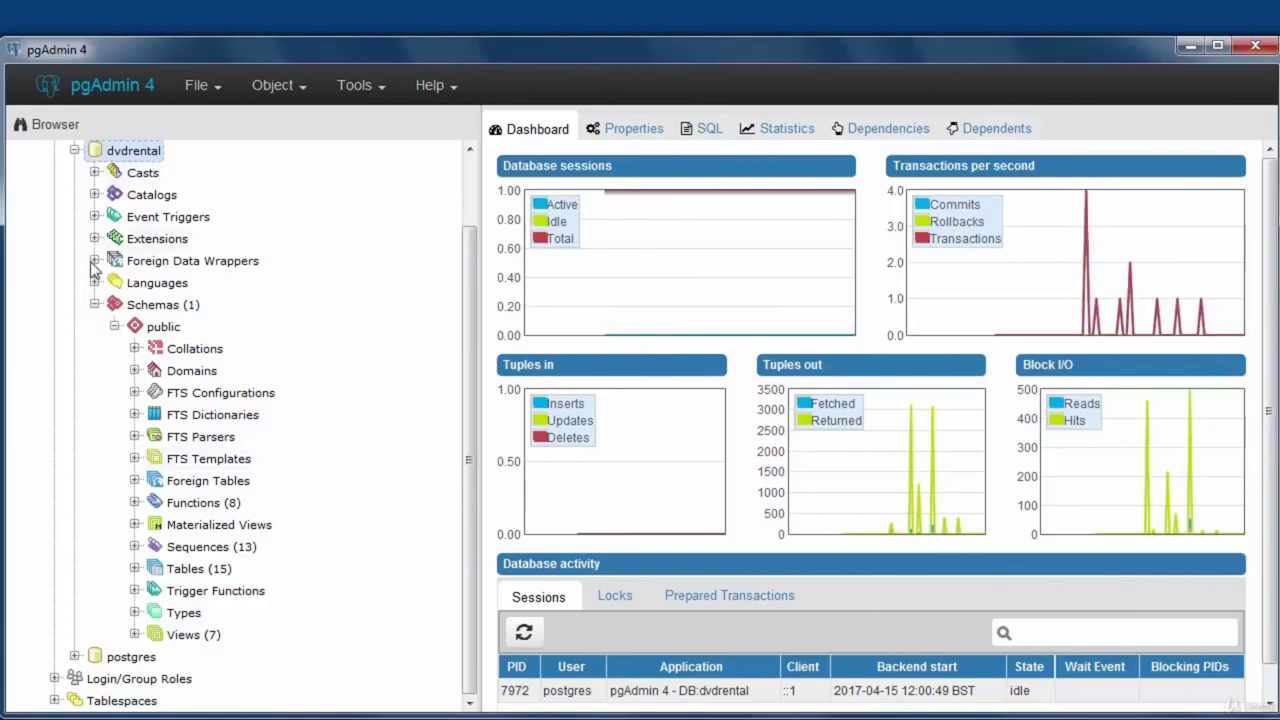
left_click(95, 304)
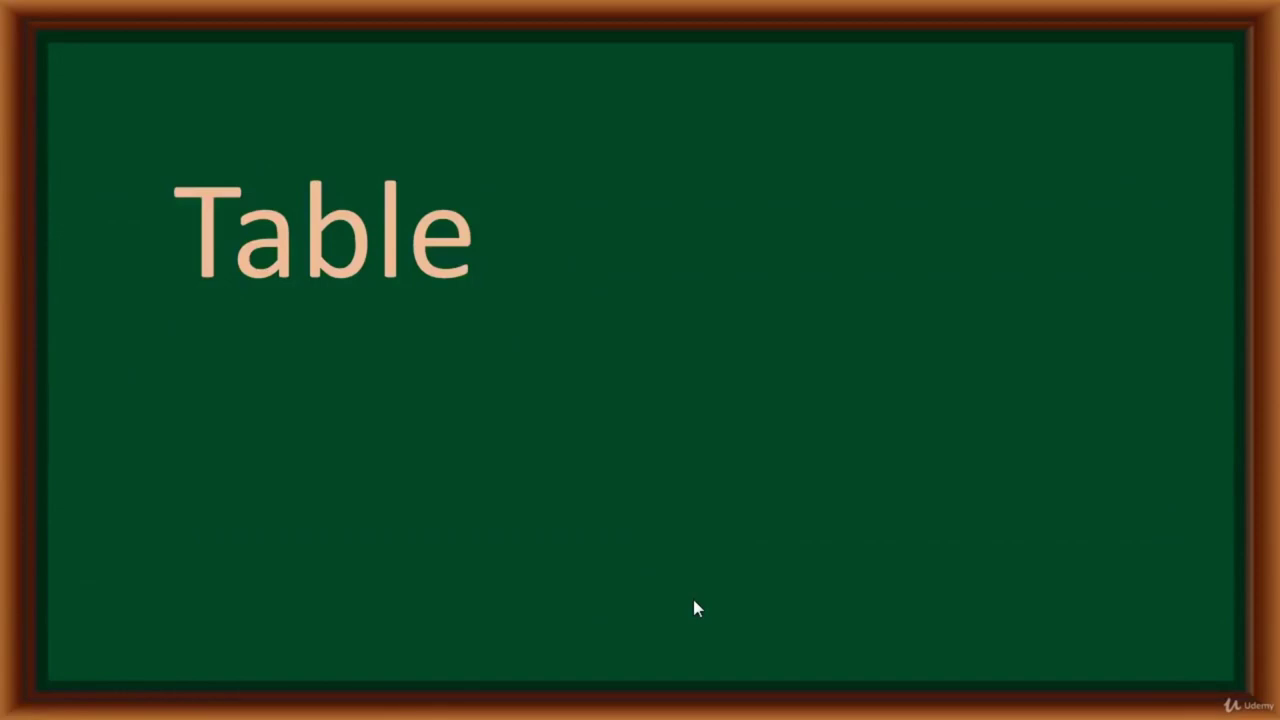
left_click(694, 601)
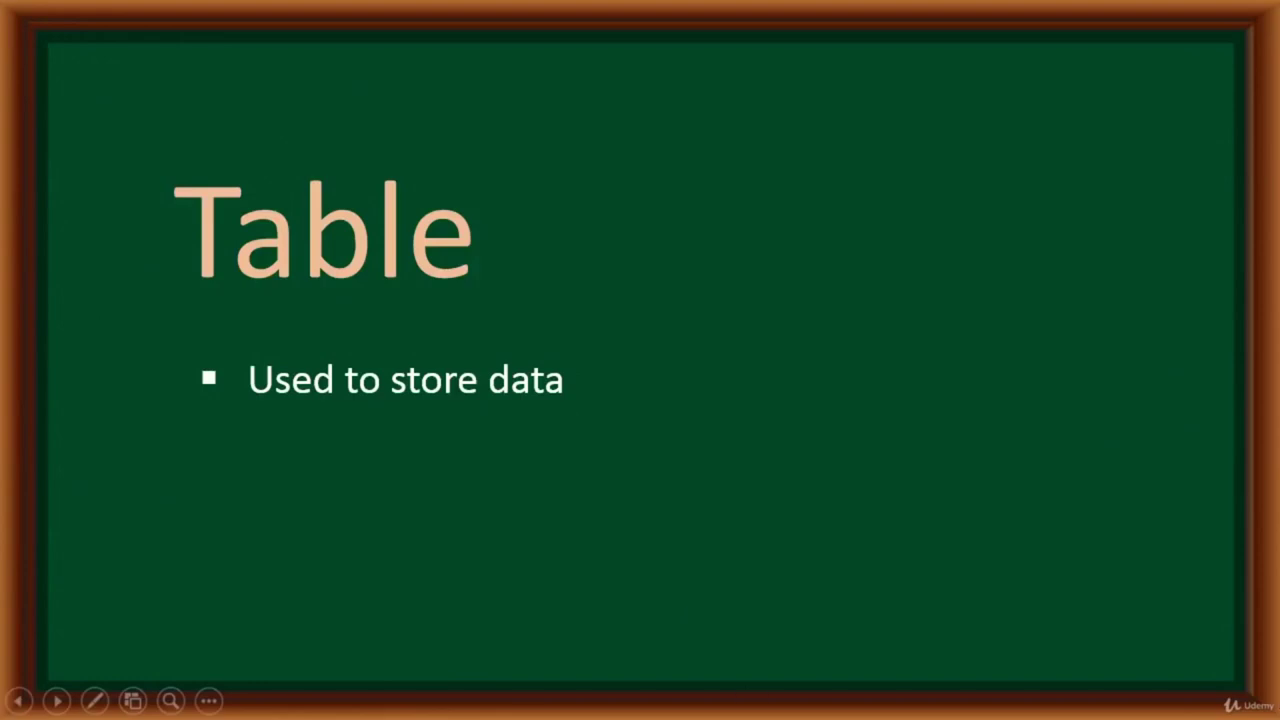
Reveal the next bullet, 'You can have many tables', on the Table slide.
key("Right")
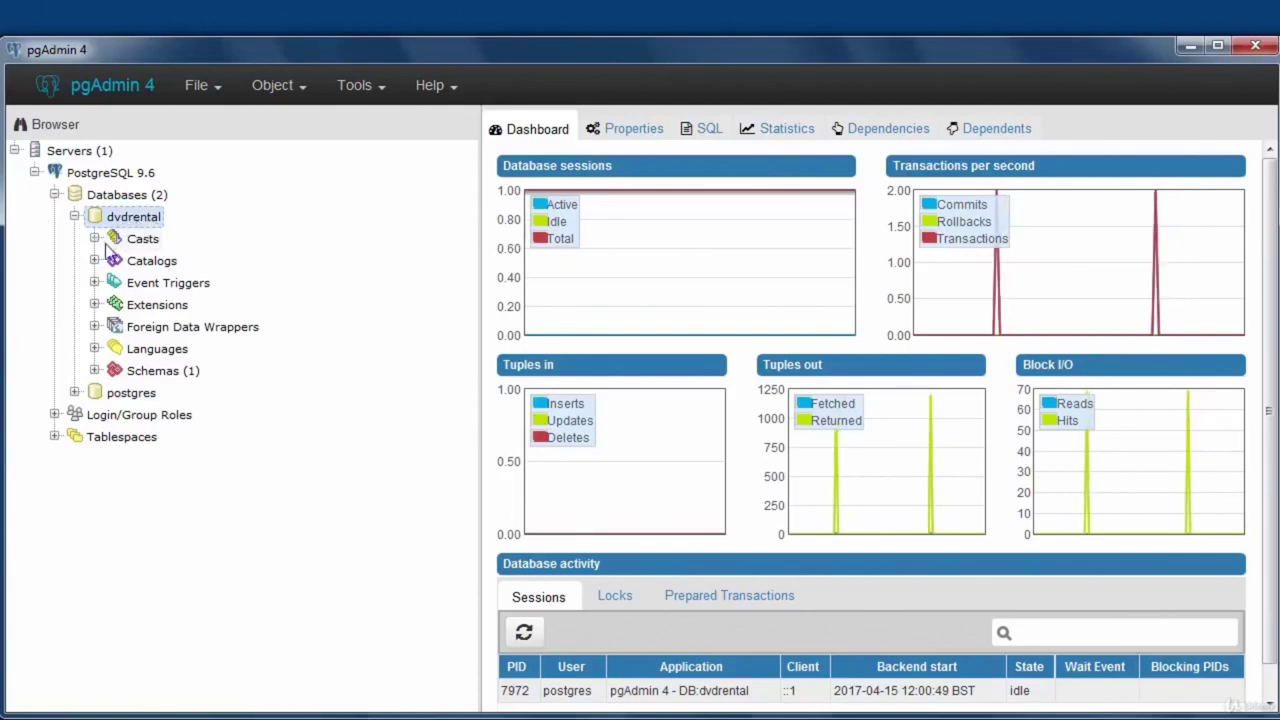
Expand dvdrental's Schemas > public > Tables and launch the Query Tool from the Tables (15) context menu.
left_click(95, 371)
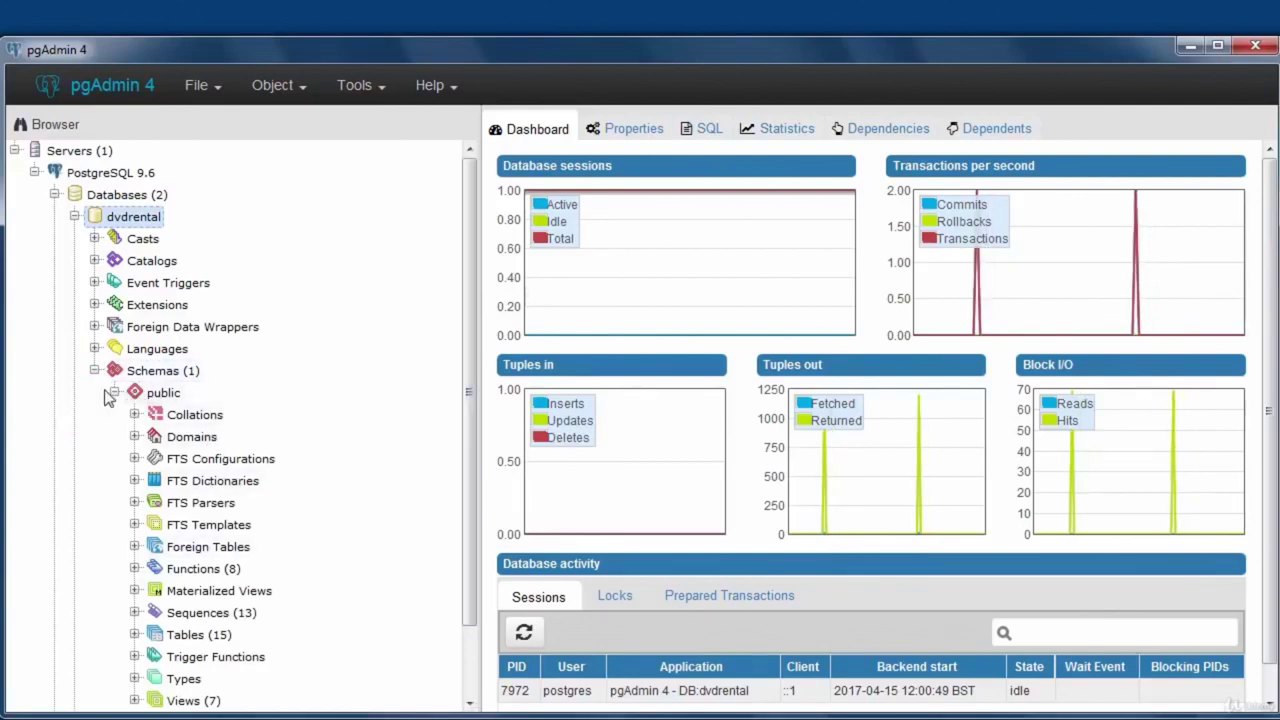
left_click_drag(470, 412, 468, 517)
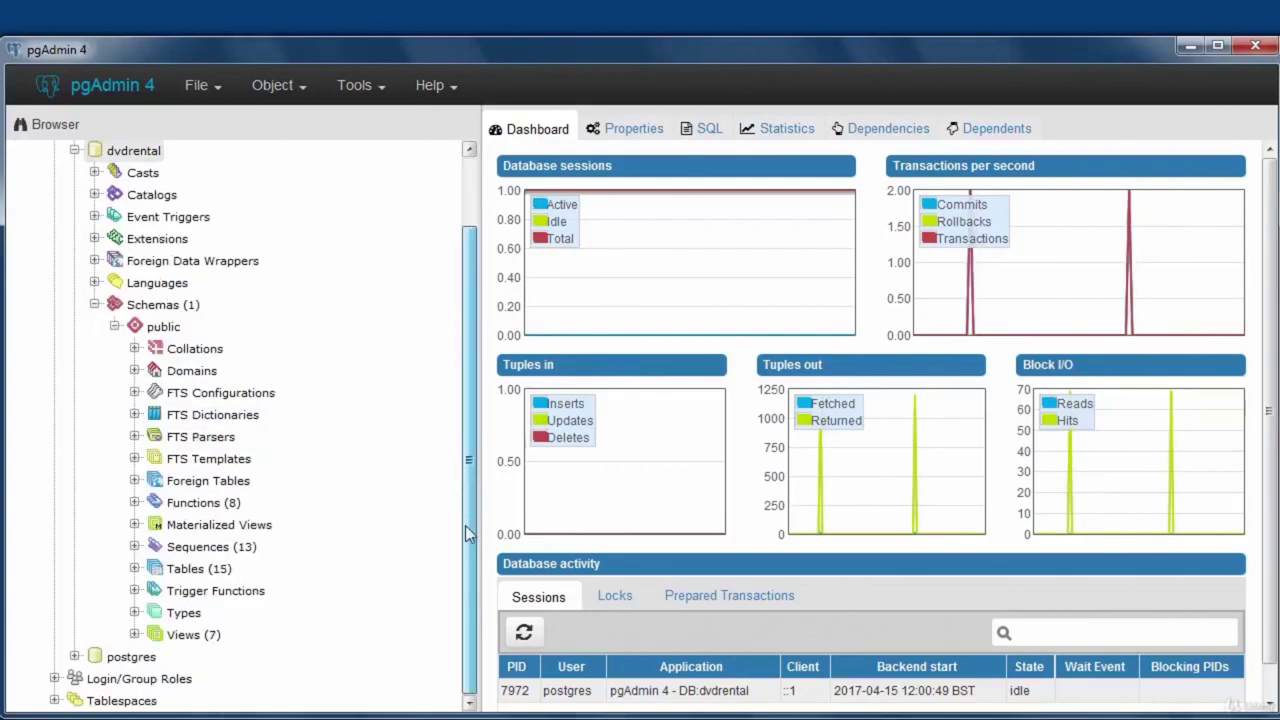
left_click(134, 569)
scroll(308, 490, "down", 3)
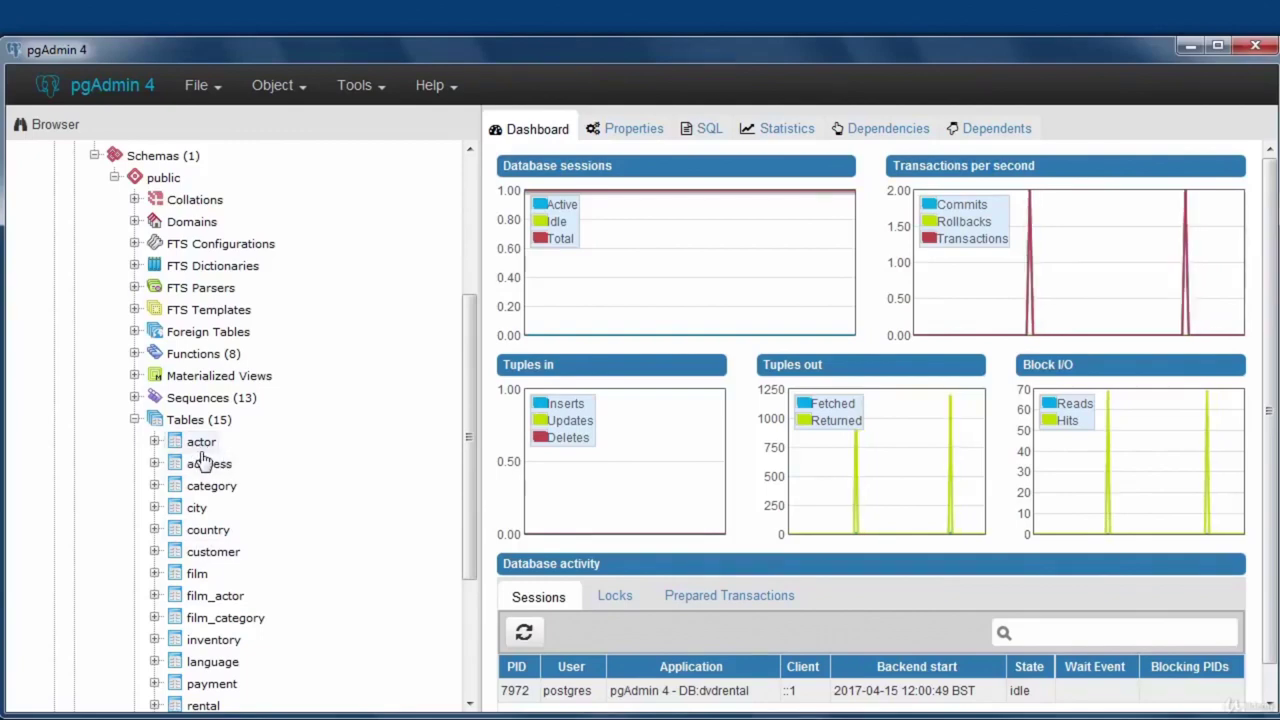
right_click(202, 426)
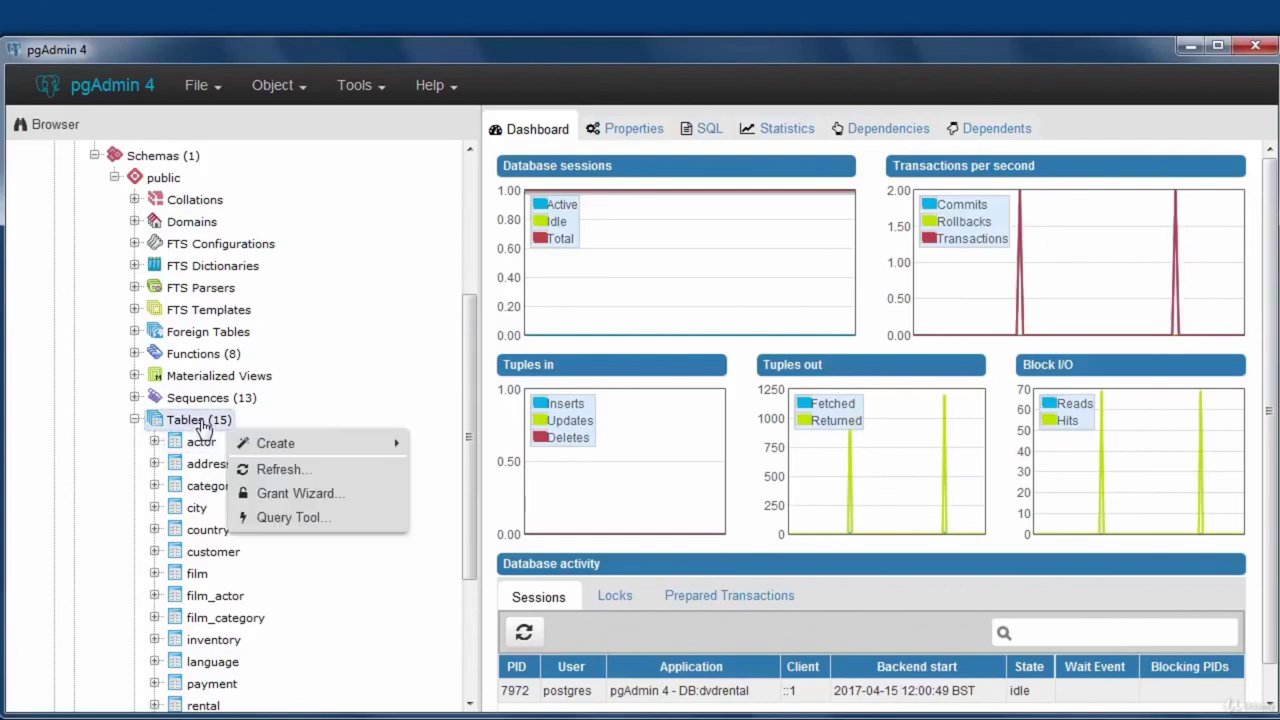
left_click(283, 518)
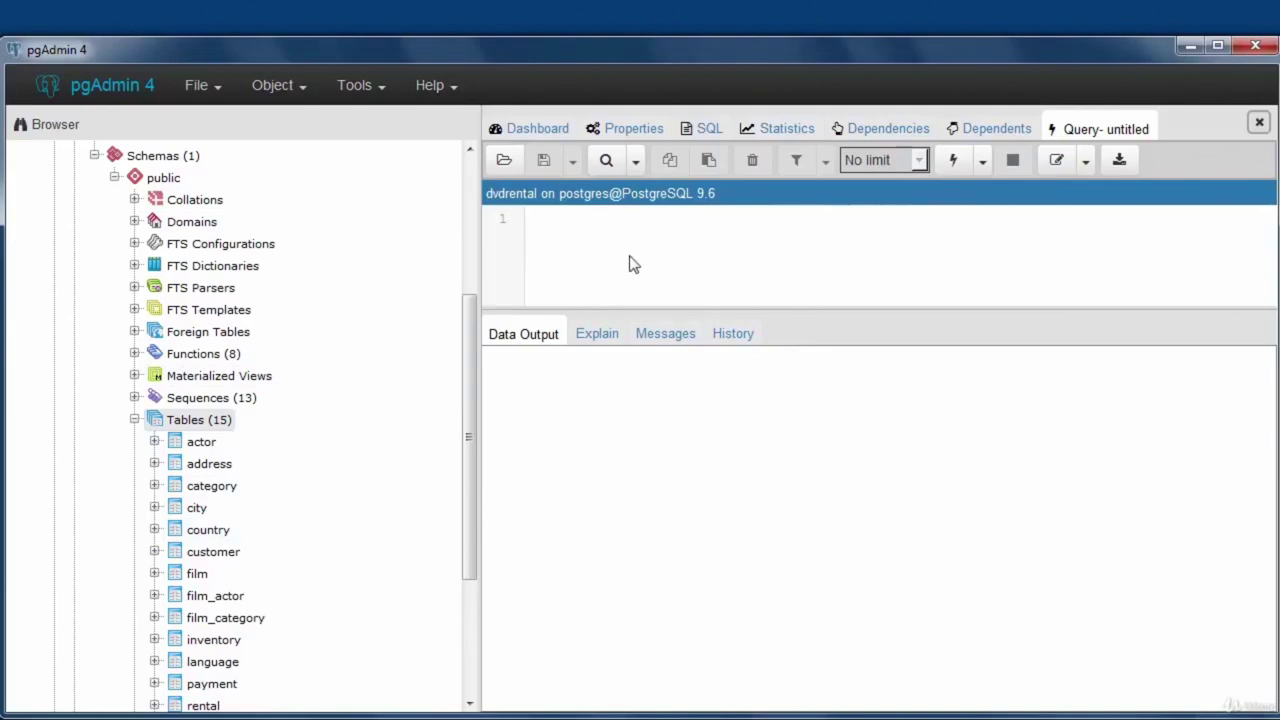
Enter SELECT * FROM actor; and execute it to retrieve the actor rows.
type("S")
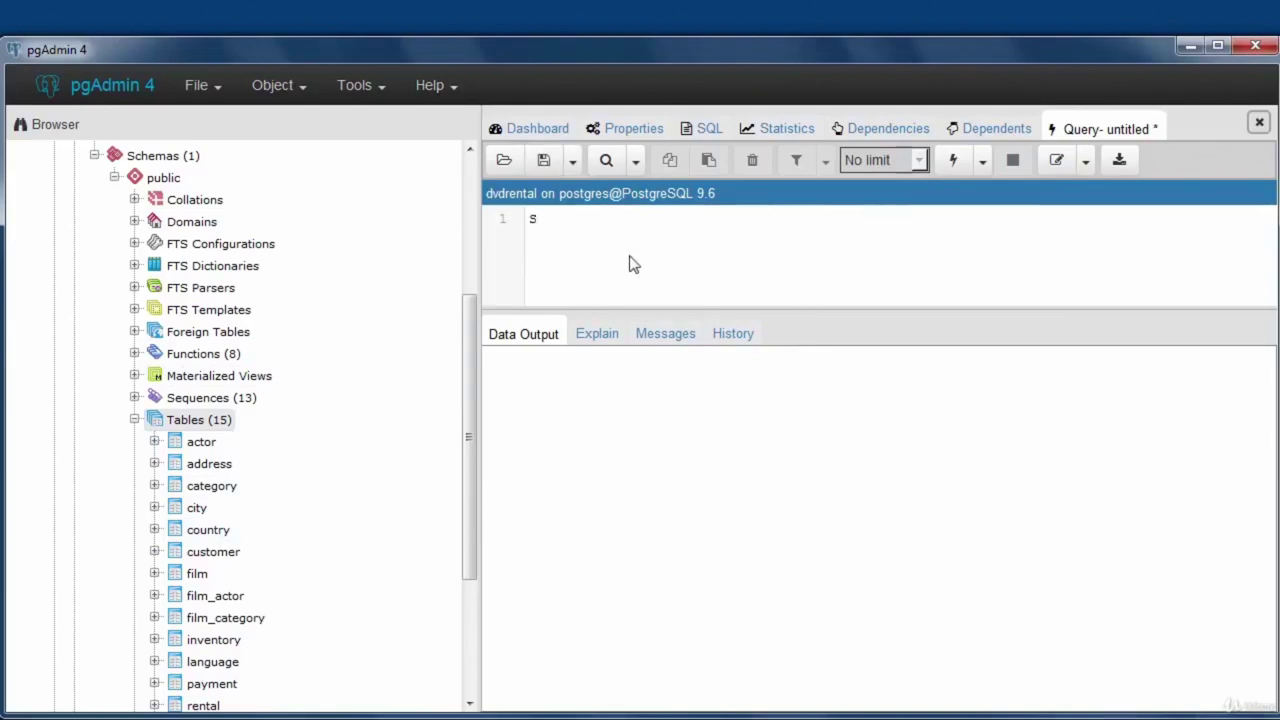
type("ELECT *")
type("FROM act")
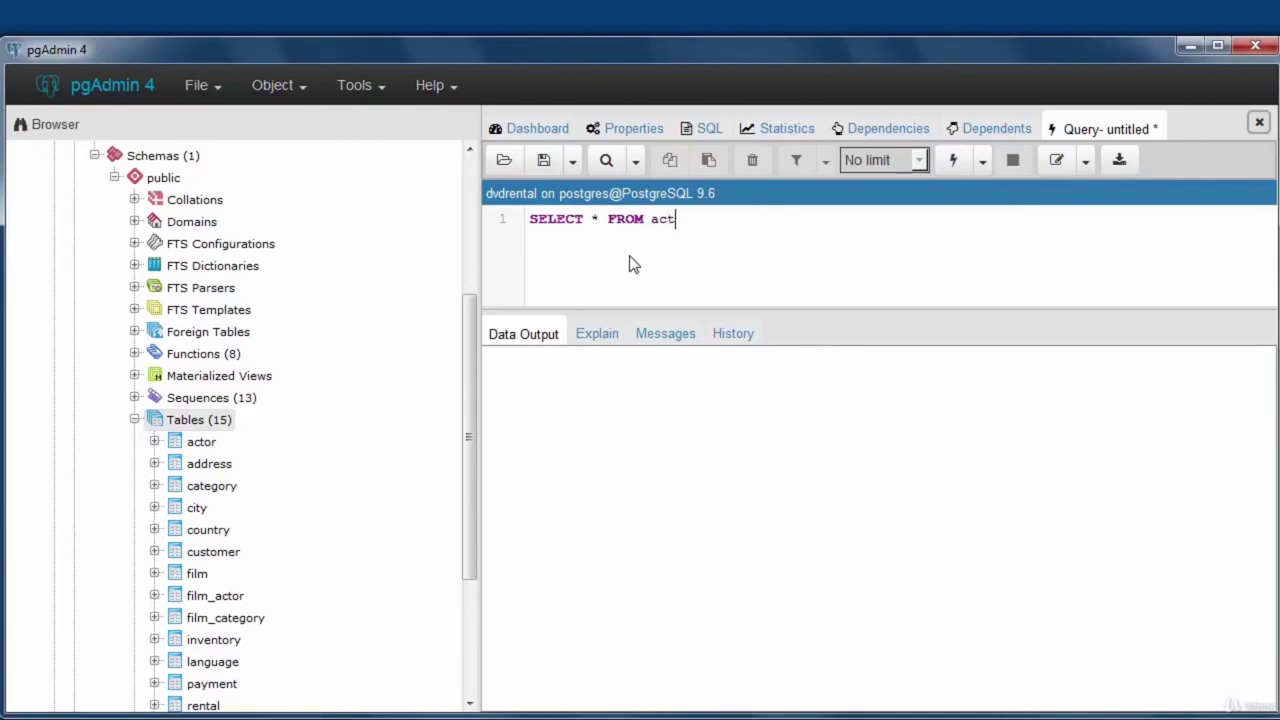
type("or;")
left_click(952, 162)
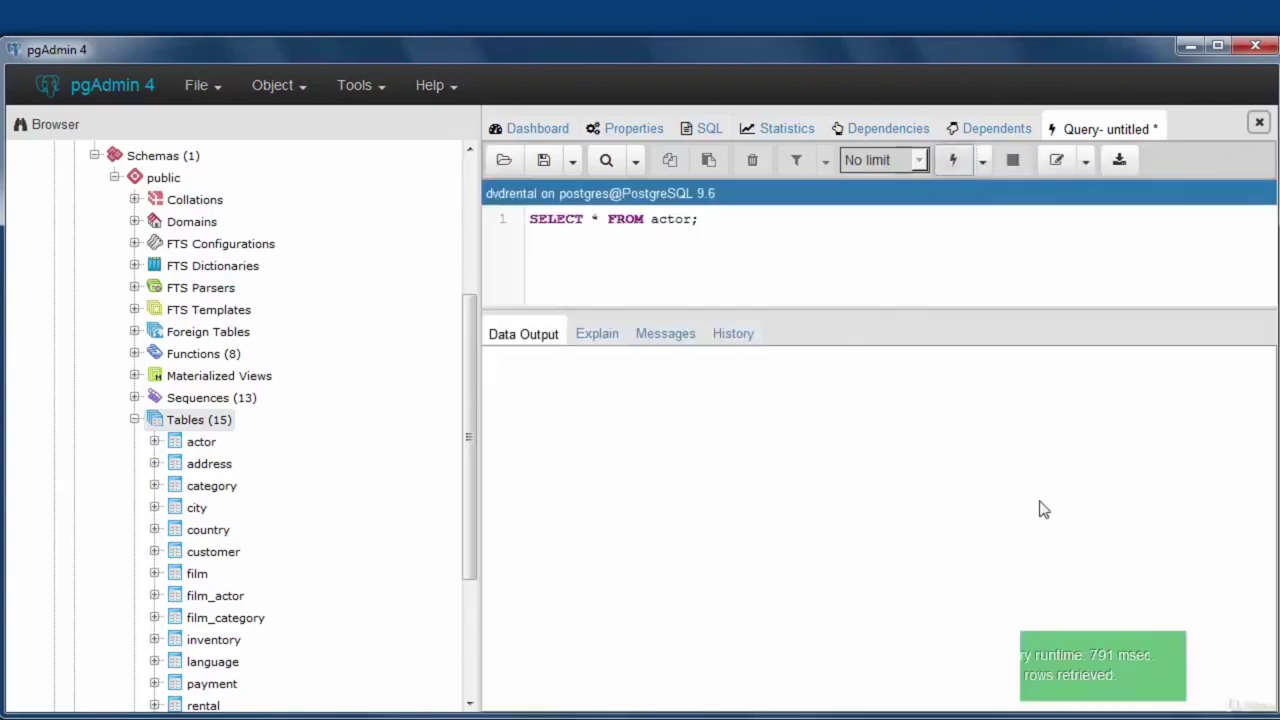
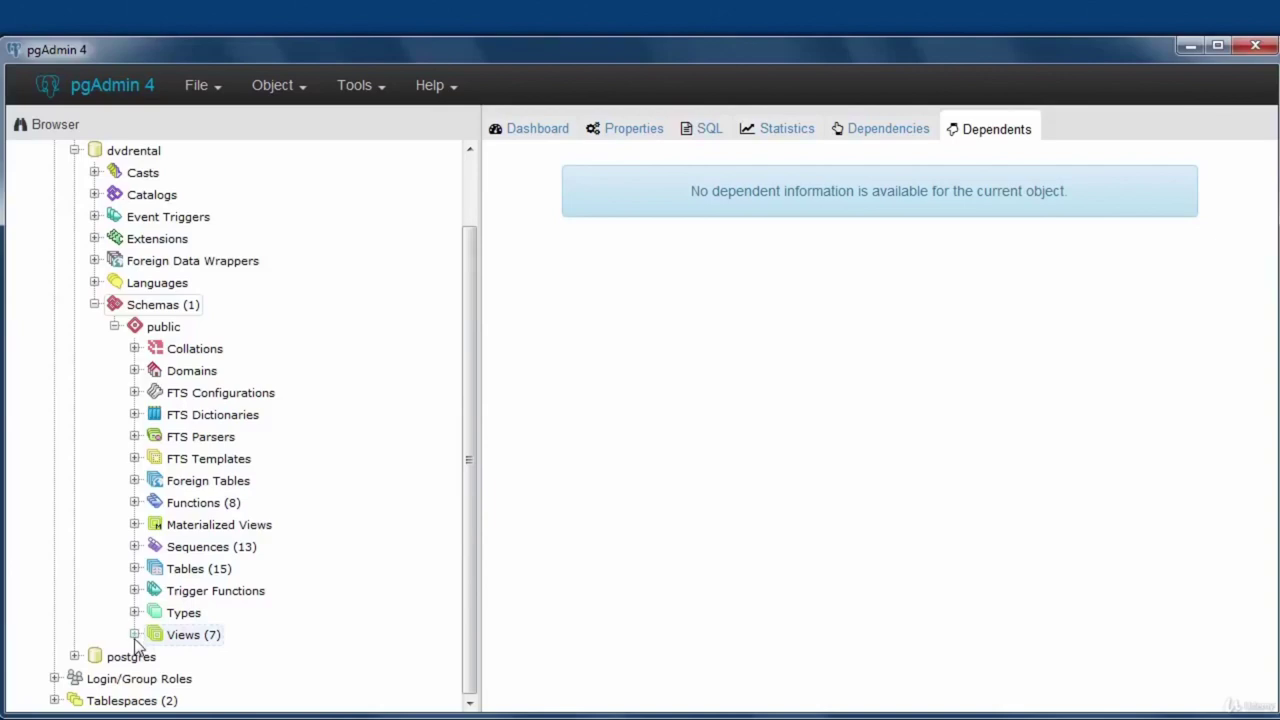
Expand the seven views, browse actor_info's columns, then collapse actor_info again.
left_click(134, 635)
left_click_drag(473, 563, 474, 652)
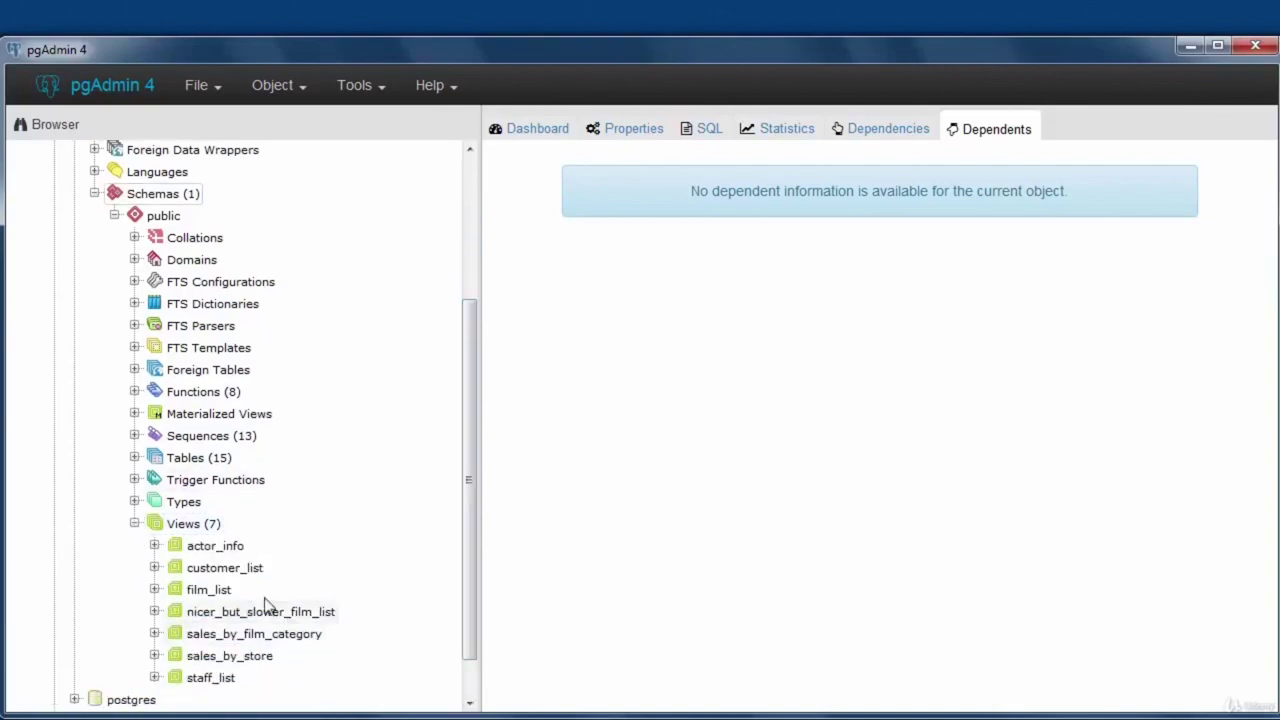
left_click(207, 548)
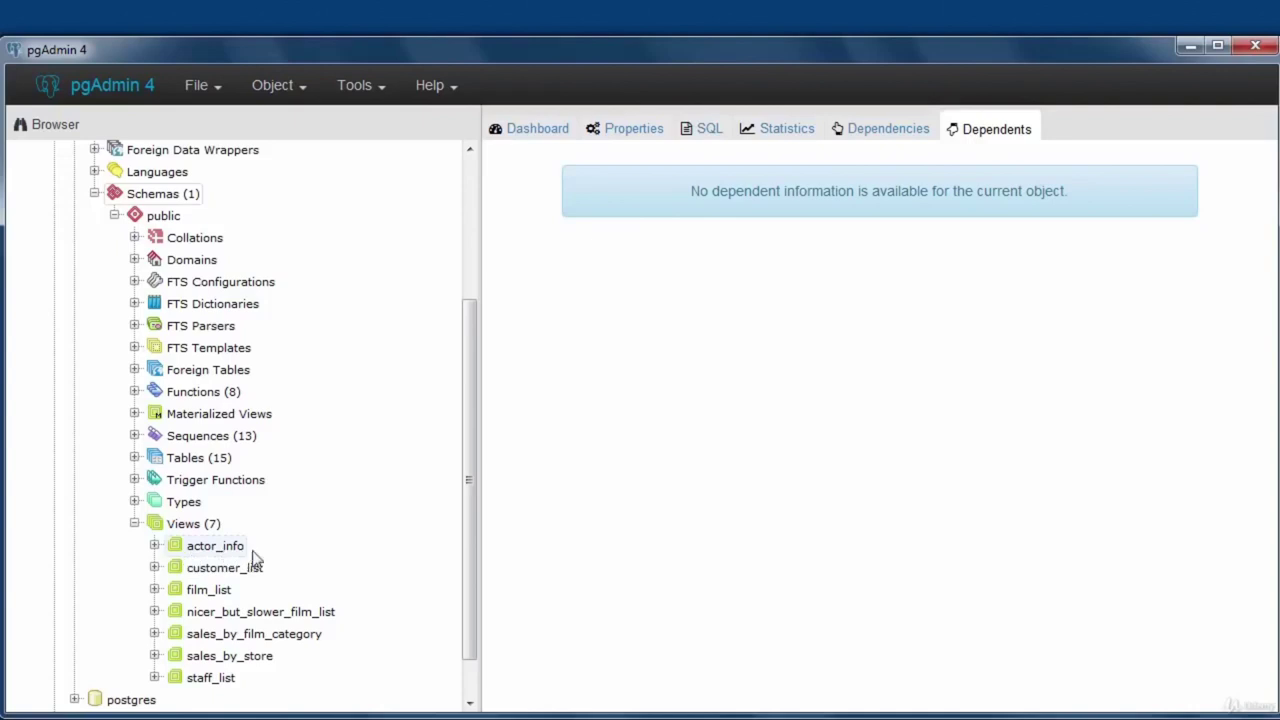
left_click(155, 547)
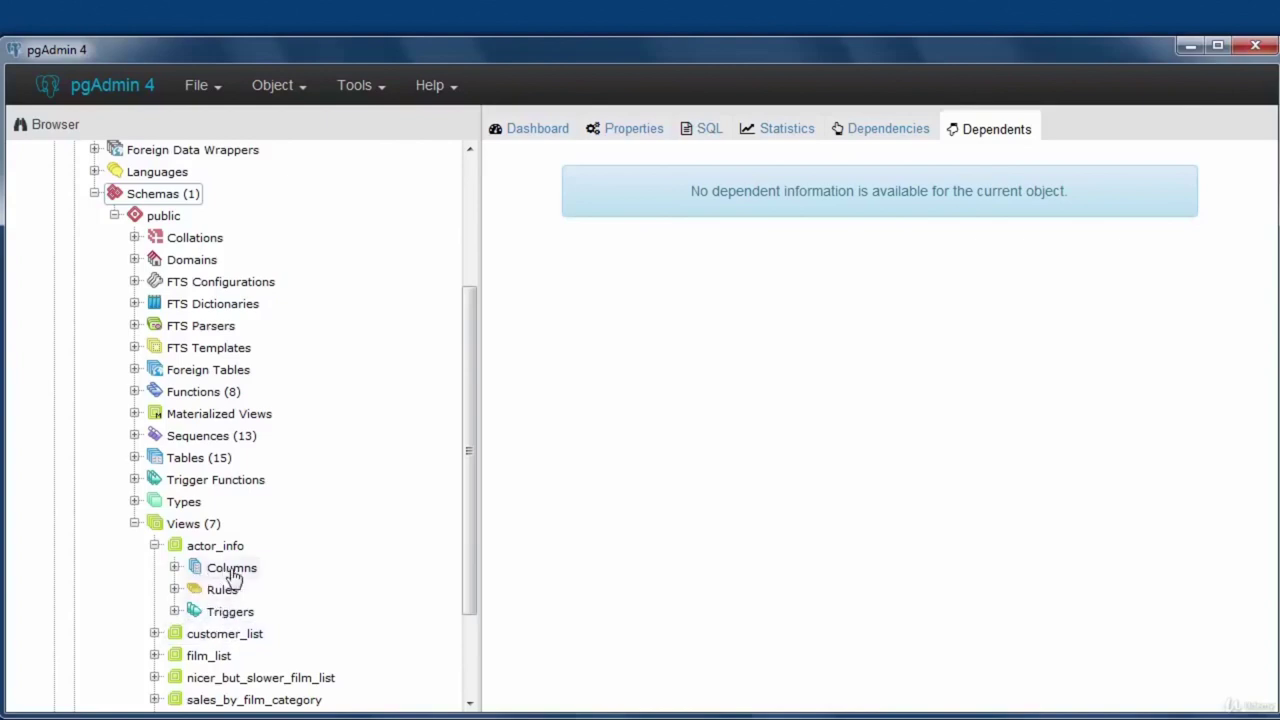
left_click(175, 568)
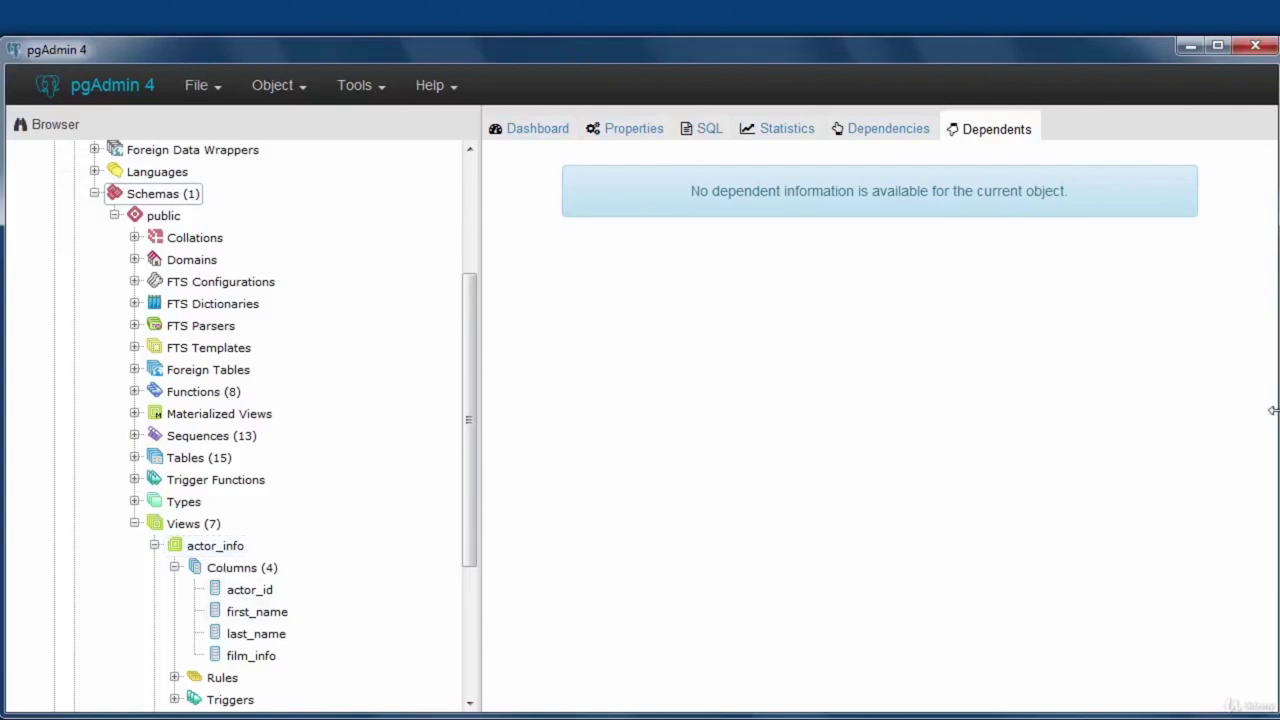
left_click(173, 567)
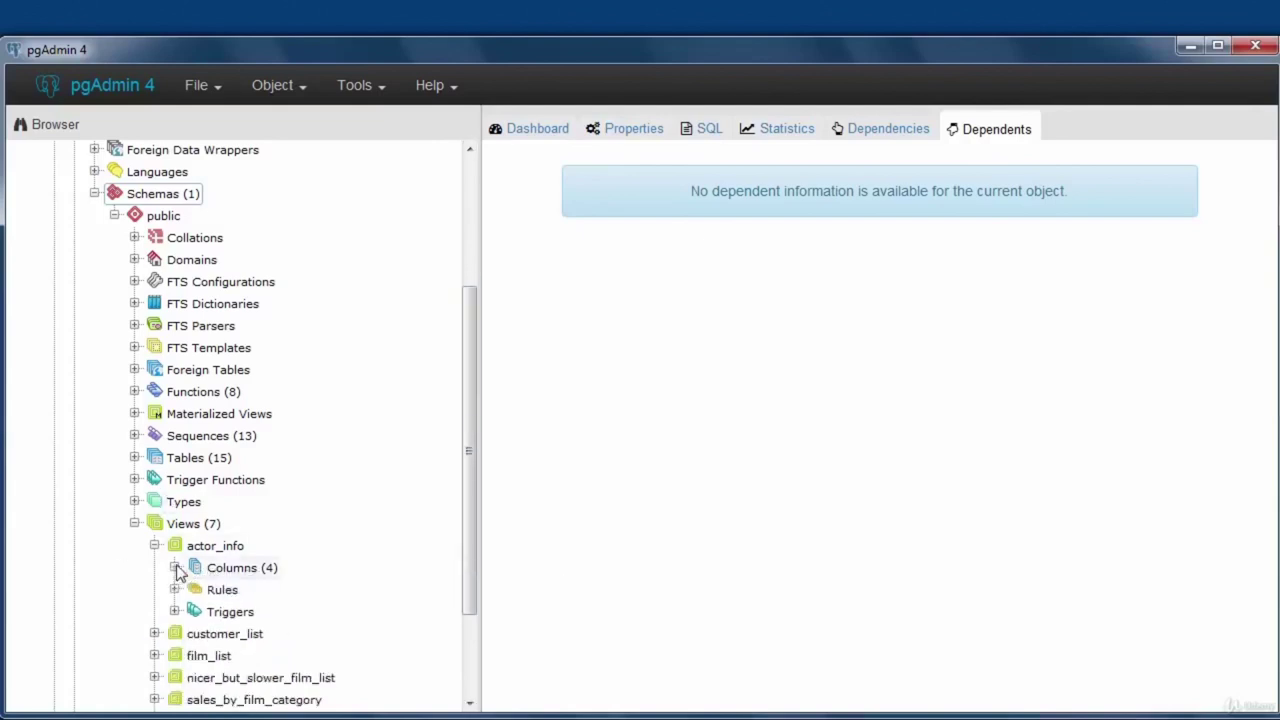
left_click(154, 546)
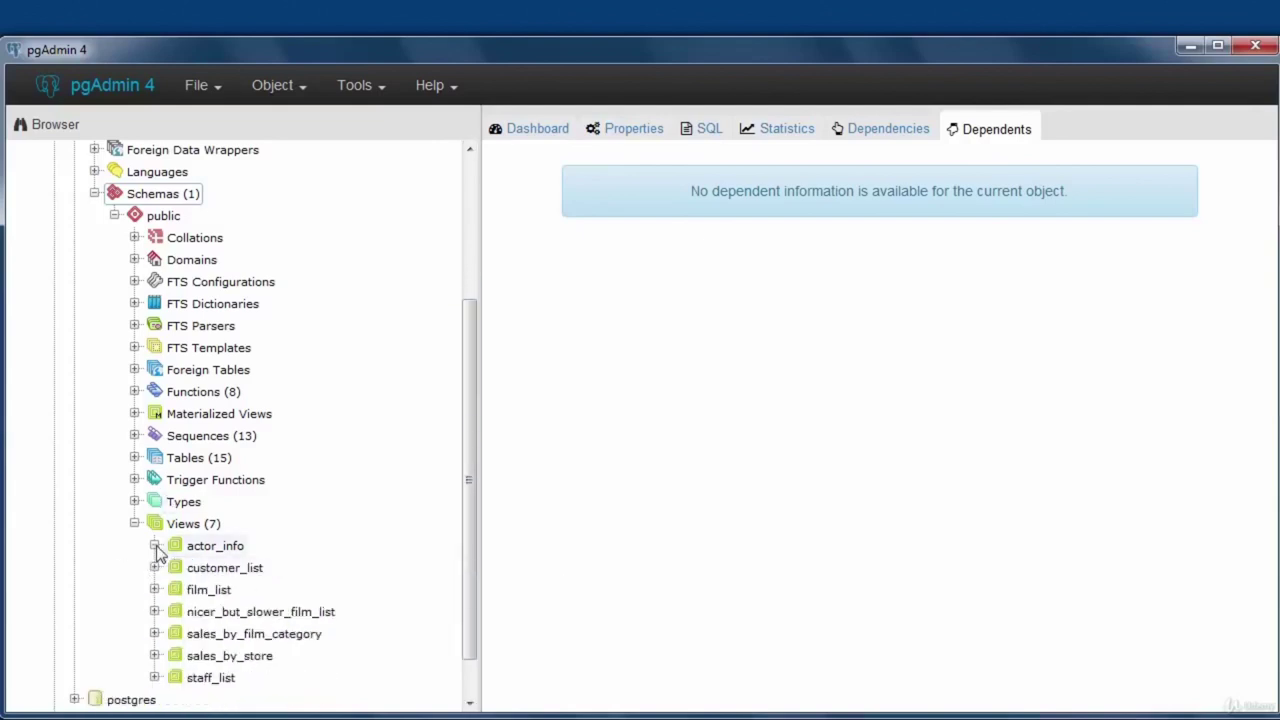
Open a Query Tool from actor_info and enter SELECT * FROM actor_info;.
right_click(233, 551)
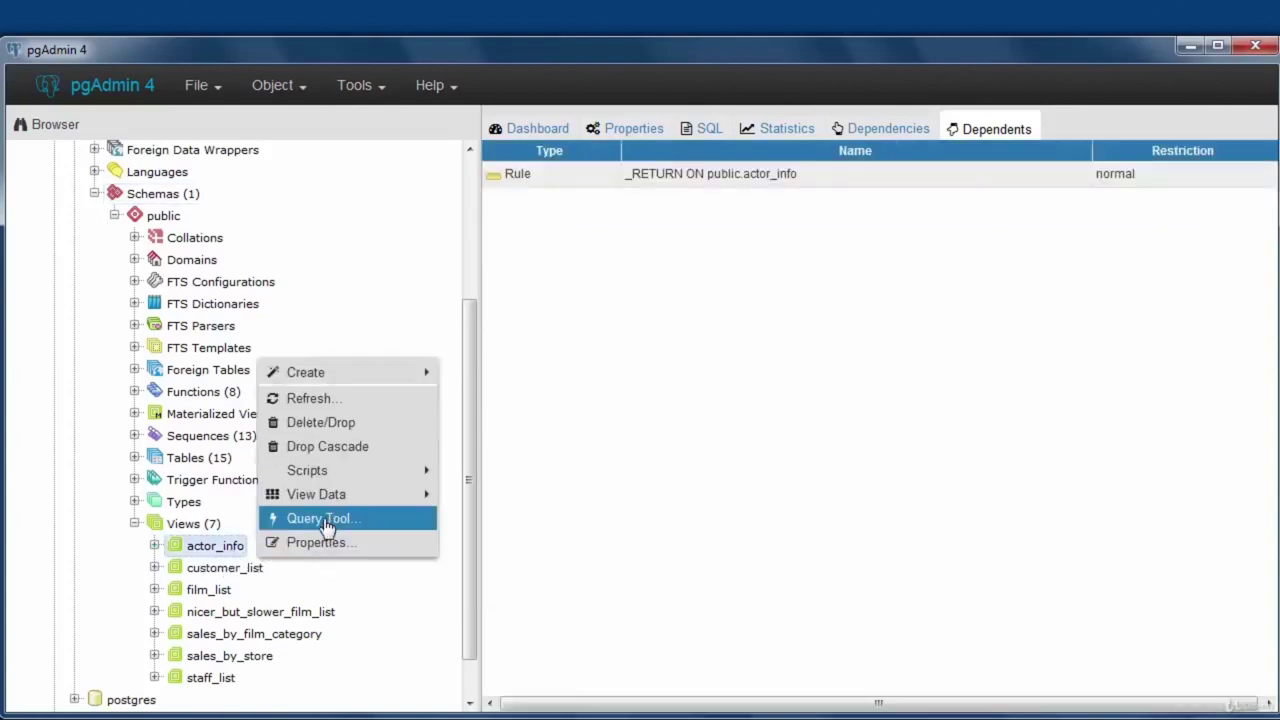
left_click(325, 526)
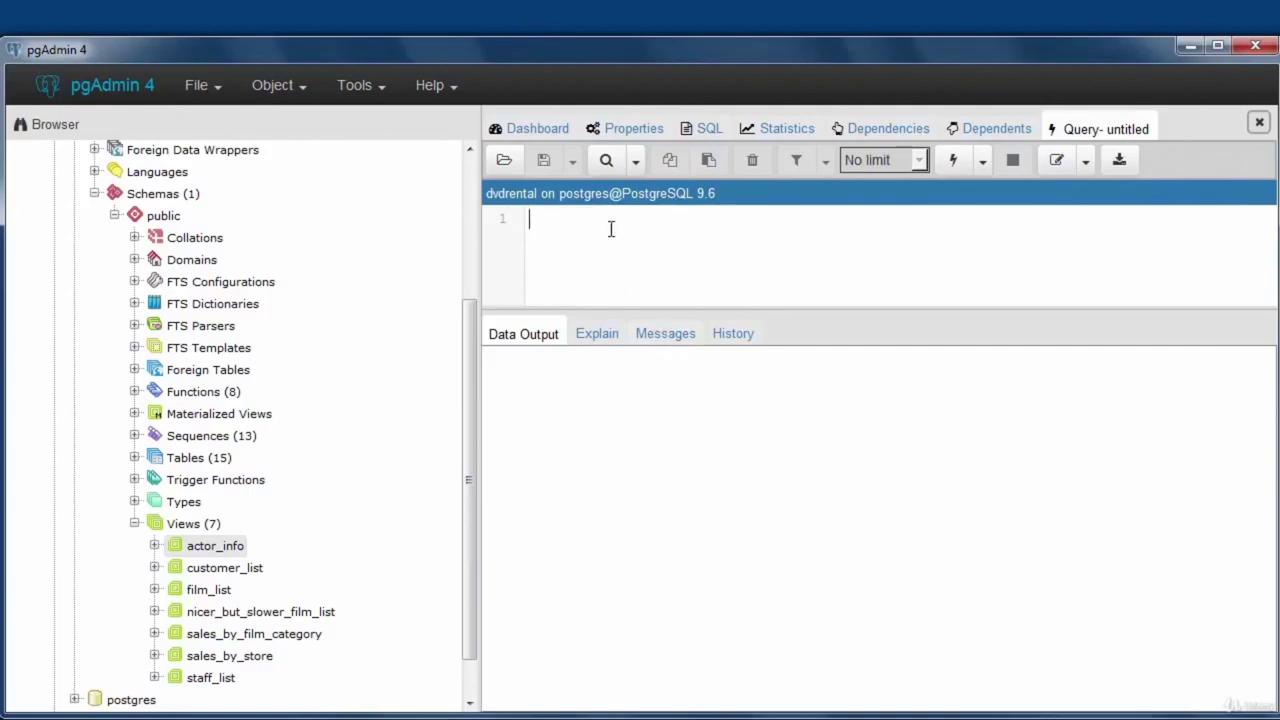
type("s")
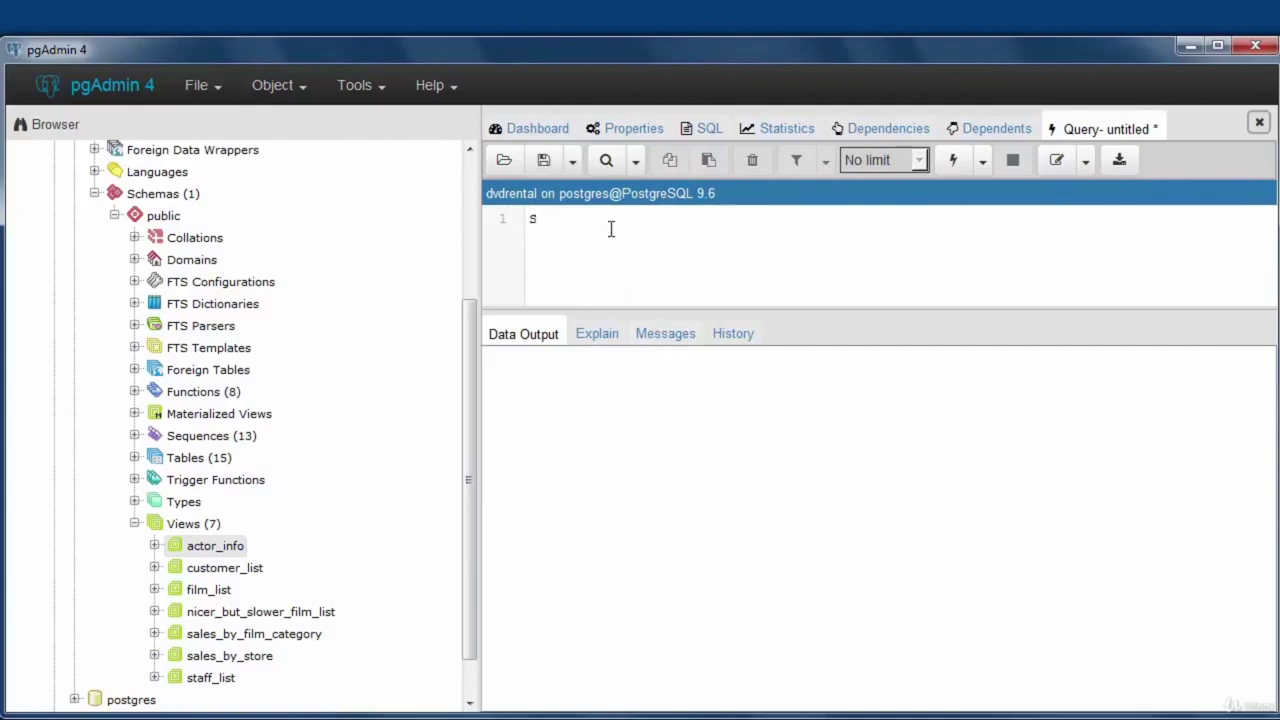
type("ELECT *")
type("FROM ")
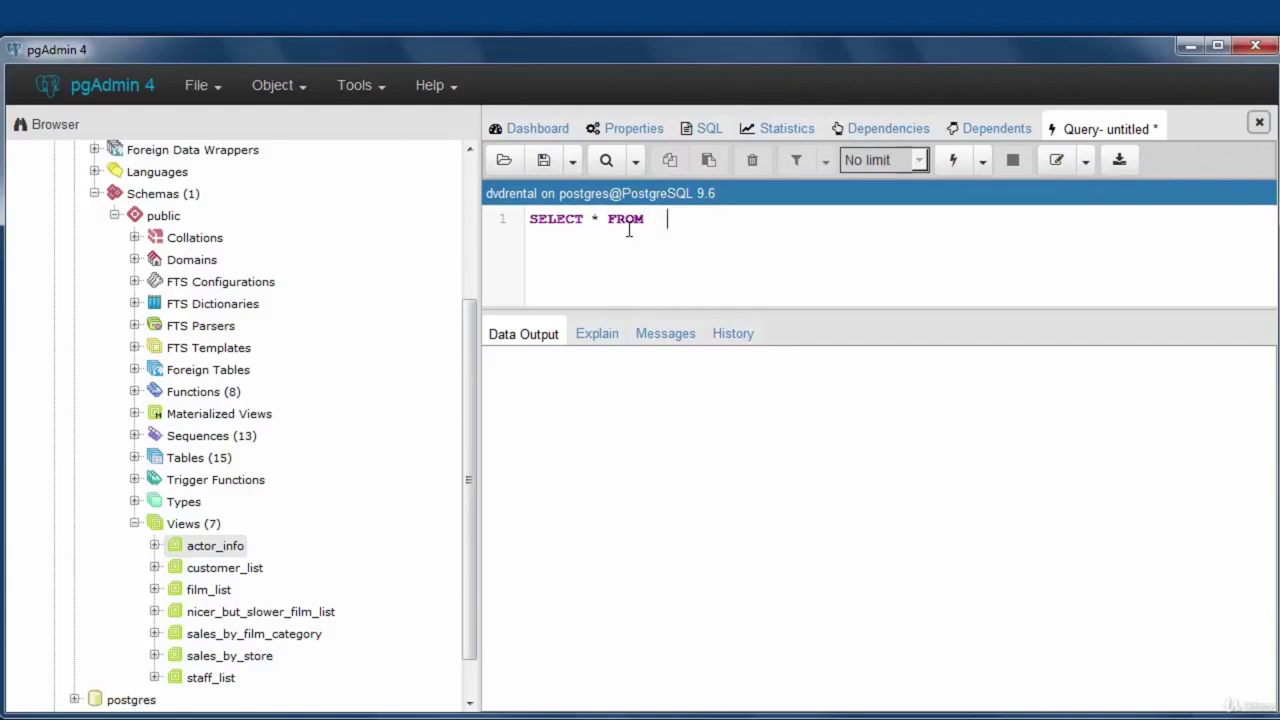
type(" actor_info;")
Run the actor_info query and expand the 15 tables in the Browser tree.
left_click(952, 163)
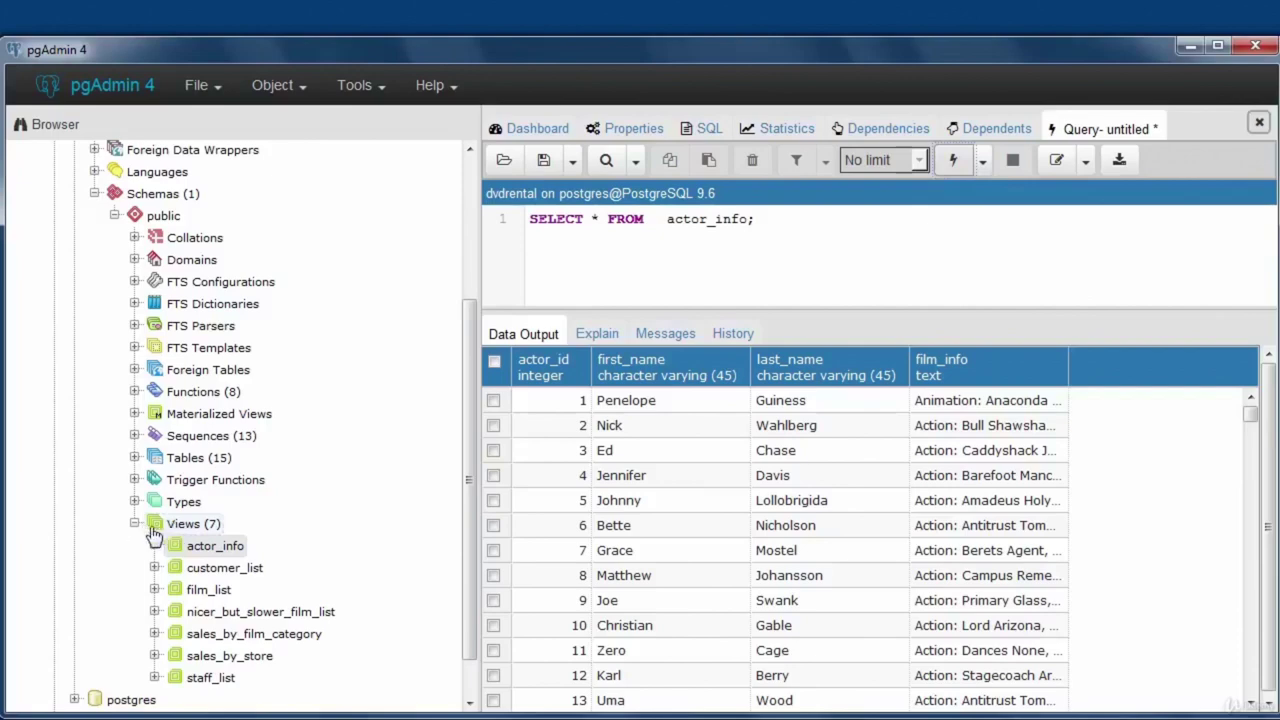
left_click(134, 458)
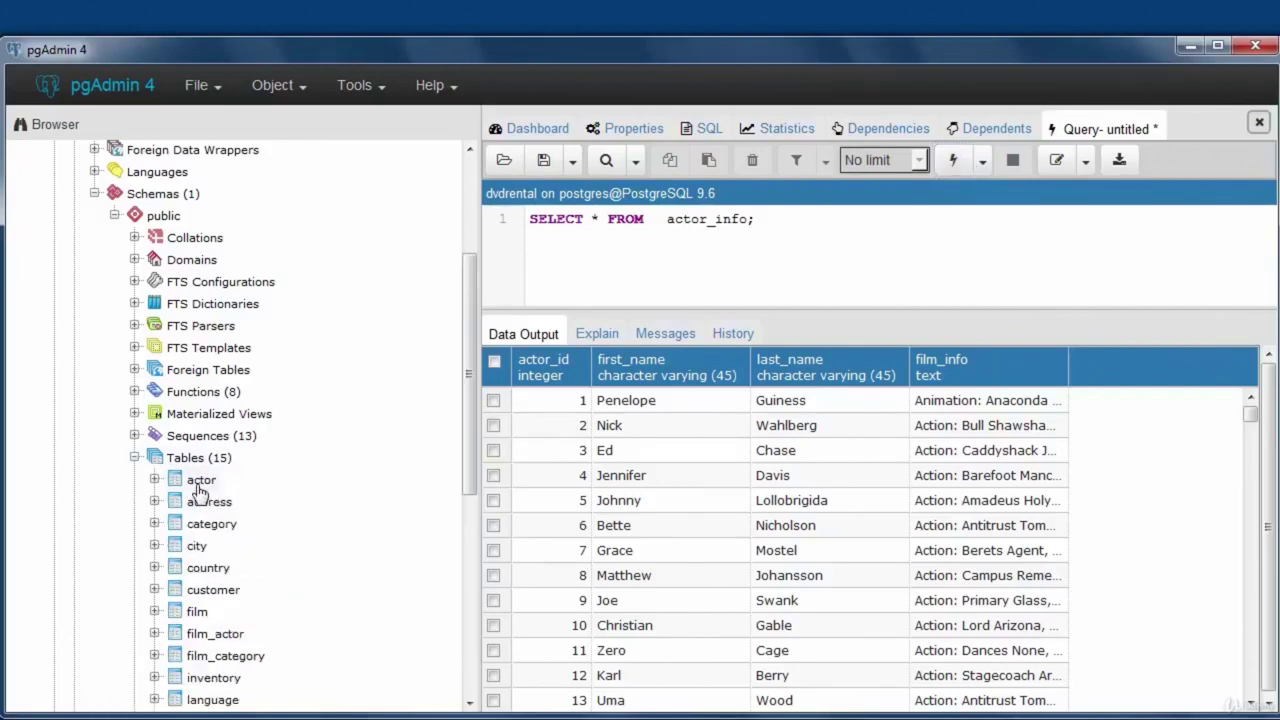
Collapse the Tables (15) group in the Browser tree.
left_click(134, 458)
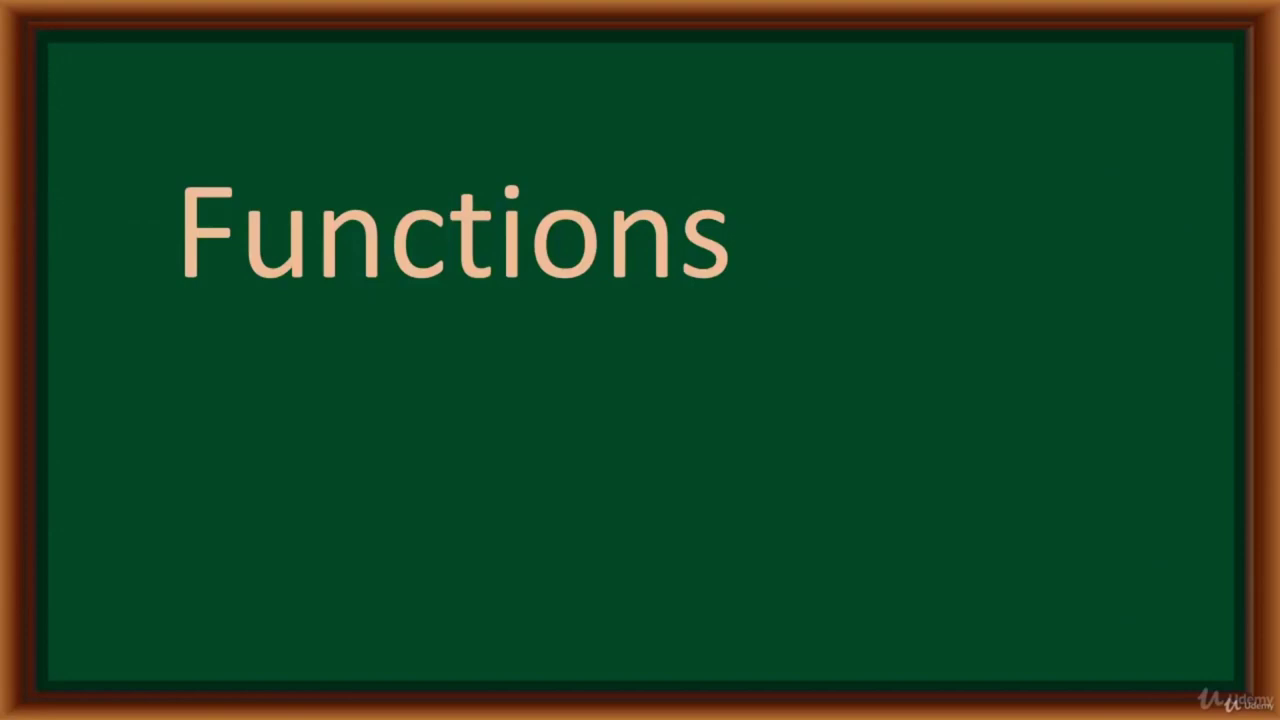
Reveal the 'Block of reusable SQL Code' bullet on the Functions slide.
key("Right")
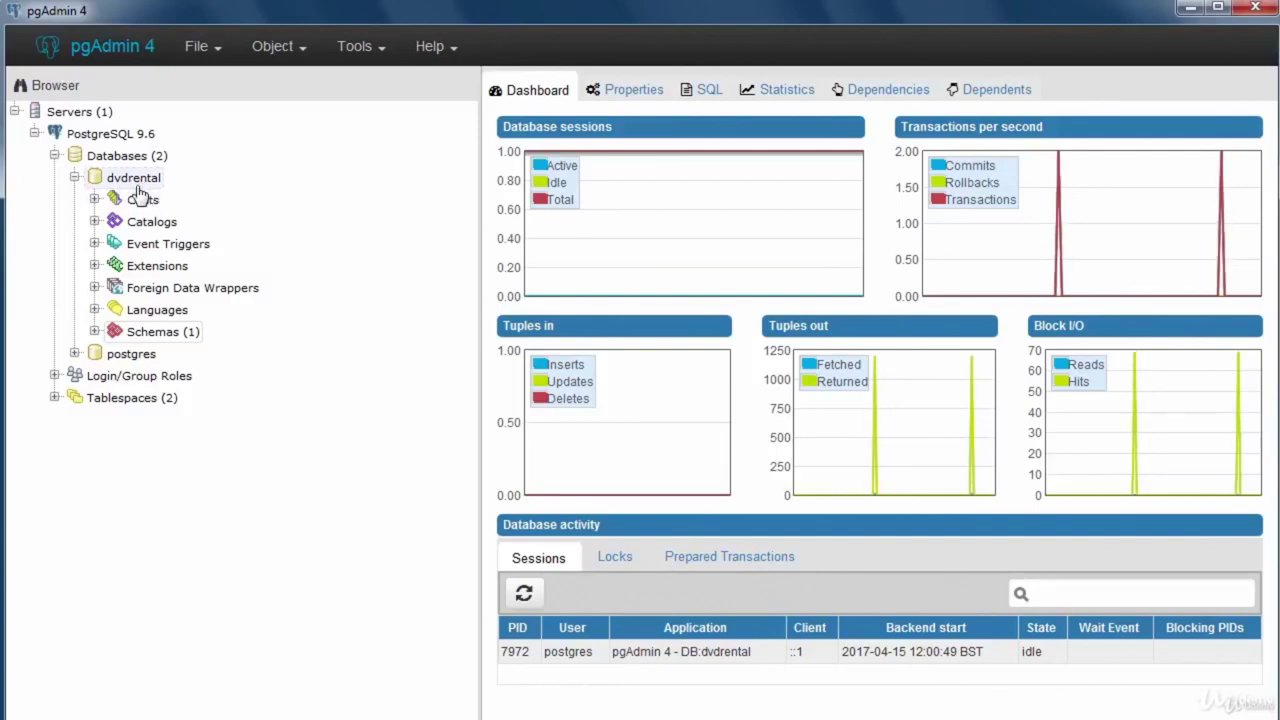
List the public schema's eight functions and show get_customer_balance's empty Dependents panel.
left_click(94, 331)
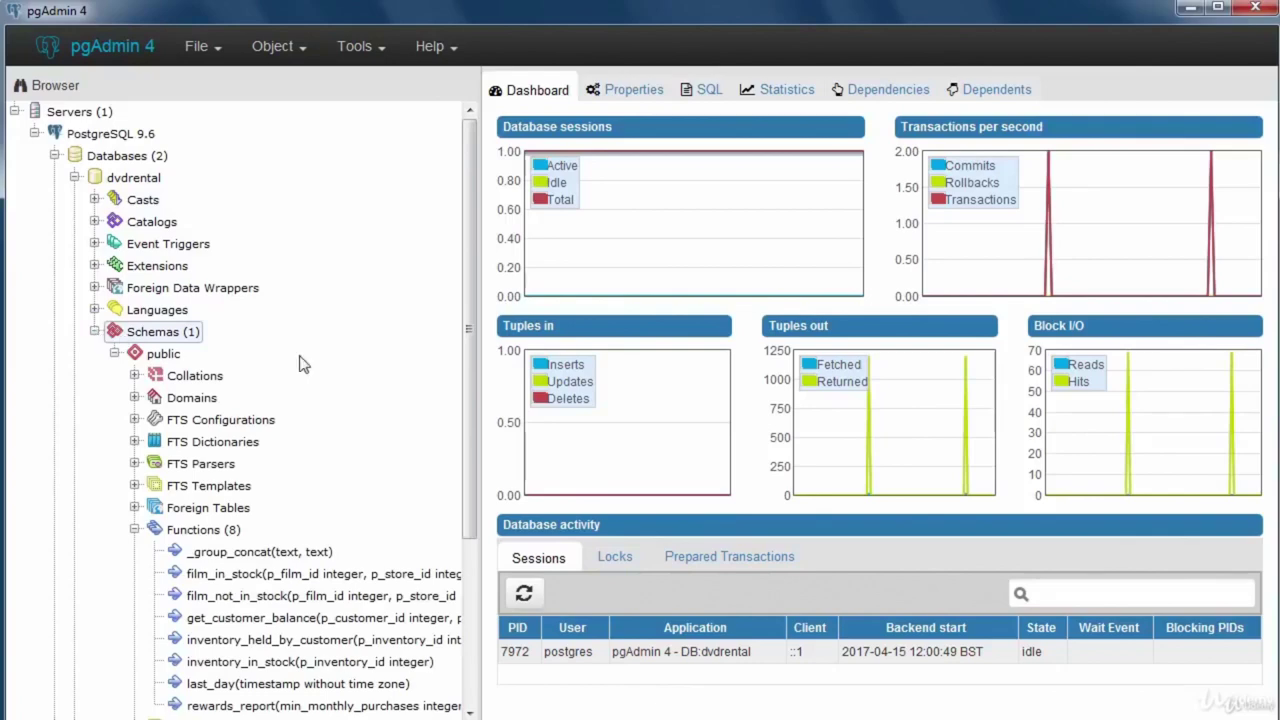
left_click_drag(468, 430, 468, 522)
left_click(134, 420)
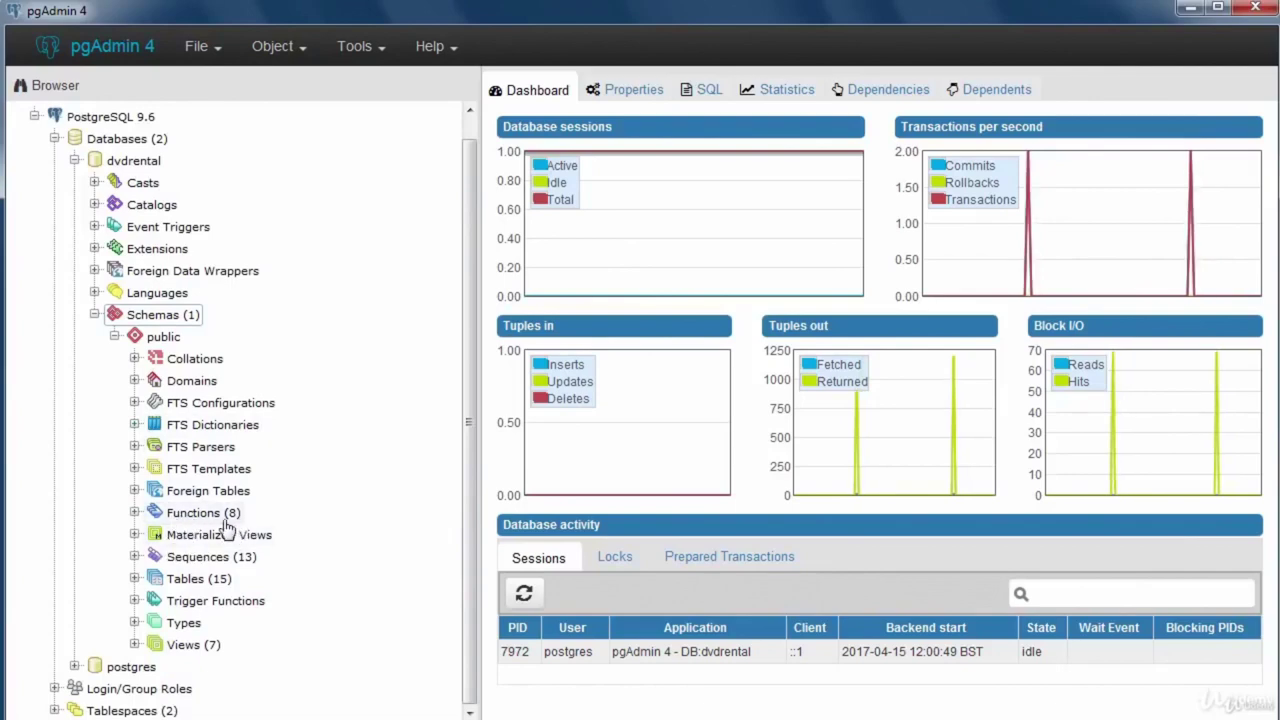
left_click(134, 512)
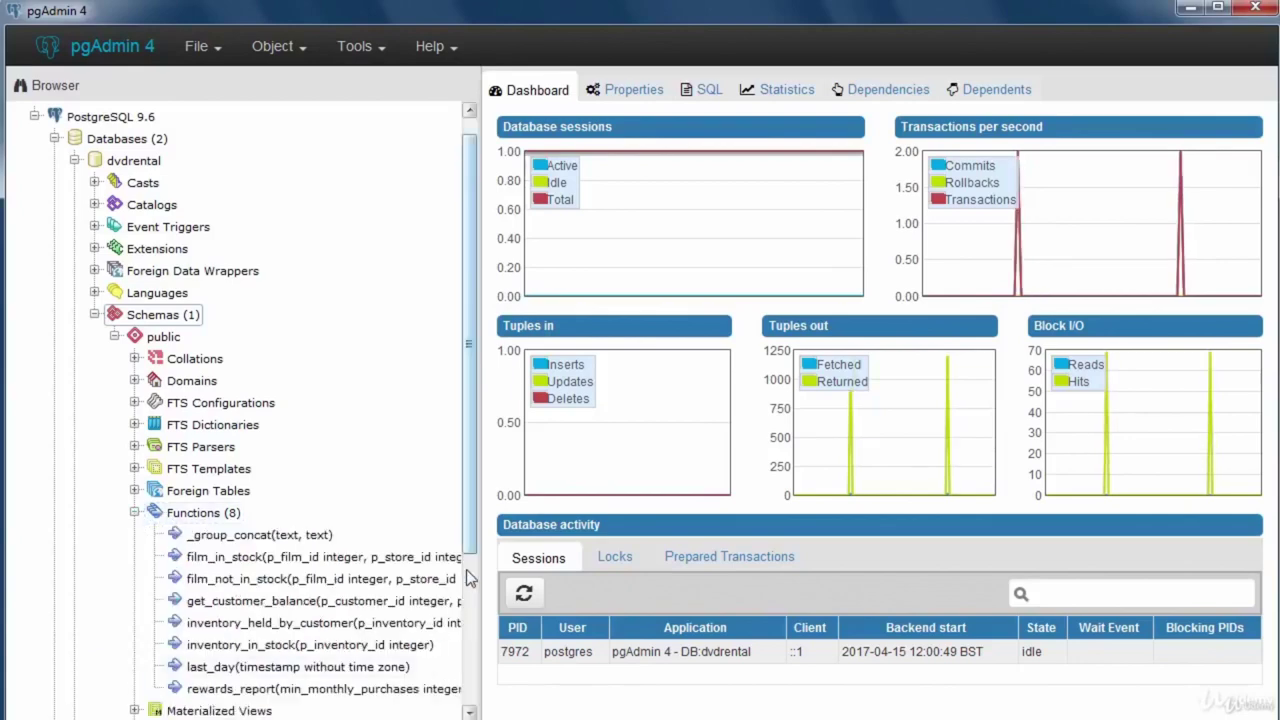
left_click_drag(466, 580, 470, 626)
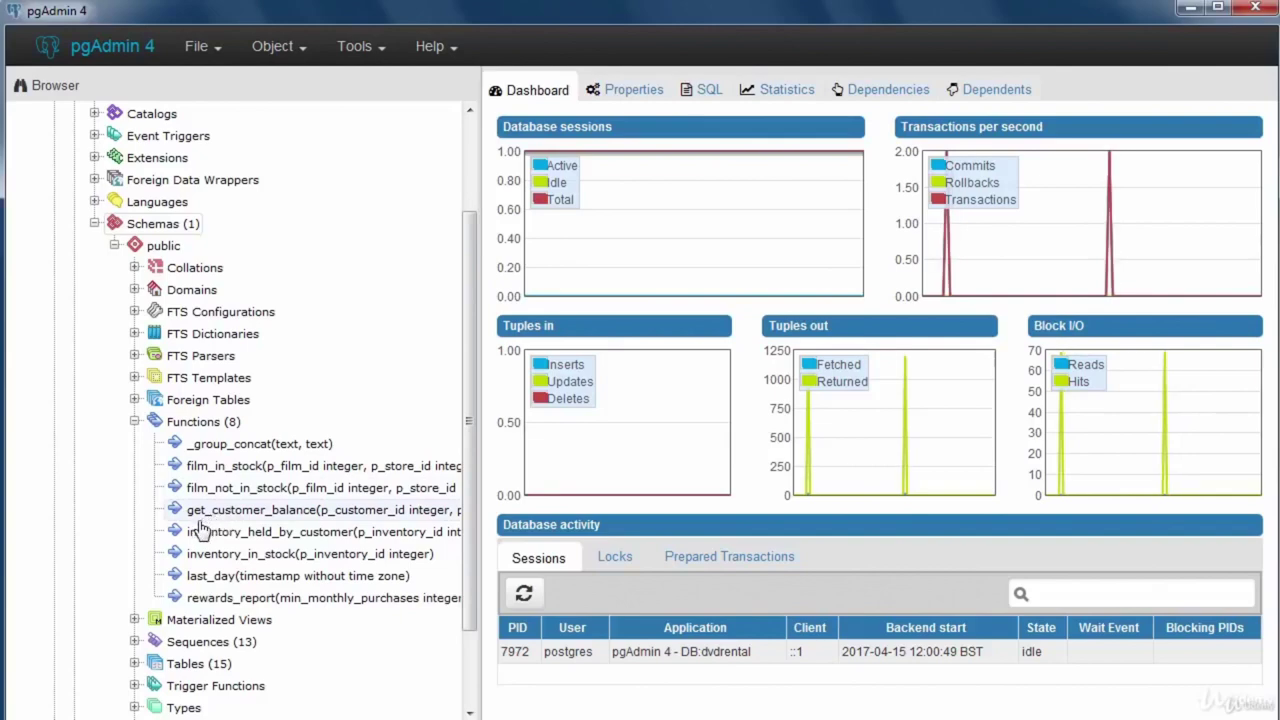
left_click(337, 516)
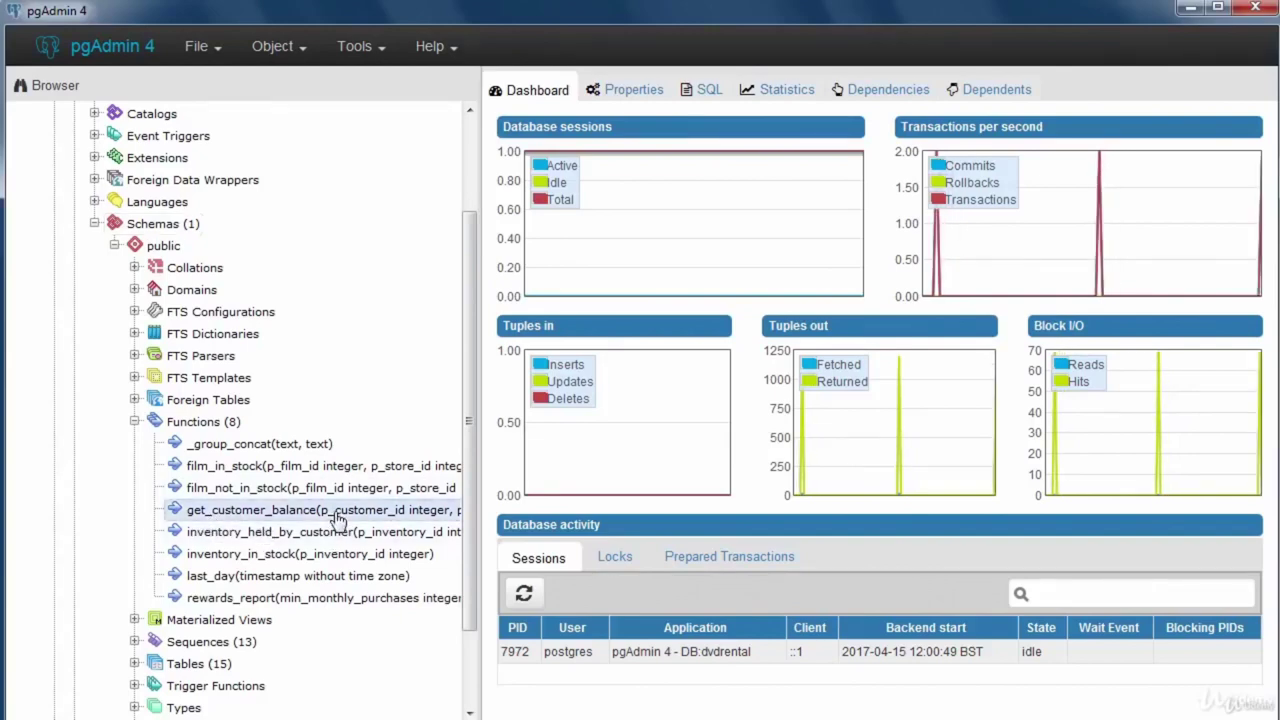
left_click(990, 89)
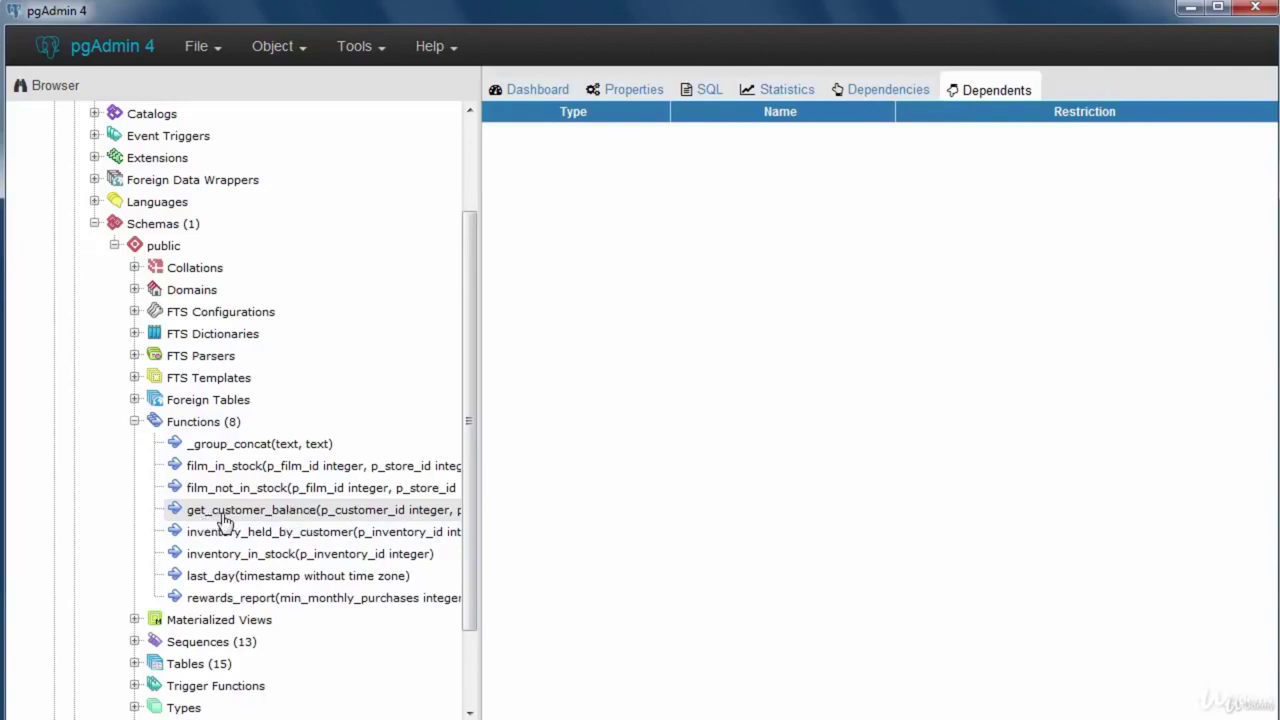
Open get_customer_balance's properties on the Definition tab, widen the dialog and scroll its plpgsql code.
right_click(303, 513)
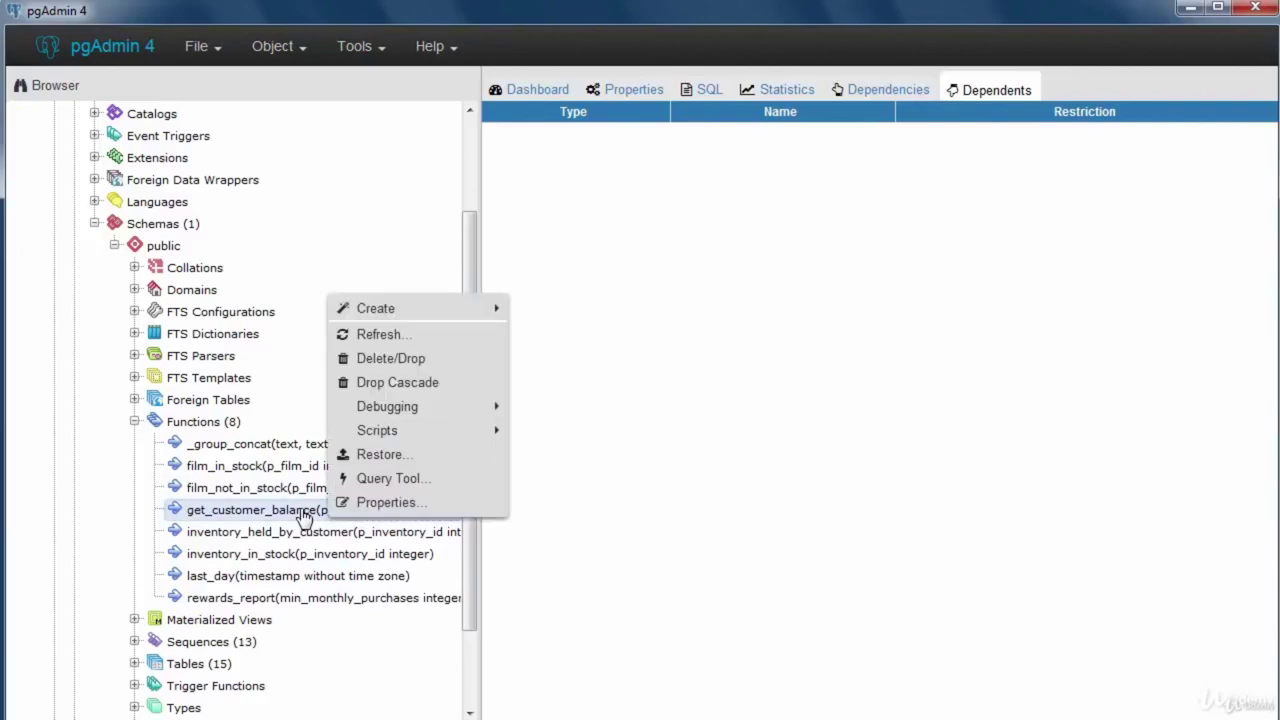
left_click(378, 502)
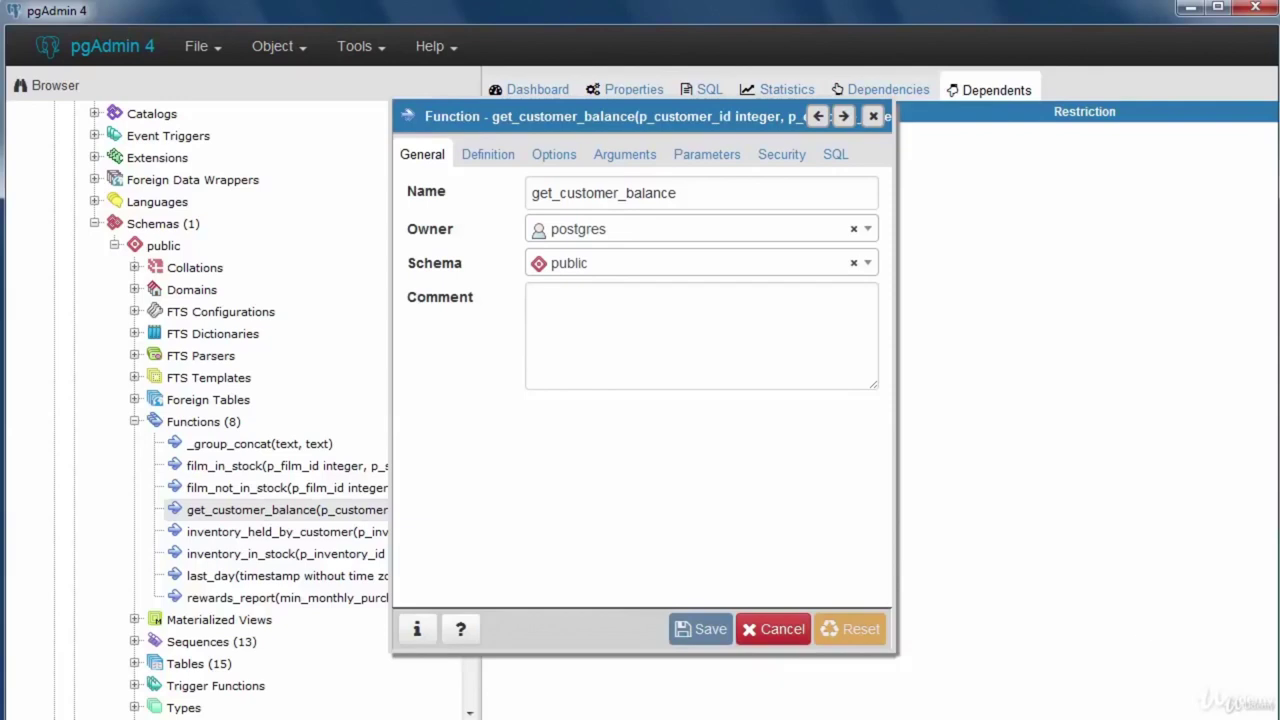
left_click(479, 162)
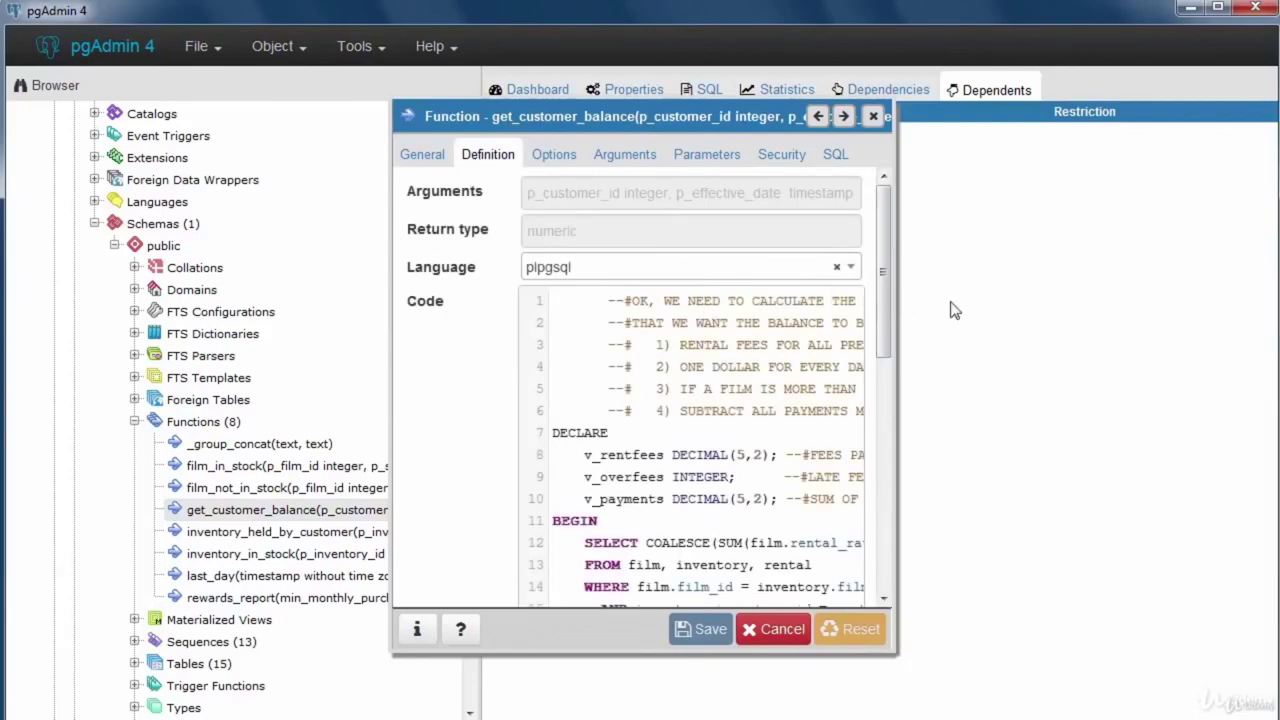
left_click_drag(953, 310, 1247, 310)
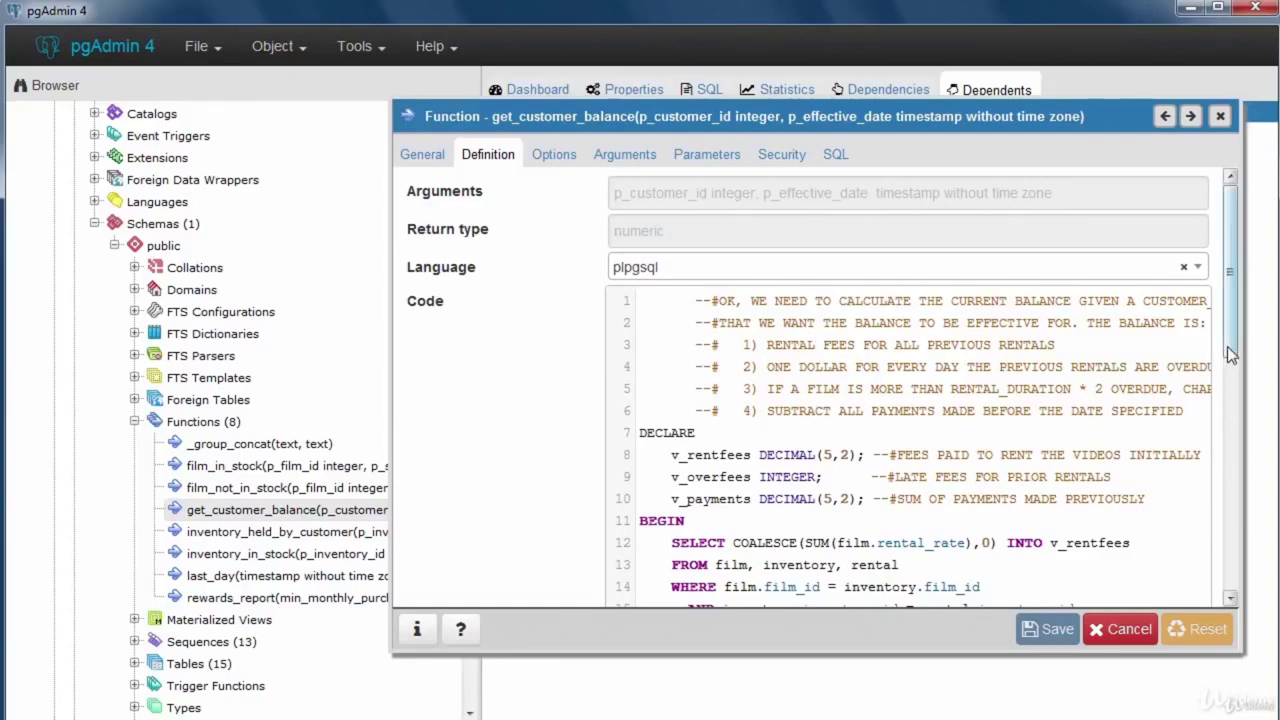
left_click_drag(1230, 355, 1232, 592)
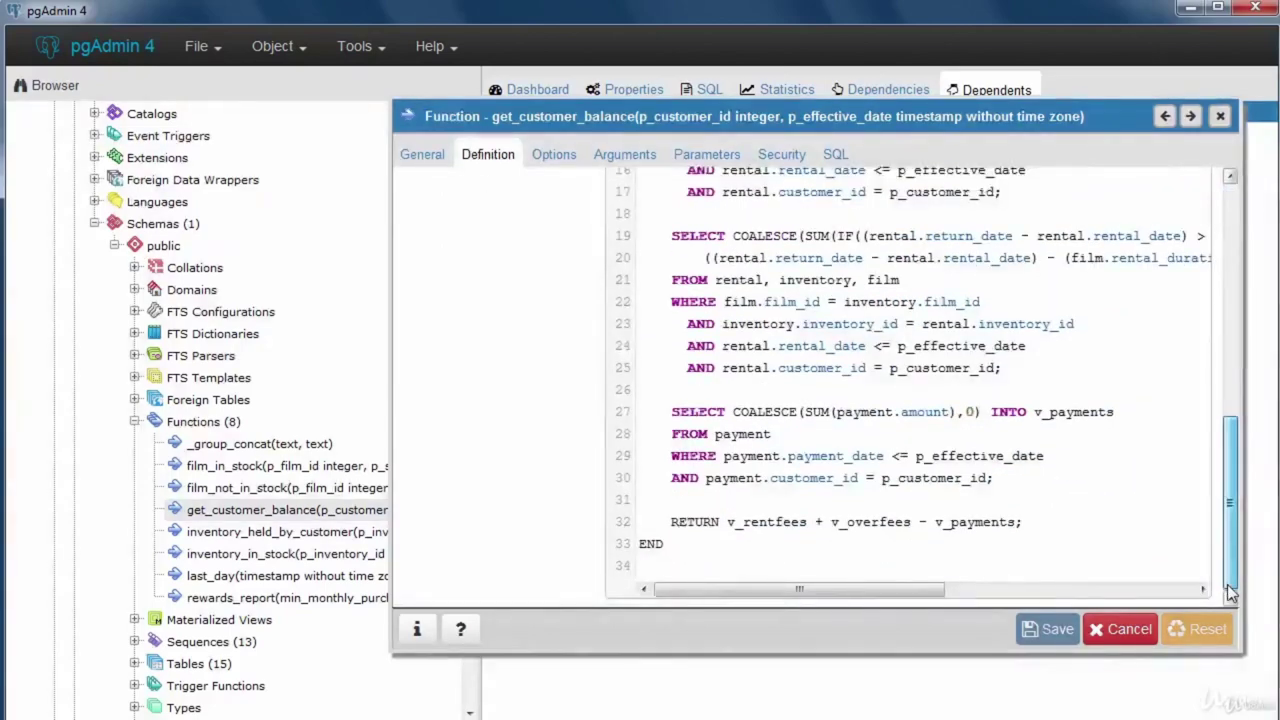
scroll(763, 410, "up", 4)
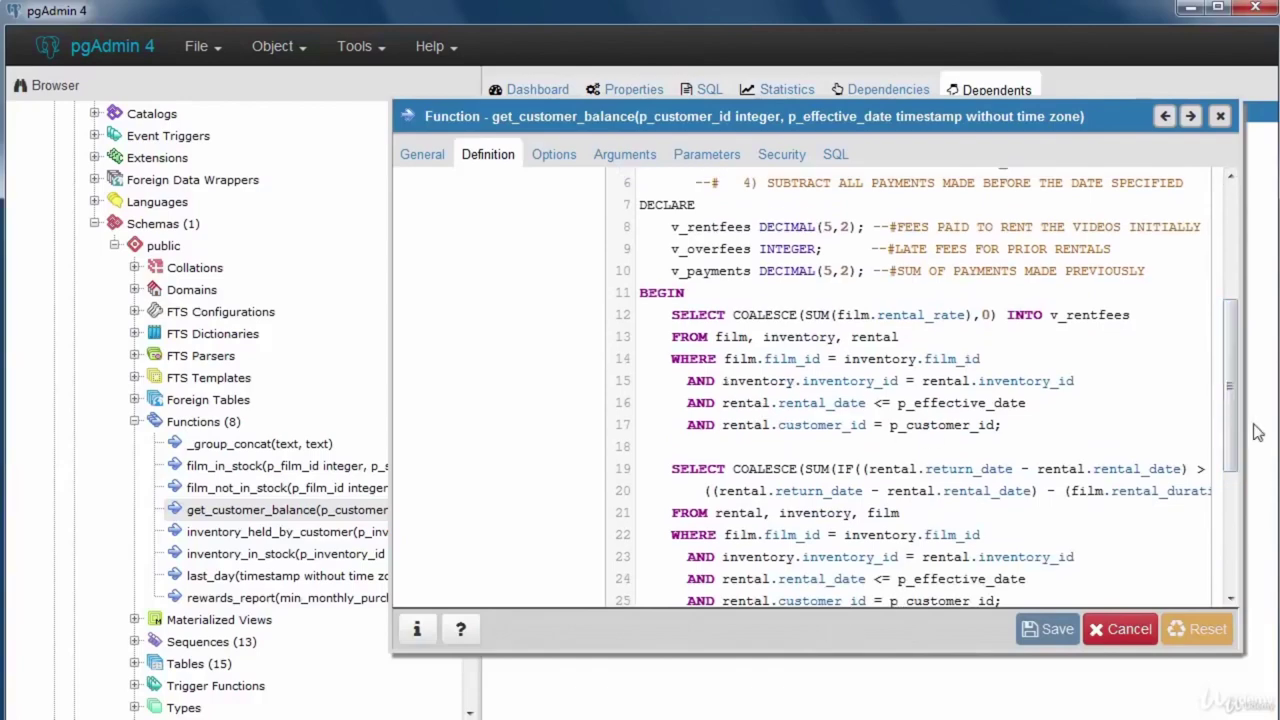
scroll(1238, 308, "up", 2)
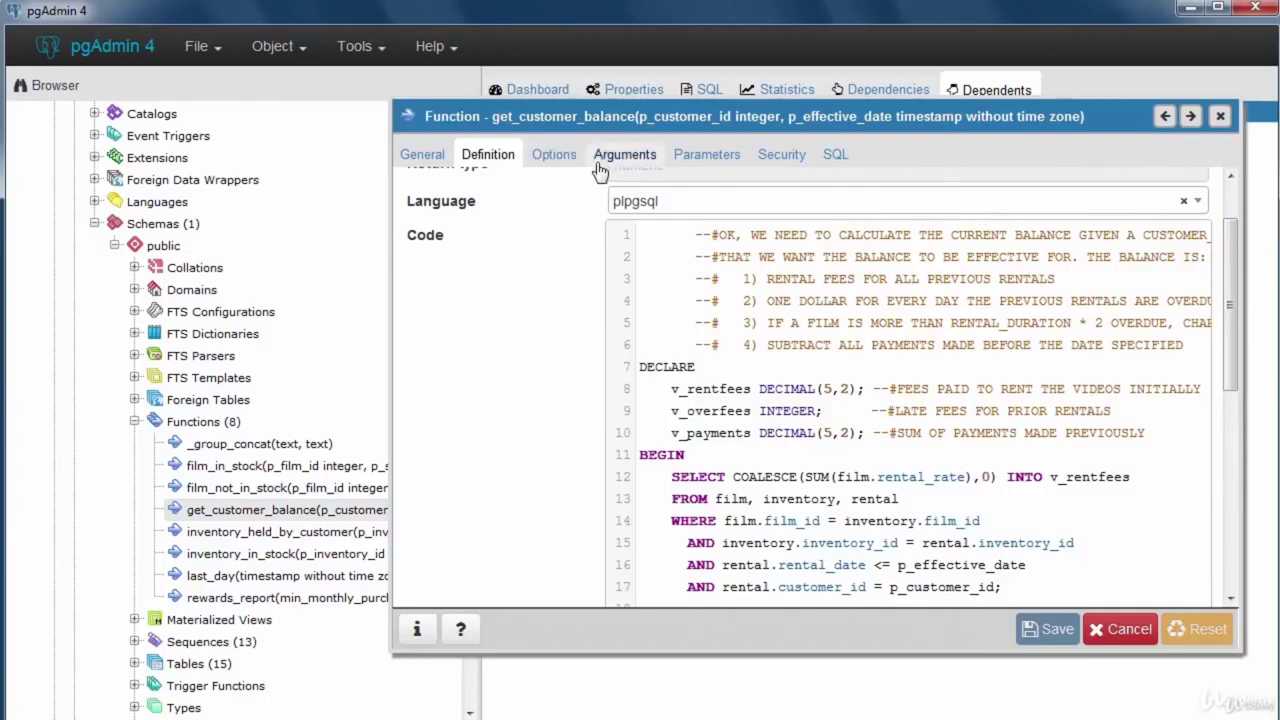
Review the Options, Arguments, Parameters, Security and SQL tabs, ending on '-- Nothing changed'.
left_click(556, 156)
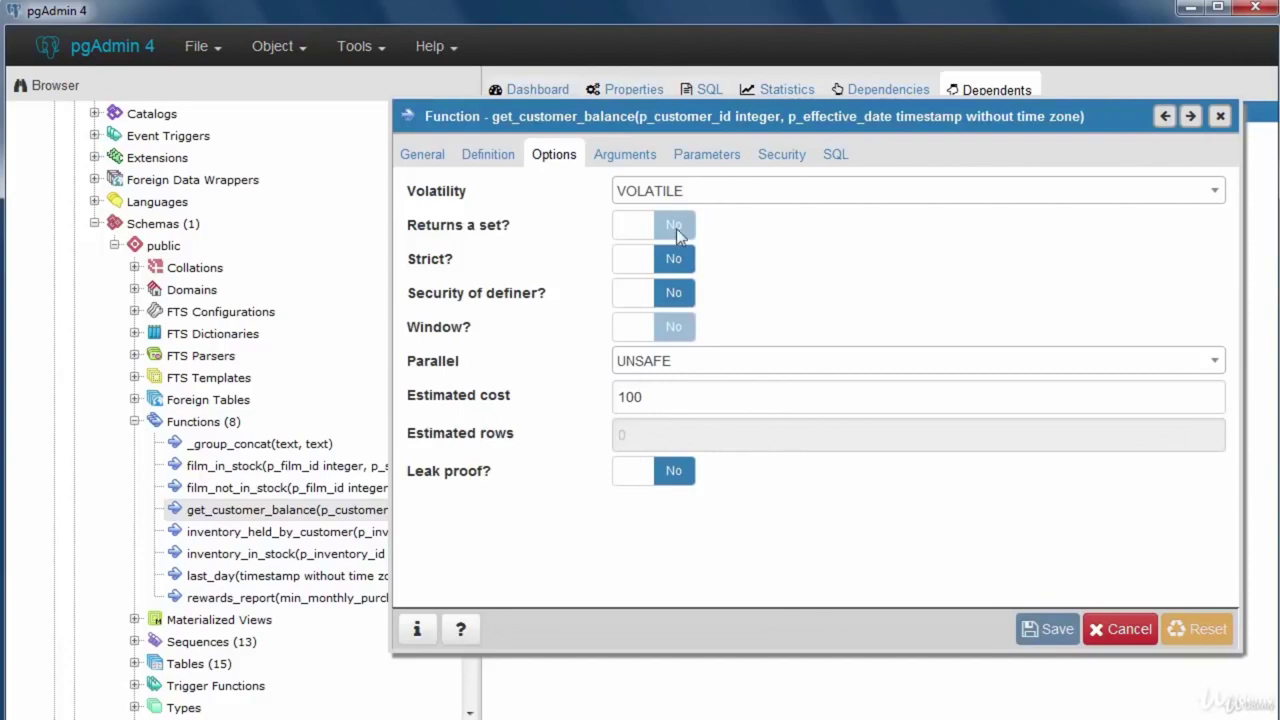
left_click(610, 157)
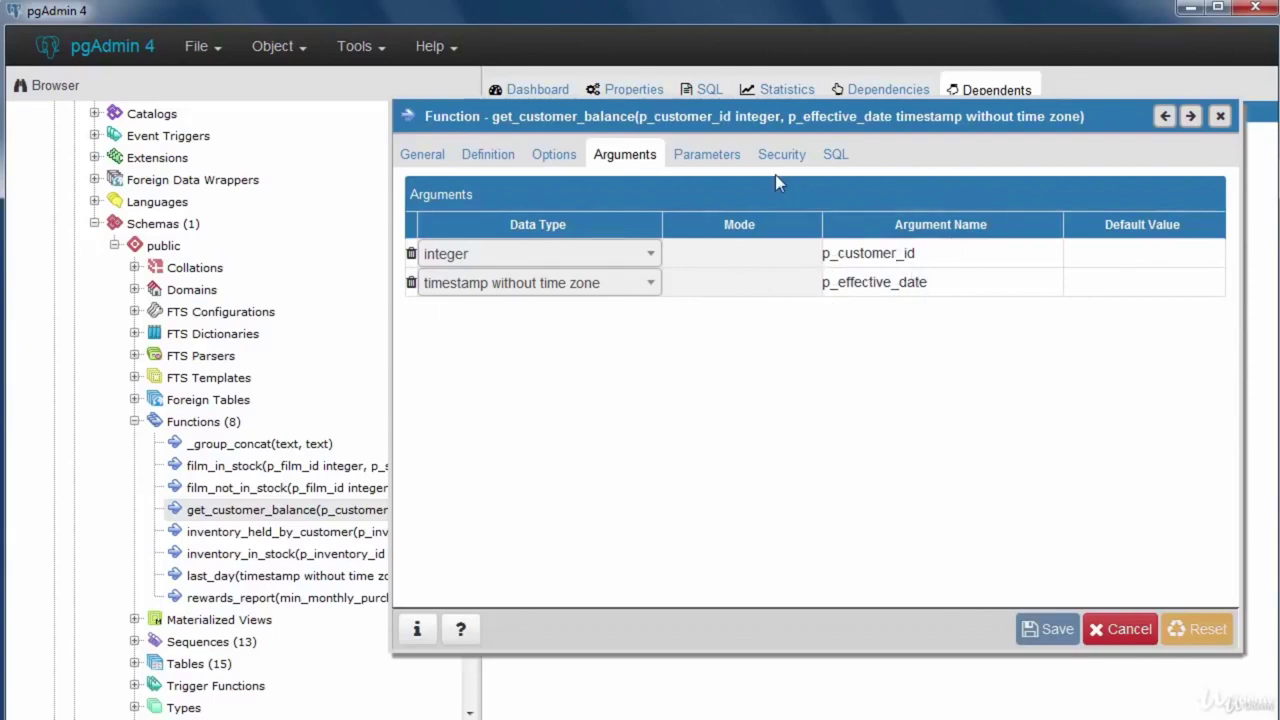
left_click(724, 168)
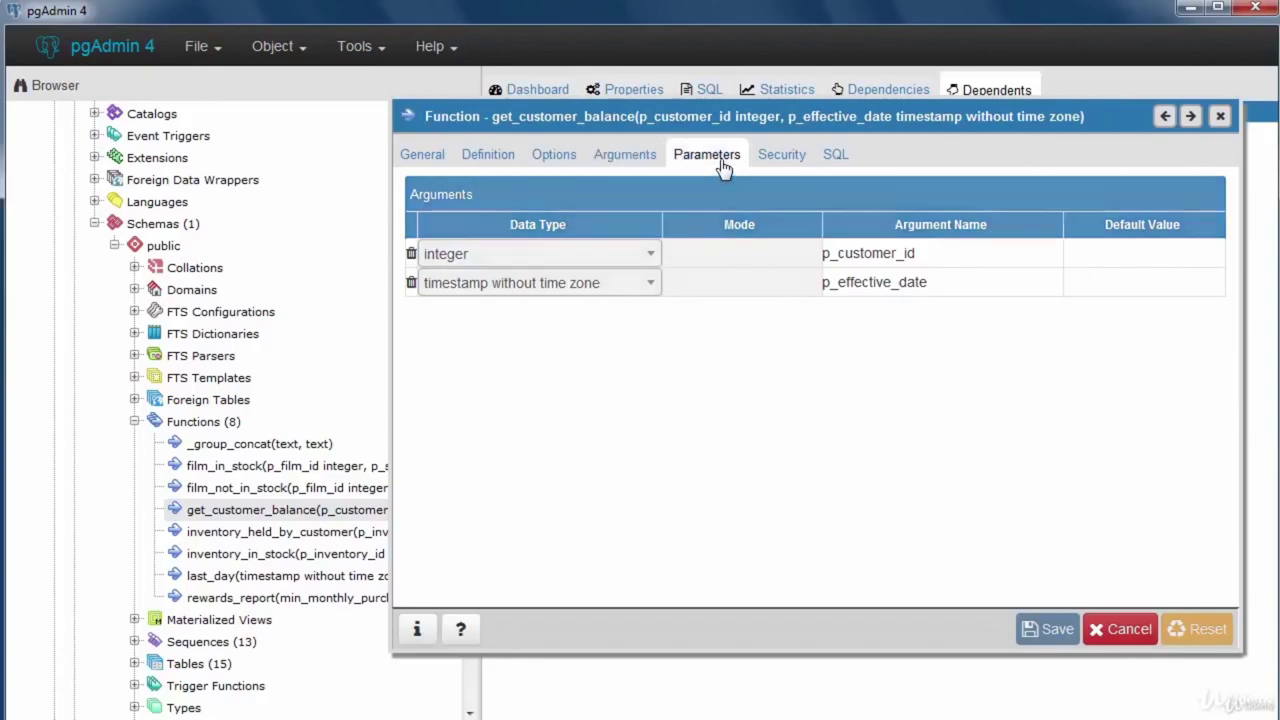
left_click(778, 162)
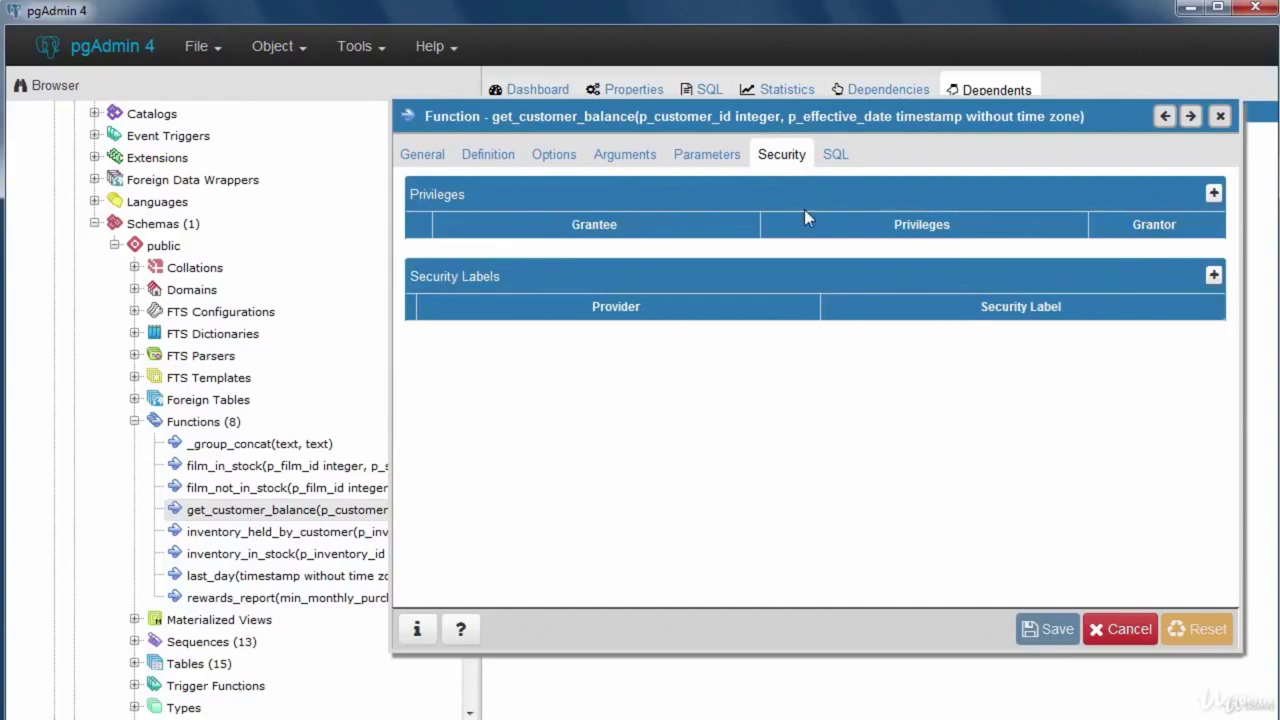
left_click(831, 160)
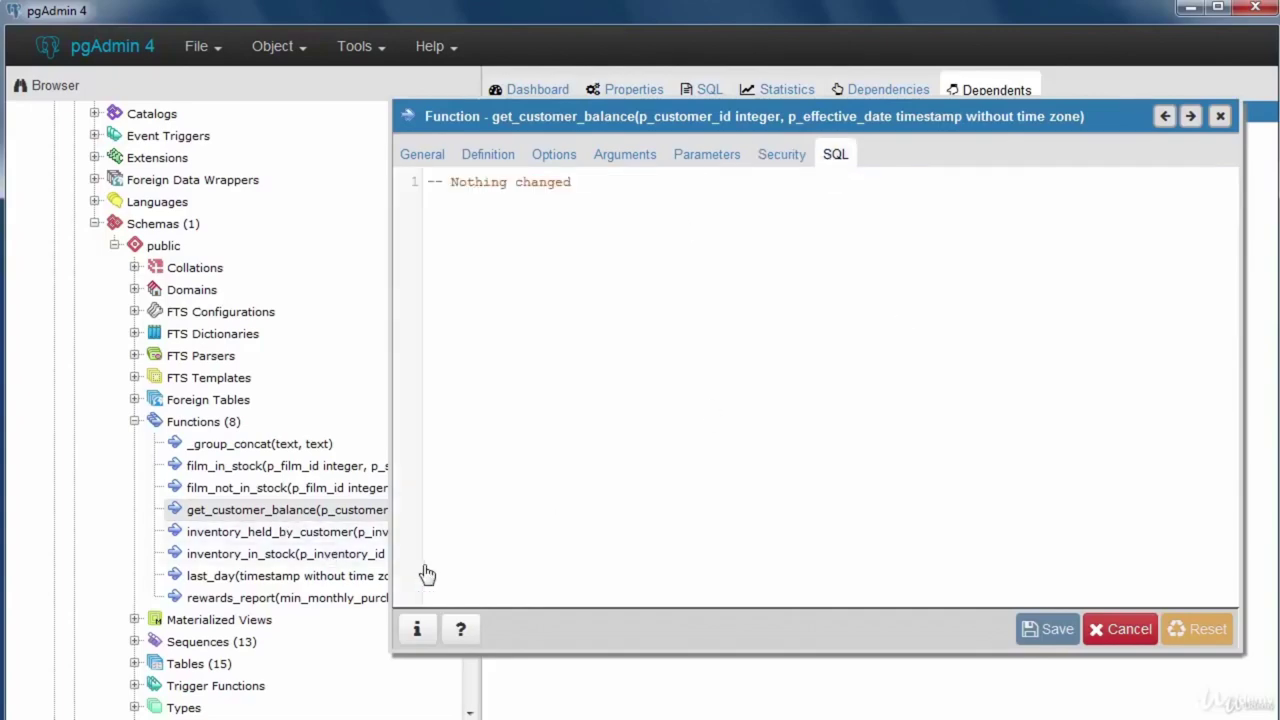
left_click(421, 154)
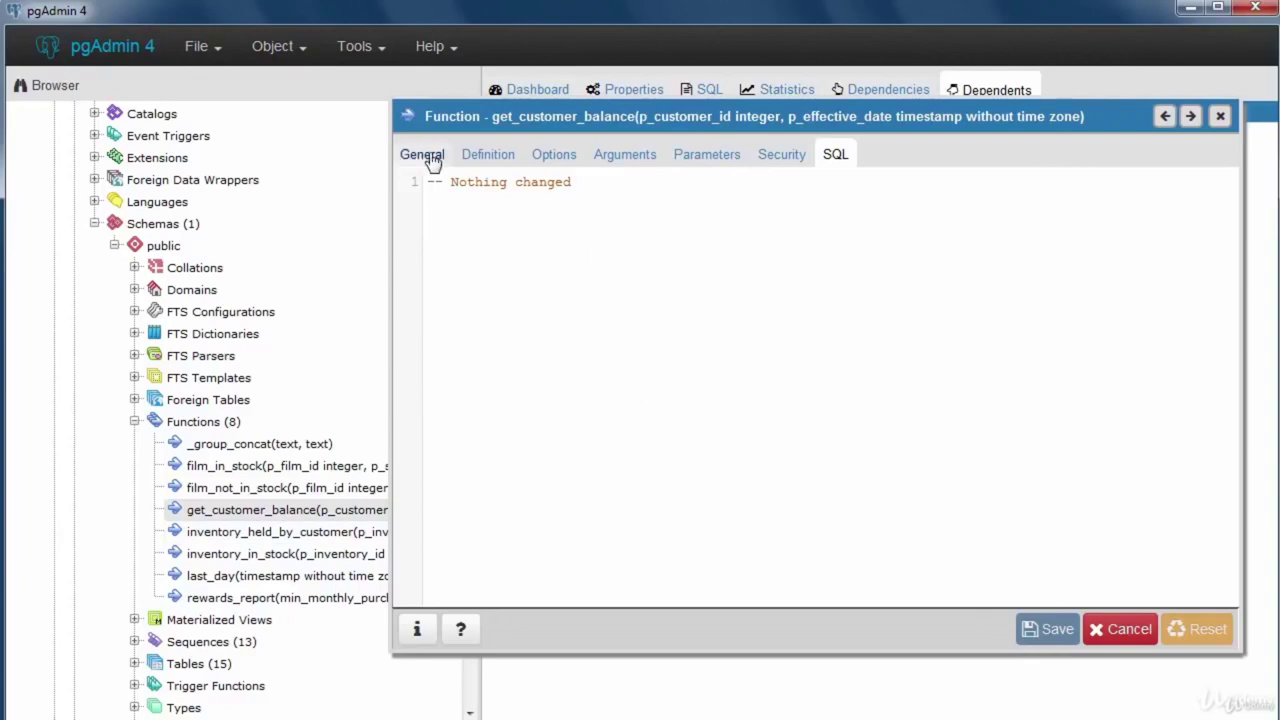
left_click(842, 162)
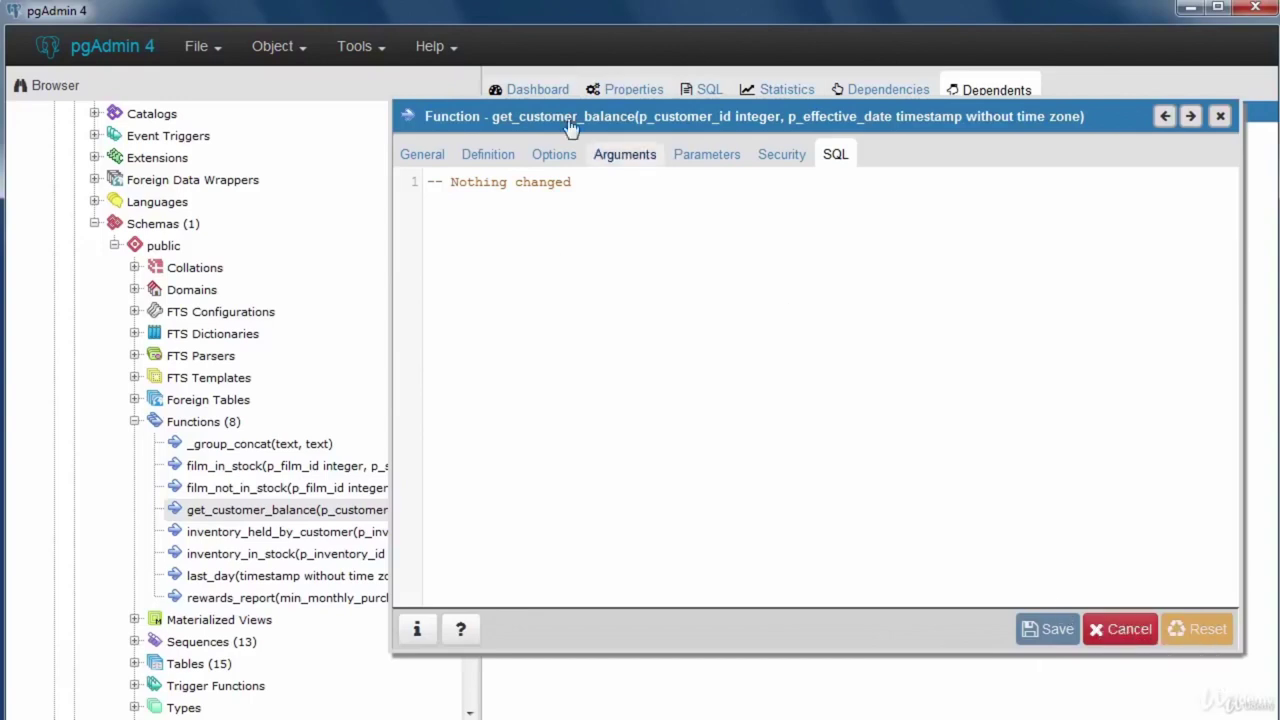
Cancel the properties dialog without changes and select the rewards_report function.
left_click(1133, 636)
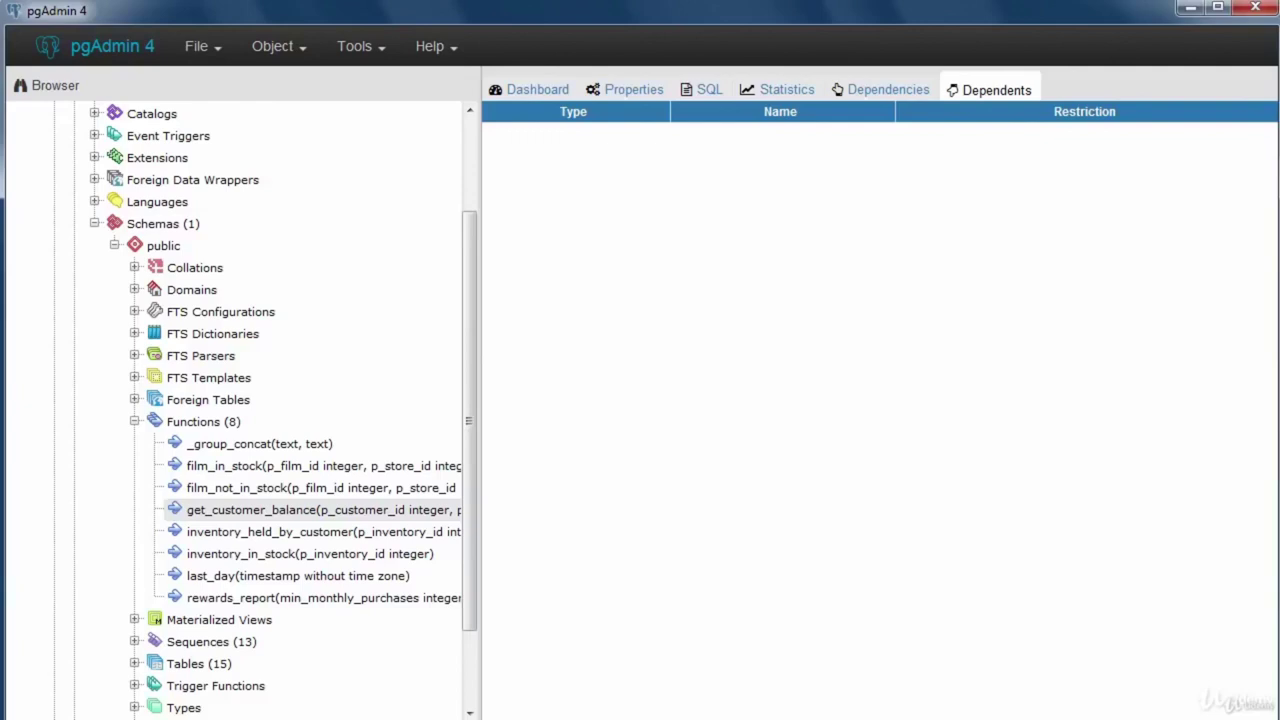
left_click(260, 597)
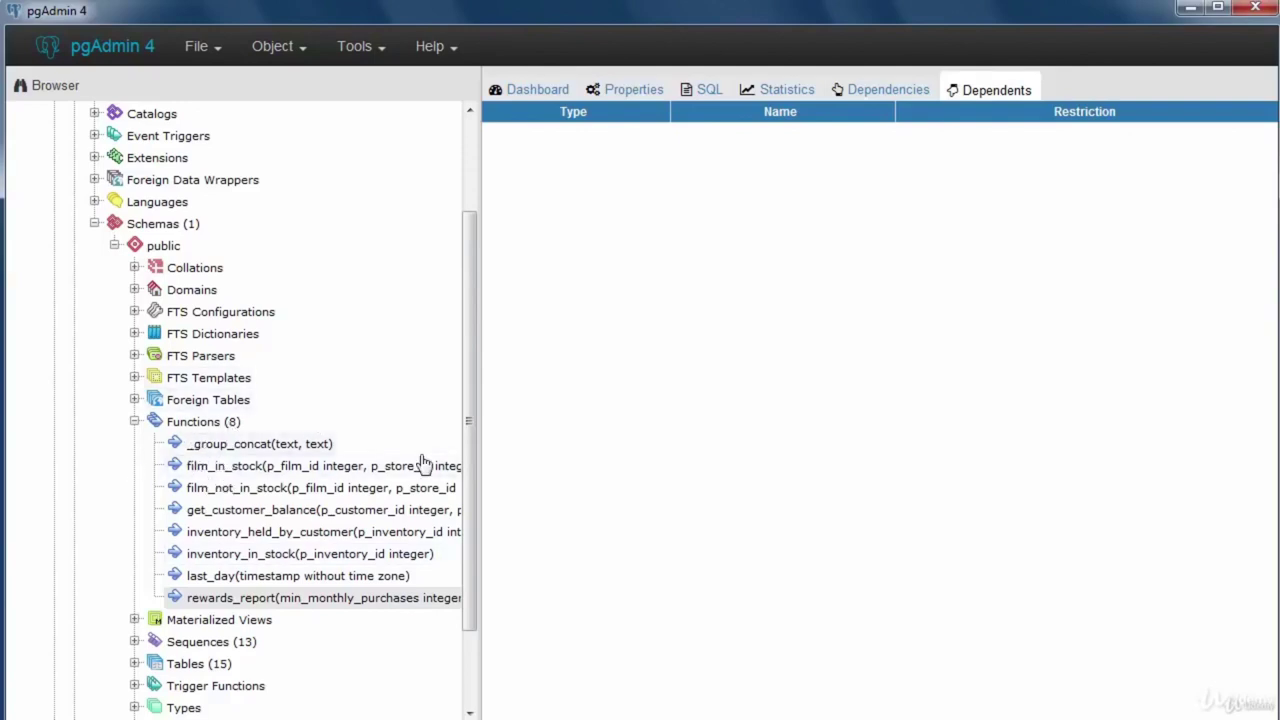
Inspect the Create and Scripts options for _group_concat, then dismiss the context menu.
right_click(295, 451)
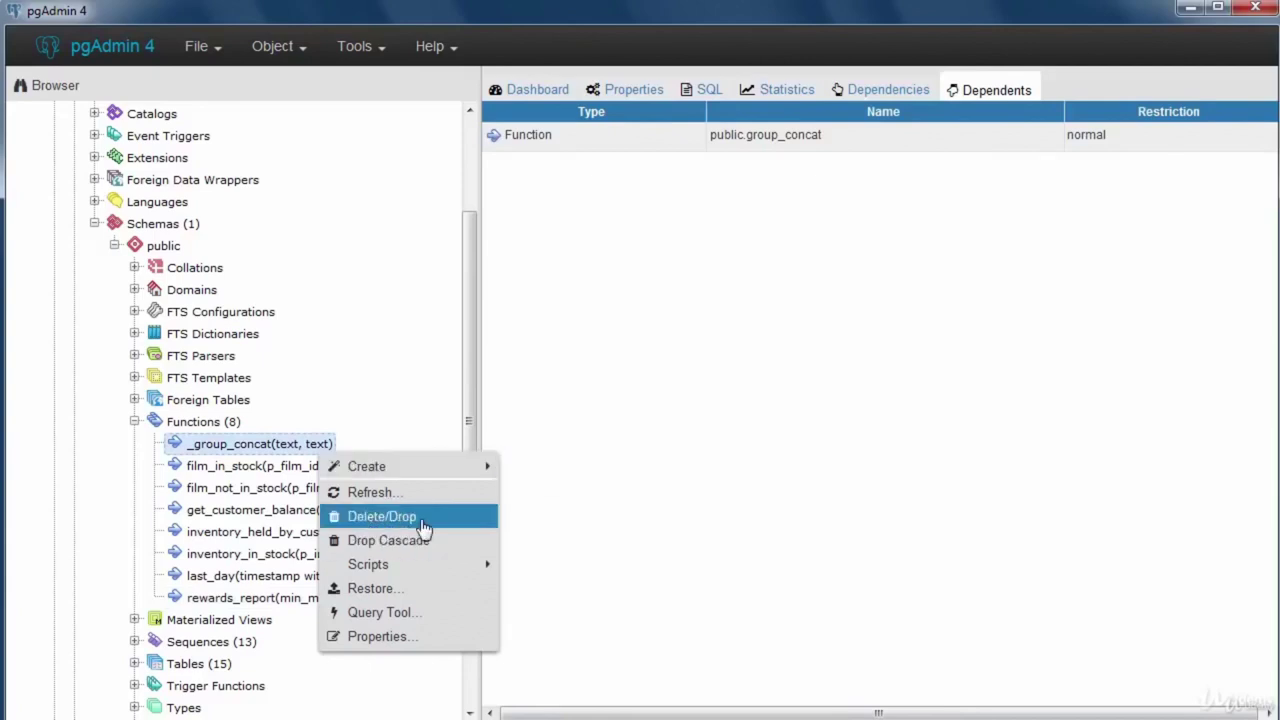
mouse_move(390, 472)
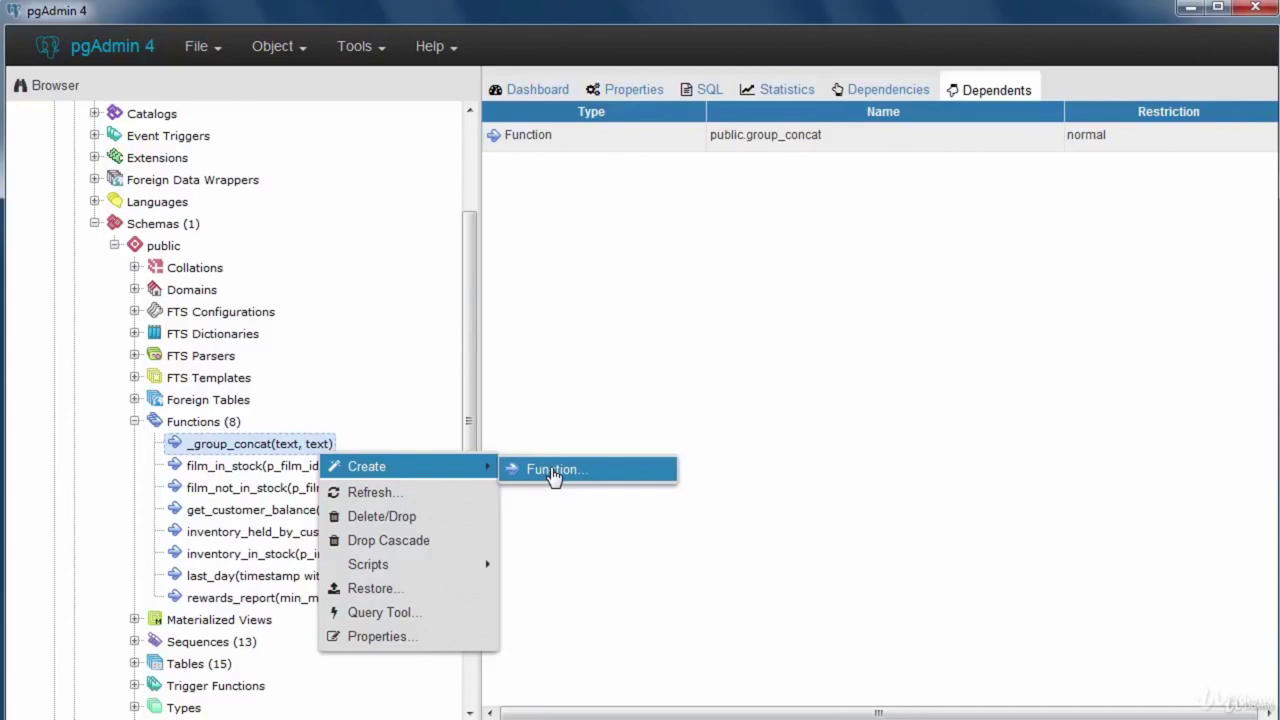
mouse_move(441, 570)
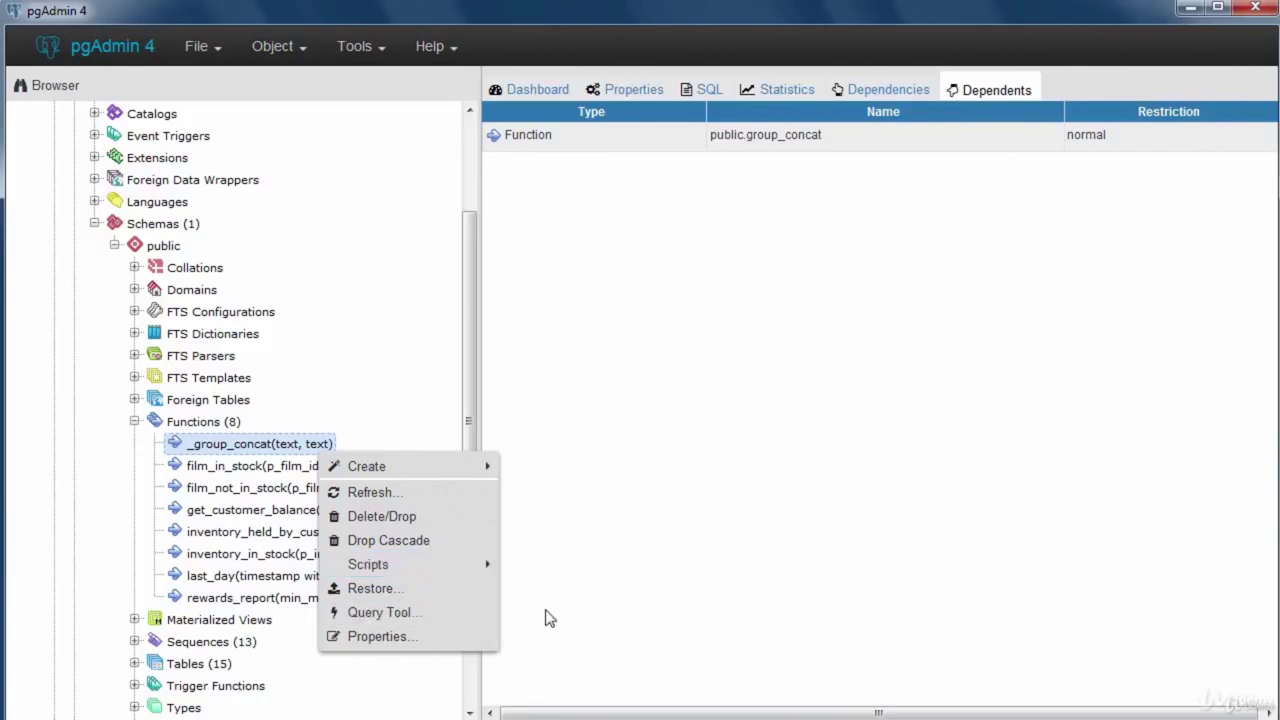
left_click(397, 406)
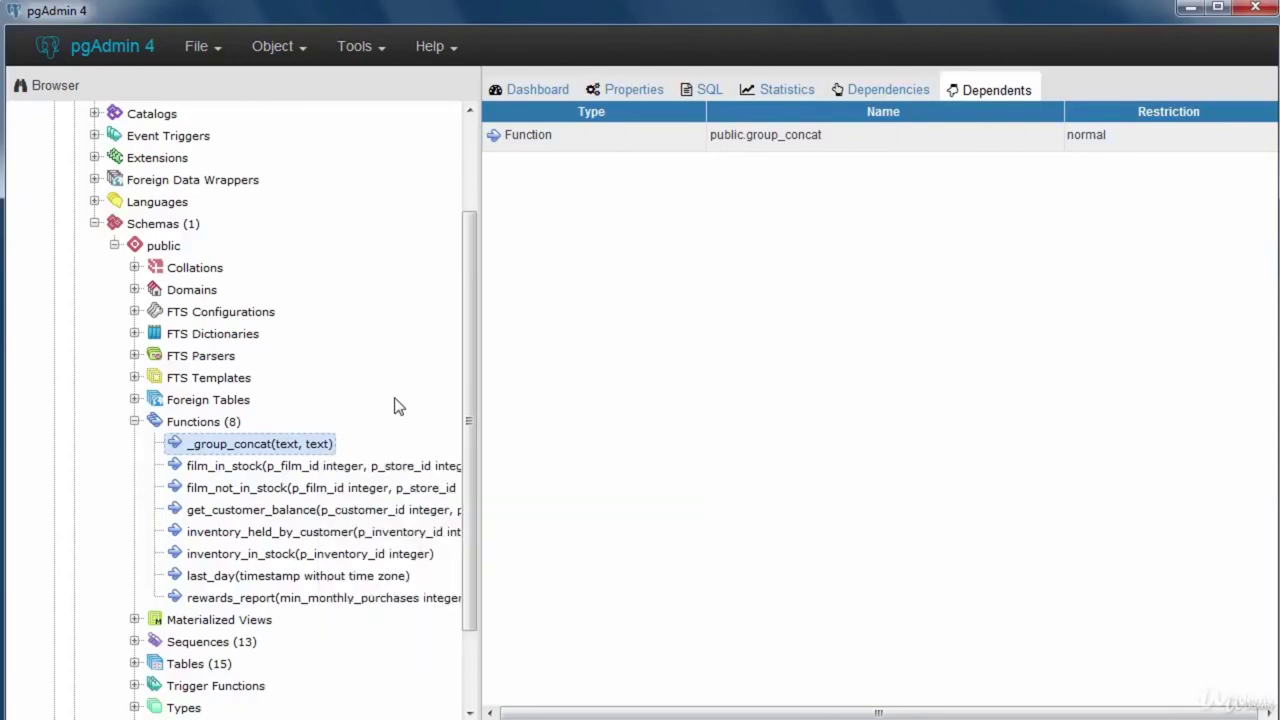
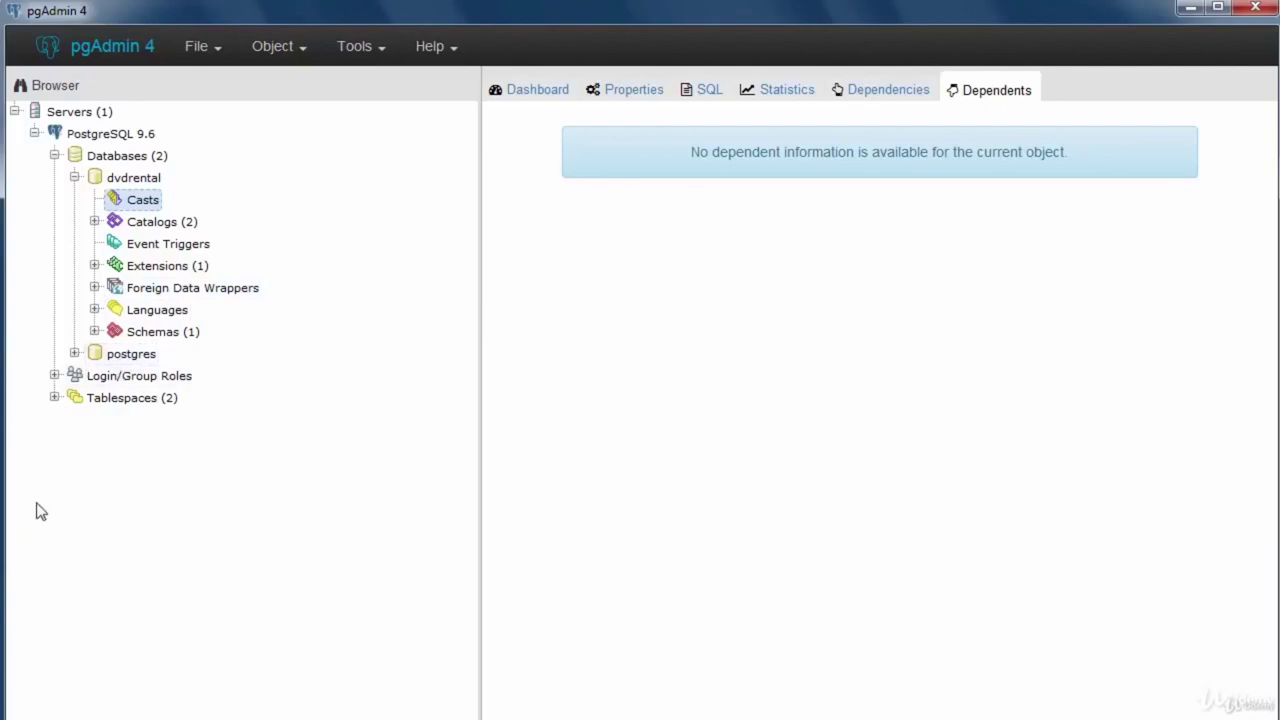
Expand dvdrental's Schemas and public nodes to list Collations through Views.
left_click(94, 331)
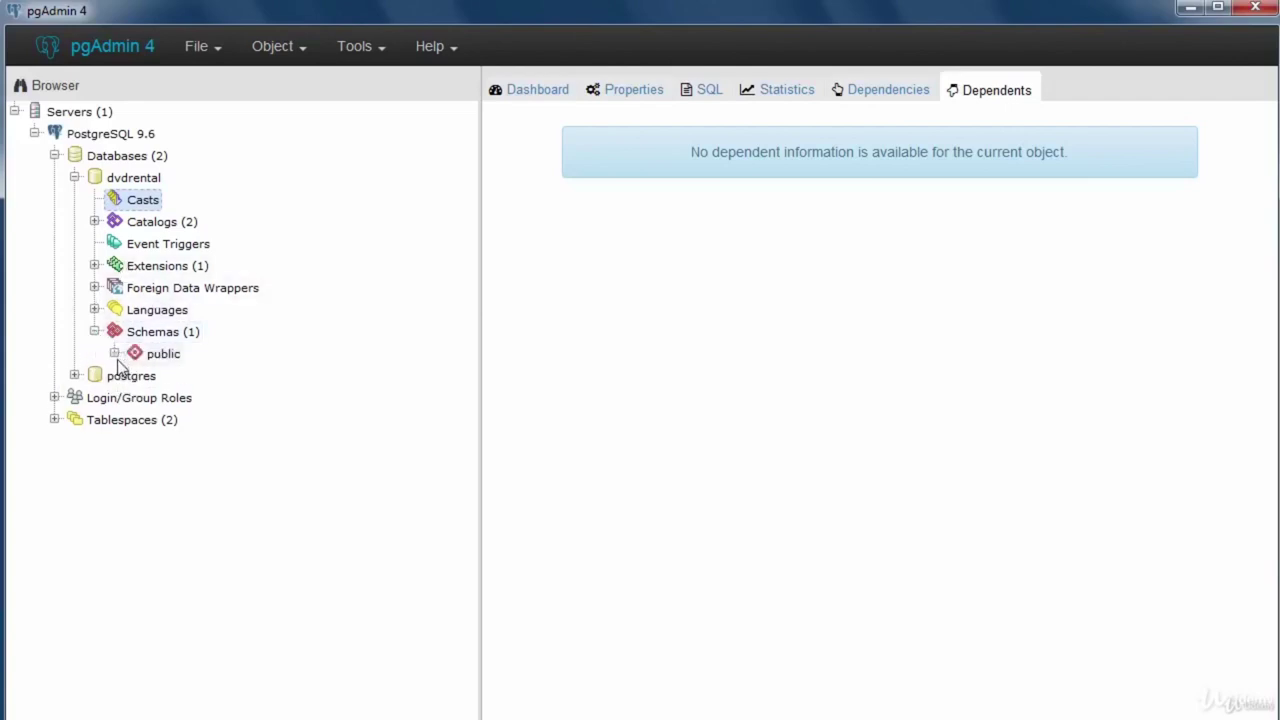
left_click(115, 355)
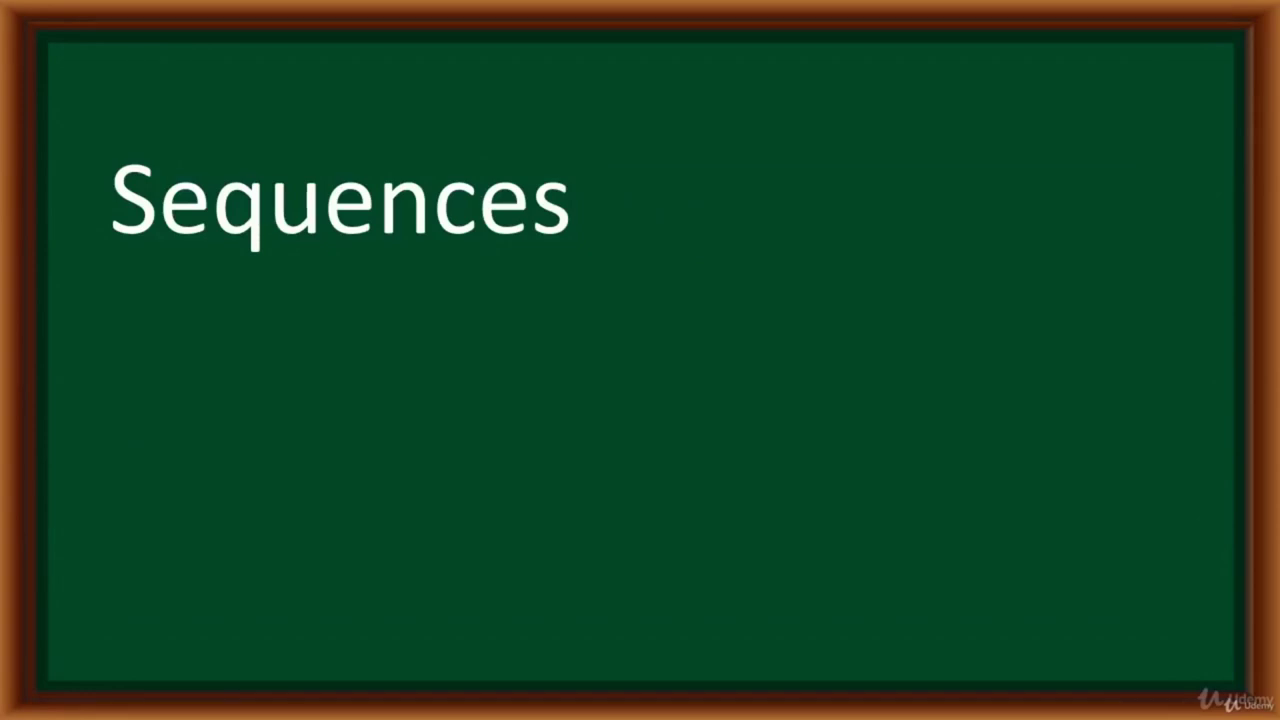
Advance to the bullet saying sequences manage auto-increment columns.
key("Right")
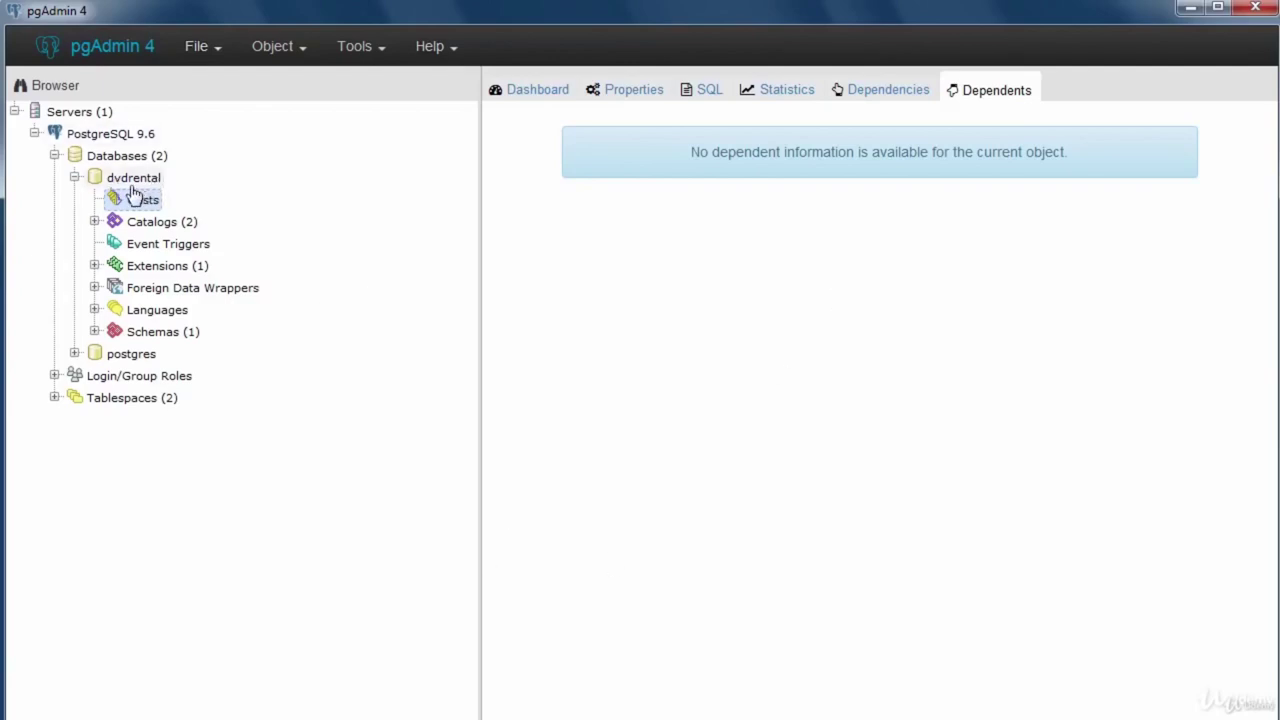
Re-expand dvdrental to Schemas > public > Sequences and select address_address_id_seq to see its nextval dependent.
left_click(75, 178)
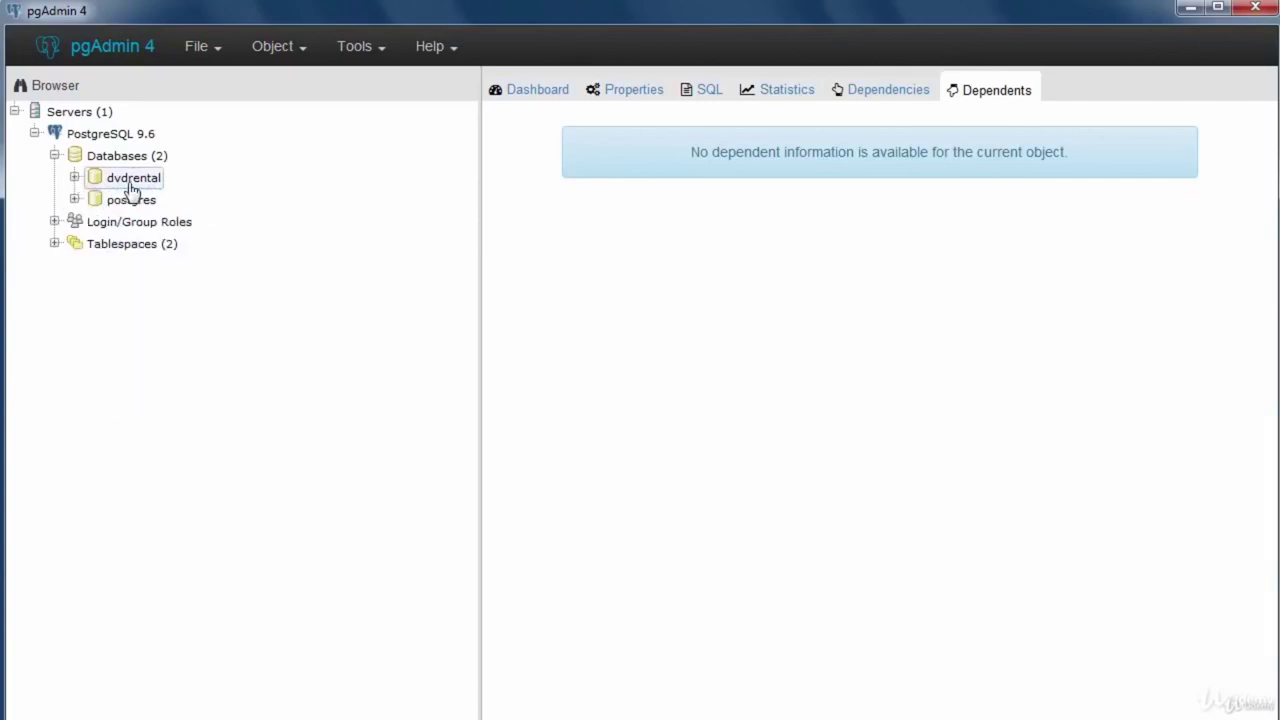
left_click(75, 178)
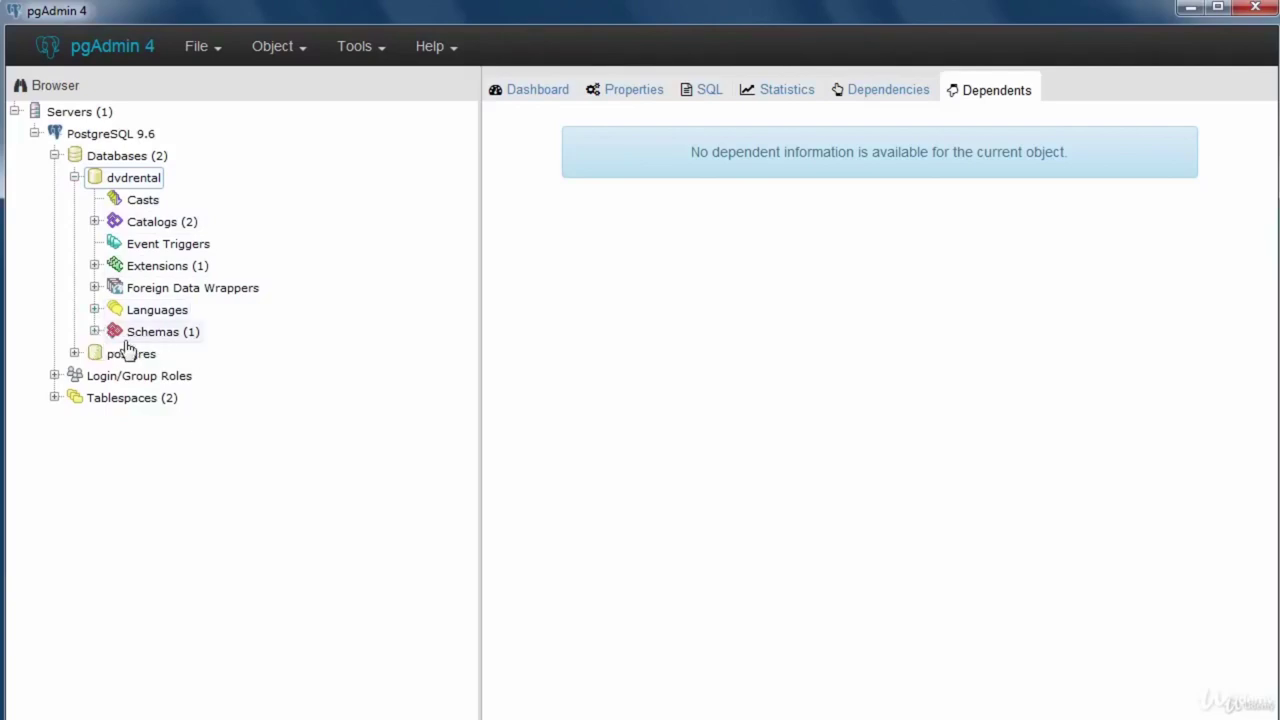
left_click(95, 333)
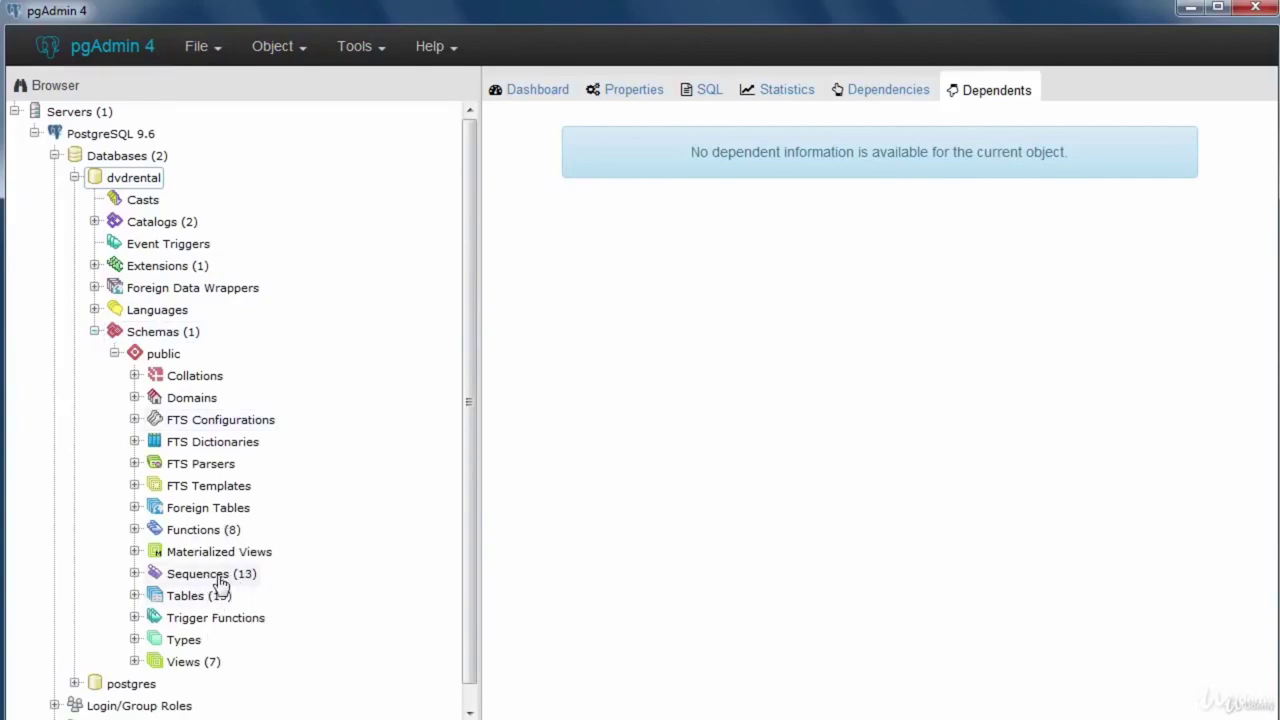
left_click(134, 573)
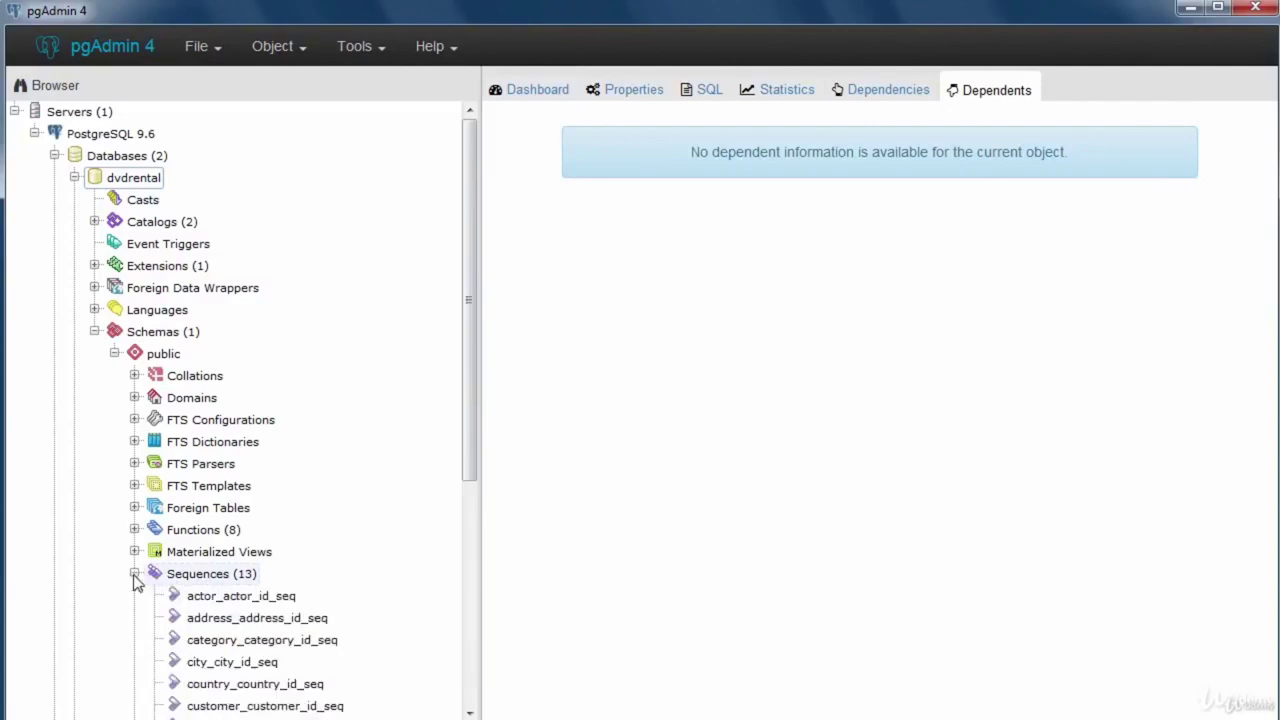
left_click_drag(474, 460, 374, 537)
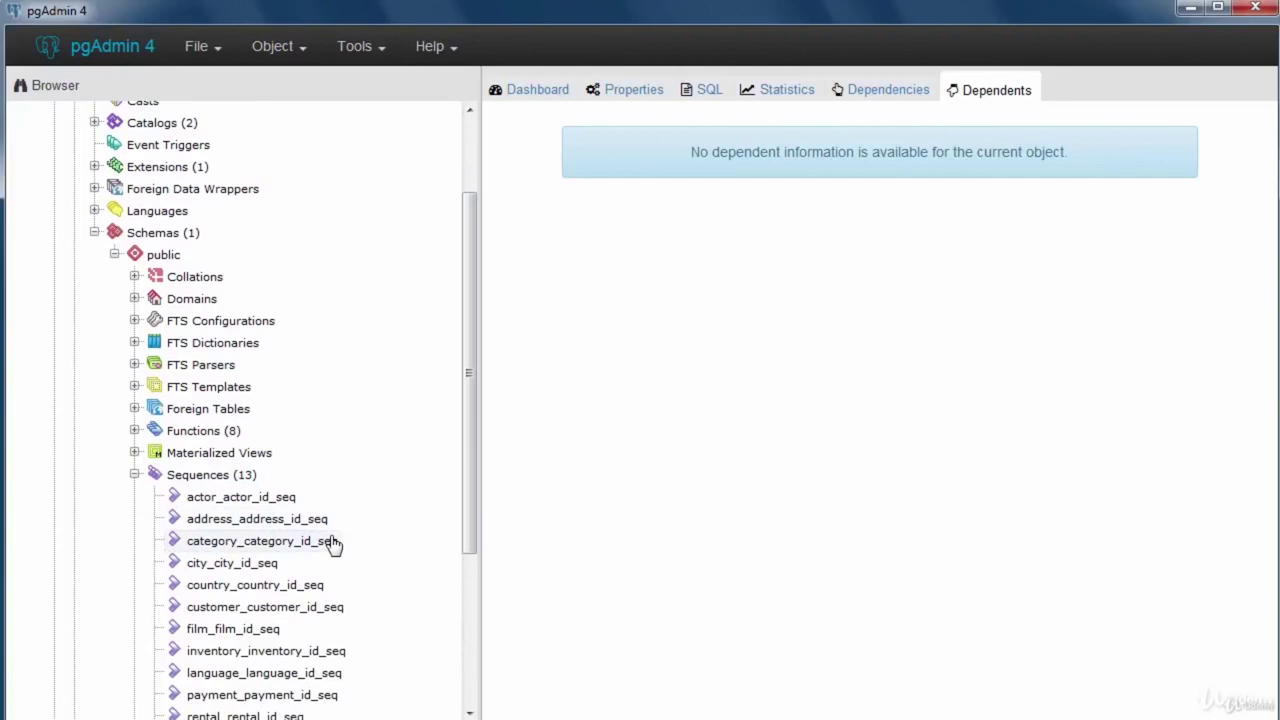
left_click(300, 519)
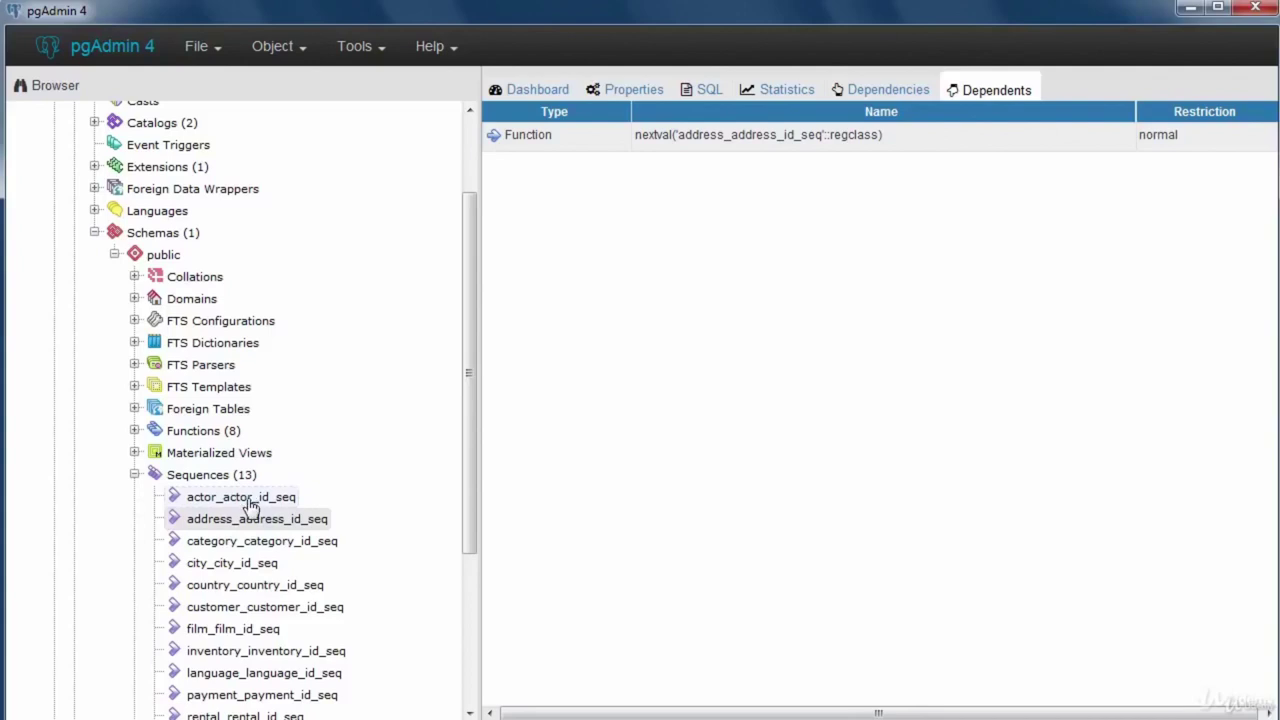
Review actor_actor_id_seq's Definition (current value 200), Security and SQL properties, then close unchanged.
right_click(251, 505)
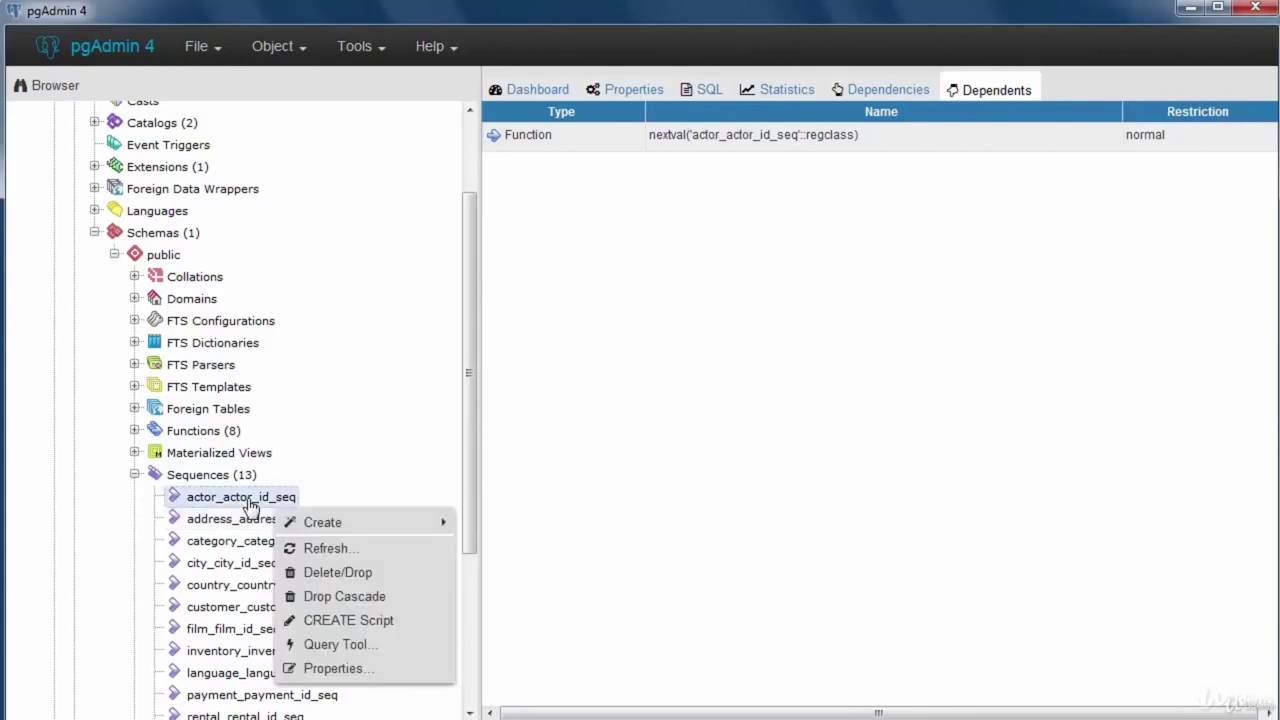
left_click(333, 668)
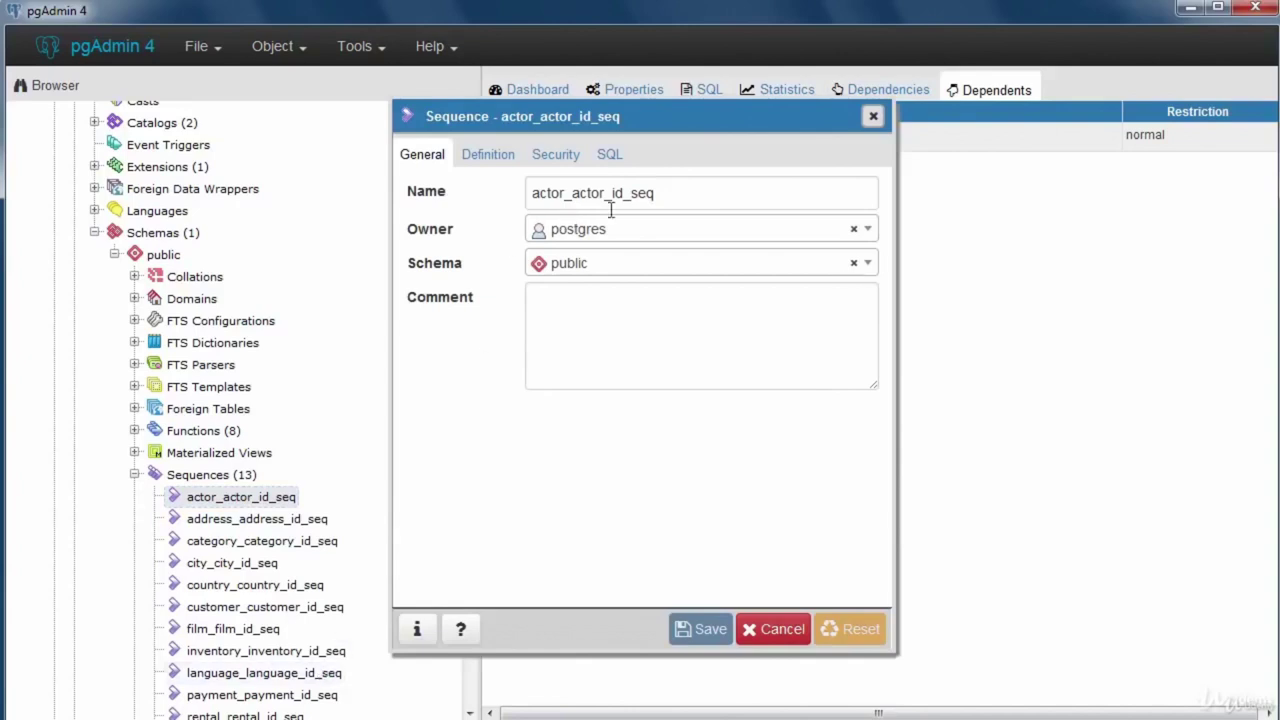
left_click(491, 160)
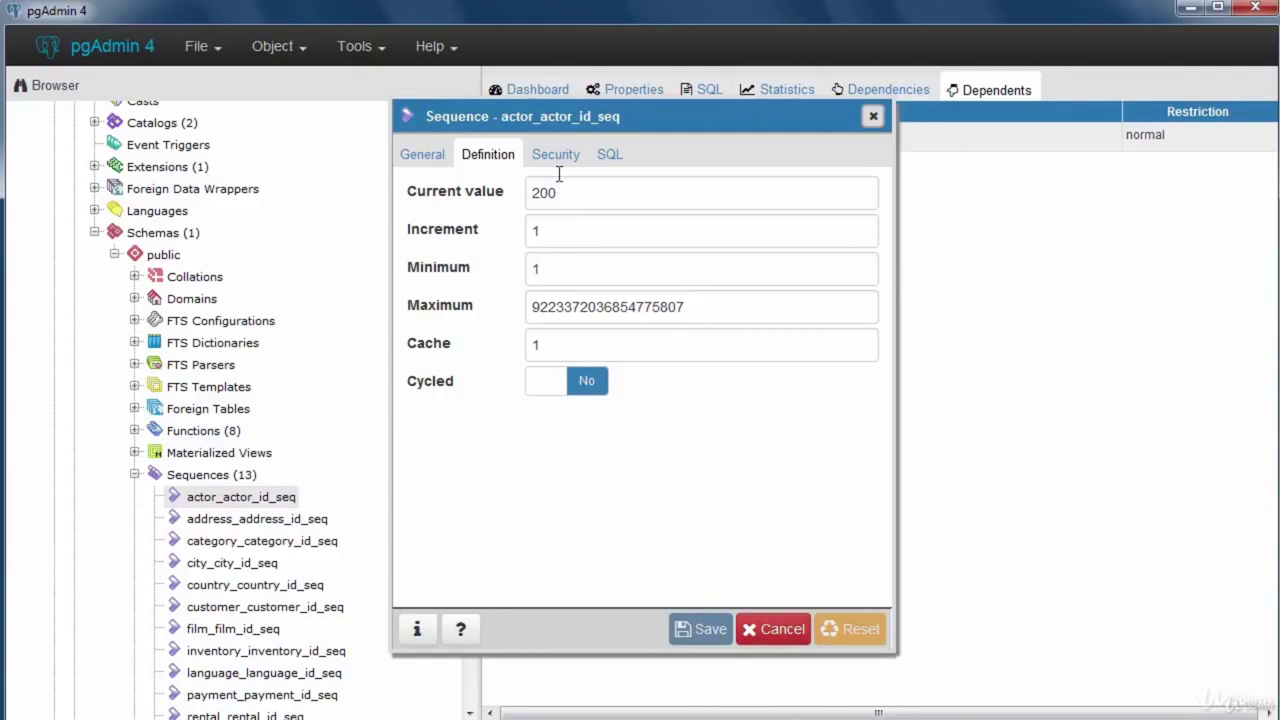
left_click(558, 164)
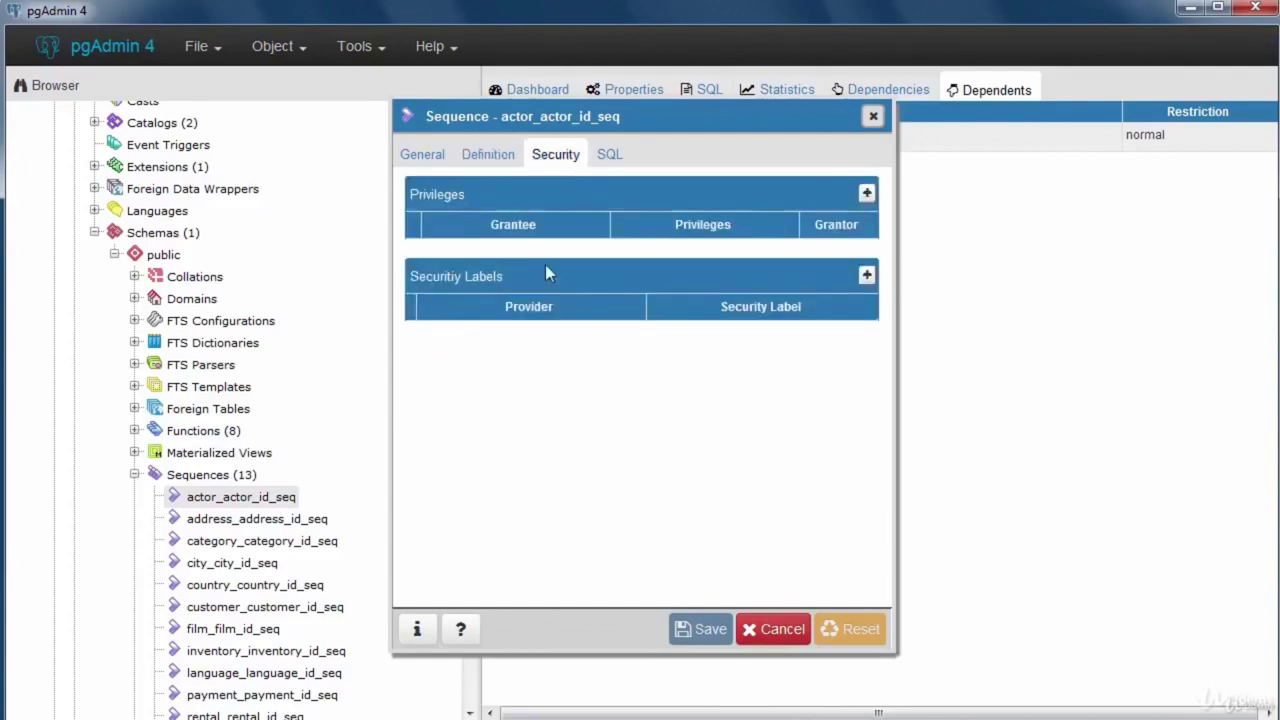
left_click(614, 160)
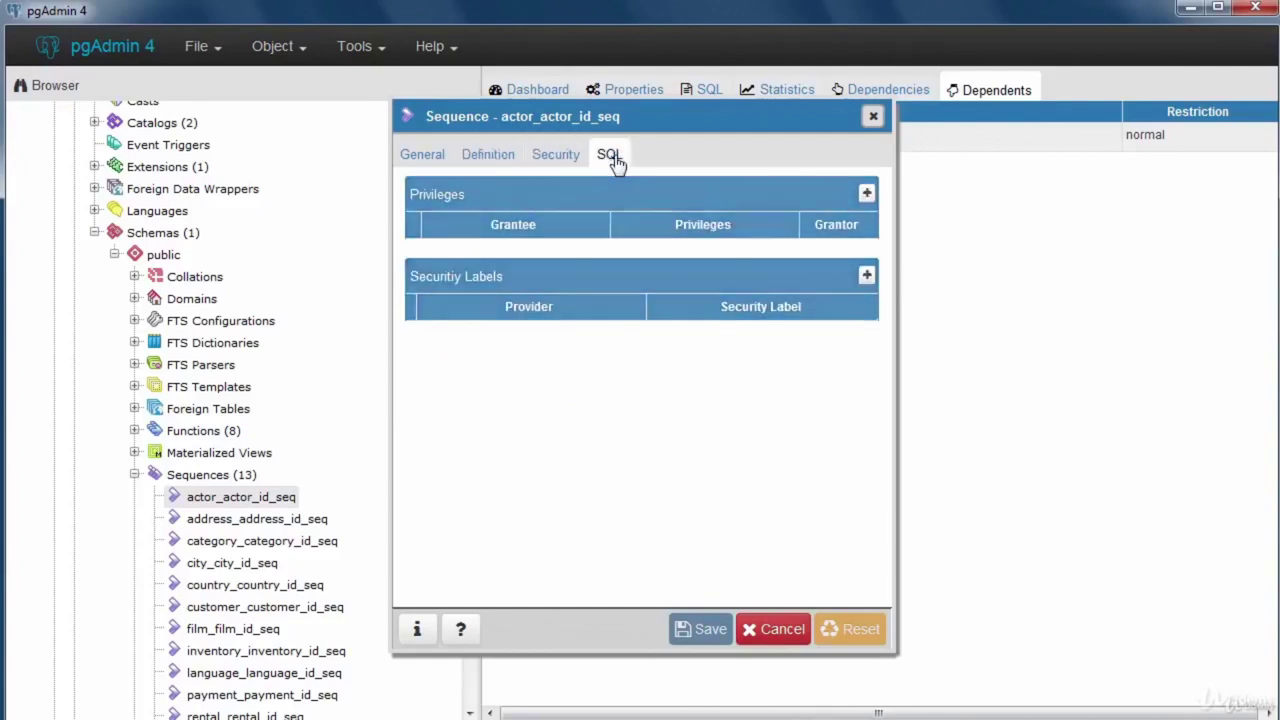
left_click(780, 630)
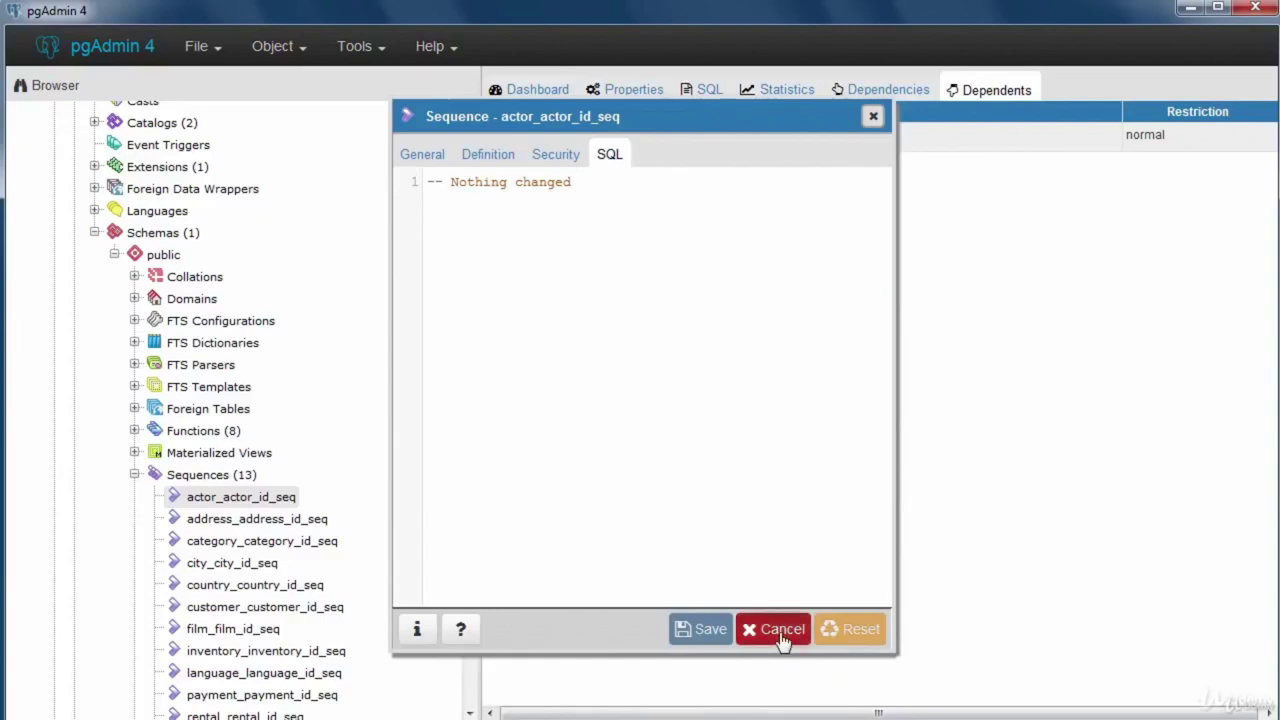
right_click(264, 506)
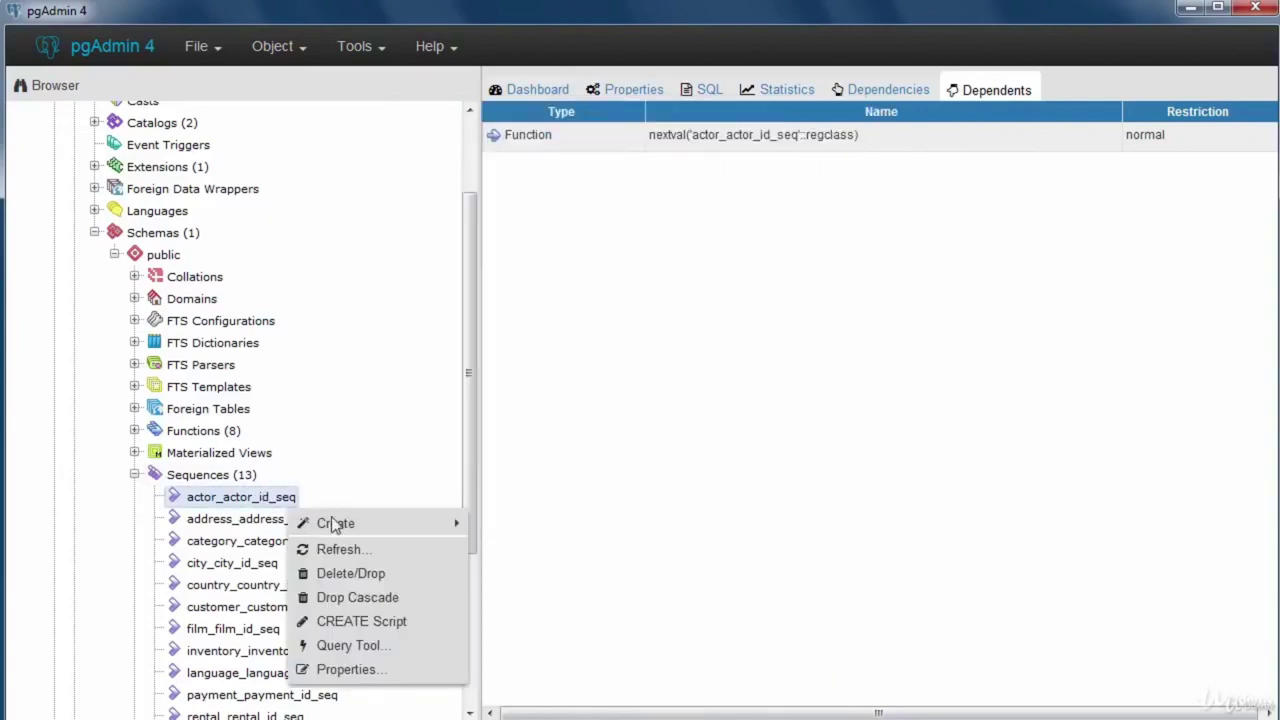
mouse_move(389, 538)
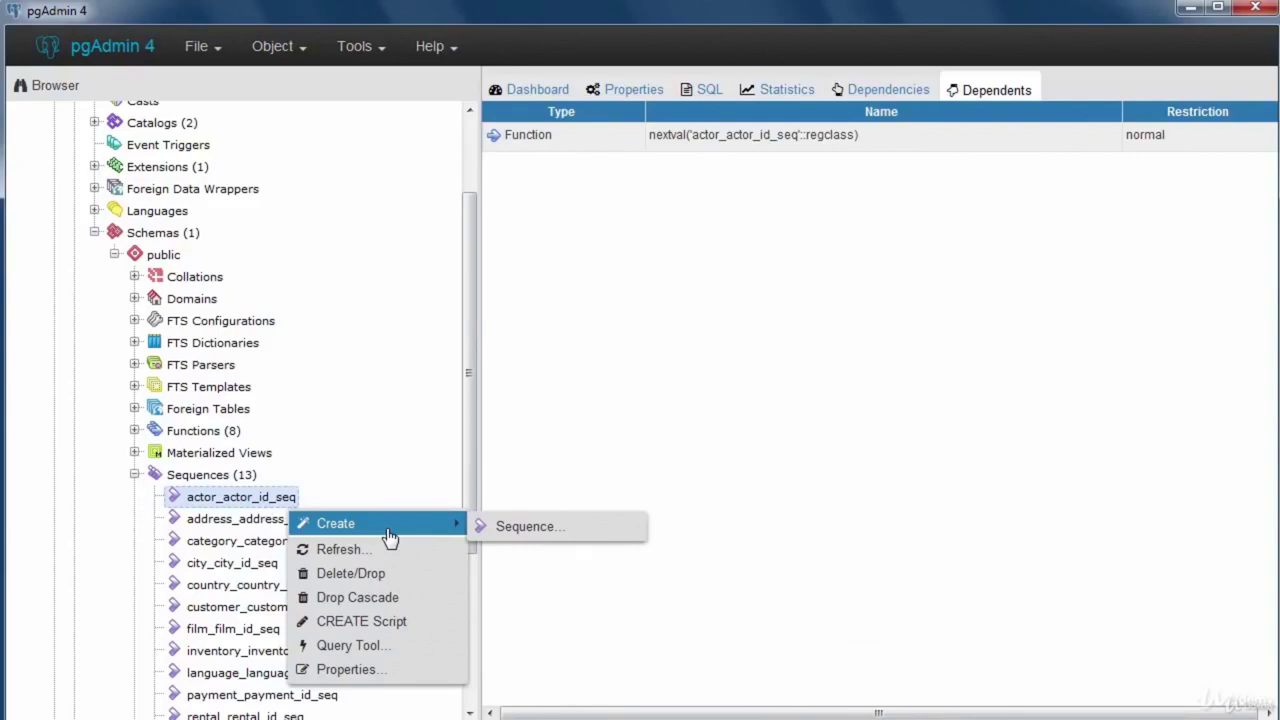
left_click(565, 532)
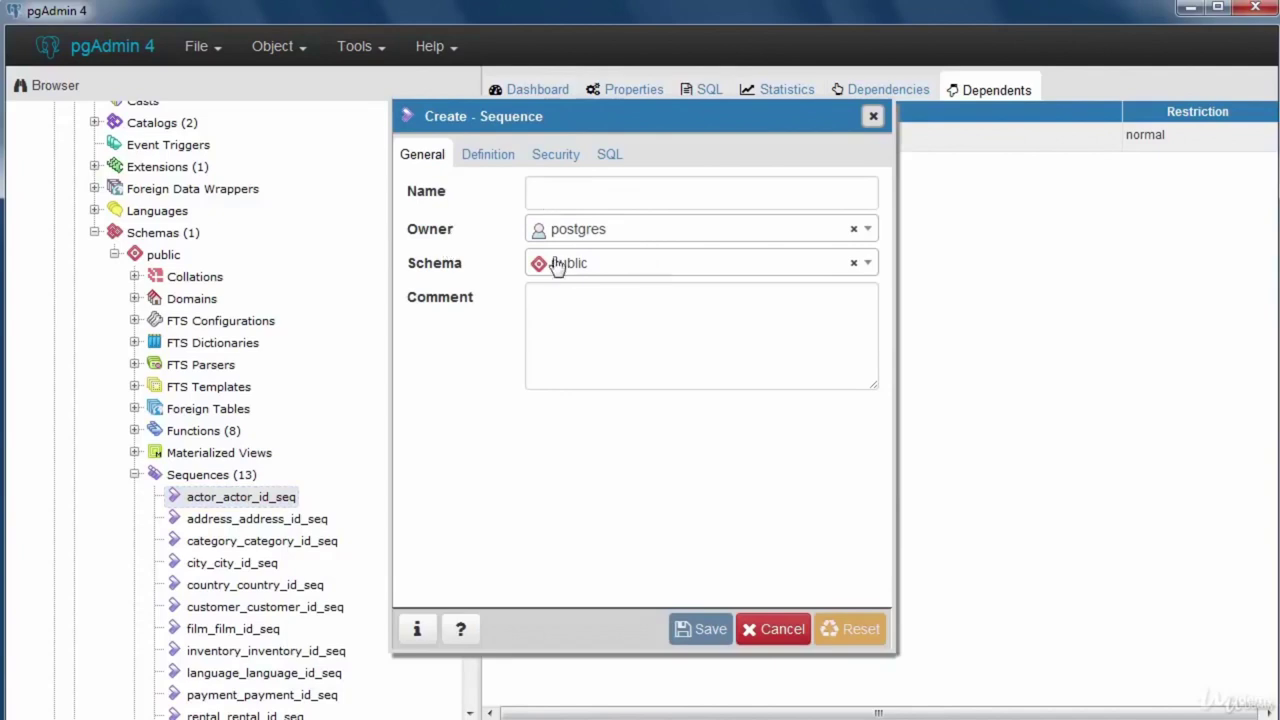
left_click(496, 162)
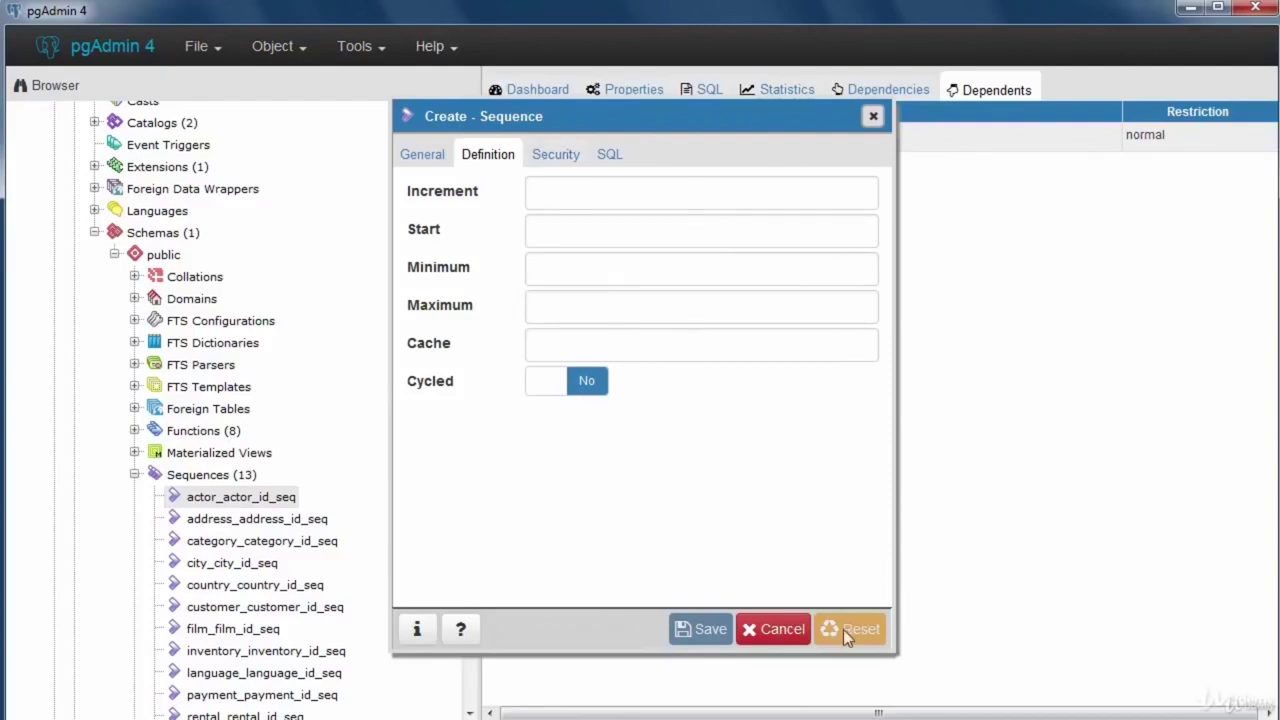
left_click(782, 630)
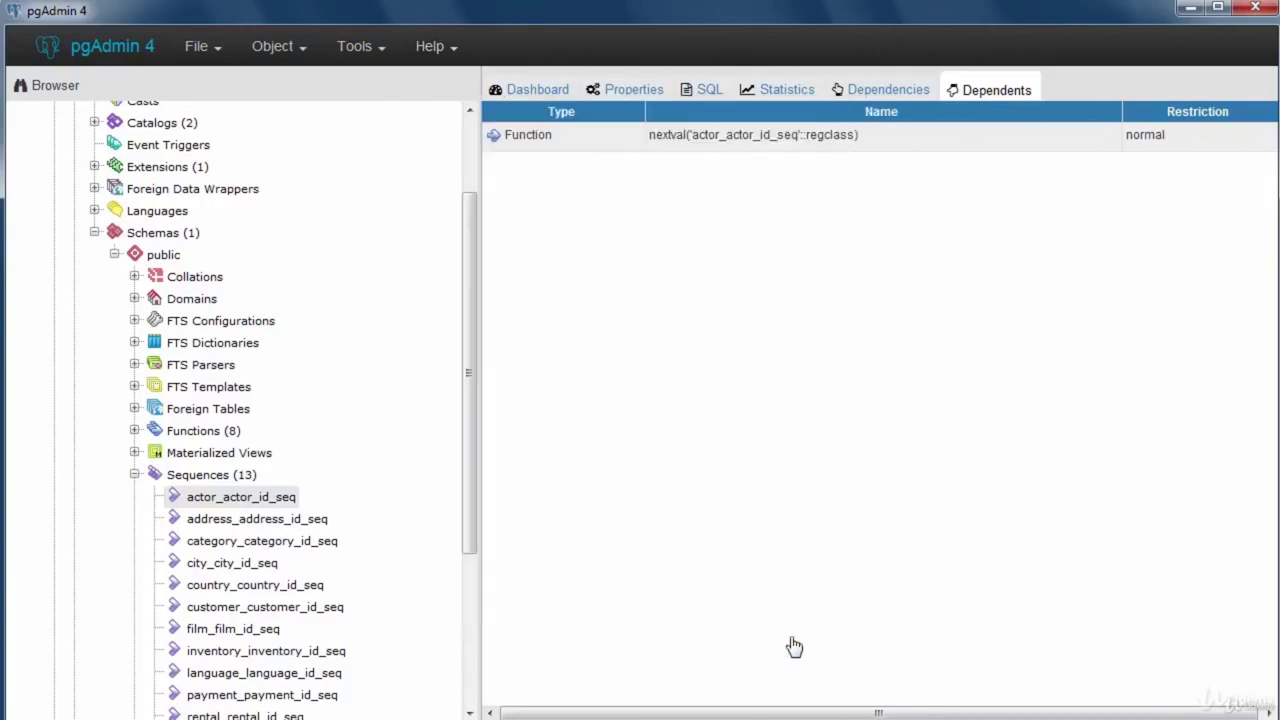
Generate actor_actor_id_seq's CREATE Script and enlarge the editor to show all nine lines.
right_click(264, 506)
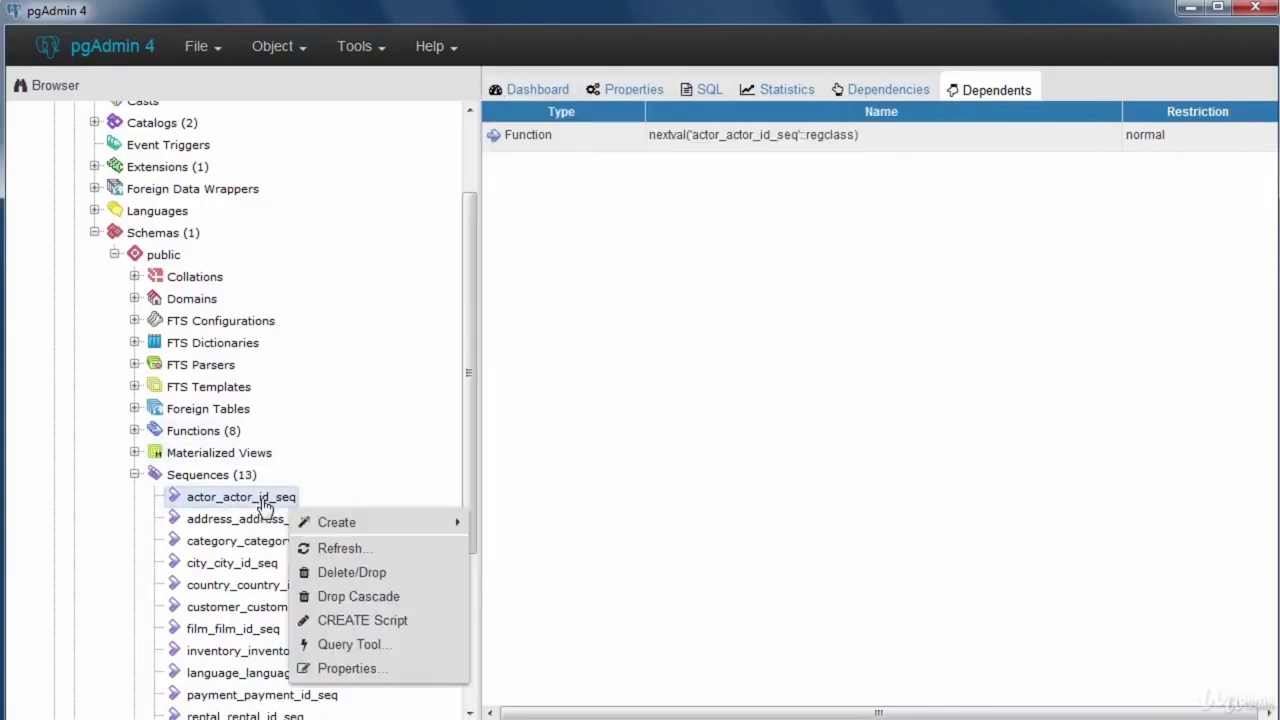
left_click(388, 626)
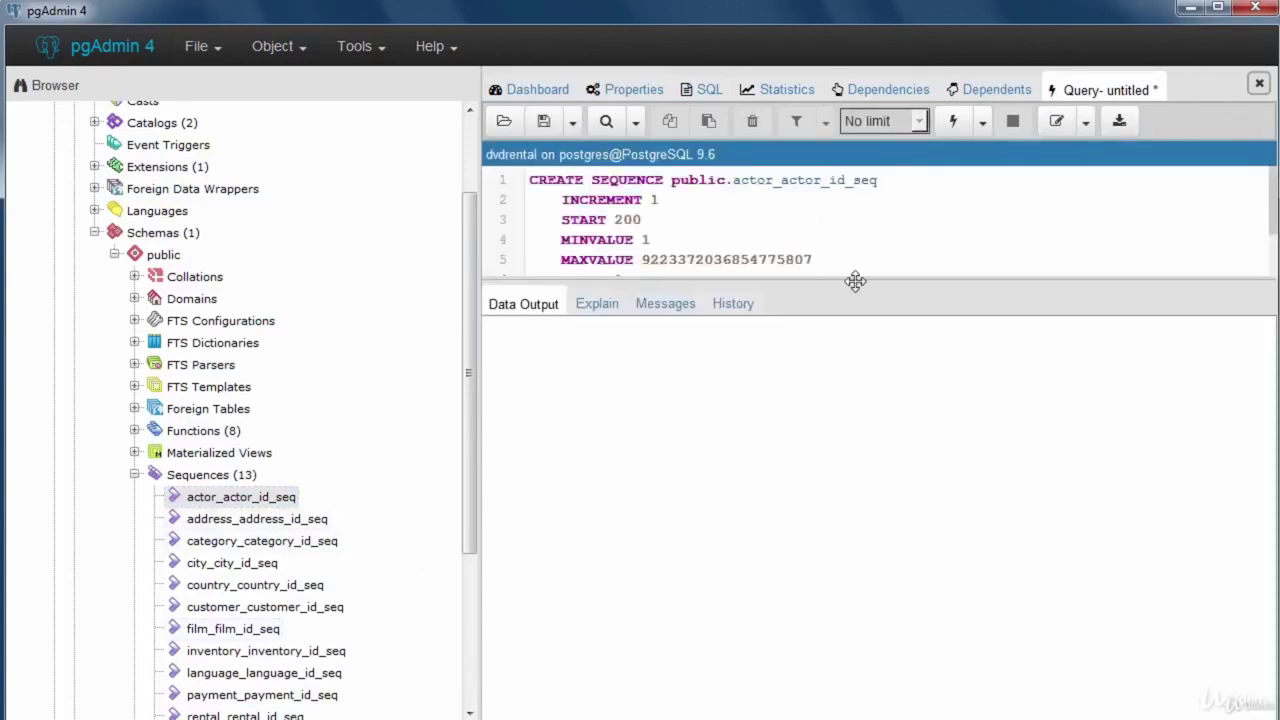
left_click_drag(855, 281, 855, 455)
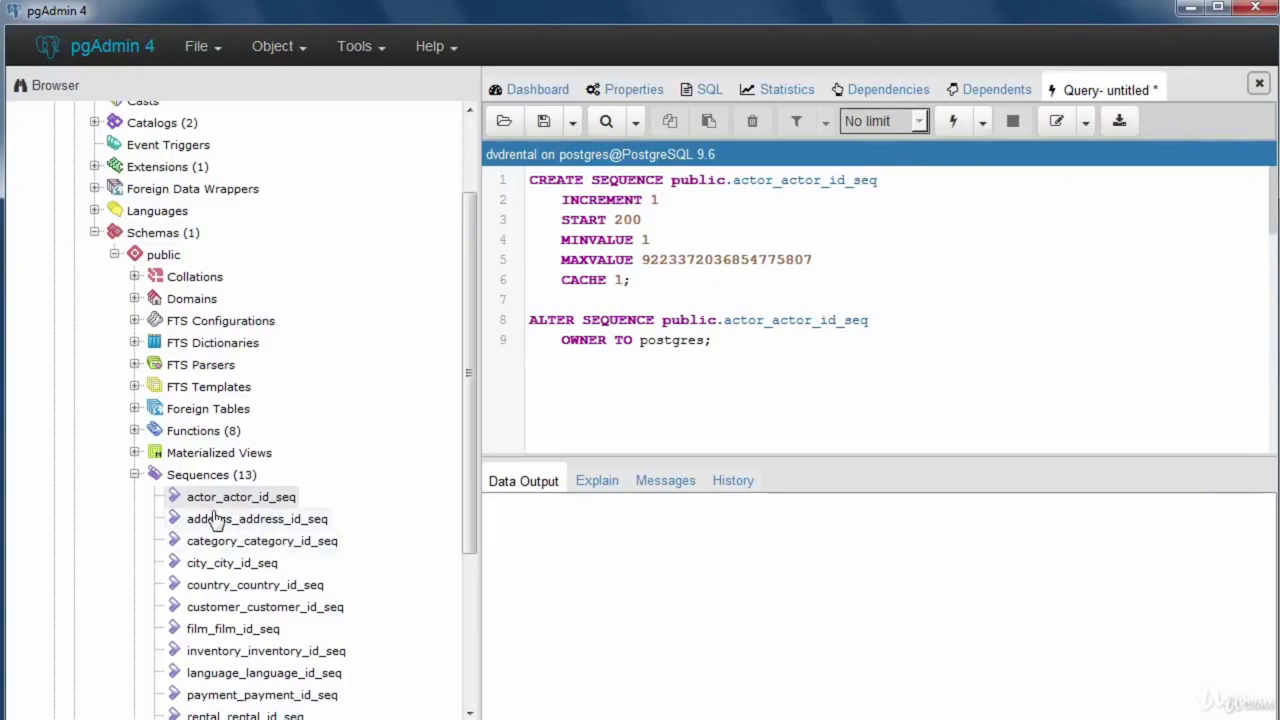
left_click(276, 500)
right_click(284, 506)
mouse_move(375, 527)
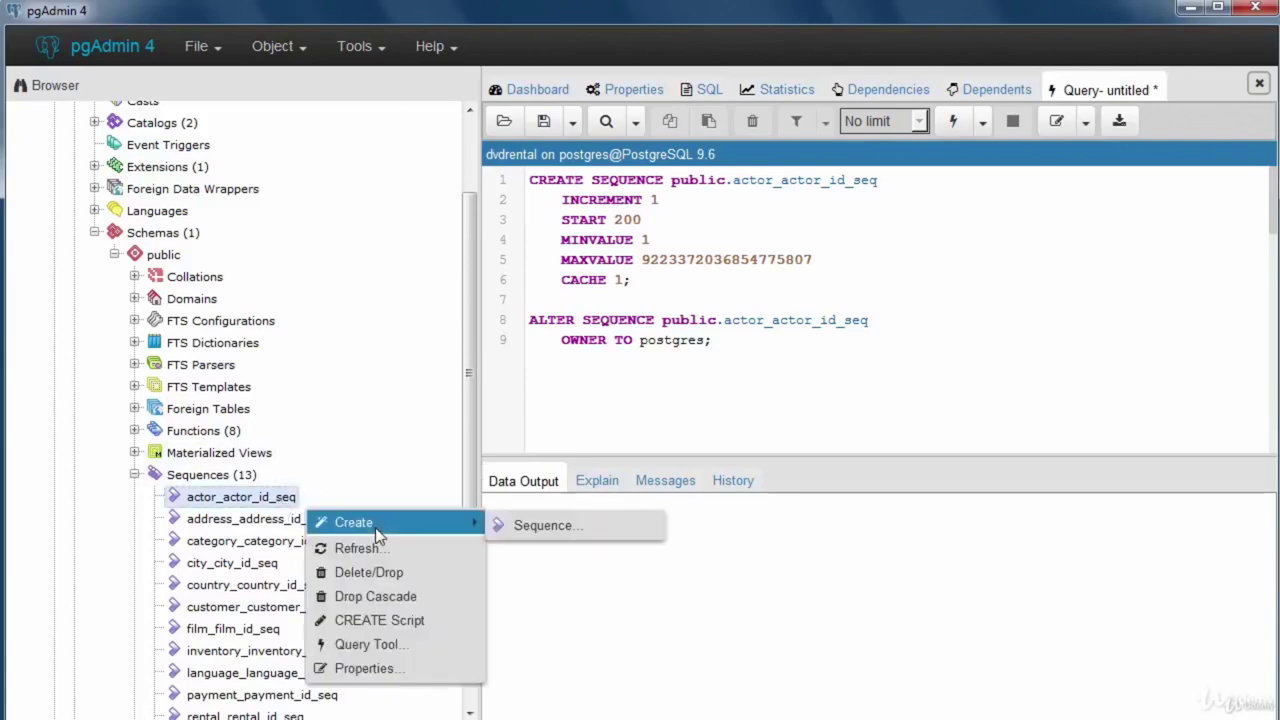
left_click(545, 528)
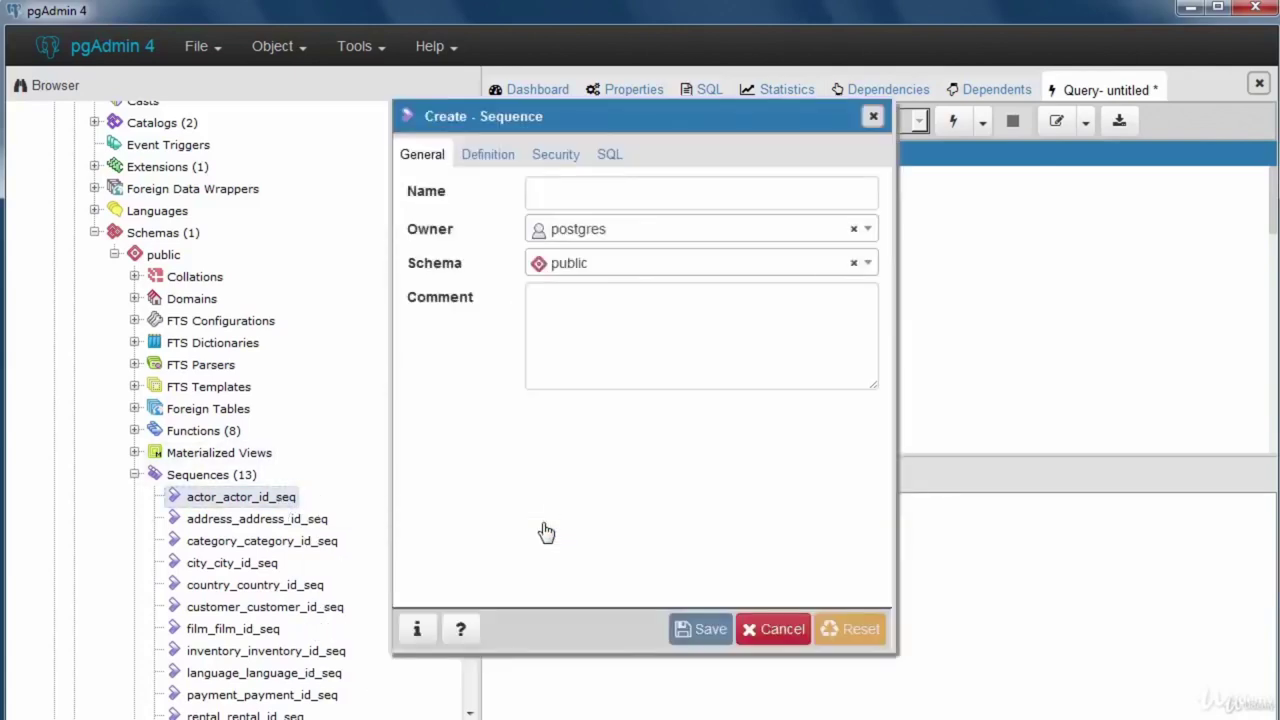
left_click(488, 163)
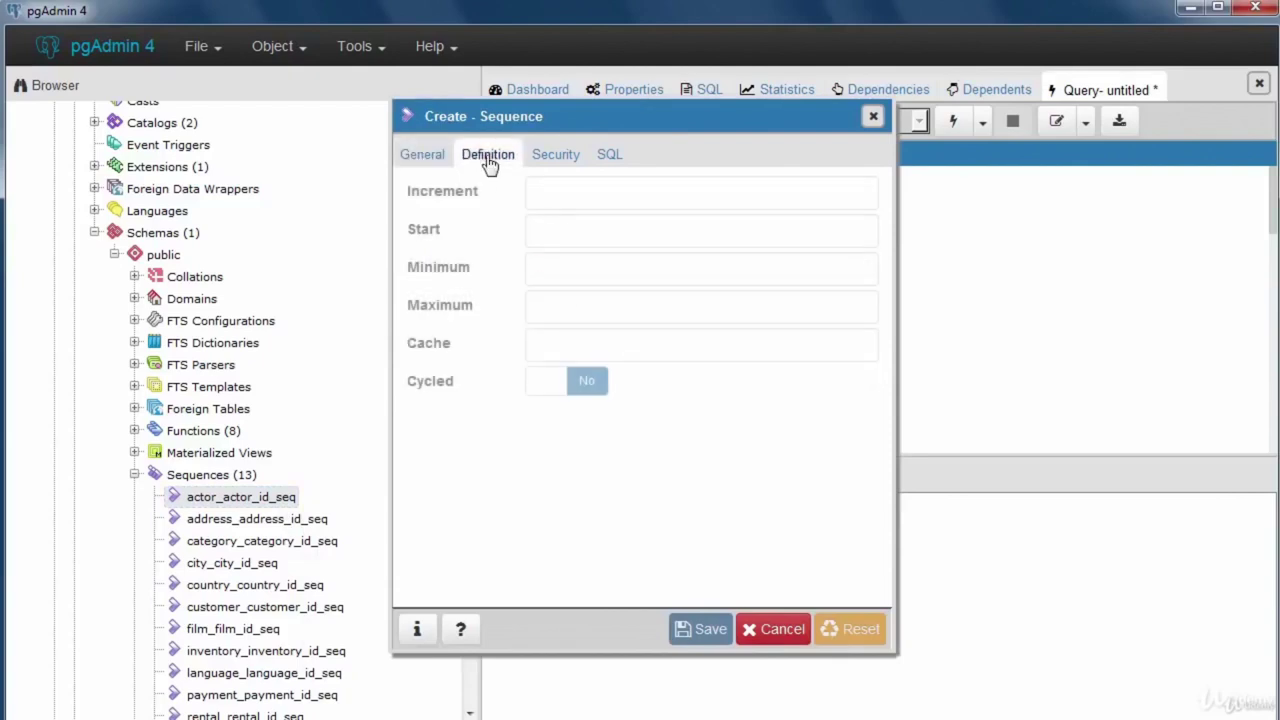
left_click_drag(725, 127, 1128, 240)
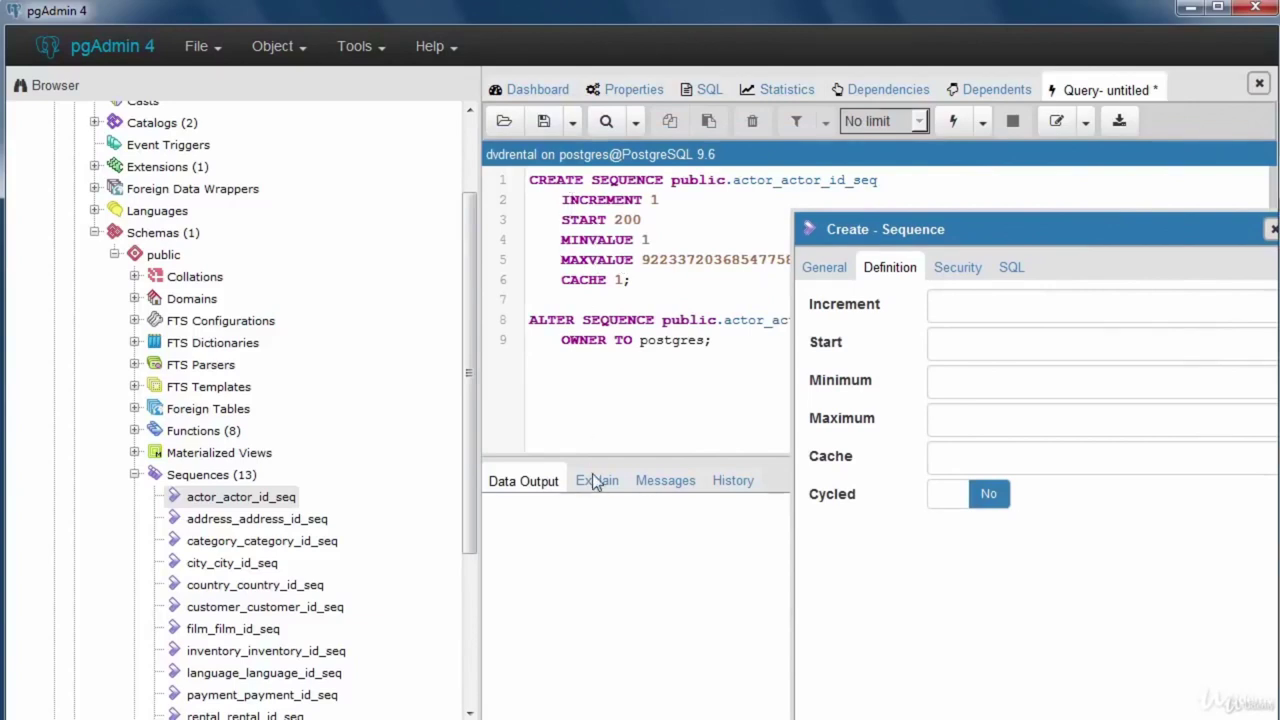
left_click(985, 715)
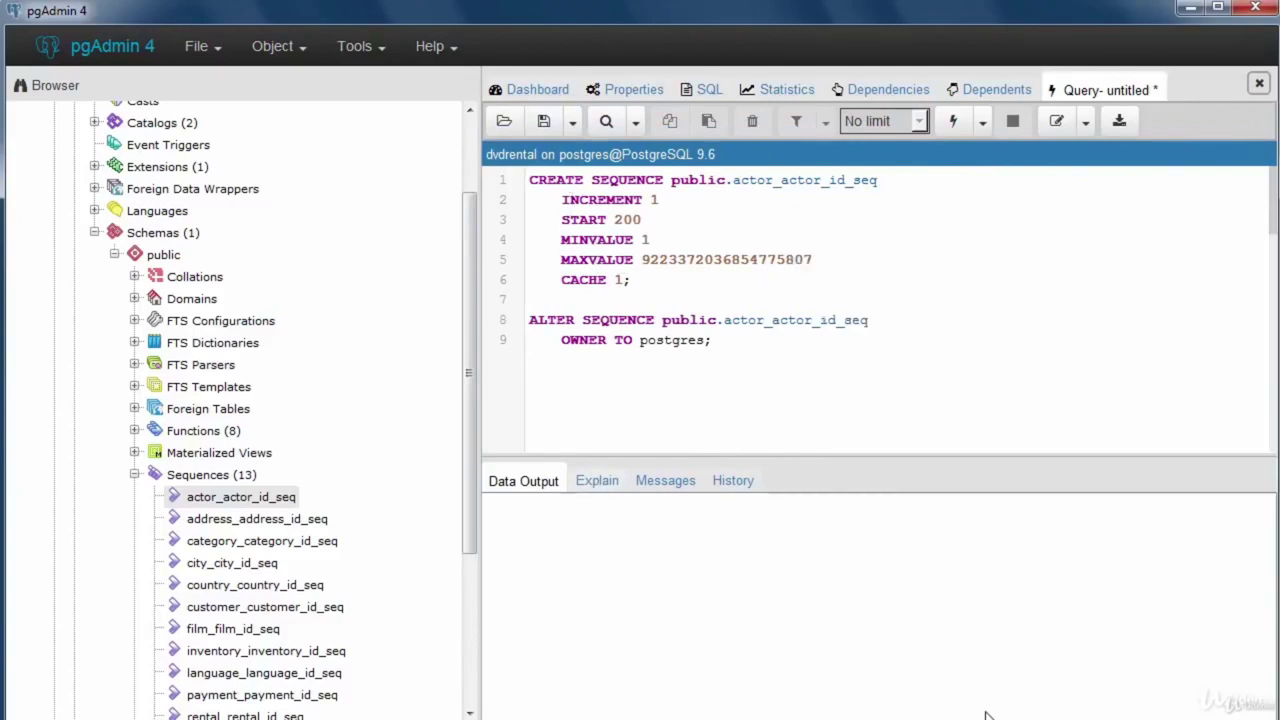
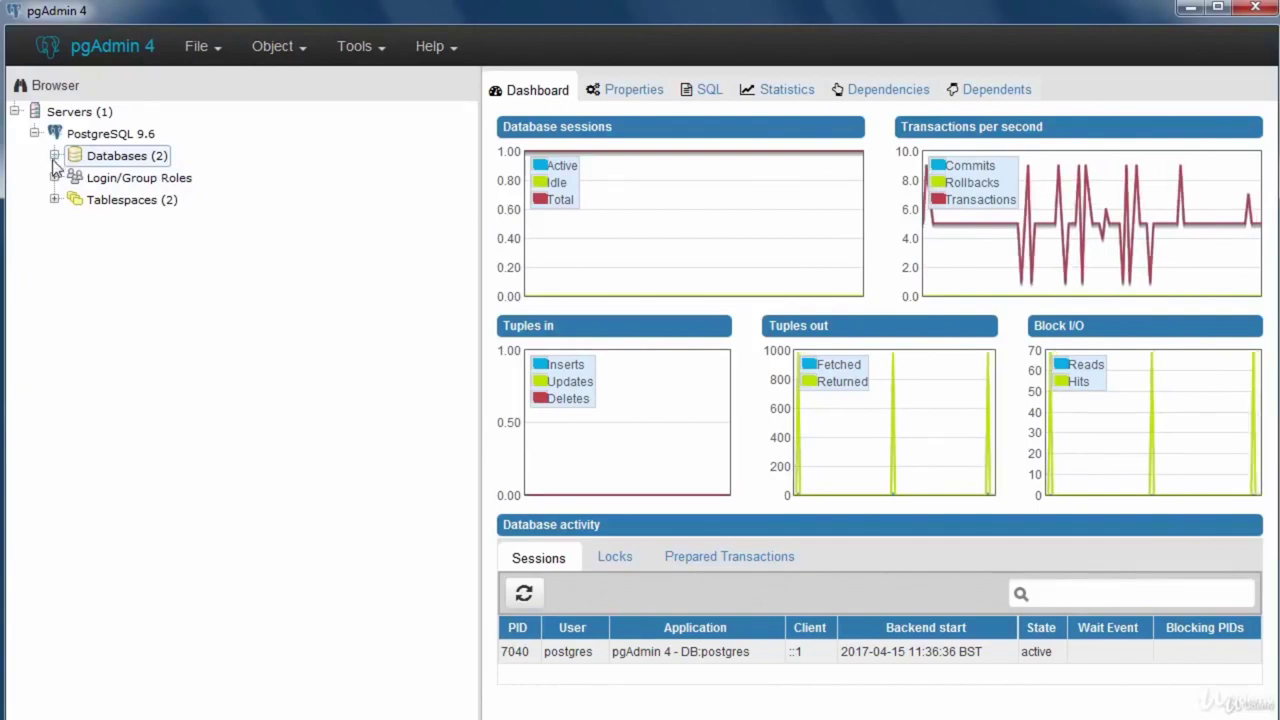
Expand Databases and dvdrental, then select its plpgsql extension in the Browser tree.
left_click(54, 157)
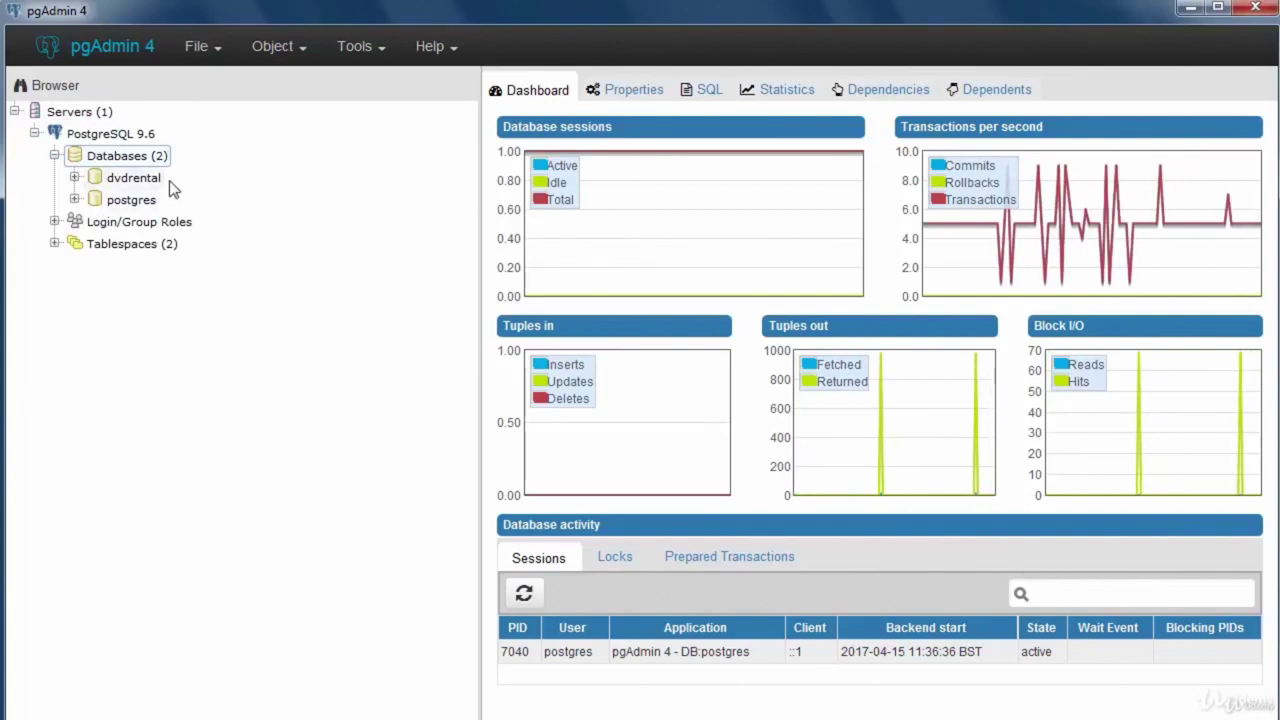
left_click(74, 179)
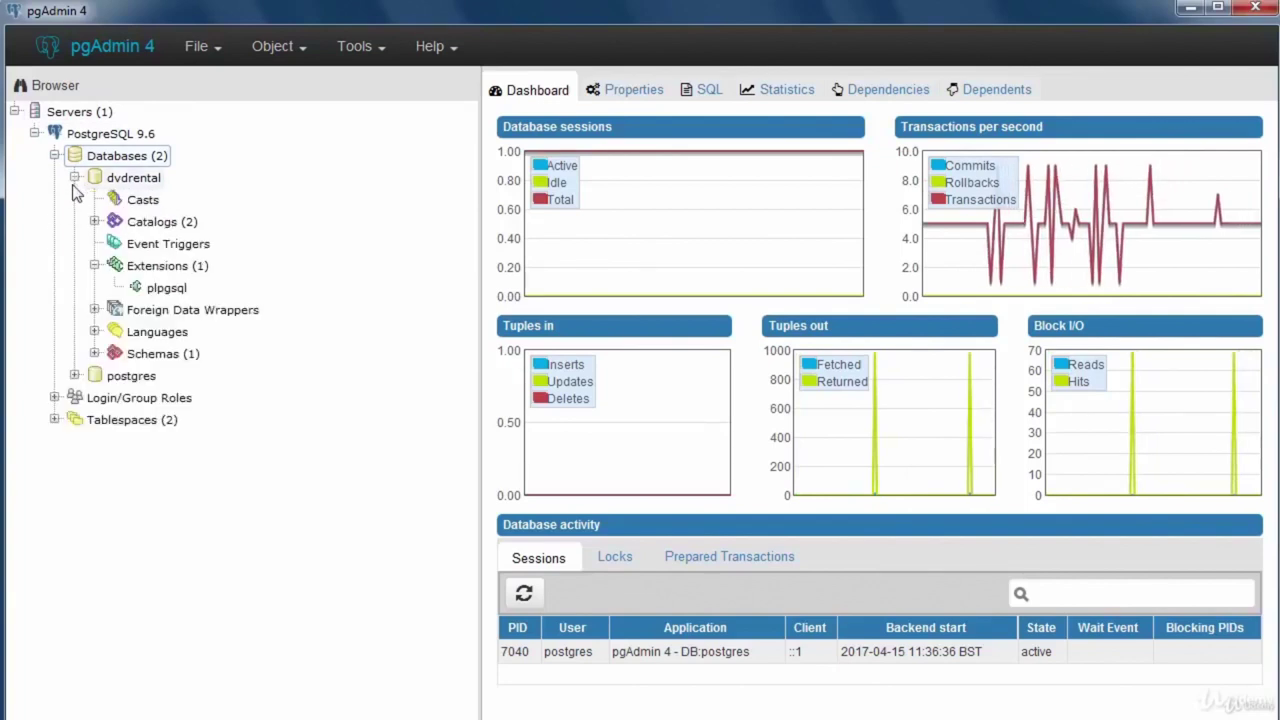
left_click(172, 292)
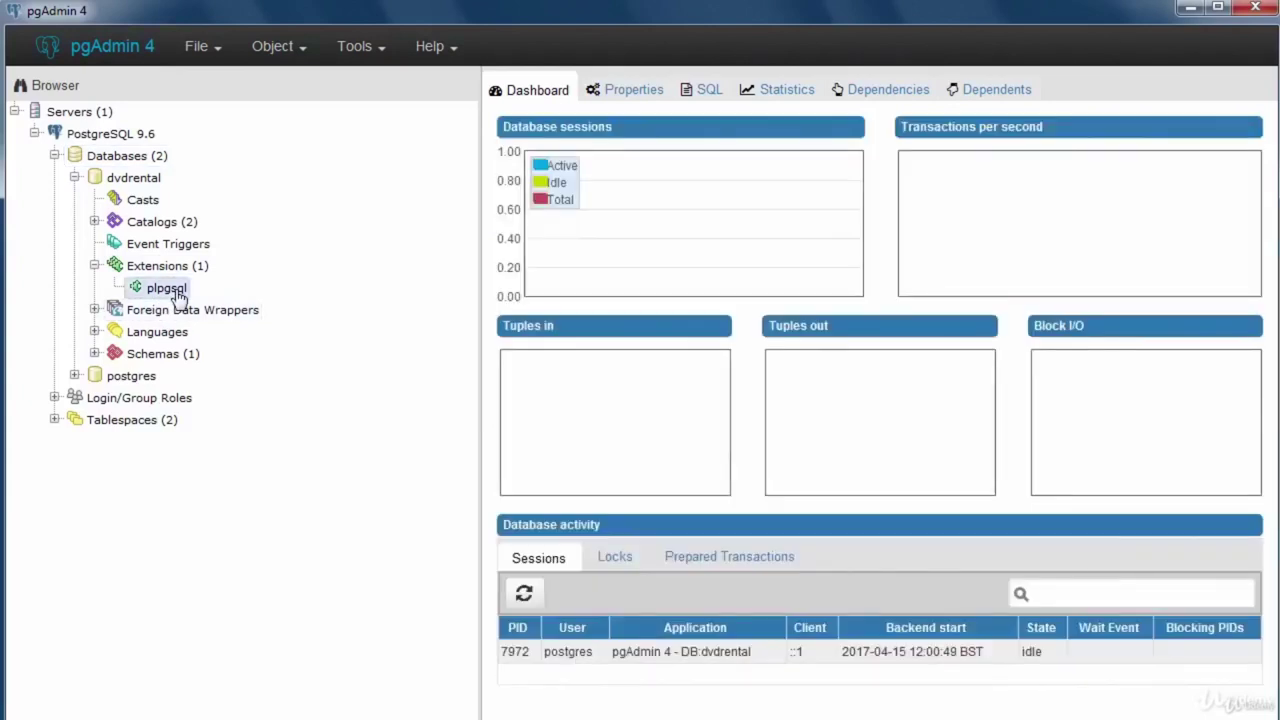
Review plpgsql's Properties, SQL, Statistics, Dependencies and Dependents tabs, ending on Dependencies.
left_click(614, 92)
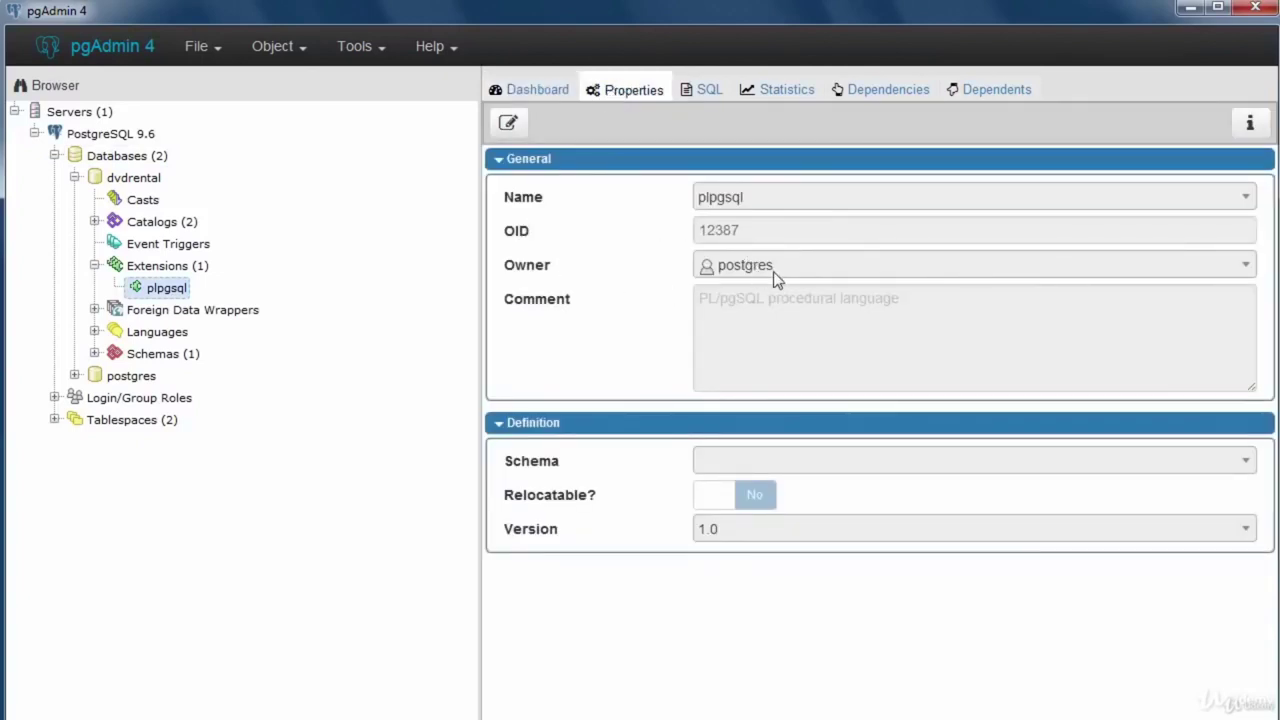
left_click(700, 92)
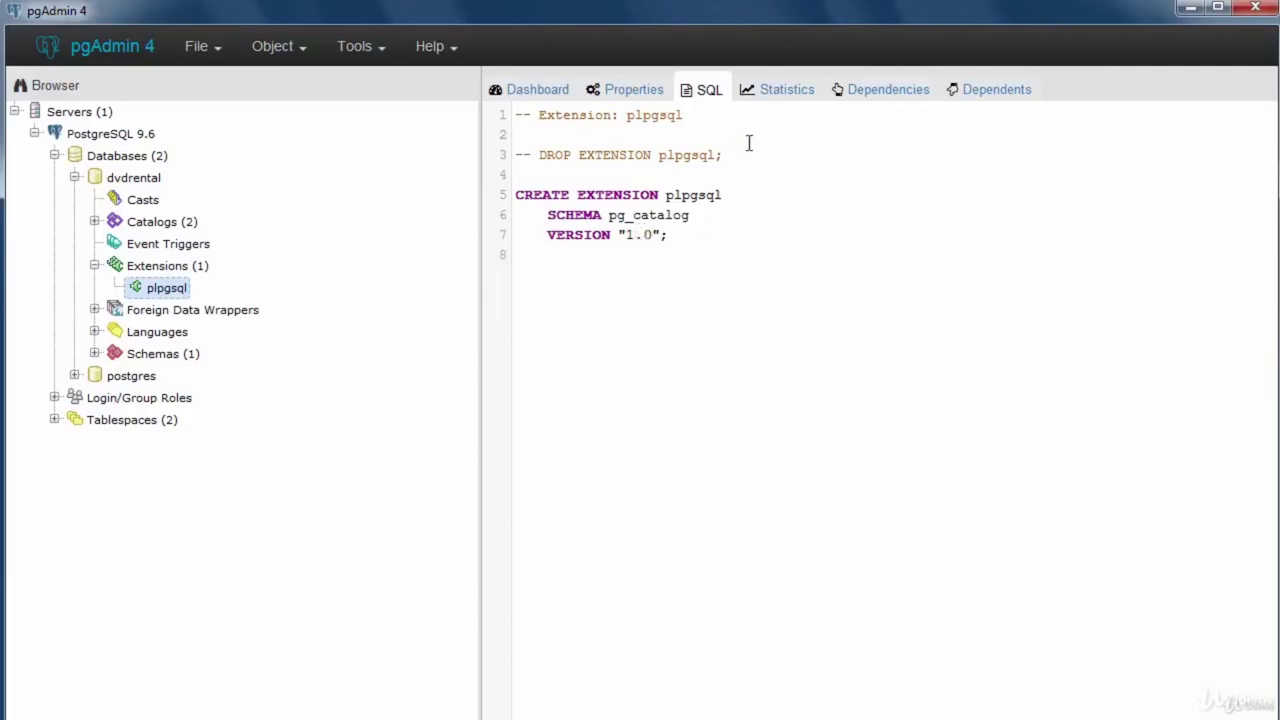
left_click(771, 88)
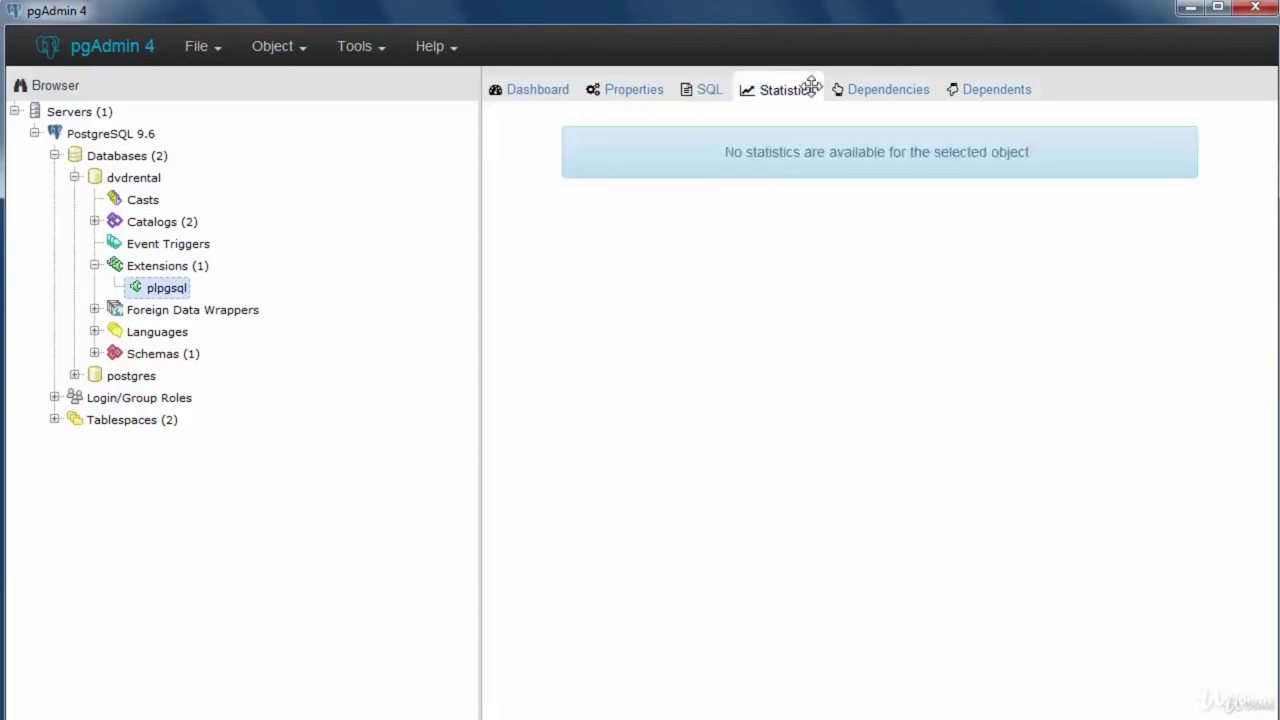
left_click(873, 90)
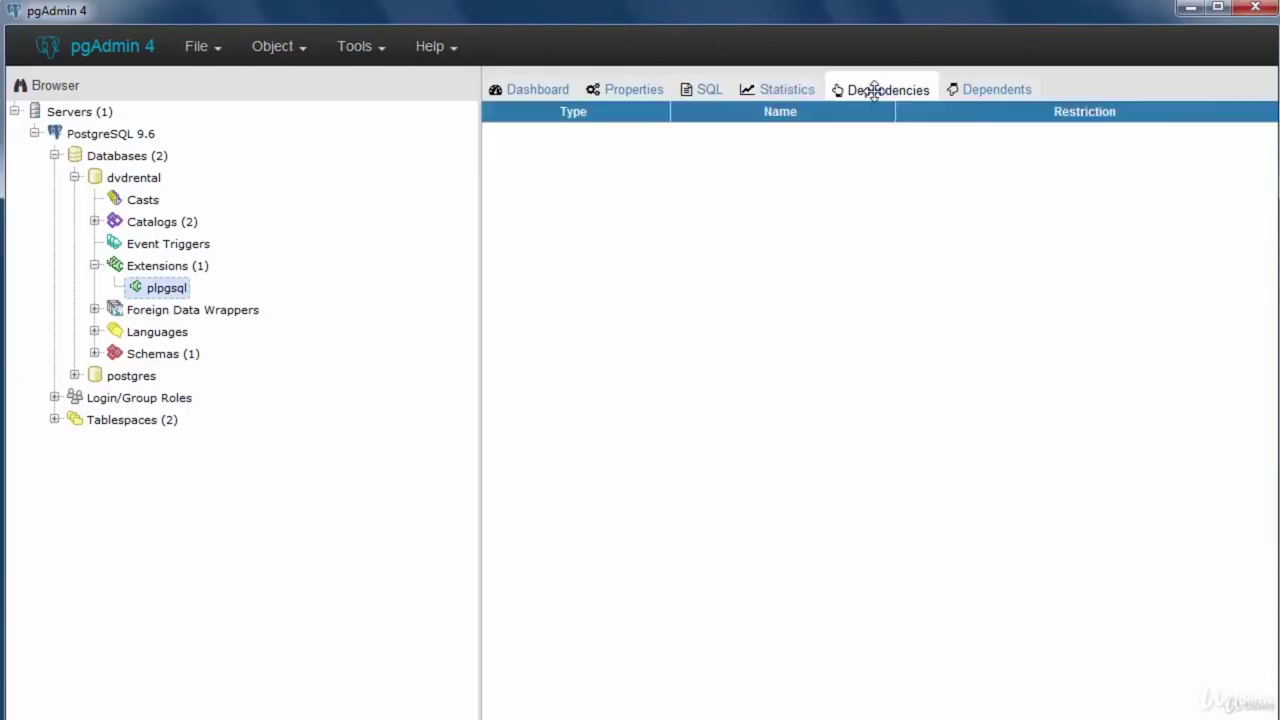
left_click(972, 92)
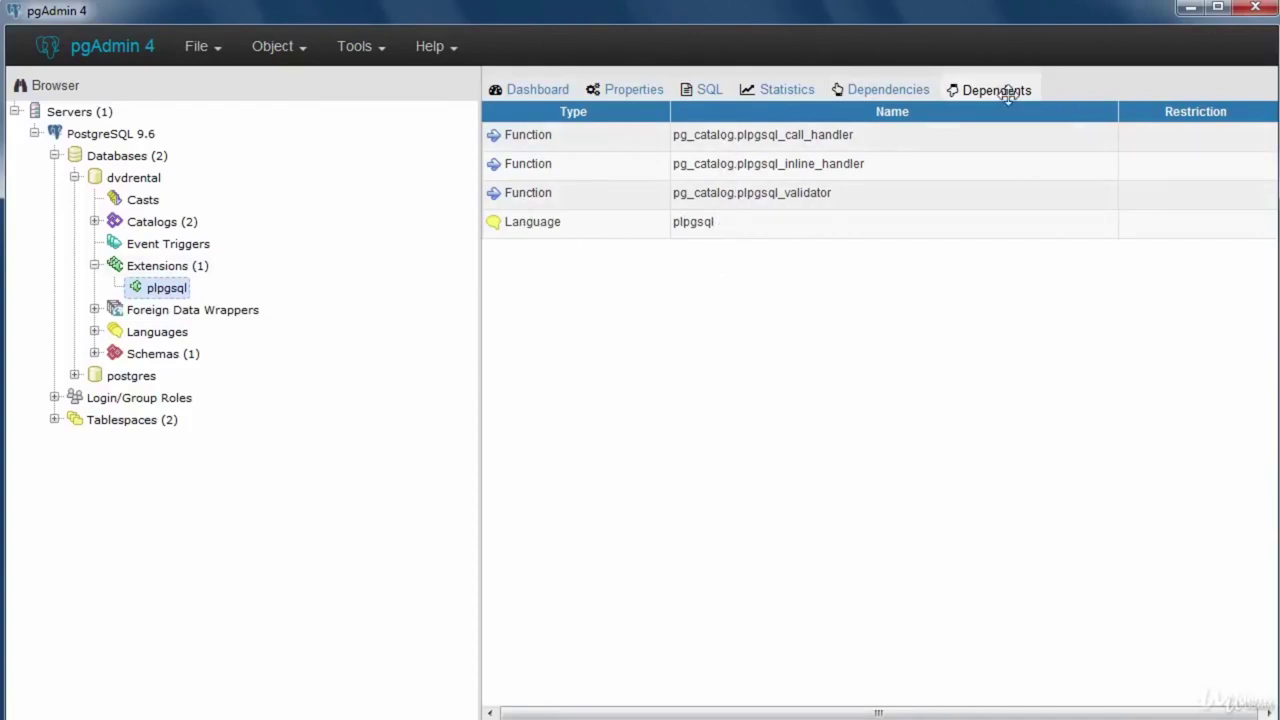
left_click(904, 93)
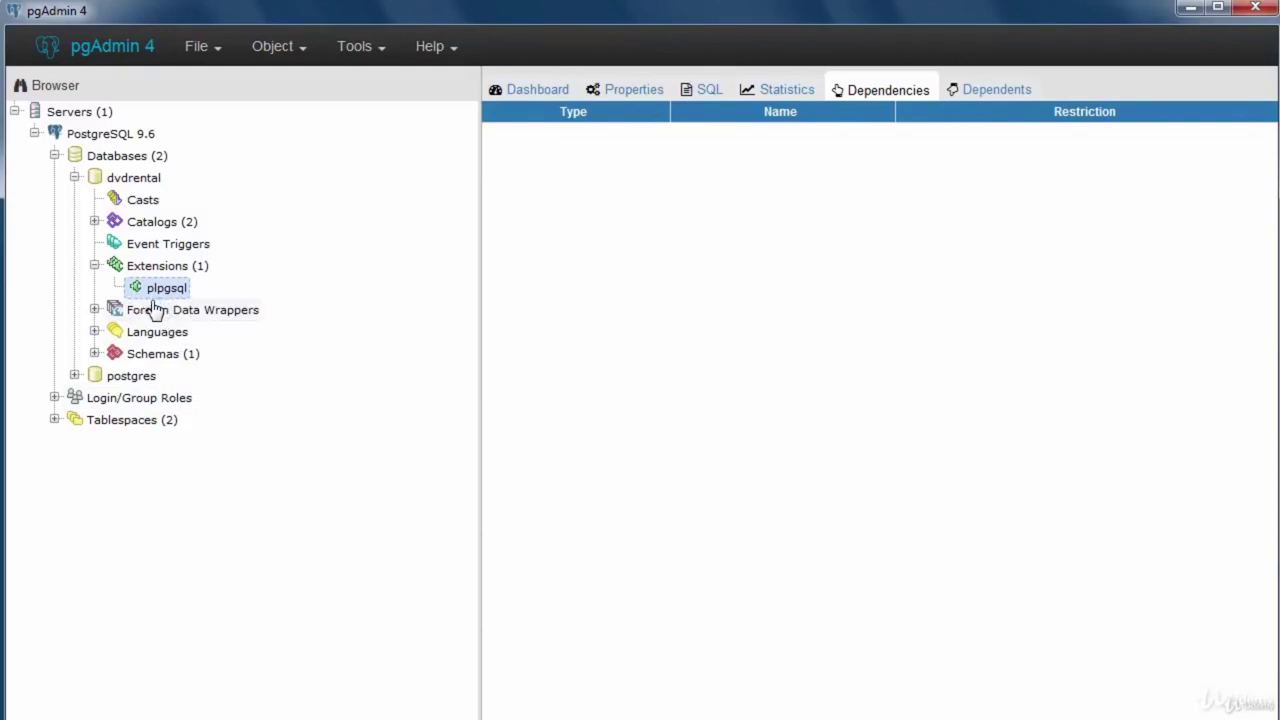
Collapse dvdrental and expand the postgres database's Extensions, showing adminpack and plpgsql.
left_click(94, 268)
left_click(75, 180)
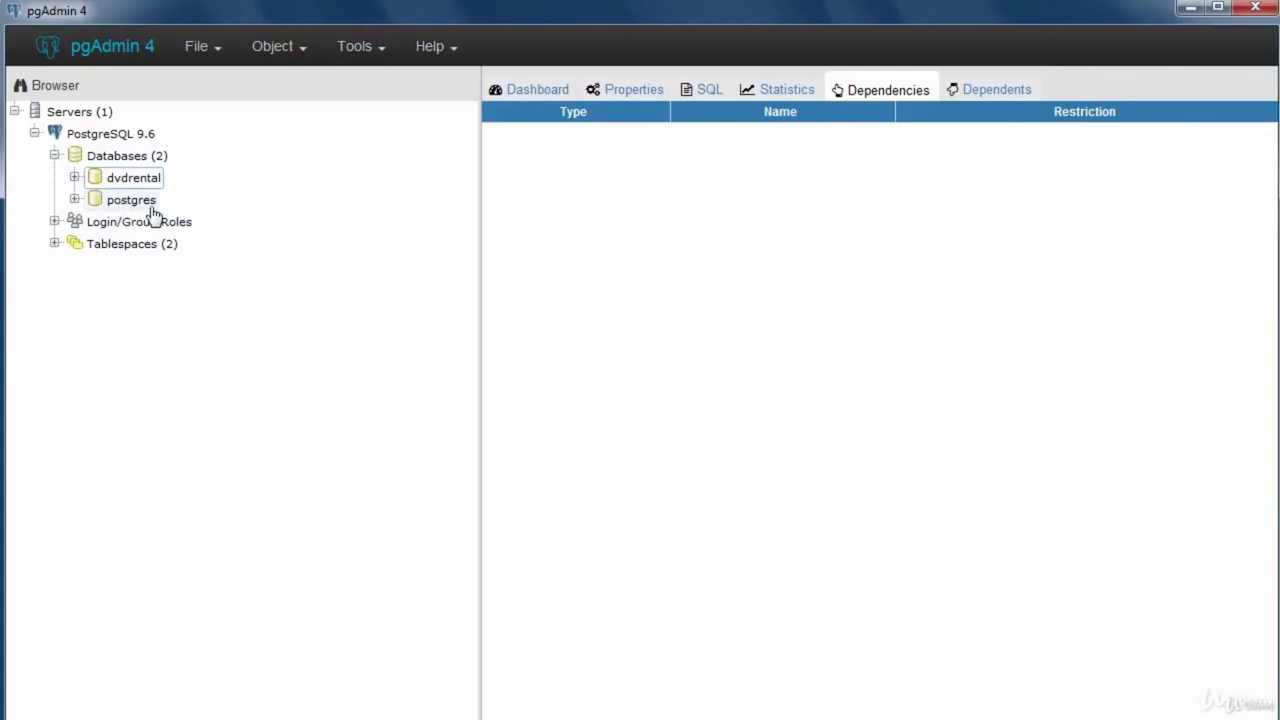
left_click(74, 199)
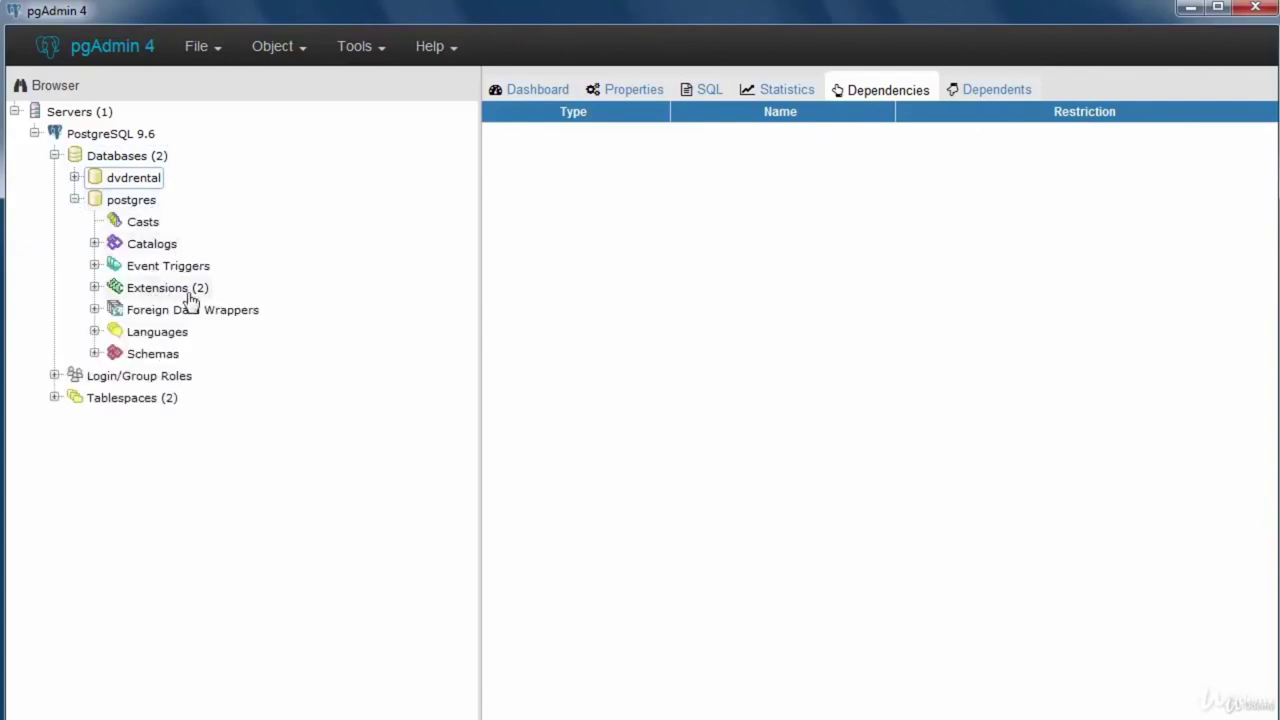
left_click(94, 288)
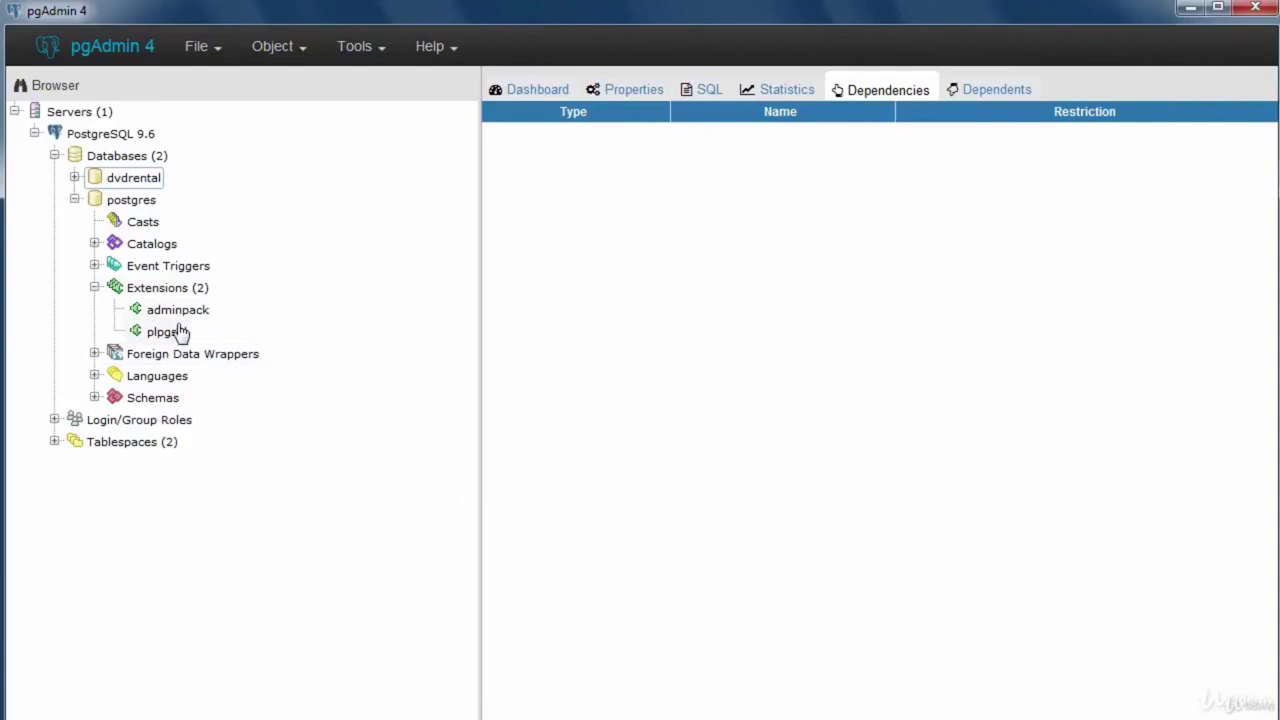
right_click(180, 316)
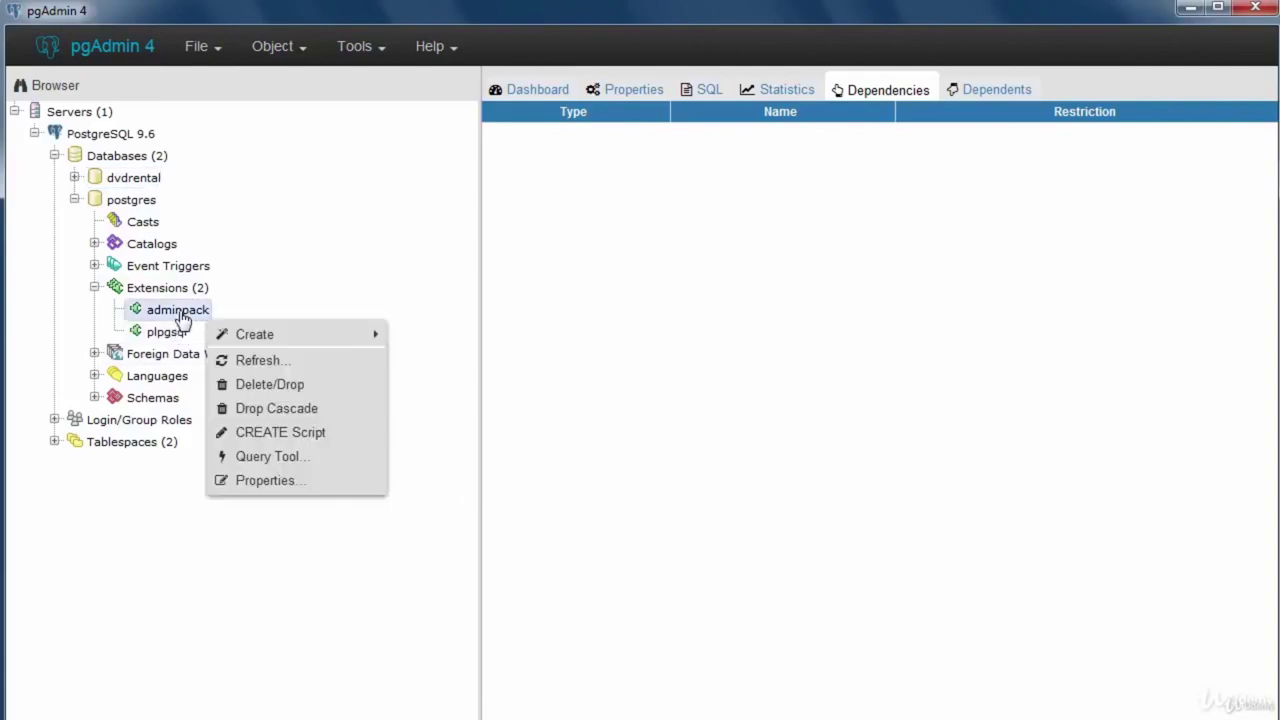
left_click(270, 481)
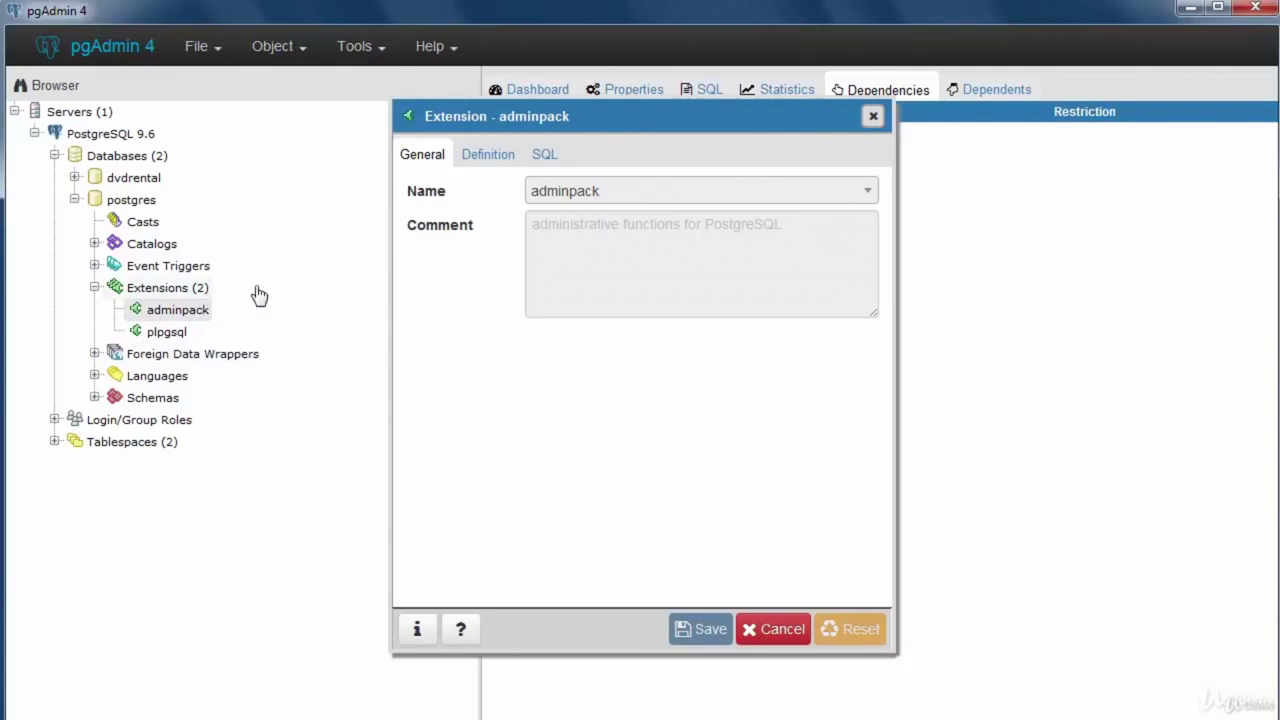
left_click(471, 158)
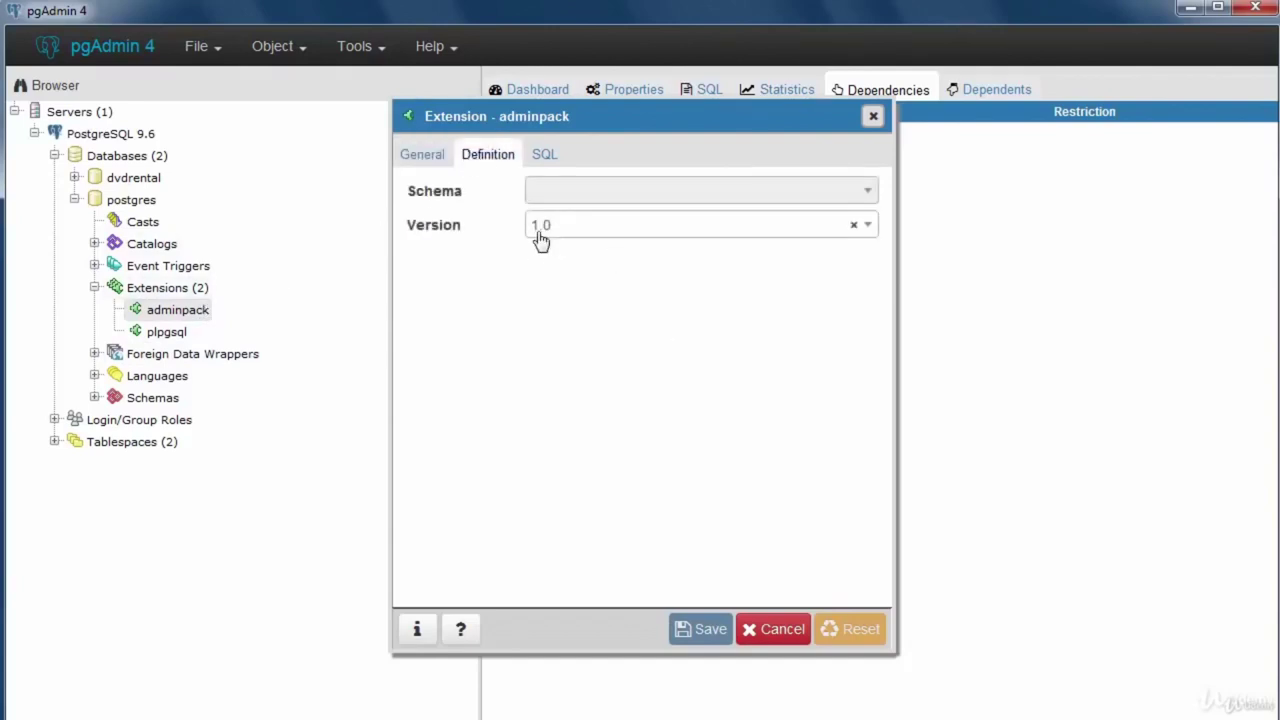
left_click(545, 164)
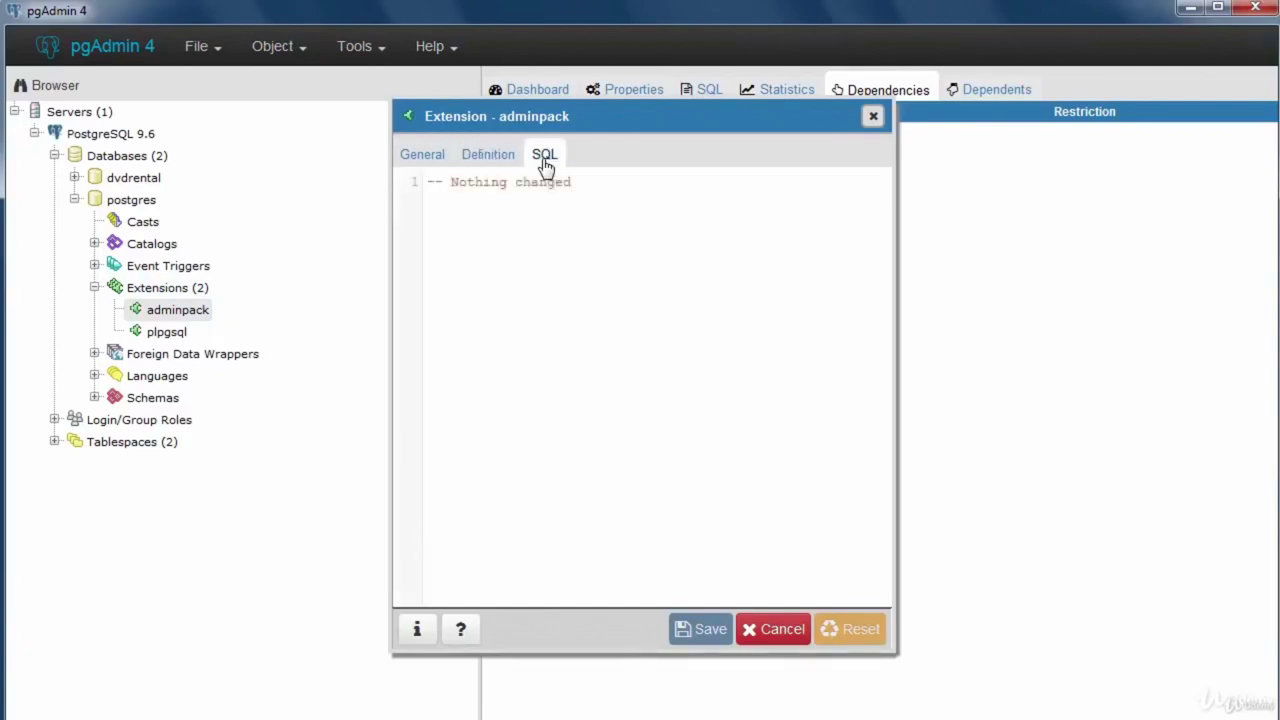
left_click(873, 116)
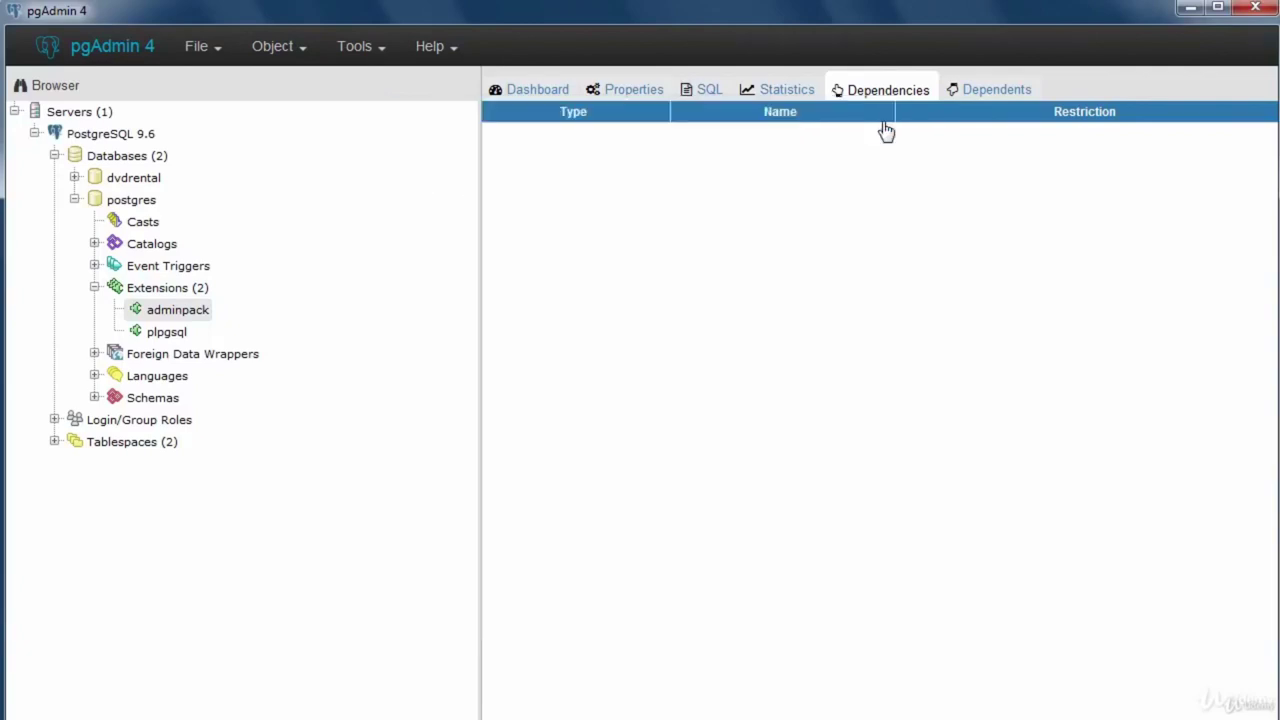
right_click(177, 314)
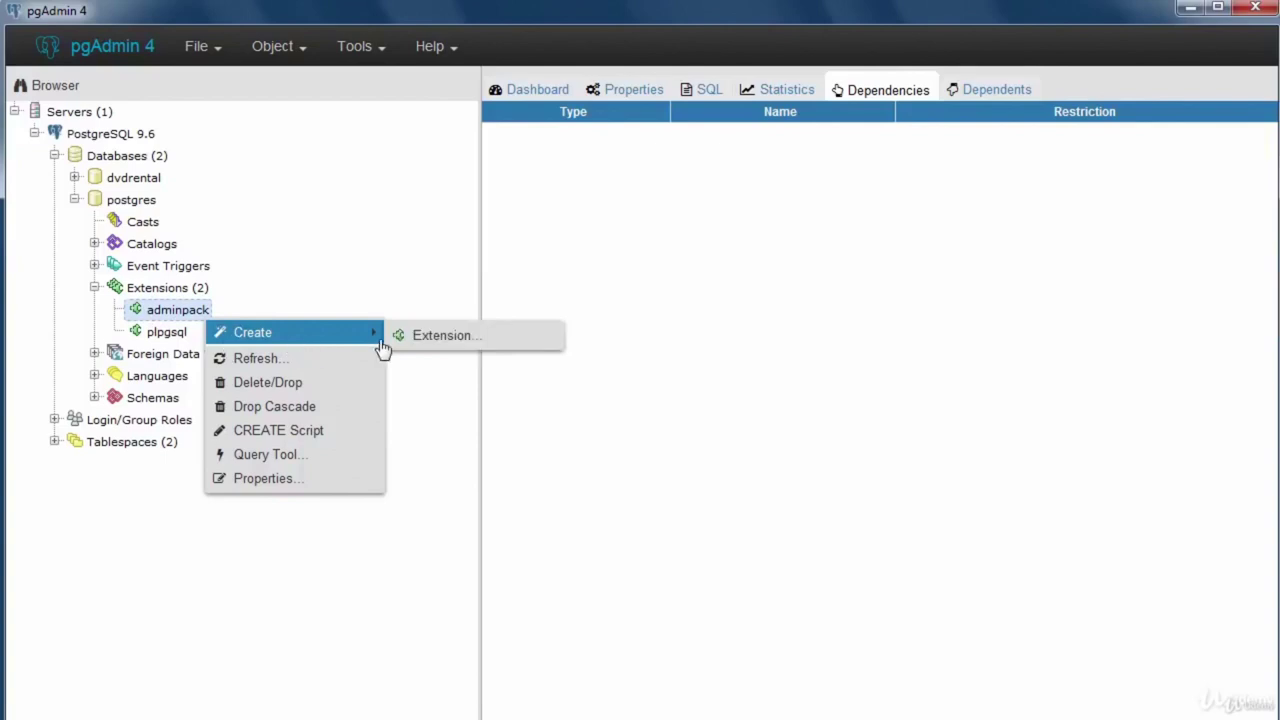
left_click(462, 346)
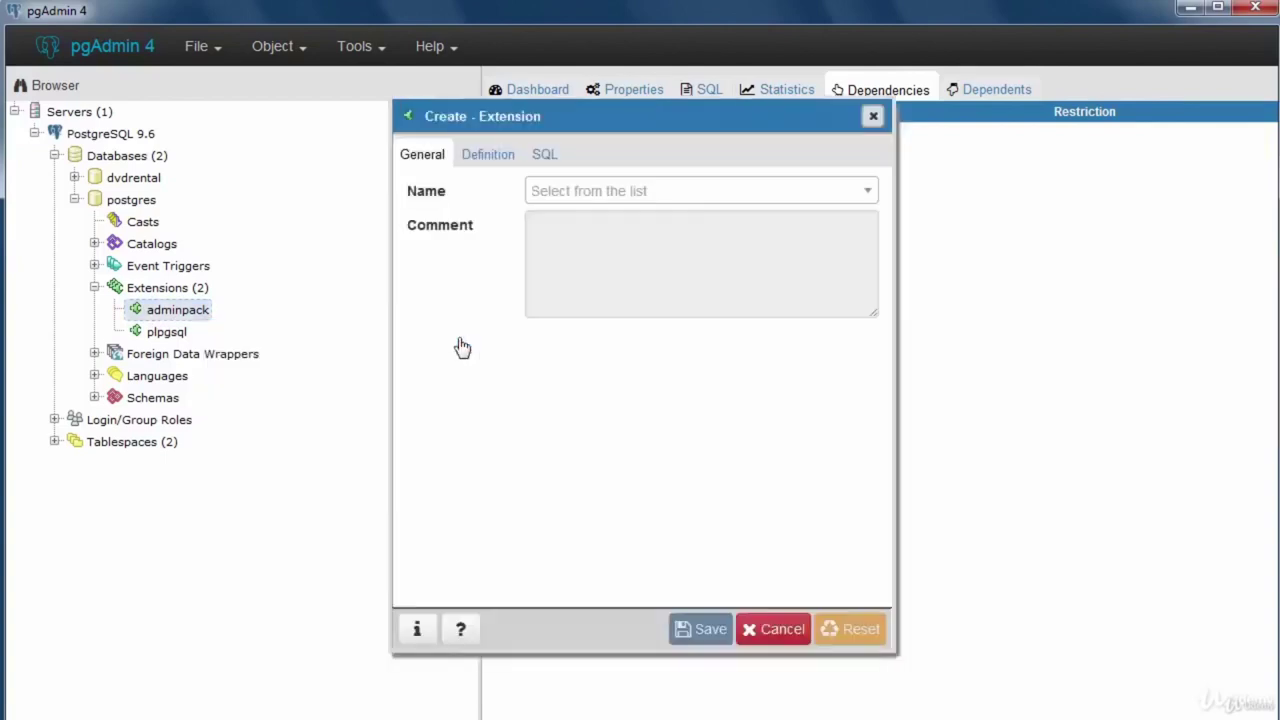
left_click(783, 636)
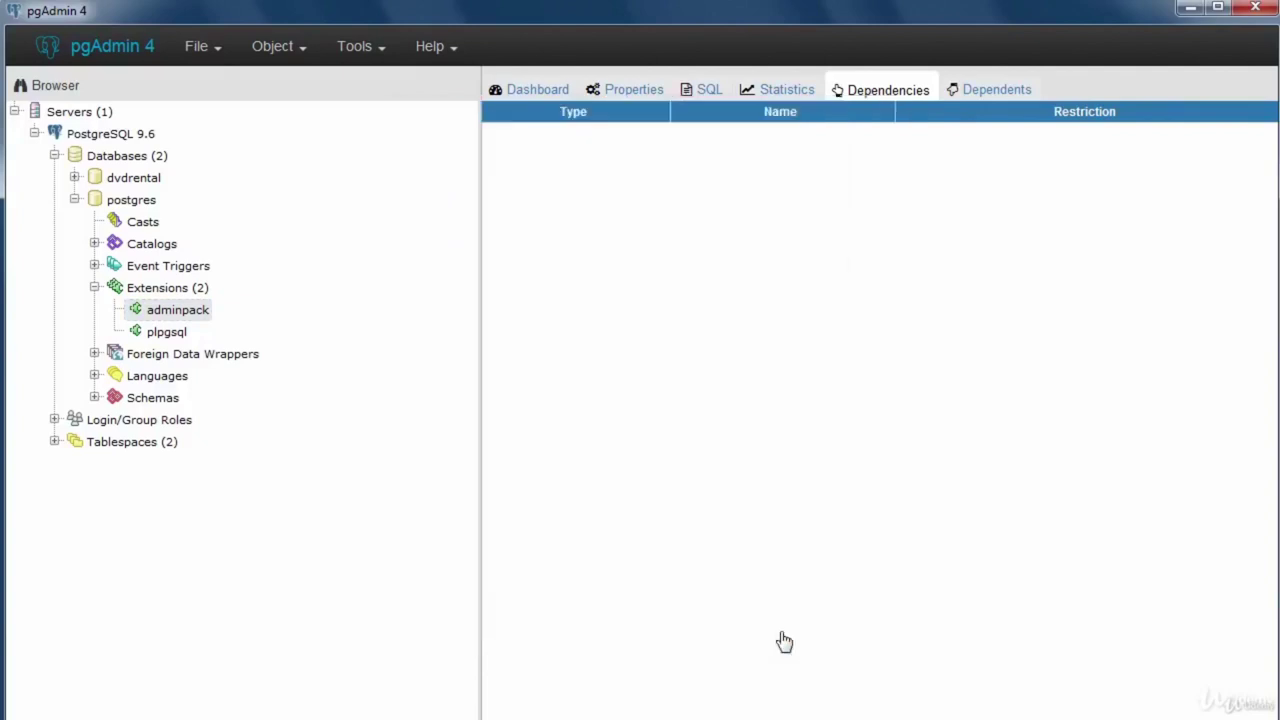
Generate adminpack's CREATE Script and enlarge the editor to show the full statement.
right_click(192, 318)
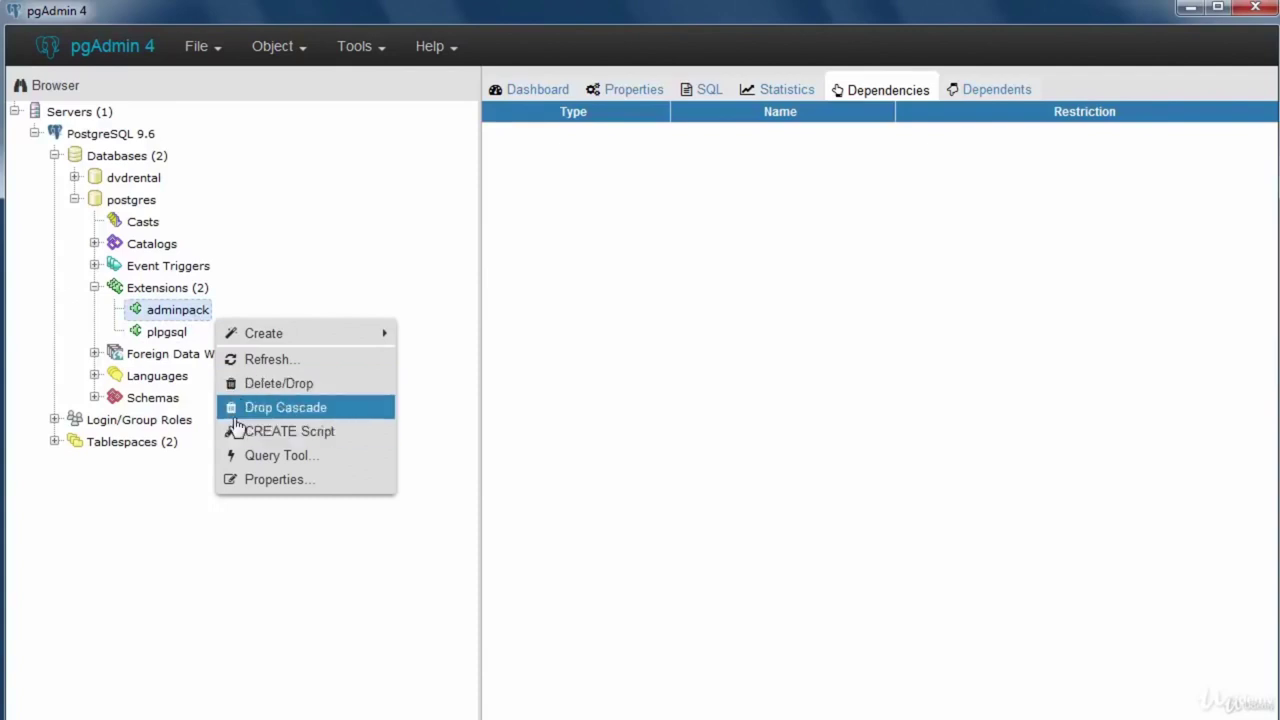
left_click(347, 442)
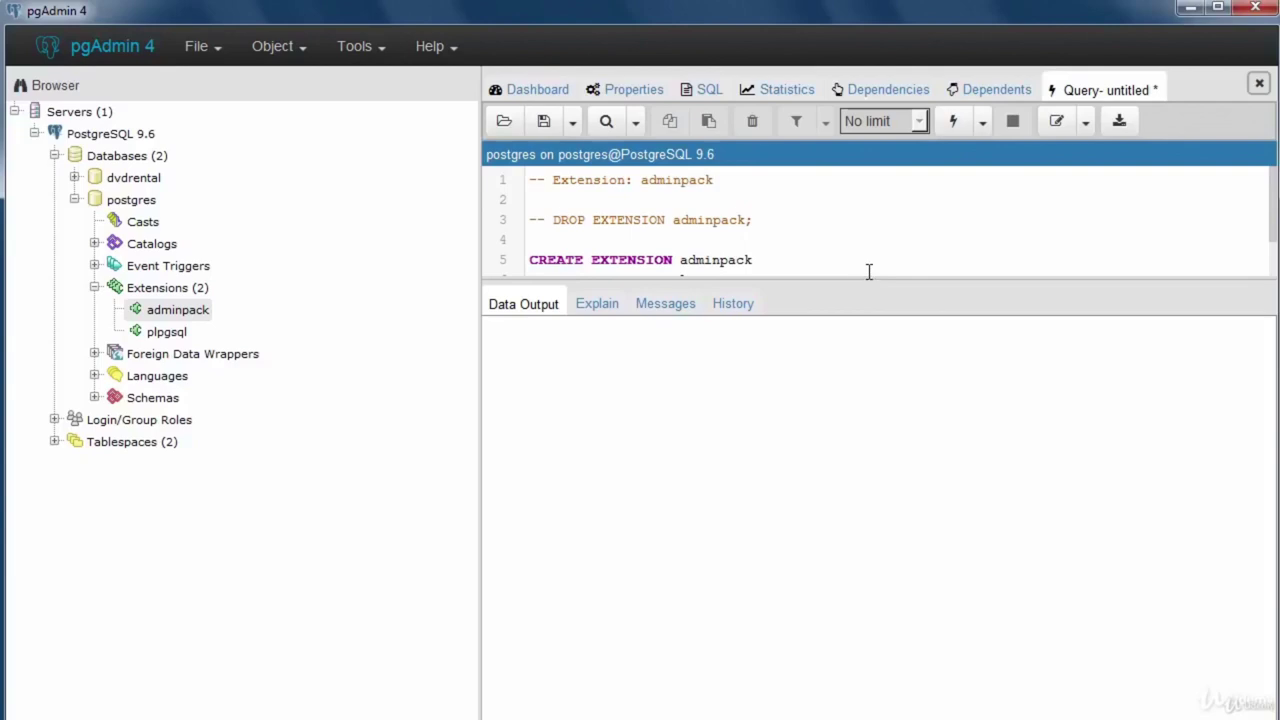
left_click_drag(867, 279, 866, 380)
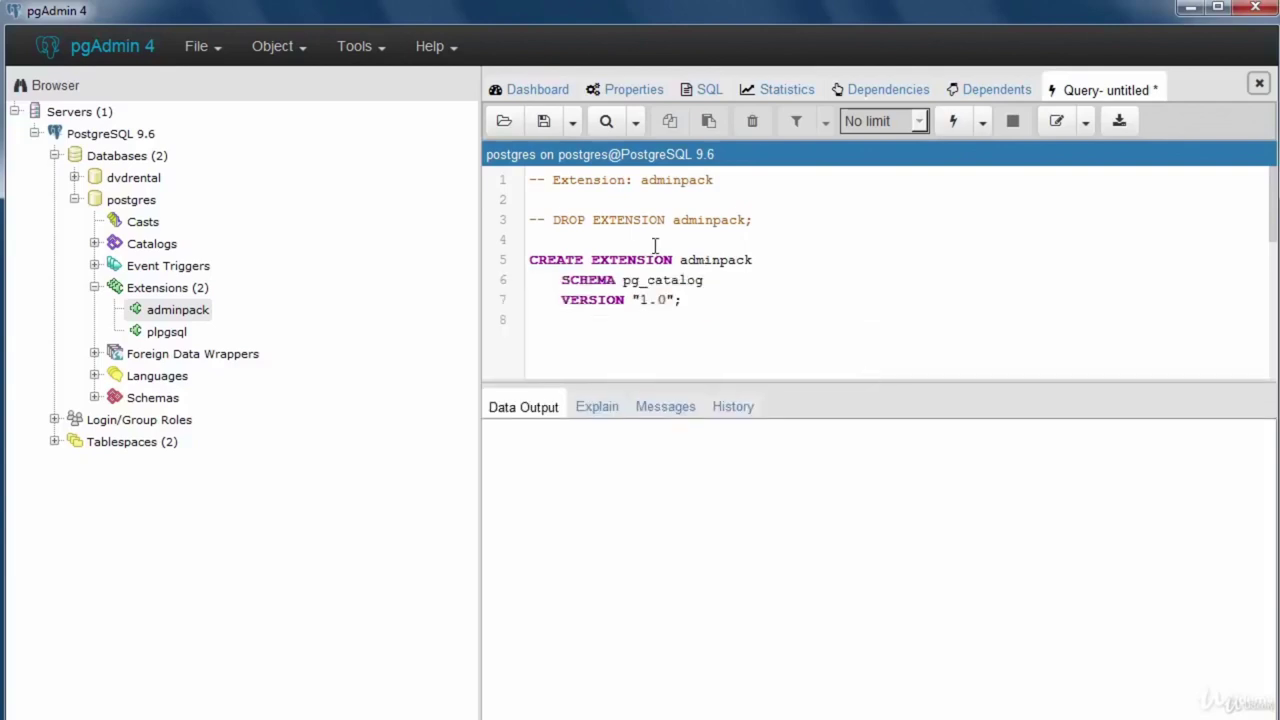
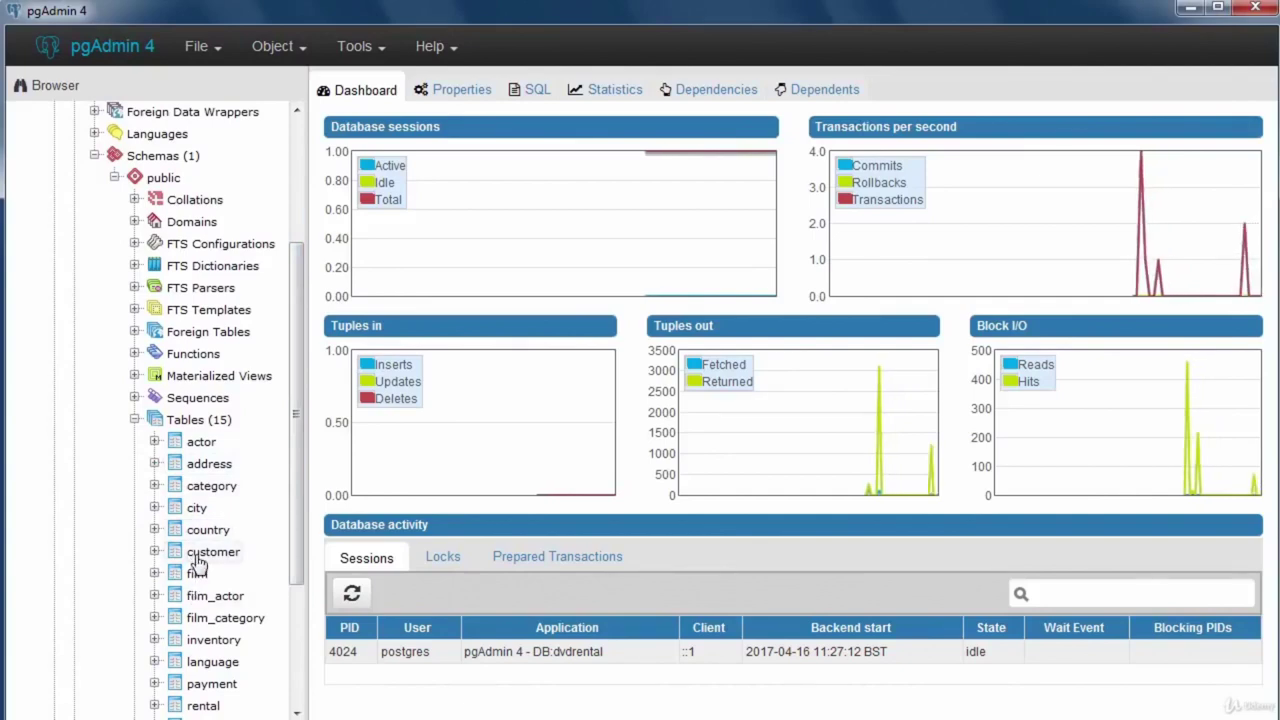
Select the customer table in the dvdrental public schema's Tables list.
left_click(197, 558)
right_click(197, 558)
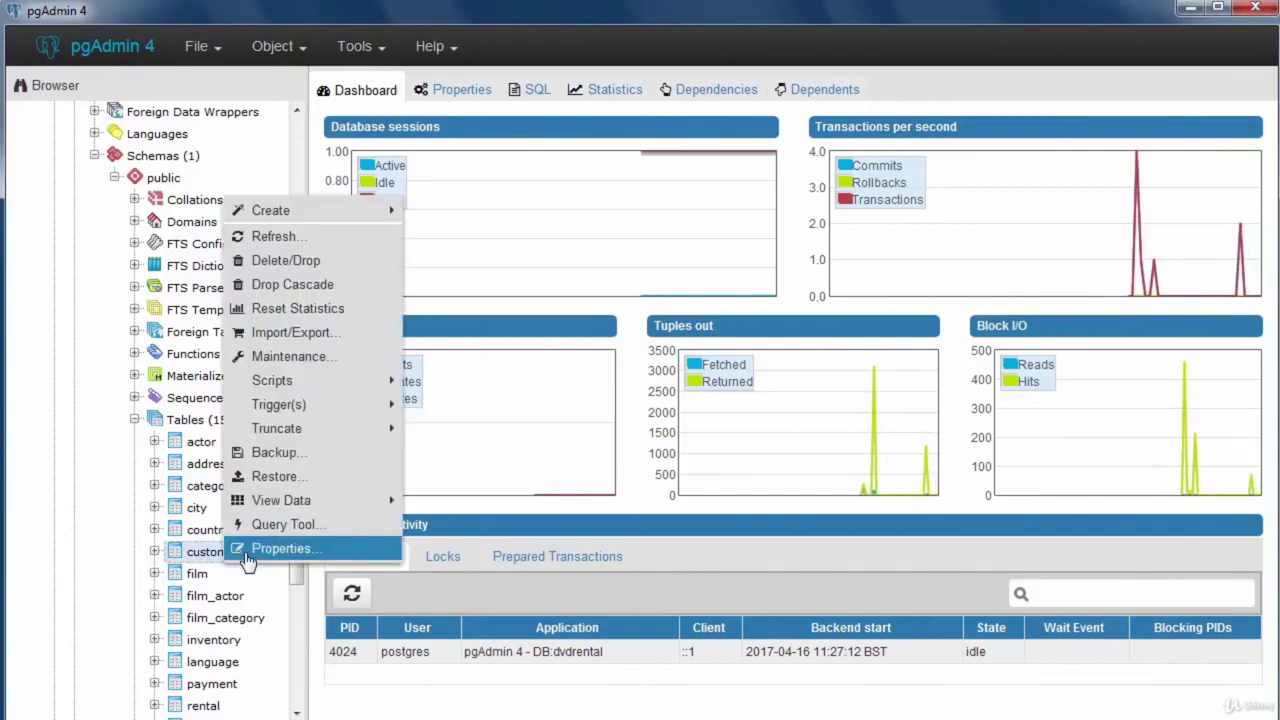
left_click(247, 556)
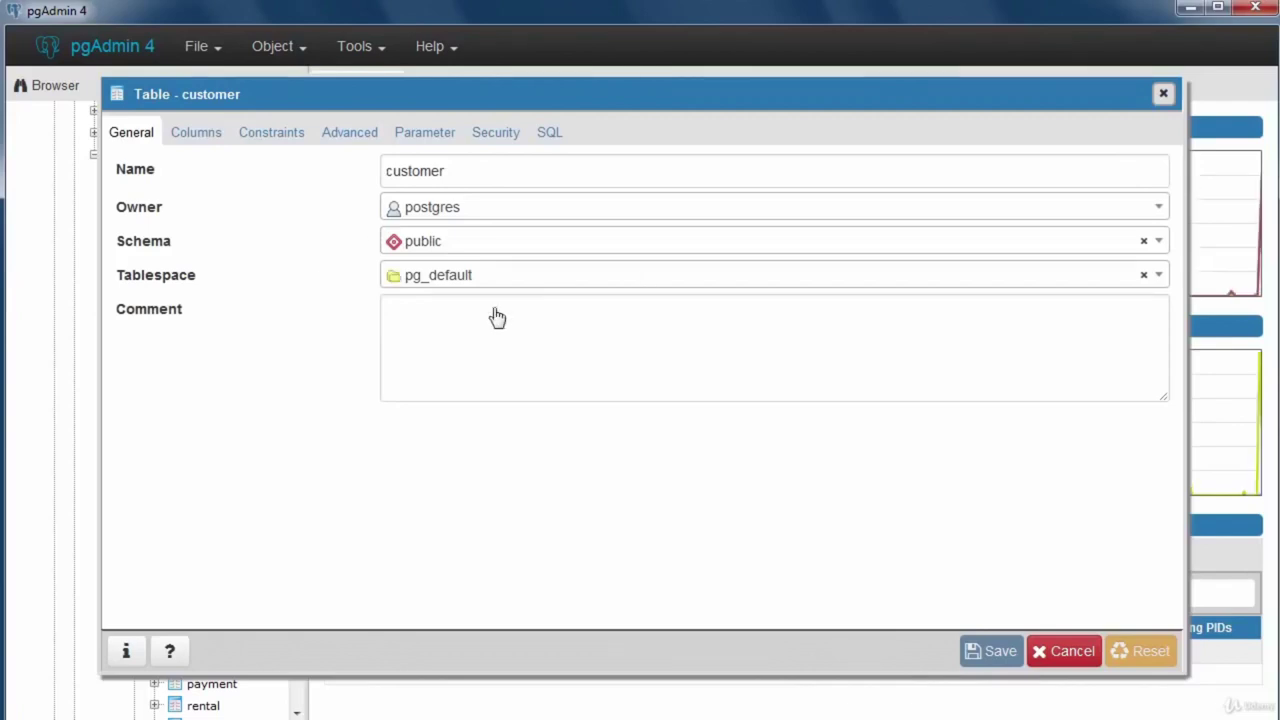
left_click(196, 134)
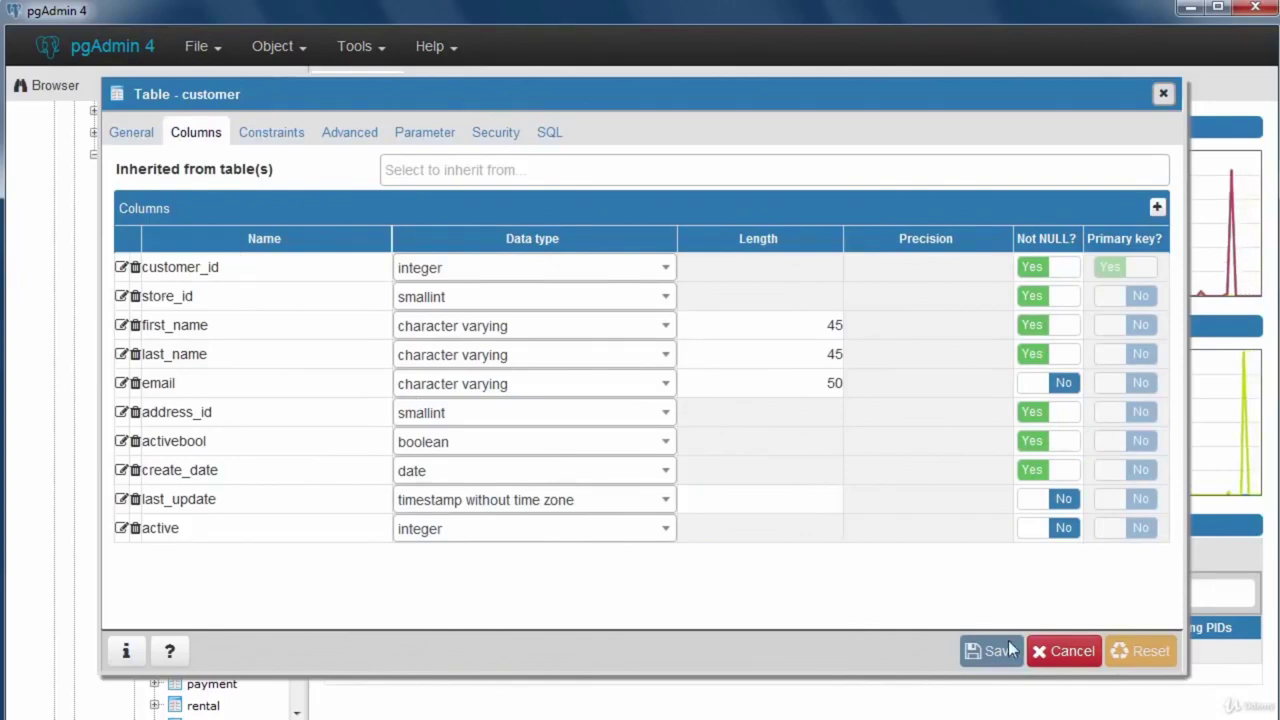
left_click(1062, 652)
left_click(212, 551)
Open a Query Tool on the customer table and enter 'SELECT *' / 'from customer;' on two lines.
right_click(212, 552)
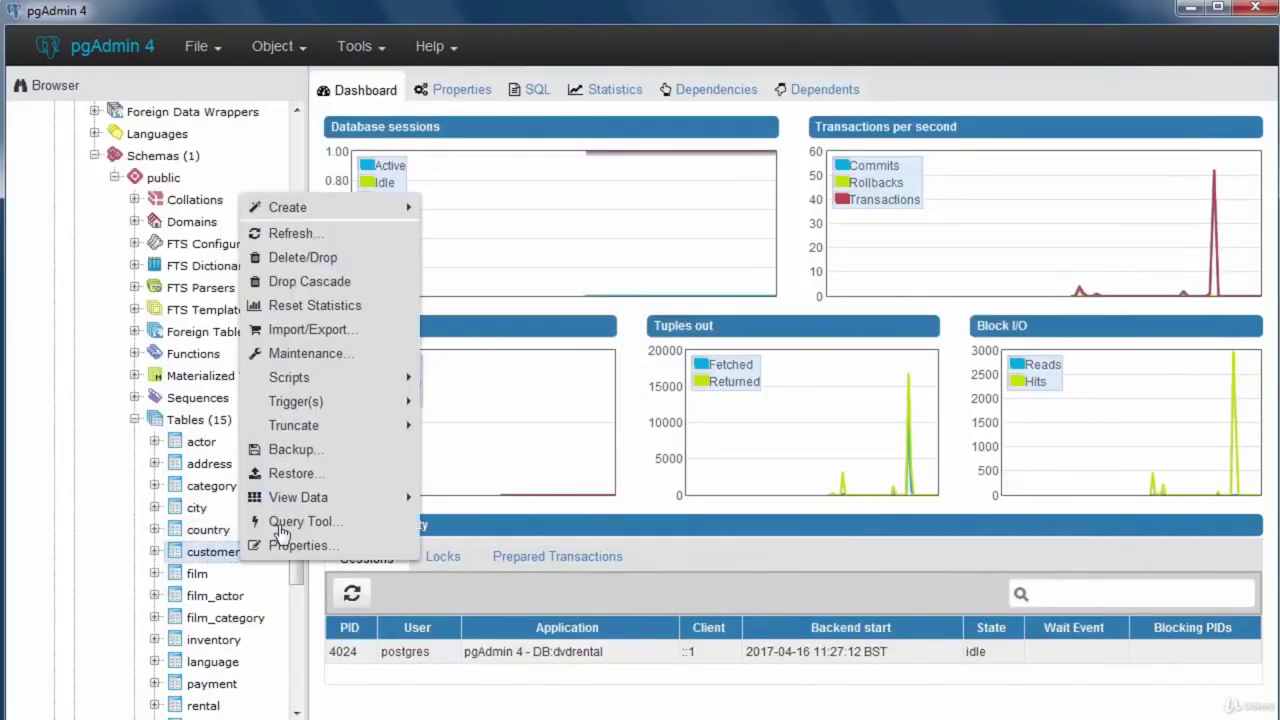
left_click(320, 521)
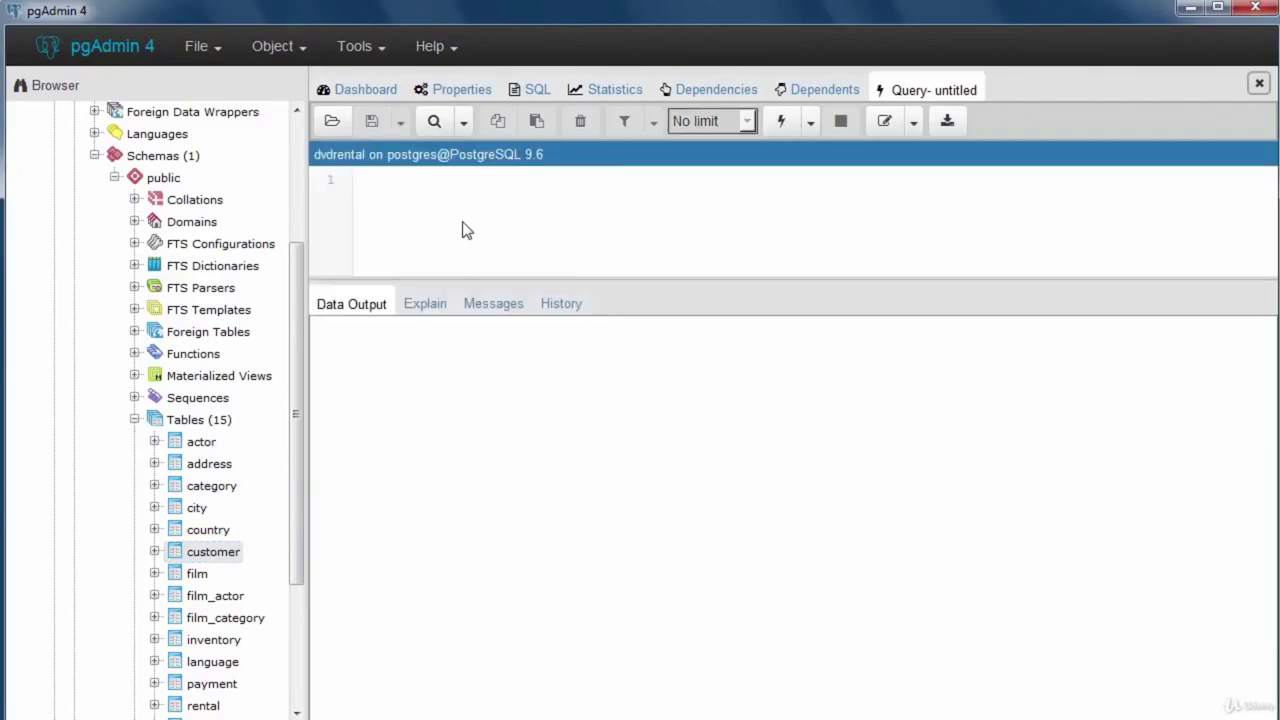
type("S")
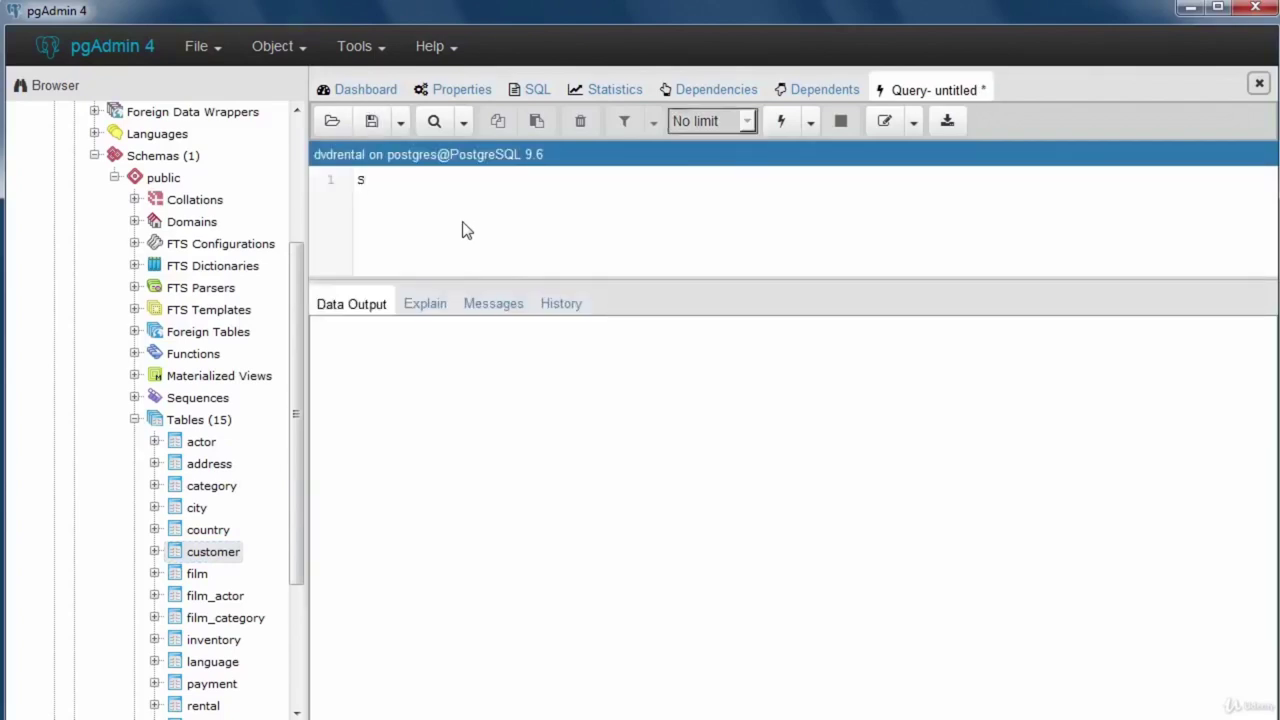
type("ELECT *")
key("Return")
type("from ")
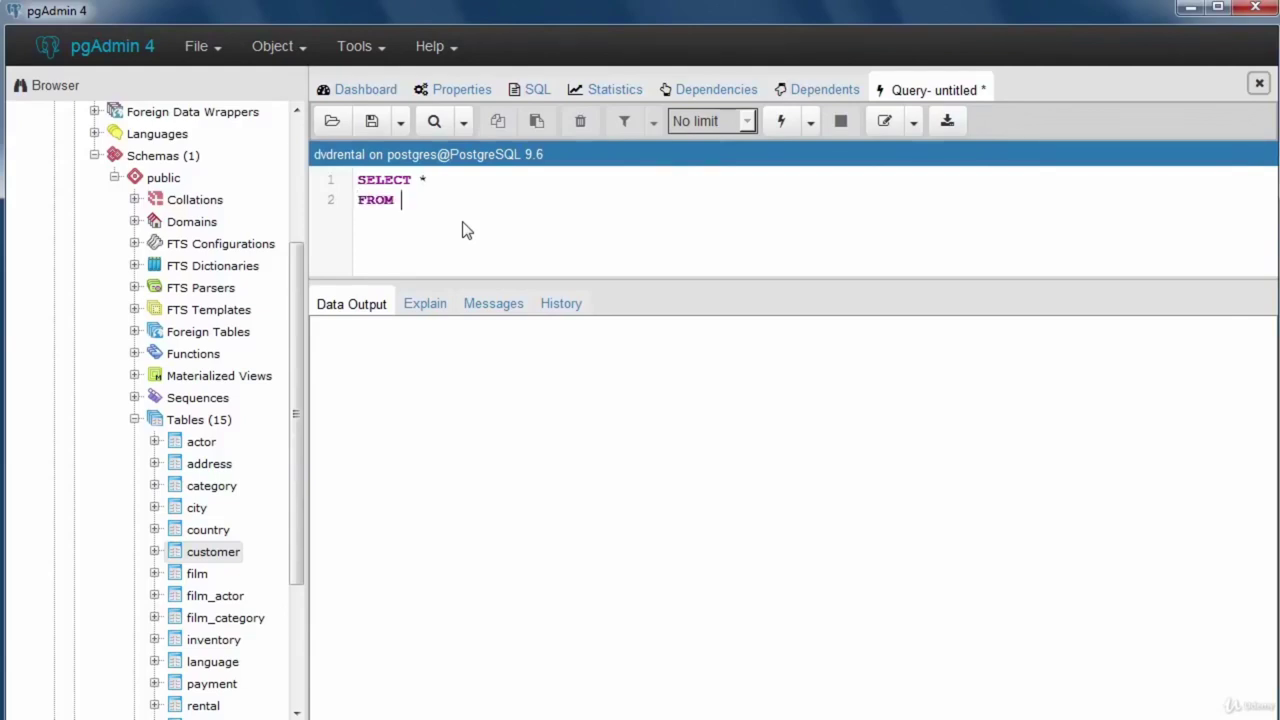
type("customer;")
Run the customer query and scroll the results down to customer_id 599.
left_click(781, 125)
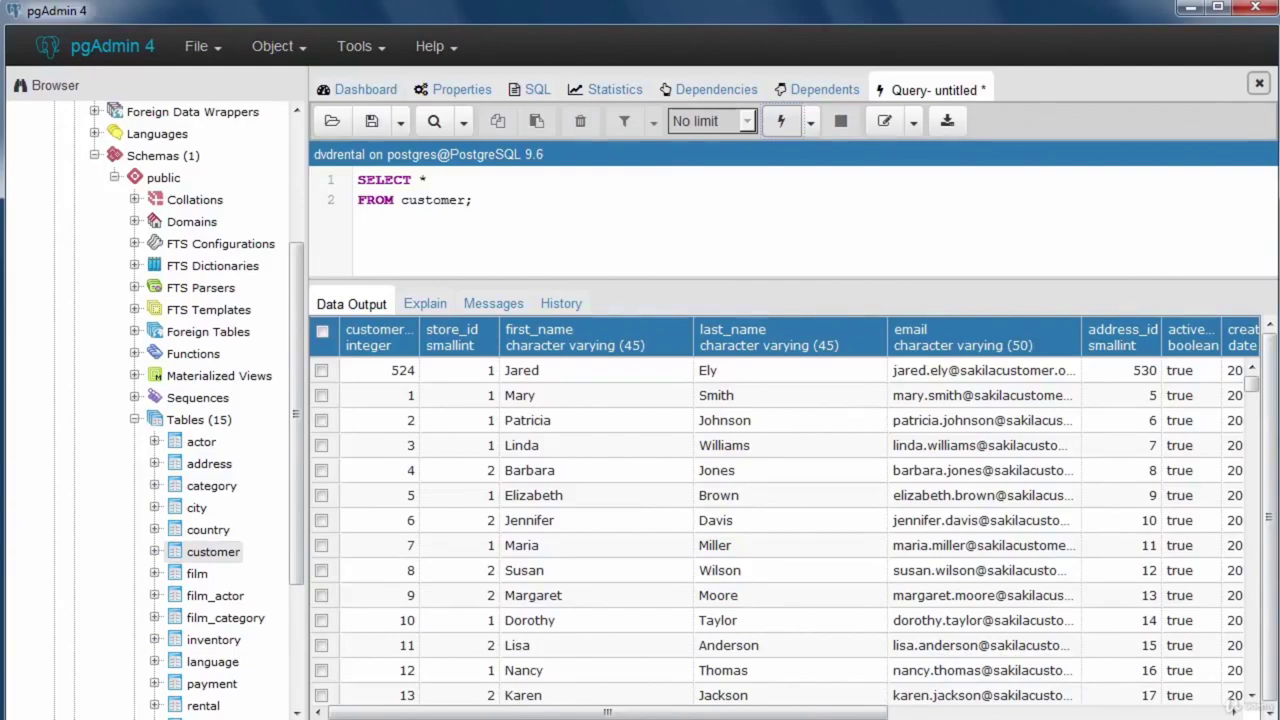
left_click_drag(1260, 390, 1263, 705)
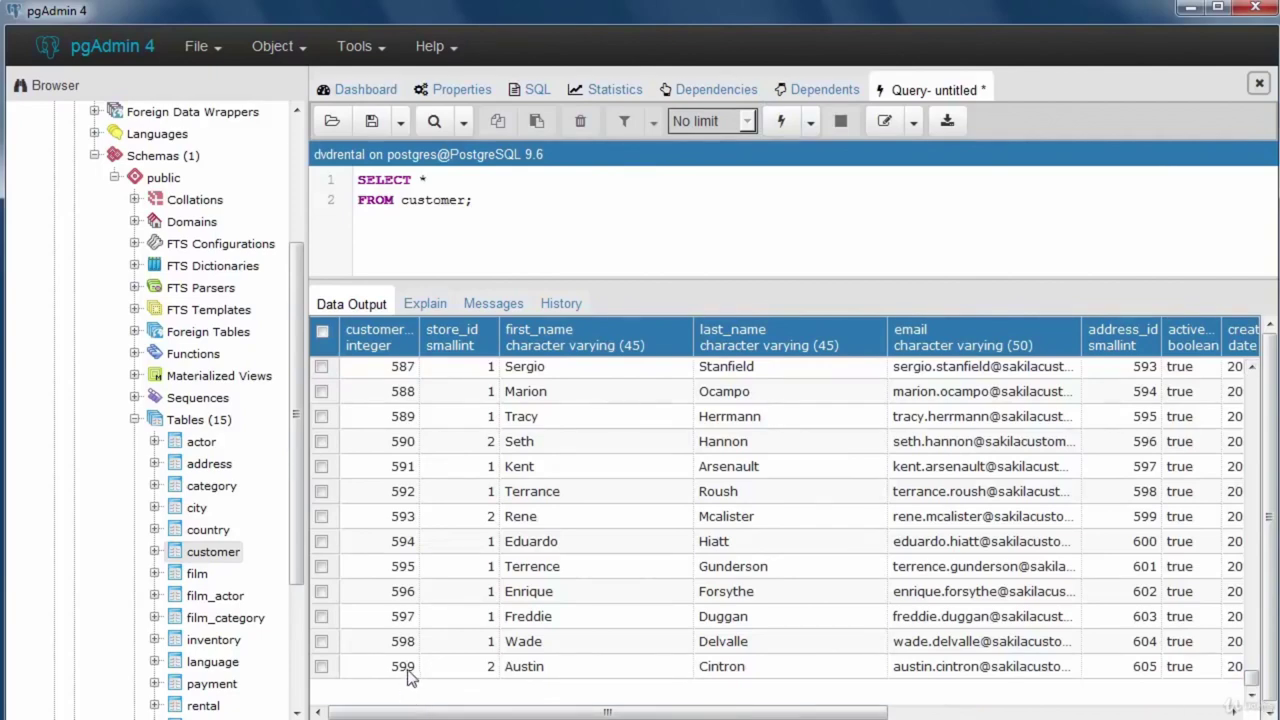
Add a third line 'WHERE store_id =2;' to the query and rerun it, returning 273 rows.
left_click(482, 204)
key("BackSpace")
key("Return")
type("WHERE")
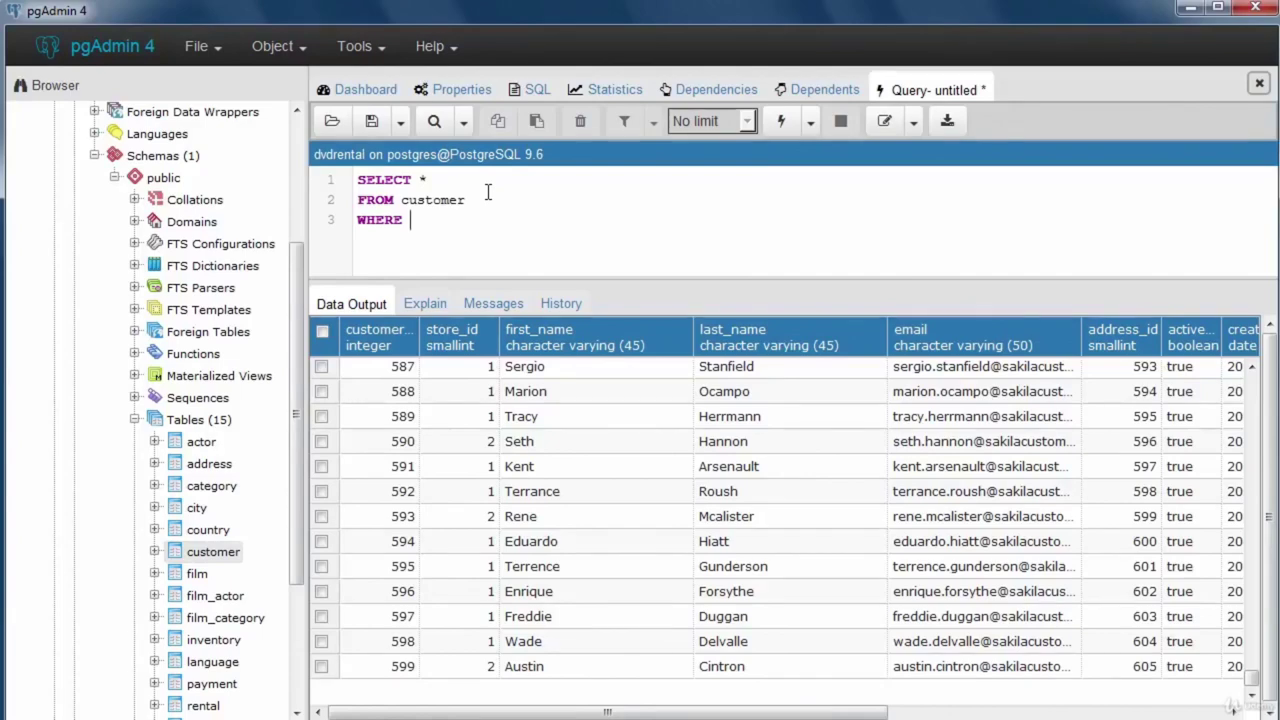
type("store_id")
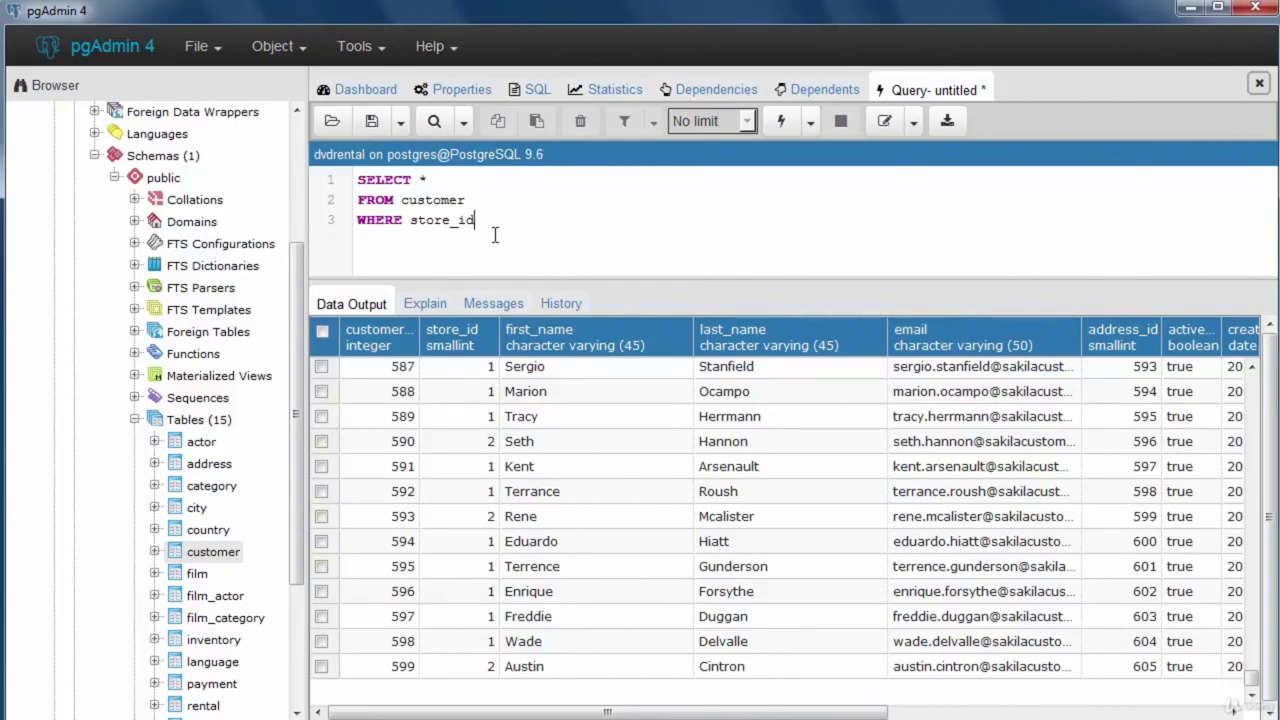
type("=2;")
left_click(781, 127)
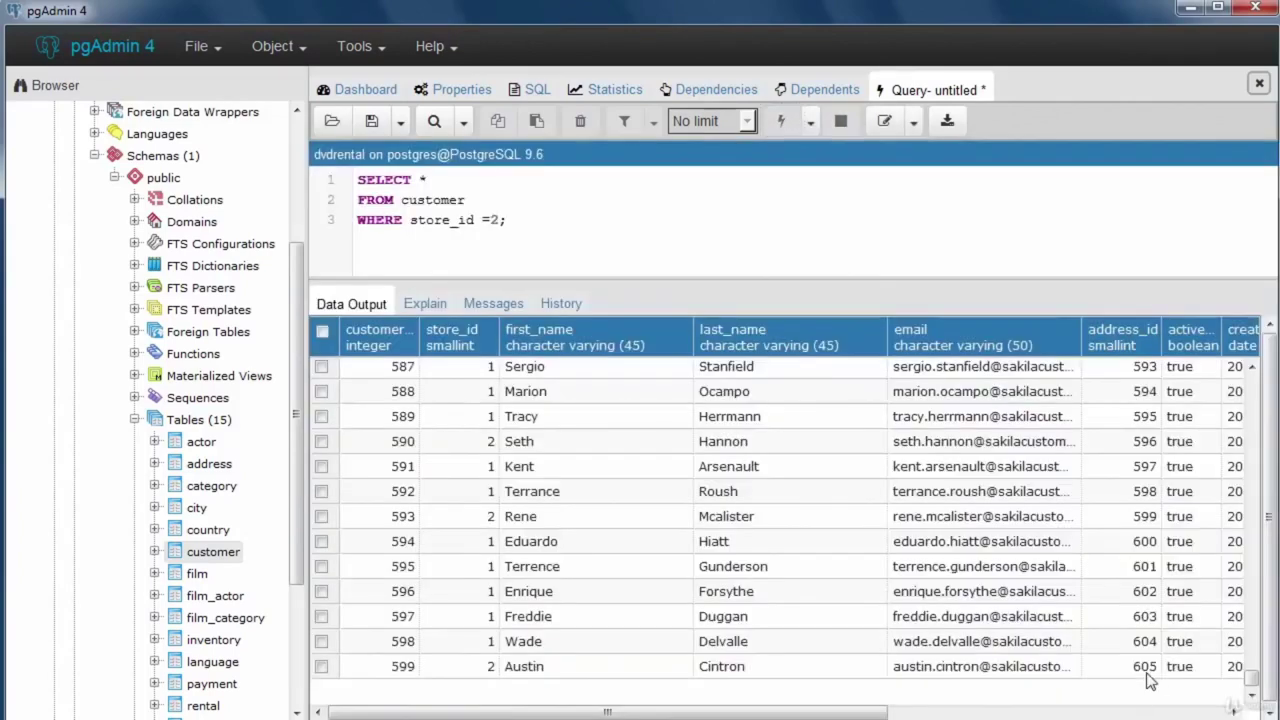
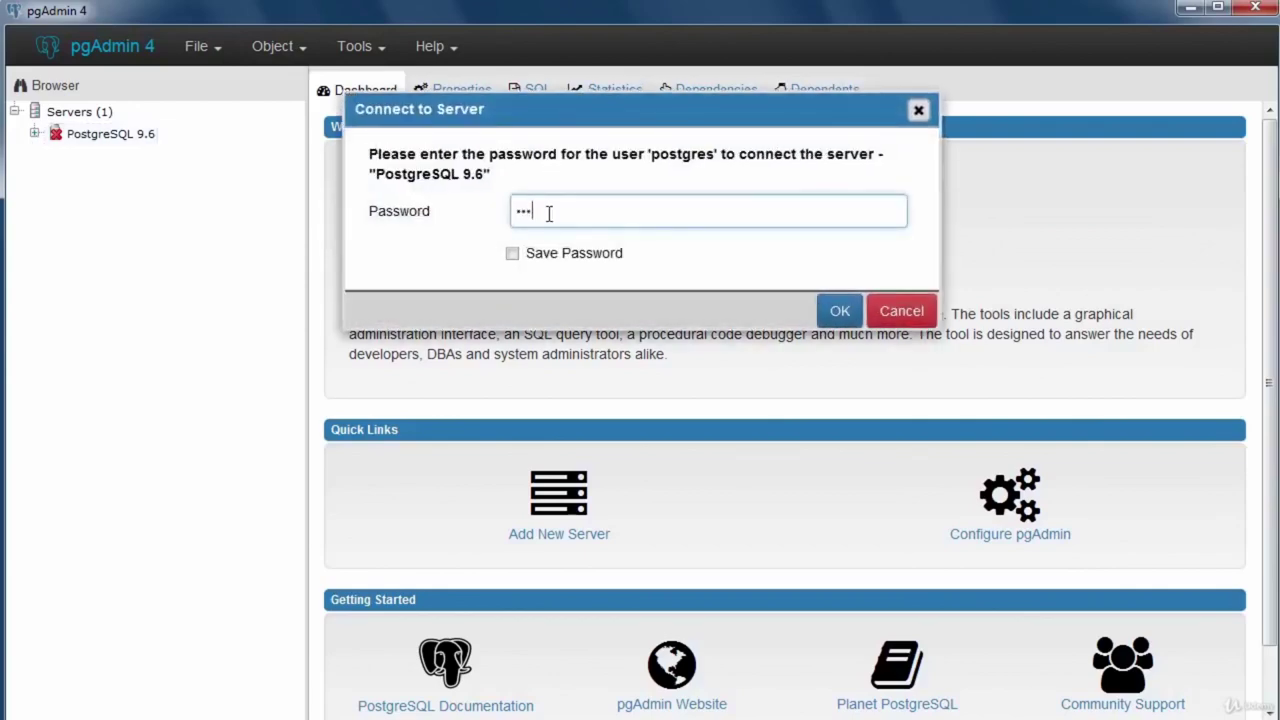
Connect to the PostgreSQL 9.6 server, re-entering the postgres user's password after the first attempt is rejected.
type("gr")
left_click(839, 311)
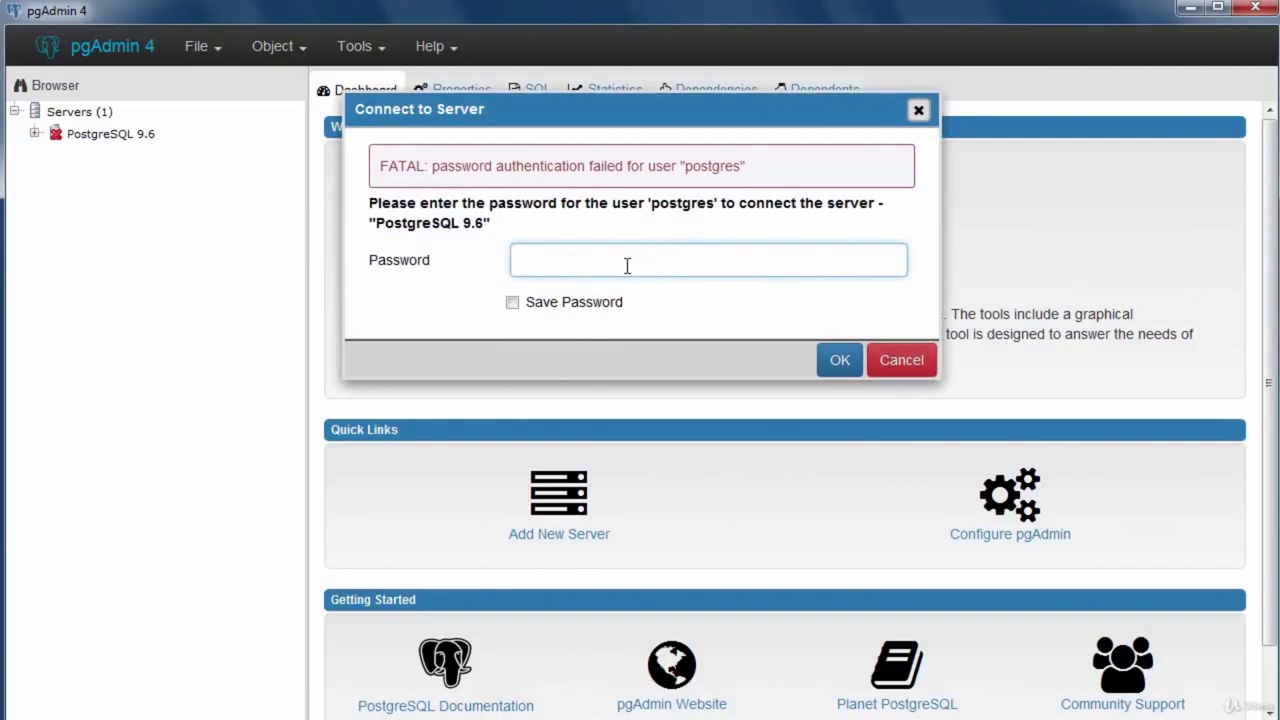
type("postgres")
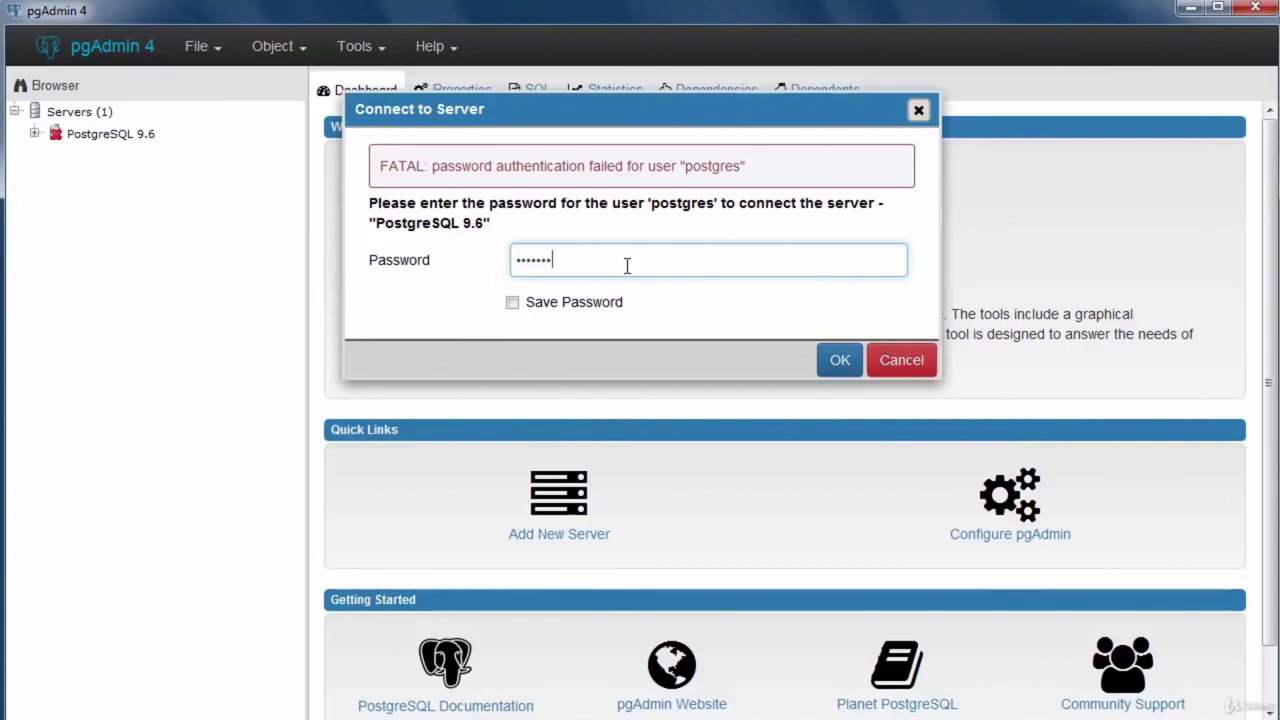
left_click(838, 360)
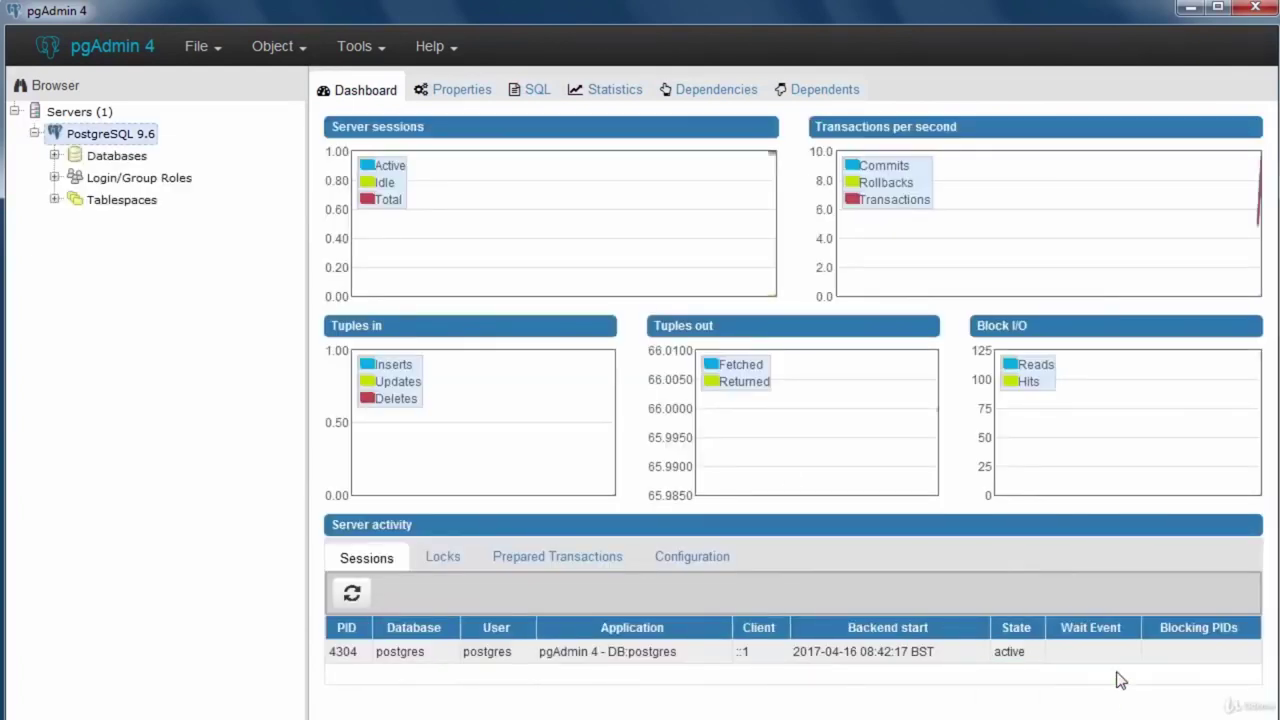
Connect to dvdrental and expand Schemas > public > Tables to show its 15 tables.
left_click(55, 156)
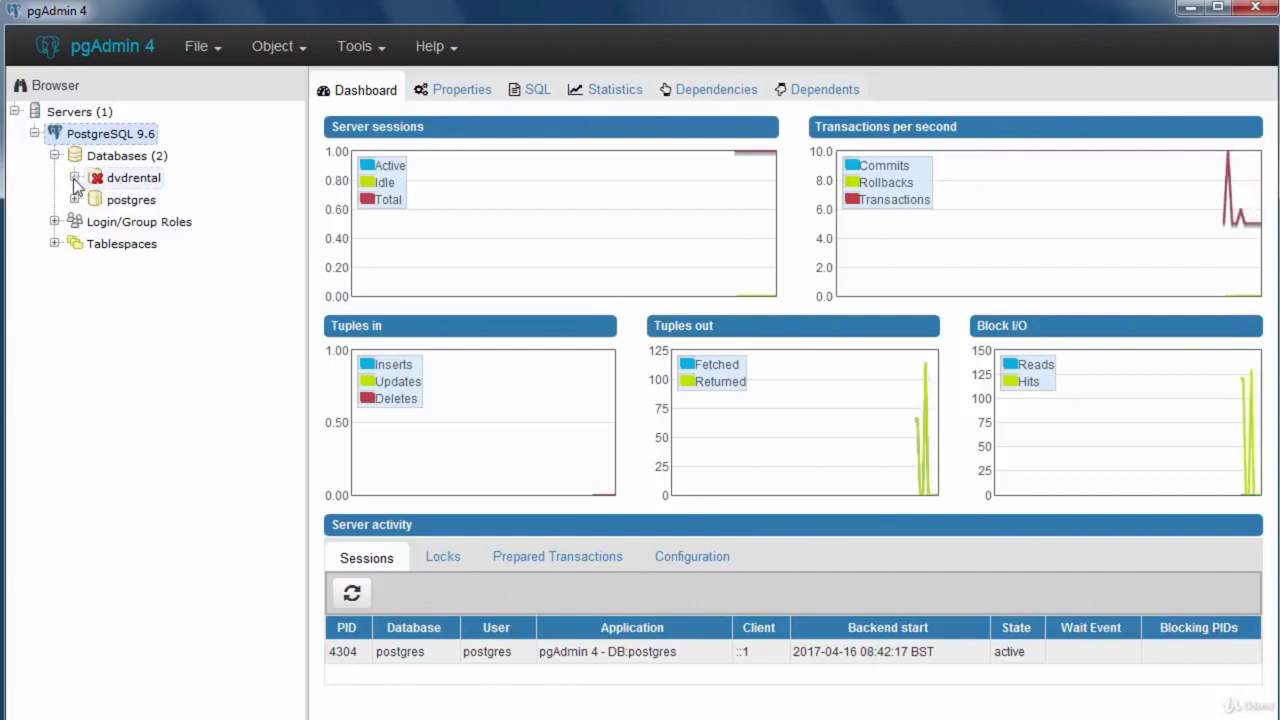
left_click(74, 178)
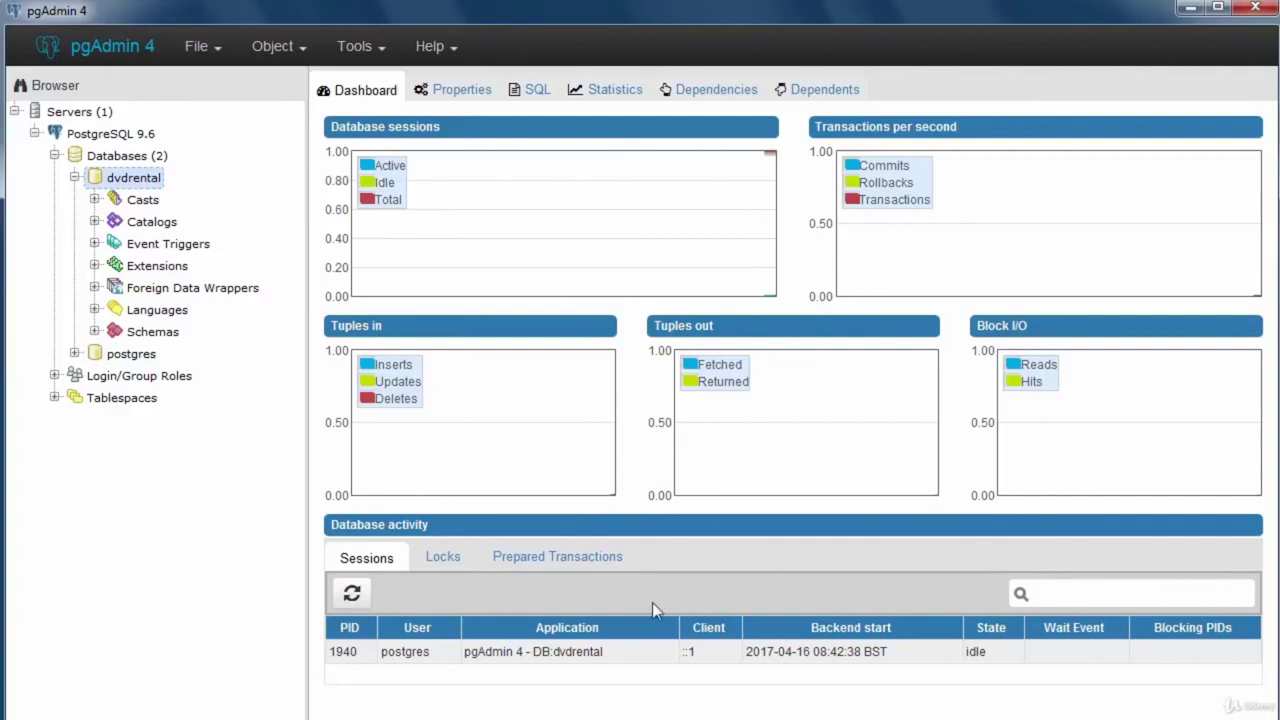
left_click(97, 335)
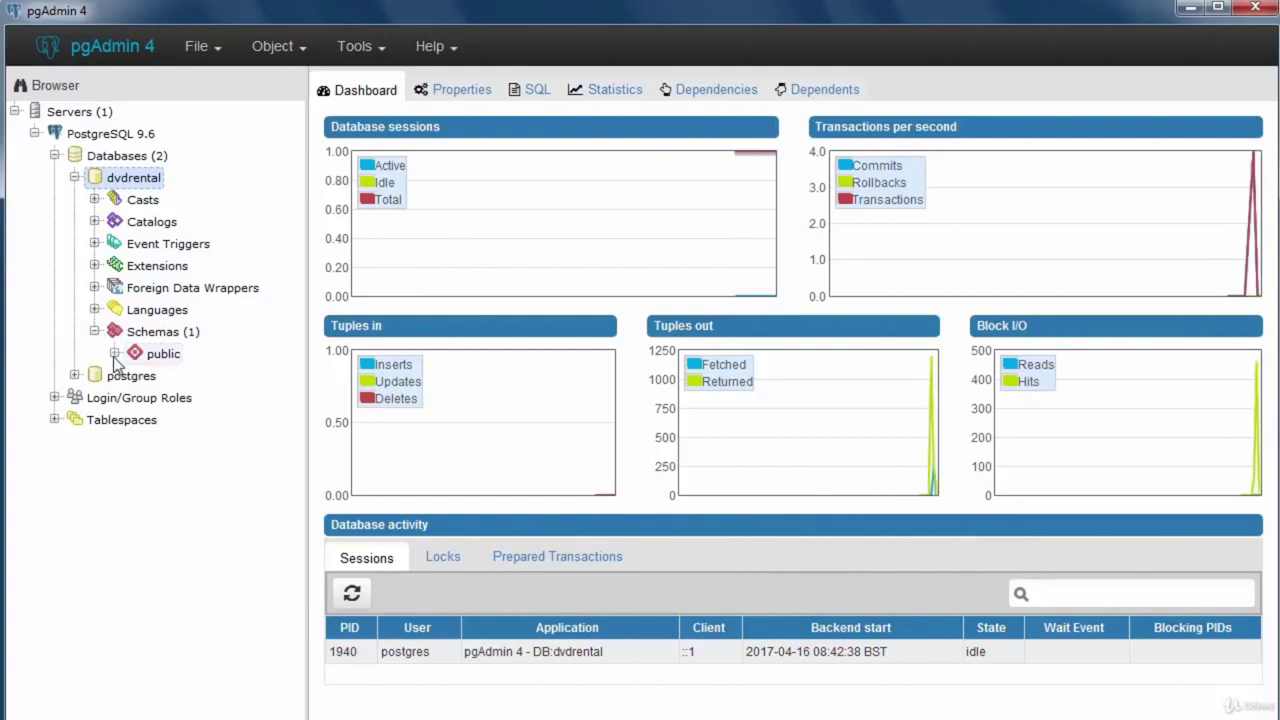
left_click(114, 356)
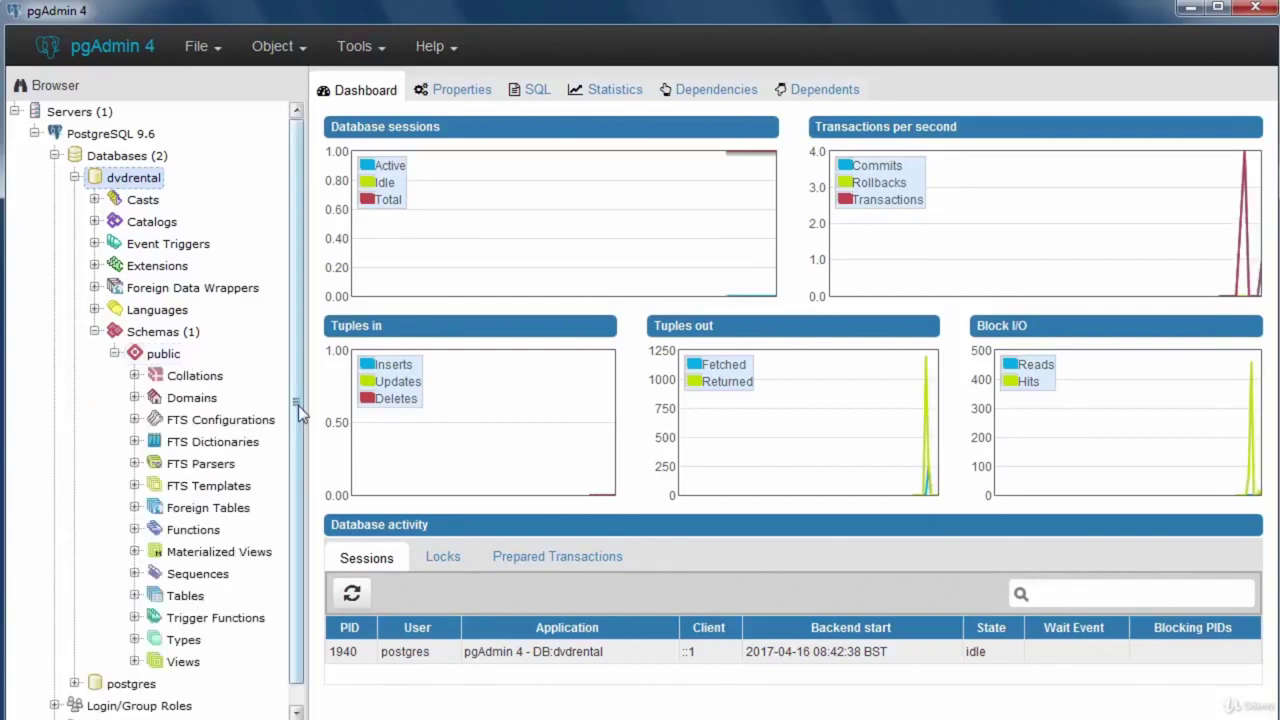
left_click_drag(300, 412, 298, 493)
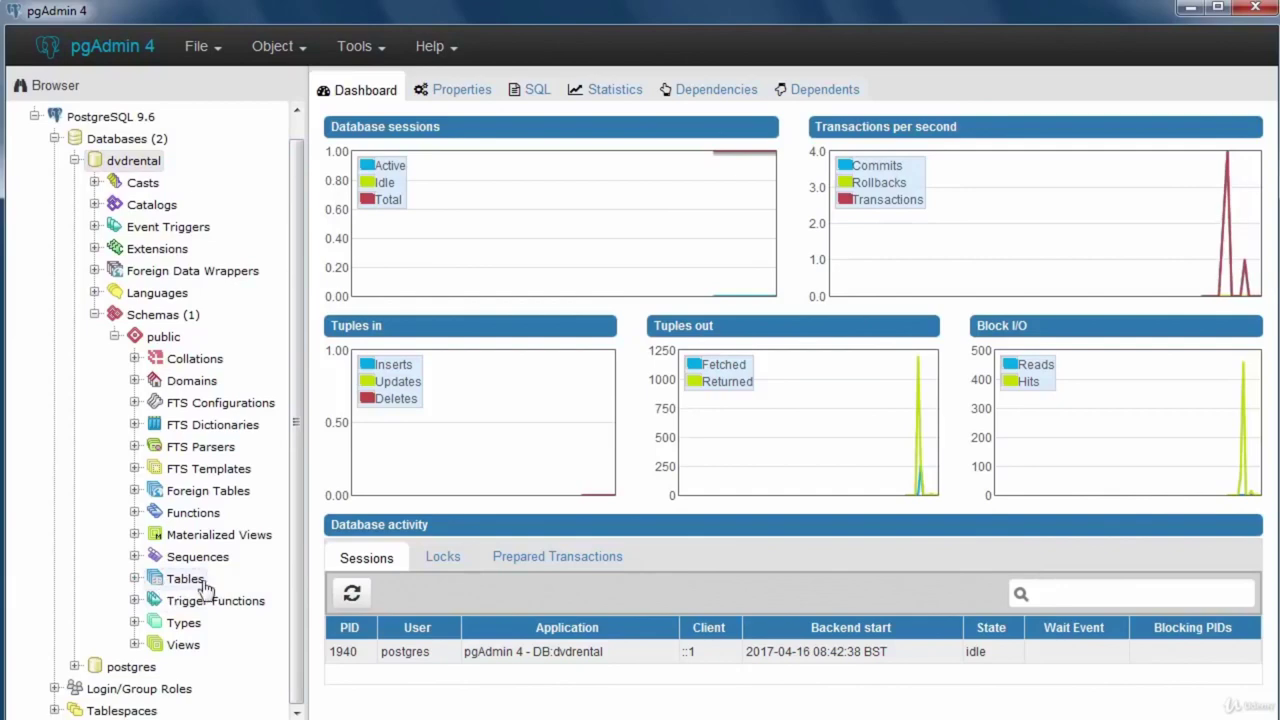
left_click(136, 582)
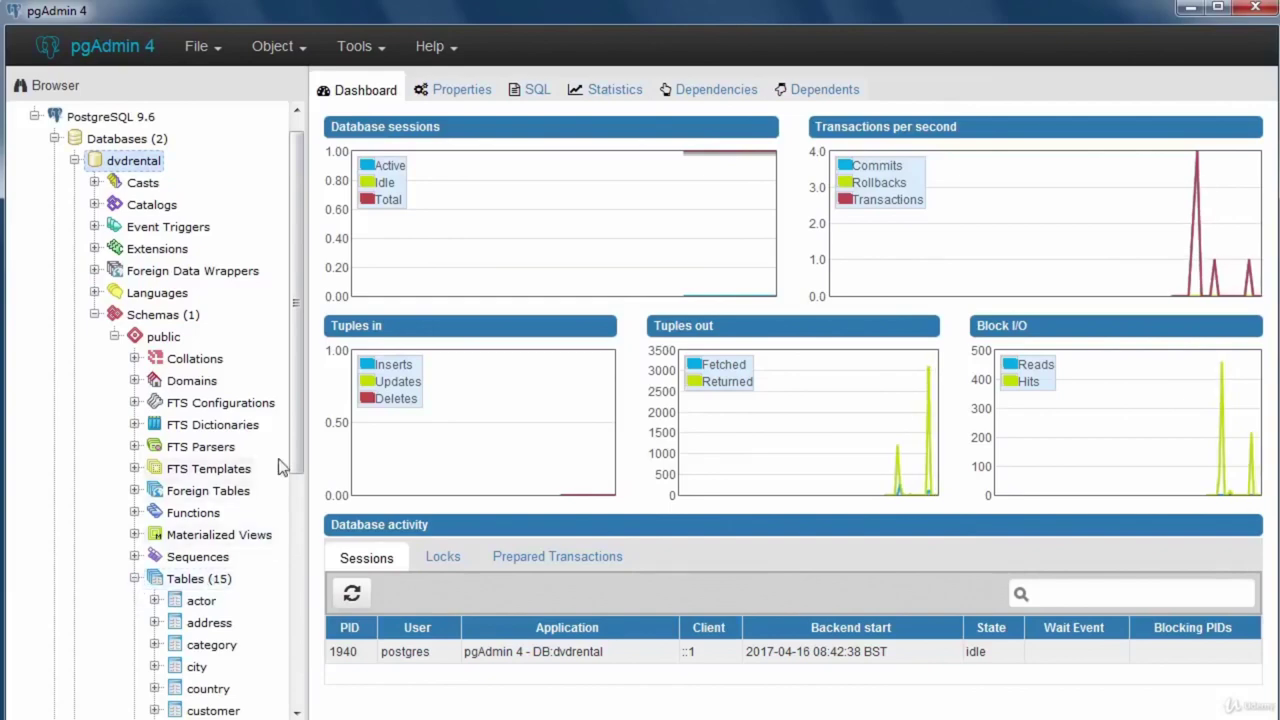
left_click_drag(296, 452, 296, 572)
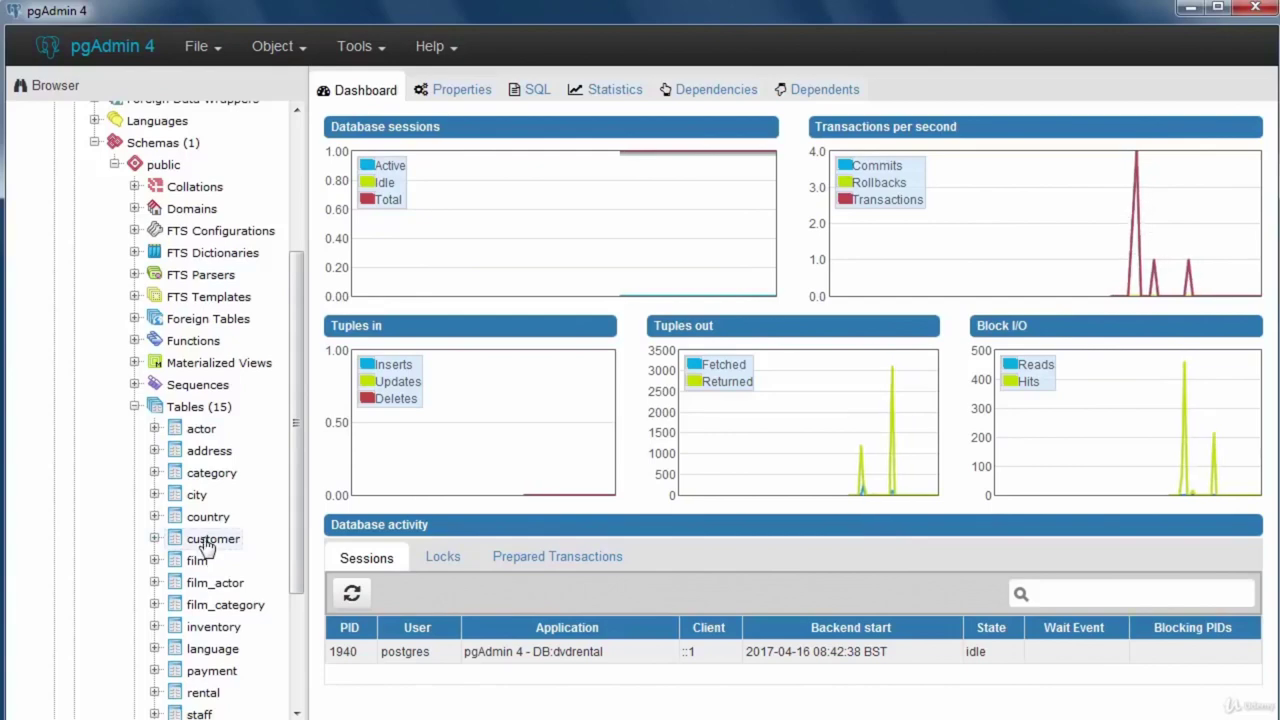
right_click(207, 545)
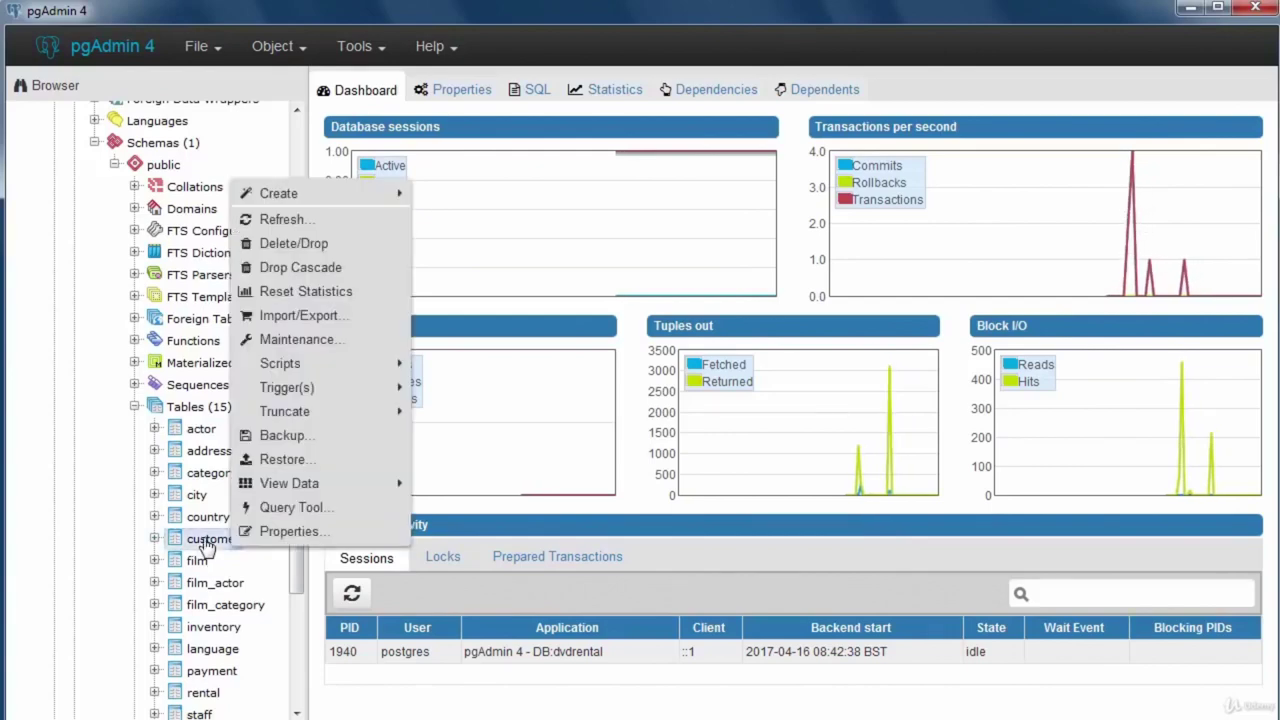
left_click(270, 537)
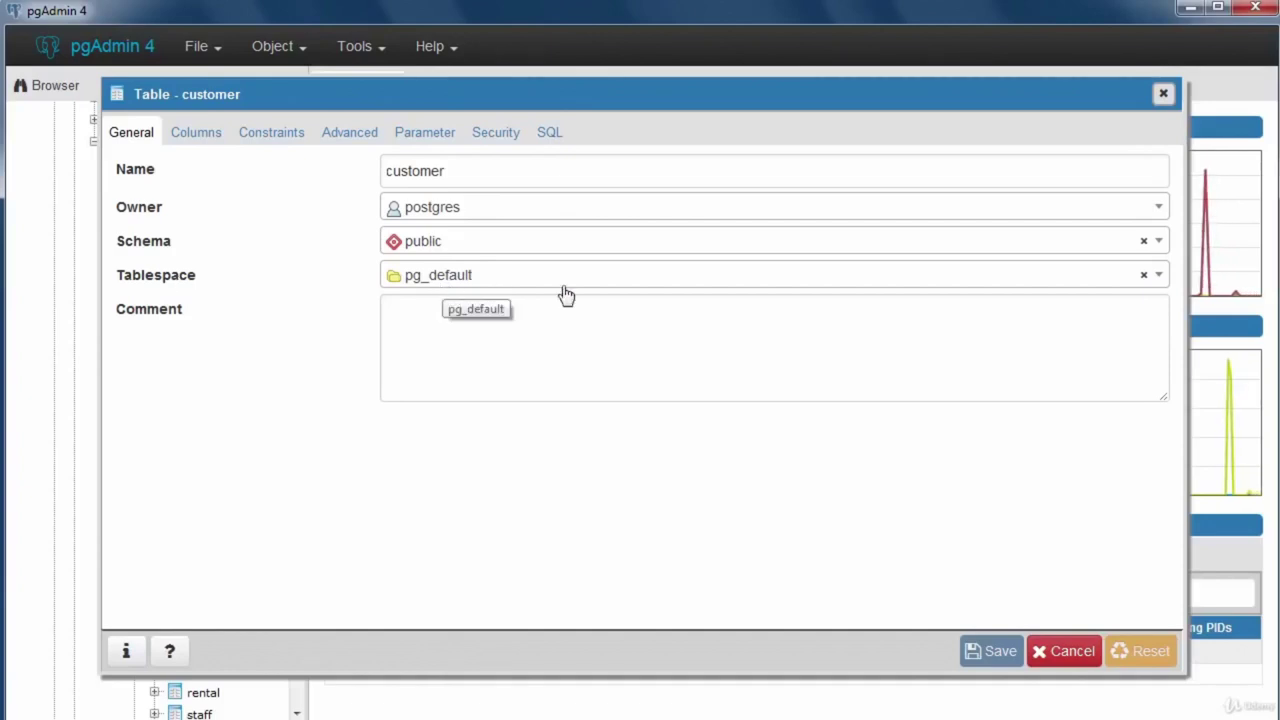
left_click(203, 142)
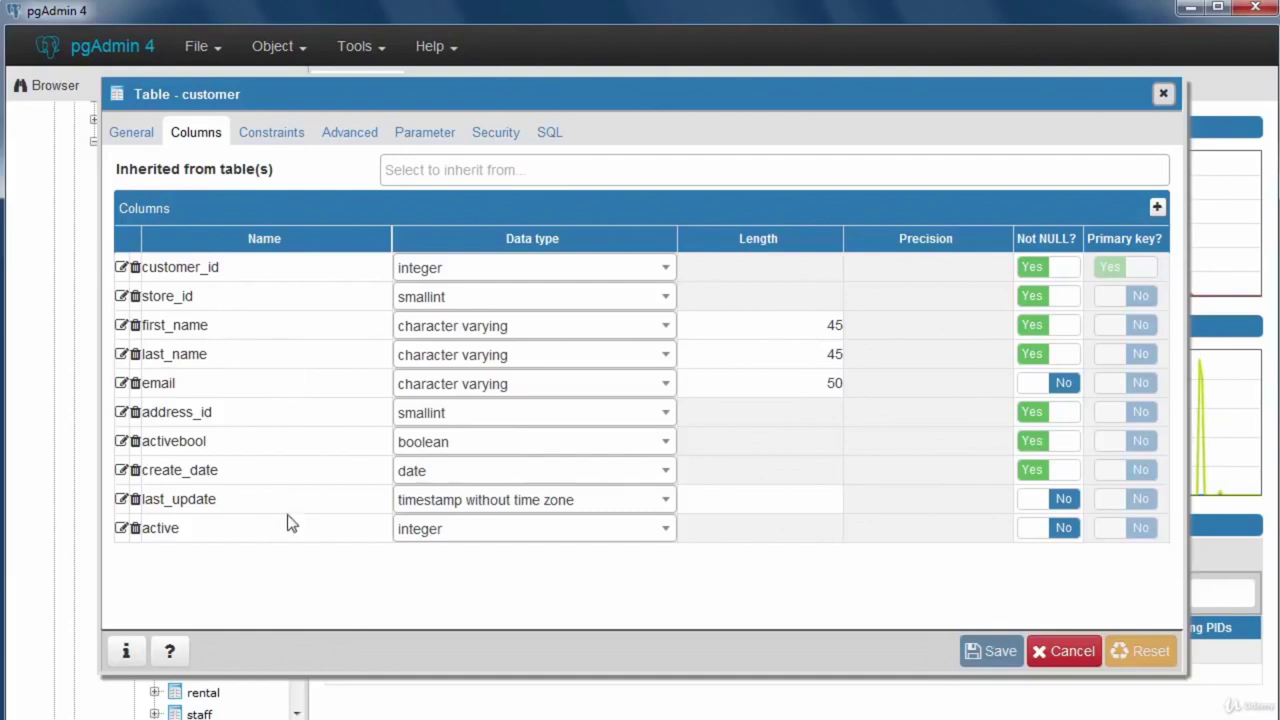
left_click(1058, 660)
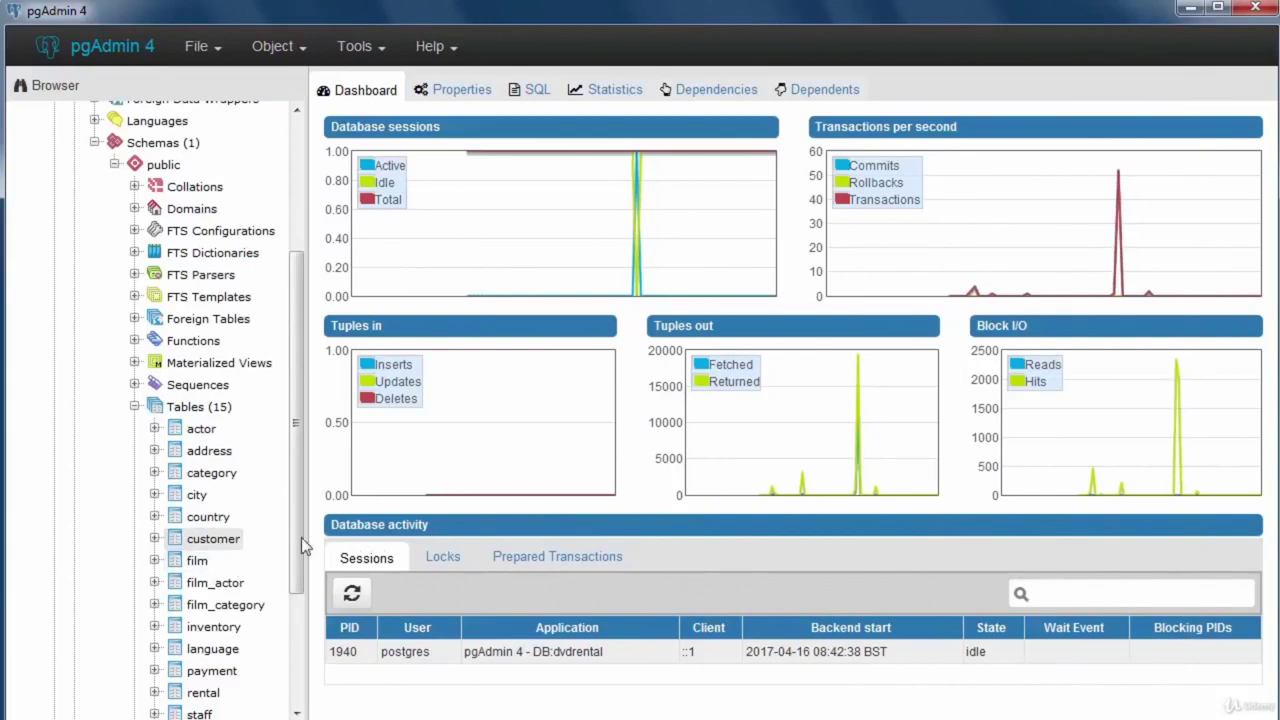
Open a Query Tool on dvdrental from the customer table and enlarge the editor area.
right_click(232, 542)
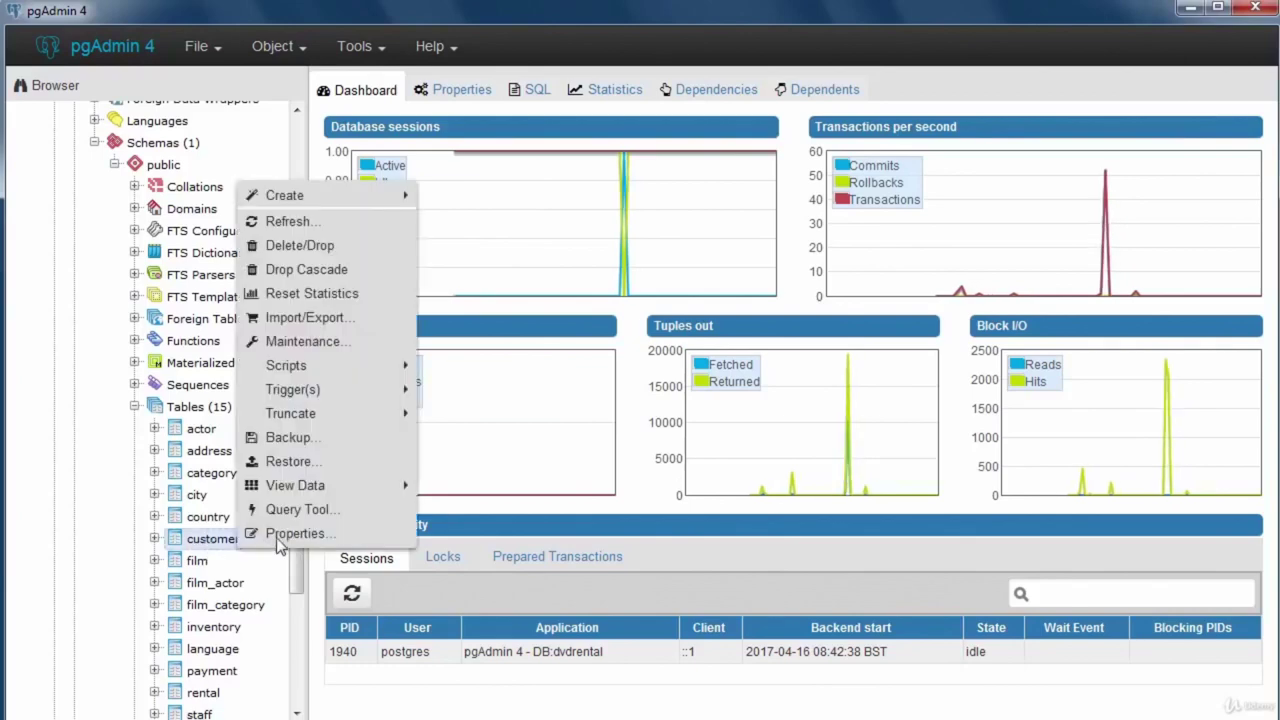
left_click(302, 510)
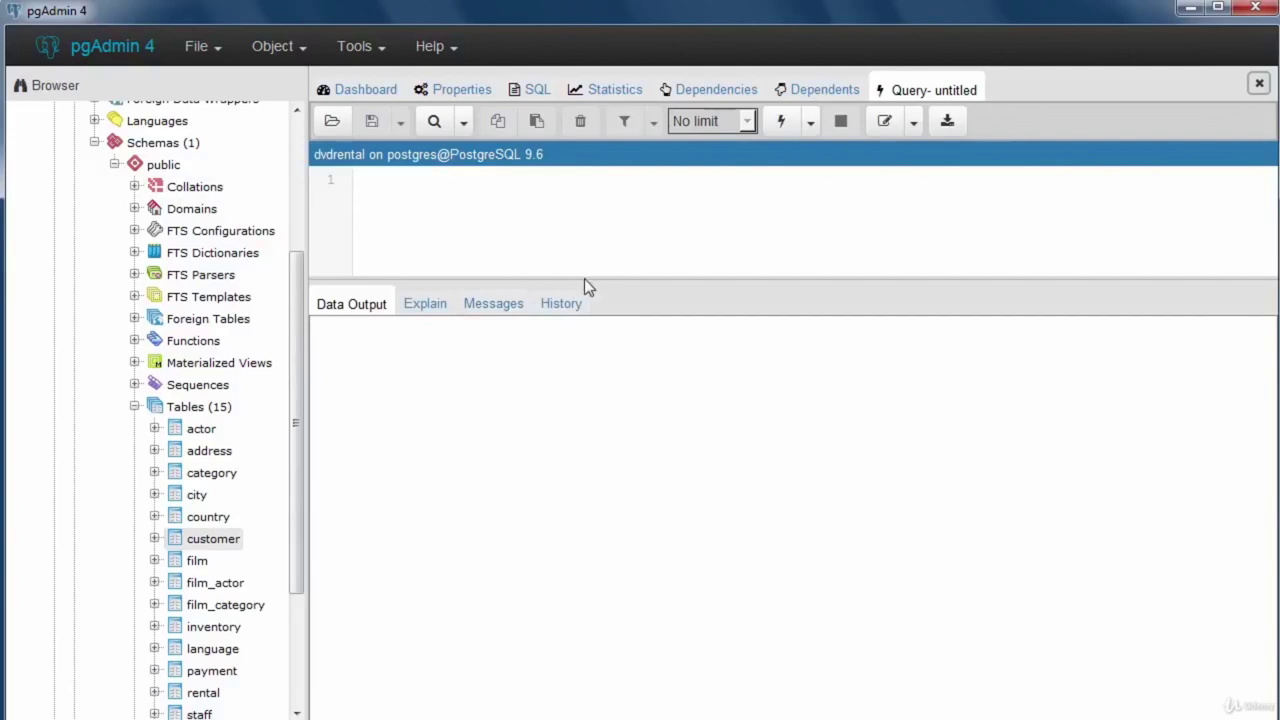
left_click_drag(585, 280, 531, 336)
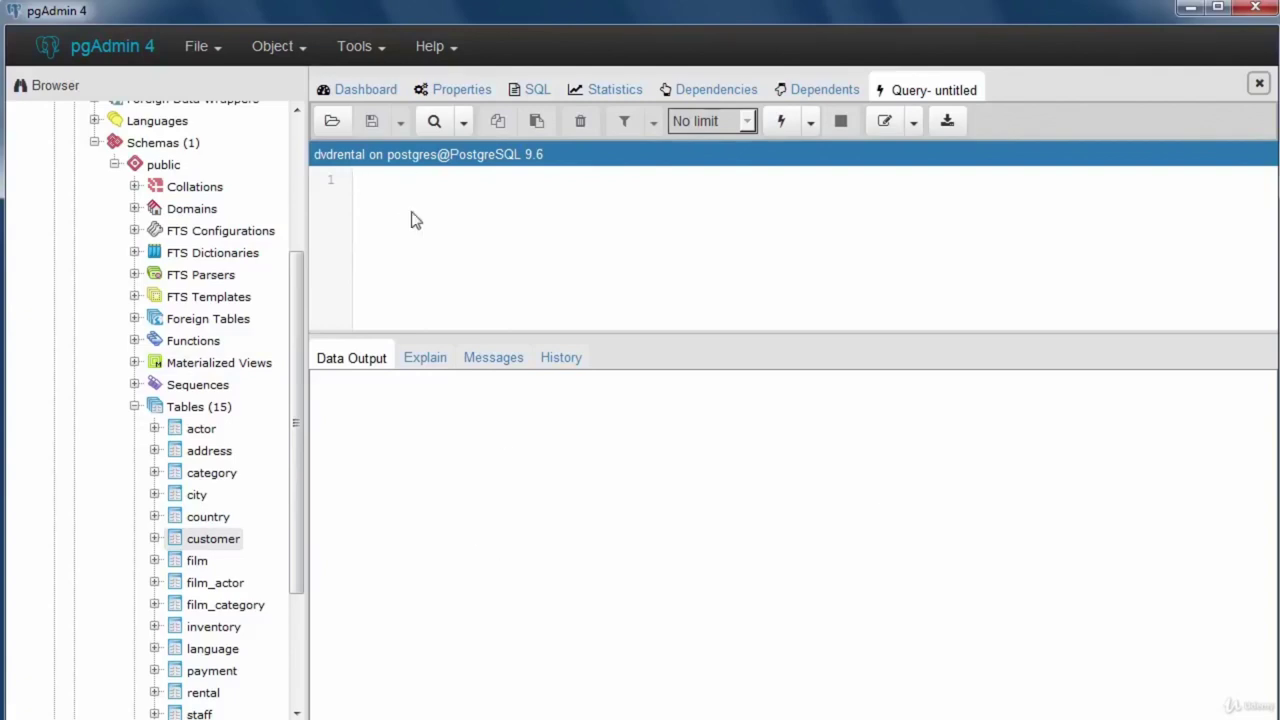
Write the query SELECT * FROM customer; in the editor.
type("s")
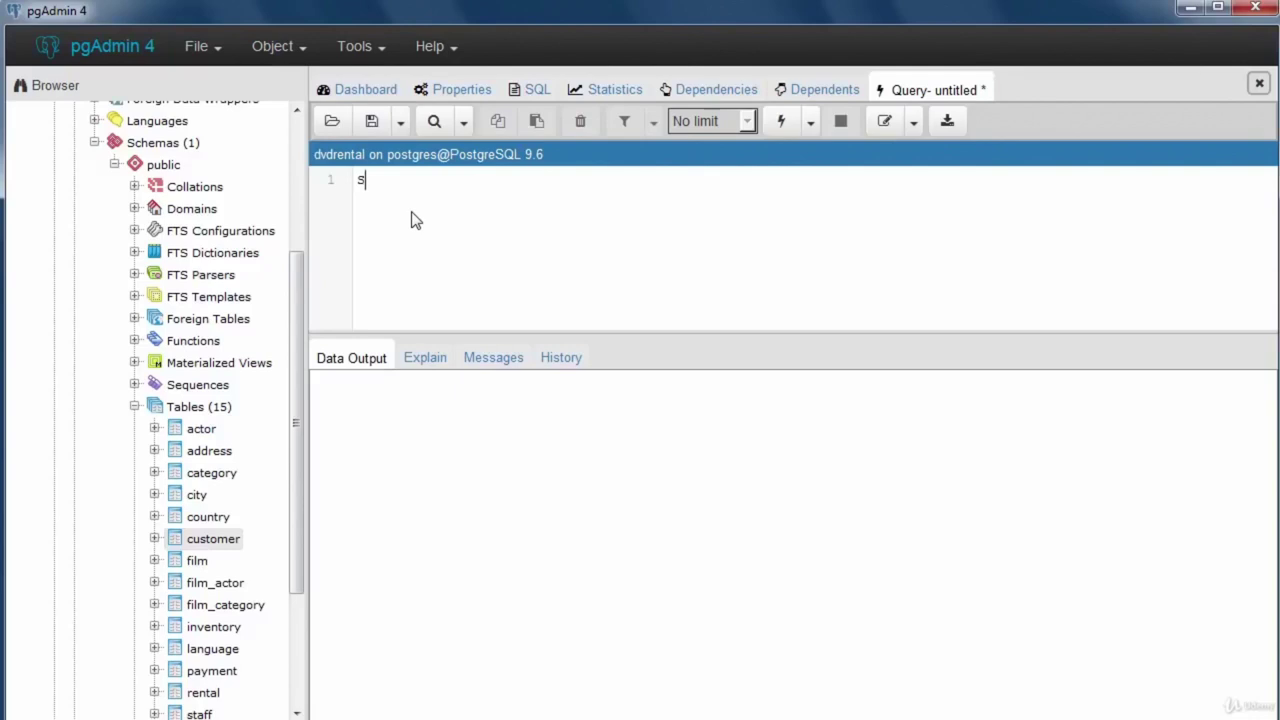
type("elect")
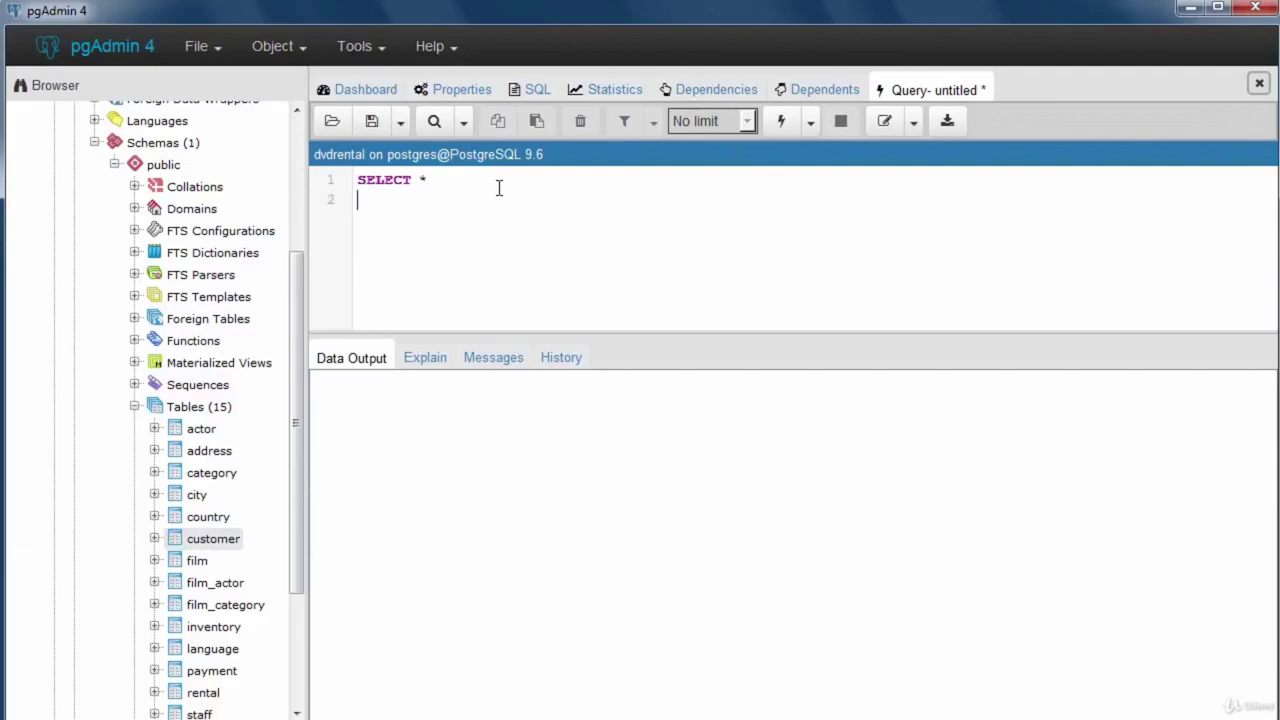
type("from")
key("BackSpace")
key("BackSpace")
key("BackSpace")
key("BackSpace")
type("FROM")
type("customer")
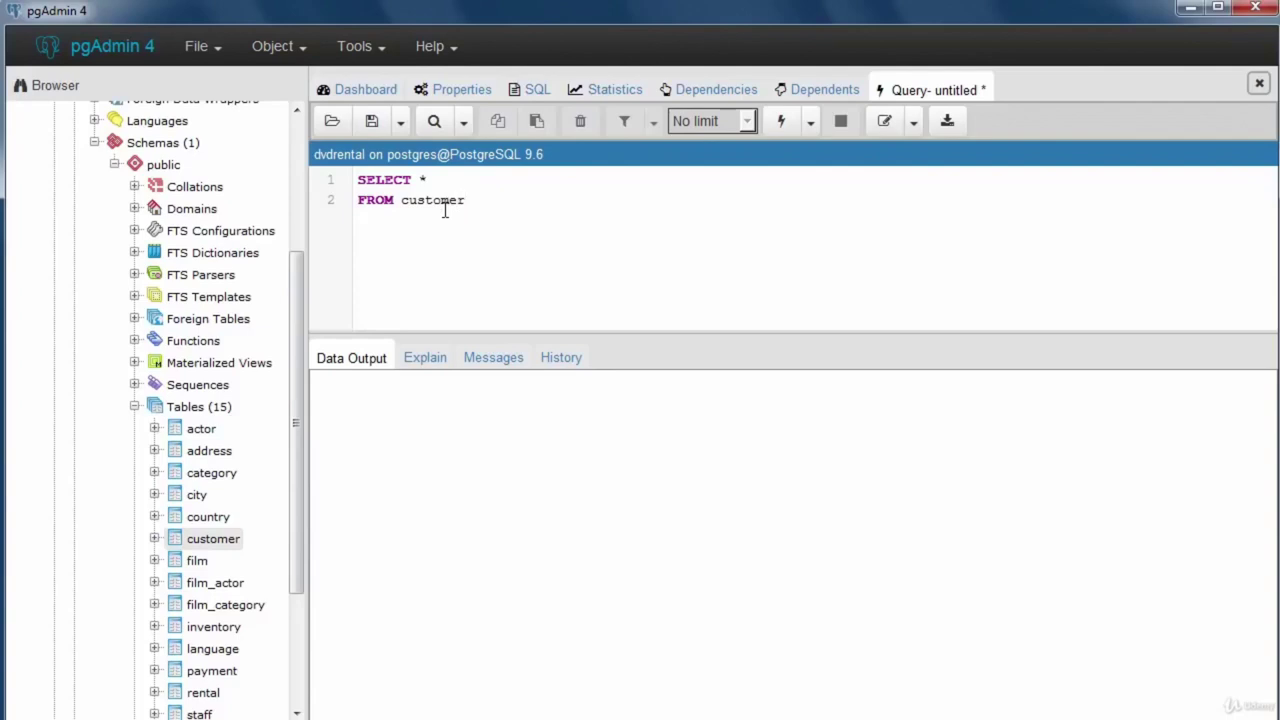
type(";")
Execute the query and scroll through the 599 customer rows in Data Output.
left_click(782, 125)
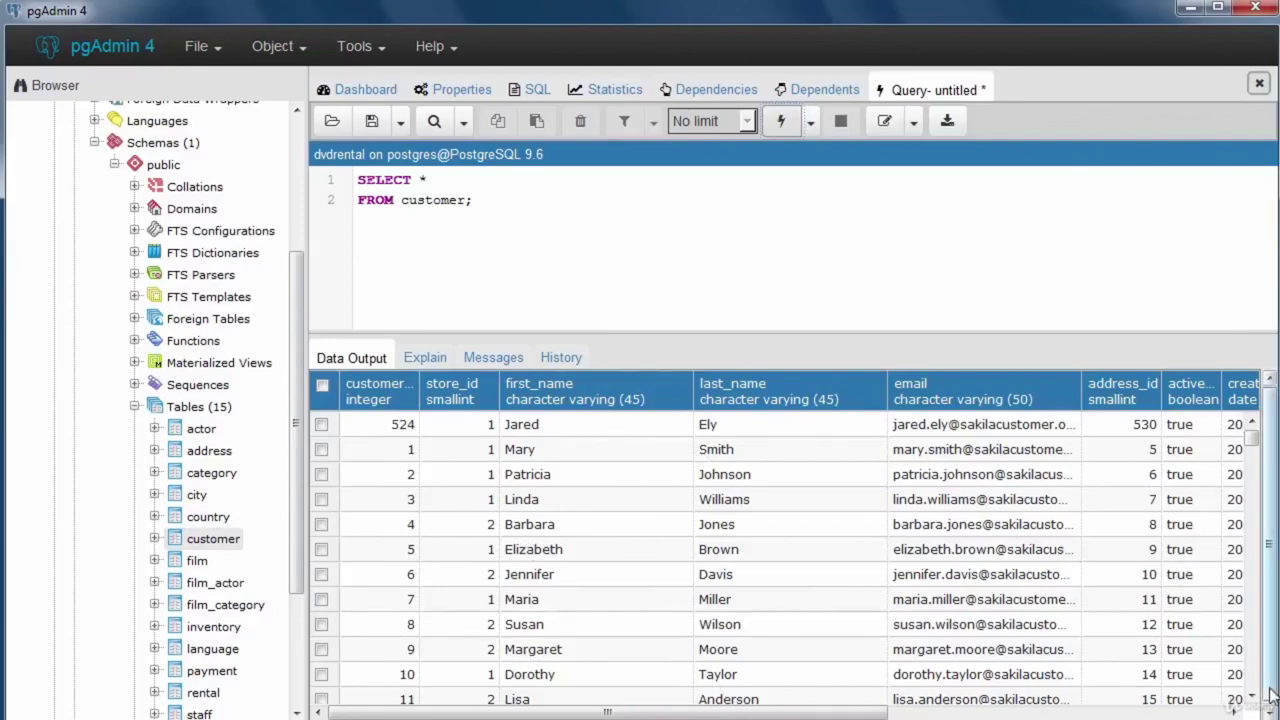
left_click(1251, 698)
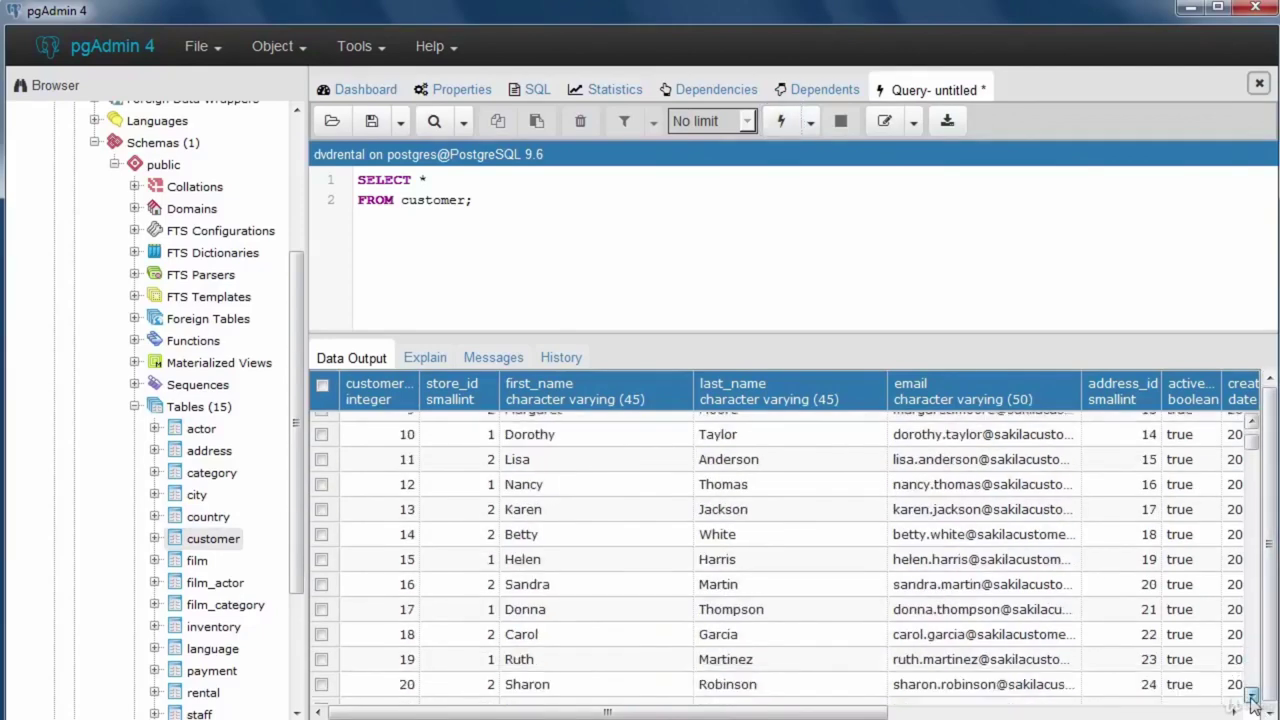
left_click_drag(1251, 698, 1251, 698)
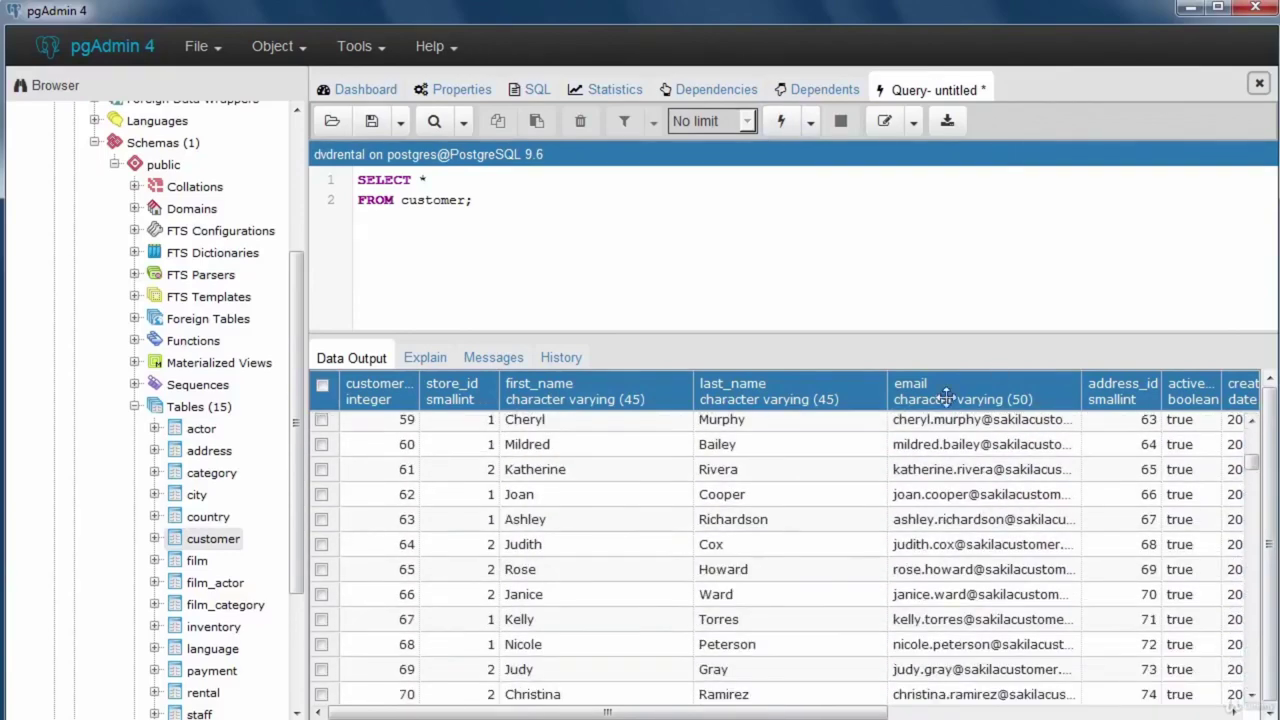
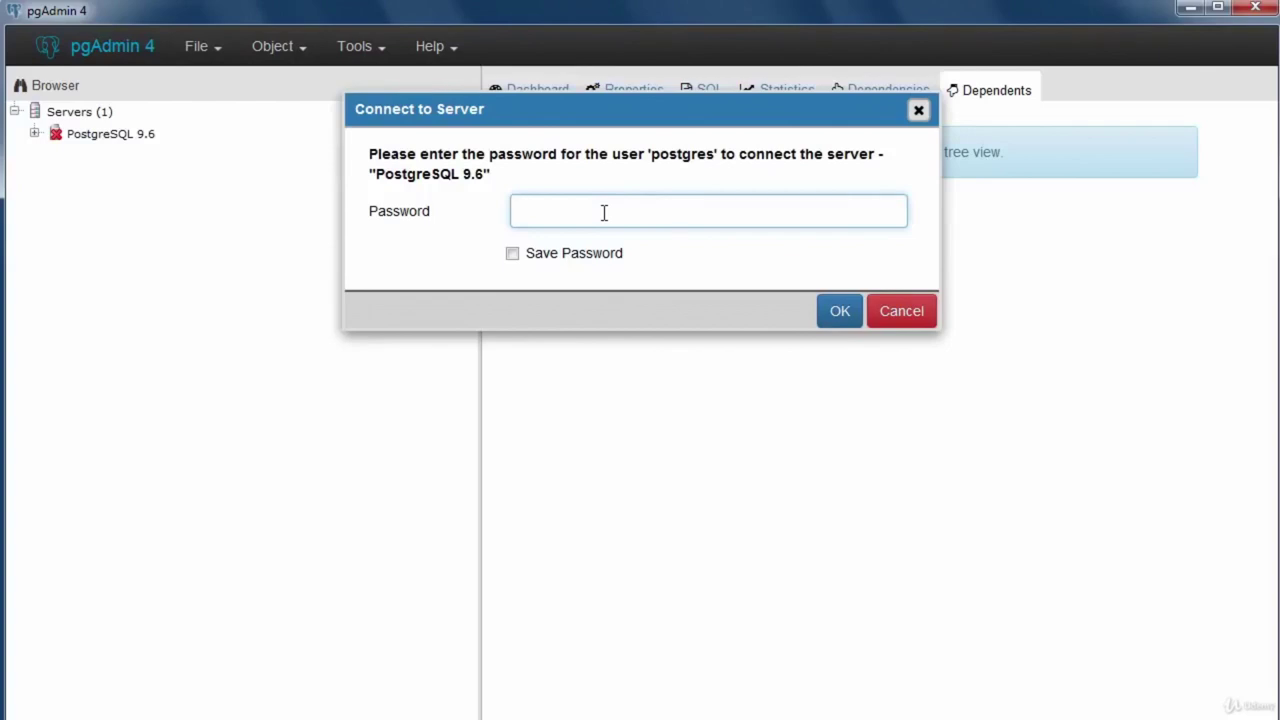
Enter the postgres password to connect to the PostgreSQL 9.6 server.
left_click(838, 314)
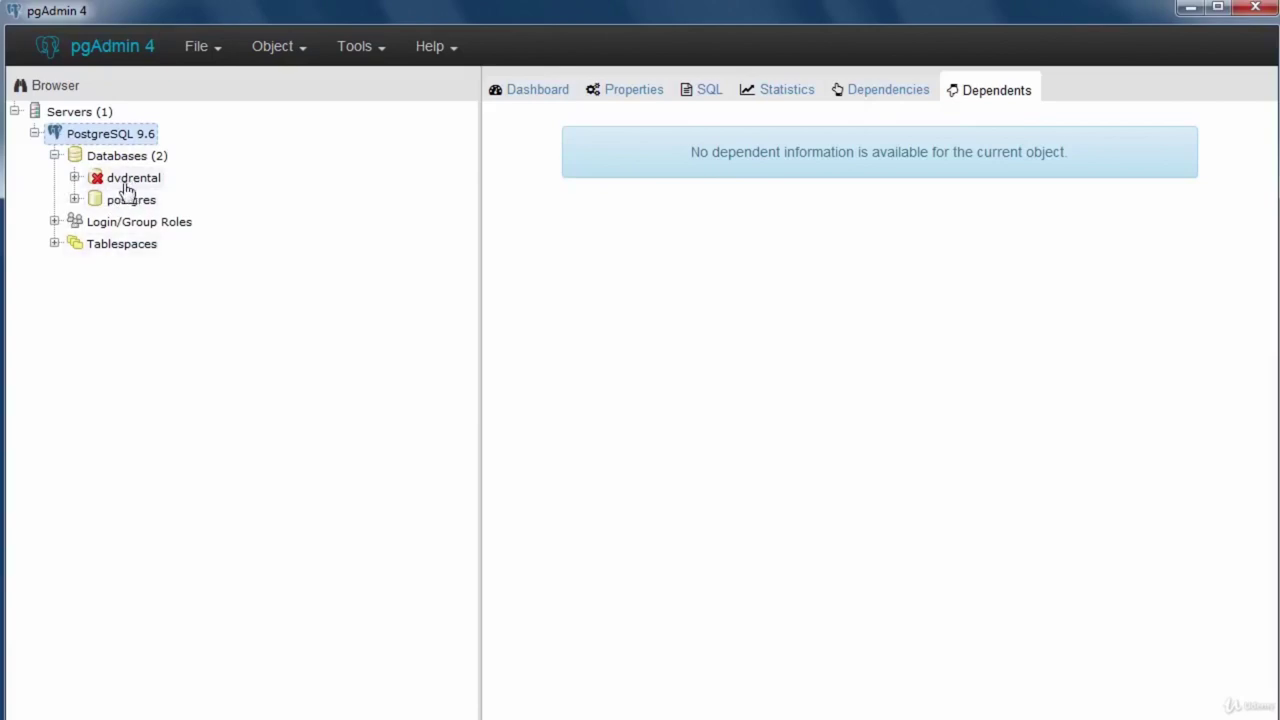
Connect to dvdrental and expand Schemas > public > Tables to reach the city table.
left_click(75, 178)
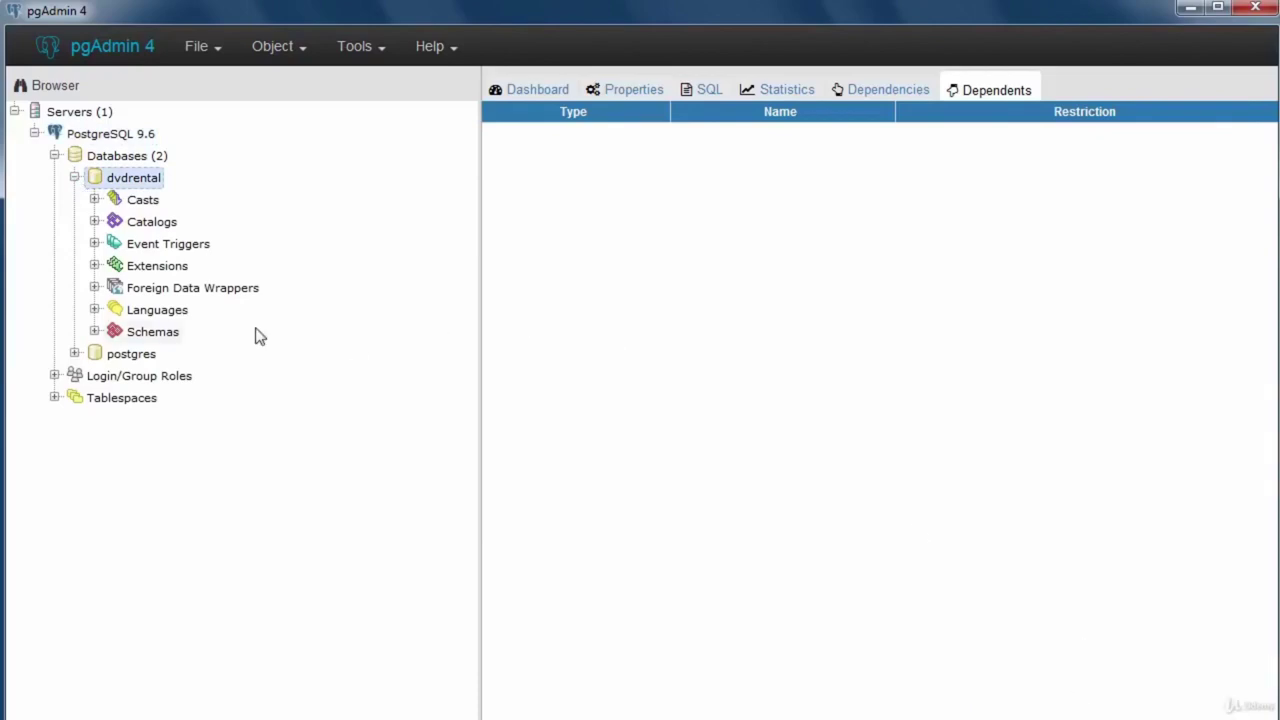
left_click(95, 332)
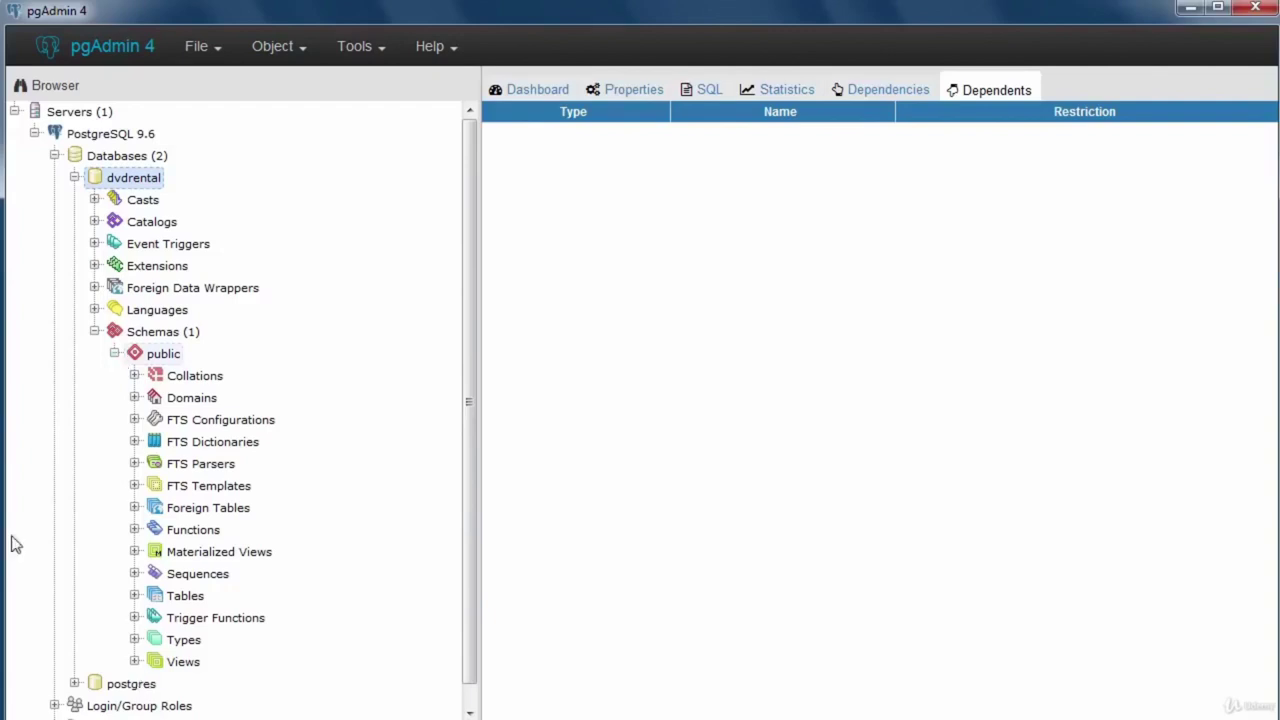
left_click(134, 596)
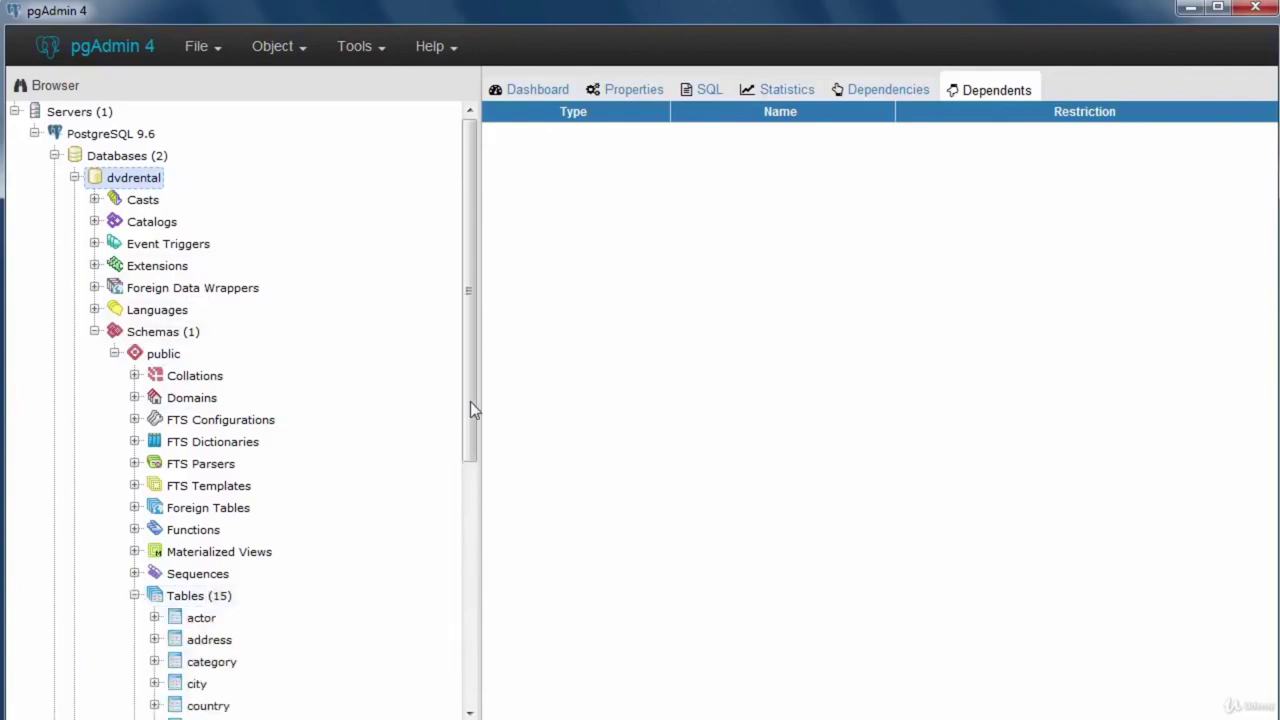
scroll(468, 442, "down", 2)
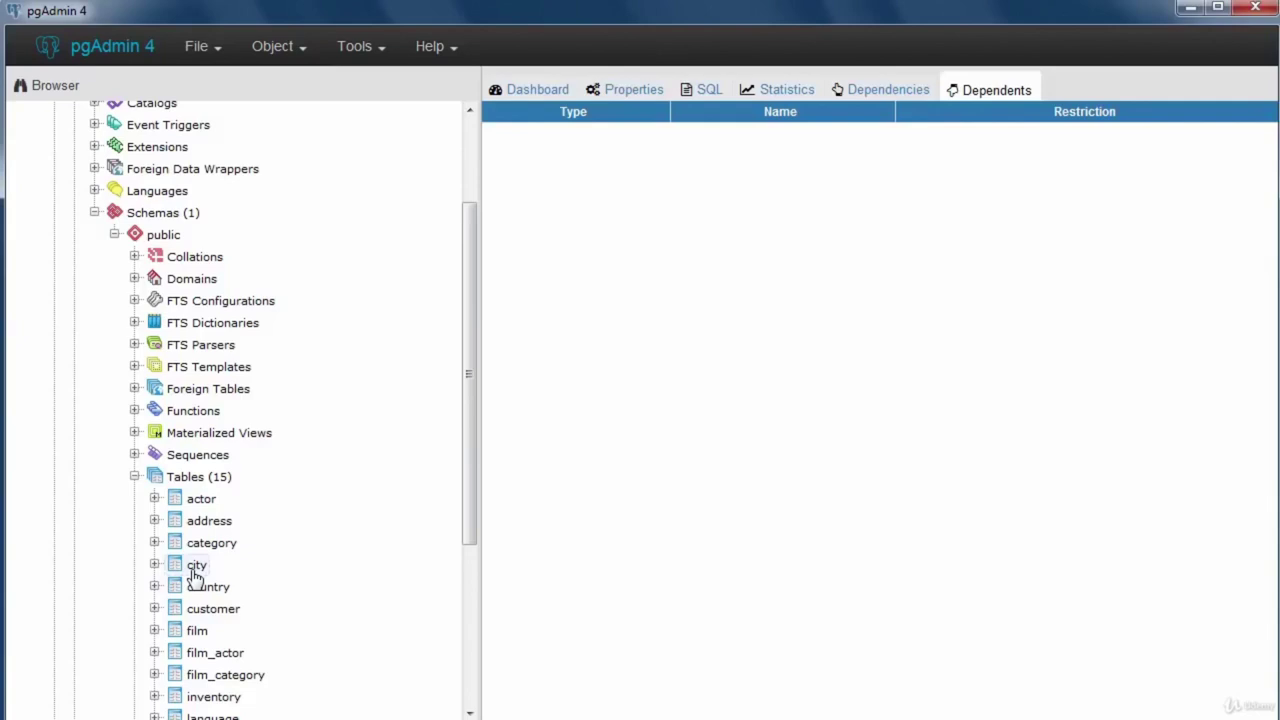
Review the city table's Columns in its Properties dialog, then cancel without saving.
left_click(196, 568)
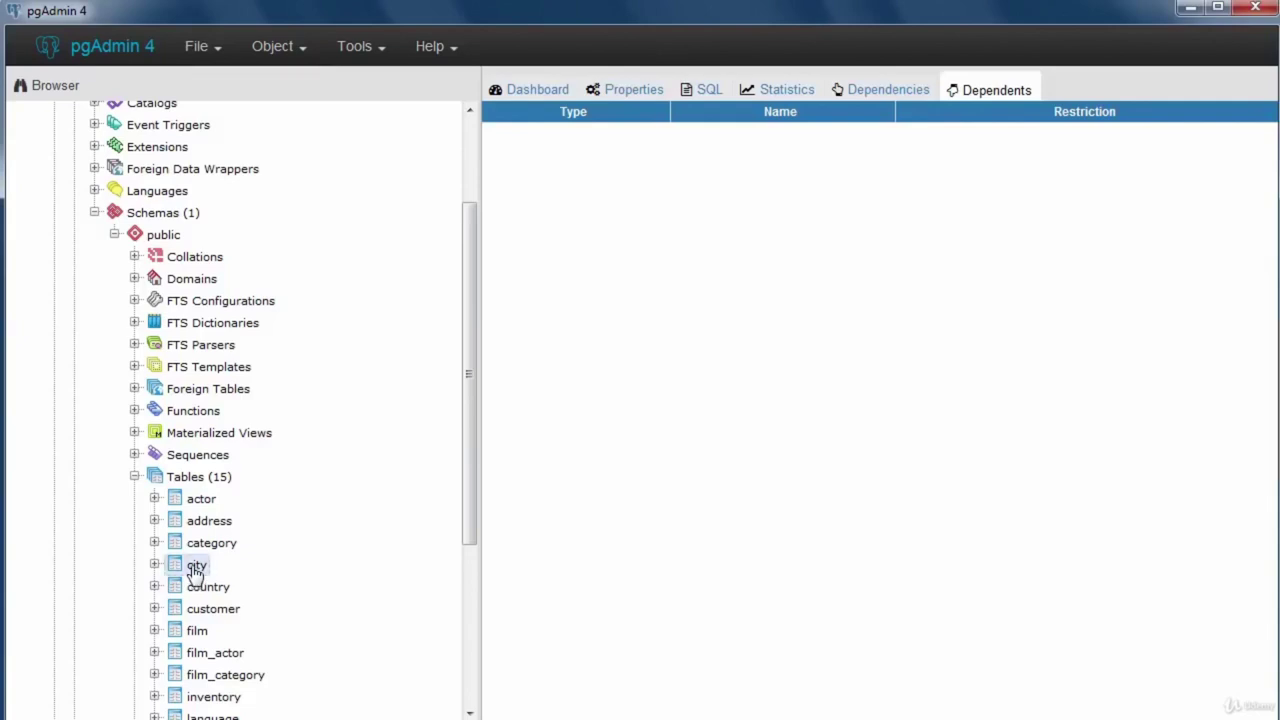
right_click(196, 568)
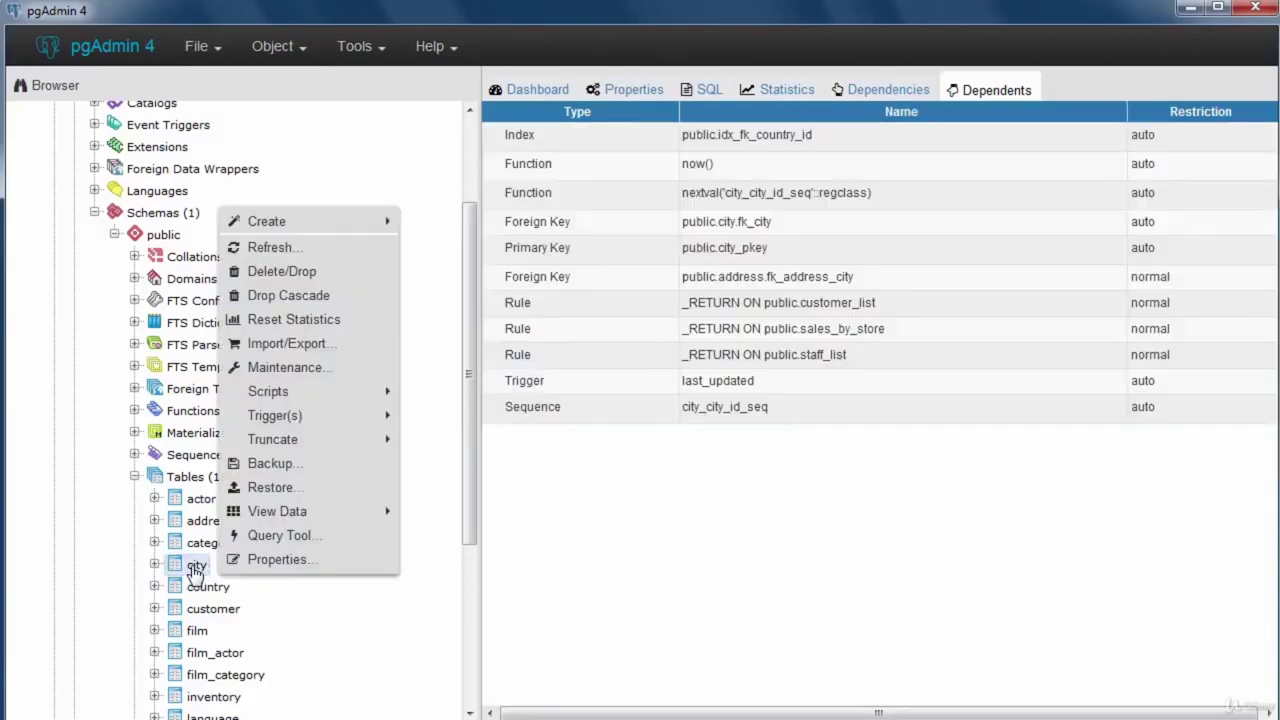
left_click(285, 565)
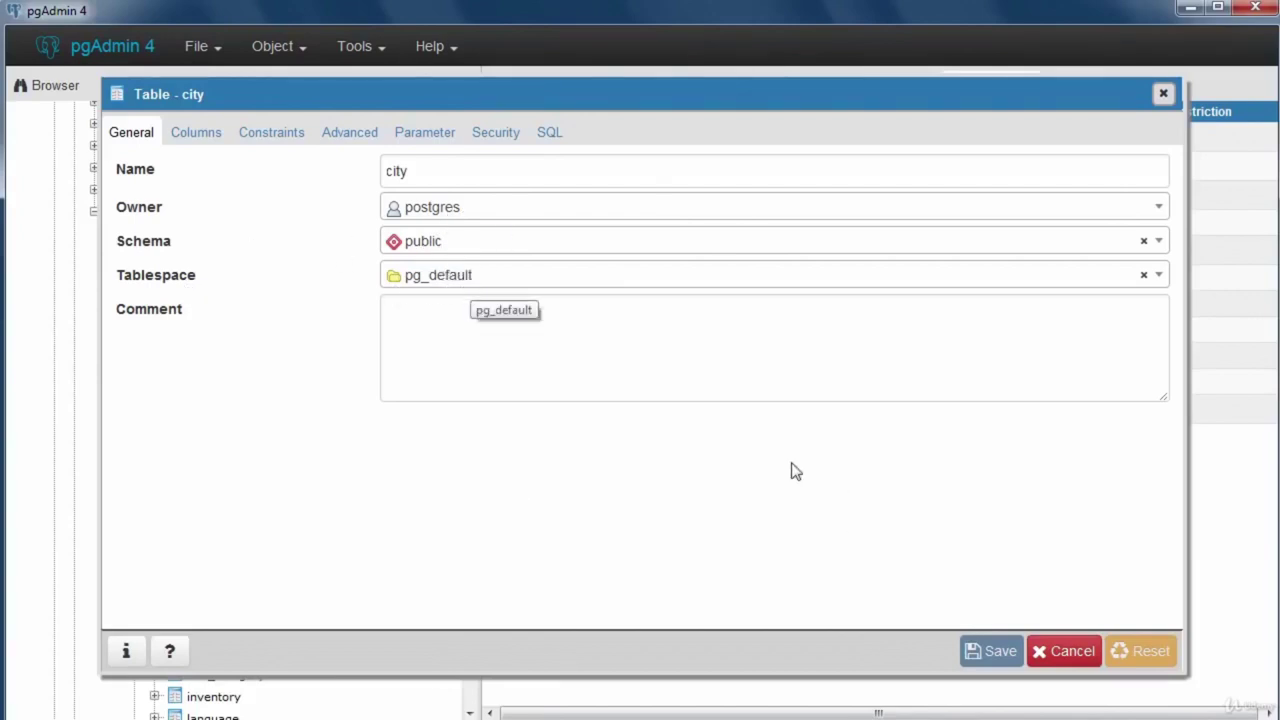
left_click(193, 135)
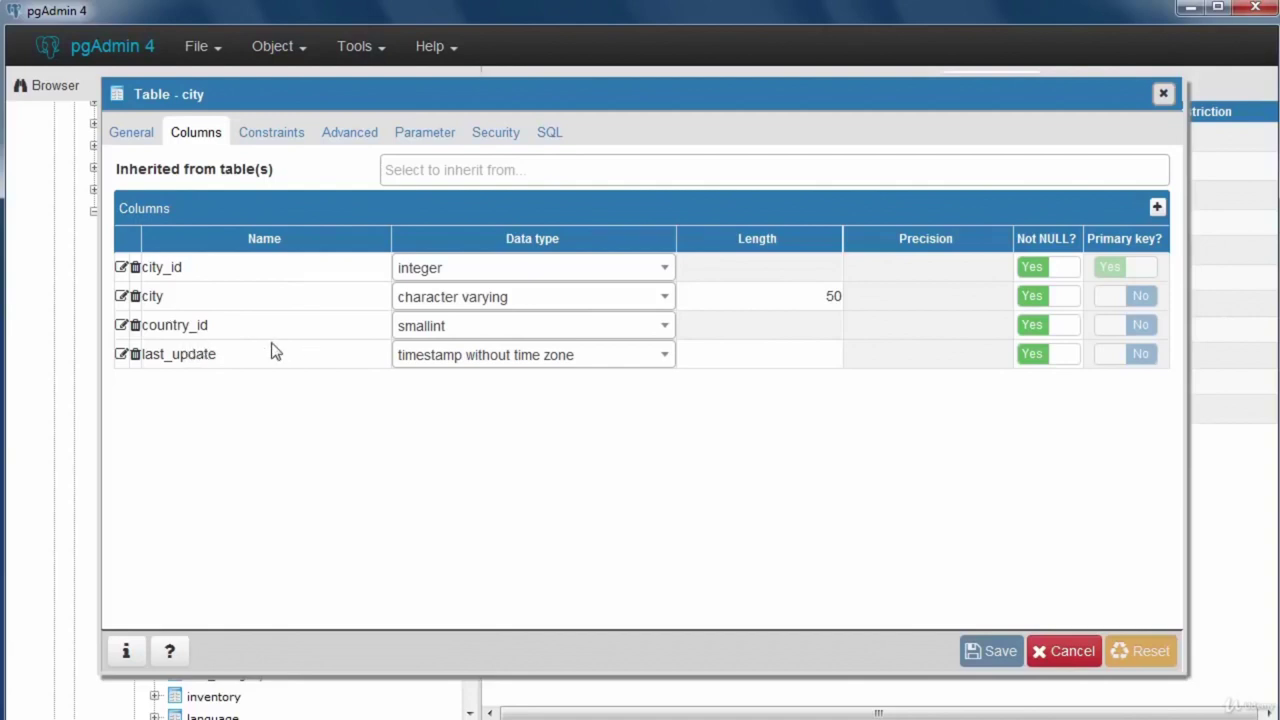
left_click(1077, 658)
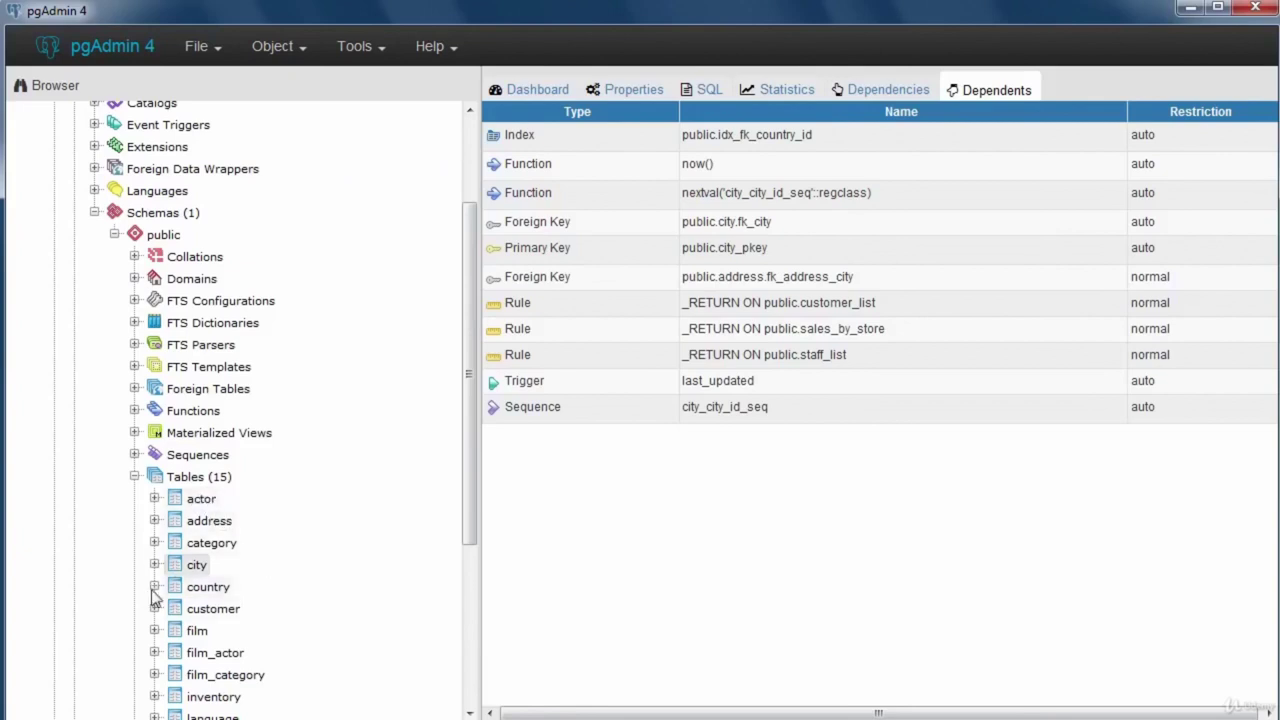
Open a Query Tool from the city table and expand city > Columns to show its four columns.
right_click(200, 568)
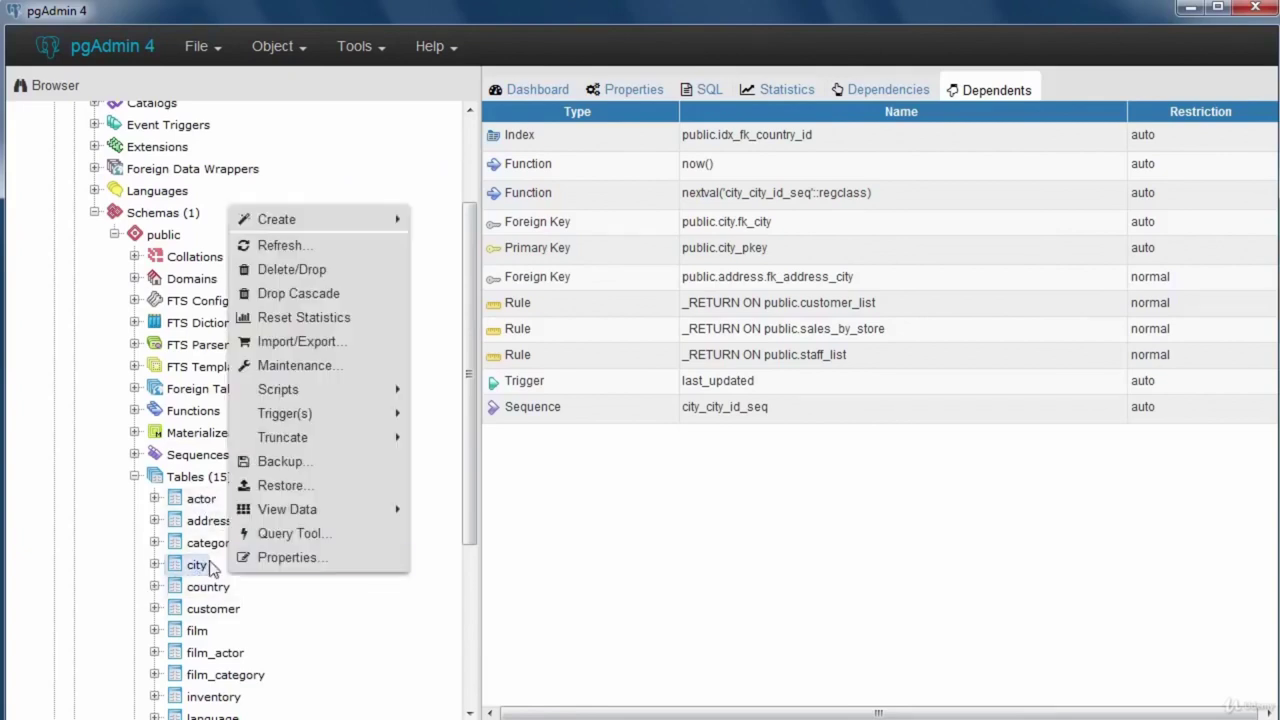
left_click(275, 536)
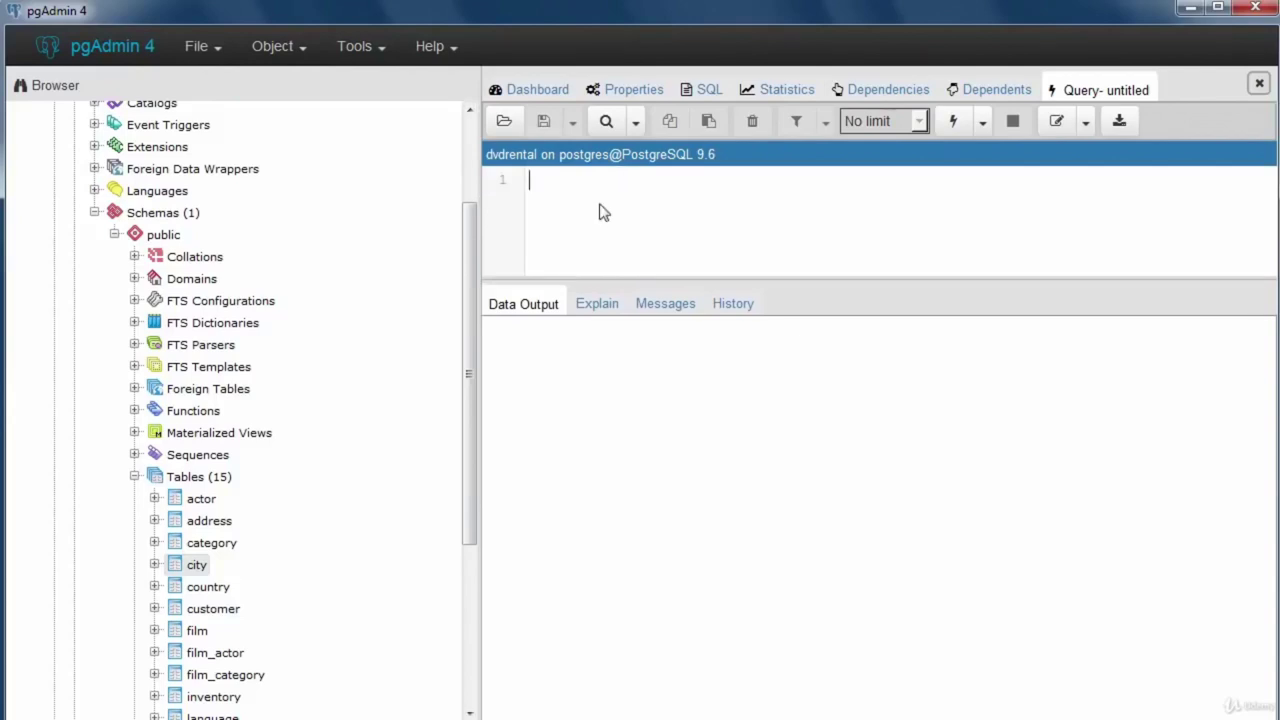
left_click(155, 565)
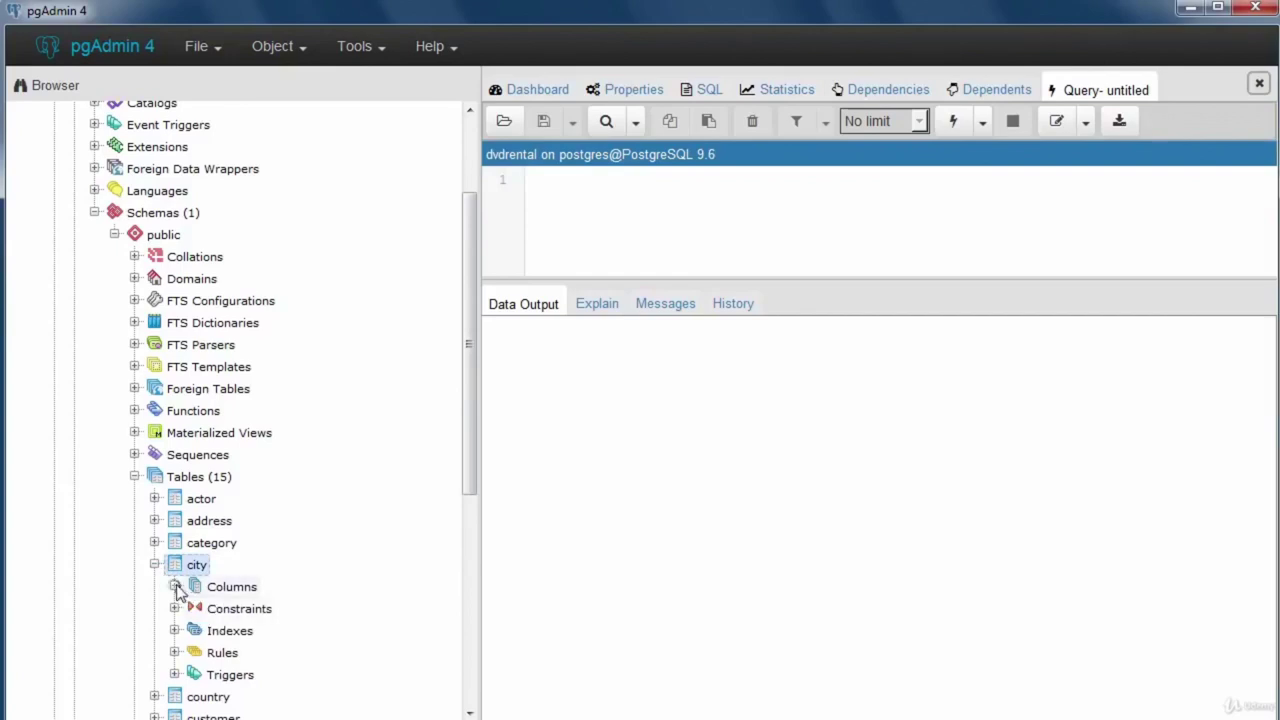
left_click(175, 587)
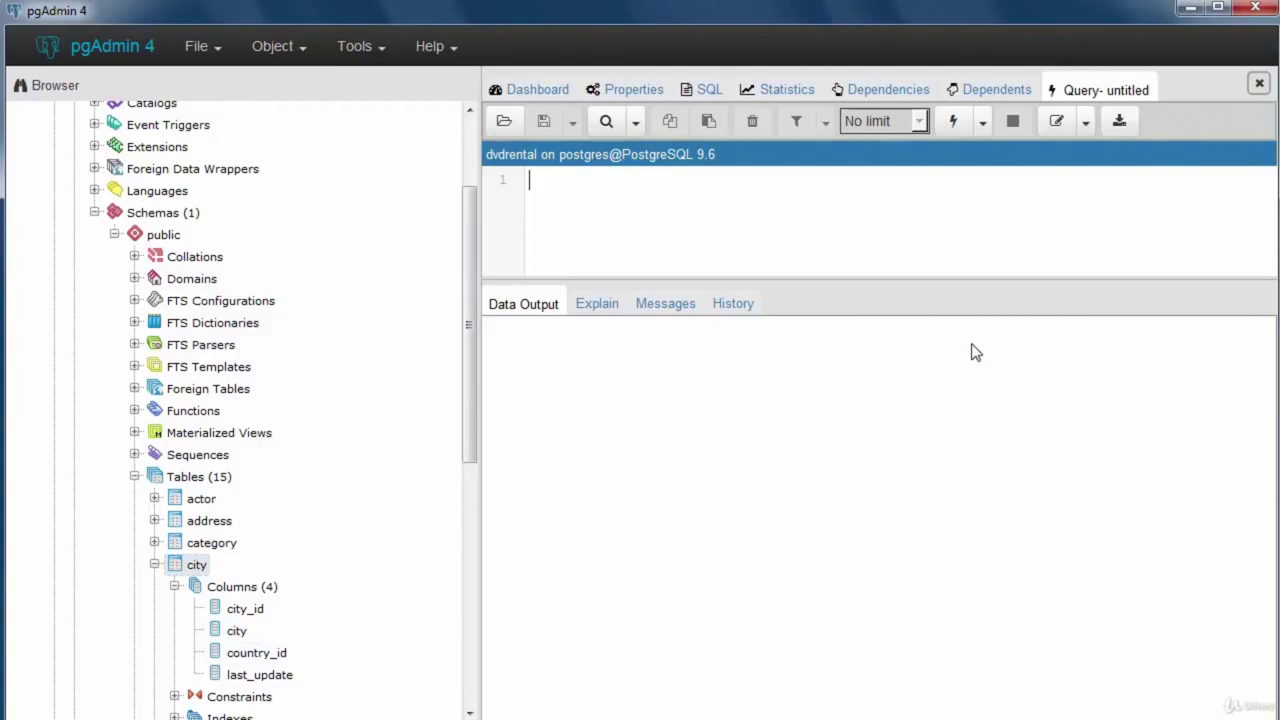
Write 'SELECT city, country_id' and 'FROM city;' on two lines of the editor.
type("SELECT")
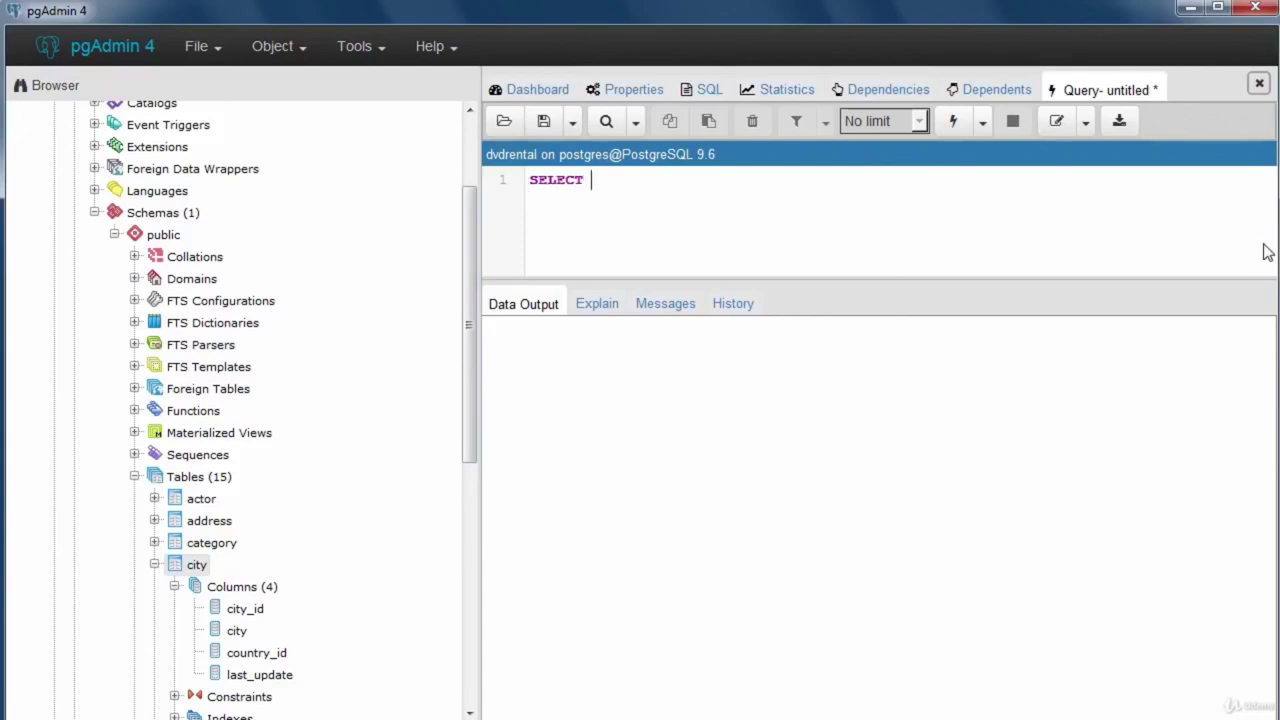
type("city, c")
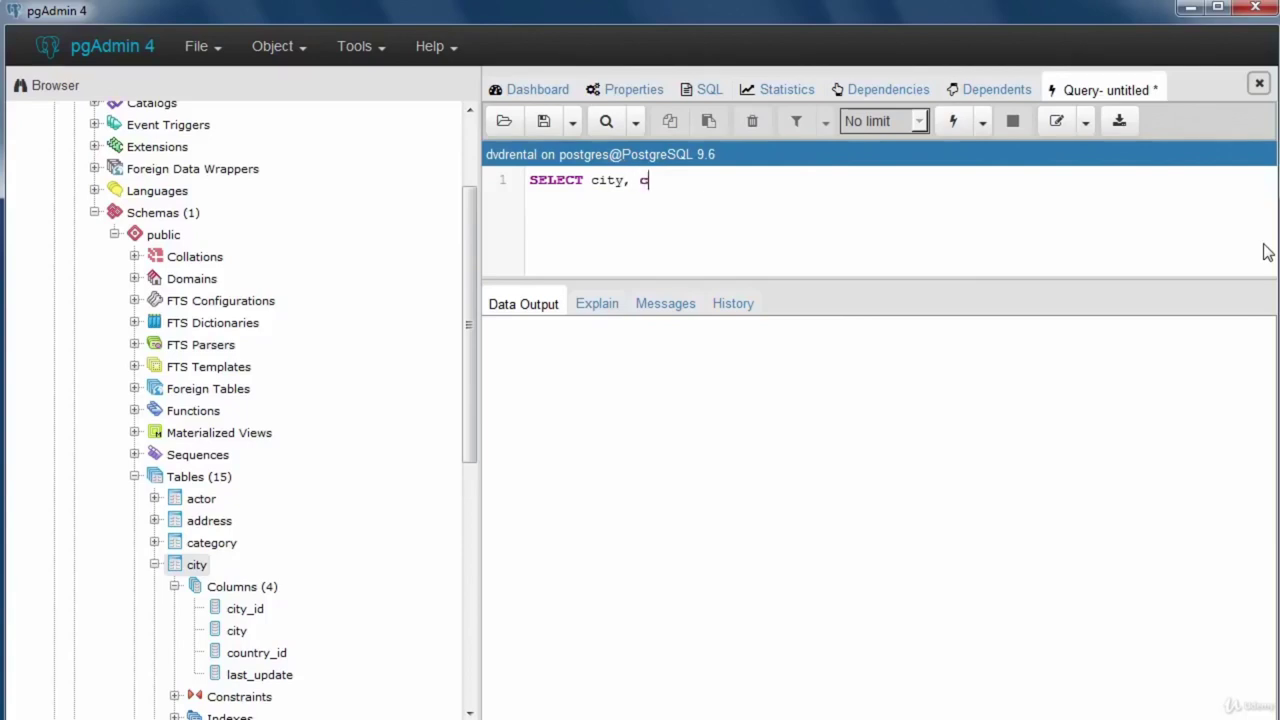
type("ountry")
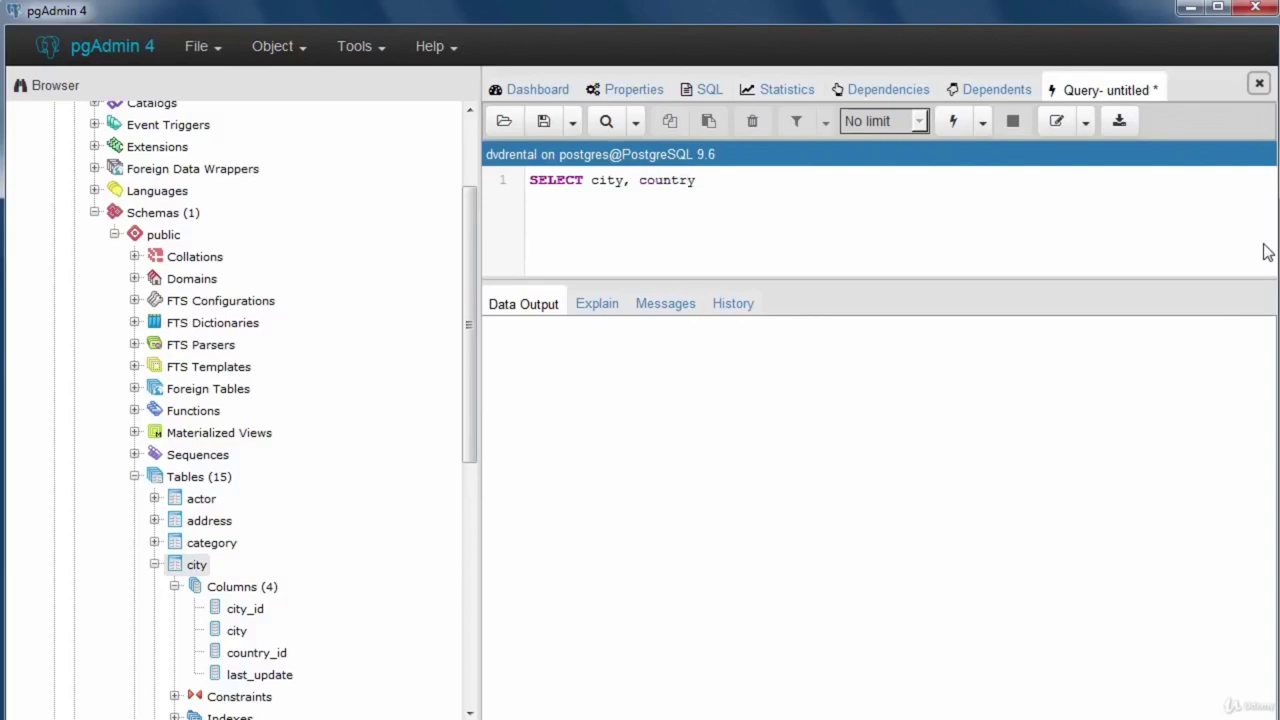
type("_id")
key("Return")
type("FROM city;")
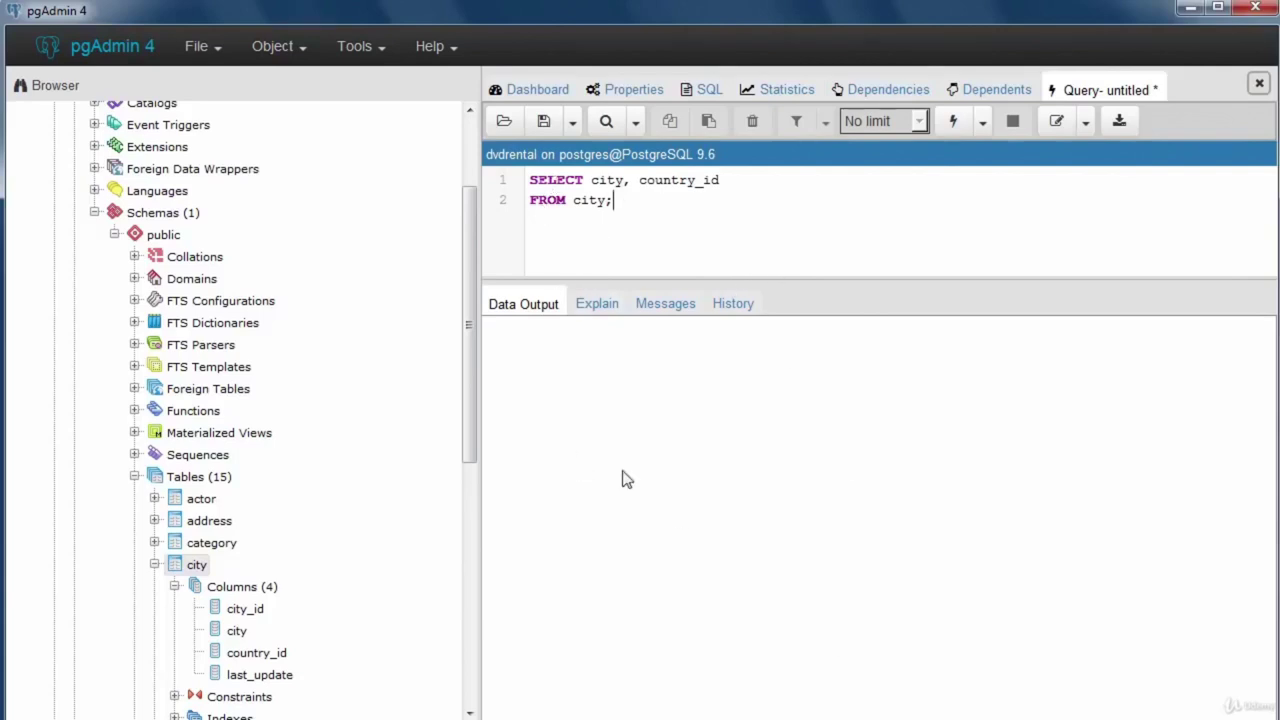
Execute the query and scroll down the Data Output grid of cities and country_id values.
left_click(954, 128)
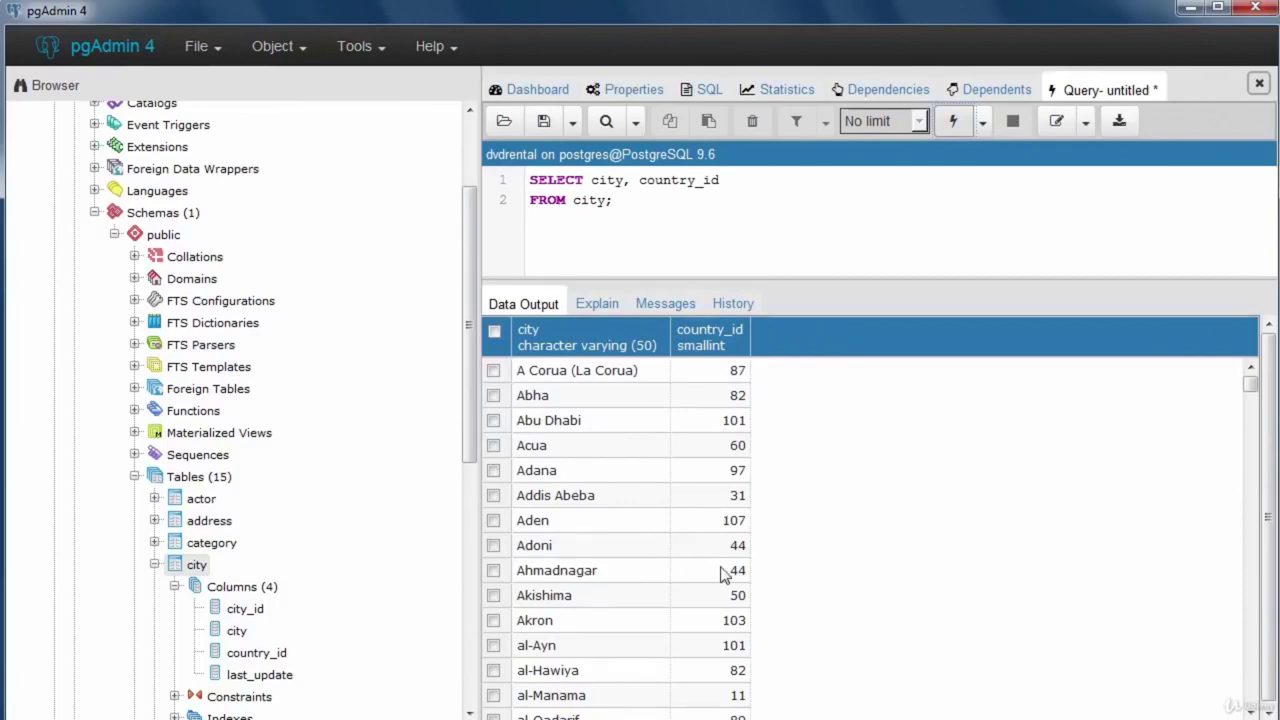
left_click_drag(1252, 385, 1254, 460)
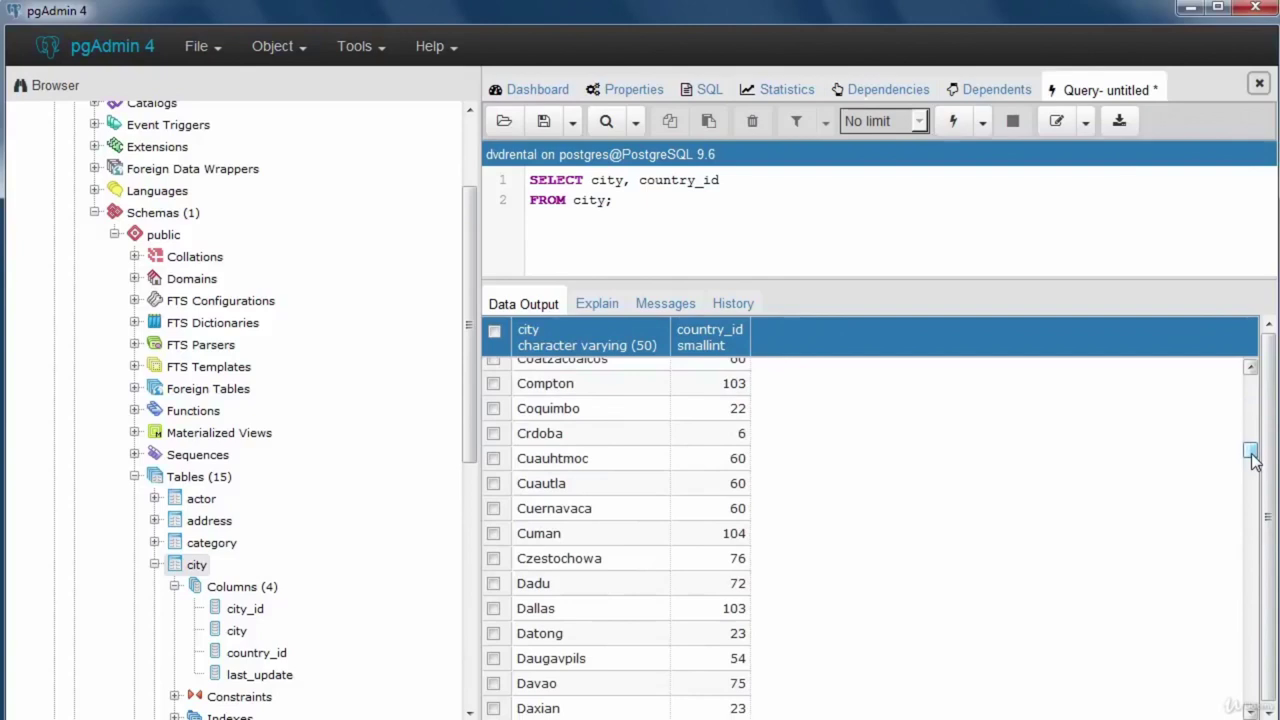
scroll(1251, 455, "down", 3)
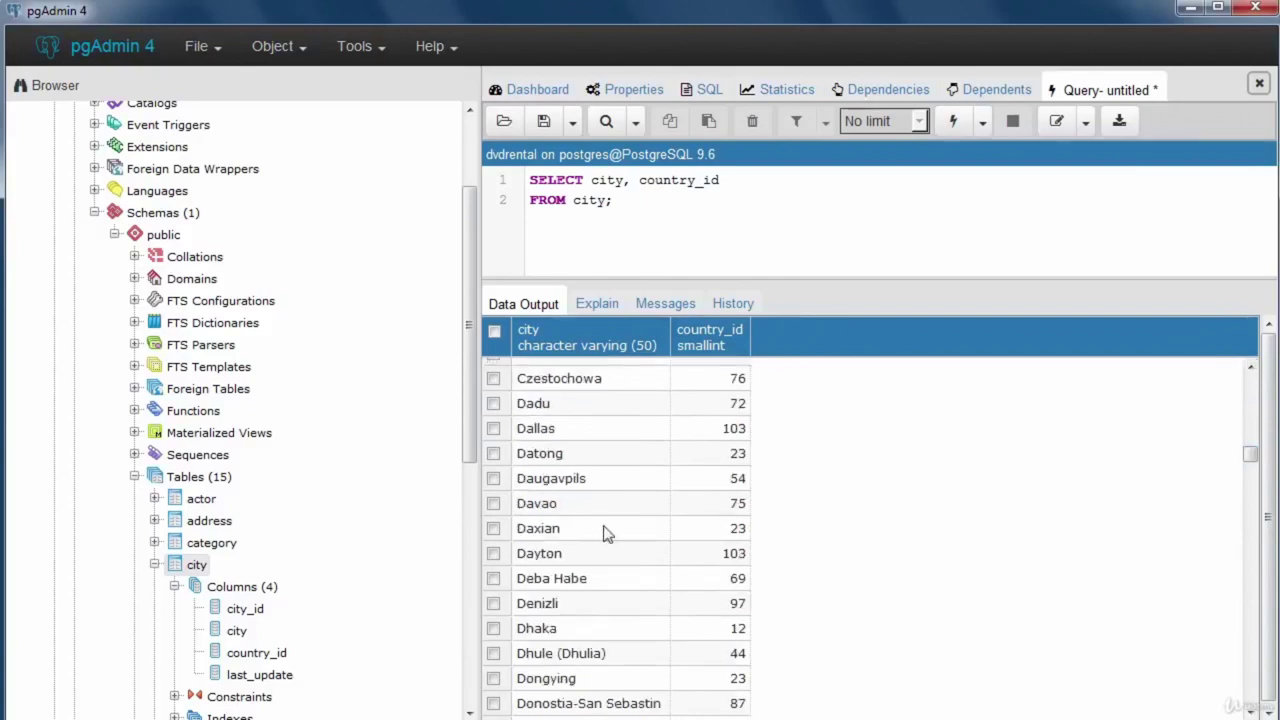
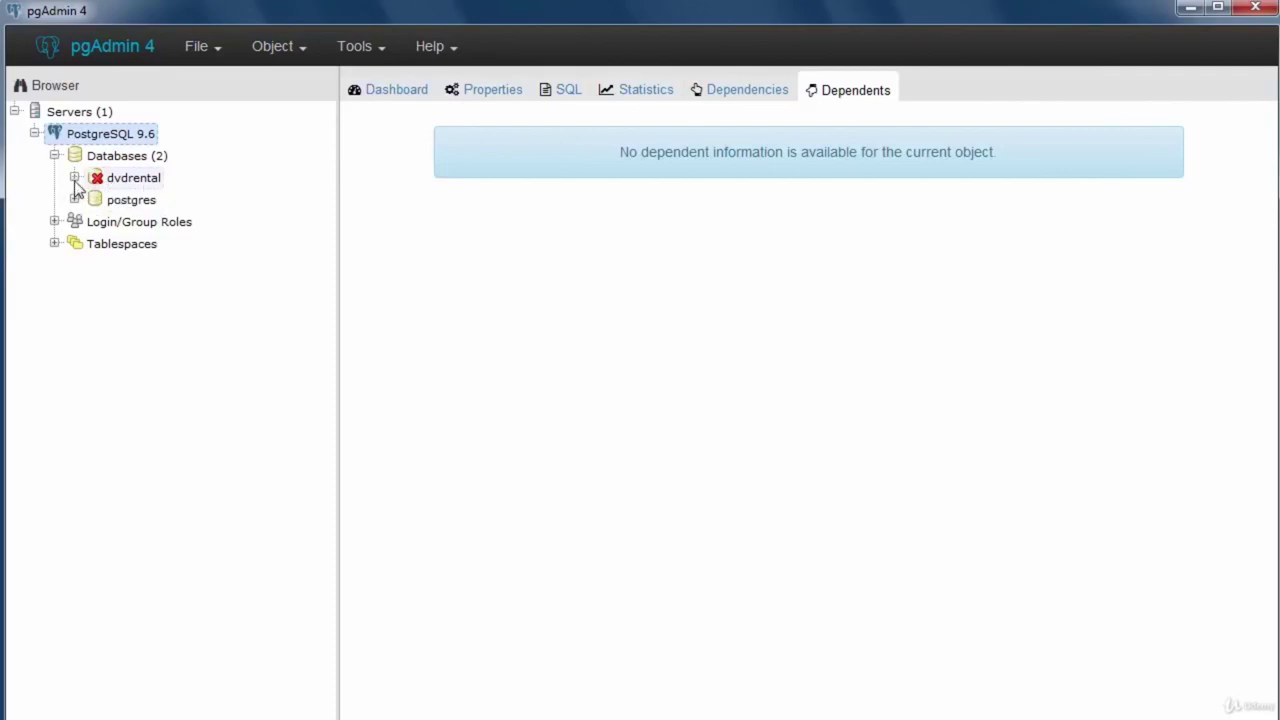
Connect to the dvdrental database and expand its Schemas and public schema.
left_click(74, 179)
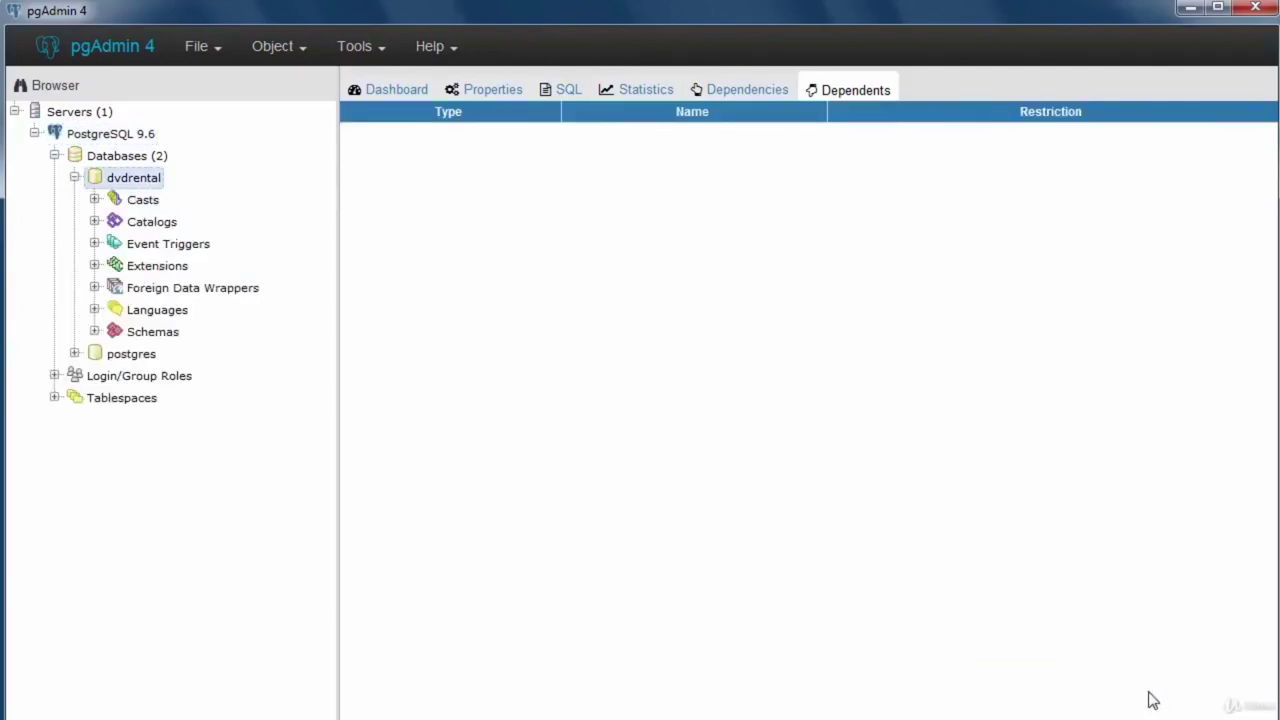
left_click(94, 331)
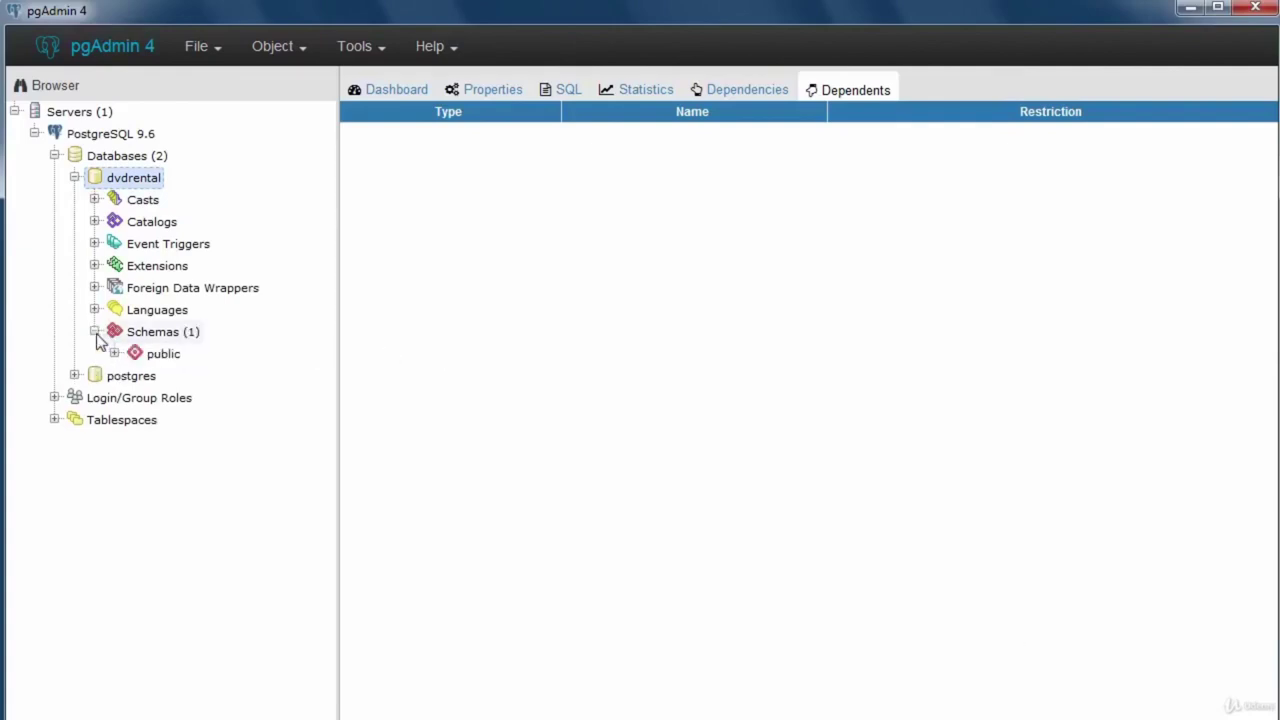
left_click(114, 354)
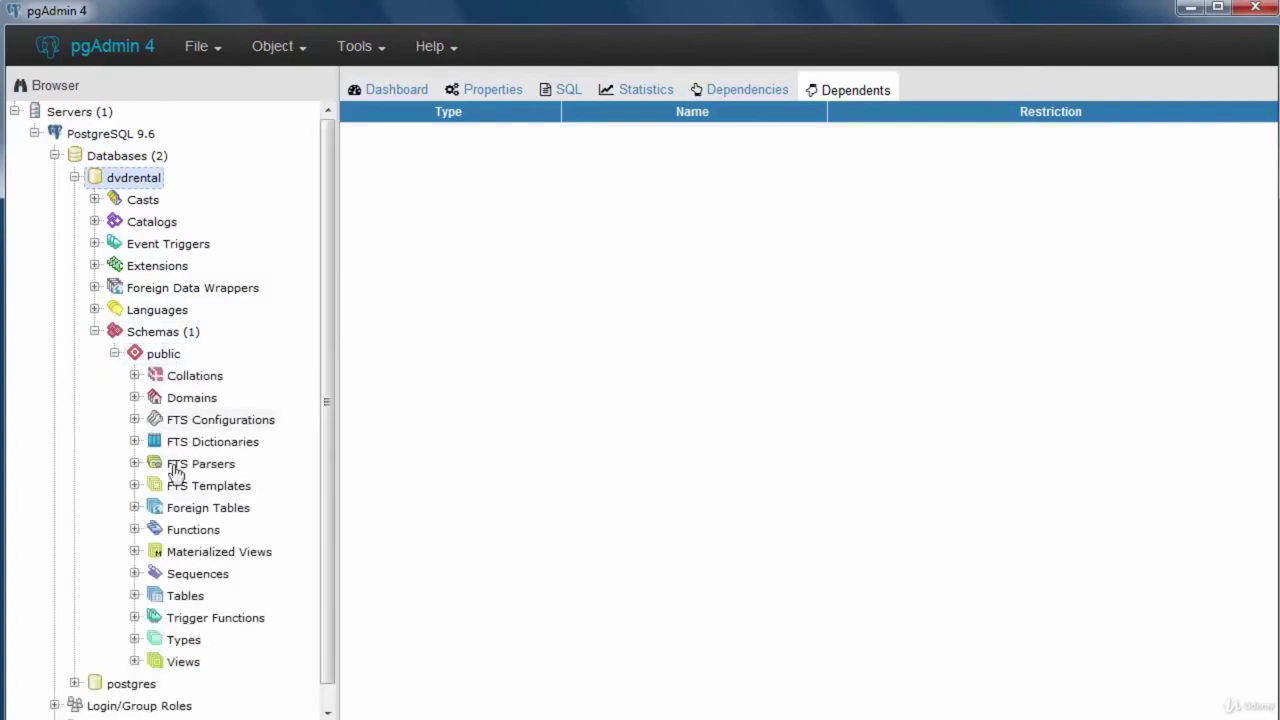
scroll(321, 531, "down", 1)
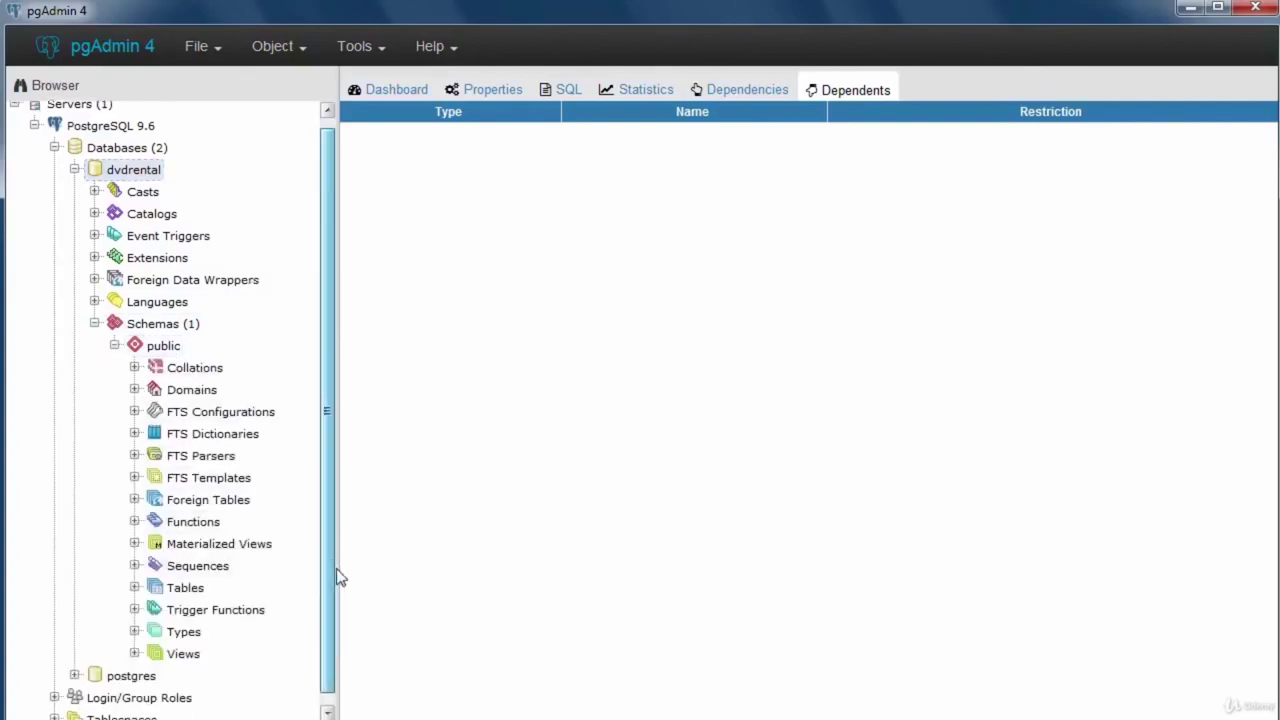
Expand Tables and the inventory table to reveal its four columns, including film_id.
left_click(133, 579)
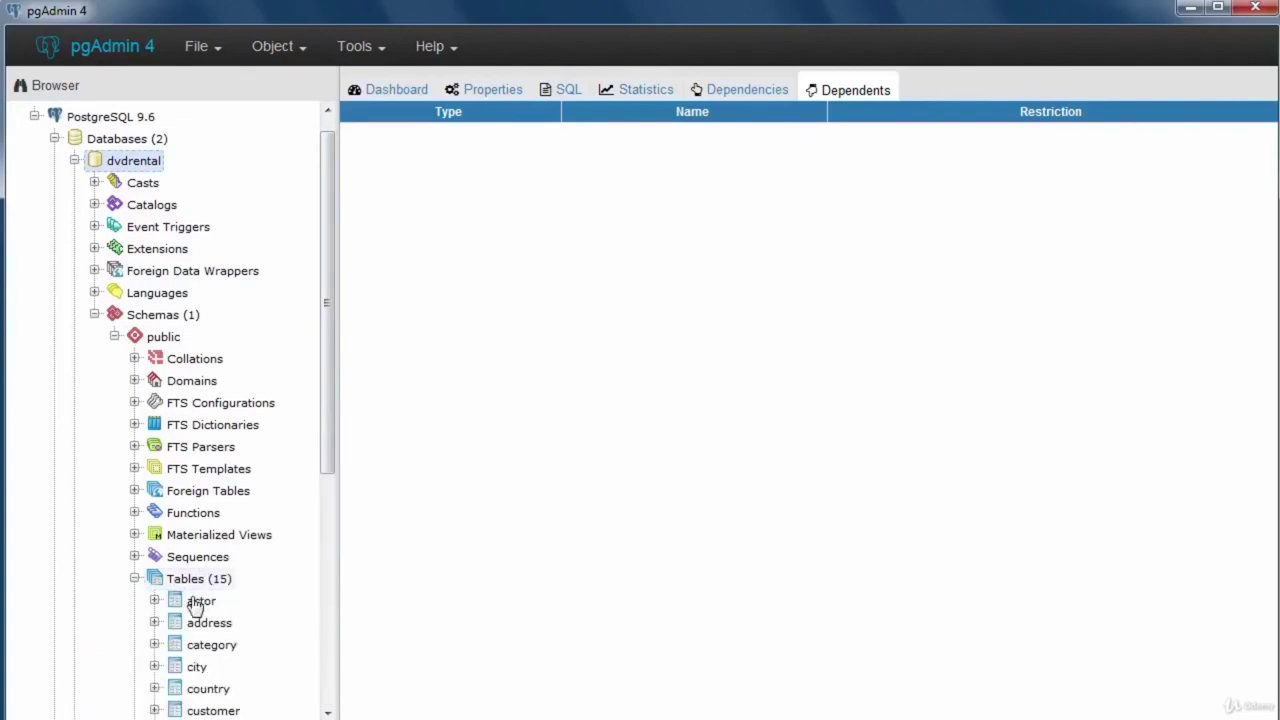
left_click_drag(331, 429, 328, 555)
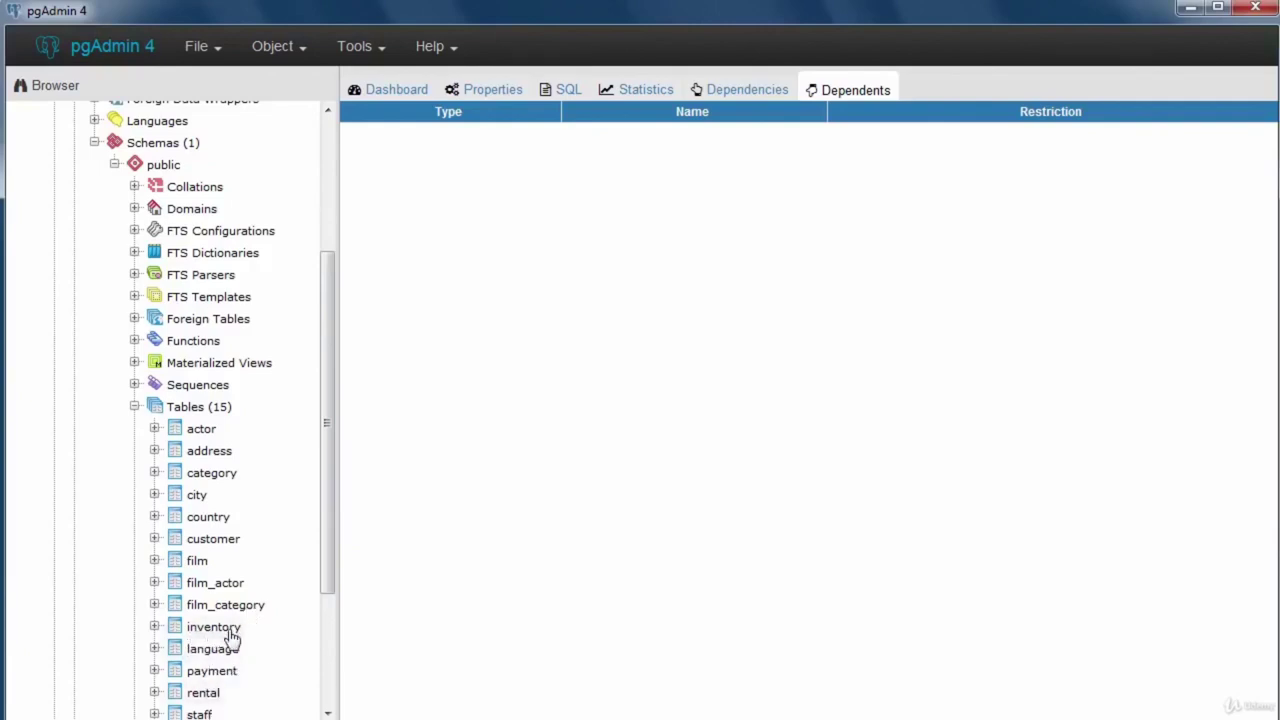
left_click_drag(322, 575, 323, 615)
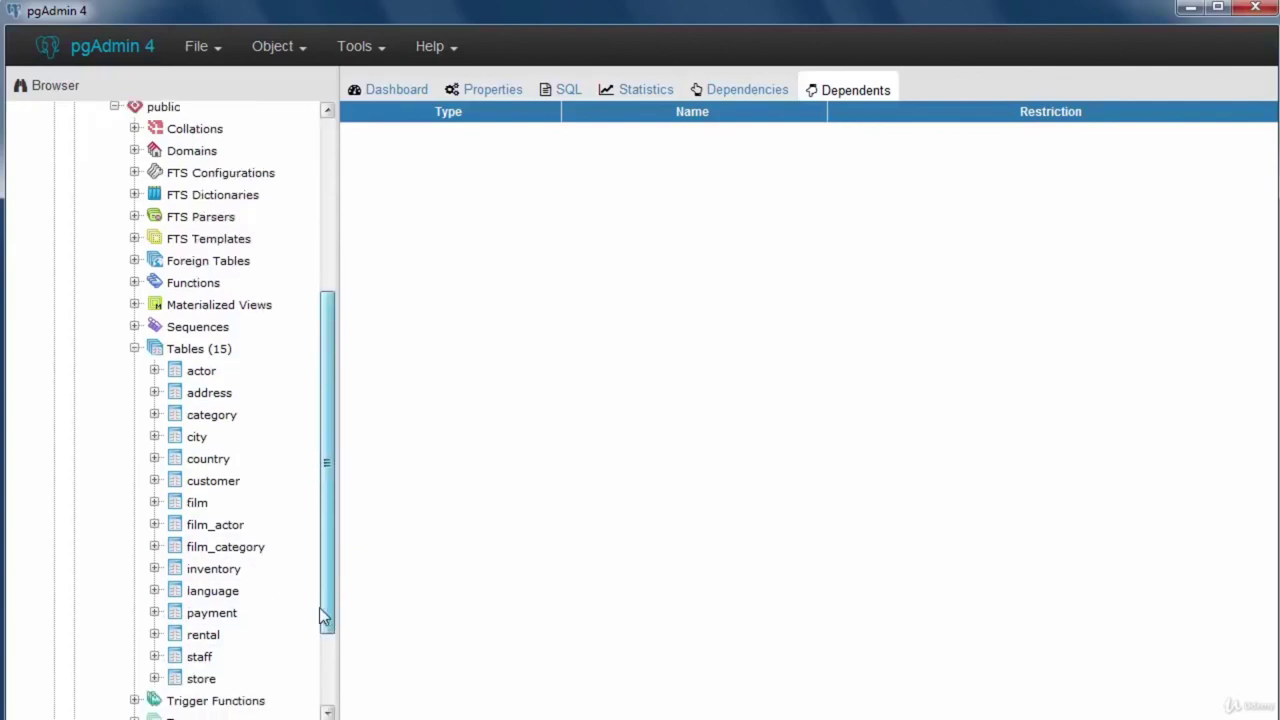
left_click(154, 569)
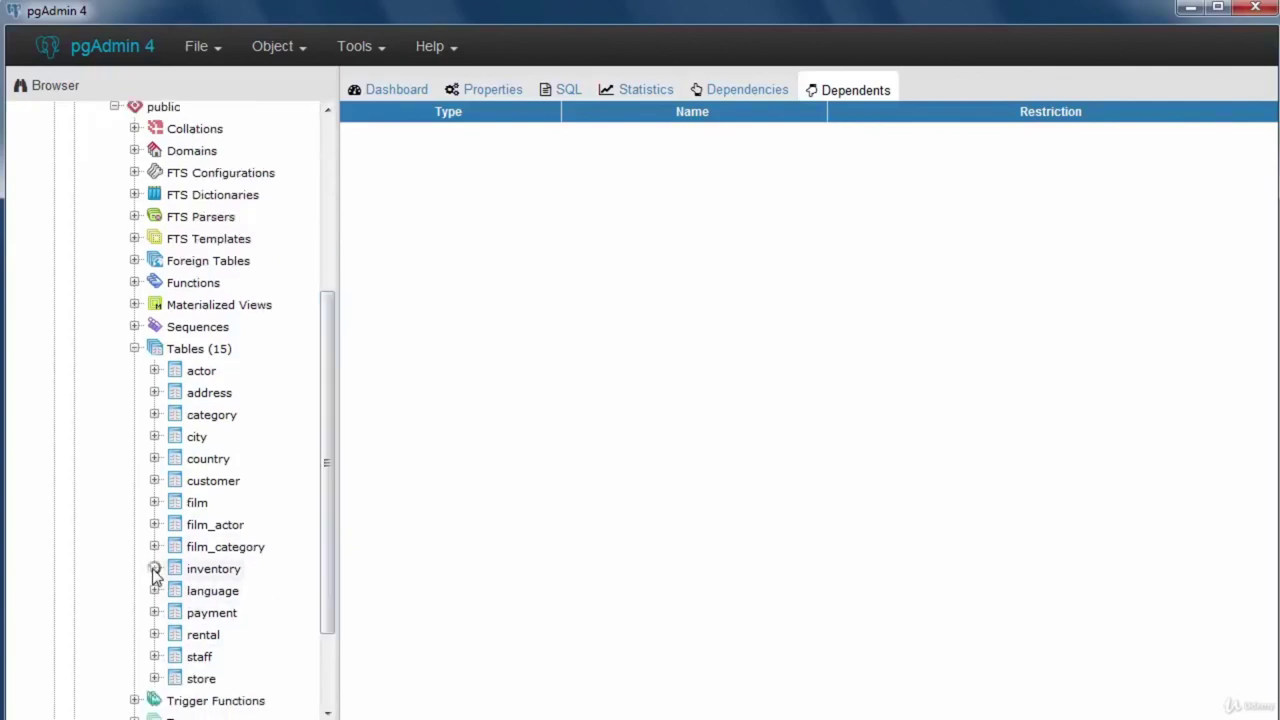
left_click(175, 591)
left_click_drag(329, 514, 323, 586)
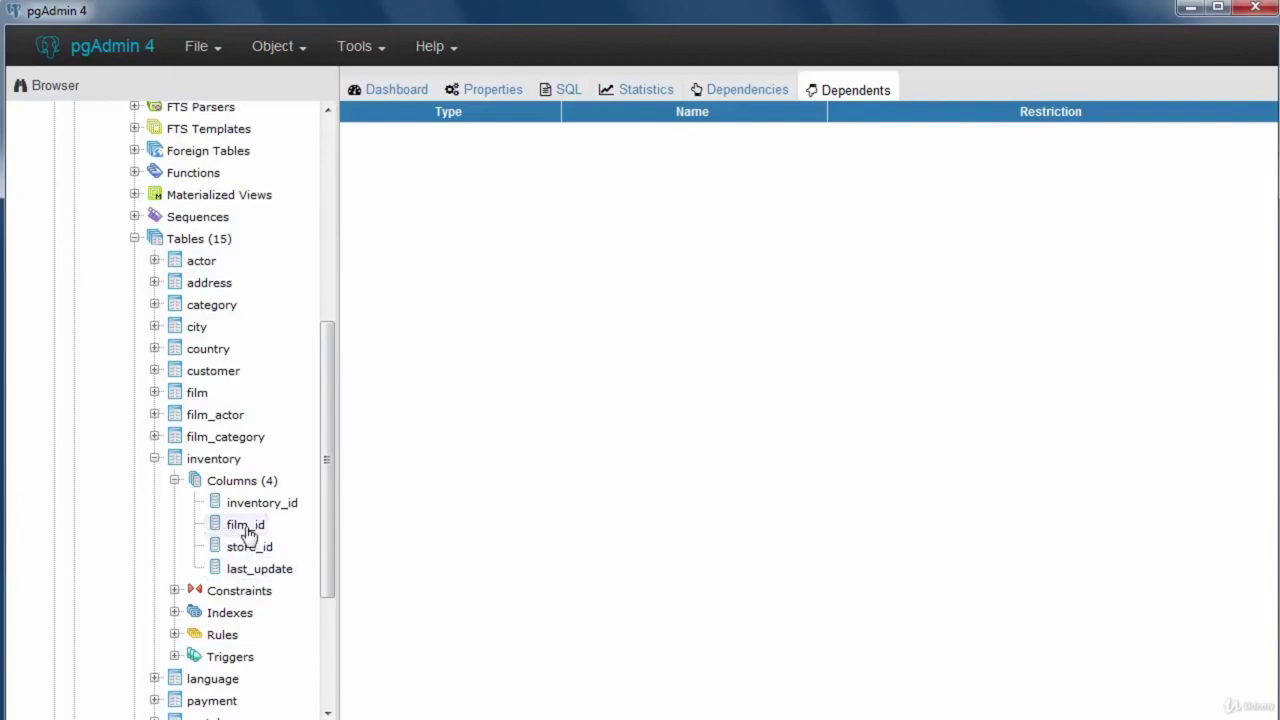
Open a Query Tool on dvdrental from the inventory table and run 'select film_id FROM inventory;'.
right_click(222, 463)
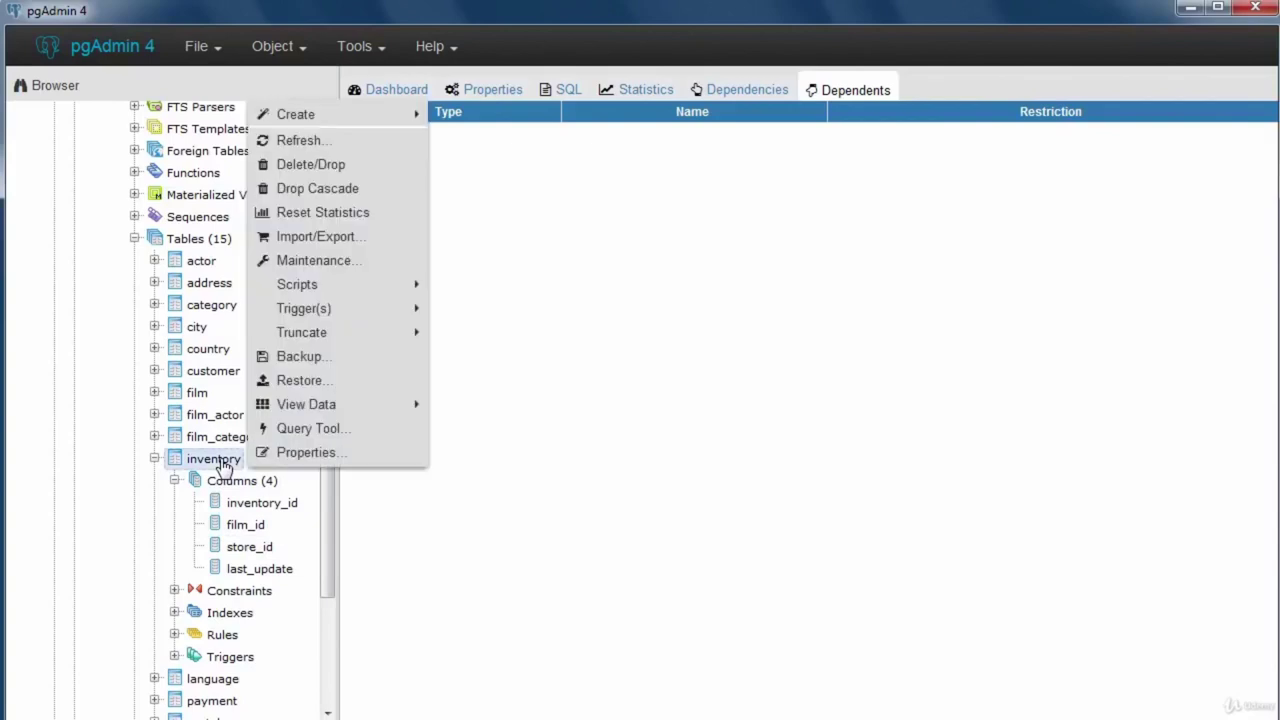
left_click(308, 428)
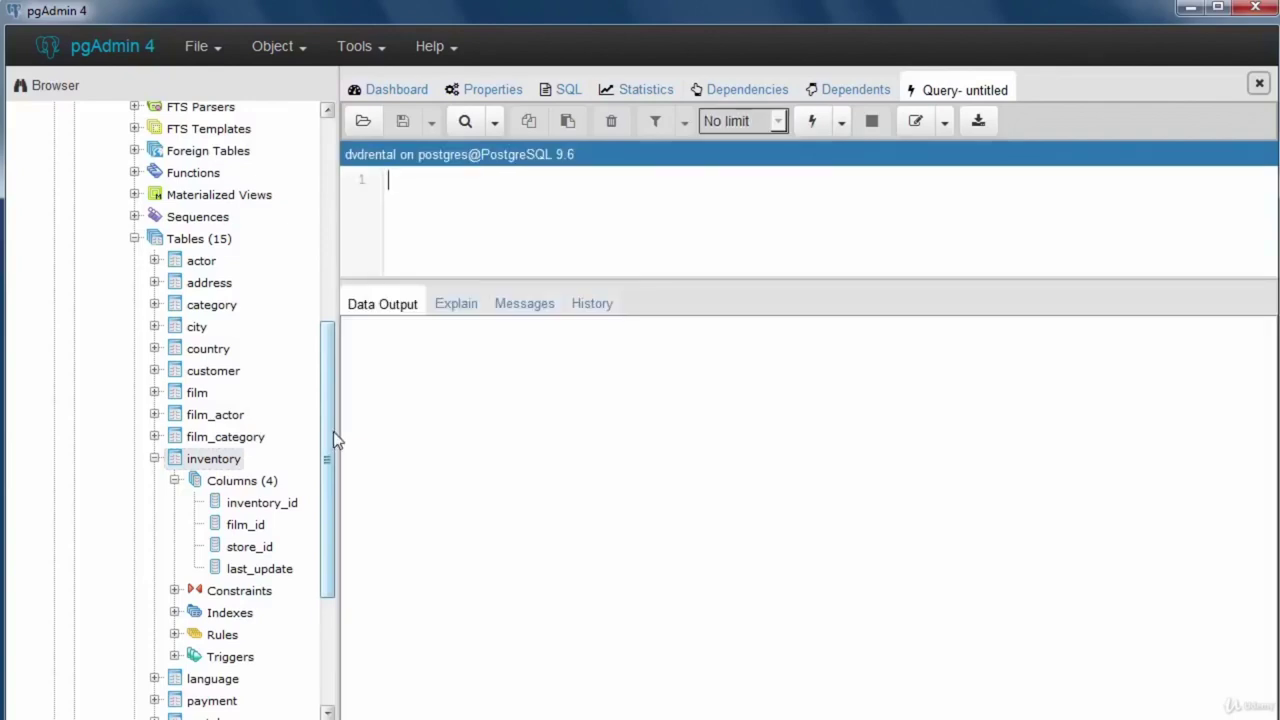
type("select")
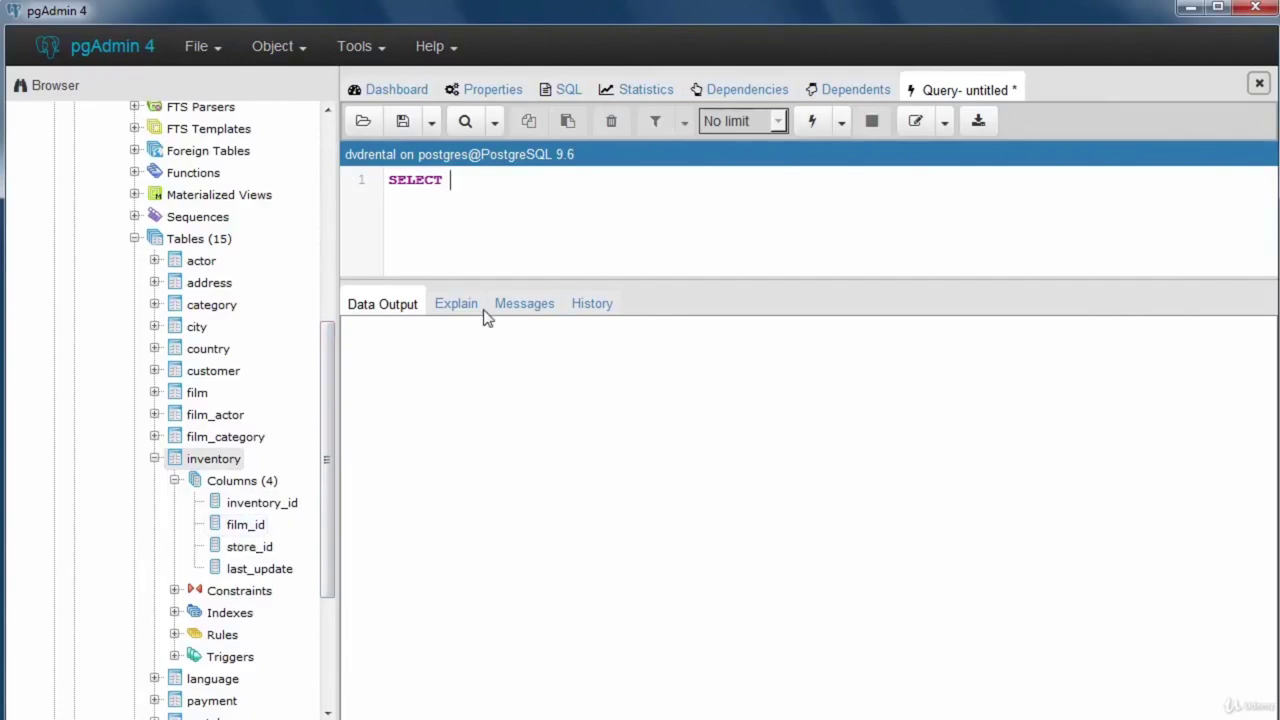
type("film_id")
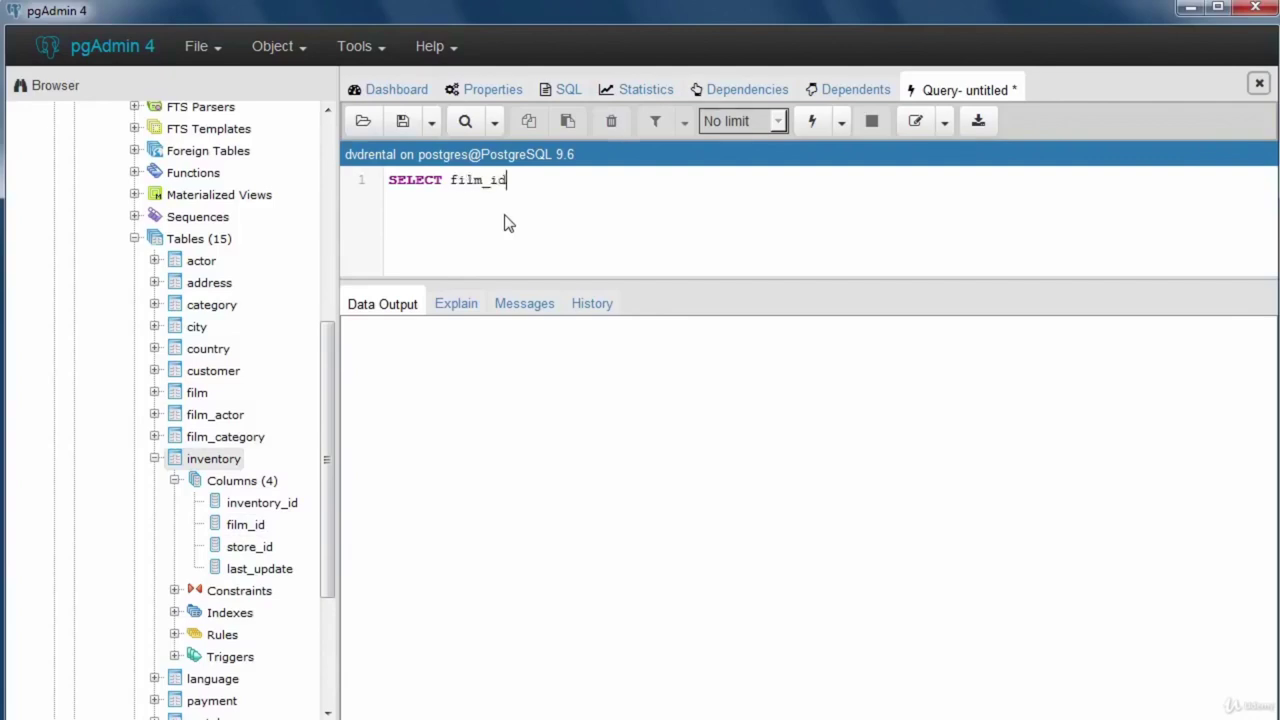
key("Return")
type("FROM inventory")
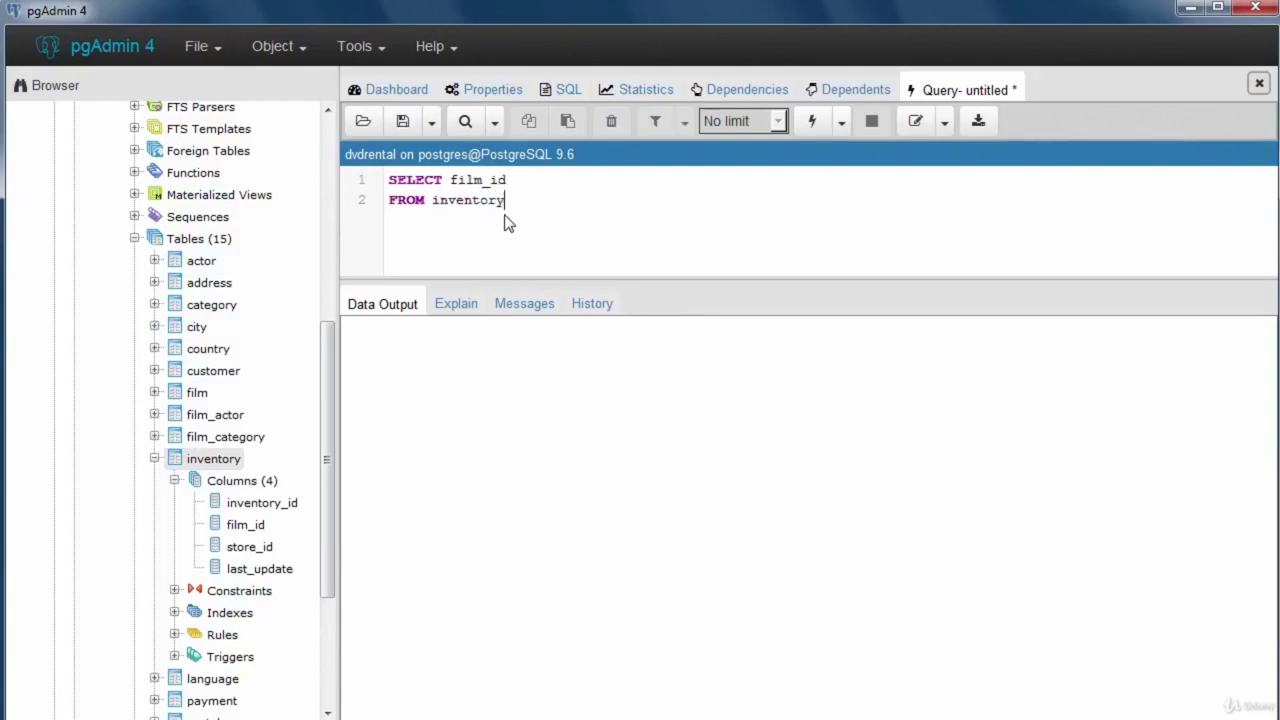
type(";")
left_click(815, 128)
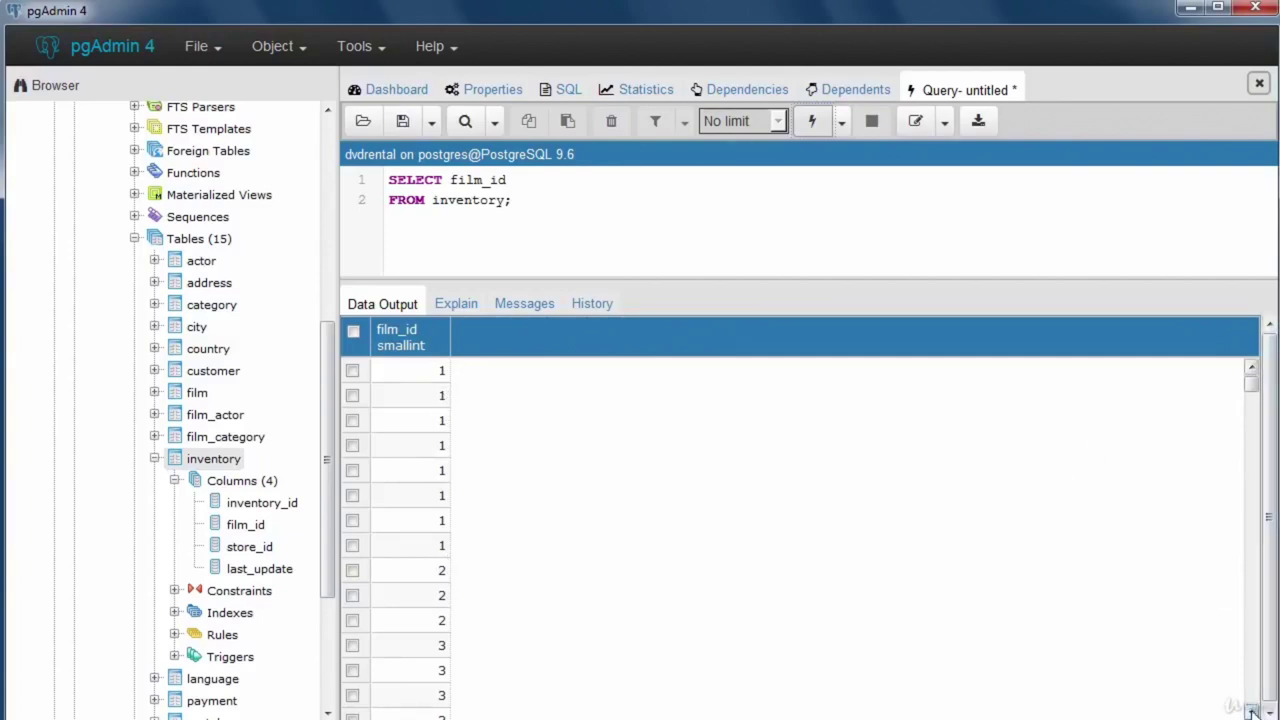
Insert DISTINCT after SELECT in the query, fixing the 'DIASTINCT' typo.
left_click(1251, 710)
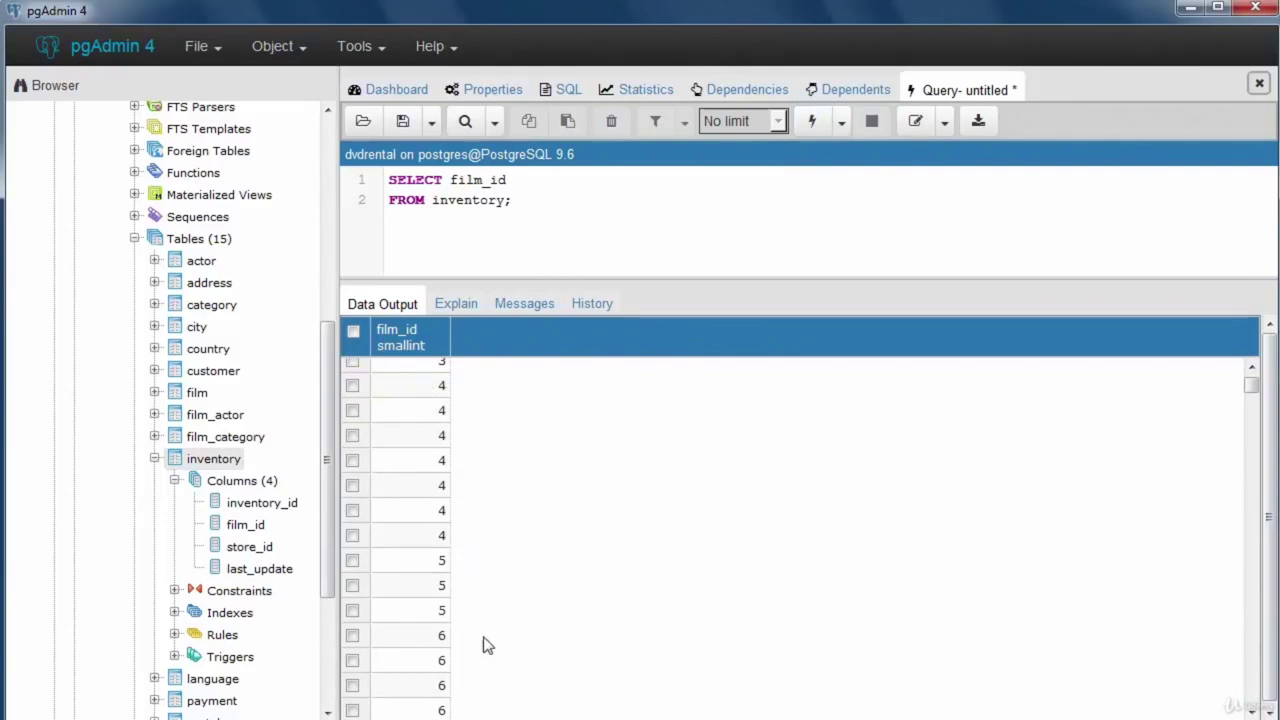
left_click_drag(1252, 395, 1252, 385)
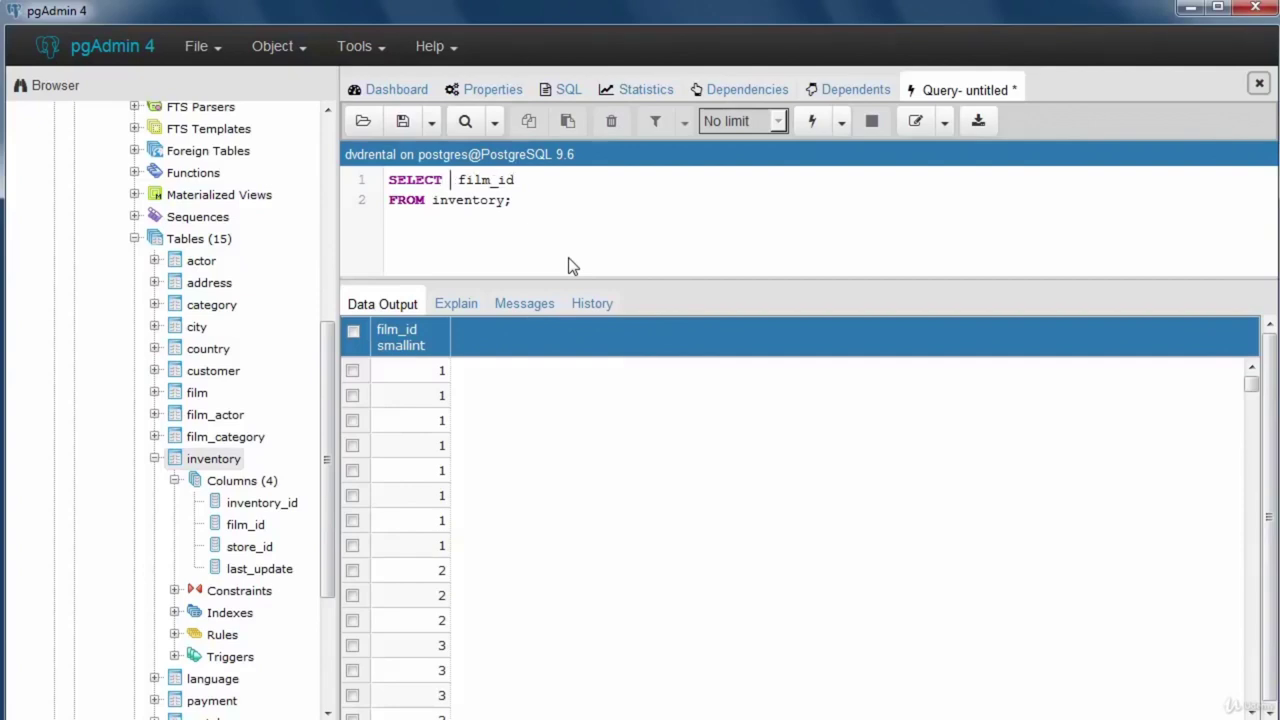
type("DIASTINCT")
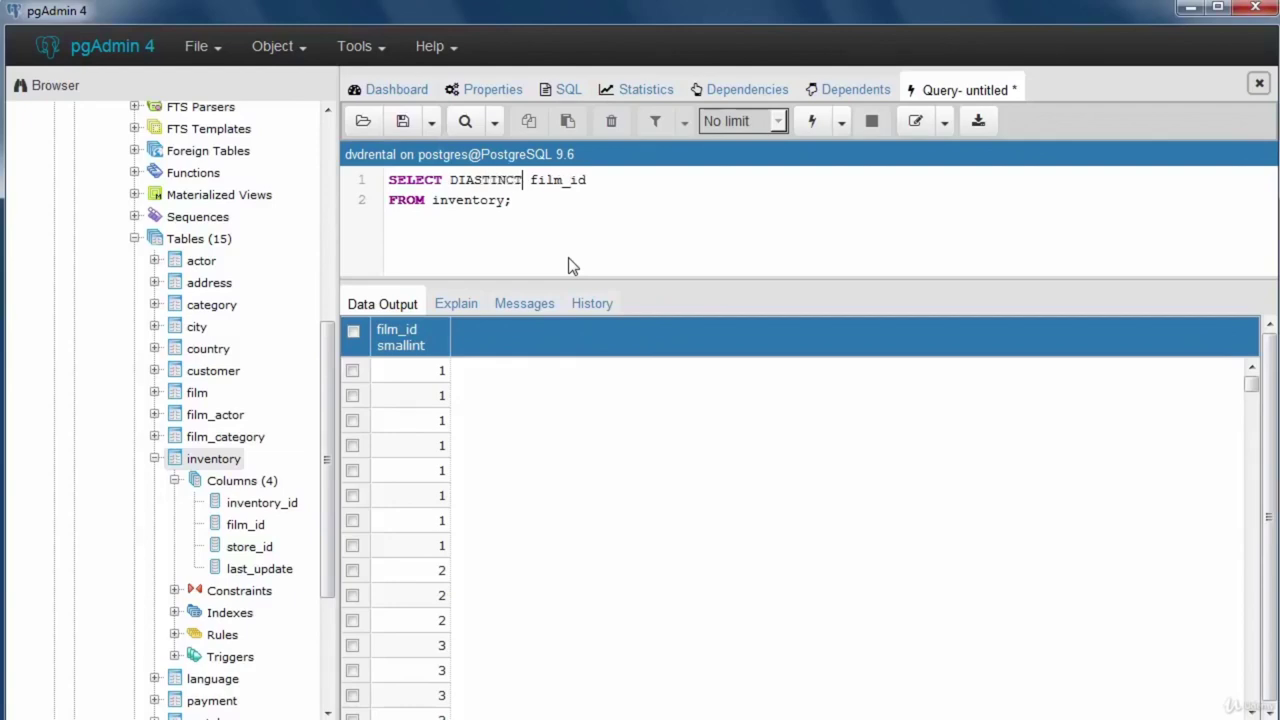
left_click(467, 186)
key("Delete")
Run the DISTINCT query, then append 'ORDER BY film_id ASC;' and rerun it for sorted IDs.
left_click(812, 124)
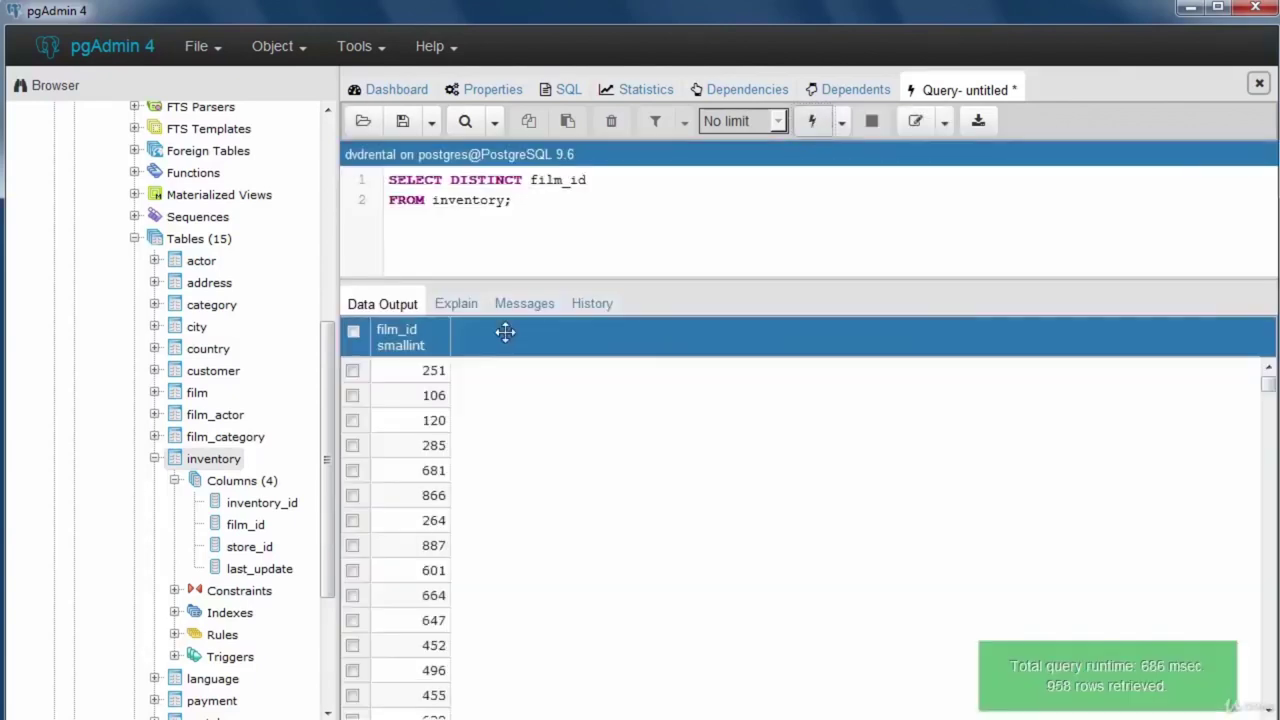
left_click(522, 203)
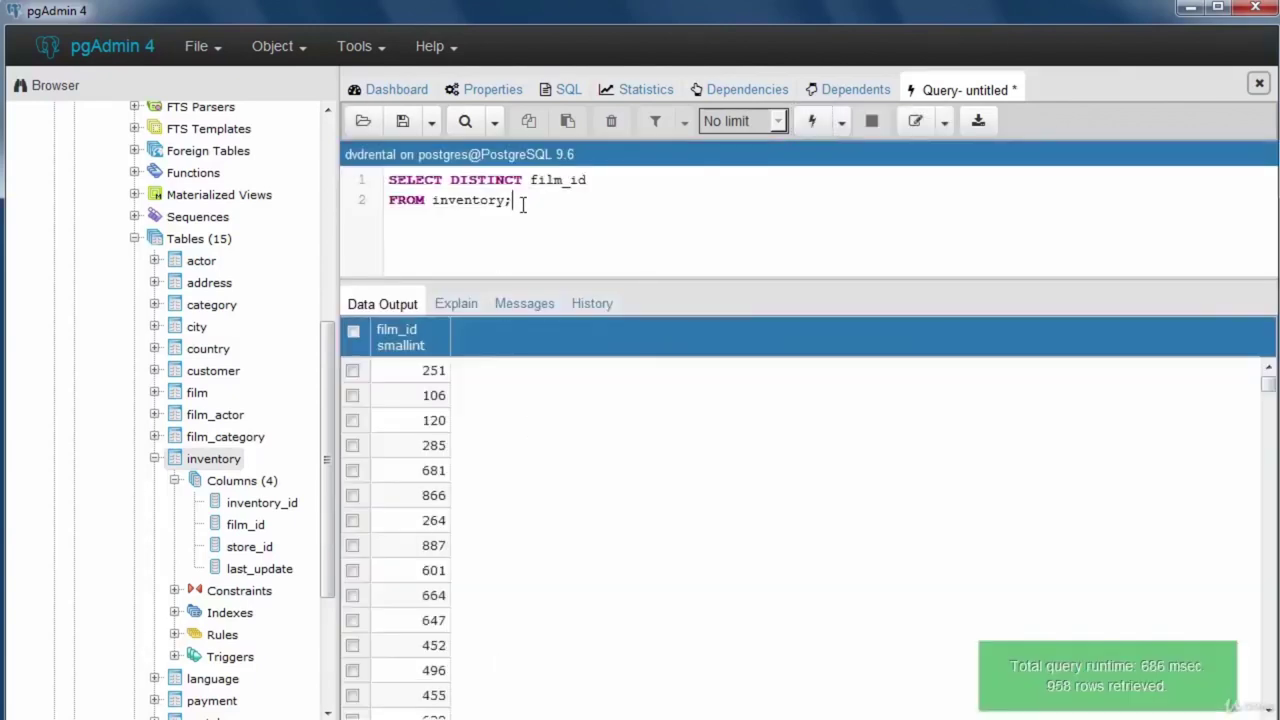
key("BackSpace")
key("Return")
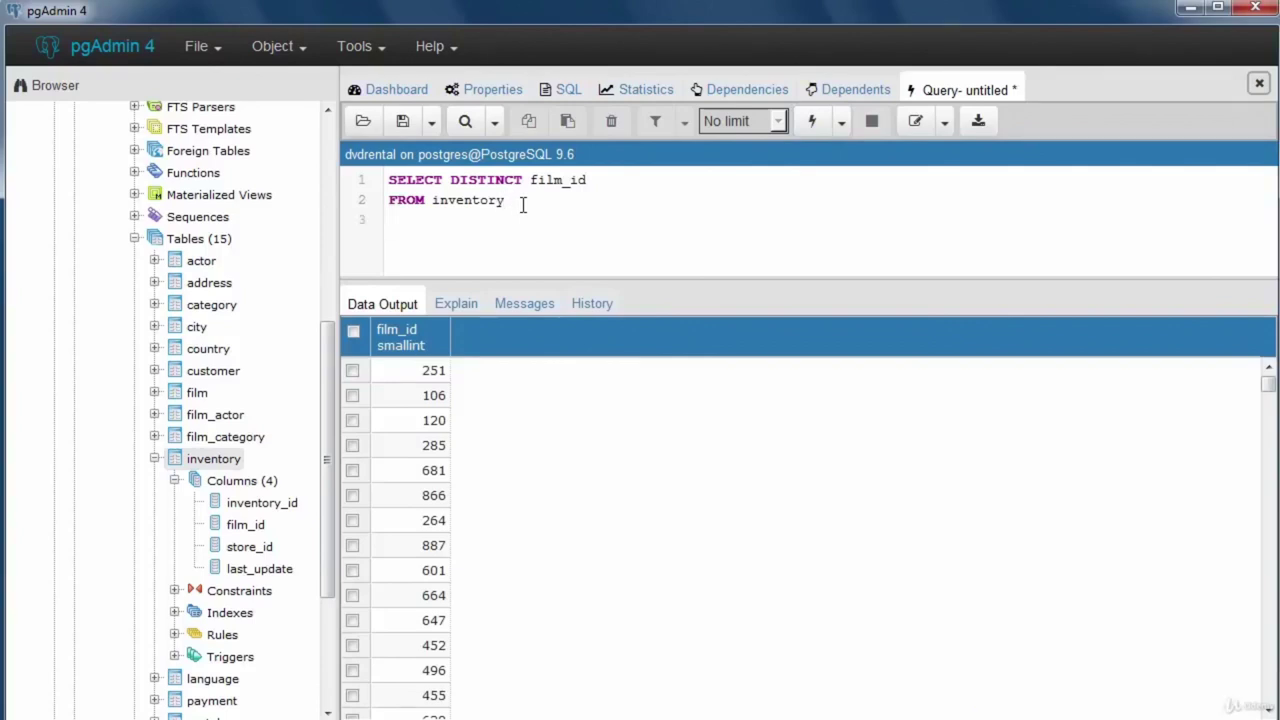
type("ORDER BY fi")
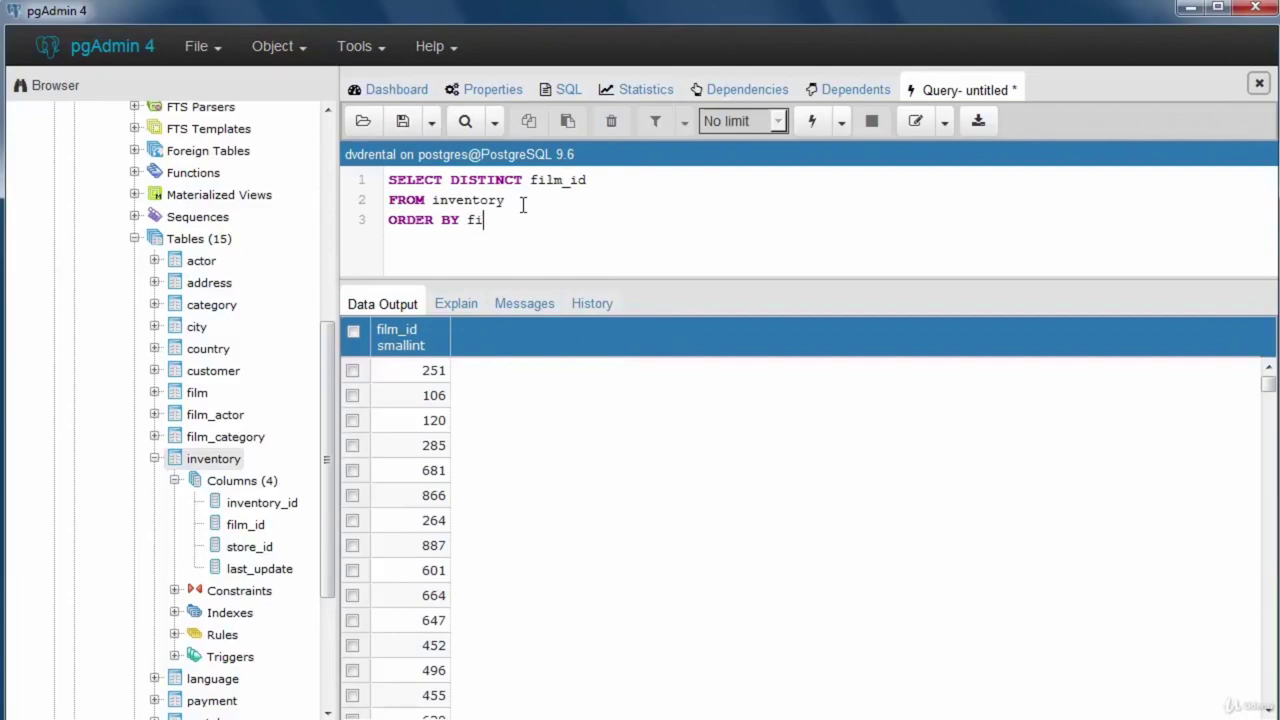
type("lm_id ASC;")
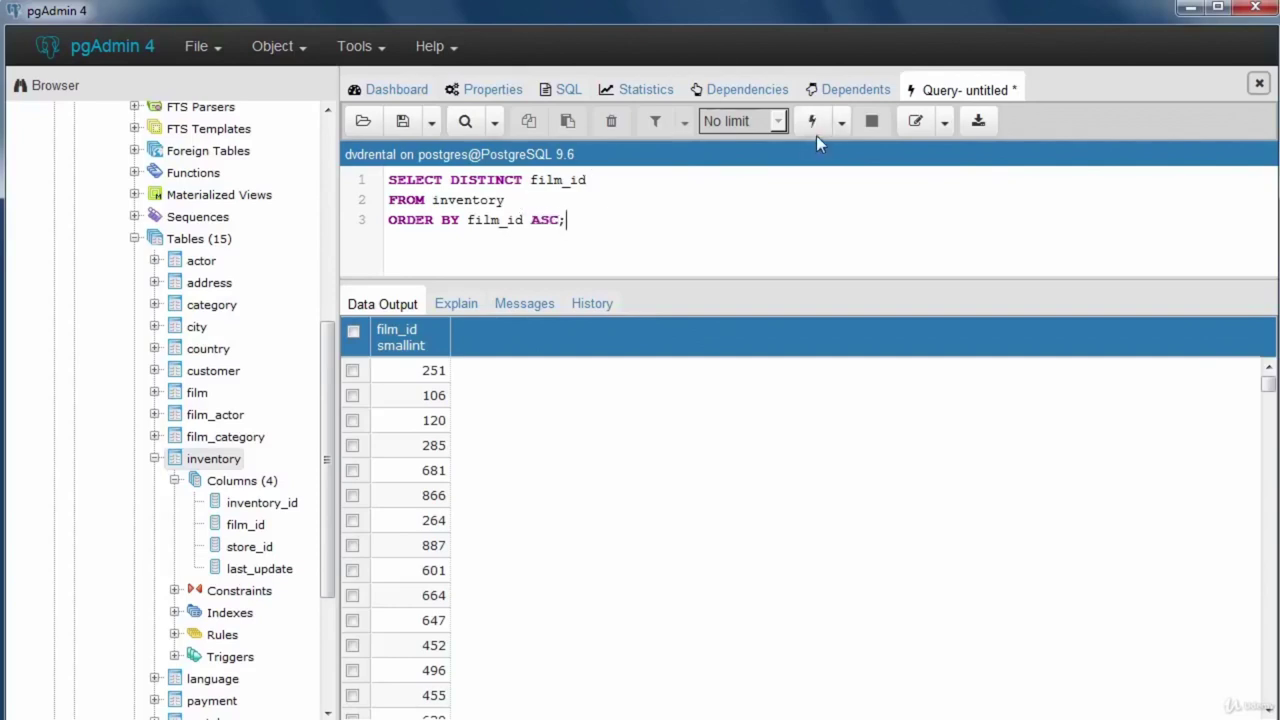
left_click(814, 126)
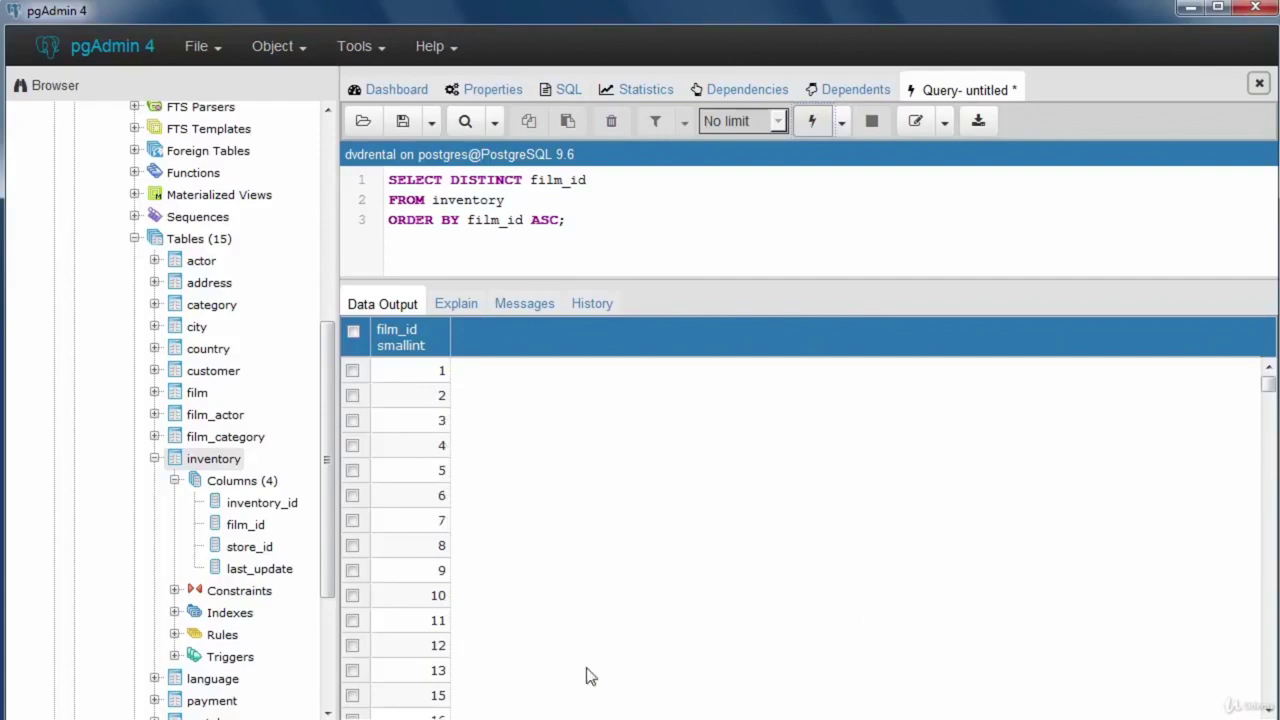
scroll(1268, 708, "down", 7)
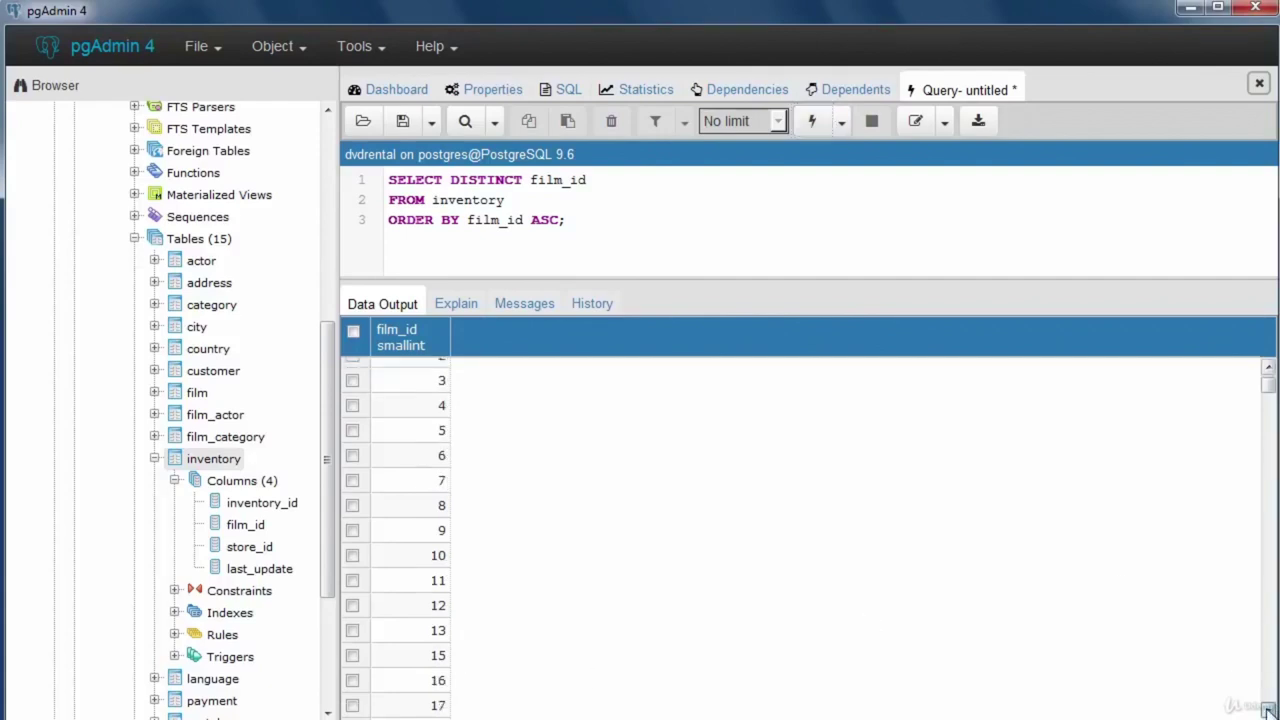
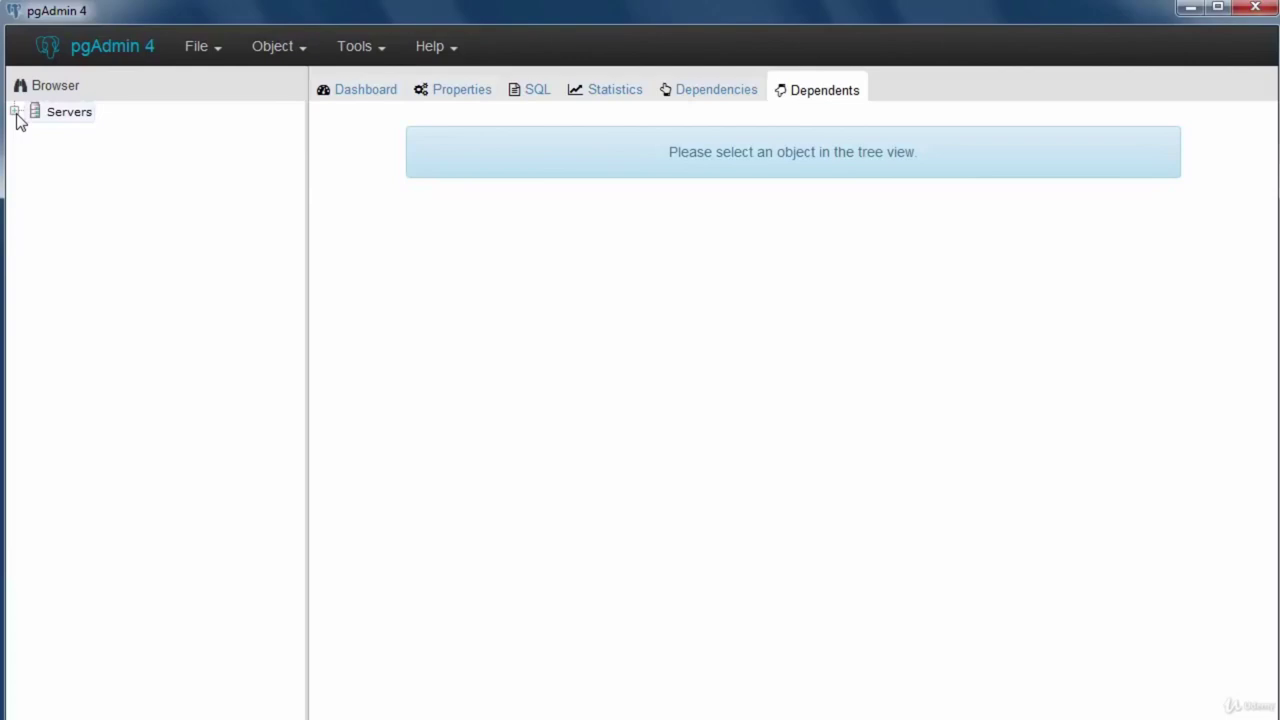
Connect to the PostgreSQL 9.6 server by entering the postgres user's password.
left_click(16, 113)
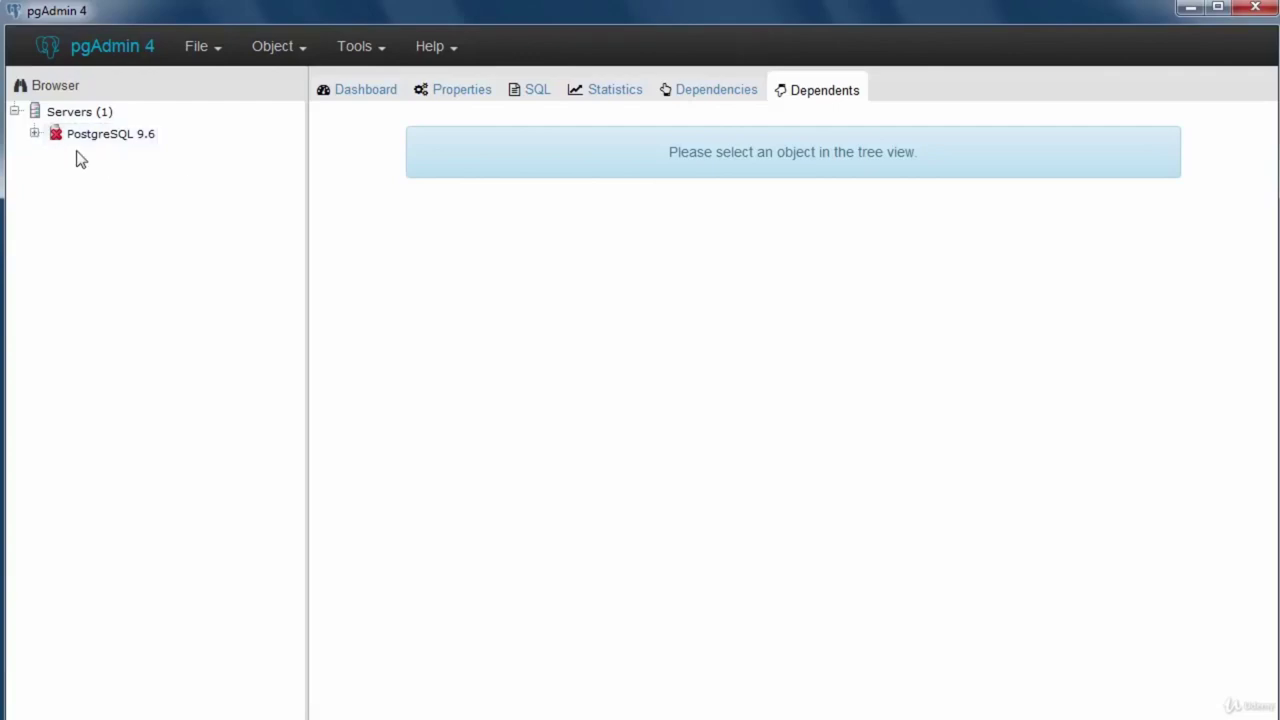
left_click(35, 137)
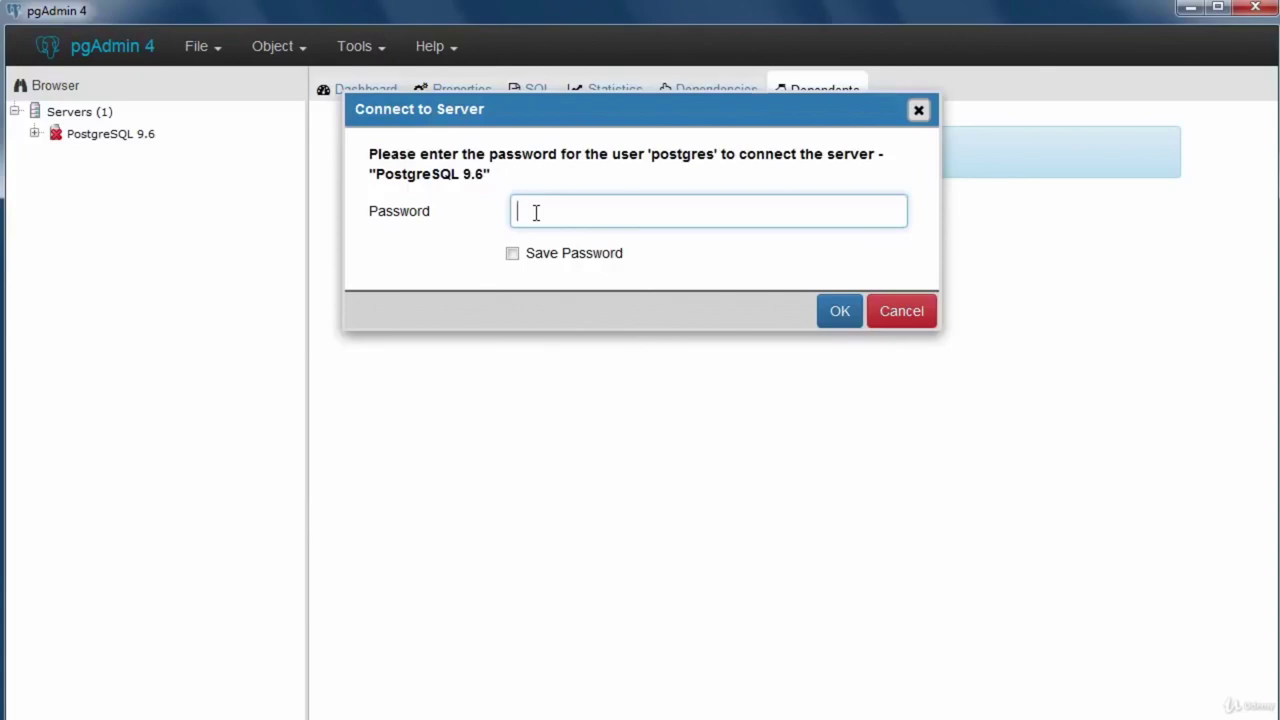
type("postgres")
left_click(843, 315)
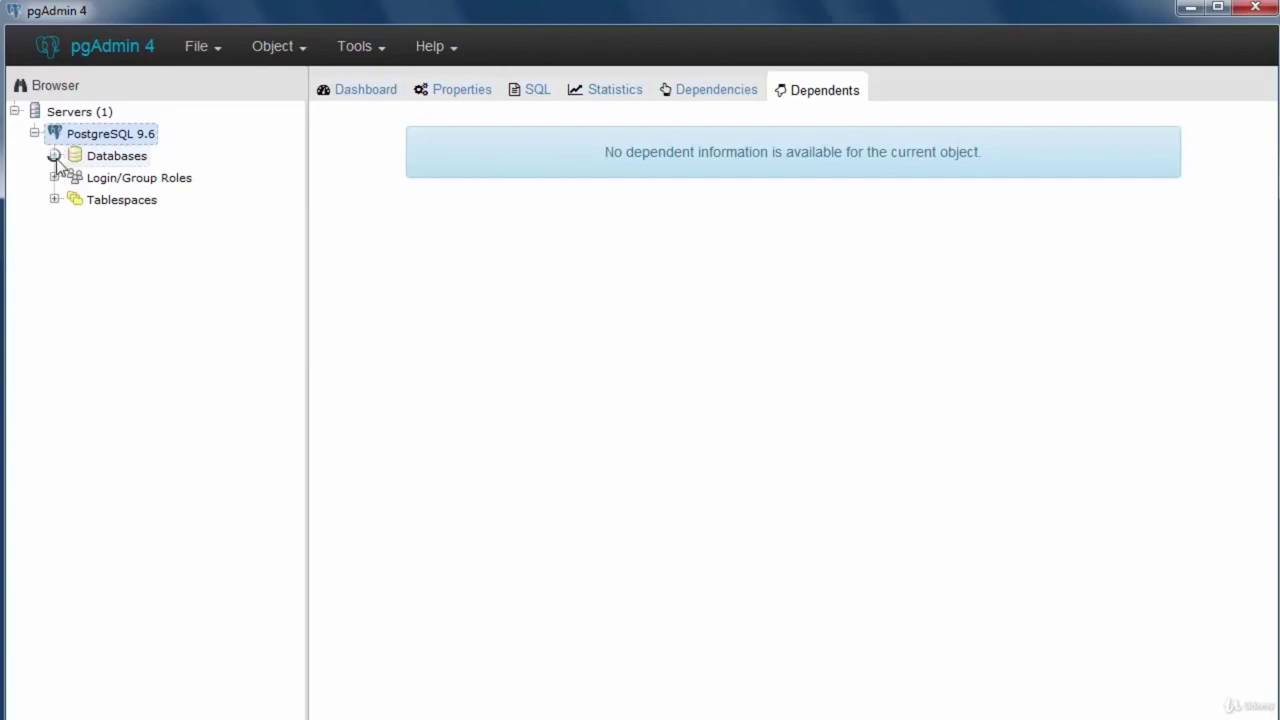
Connect to the dvdrental database and expand its public schema.
left_click(55, 156)
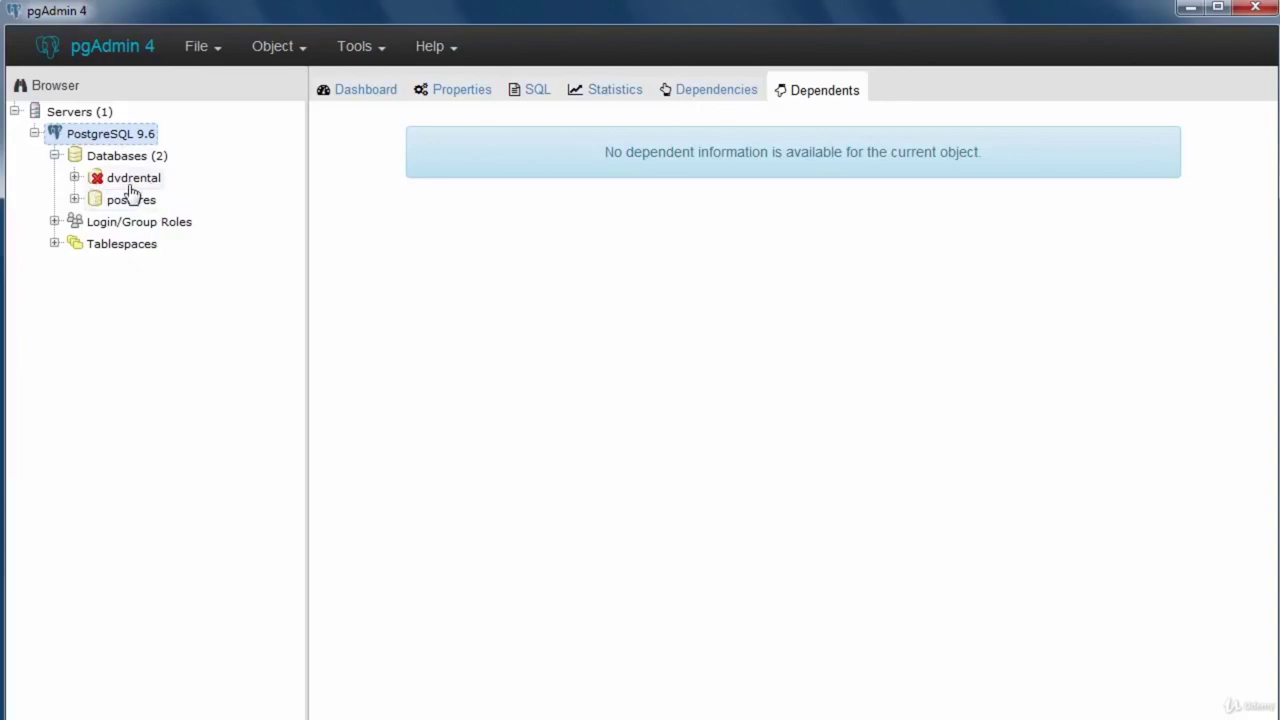
left_click(74, 178)
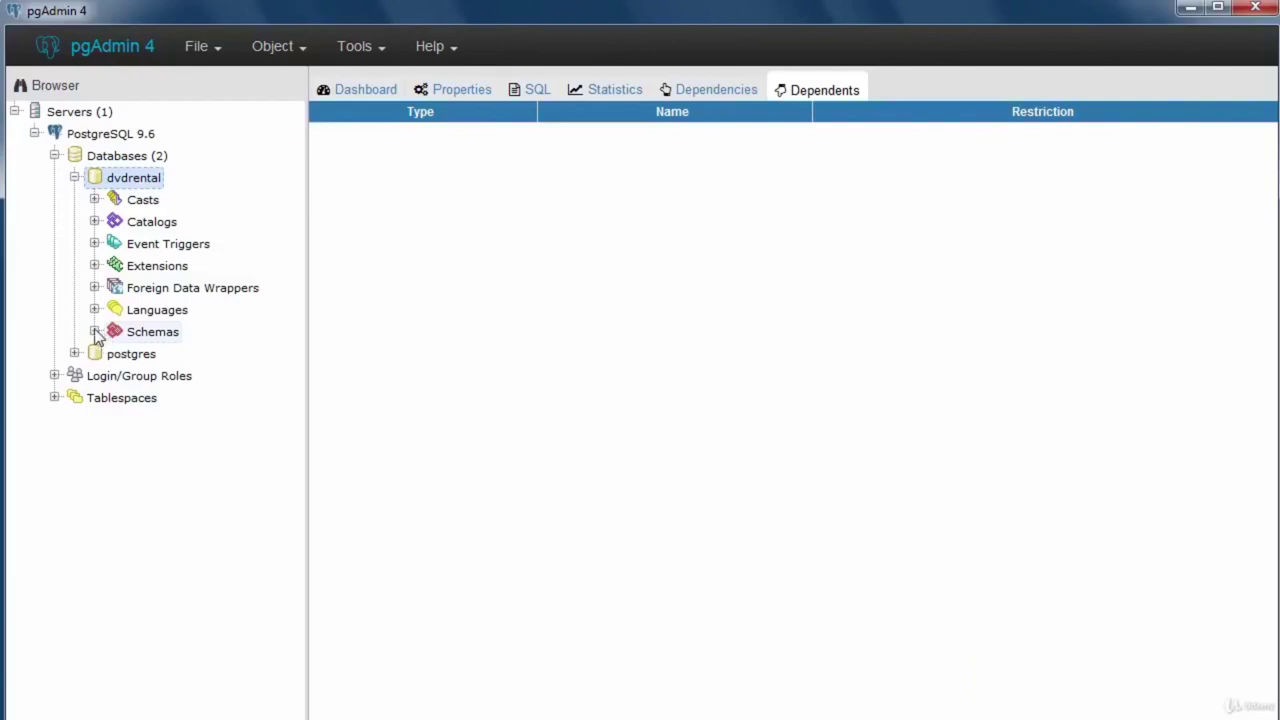
left_click(94, 332)
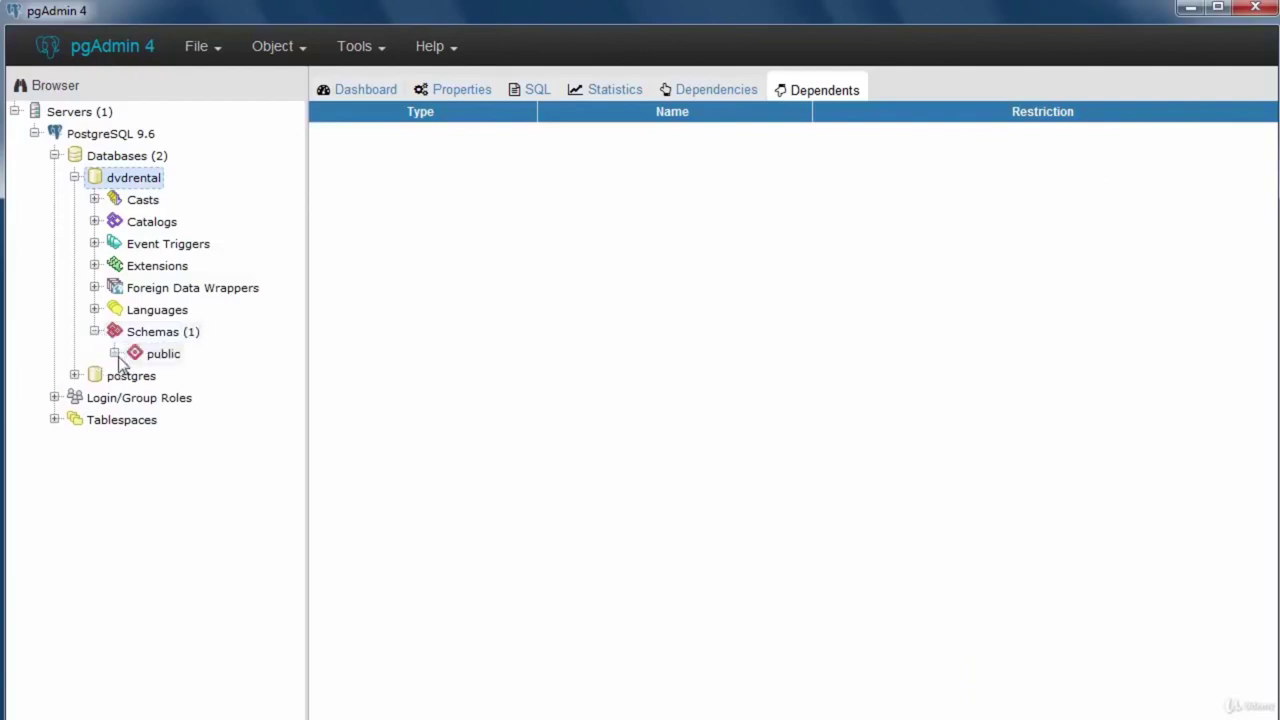
left_click(115, 354)
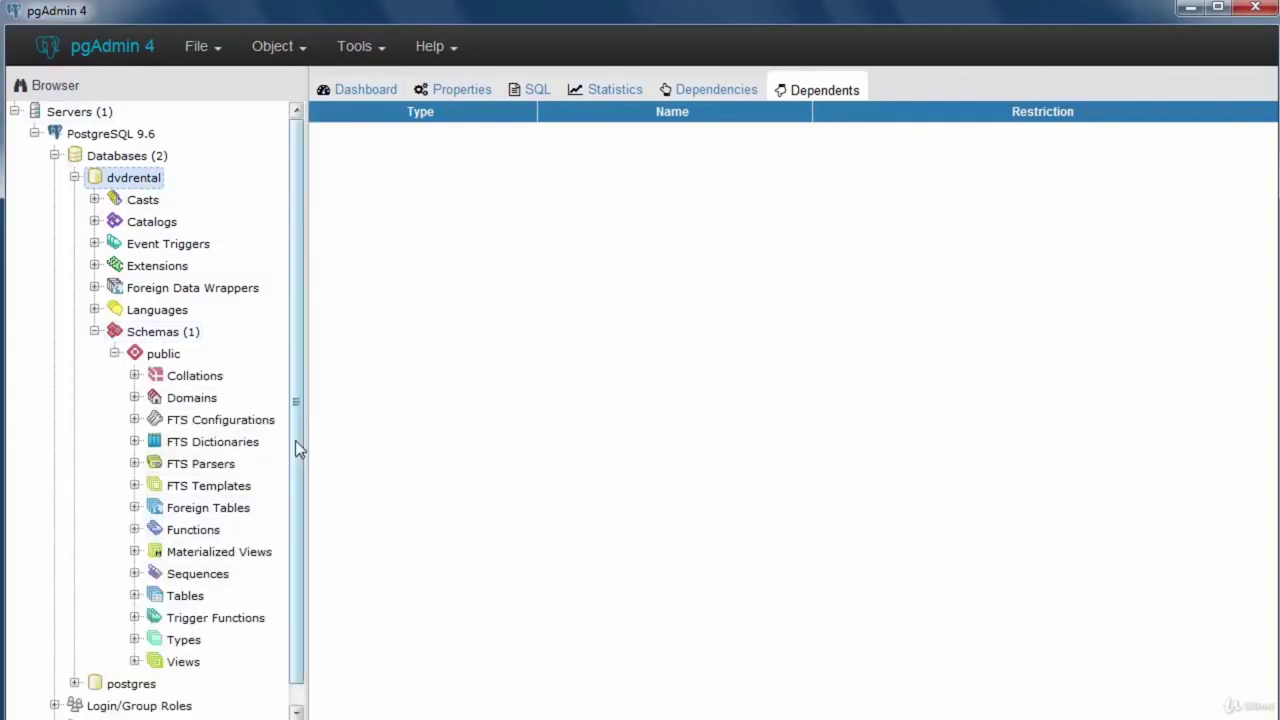
left_click_drag(297, 446, 289, 531)
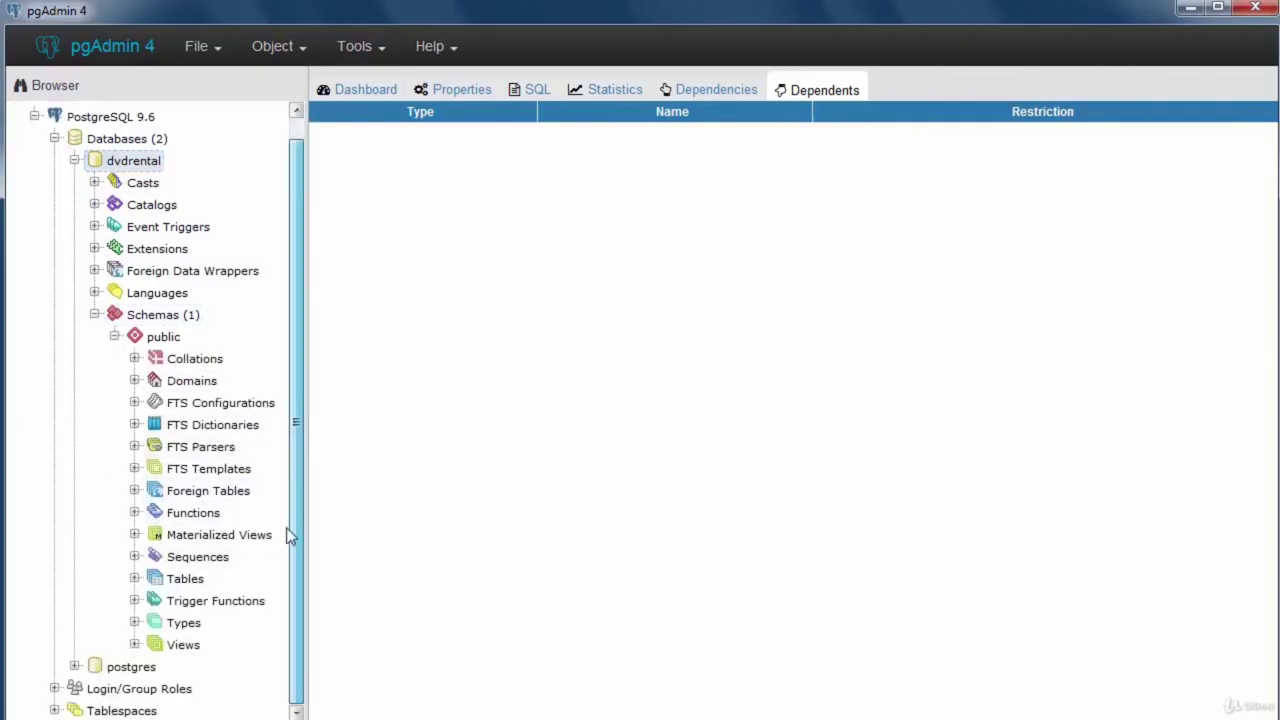
Expand the 15 tables and list the customer table's ten columns.
left_click(134, 579)
left_click(134, 579)
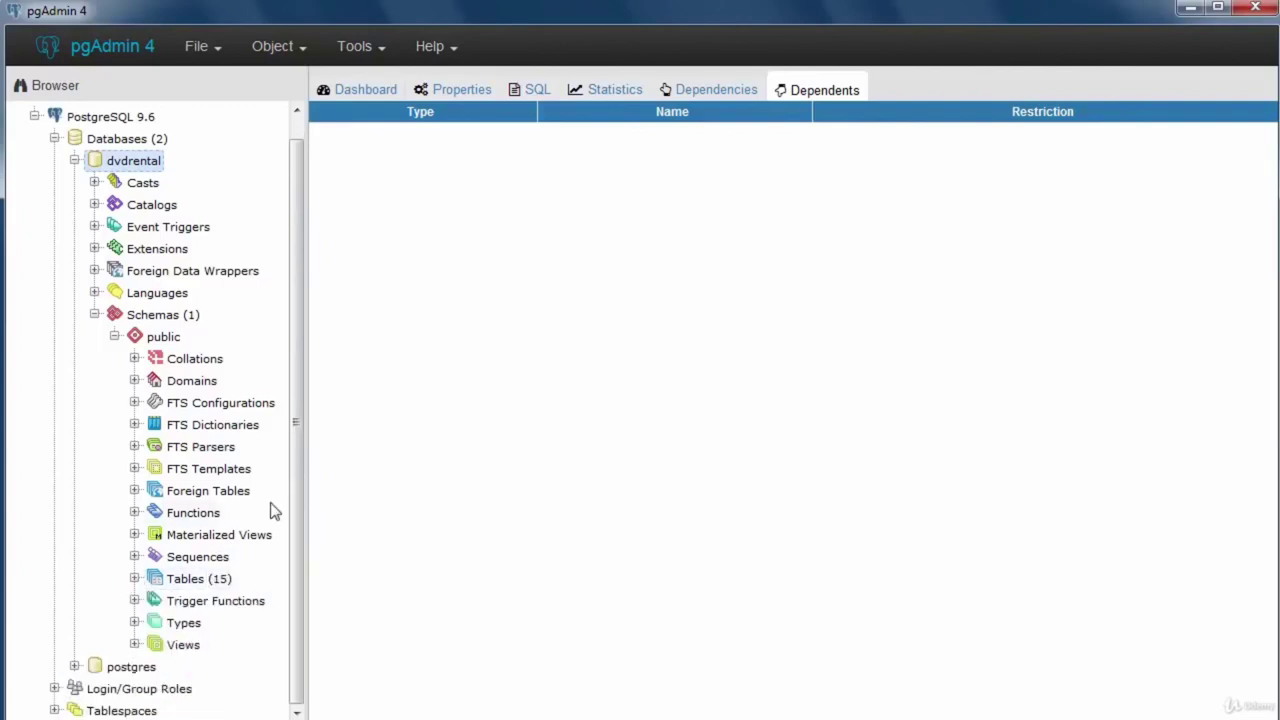
left_click(134, 579)
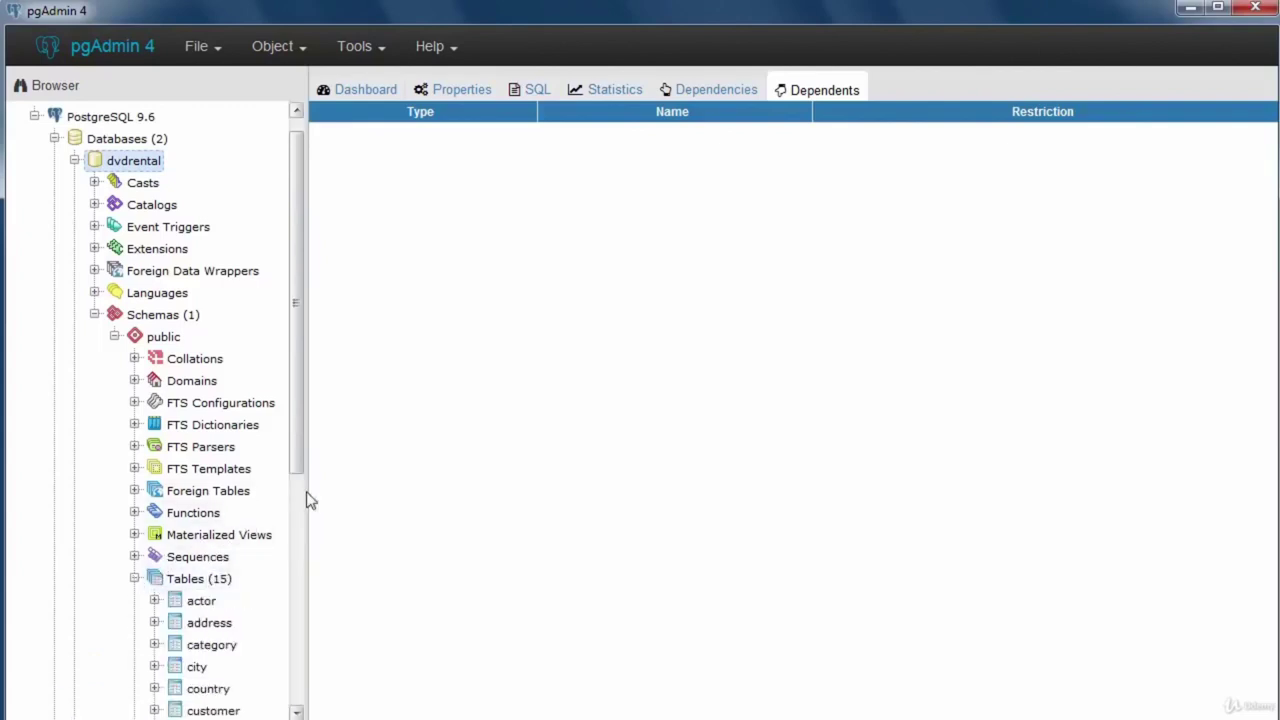
left_click_drag(303, 465, 300, 545)
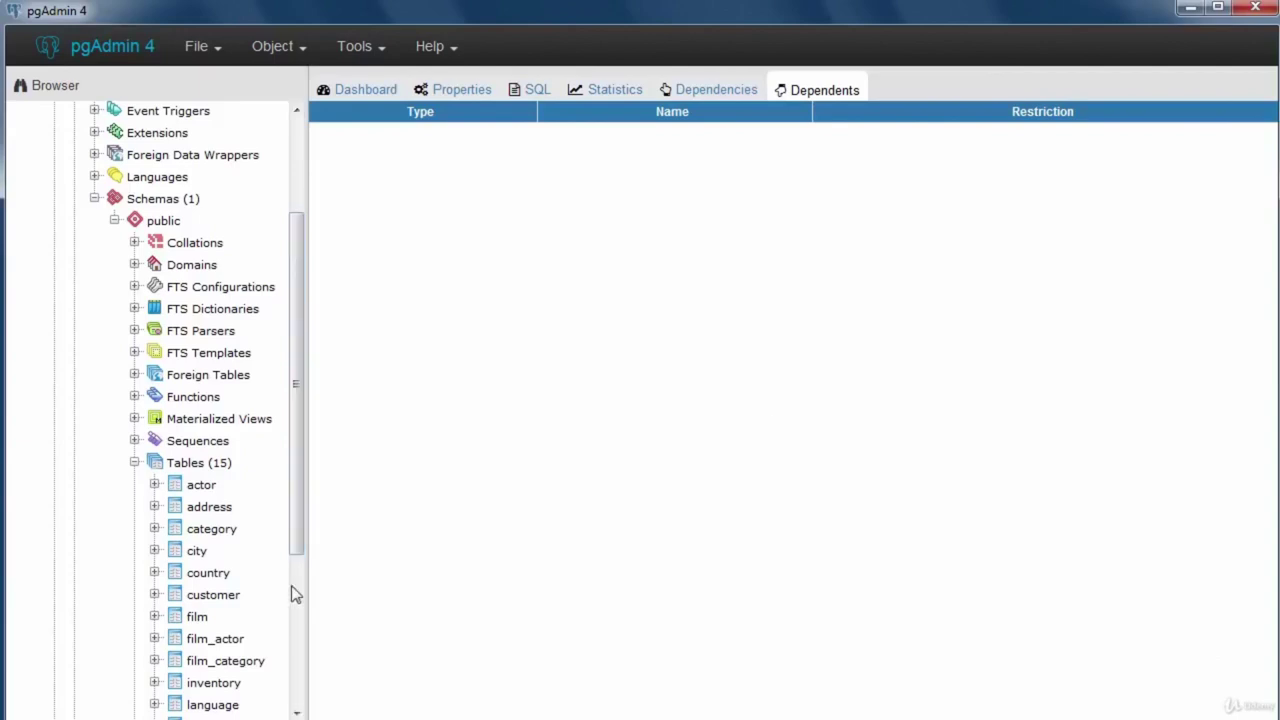
left_click(155, 596)
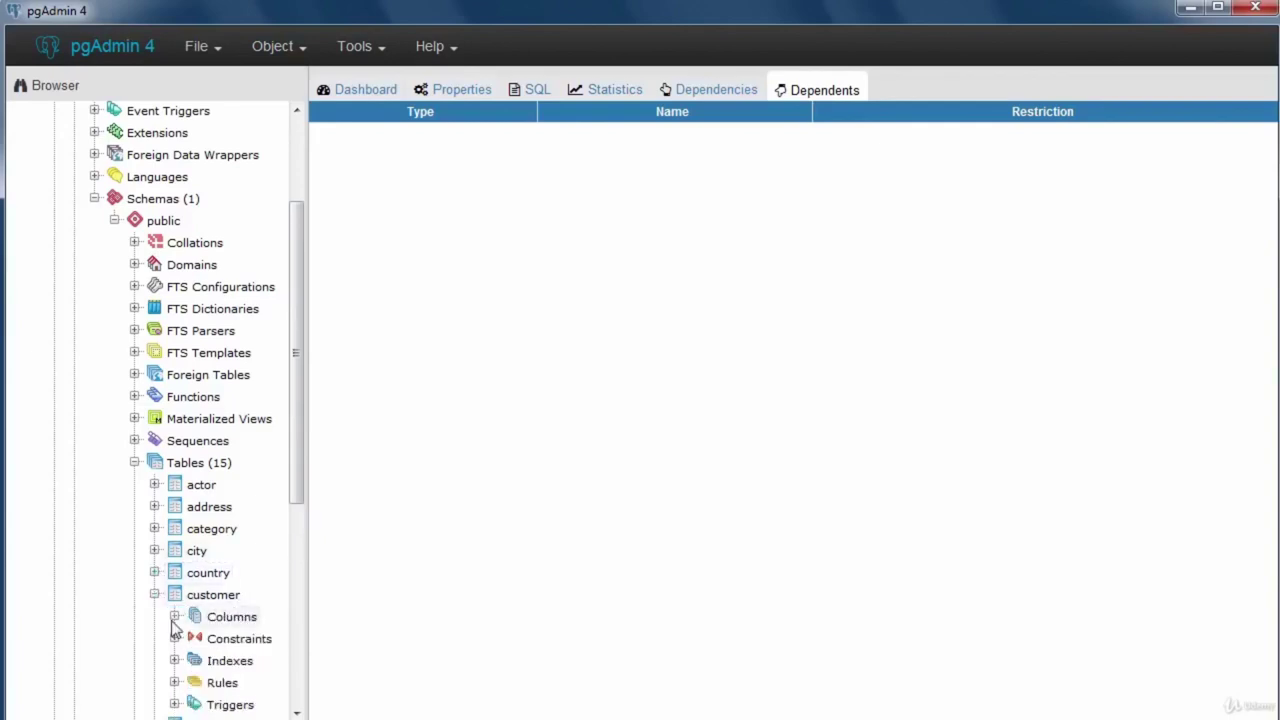
left_click(174, 617)
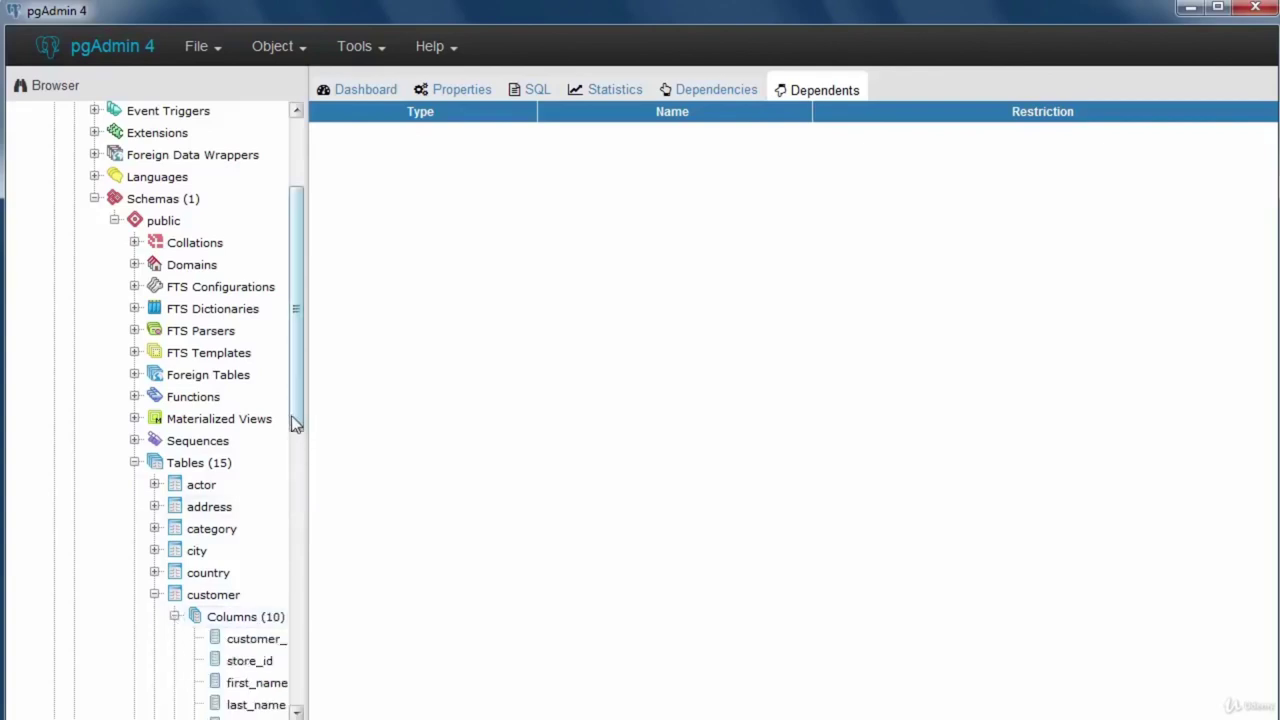
left_click_drag(293, 422, 341, 503)
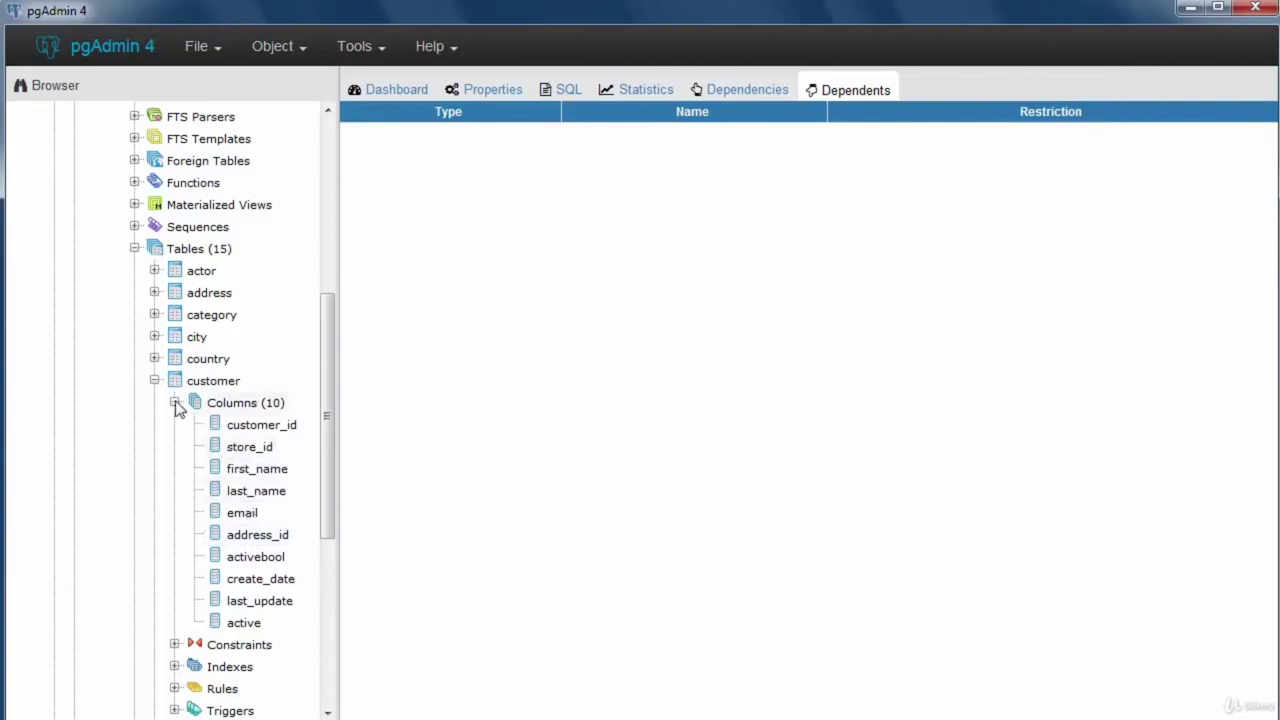
Open a Query Tool on dvdrental from the customer table's context menu and enlarge the editor.
left_click(228, 386)
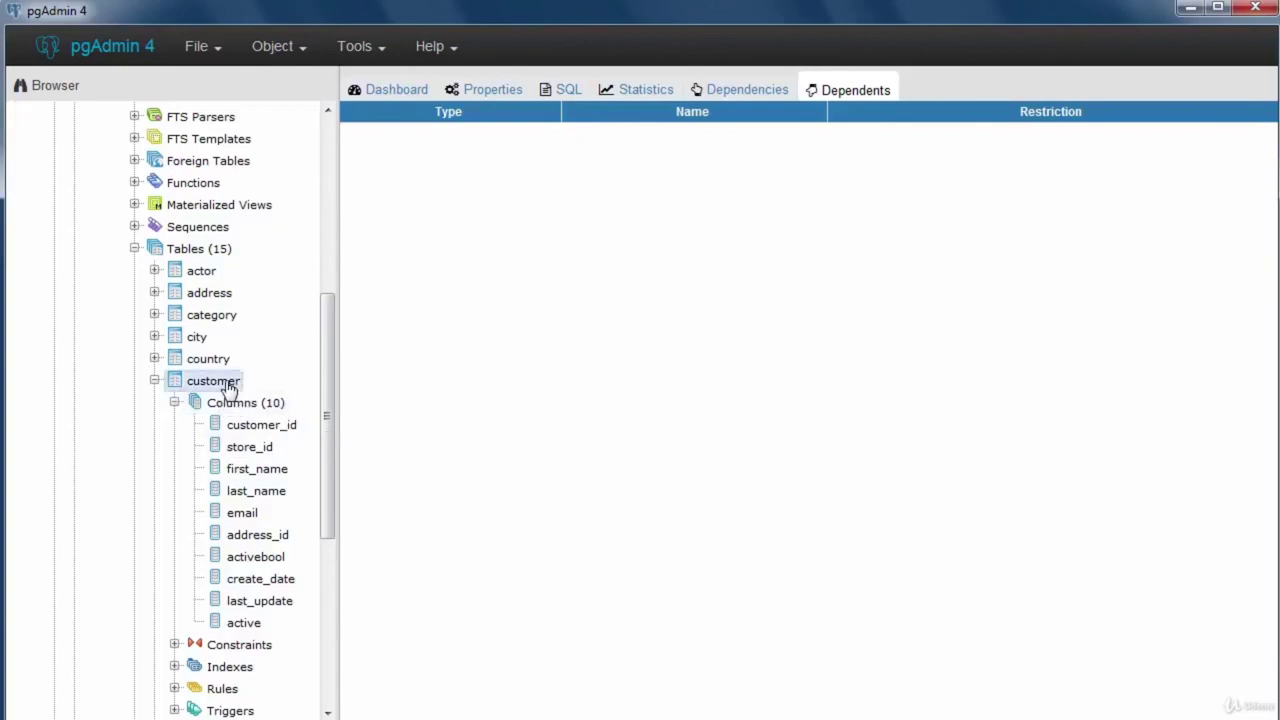
right_click(227, 384)
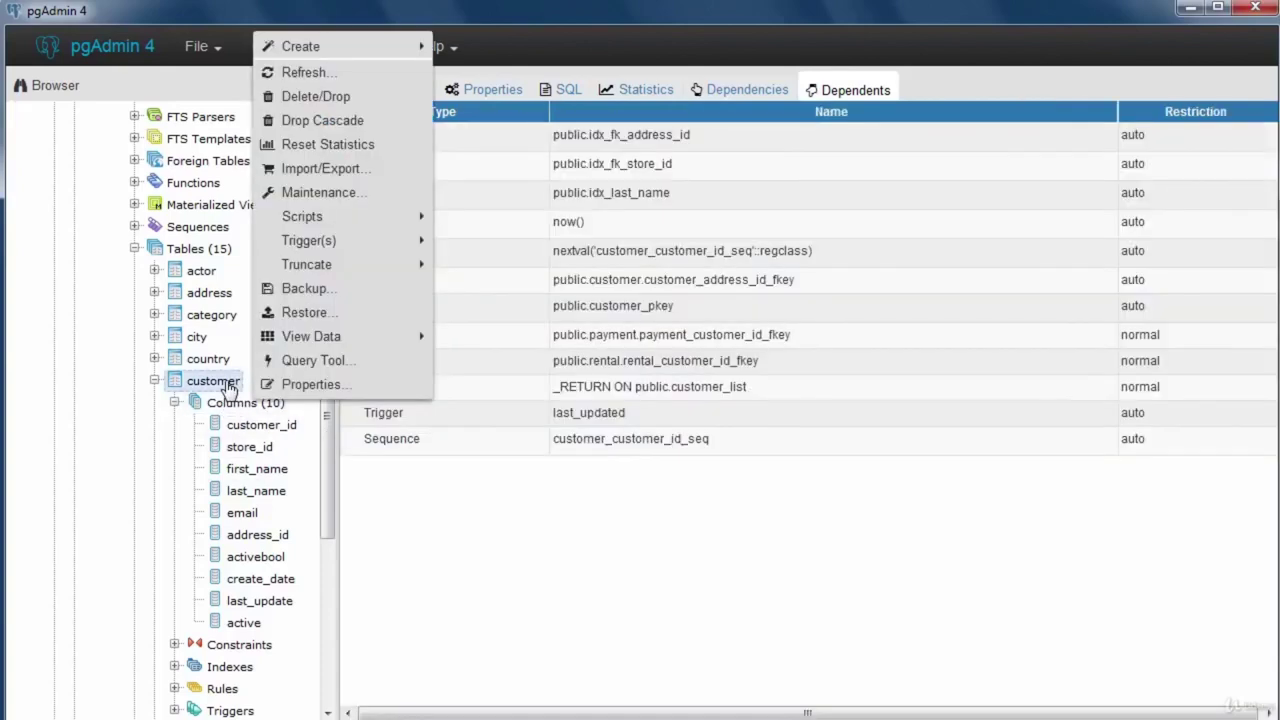
left_click(300, 366)
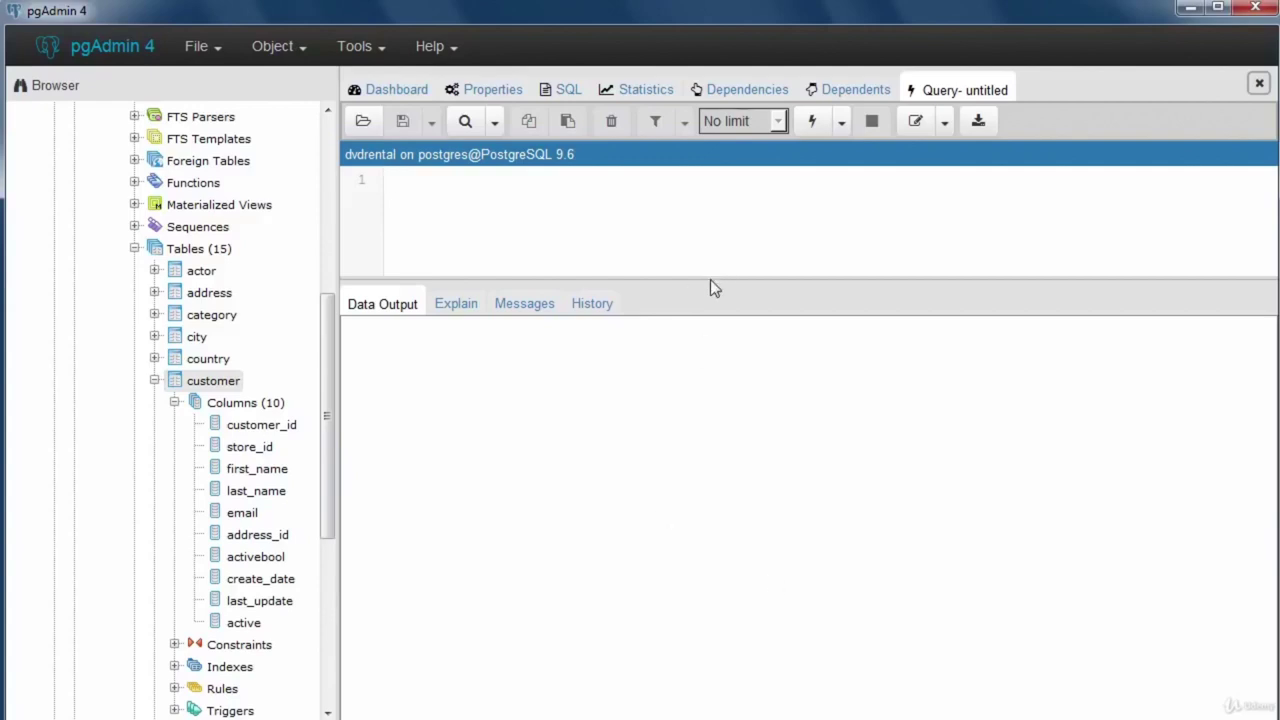
left_click_drag(710, 283, 710, 330)
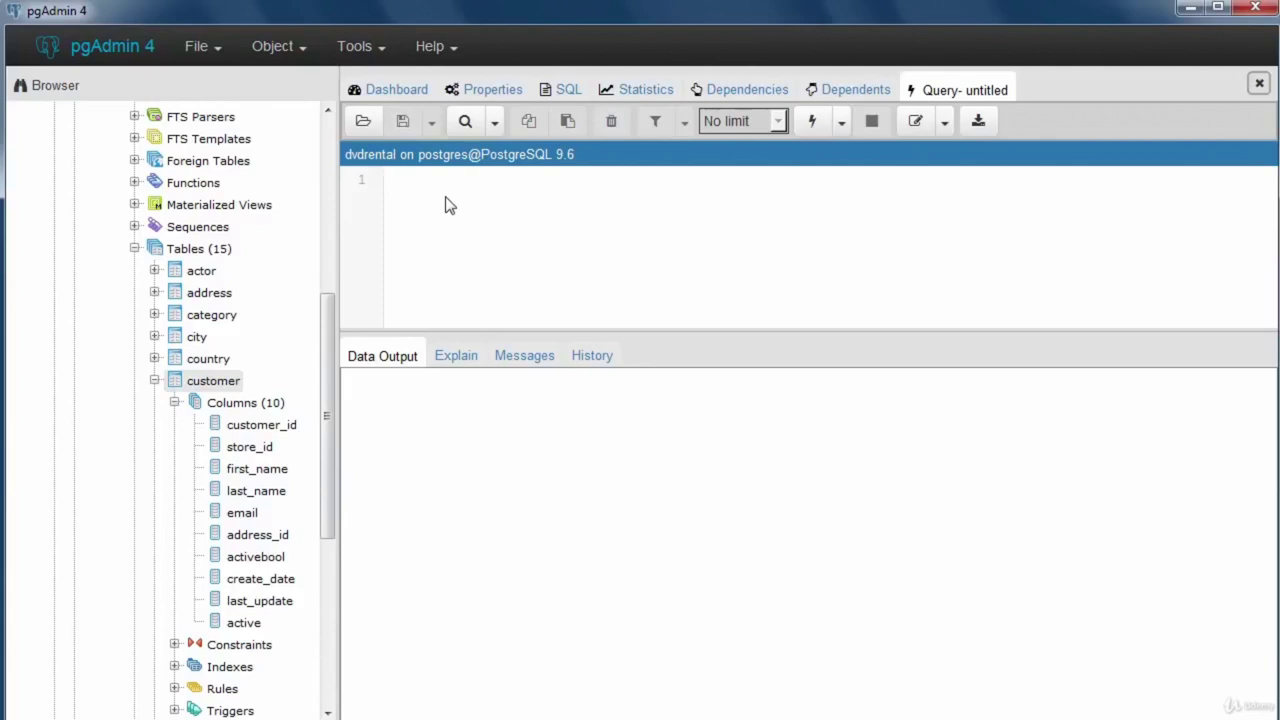
Write SELECT first_name,last_name FROM customer; across two lines.
type("SEL")
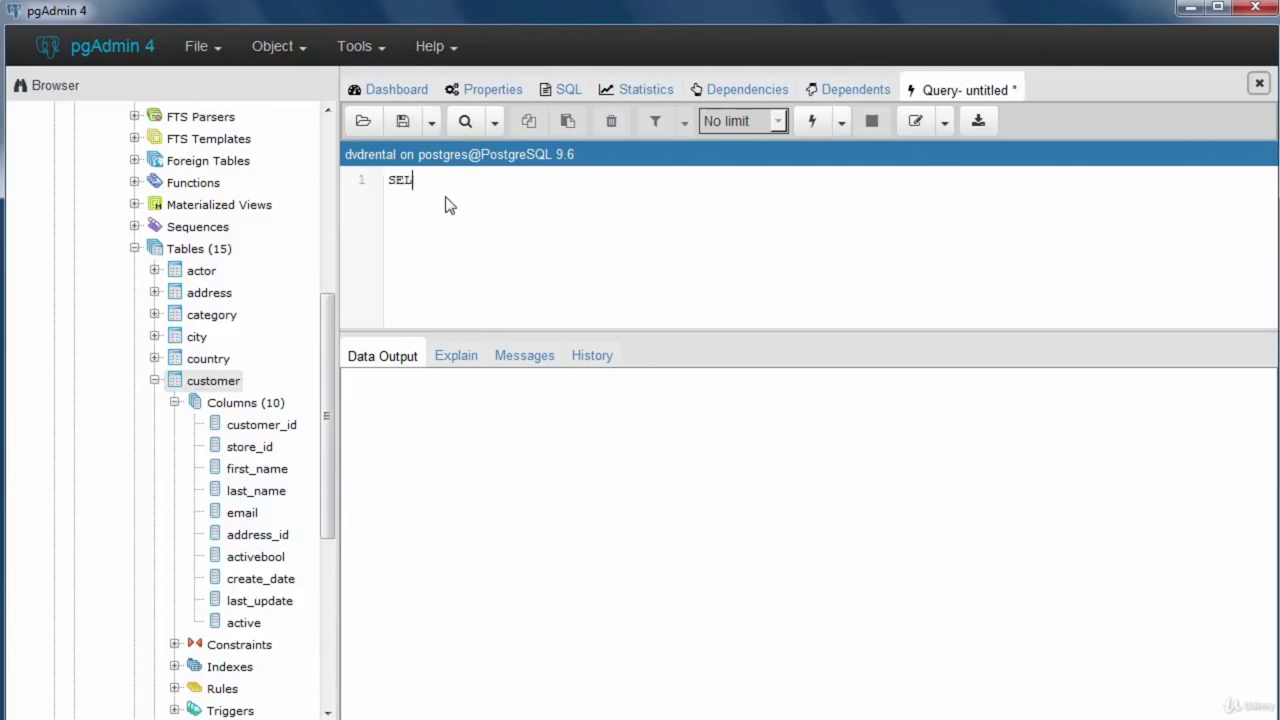
type("ECT")
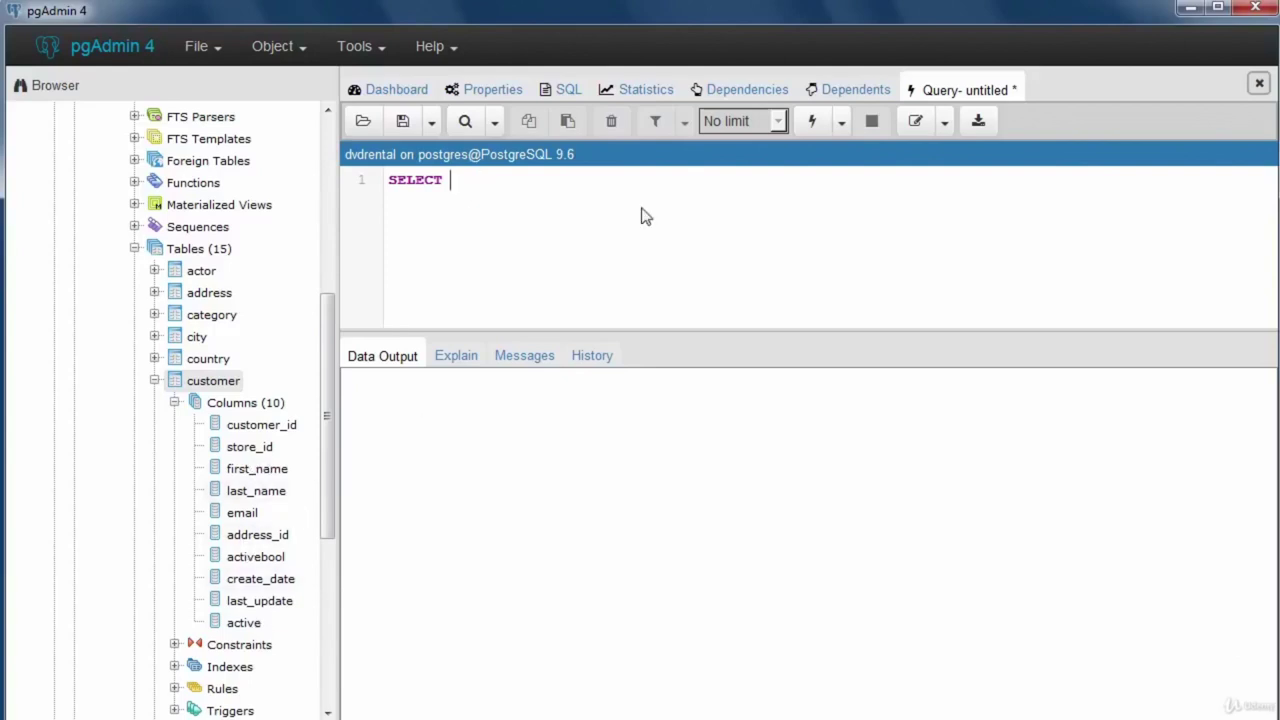
type(" first_na")
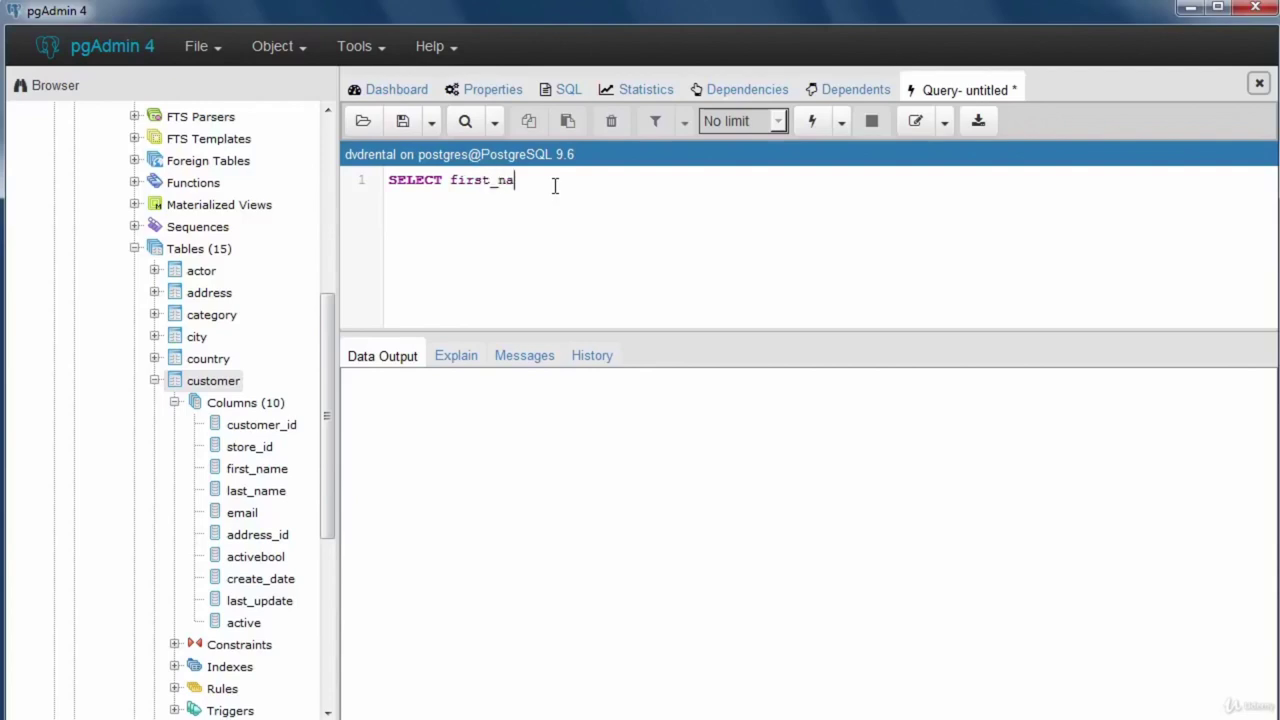
type("me,")
type("last_name")
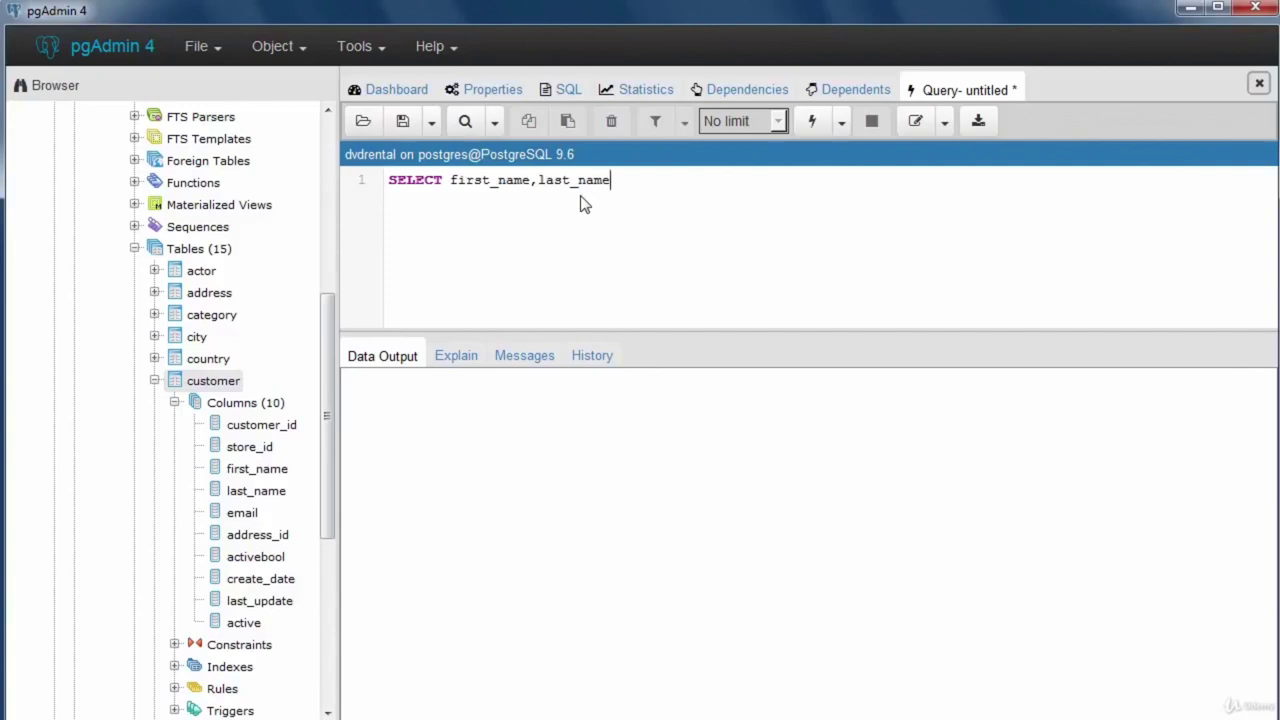
key("Return")
type("FROM")
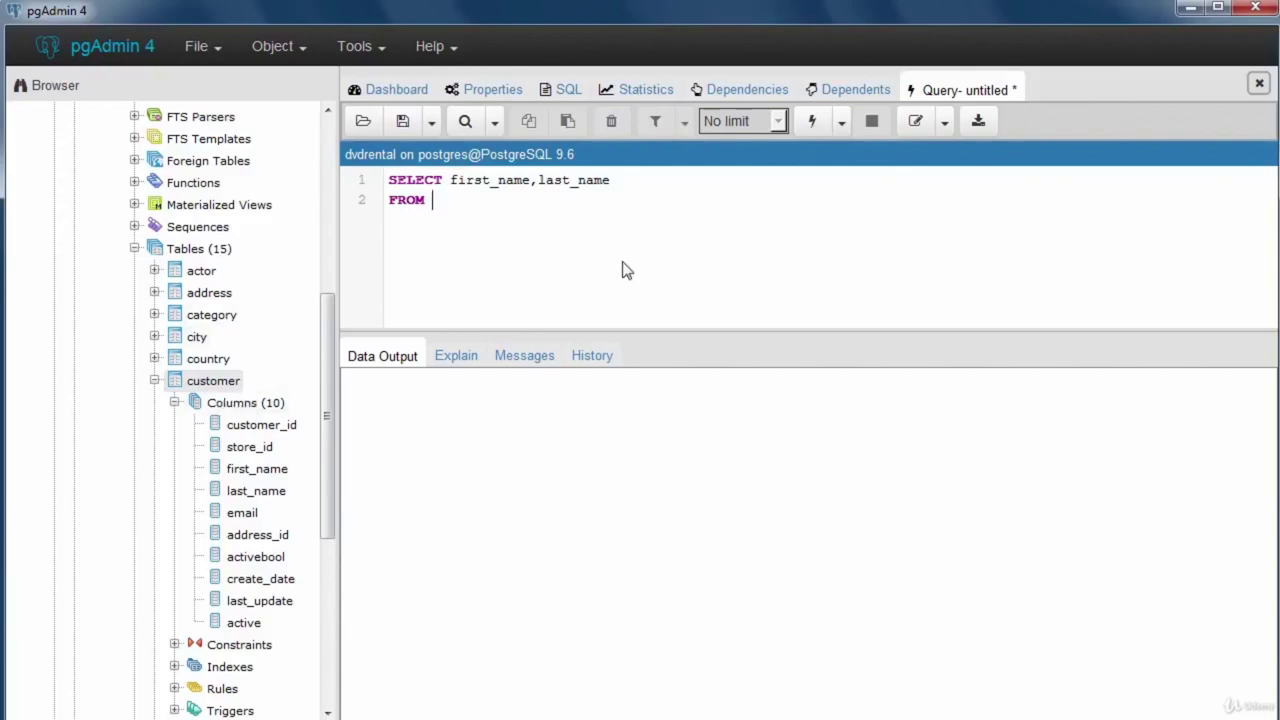
type("customer;")
Execute the query so Data Output lists every customer's first_name and last_name.
left_click(813, 128)
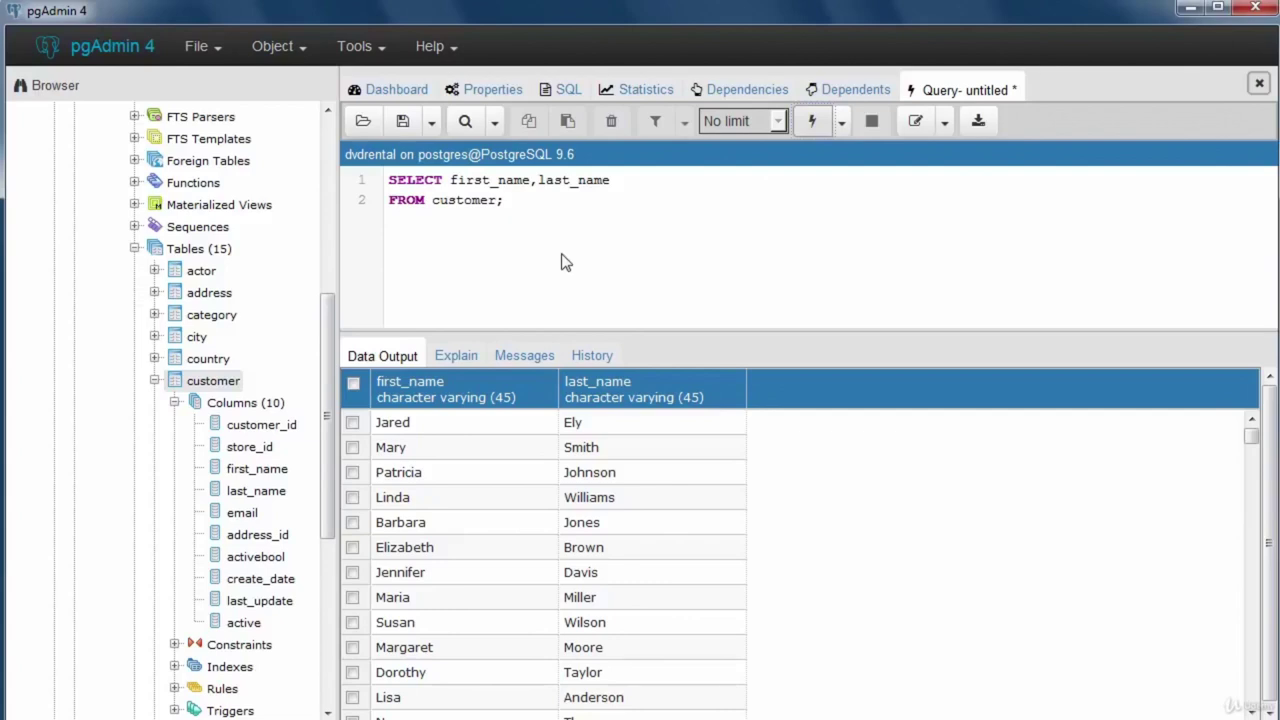
left_click(520, 201)
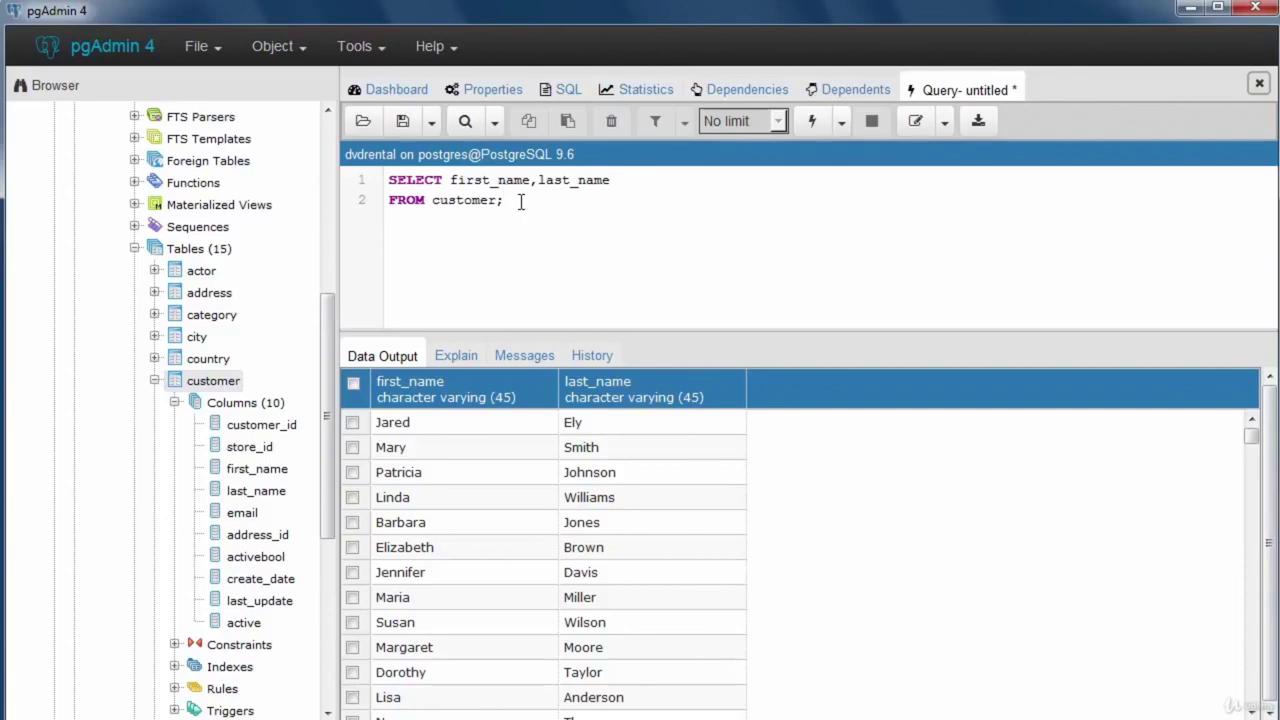
Replace the ending semicolon with a third line reading ORDER BY last_name DESC;.
key("BackSpace")
key("Return")
type("o")
key("BackSpace")
type("ORDER")
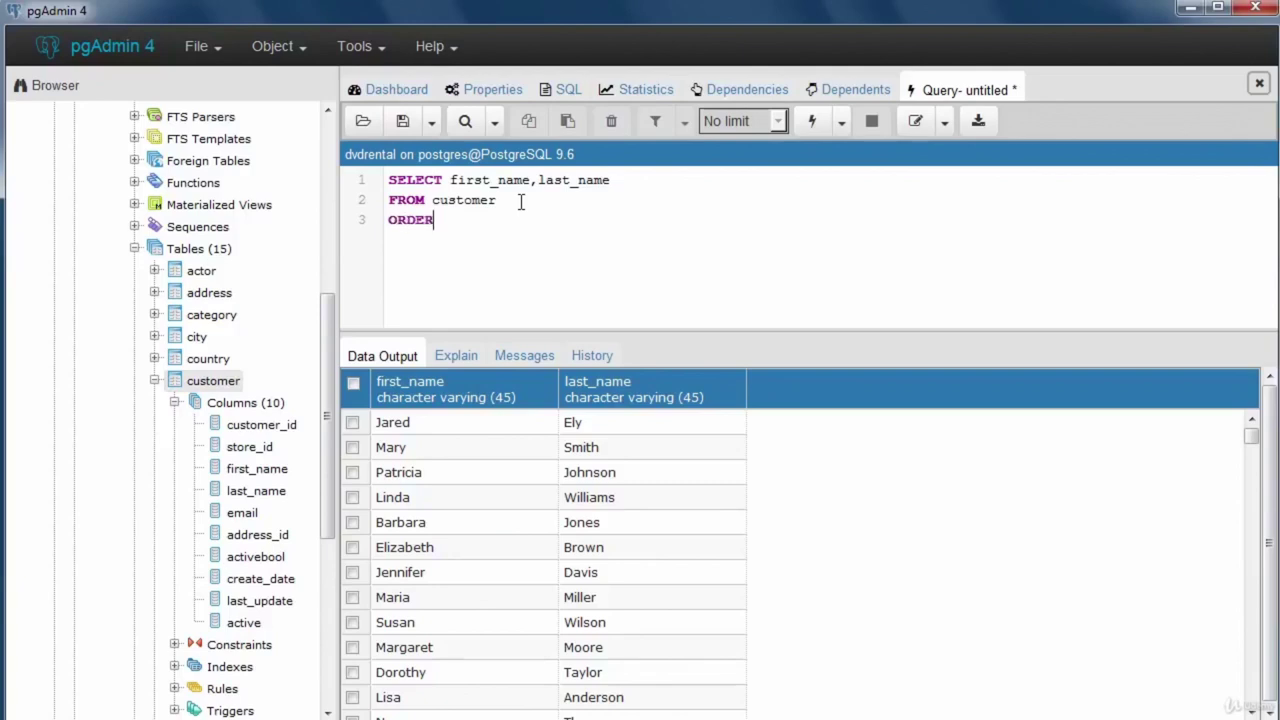
type(" BY")
type("LAST")
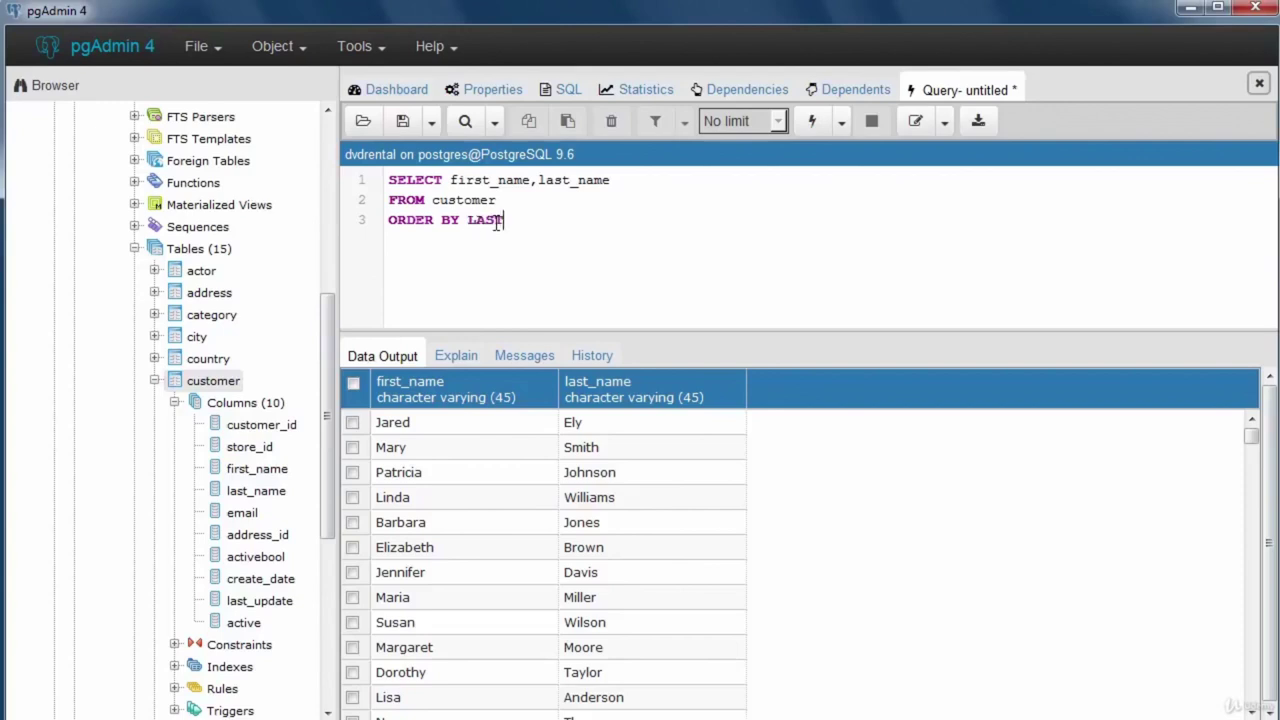
key("BackSpace")
key("BackSpace")
key("BackSpace")
key("BackSpace")
type("last_name")
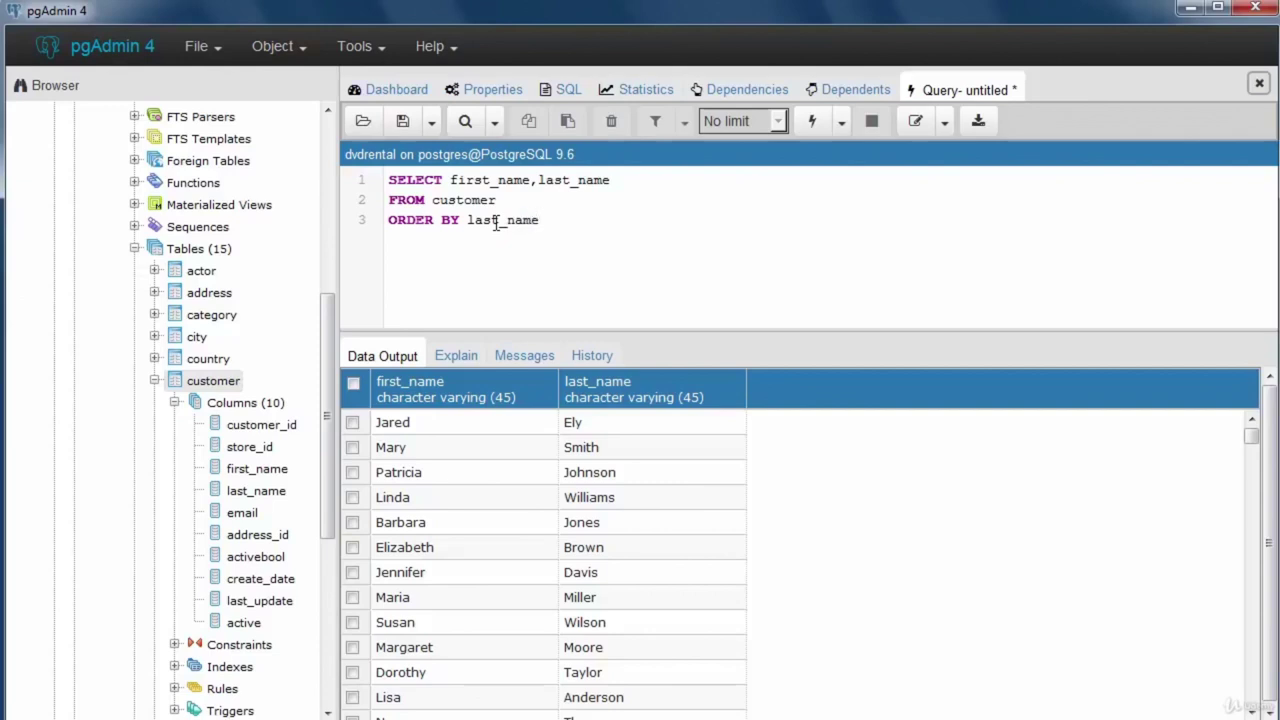
type(" DESC;")
Run the DESC query and scroll the results, which start with Young, Yee, Yanez.
left_click(814, 124)
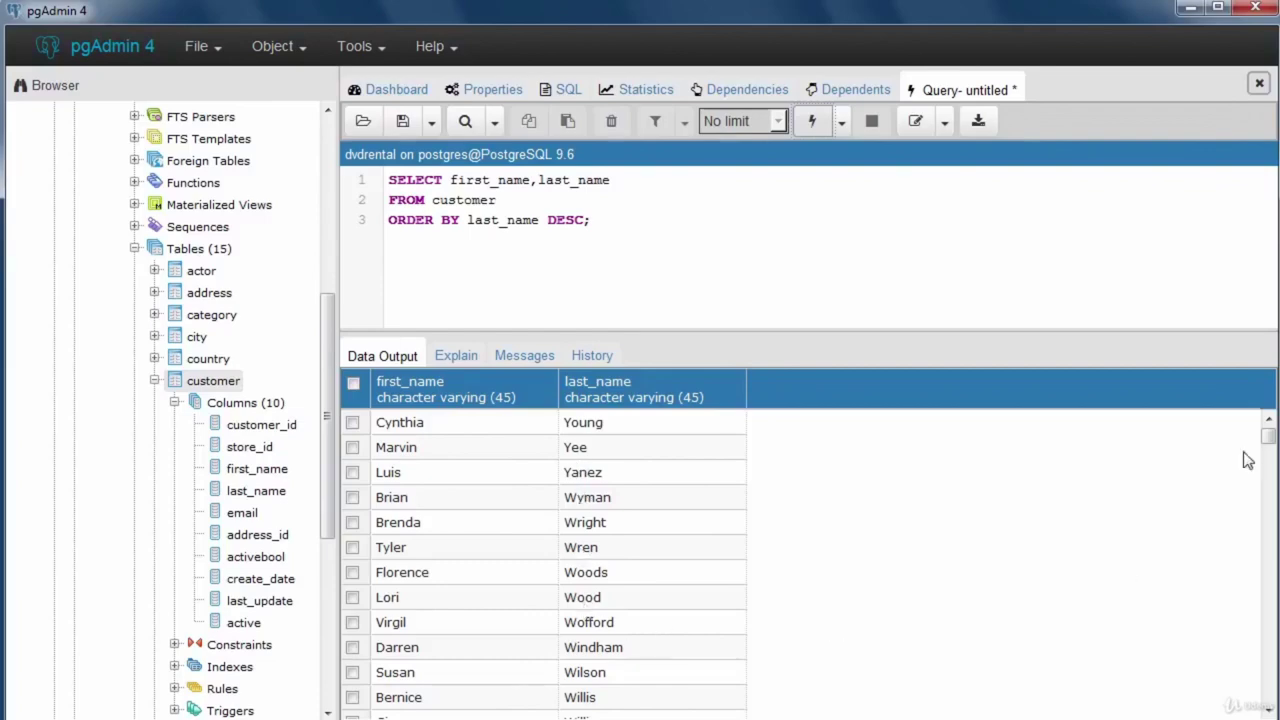
scroll(1272, 568, "down", 20)
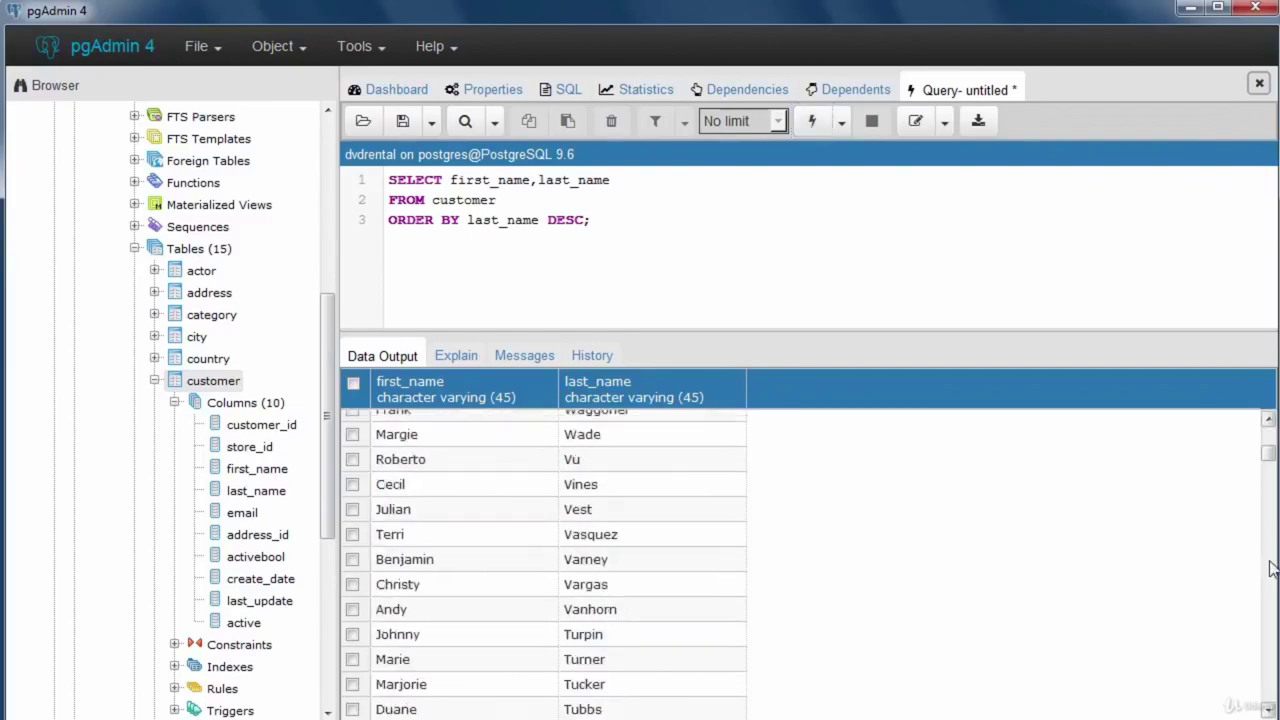
scroll(1272, 568, "down", 20)
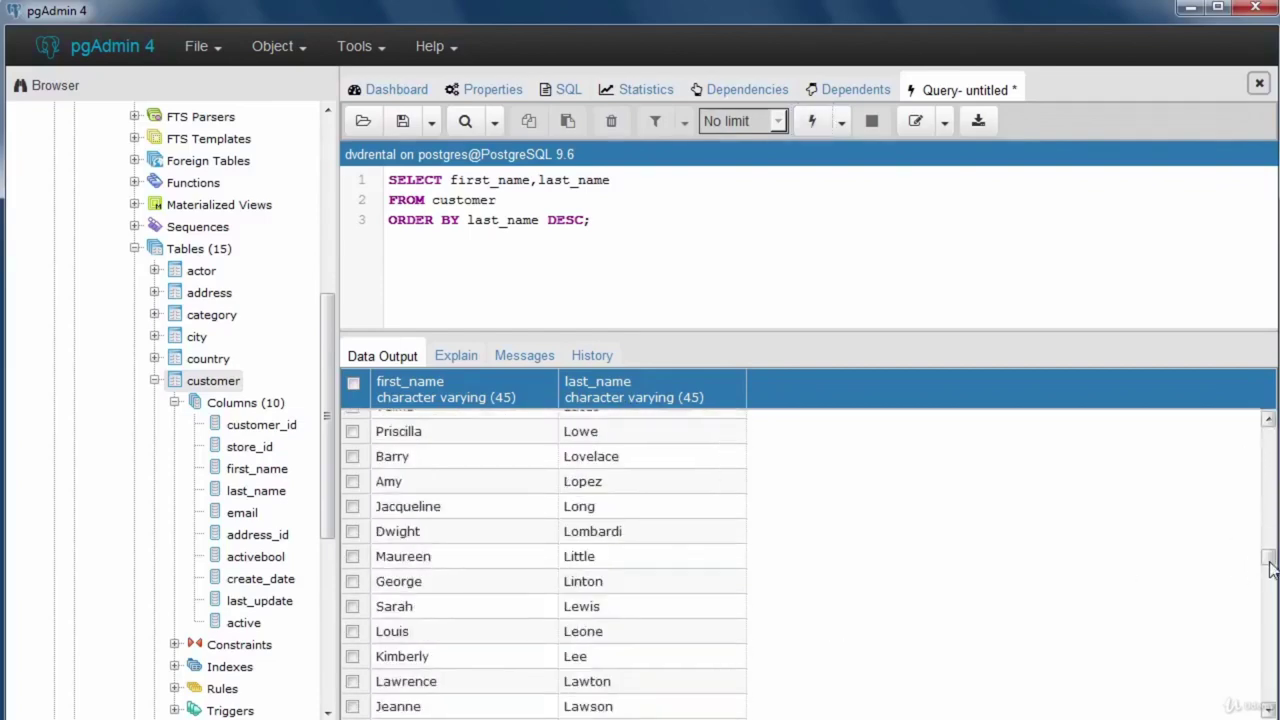
scroll(1272, 568, "down", 20)
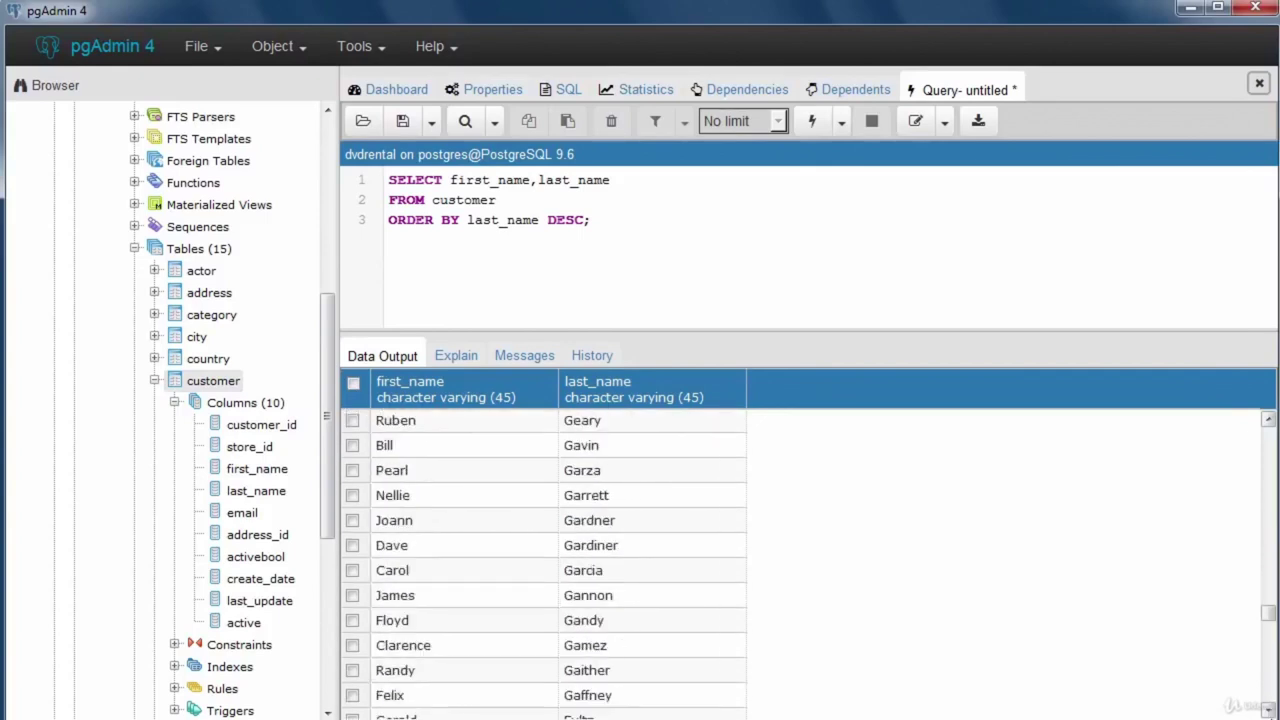
left_click_drag(1268, 614, 1272, 697)
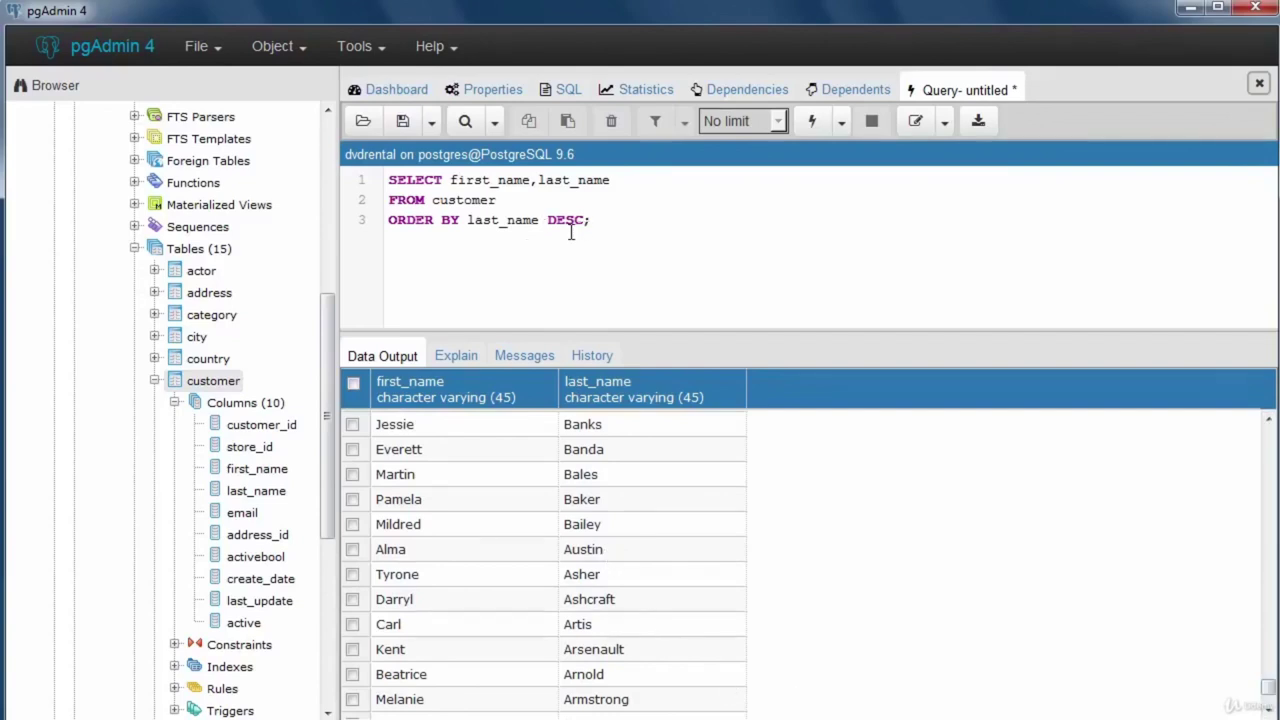
left_click_drag(1267, 695, 1268, 436)
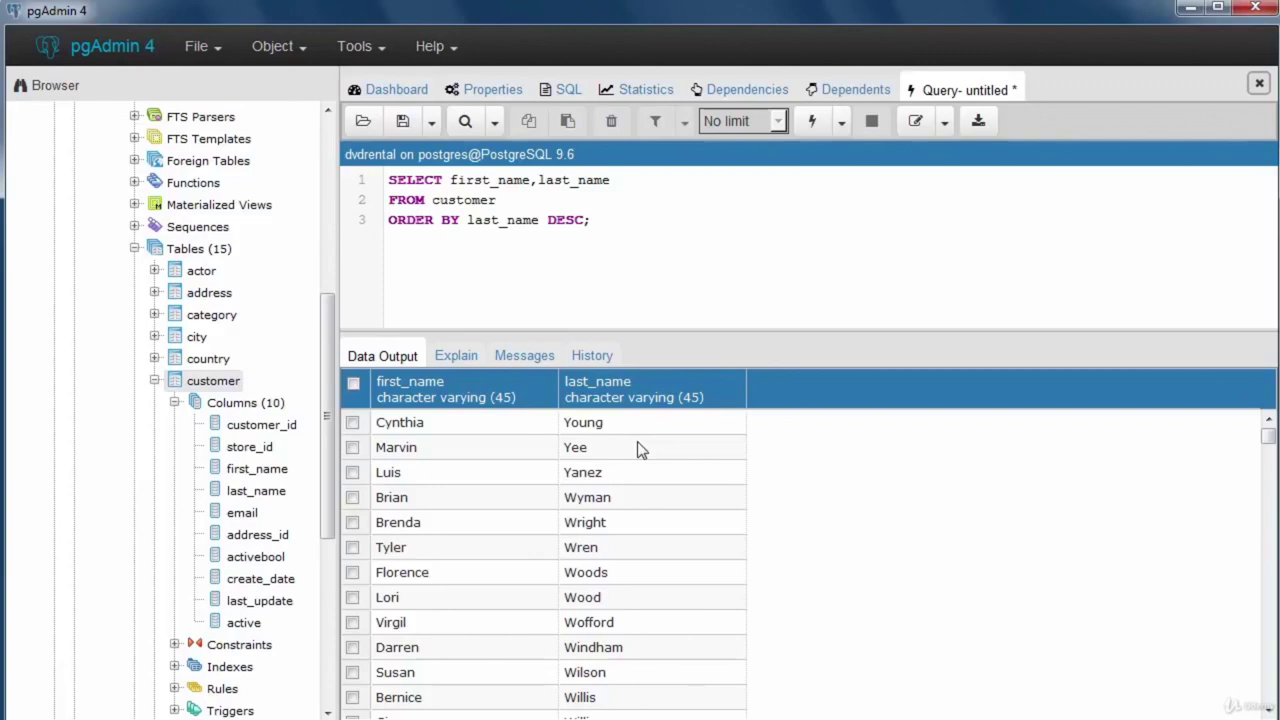
Change DESC to ASC and rerun, listing 599 customers alphabetically from Abney.
left_click(547, 220)
key("Delete")
key("Delete")
key("Delete")
type("AS")
left_click(605, 225)
left_click(813, 122)
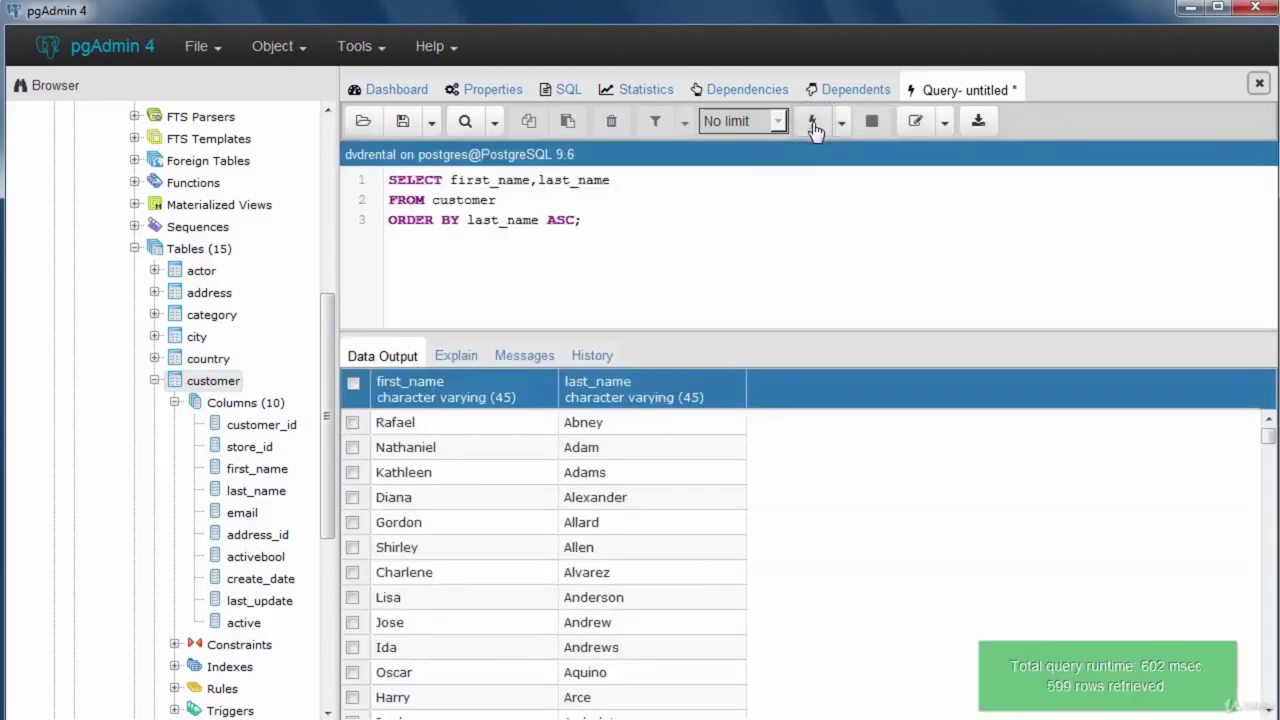
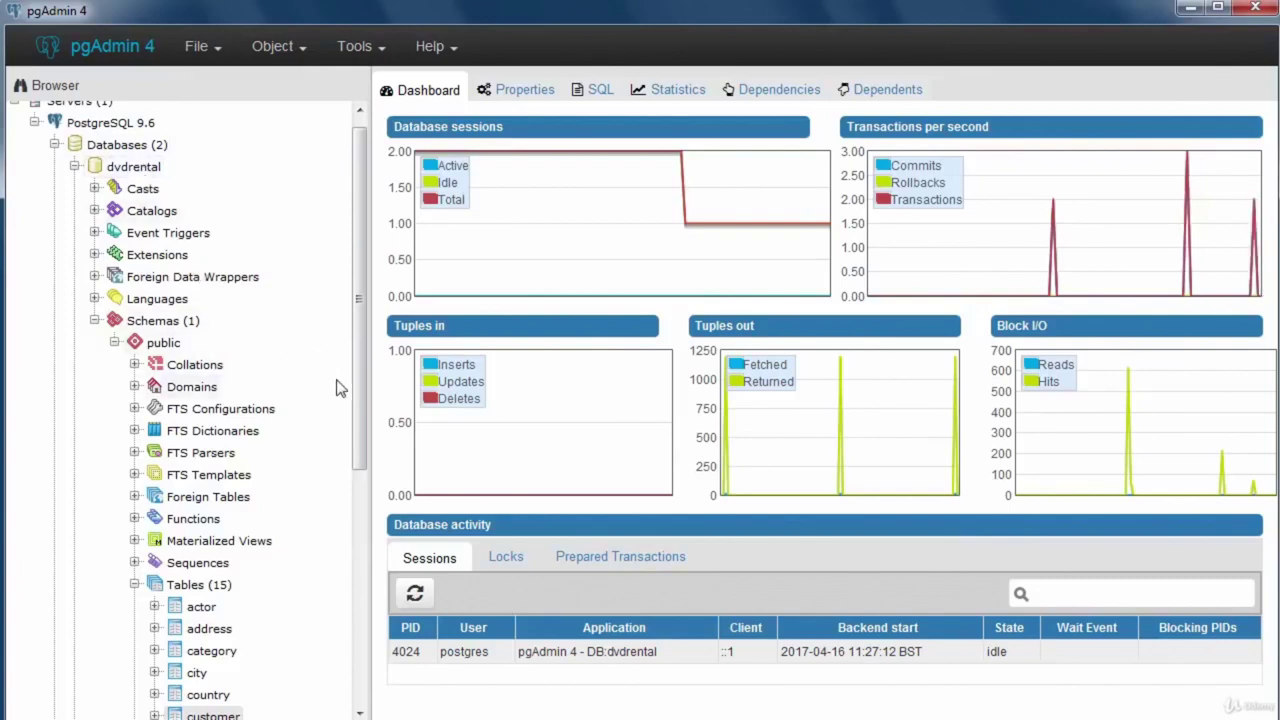
Scroll to the payment table, expand it to list its six columns, and open its context menu.
left_click_drag(360, 414, 365, 510)
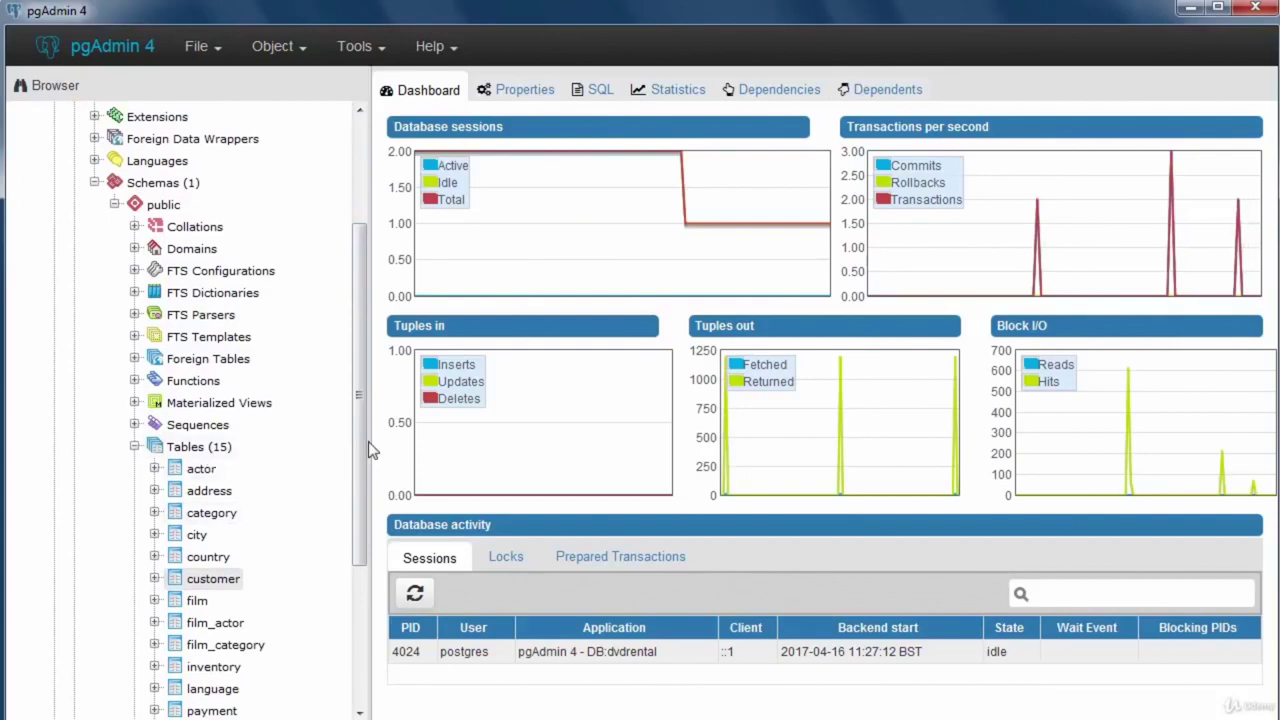
left_click_drag(364, 448, 363, 568)
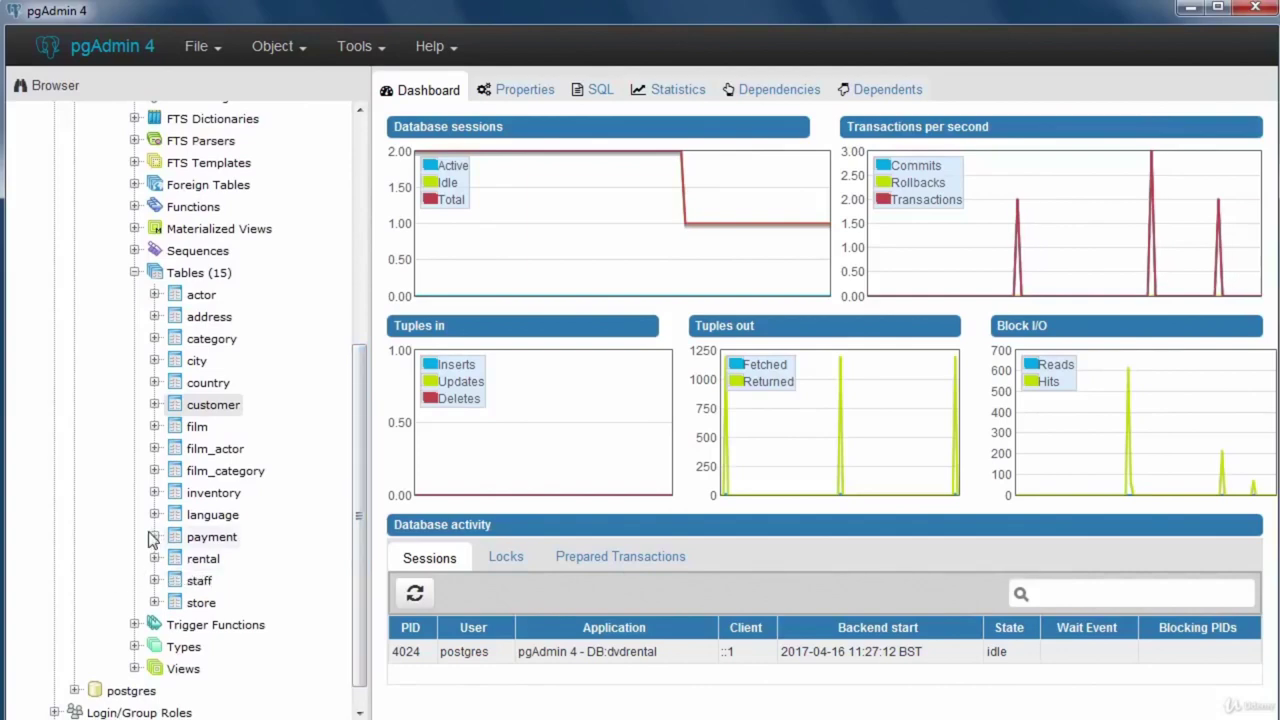
left_click(155, 537)
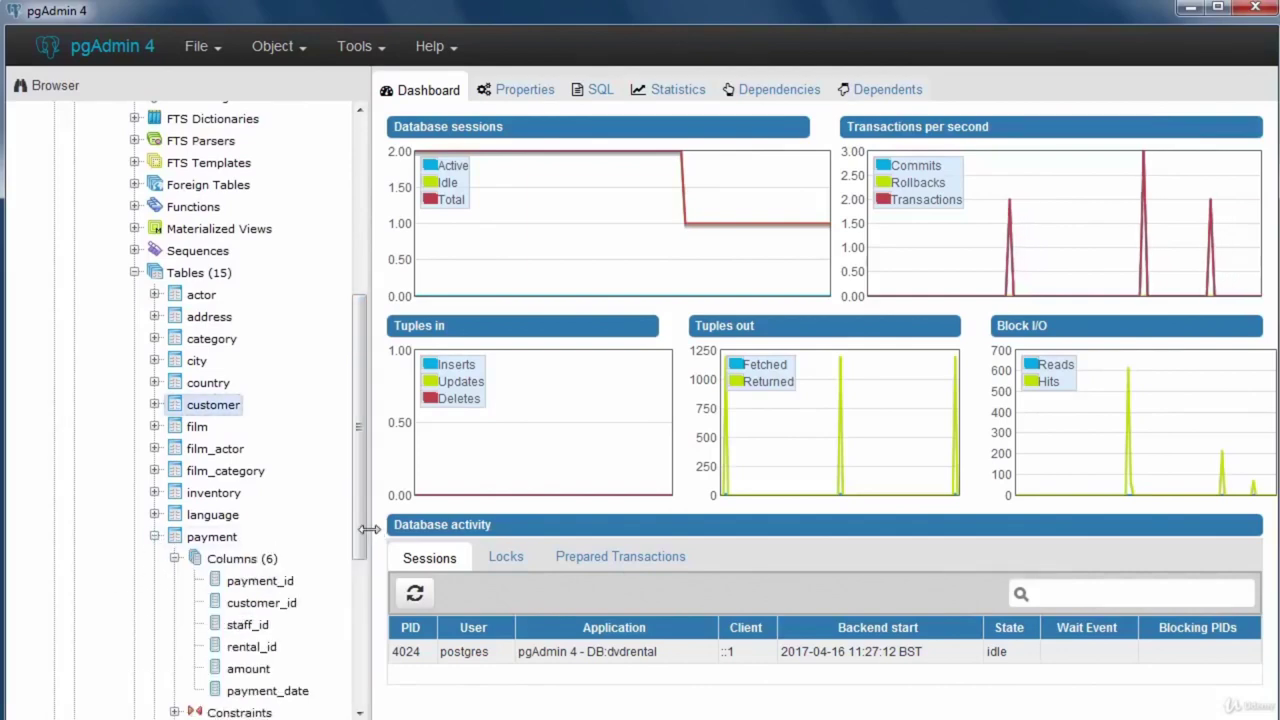
left_click_drag(363, 543, 363, 598)
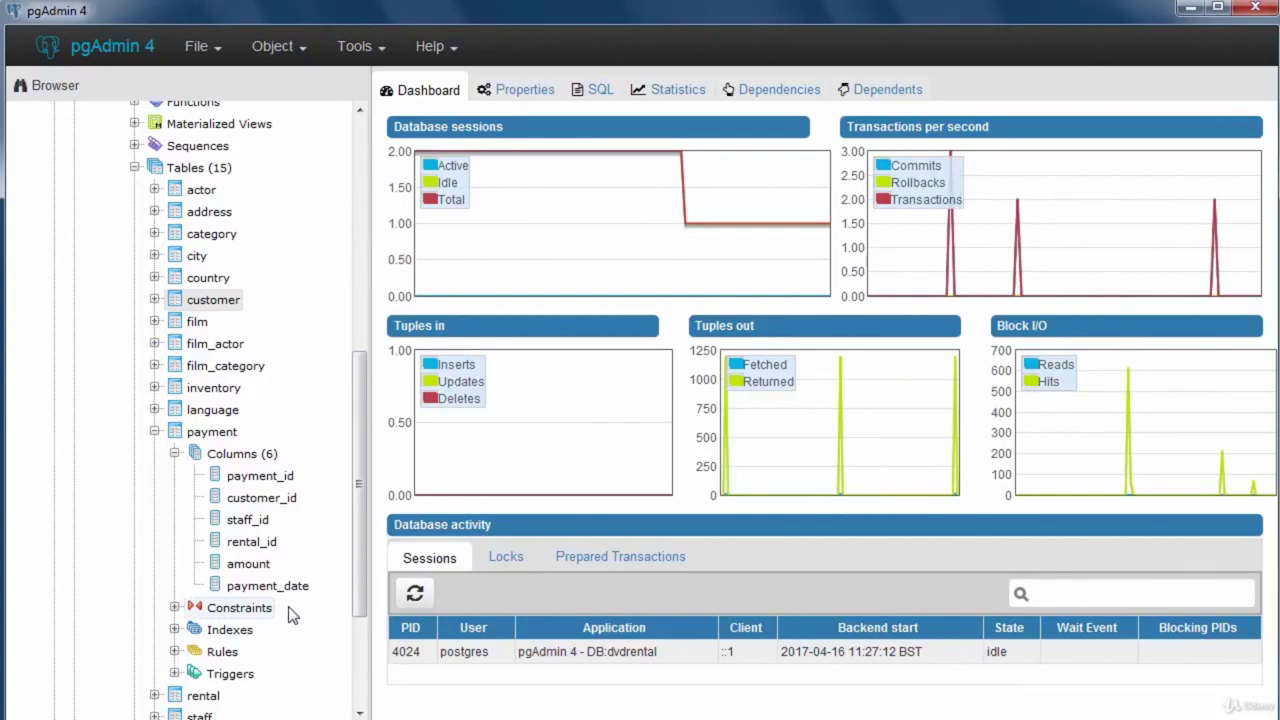
right_click(212, 432)
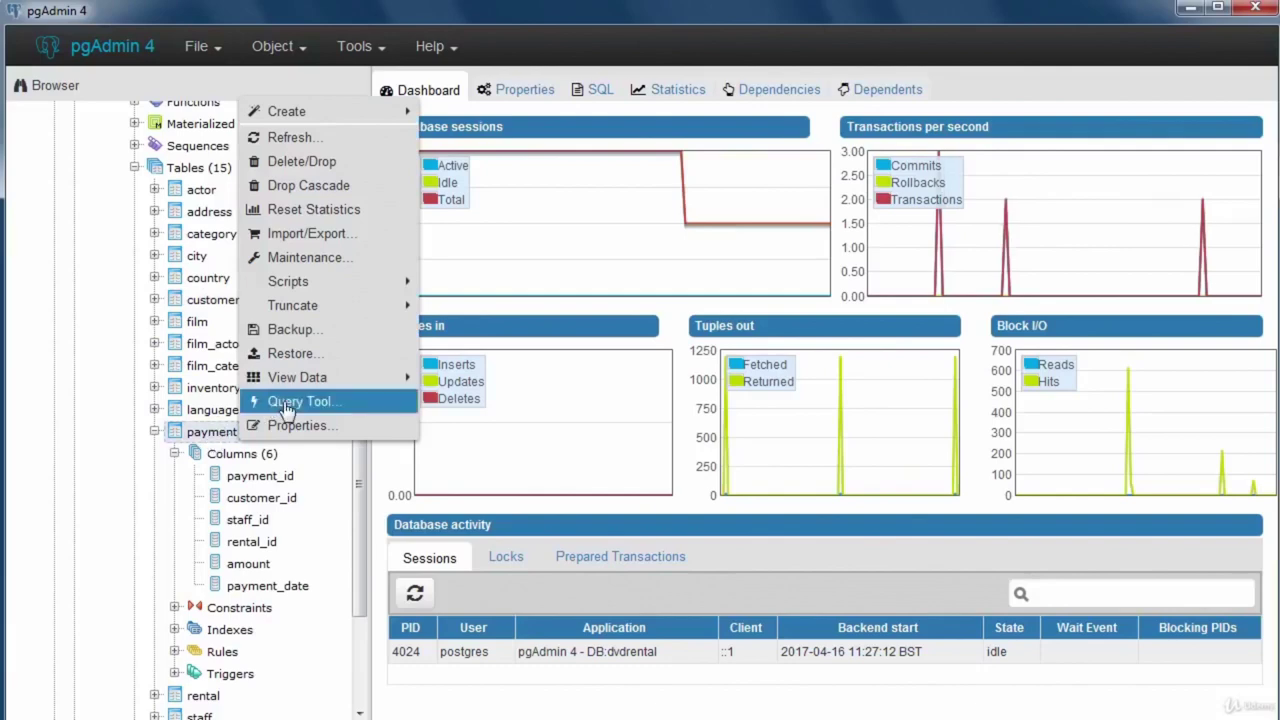
Open the Query Tool and enter SELECT customer_id / FROM payment / GROUP BY cutomer_id; on three lines.
left_click(283, 404)
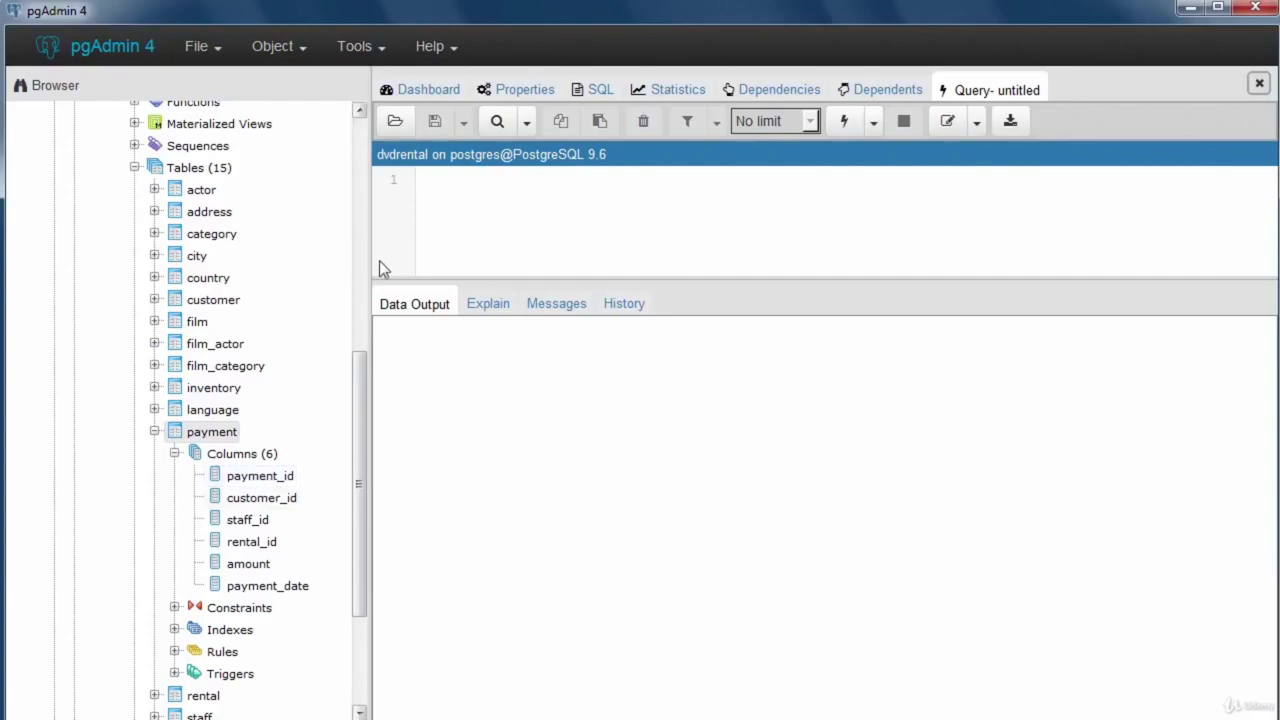
type("SE")
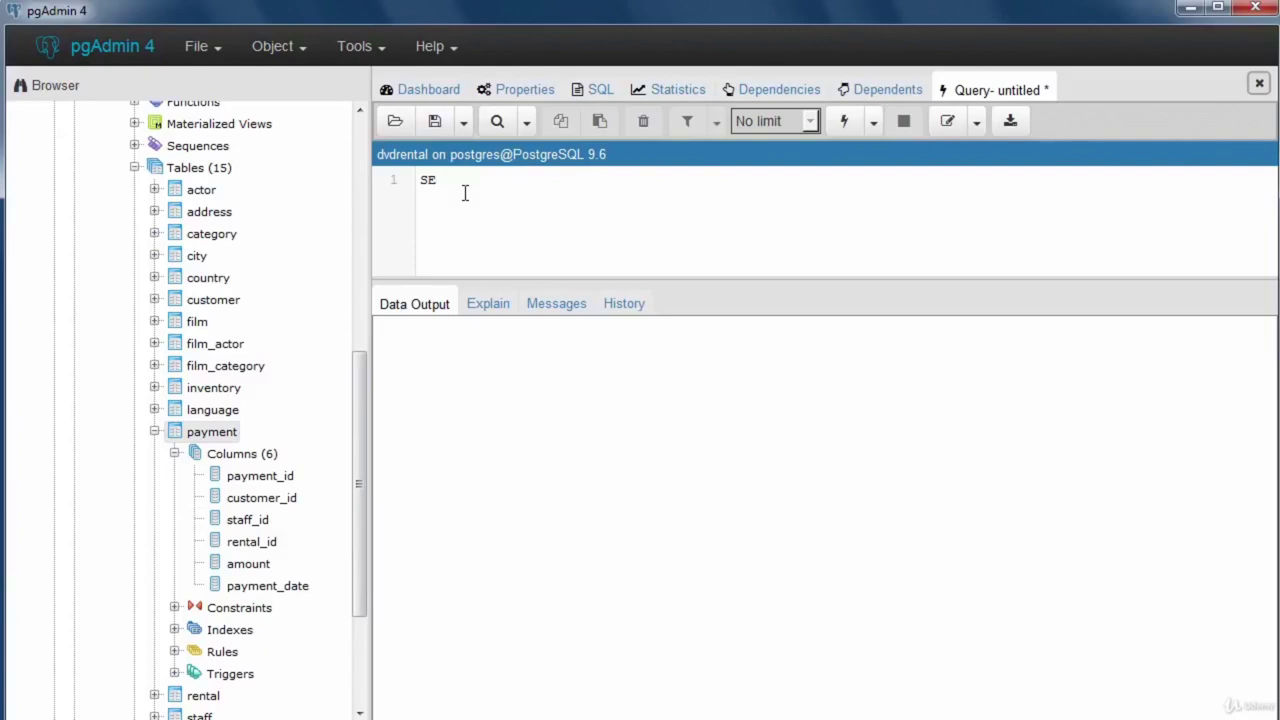
type("LECT customer")
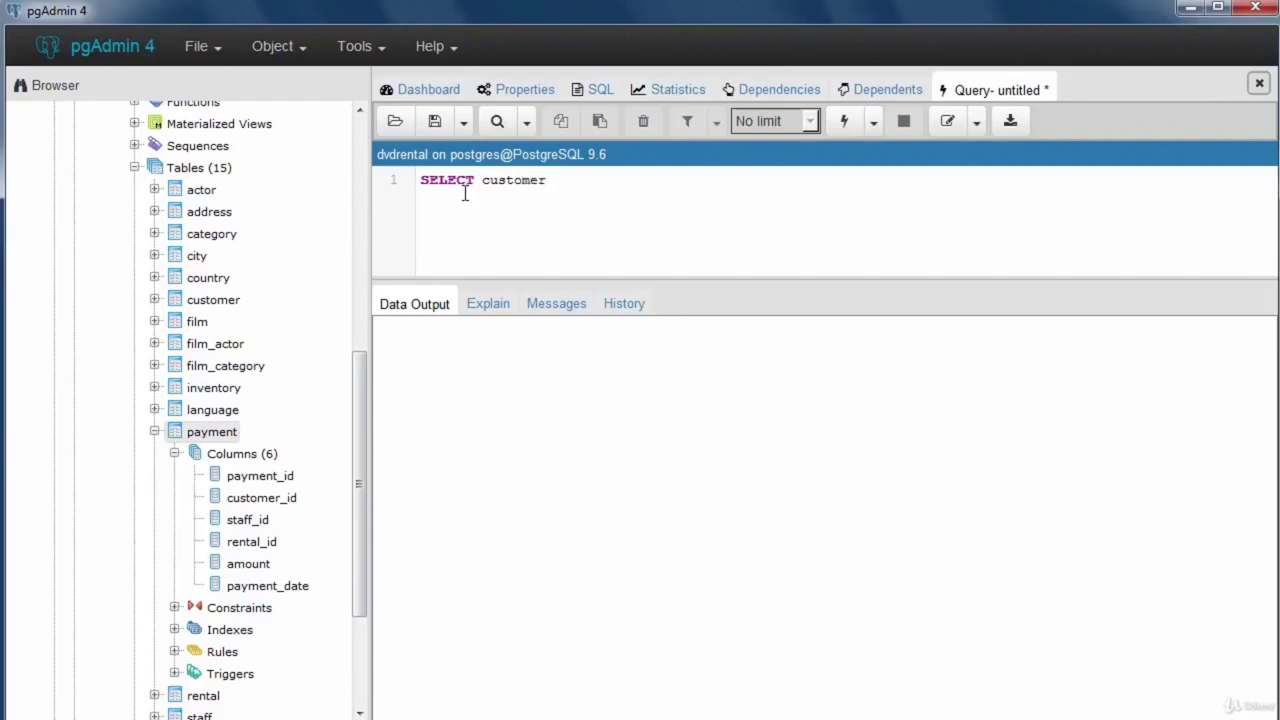
type("_id,")
key("BackSpace")
key("Return")
type("FROM payment")
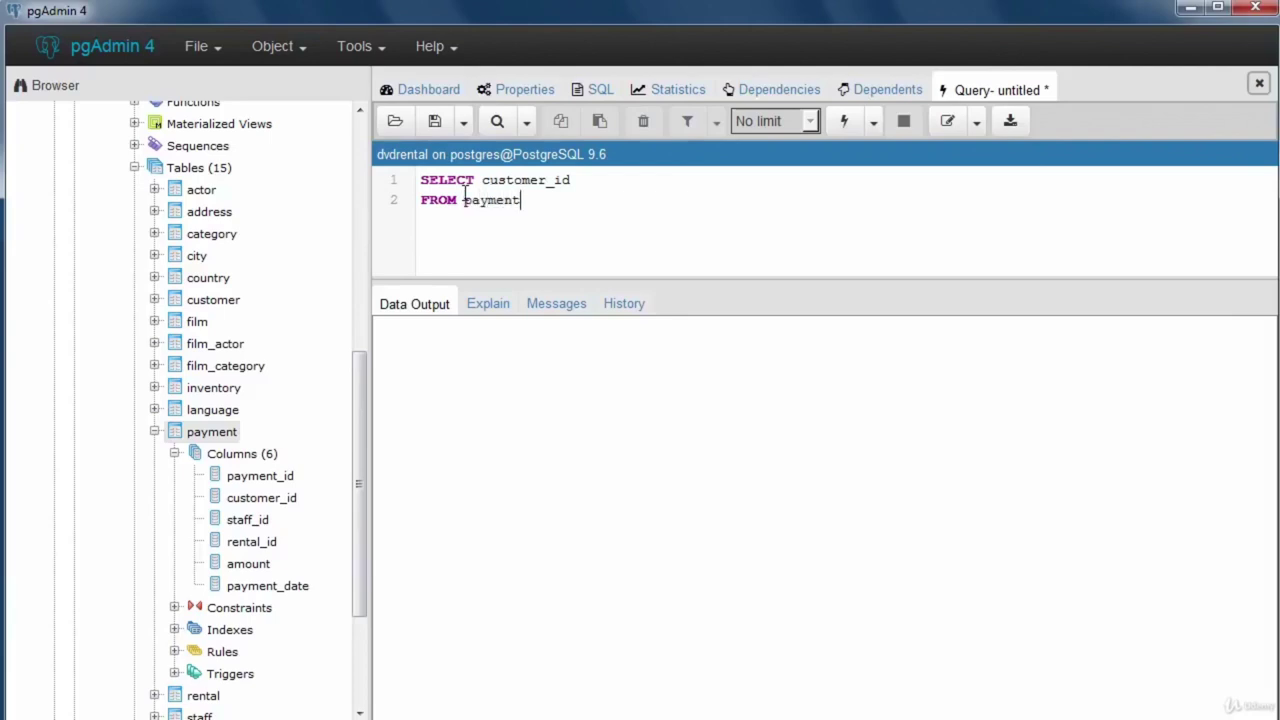
key("Return")
type("GROUP BY CUST")
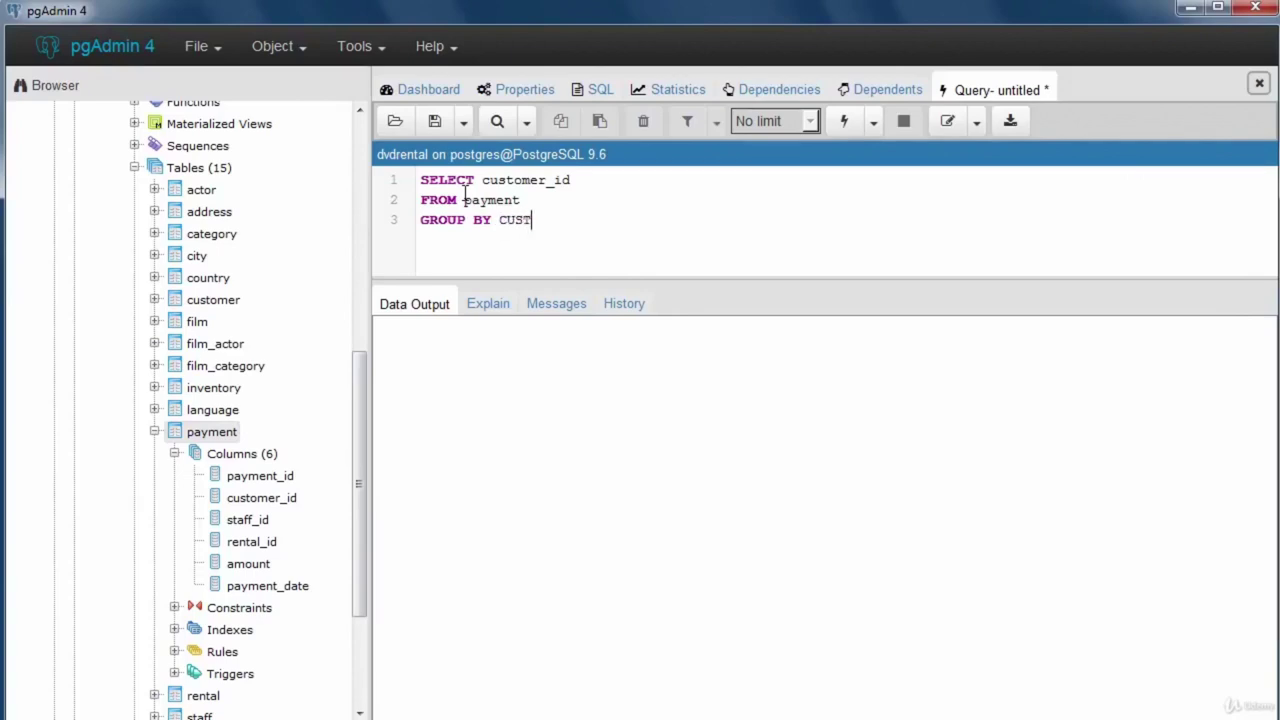
type("OMER)ID")
key("BackSpace")
key("BackSpace")
key("BackSpace")
key("BackSpace")
key("BackSpace")
key("BackSpace")
key("BackSpace")
key("BackSpace")
key("BackSpace")
key("BackSpace")
key("BackSpace")
type("cutomer_id;")
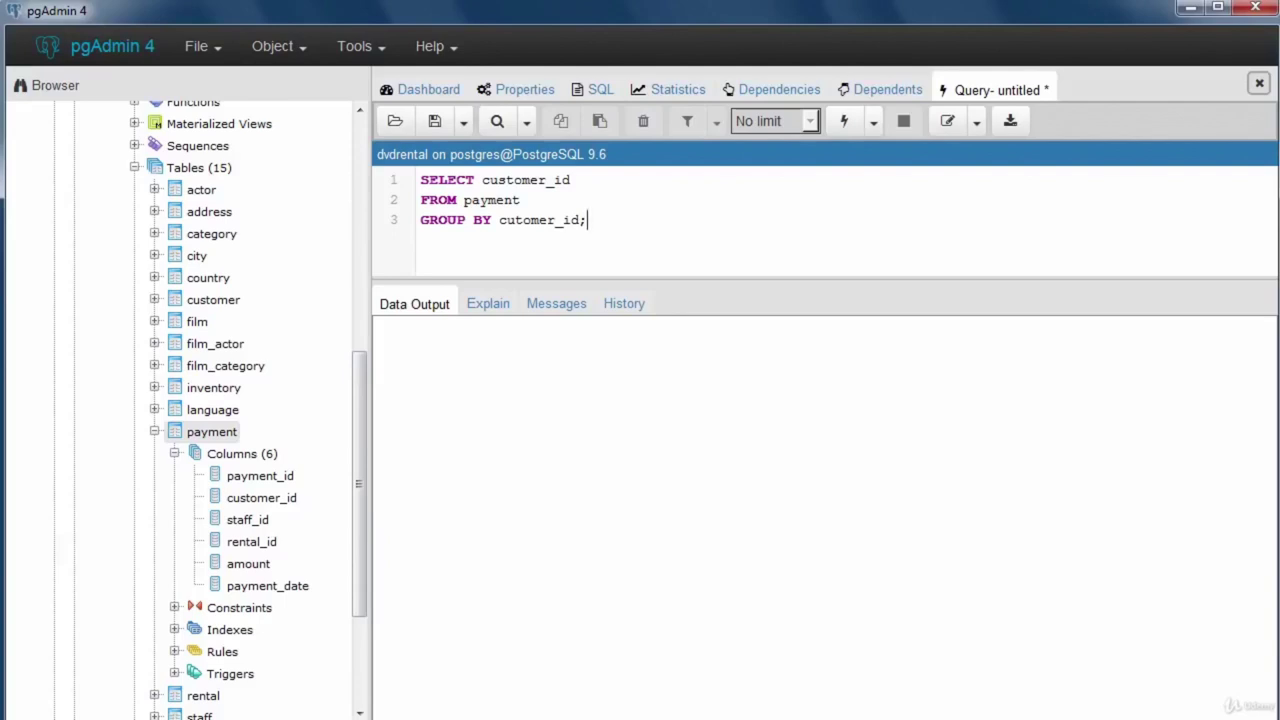
Run the query, correct 'cutomer_id' to 'customer_id' after the column error, and rerun it.
left_click(845, 122)
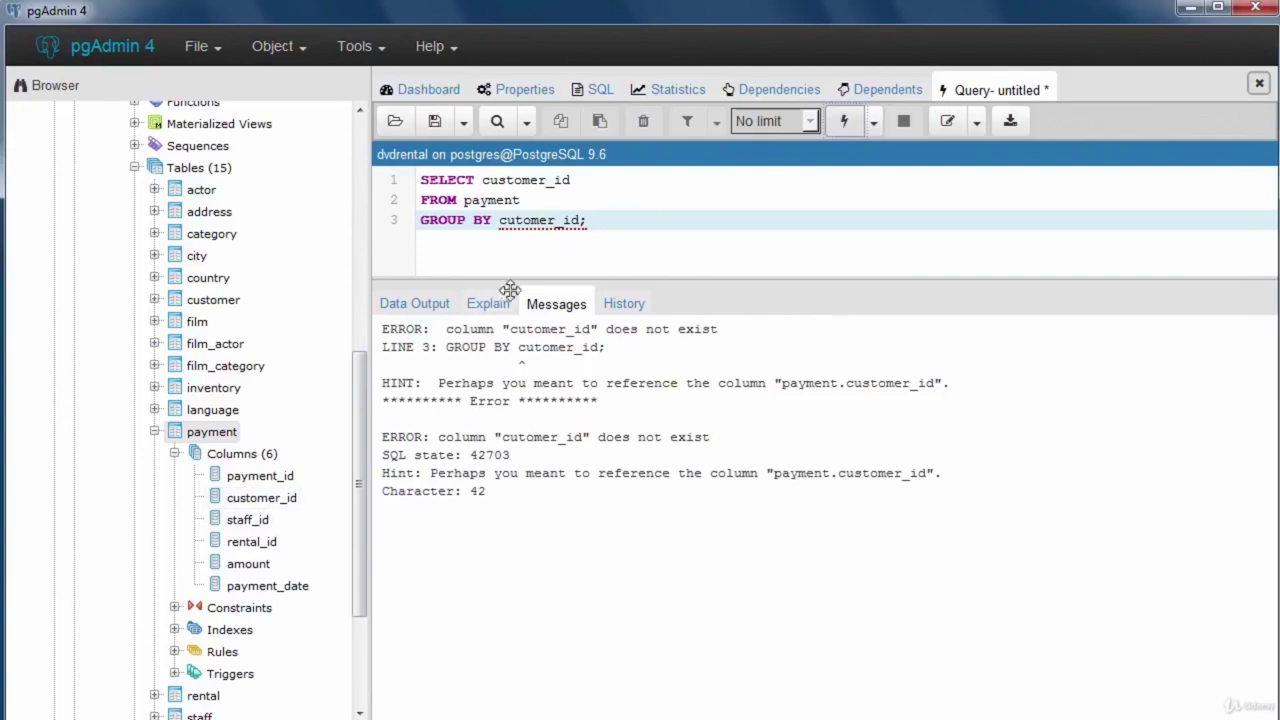
left_click(557, 222)
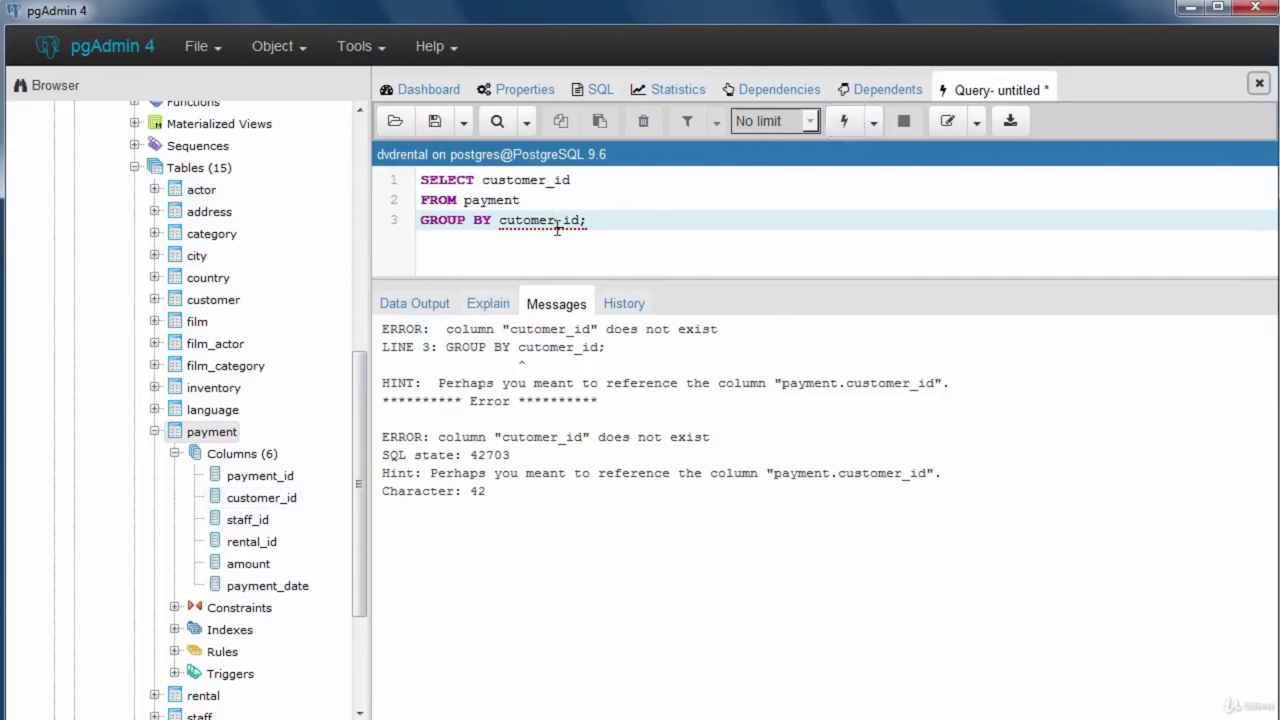
key("Delete")
key("Delete")
key("Delete")
key("Delete")
type("_id;")
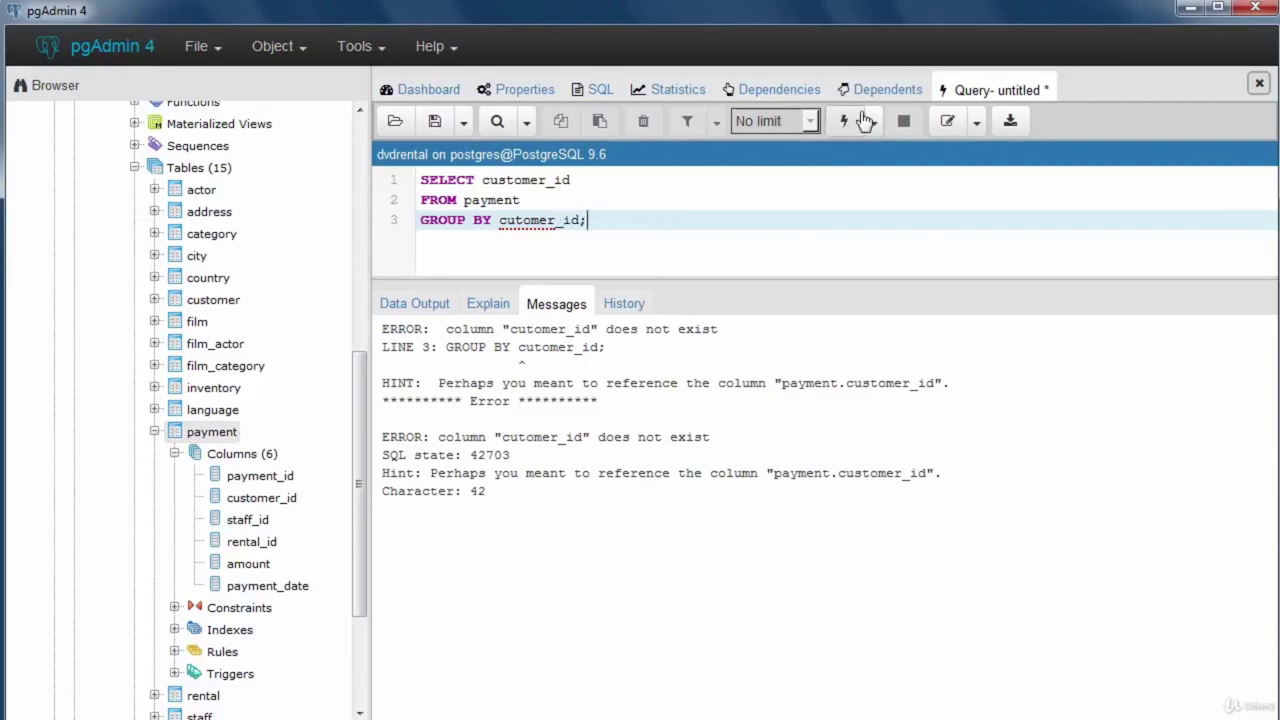
left_click(844, 122)
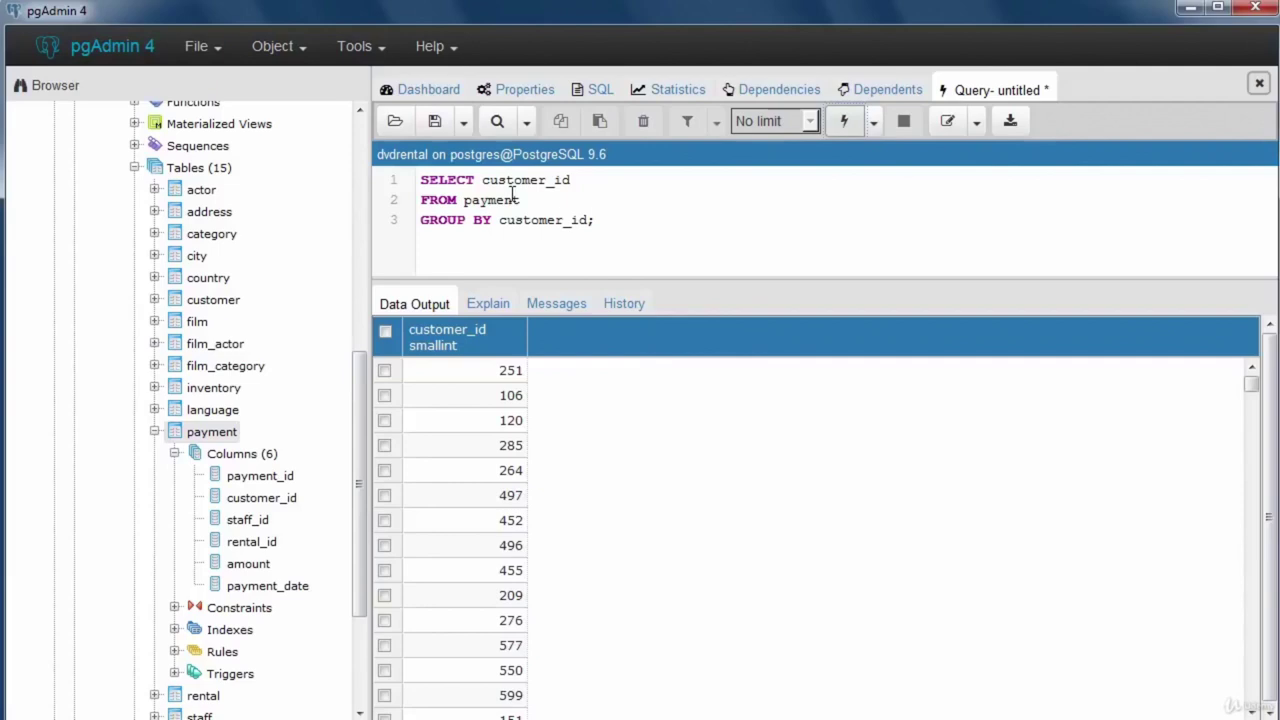
Insert SUM (amount) as a new line 2 beneath SELECT customer_id.
left_click(598, 177)
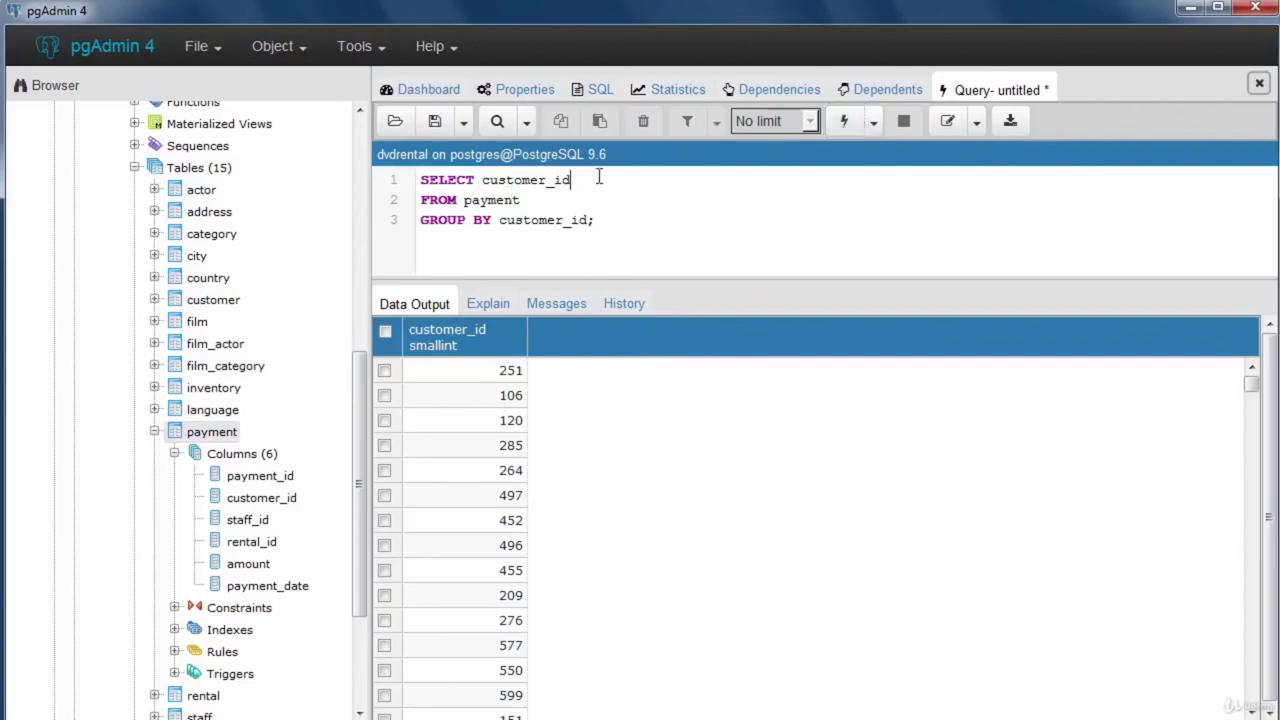
key("Return")
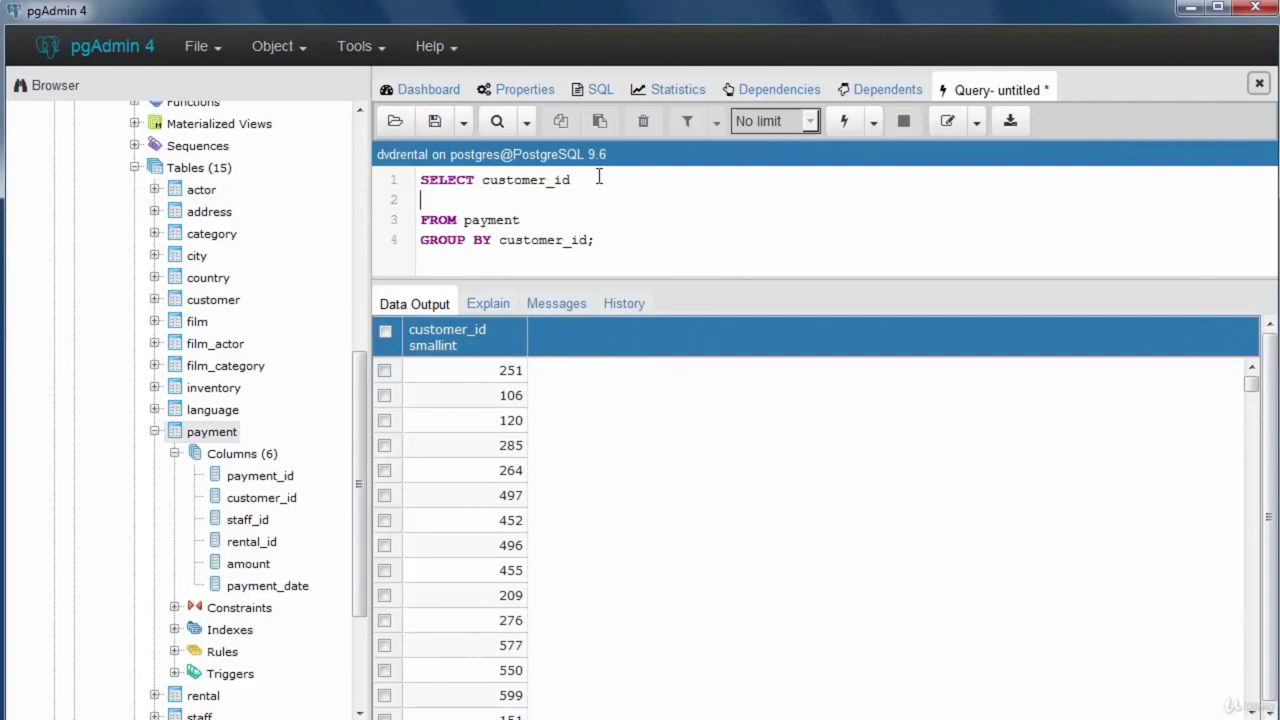
type("SUM (AMOUNT")
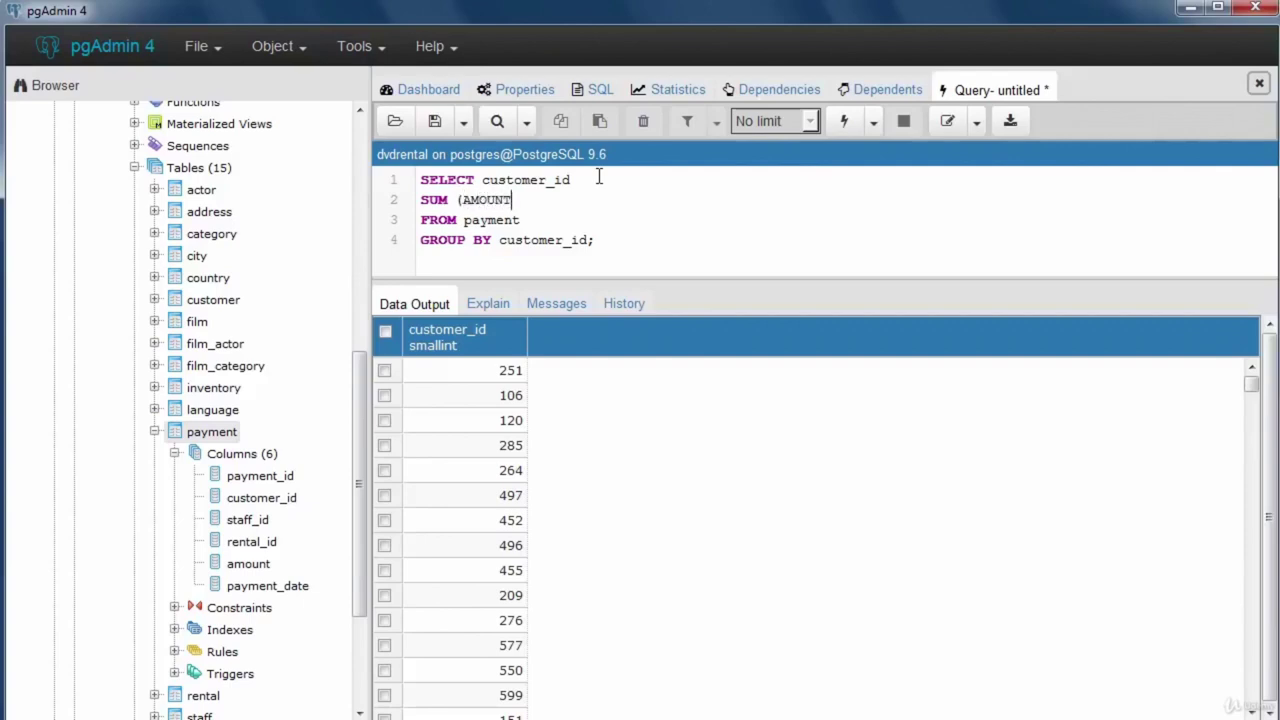
type(")")
key("BackSpace")
key("BackSpace")
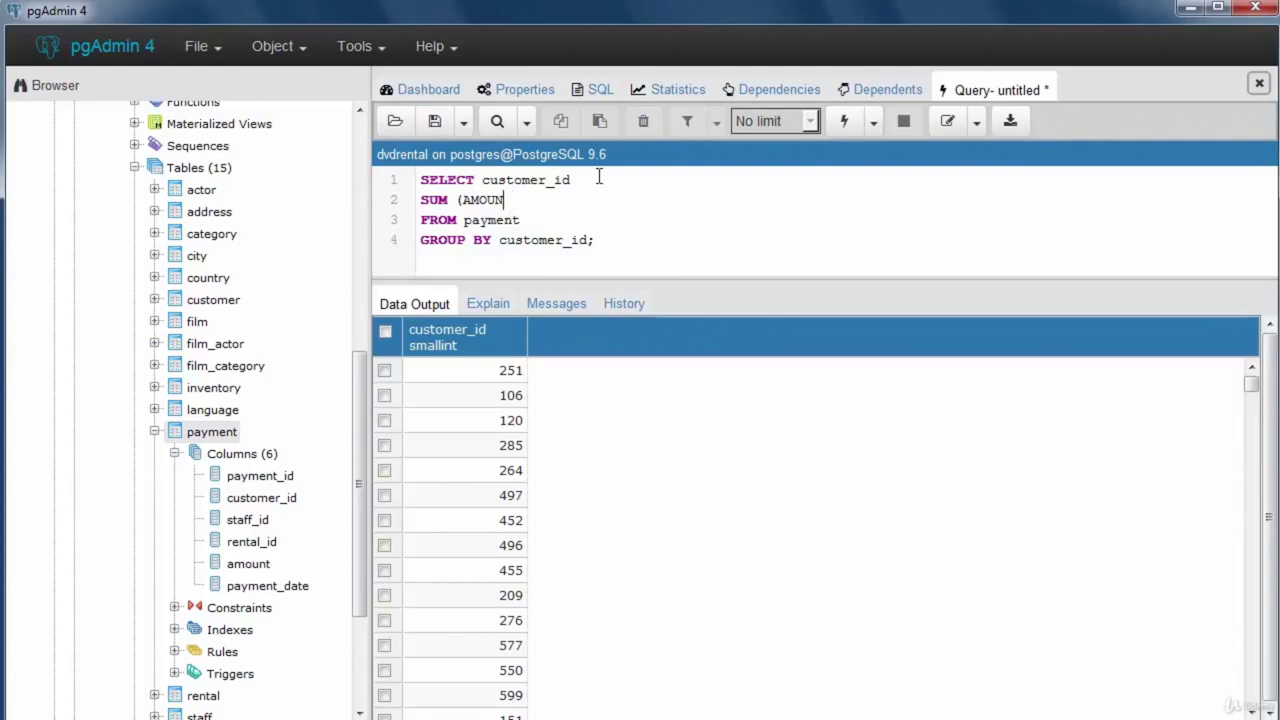
key("BackSpace")
key("BackSpace")
key("BackSpace")
key("BackSpace")
key("BackSpace")
type("amount)")
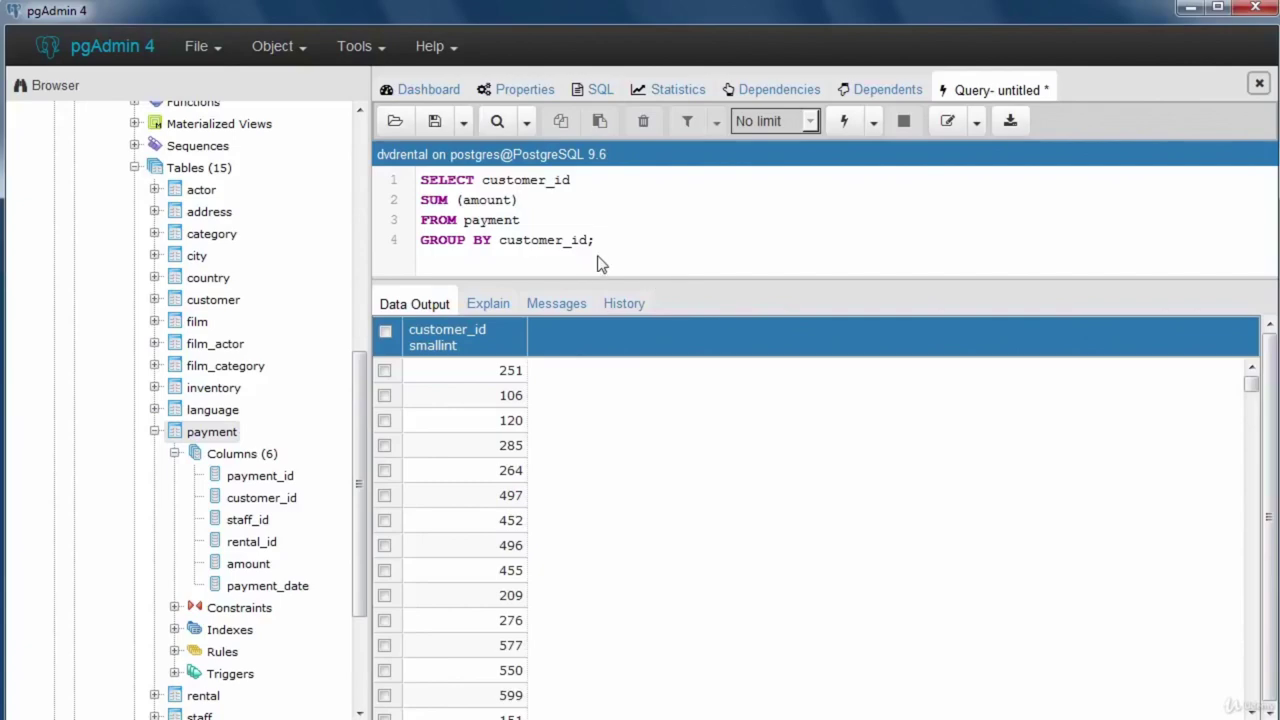
Run the query, add the missing comma after customer_id, and execute it again.
left_click(843, 124)
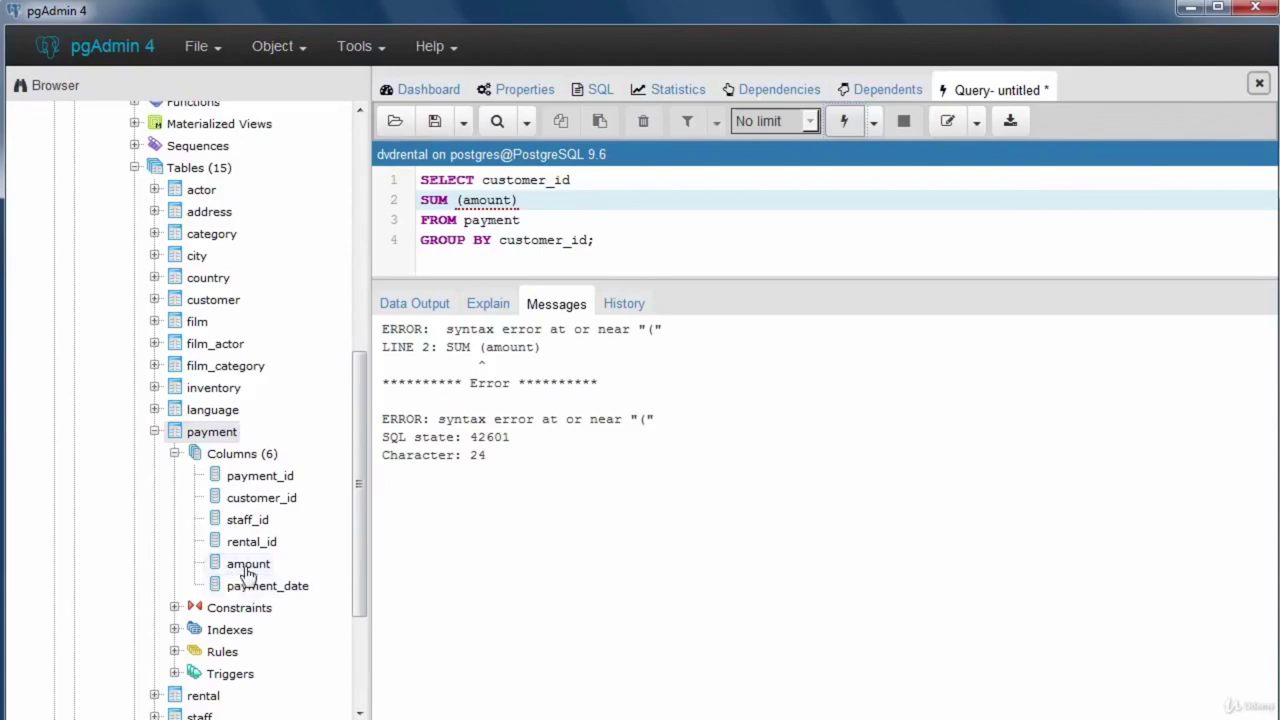
left_click(577, 194)
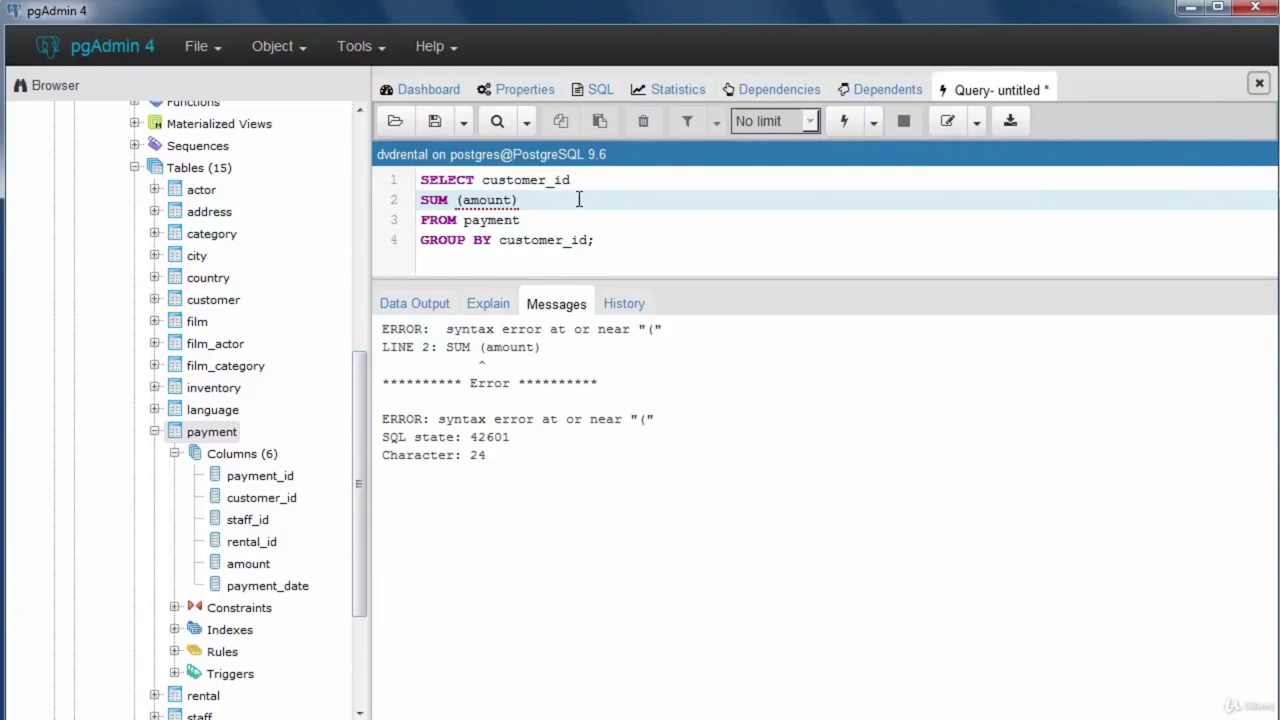
type(",")
left_click(845, 126)
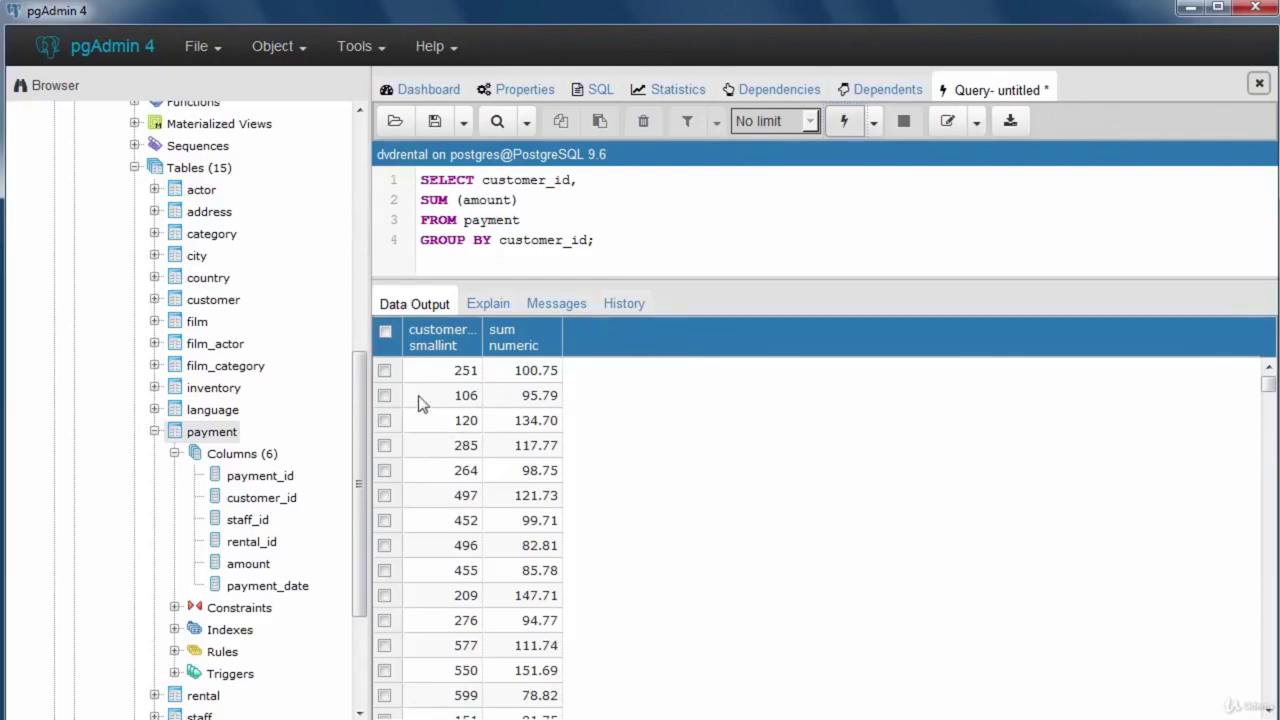
Replace the final semicolon with ORDER BY SUM (amount)DESC; and run, putting customer 148 (211.55) first.
left_click(609, 248)
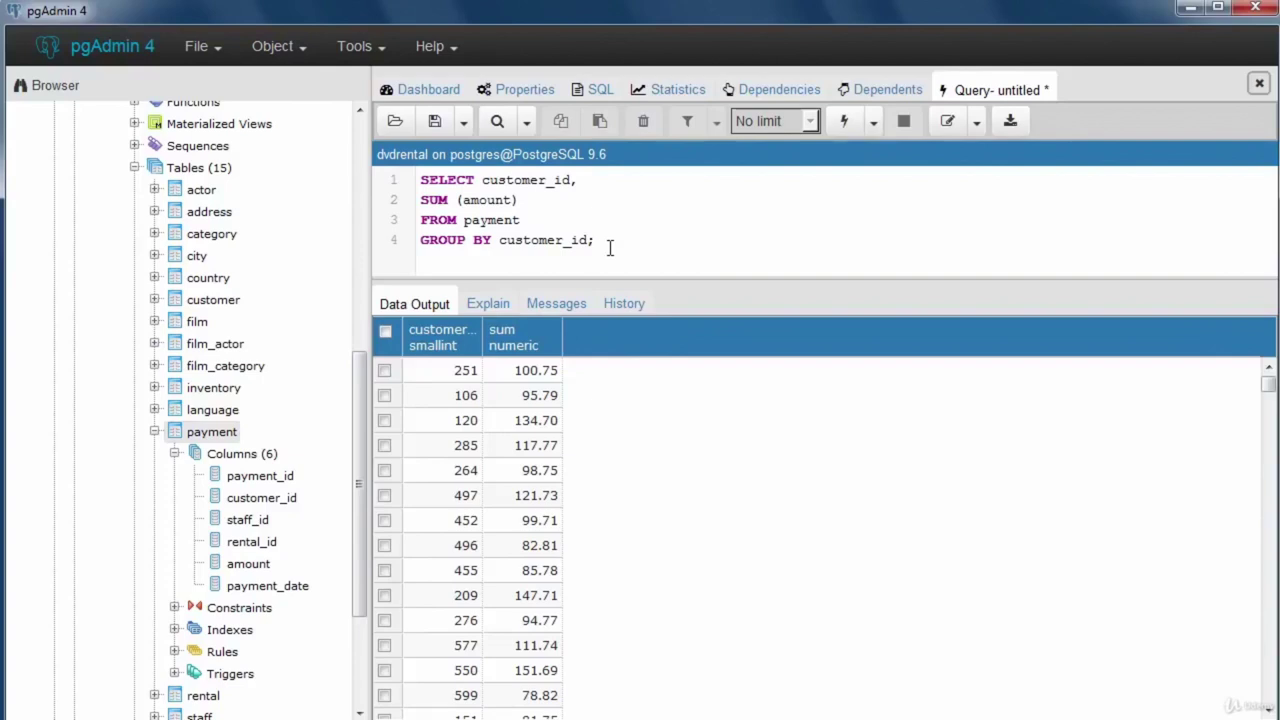
key("BackSpace")
key("Return")
type("ORDER BY")
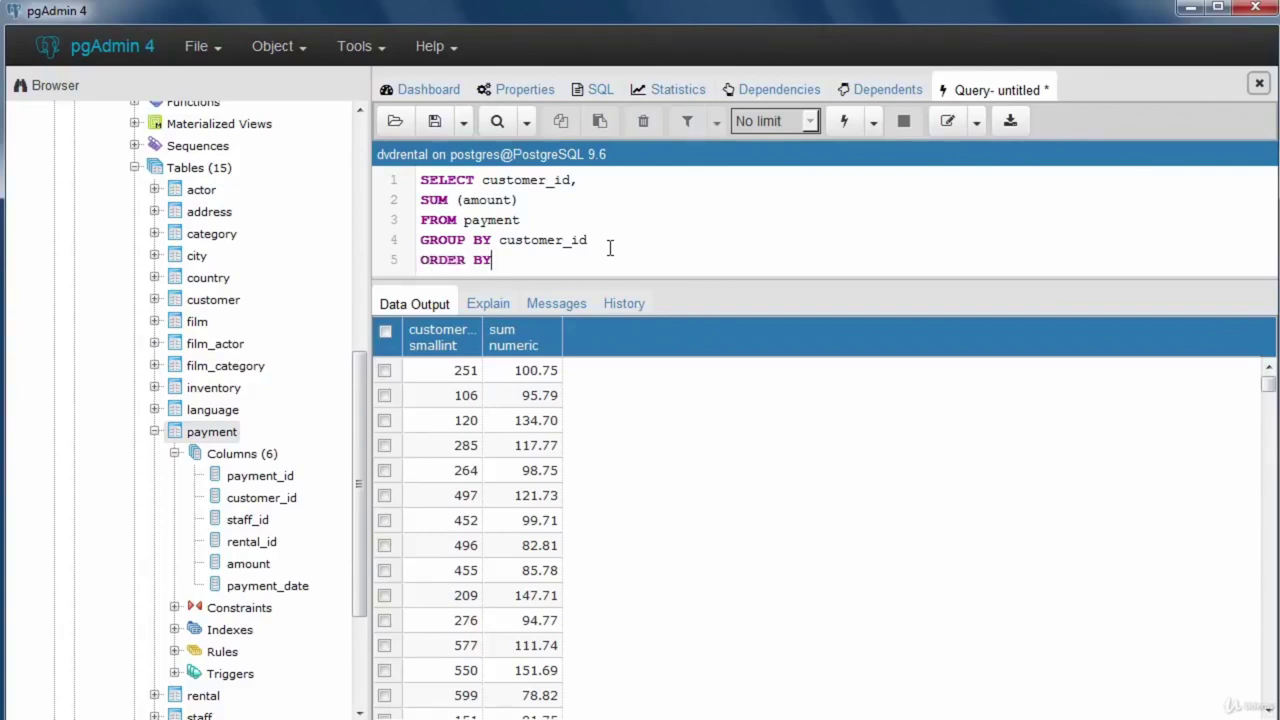
type("SUM (akmoun")
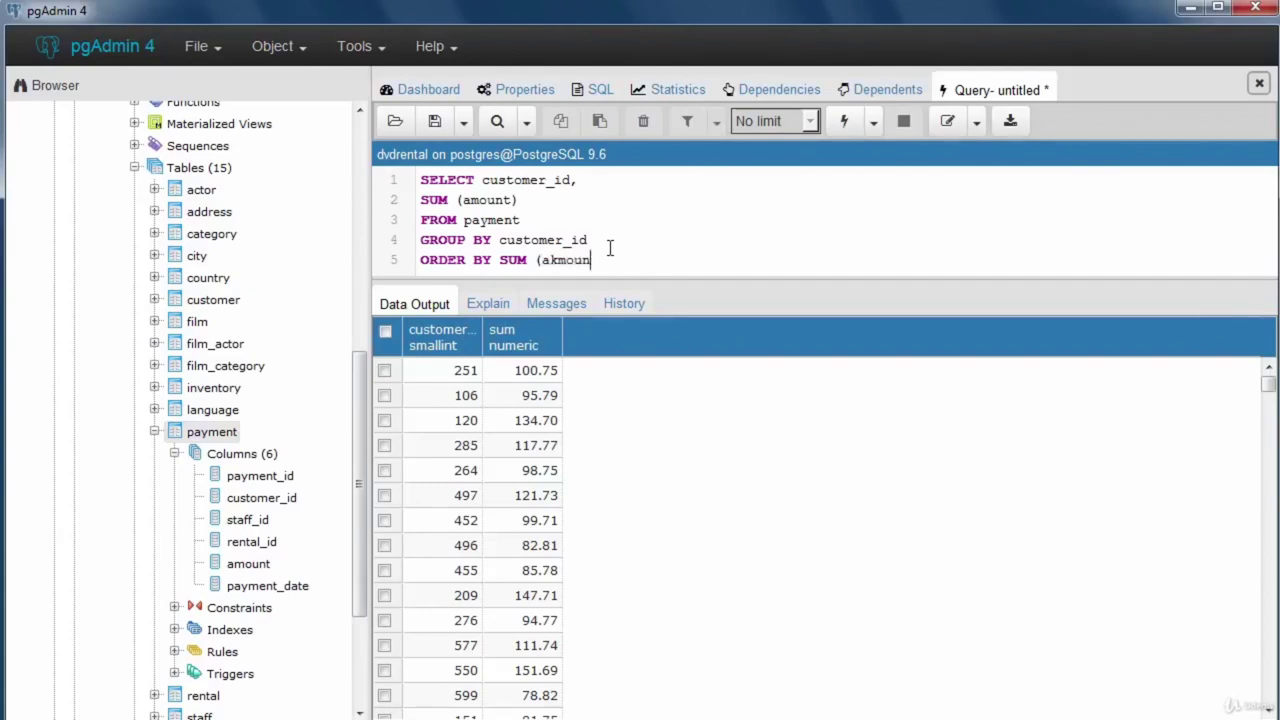
key("BackSpace")
key("BackSpace")
key("BackSpace")
key("BackSpace")
key("BackSpace")
type("mount)DESC;")
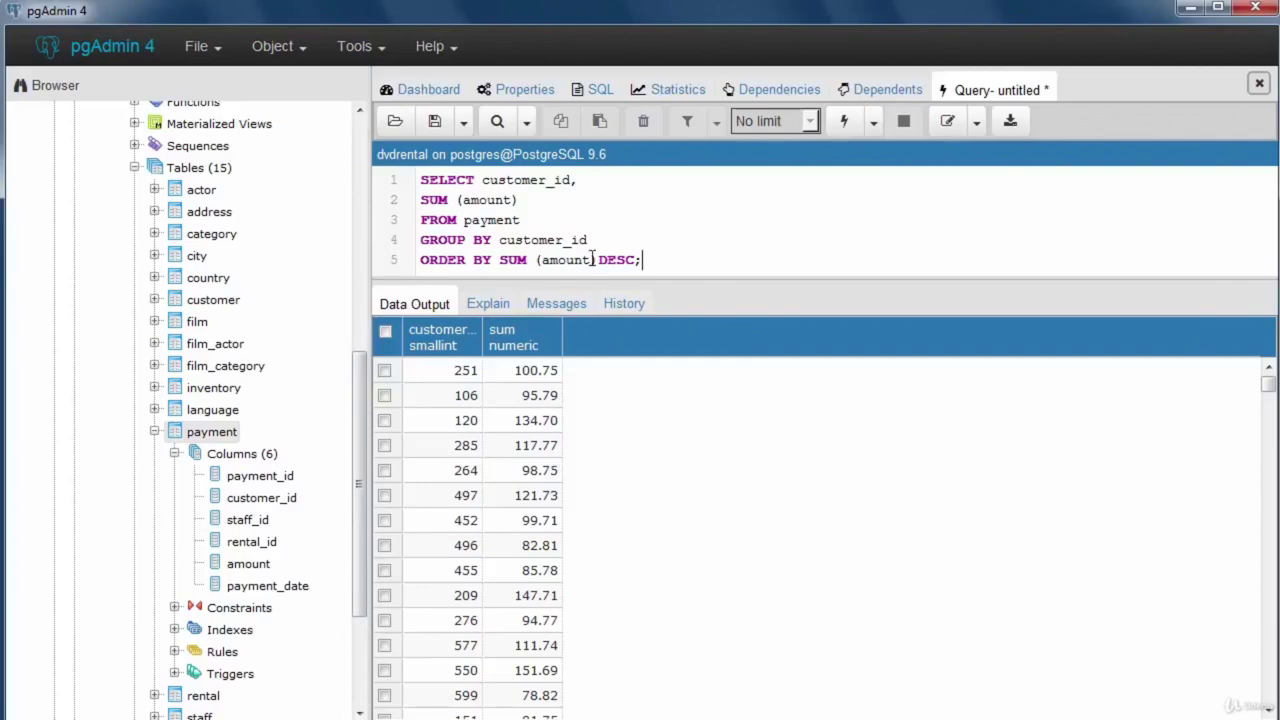
left_click(843, 120)
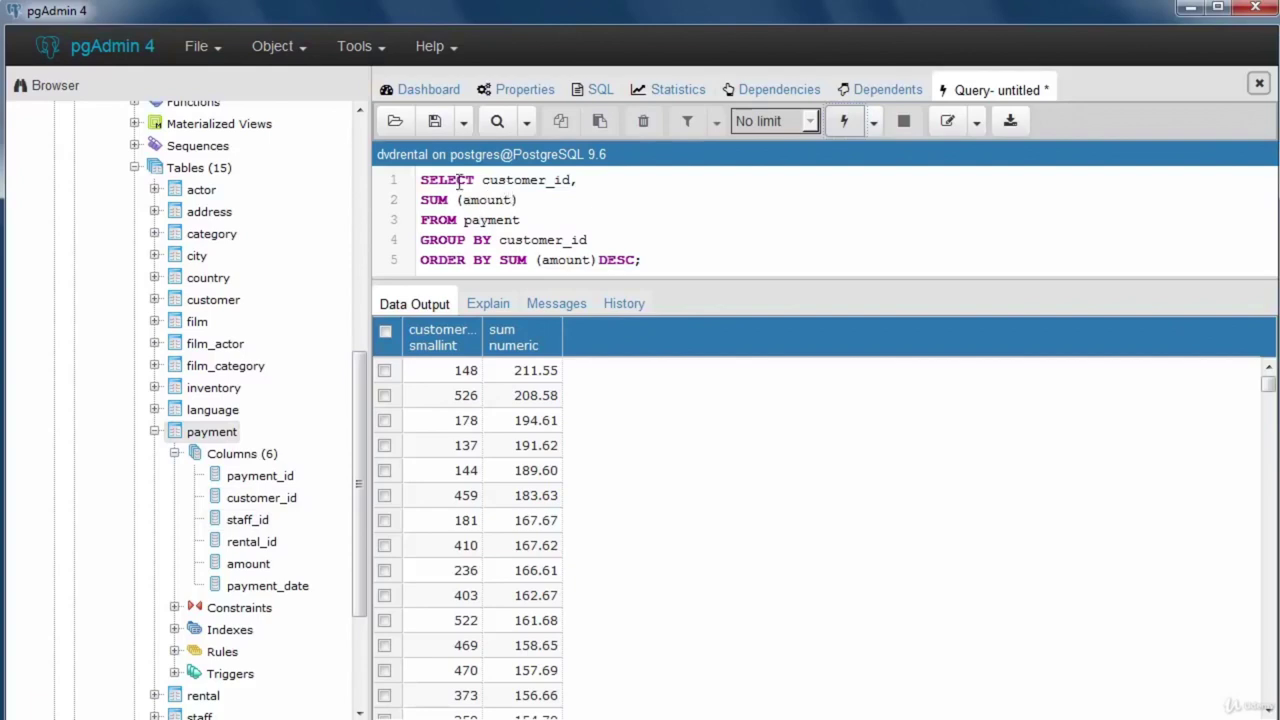
Change the selected column on line 1 from customer_id to staff_id.
left_click(482, 180)
key("Delete")
key("Delete")
key("Delete")
key("Delete")
key("Delete")
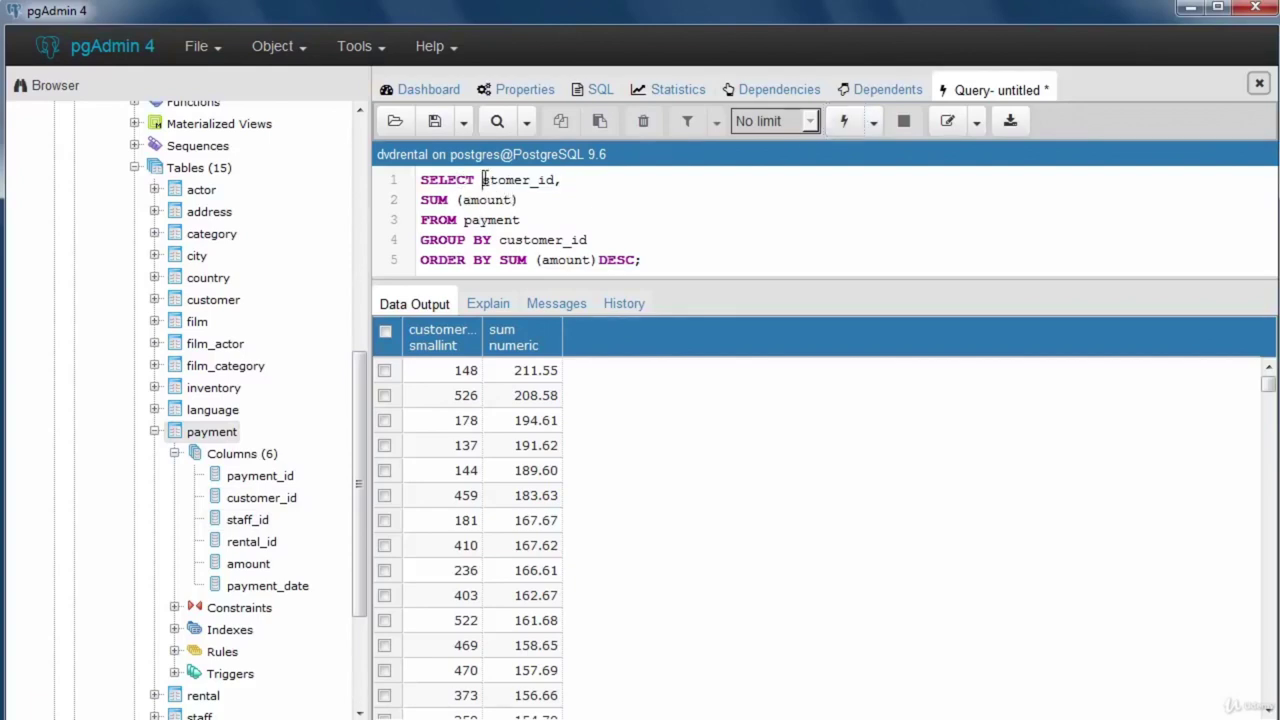
key("Delete")
key("Delete")
key("Delete")
type("STAFF")
key("BackSpace")
key("BackSpace")
key("BackSpace")
key("BackSpace")
key("BackSpace")
type("staff")
Replace SUM (amount) with COUNT(payment_id) and change the GROUP BY column to staff_id.
left_click(421, 195)
key("Delete")
key("Delete")
key("Delete")
key("Delete")
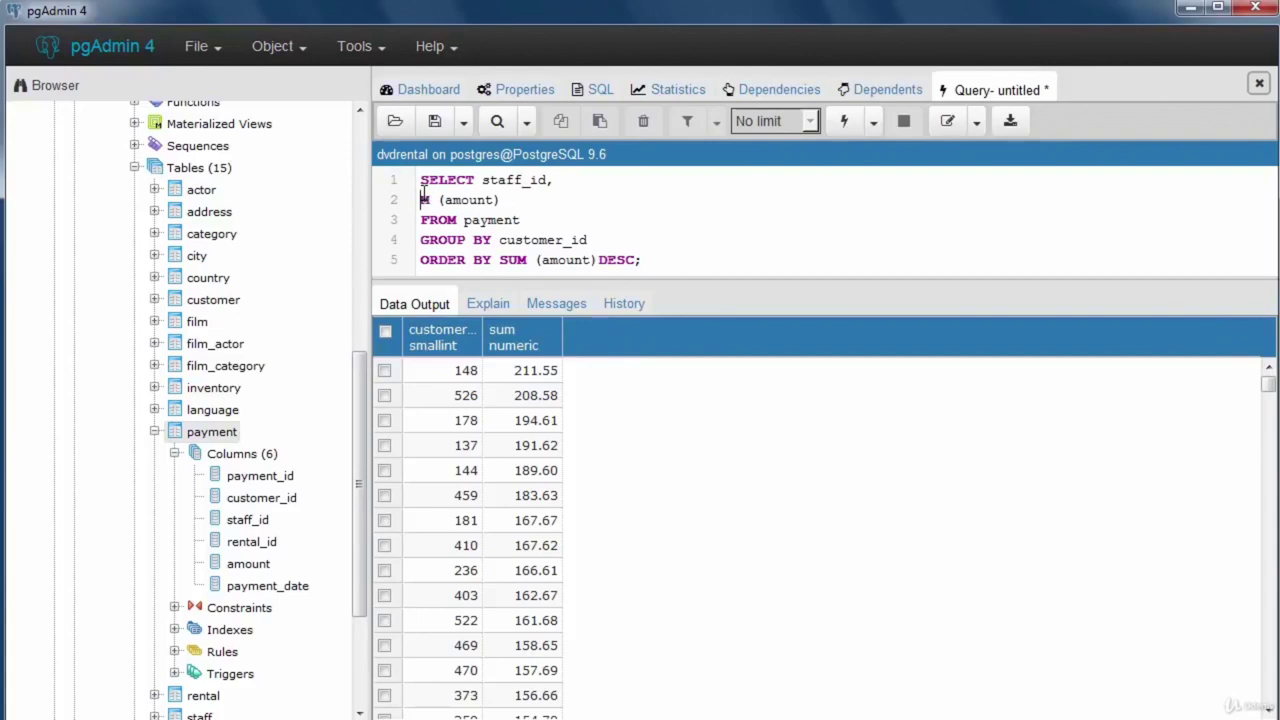
type("sOUNT")
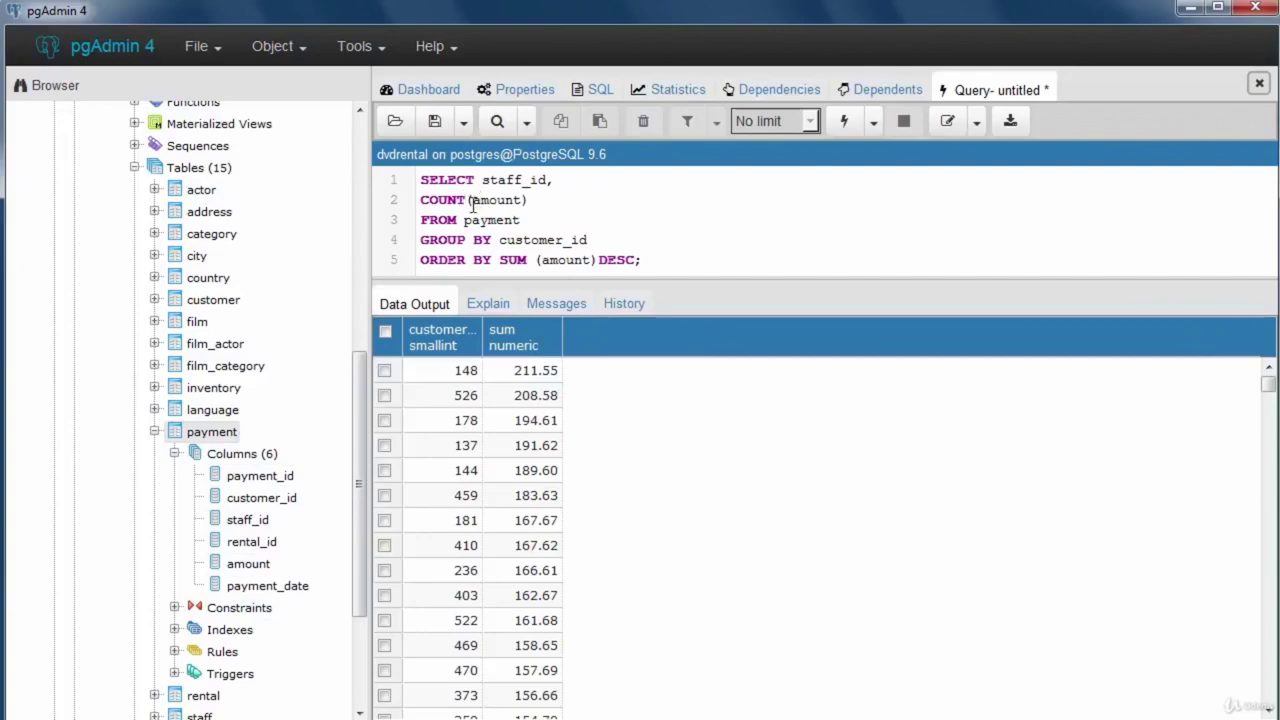
key("Delete")
key("Delete")
key("Delete")
key("Delete")
key("Delete")
key("Delete")
type("PAYMENT_ID")
left_click(500, 240)
key("Delete")
key("Delete")
key("Delete")
key("Delete")
key("Delete")
key("Delete")
key("Delete")
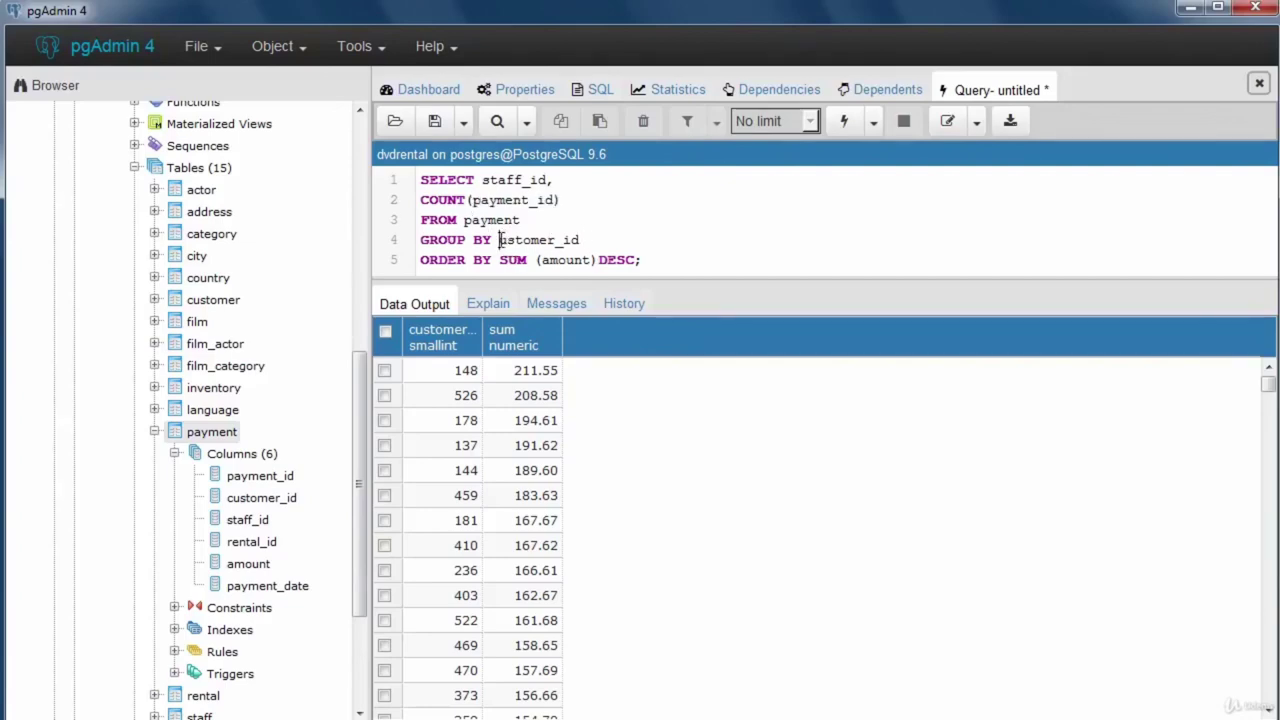
key("Delete")
type("staff")
Delete the ORDER BY line, end GROUP BY staff_id with a semicolon, and run: 7304 and 7292 payments.
left_click(421, 260)
left_click(691, 258, "shift")
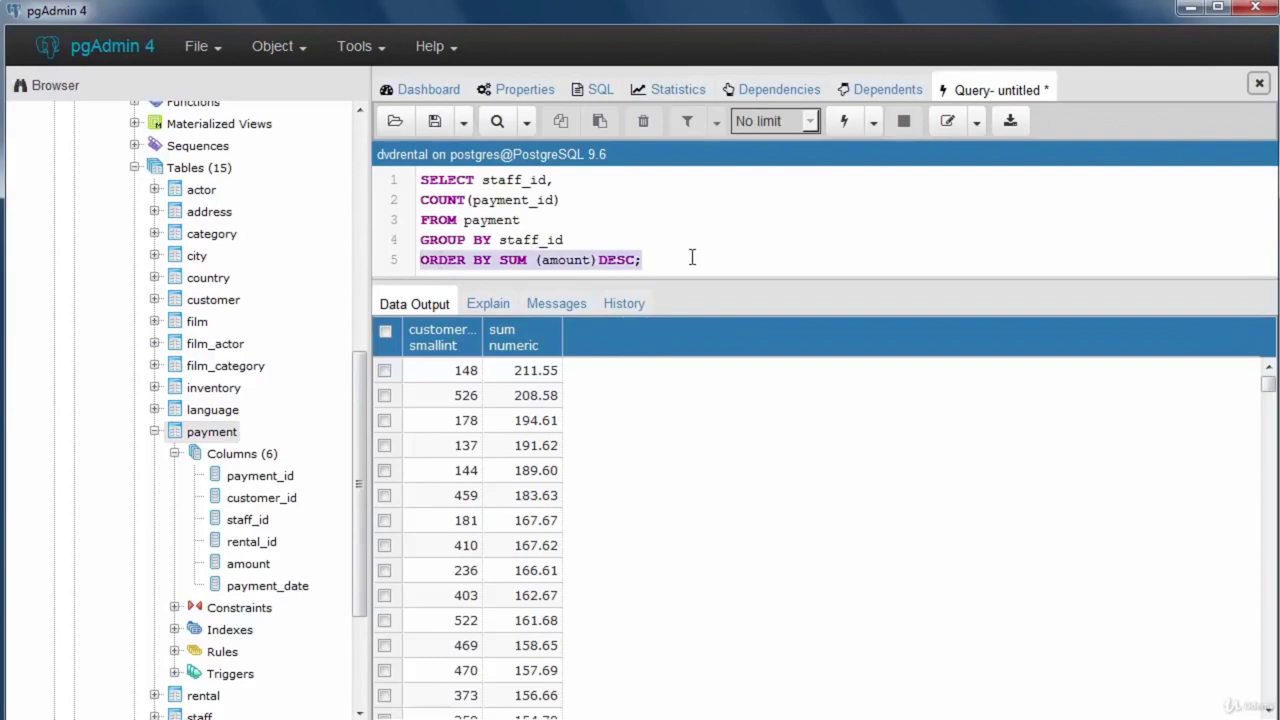
key("Delete")
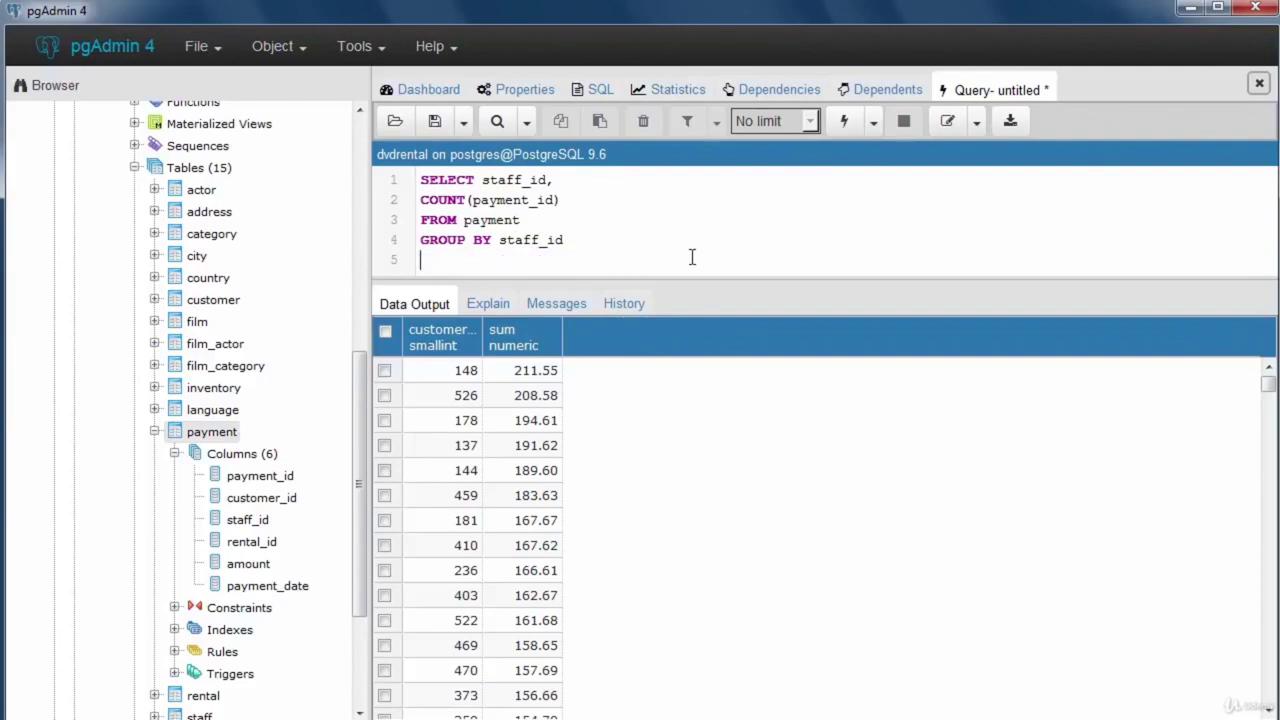
left_click(598, 240)
type(";")
left_click(844, 124)
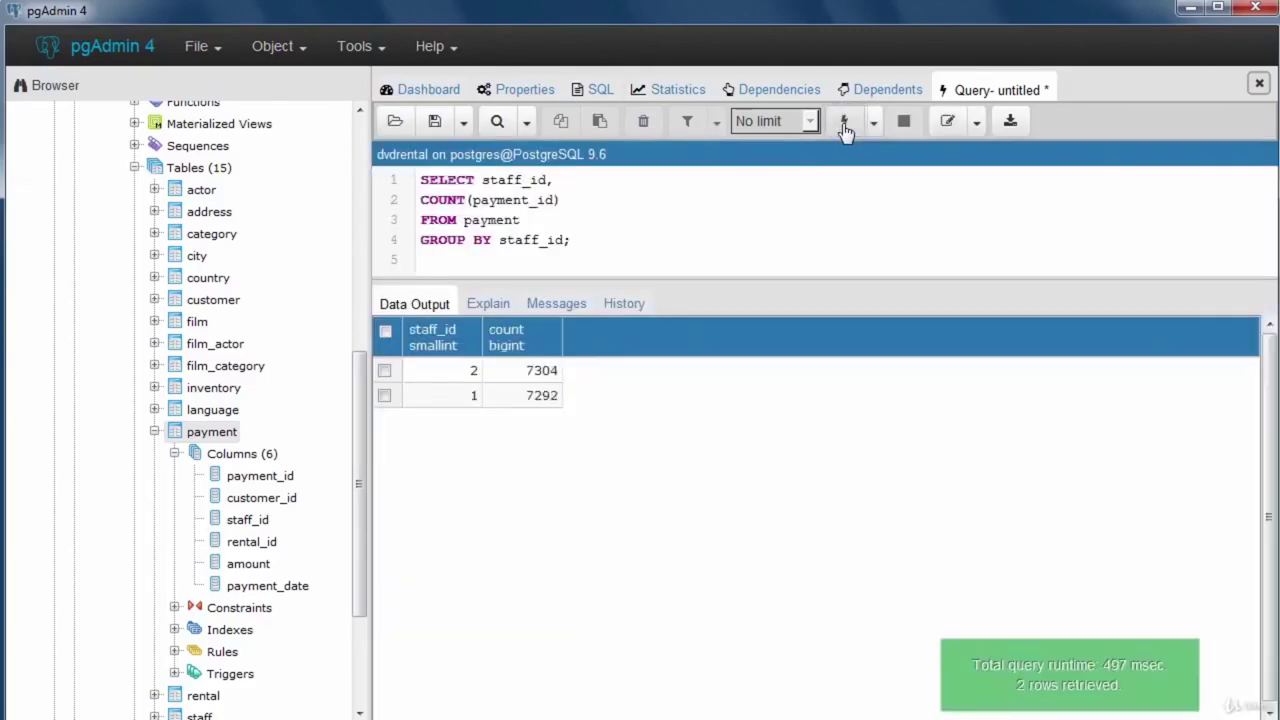
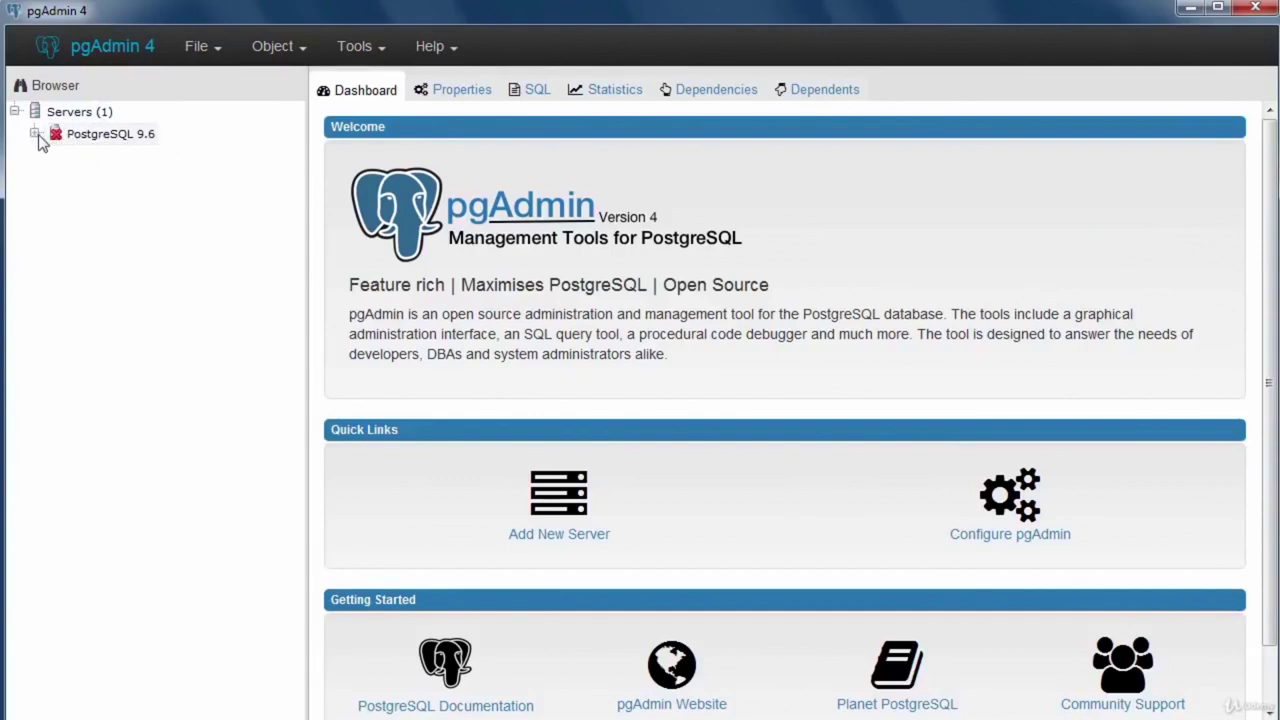
Connect to the PostgreSQL 9.6 server with the postgres password and select its Databases group.
left_click(34, 135)
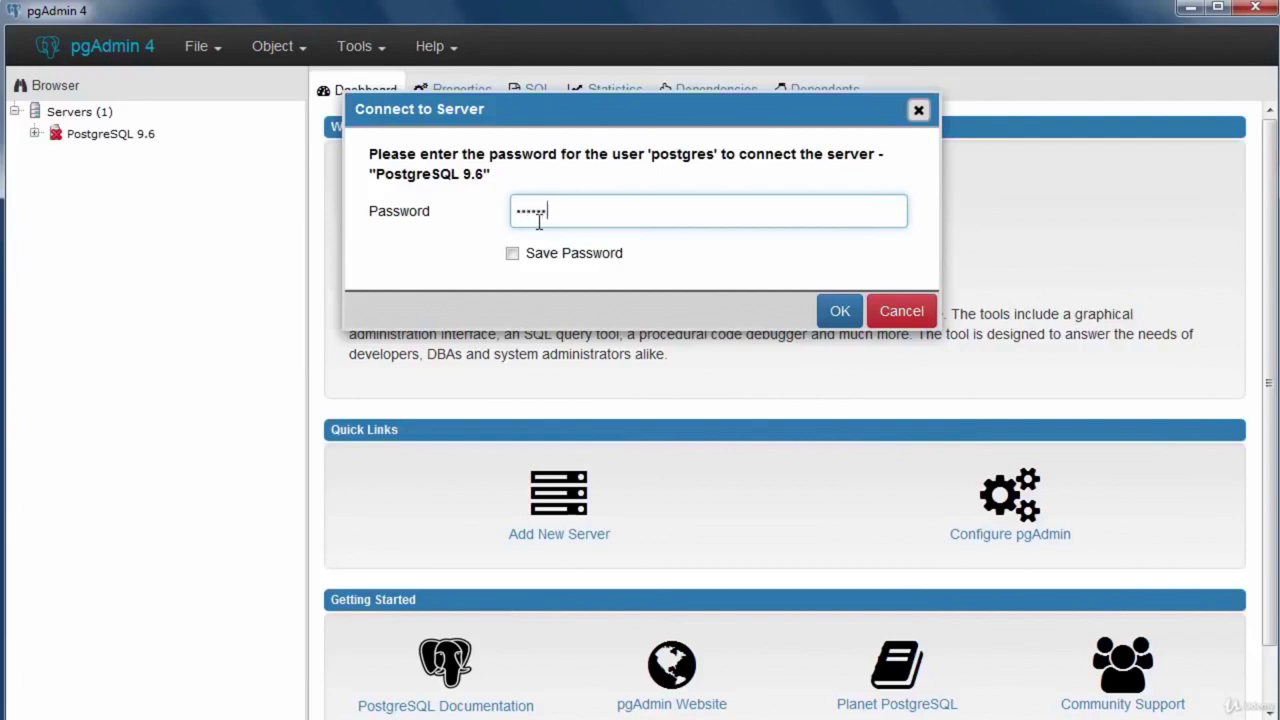
left_click(833, 311)
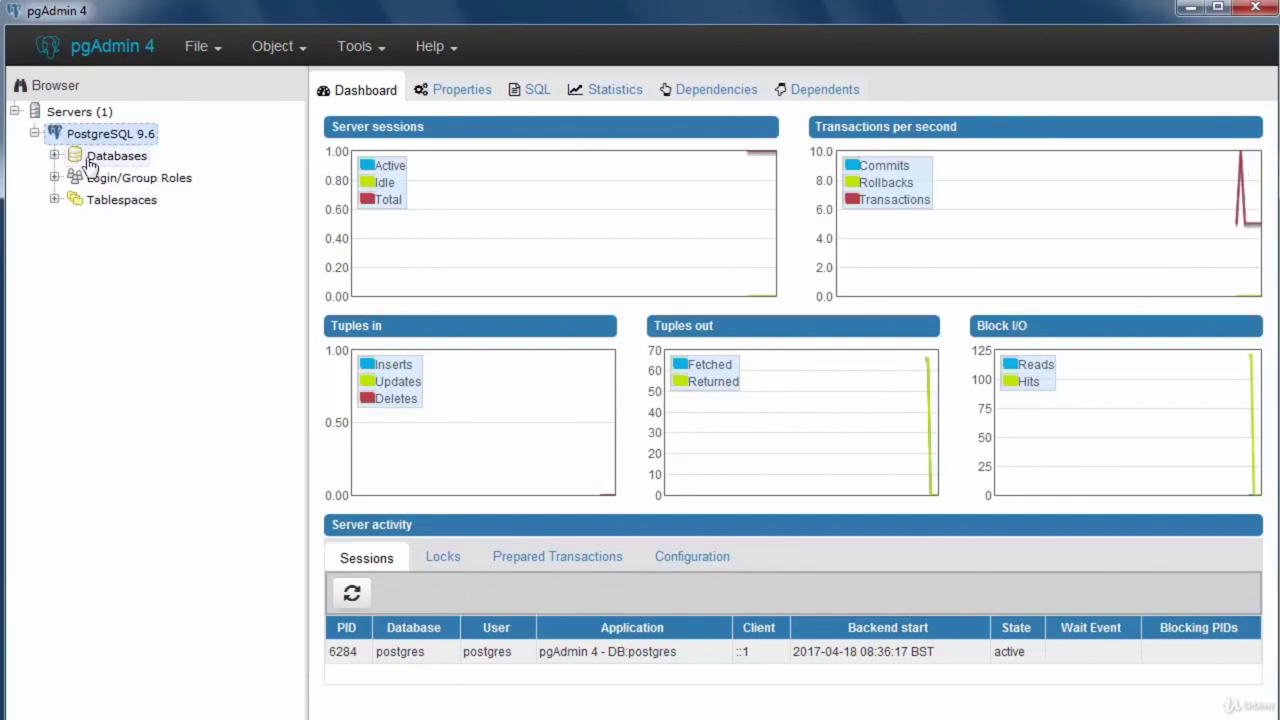
left_click(128, 165)
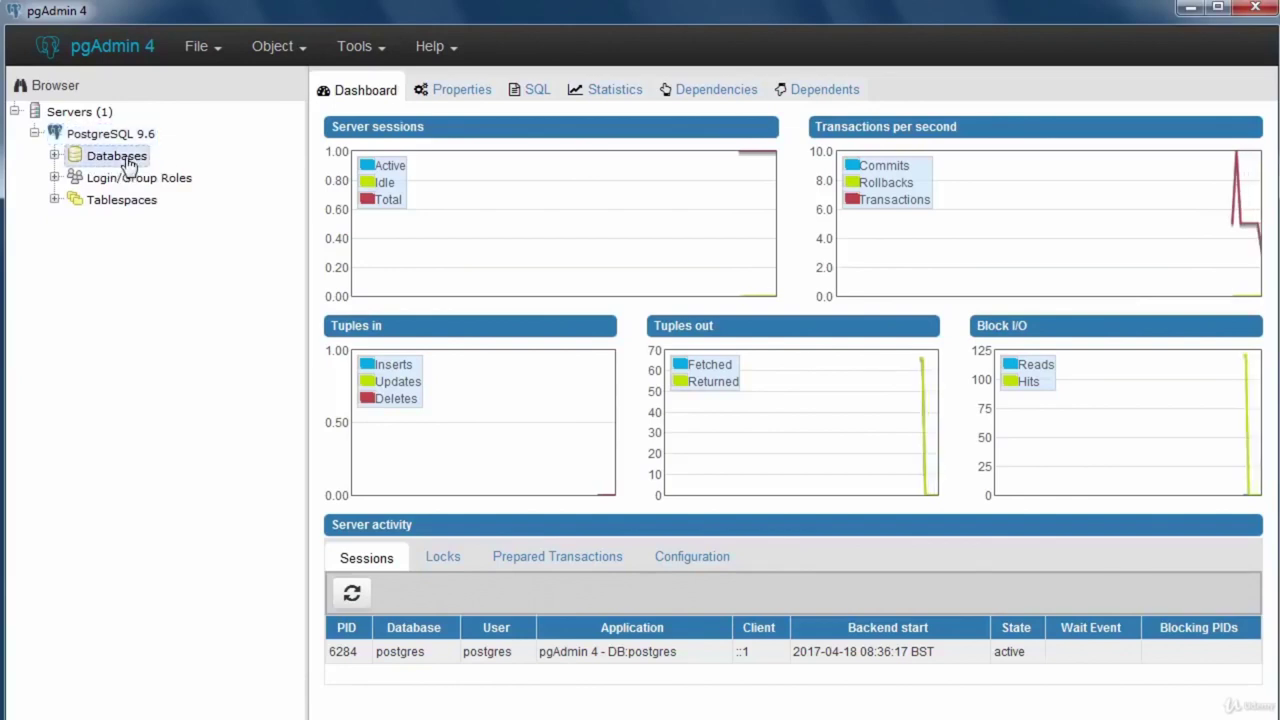
Add a database named Fruits with the comment 'Database of fruits' and save it.
right_click(128, 165)
mouse_move(205, 190)
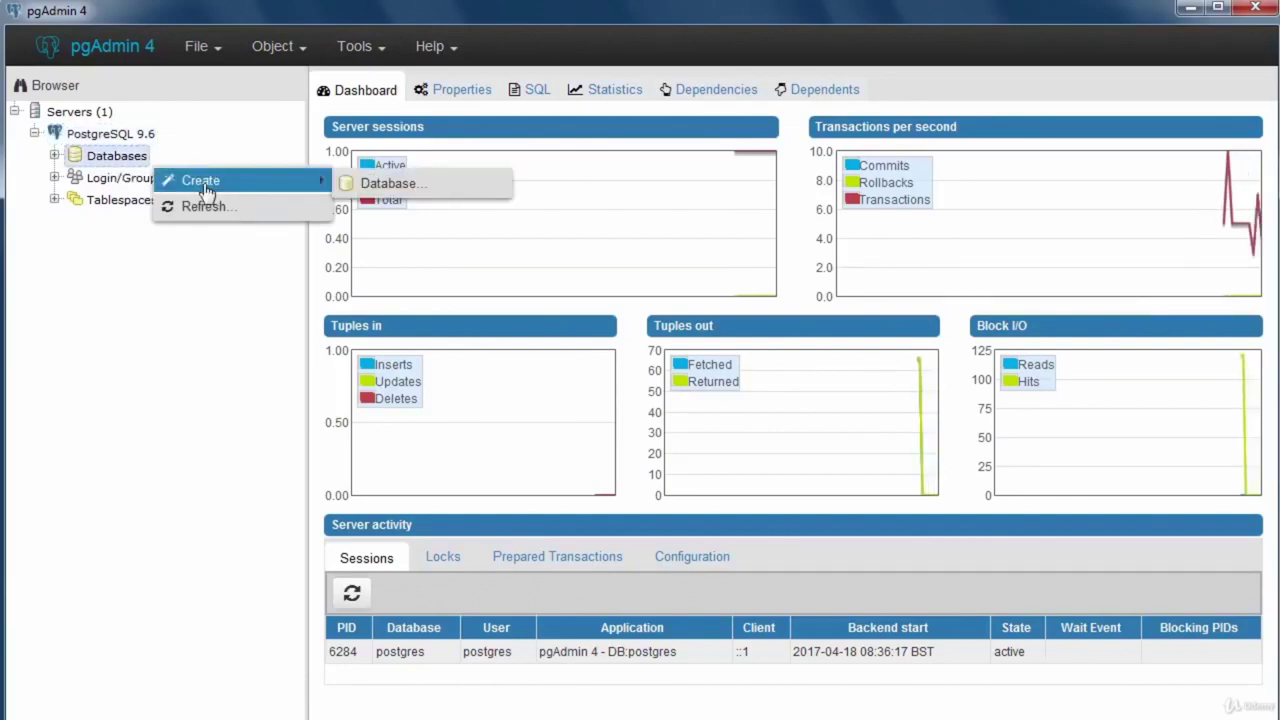
left_click(443, 193)
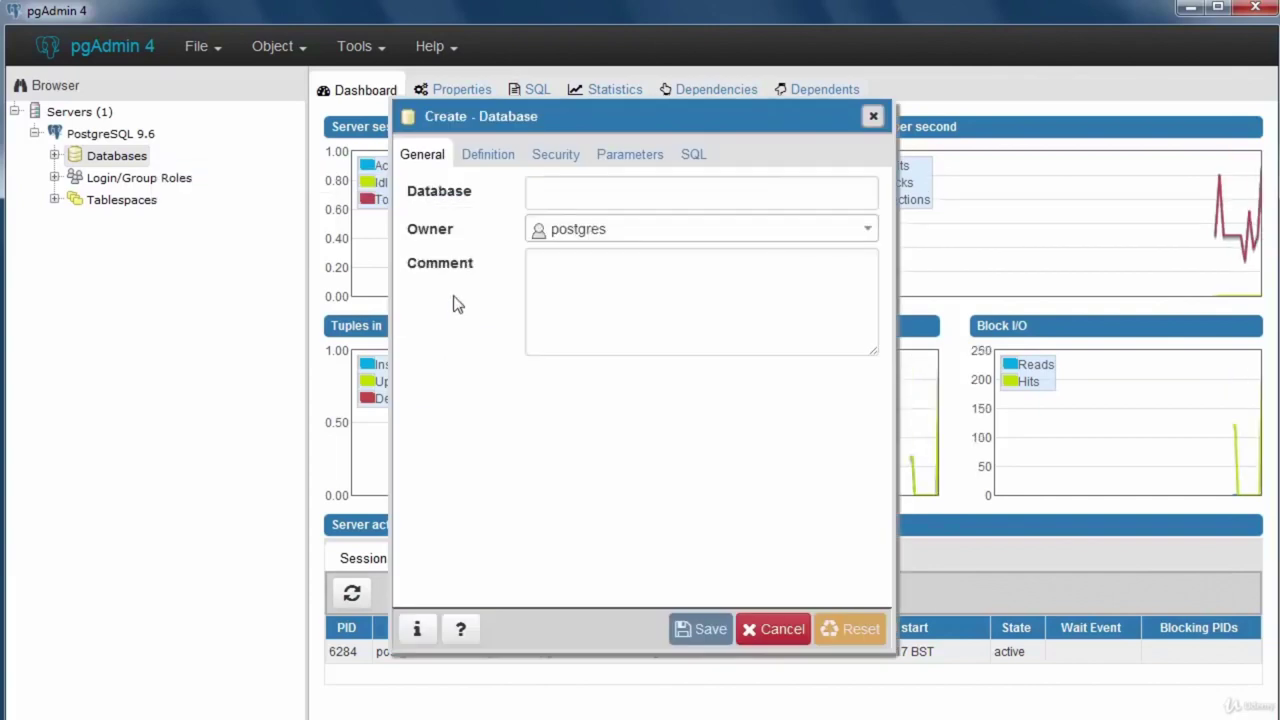
left_click(565, 198)
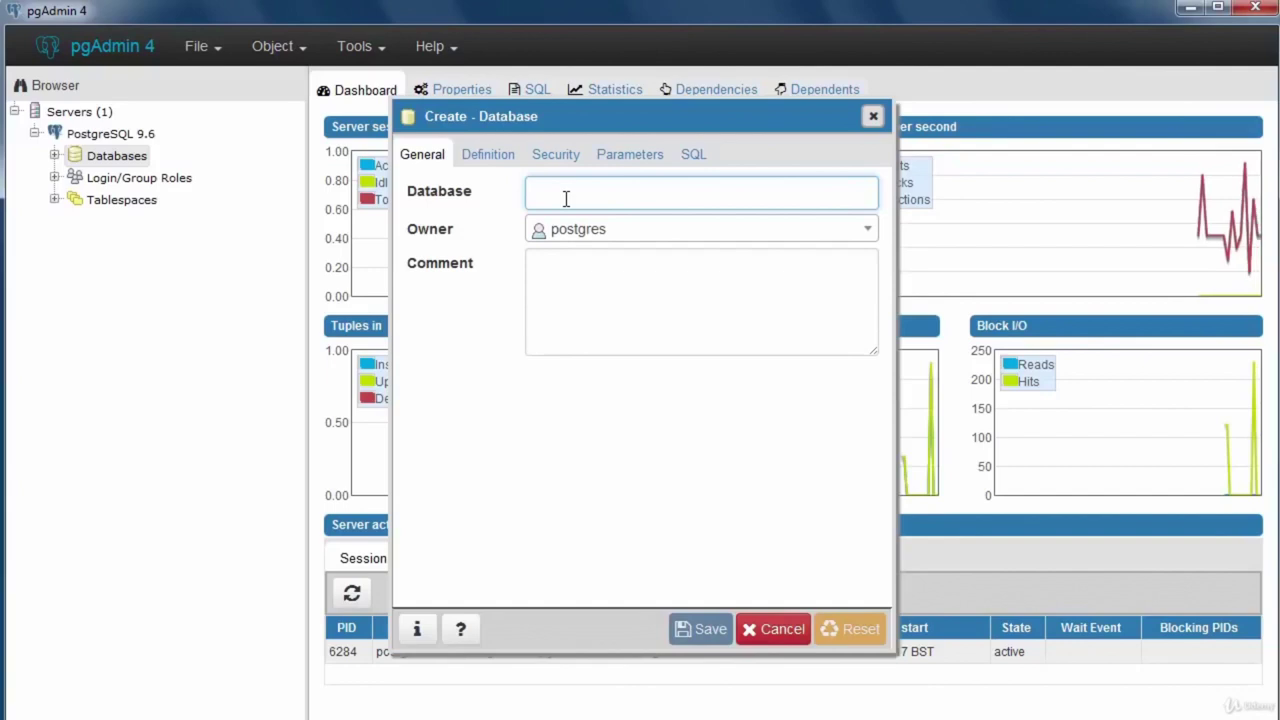
type("Fr")
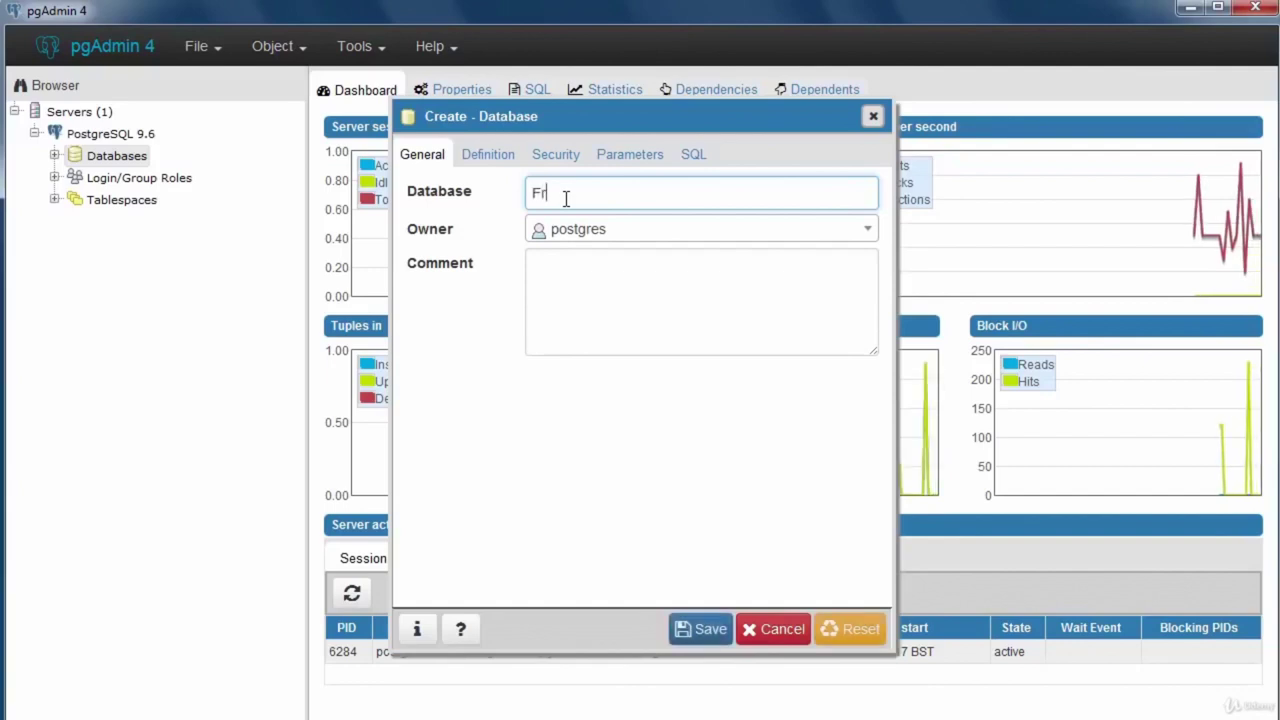
type("uit")
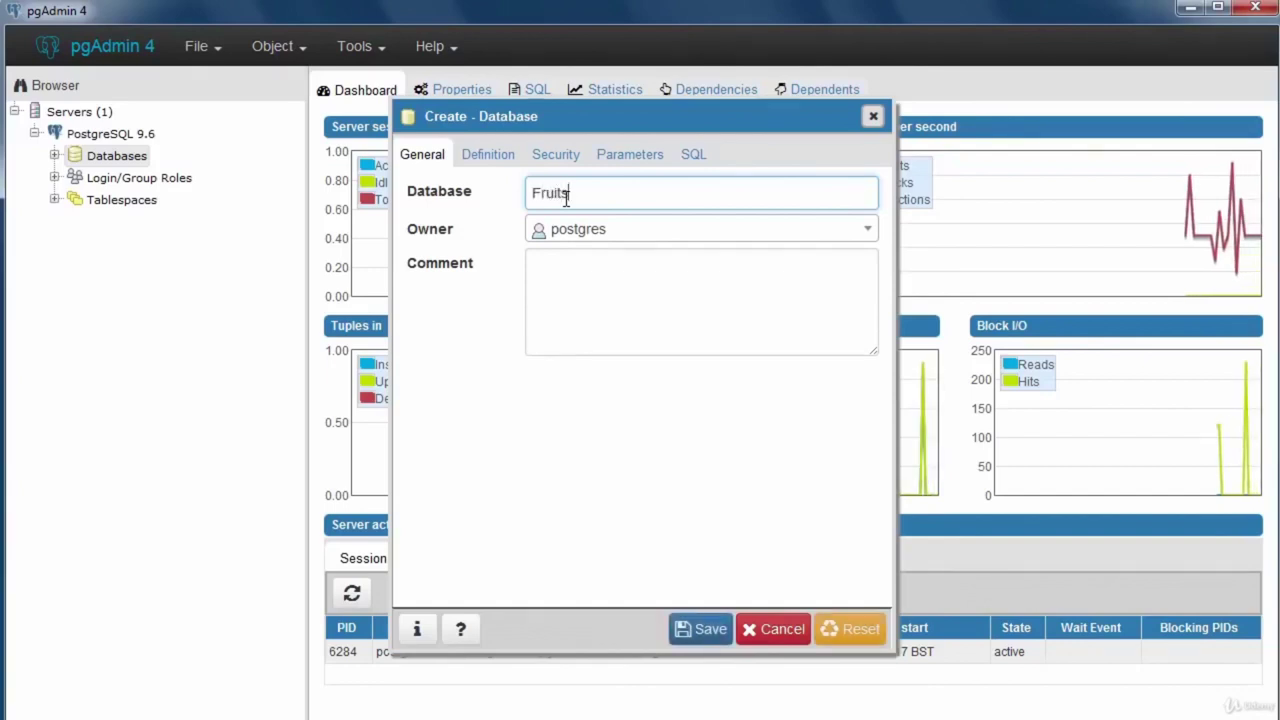
type("s")
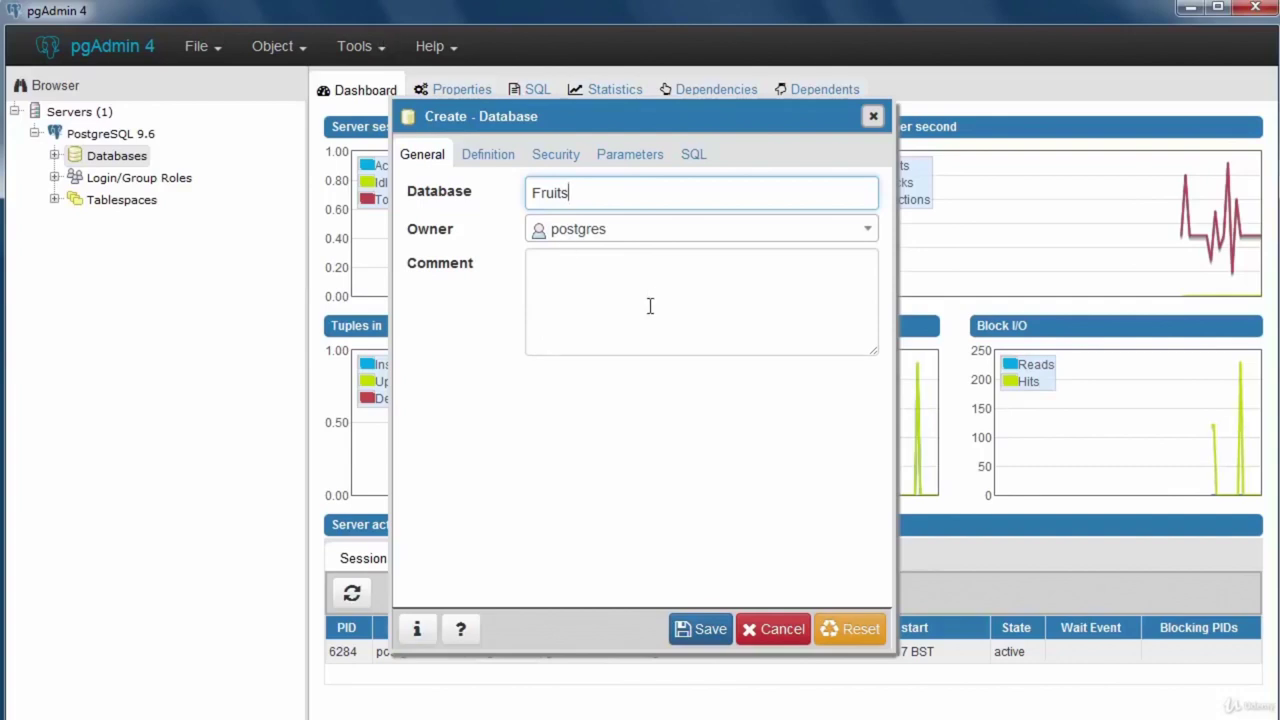
left_click(650, 306)
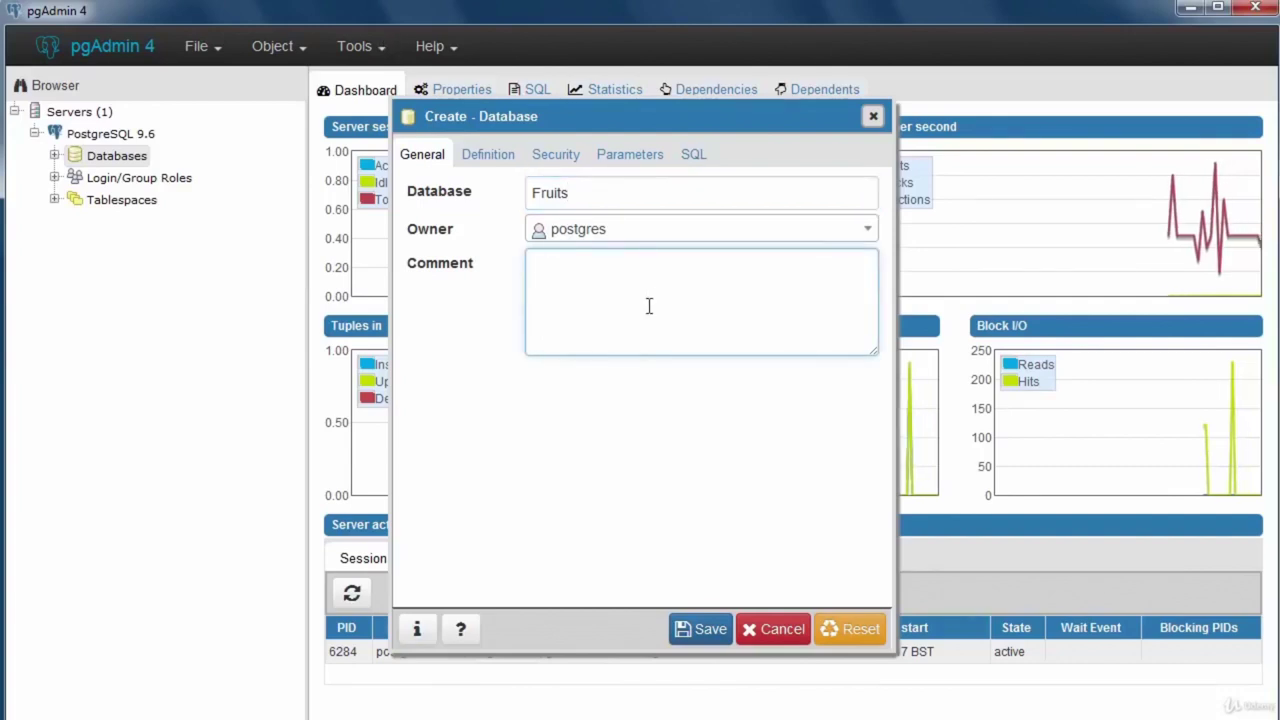
type("Datab")
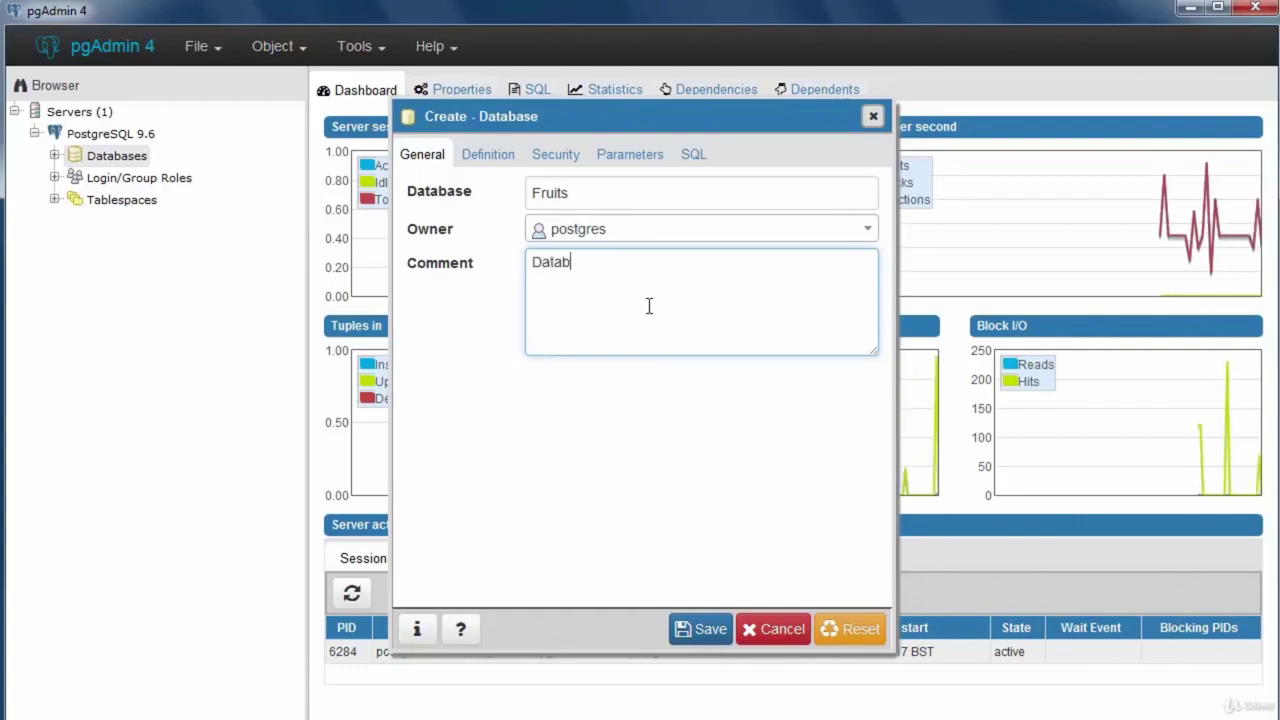
type("ase o")
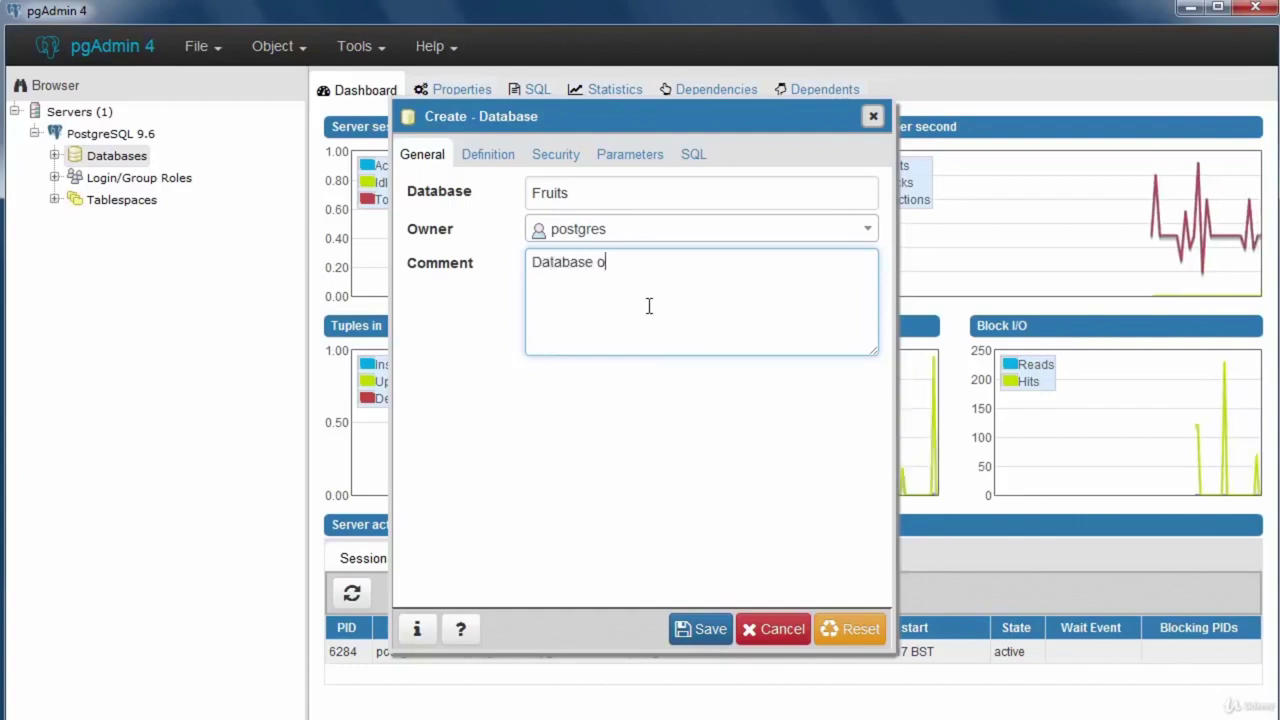
type("f fruits")
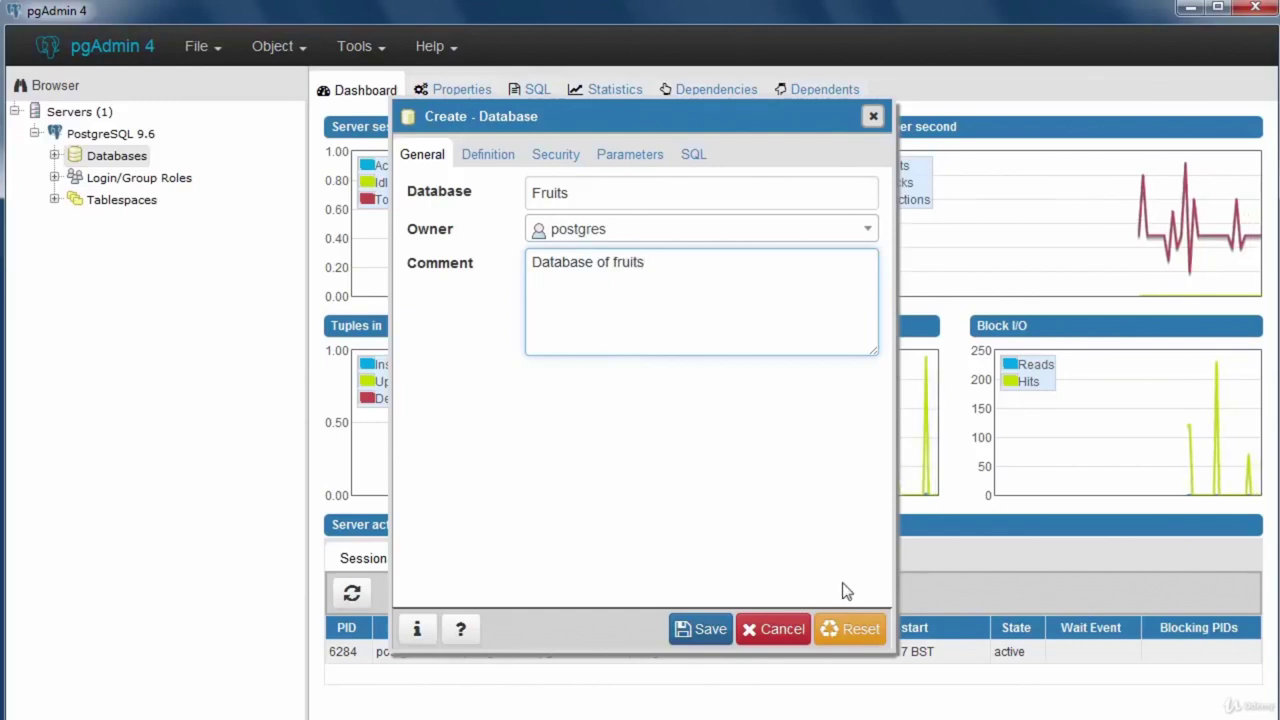
left_click(705, 632)
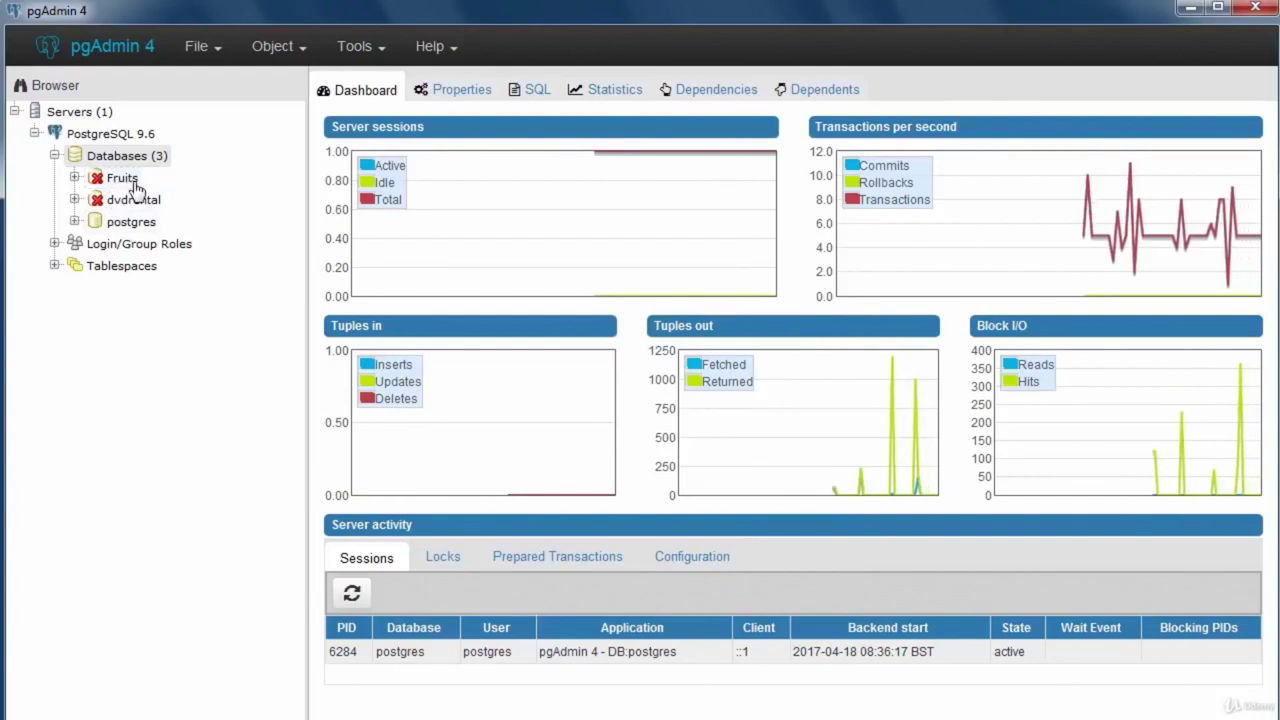
Connect to Fruits, expand Schemas and public to view its object groups, then collapse Fruits.
left_click(76, 182)
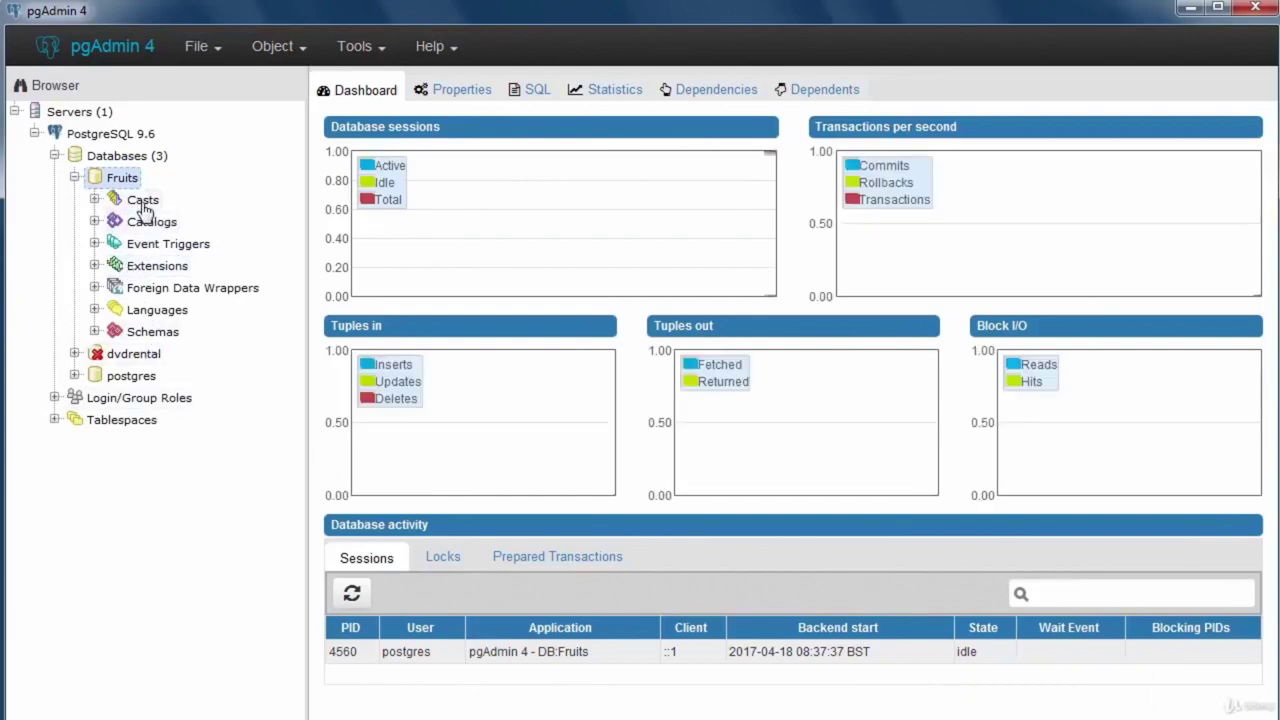
left_click(94, 331)
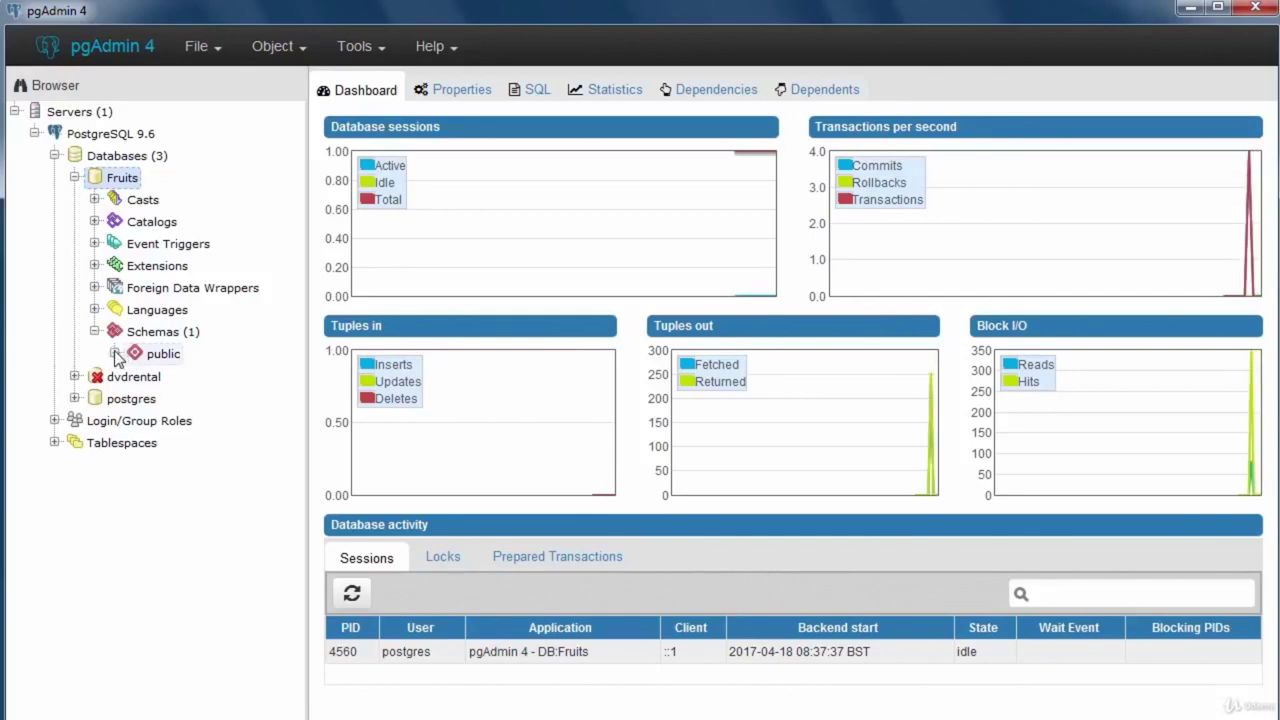
left_click(114, 354)
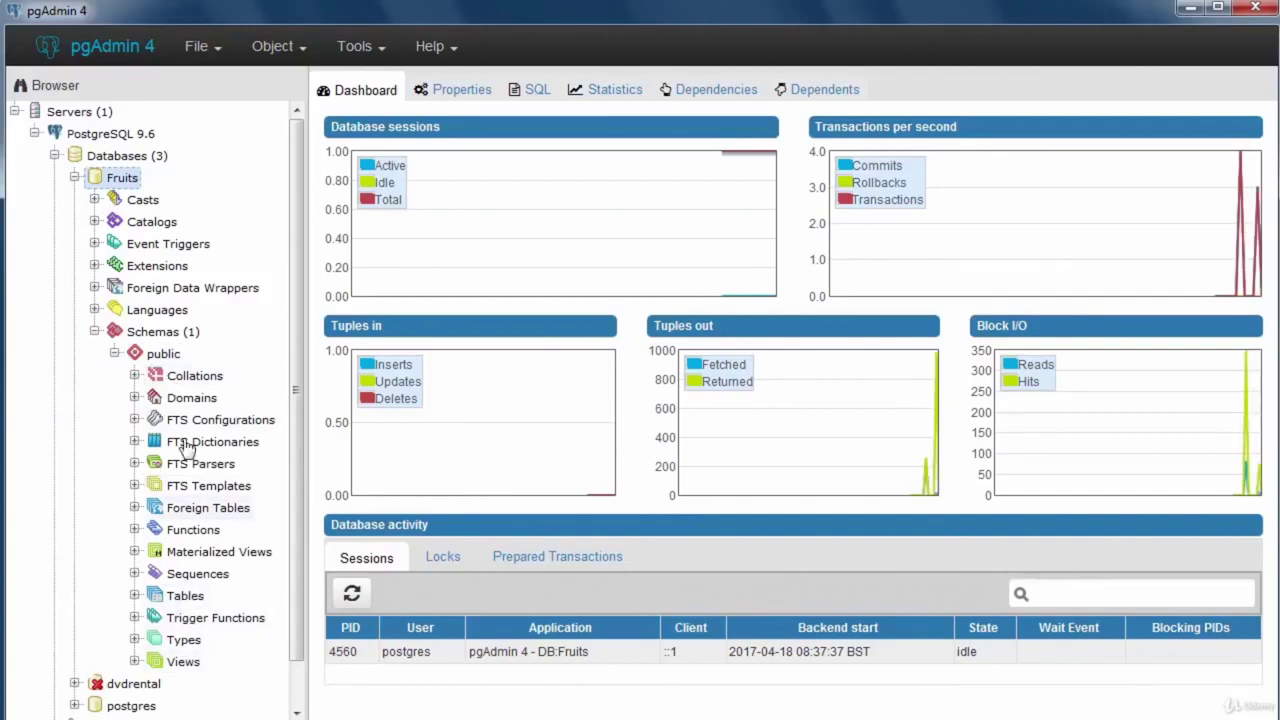
left_click(75, 179)
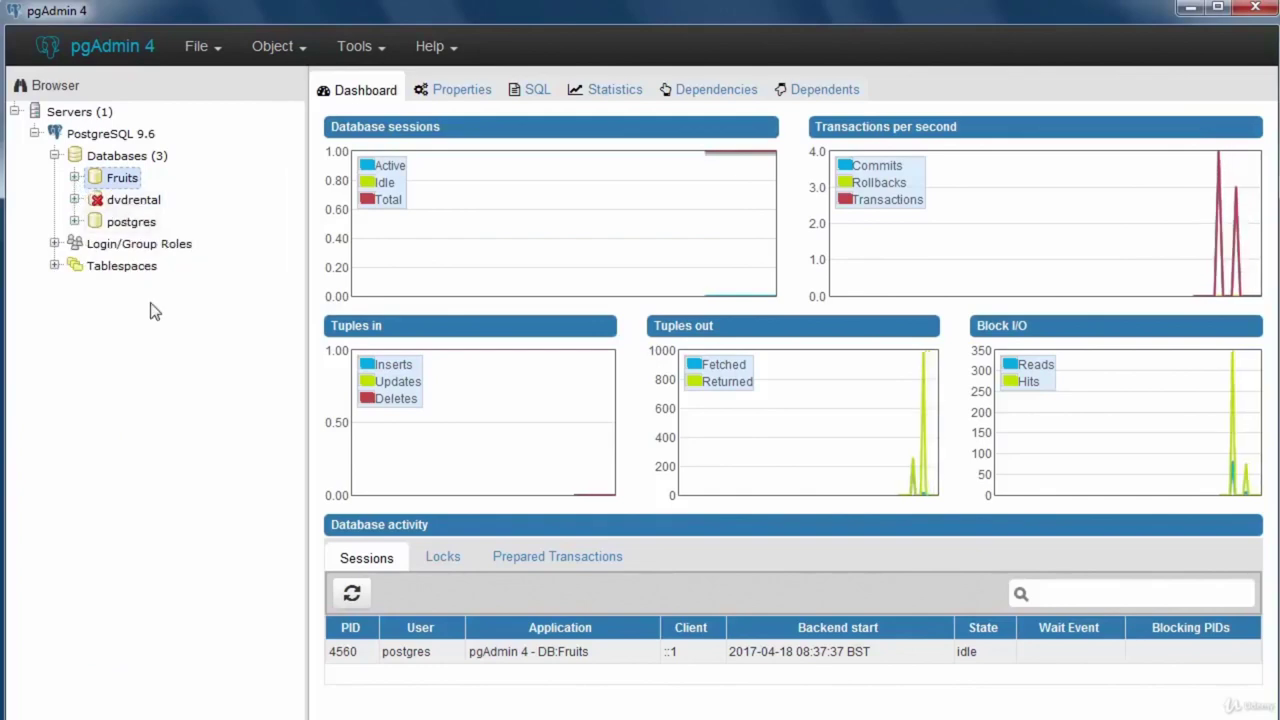
Show the Fruits Properties tab and scroll through its General, Security and Definition details.
left_click(452, 89)
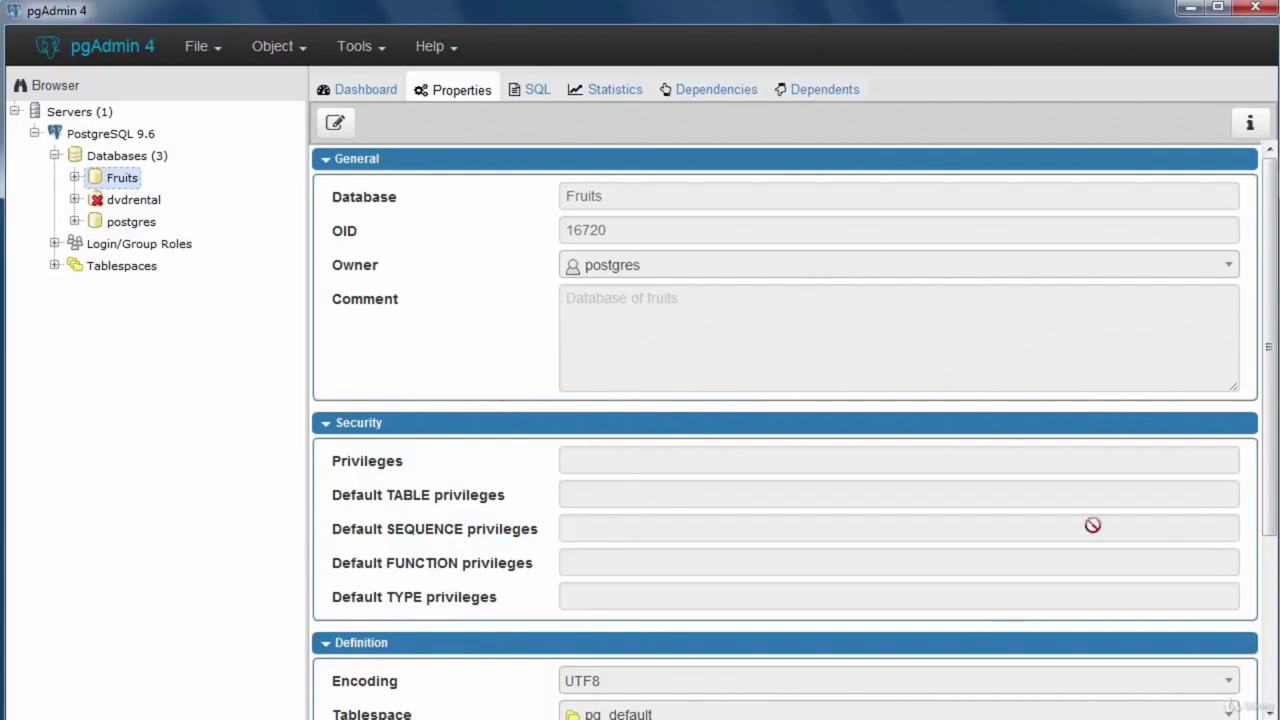
mouse_move(1270, 354)
left_mouse_down()
mouse_move(1272, 418)
mouse_move(1272, 347)
left_mouse_up()
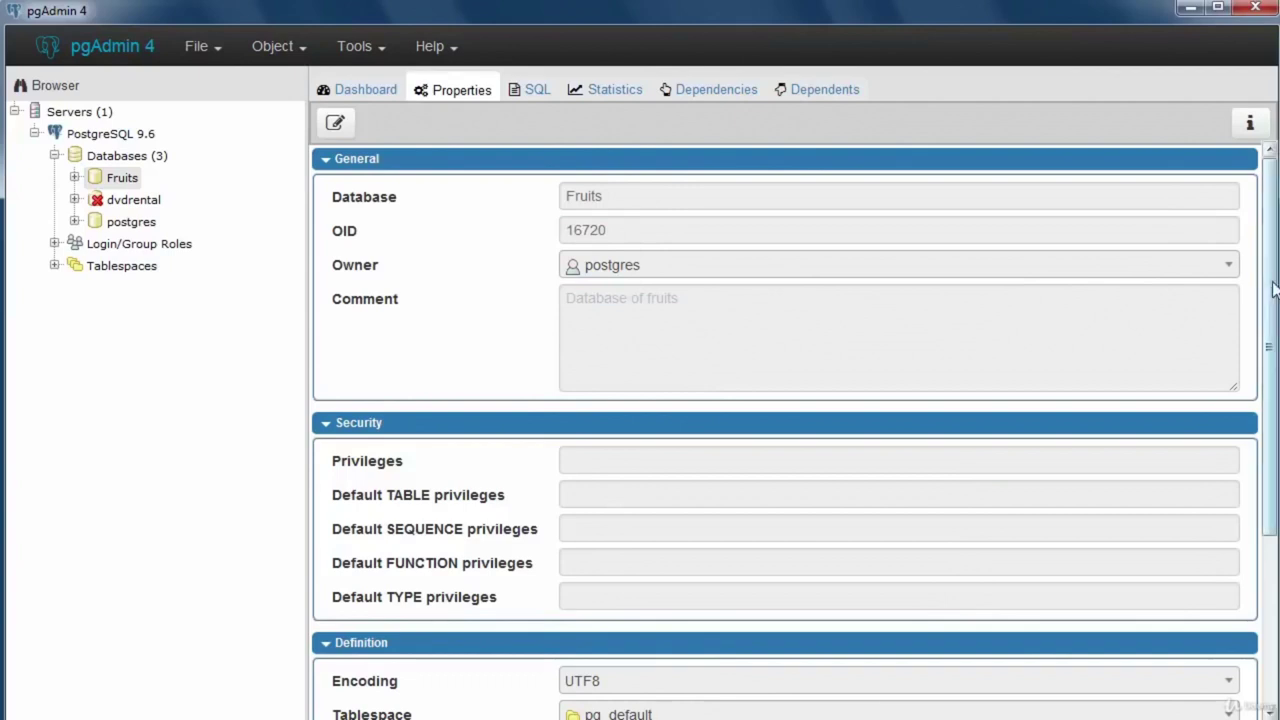
left_click_drag(1271, 280, 1270, 430)
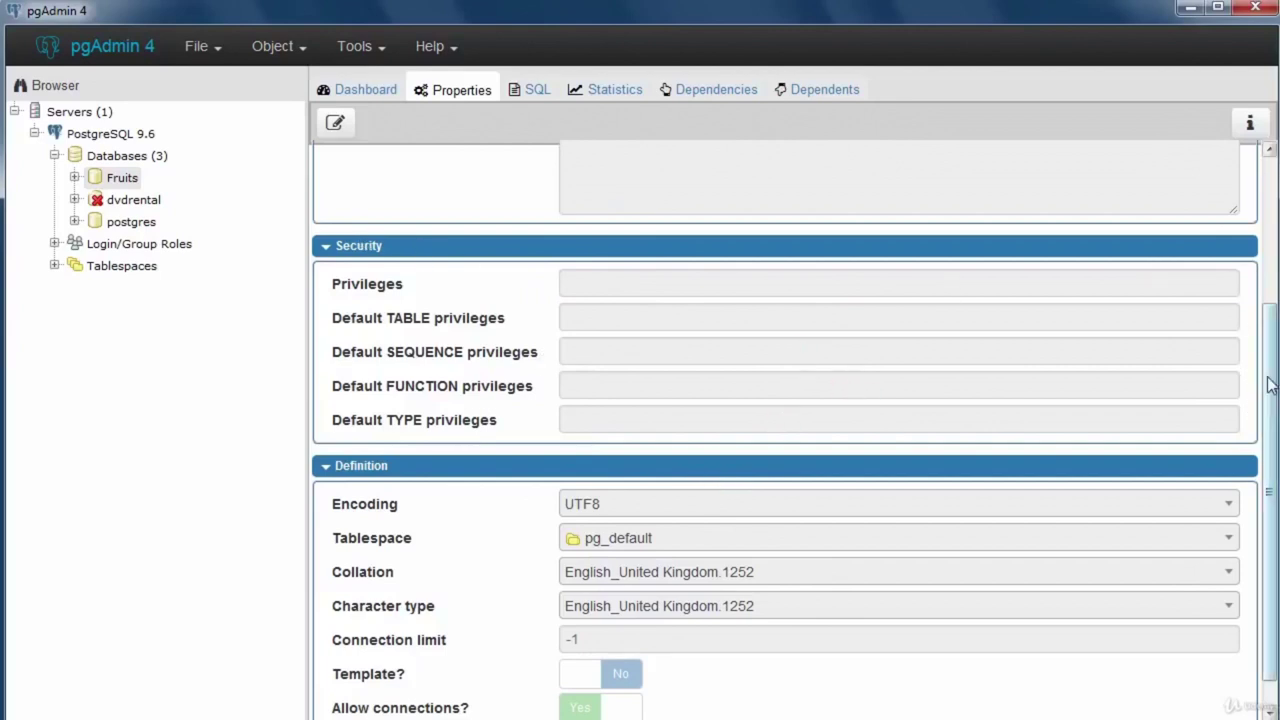
left_click_drag(1272, 386, 1272, 437)
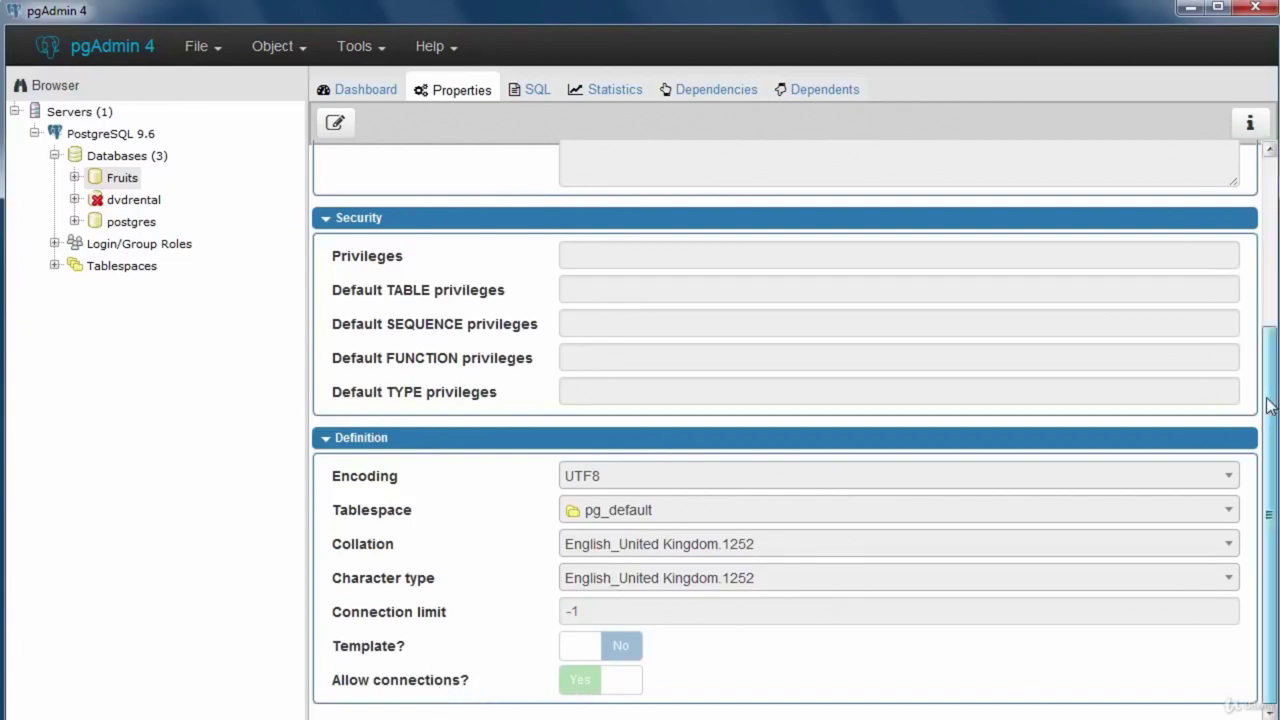
left_click_drag(1268, 405, 1272, 205)
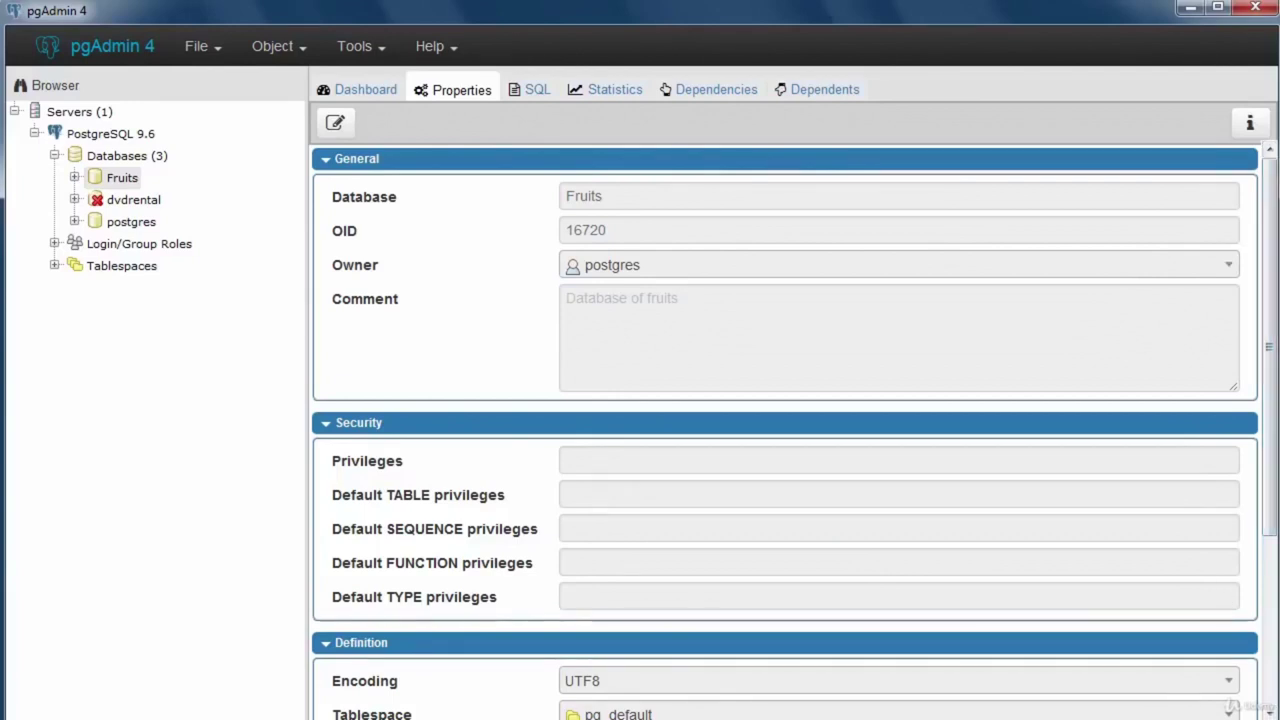
Look through the Fruits SQL, Statistics, Dependencies and Dependents tabs, finding no dependencies.
left_click(537, 92)
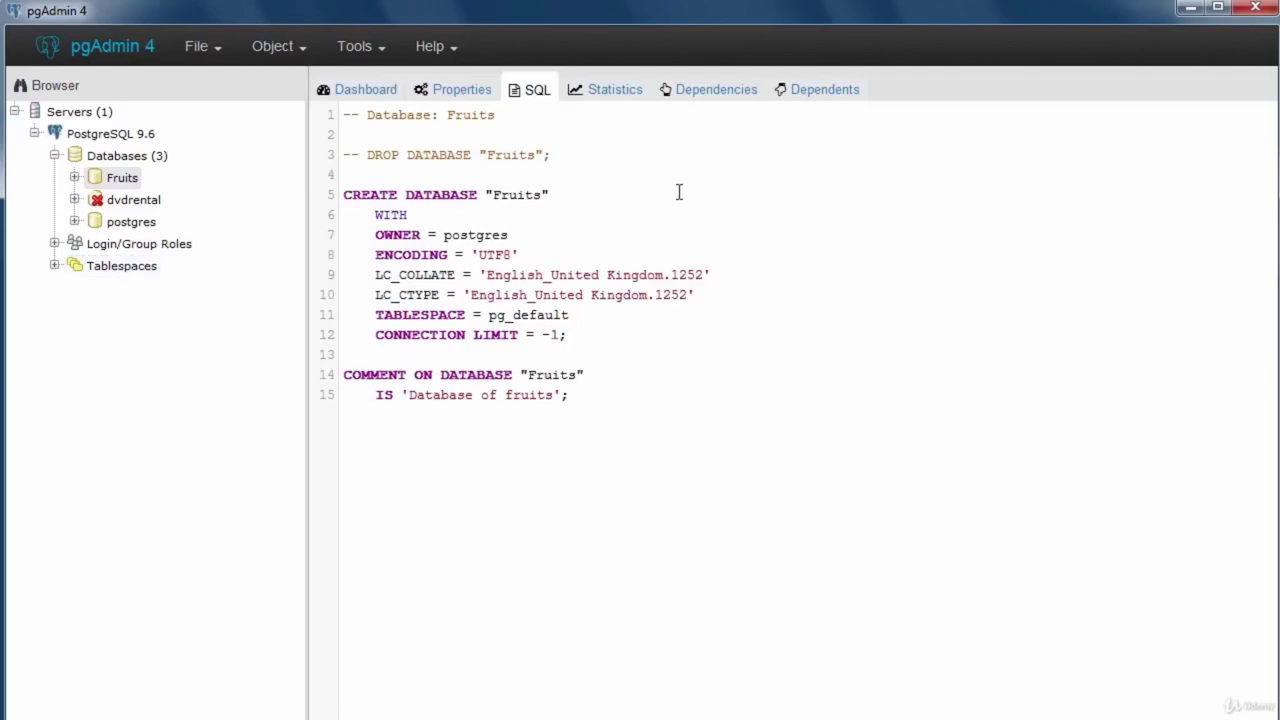
left_click(601, 94)
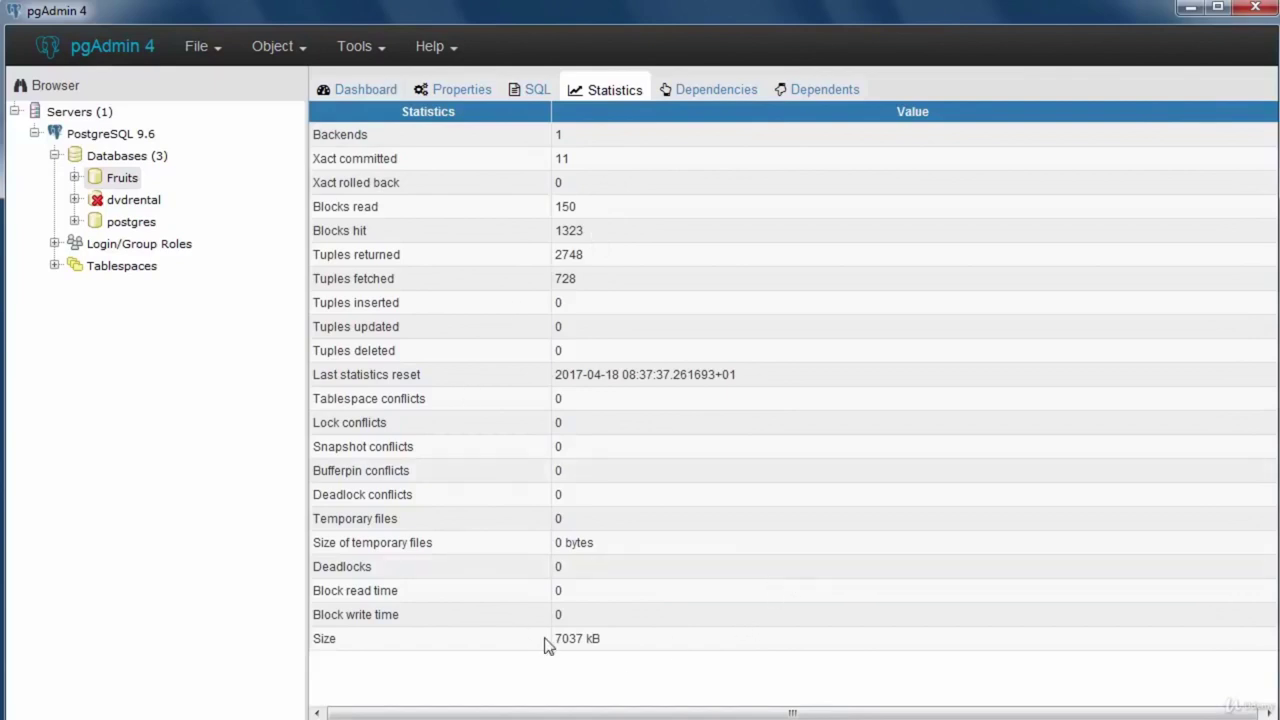
left_click(700, 89)
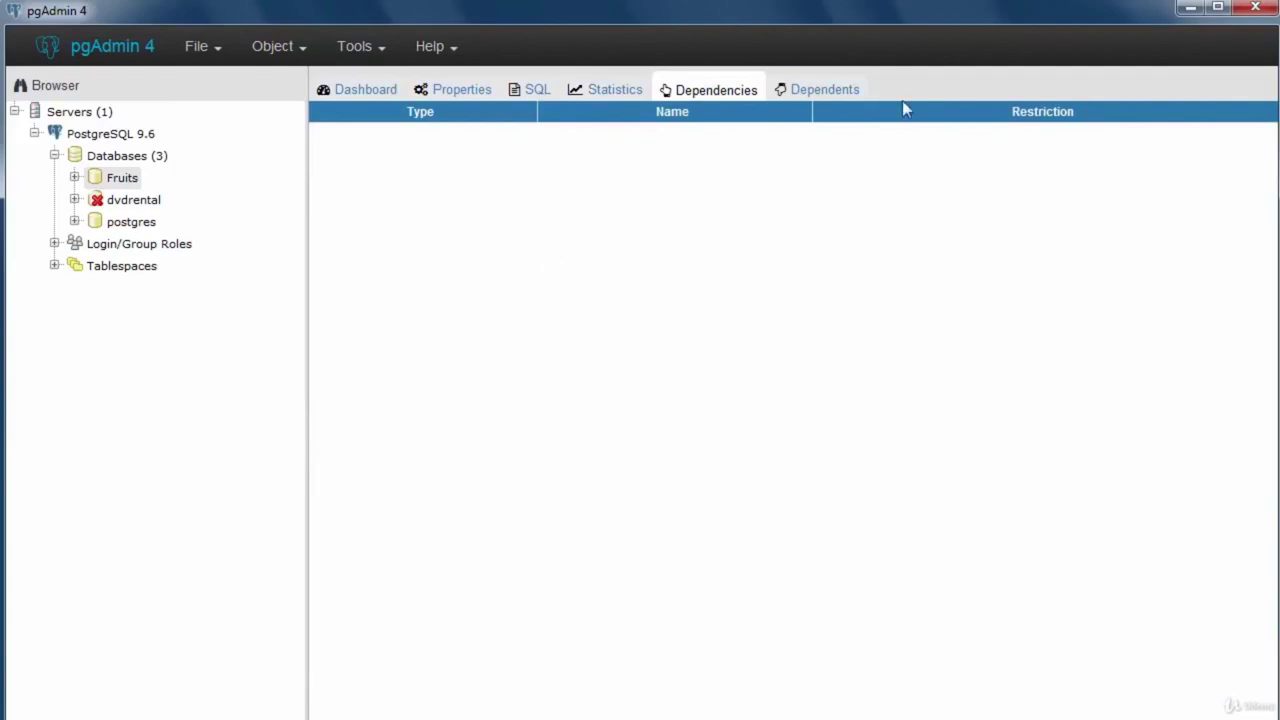
left_click(826, 91)
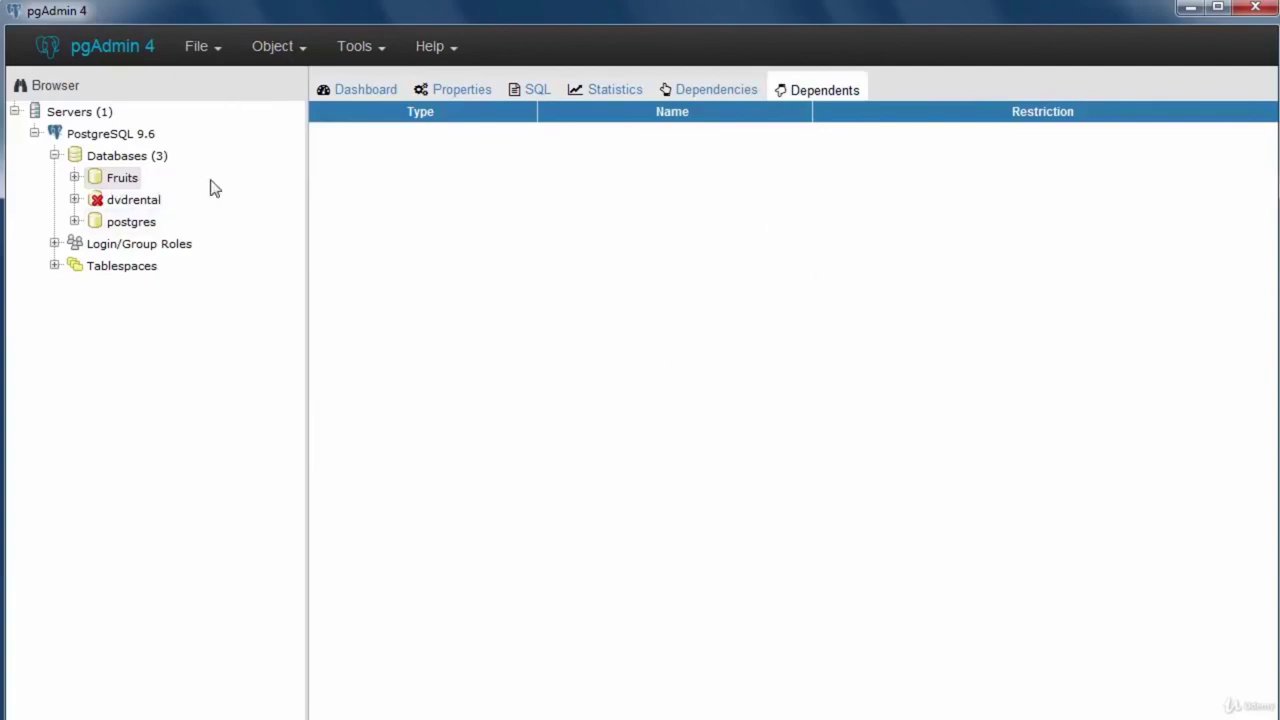
Browse the Fruits Properties dialog's Definition, Security, Parameters, Default Privileges and SQL tabs without changes.
right_click(129, 186)
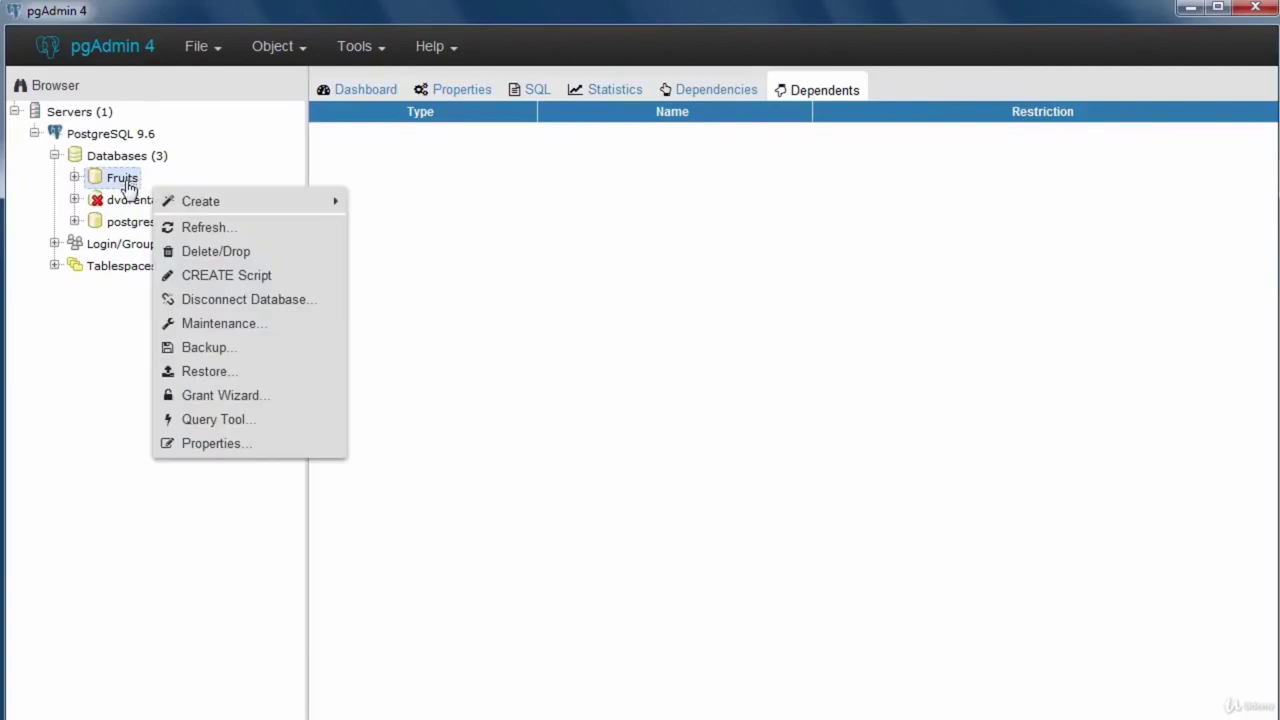
left_click(207, 446)
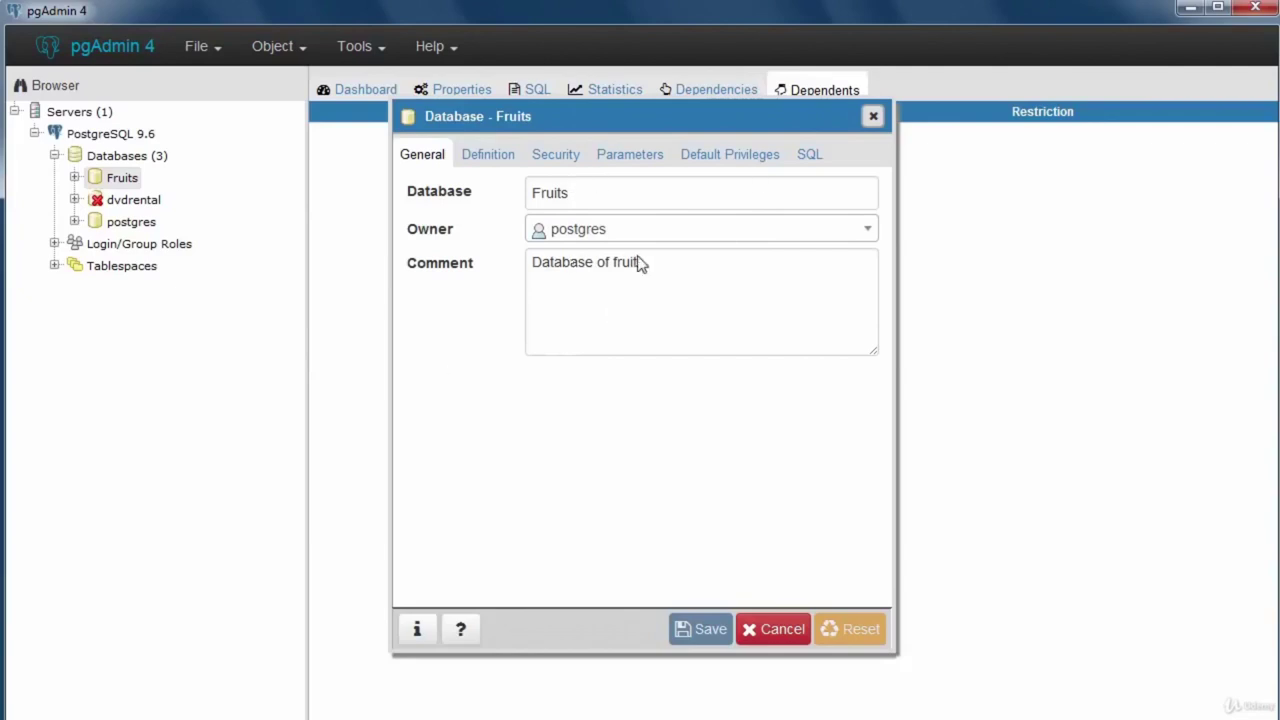
left_click(481, 165)
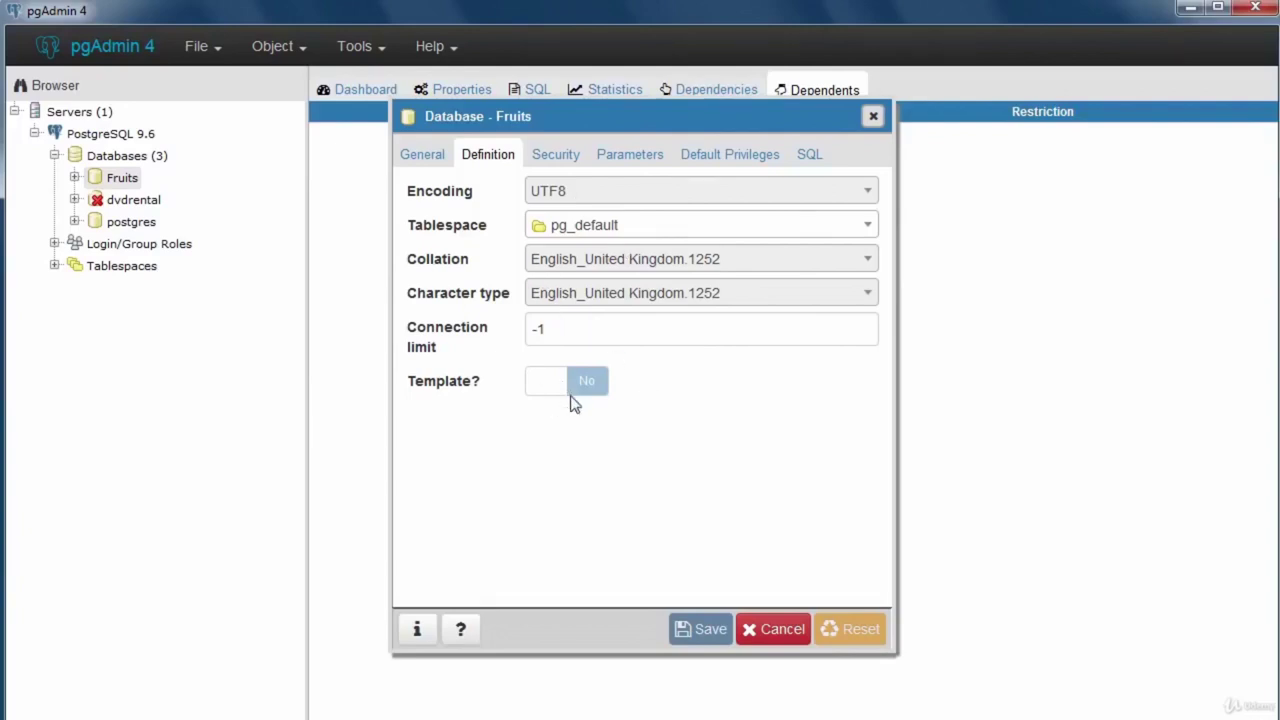
left_click(574, 165)
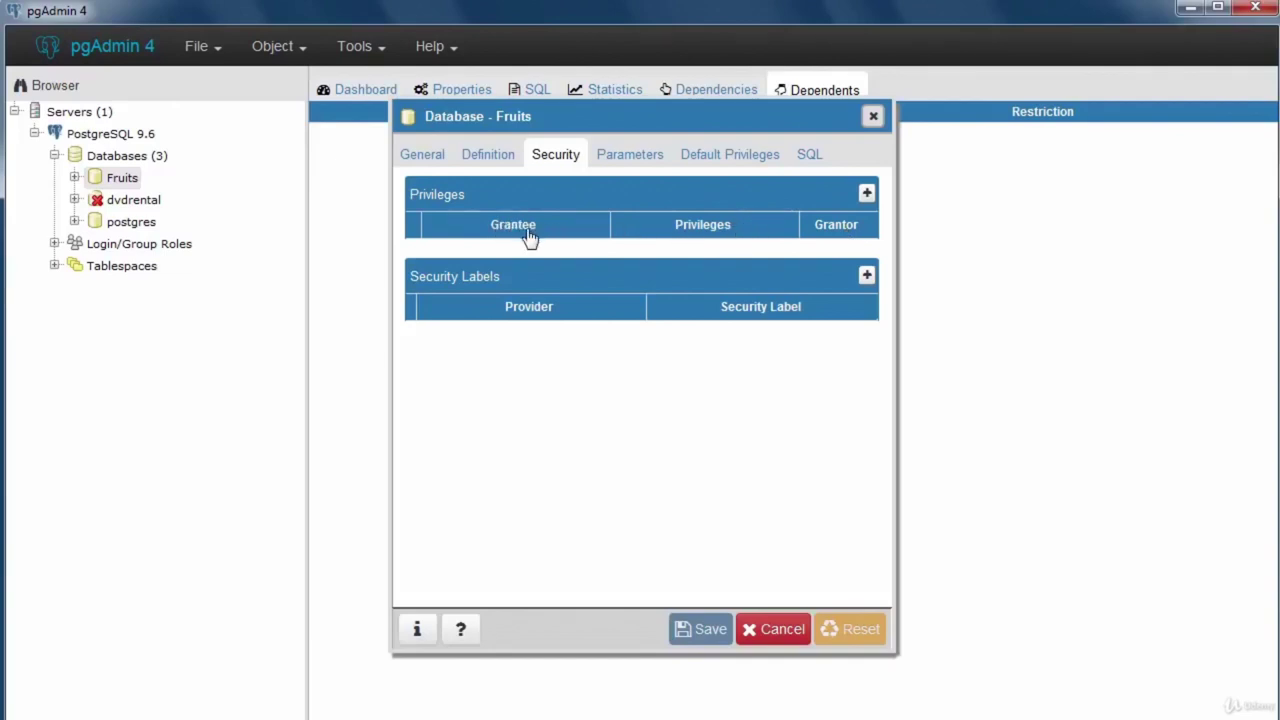
left_click(635, 158)
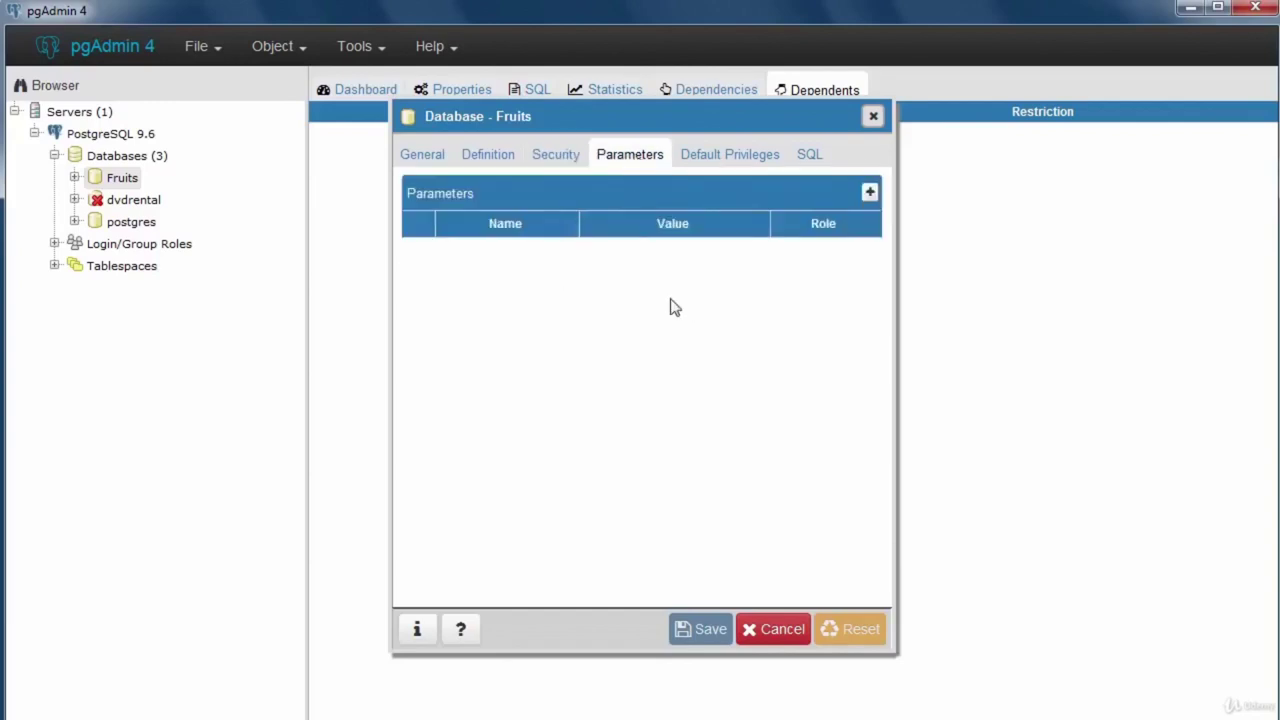
left_click(741, 160)
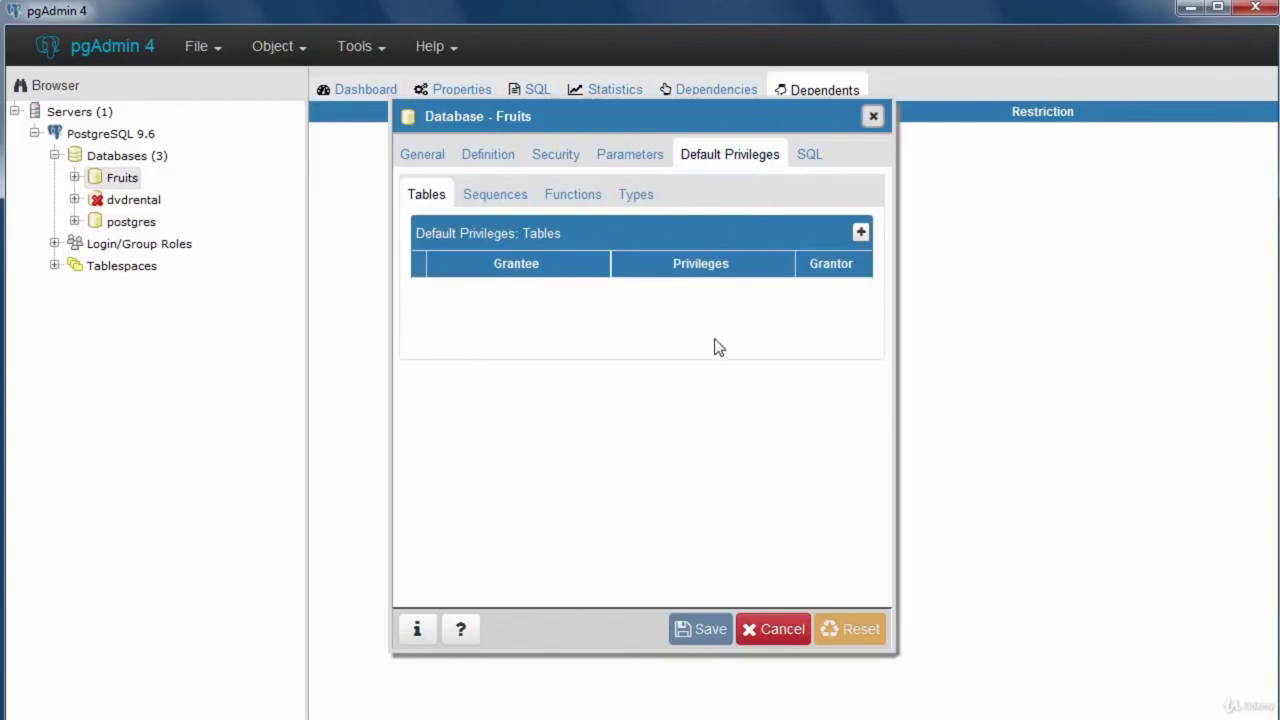
left_click(815, 169)
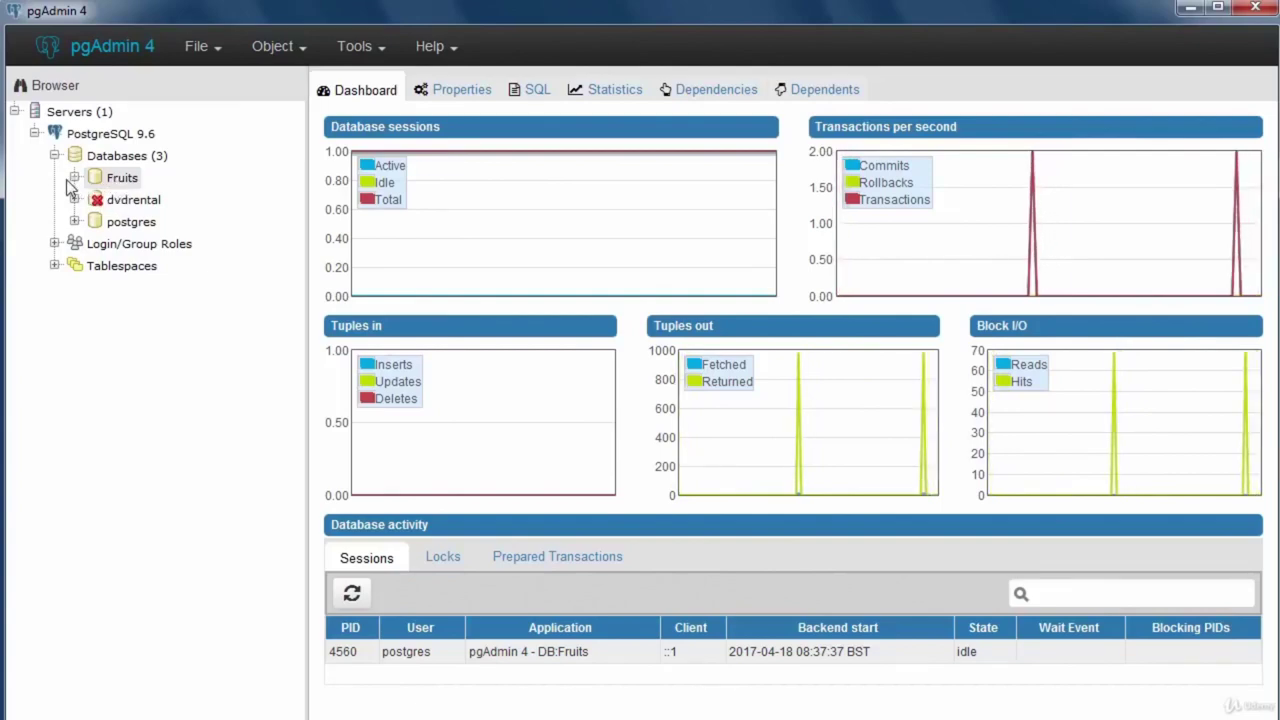
Expand Fruits to the public schema's Tables group and start Create > Table.
left_click(75, 178)
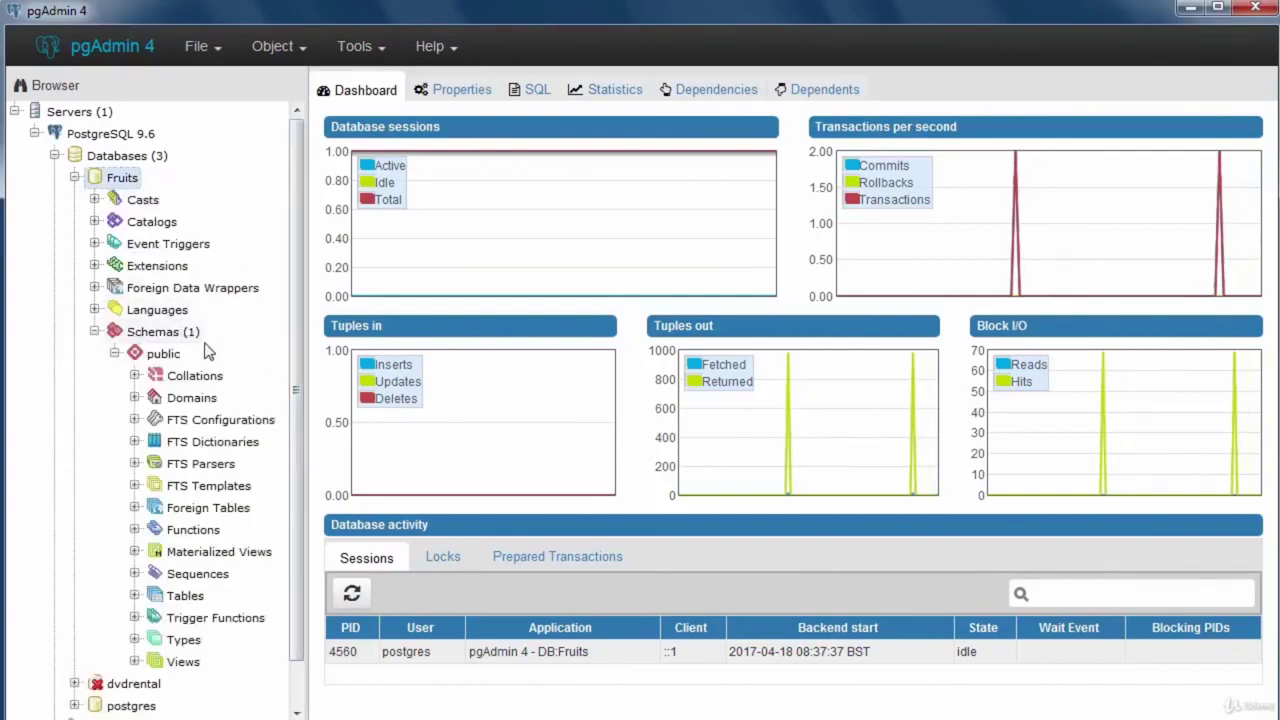
left_click_drag(291, 336, 291, 370)
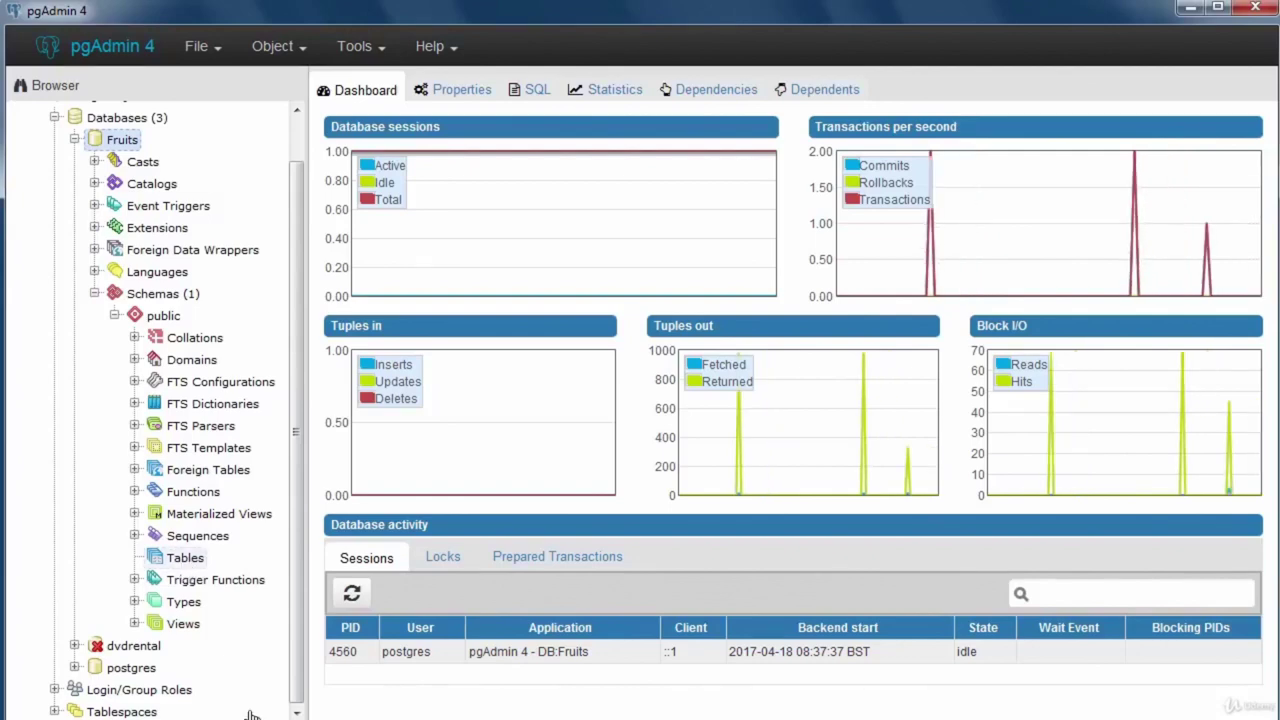
right_click(184, 567)
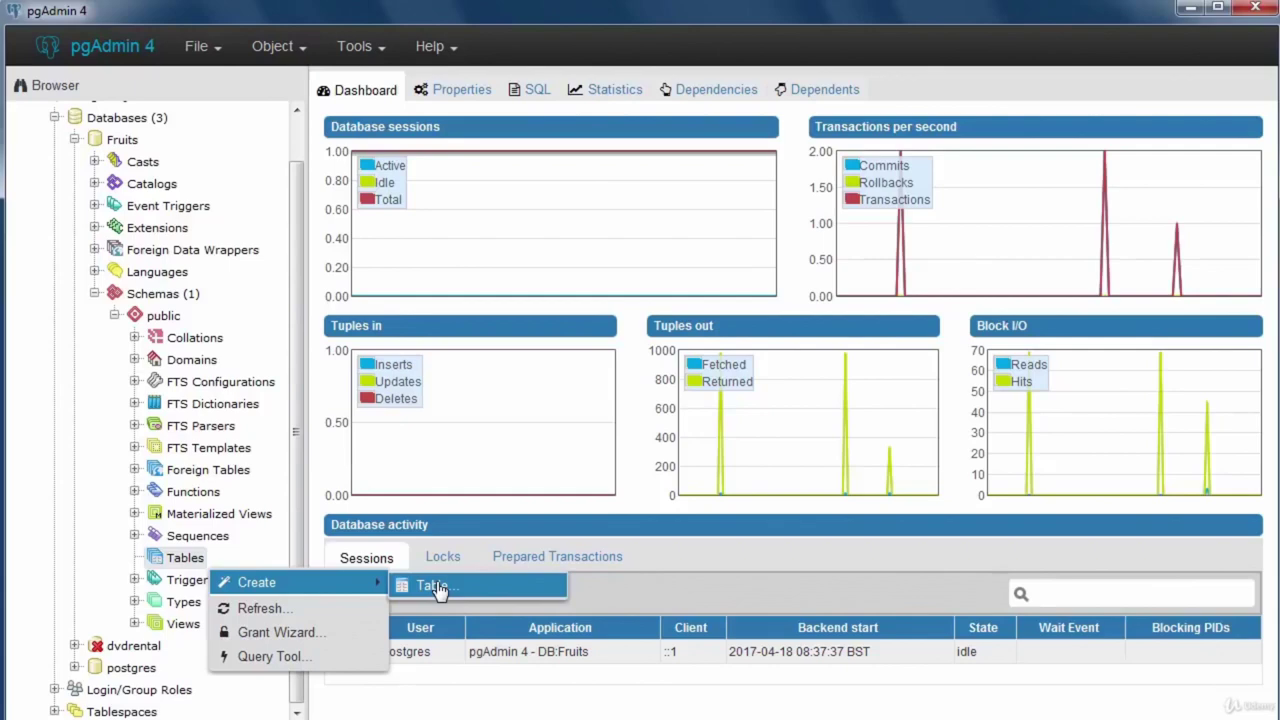
left_click(433, 586)
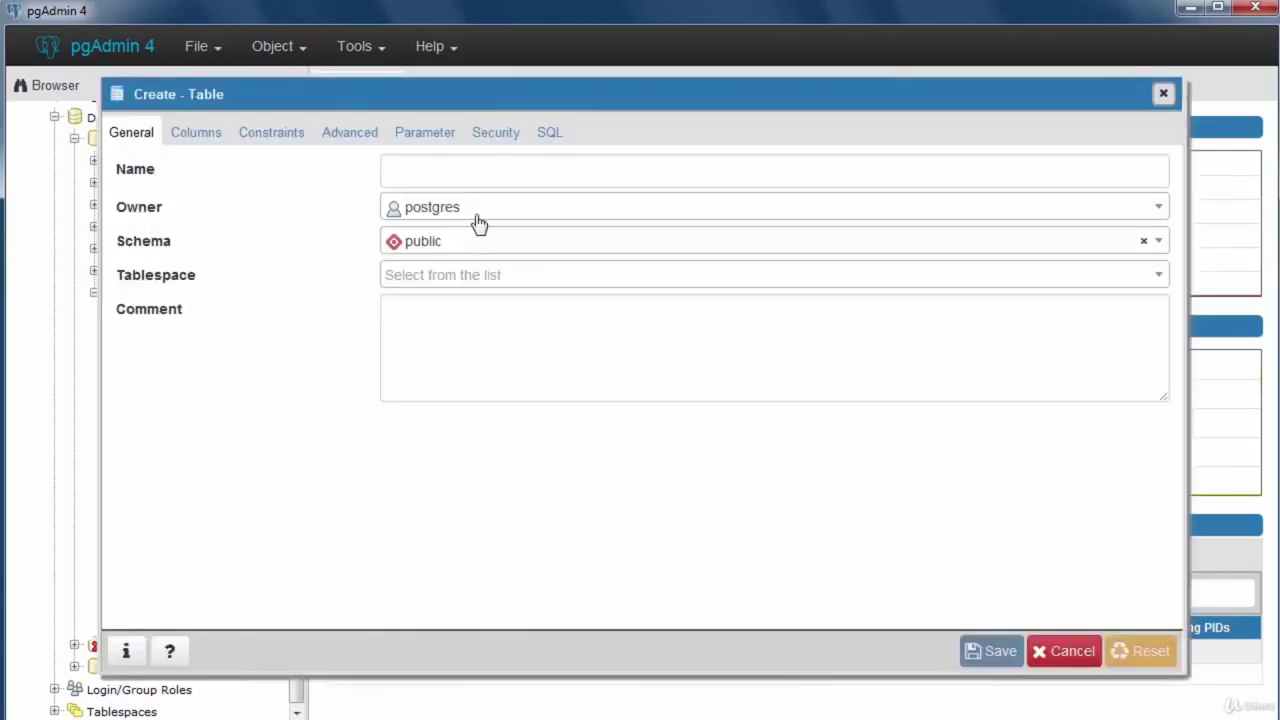
Name the new table 'Oranges', fixing the mistyped capitalisation, and save it.
left_click(438, 171)
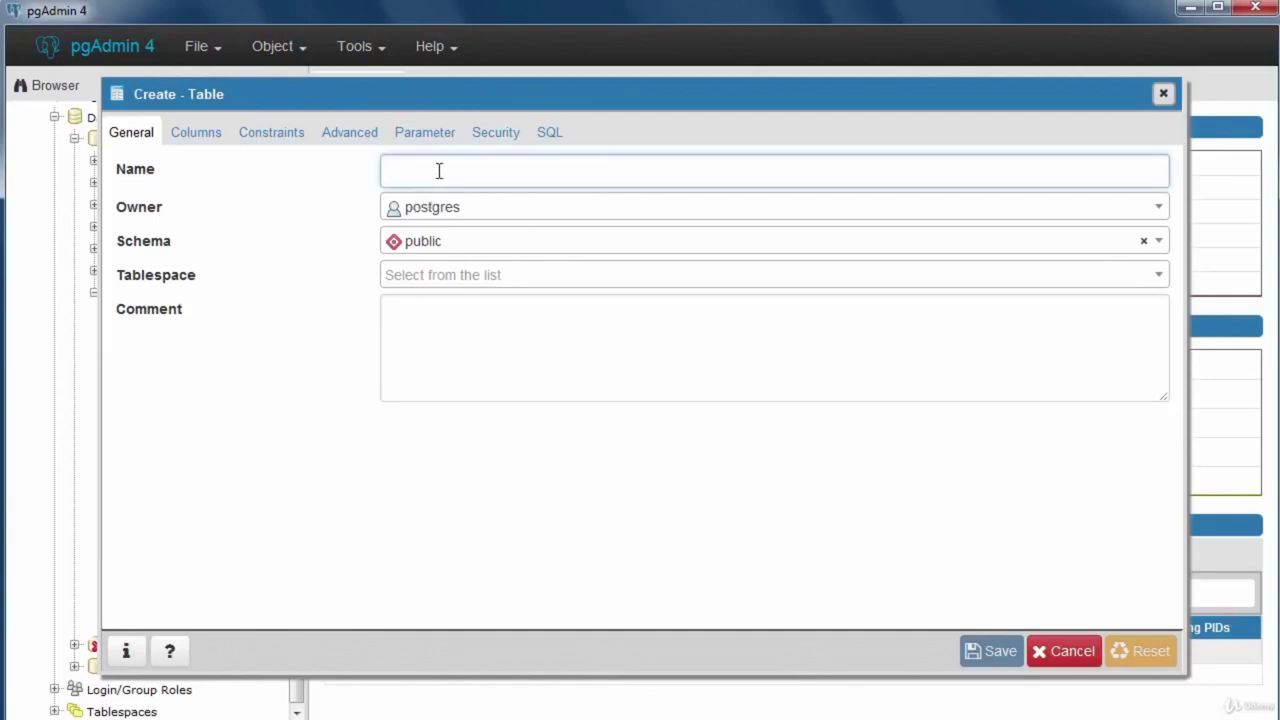
type("oRANGES")
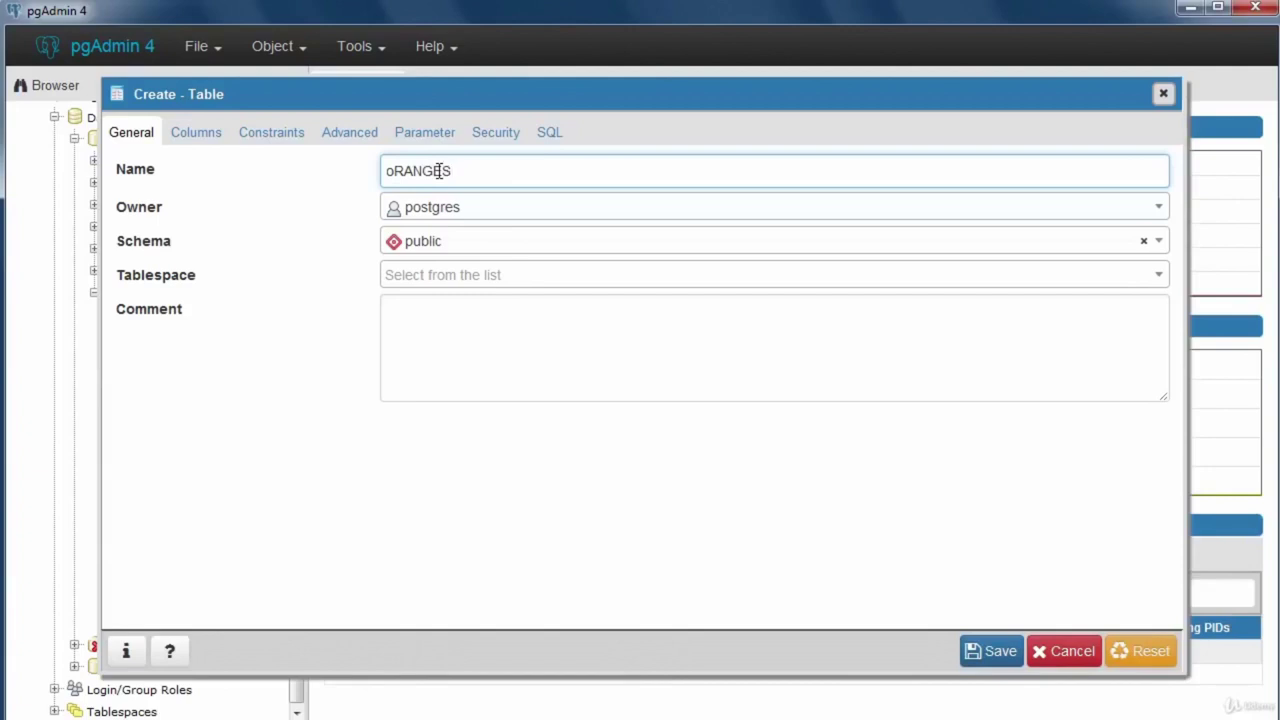
key("BackSpace")
key("BackSpace")
key("BackSpace")
key("BackSpace")
key("BackSpace")
key("BackSpace")
type("Oranges")
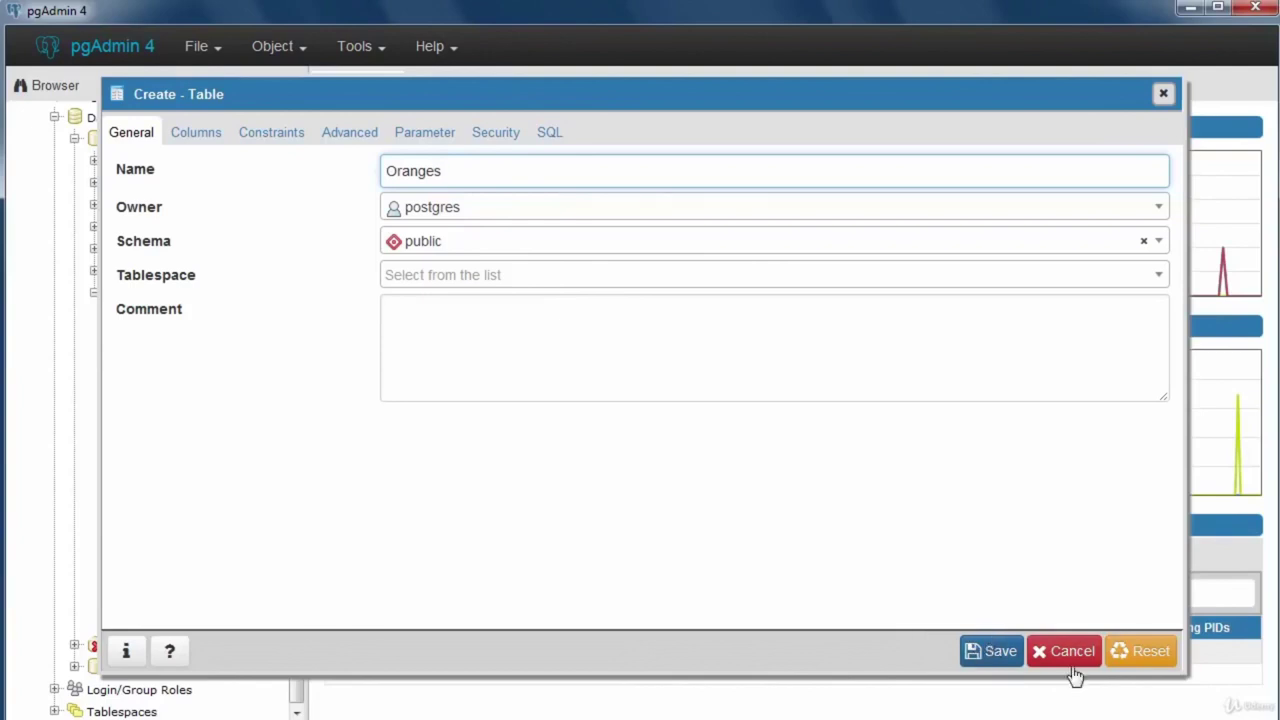
left_click(1001, 656)
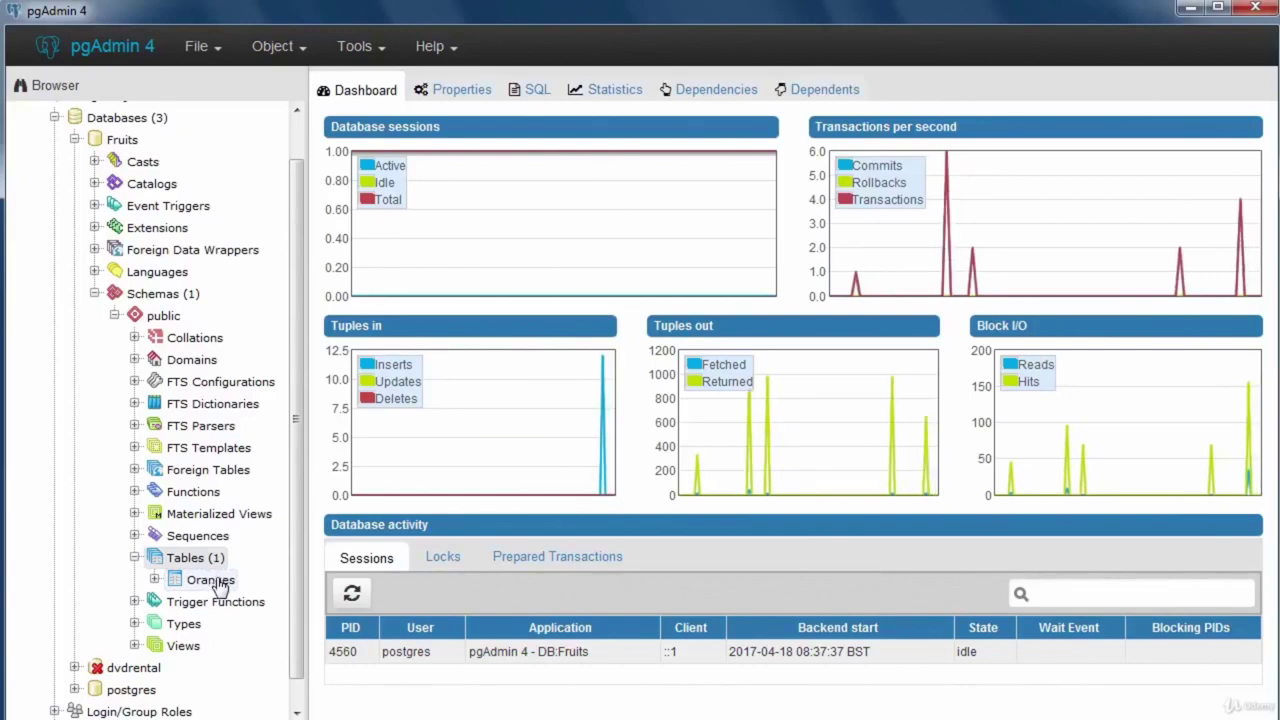
Open the Oranges table's properties and switch between its General and Columns tabs.
right_click(214, 582)
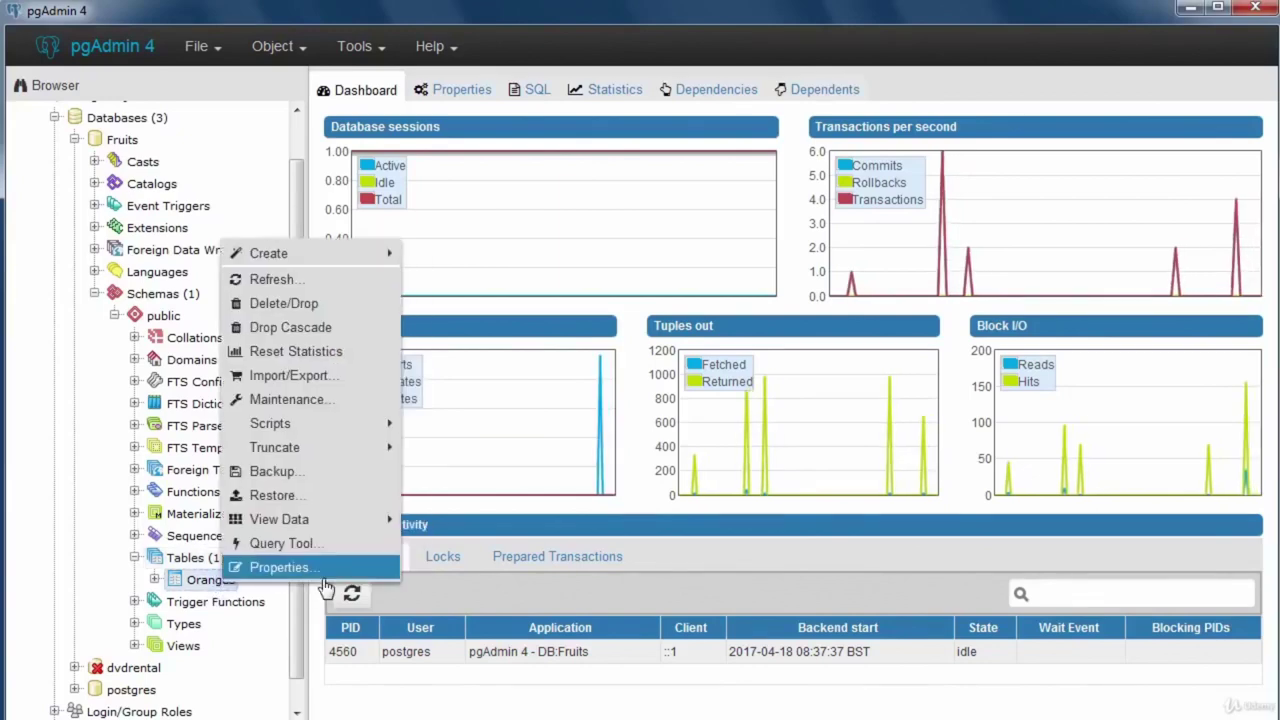
left_click(316, 576)
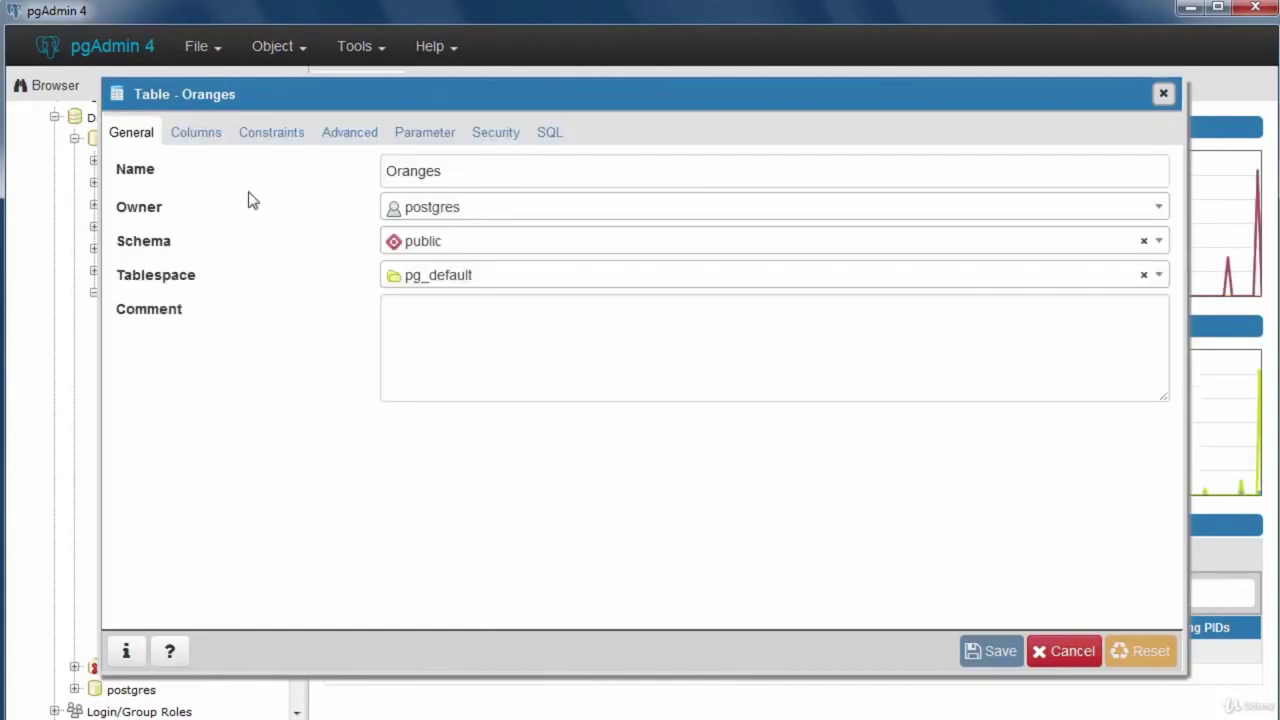
left_click(203, 143)
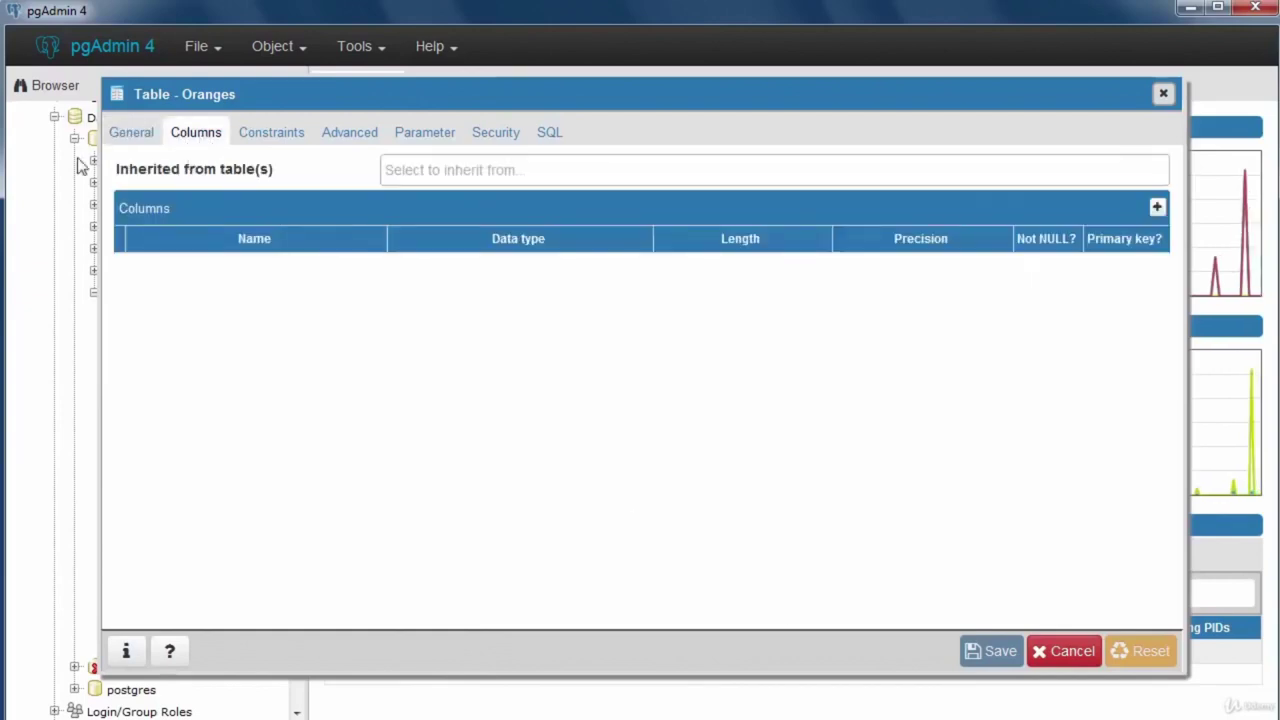
left_click(131, 140)
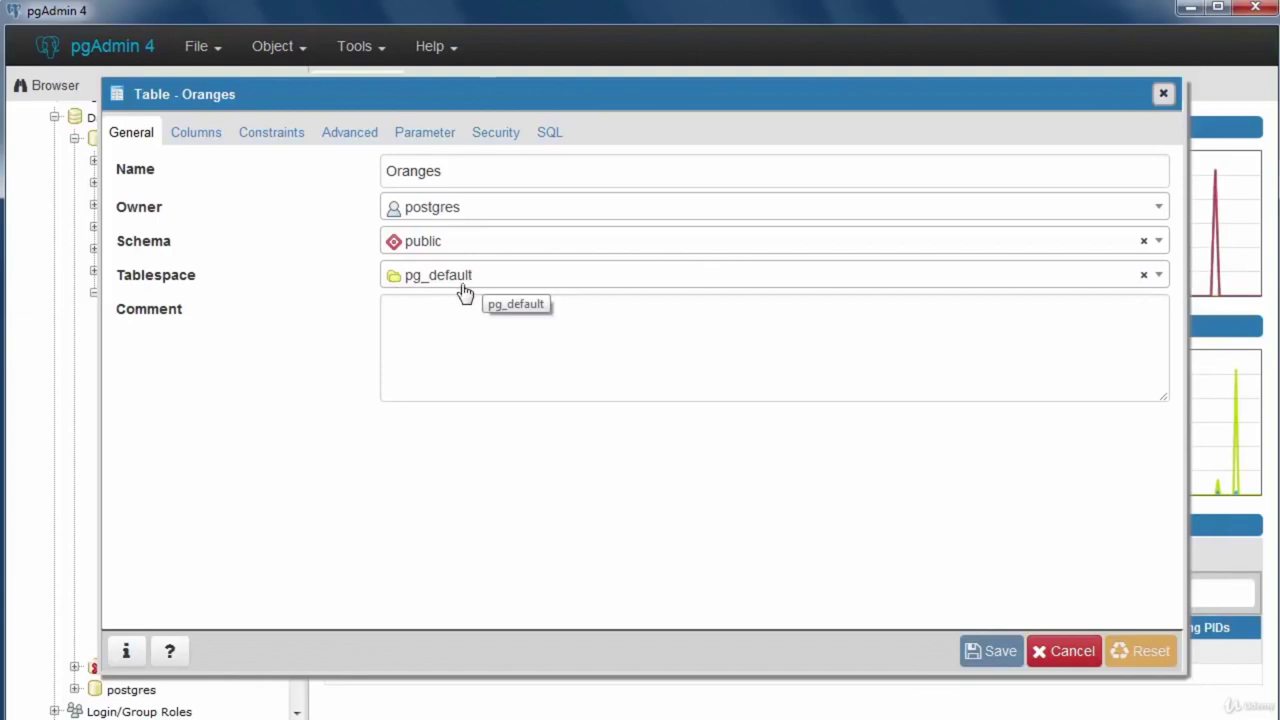
left_click(190, 143)
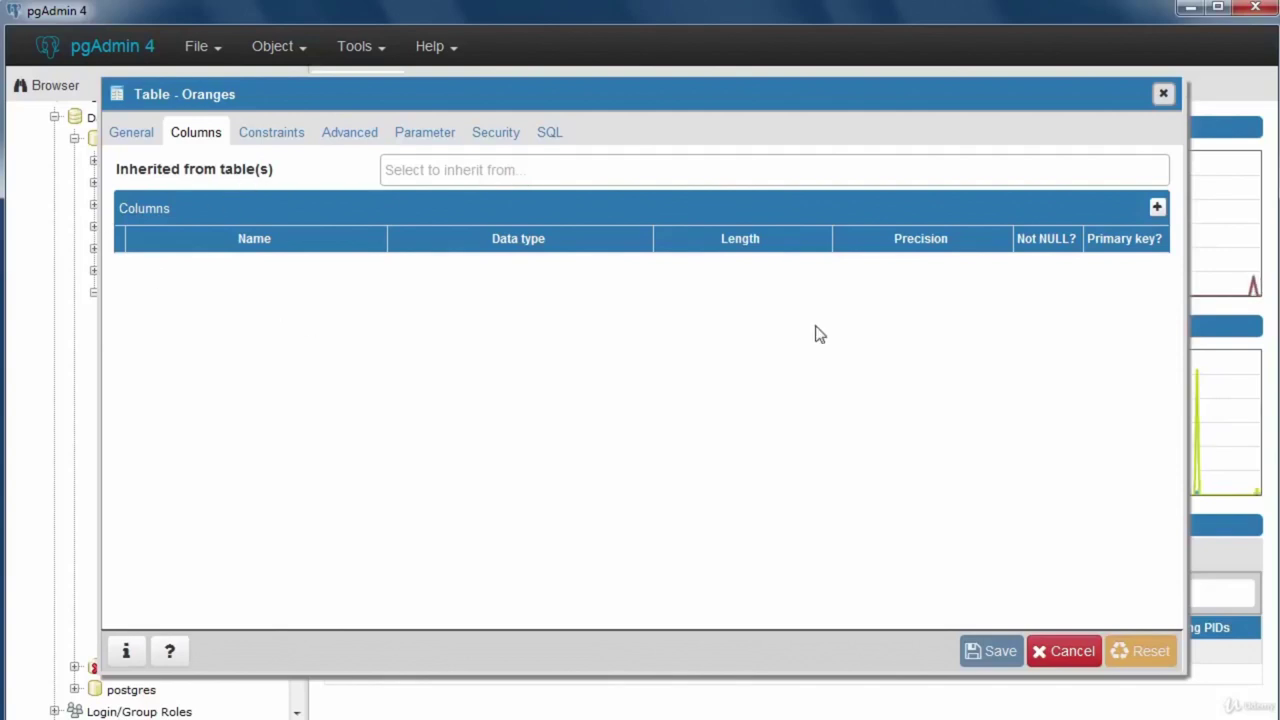
Add a category_id integer column marked Not NULL and primary key, then save the table.
left_click(1157, 208)
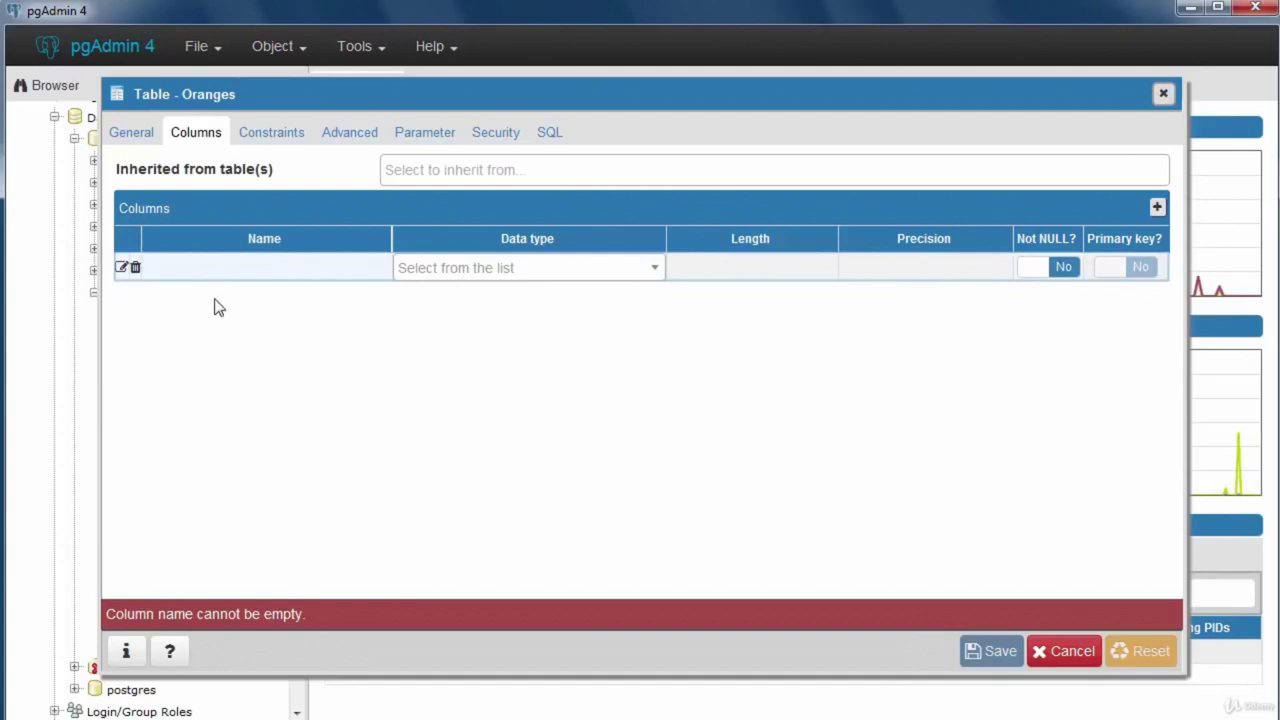
left_click(229, 270)
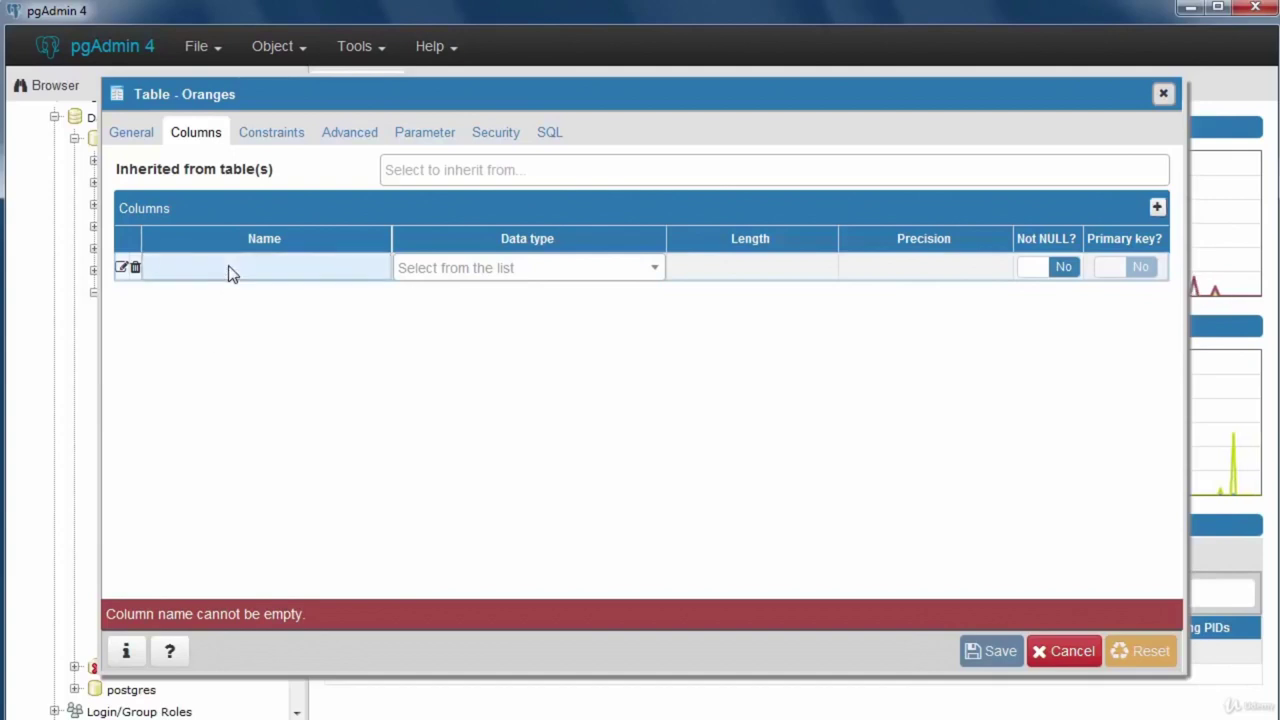
type("cate")
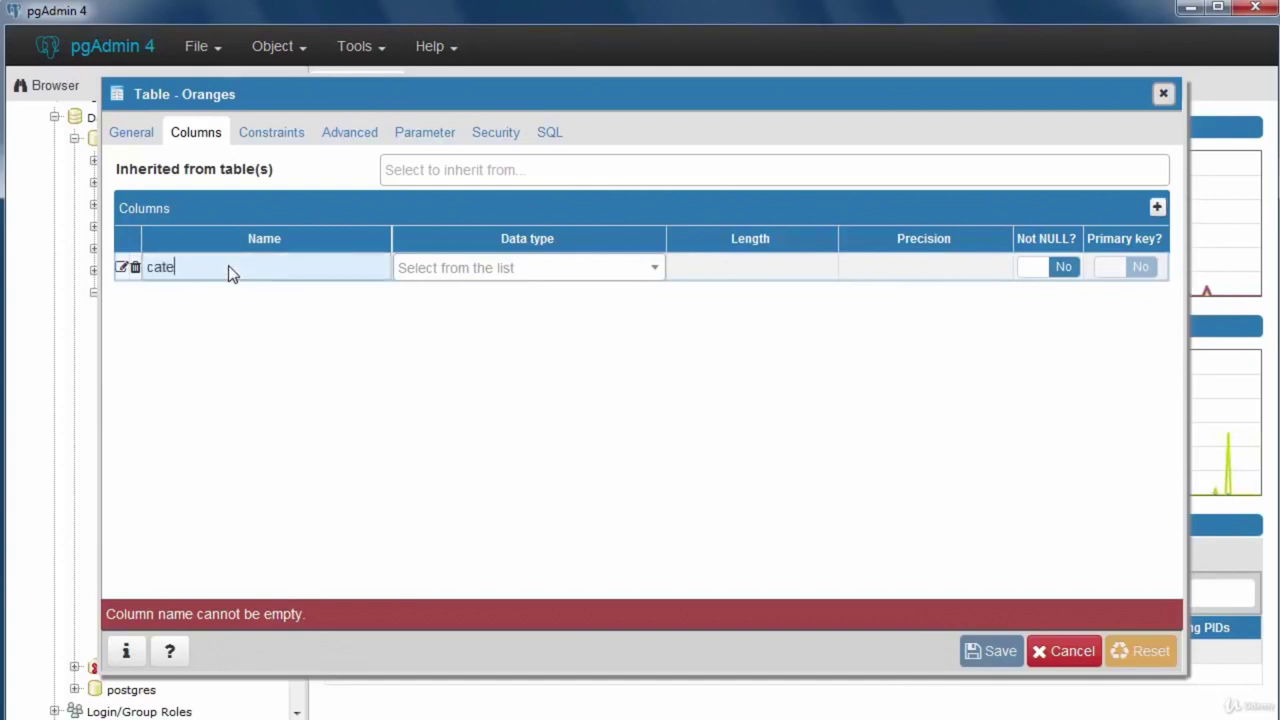
type("go")
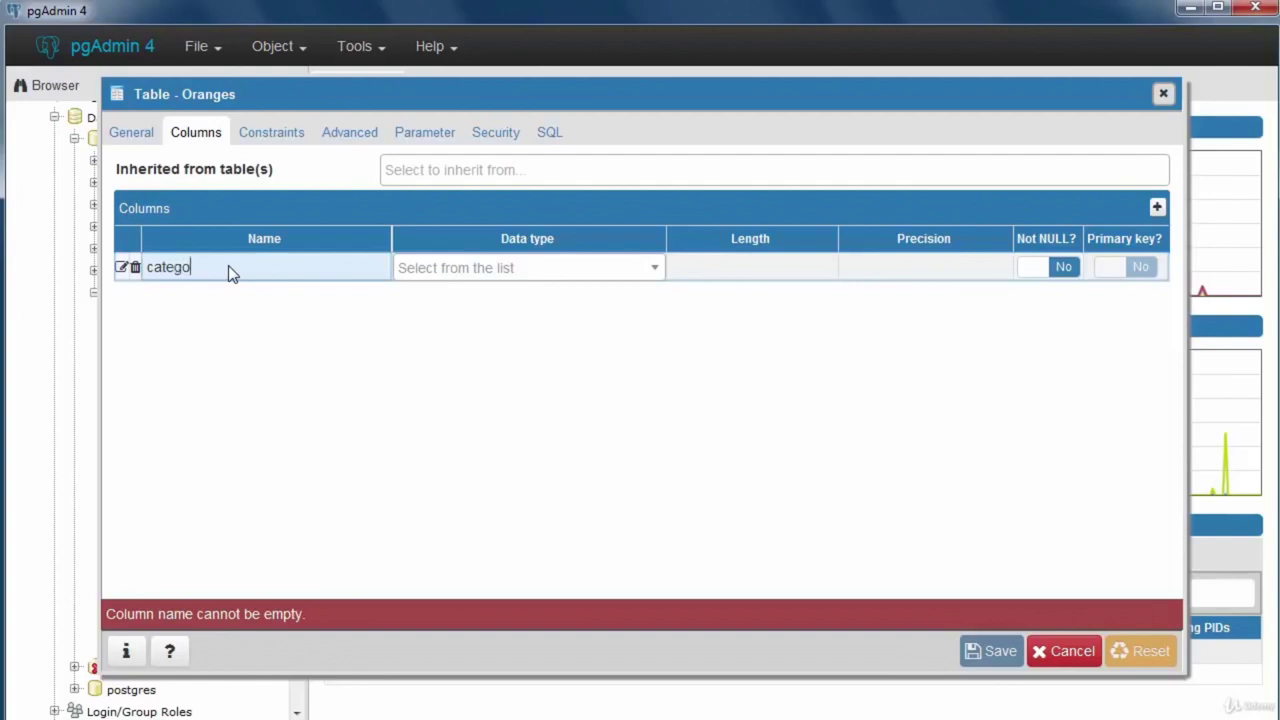
type("ry_")
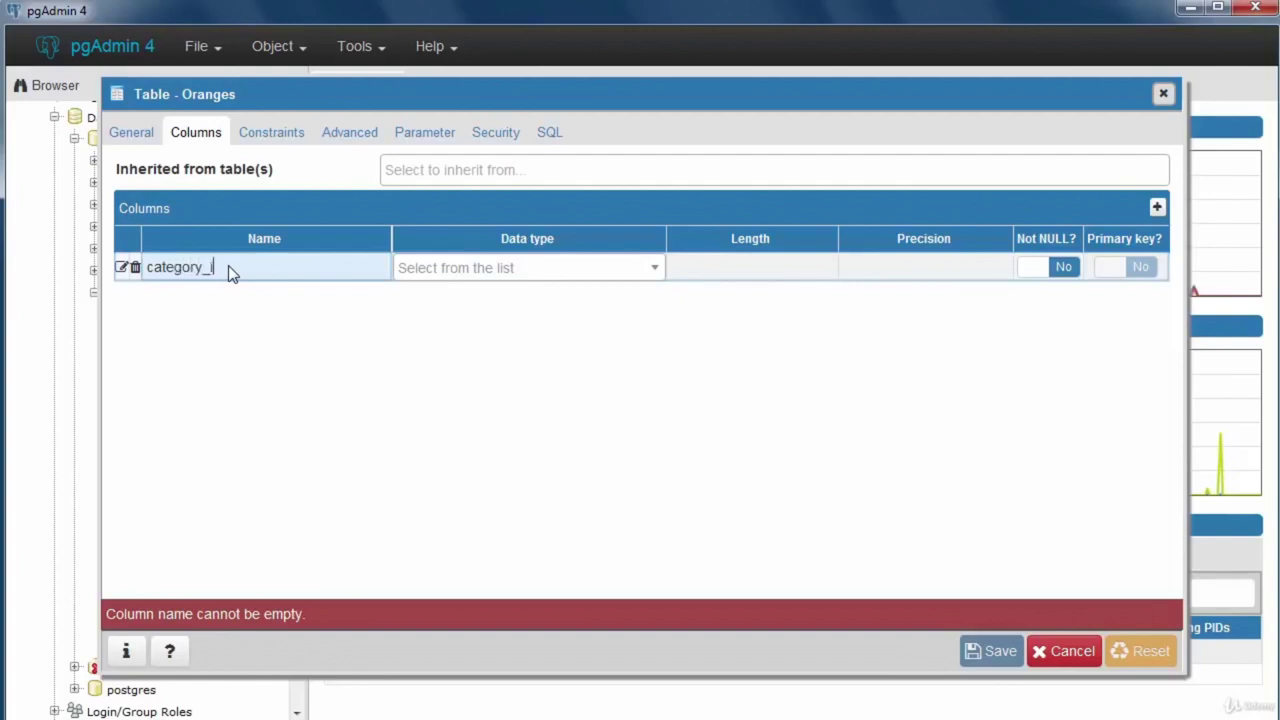
type("id")
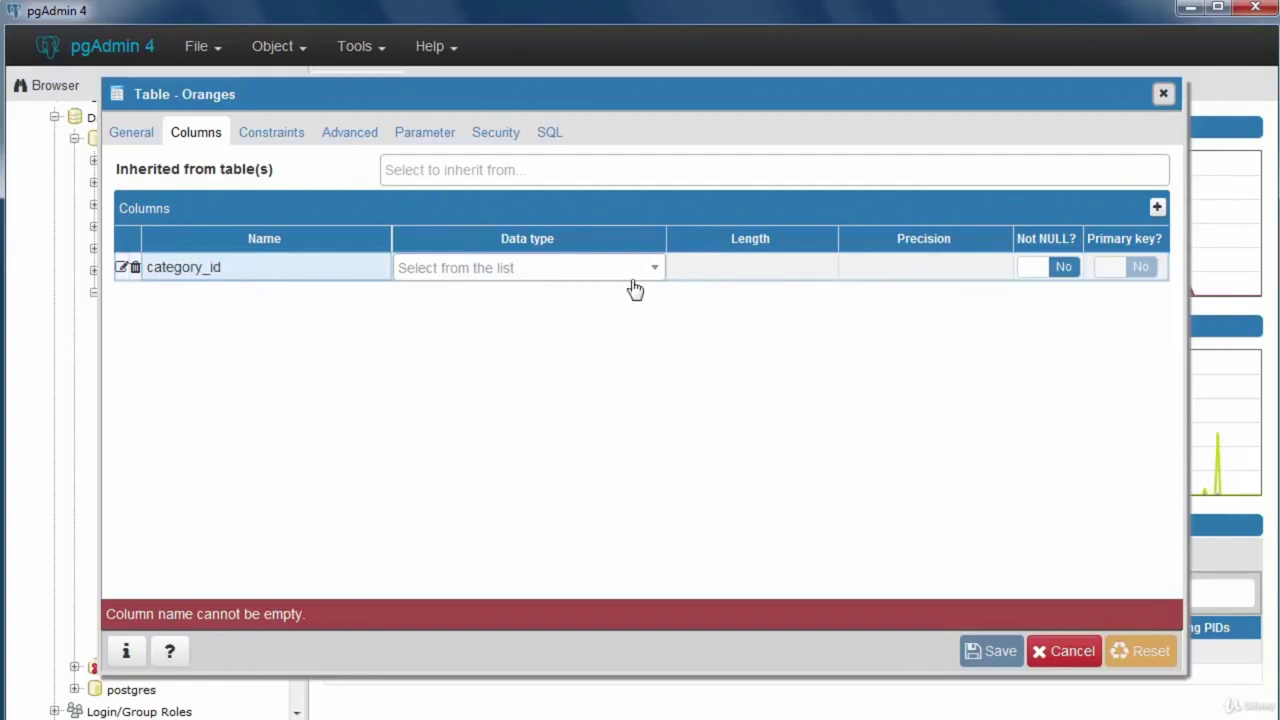
left_click(654, 271)
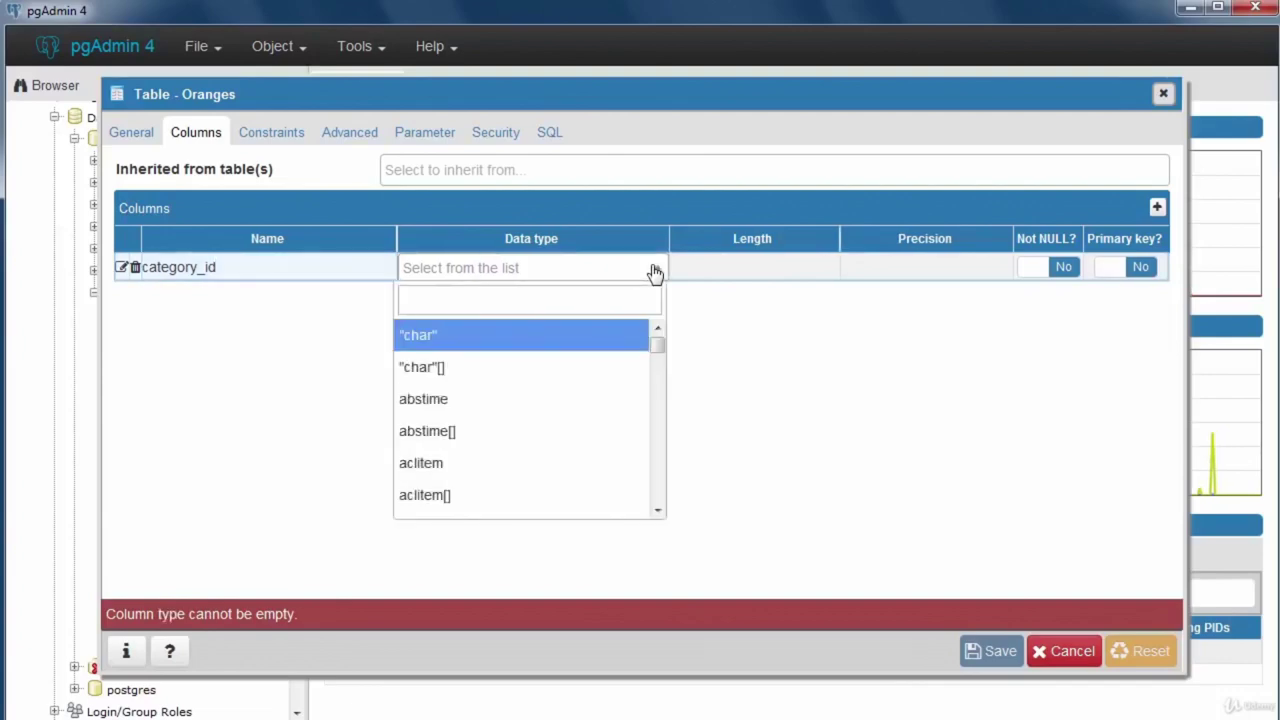
type("in")
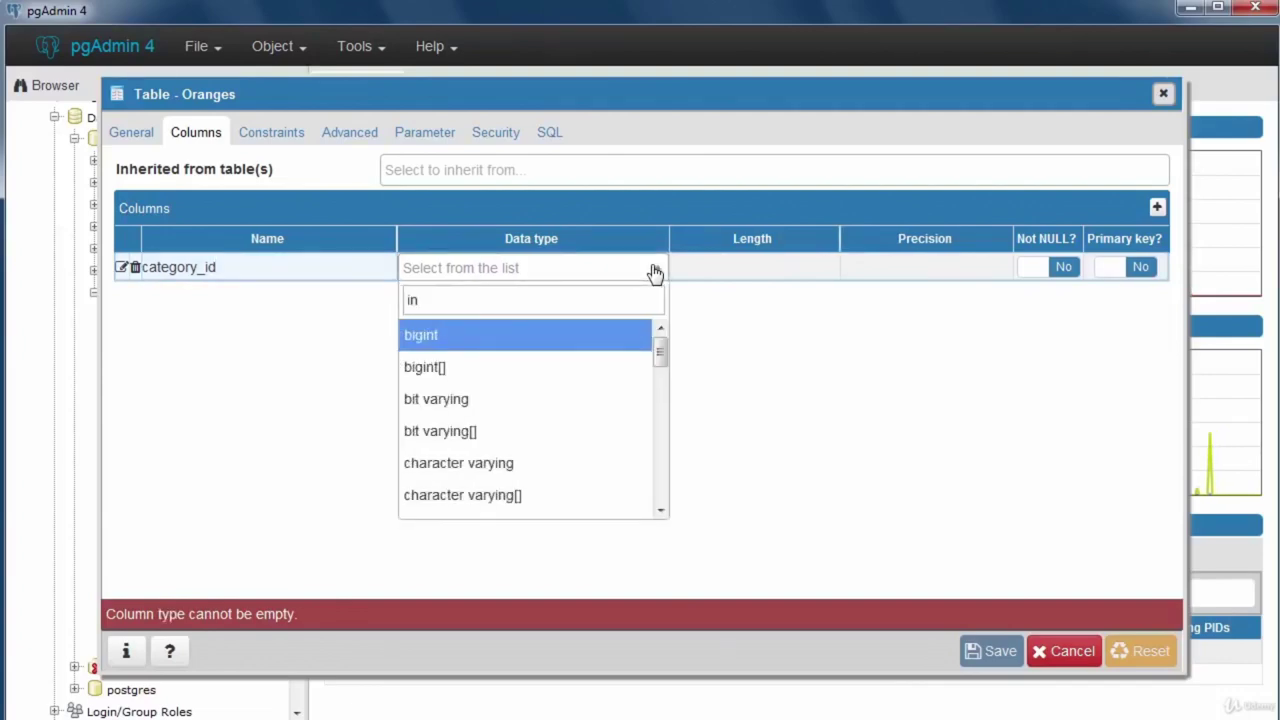
type("te")
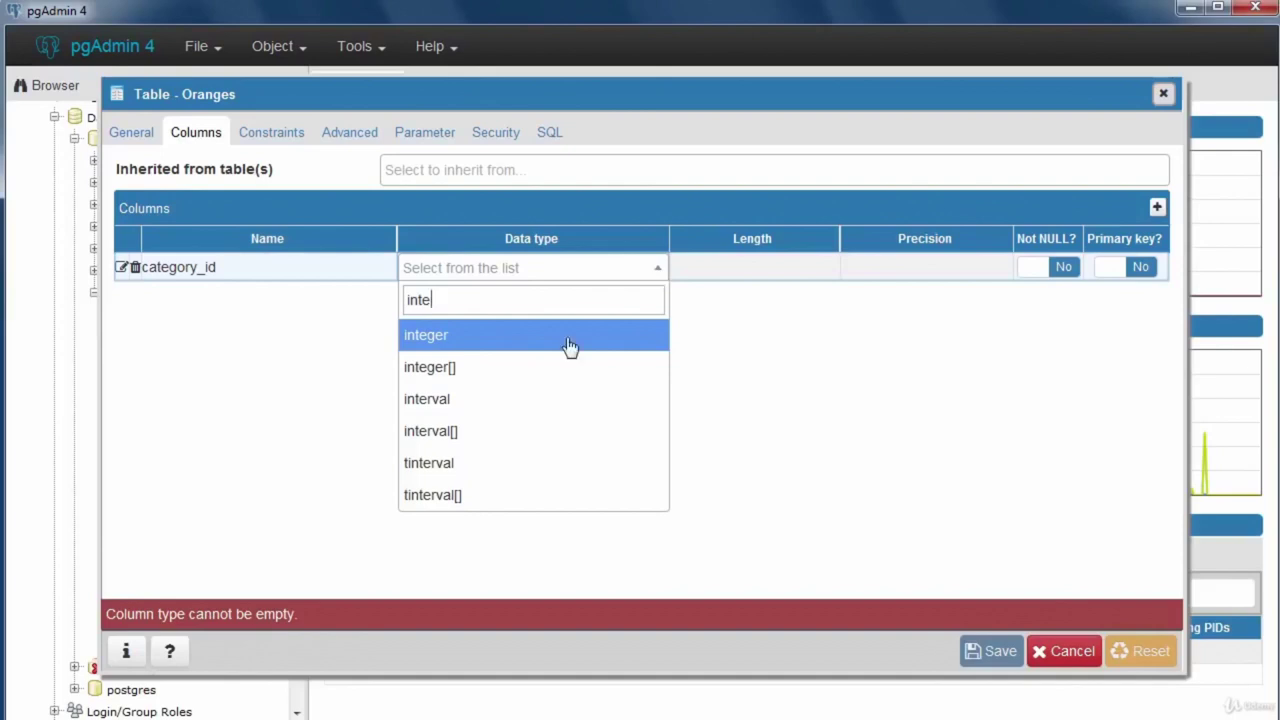
left_click(544, 347)
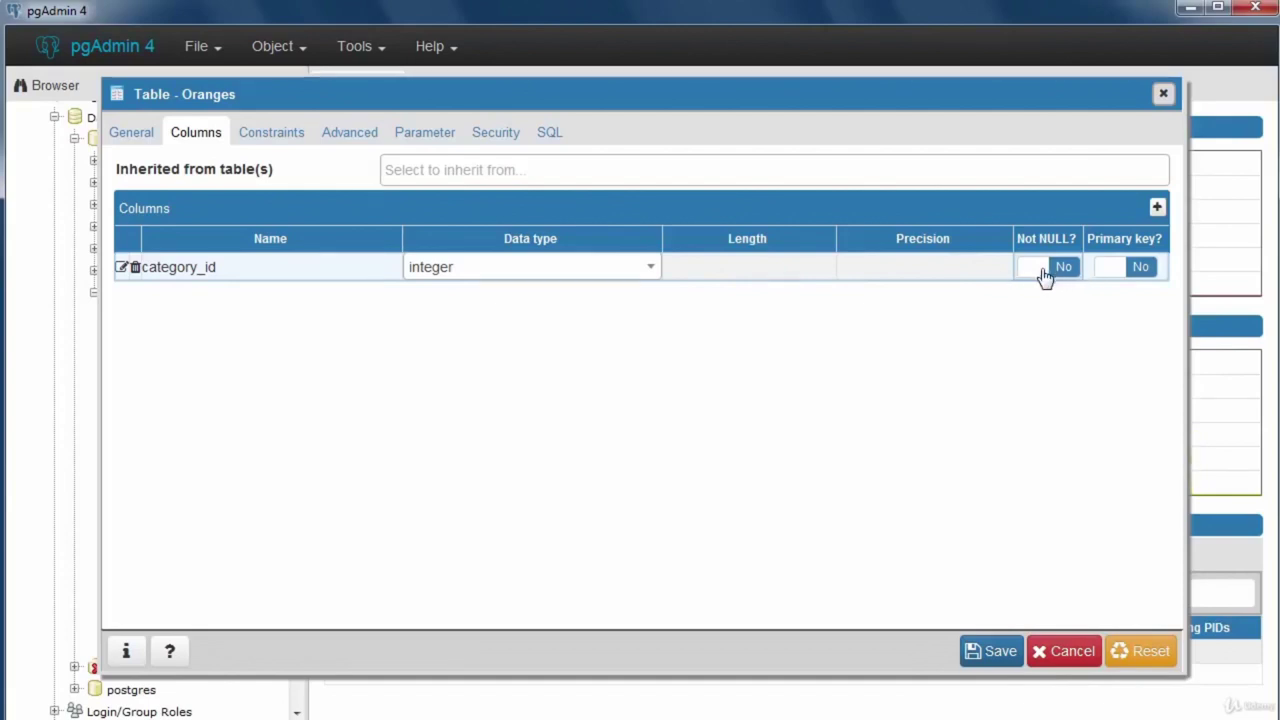
left_click(1044, 277)
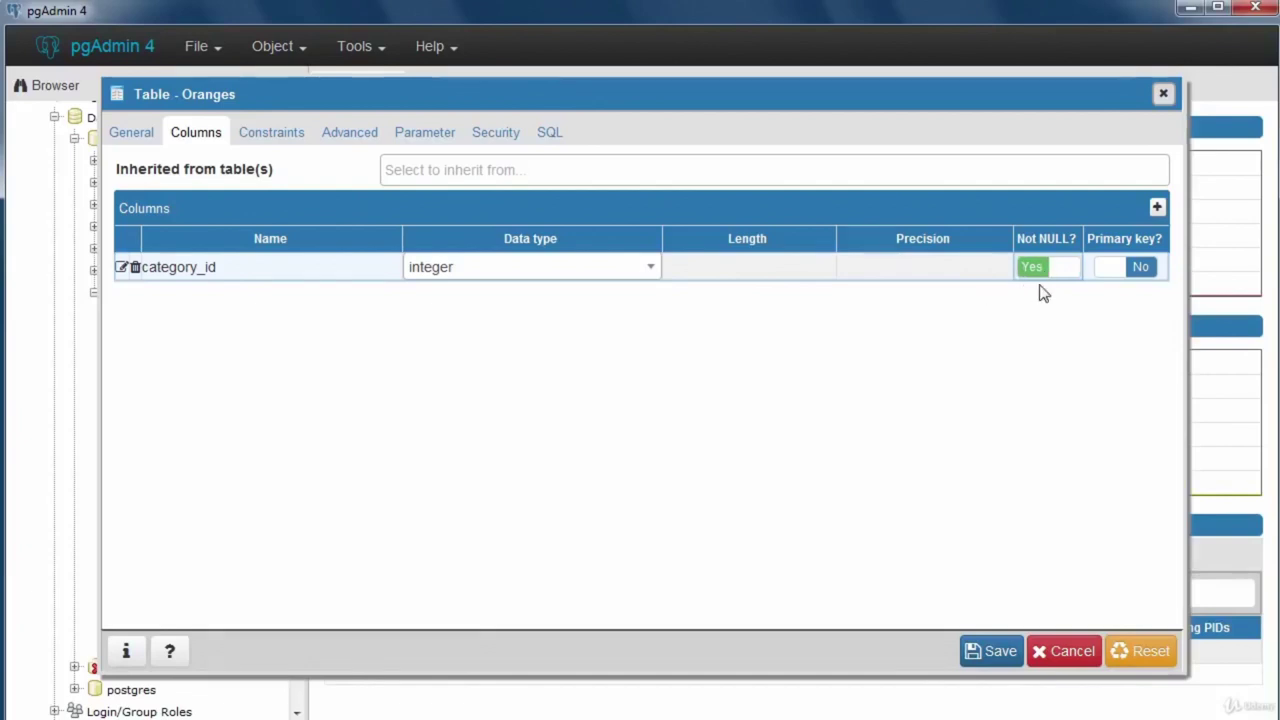
left_click(1108, 272)
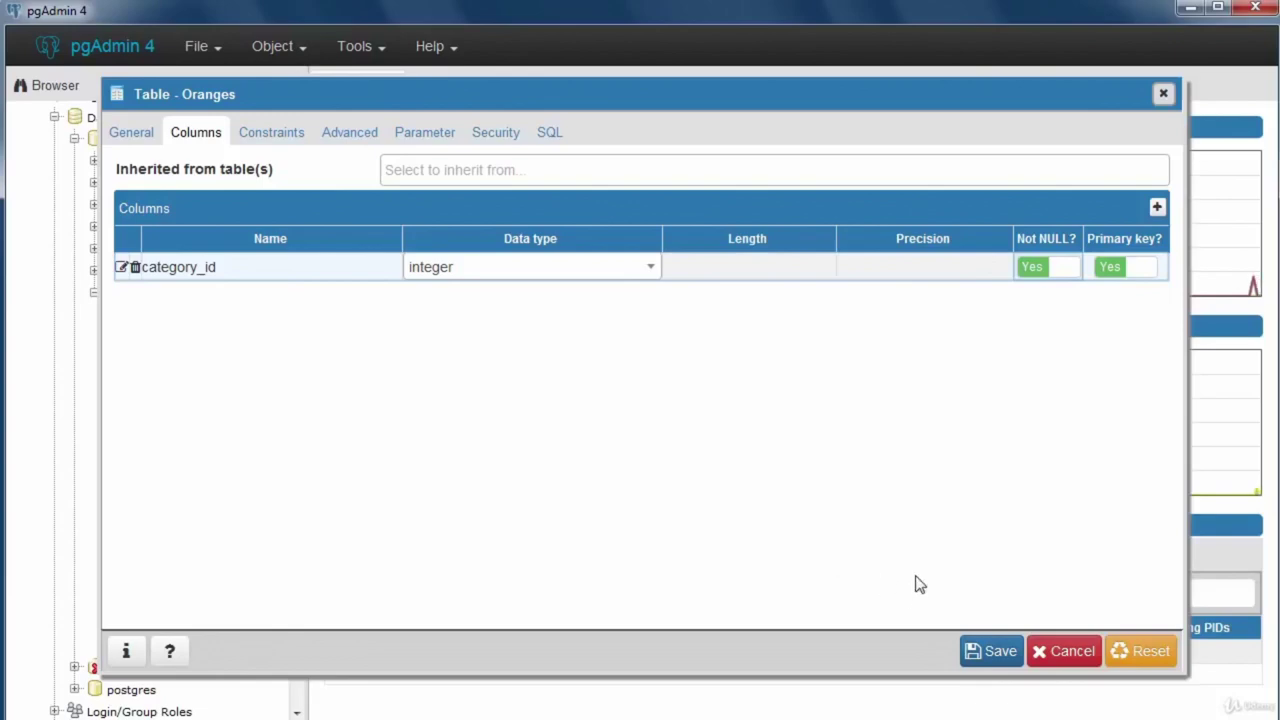
left_click(997, 652)
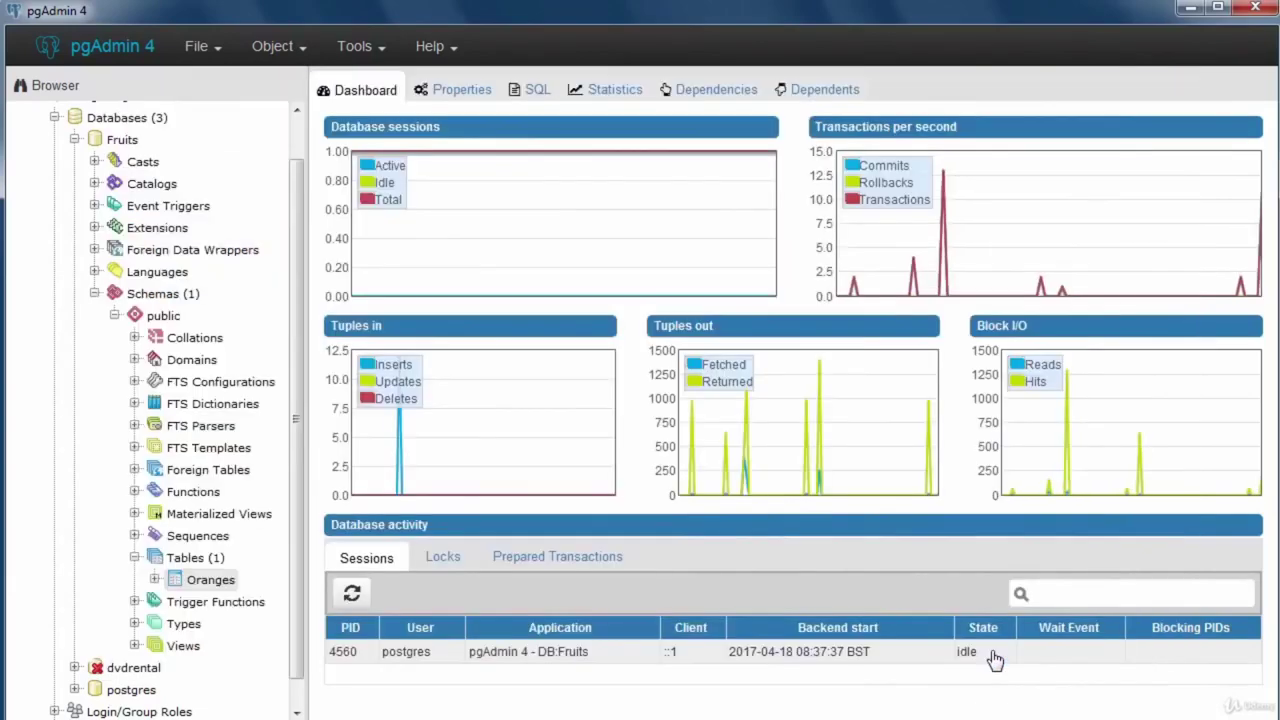
Open the Oranges table properties and add a new column called name.
right_click(220, 585)
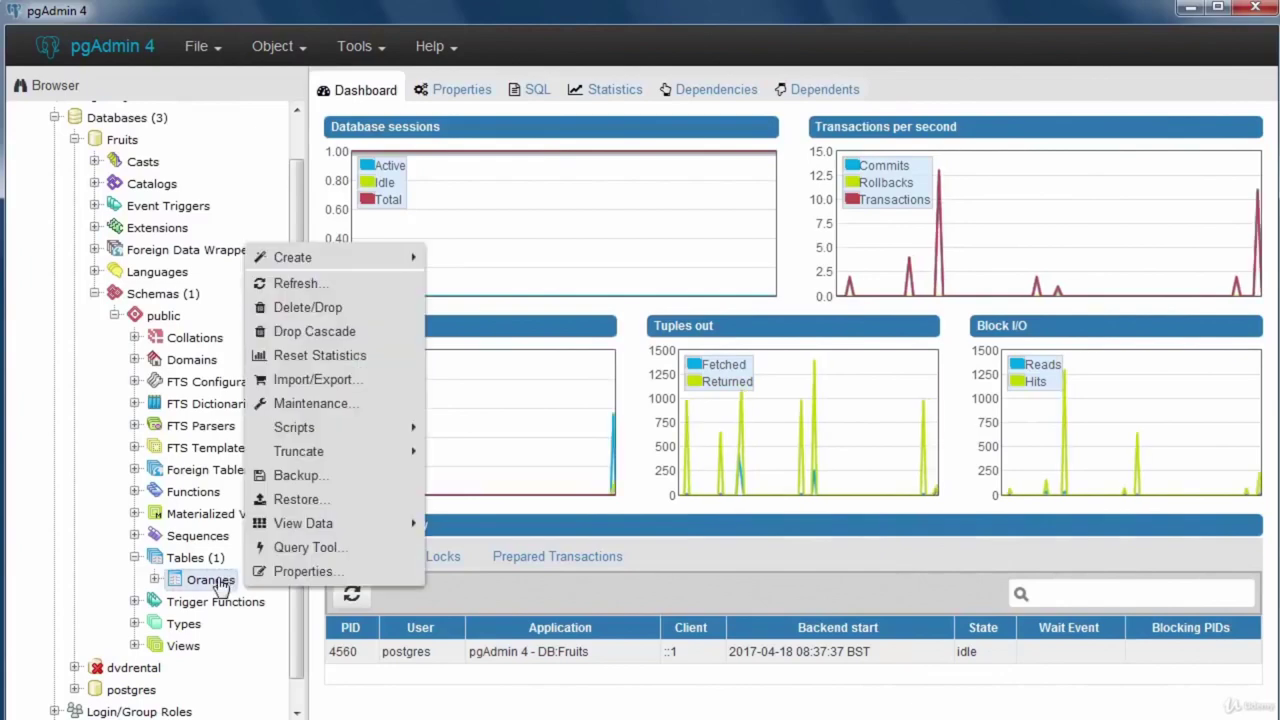
left_click(300, 573)
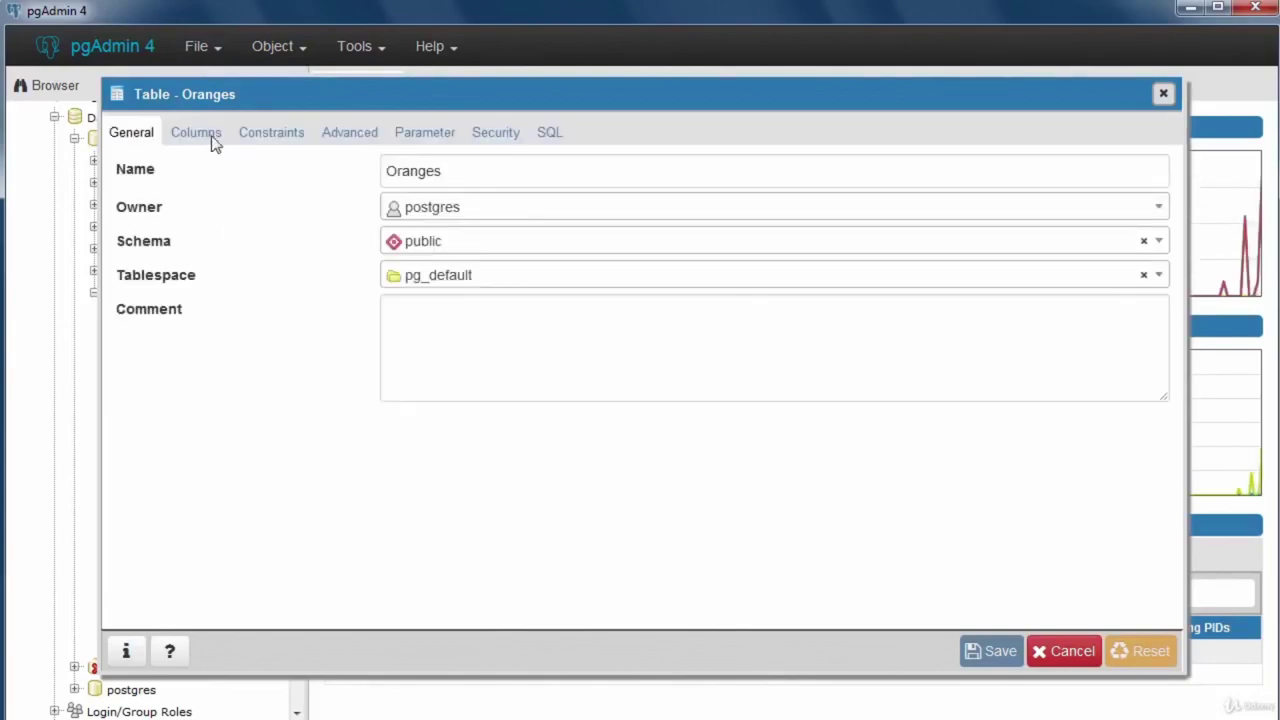
left_click(196, 133)
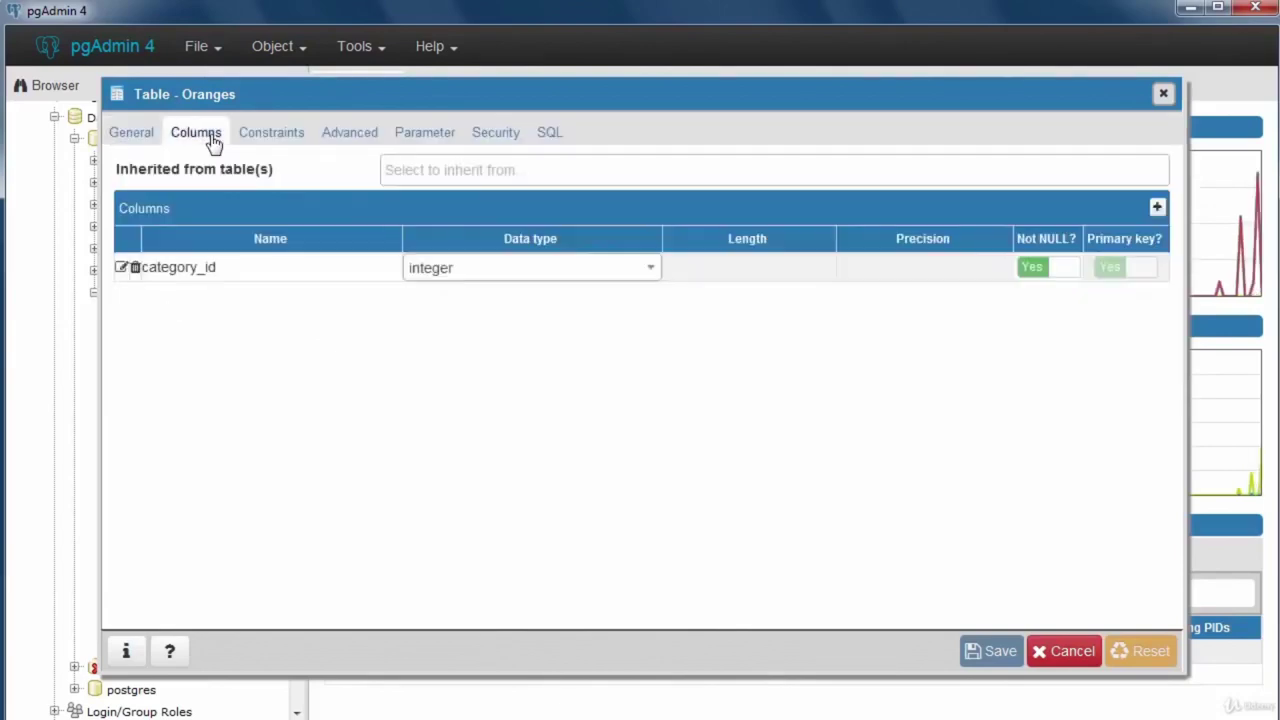
left_click(1157, 210)
left_click(337, 300)
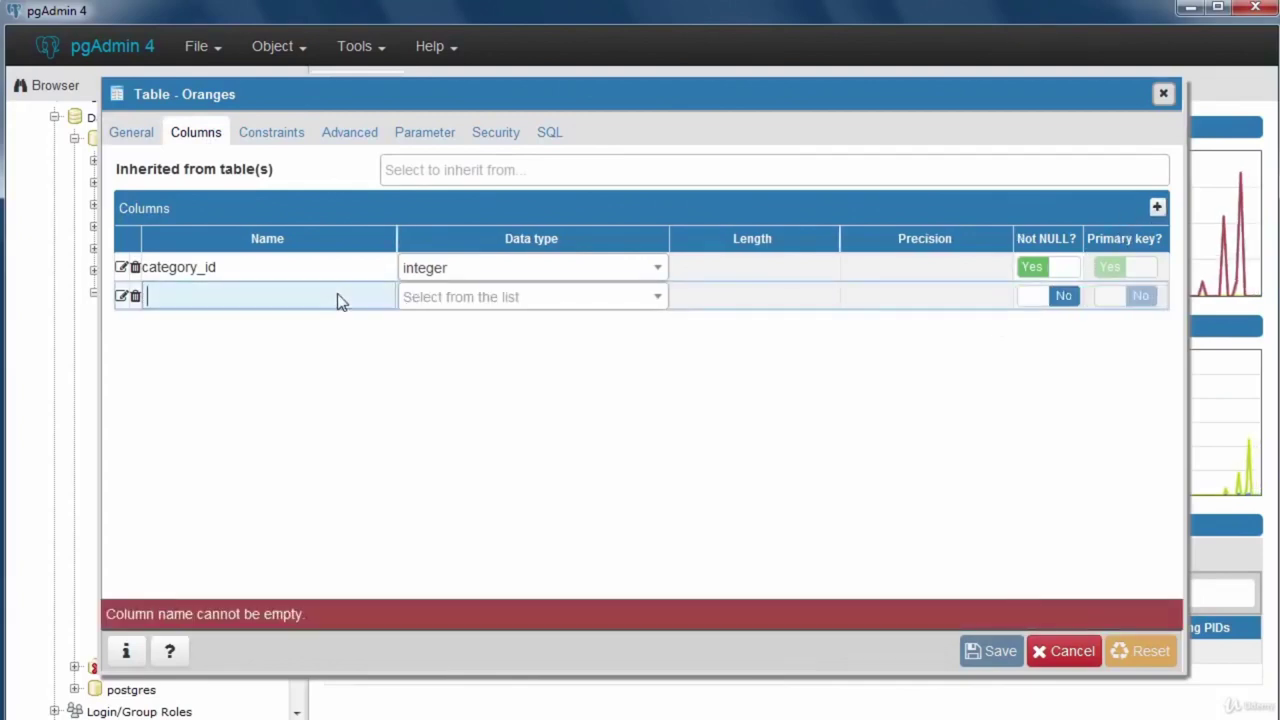
type("n")
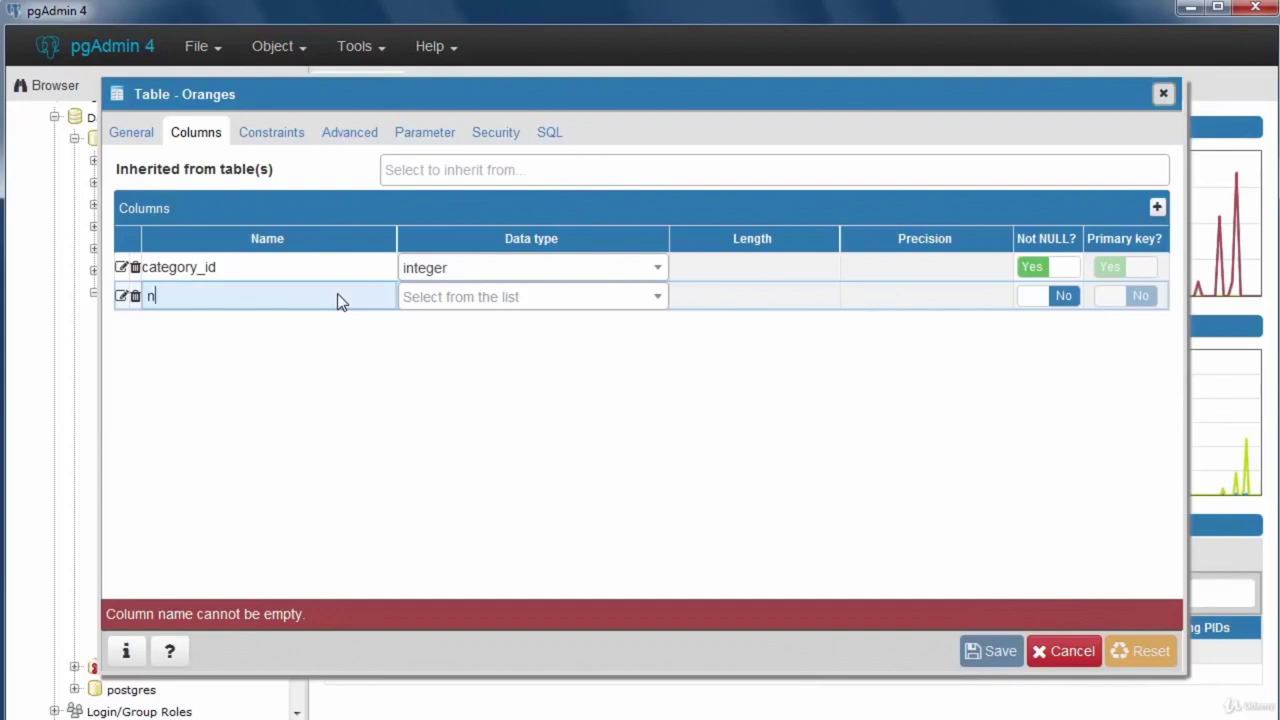
type("ame")
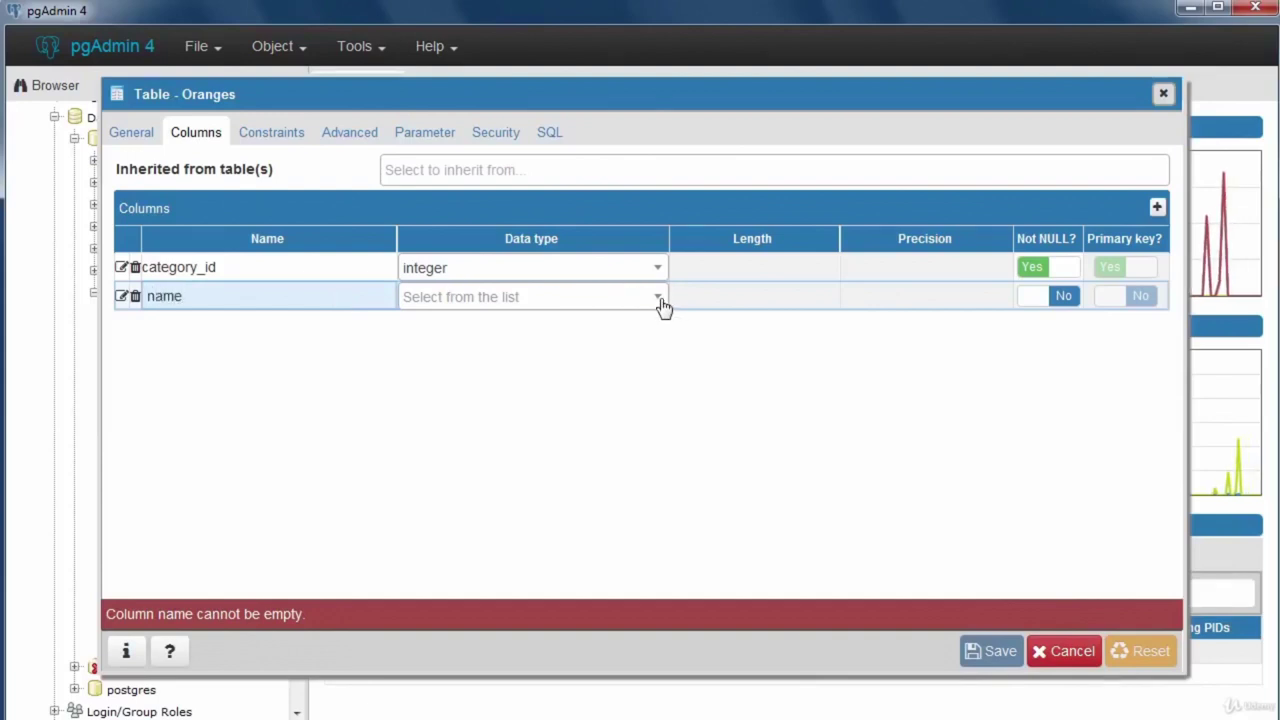
Make the name column character varying, length 25, not null, and save the table.
left_click(661, 303)
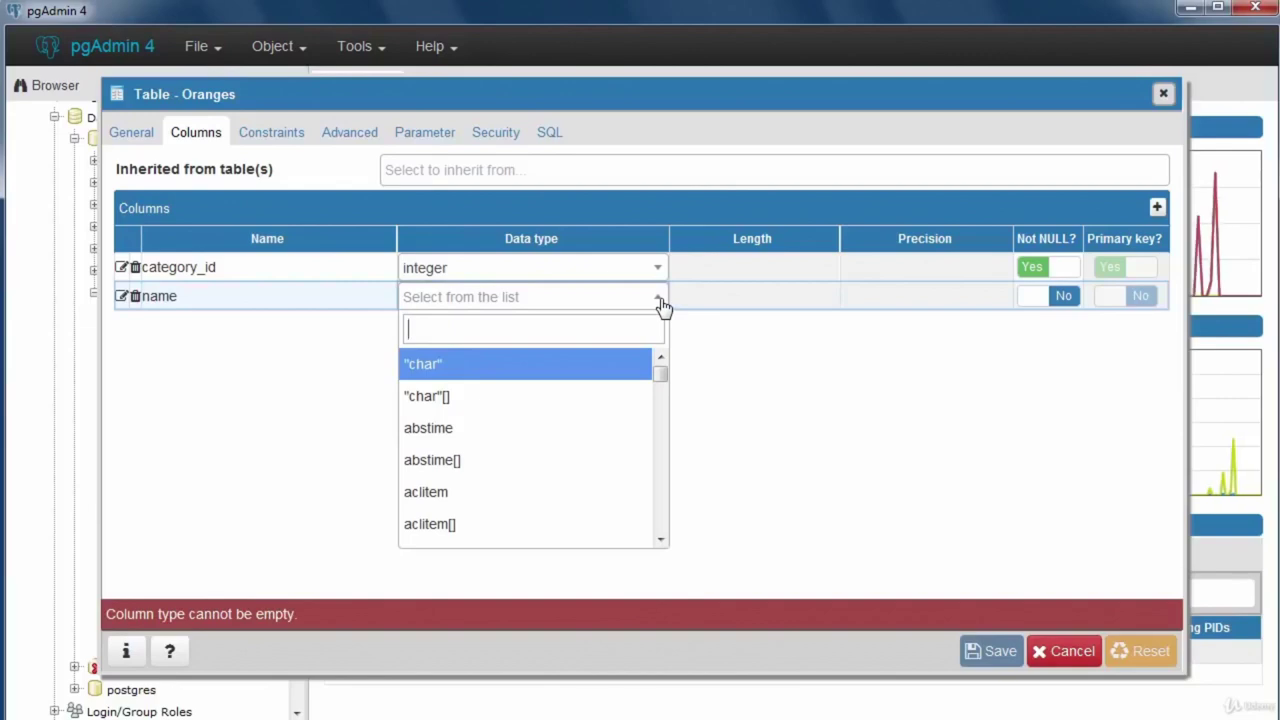
type("cha")
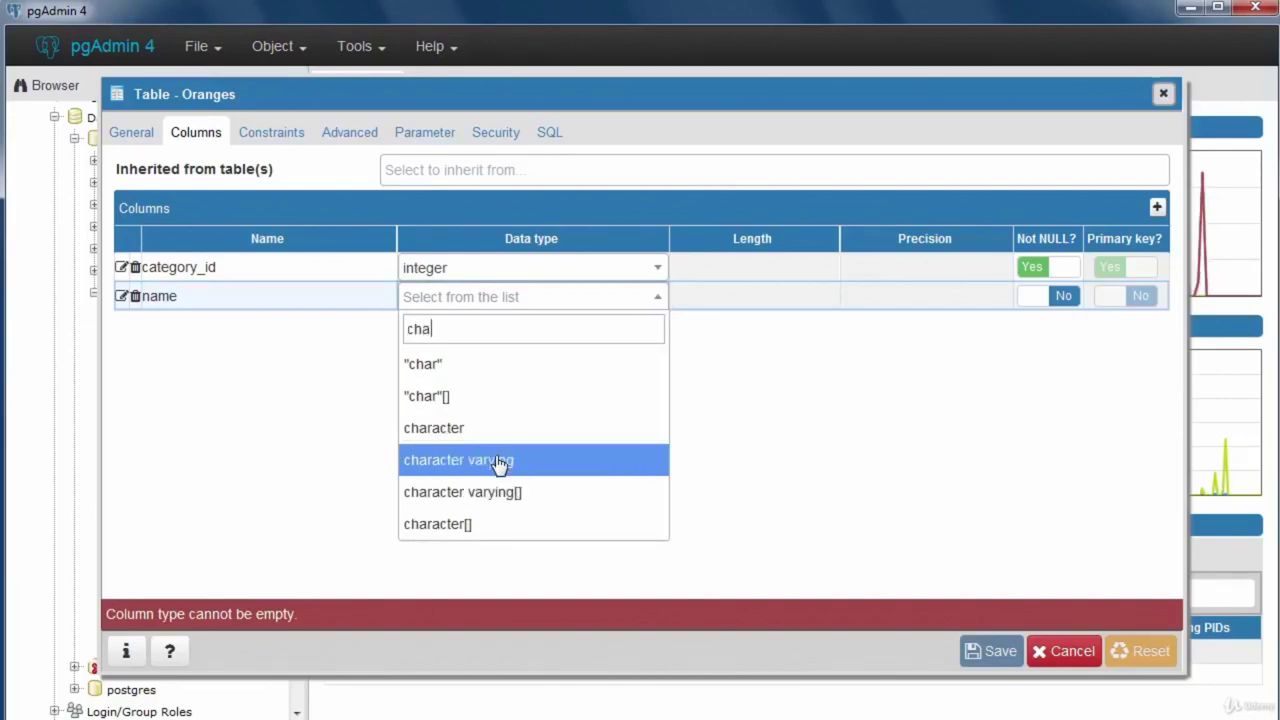
left_click(498, 462)
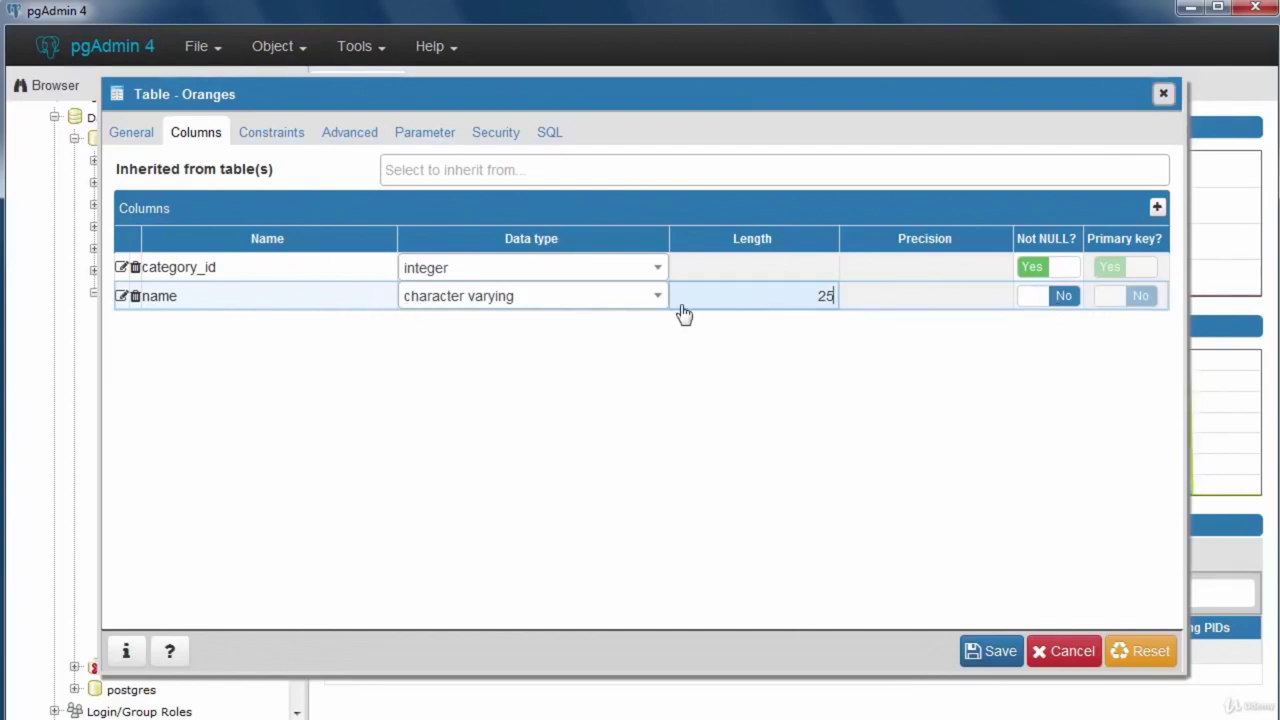
left_click(1029, 298)
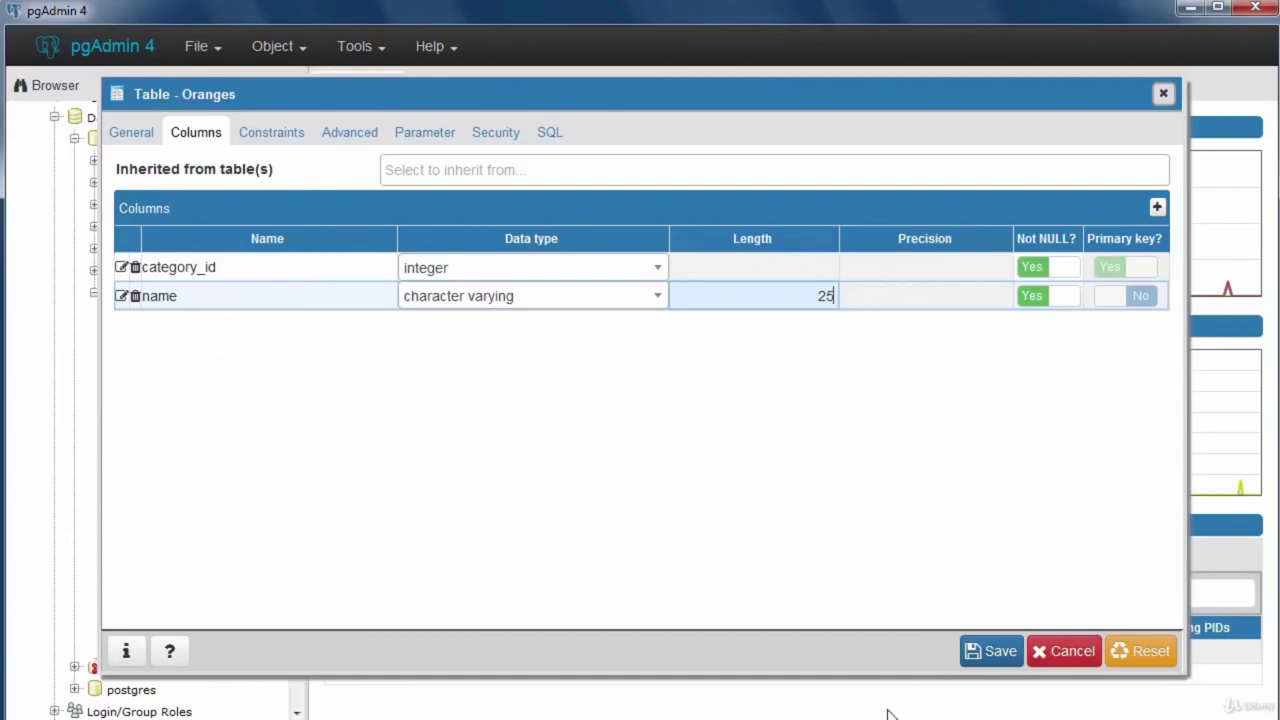
left_click(997, 668)
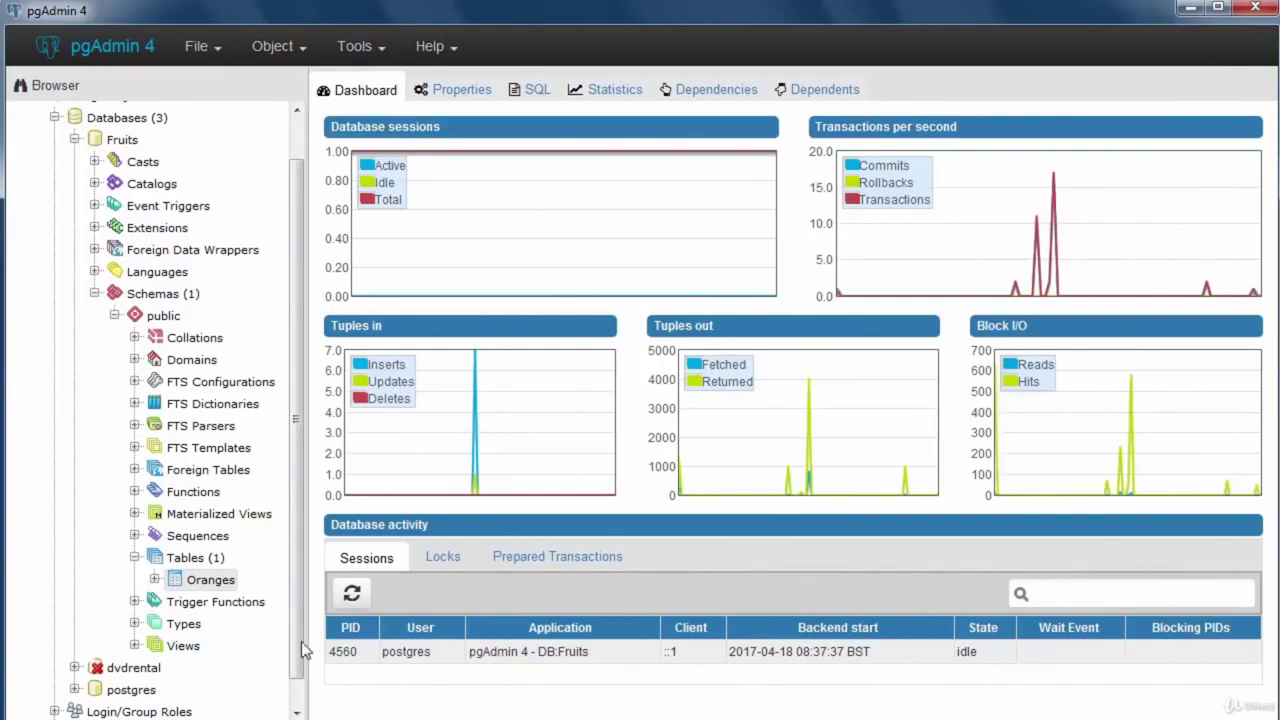
Reopen the Oranges table properties and add a third column named color.
right_click(216, 588)
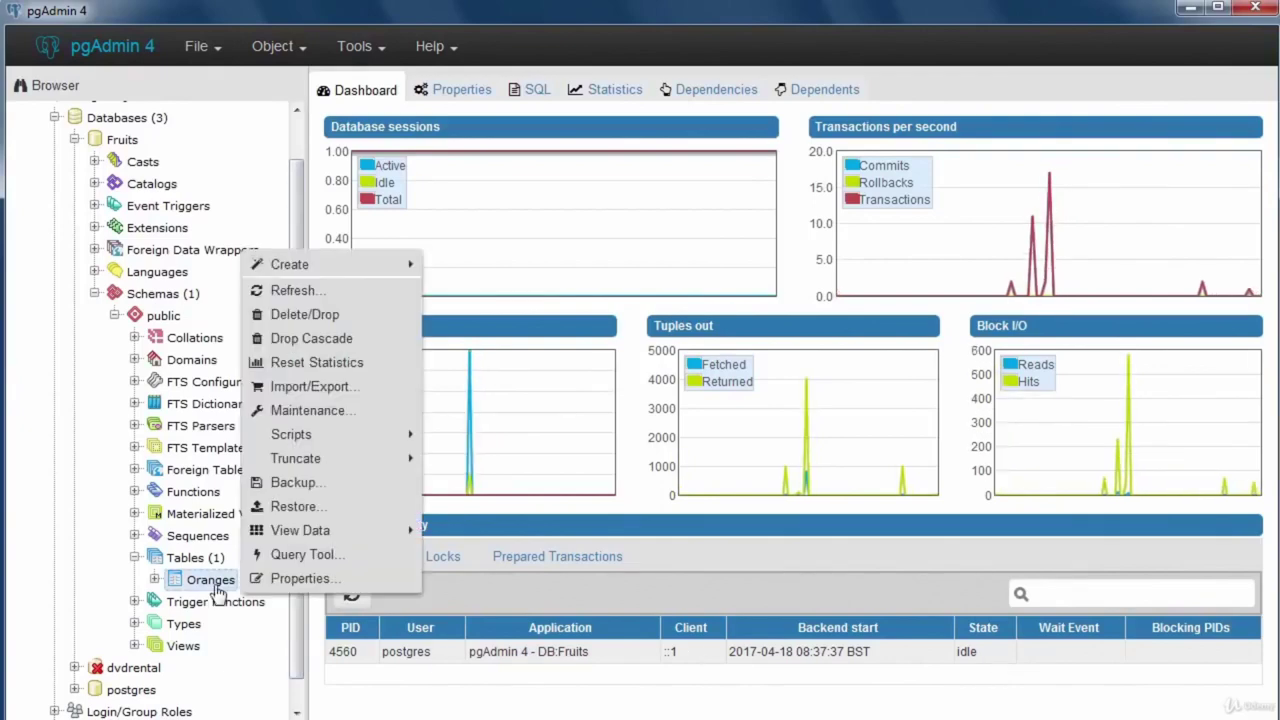
left_click(339, 581)
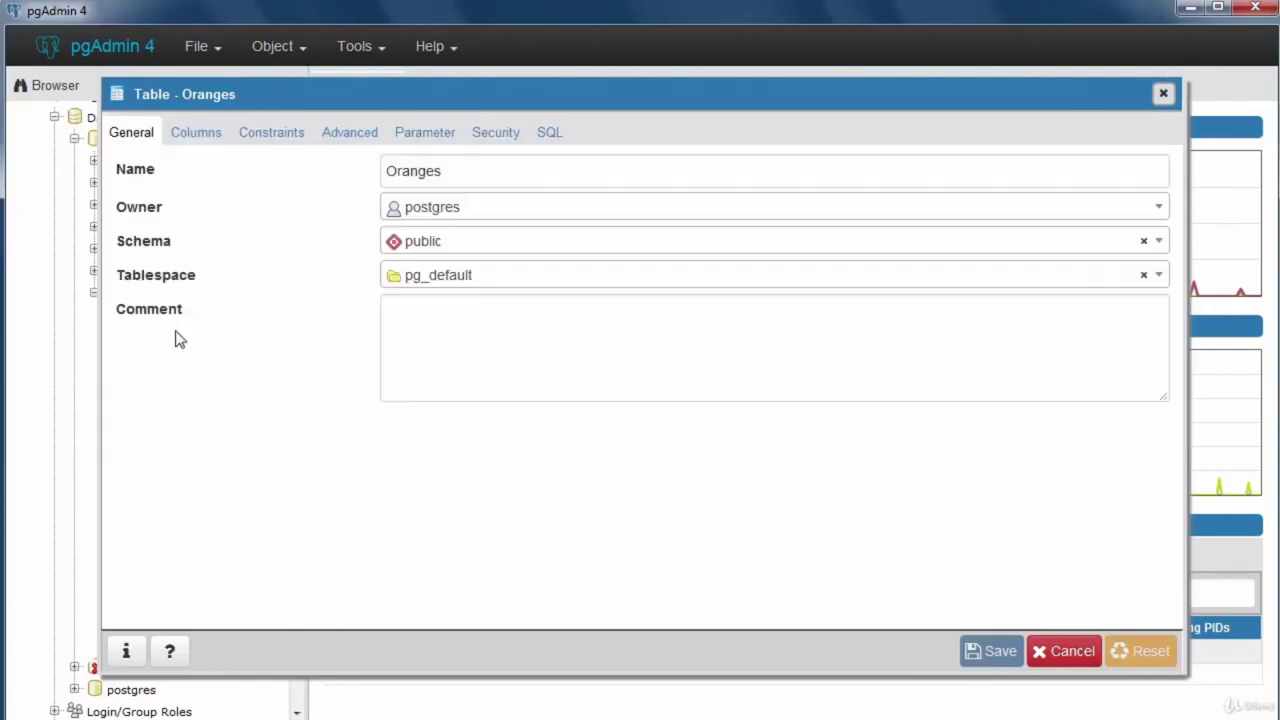
left_click(198, 145)
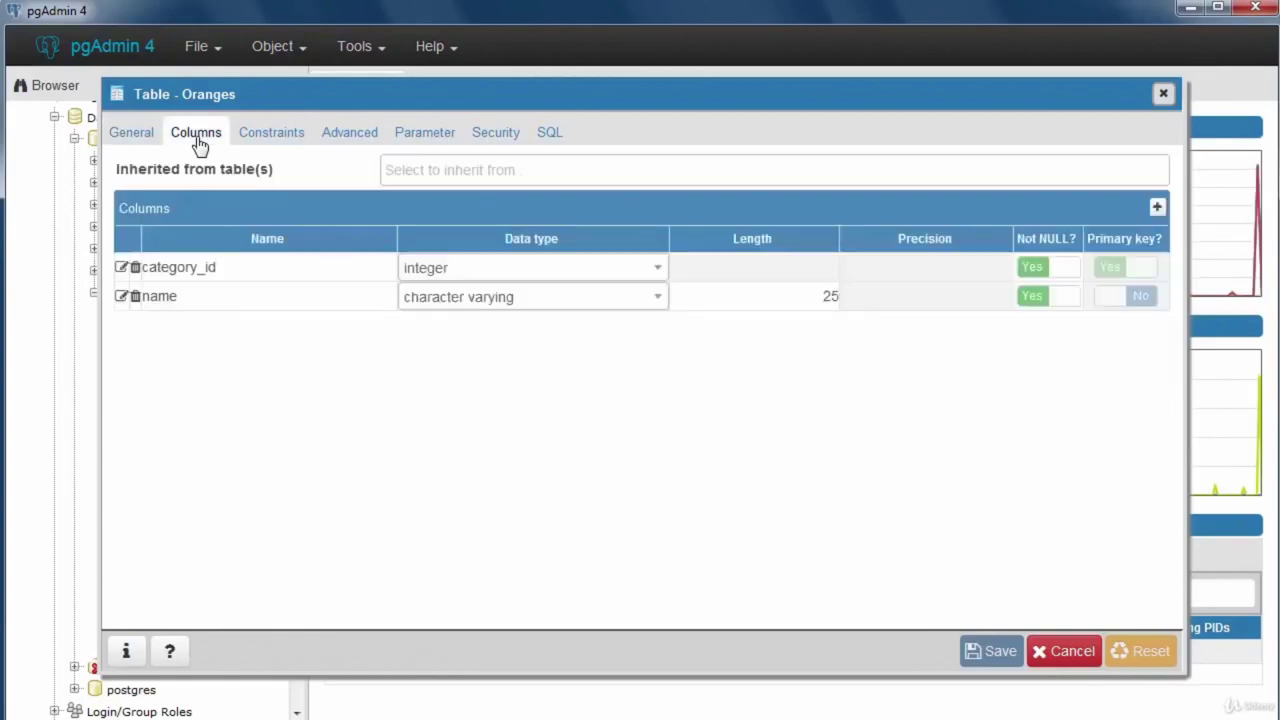
left_click(1157, 207)
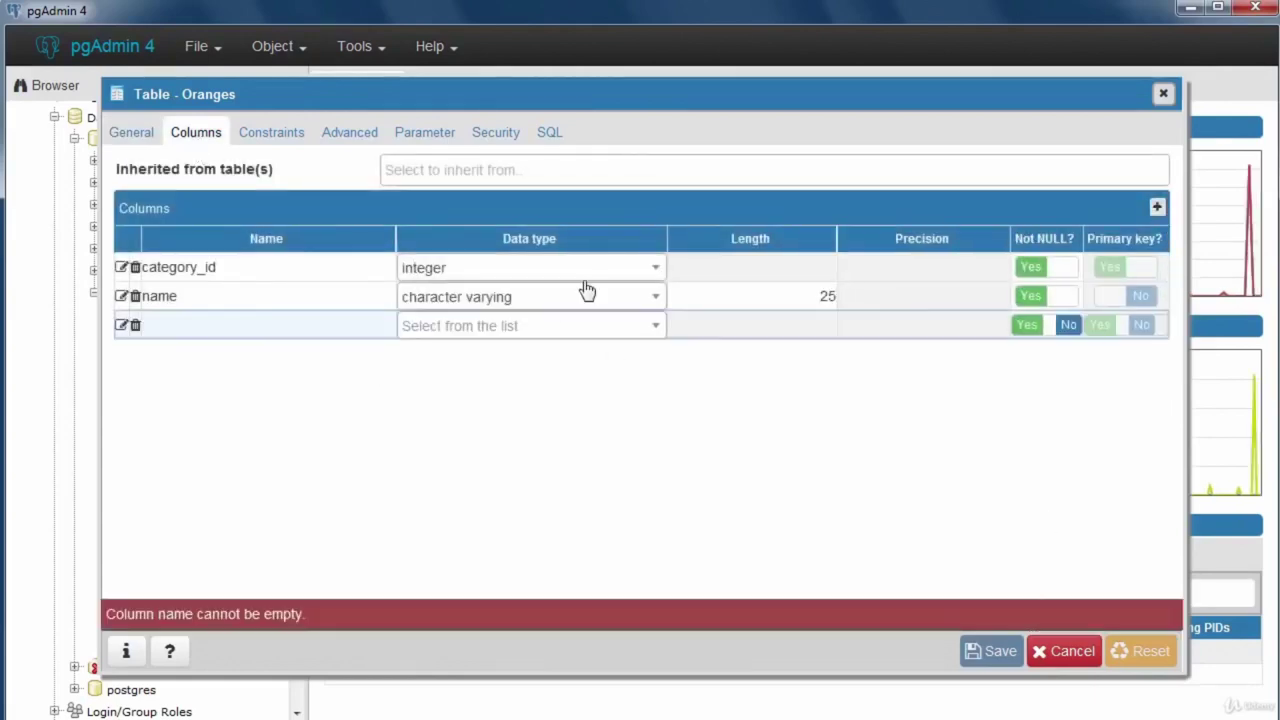
left_click(313, 320)
type("color")
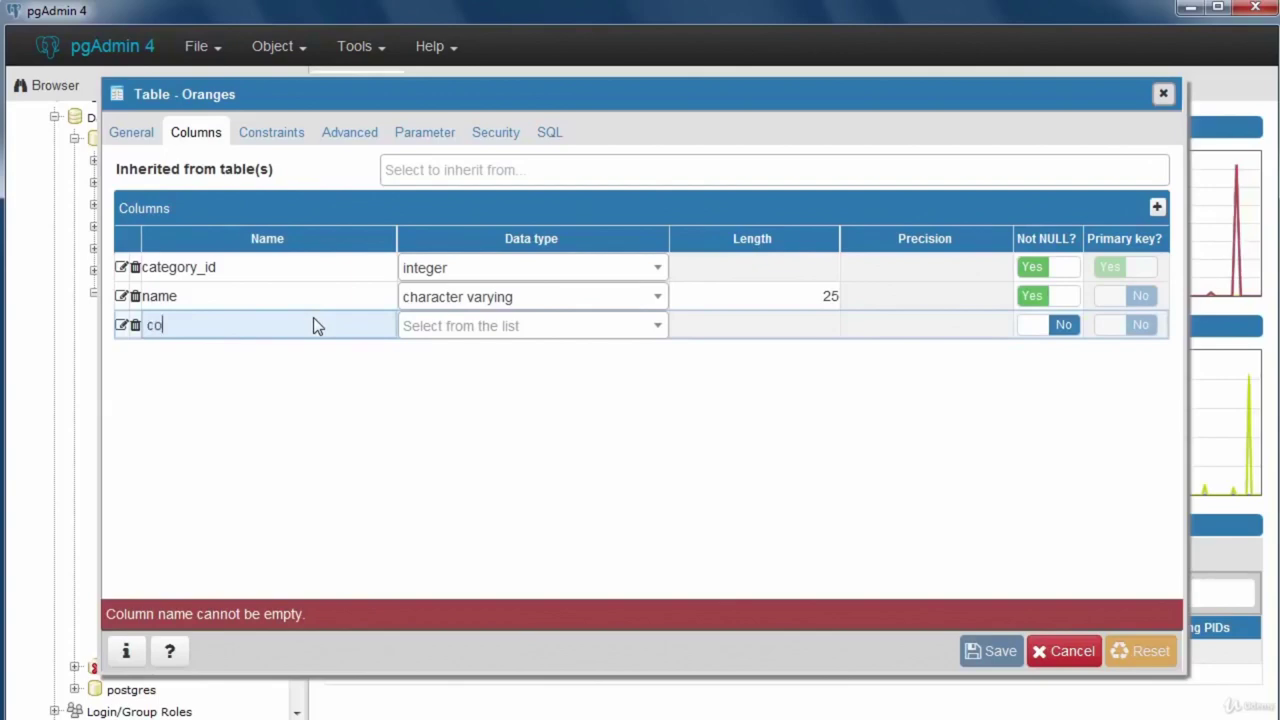
Set the color column's type to character varying and save the table.
left_click(655, 330)
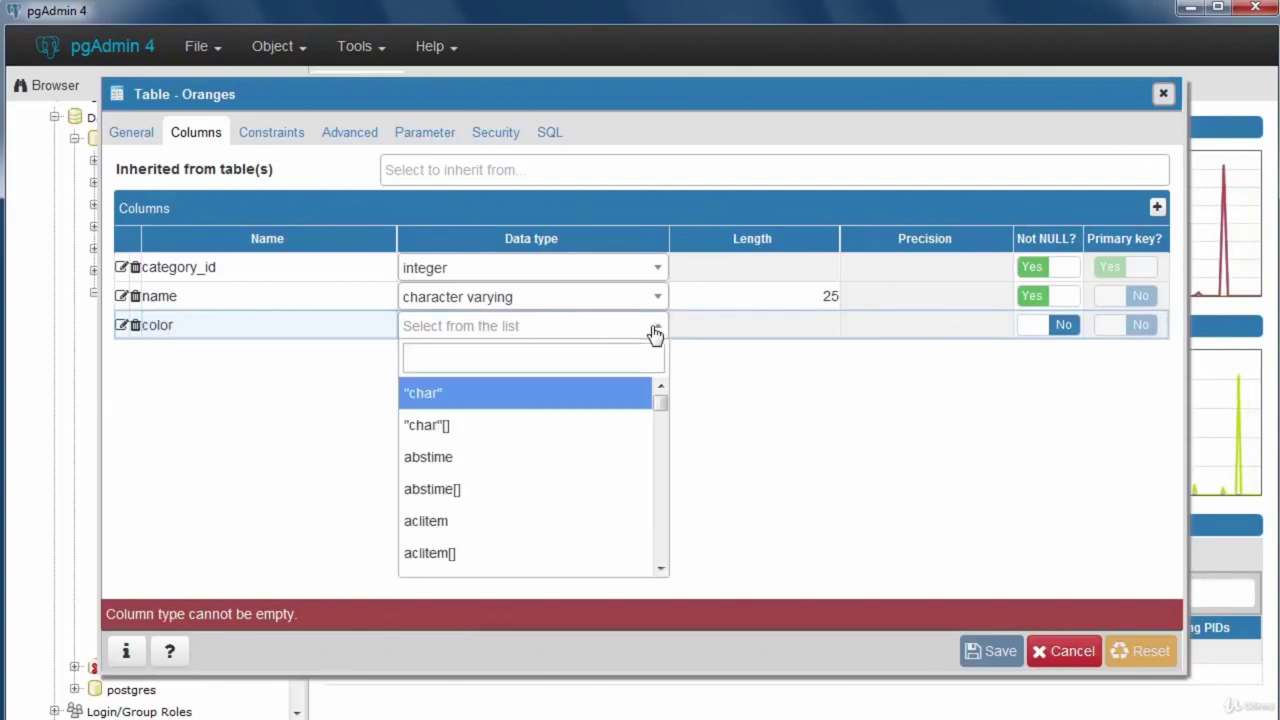
type("va")
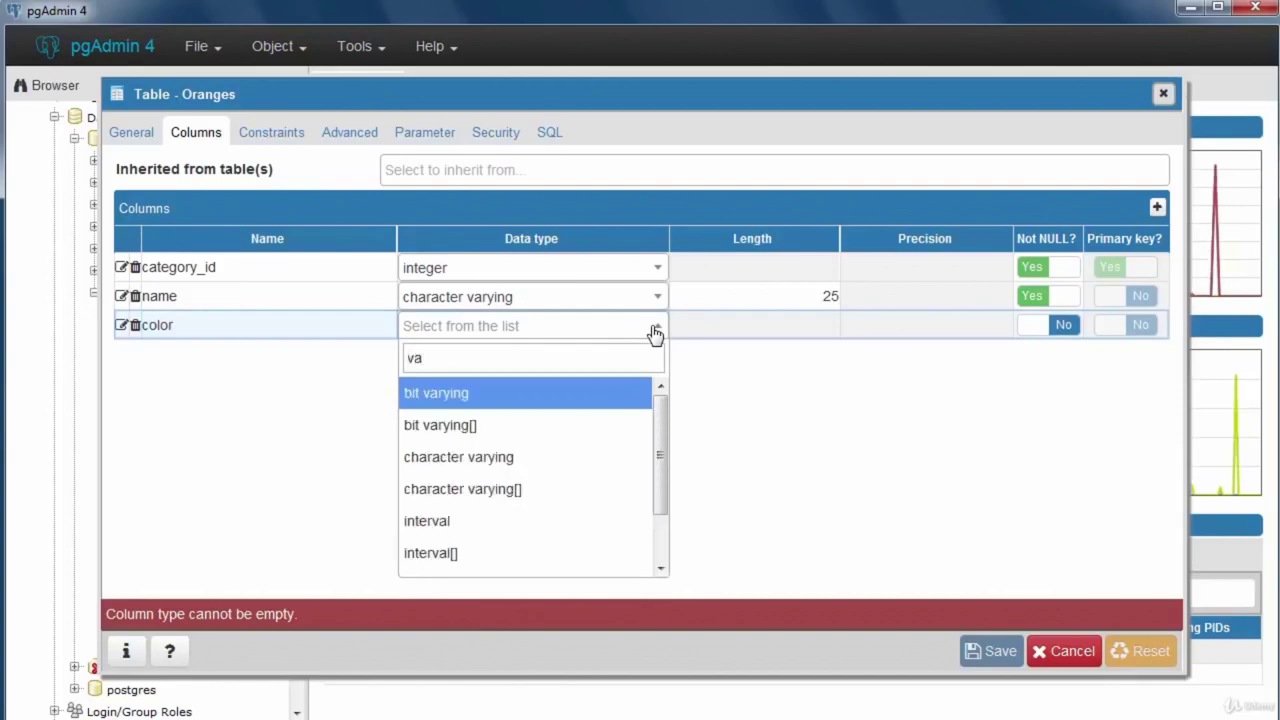
left_click(476, 457)
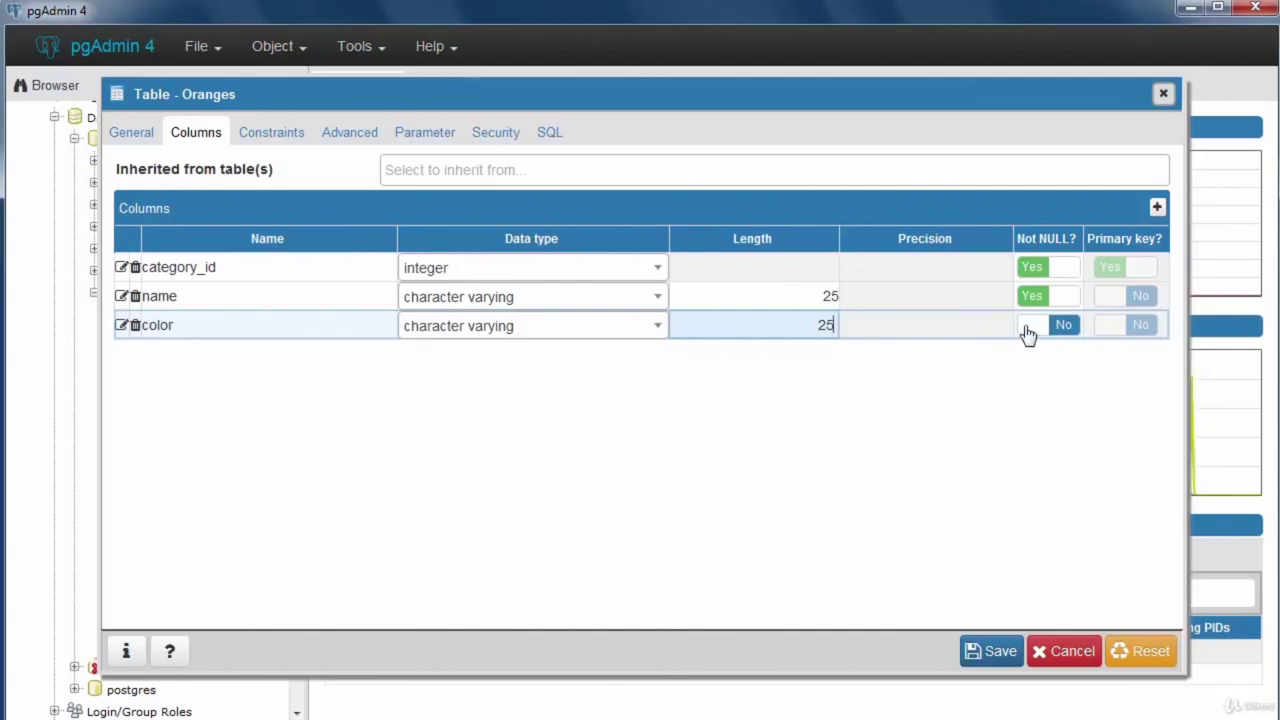
left_click(996, 655)
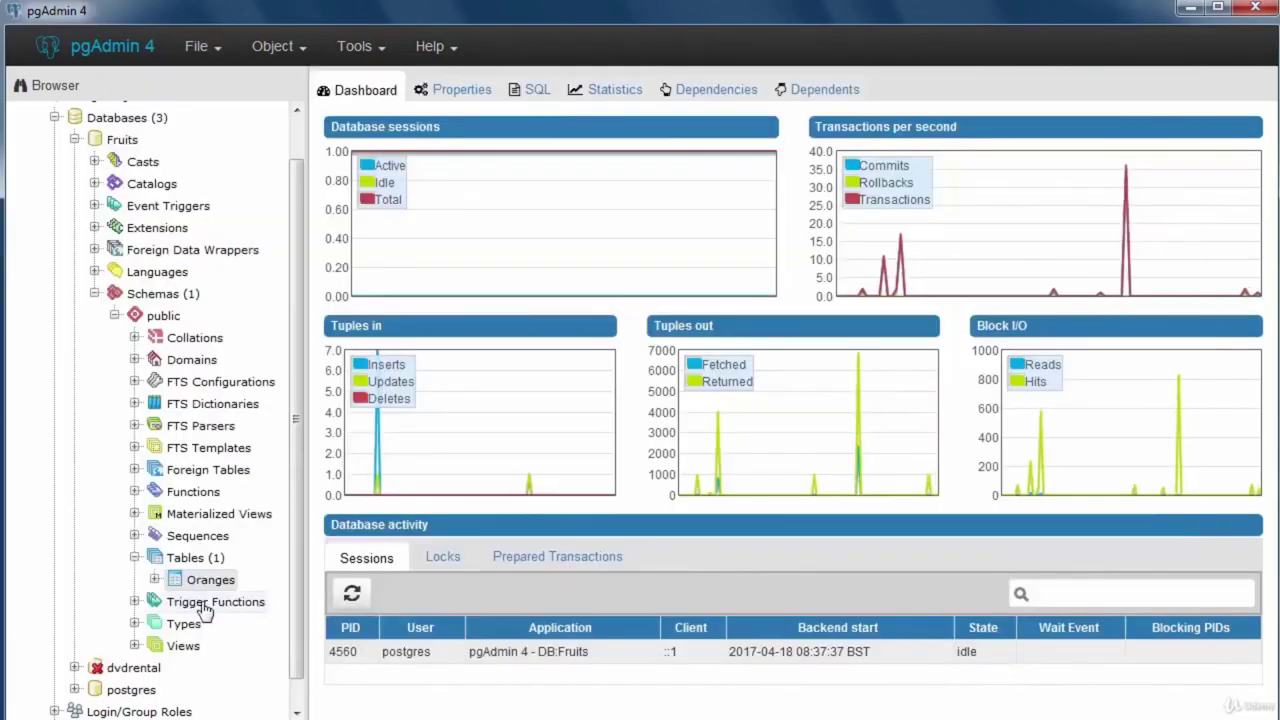
Expand Oranges and its Columns node to show category_id, name and color.
left_click(155, 581)
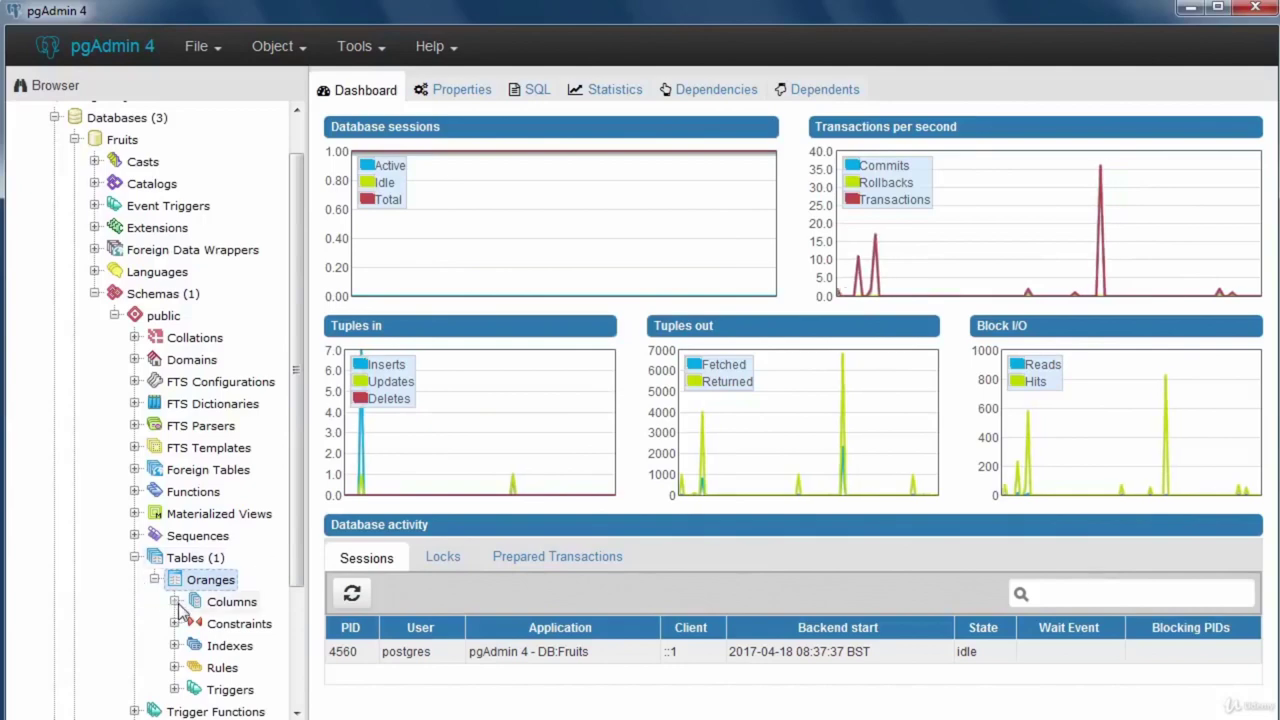
left_click(175, 602)
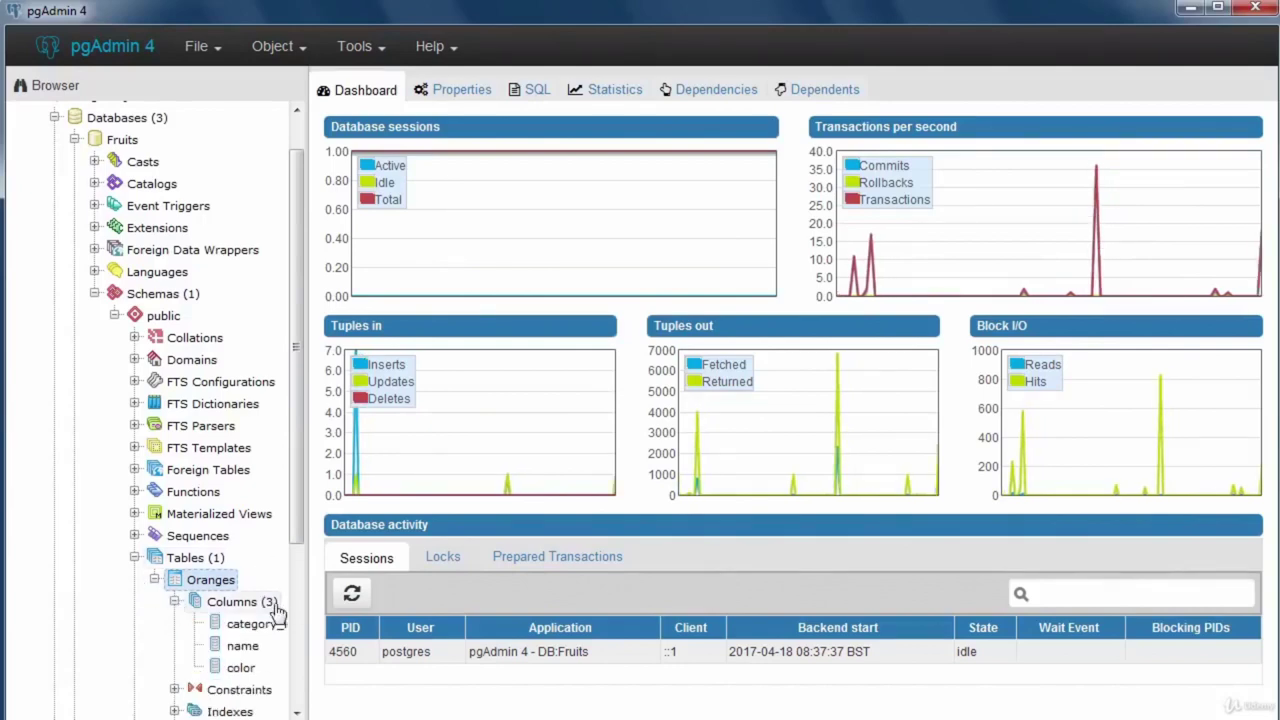
scroll(293, 541, "down", 1)
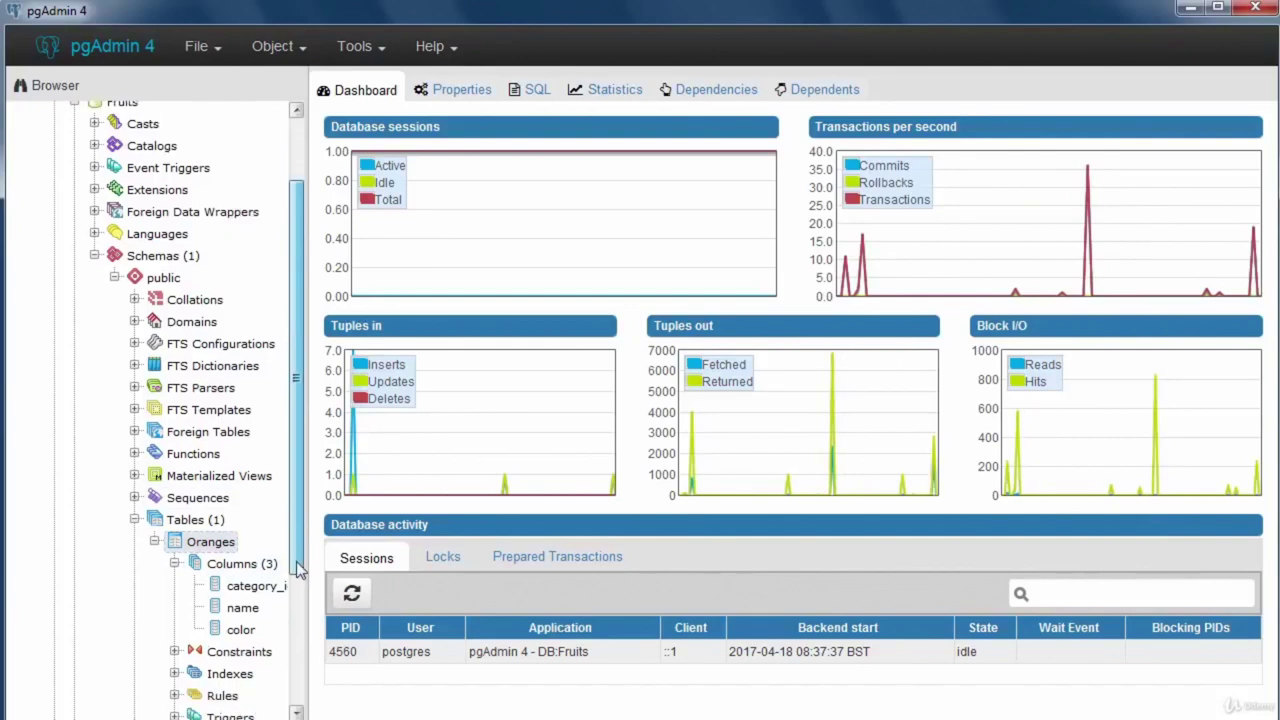
right_click(215, 540)
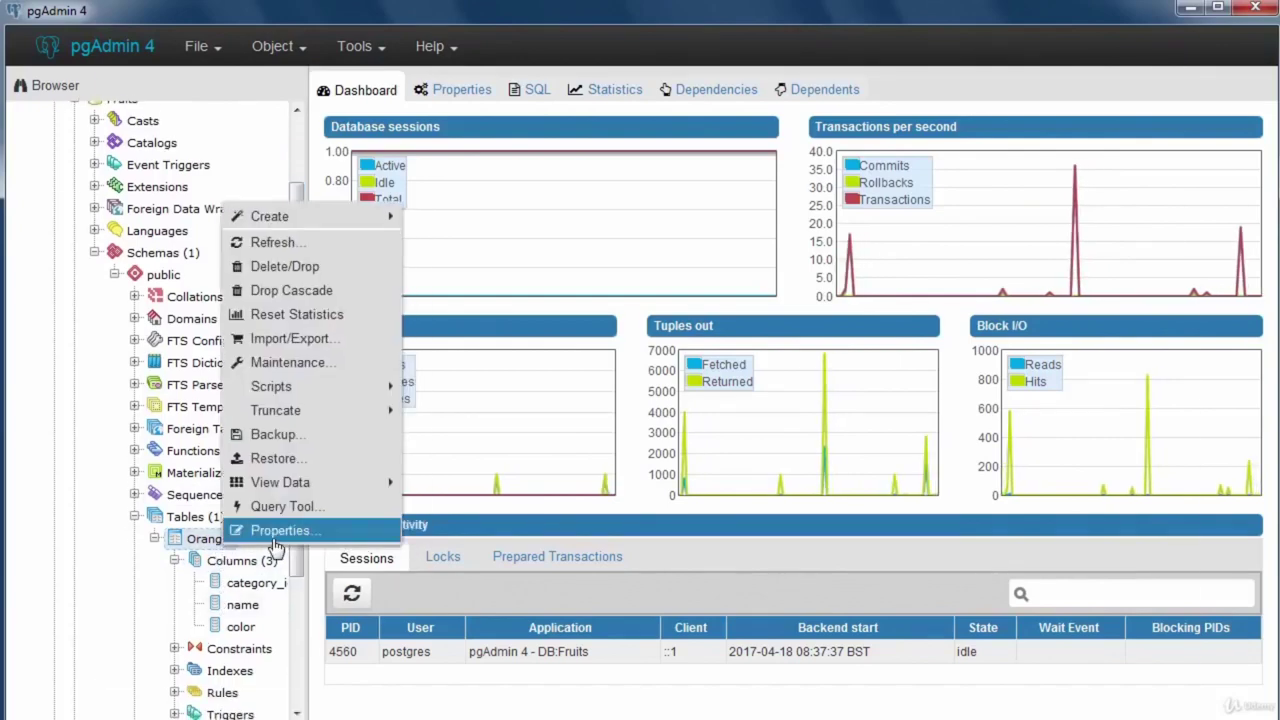
left_click(273, 534)
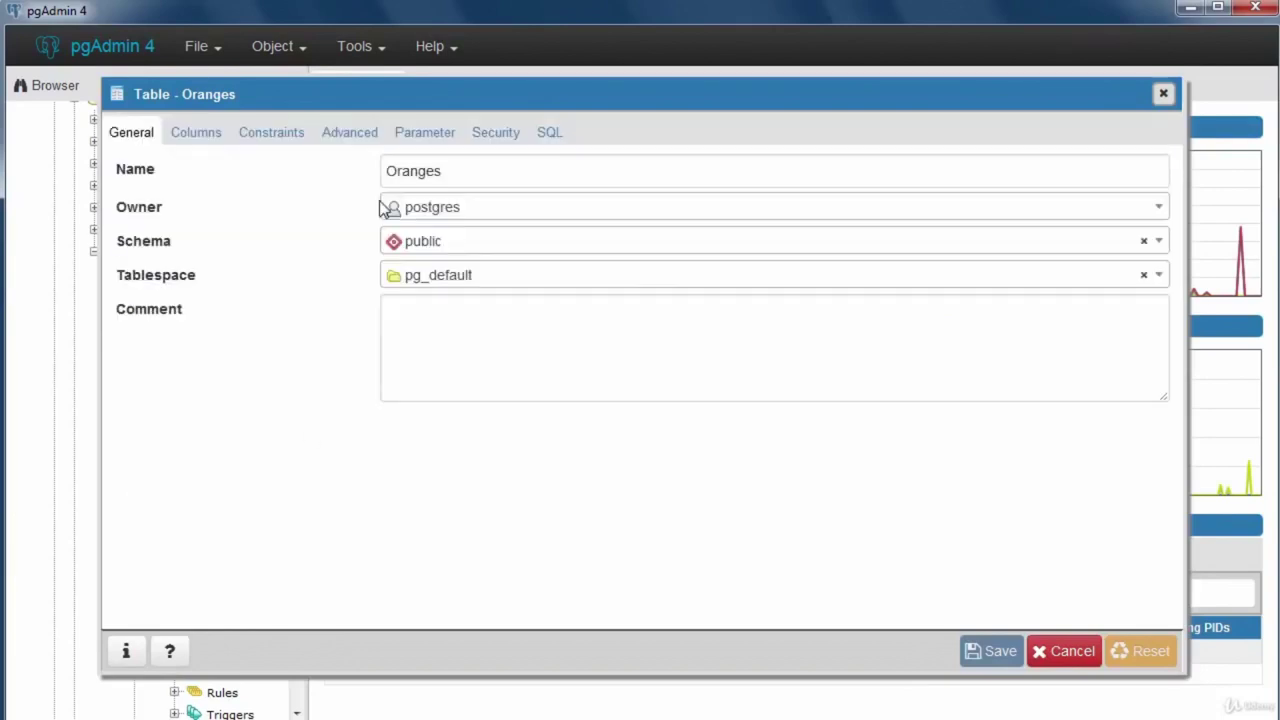
left_click(284, 138)
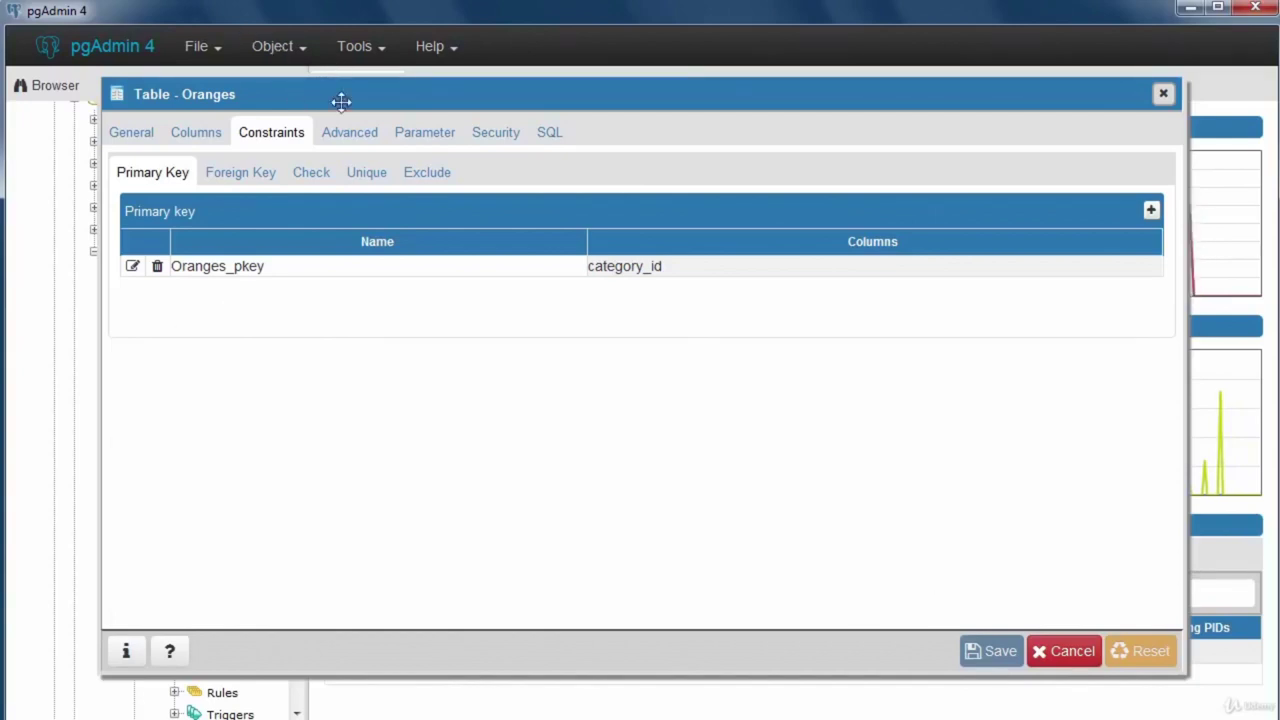
left_click(349, 133)
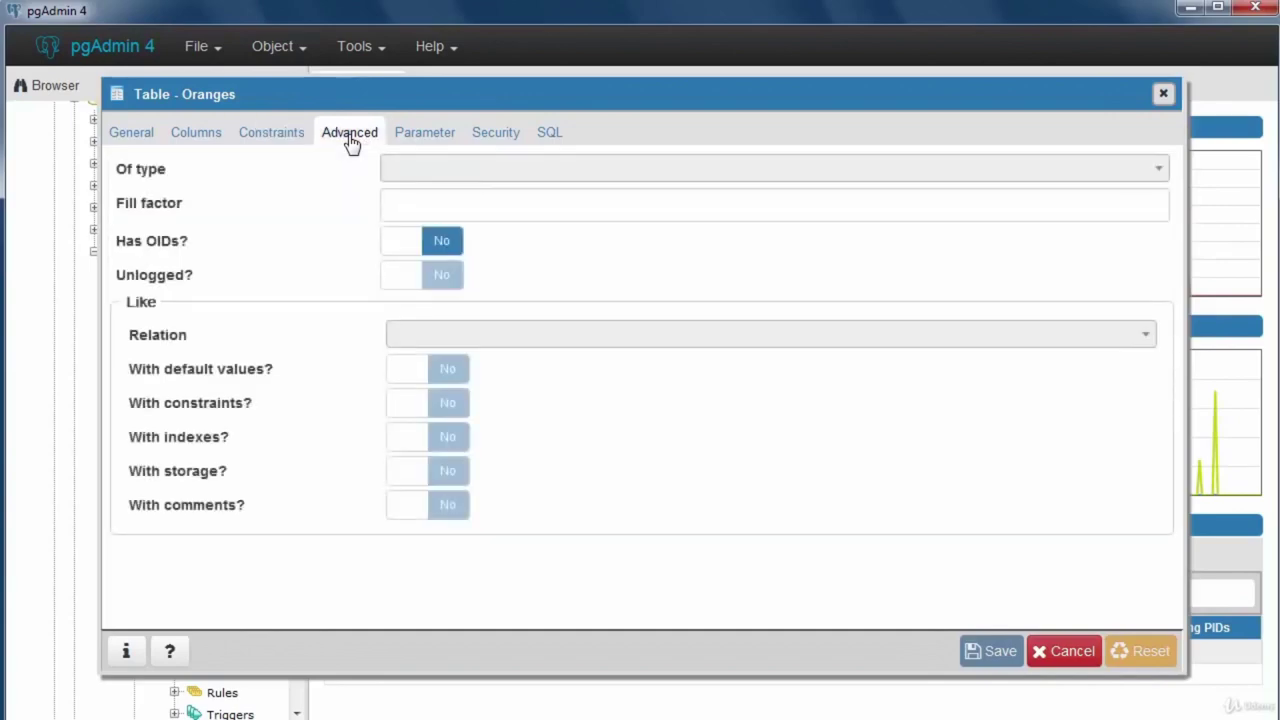
left_click(441, 141)
left_click(492, 138)
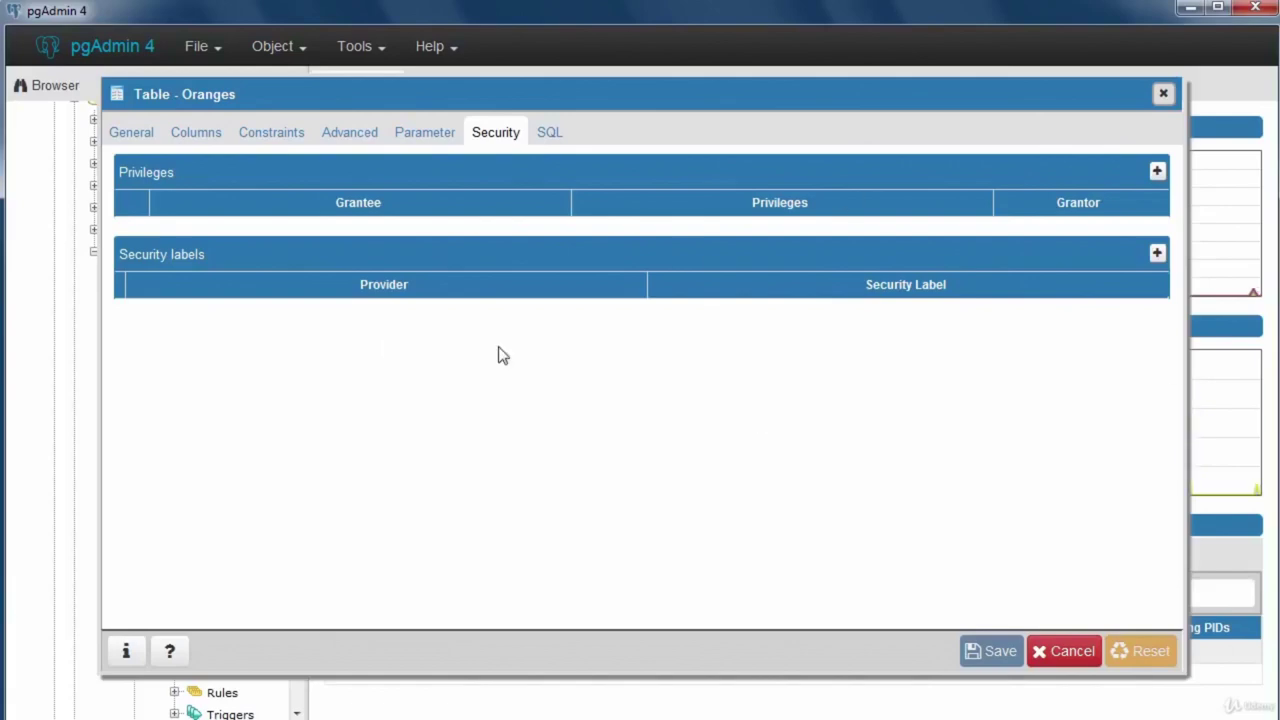
left_click(558, 138)
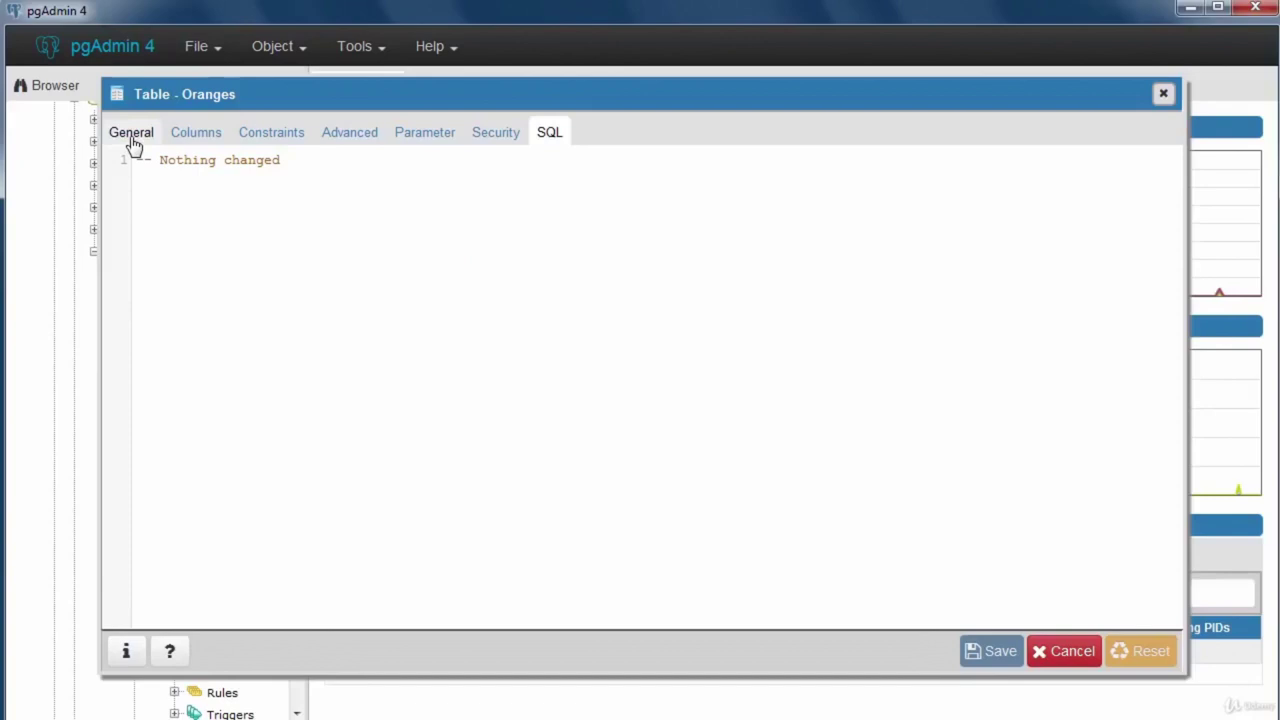
left_click(133, 140)
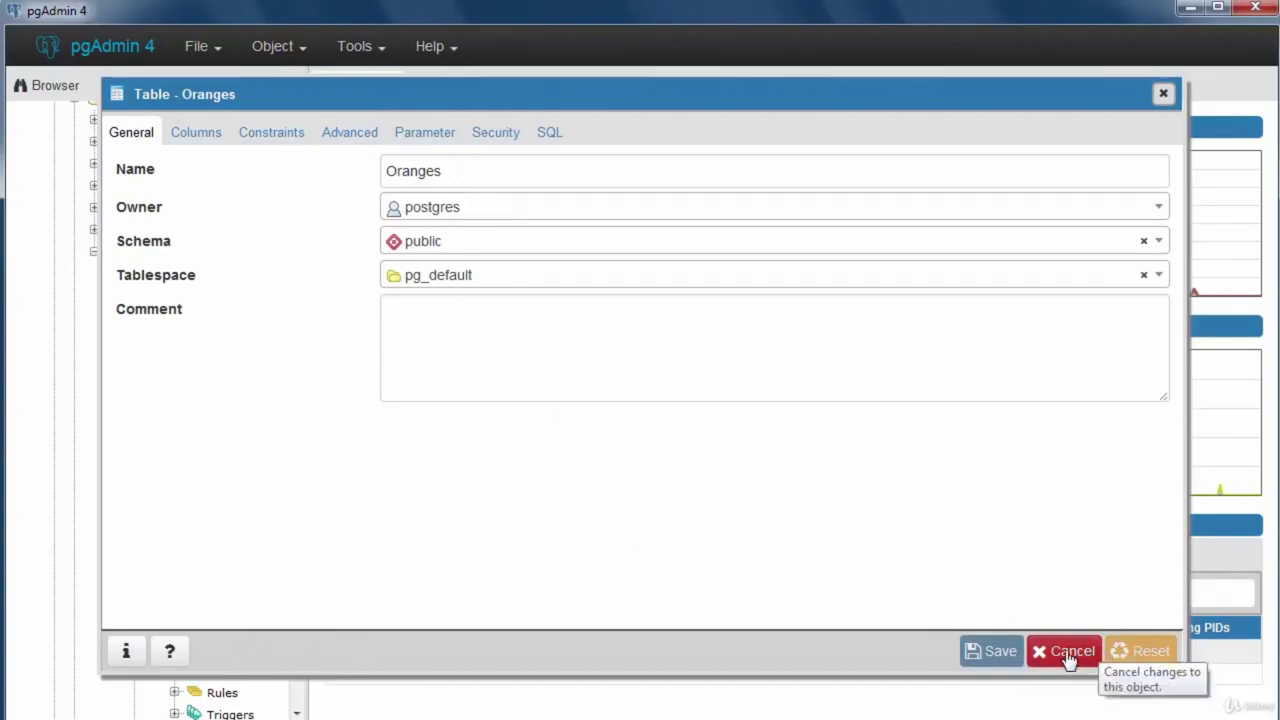
left_click(1015, 653)
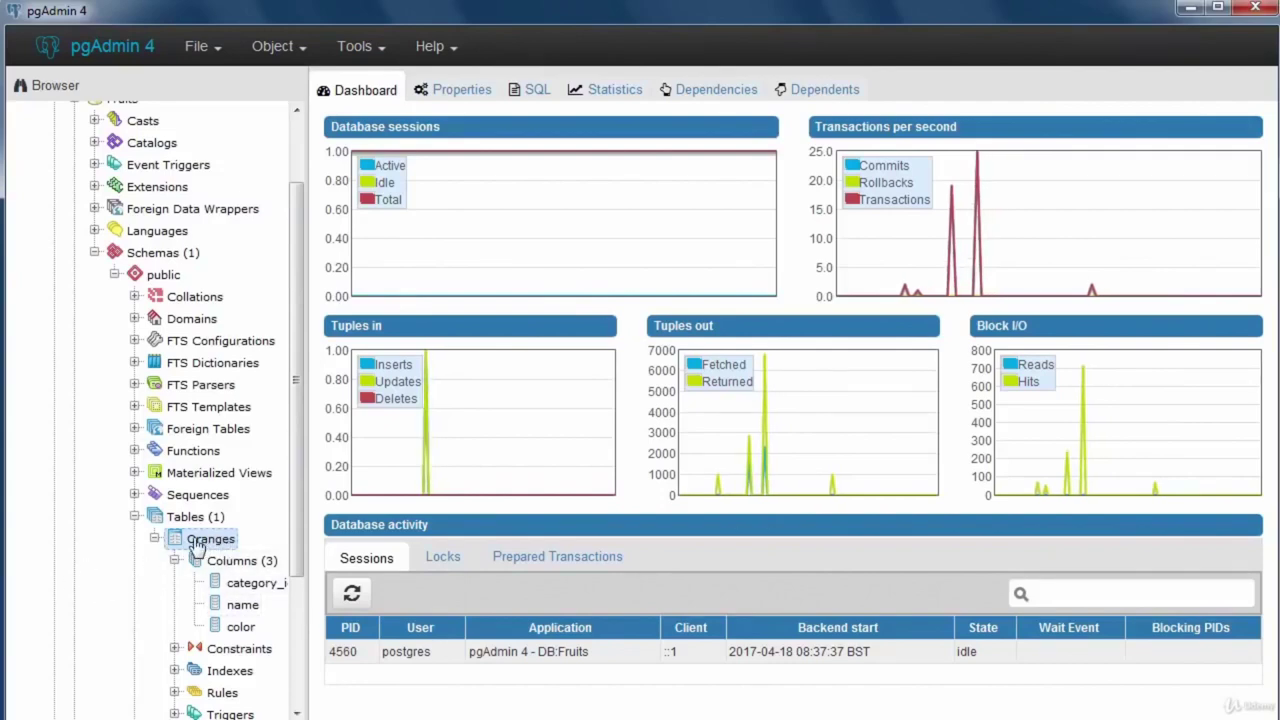
Generate the Oranges CREATE Script and enlarge the editor to show the whole script.
right_click(197, 543)
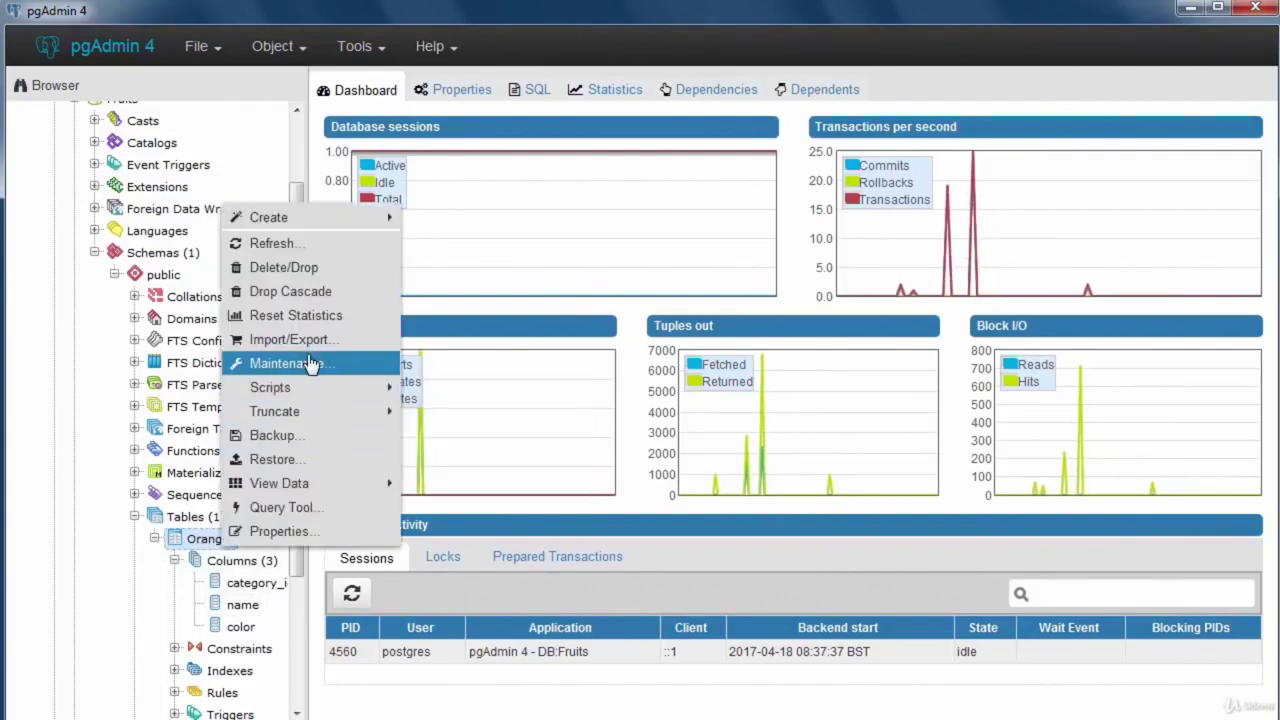
mouse_move(306, 391)
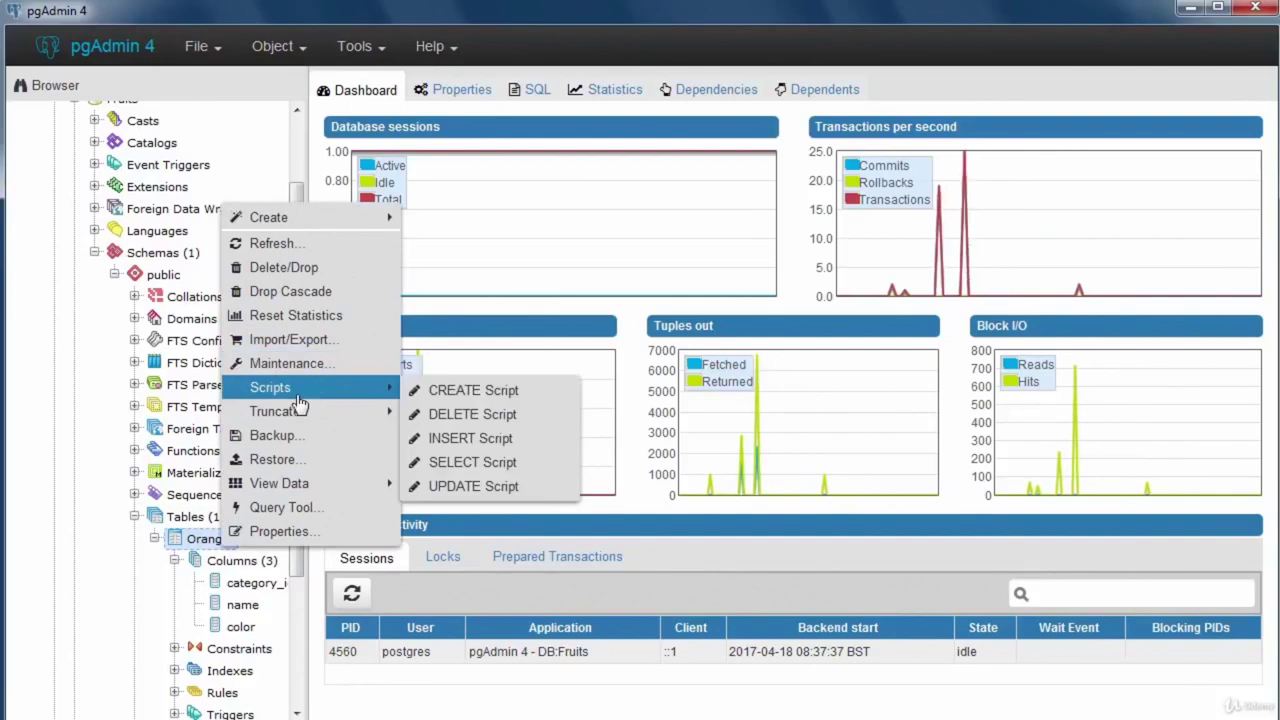
left_click(462, 398)
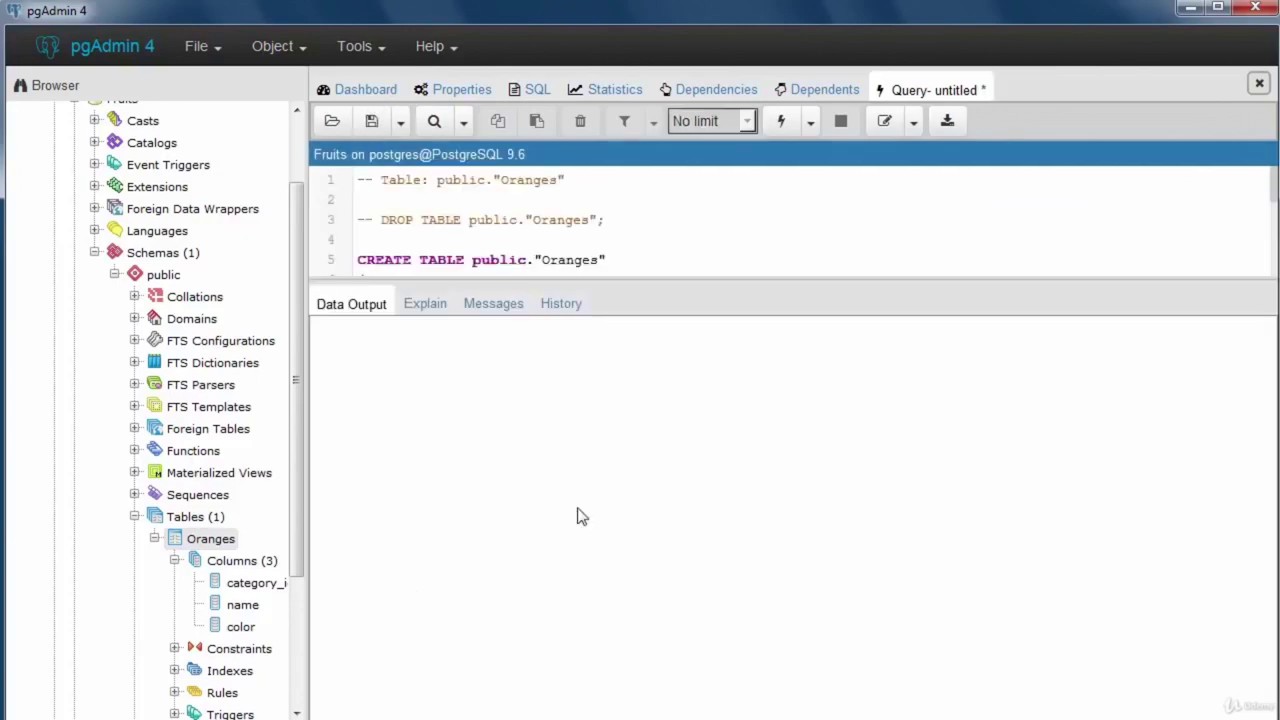
left_click(741, 275)
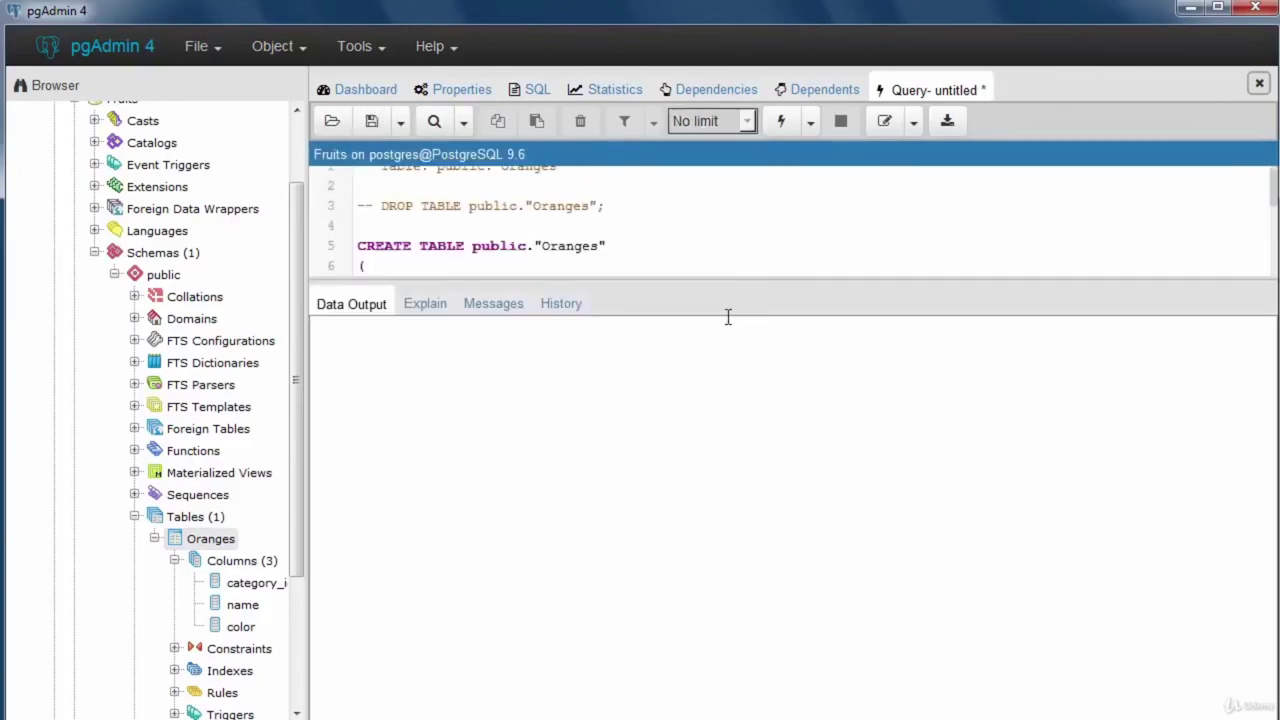
left_click_drag(727, 279, 726, 555)
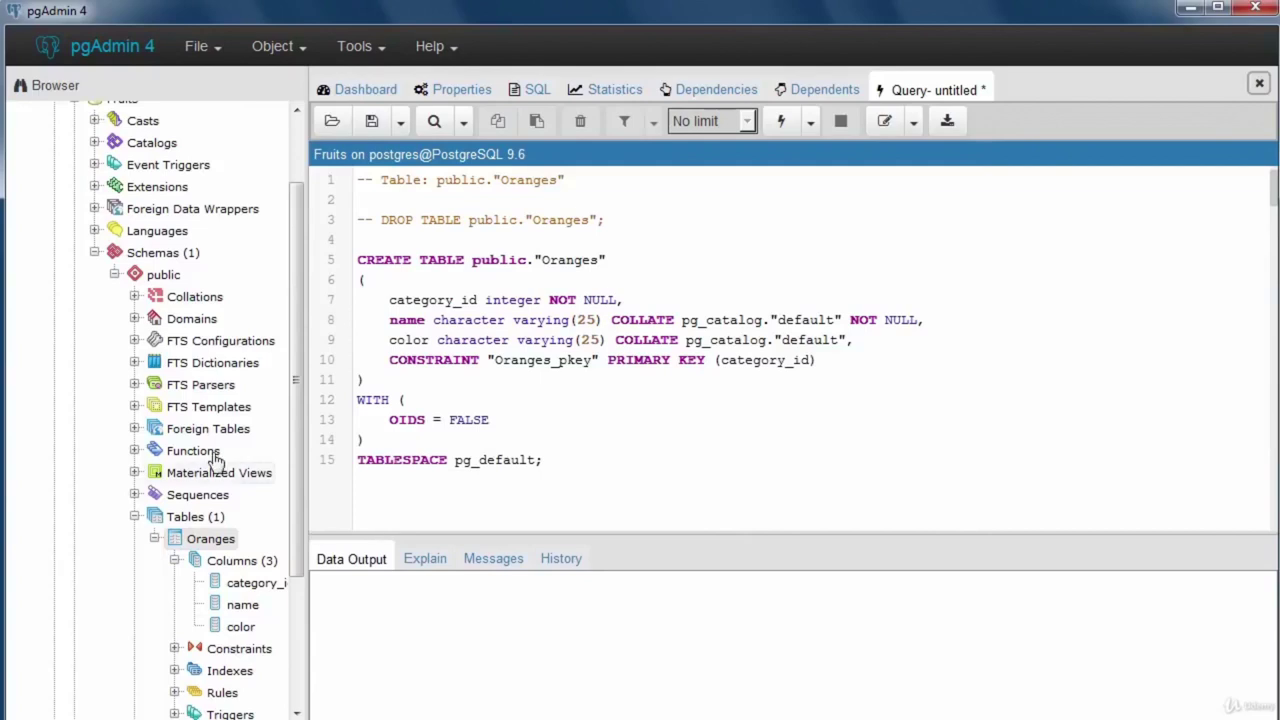
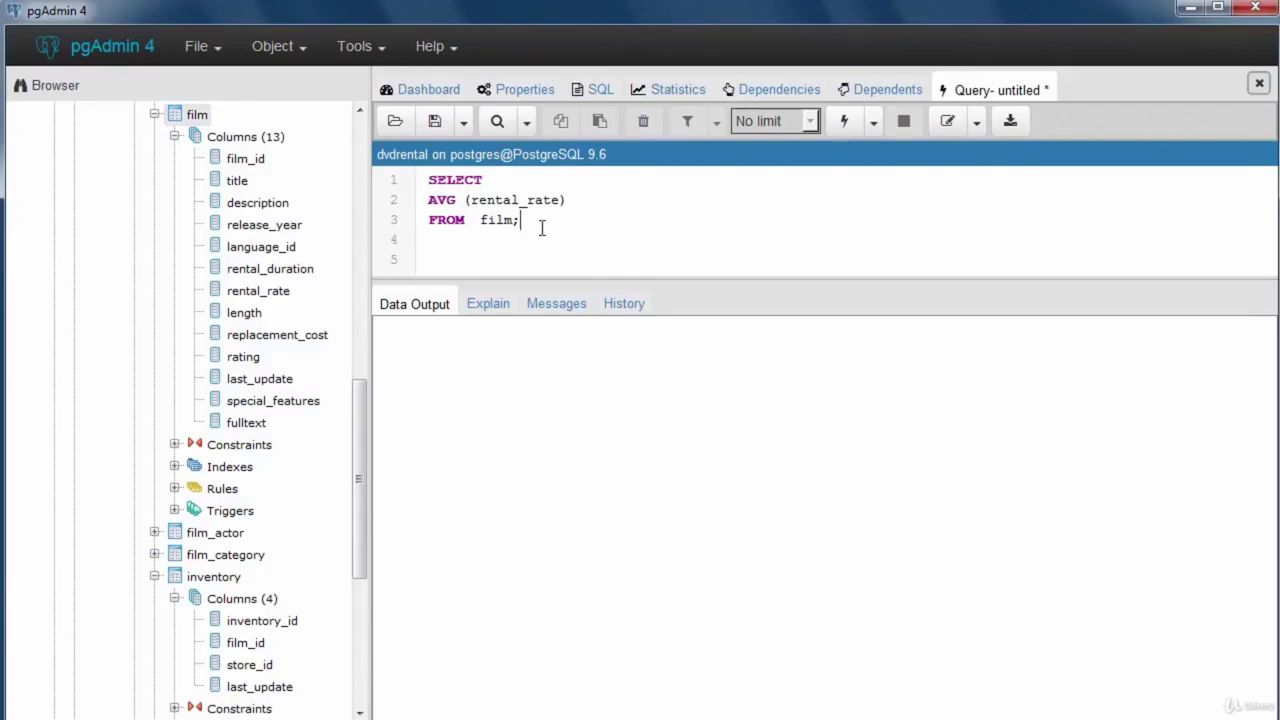
Run the average rental_rate query and widen the avg column to show 2.9800000000000000.
left_click(845, 124)
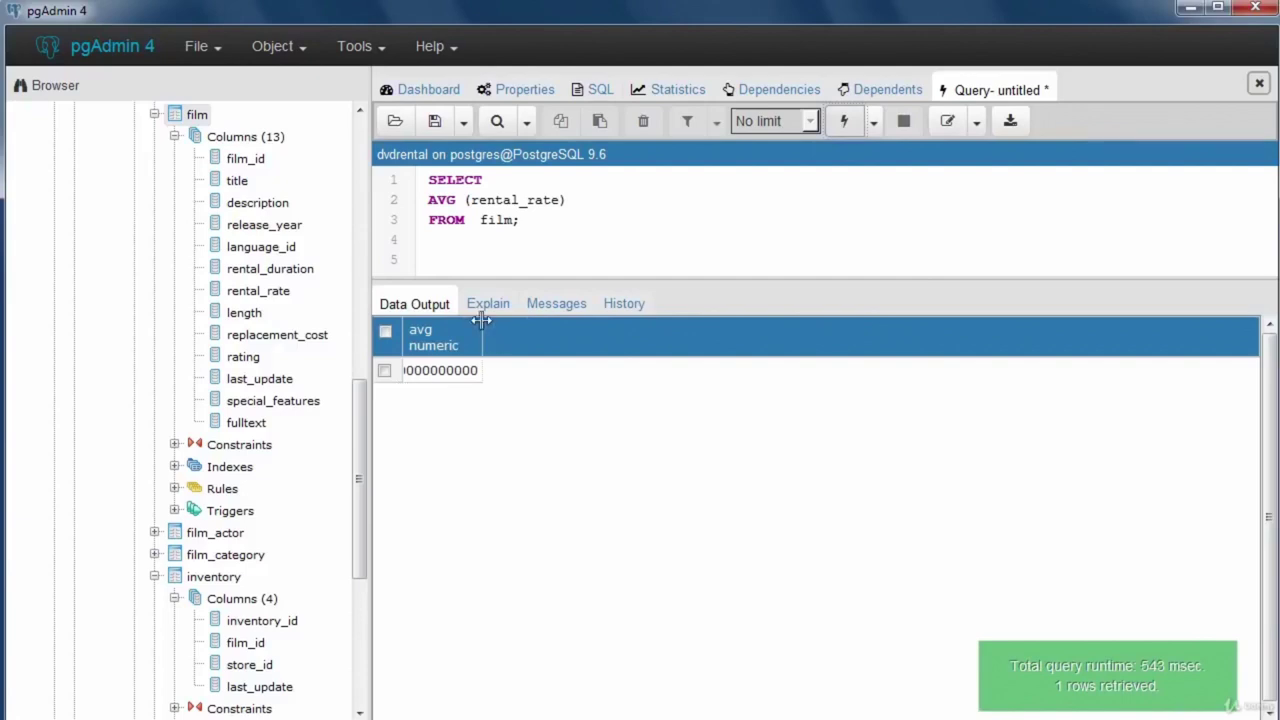
left_click_drag(540, 326, 554, 325)
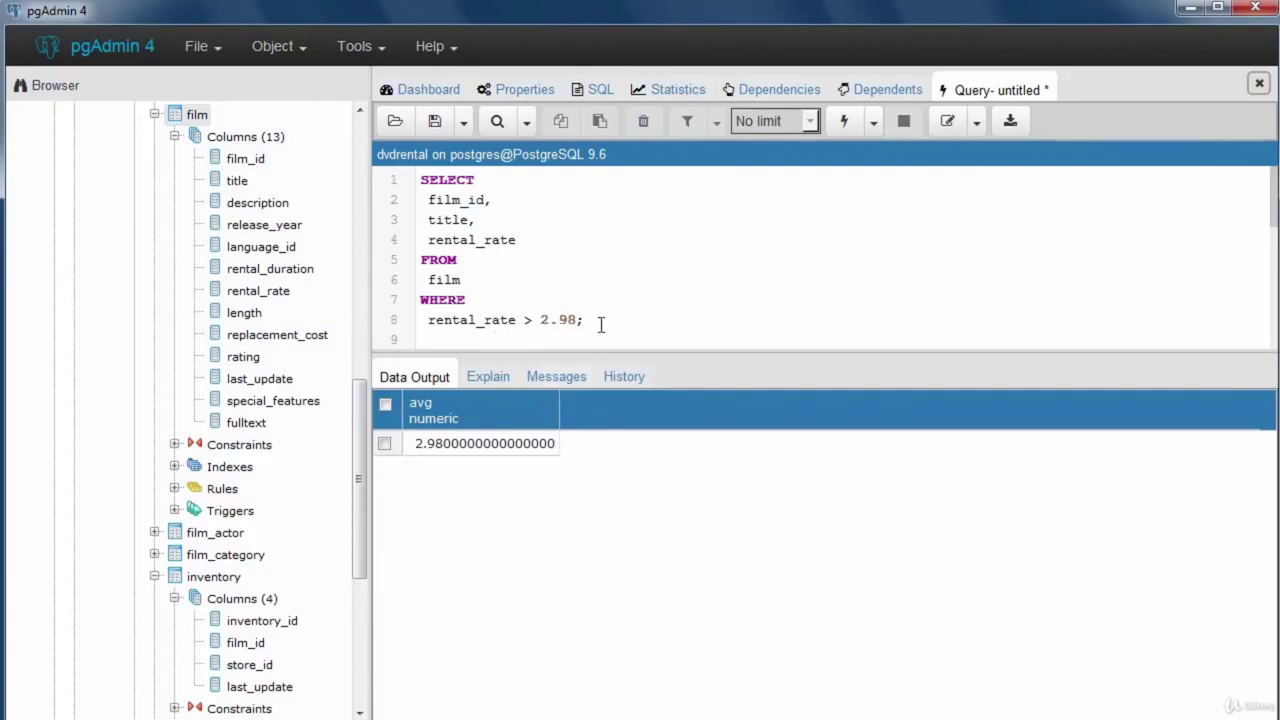
Run the query listing film_id, title and rental_rate for films with rental_rate above 2.98.
left_click(844, 124)
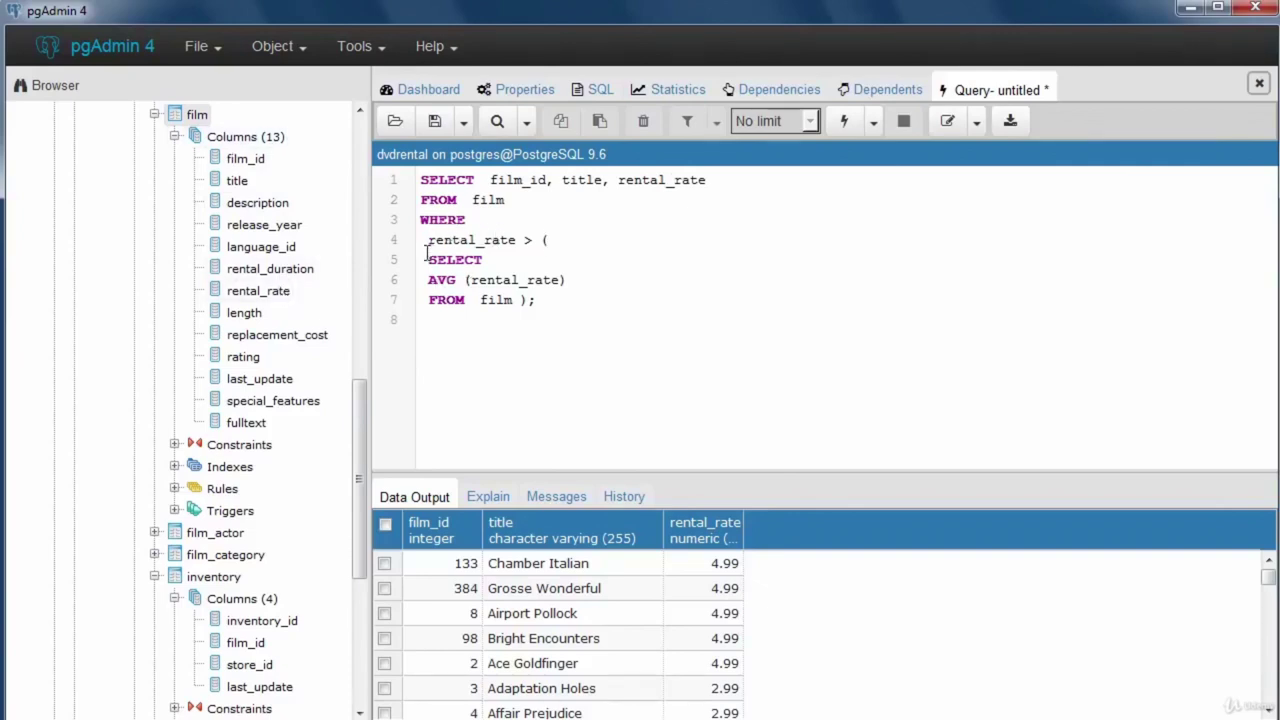
left_click(519, 245)
left_click(524, 300)
Highlight the AVG(rental_rate) subquery and the outer query, then run it, retrieving 659 rows.
left_click(541, 241)
left_click_drag(433, 262, 545, 308)
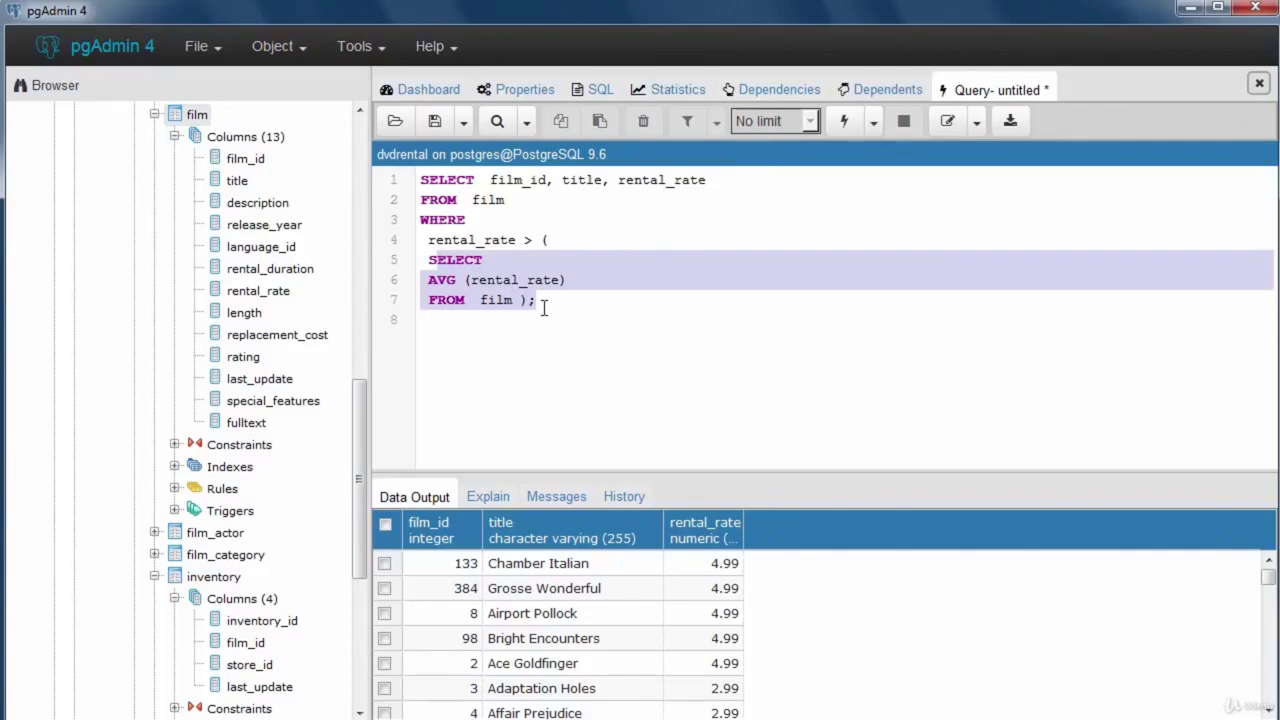
left_click(549, 340)
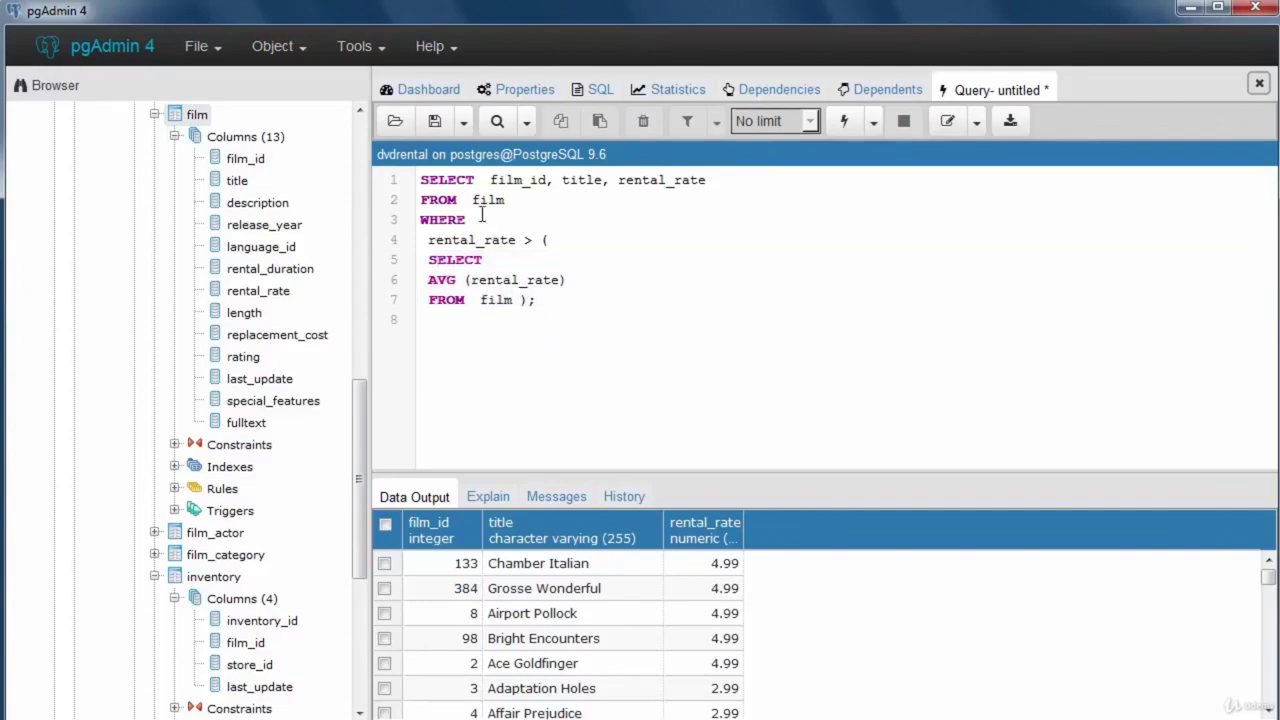
left_click(440, 172)
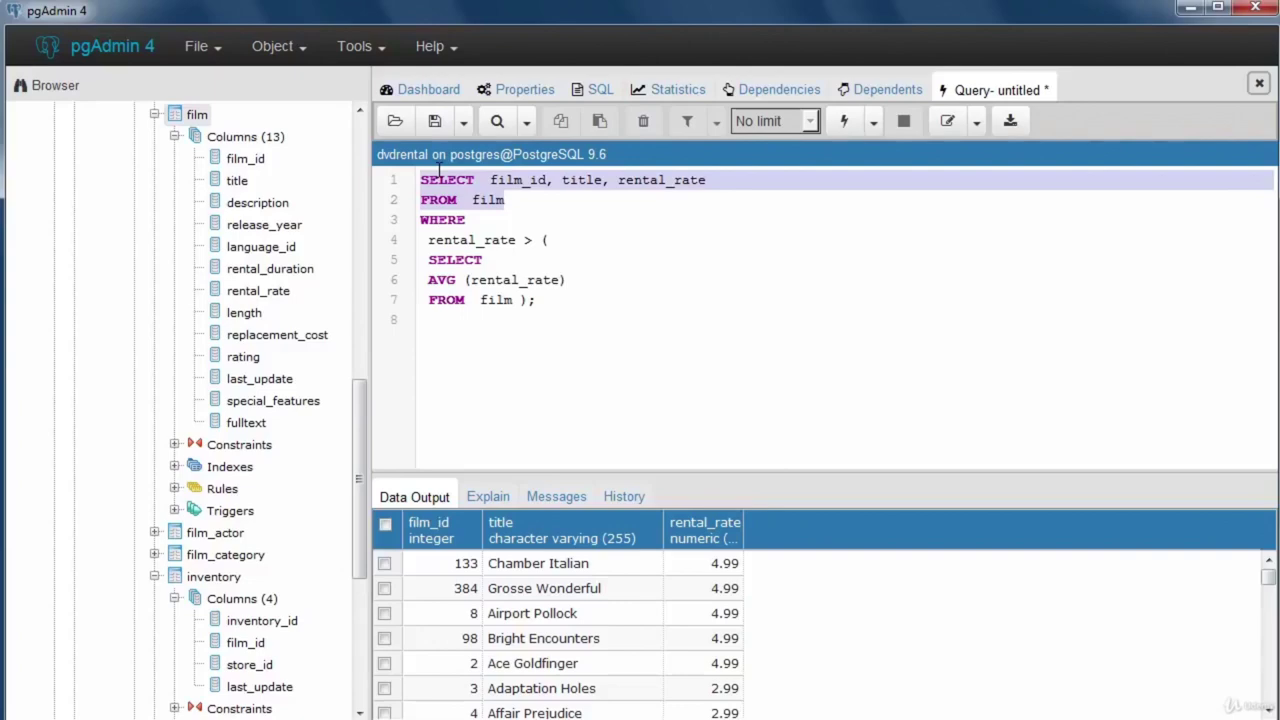
left_click(506, 362)
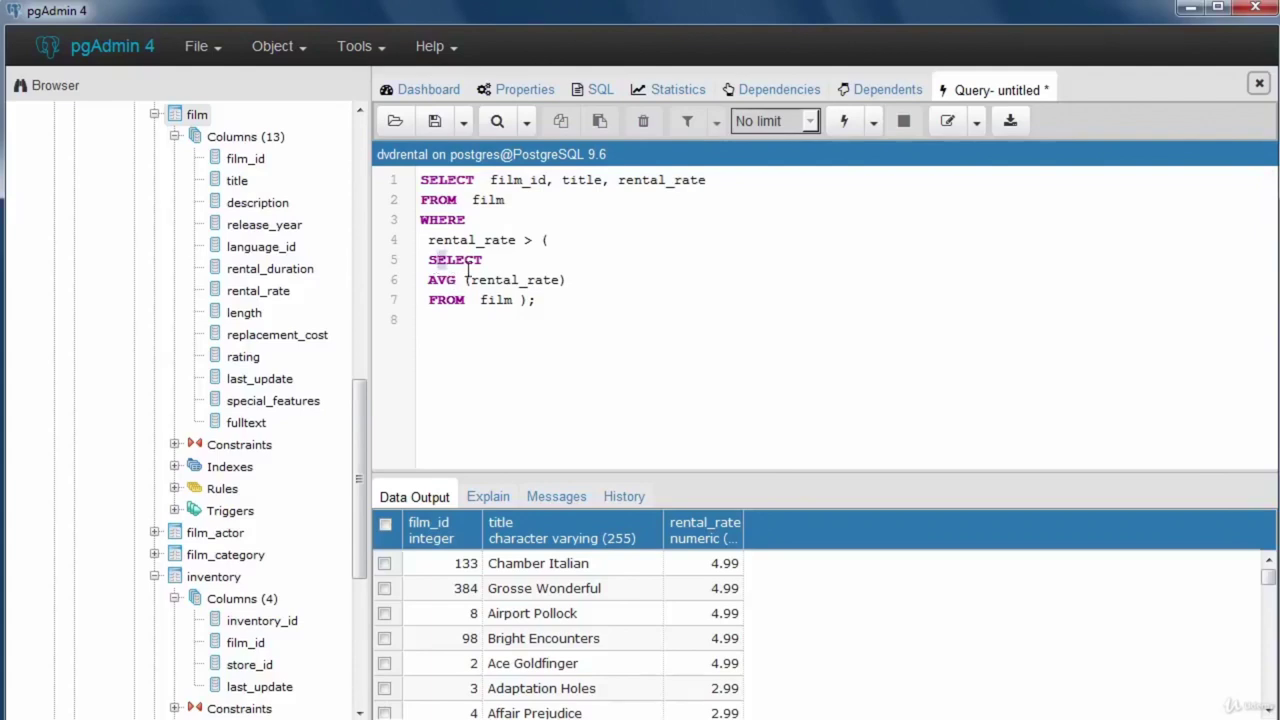
left_click_drag(432, 258, 521, 299)
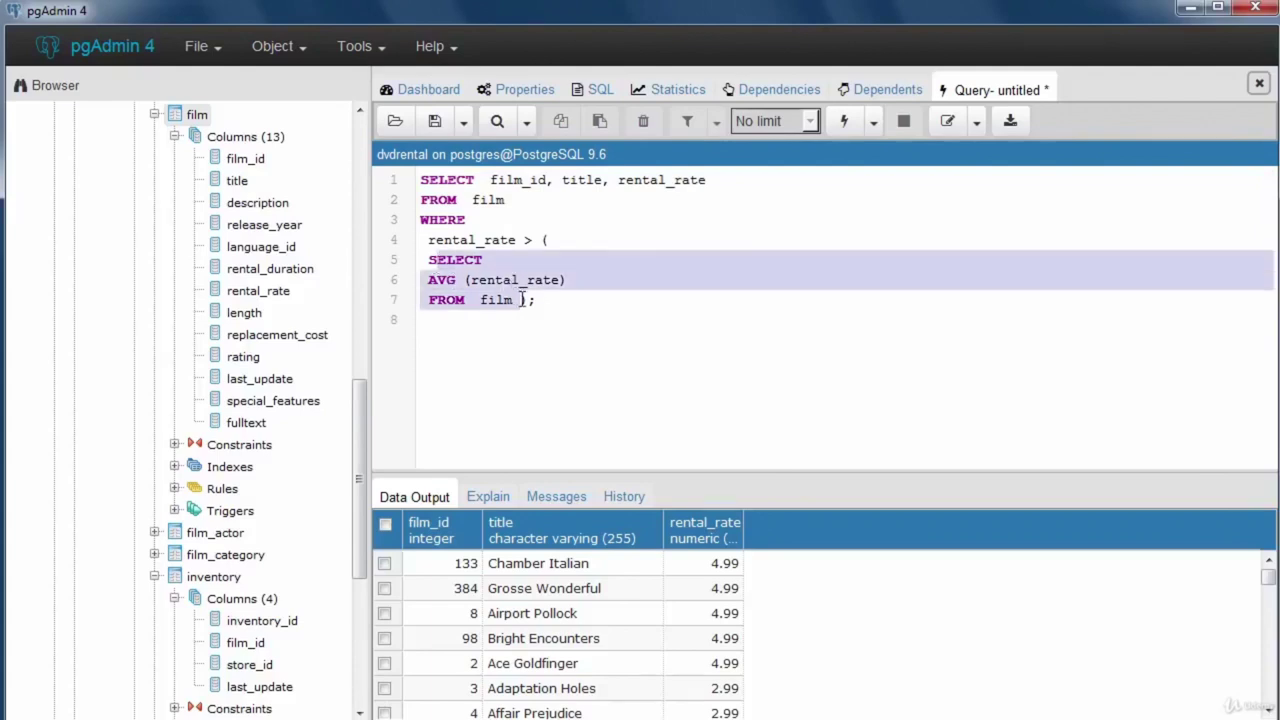
left_click(511, 368)
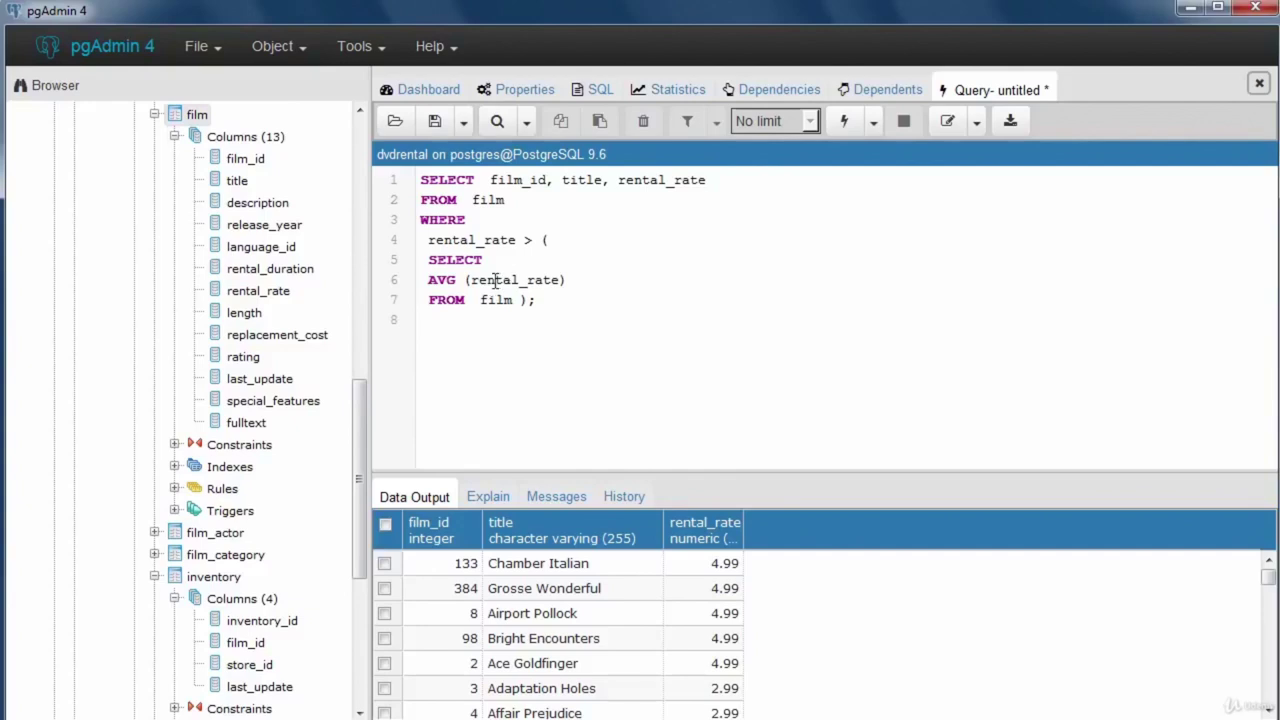
left_click_drag(505, 200, 466, 186)
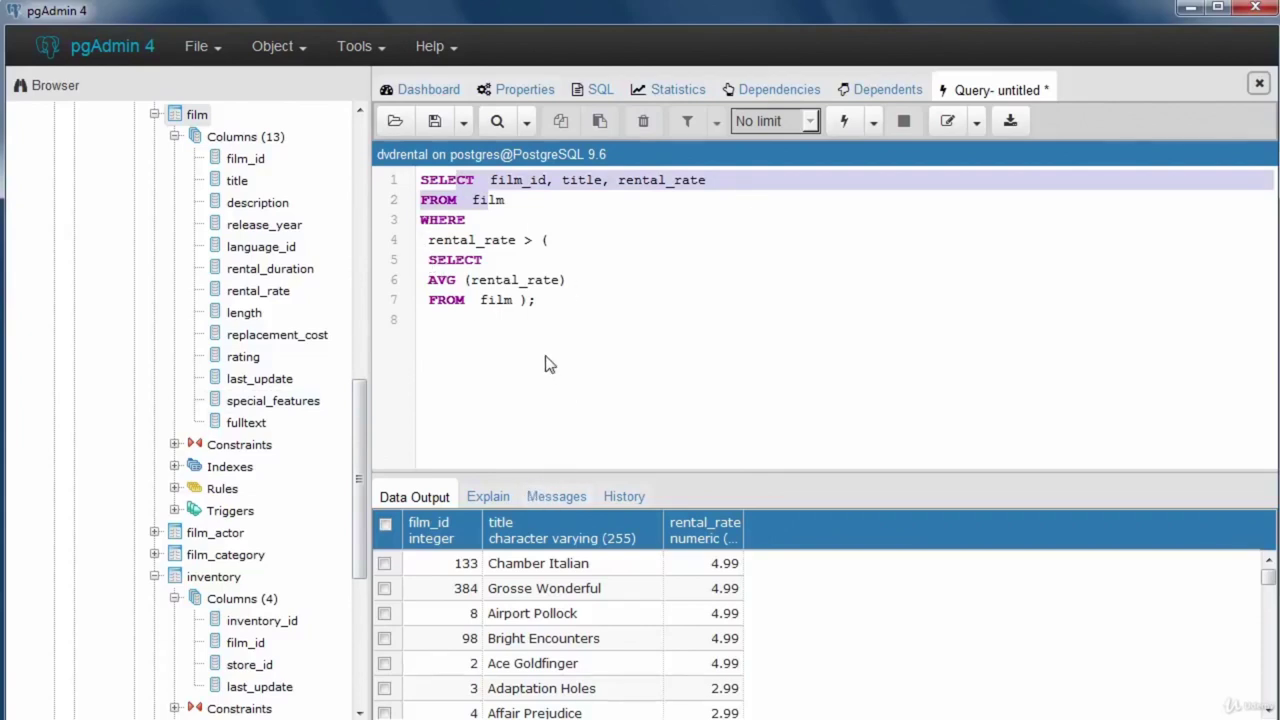
left_click(557, 305)
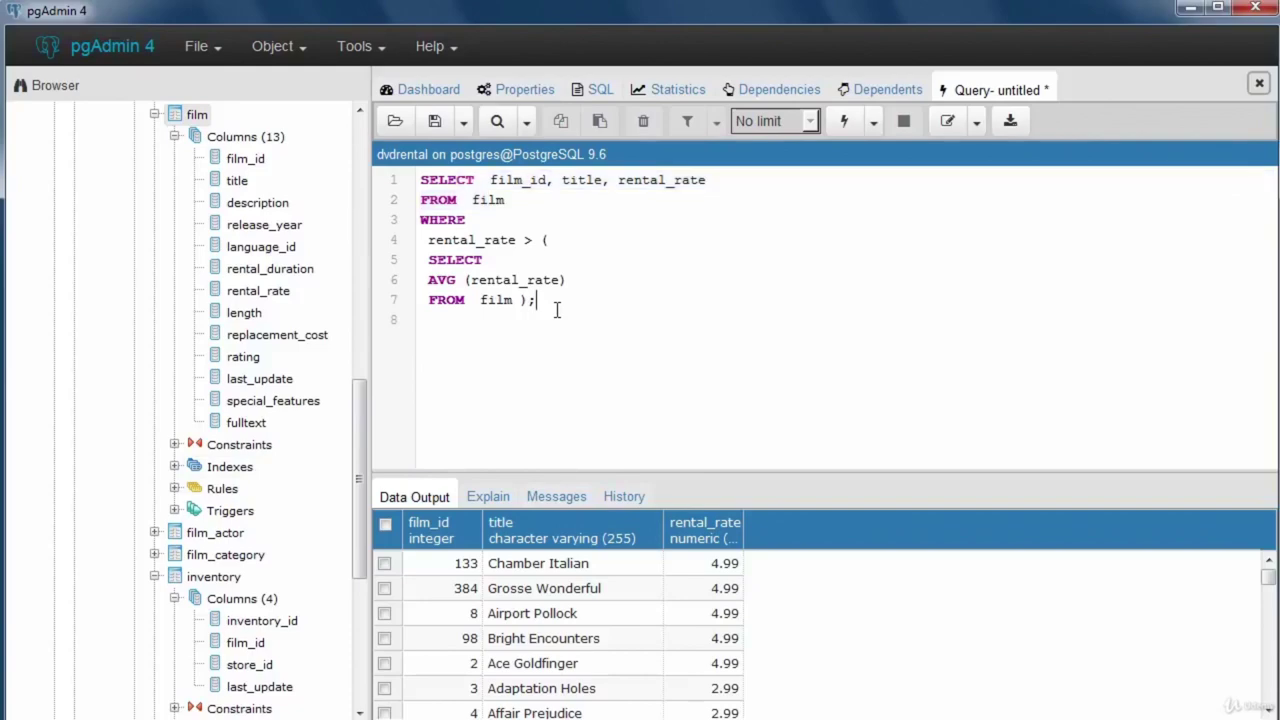
left_click(845, 124)
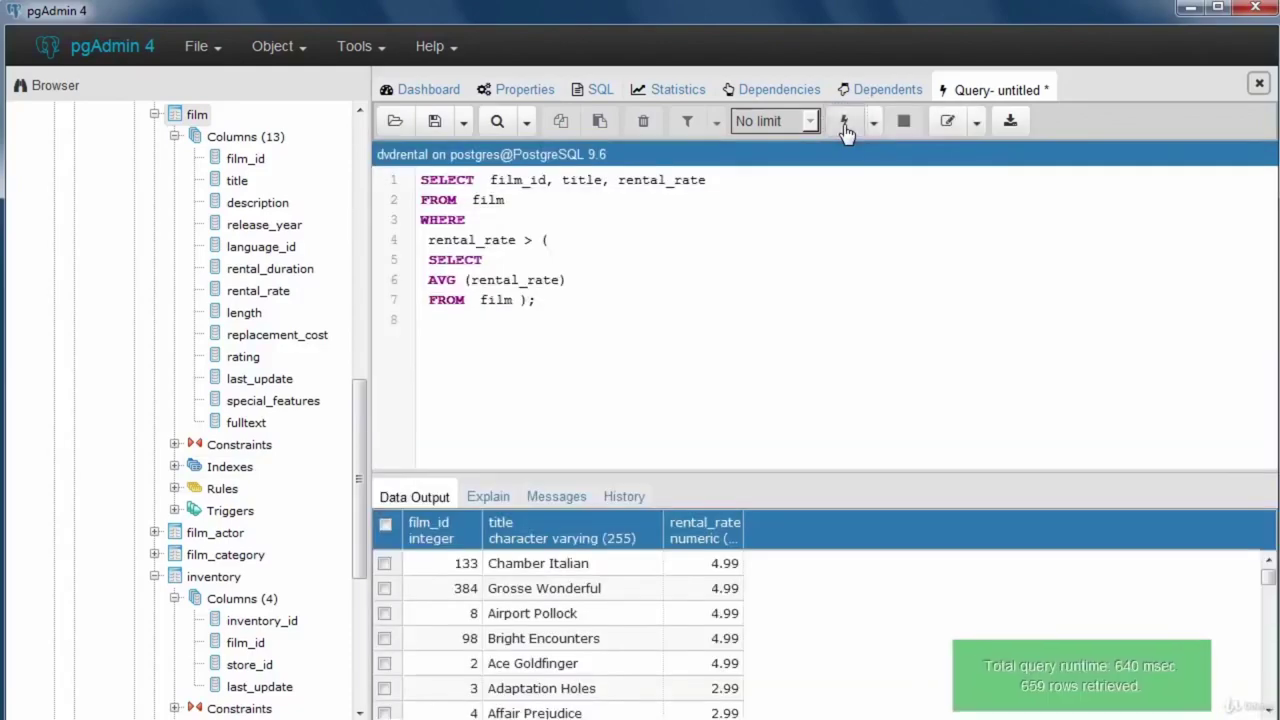
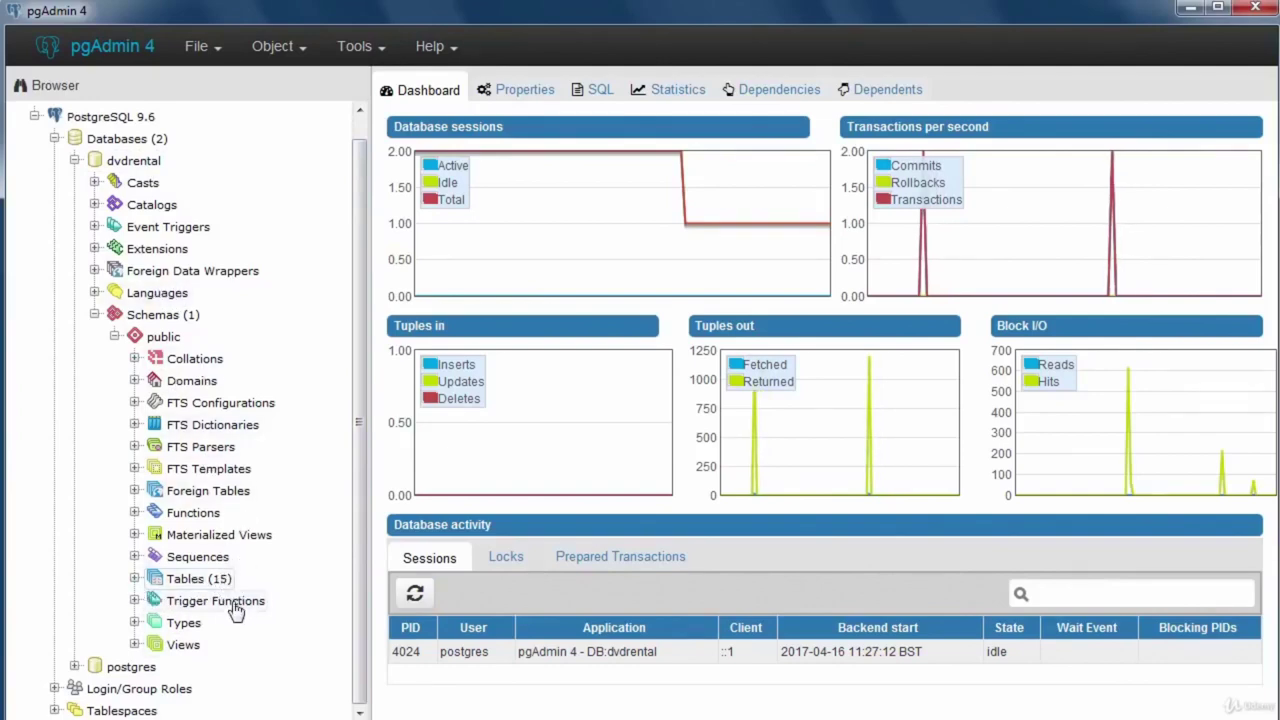
Expand dvdrental's Tables and the payment table's columns, then open a Query Tool from payment.
left_click(135, 580)
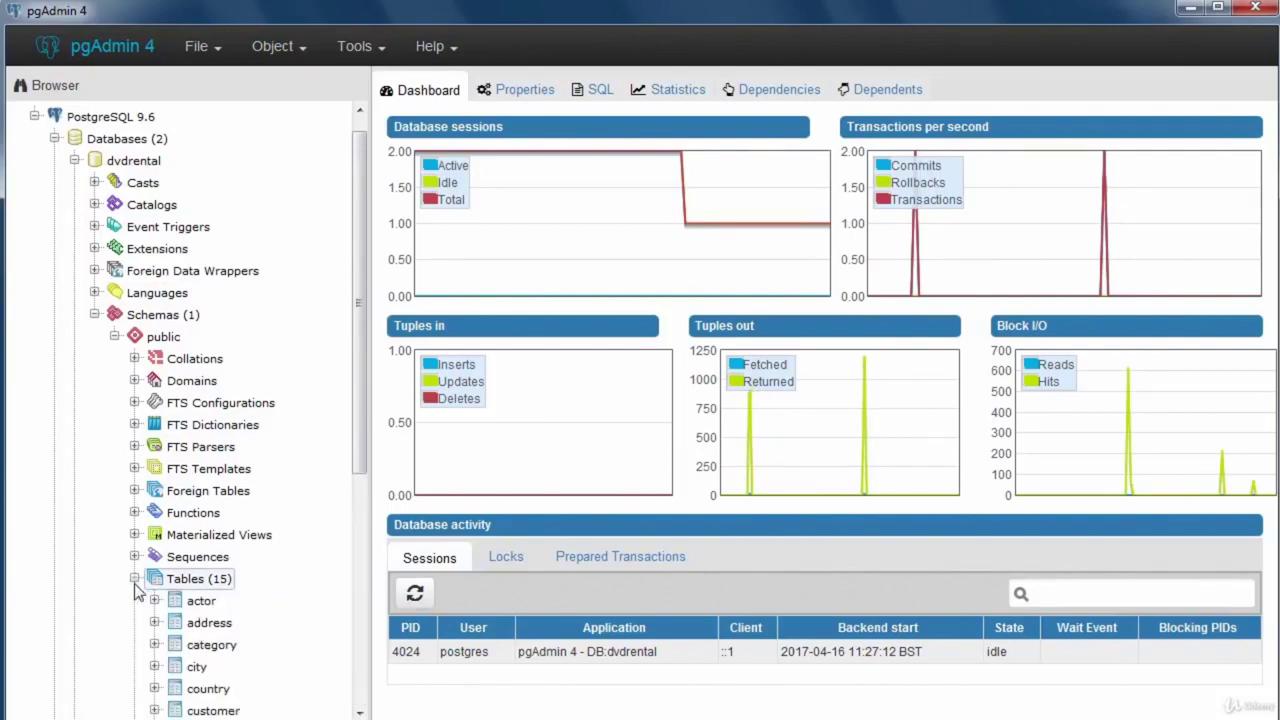
left_click_drag(360, 462, 360, 640)
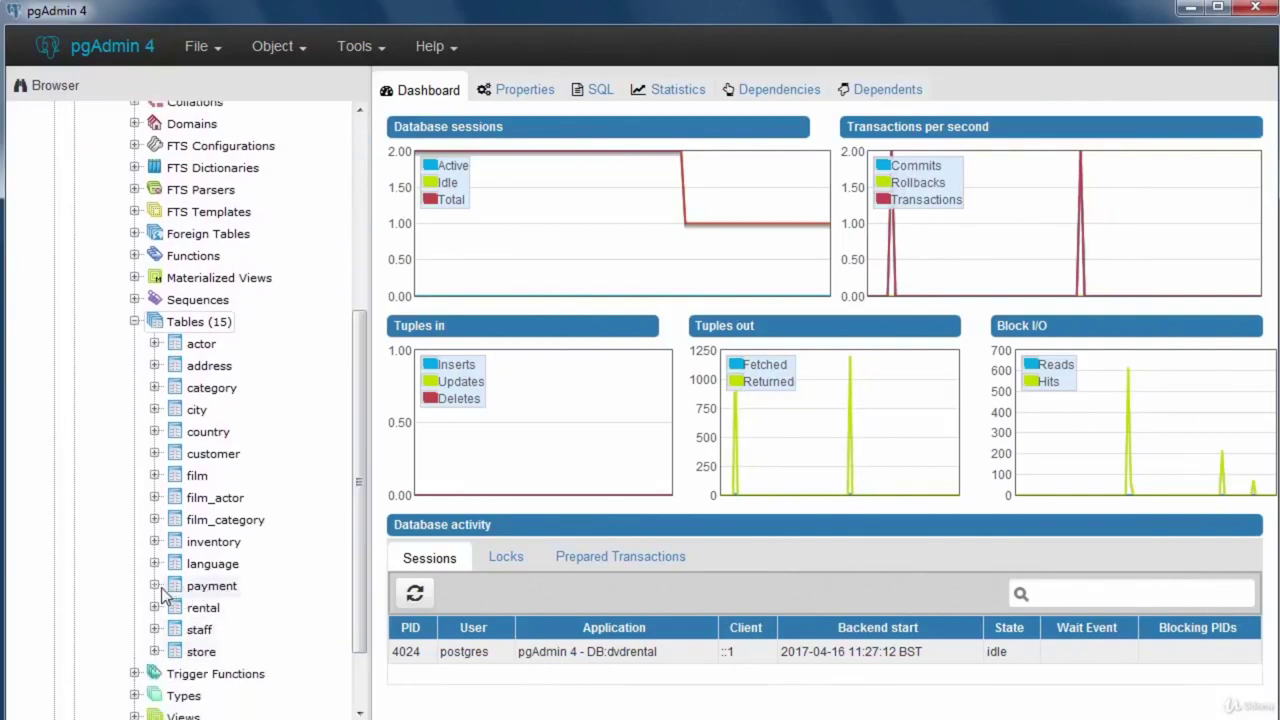
left_click(156, 588)
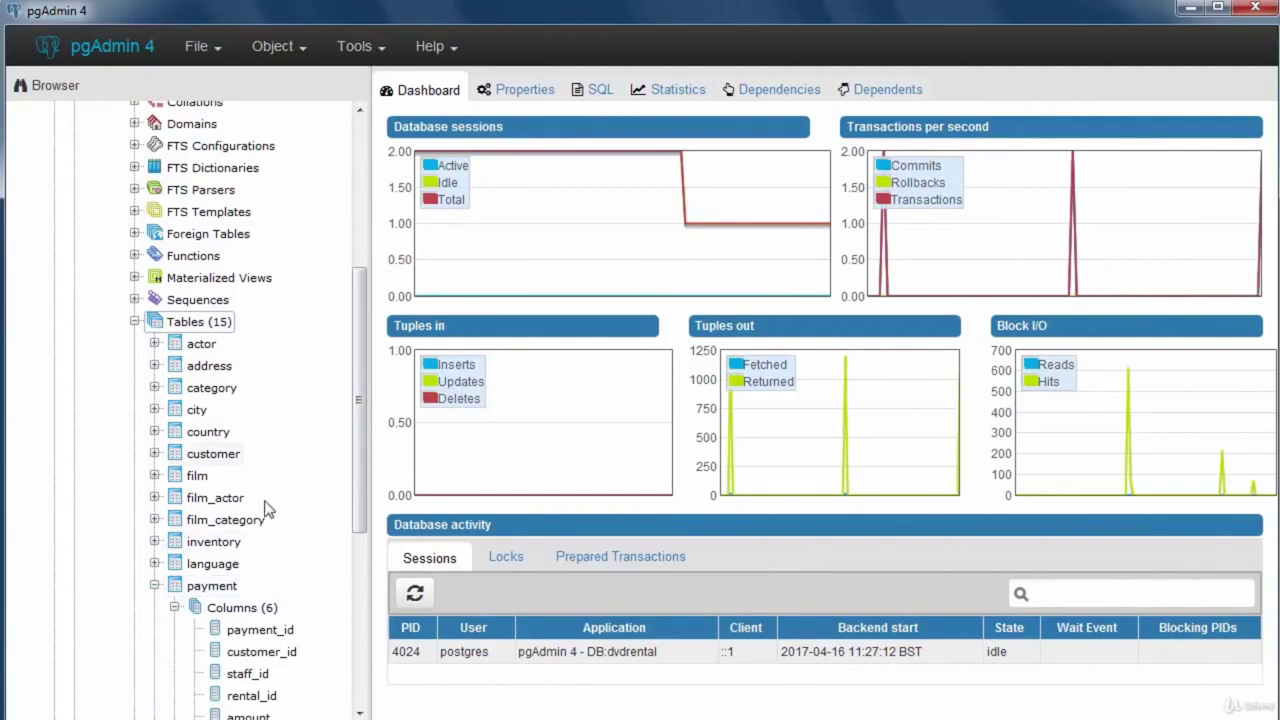
right_click(203, 592)
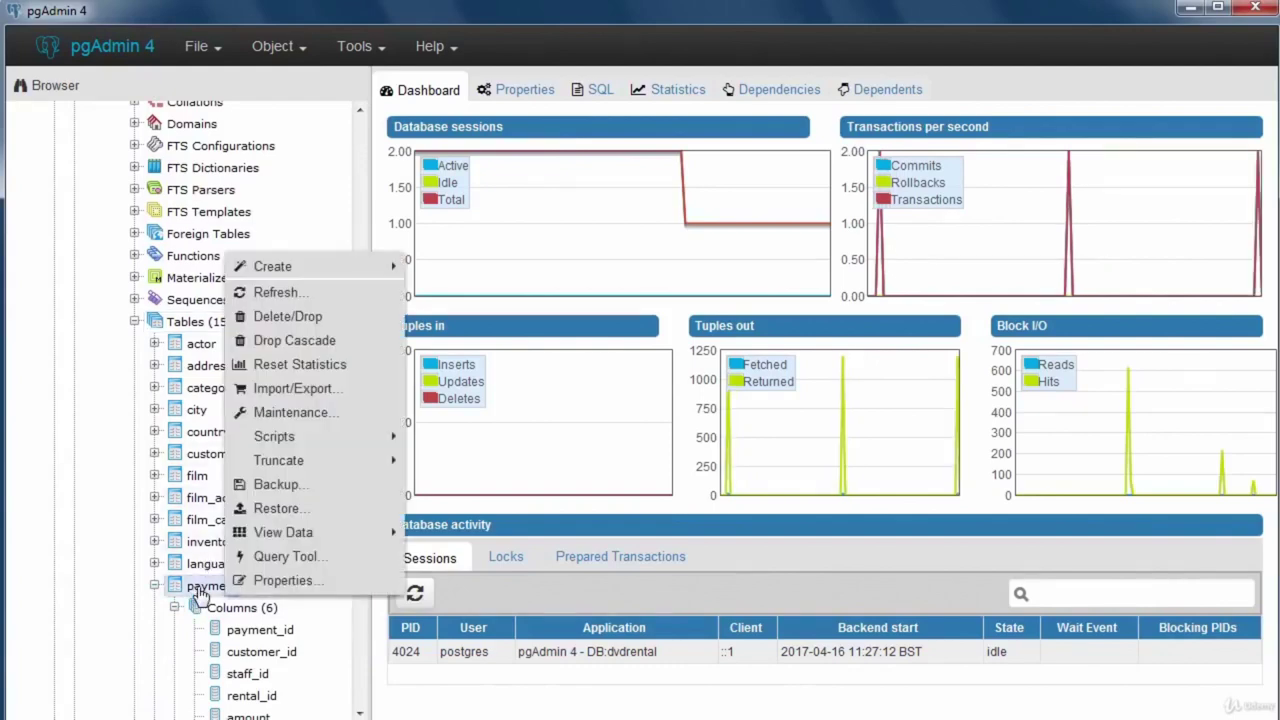
left_click(275, 556)
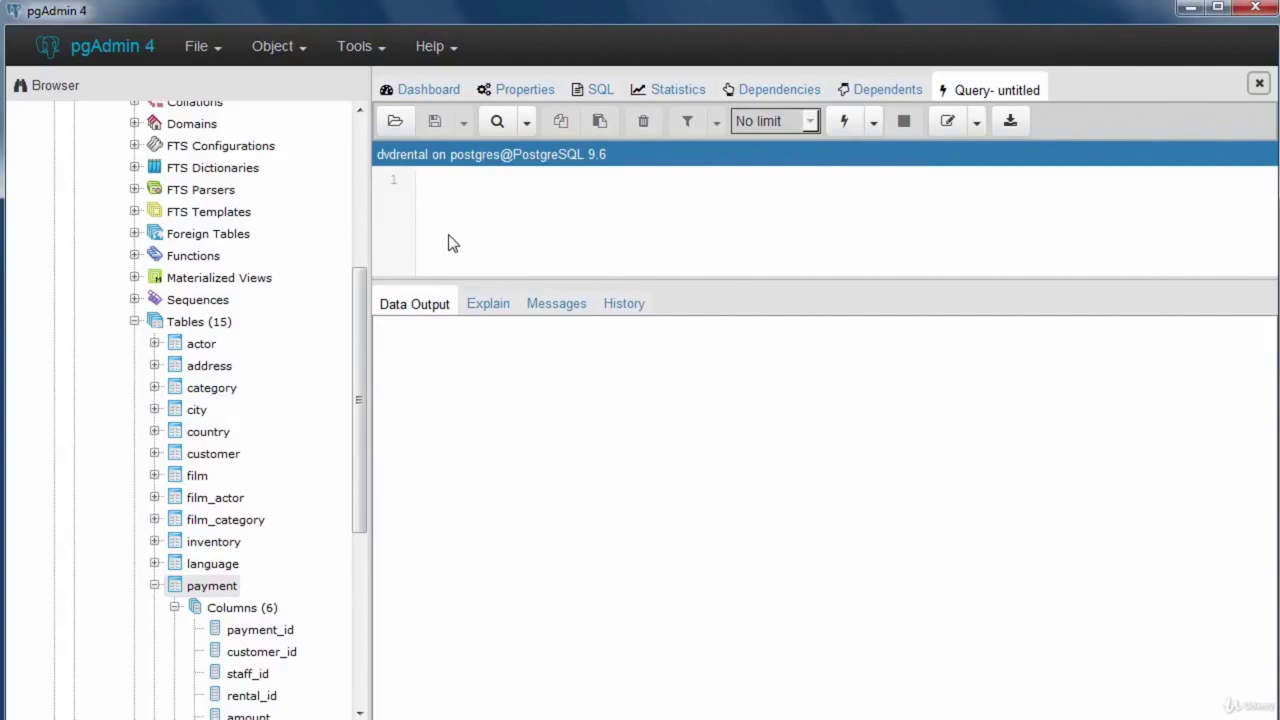
Write SELECT * FROM payment over two lines and run it, returning 14596 rows.
scroll(360, 588, "down", 3)
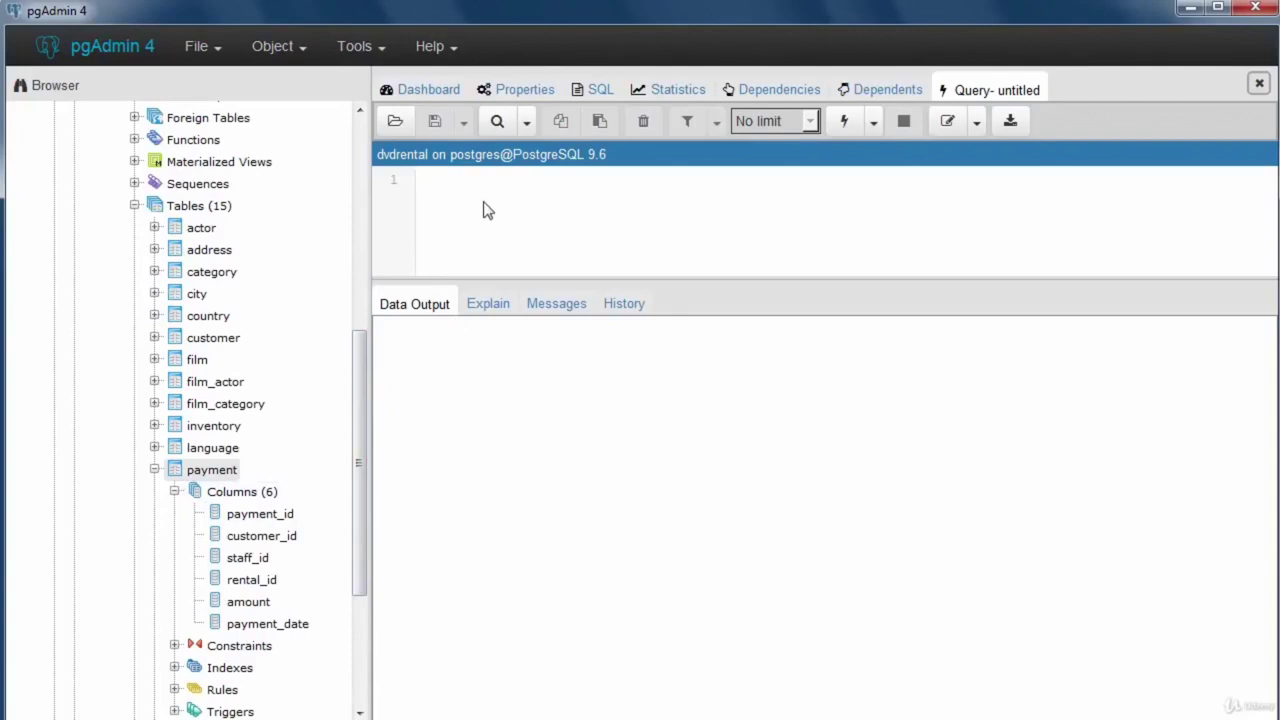
type("SE")
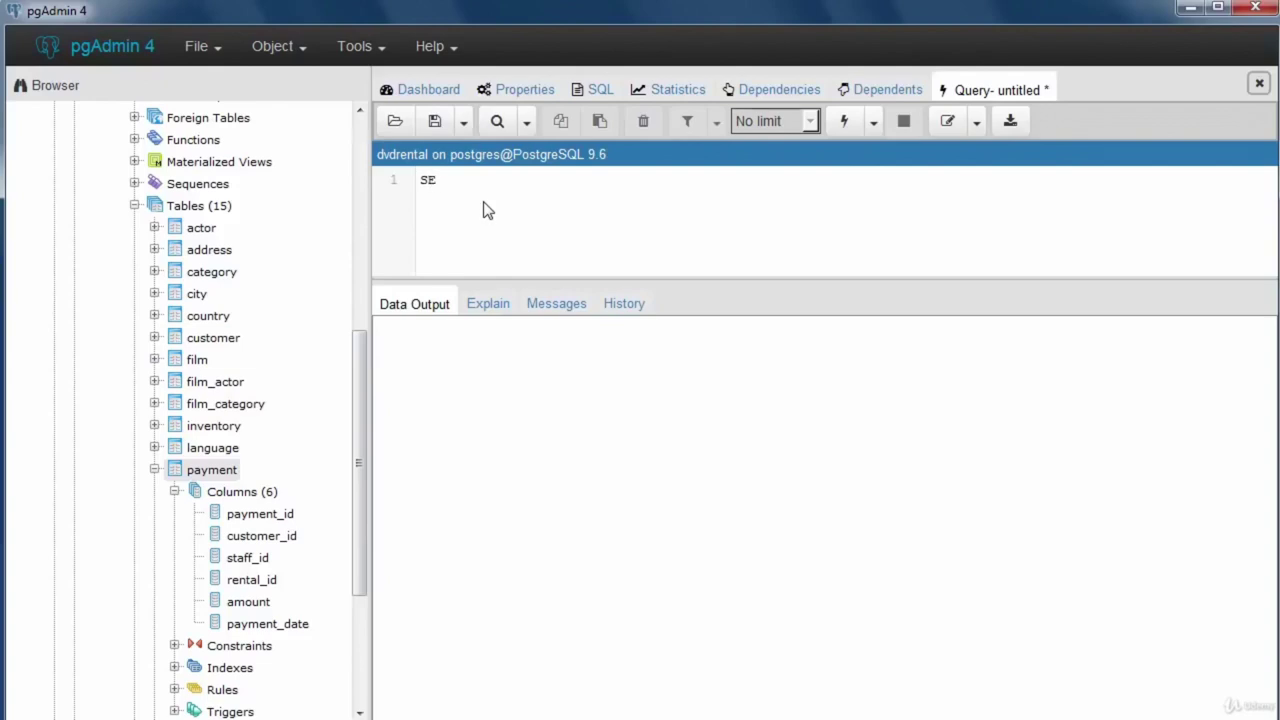
type("LECT *")
key("Return")
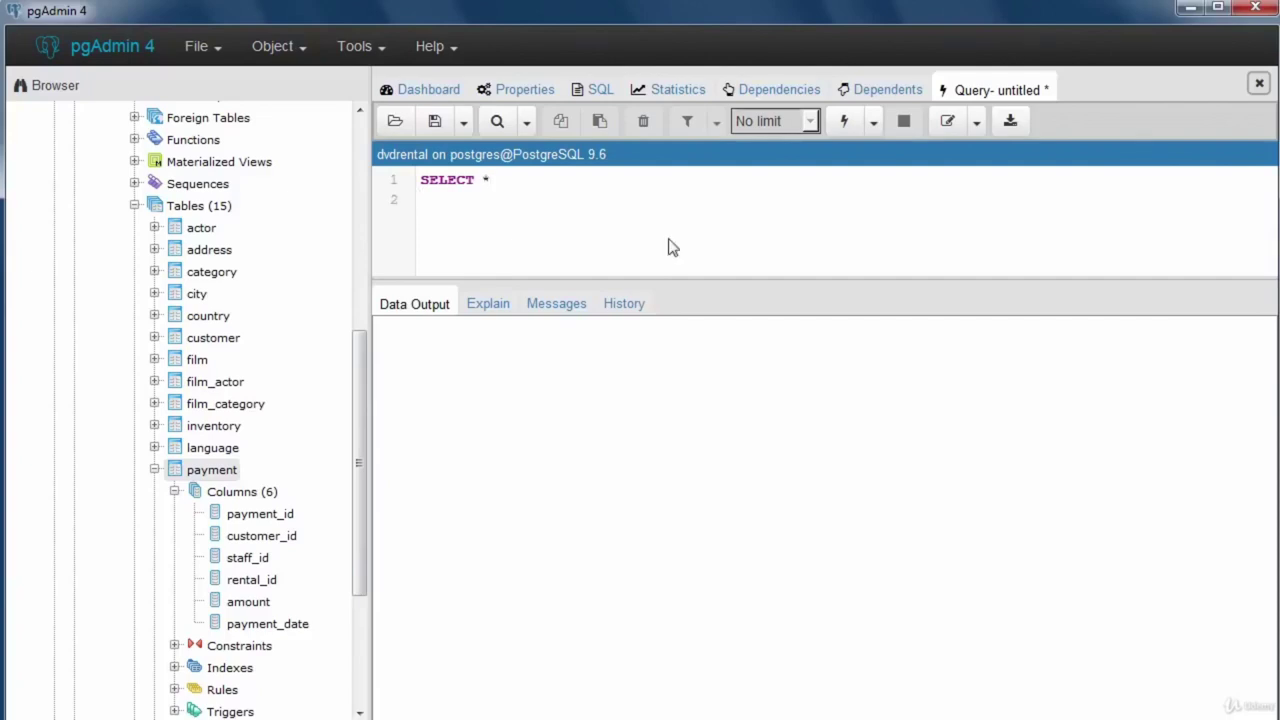
type("FROM payment;")
left_click(845, 124)
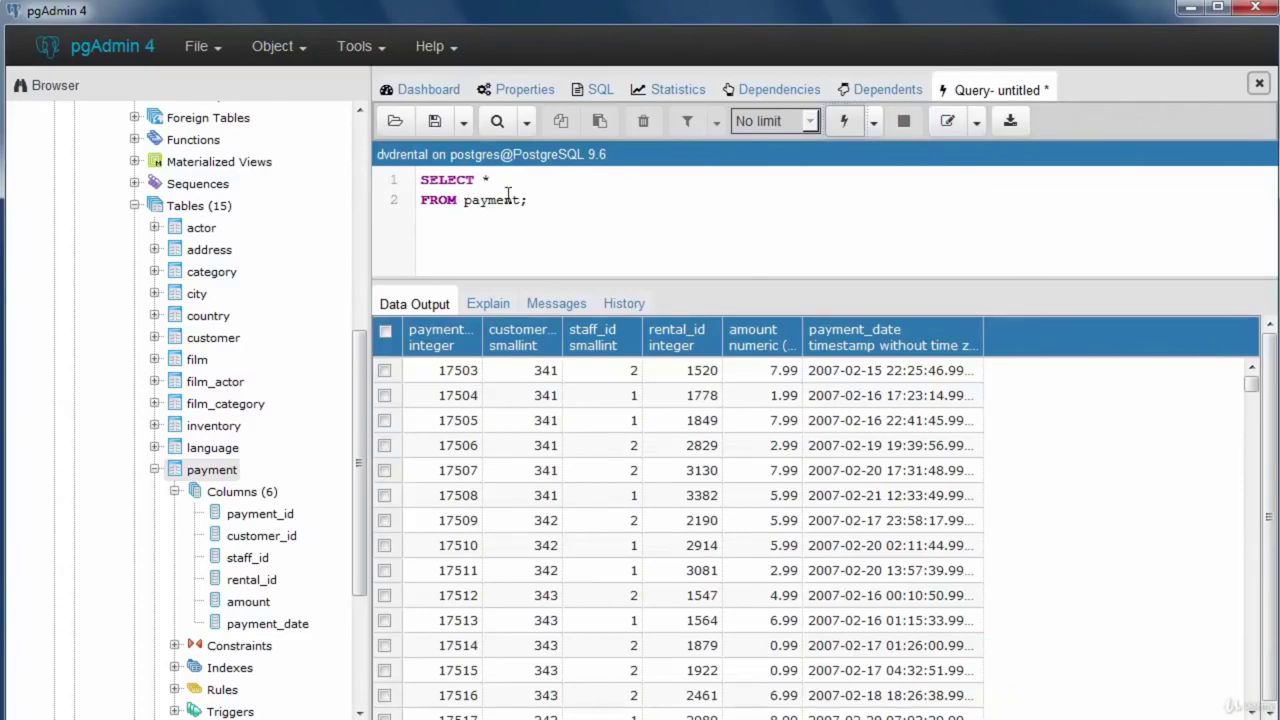
left_click(542, 204)
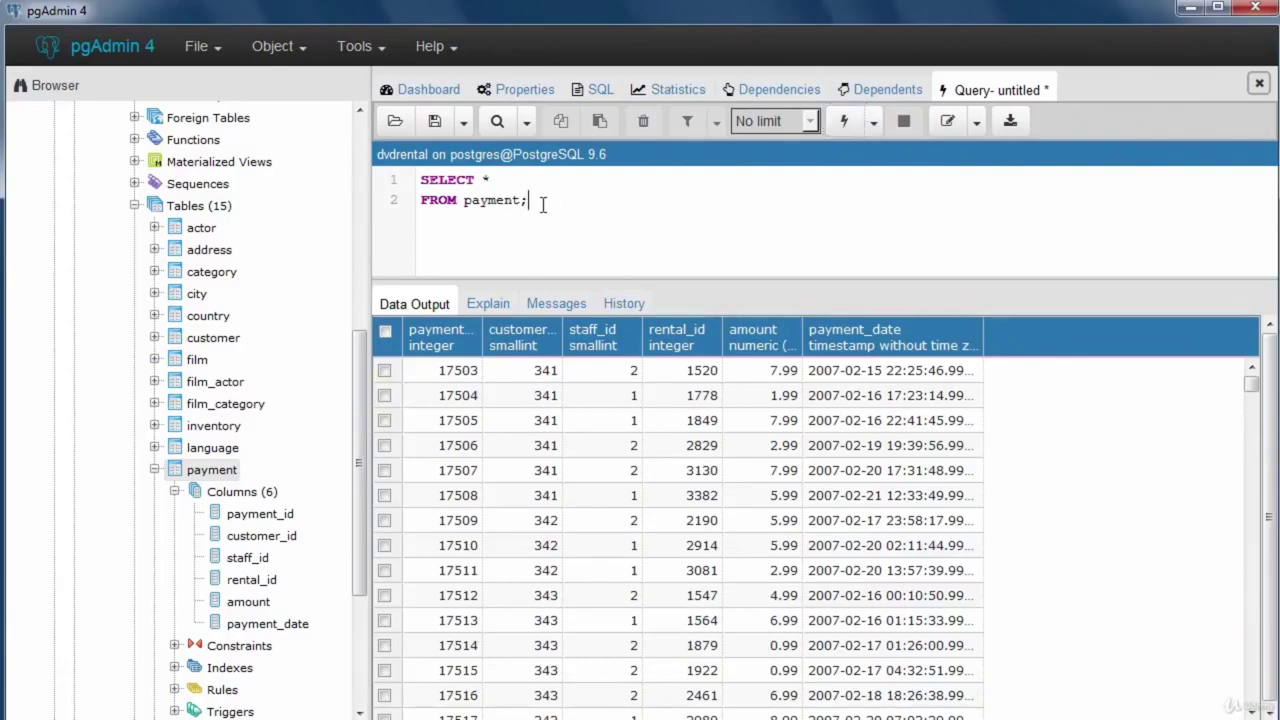
Add WHERE amount > 9.99; to the payment query and run it, leaving only 10.99 payments.
key("BackSpace")
key("Return")
type("WHERE")
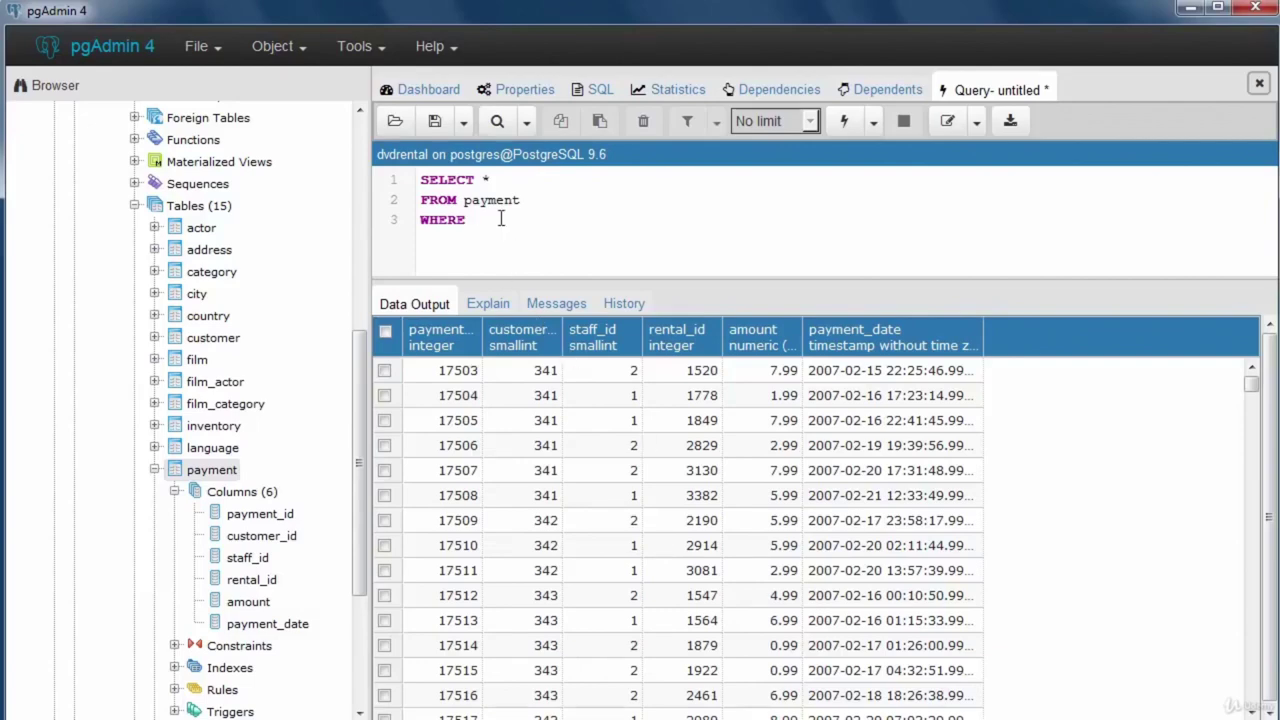
type("amount")
type("> 9.99")
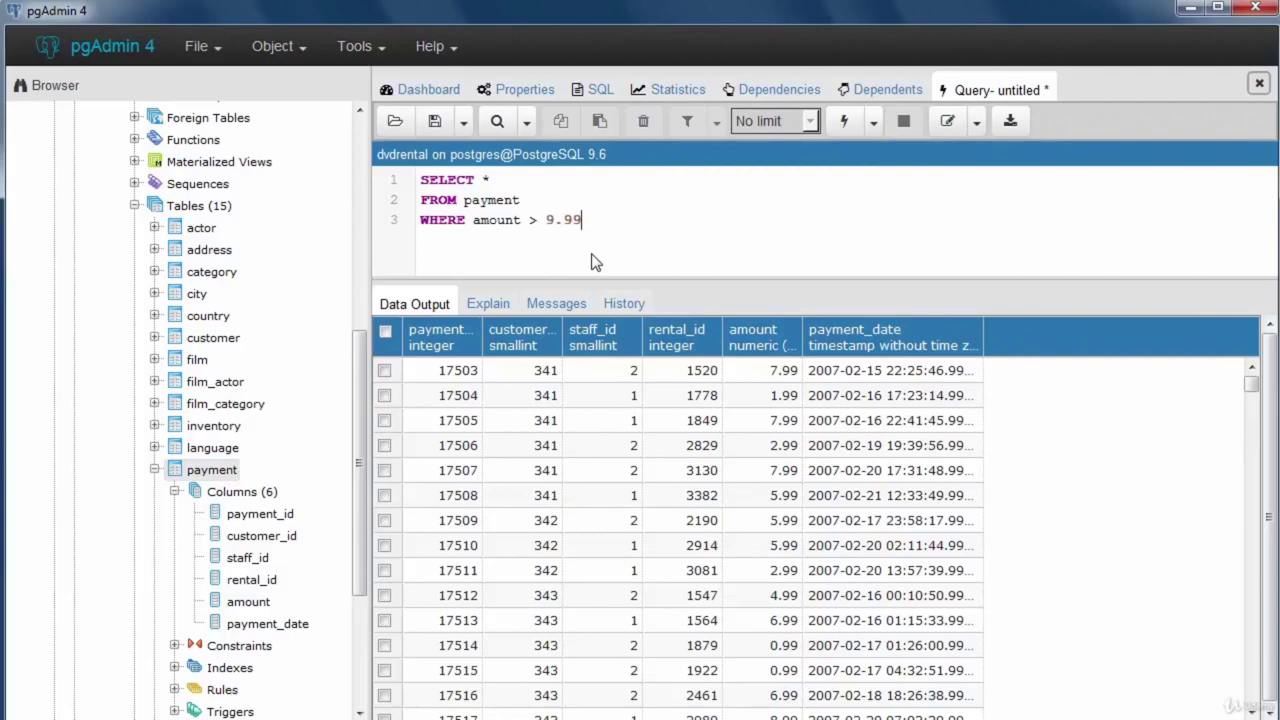
type(";")
left_click(843, 122)
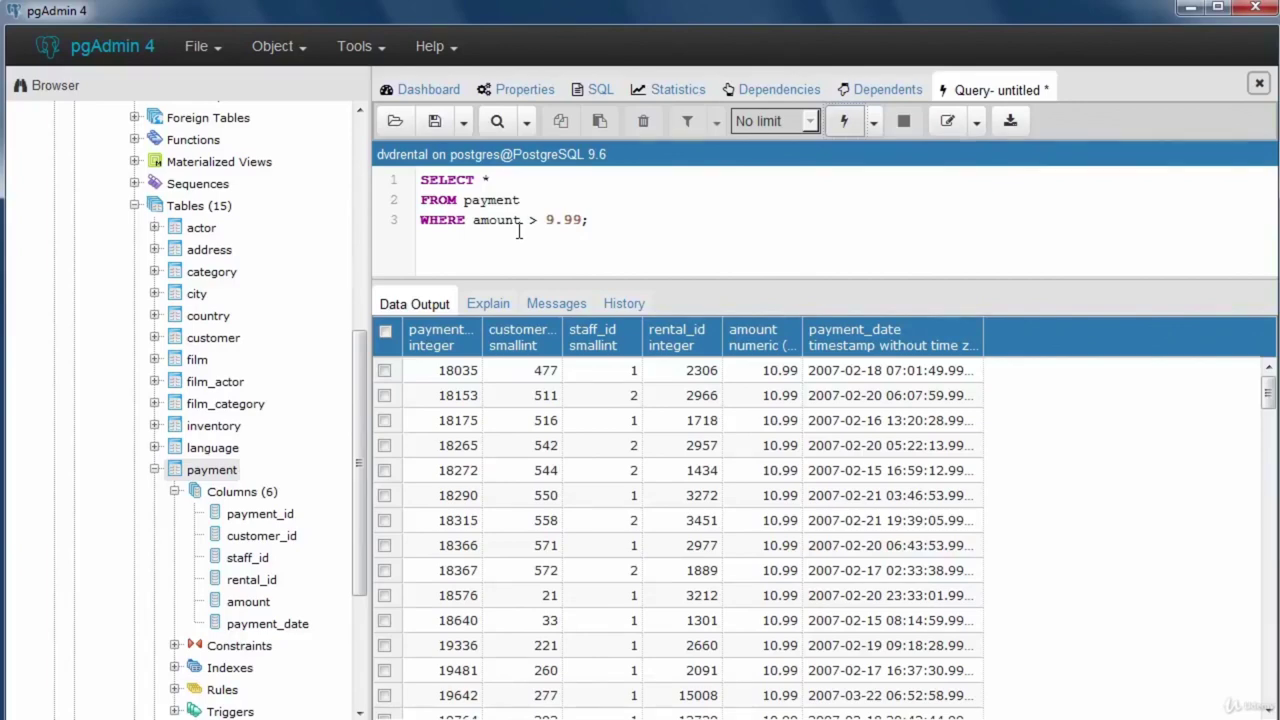
Add blank lines below the payment query, collapse payment and expand the city table's four columns.
left_click(613, 231)
key("Return")
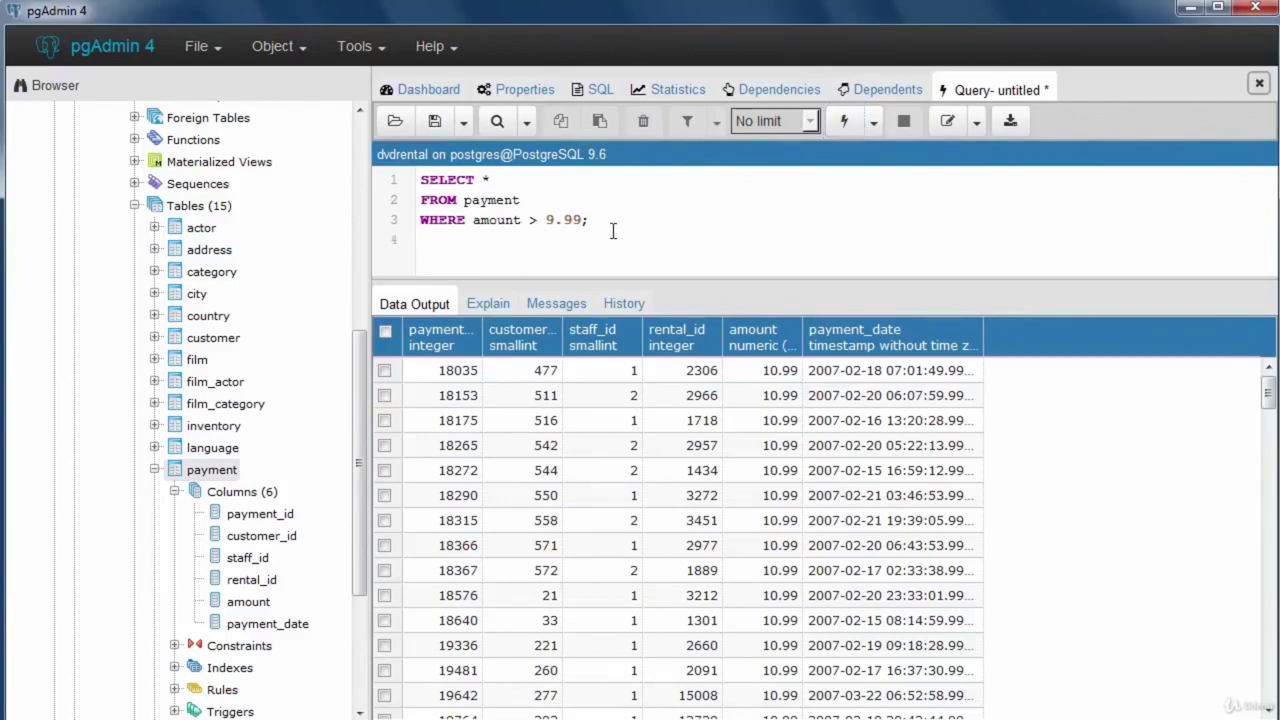
key("Return")
left_click(156, 470)
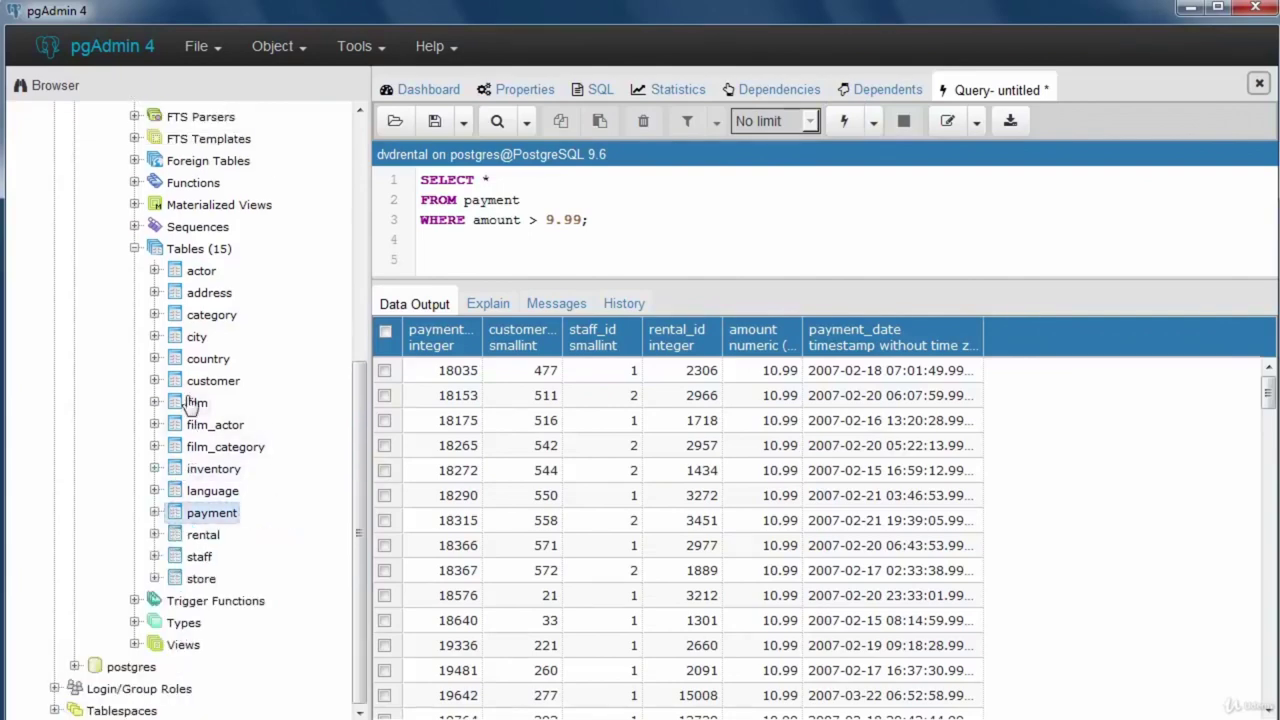
left_click(155, 338)
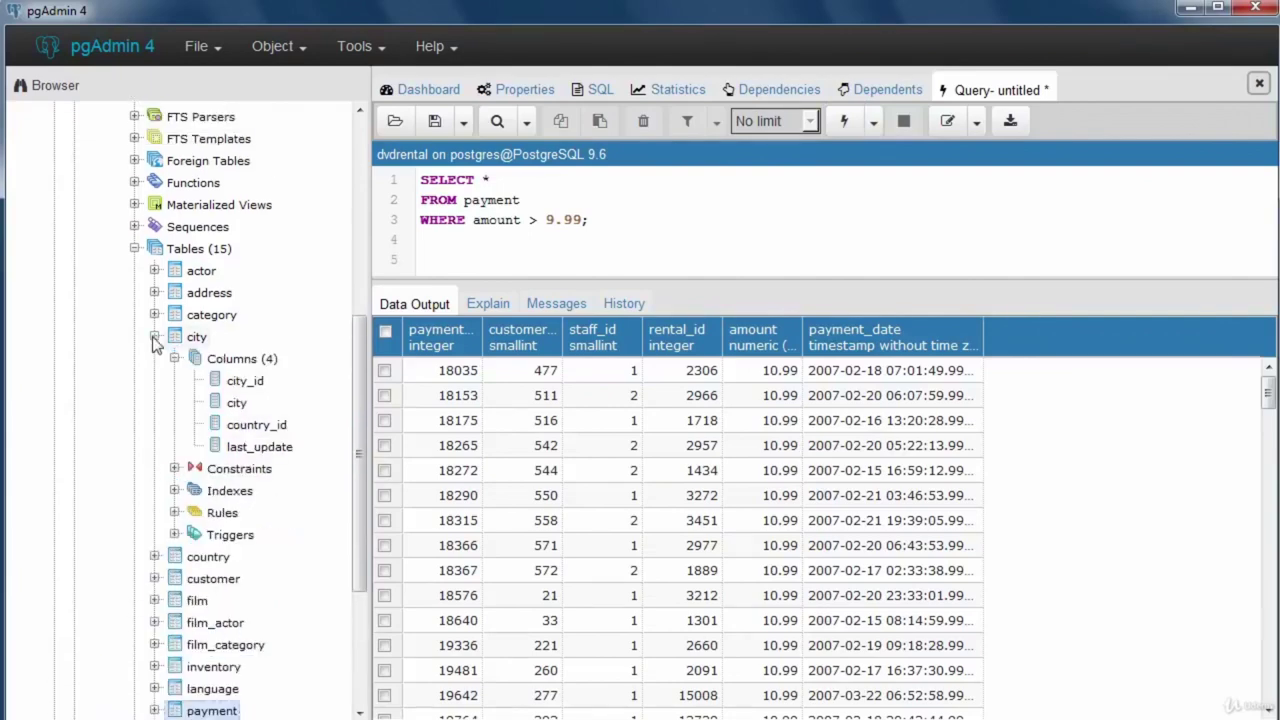
left_click(494, 257)
Write SELECT * FROM city on line 5 and run it, listing city_id, city, country_id and last_update.
type("s")
key("BackSpace")
type("SELECT *")
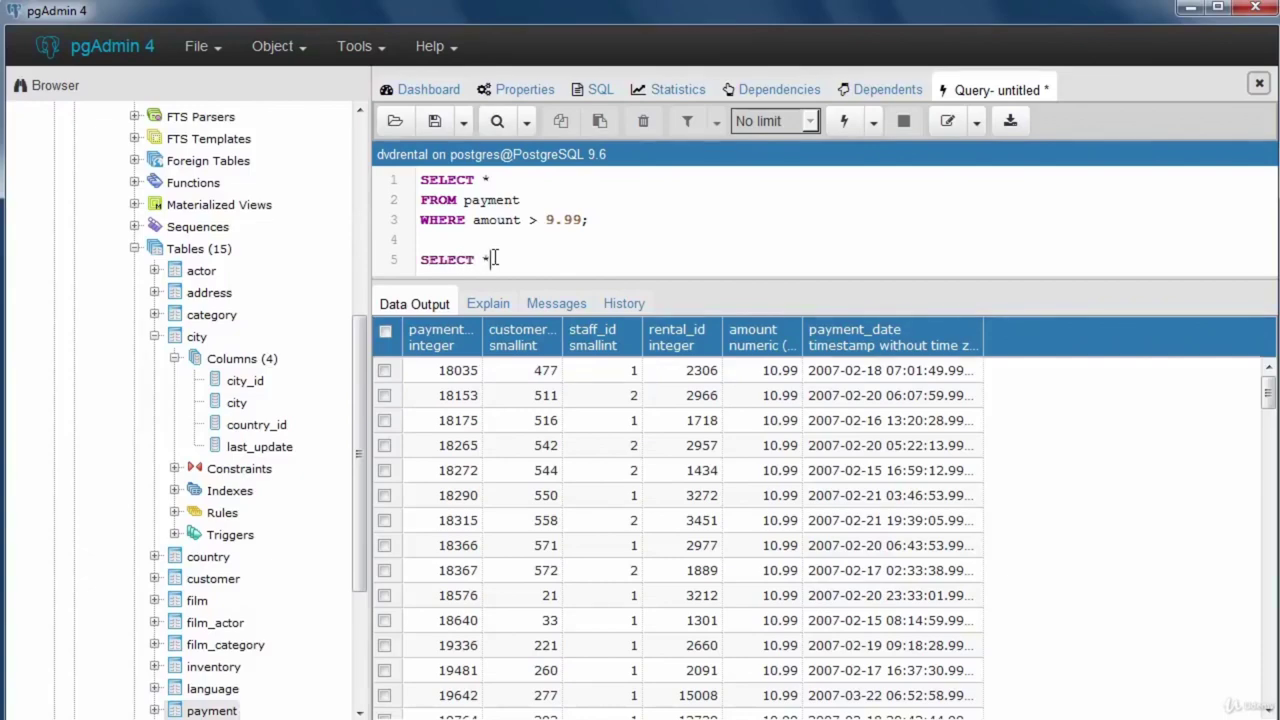
key("Return")
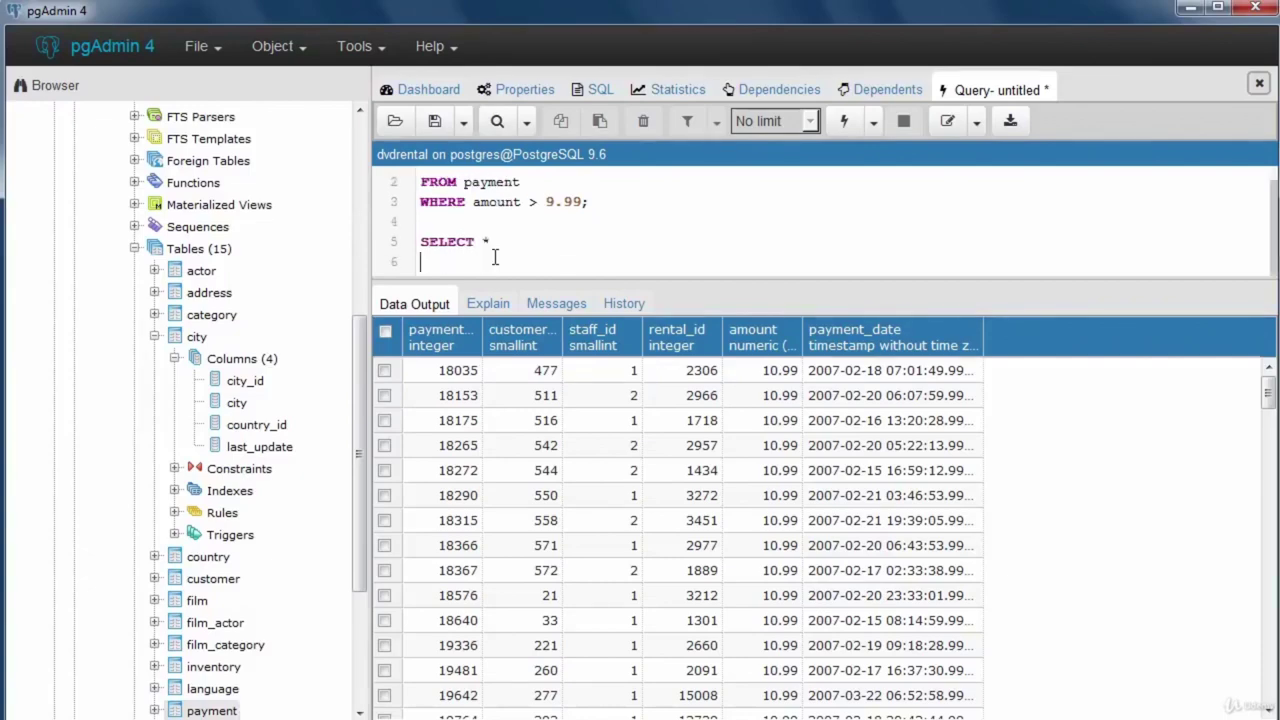
type("FROM city;")
left_click_drag(531, 263, 416, 222)
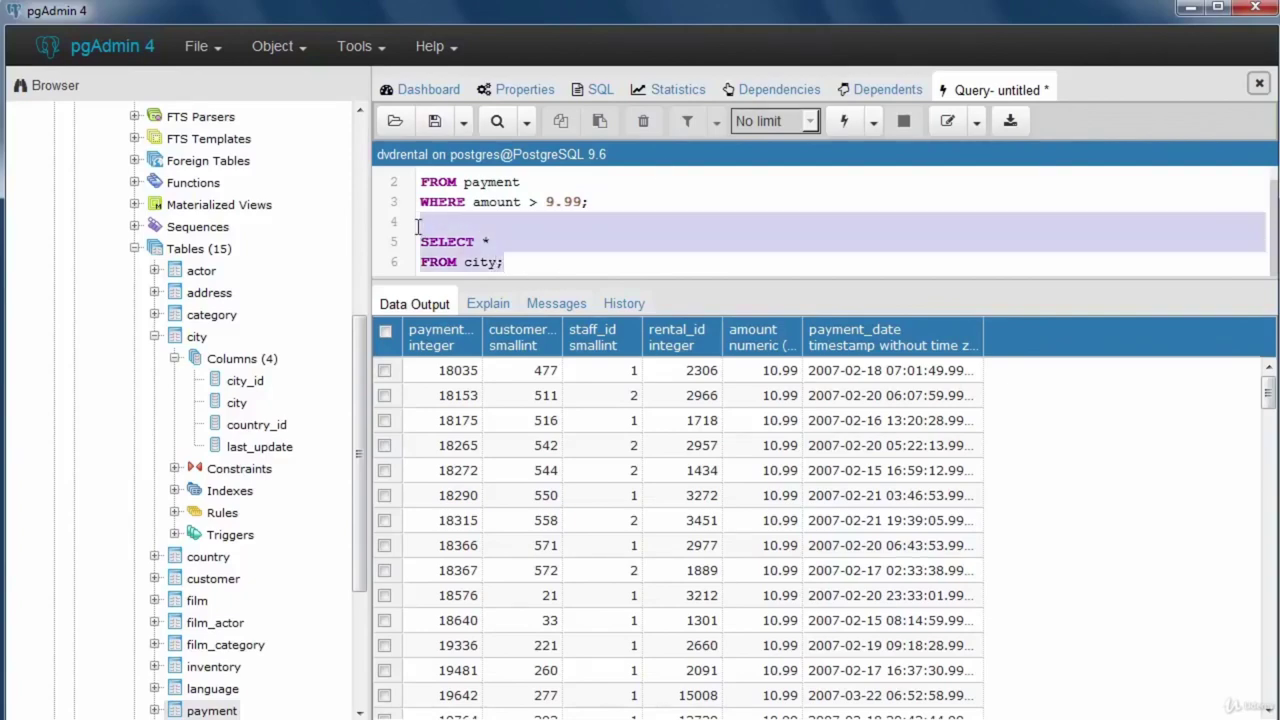
left_click(846, 126)
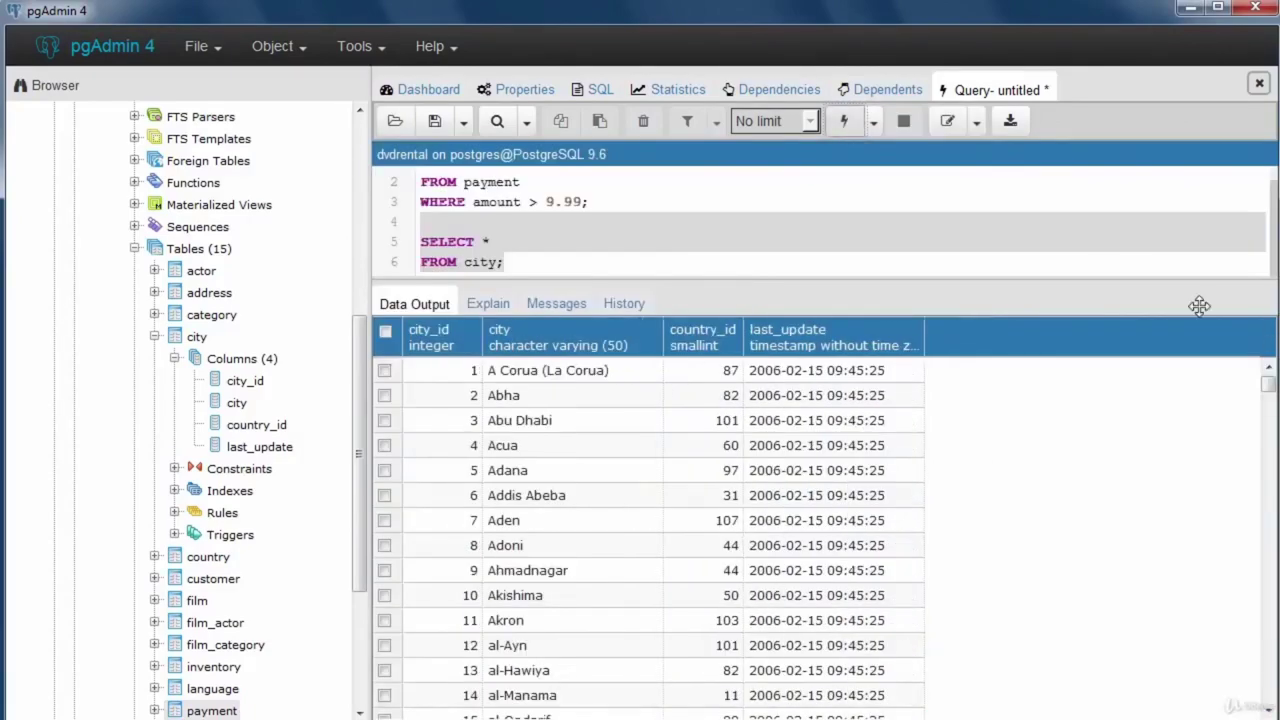
left_click(528, 265)
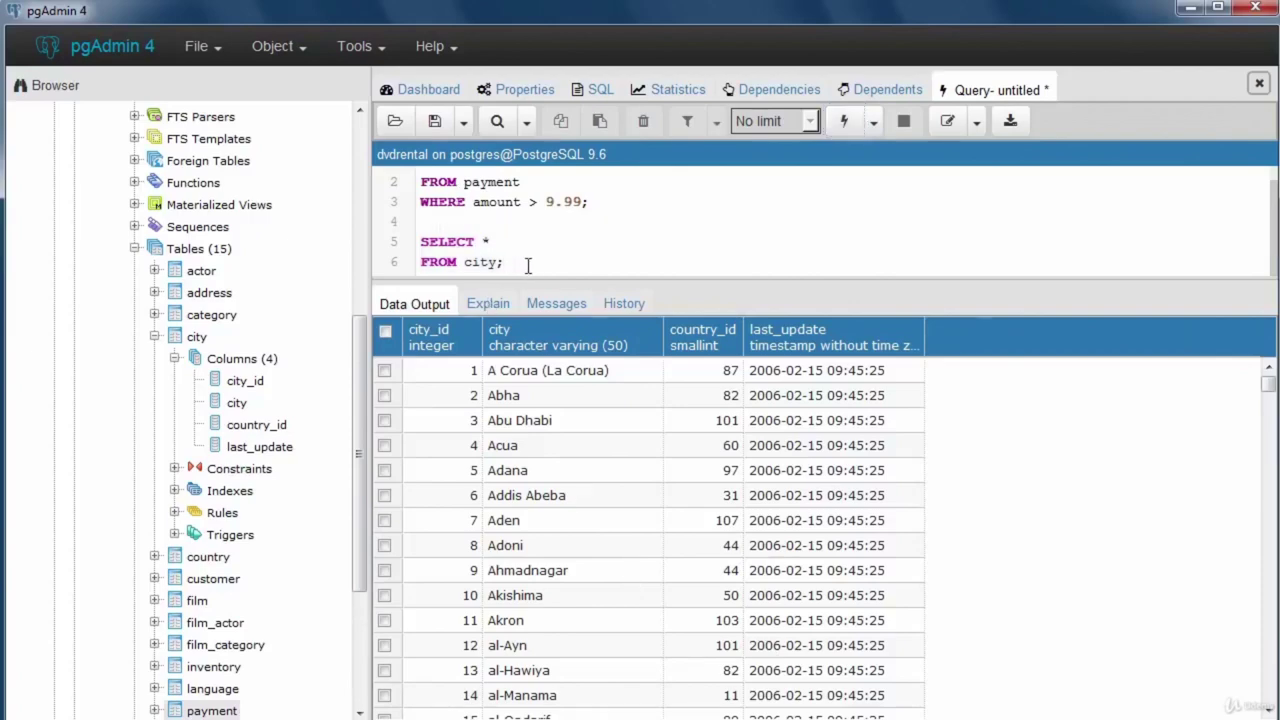
key("Return")
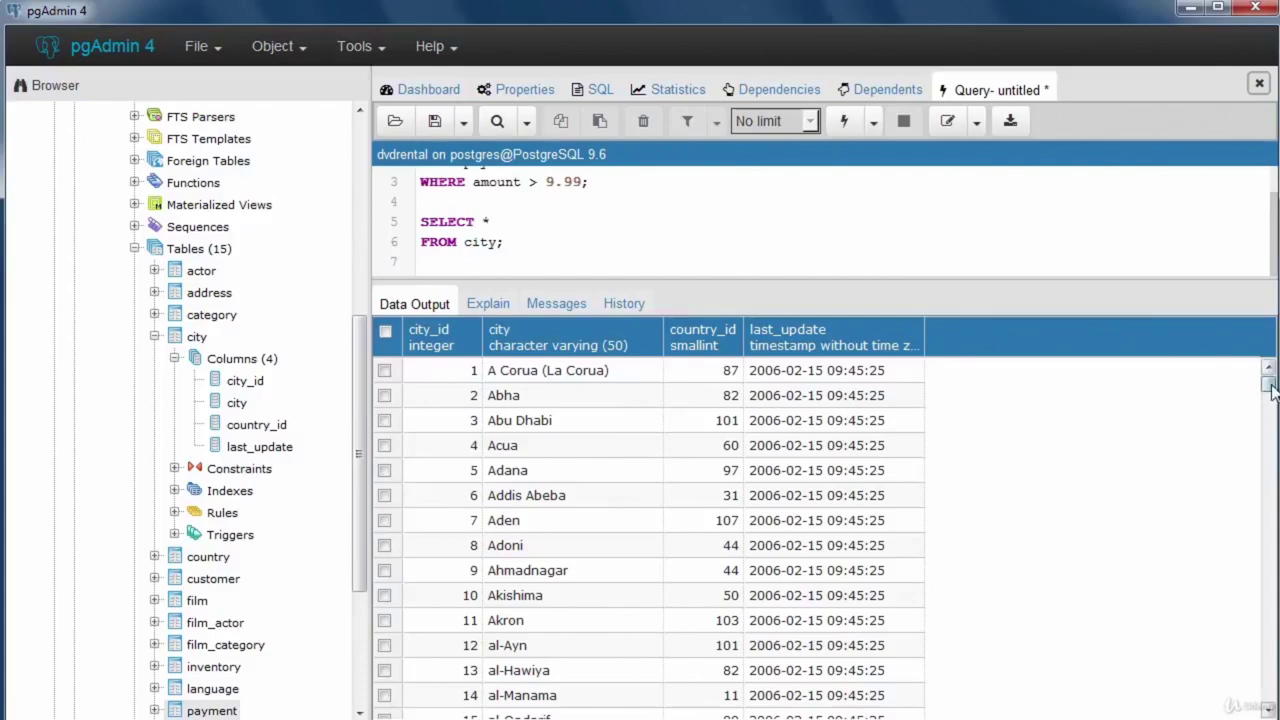
Add the condition WHERE city <> 'York'; on line 7 under FROM city.
mouse_move(1268, 384)
left_mouse_down()
mouse_move(1270, 428)
mouse_move(1269, 391)
left_mouse_up()
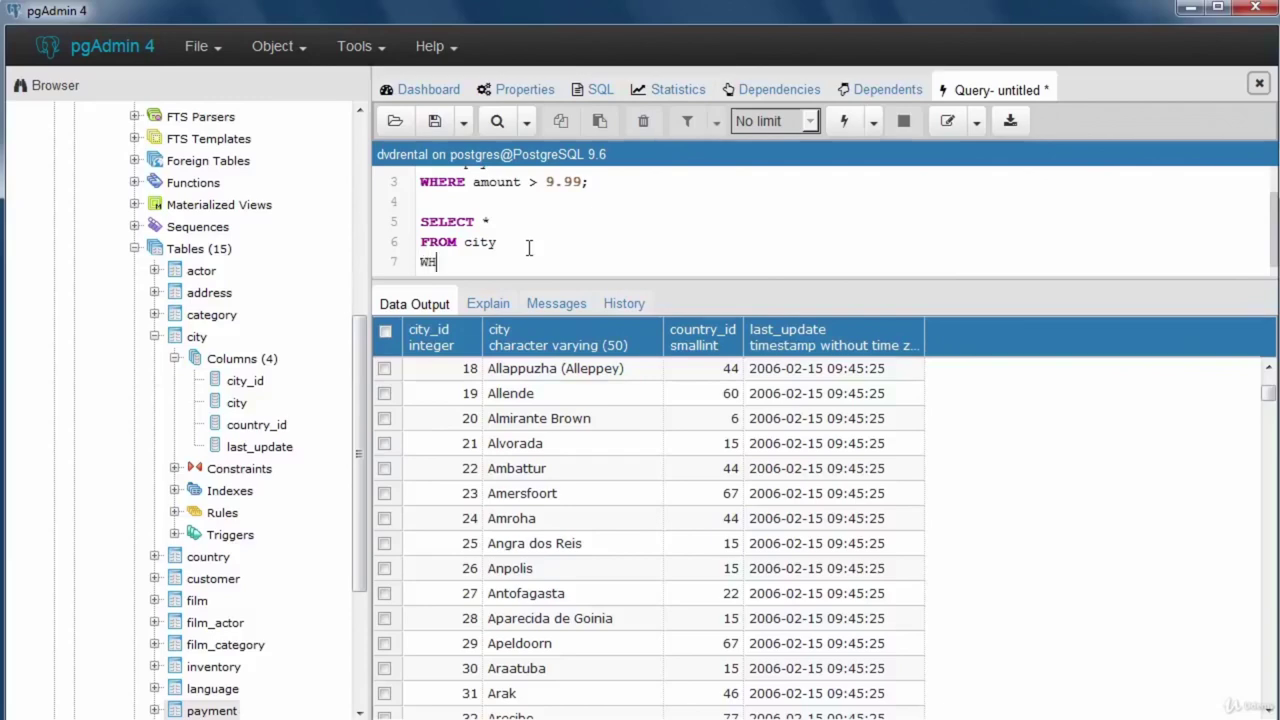
type("ERE")
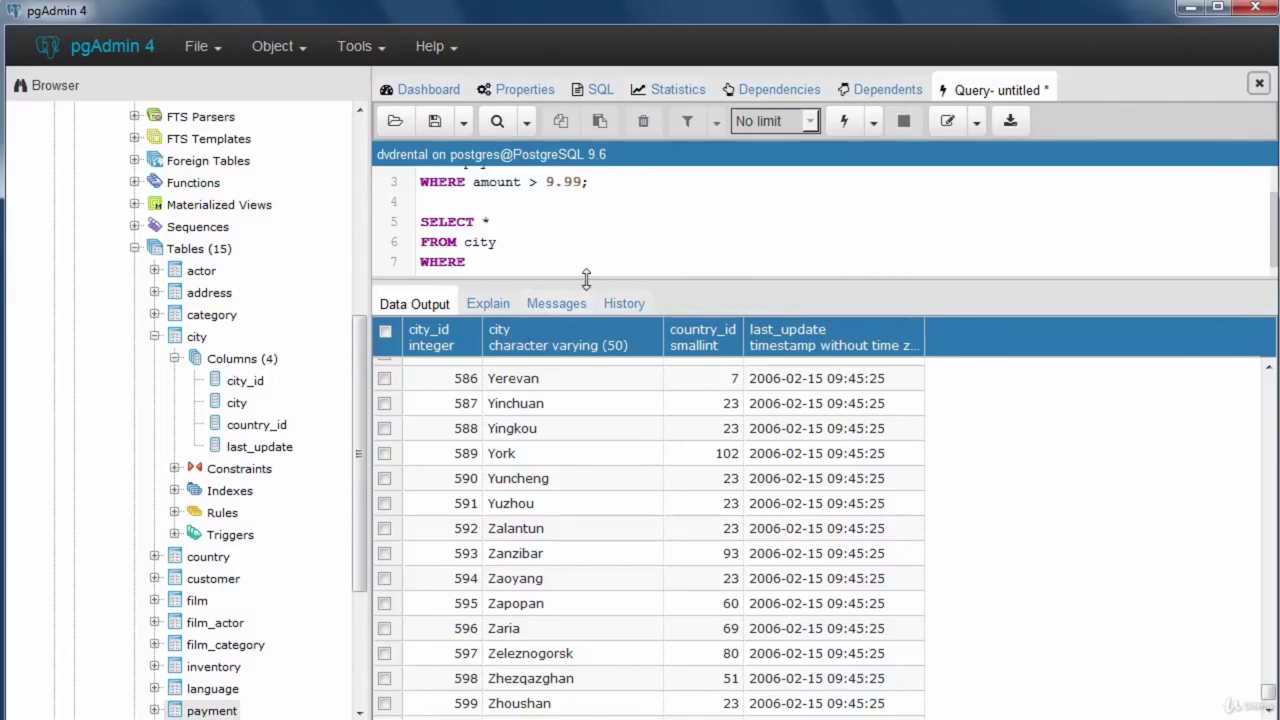
type("CITY")
key("BackSpace")
key("BackSpace")
key("BackSpace")
type("city <")
type(">'York'")
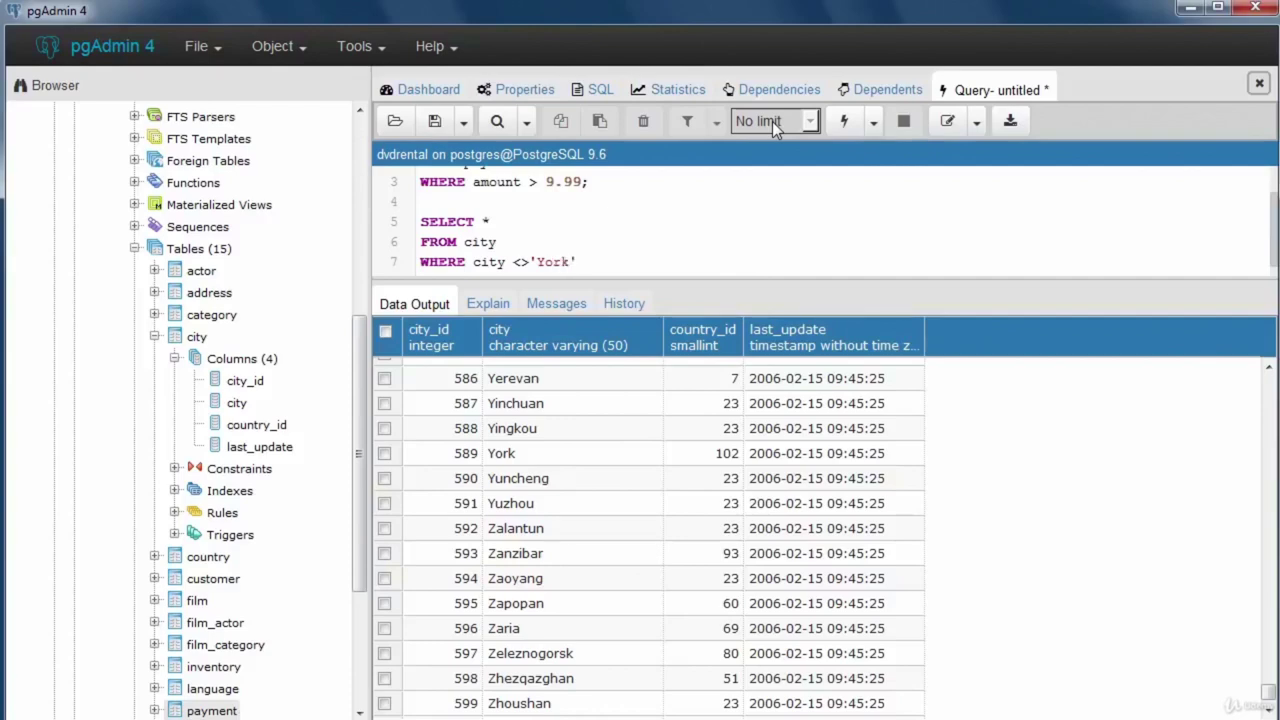
type(";")
Select and run the city query that excludes York.
left_click_drag(602, 264, 422, 222)
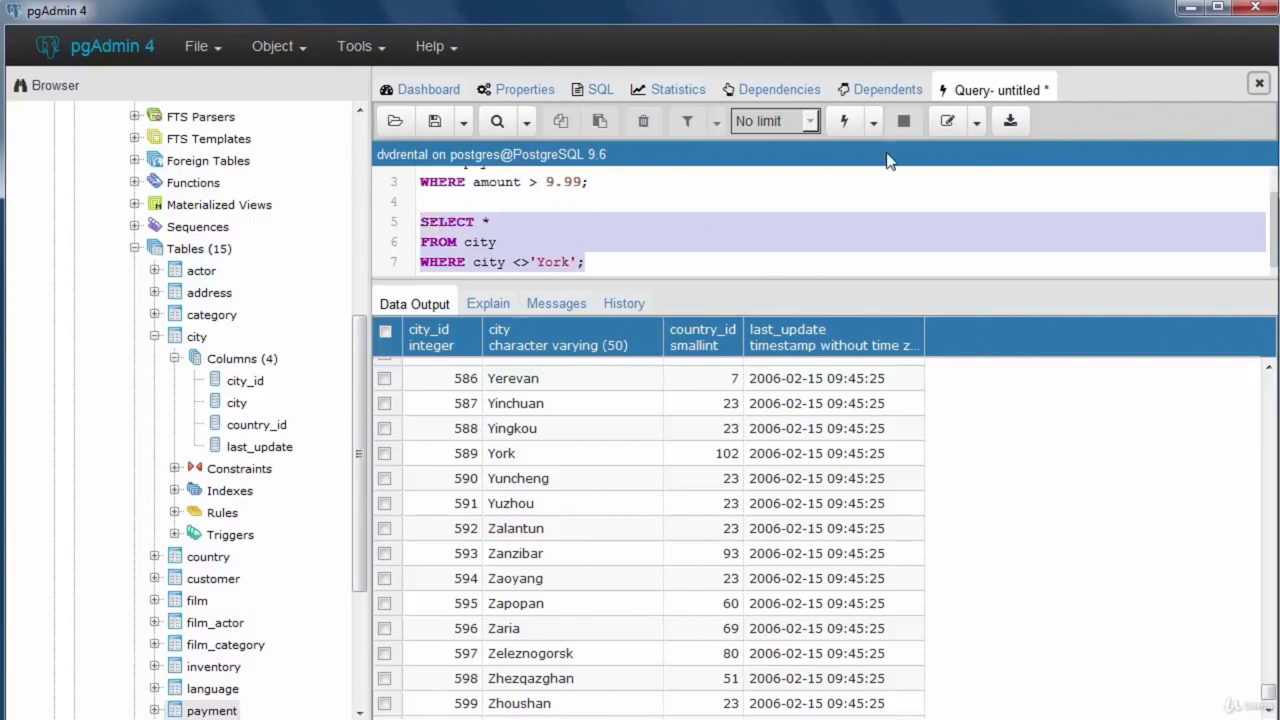
left_click(845, 124)
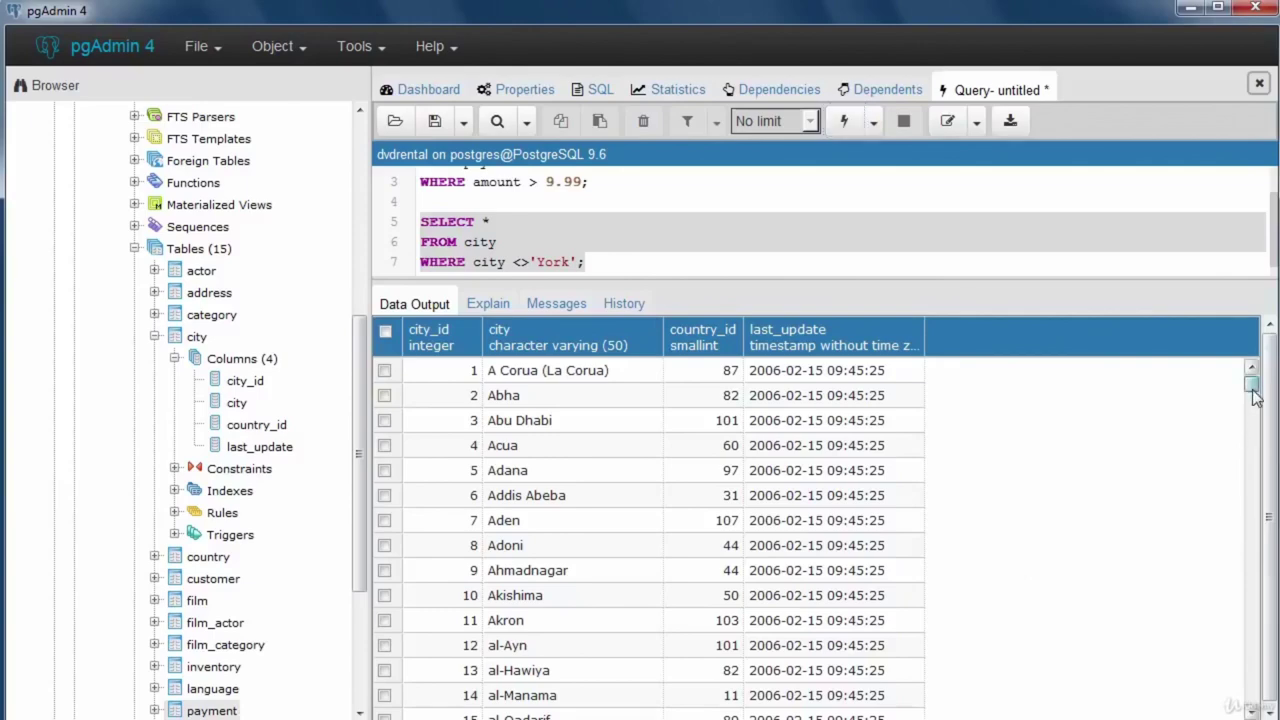
left_click_drag(1253, 382, 1240, 595)
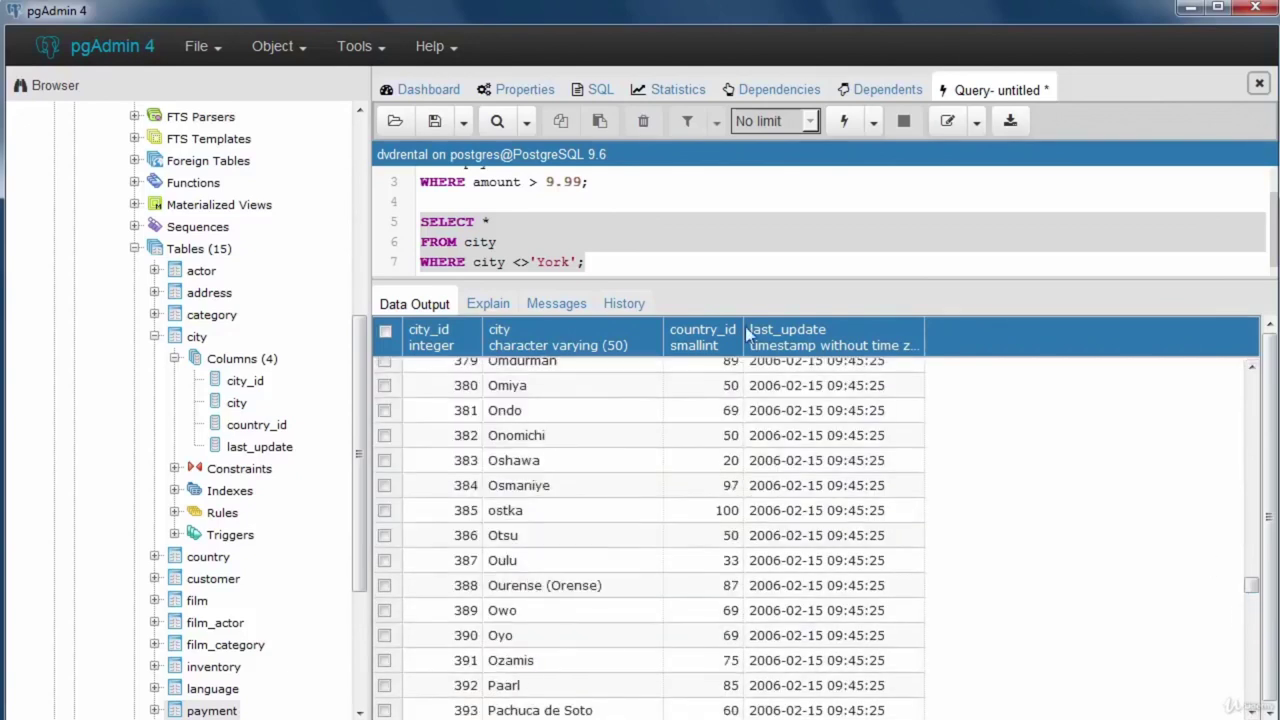
Replace the <> operator with != in the York condition on line 7.
left_click(602, 261)
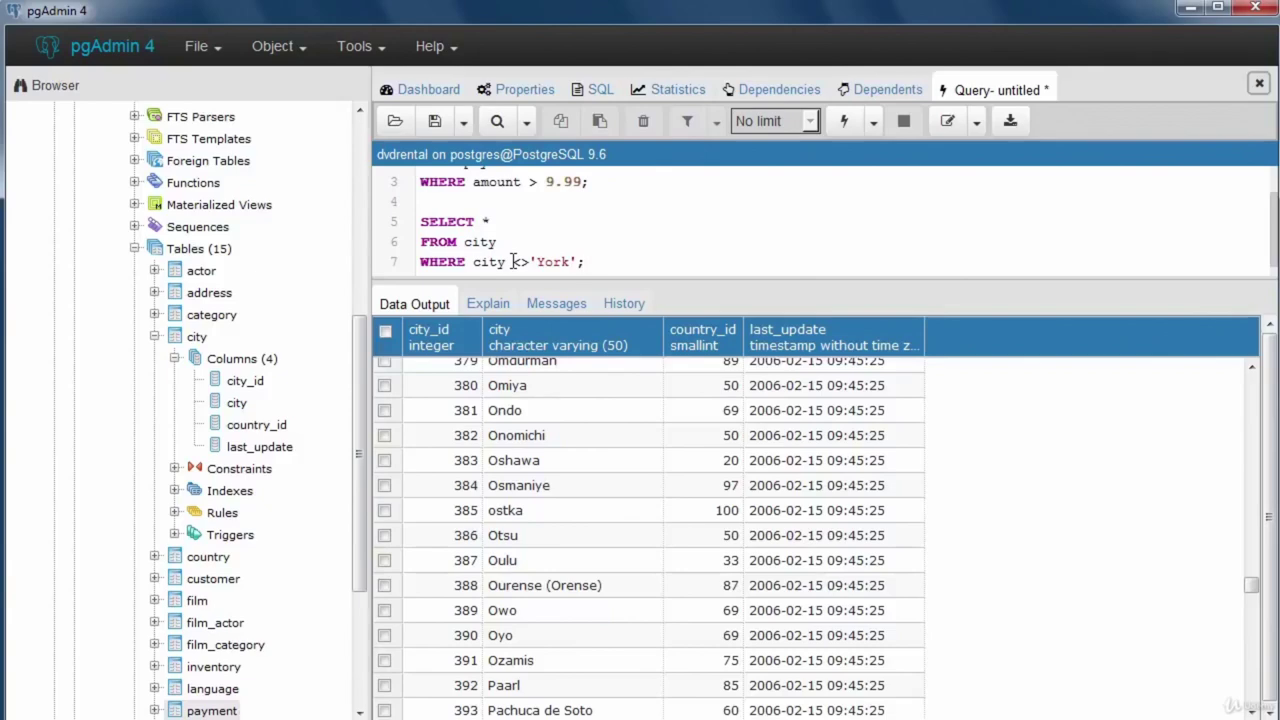
left_click(515, 261)
key("Delete")
key("Delete")
type("=")
type("=")
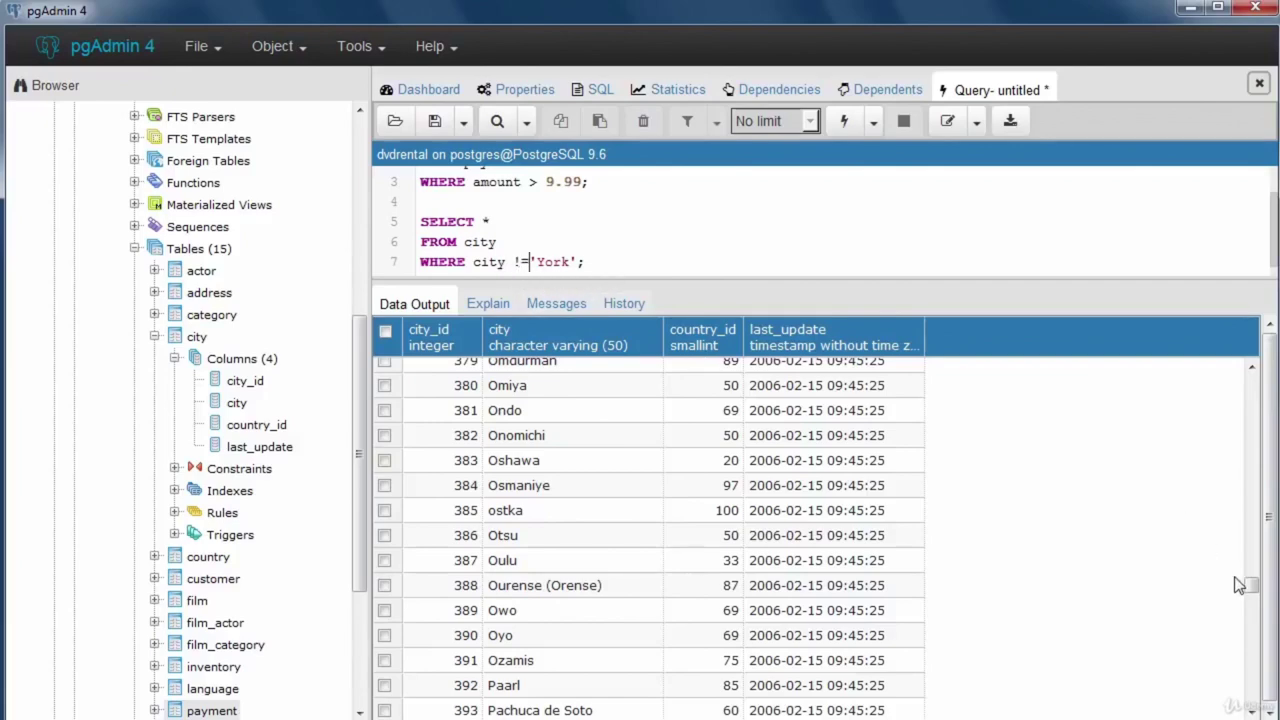
Change the excluded city in the WHERE clause from 'York' to 'Abu Dhabi'.
left_click_drag(1250, 590, 1250, 385)
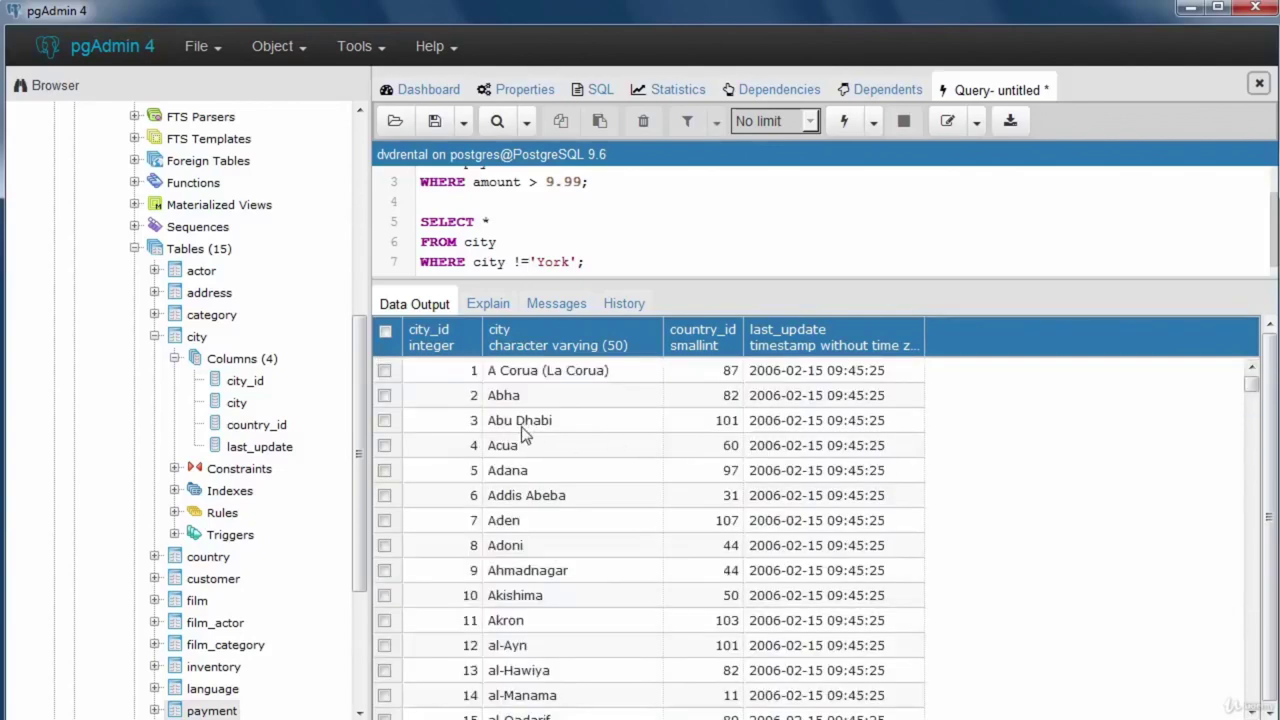
left_click(537, 261)
key("Delete")
key("Delete")
key("Delete")
key("Delete")
type("Abu Dhabi")
Select and run the three-line city query, returning 599 rows without Abu Dhabi.
left_click(645, 259)
left_click(440, 228, "shift")
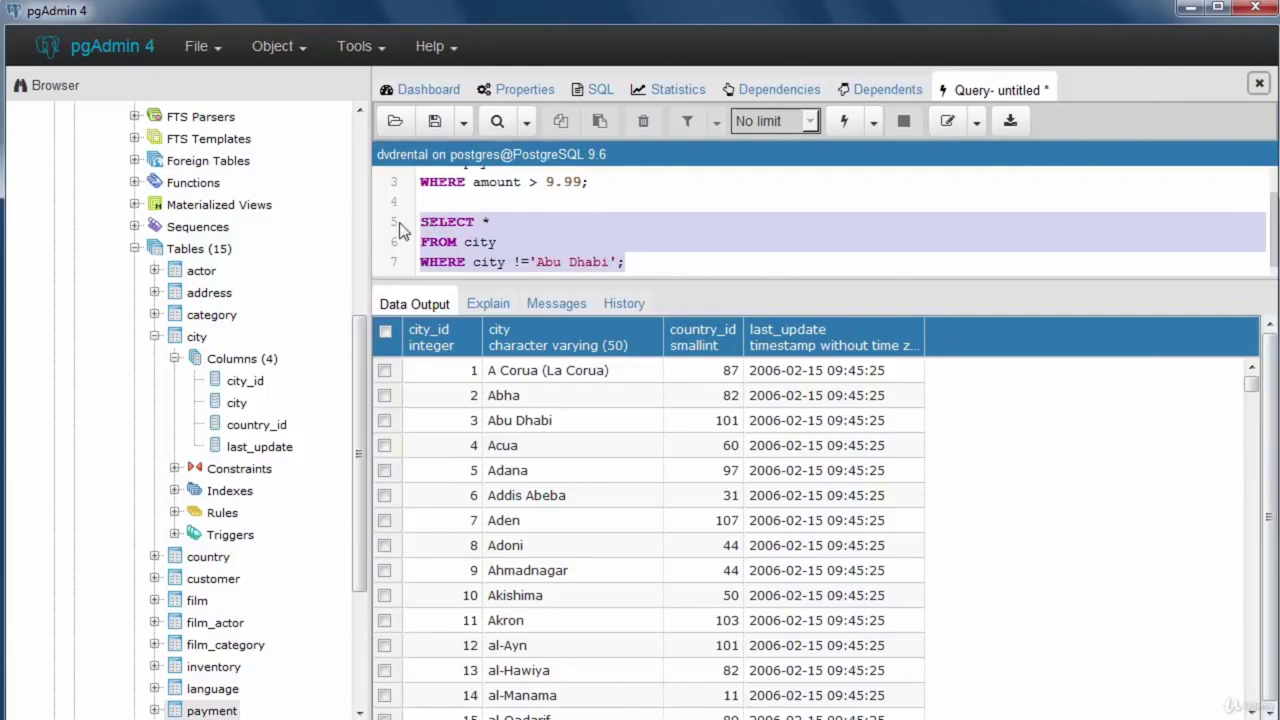
left_click(846, 124)
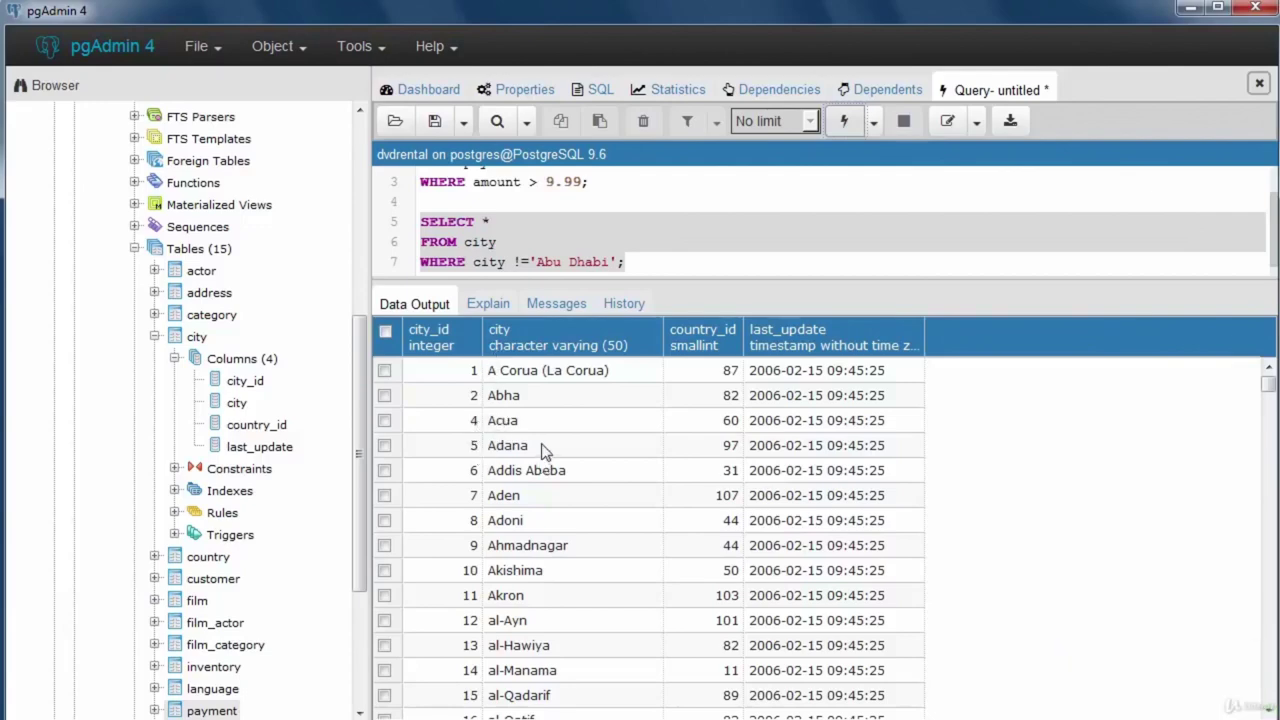
left_click(690, 261)
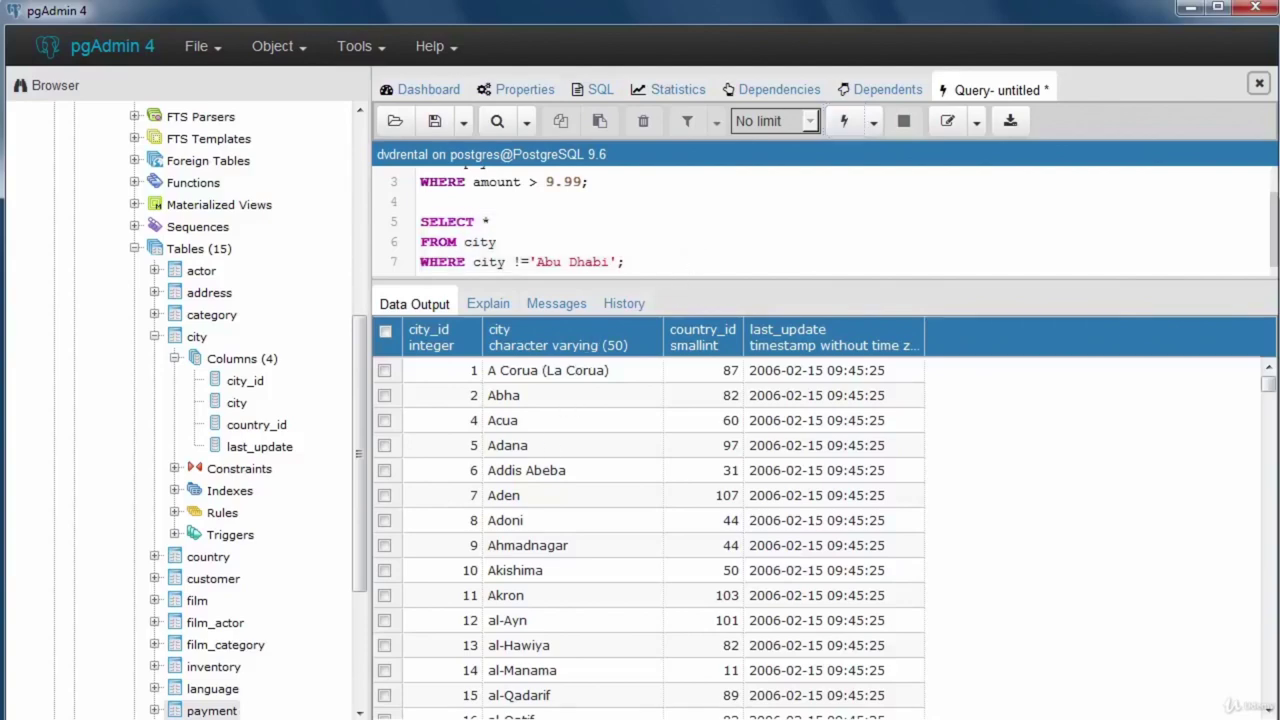
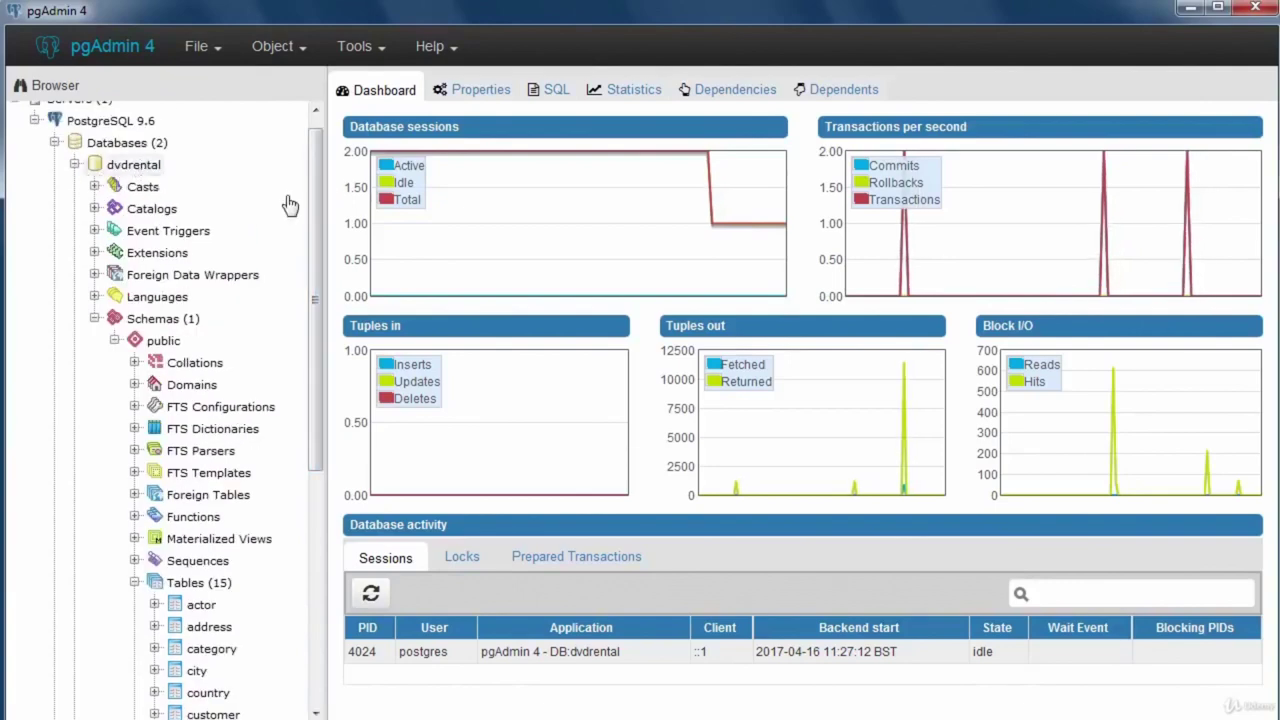
Expand the payment table to list its six columns and open its context menu.
left_click_drag(310, 228, 313, 470)
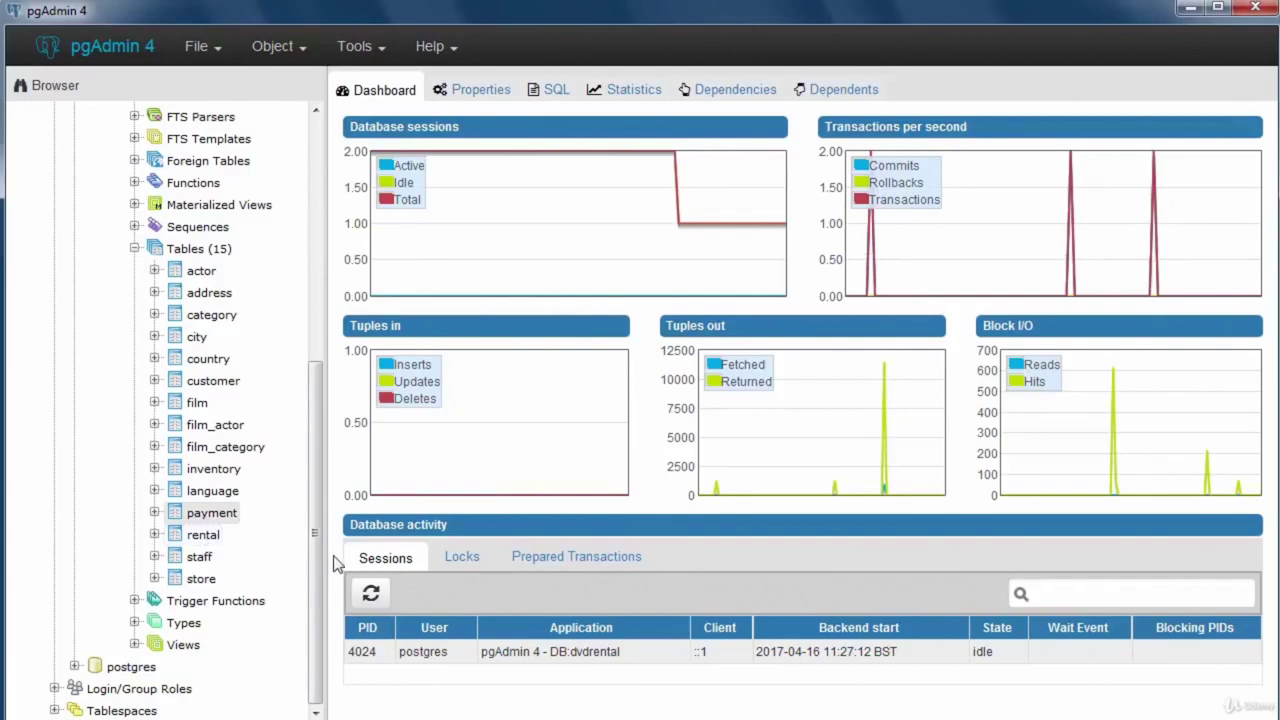
left_click(154, 512)
left_click_drag(316, 550, 318, 580)
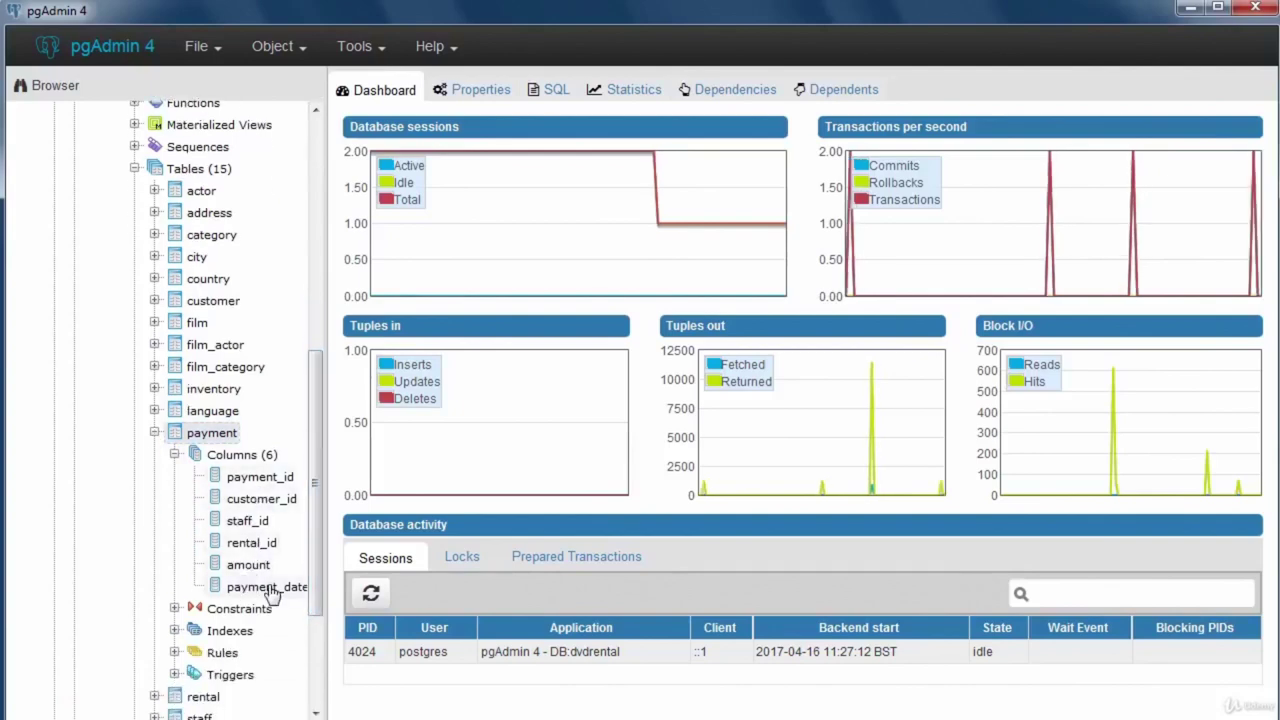
right_click(203, 438)
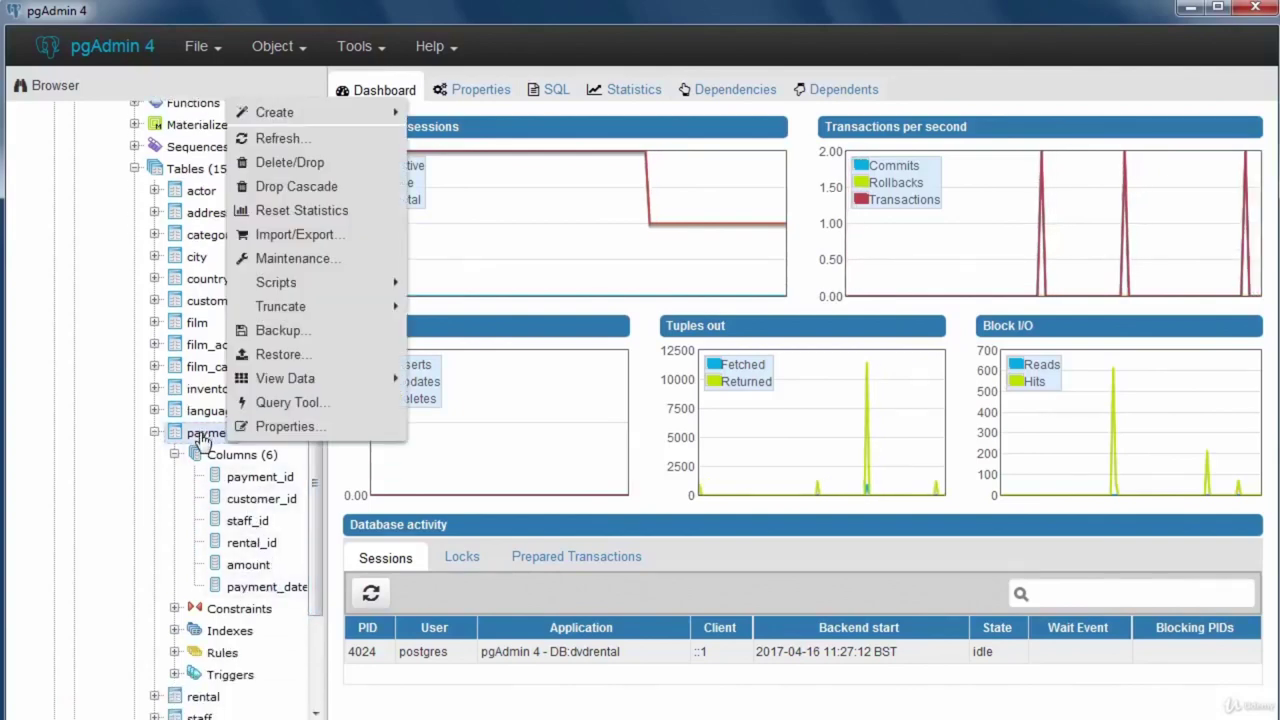
Open a Query Tool on dvdrental and write SELECT customer_id,payment_id,amount with FROM on line 2.
left_click(283, 402)
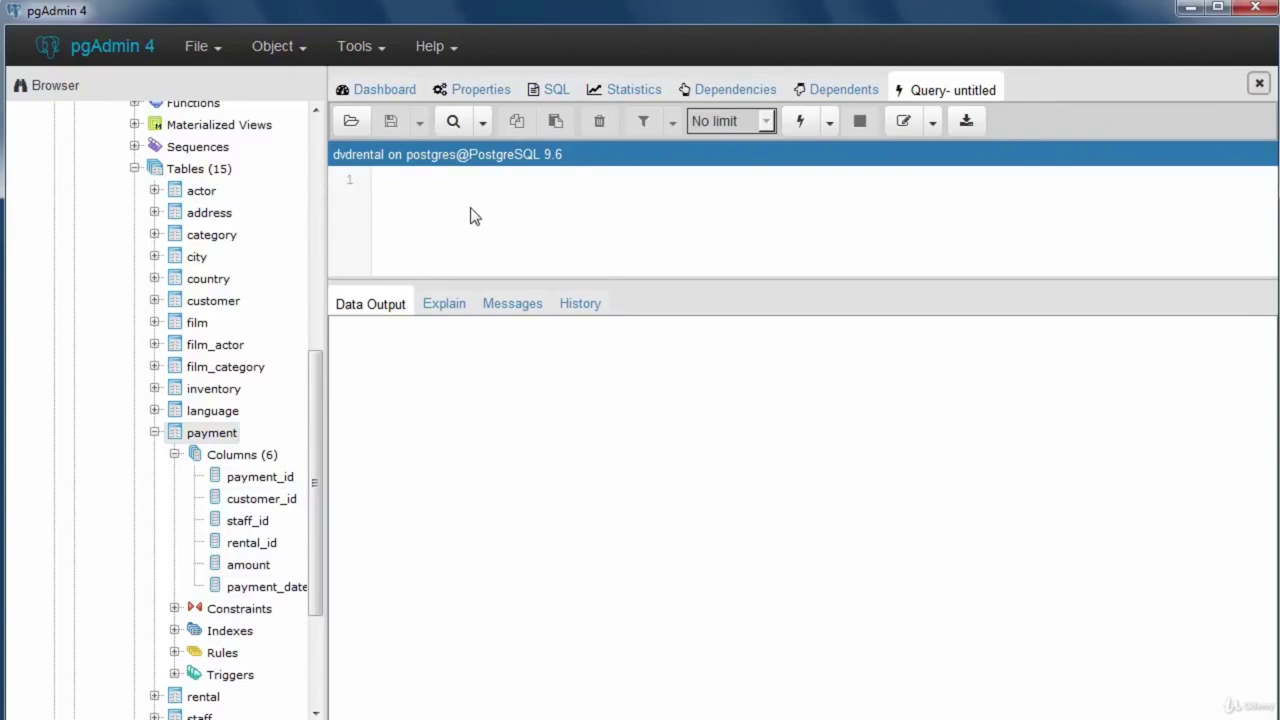
type("s")
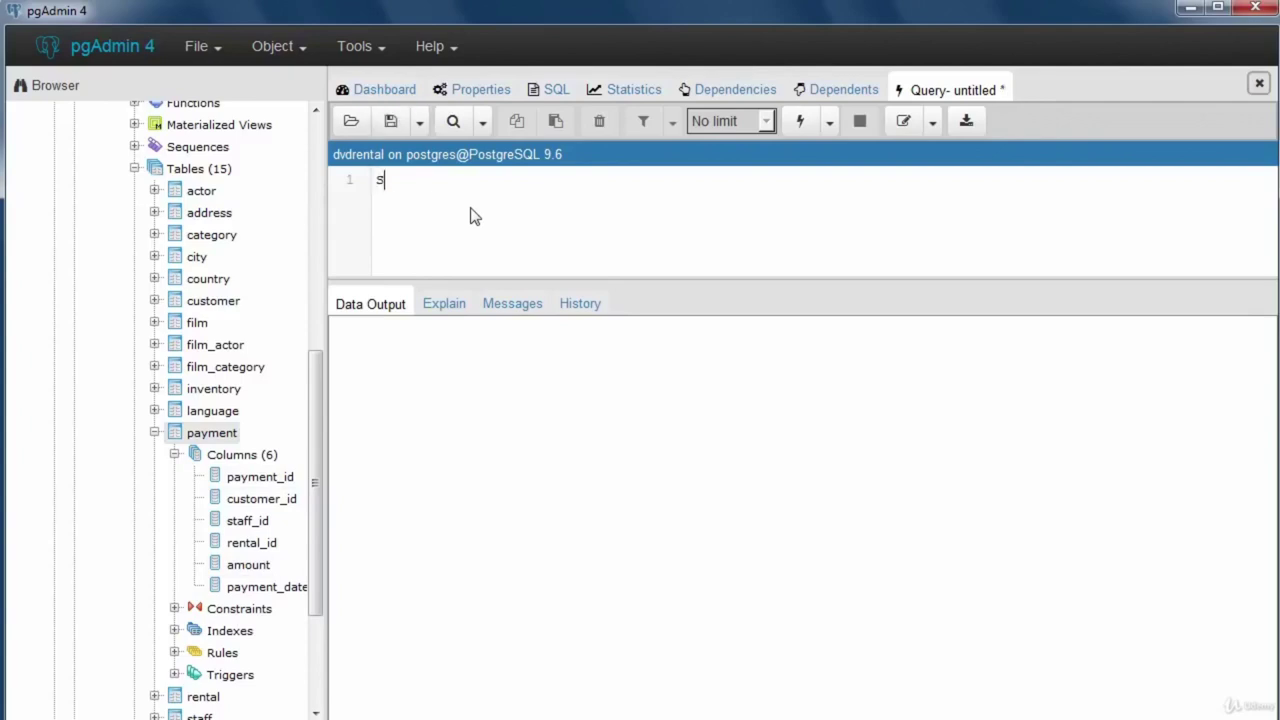
type("elect cu")
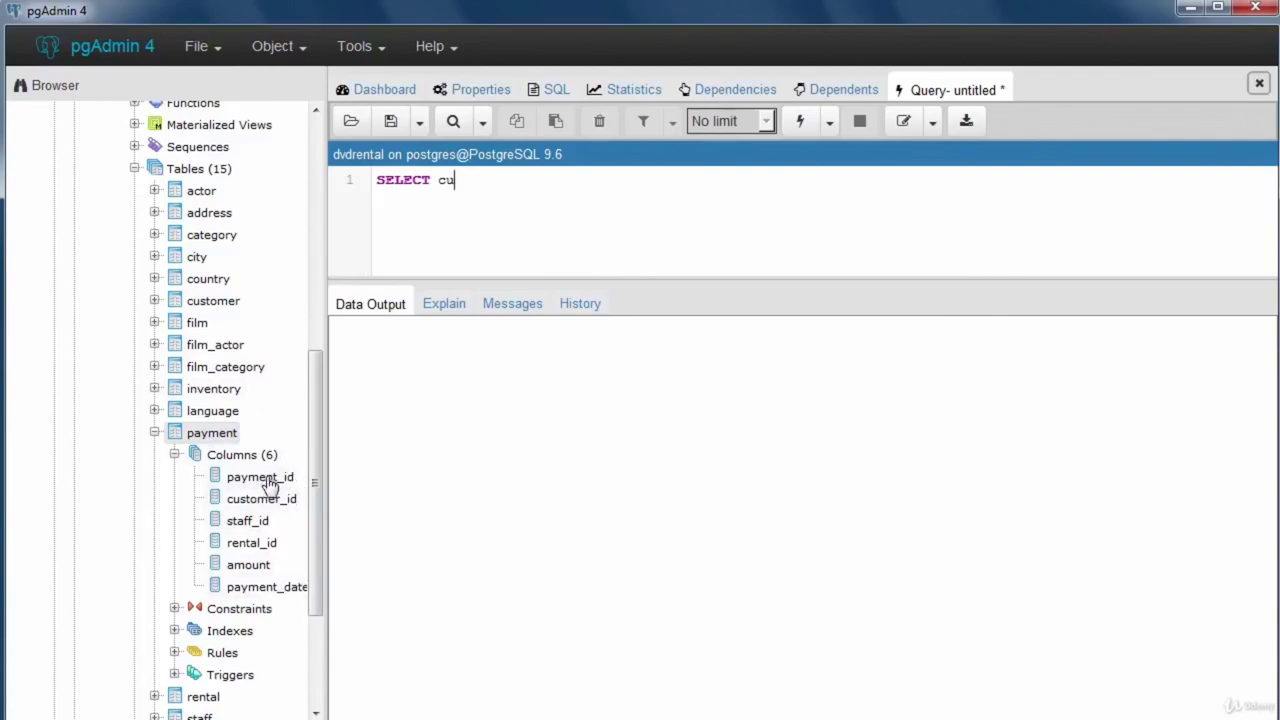
left_click_drag(327, 499, 366, 496)
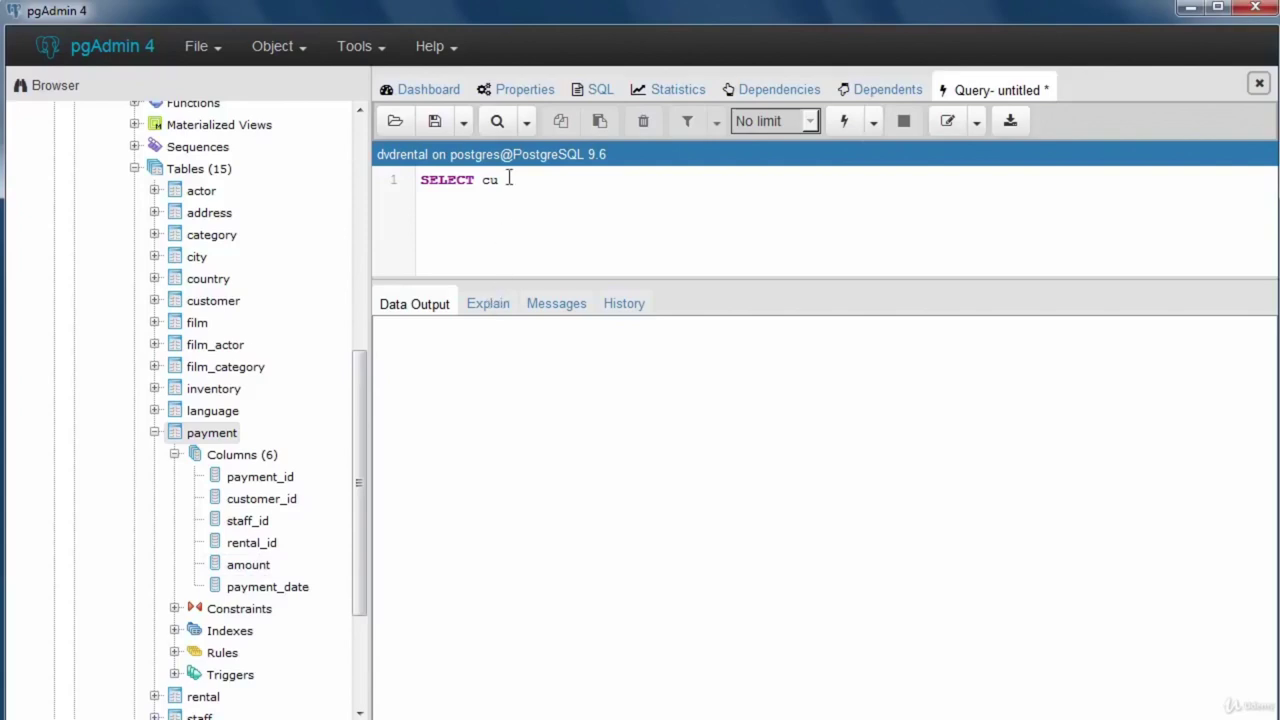
type("stomer_id,")
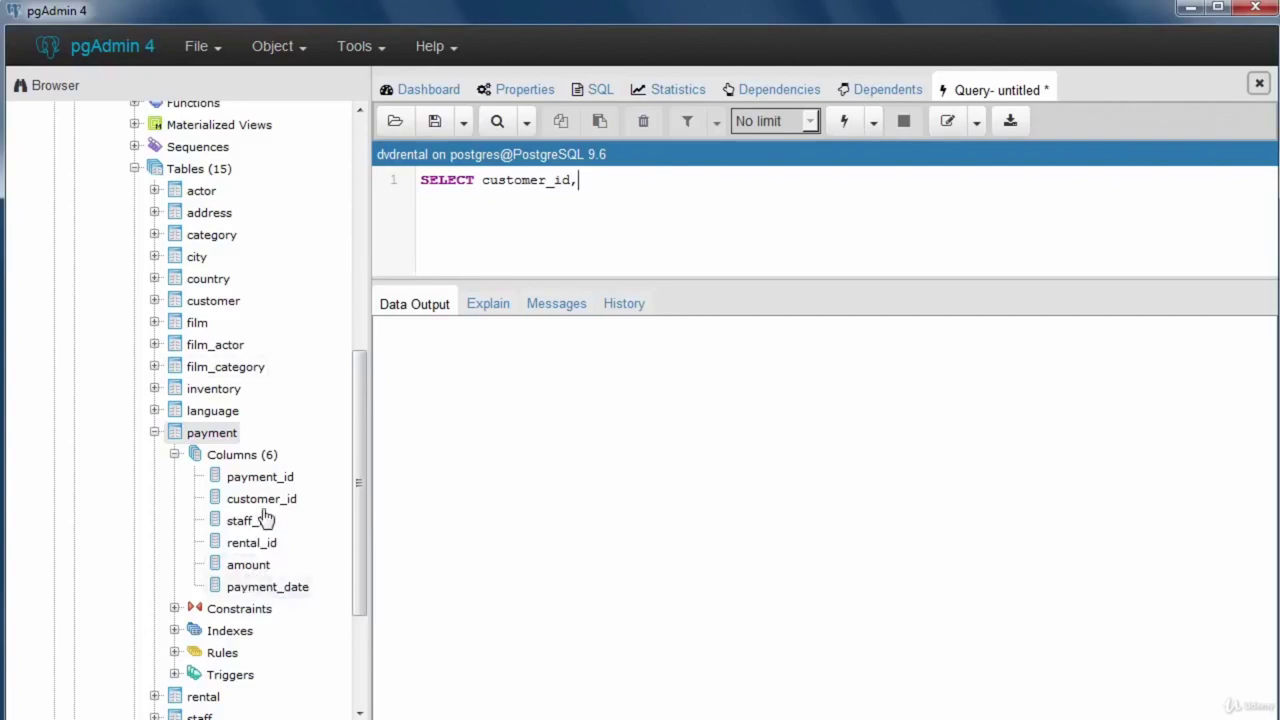
type("payment")
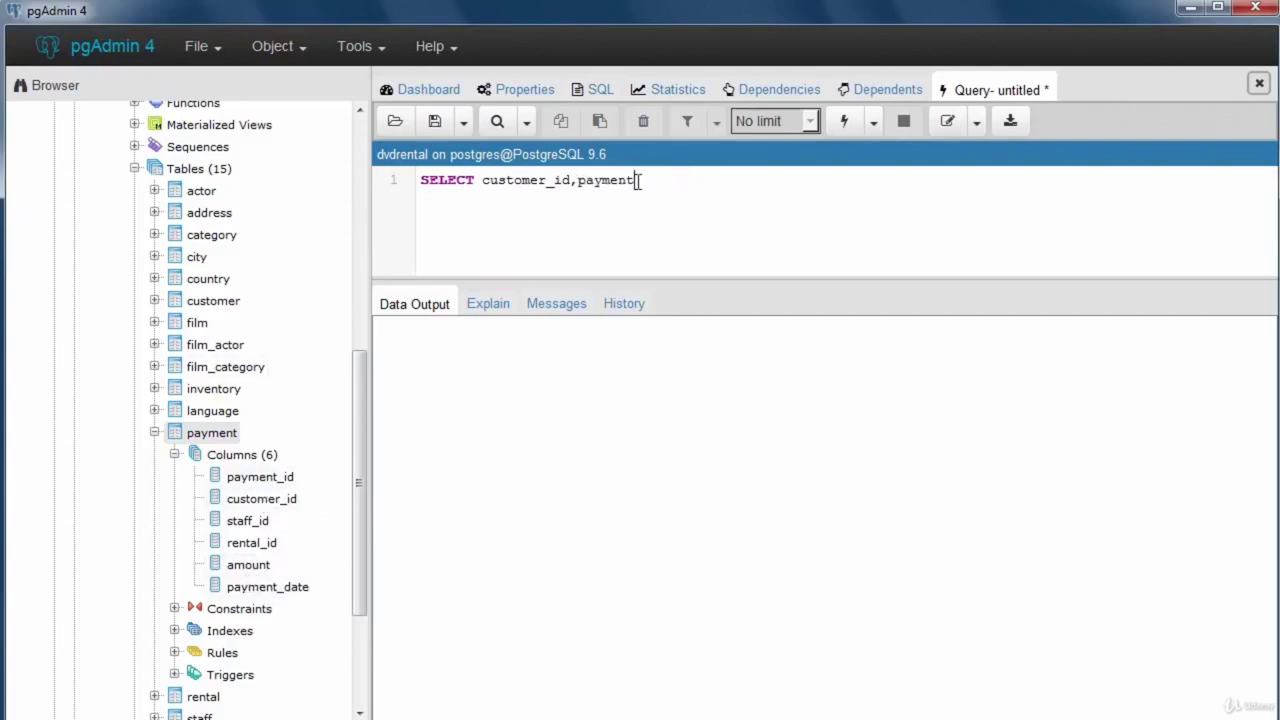
type("_id,")
left_click(578, 182)
left_click(700, 178)
type("amount")
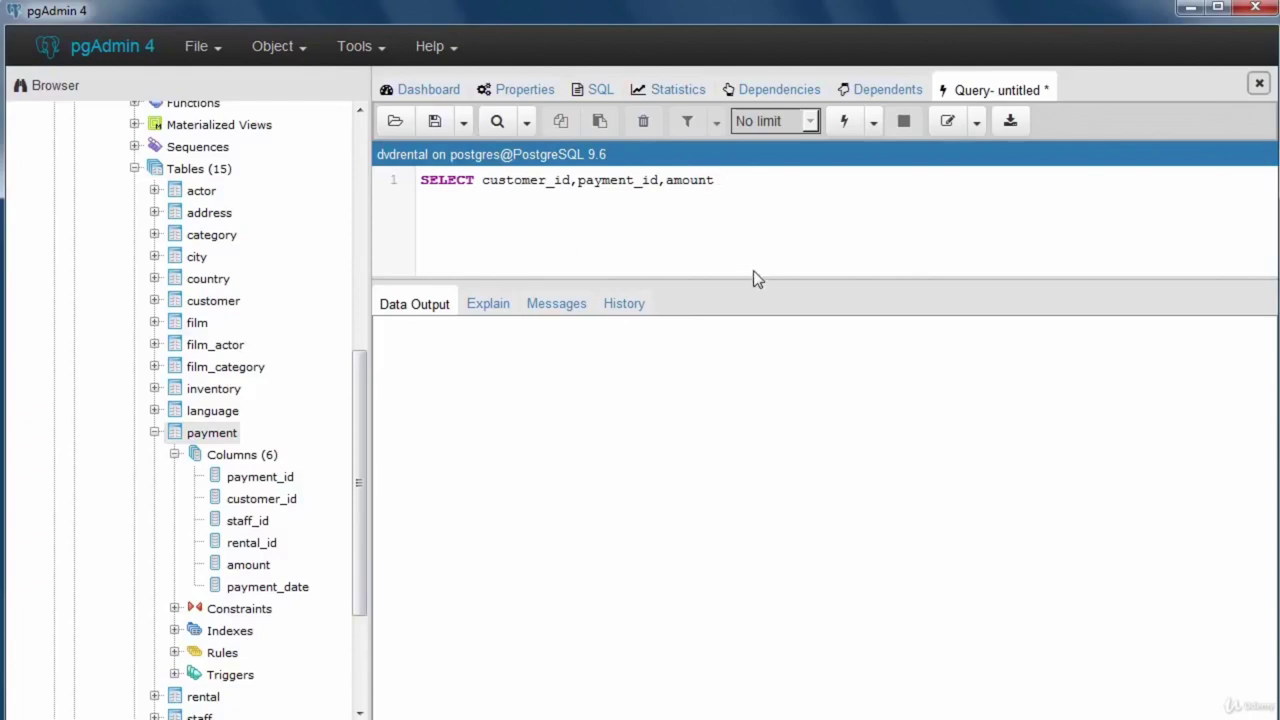
key("Return")
type("FROM")
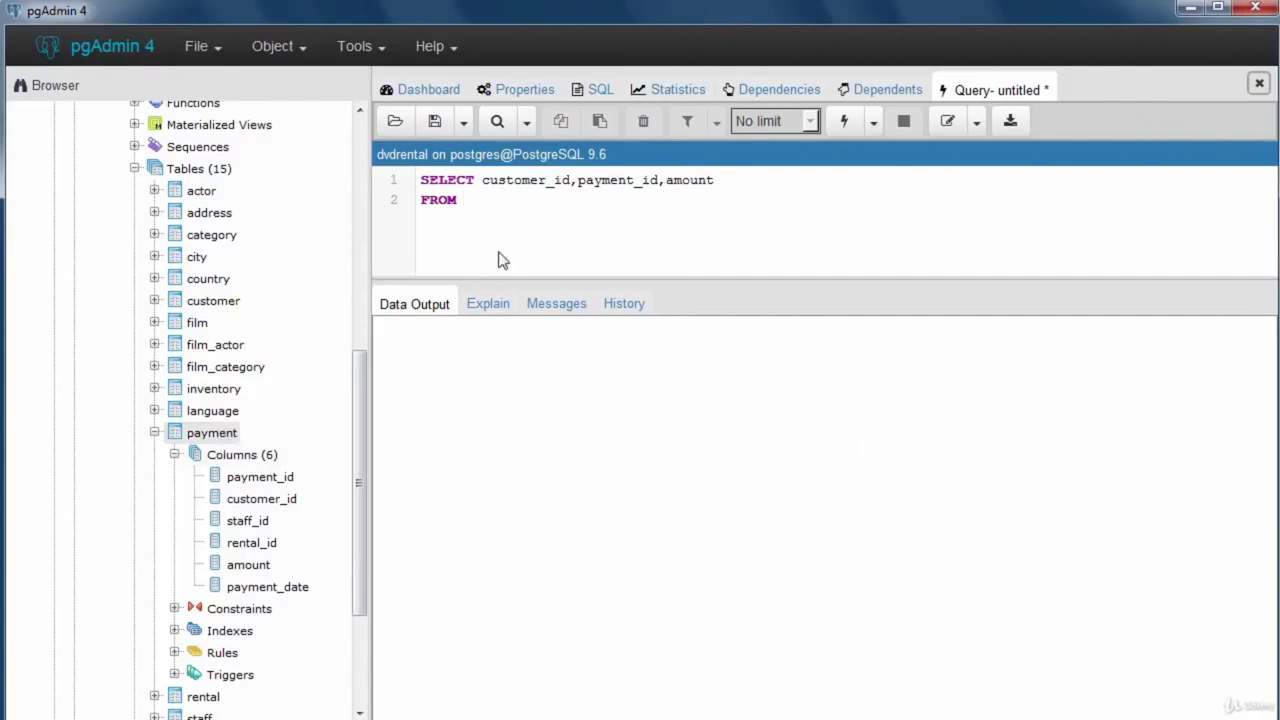
Complete the line as FROM payment; and execute the query to list the payment rows.
type("payment")
key("Return")
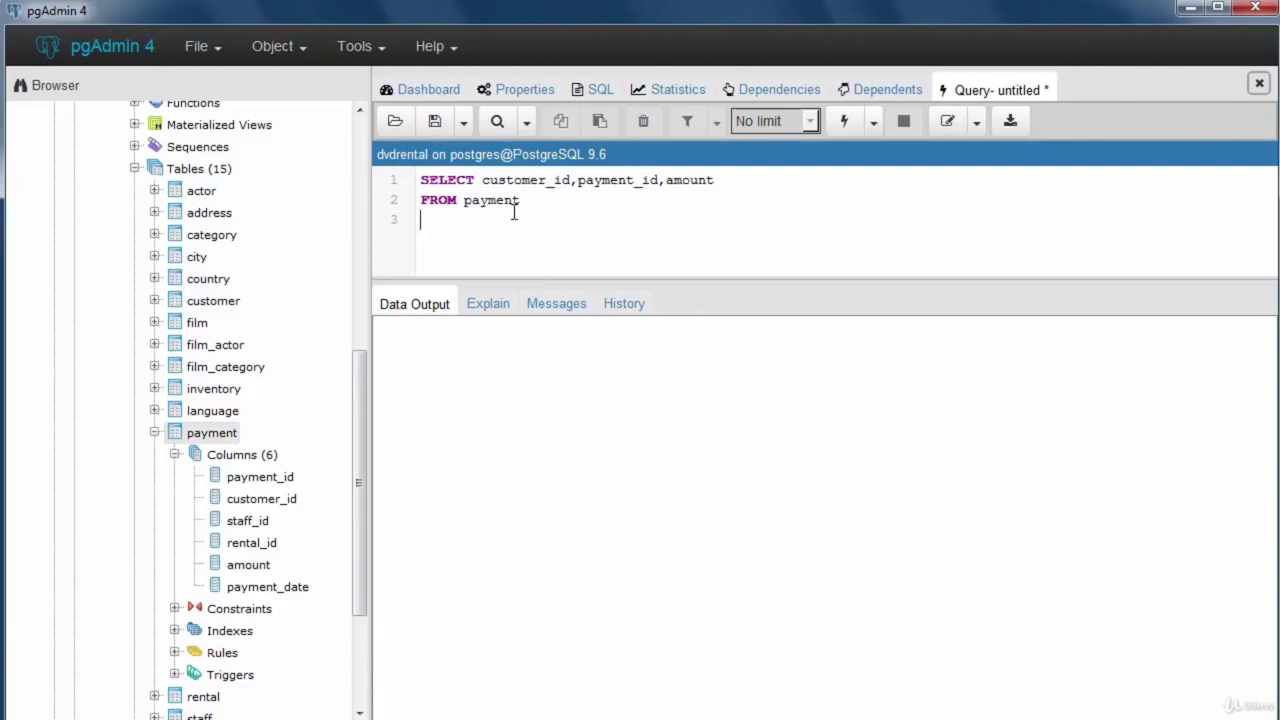
left_click(534, 203)
type(";")
left_click(846, 124)
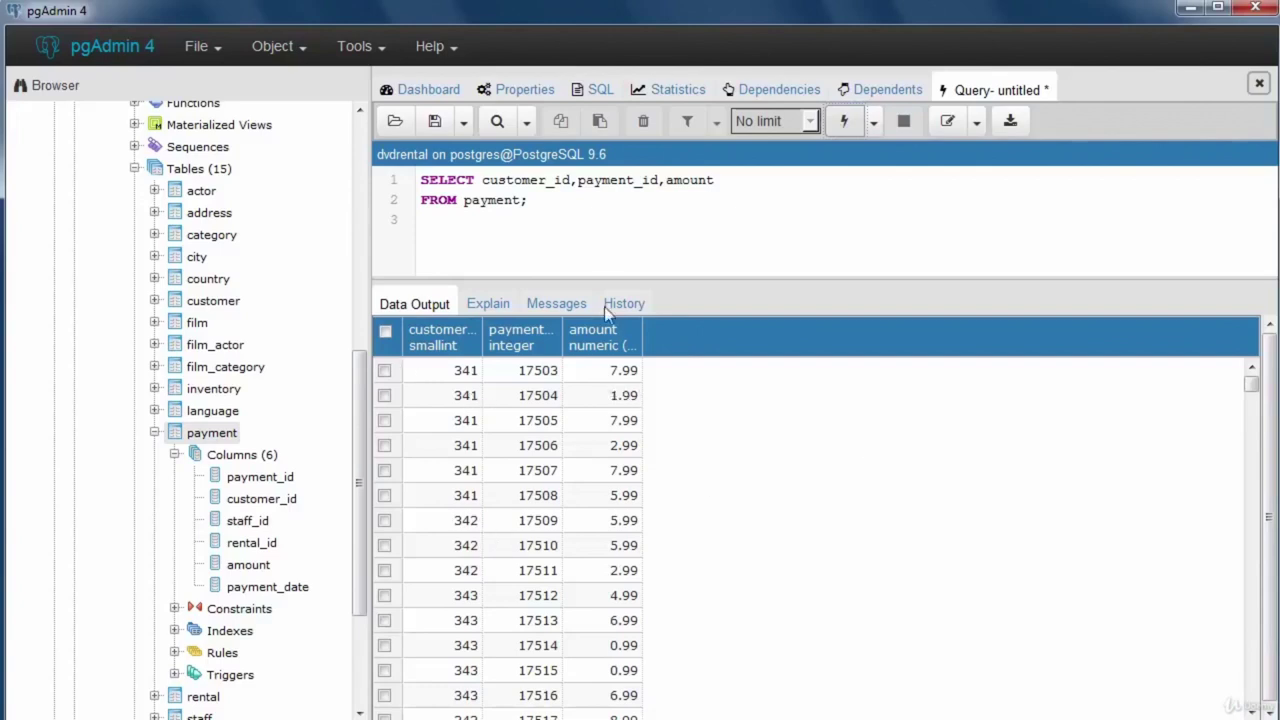
left_click(535, 207)
Replace the semicolon with a new line WHERE amount NOT BETWEEN 0 AND 8; and rerun the query.
key("BackSpace")
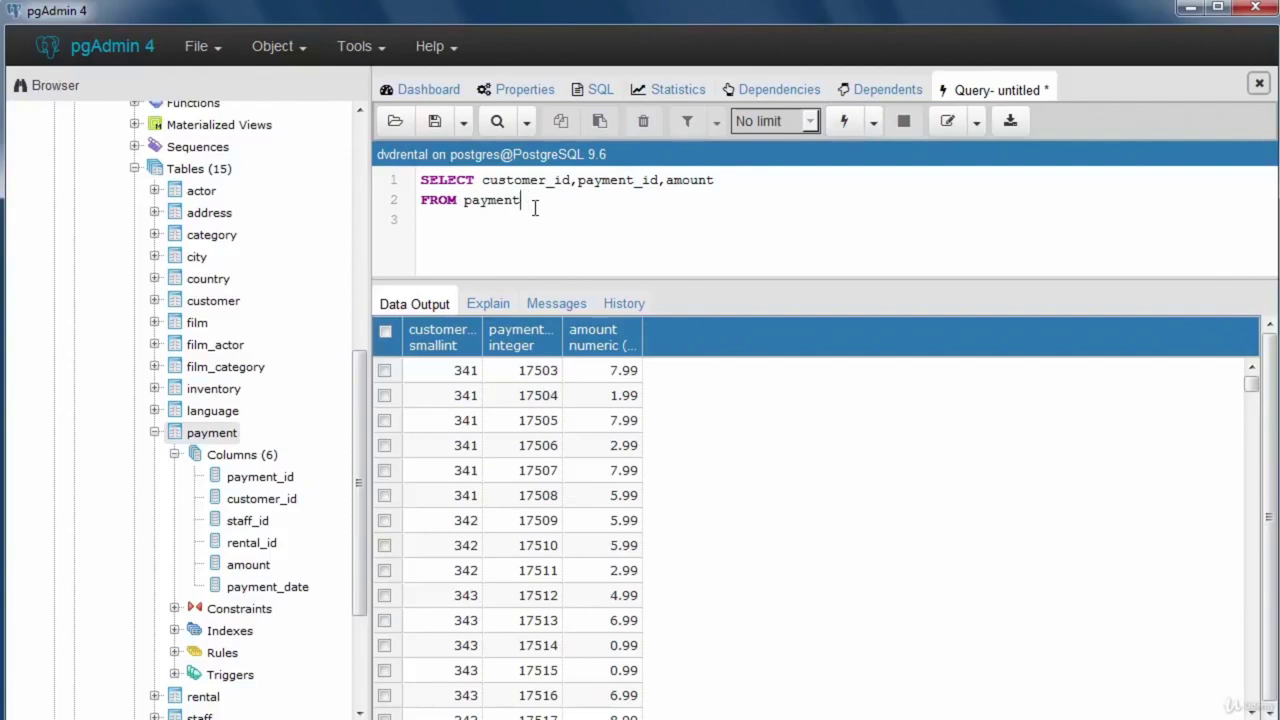
key("Return")
type("WHERE")
type("amount")
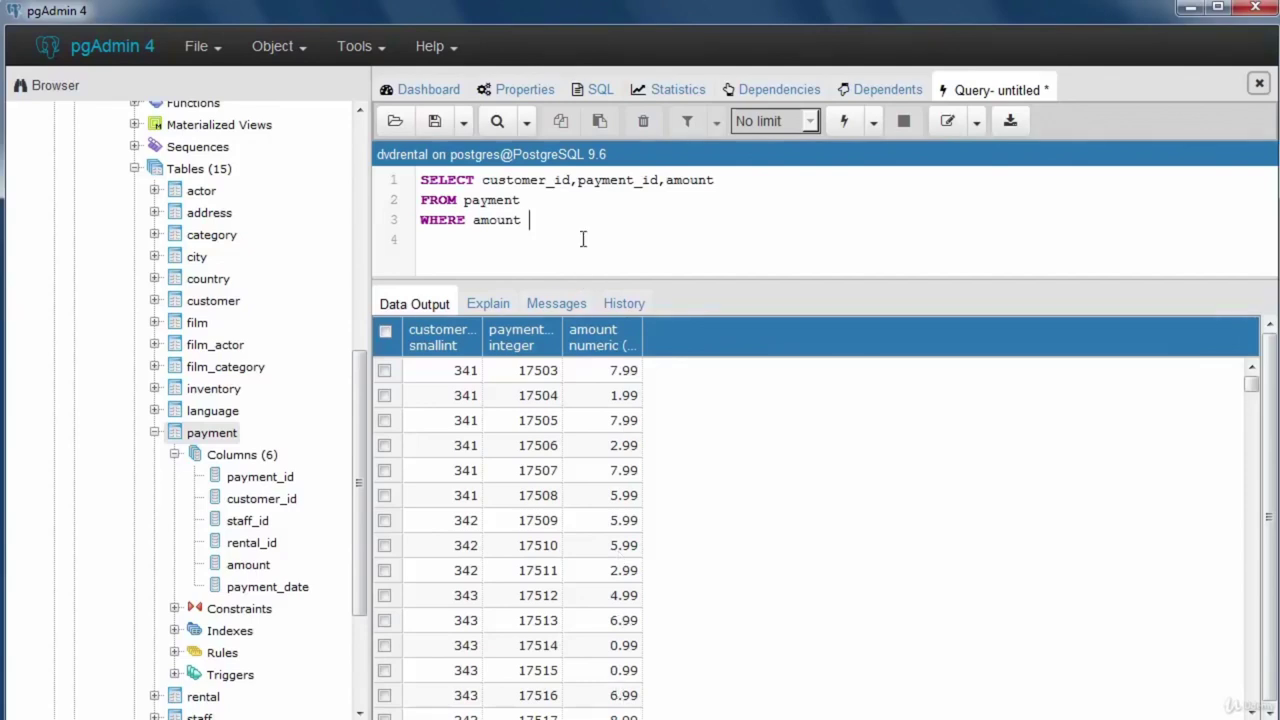
type("n")
key("BackSpace")
type("NOT BETWEEN ")
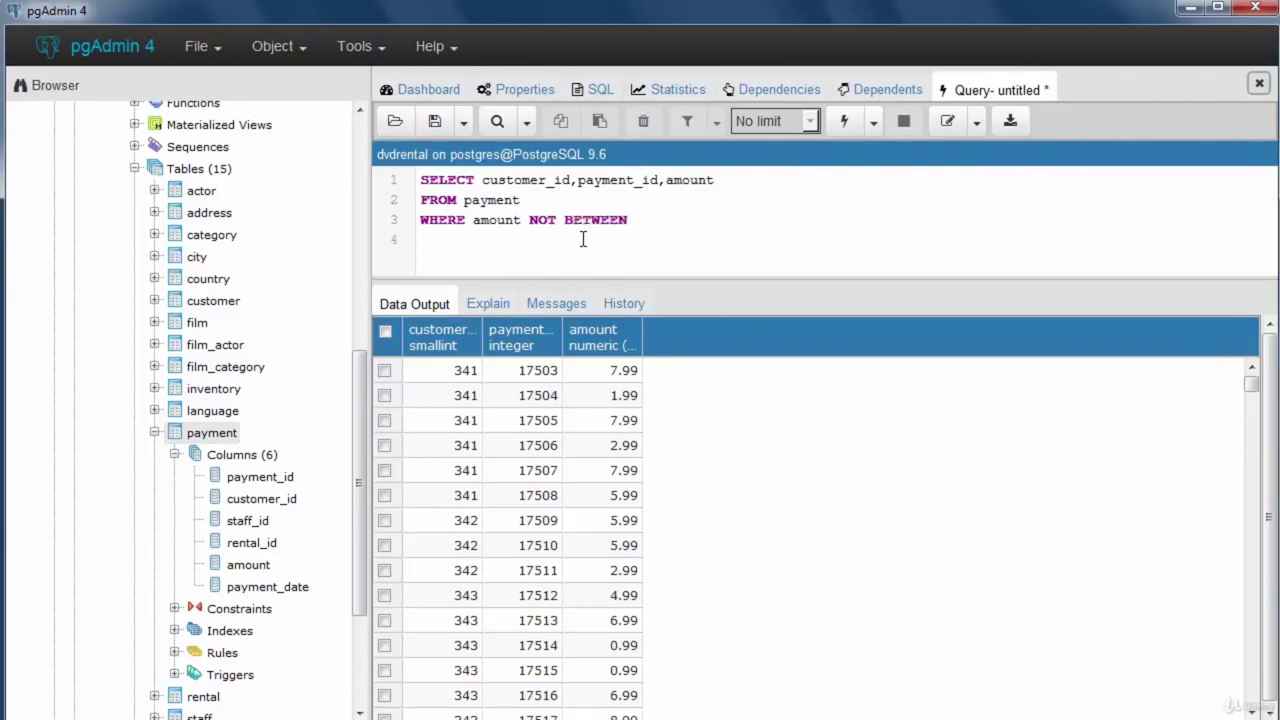
type("0 AND 8;")
left_click(840, 122)
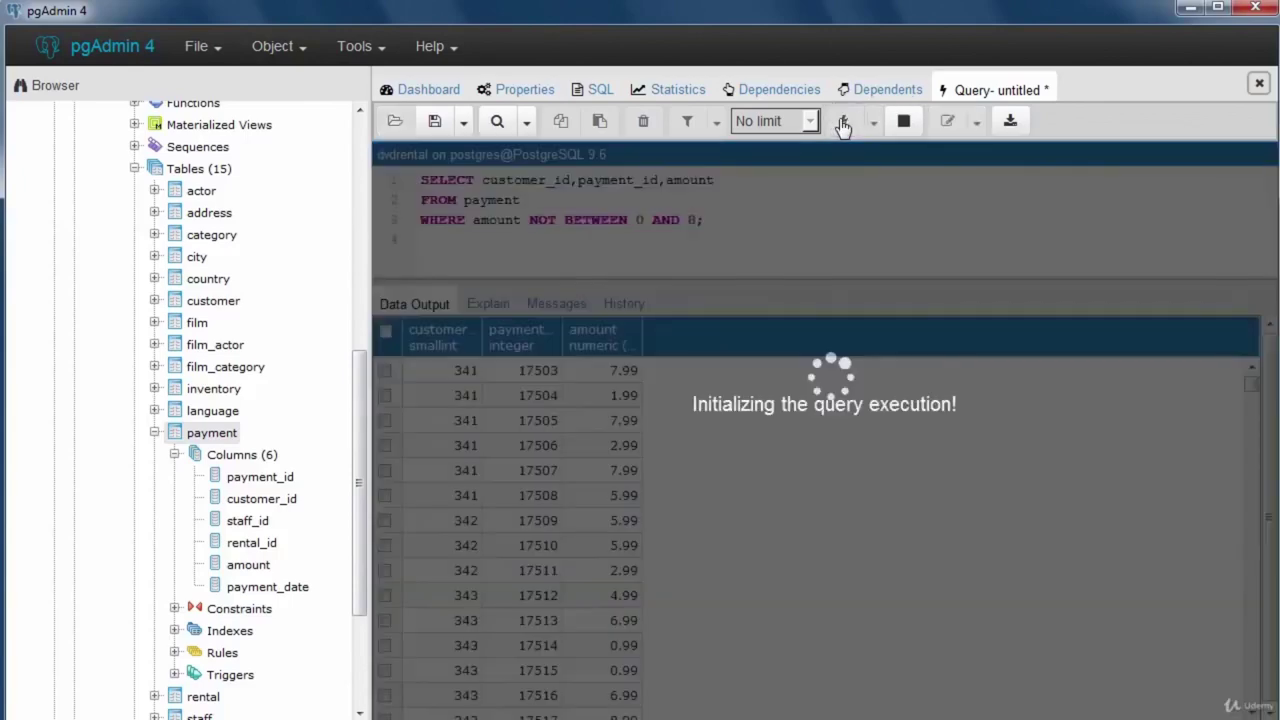
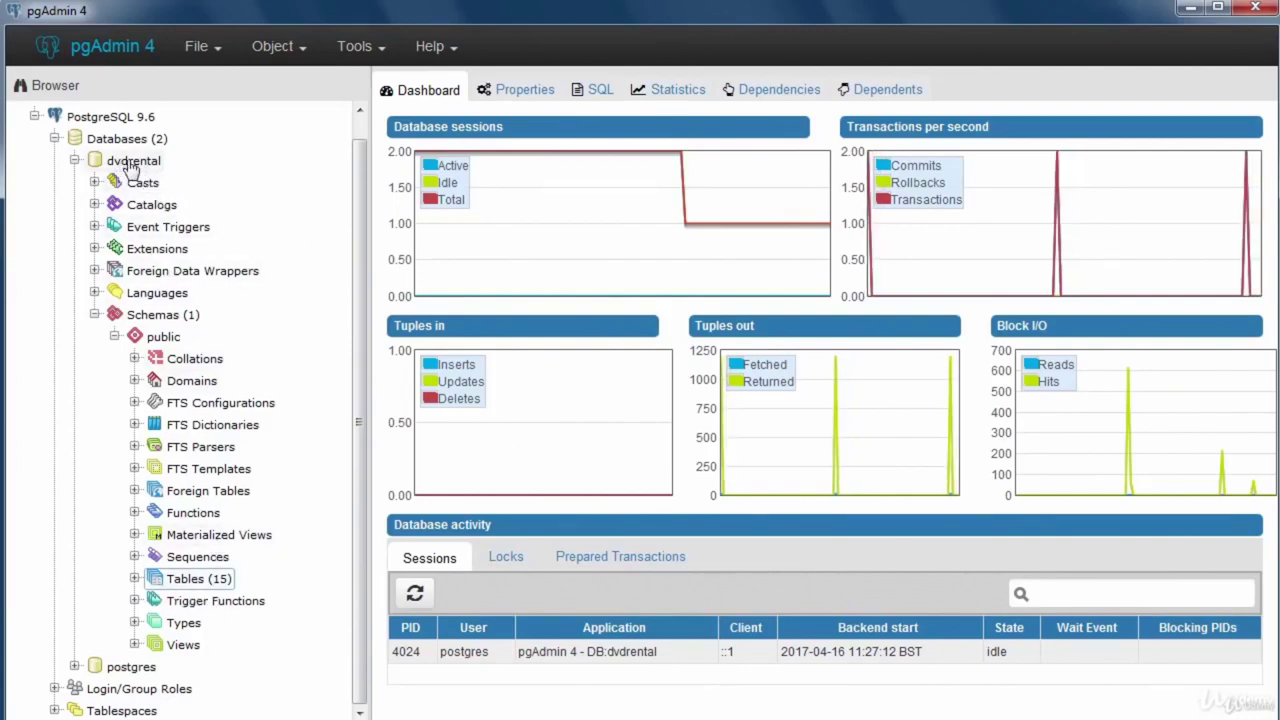
Expand dvdrental's Tables and the city table to list city_id, city, country_id and last_update.
left_click(134, 578)
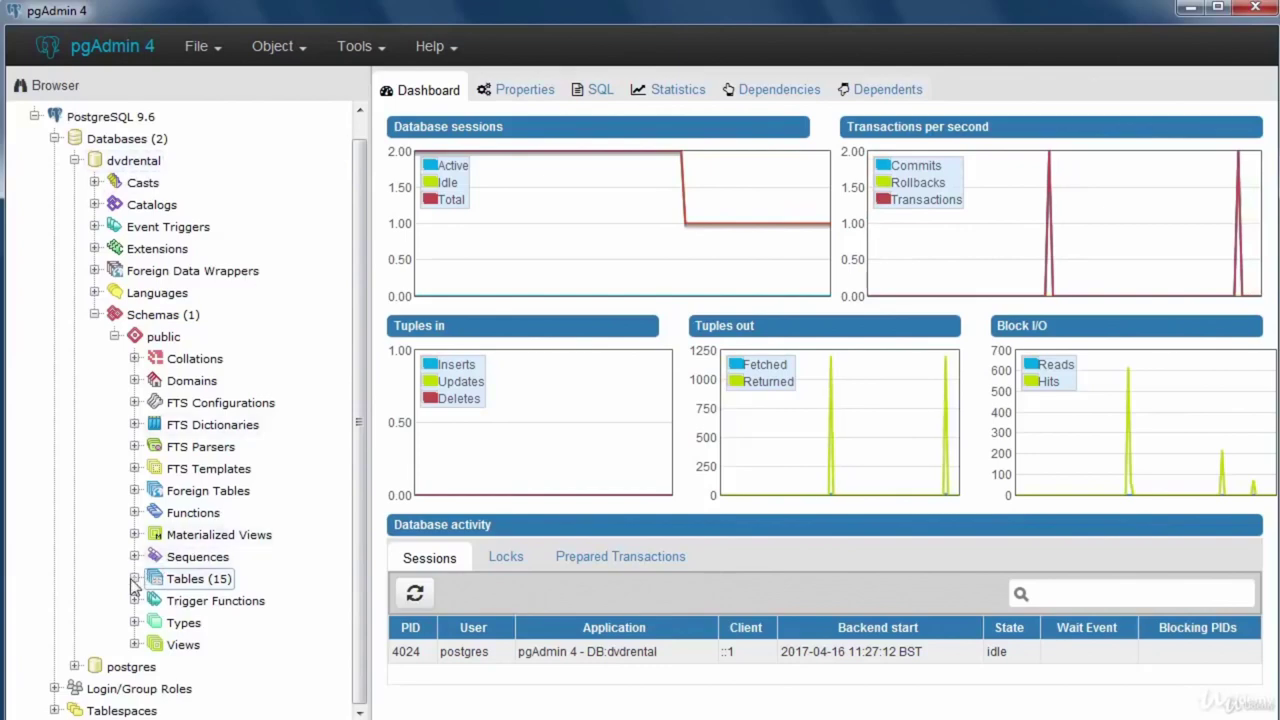
left_click_drag(360, 377, 365, 497)
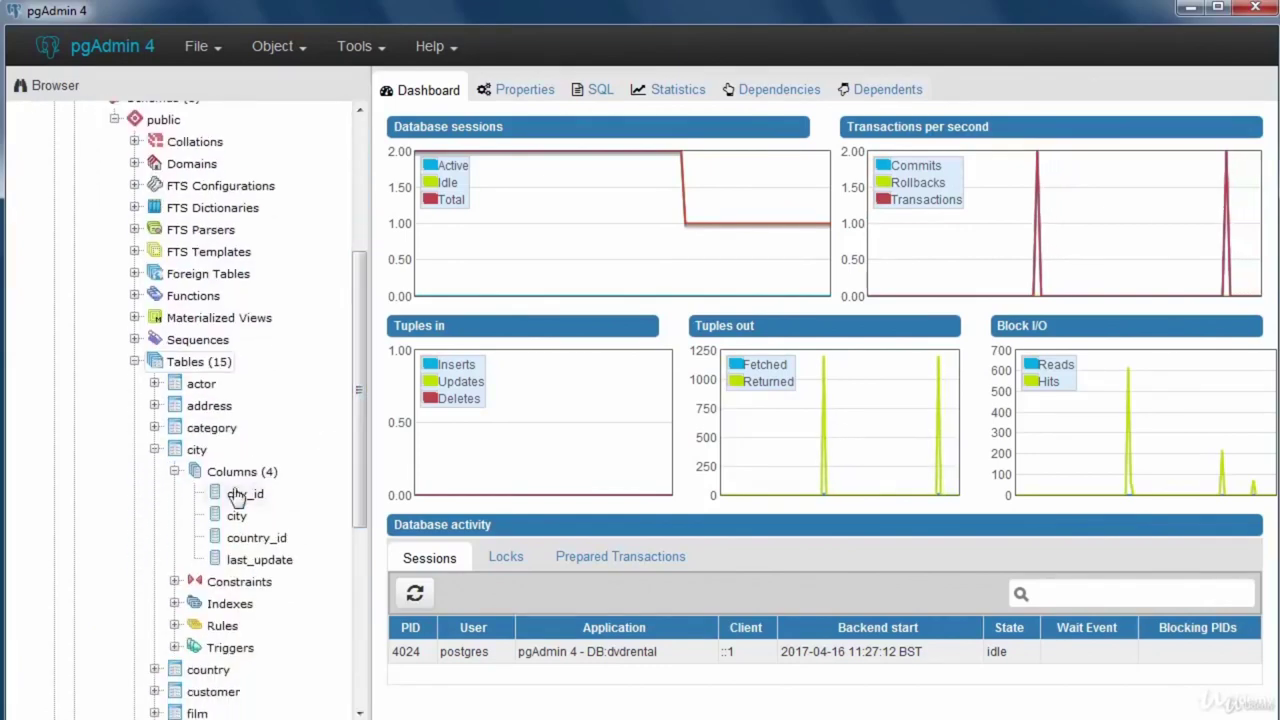
left_click(154, 450)
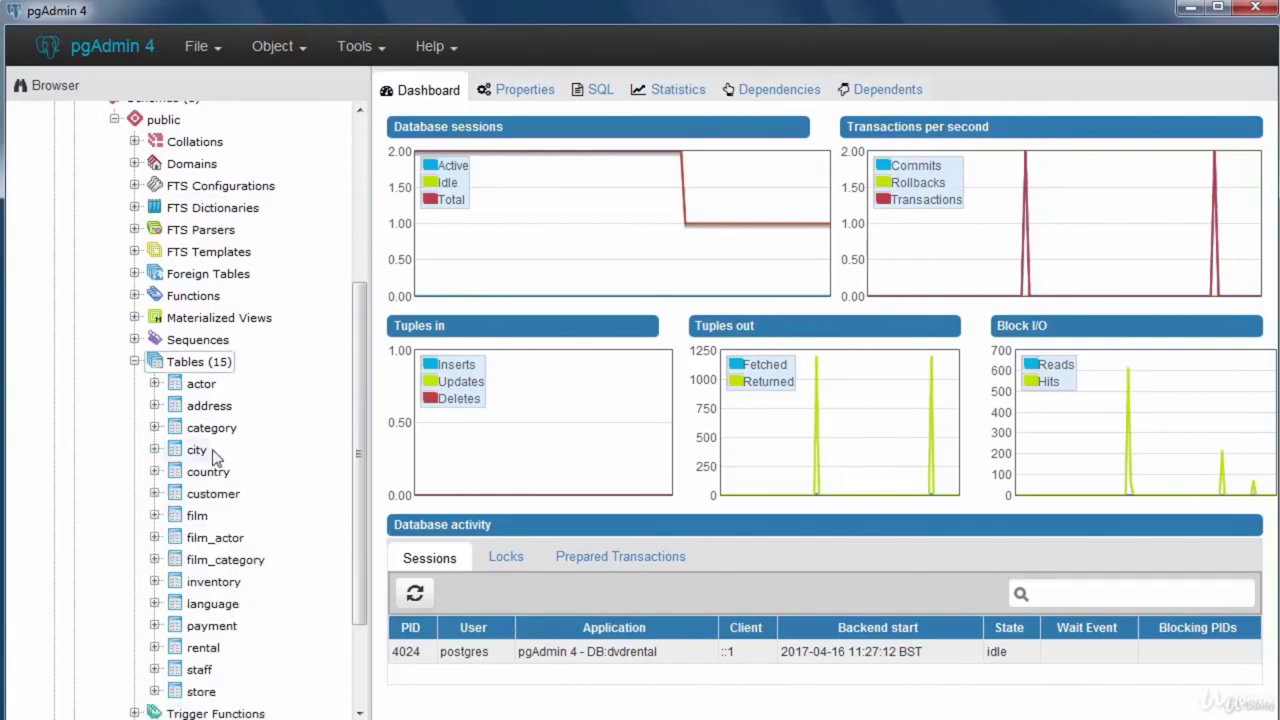
left_click(154, 450)
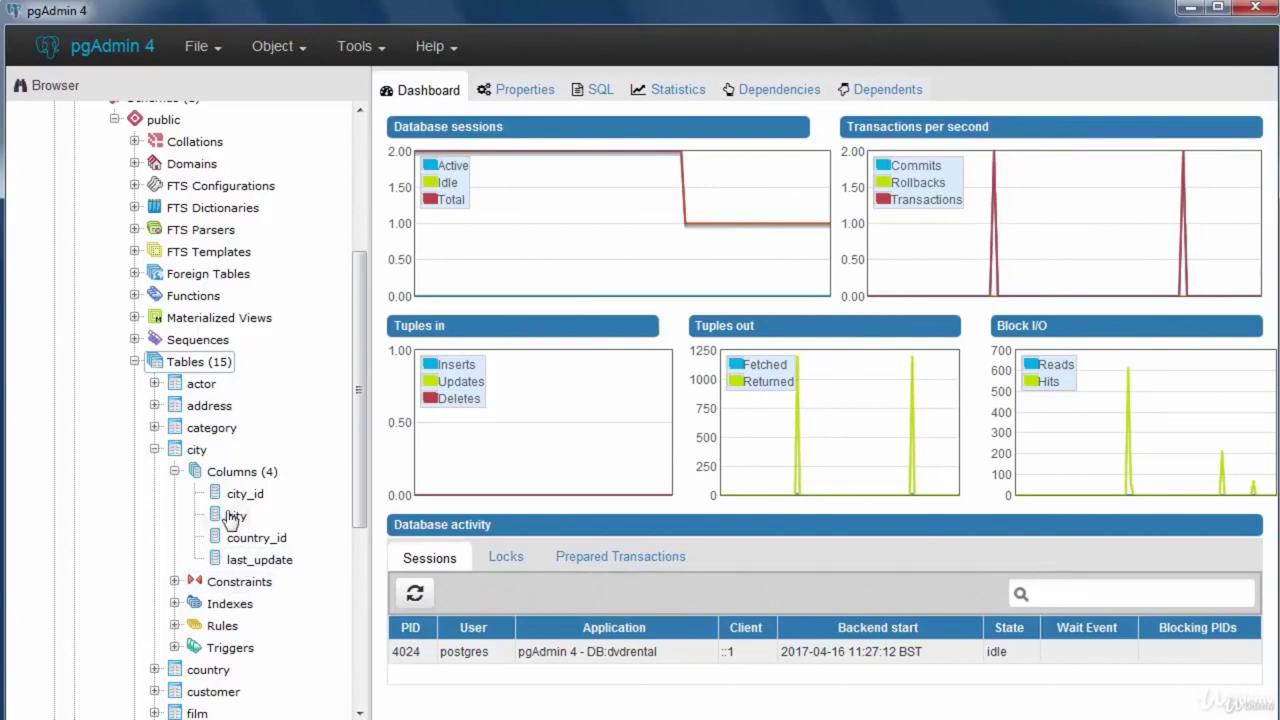
Open a Query Tool from the city table and write 'SELECT * FROM city;' over two lines.
right_click(197, 455)
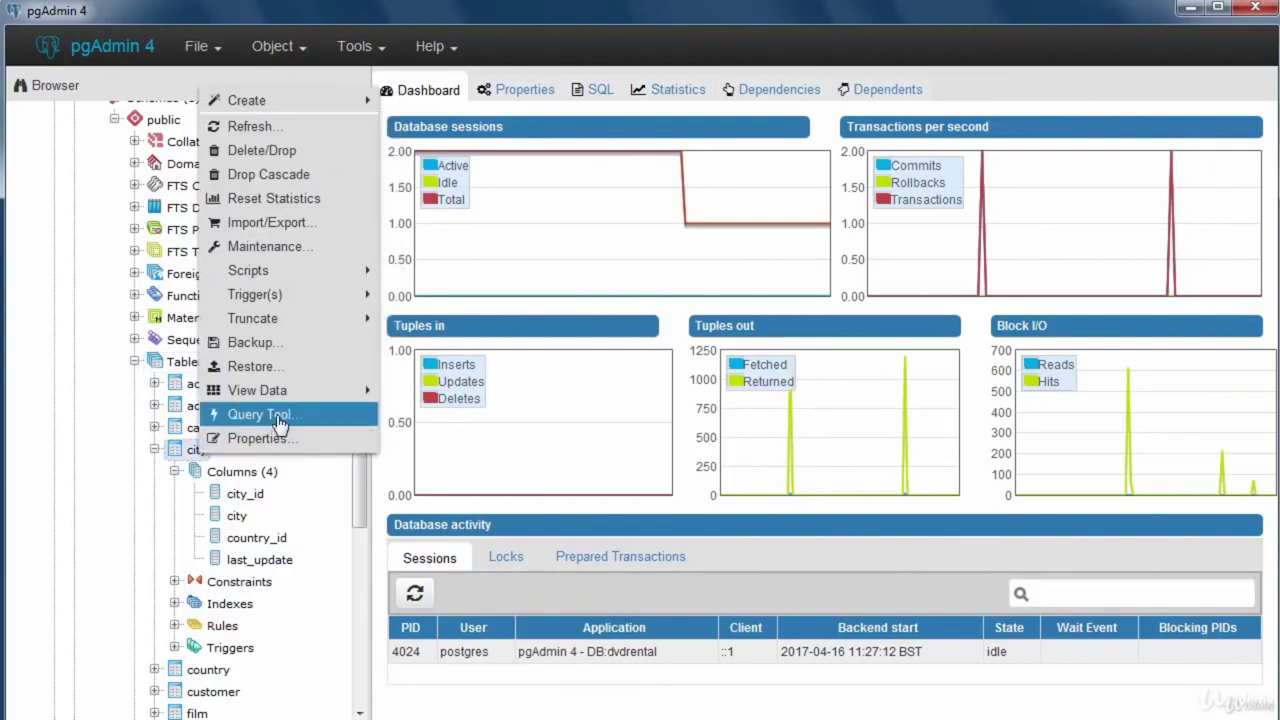
left_click(278, 422)
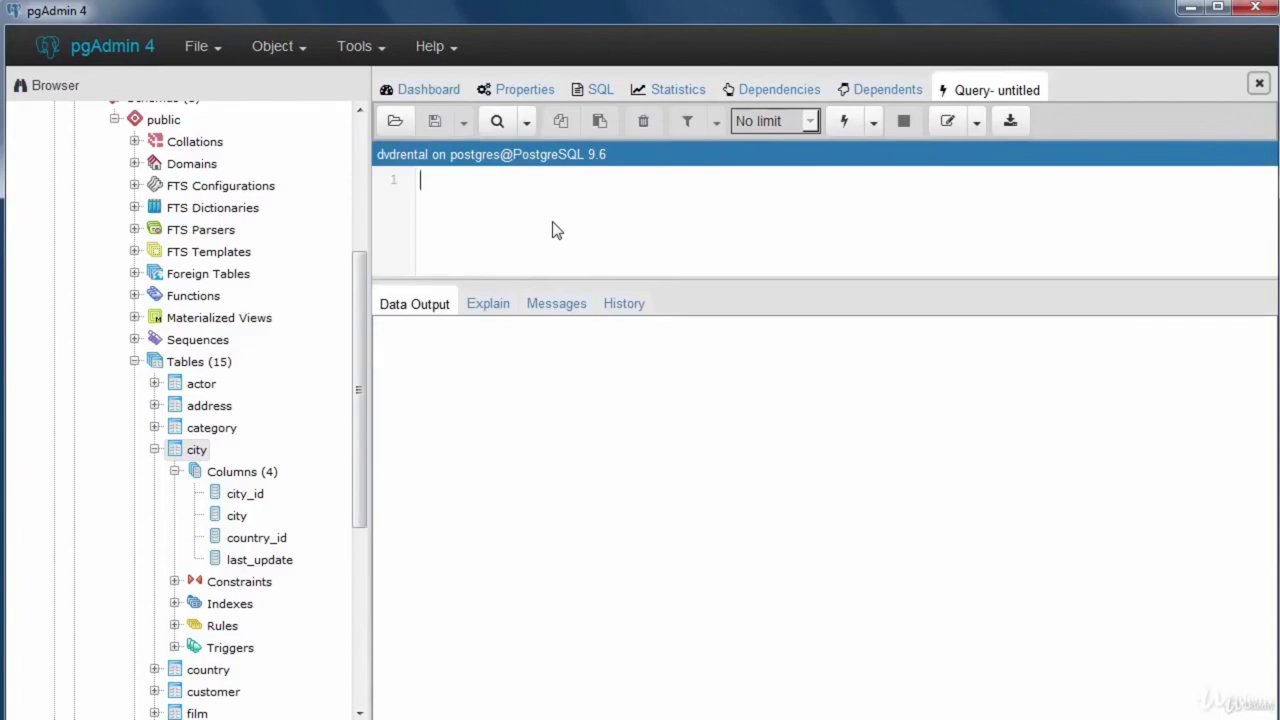
type("SELECT")
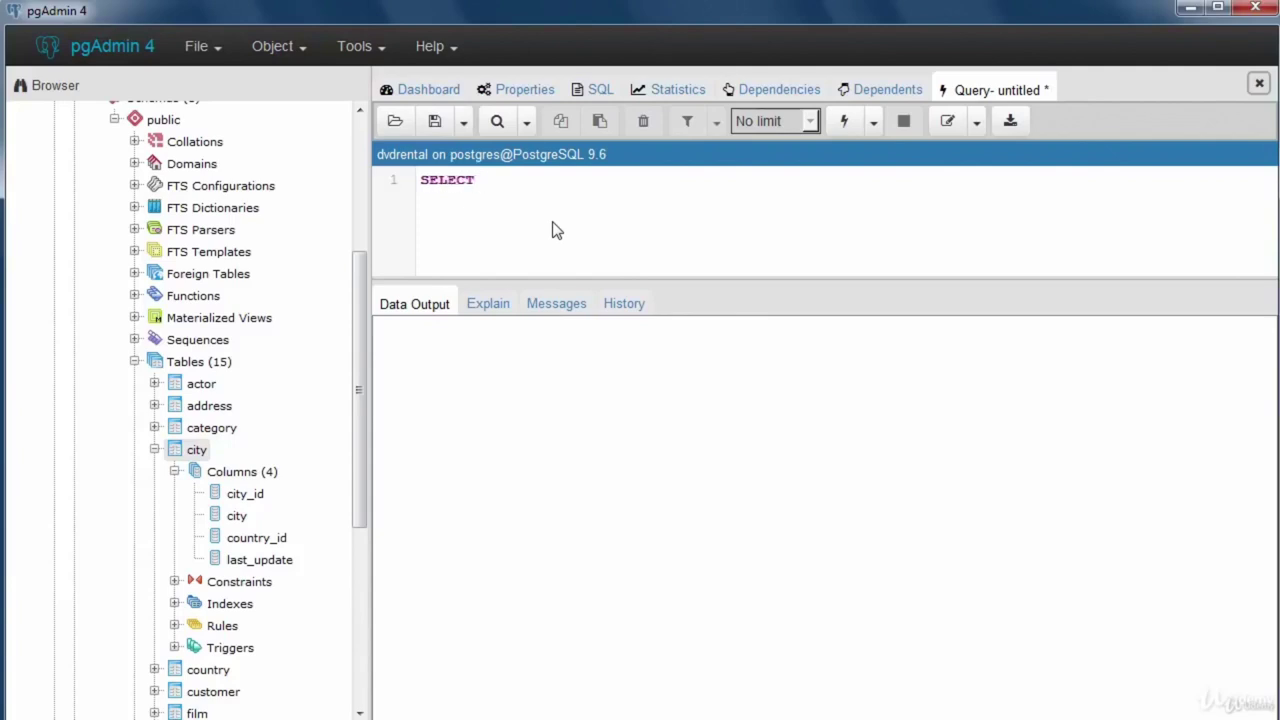
type(" *")
key("Return")
type("FROM city")
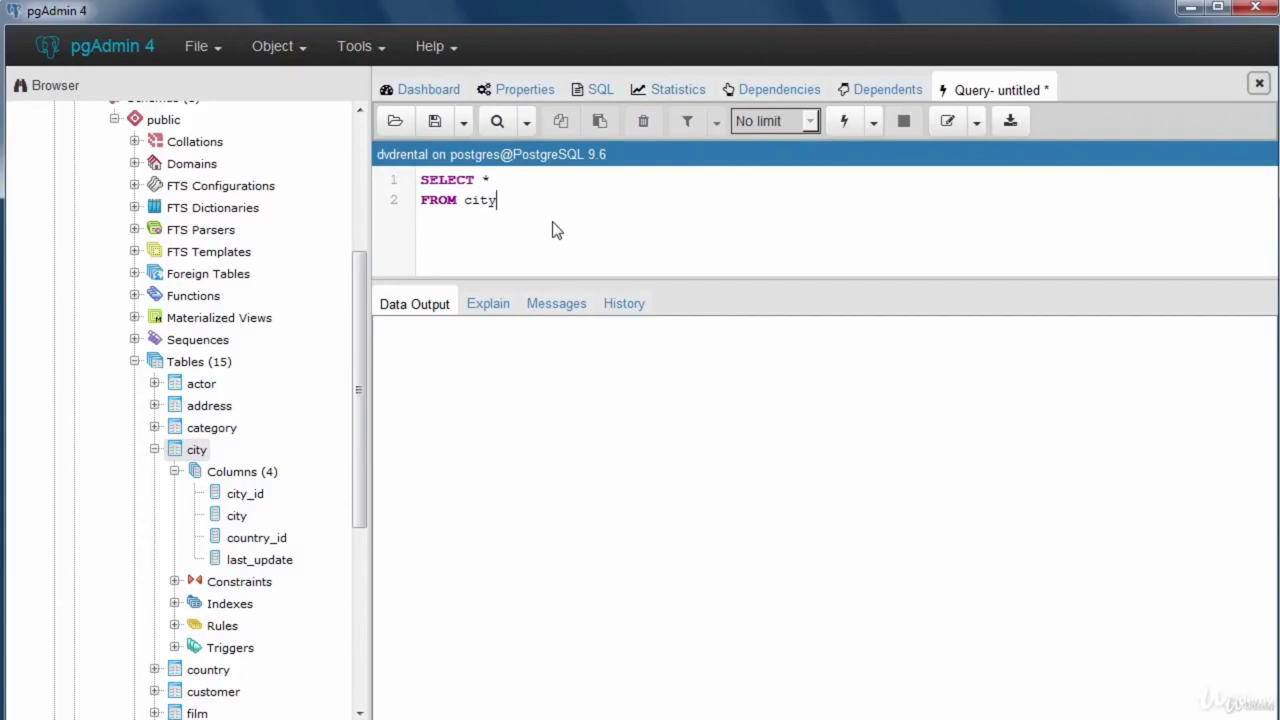
type(";")
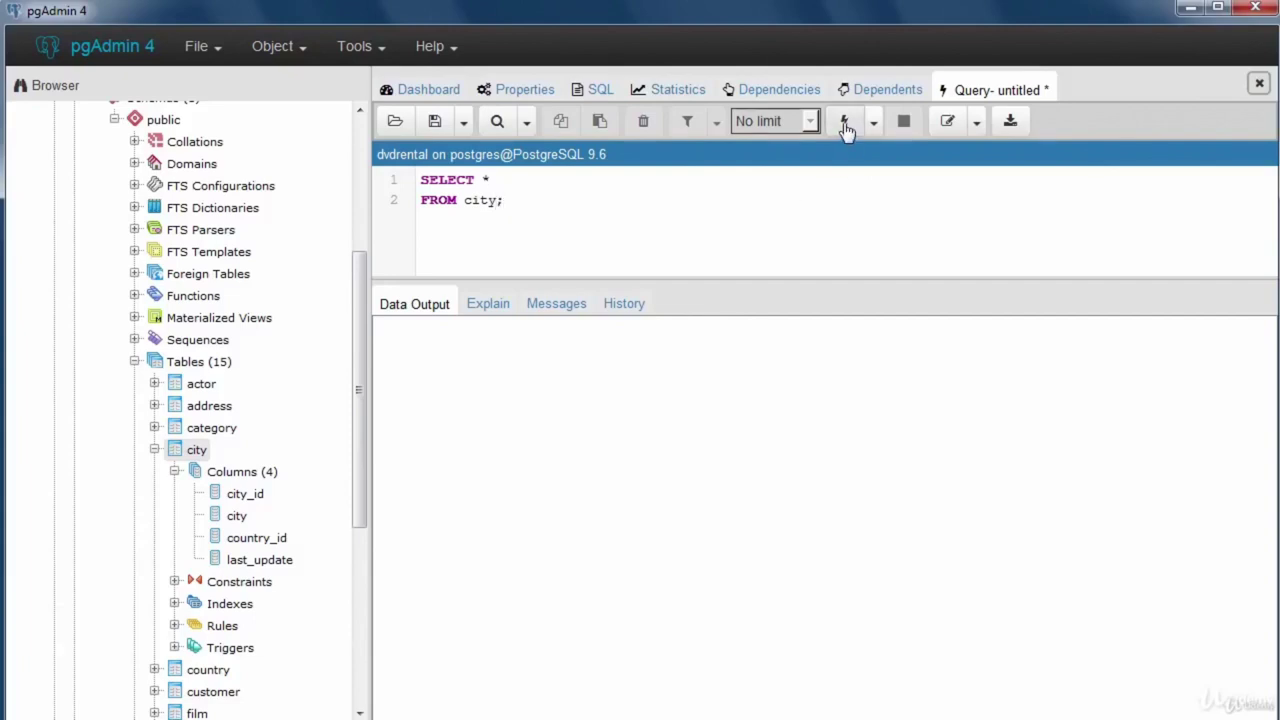
Run SELECT * FROM city, scroll results to city_id 600, then replace the semicolon with a new line.
left_click(845, 124)
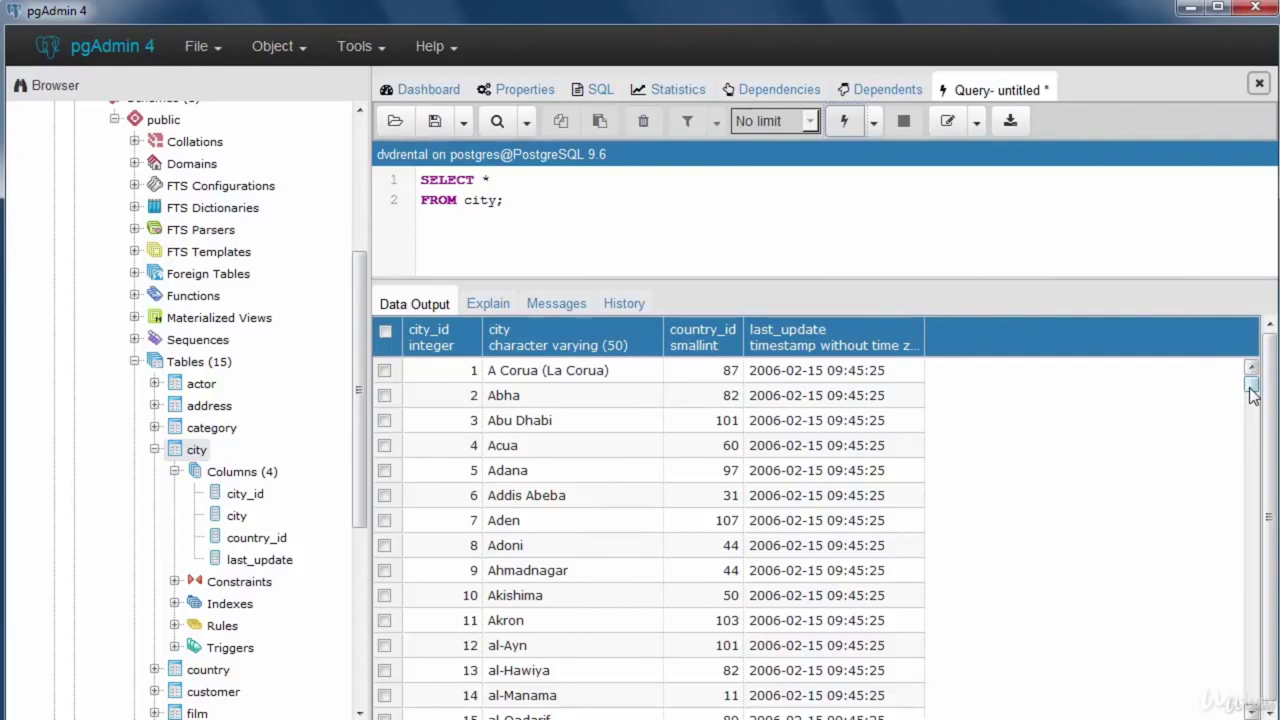
left_click_drag(1252, 393, 1255, 697)
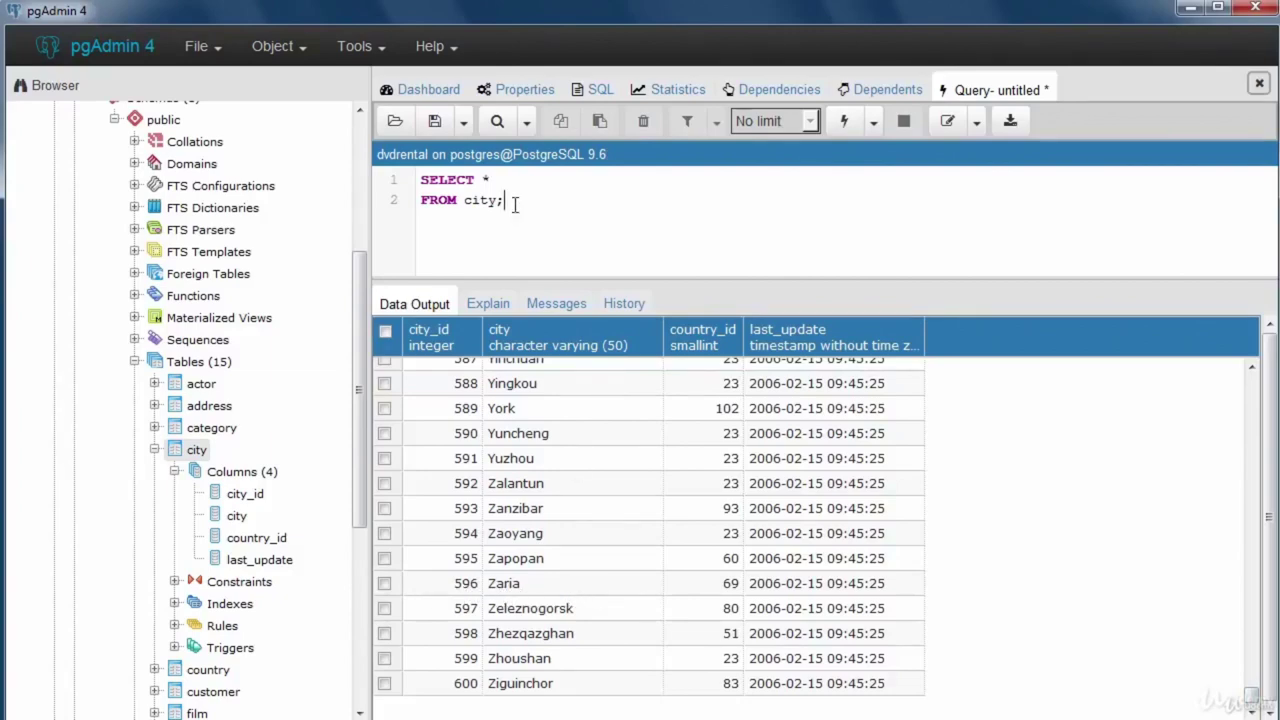
key("BackSpace")
key("Return")
Add the filter WHERE city_id =596 AND city ='Zaria'; on the third line.
type("WHERE")
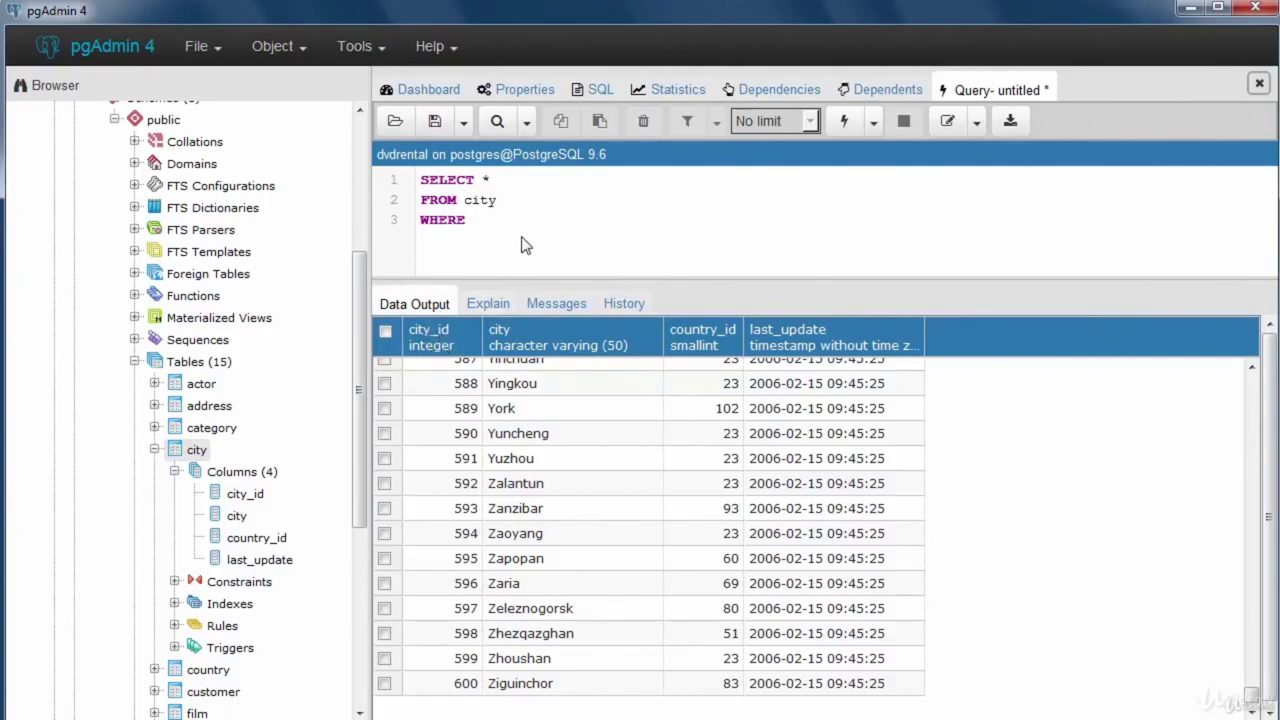
type("c")
key("BackSpace")
type("city_id =")
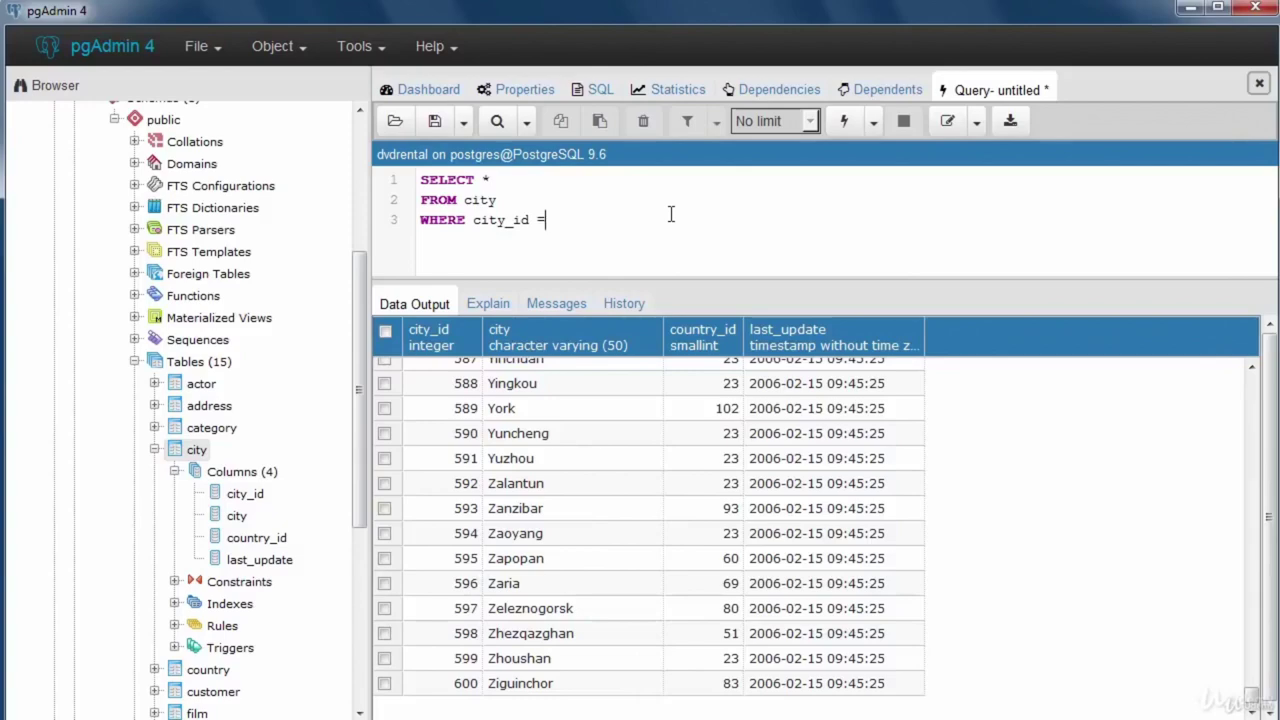
type("593")
key("BackSpace")
type("6 AND")
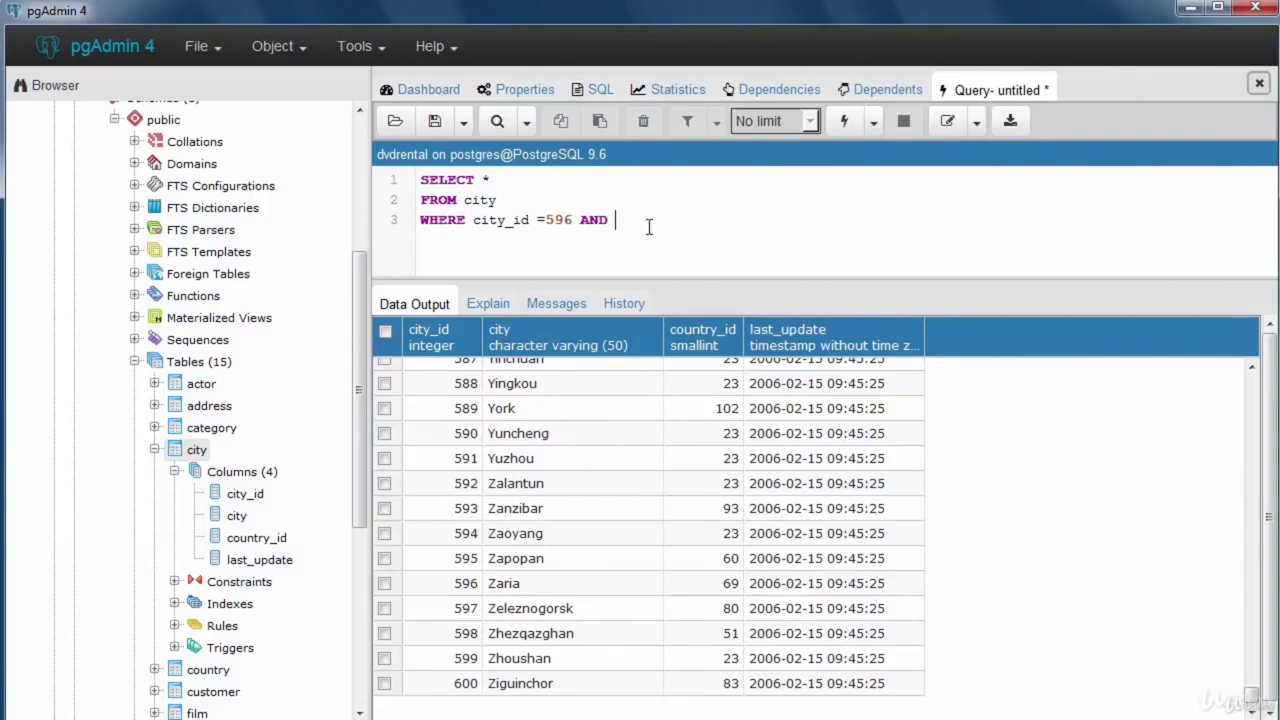
type("city ='Zaria';")
Run the Zaria query, then change the city_id value from 596 to 597.
left_click(846, 122)
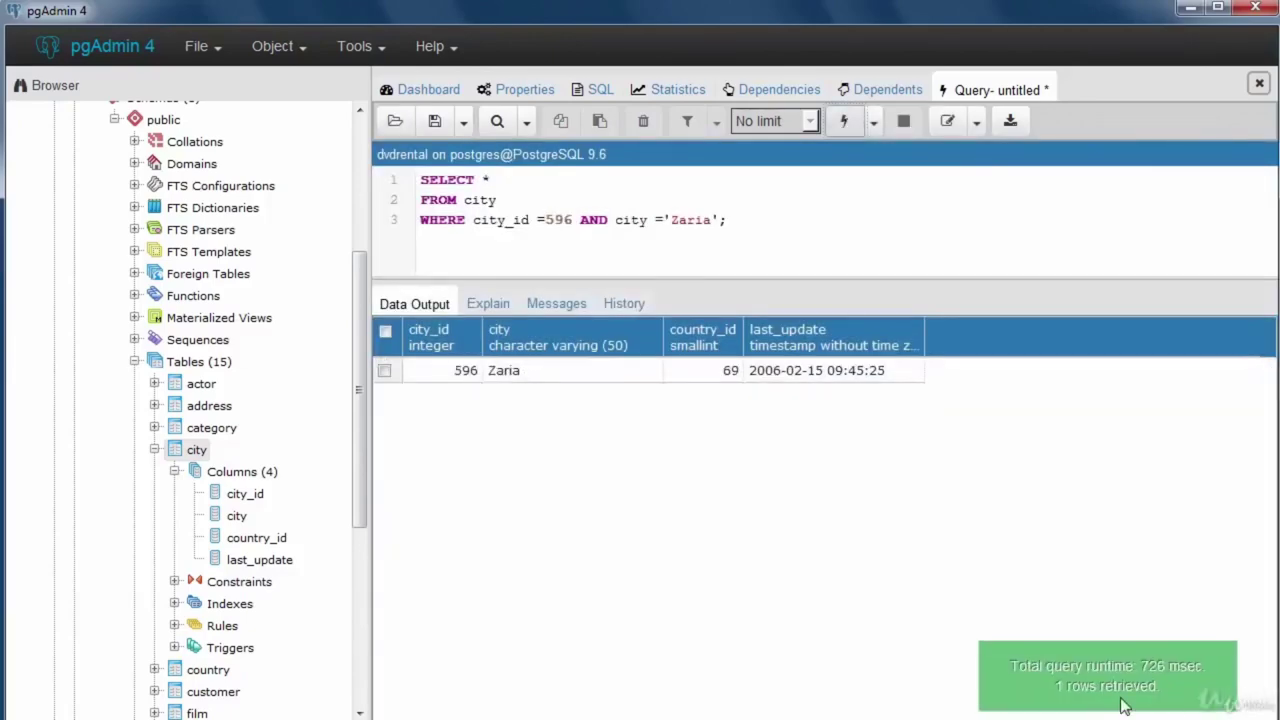
left_click(564, 221)
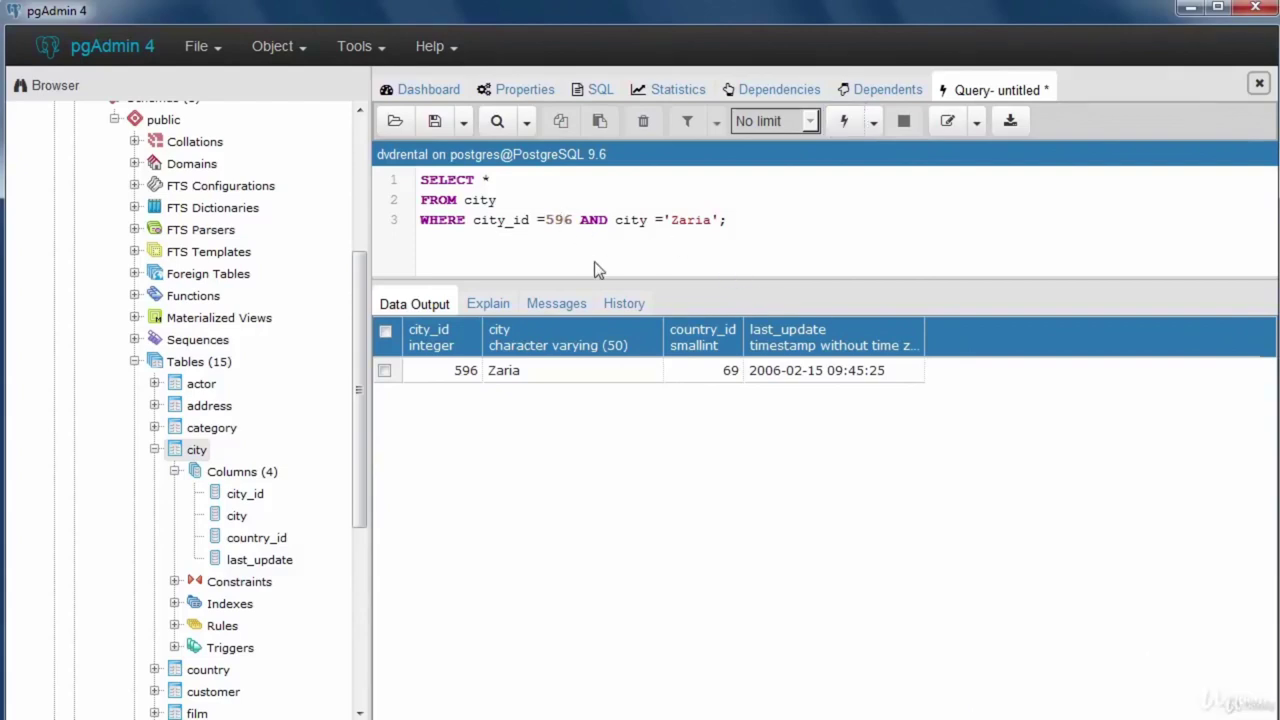
key("Delete")
type("7")
Run with id 597 to see no rows, then restore id 596 and rerun the query.
left_click(843, 123)
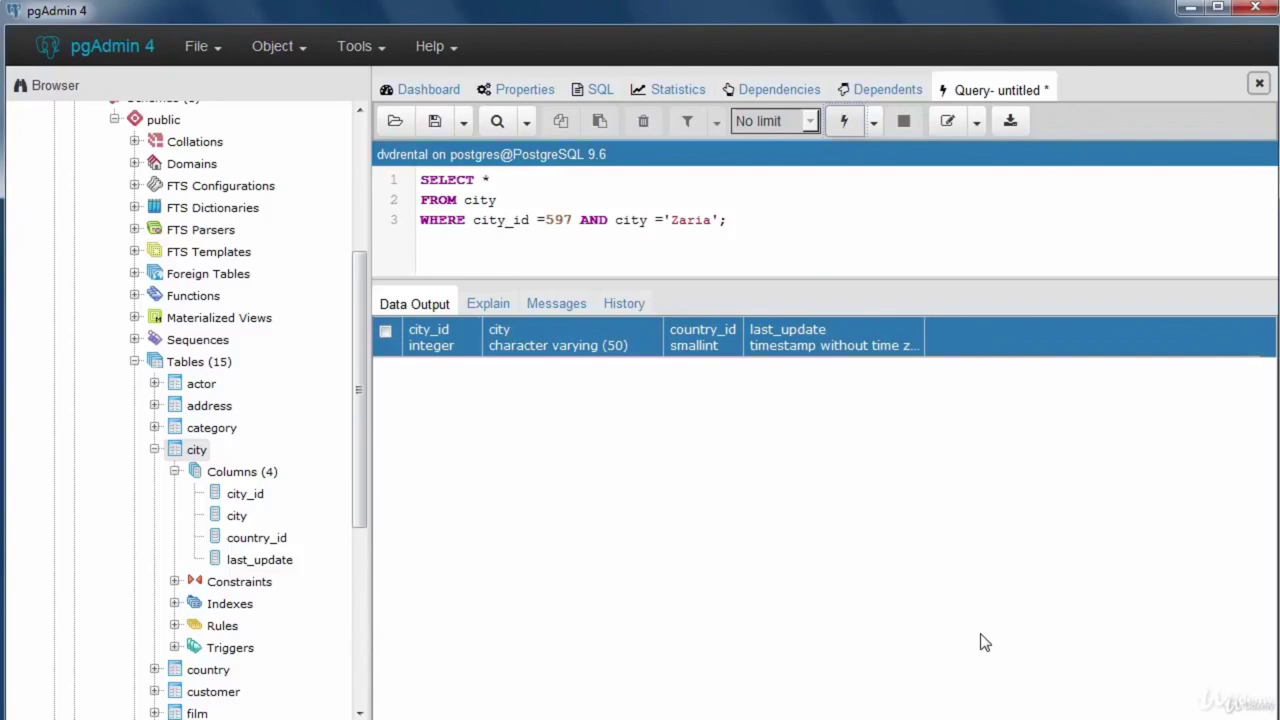
left_click(566, 220)
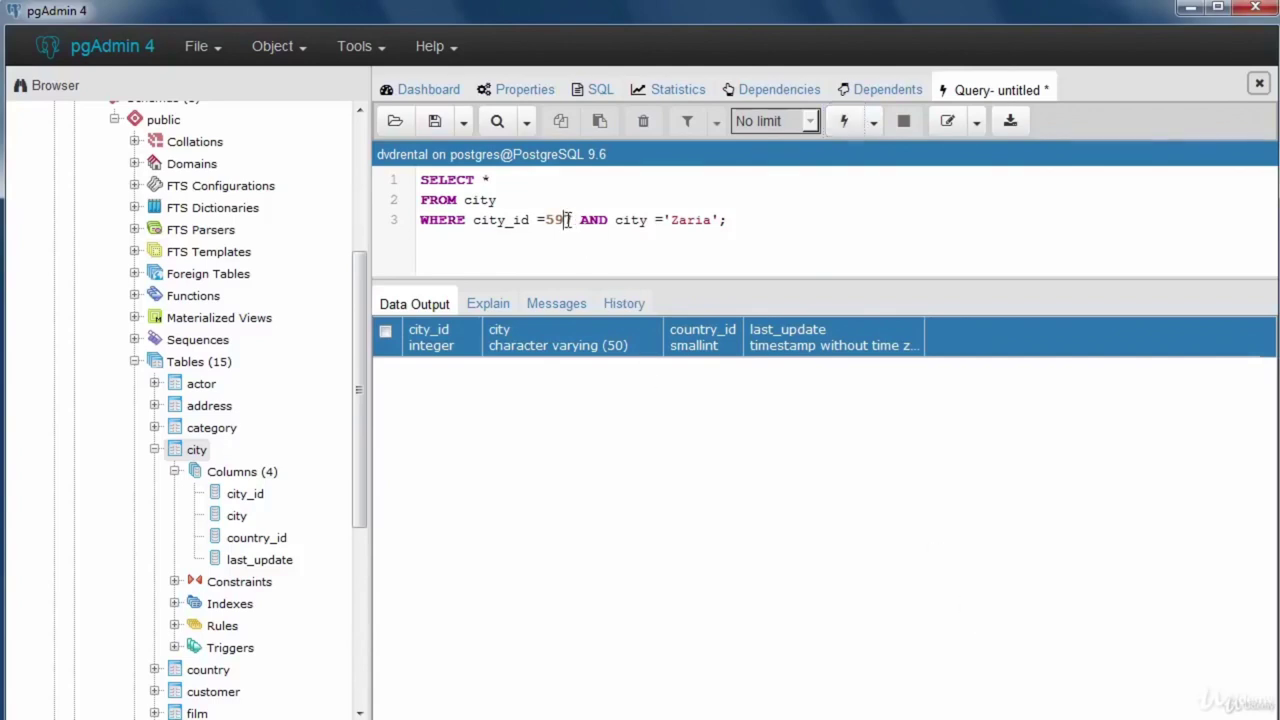
type("6")
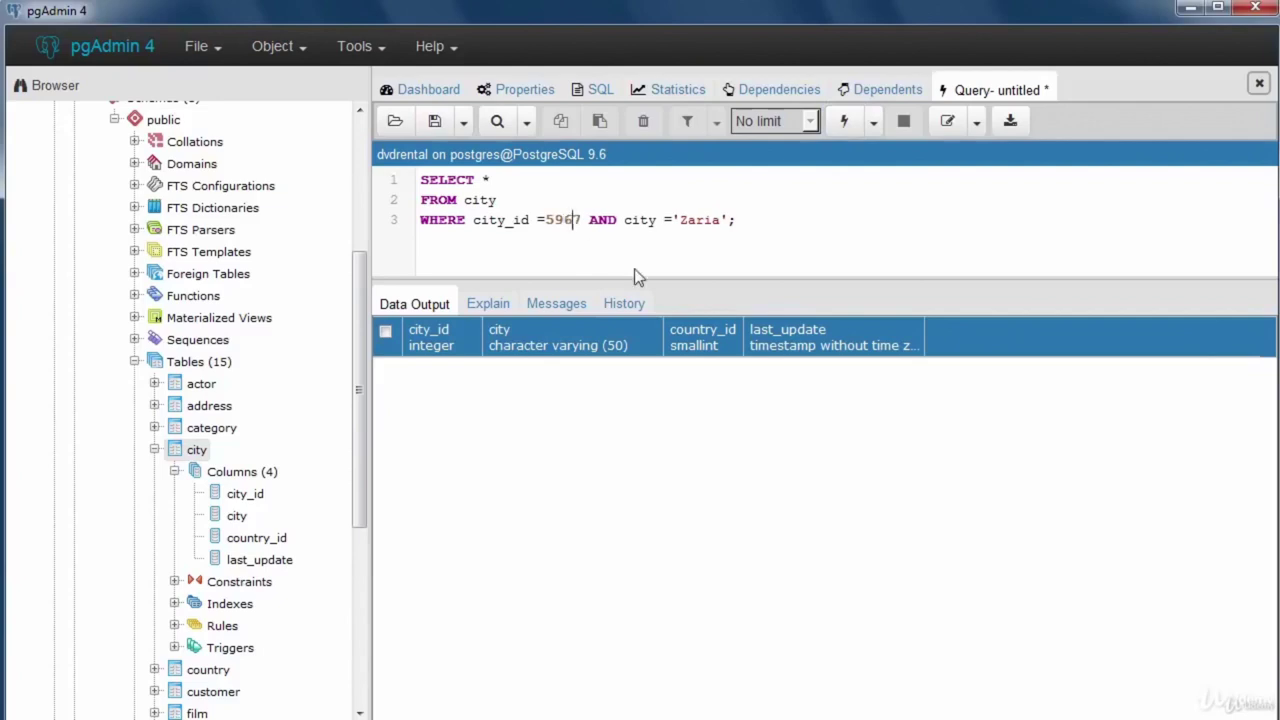
key("Delete")
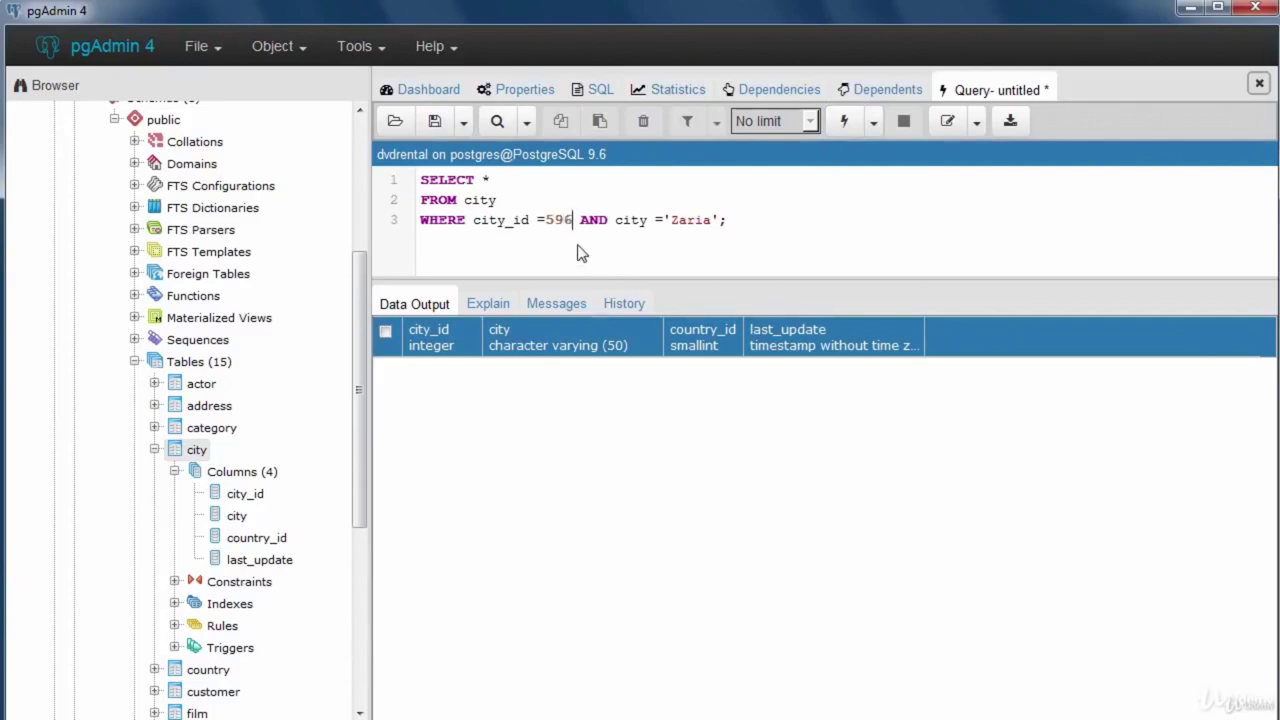
left_click(792, 222)
left_click(845, 122)
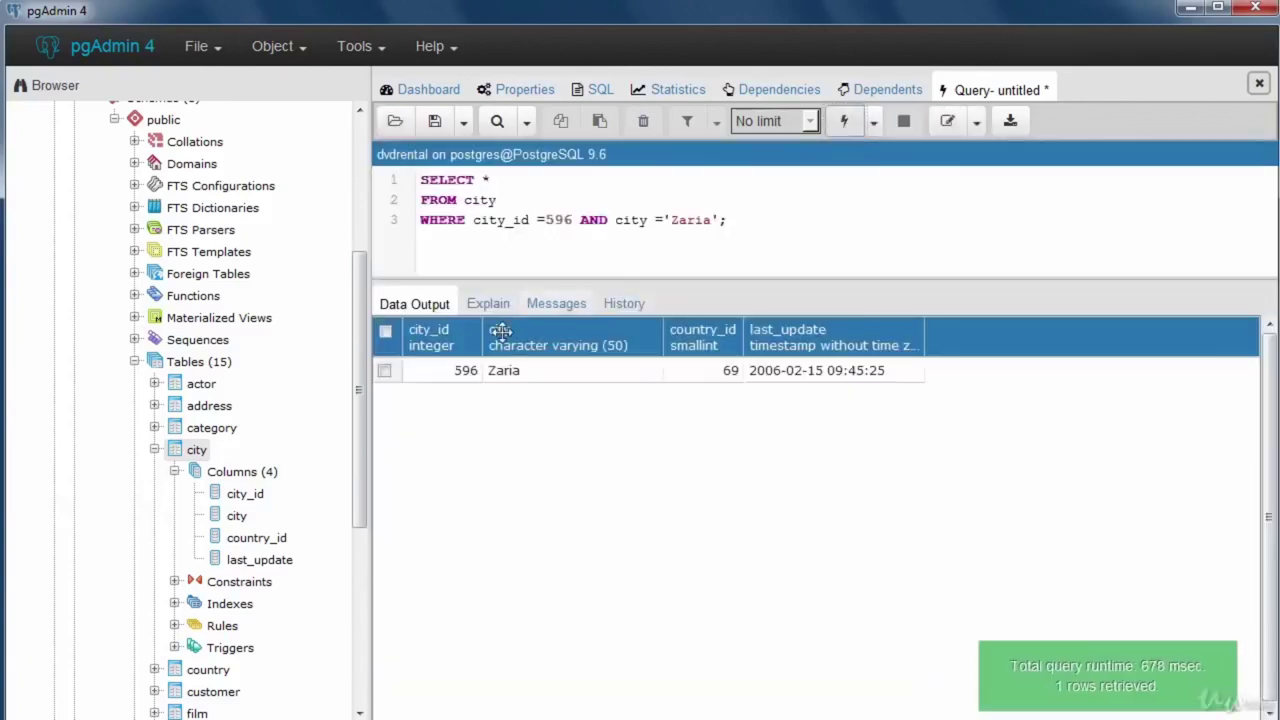
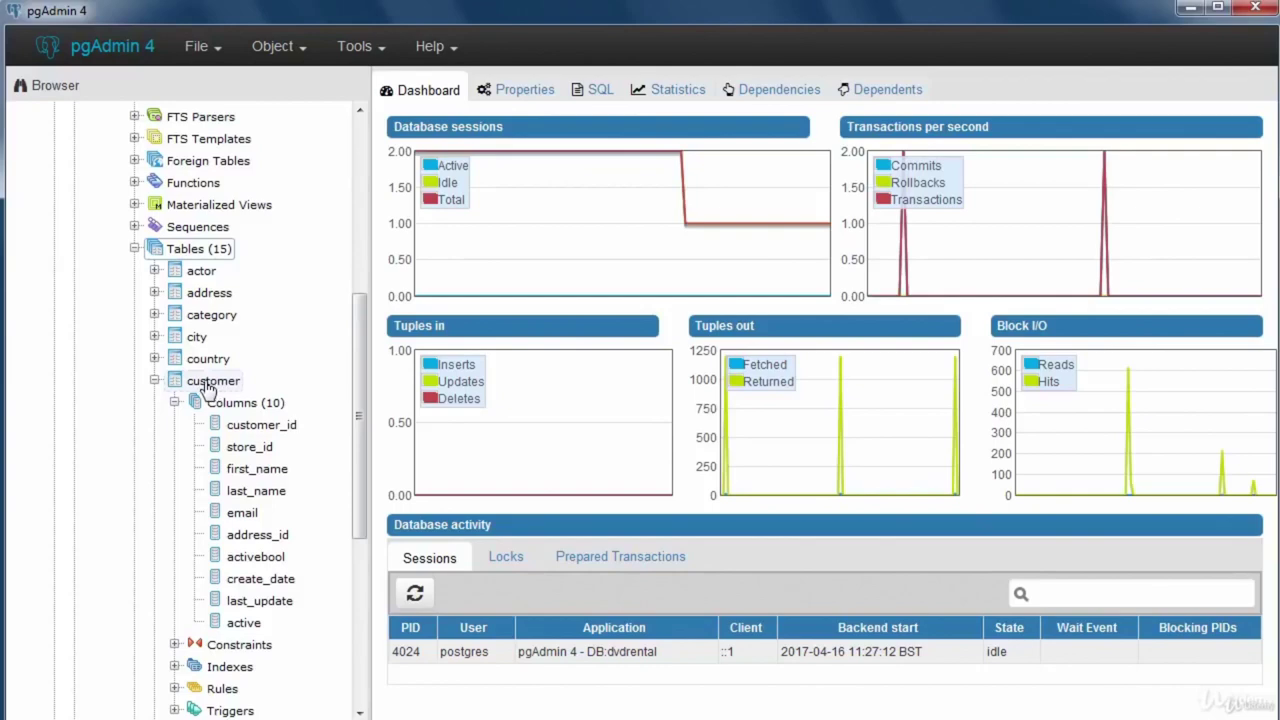
Open a Query Tool on the dvdrental database from the customer table's context menu.
right_click(211, 386)
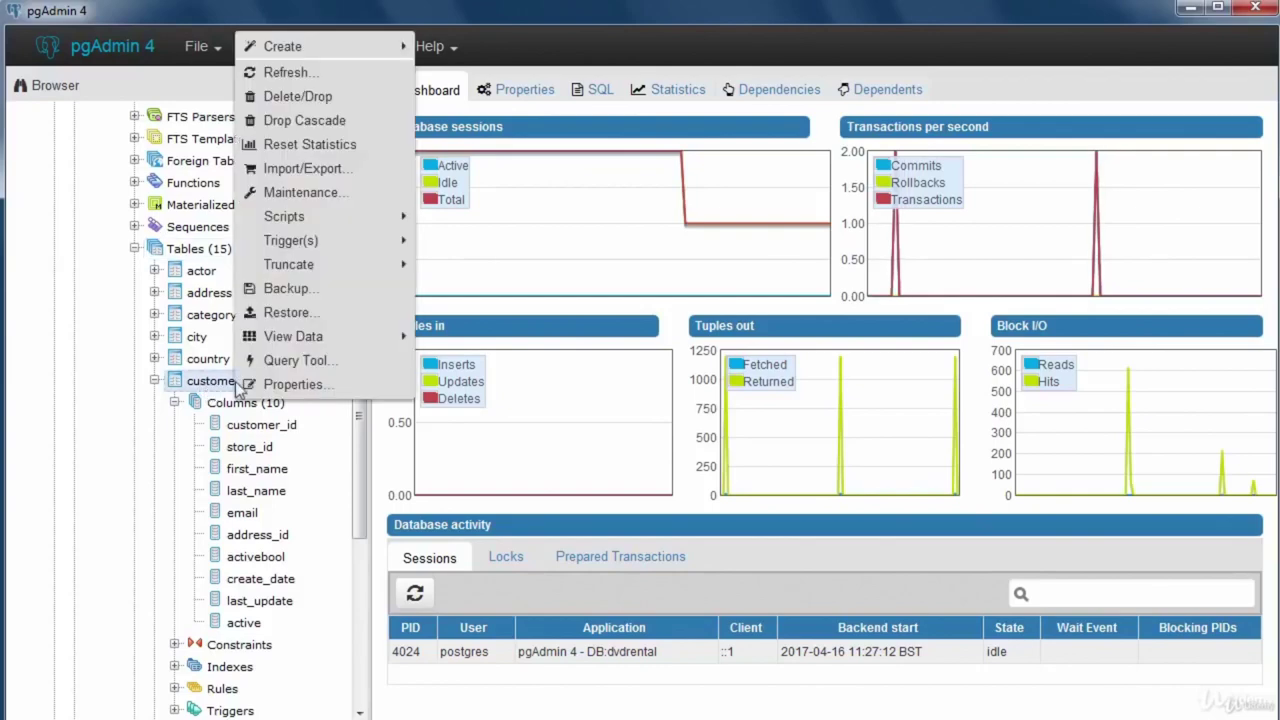
left_click(285, 372)
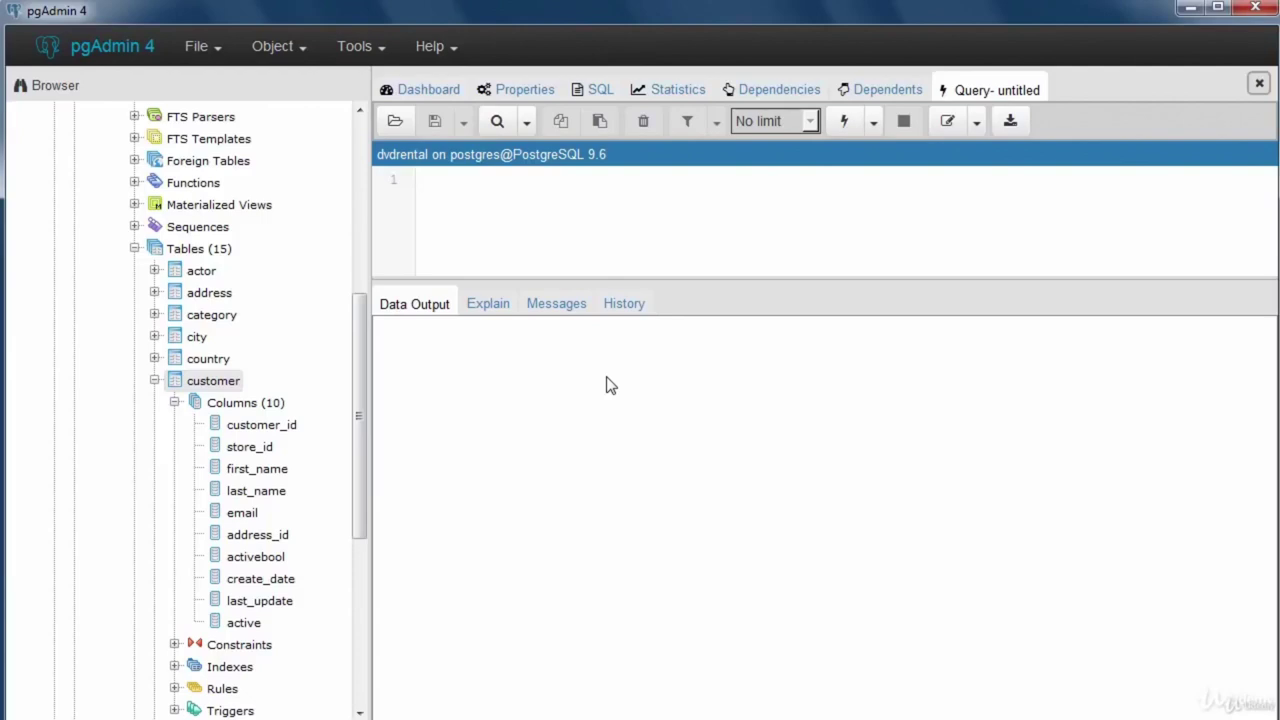
Paste the SELECT joining customer to payment on customer_id, listing names, email, amount and payment_date.
type("SELECT  customer.customer_id,  first_name,  last_name,  email,  amount,  payment_date FROM  customer INNER JOIN payment ON payment.customer_id = customer.customer_id;")
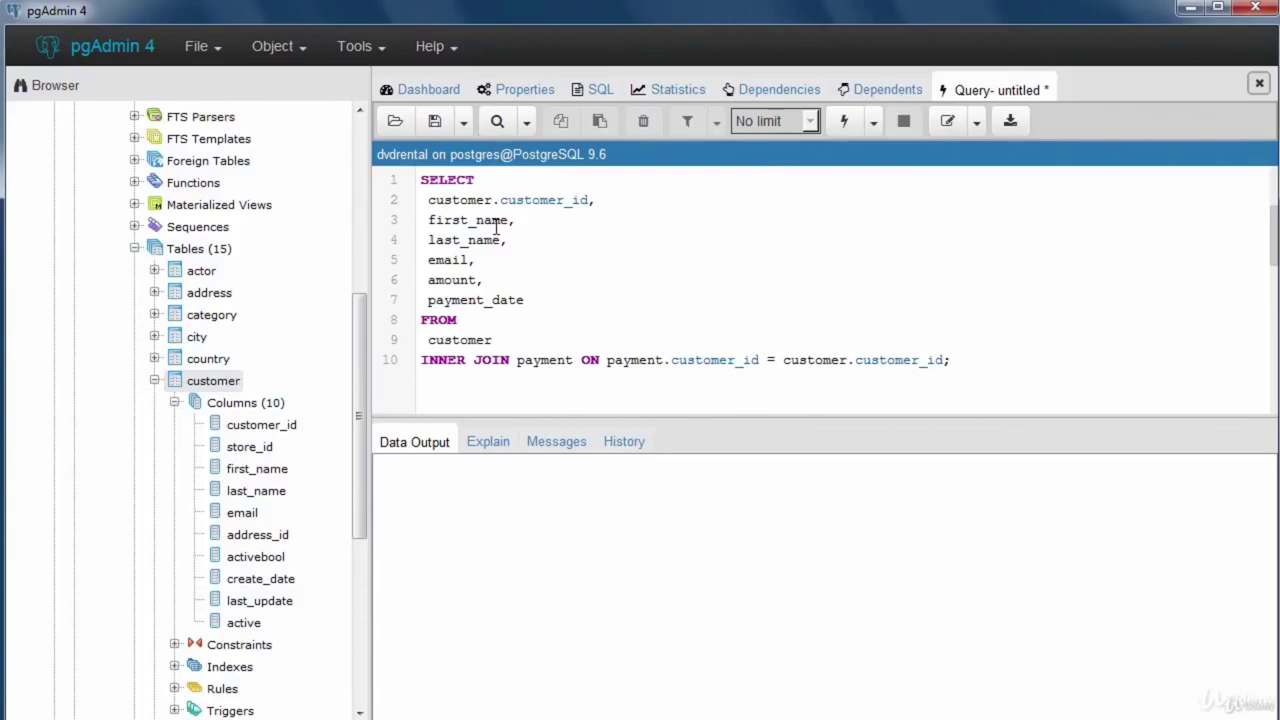
left_click(198, 386)
left_click(953, 361)
Execute the join query and review the customer–payment rows in Data Output, starting at customer_id 341.
left_click(850, 121)
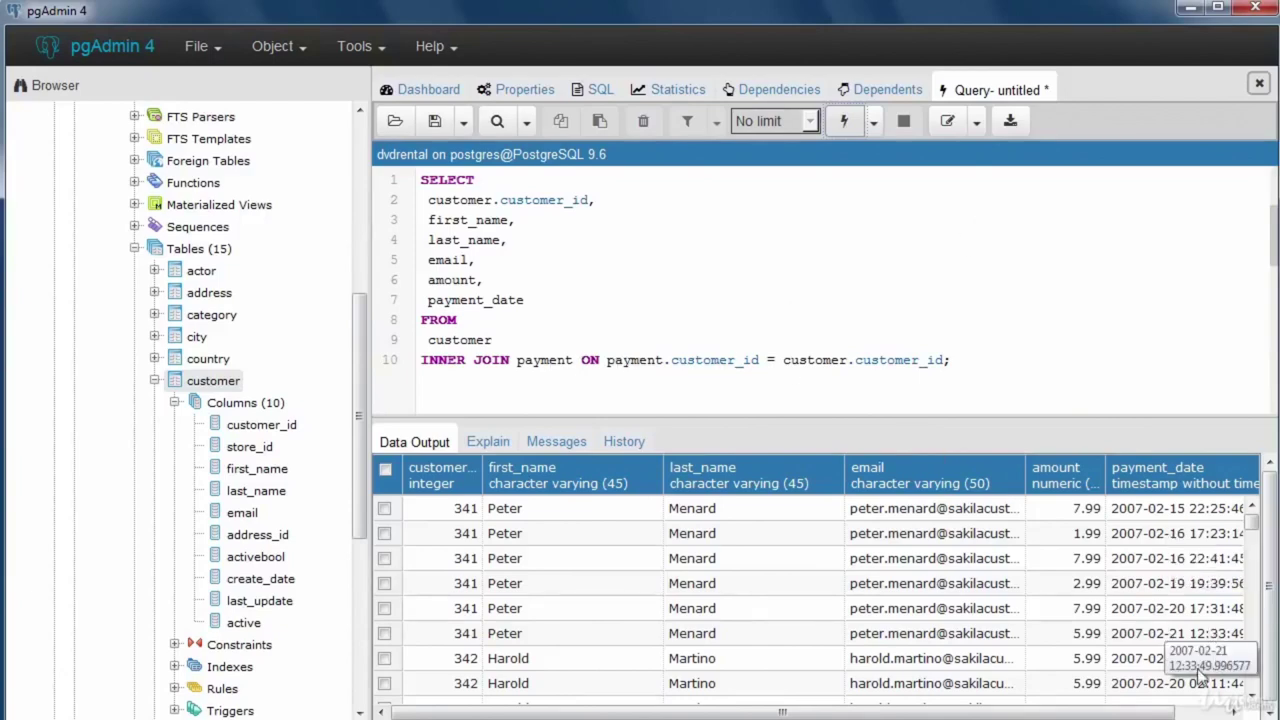
mouse_move(1146, 713)
left_mouse_down()
mouse_move(1193, 715)
mouse_move(1149, 714)
left_mouse_up()
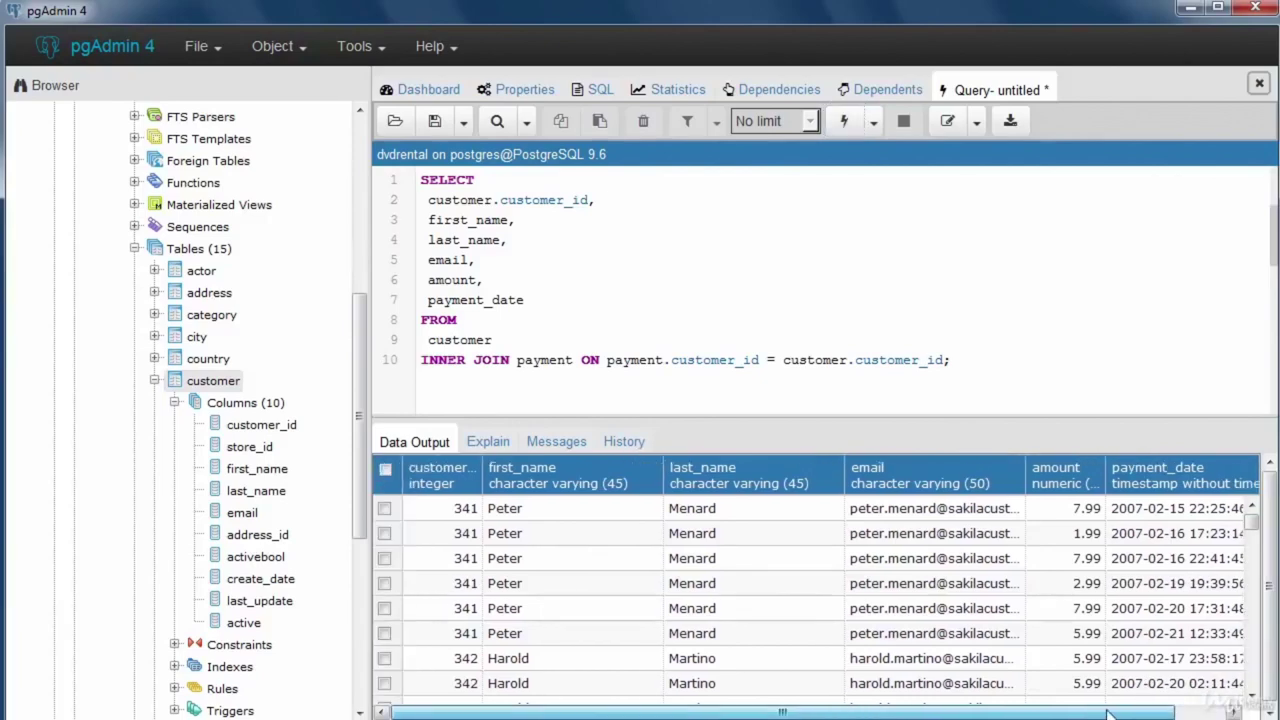
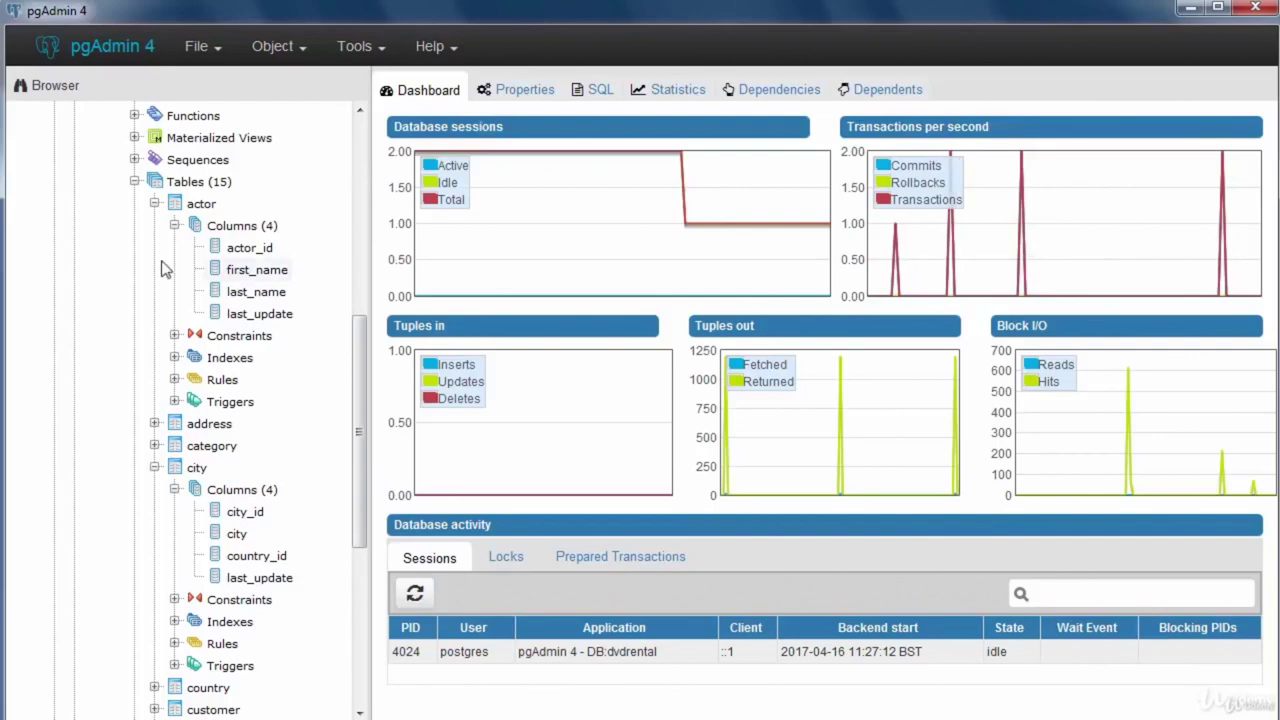
Open a new Query Tool on dvdrental from the actor table's context menu.
right_click(193, 210)
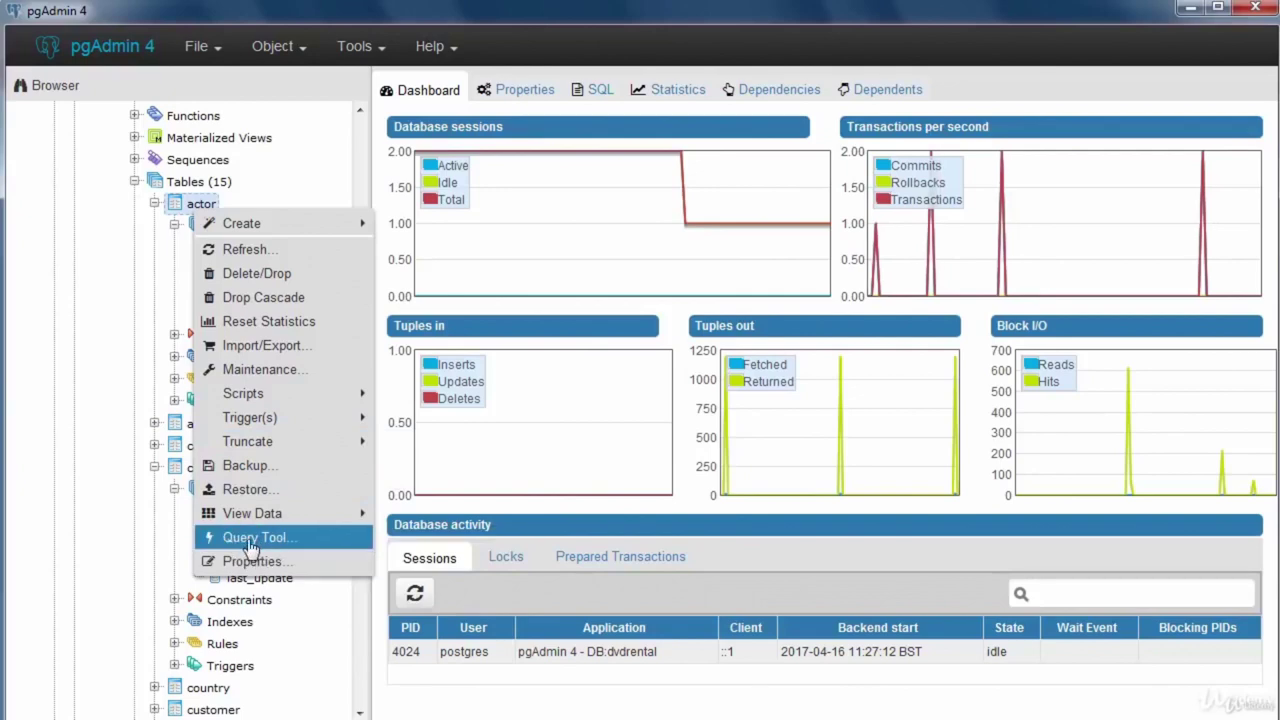
left_click(378, 47)
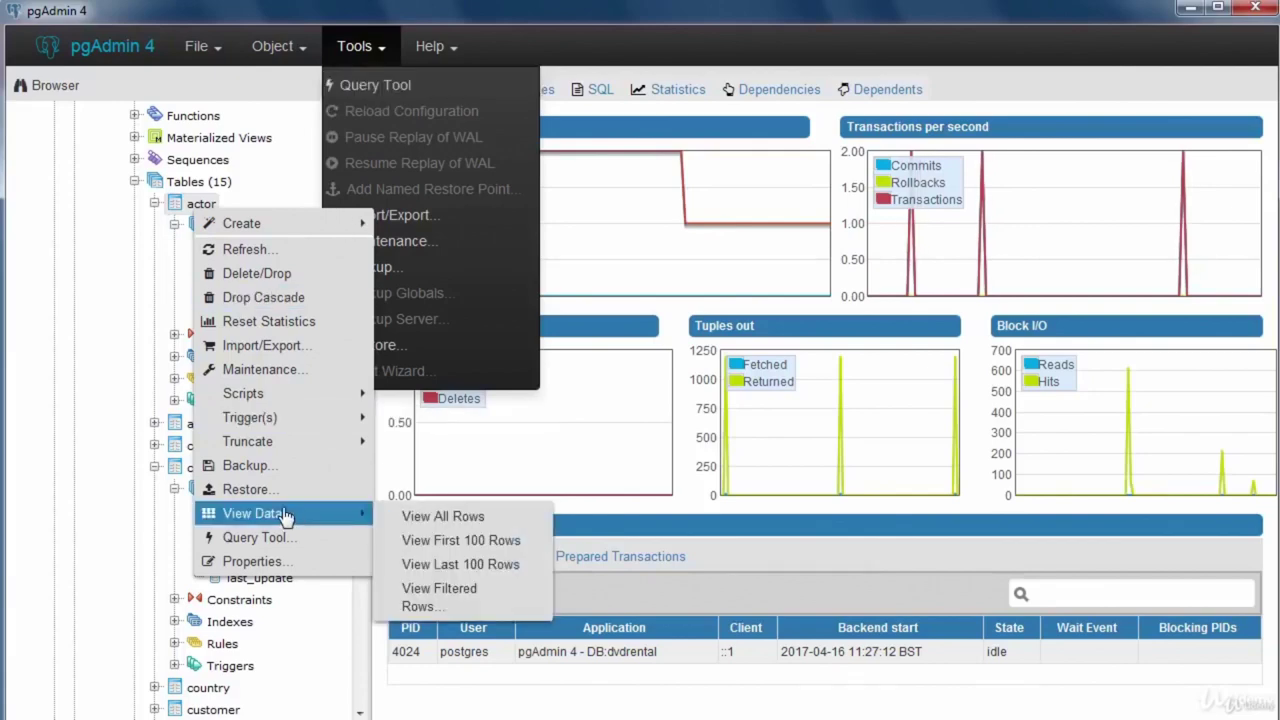
mouse_move(203, 220)
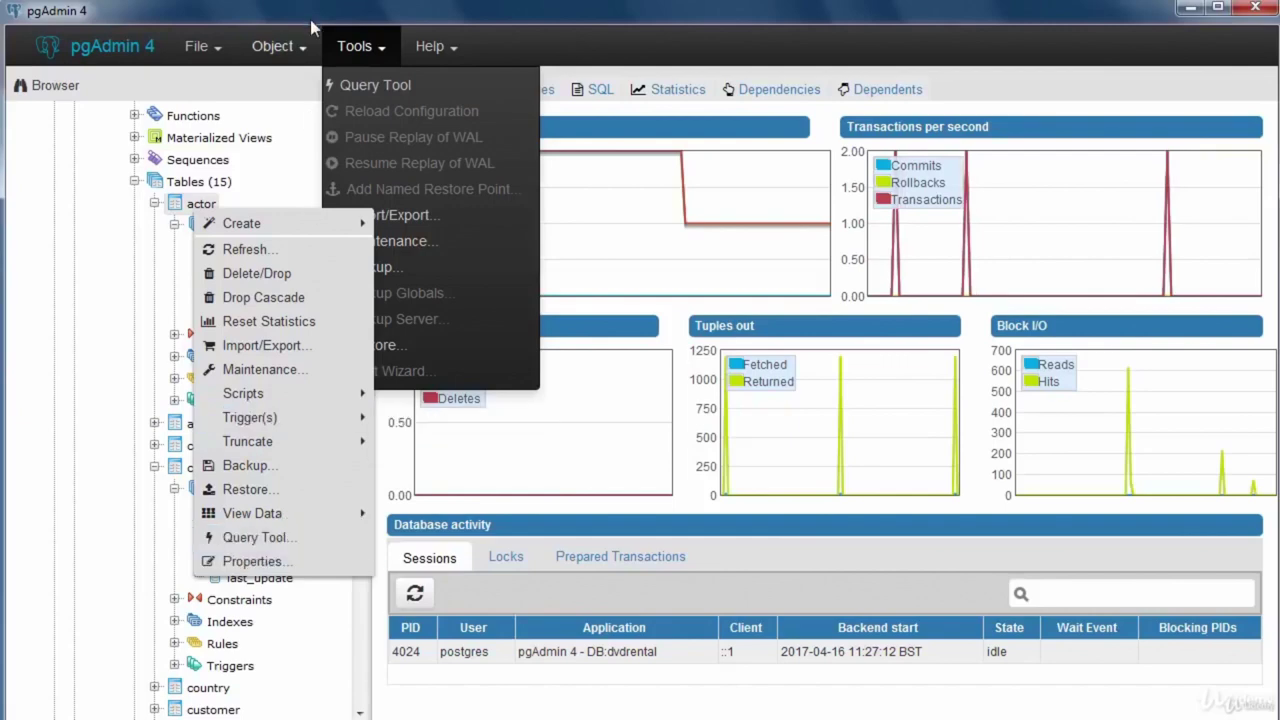
left_click(257, 538)
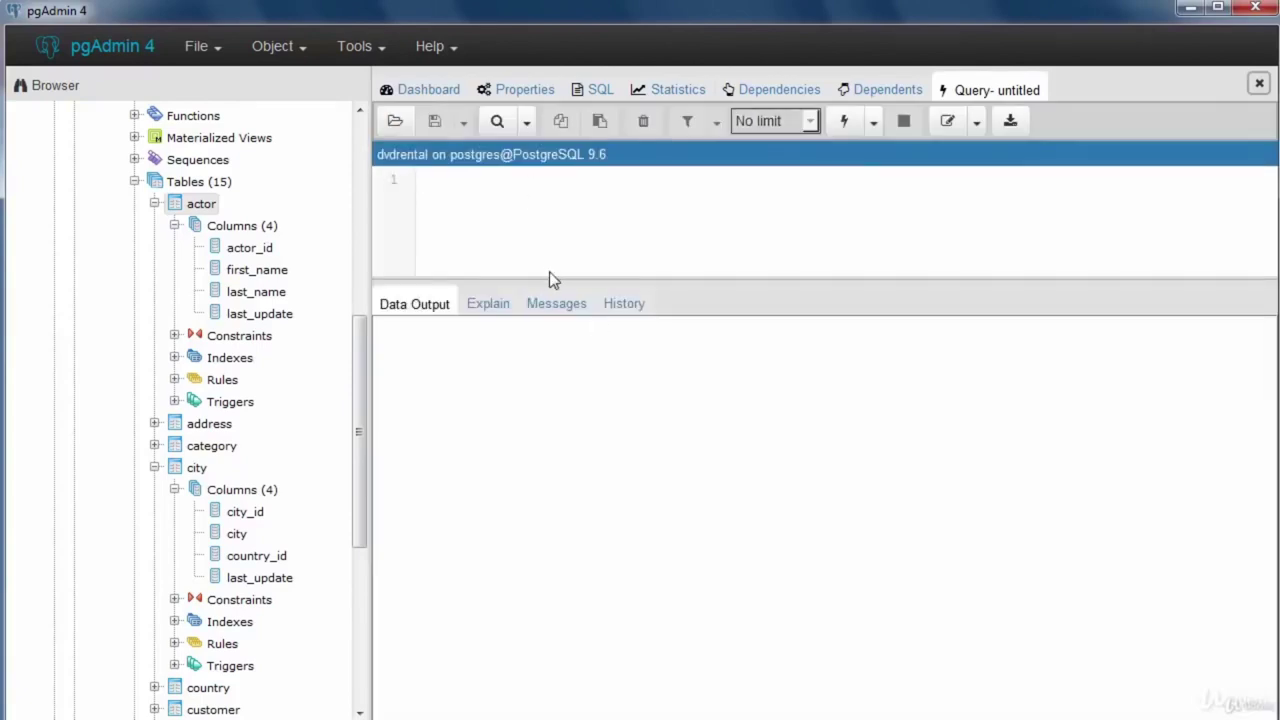
Enlarge the editor and write SELECT * / FROM actor / CROSS JOIN city; on three lines.
left_click_drag(548, 276, 551, 350)
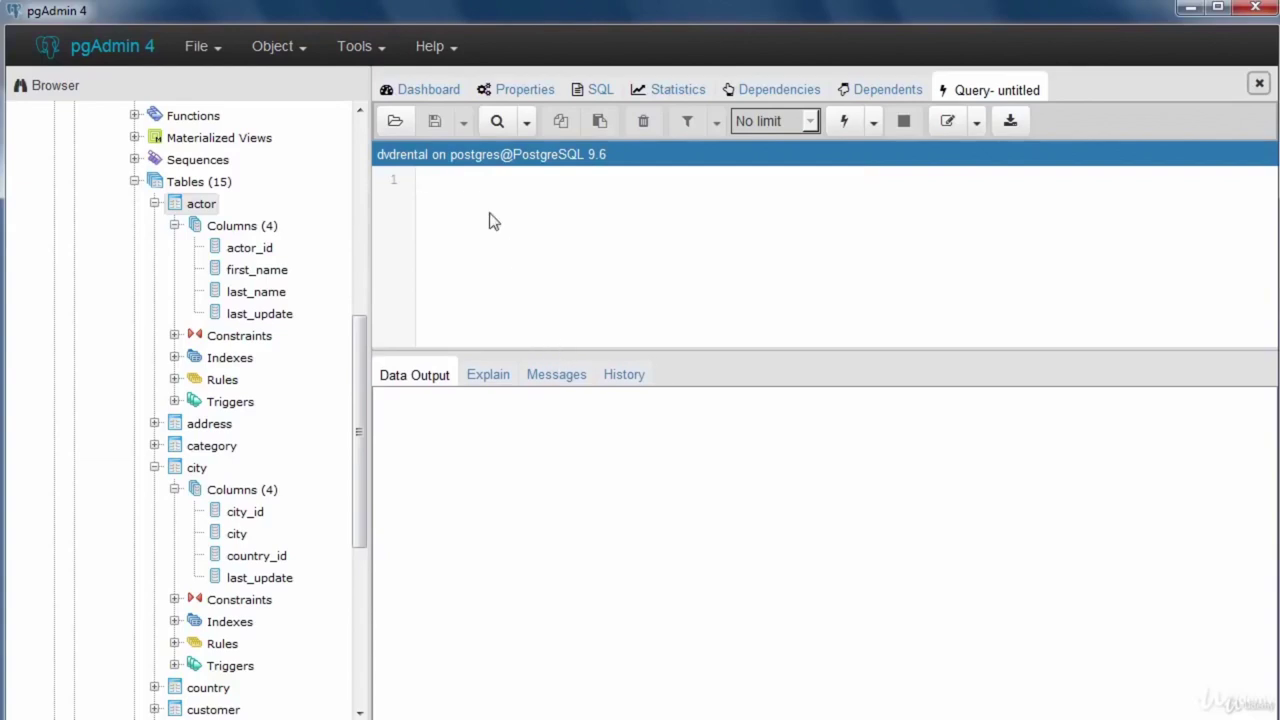
type("SE")
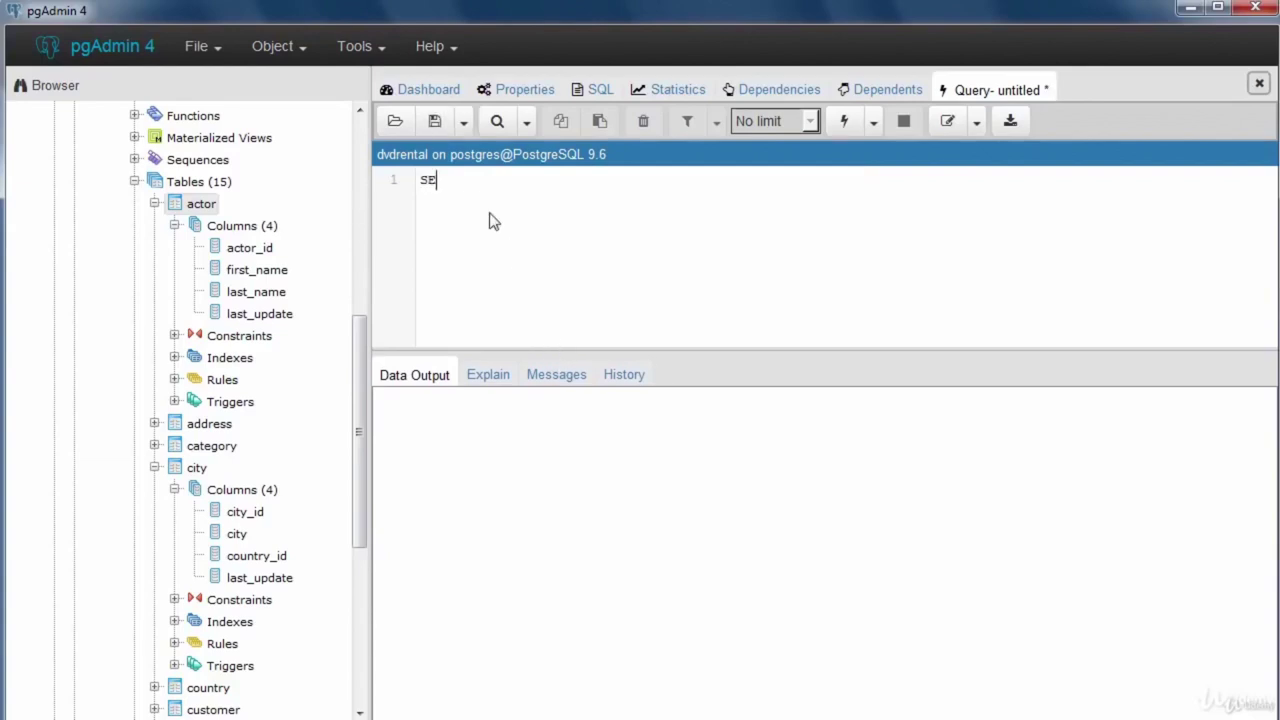
type("LECT")
type("*")
key("Return")
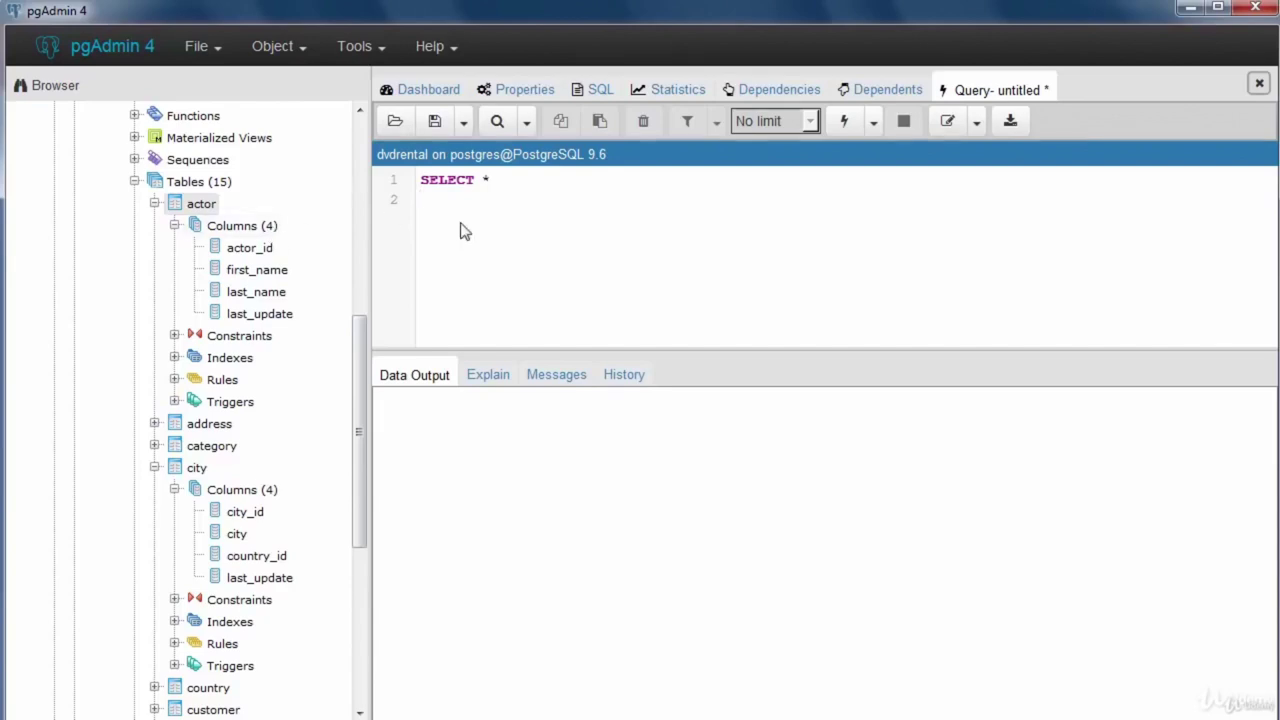
type("FROM")
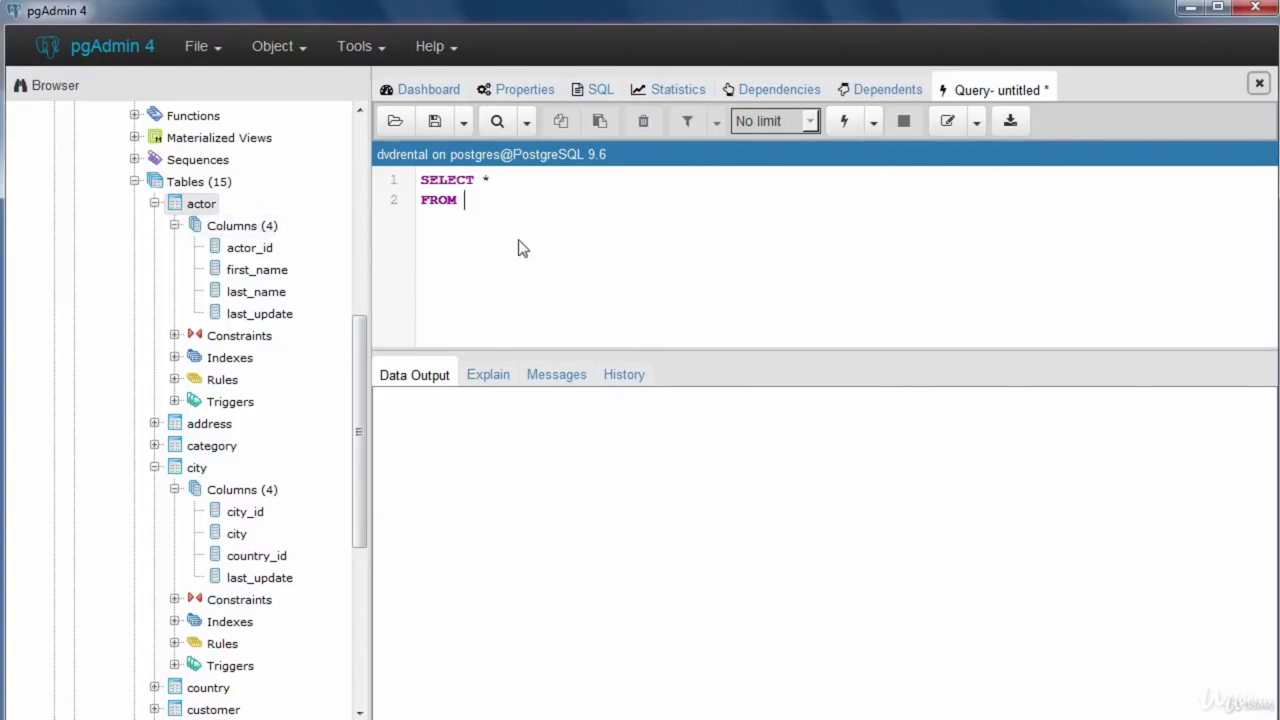
type("actor")
key("Return")
type("CROSS JOIN")
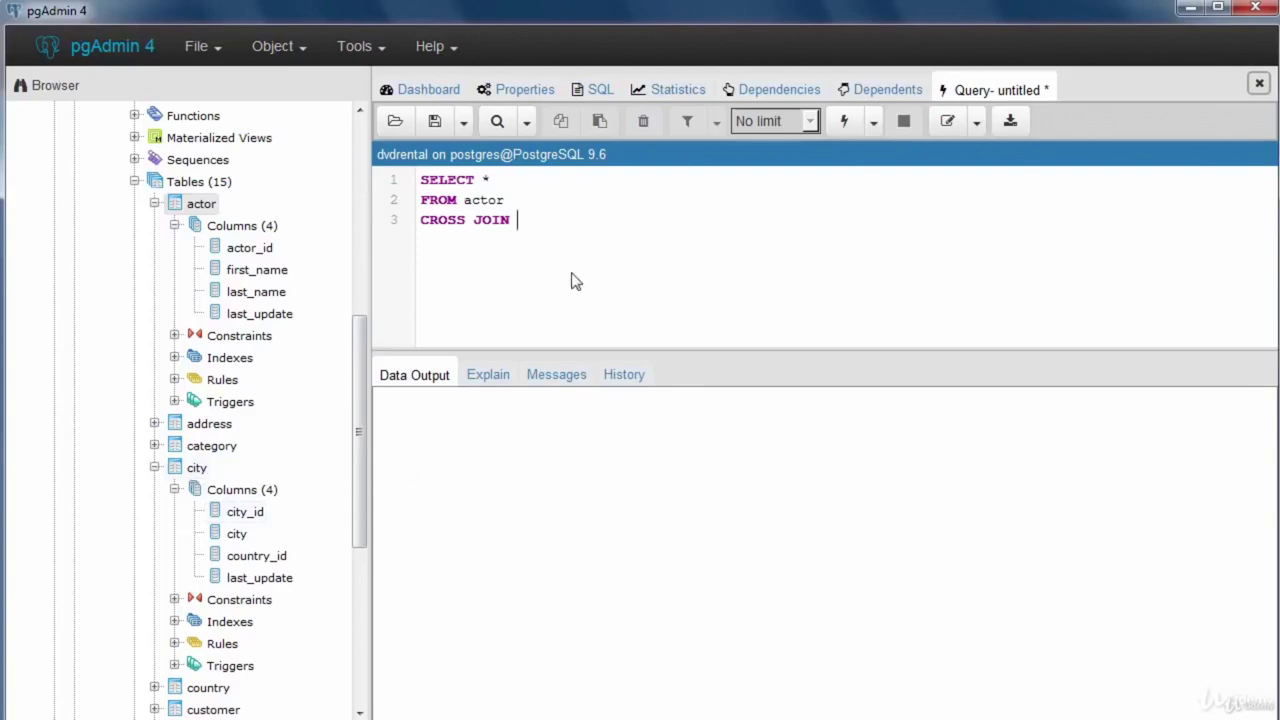
type("city;")
Execute the cross join, scroll the Data Output grid right, then show the NATURAL Join slide.
left_click(847, 124)
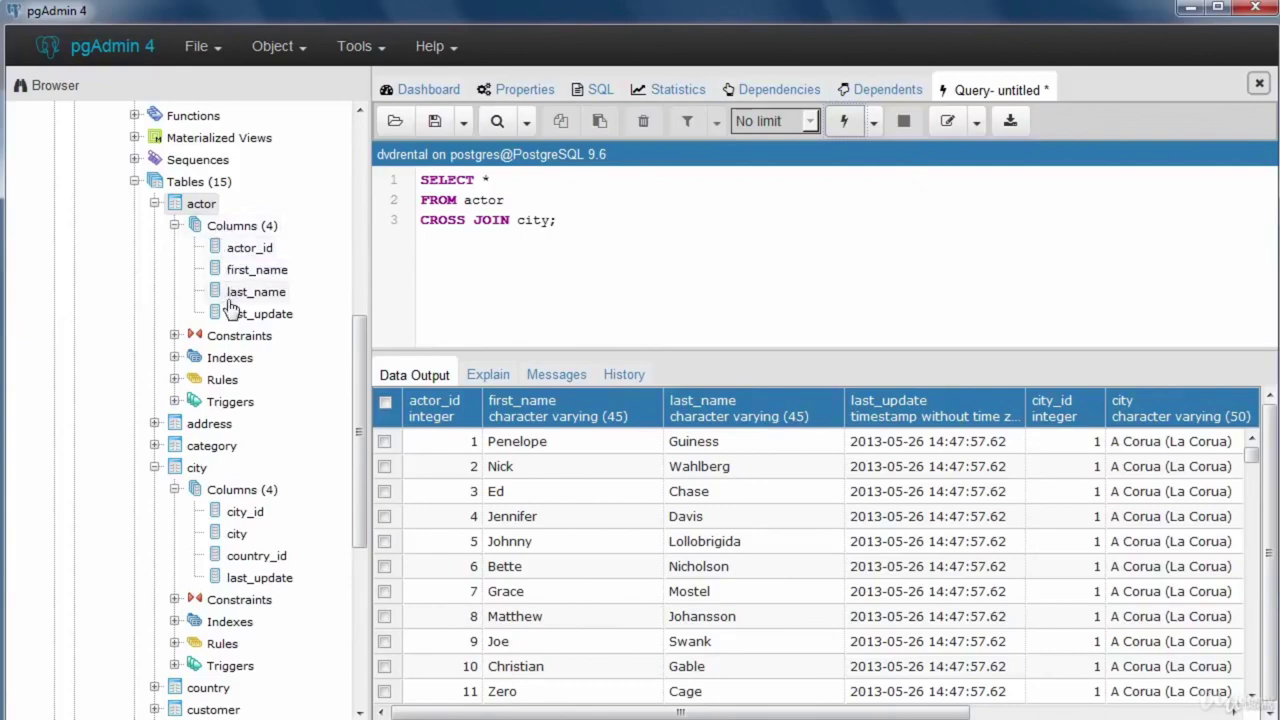
scroll(764, 716, "right", 3)
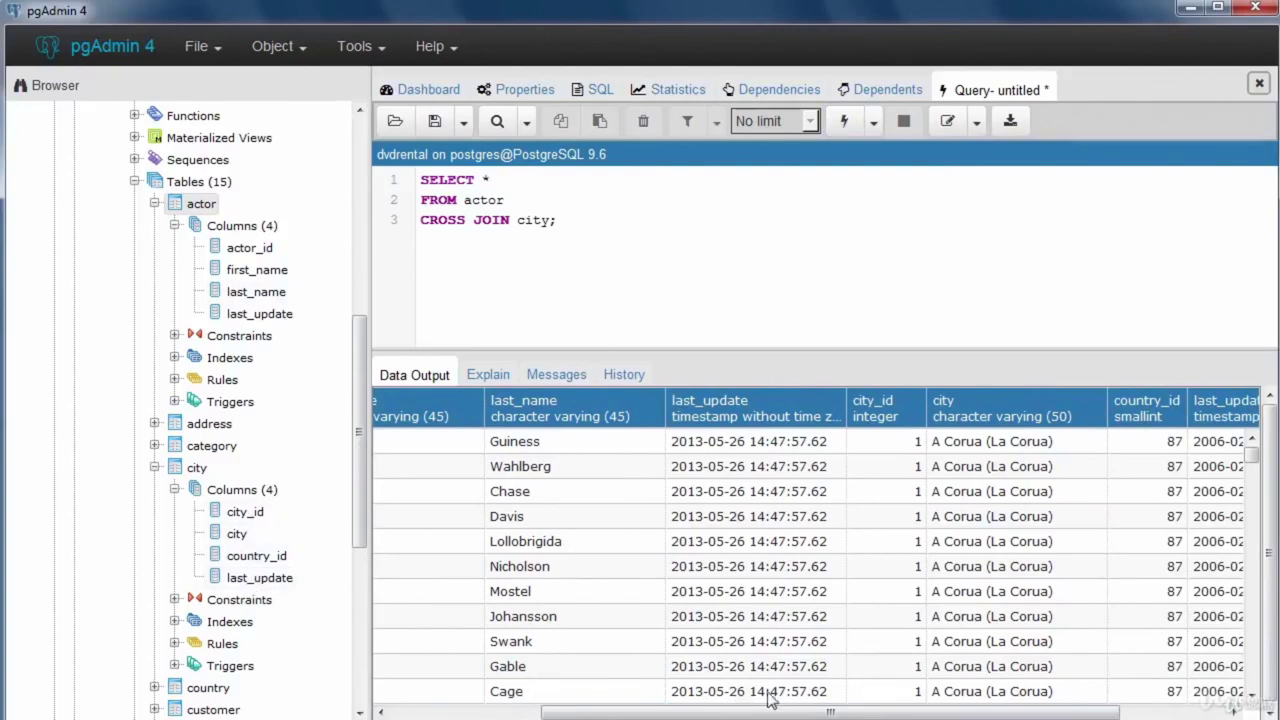
left_click_drag(773, 716, 895, 716)
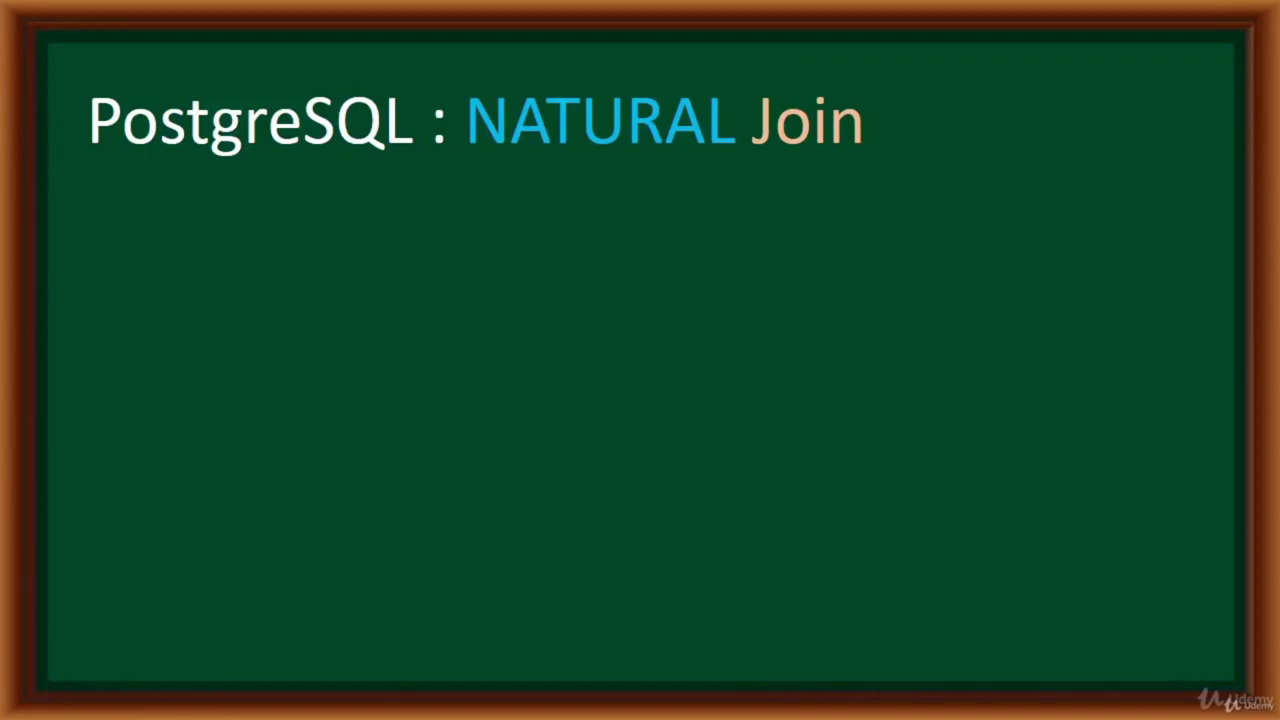
key("Right")
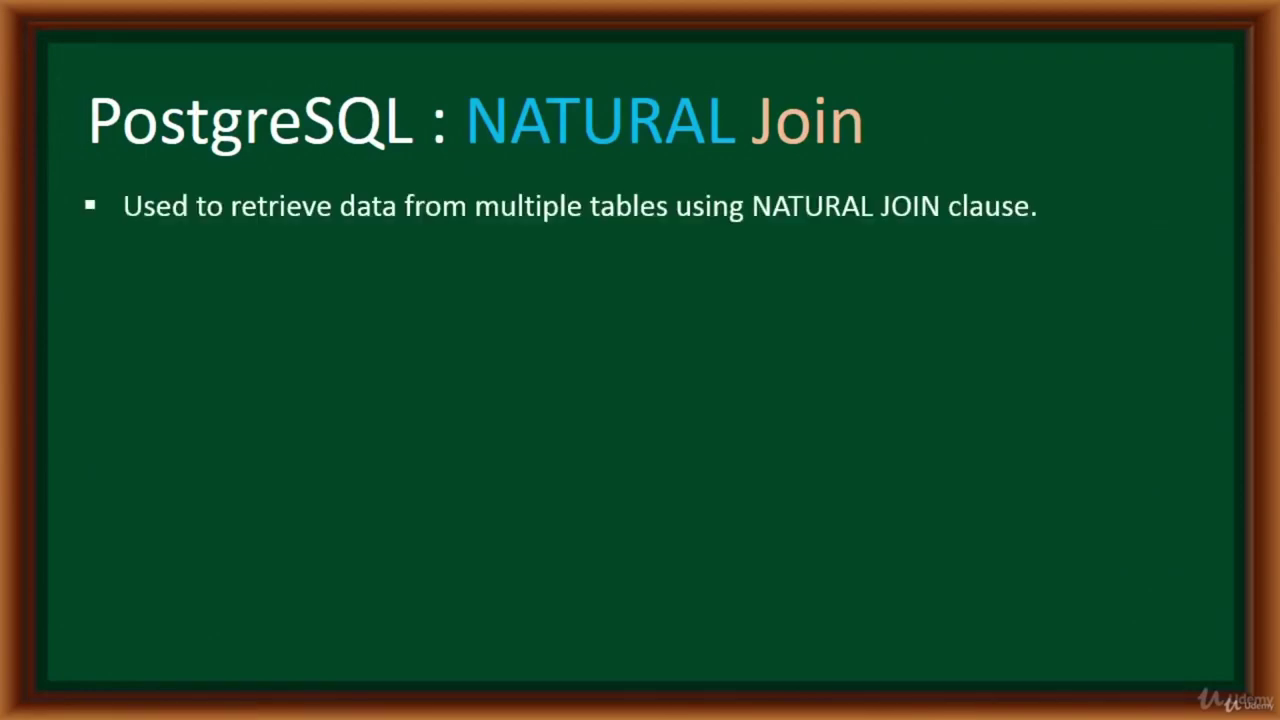
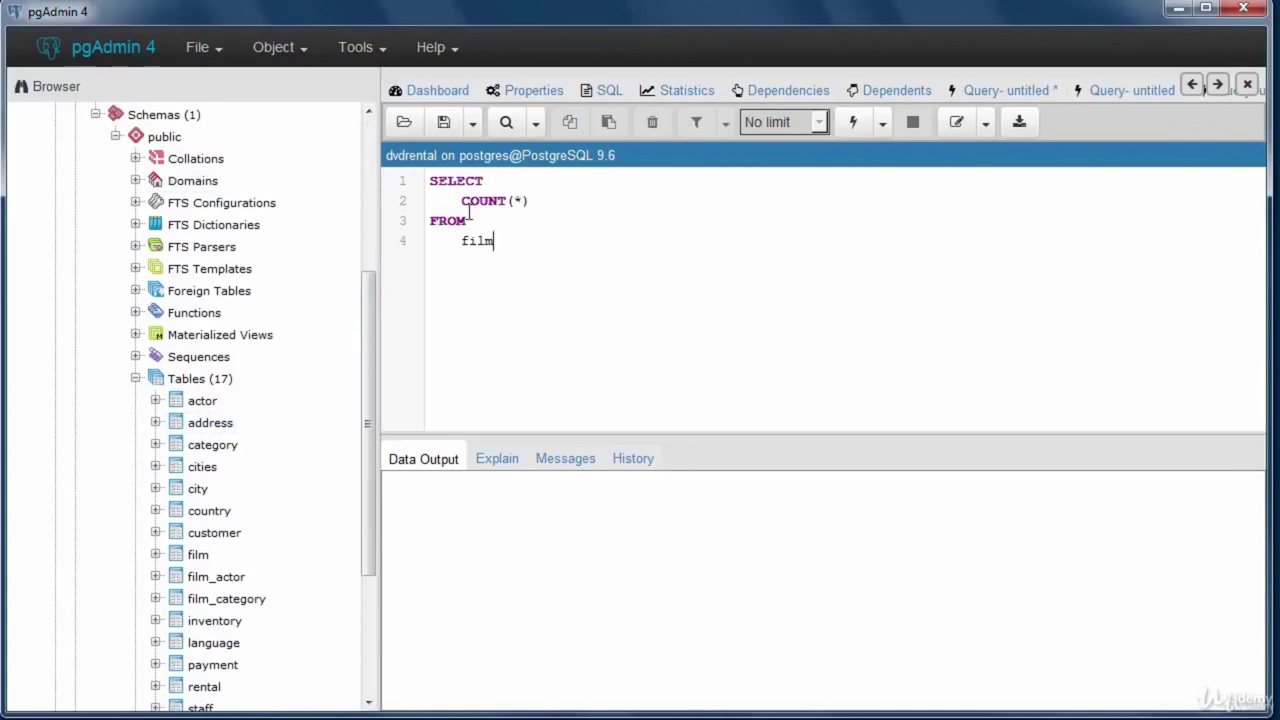
Expand the film table to show its 13 columns in the Browser tree.
scroll(170, 527, "down", 1)
left_click(155, 495)
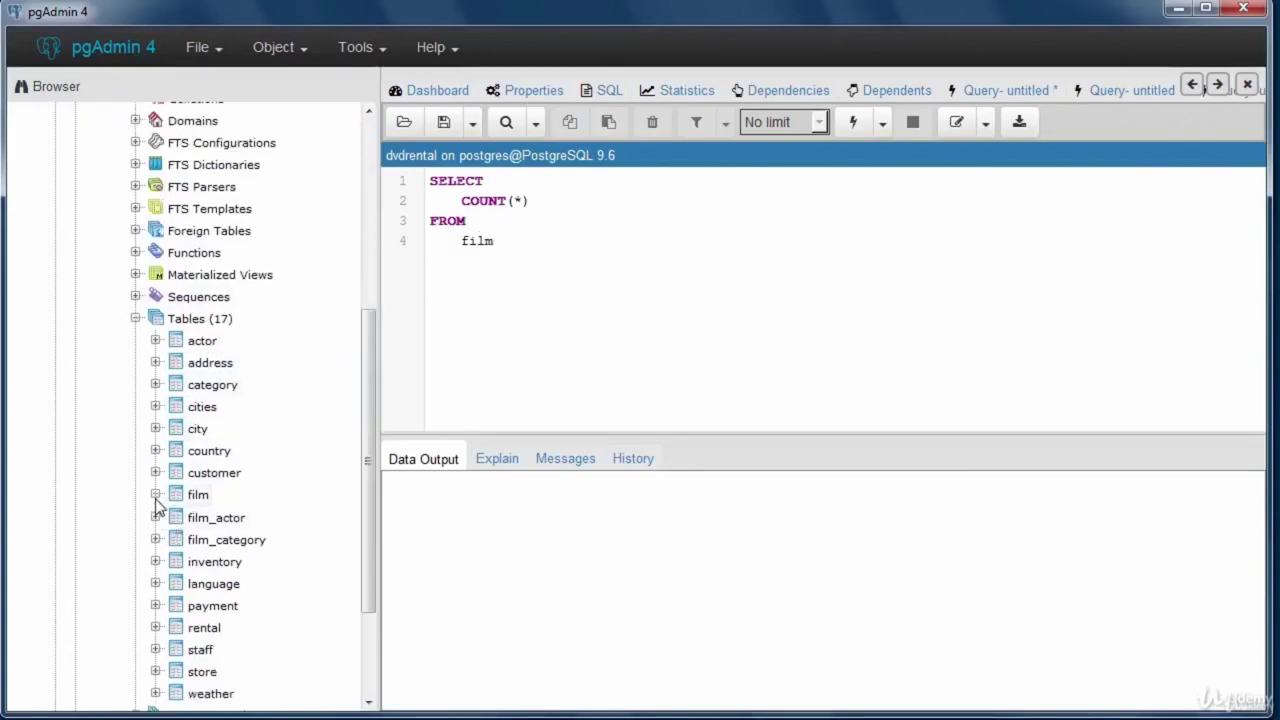
scroll(215, 535, "down", 1)
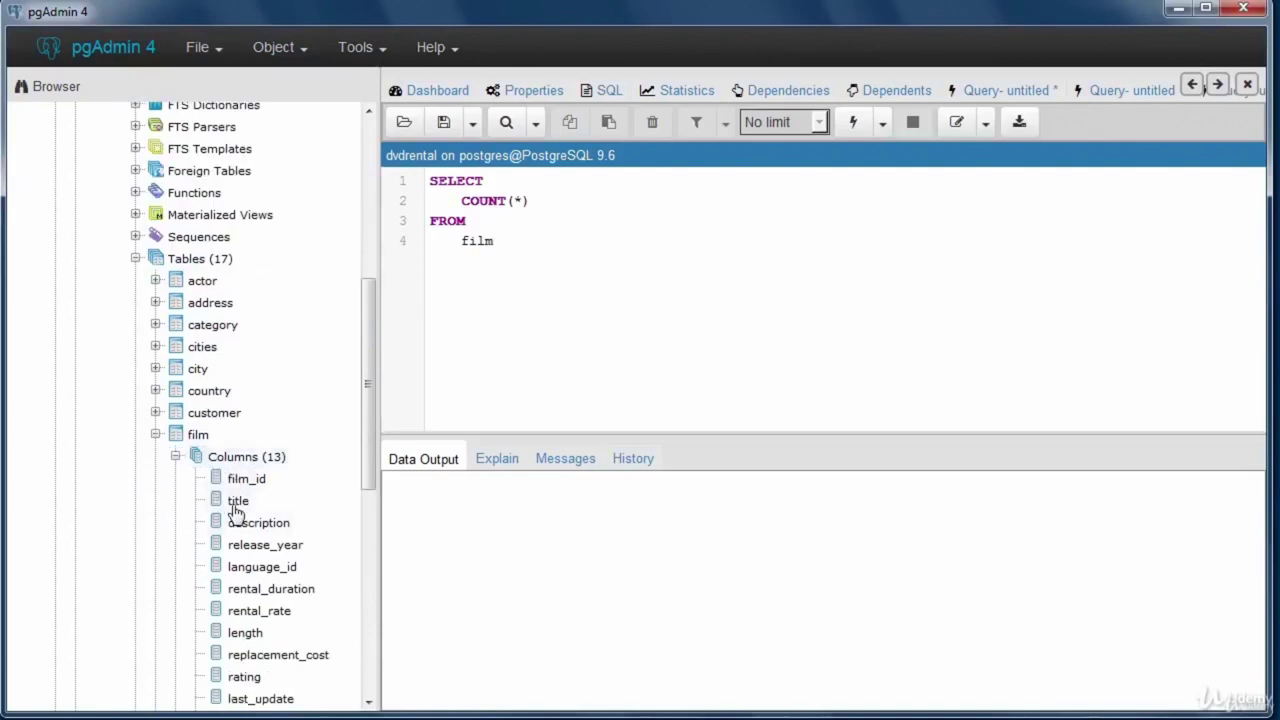
scroll(236, 509, "down", 2)
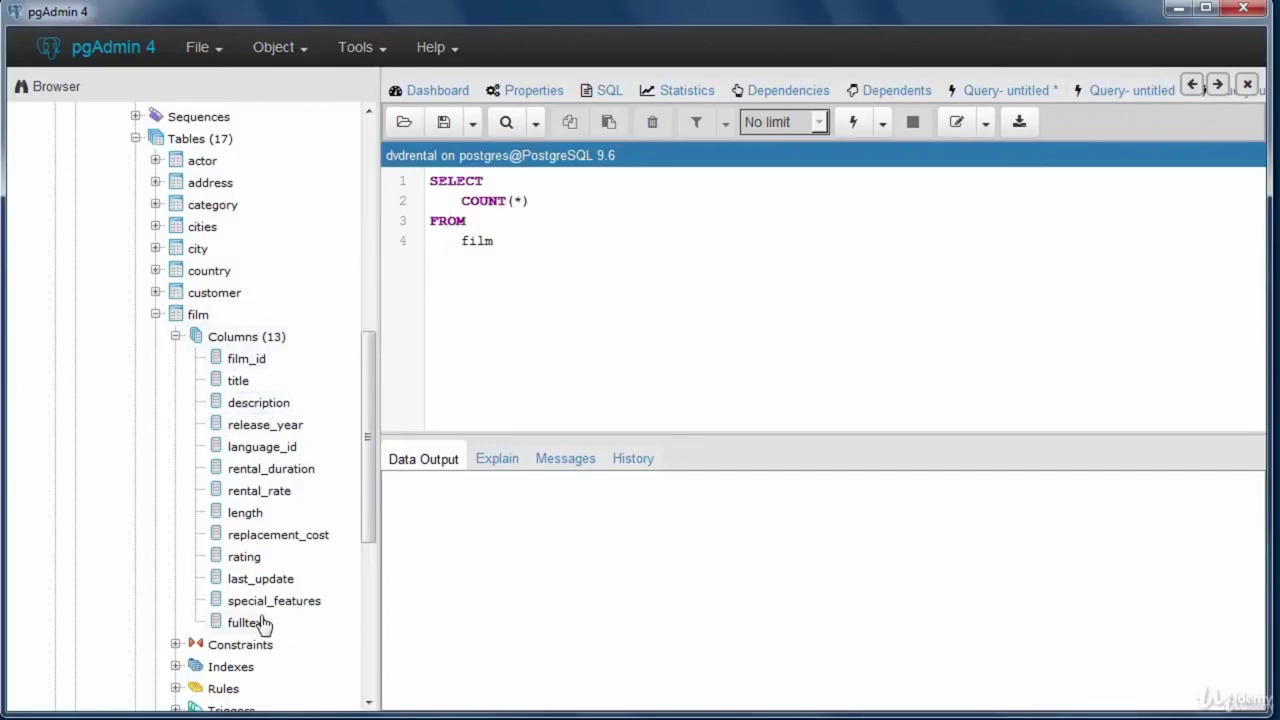
left_click(503, 242)
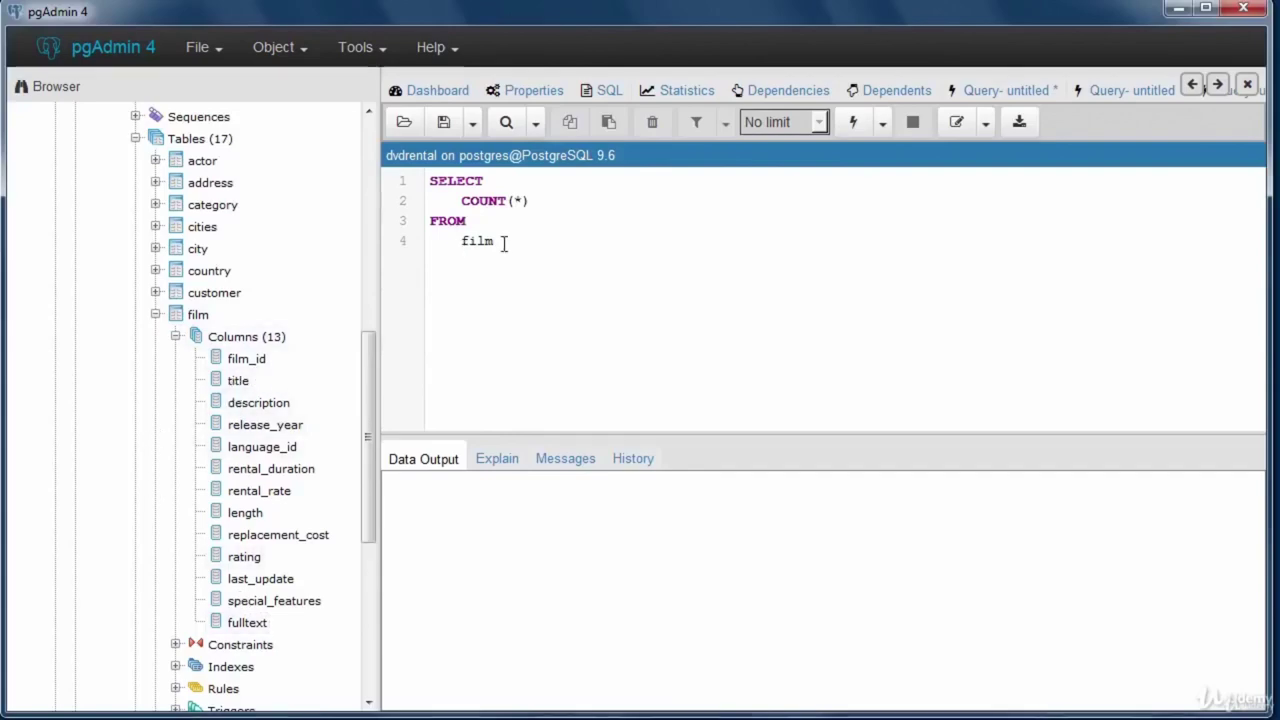
Run the SELECT COUNT(*) FROM film query, which returns 1000.
left_click(855, 128)
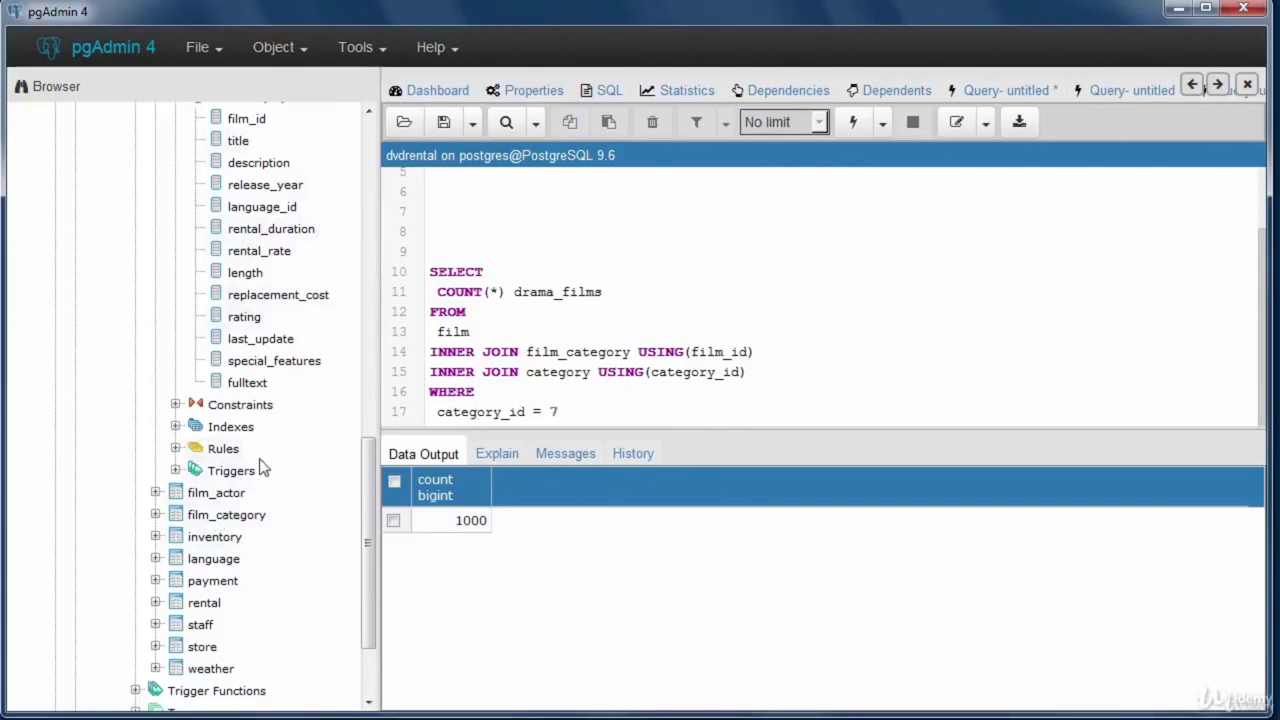
scroll(264, 464, "up", 3)
scroll(260, 462, "up", 1)
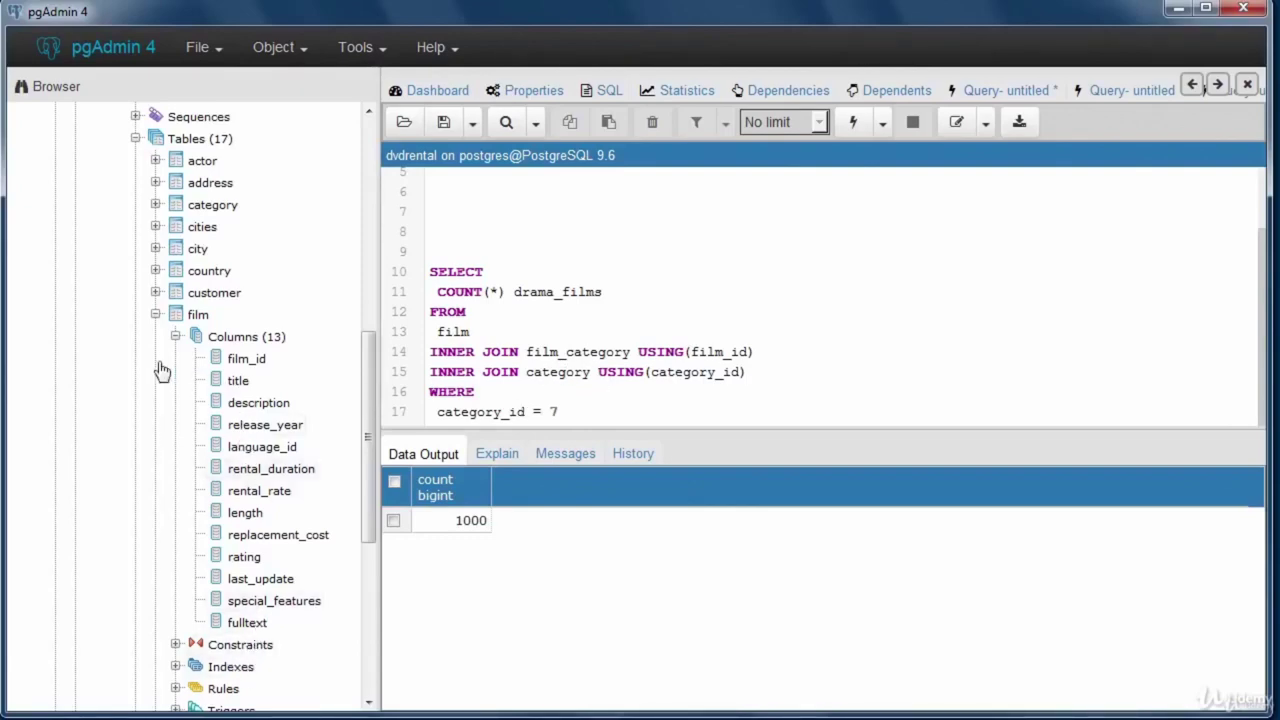
Collapse film, expand film_category's columns, and drag category_id into the query.
left_click(156, 315)
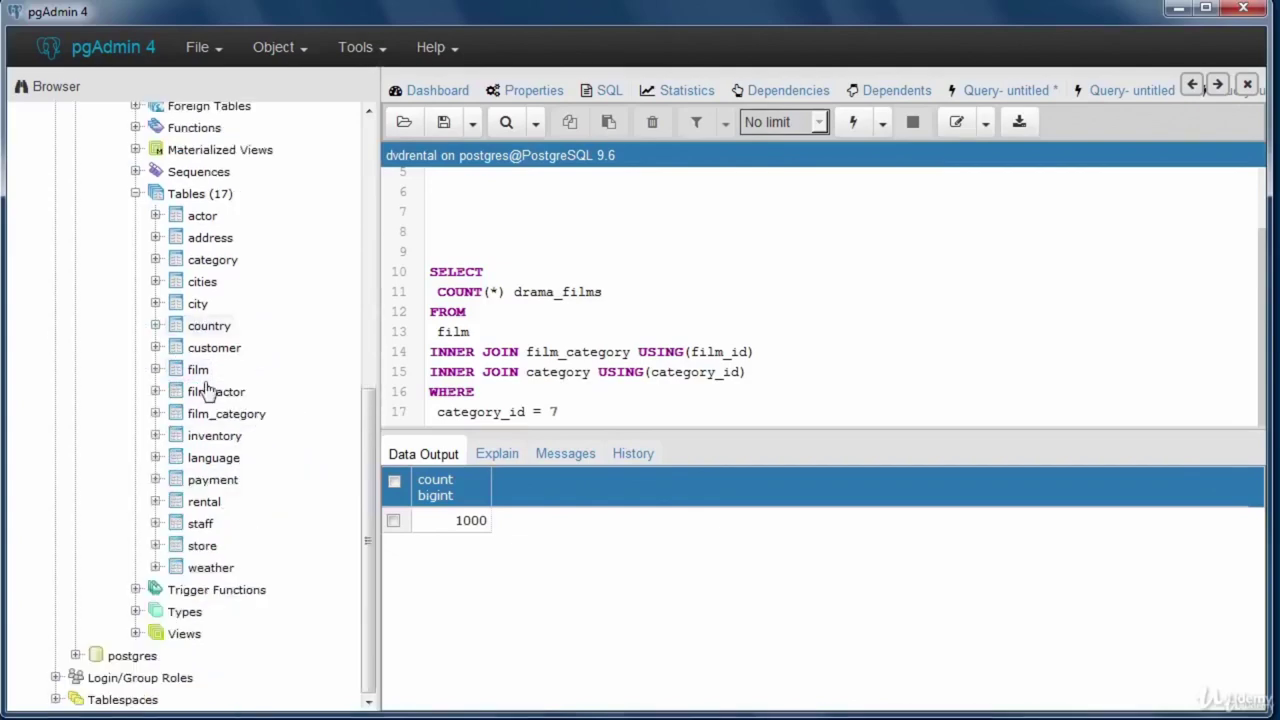
left_click(155, 414)
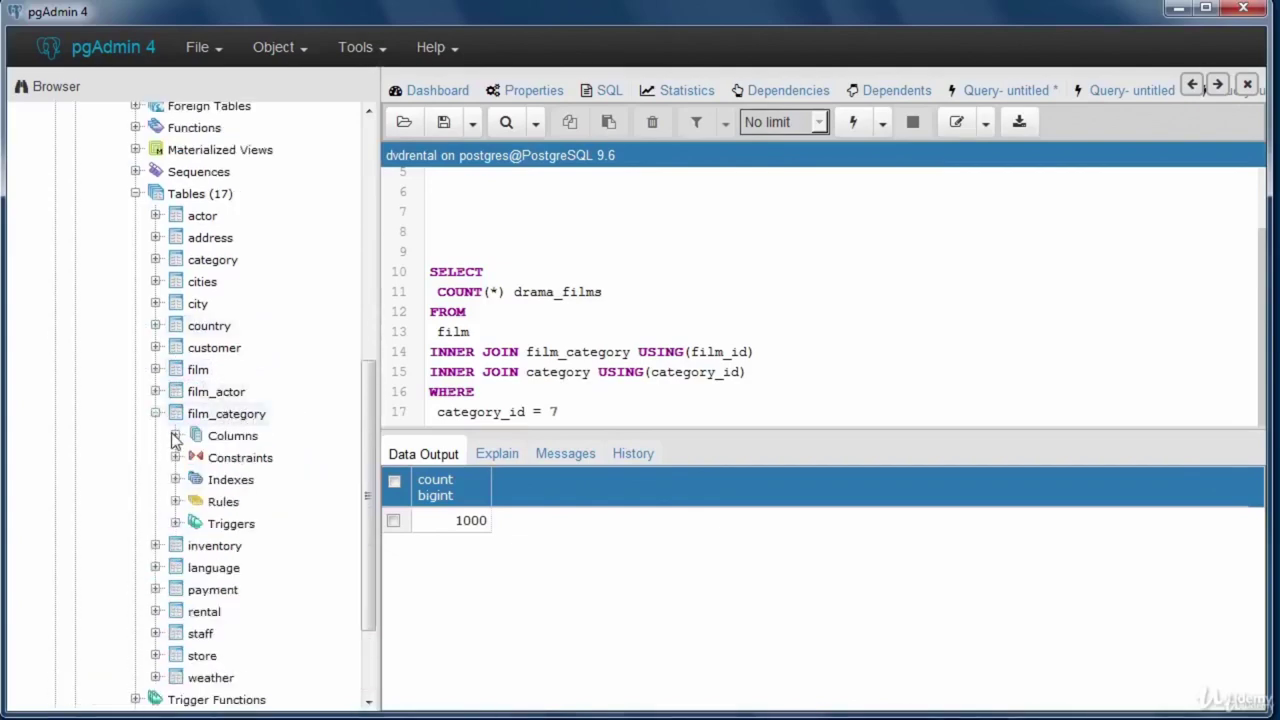
left_click(176, 436)
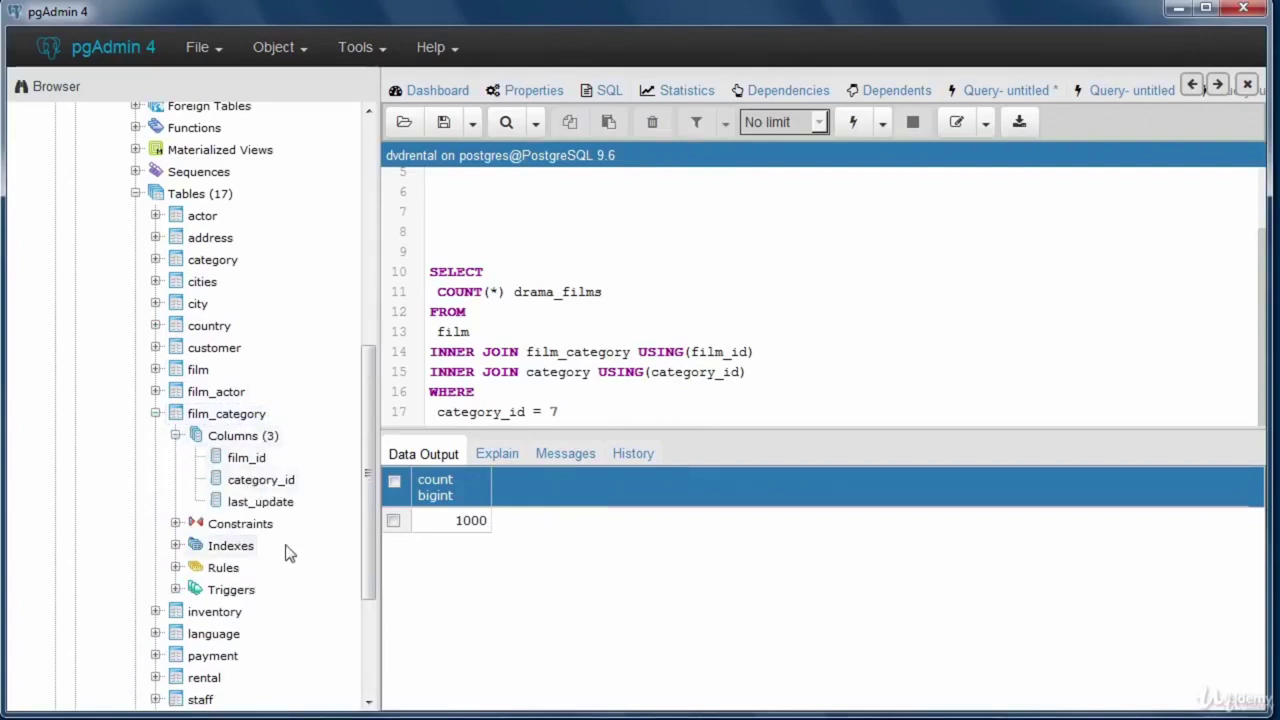
left_click(268, 488)
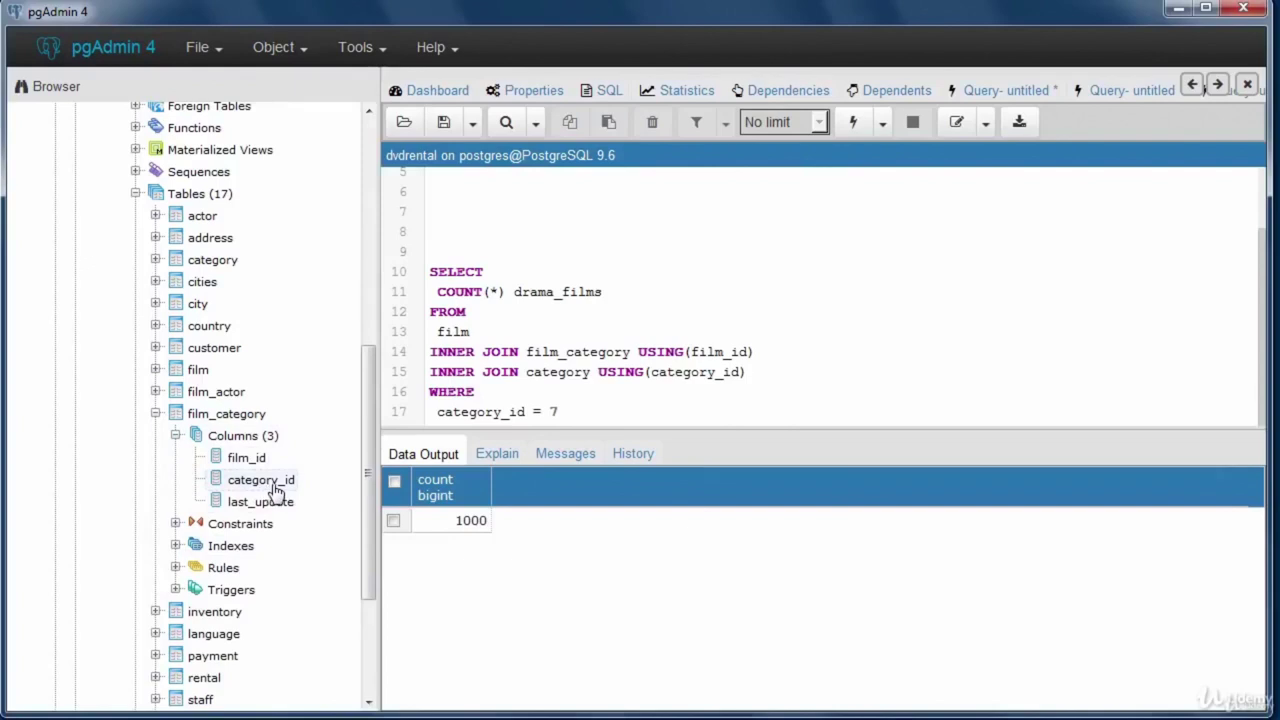
left_click_drag(270, 490, 632, 410)
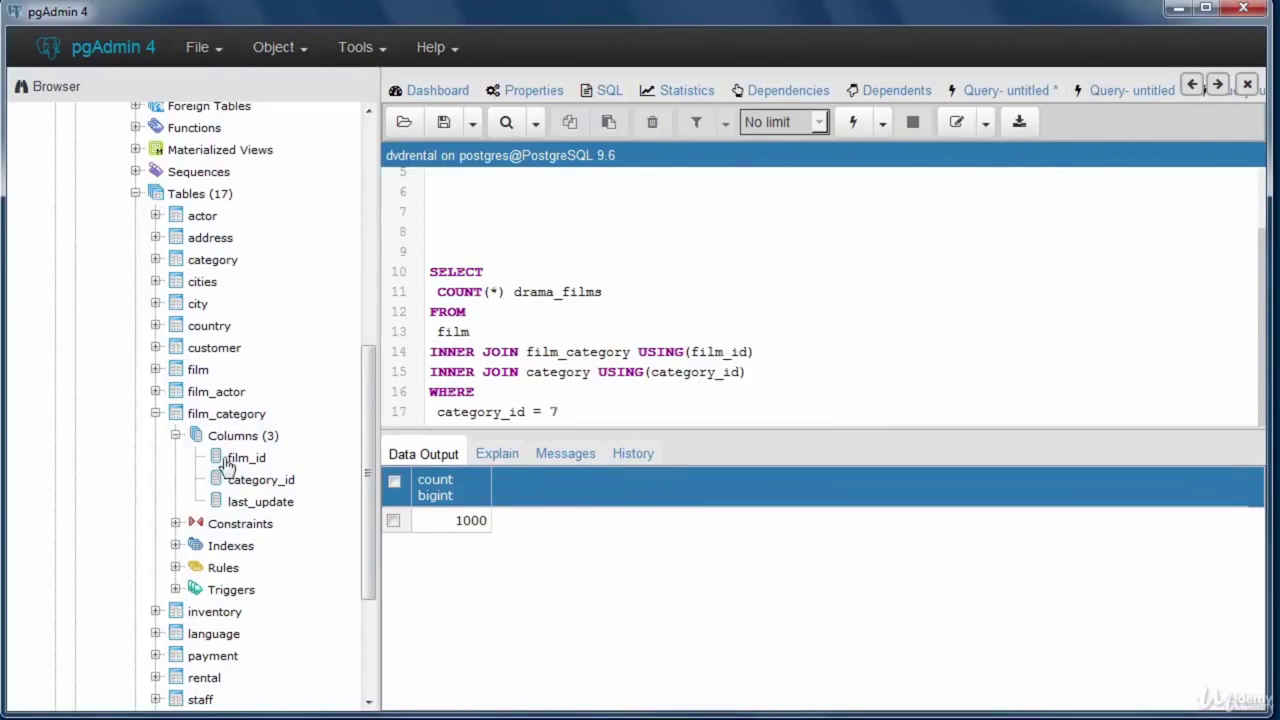
scroll(200, 470, "up", 3)
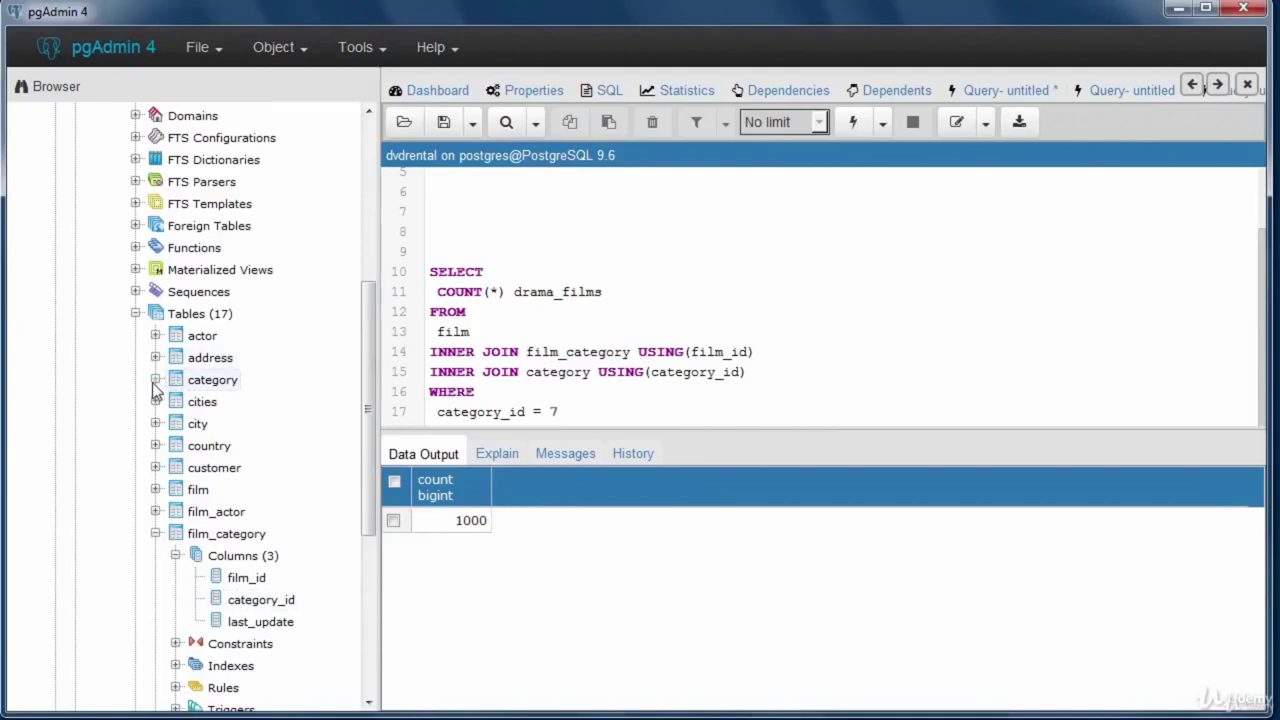
Expand the category table to show its columns in the Browser tree.
left_click(155, 380)
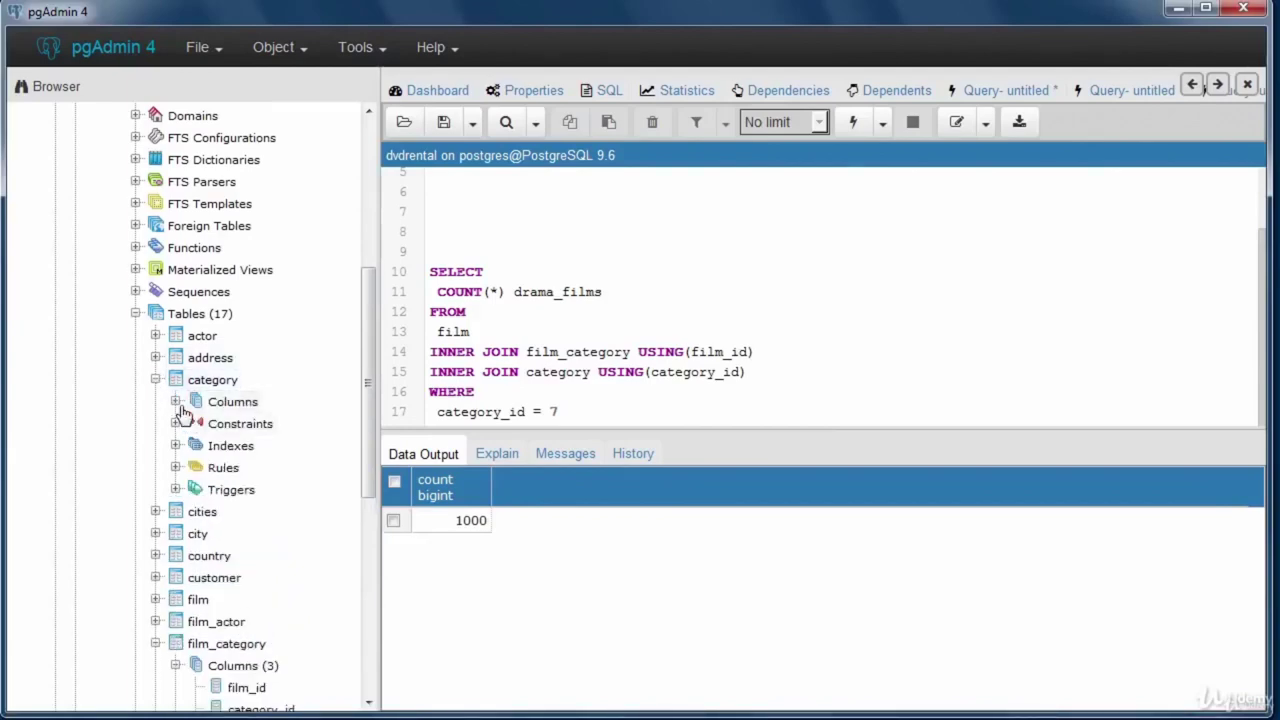
left_click(176, 401)
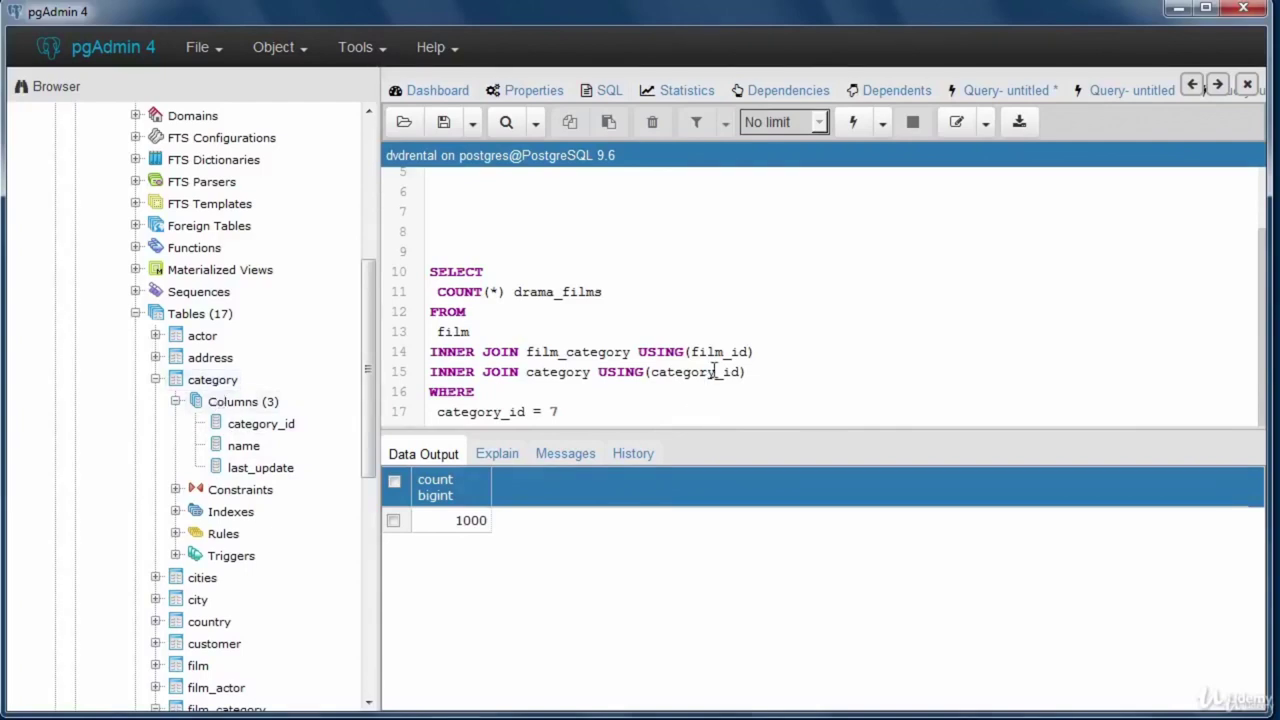
scroll(248, 540, "down", 1)
scroll(248, 540, "down", 2)
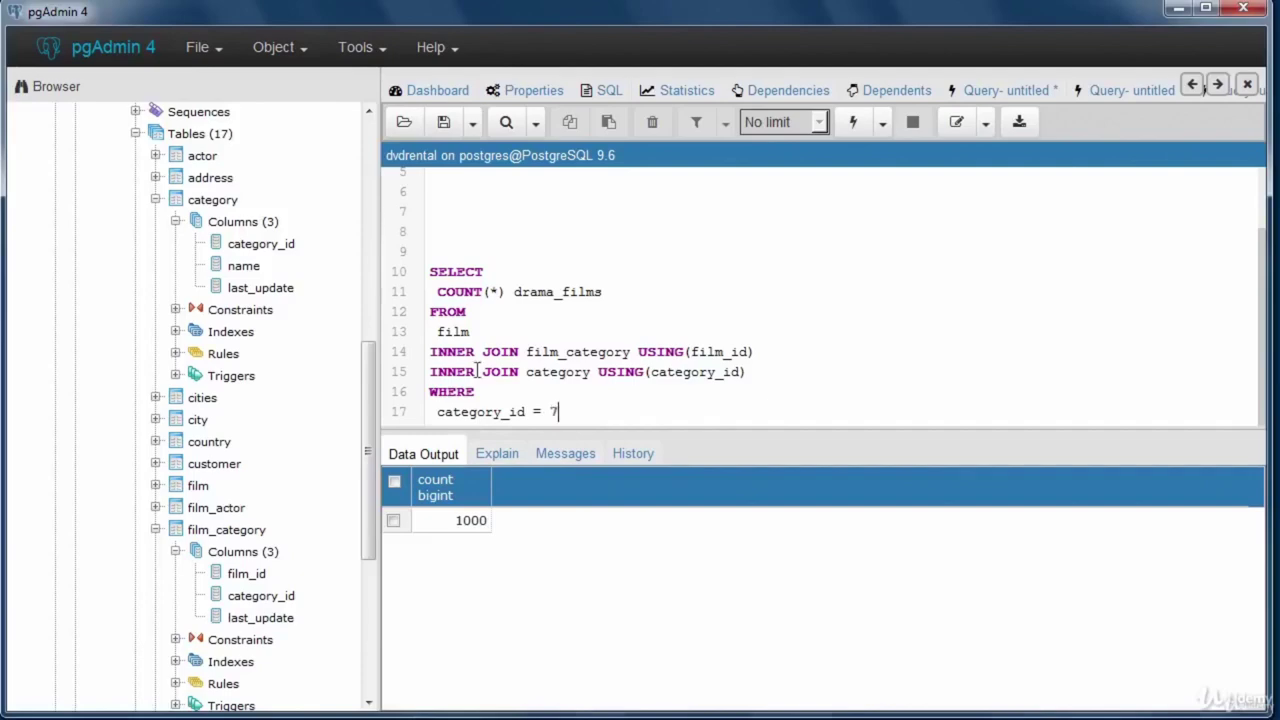
Run only the drama_films query on lines 10–17, returning 62.
left_click_drag(560, 411, 423, 283)
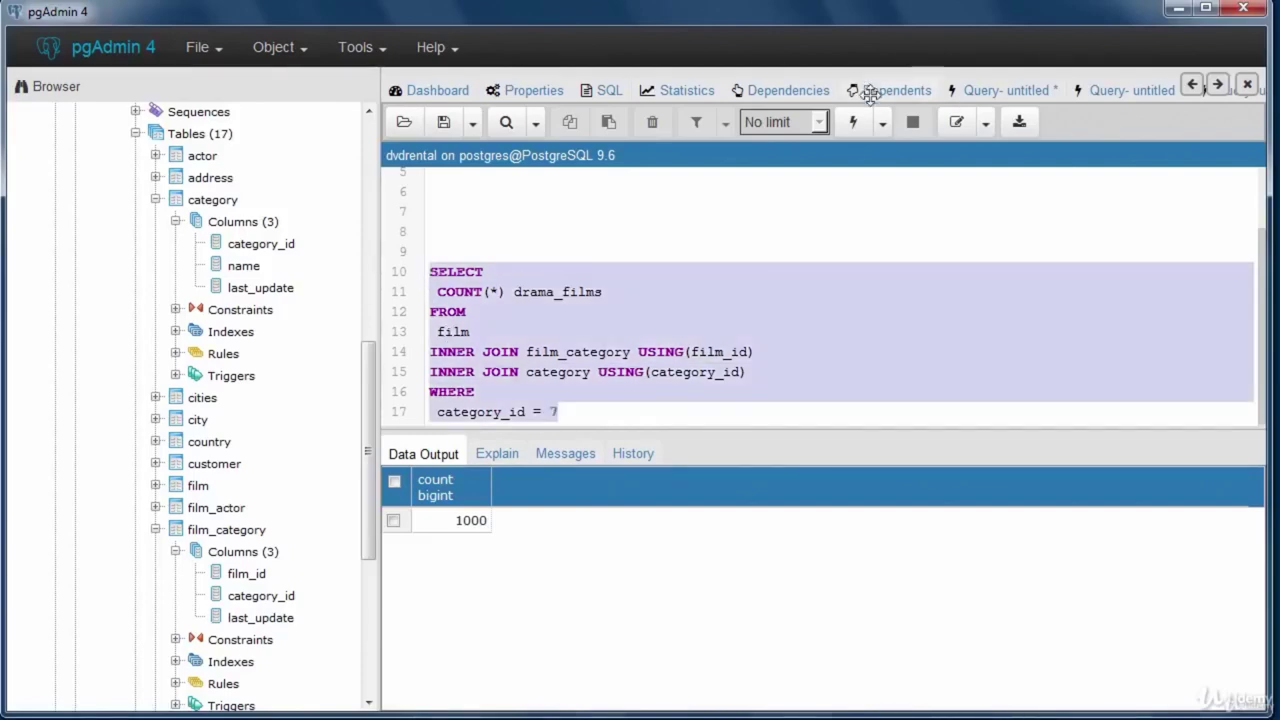
left_click(855, 123)
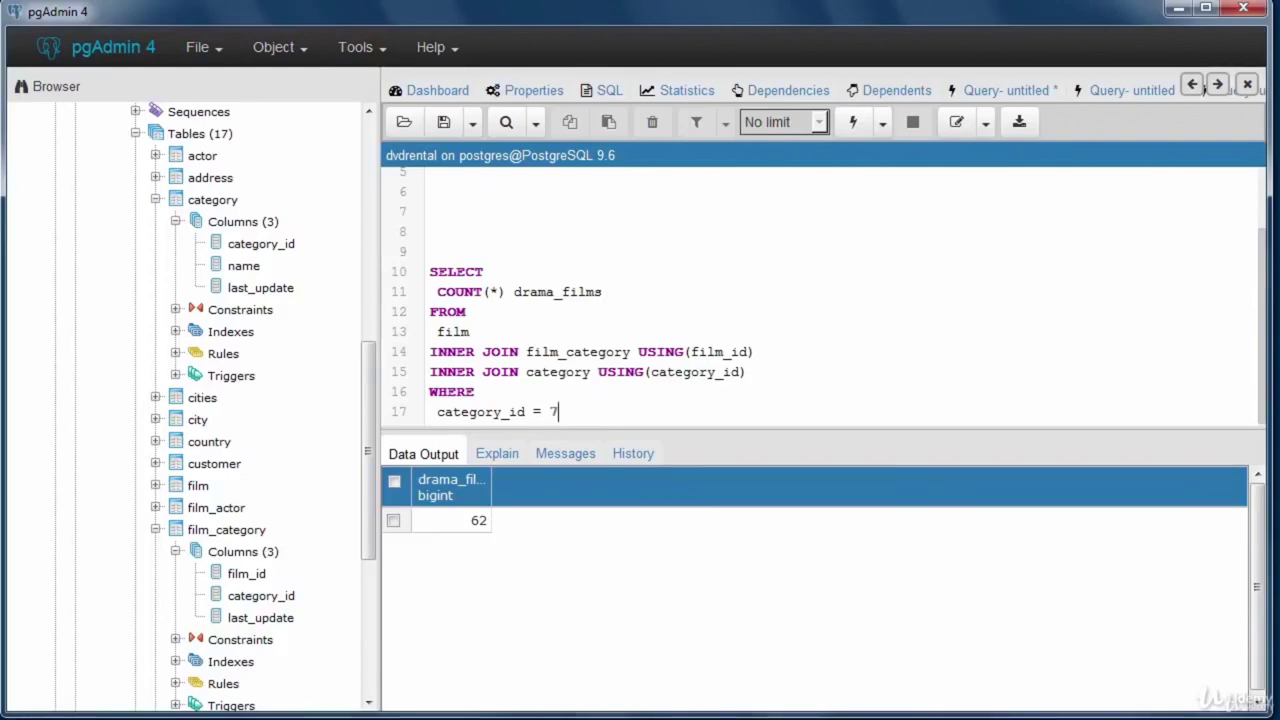
scroll(840, 290, "down", 4)
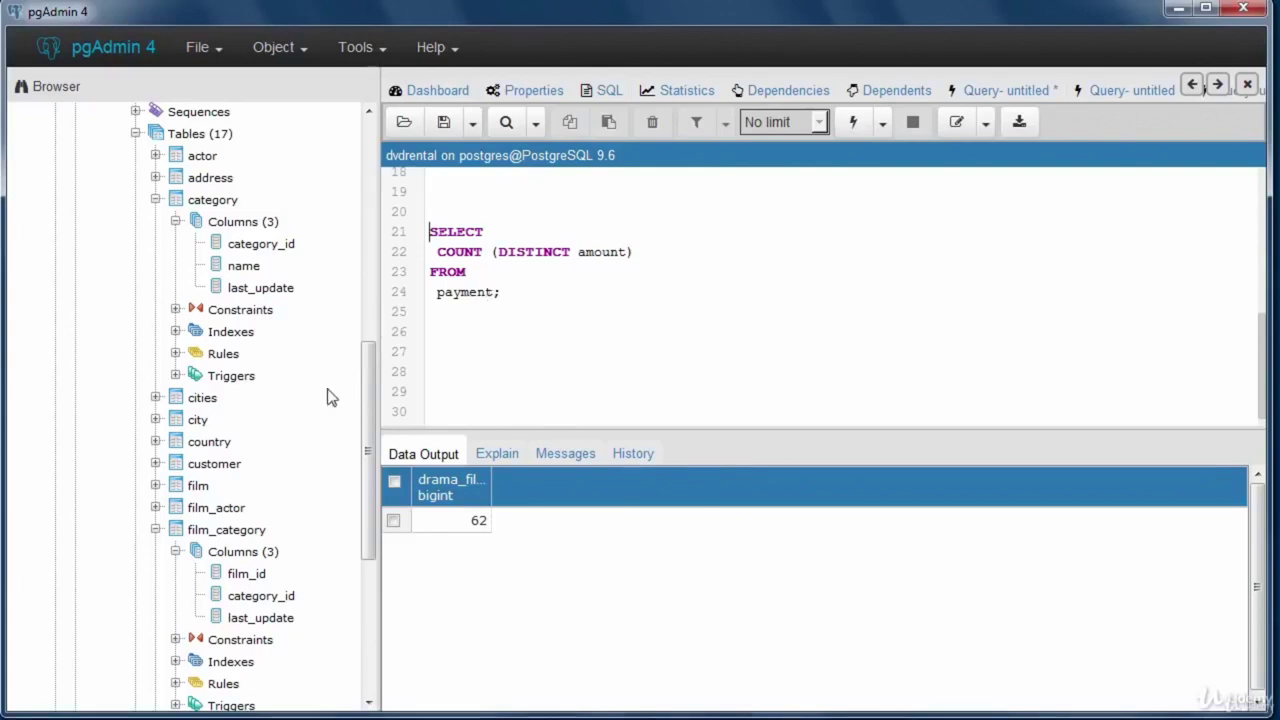
Collapse category and film_category, then show payment's six columns in the tree.
left_click(155, 199)
left_click(156, 354)
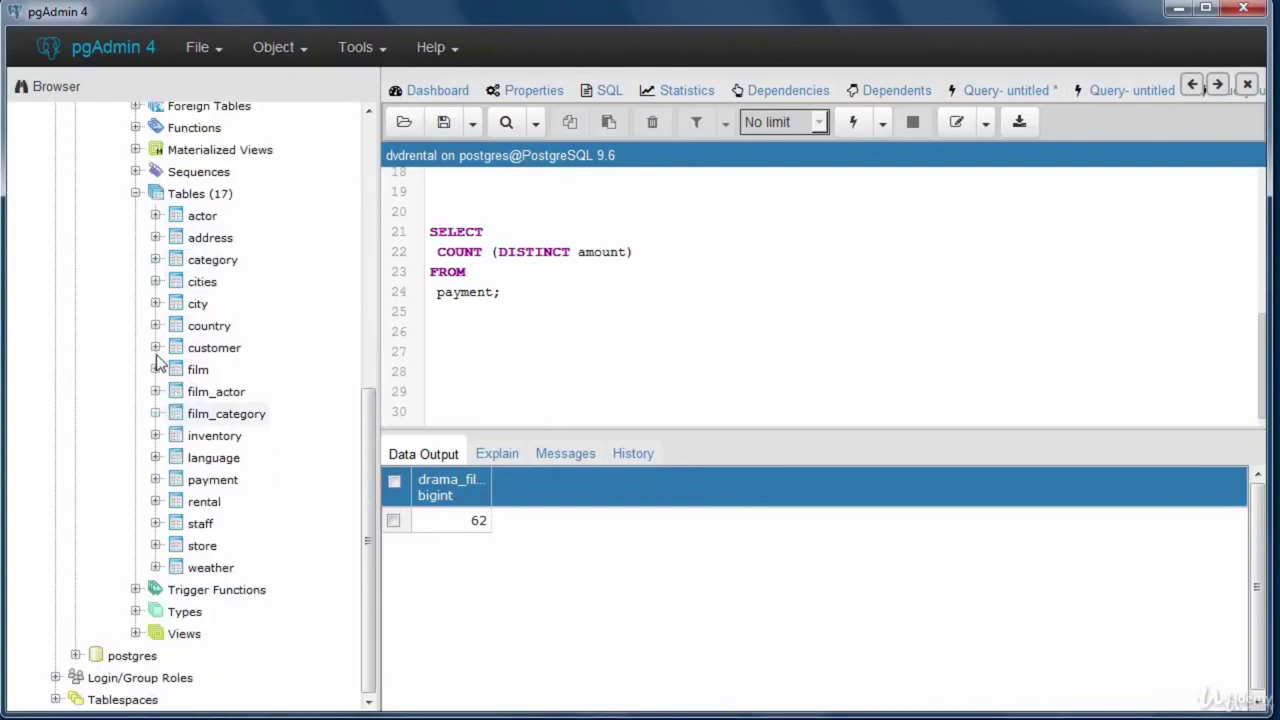
left_click(156, 480)
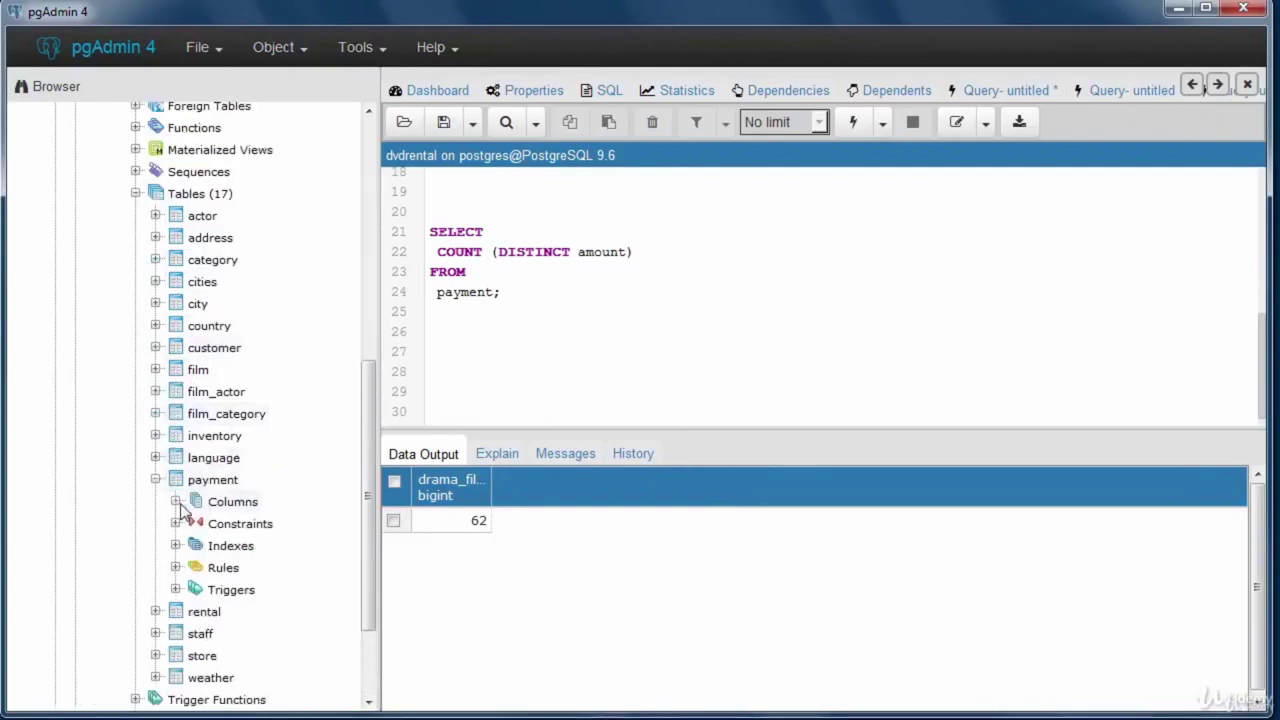
left_click(176, 502)
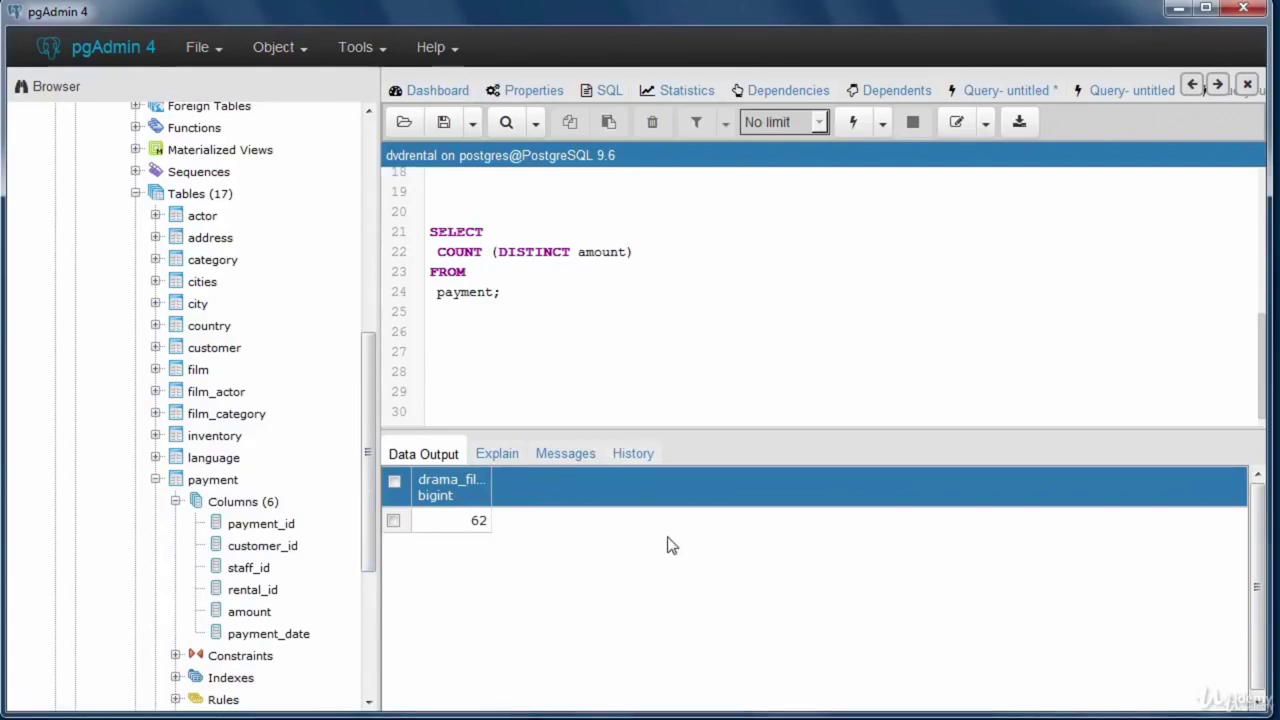
Paste a SELECT * from payment query and select its lines.
type("SELECT *  from payment;")
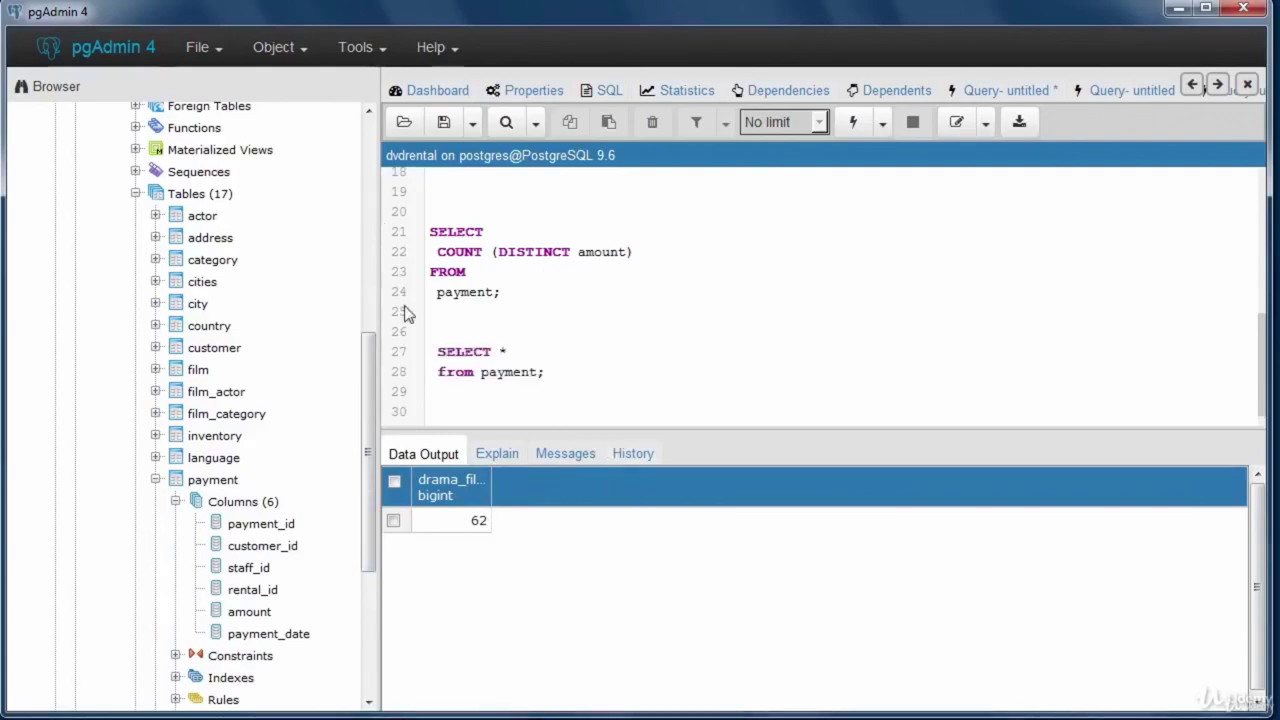
left_click_drag(518, 310, 420, 231)
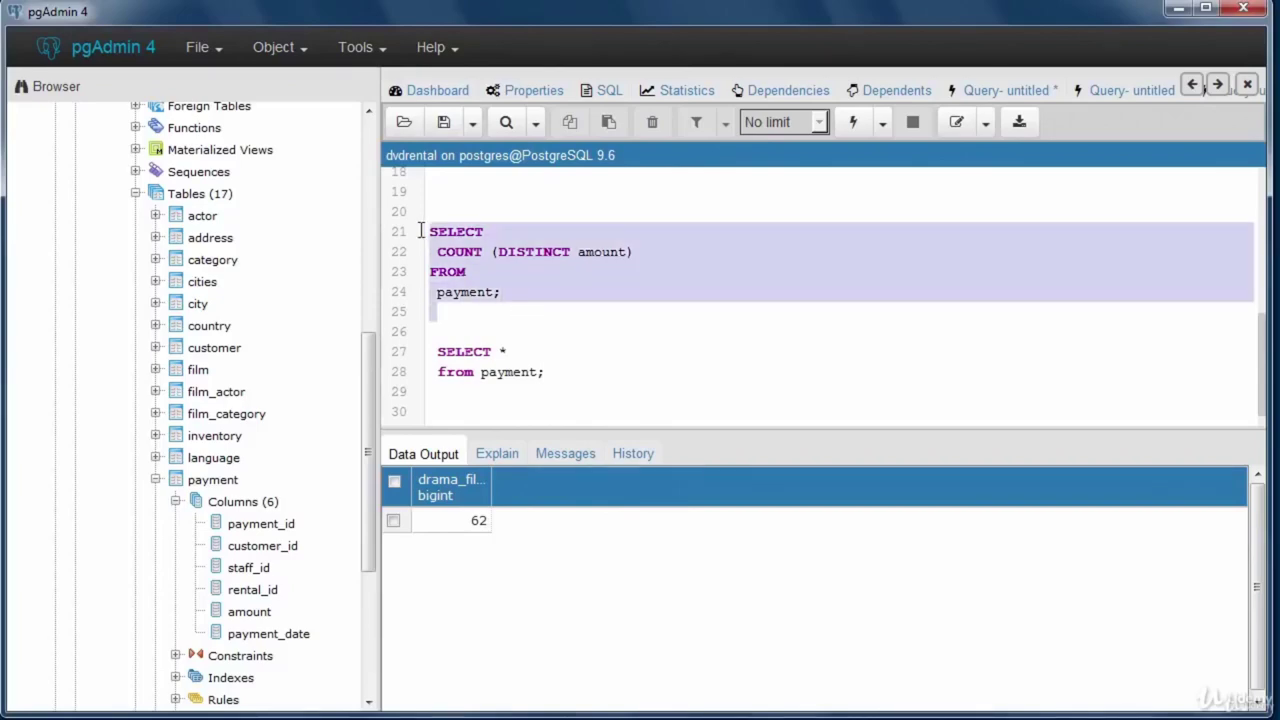
left_click(548, 389)
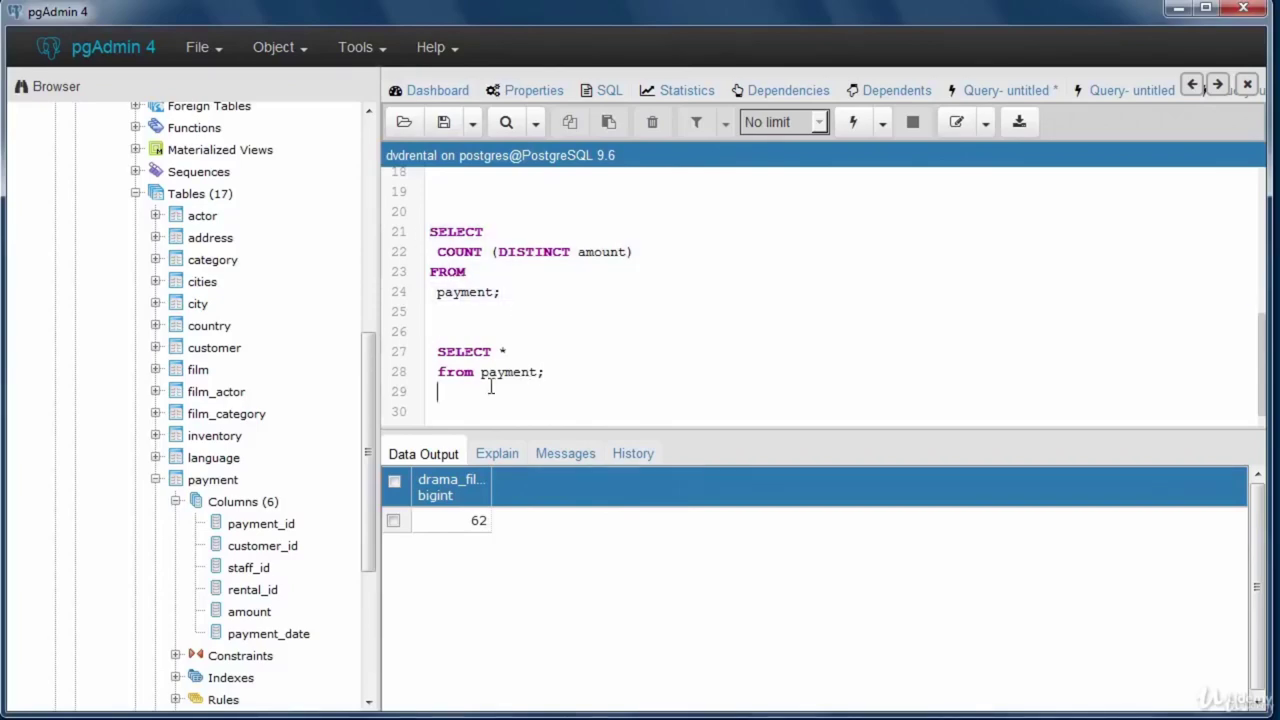
left_click(431, 346, "shift")
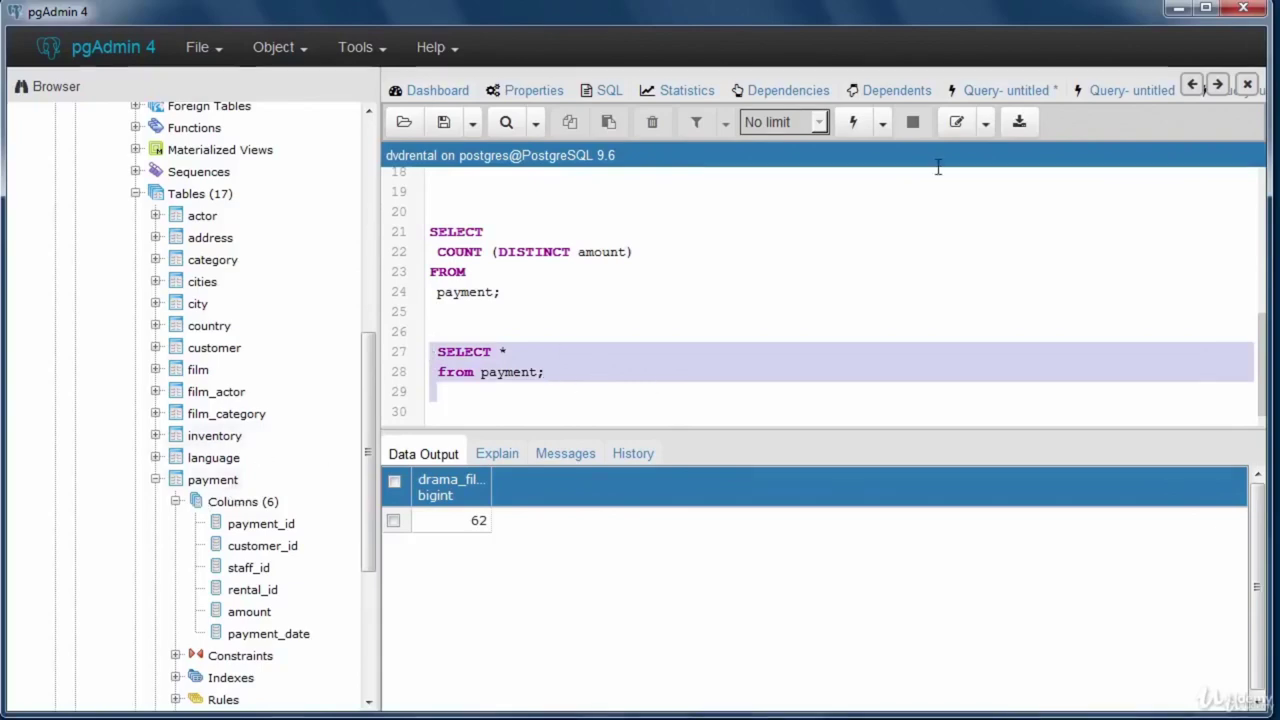
Run the SELECT * from payment query and inspect amount cells in Data Output.
left_click(853, 124)
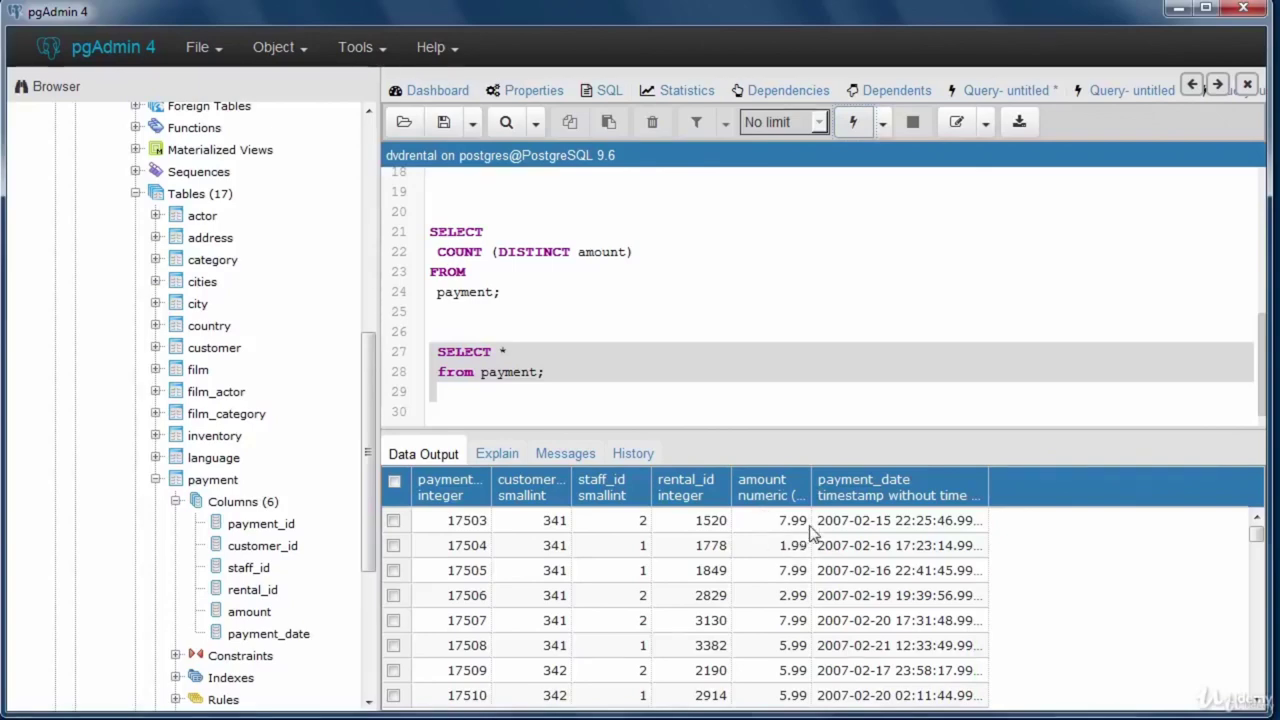
left_click(792, 579)
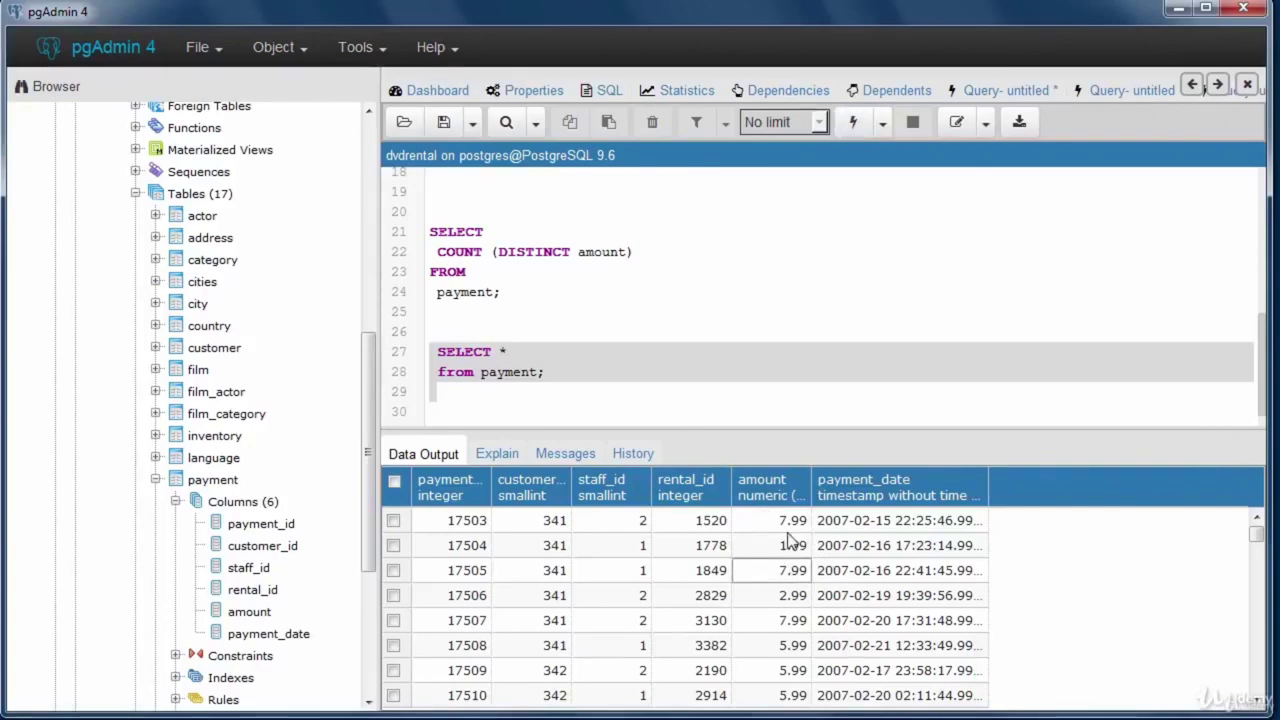
left_click(794, 527)
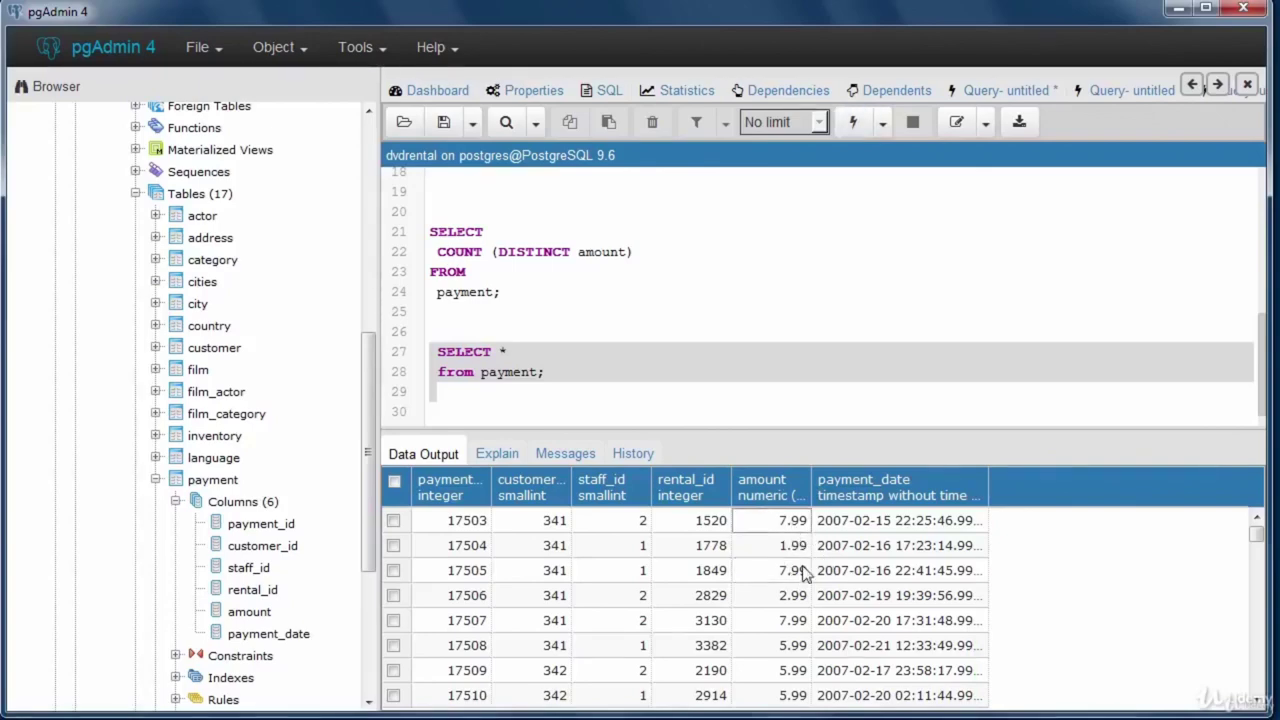
left_click(796, 626)
scroll(796, 626, "down", 2)
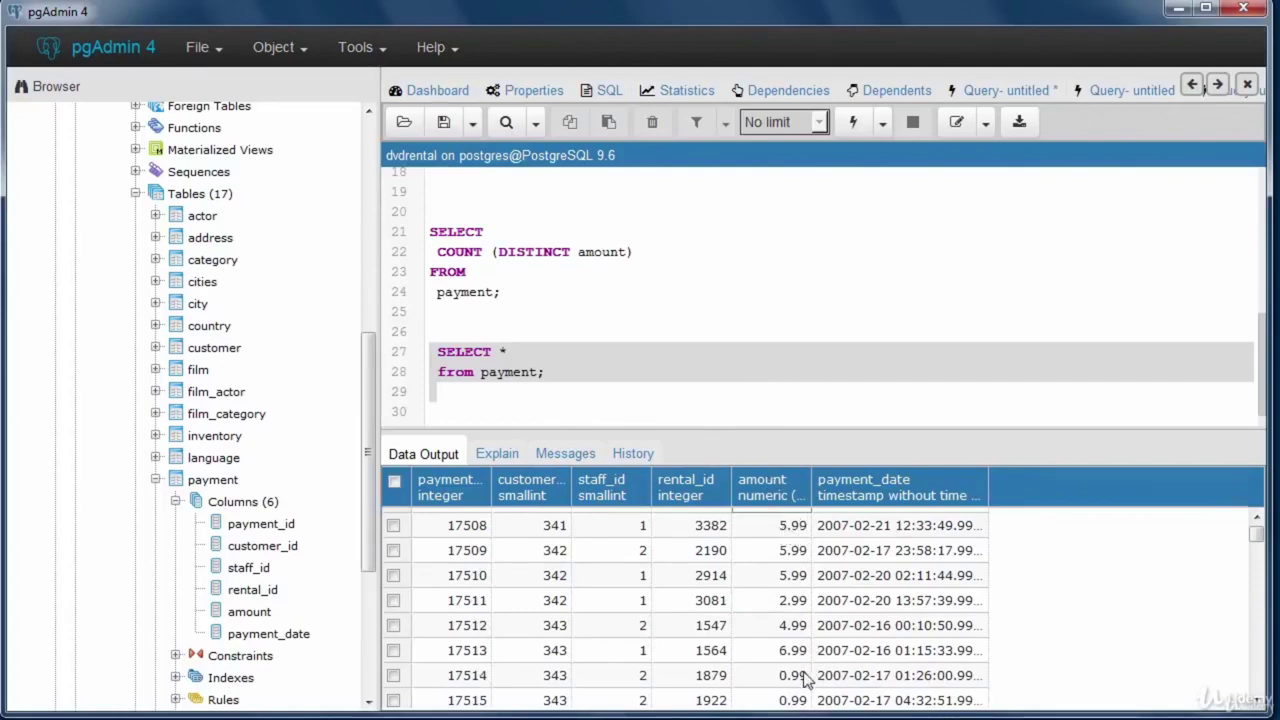
Scroll through the payment amounts, such as 7.99 in row 17507.
scroll(790, 652, "up", 2)
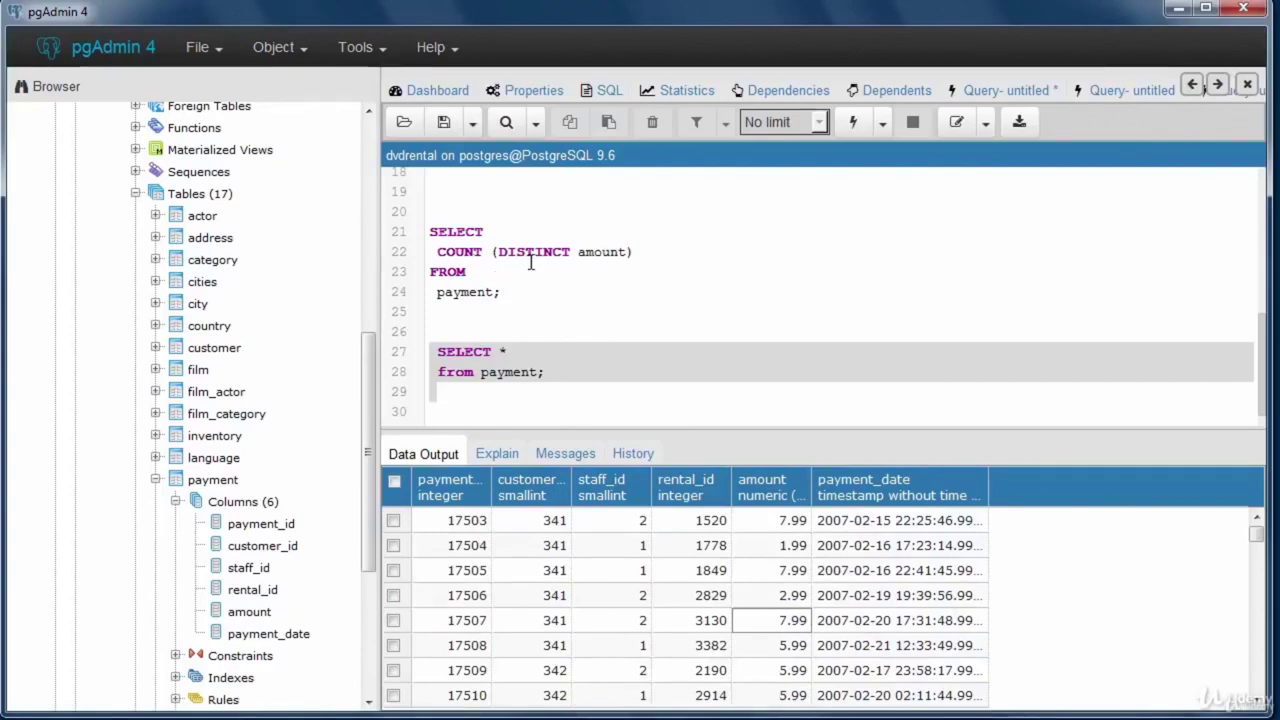
scroll(792, 597, "down", 2)
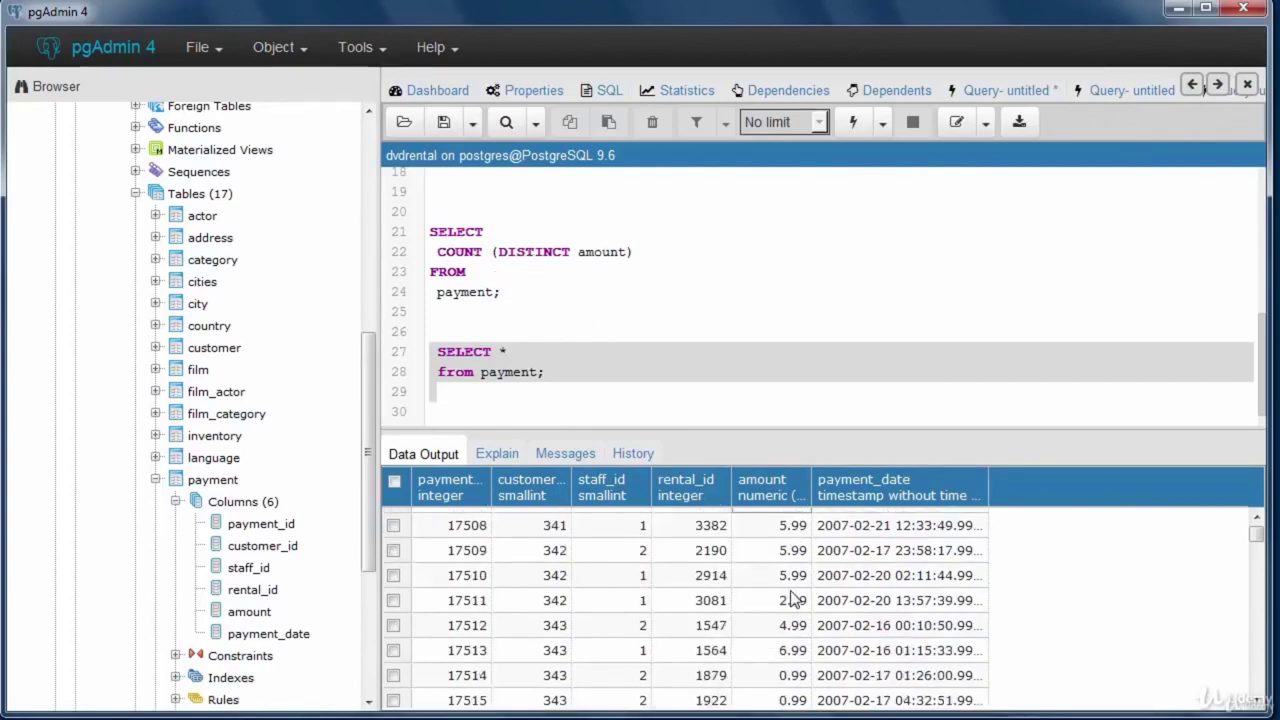
scroll(817, 682, "down", 2)
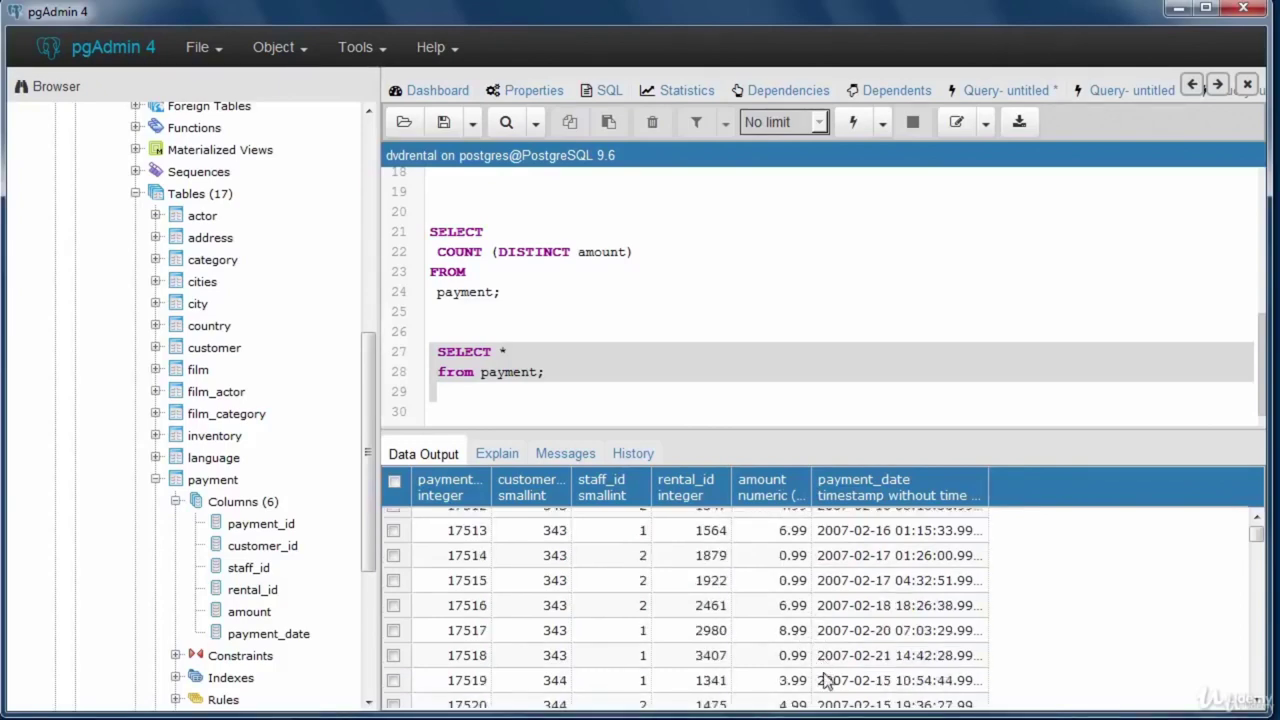
scroll(824, 675, "down", 3)
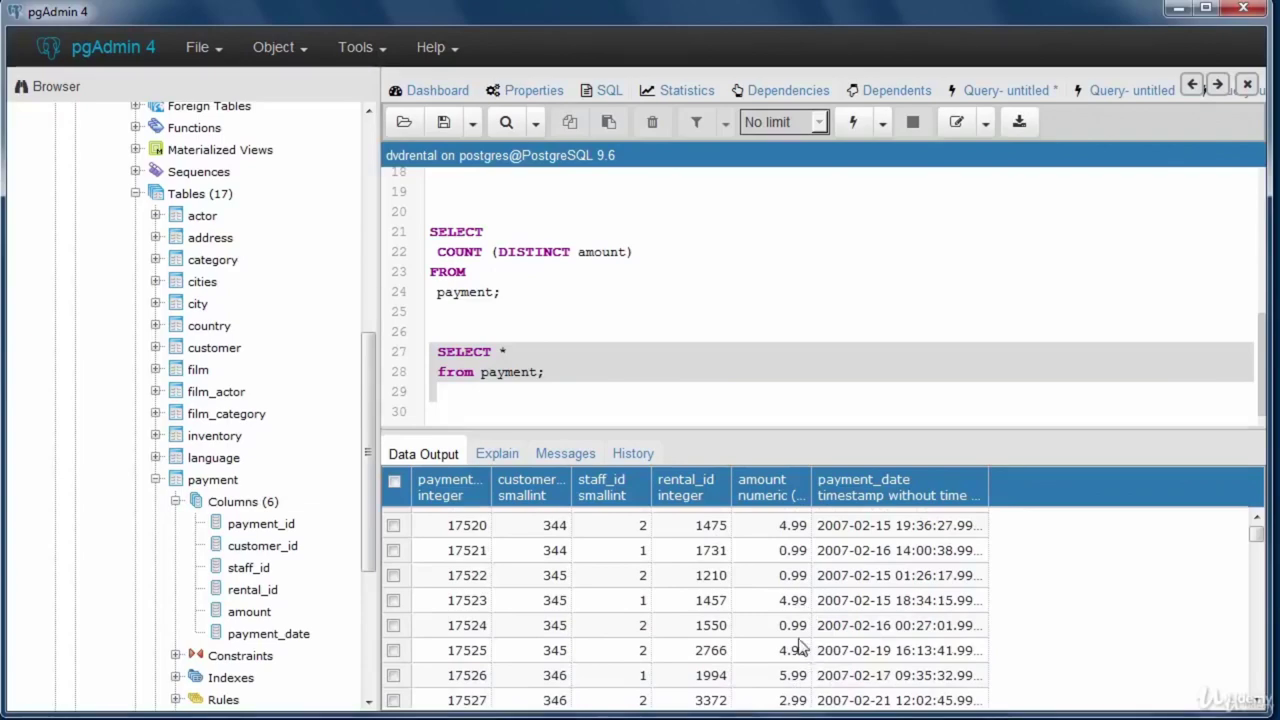
scroll(798, 647, "up", 2)
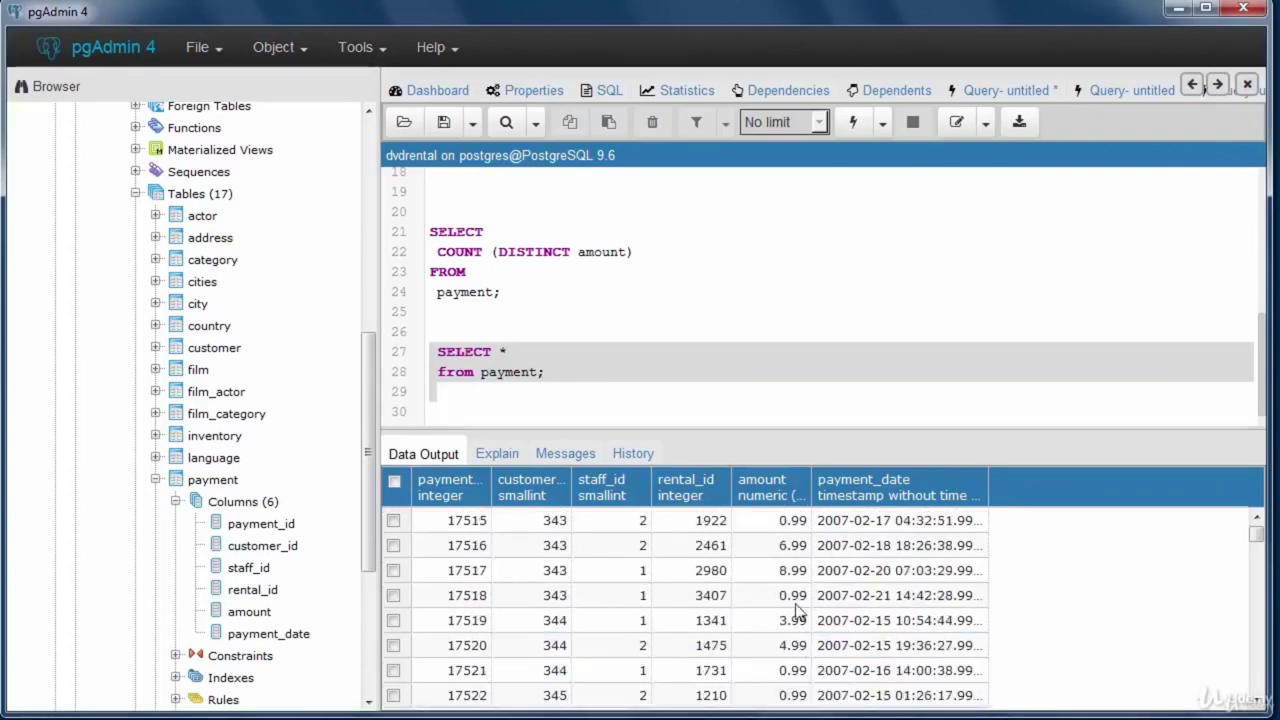
scroll(798, 612, "up", 4)
left_click(805, 562)
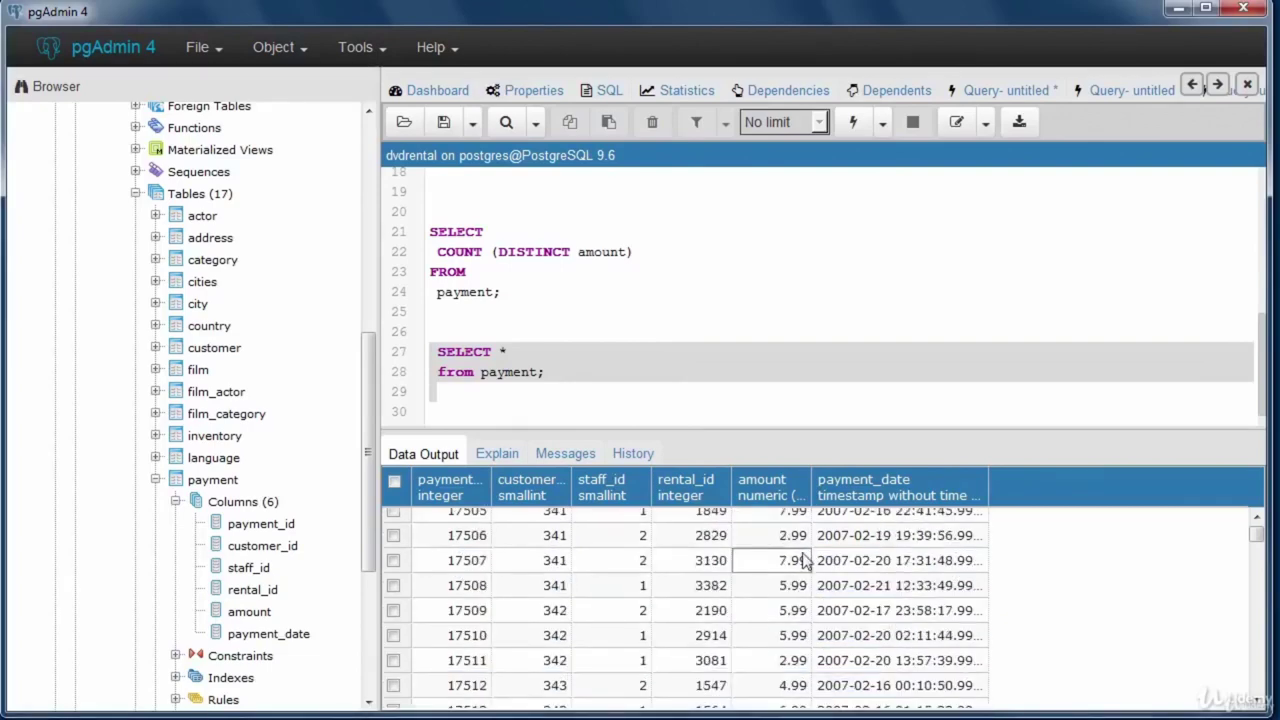
scroll(805, 562, "up", 1)
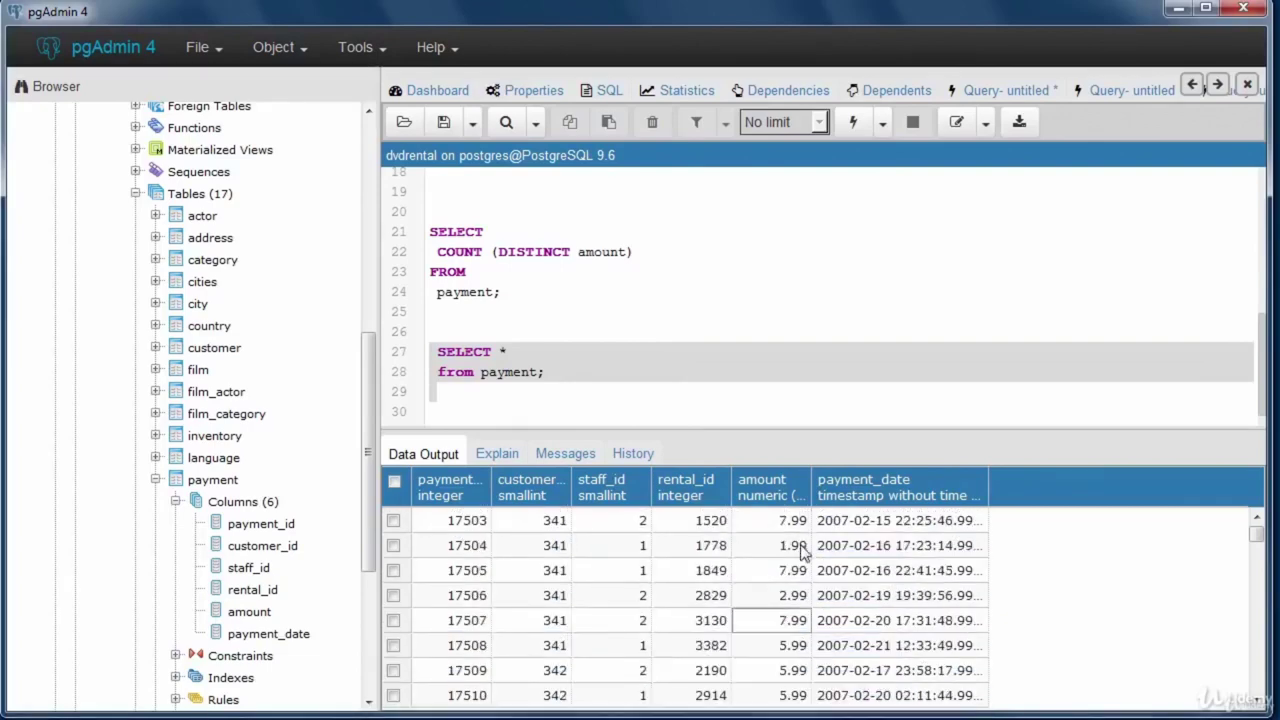
left_click(598, 315)
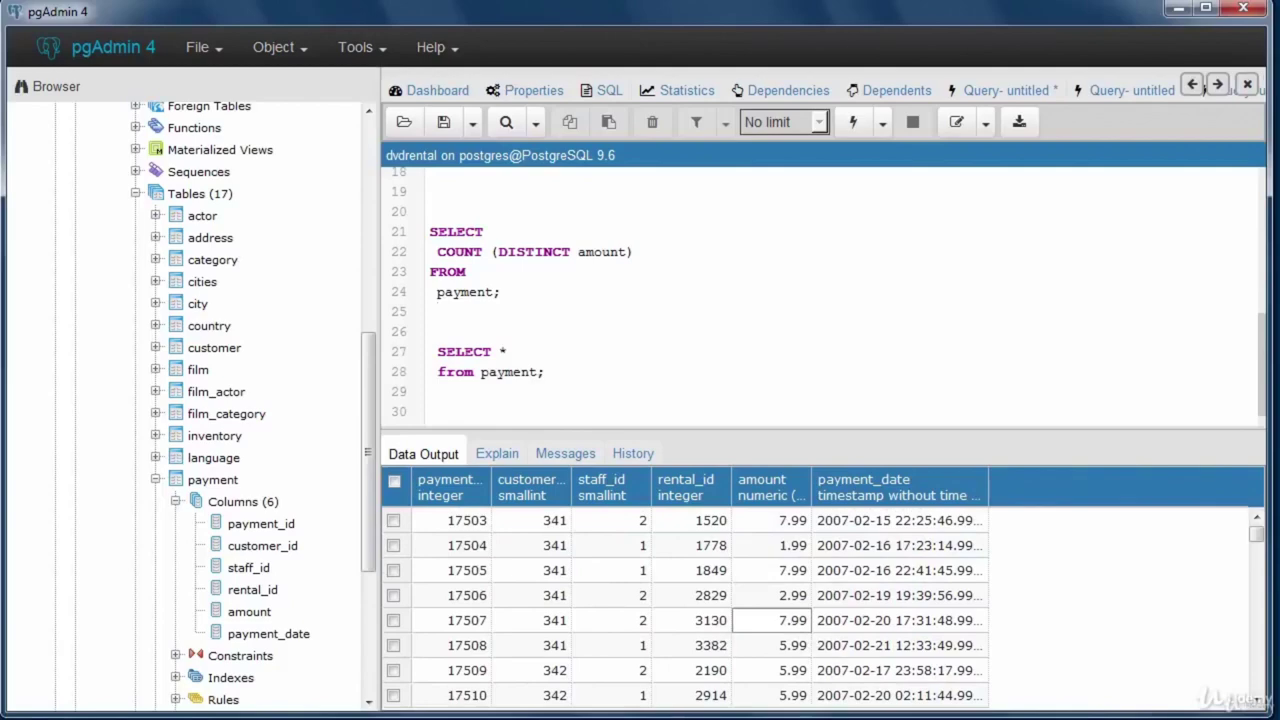
Run the COUNT(DISTINCT amount) FROM payment query, getting 19 distinct amounts.
left_click(410, 245, "shift")
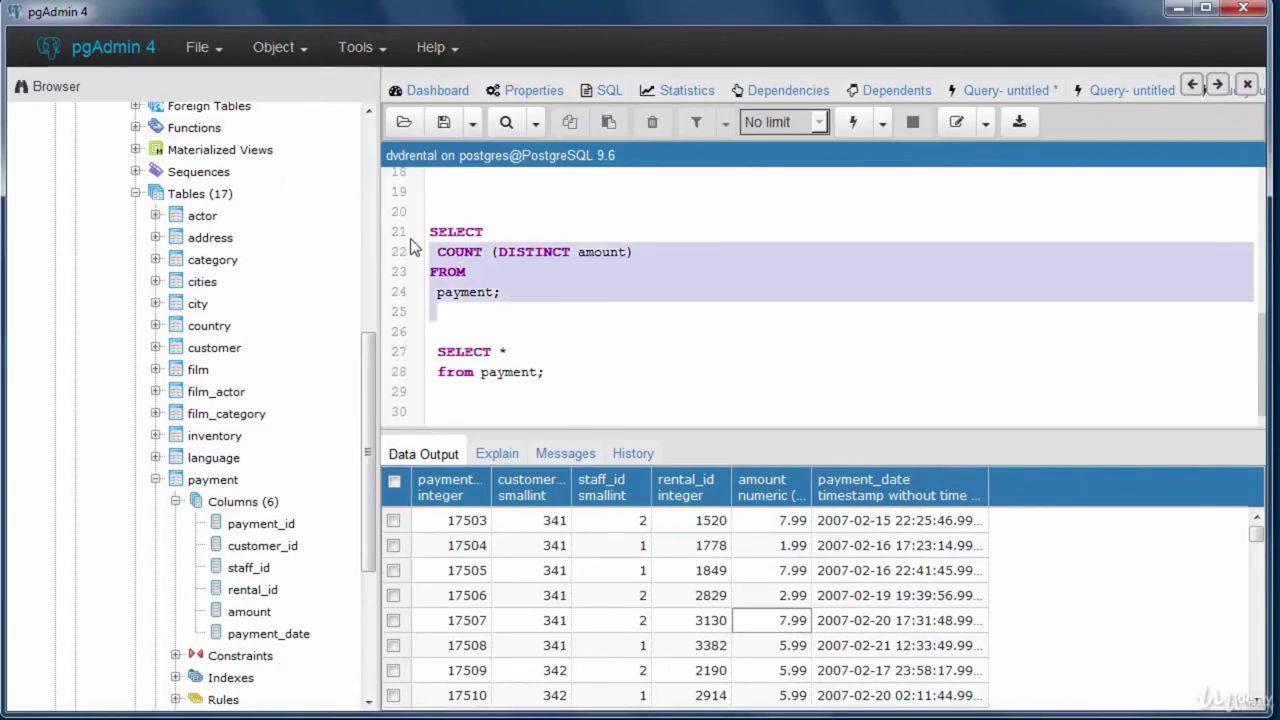
left_click(410, 238, "shift")
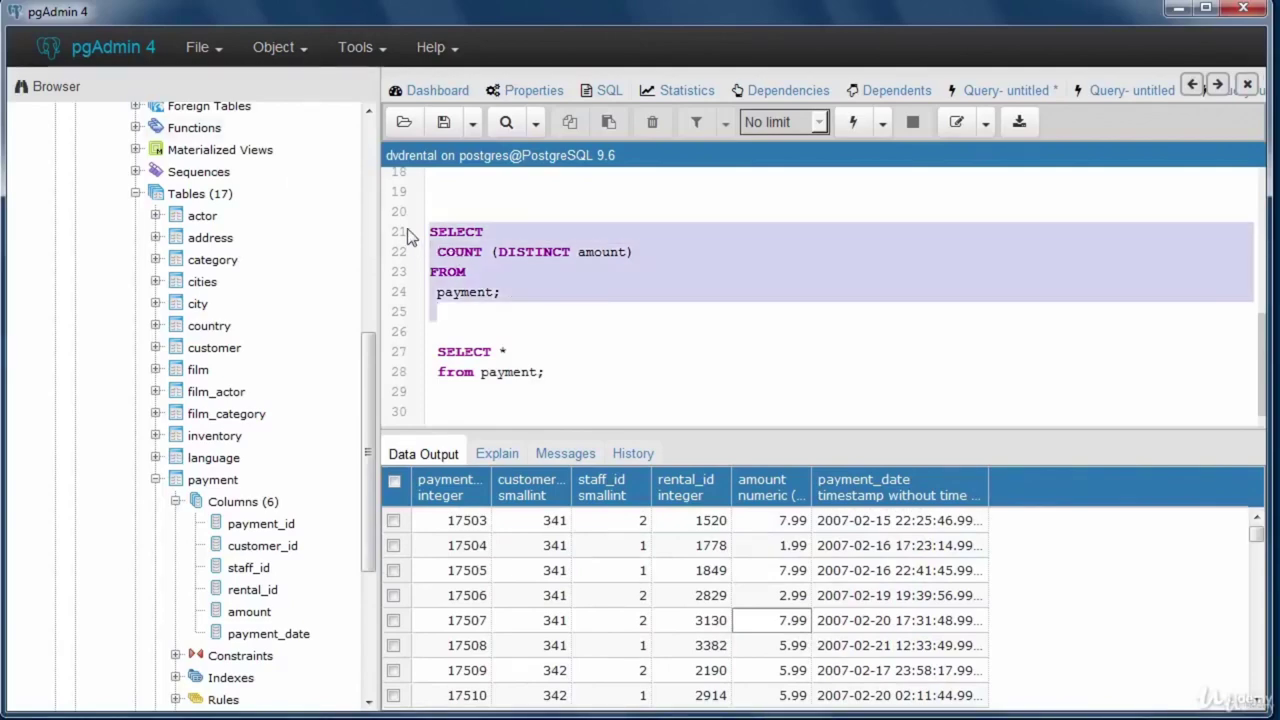
left_click(854, 124)
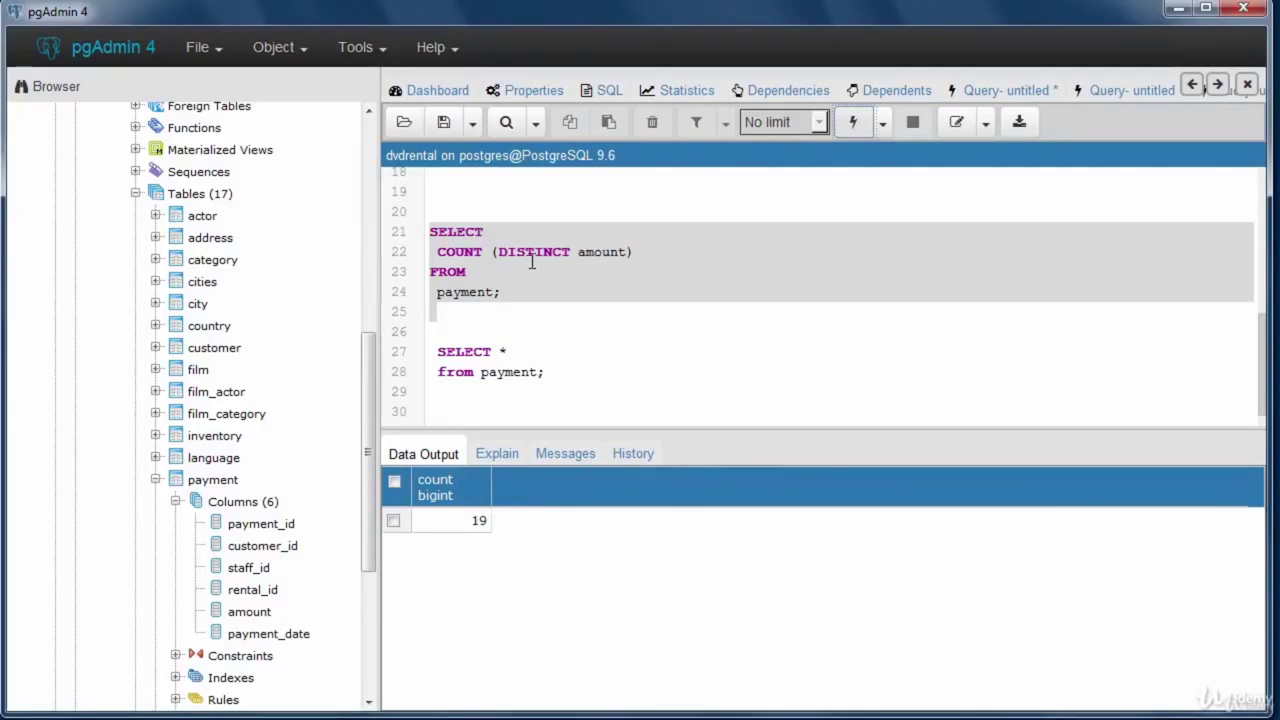
left_click(692, 371)
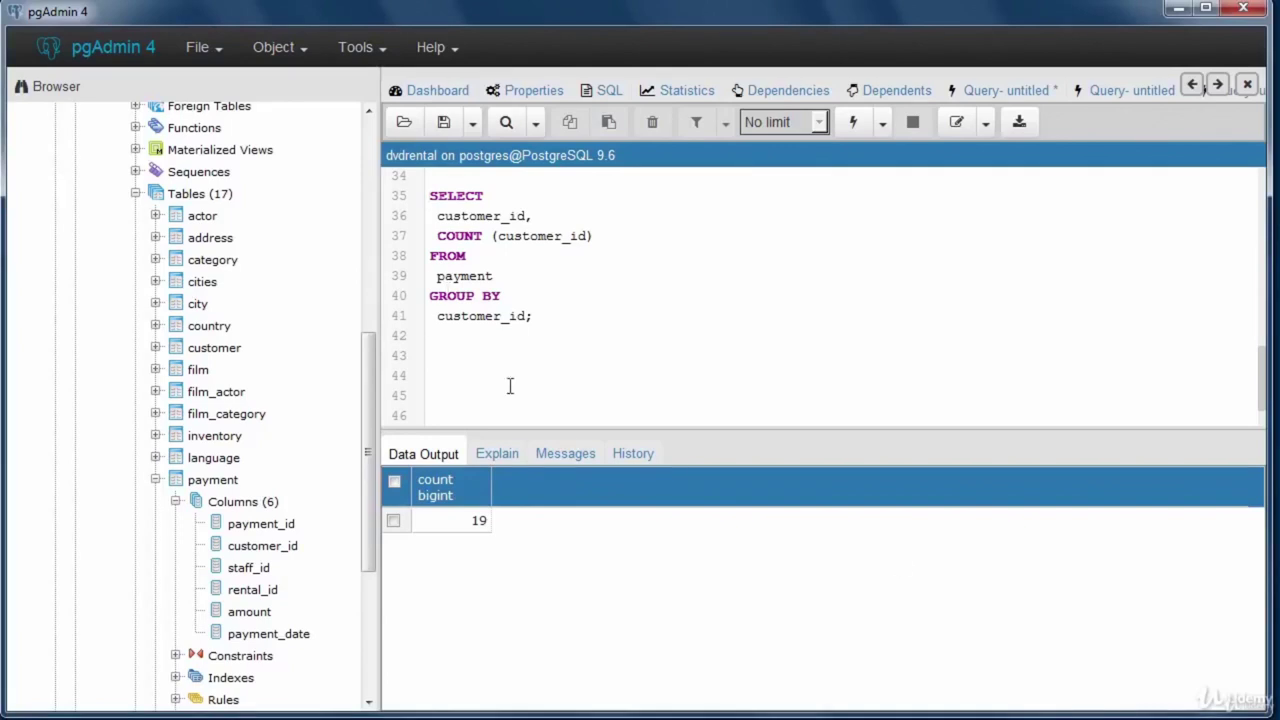
Run the GROUP BY customer_id query to list each customer's payment count.
left_click_drag(549, 330, 406, 194)
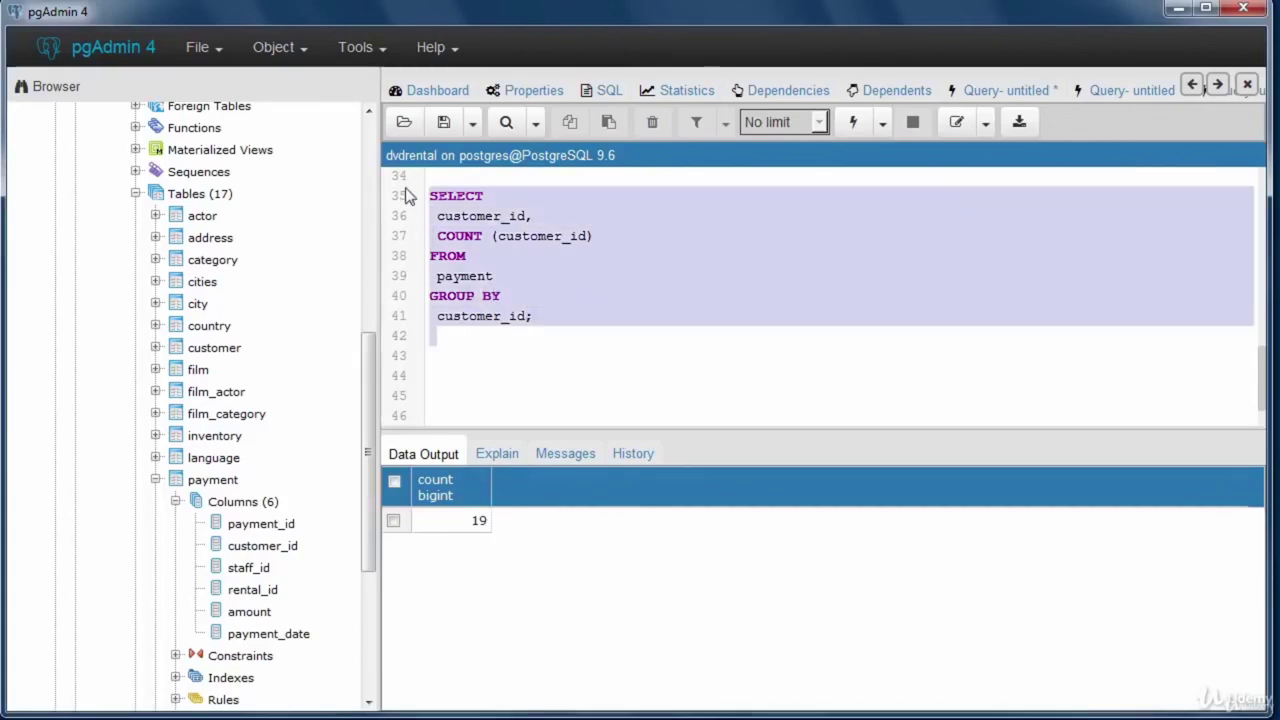
left_click(855, 122)
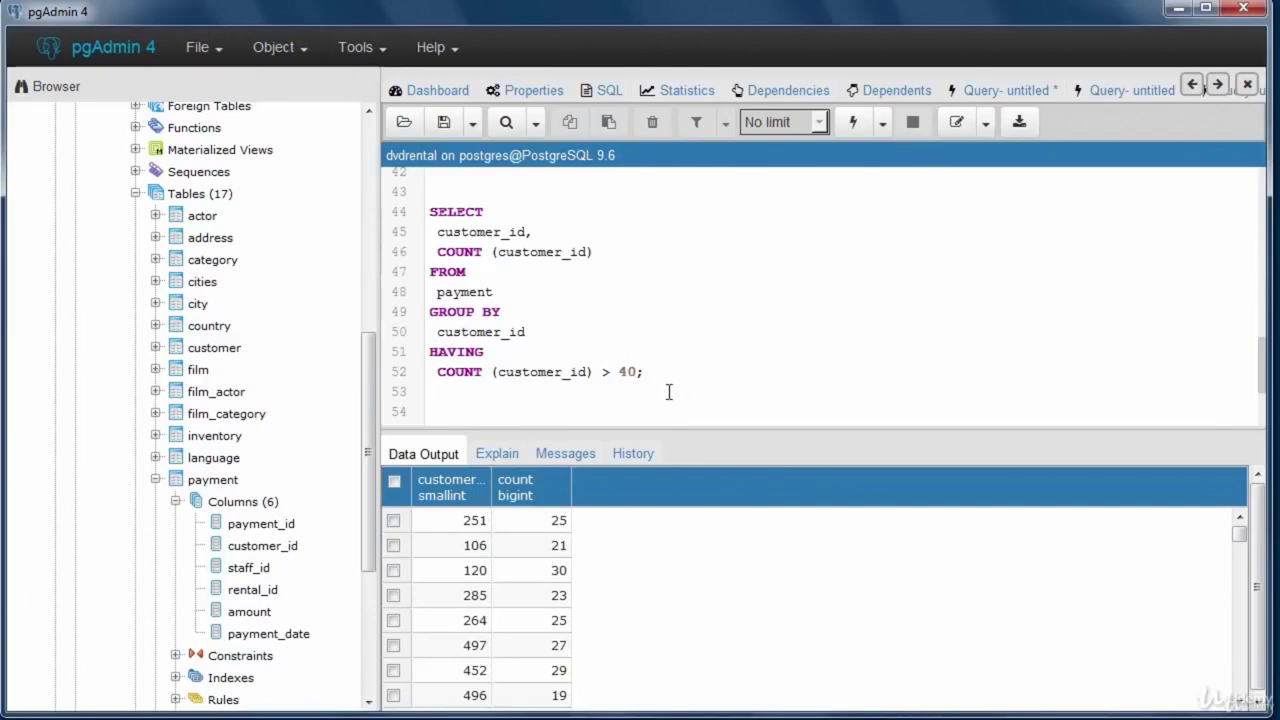
Run the HAVING COUNT(customer_id) > 40 query, returning customers 526 (42) and 148 (45).
left_click_drag(665, 392, 408, 205)
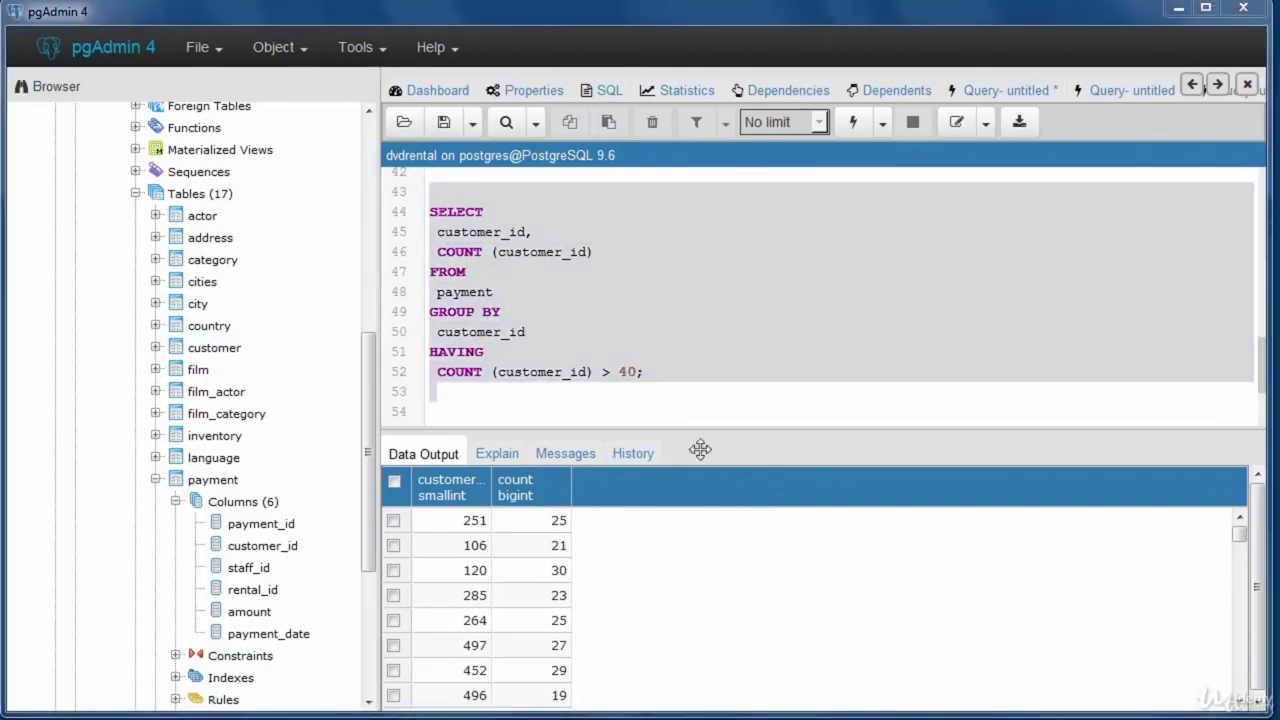
left_click(696, 402)
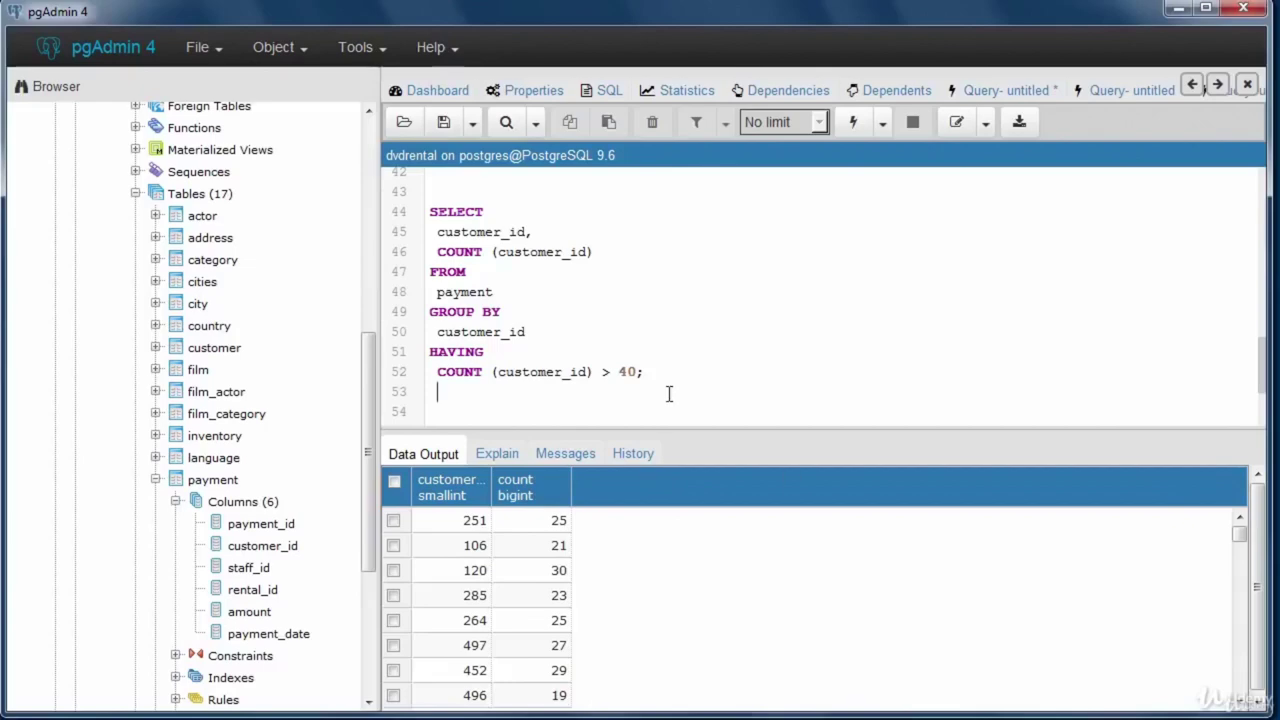
left_click_drag(663, 394, 428, 200)
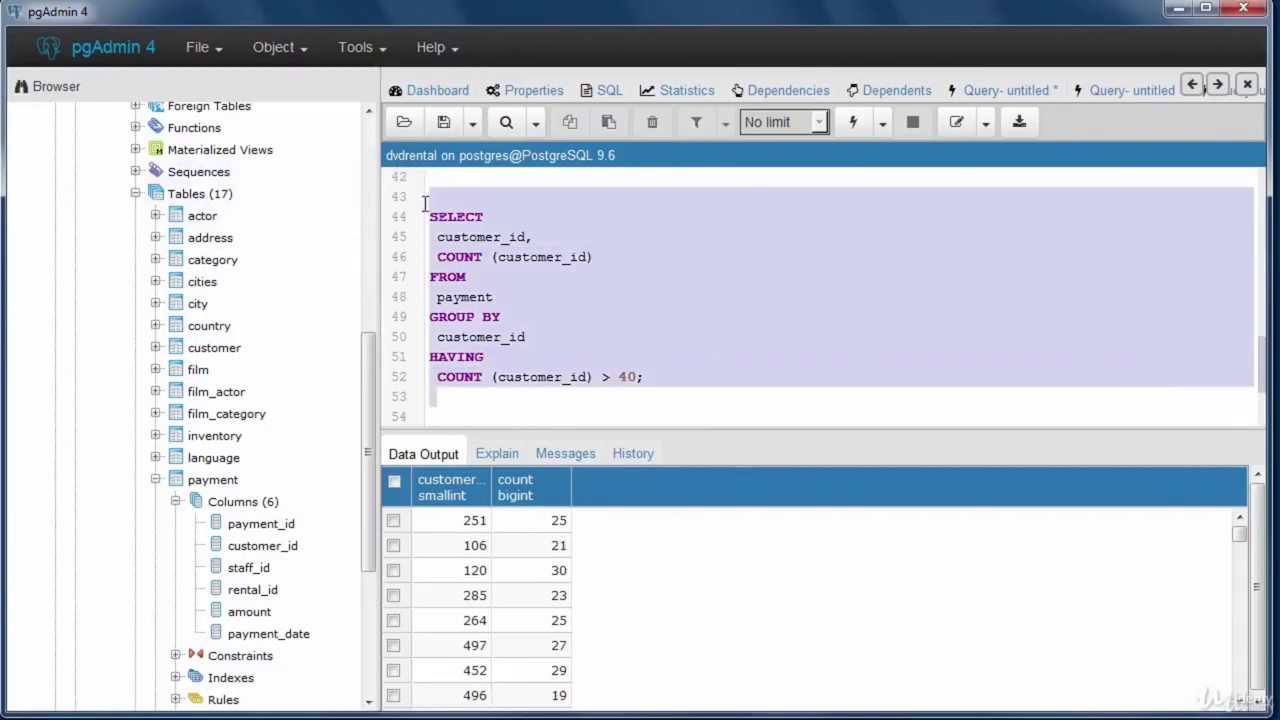
left_click(855, 124)
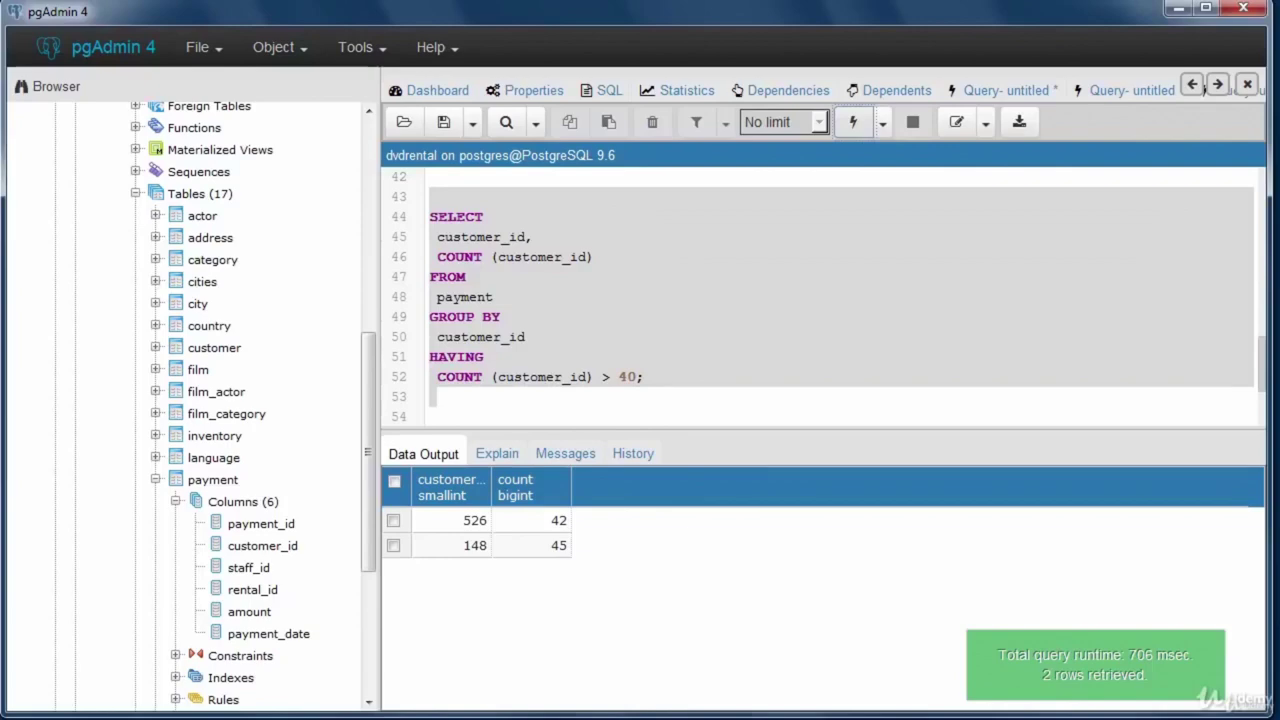
left_click(665, 385)
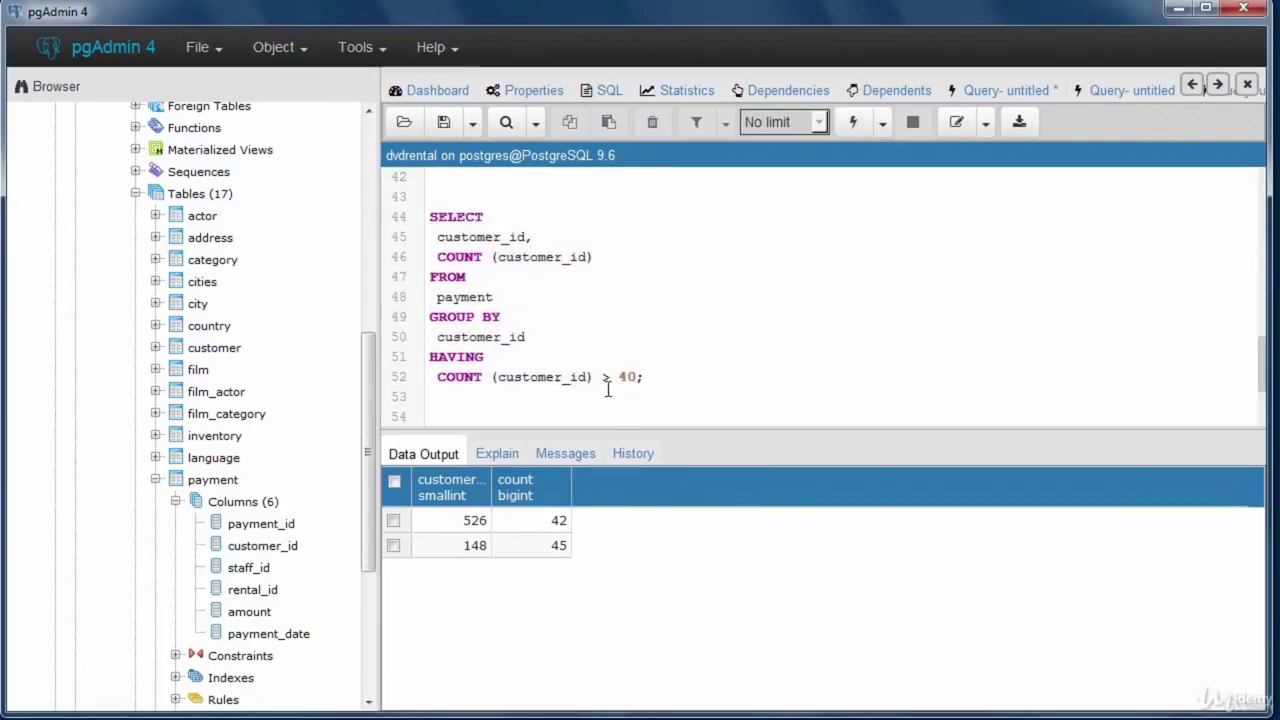
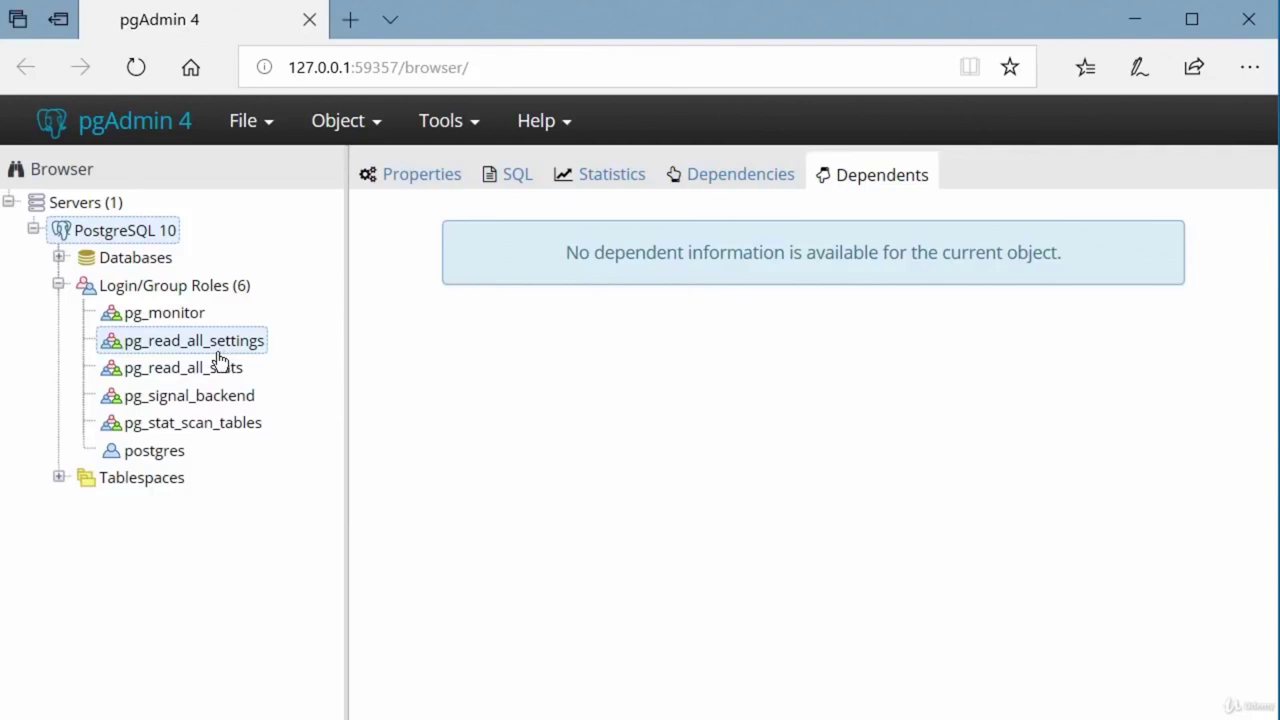
Inspect the built-in roles pg_read_all_settings, pg_read_all_stats, pg_signal_backend, pg_stat_scan_tables and postgres.
left_click(217, 357)
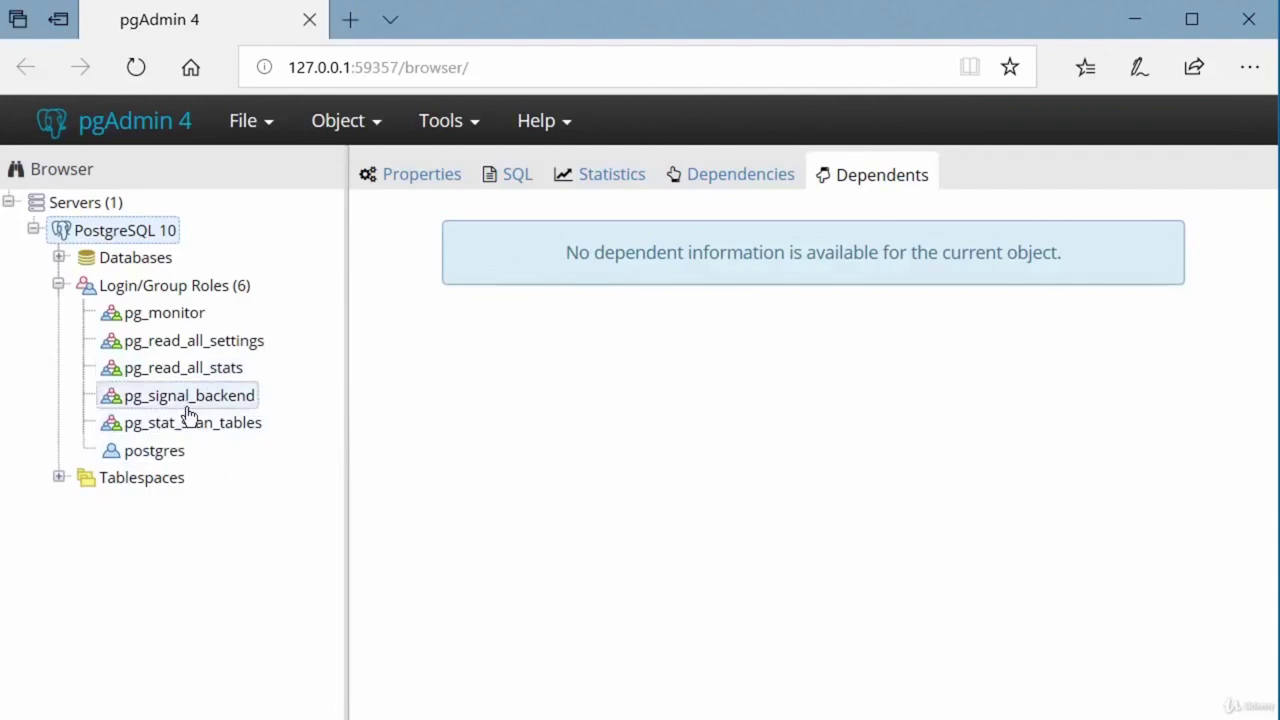
left_click(188, 415)
left_click(189, 417)
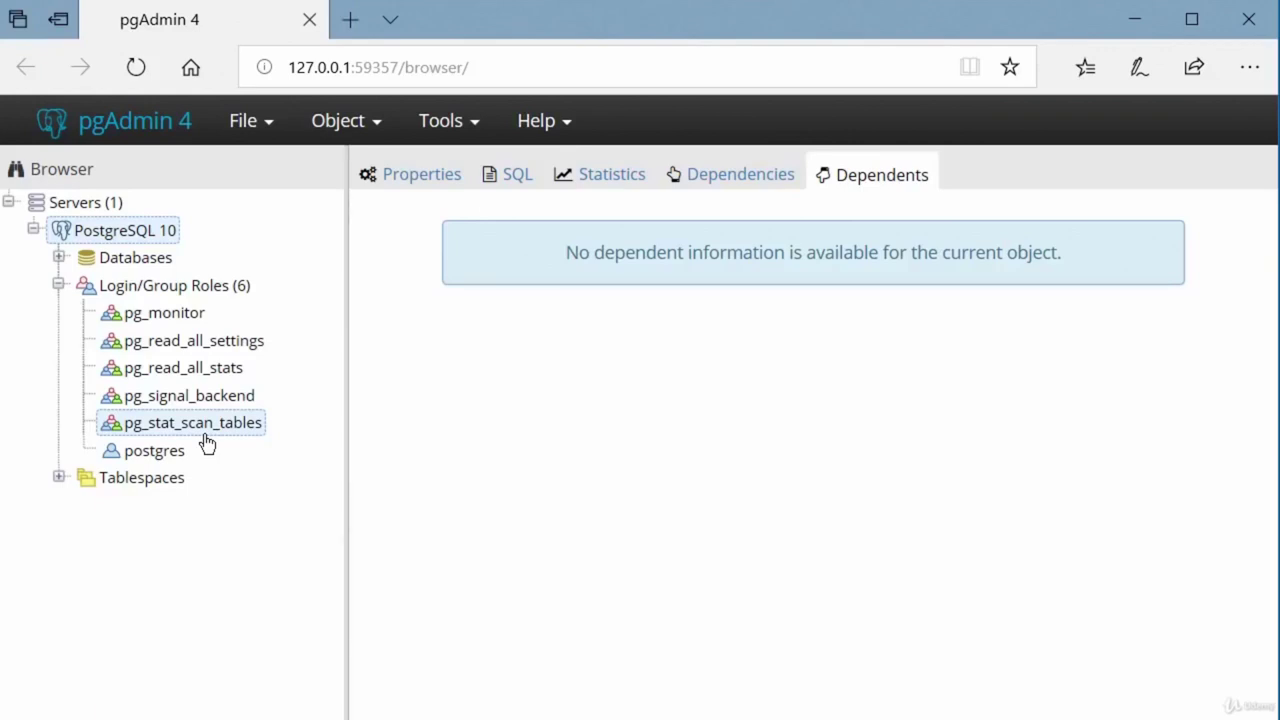
left_click(207, 447)
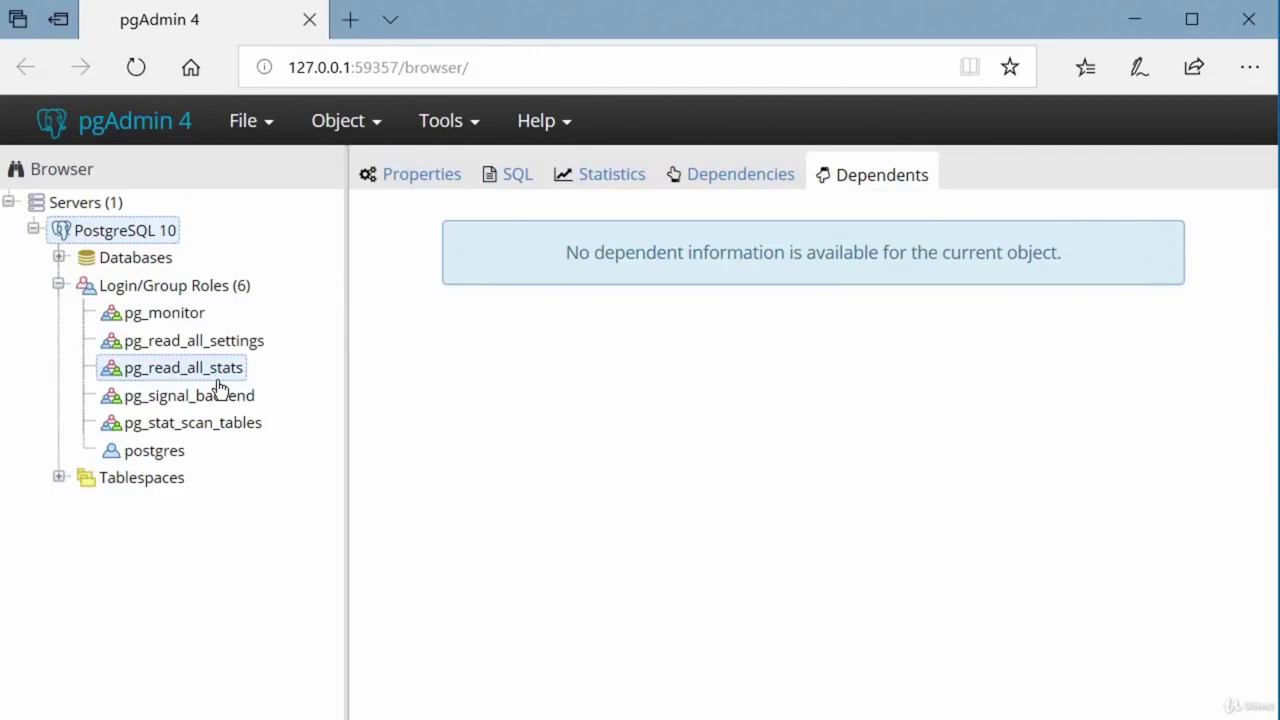
left_click(219, 395)
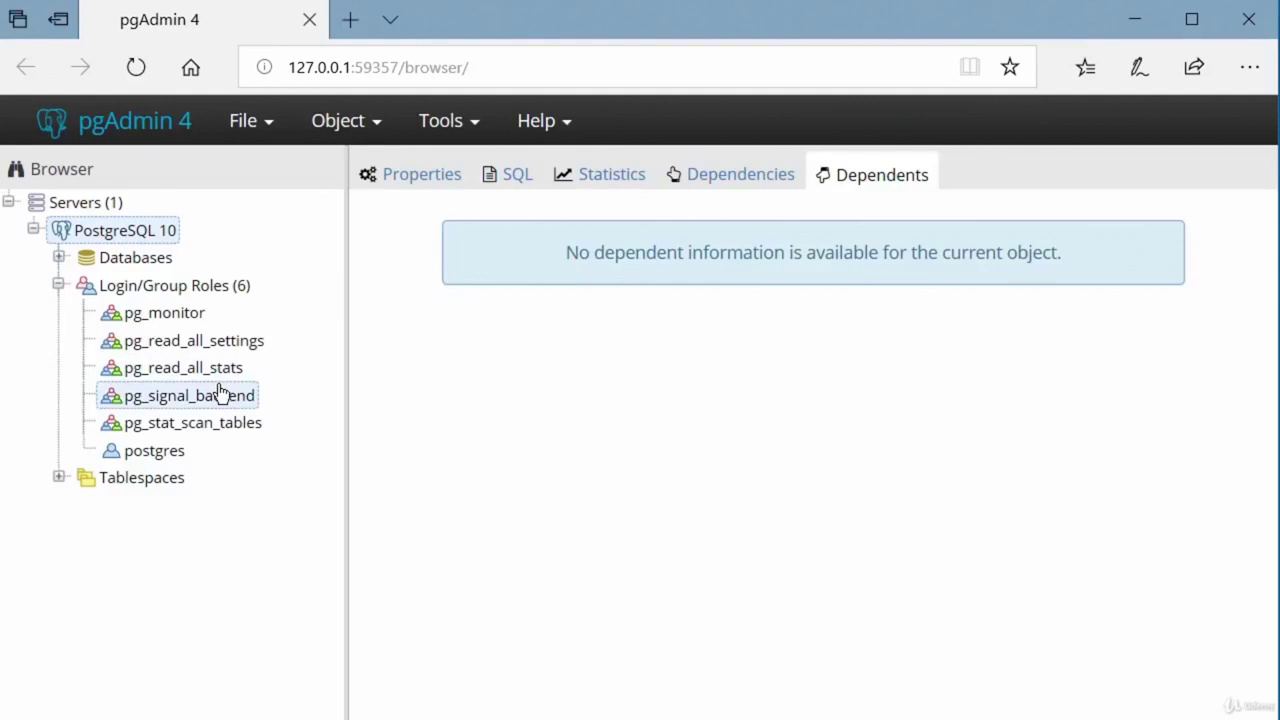
left_click(130, 368)
left_click(197, 343)
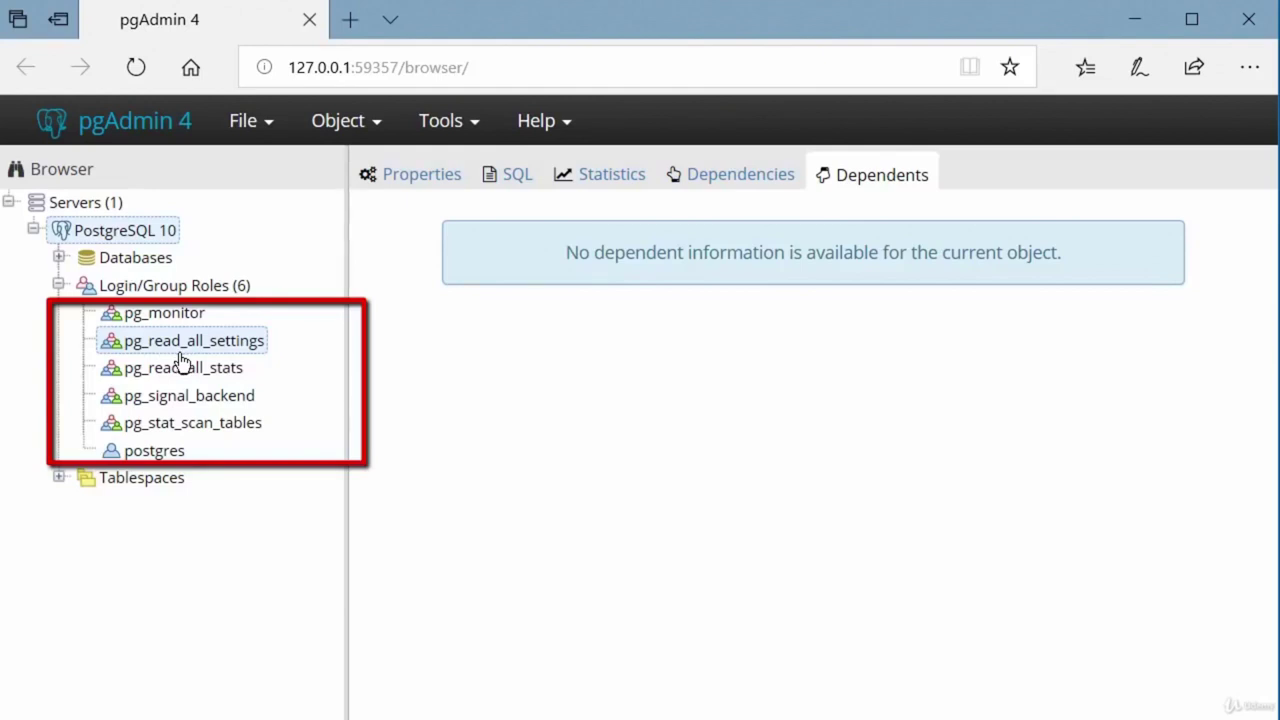
left_click(182, 362)
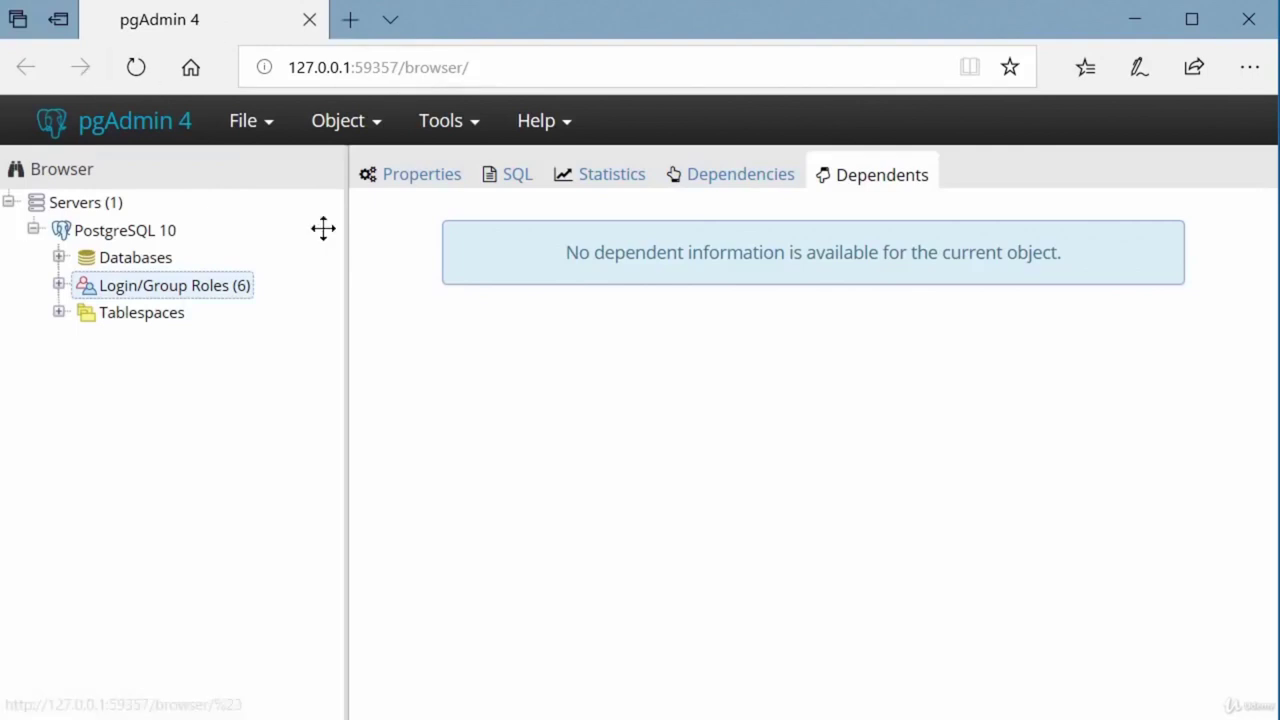
Create a new login/group role under Login/Group Roles named db_monitor.
right_click(179, 289)
mouse_move(305, 312)
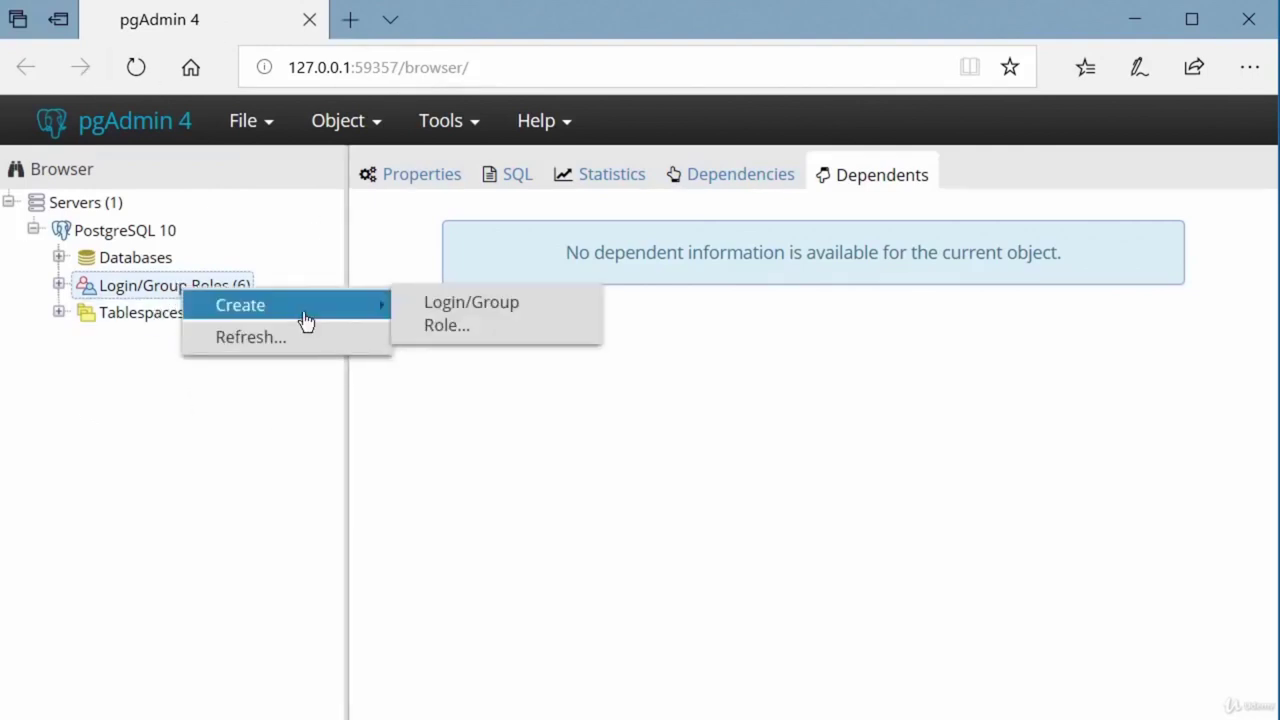
left_click(465, 331)
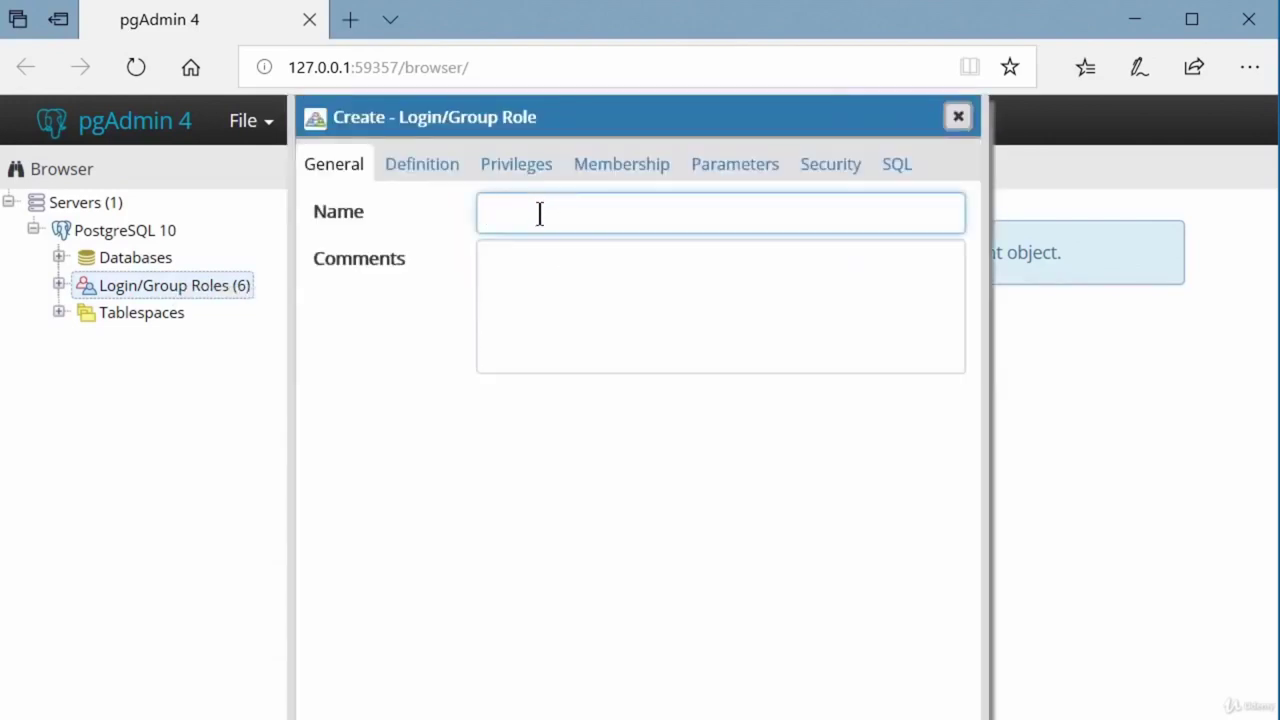
type("db_monitor")
Add the comment 'Monitor database' and move to the role's Definition settings.
left_click(640, 302)
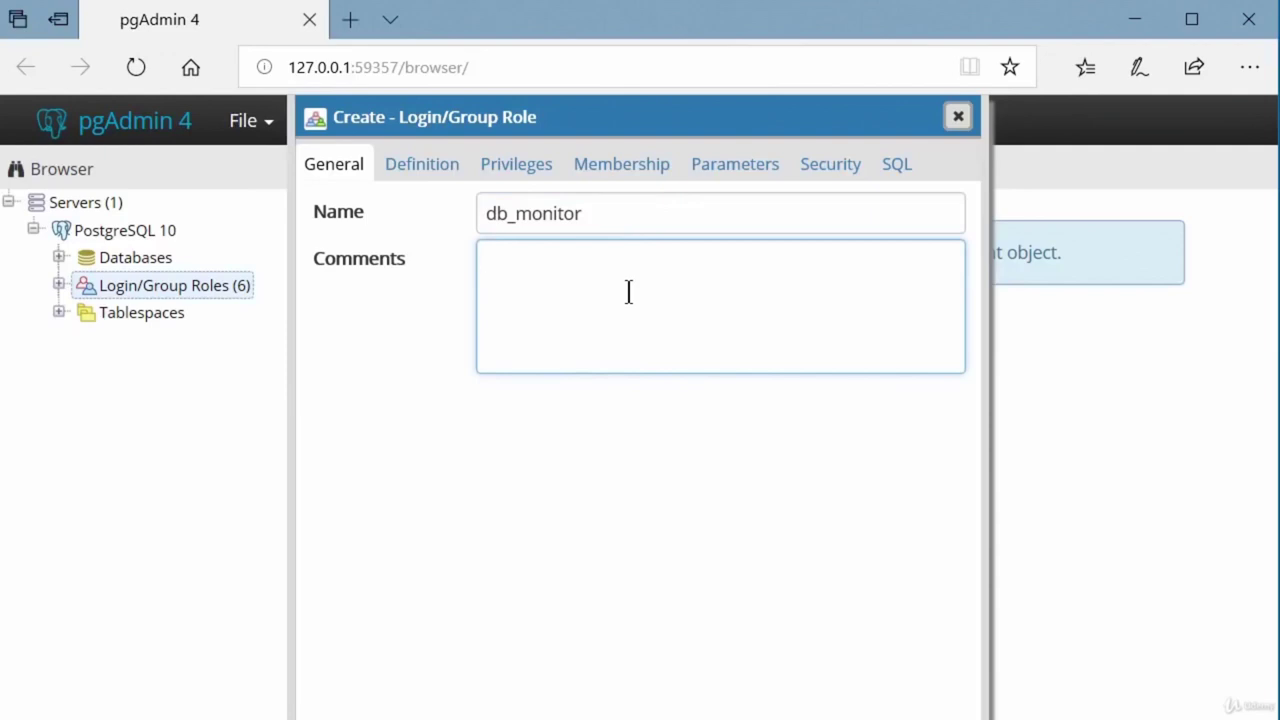
type("Monitor database")
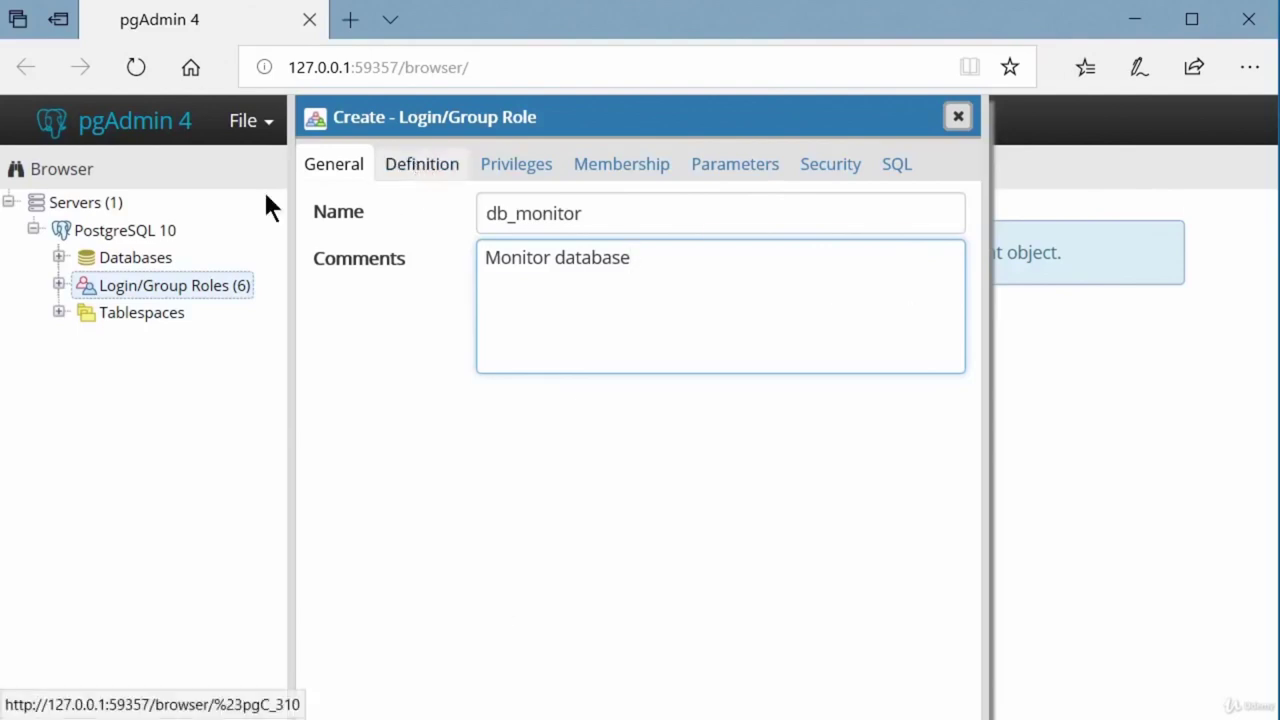
left_click(421, 166)
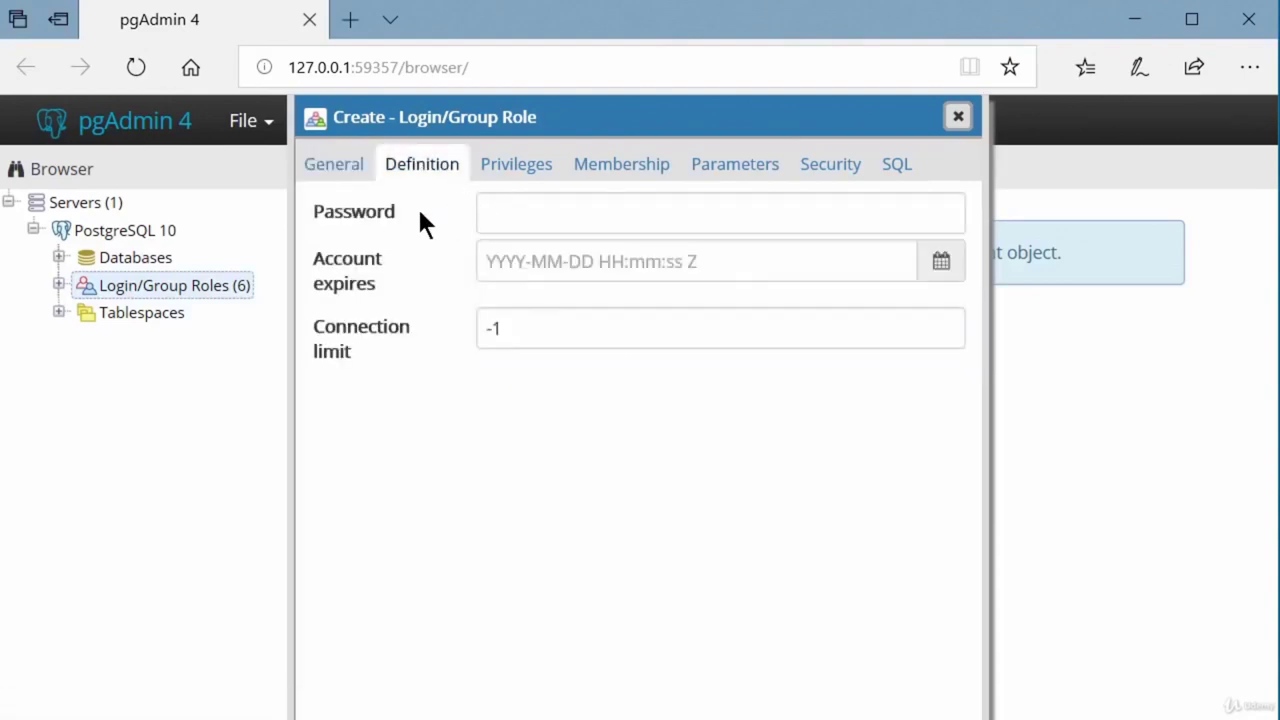
Give db_monitor a password, then review its privilege options.
left_click(520, 215)
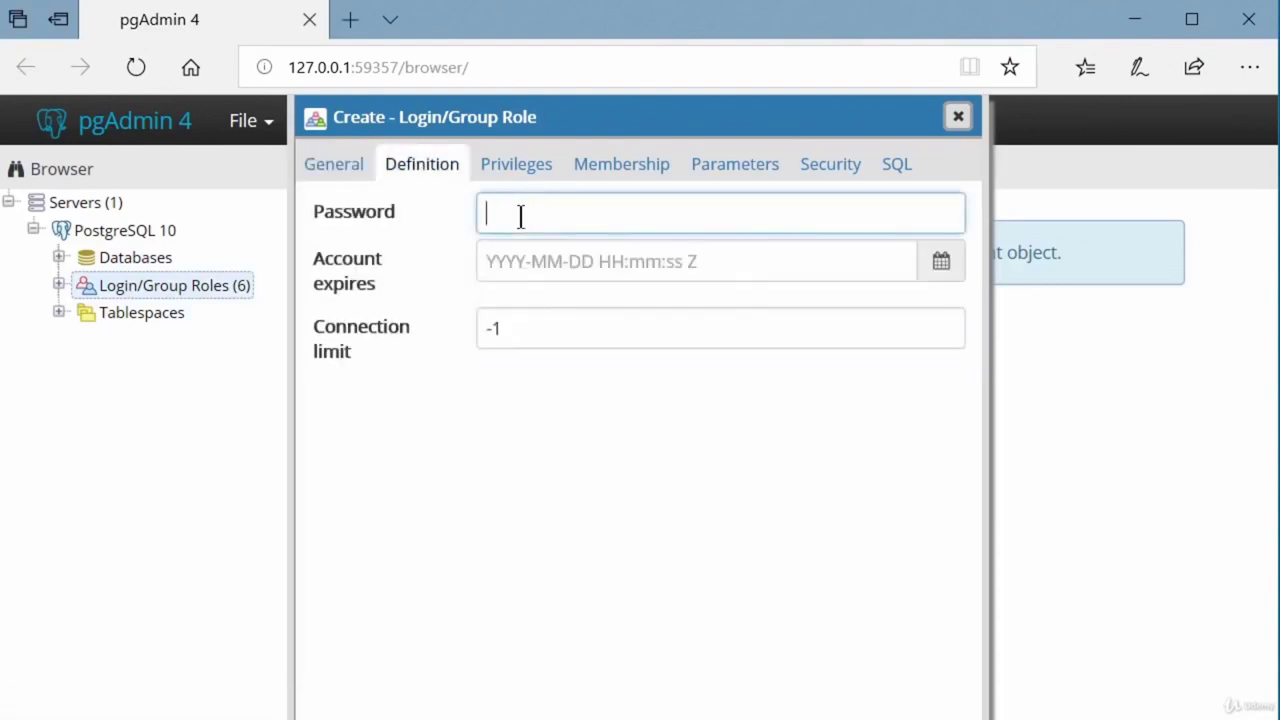
key("Caps_Lock")
type("password")
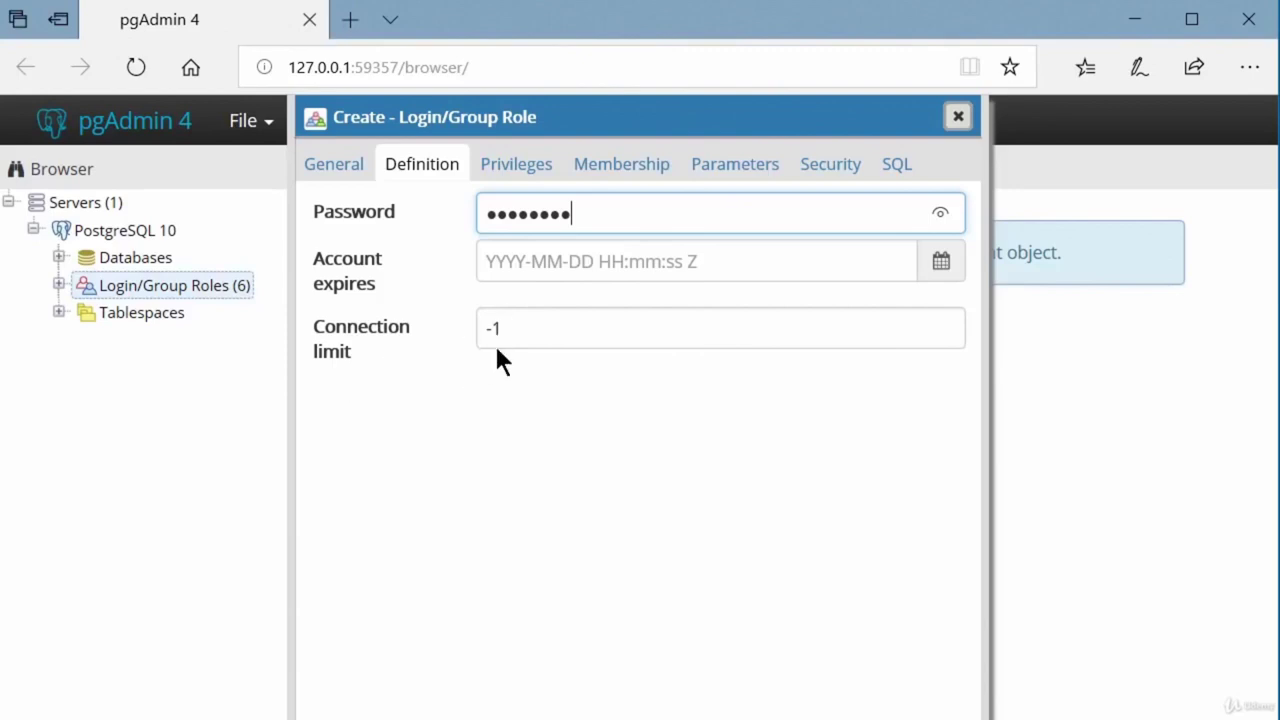
left_click(529, 177)
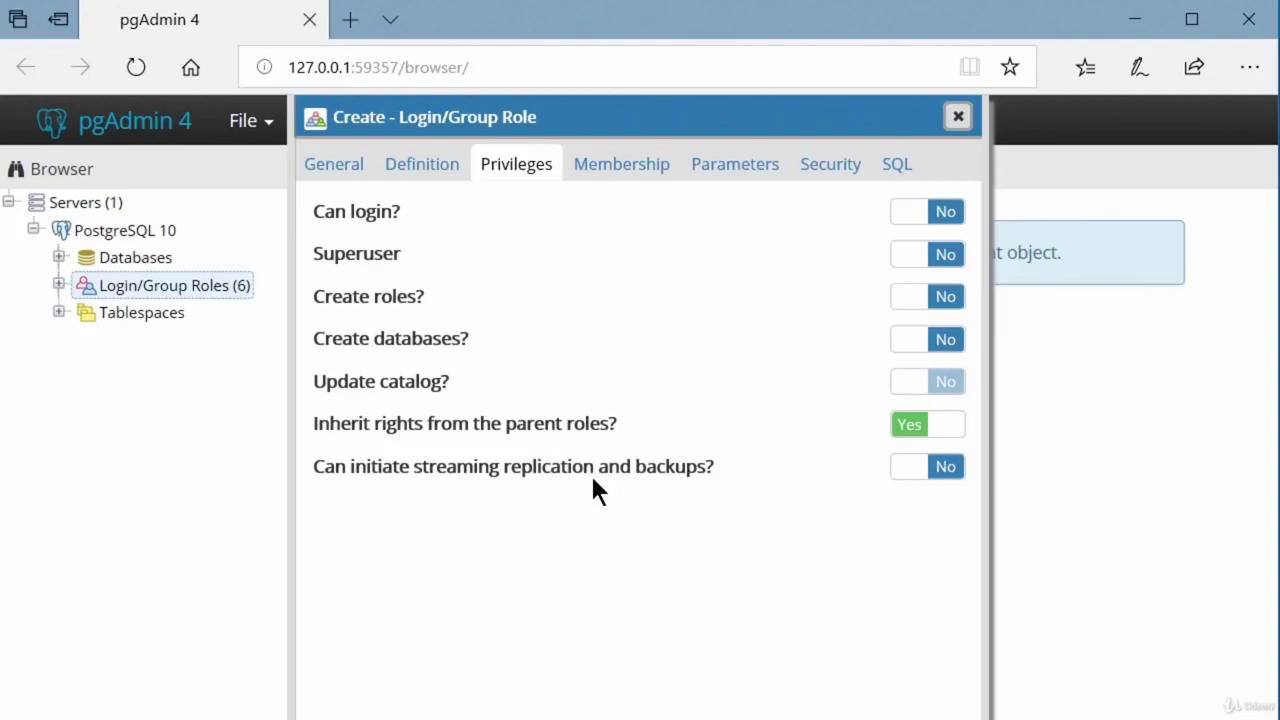
Make db_monitor a member of pg_monitor with WITH ADMIN ticked, then view Parameters.
left_click(620, 172)
left_click(537, 236)
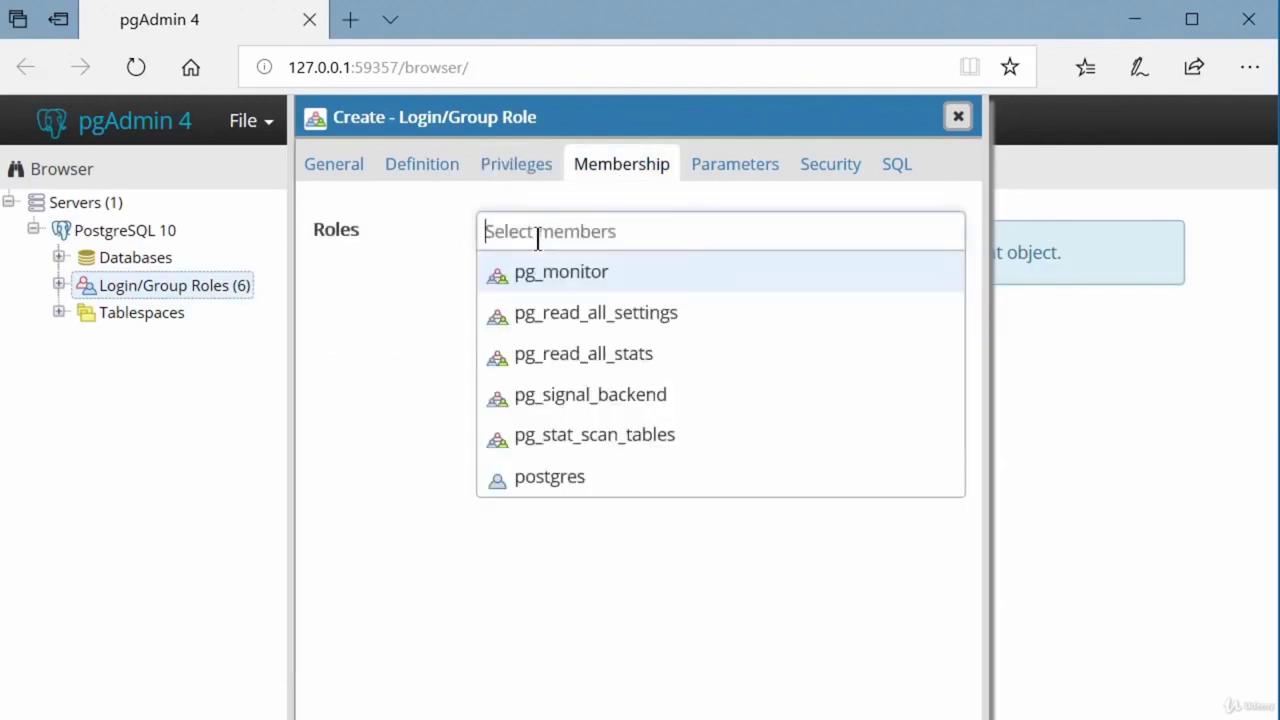
left_click(537, 283)
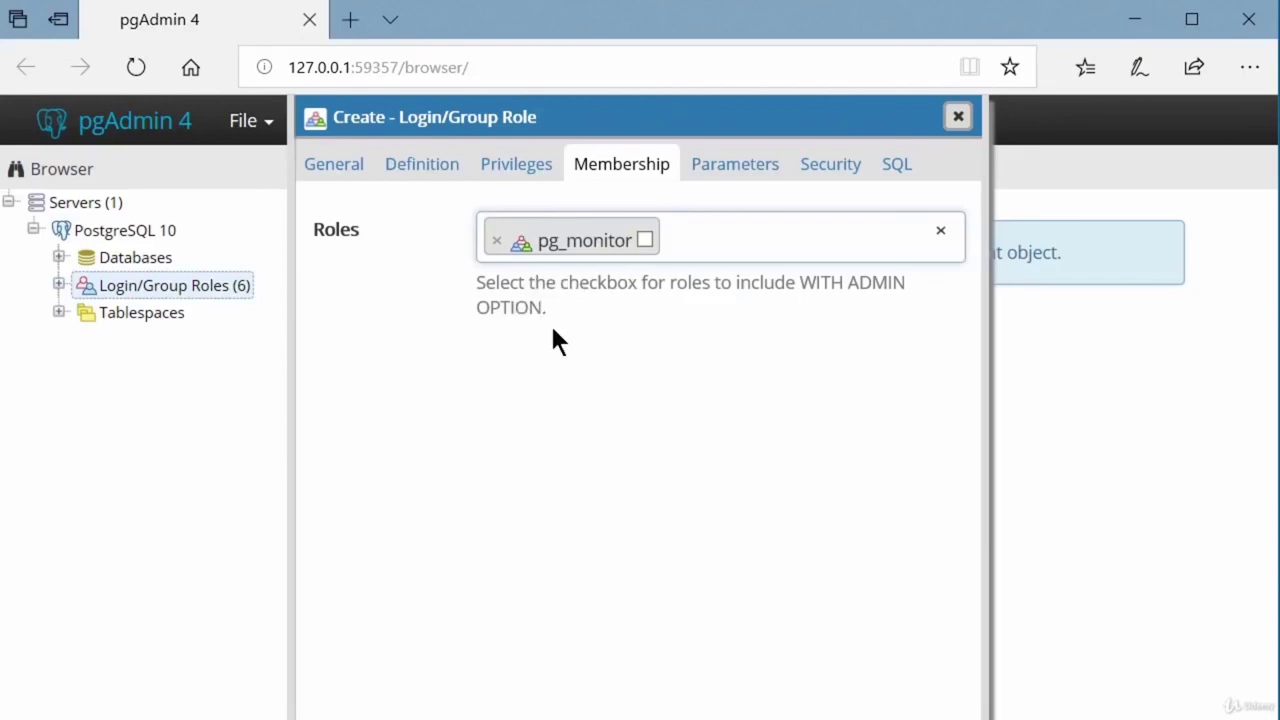
left_click(644, 240)
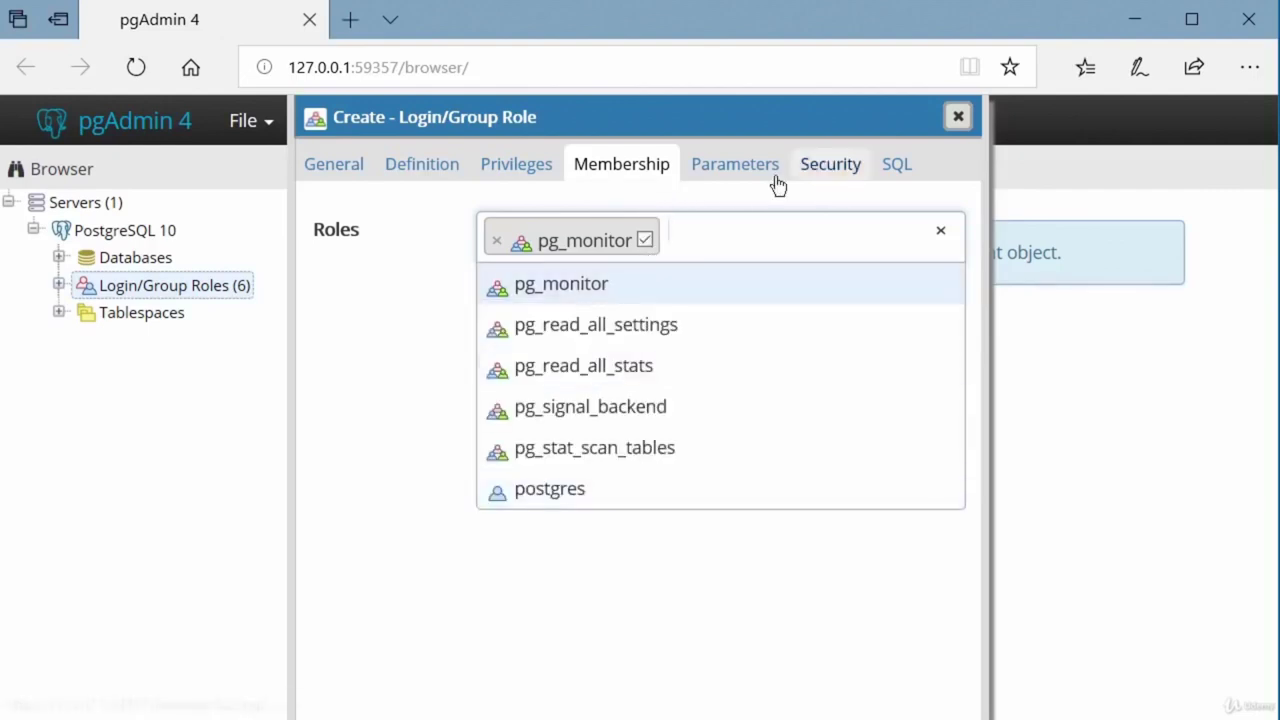
left_click(736, 168)
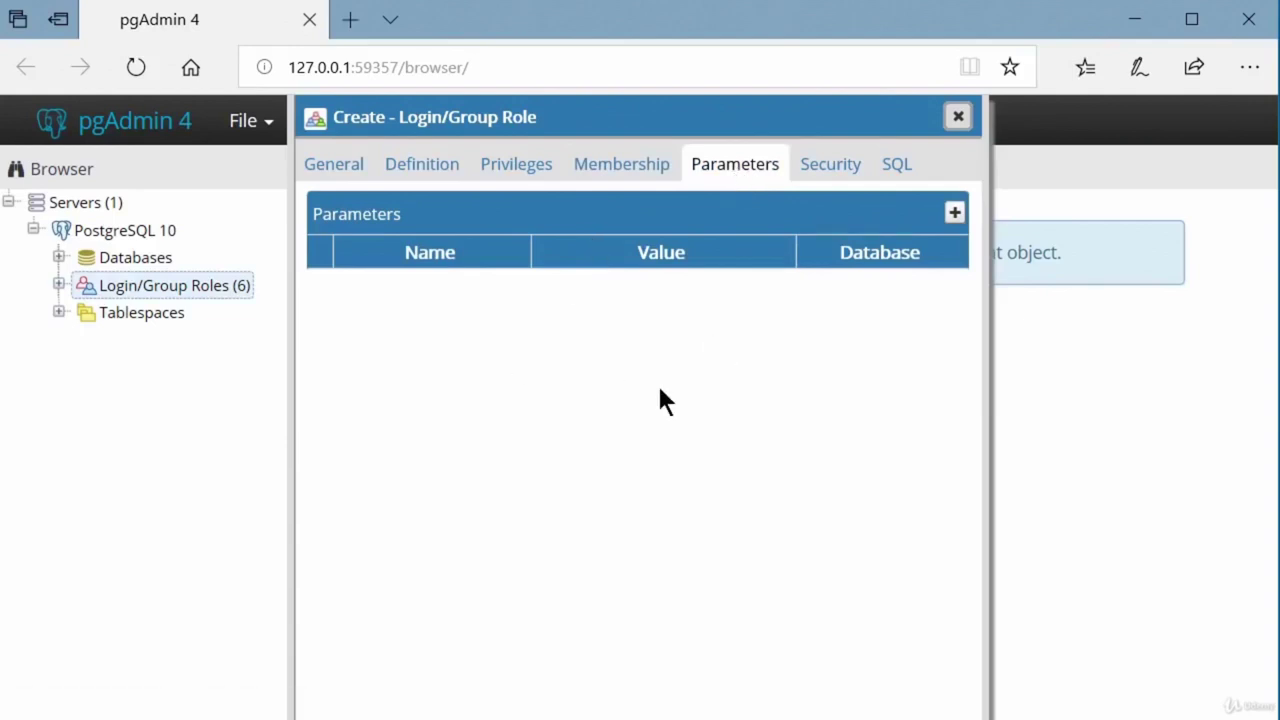
Check the empty Security Labels, then preview the CREATE ROLE SQL for db_monitor.
left_click(831, 170)
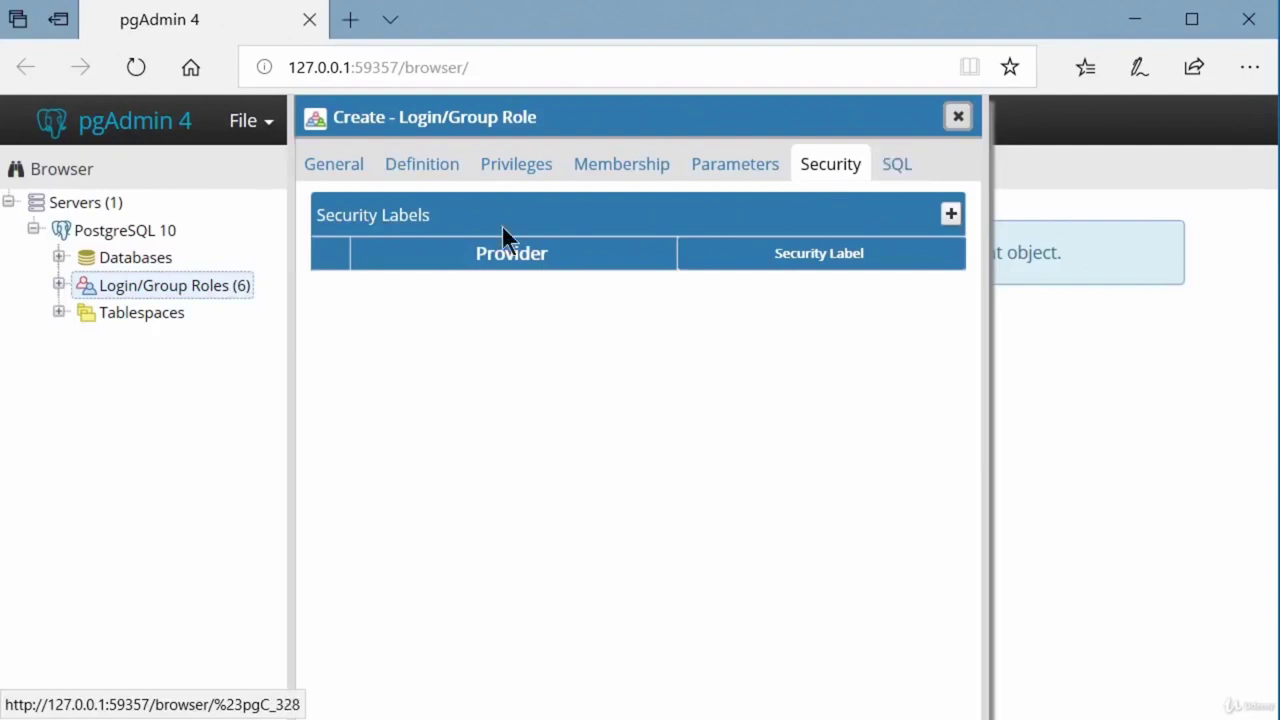
left_click(888, 168)
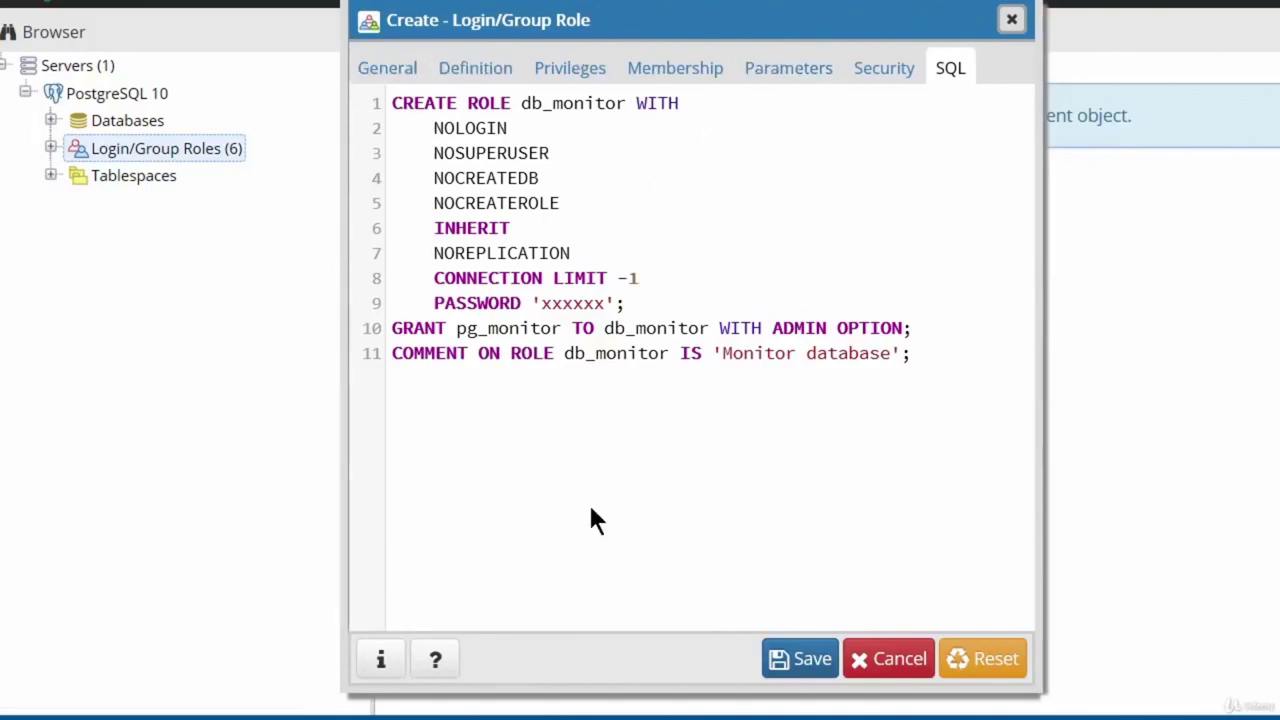
Save db_monitor and expand Login/Group Roles to list all seven roles.
left_click(812, 659)
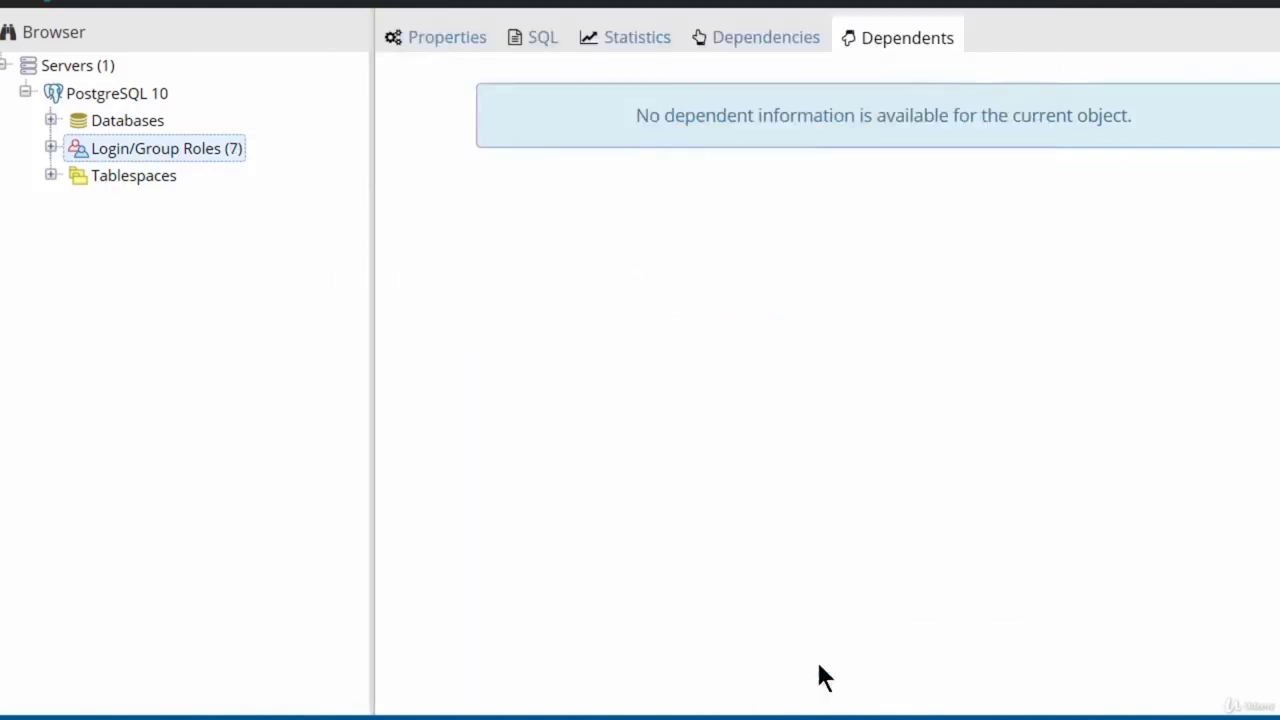
left_click(49, 148)
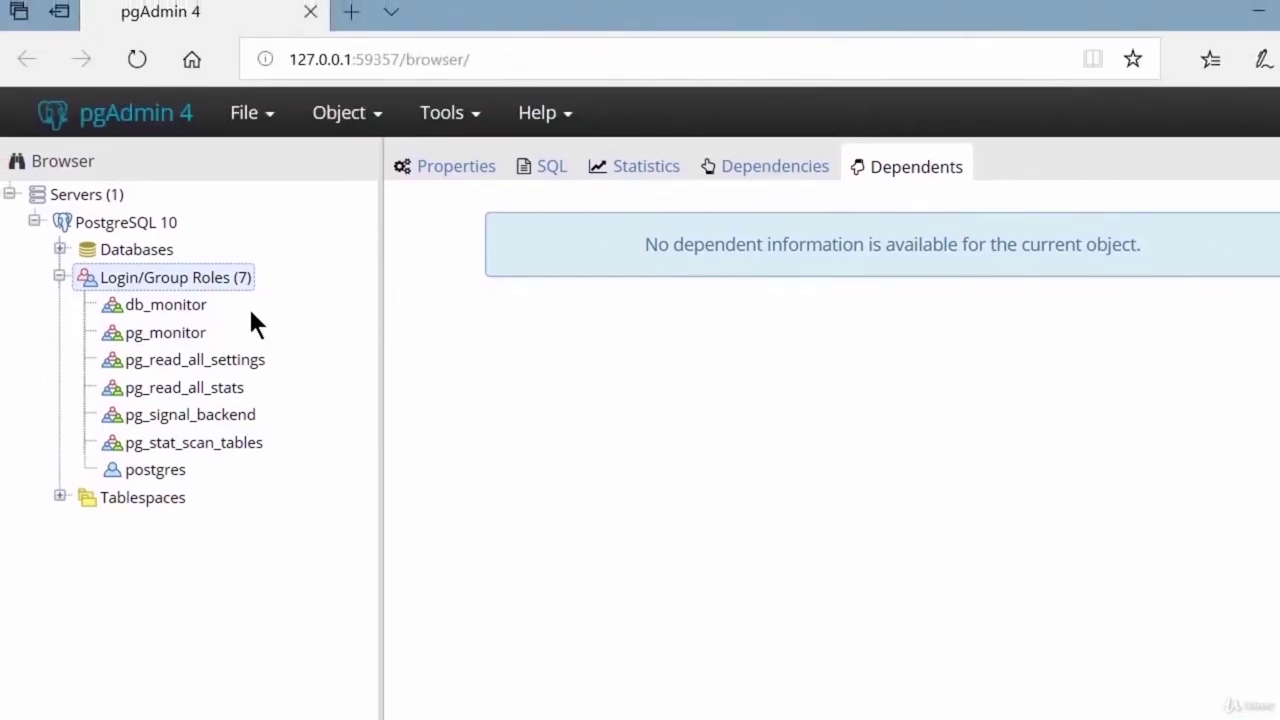
Generate the CREATE script for db_monitor and enlarge the editor to show every line.
right_click(155, 314)
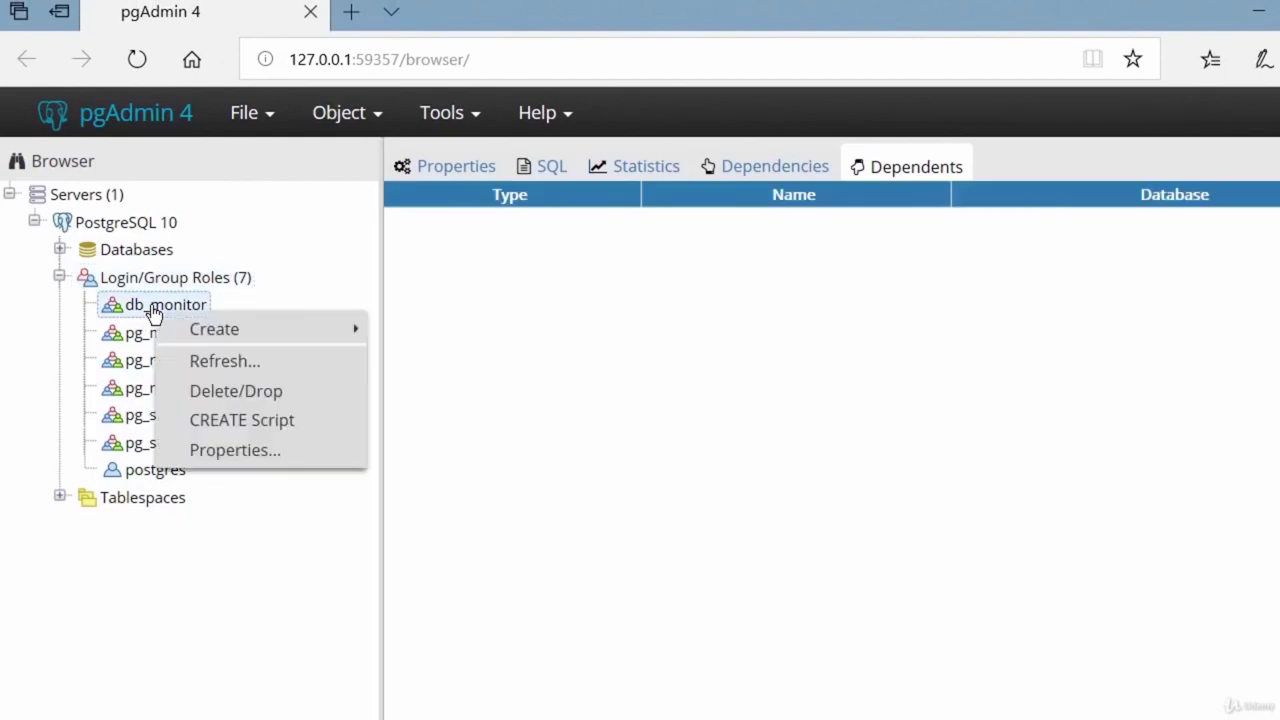
left_click(248, 422)
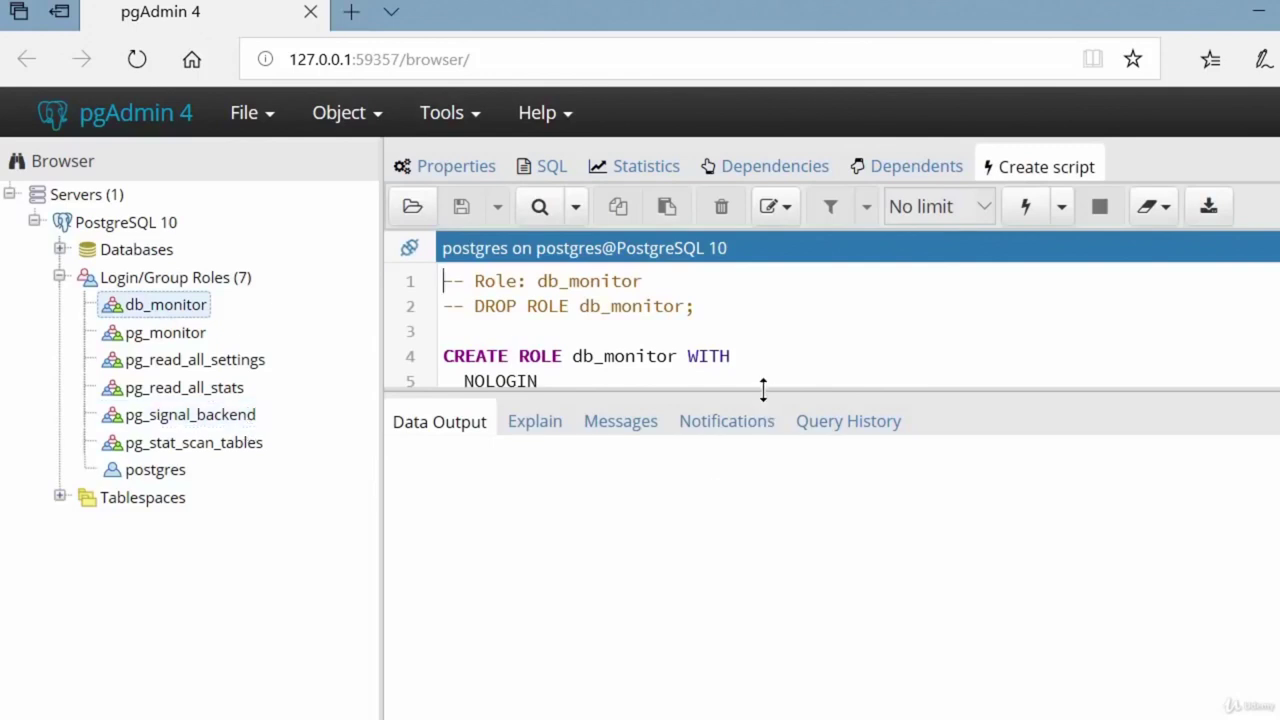
left_click_drag(763, 390, 826, 689)
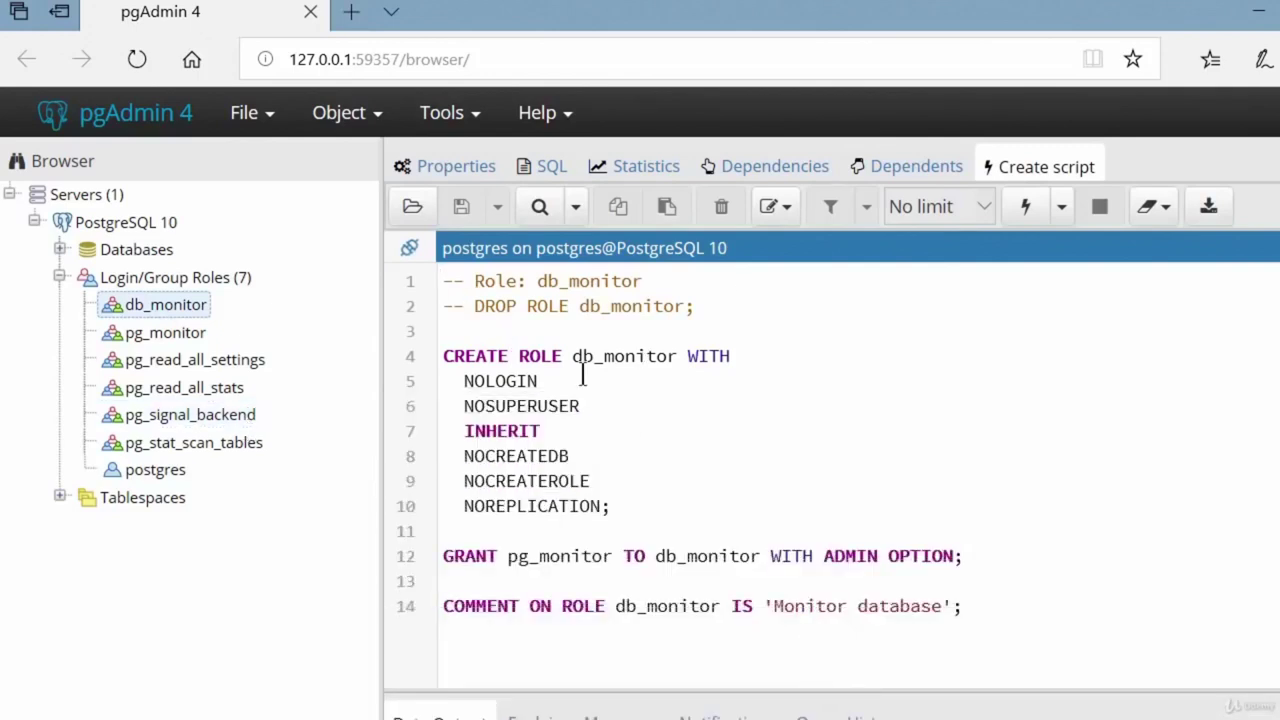
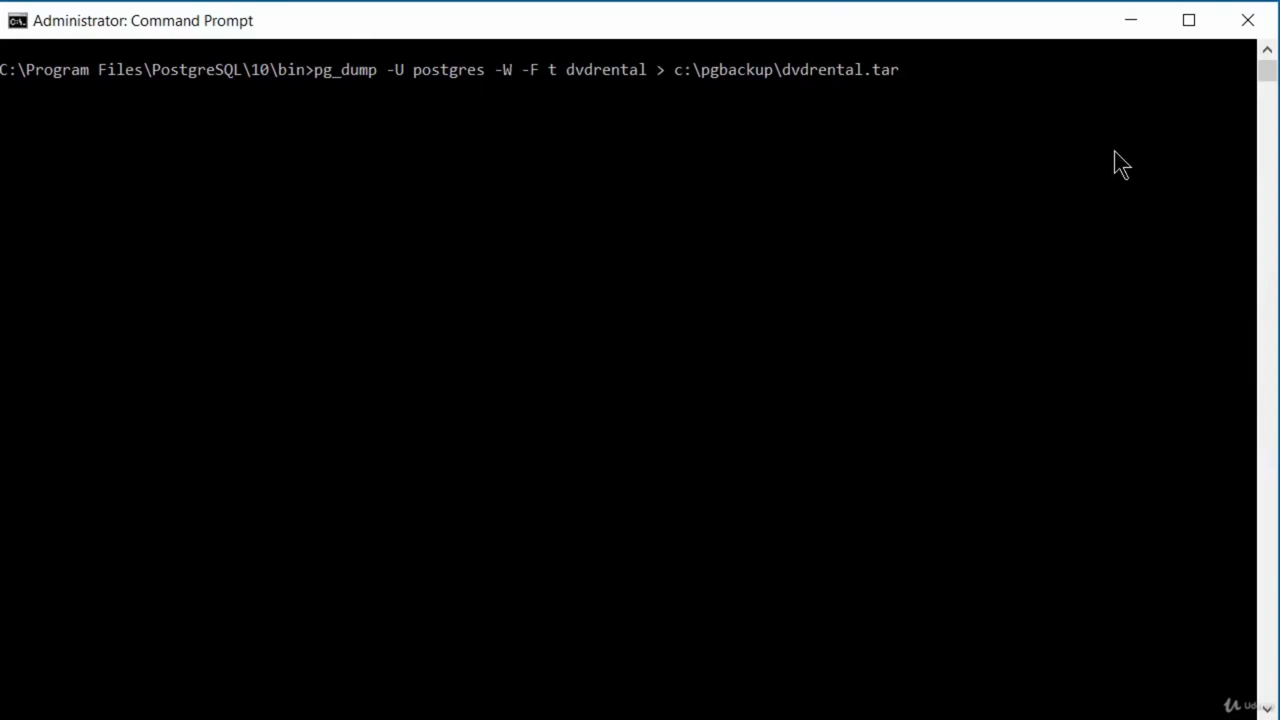
Run pg_dump to back up dvdrental to c:\pgbackup\dvdrental.tar, entering the postgres password.
key("Return")
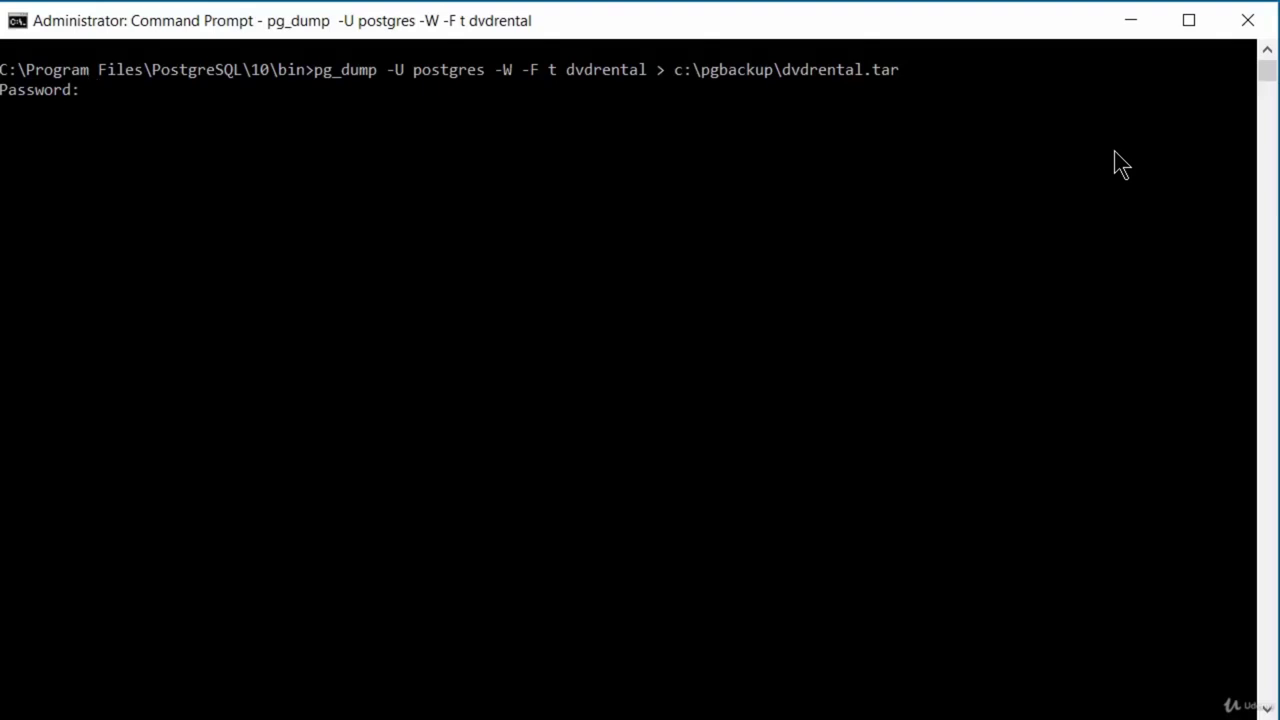
key("Return")
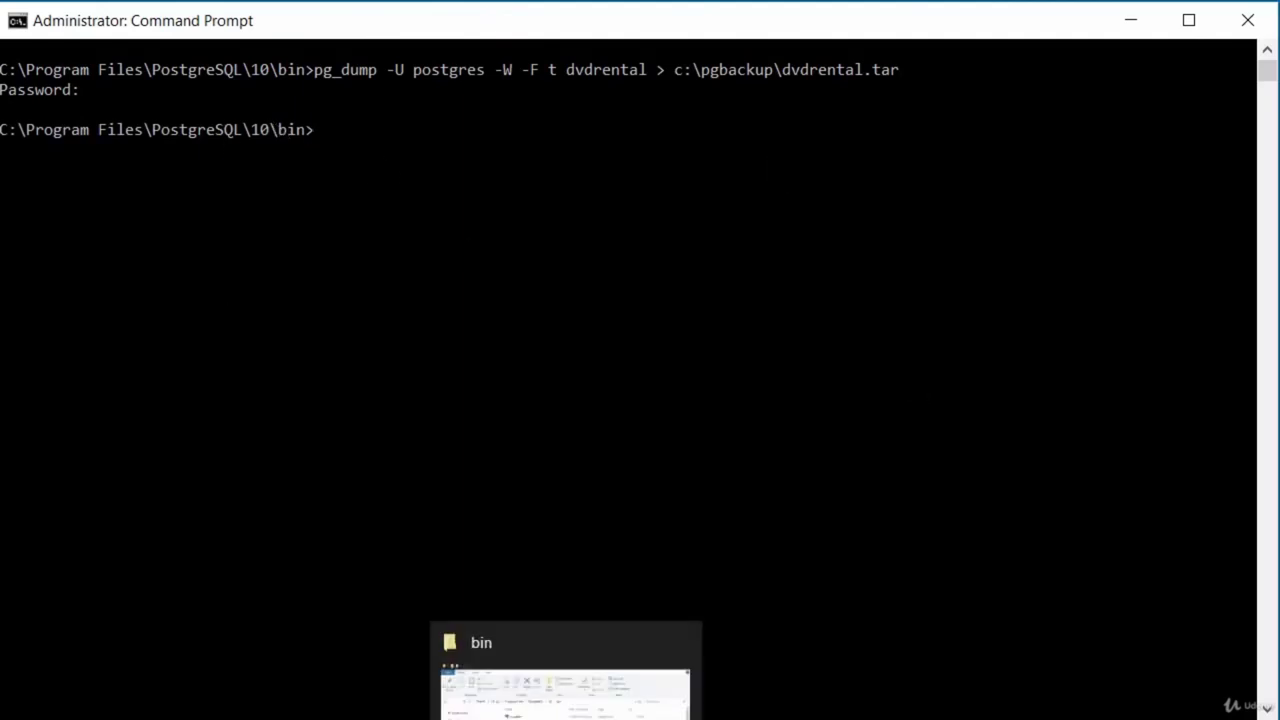
Open the C:\pgbackup folder in File Explorer to confirm the dvdrental backup exists.
left_click(563, 685)
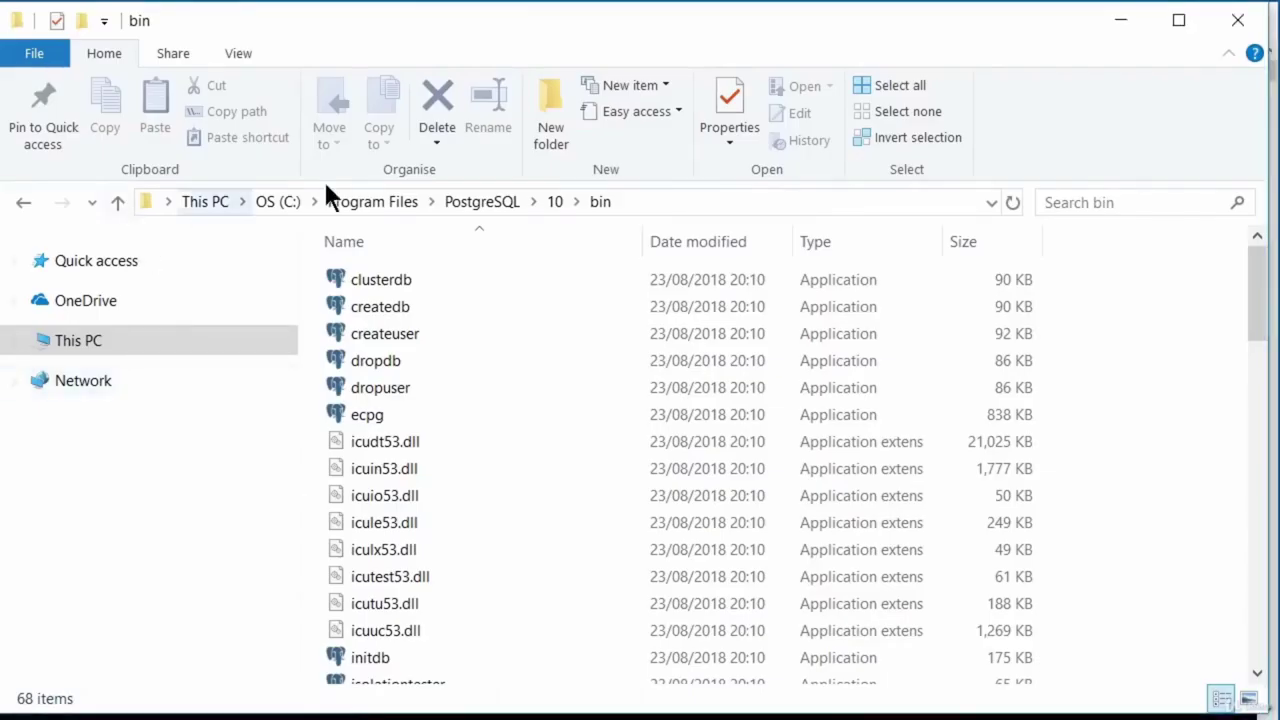
left_click(266, 203)
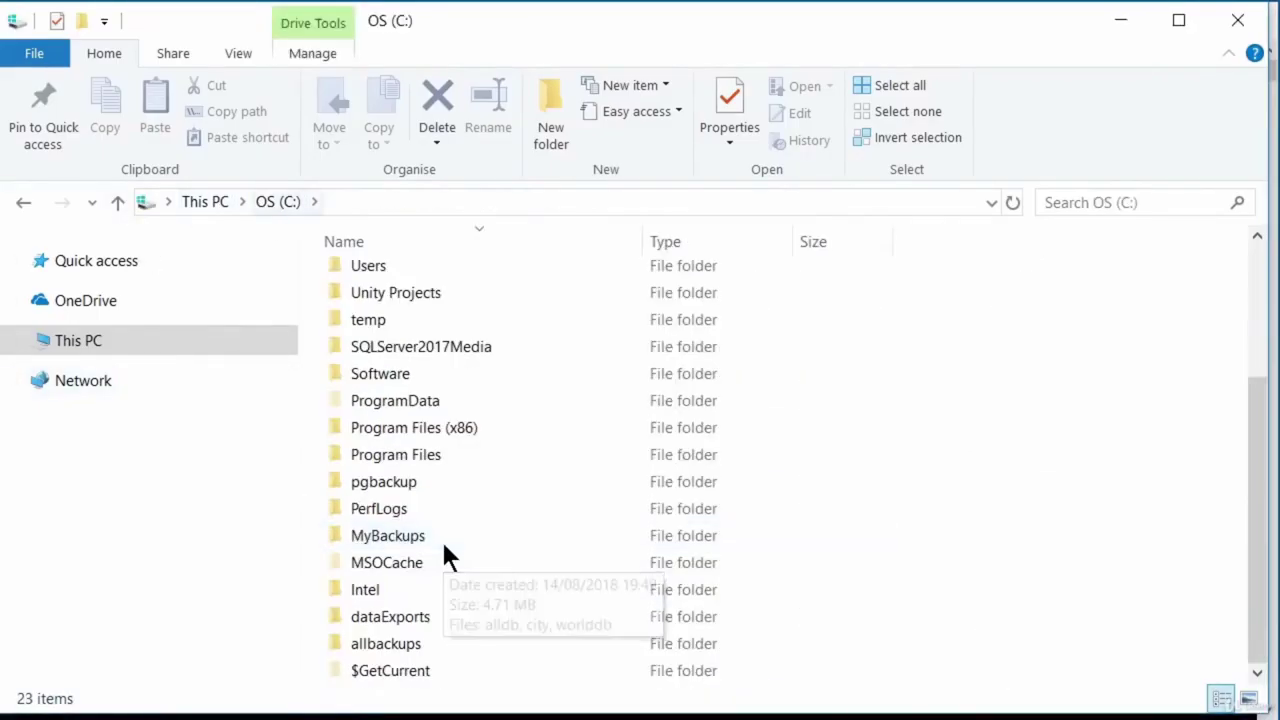
double_click(385, 483)
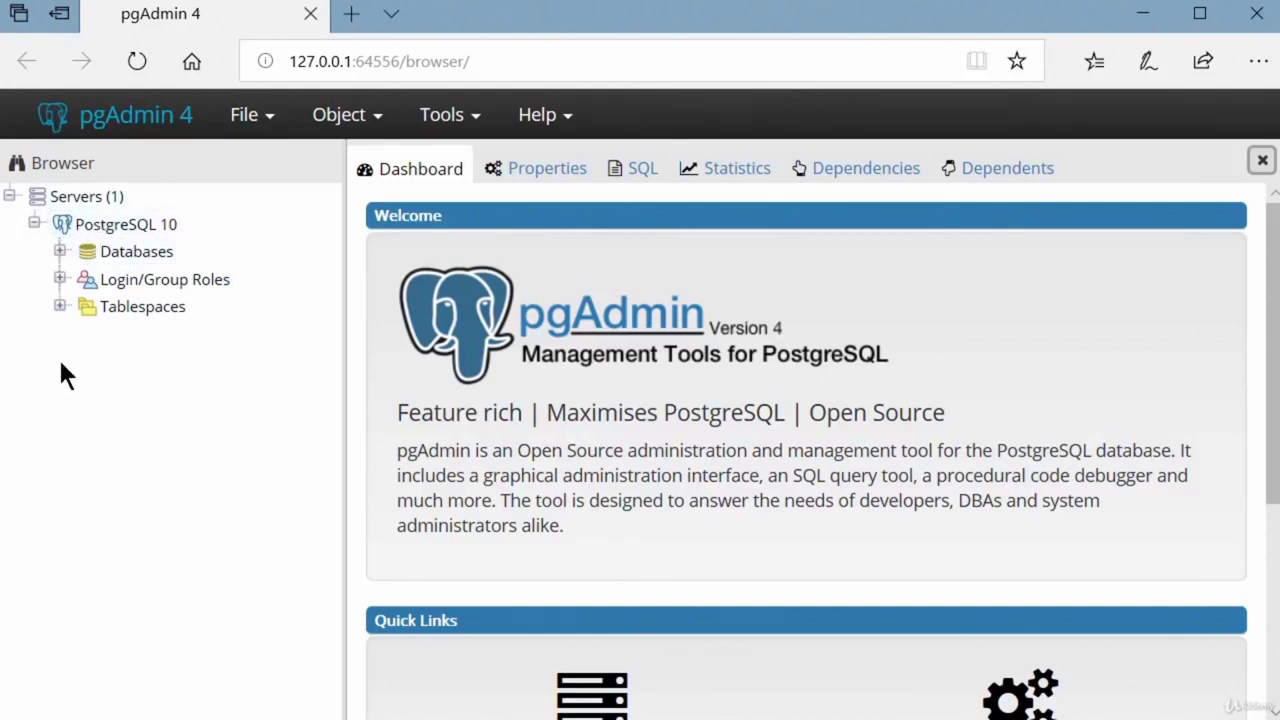
Open the Backup dialog for the dvdrental database from the Databases tree.
left_click(58, 251)
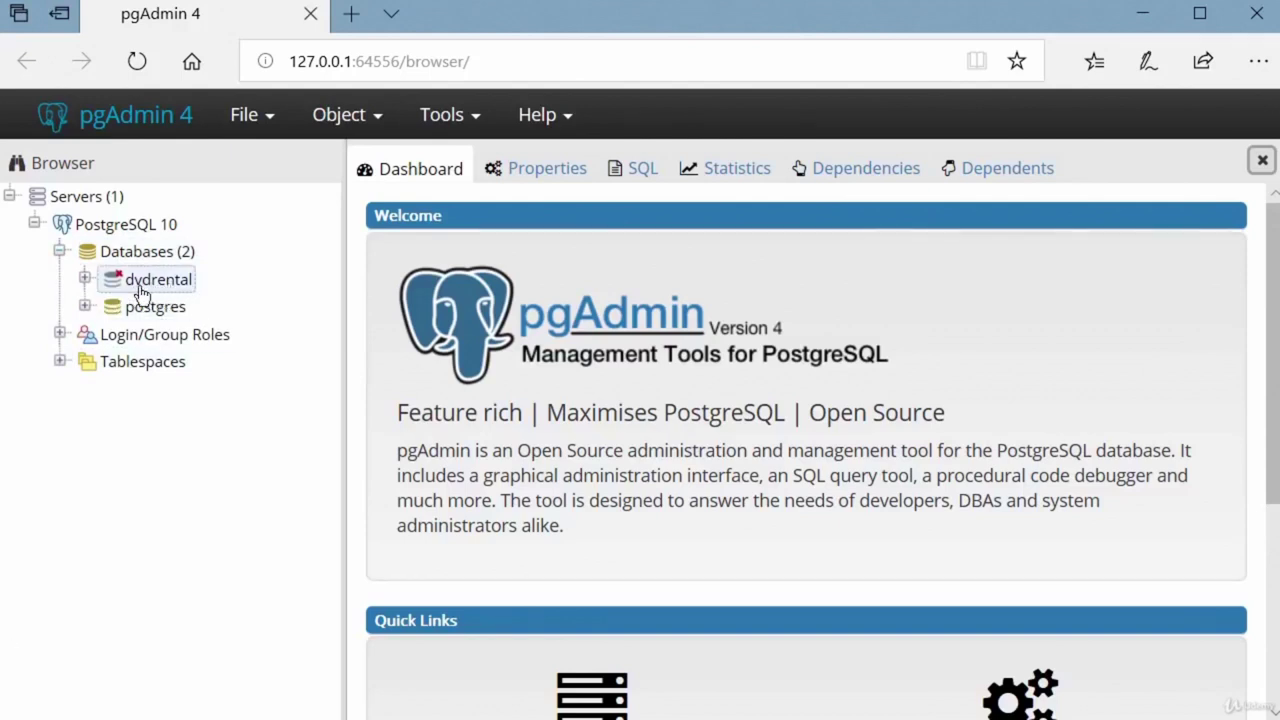
right_click(150, 285)
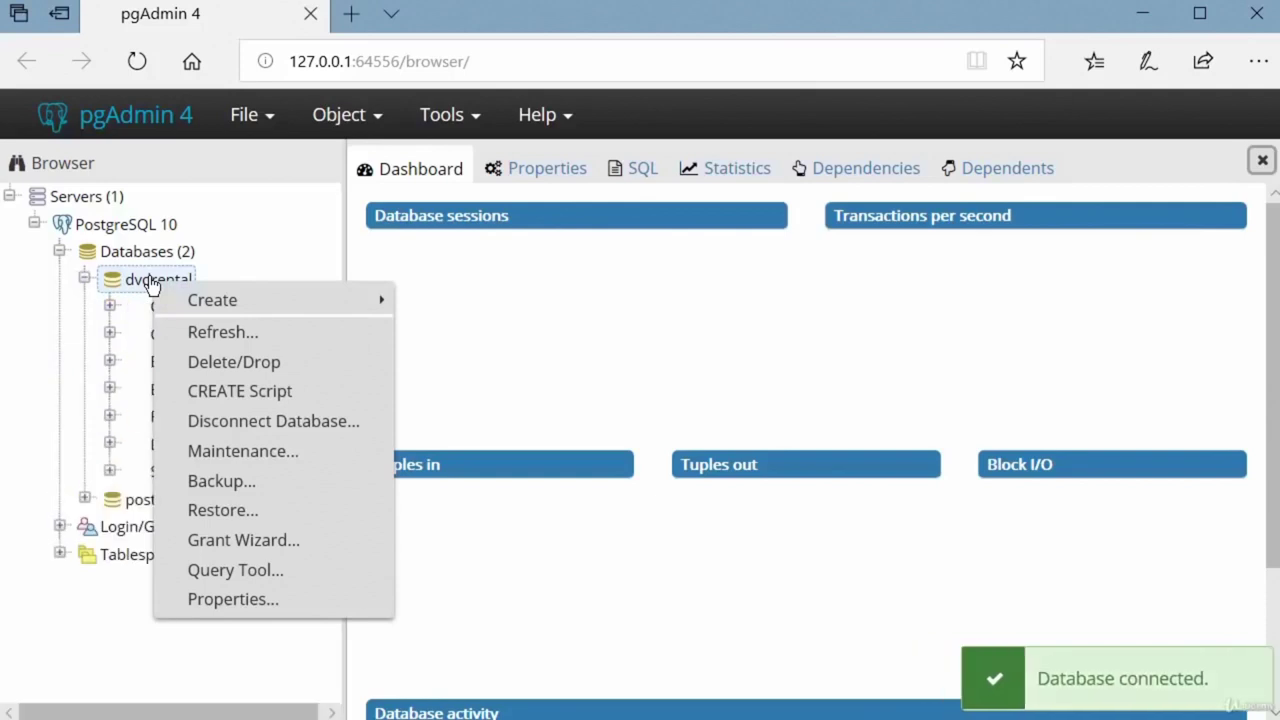
left_click(222, 483)
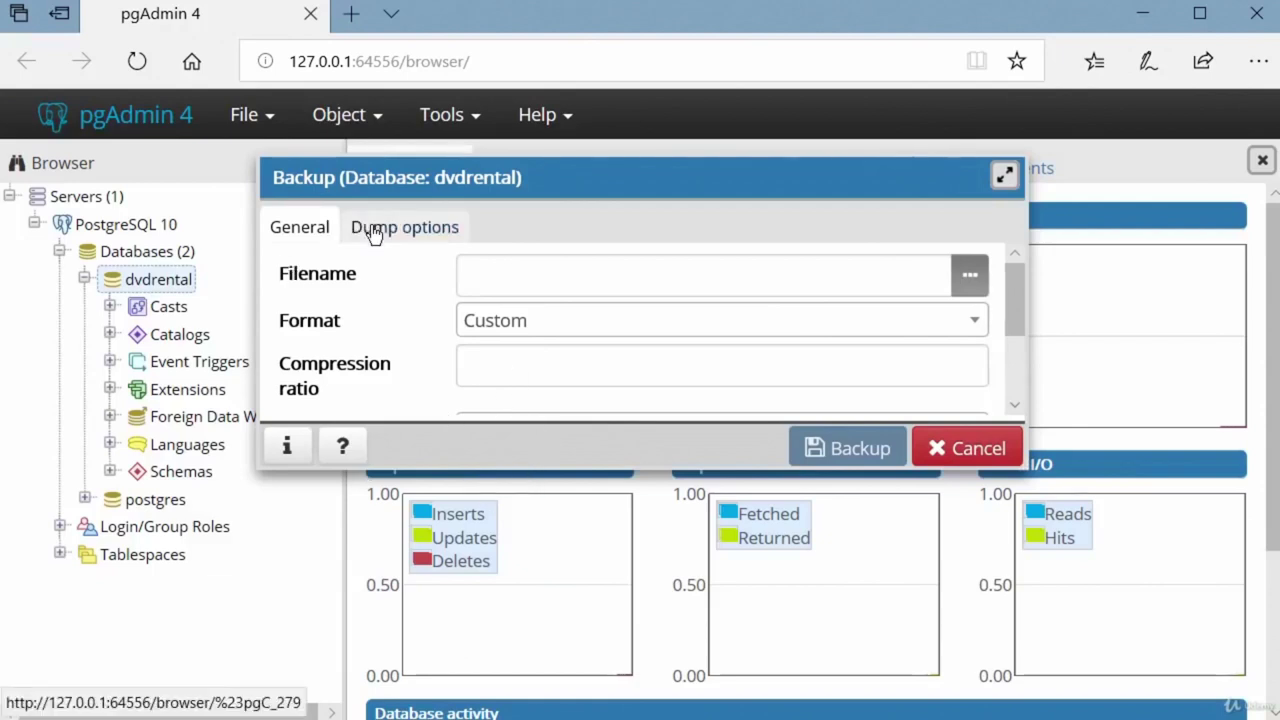
View the backup help page, then close it to return to the dialog.
left_click(290, 452)
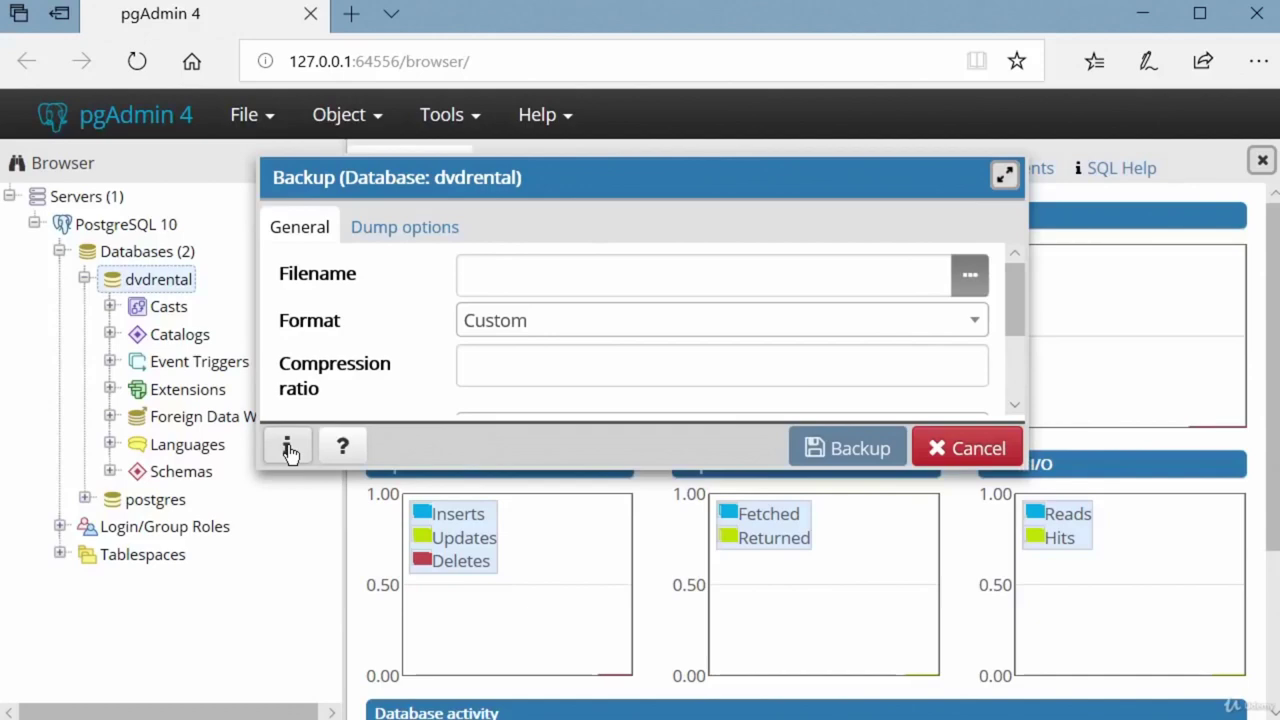
left_click(342, 450)
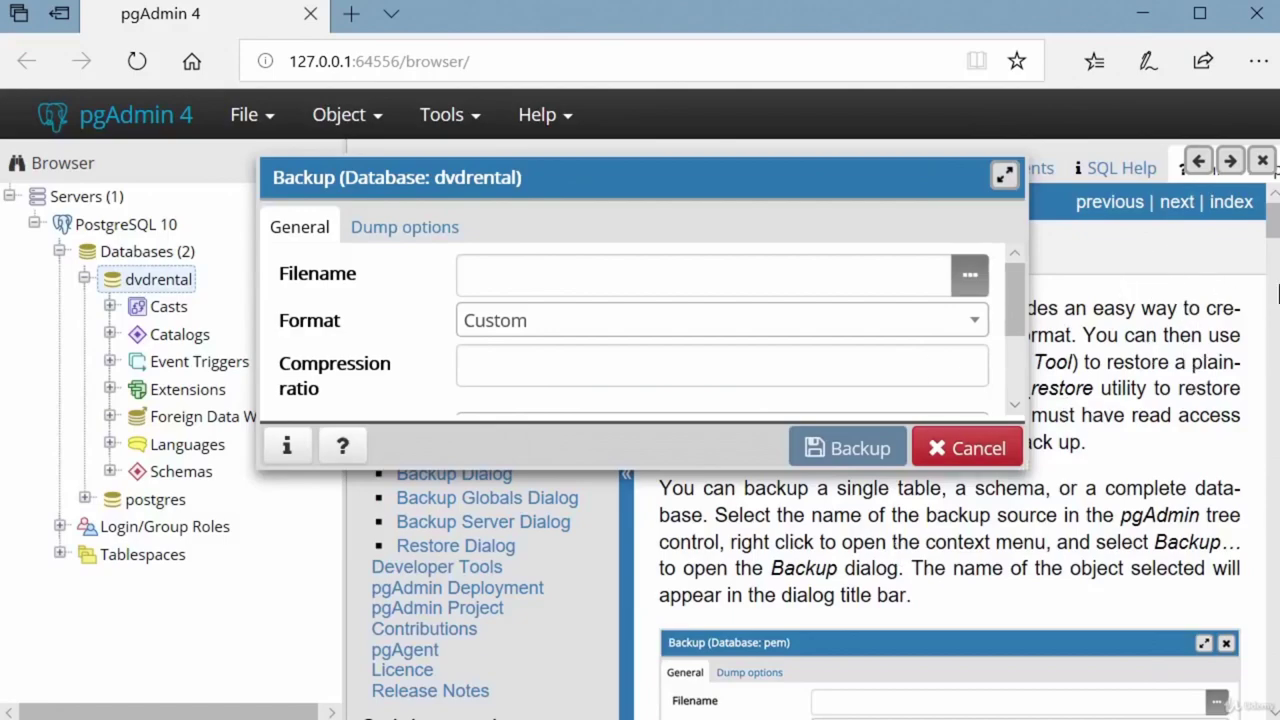
mouse_move(1272, 225)
left_mouse_down()
mouse_move(1271, 286)
mouse_move(1265, 210)
left_mouse_up()
left_click(1264, 163)
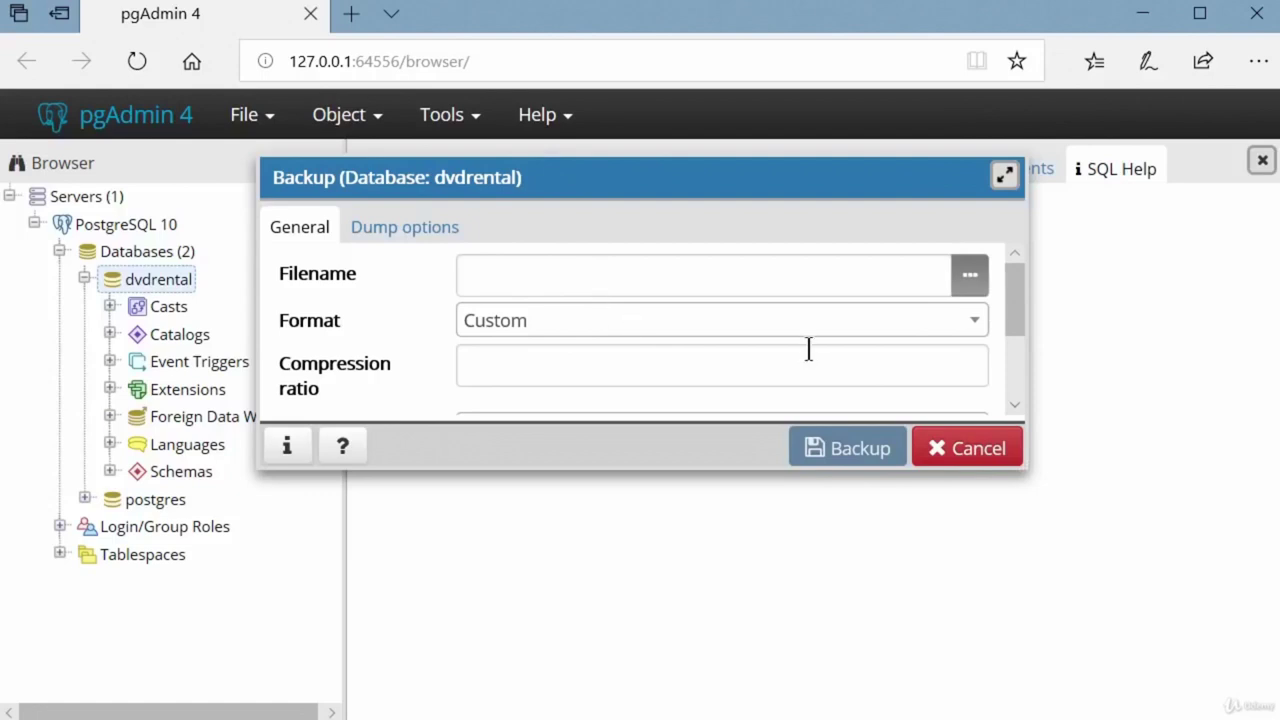
Set the backup filename to C:\pgbackup\dvdrental2.tar using the file browser.
left_click(967, 290)
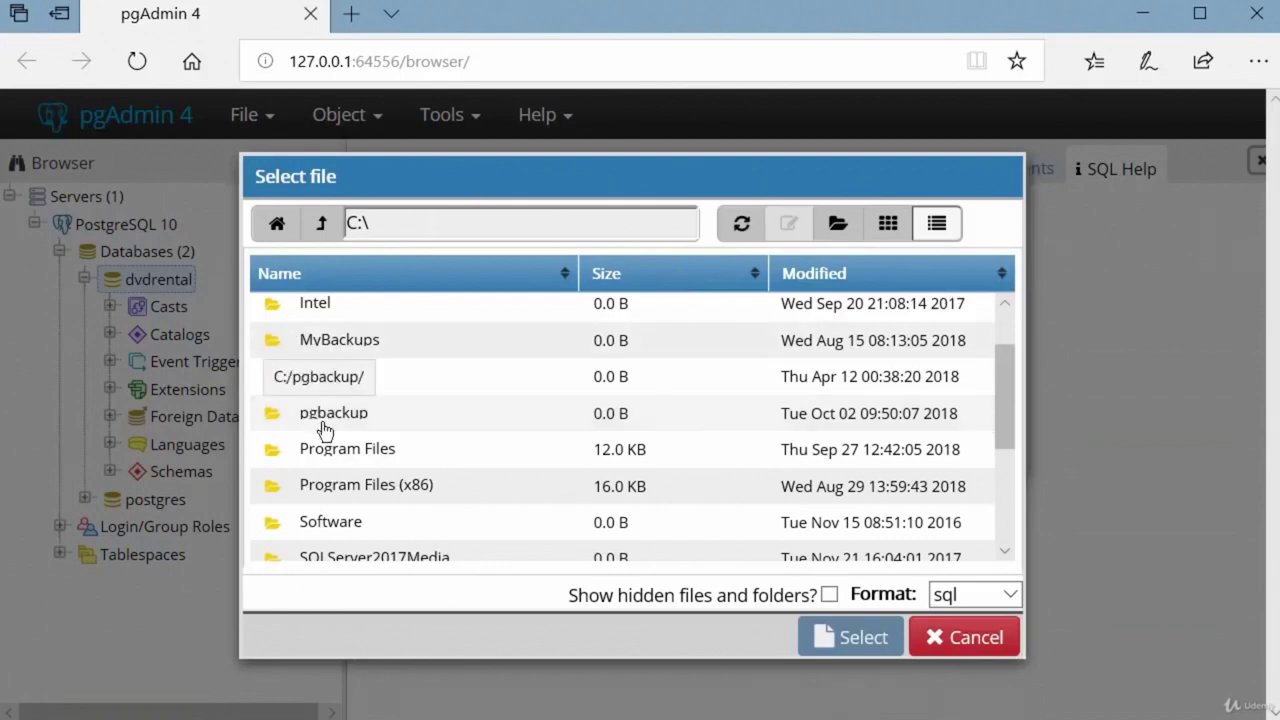
left_click(325, 428)
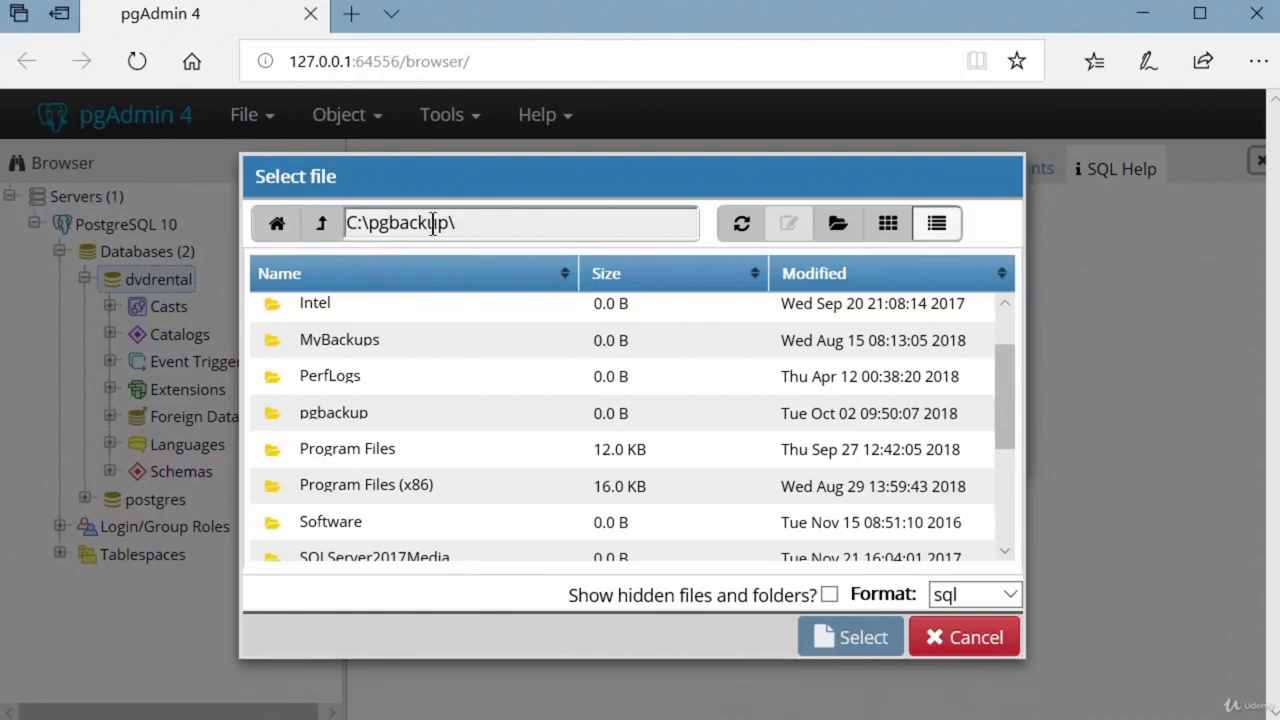
left_click(489, 223)
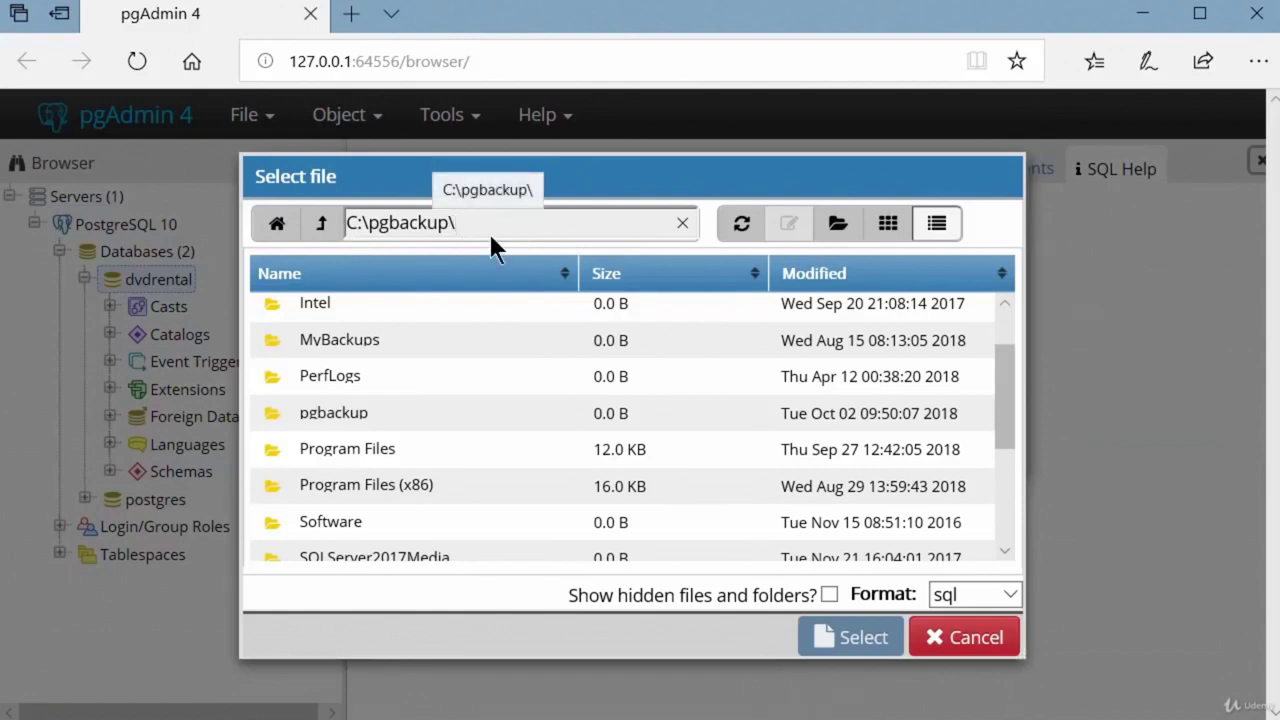
type("d")
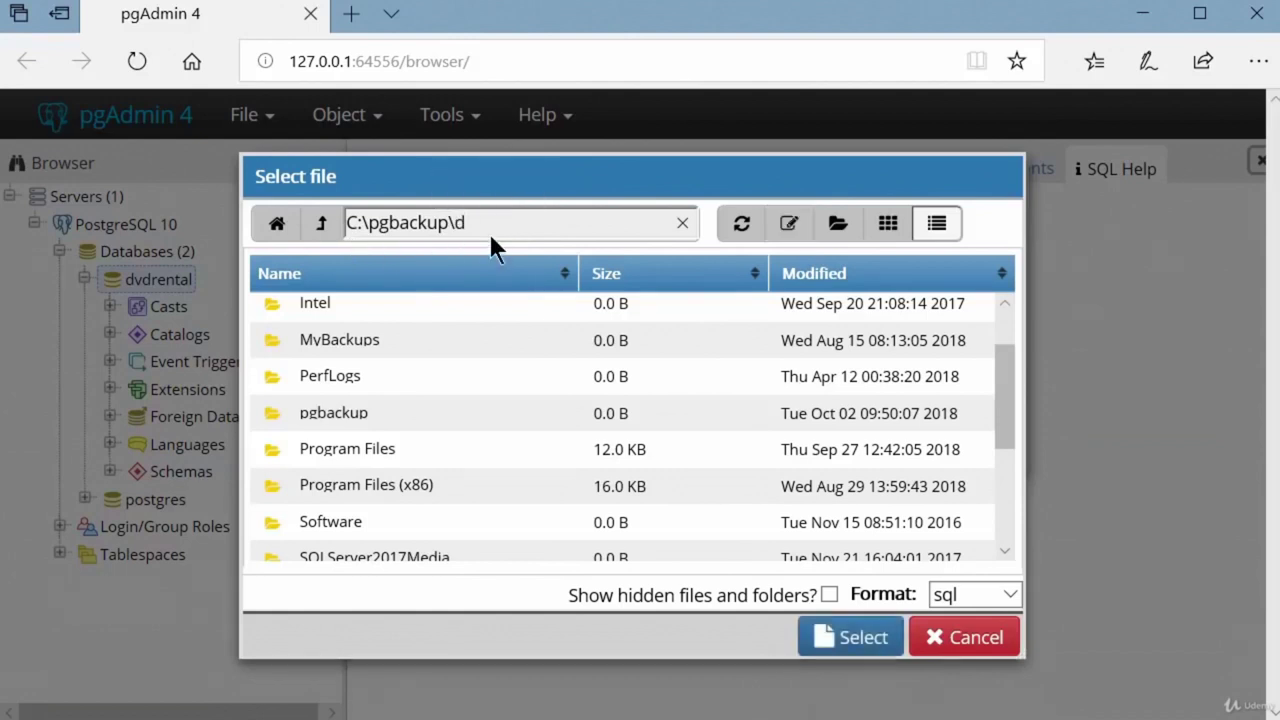
type("vdrental2")
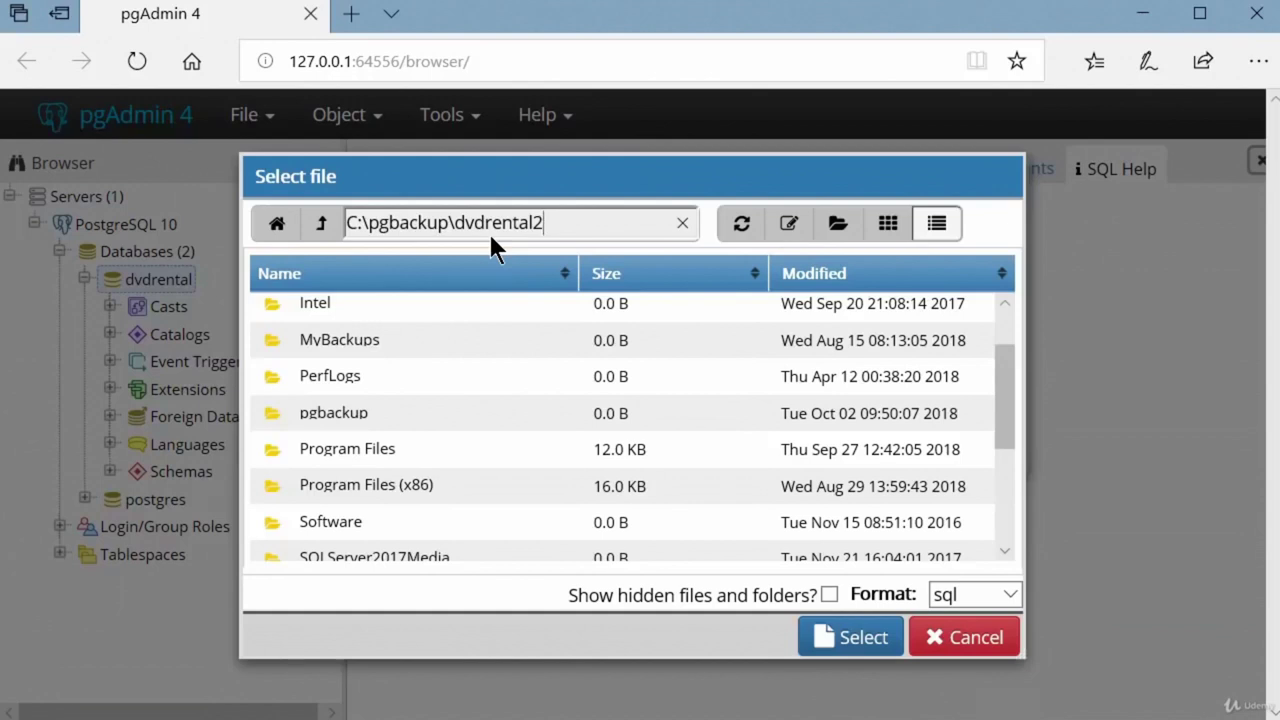
type(".tar")
left_click(859, 641)
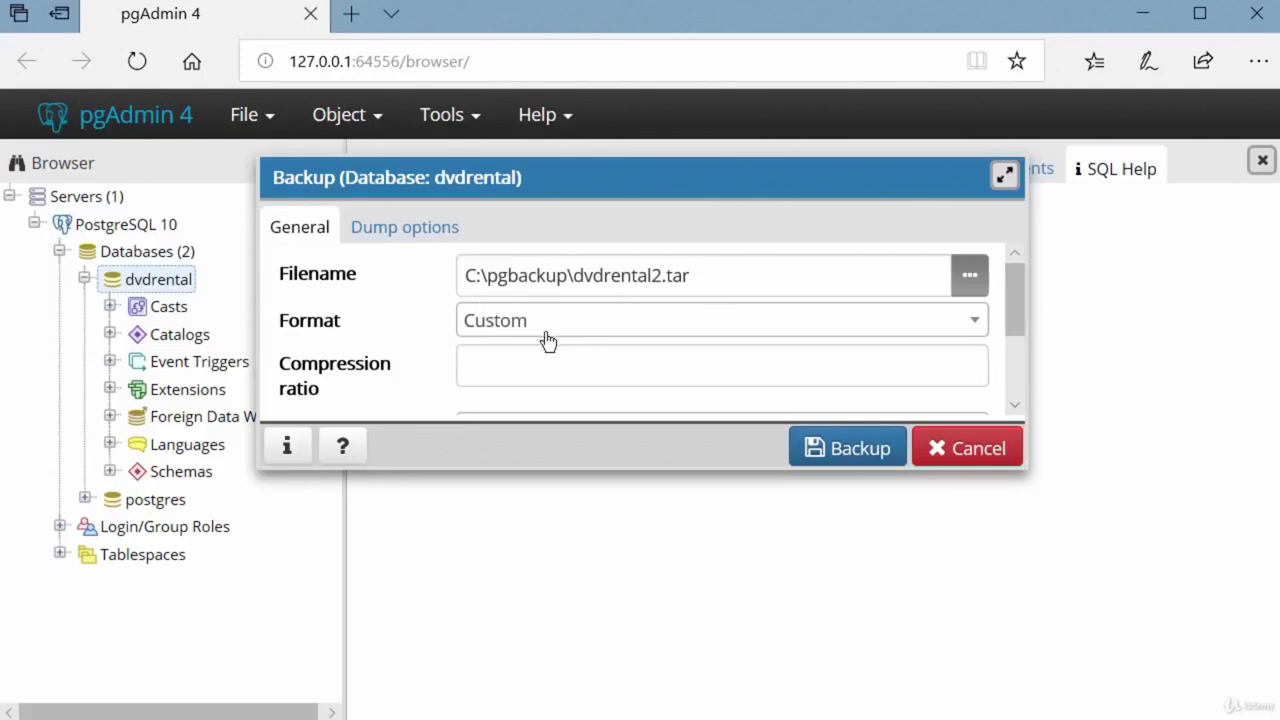
Set the backup Format to Tar and the Role name to postgres.
left_click(976, 330)
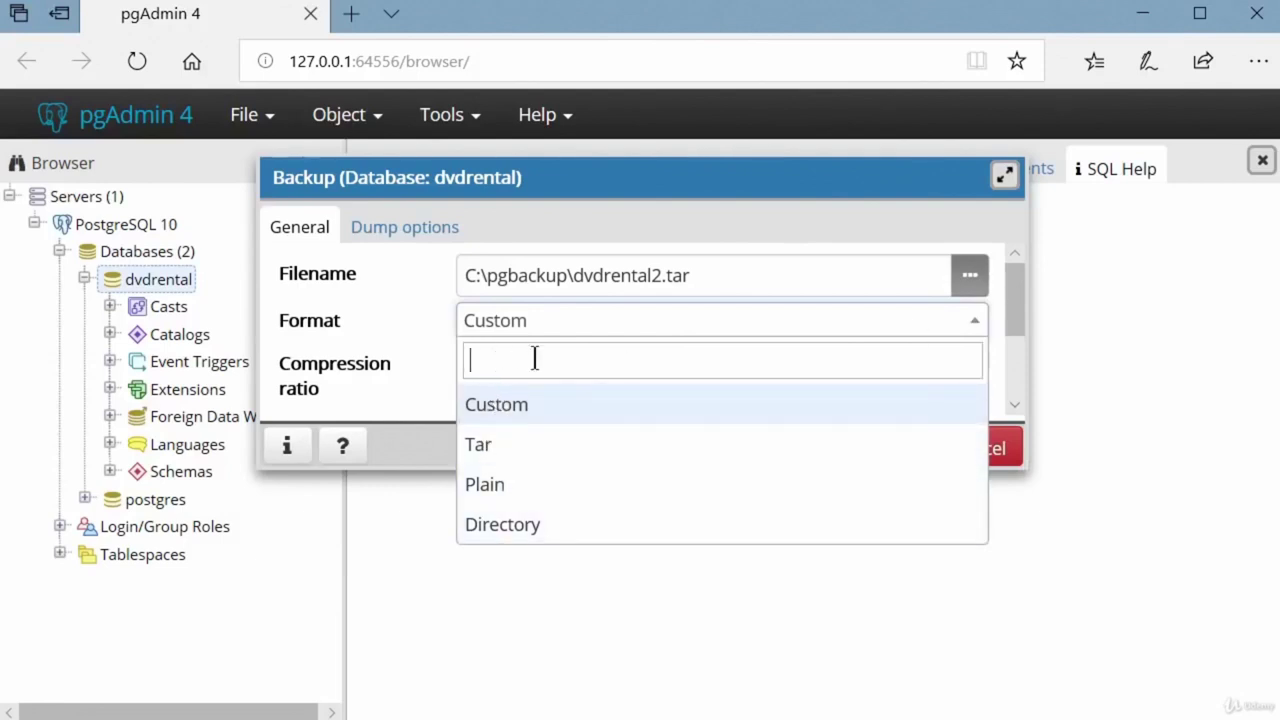
left_click(480, 450)
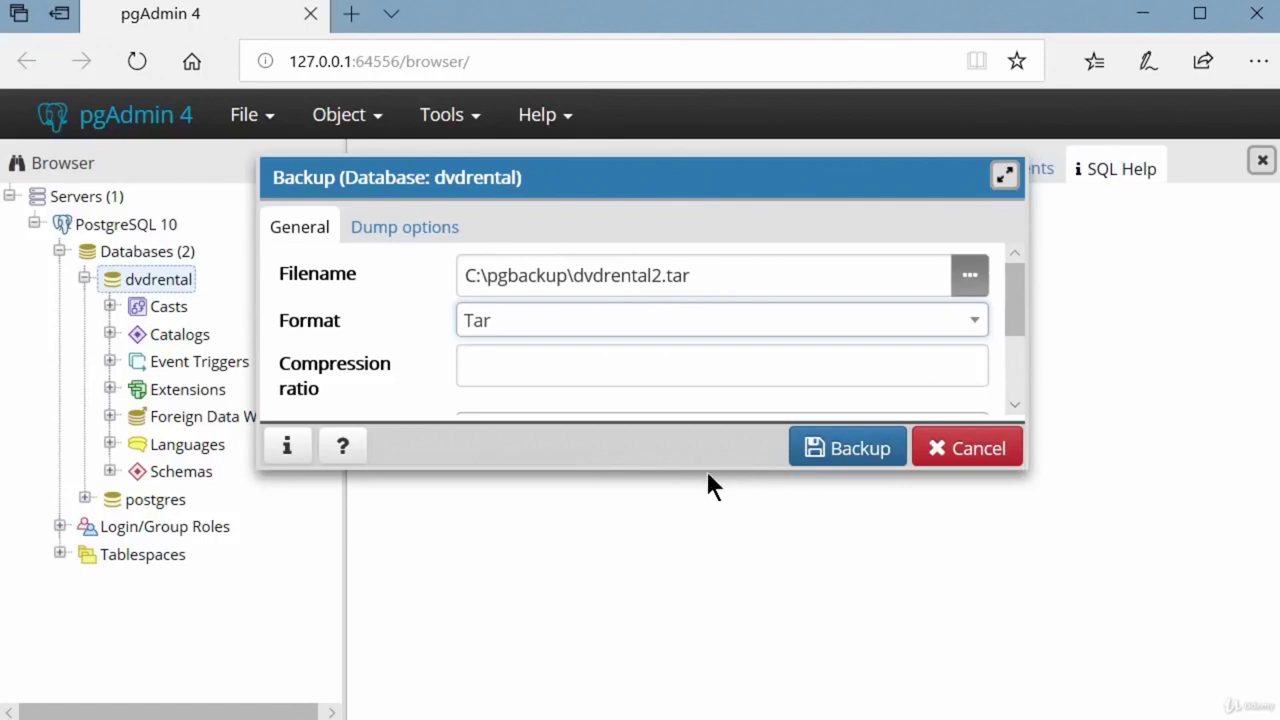
left_click_drag(1010, 298, 1016, 365)
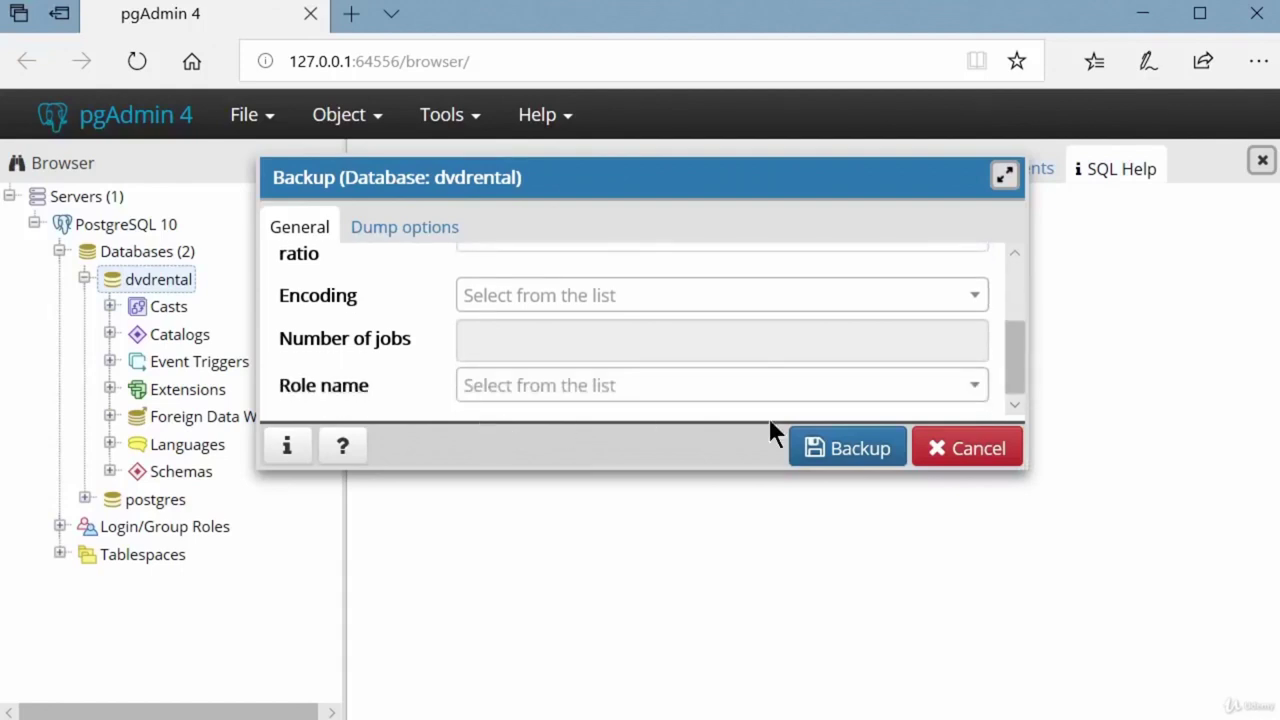
left_click(970, 390)
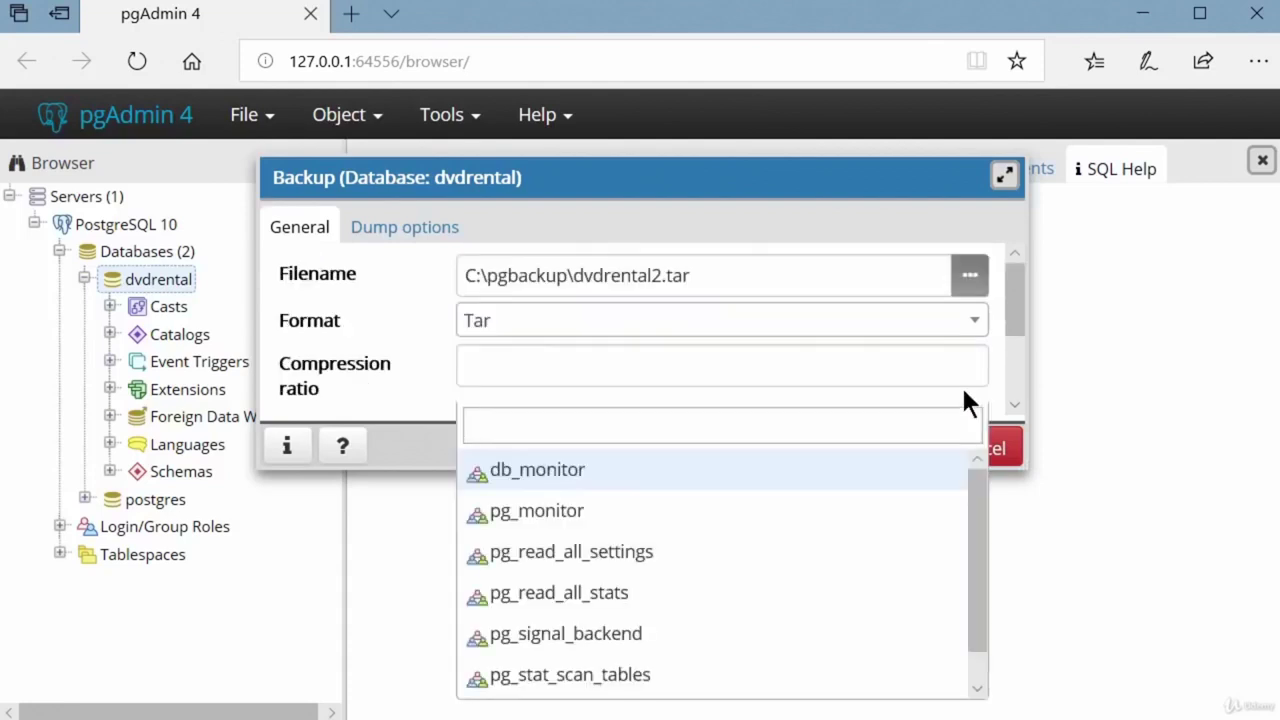
scroll(729, 603, "down", 1)
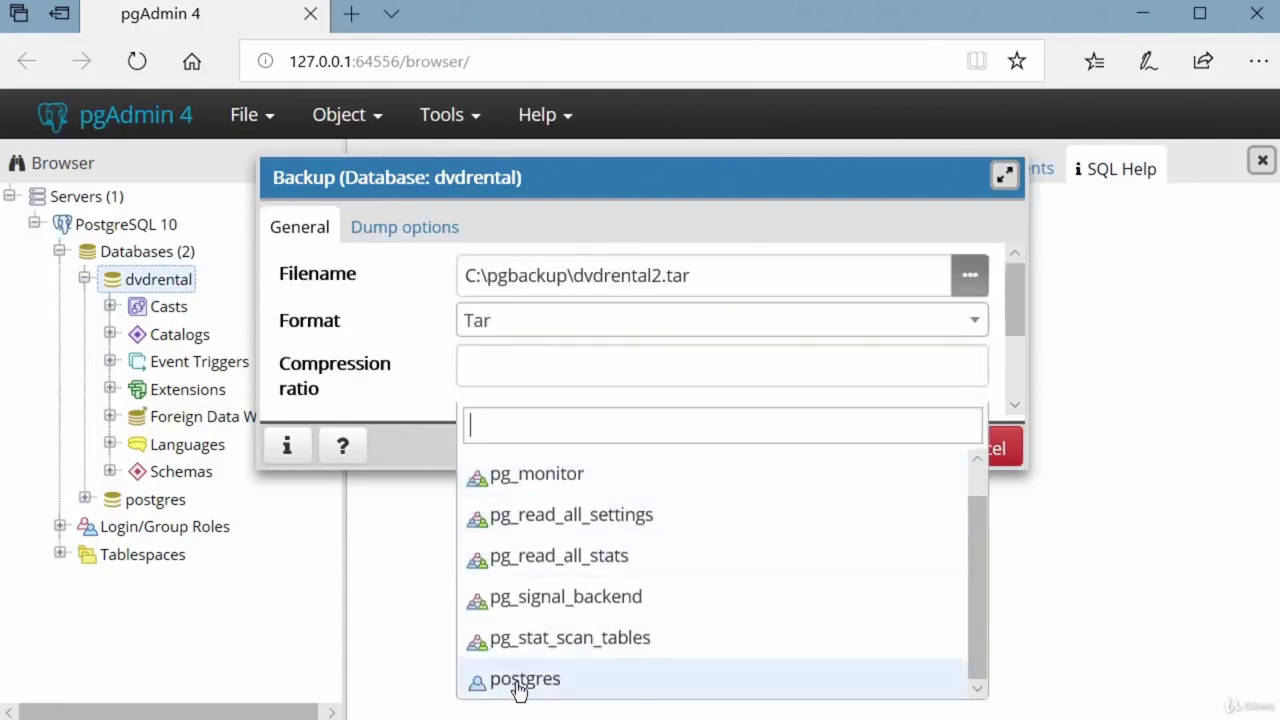
left_click(487, 688)
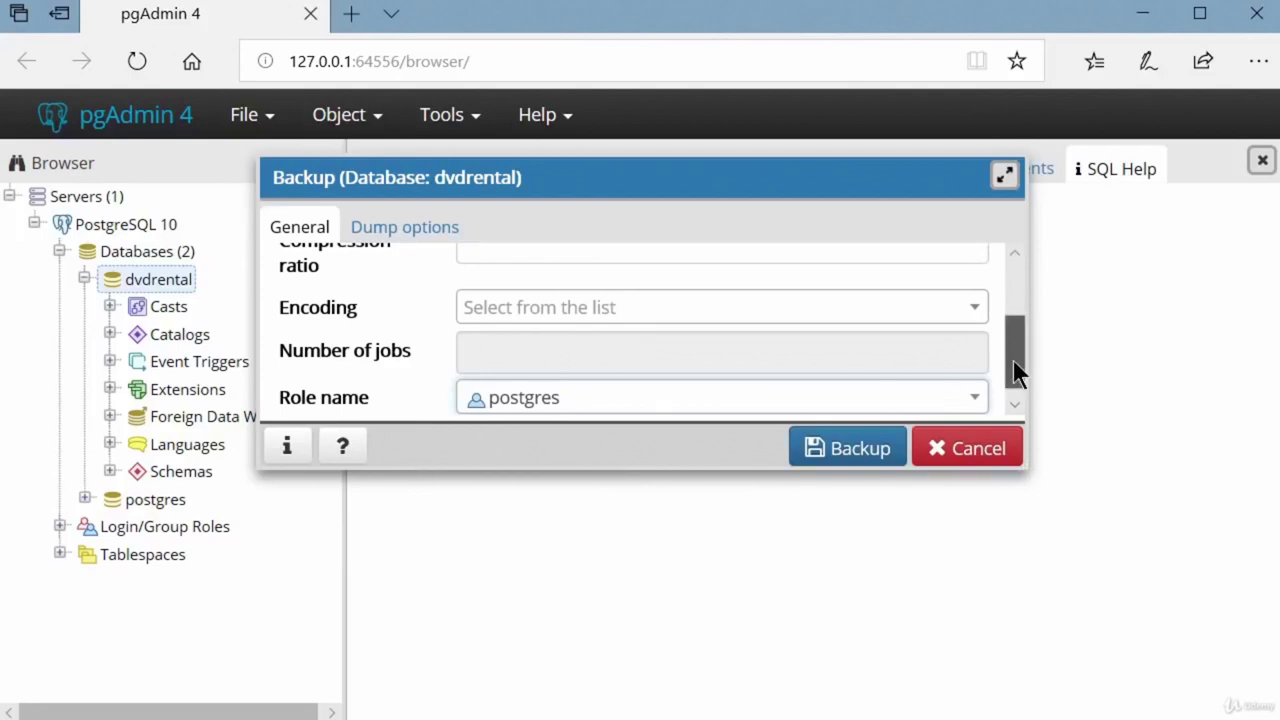
left_click_drag(1013, 360, 1019, 388)
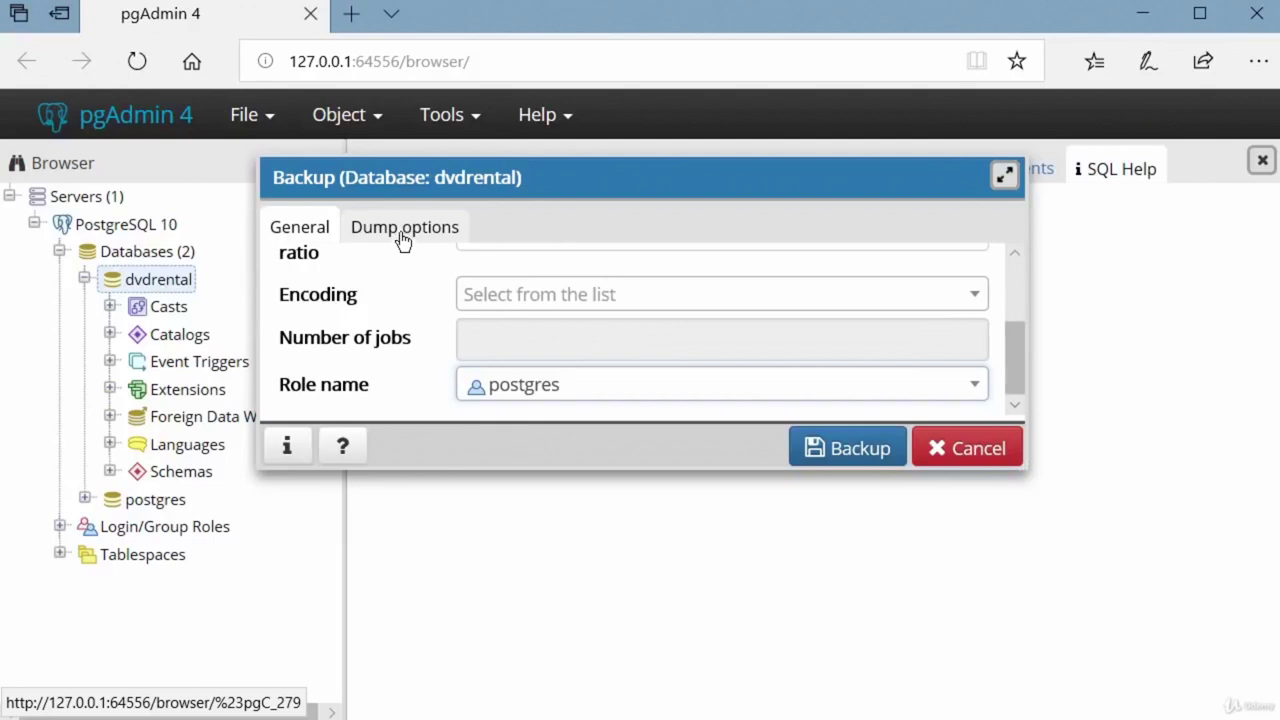
Review the default Dump options and start the dvdrental backup to completion.
left_click(402, 240)
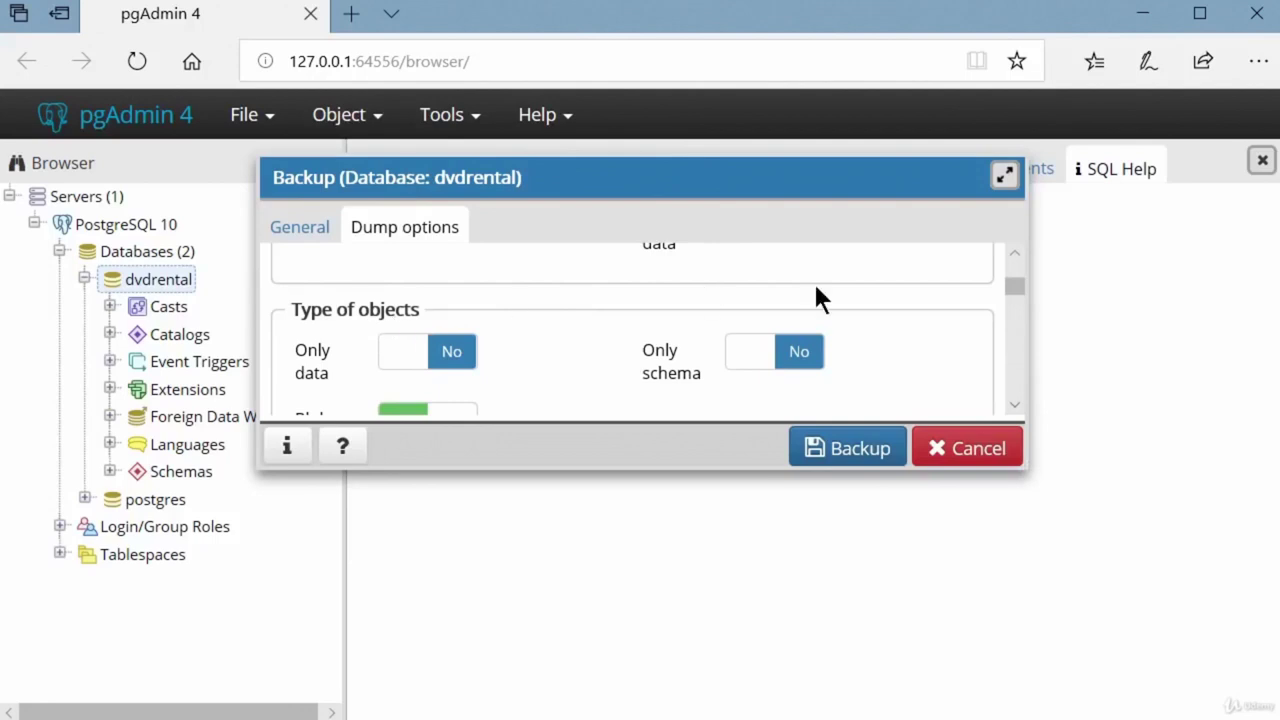
left_click(343, 452)
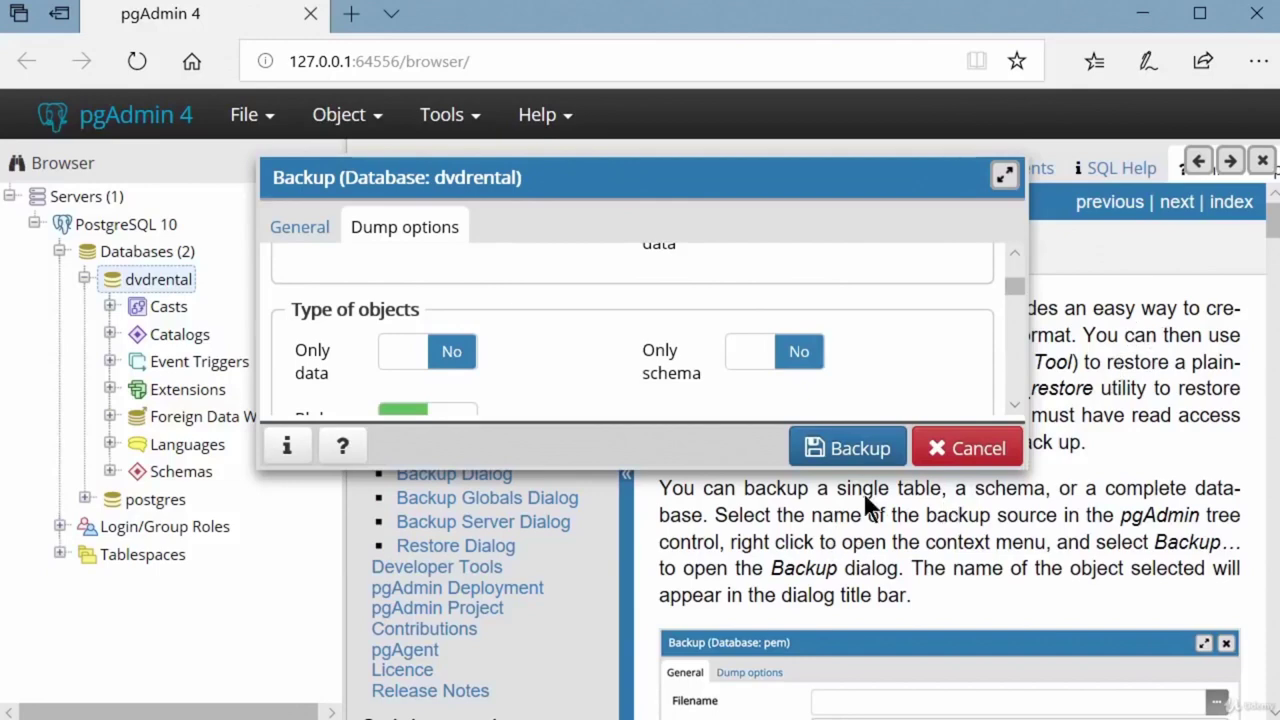
left_click(1262, 161)
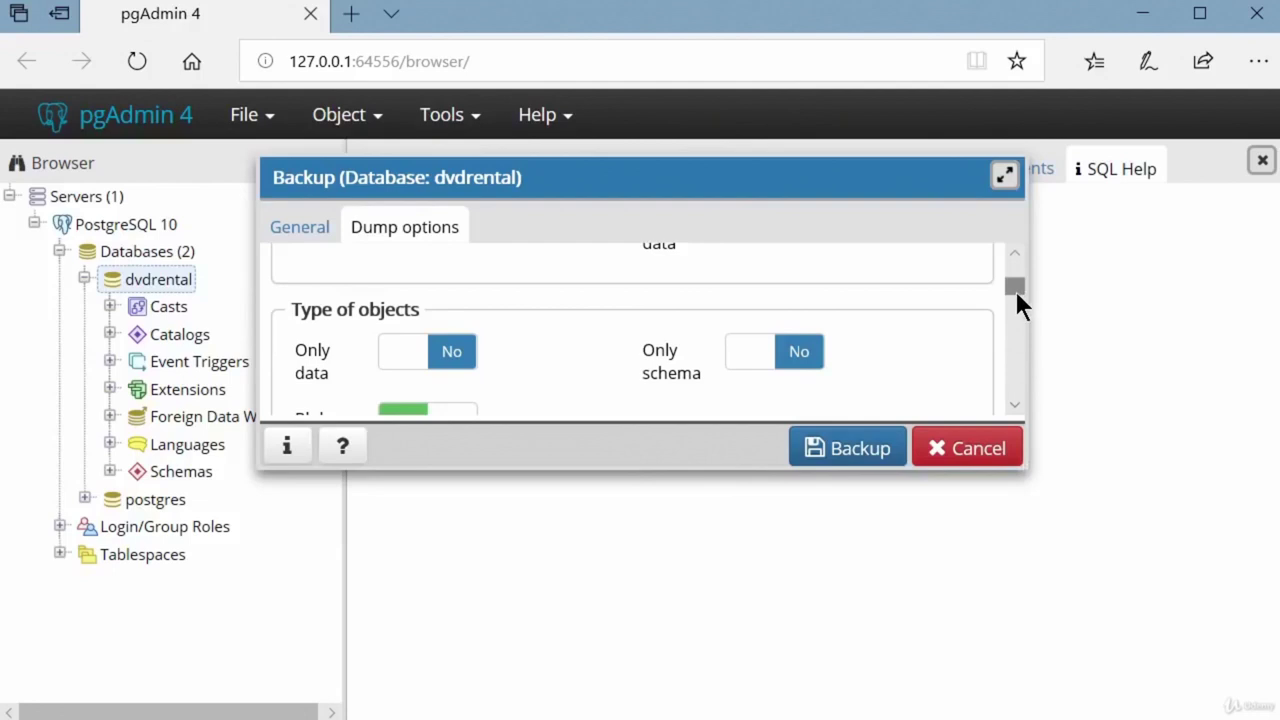
mouse_move(1013, 284)
left_mouse_down()
mouse_move(1023, 387)
mouse_move(1019, 277)
left_mouse_up()
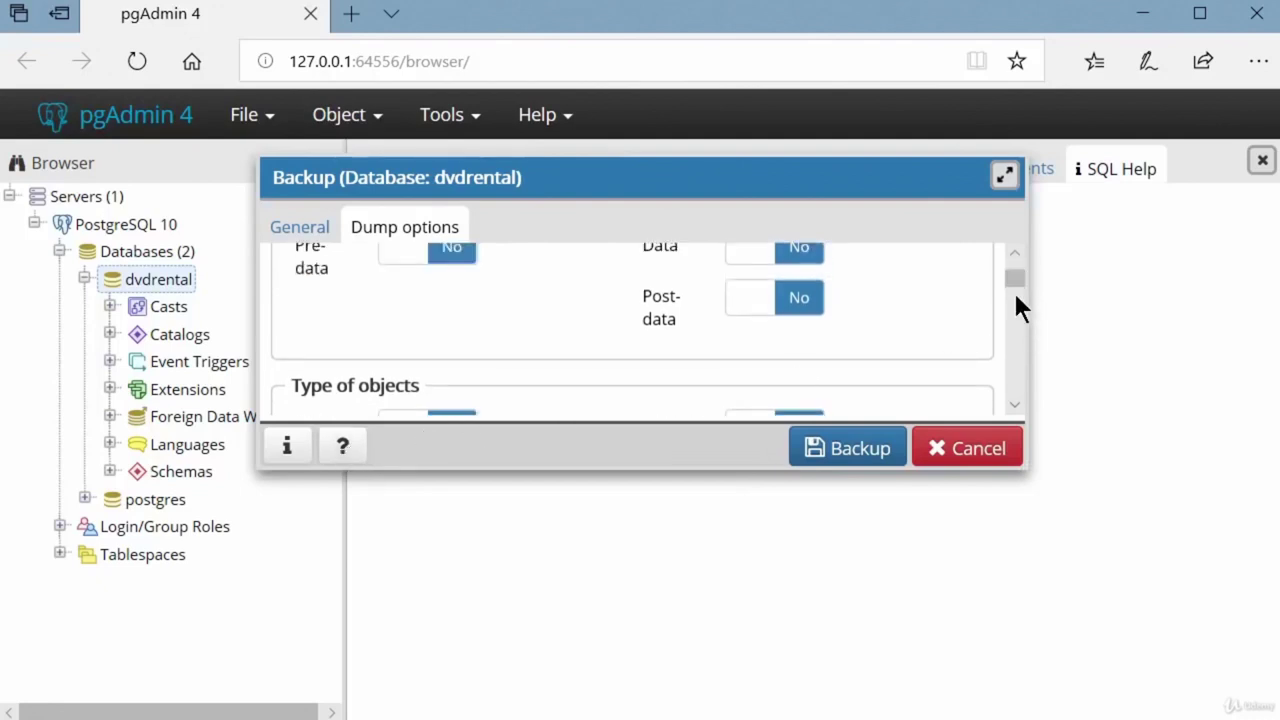
left_click_drag(1011, 277, 1015, 338)
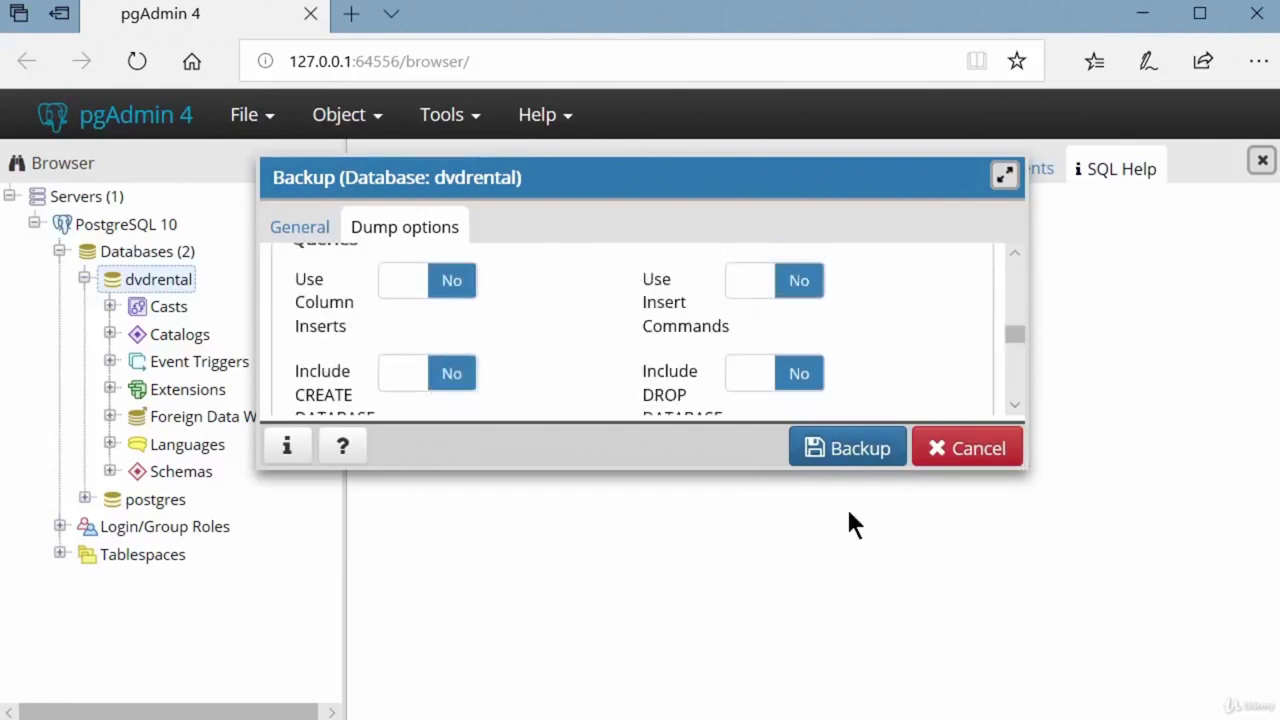
left_click(855, 457)
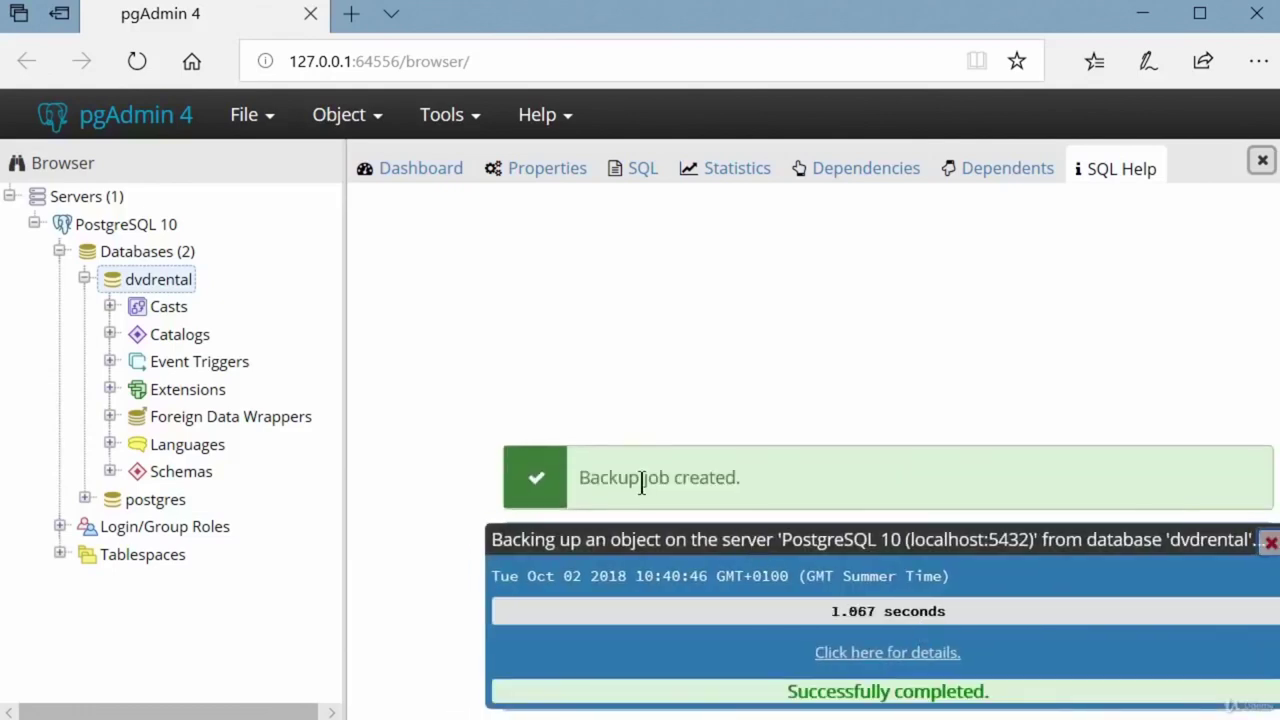
Inspect the pg_dump log in Process Watcher, then show pgbackup holding dvdrental and dvdrental2.
left_click(890, 655)
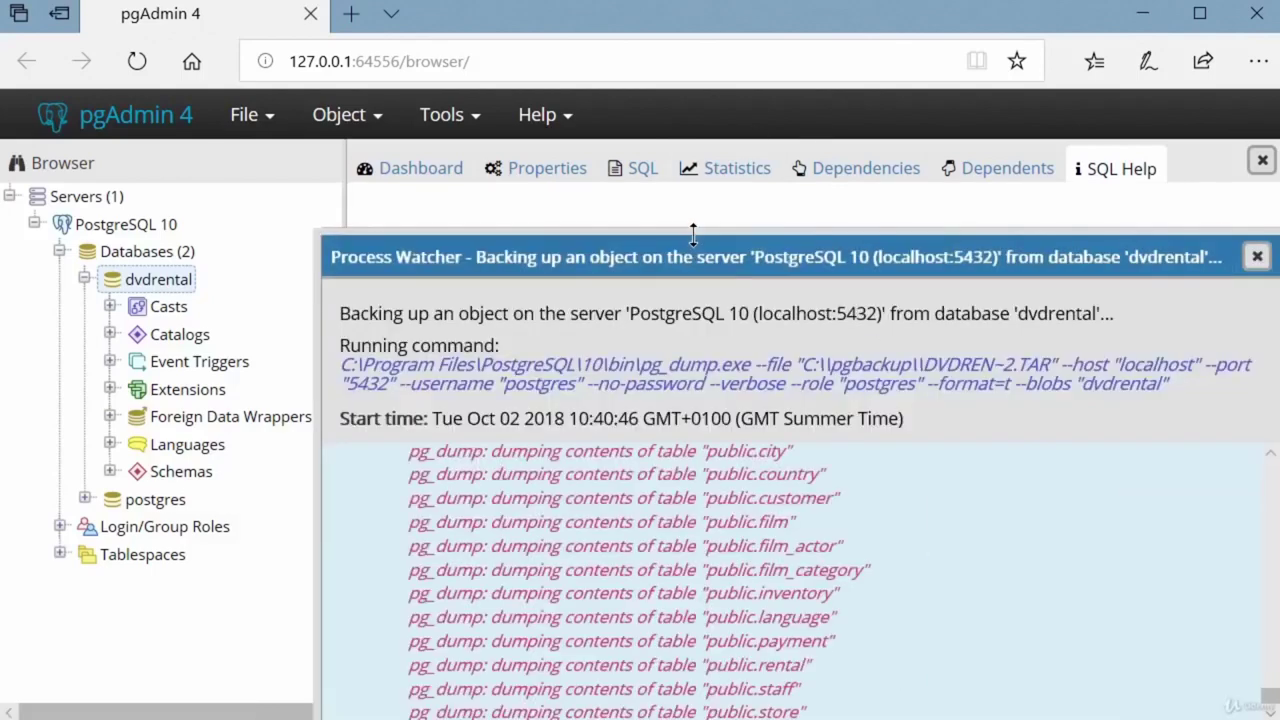
left_click_drag(690, 233, 645, 120)
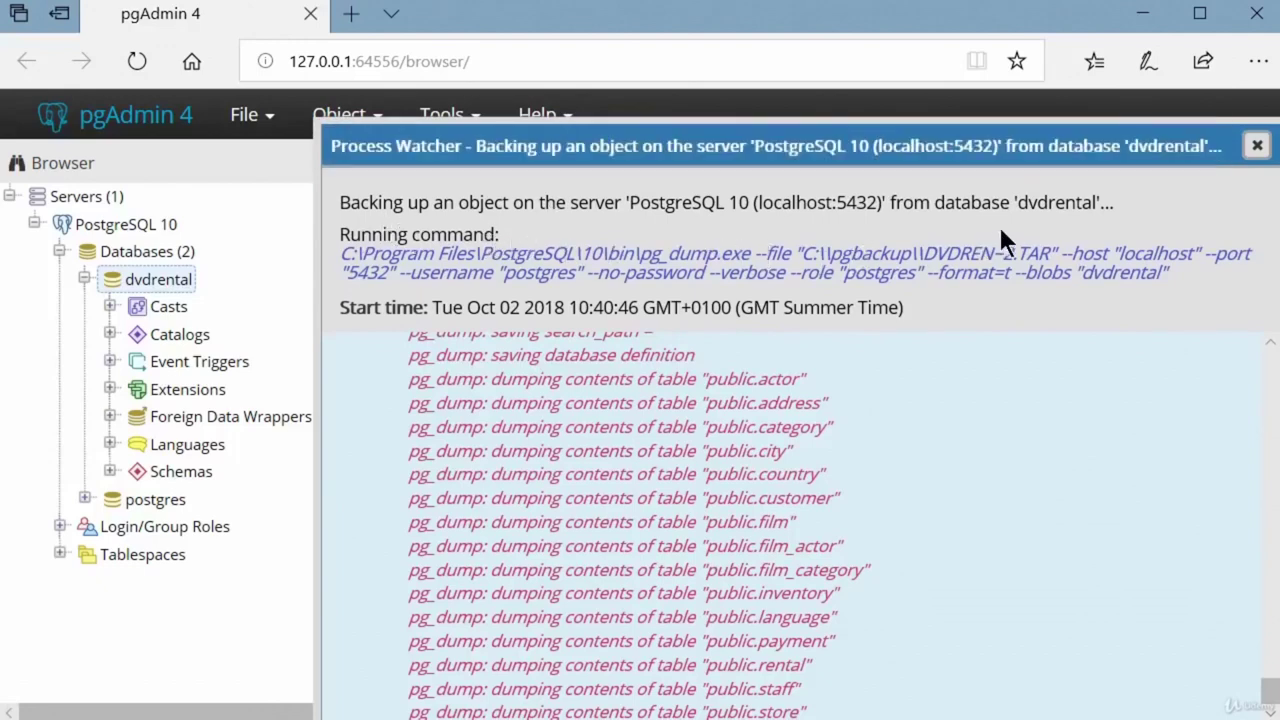
scroll(651, 408, "up", 2)
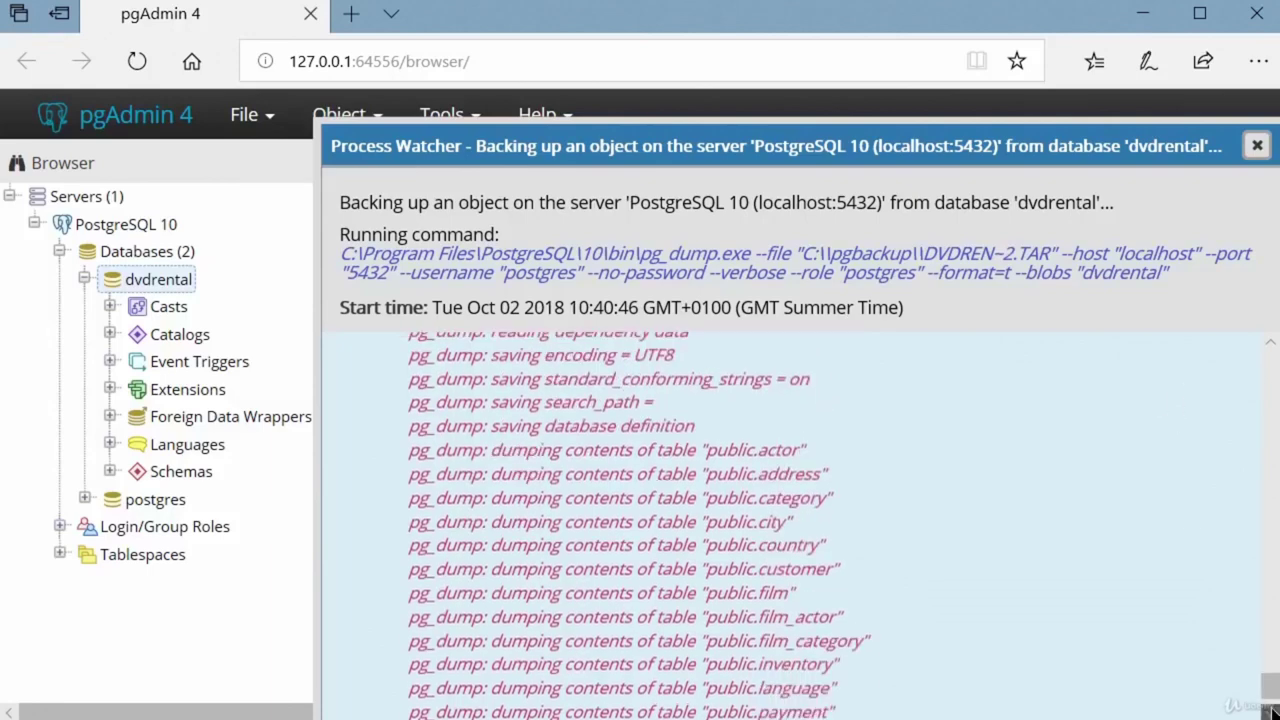
scroll(873, 562, "down", 2)
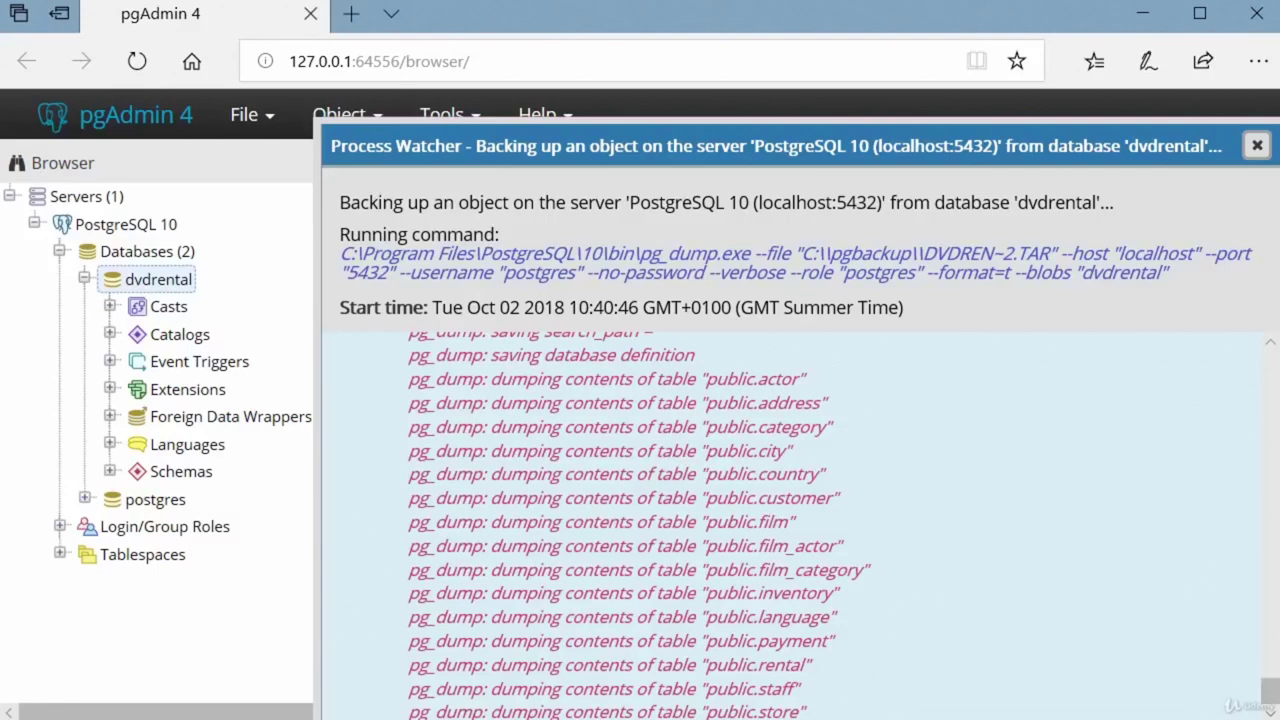
key("alt+Tab")
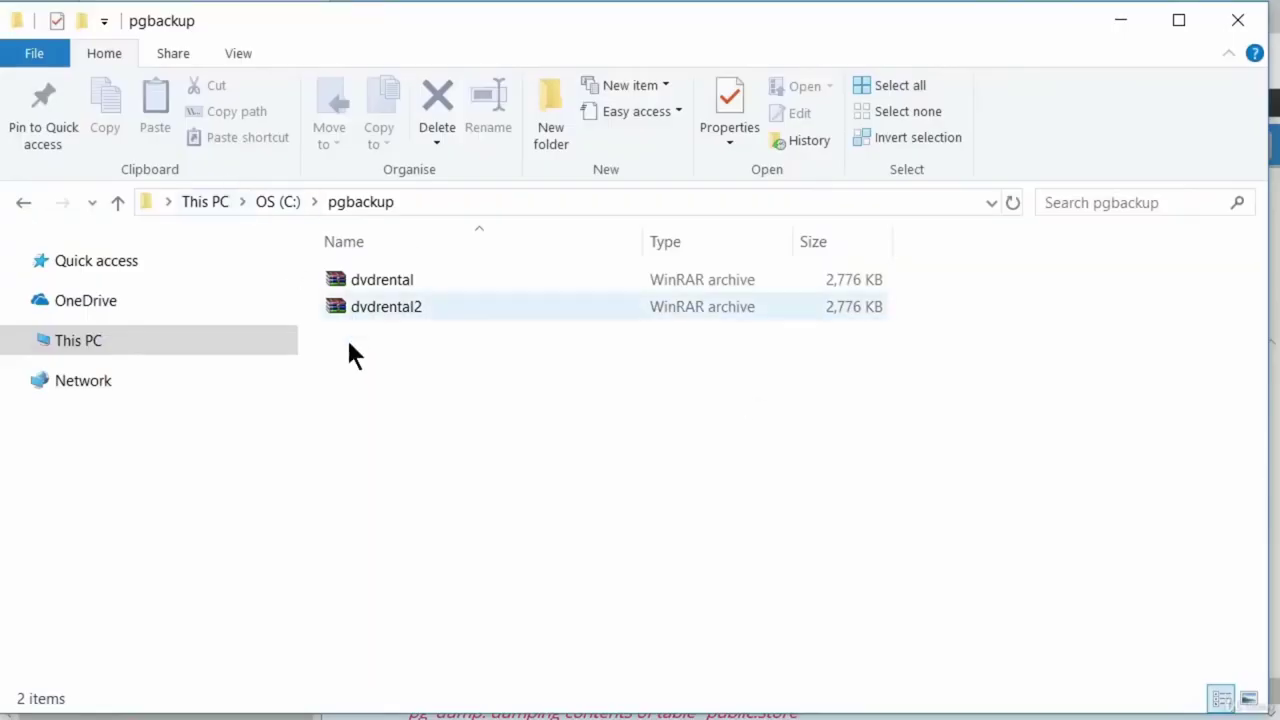
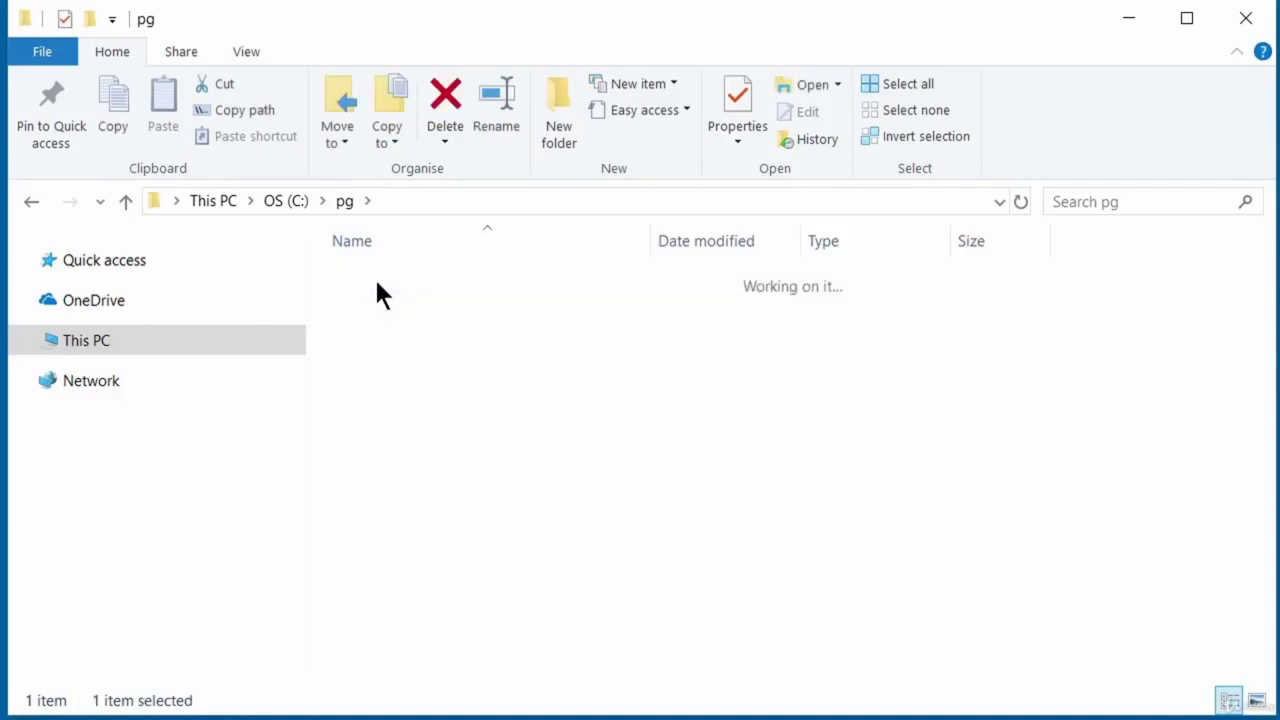
Create a new folder named dvdrental inside C:\pg\data.
right_click(383, 288)
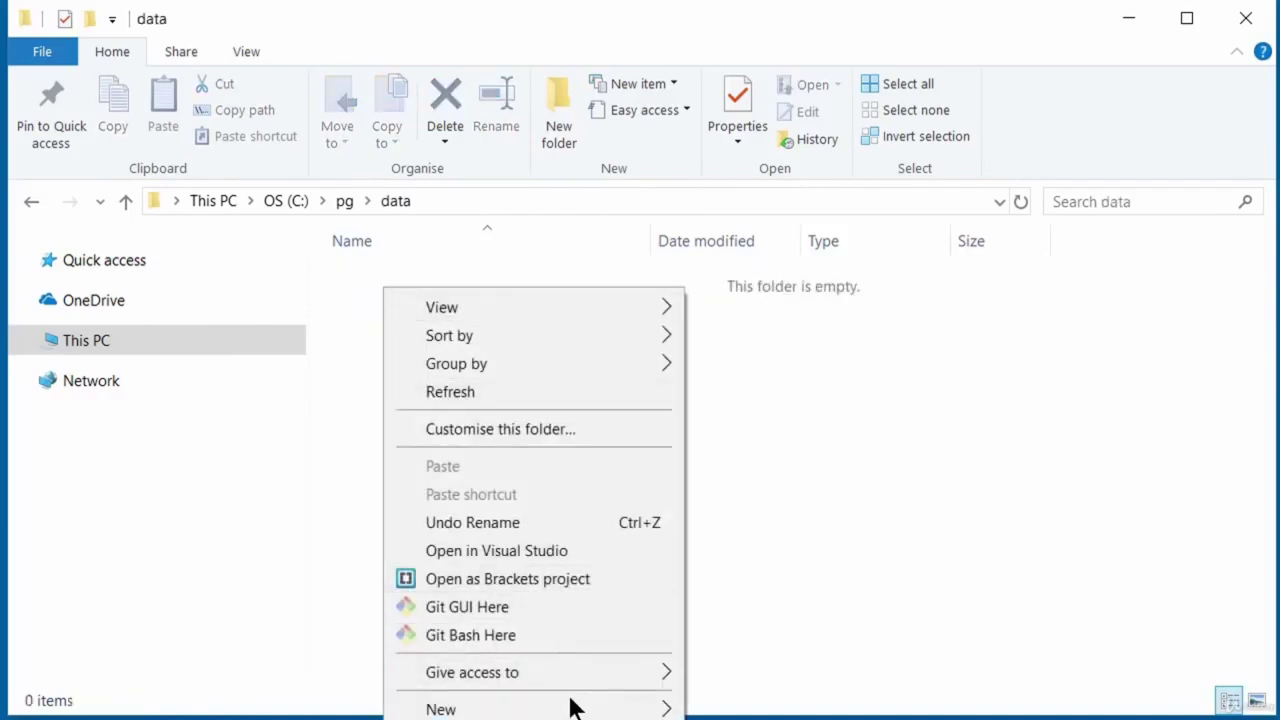
mouse_move(603, 709)
left_click(753, 385)
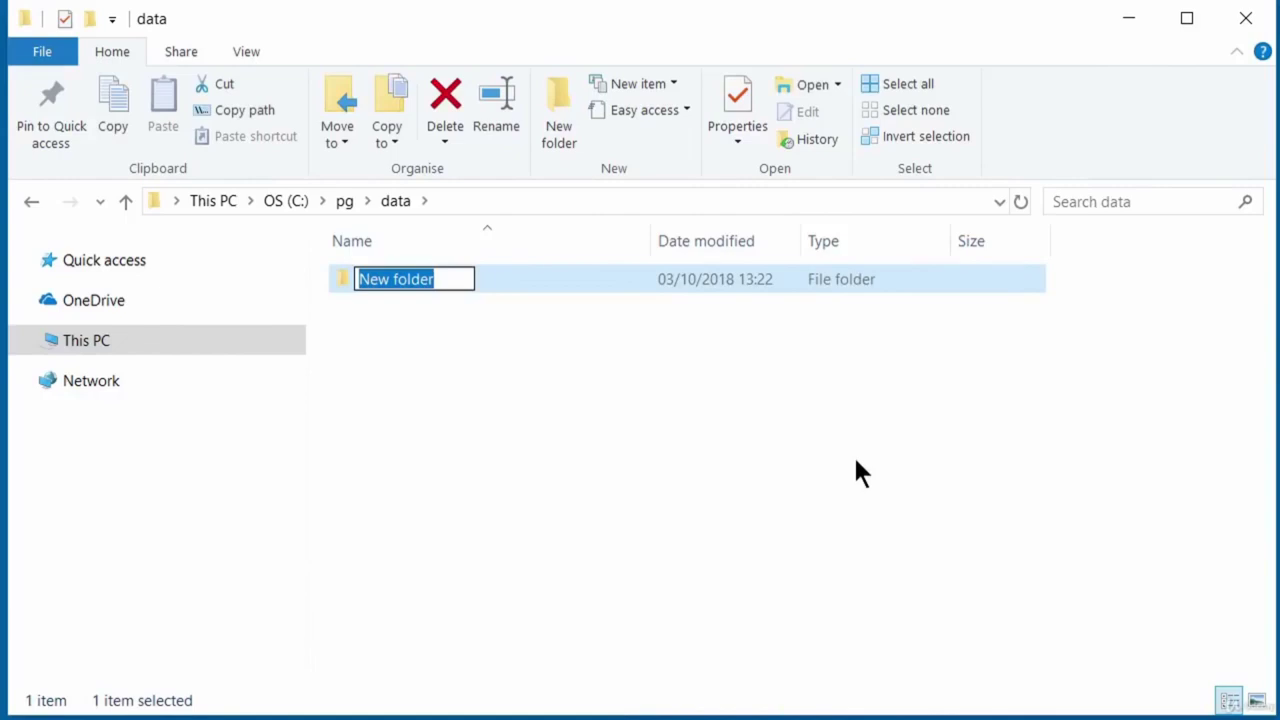
type("dvd")
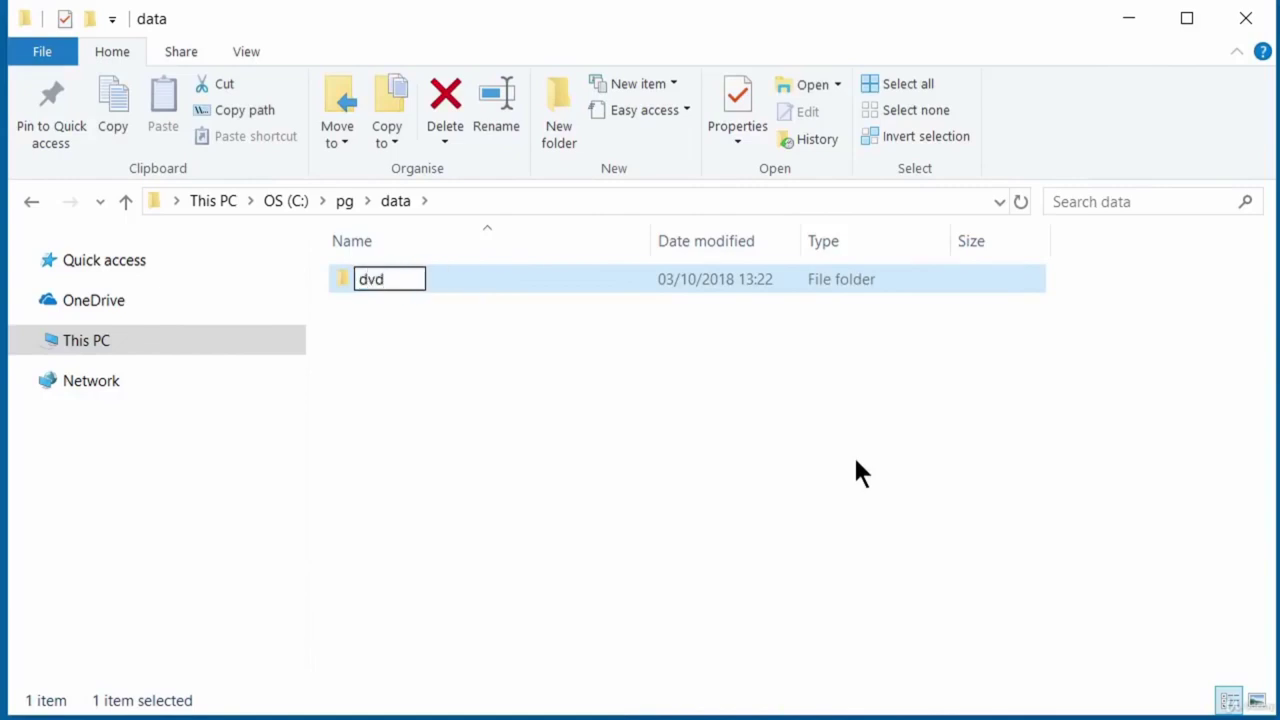
type("rent")
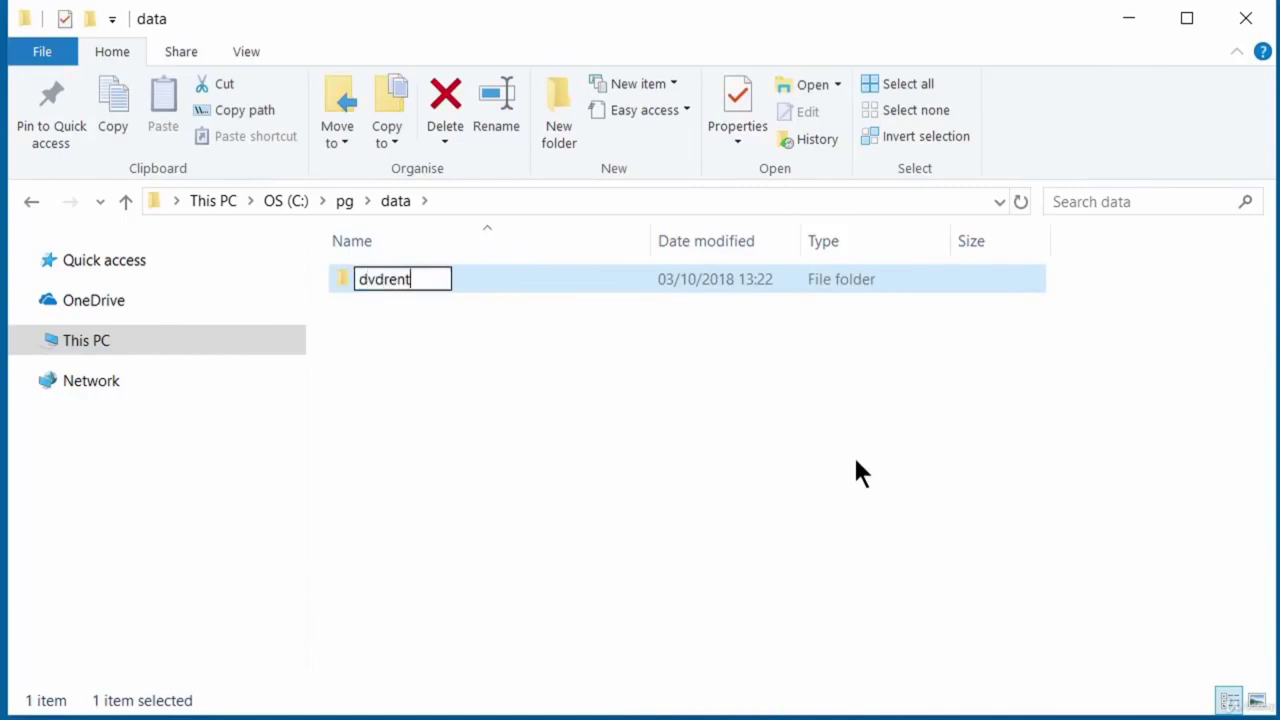
type("al")
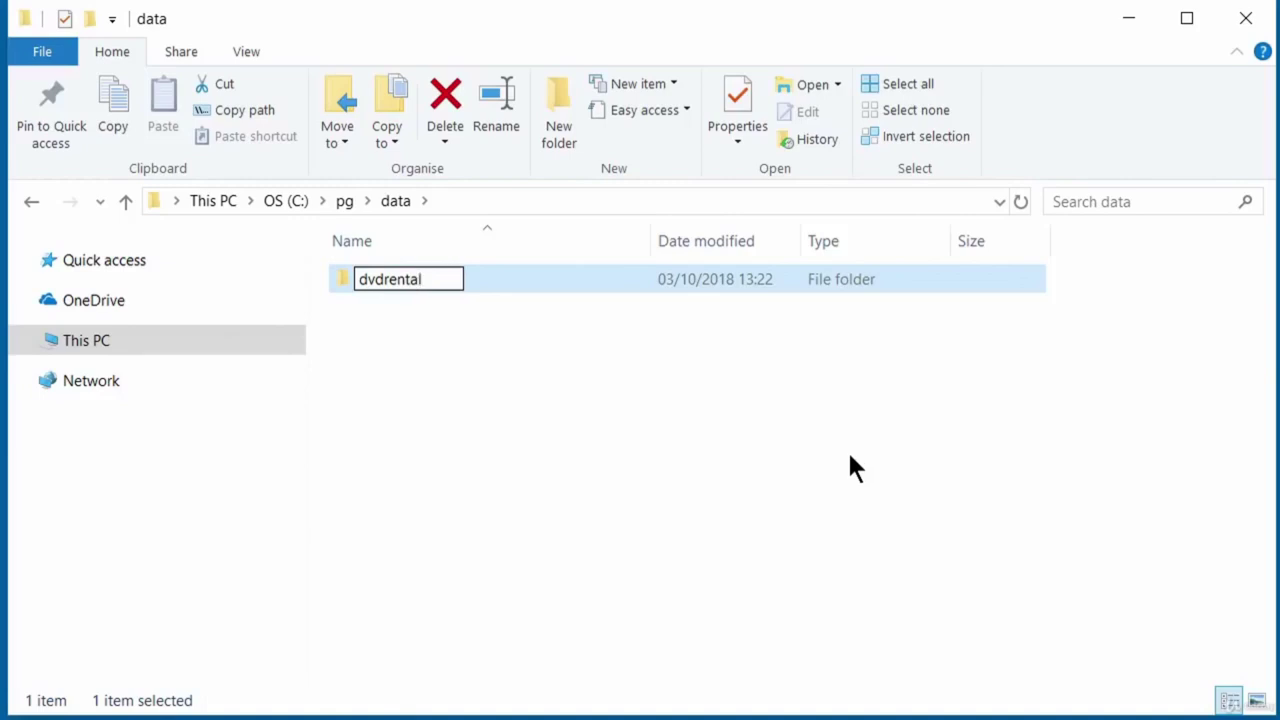
left_click(409, 369)
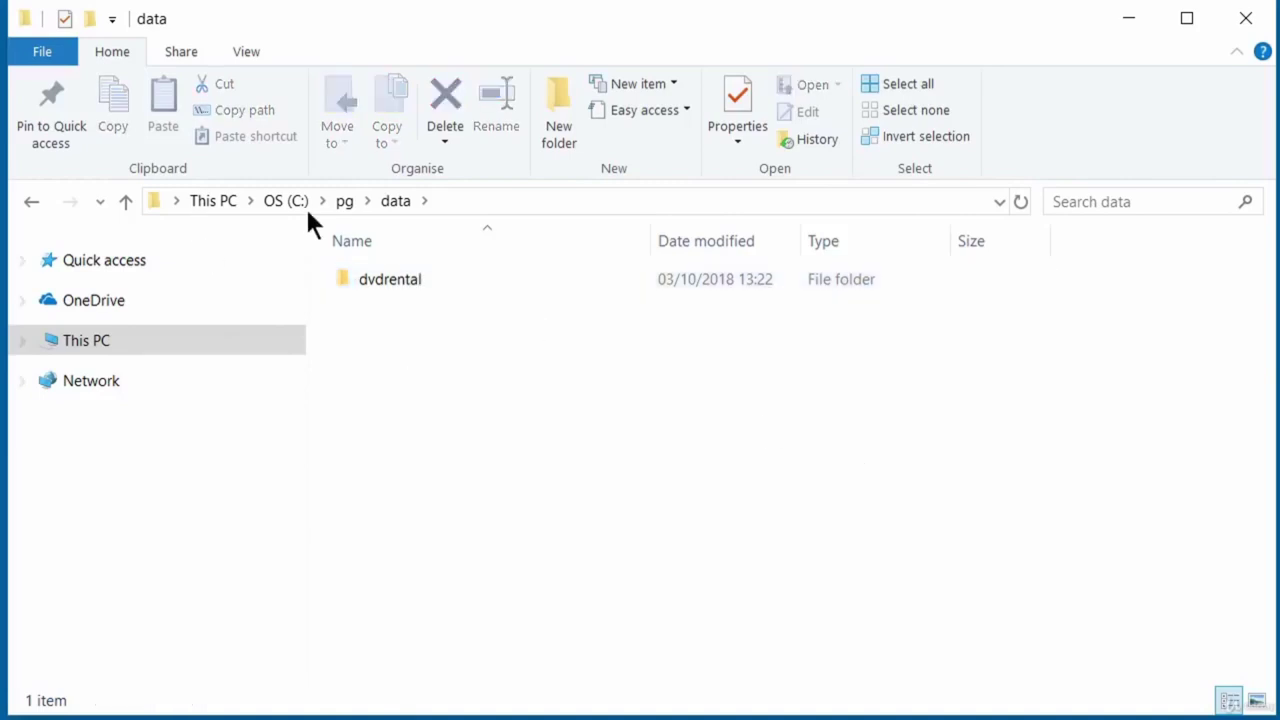
Open the dvdrental folder and select its path C:\pg\data\dvdrental in the address bar.
left_click(490, 204)
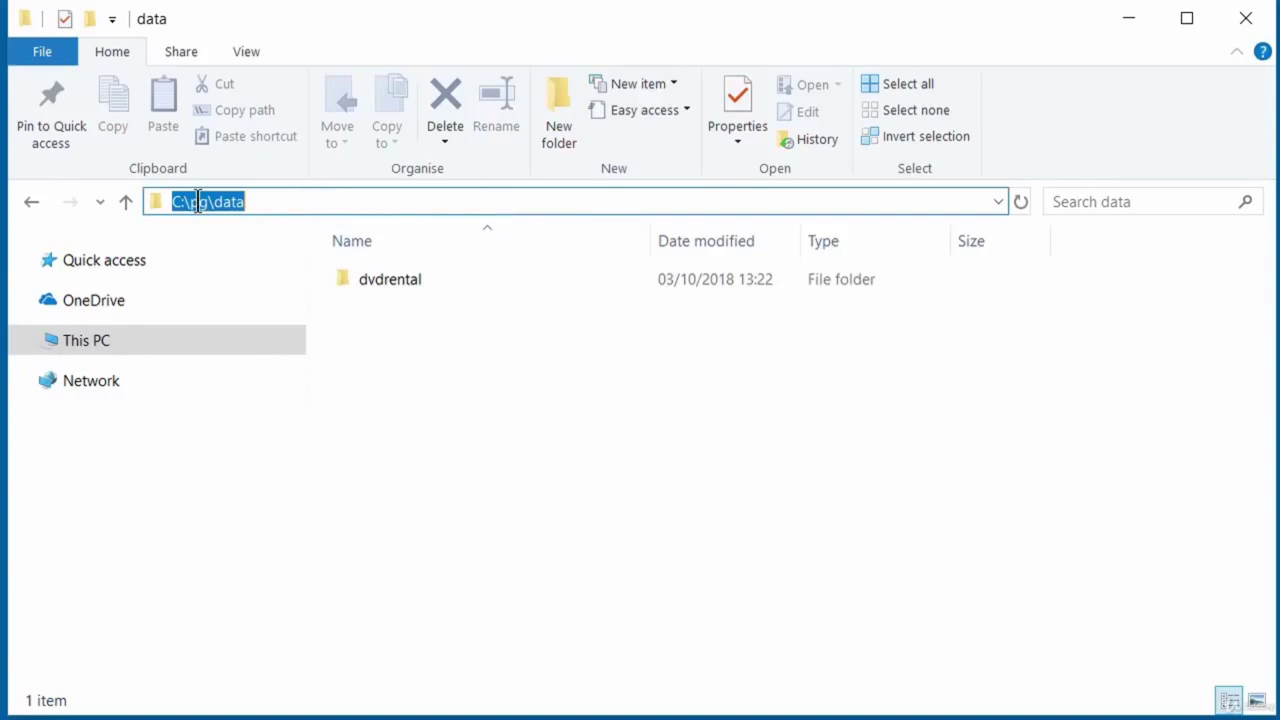
double_click(398, 282)
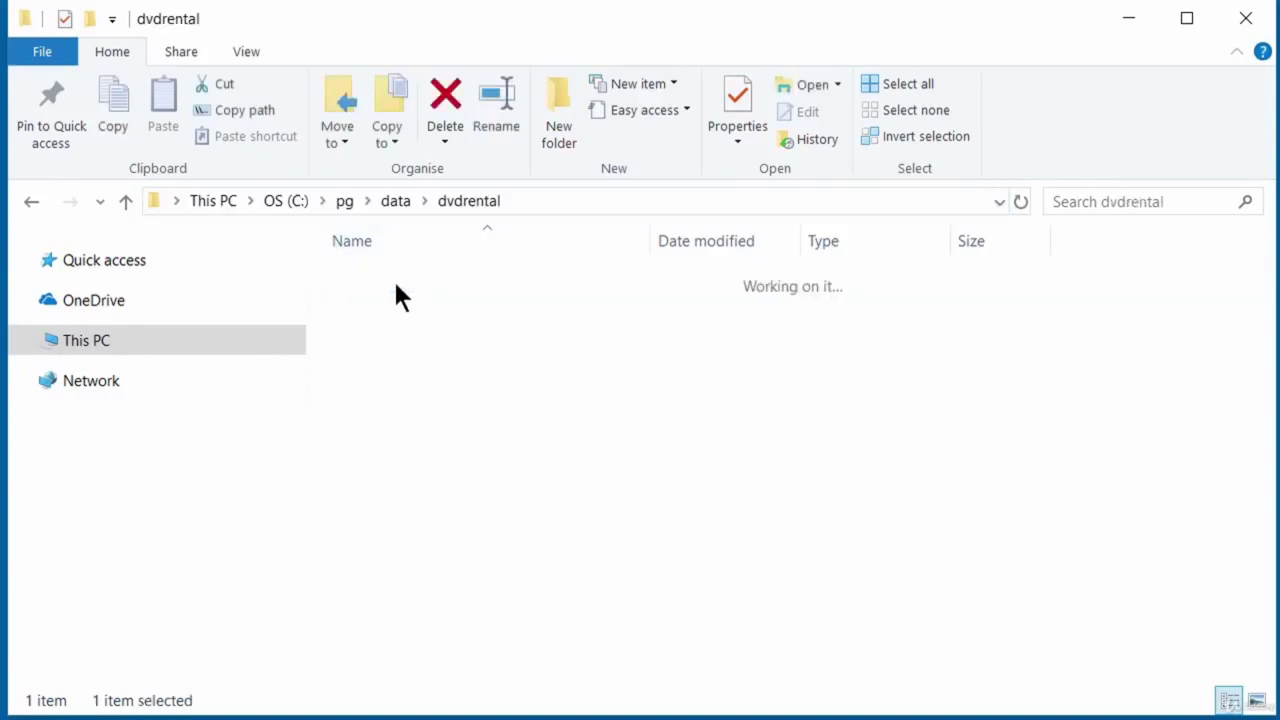
left_click(531, 200)
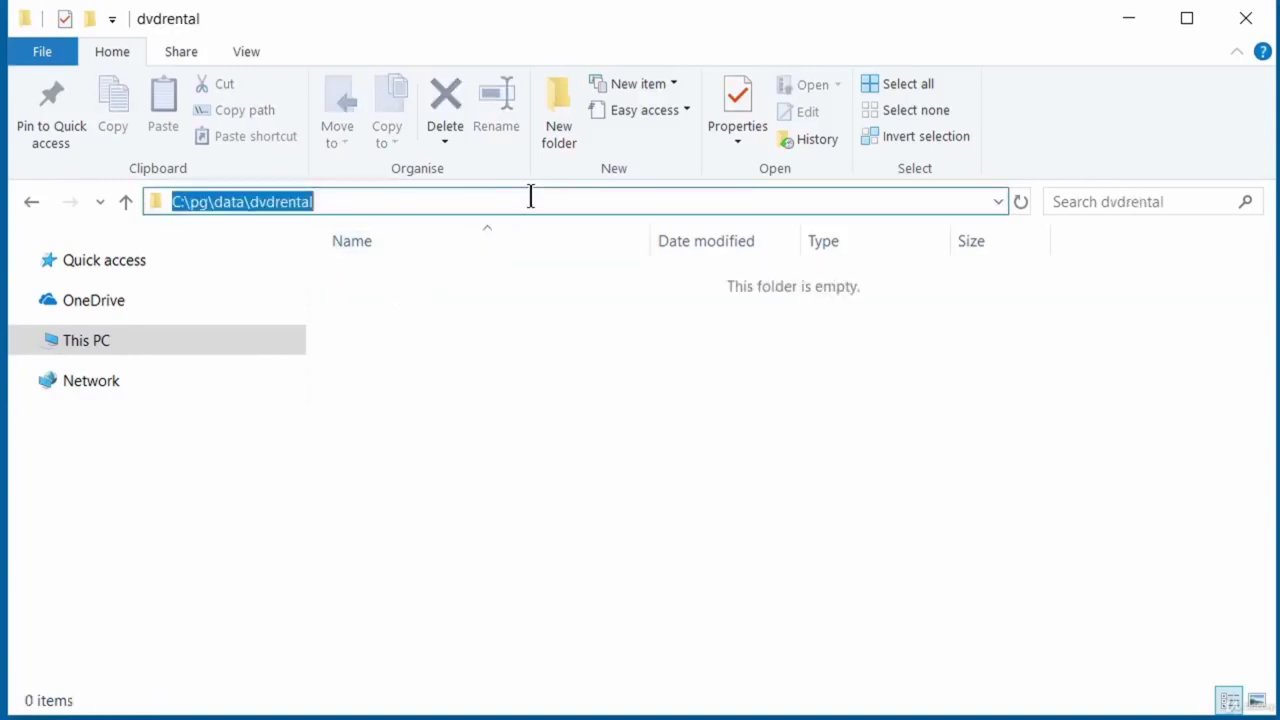
left_click(345, 206)
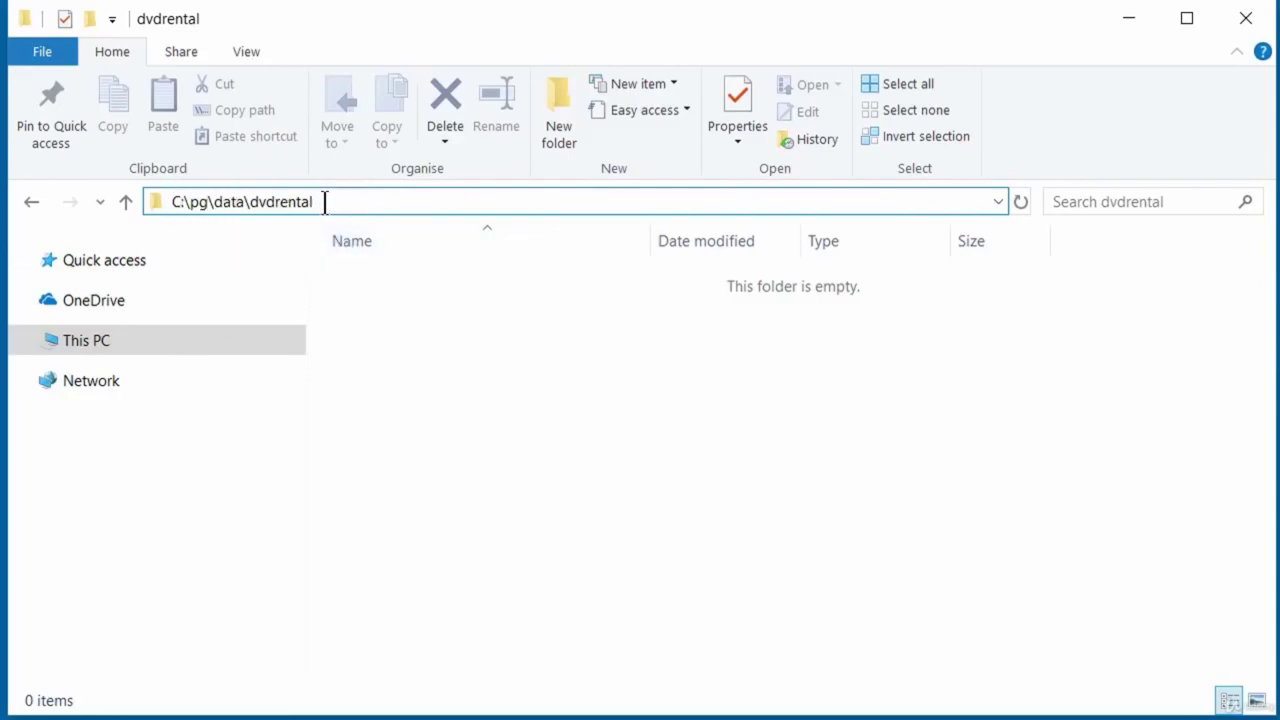
left_click_drag(325, 202, 145, 202)
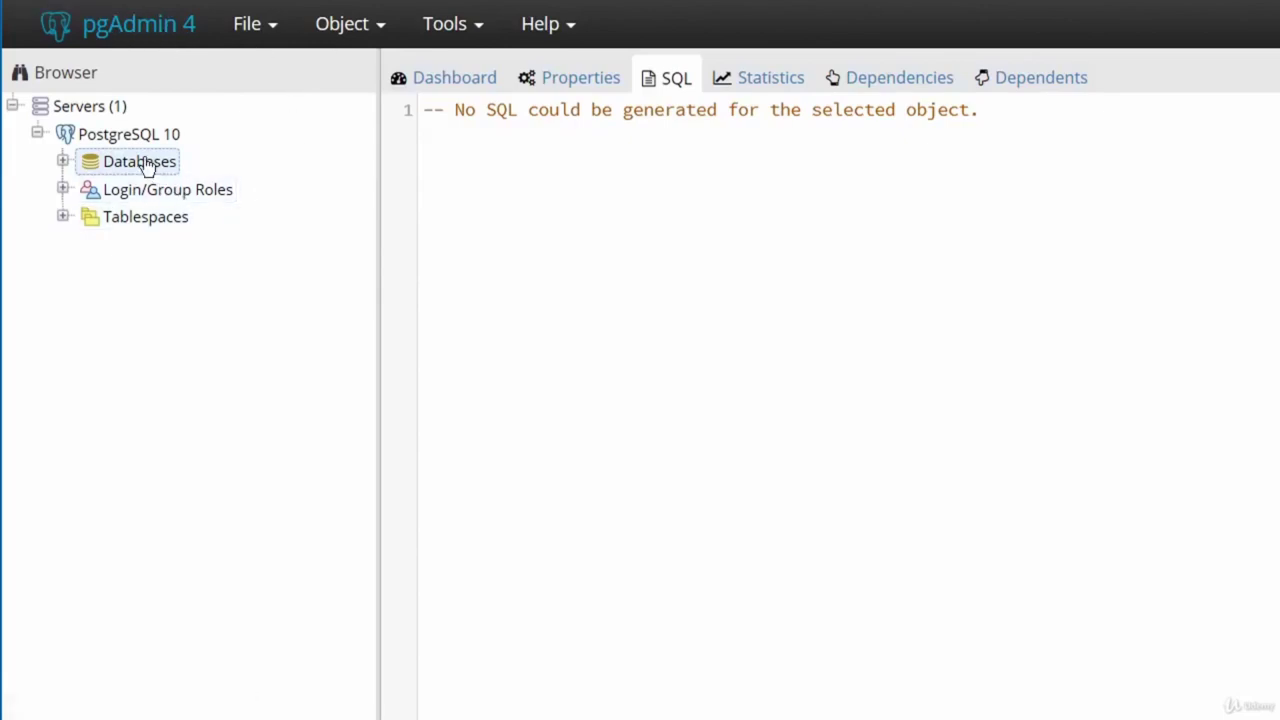
Connect to the dvdrental database and open a Query Tool for it.
left_click(61, 161)
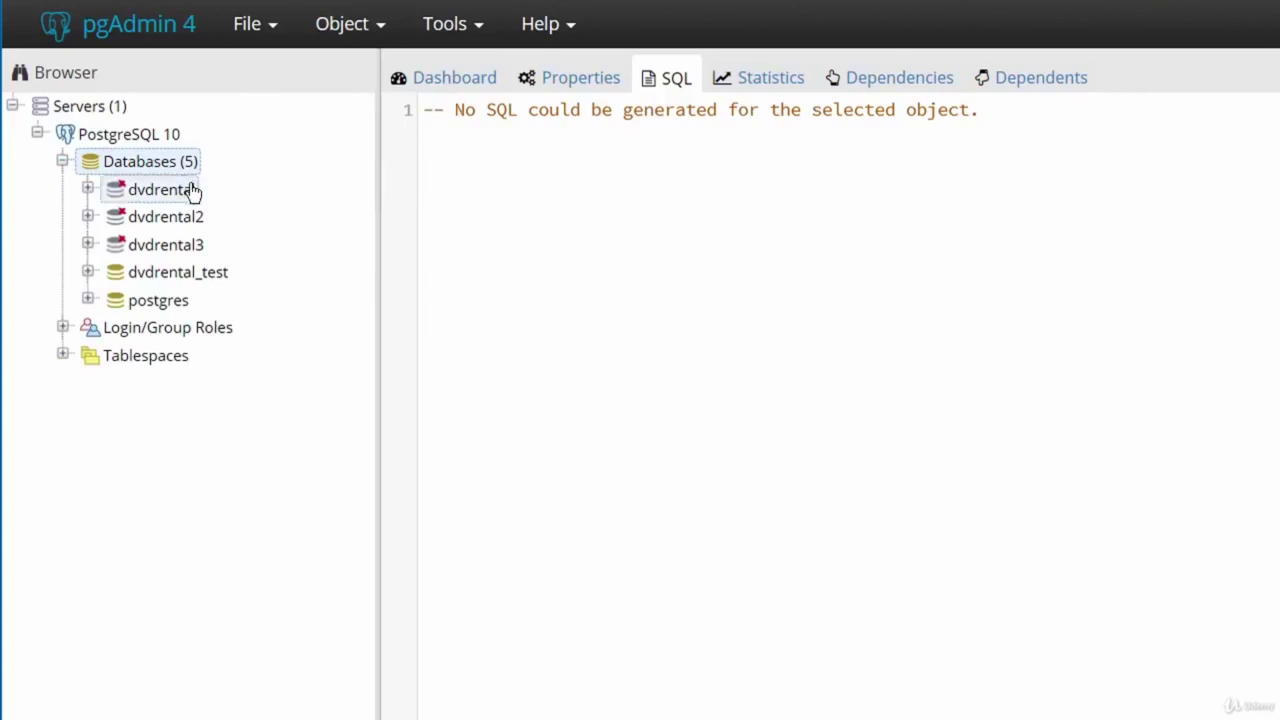
left_click(163, 195)
left_click(478, 35)
left_click(479, 76)
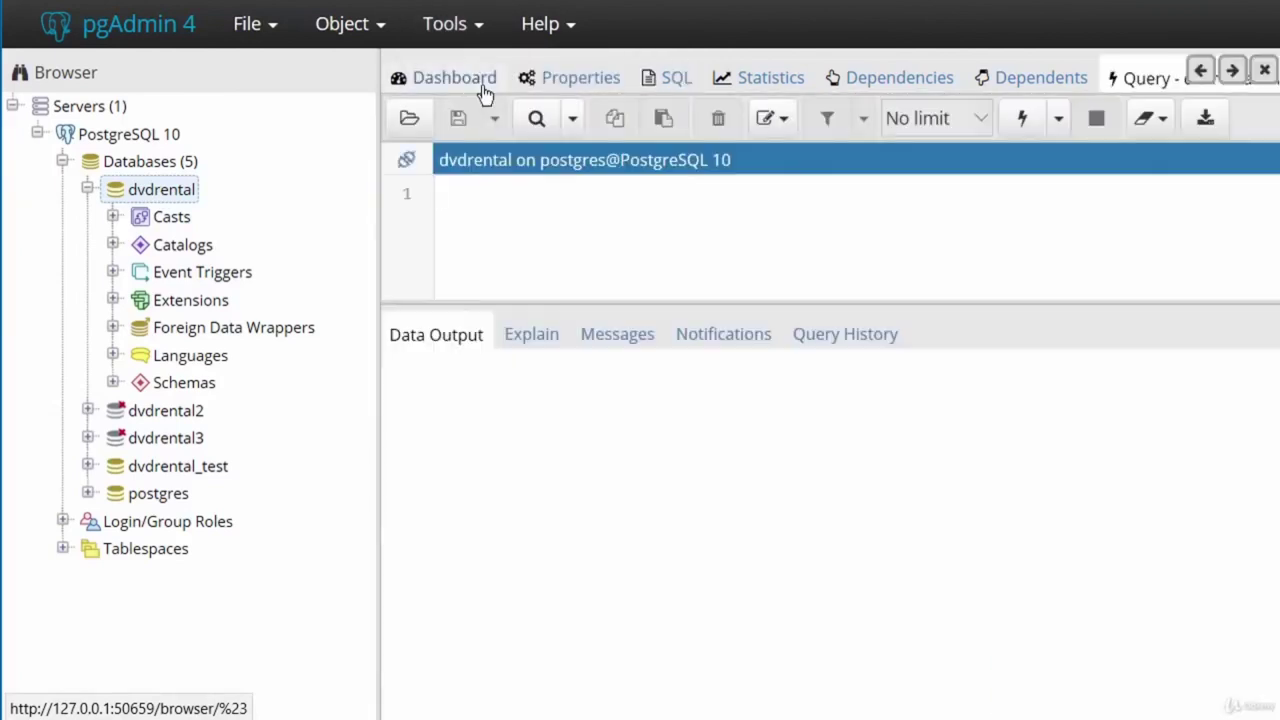
Paste and run CREATE TABLESPACE dvdrental, then fix the location to c:\pg\\data\dvdrental and rerun.
right_click(530, 214)
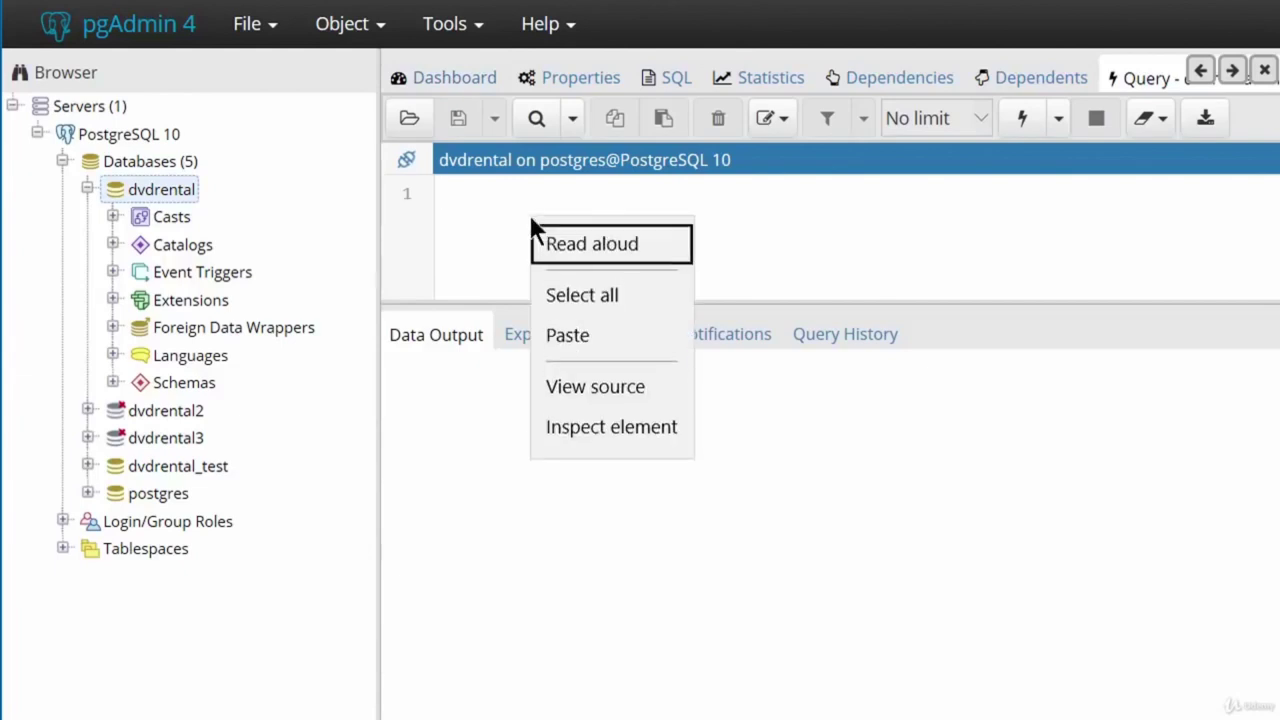
left_click(574, 337)
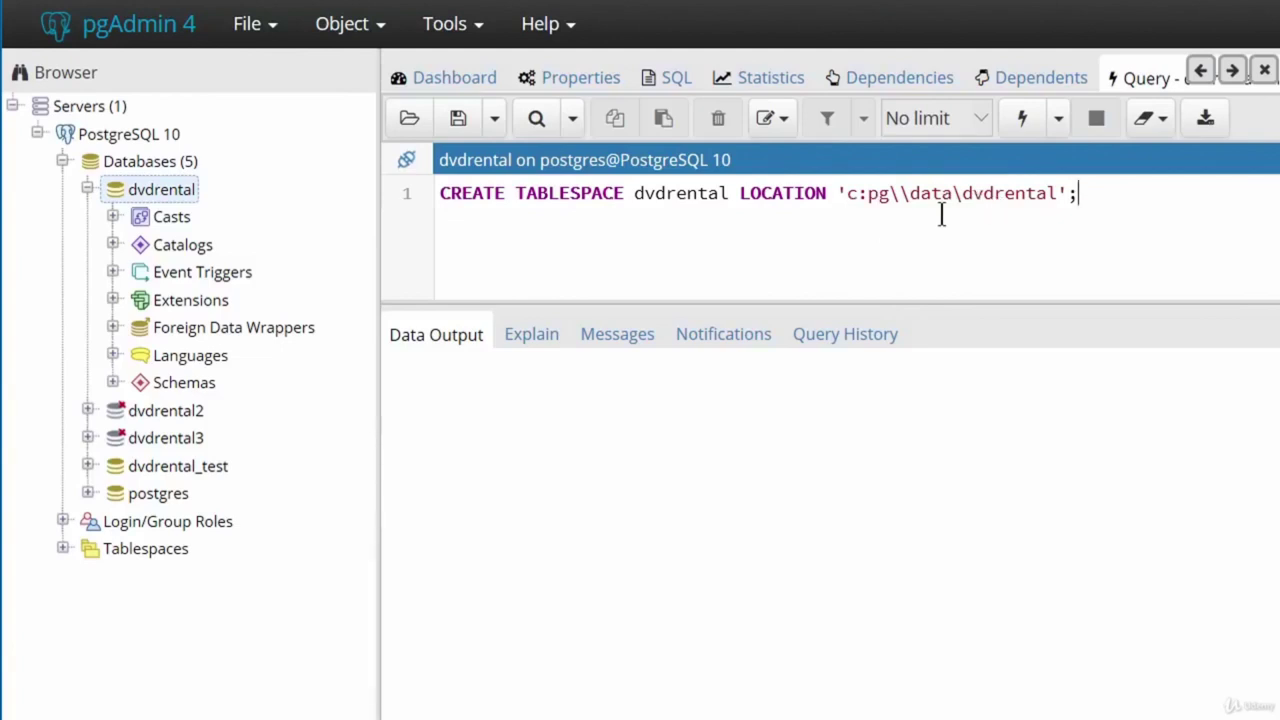
left_click(1024, 120)
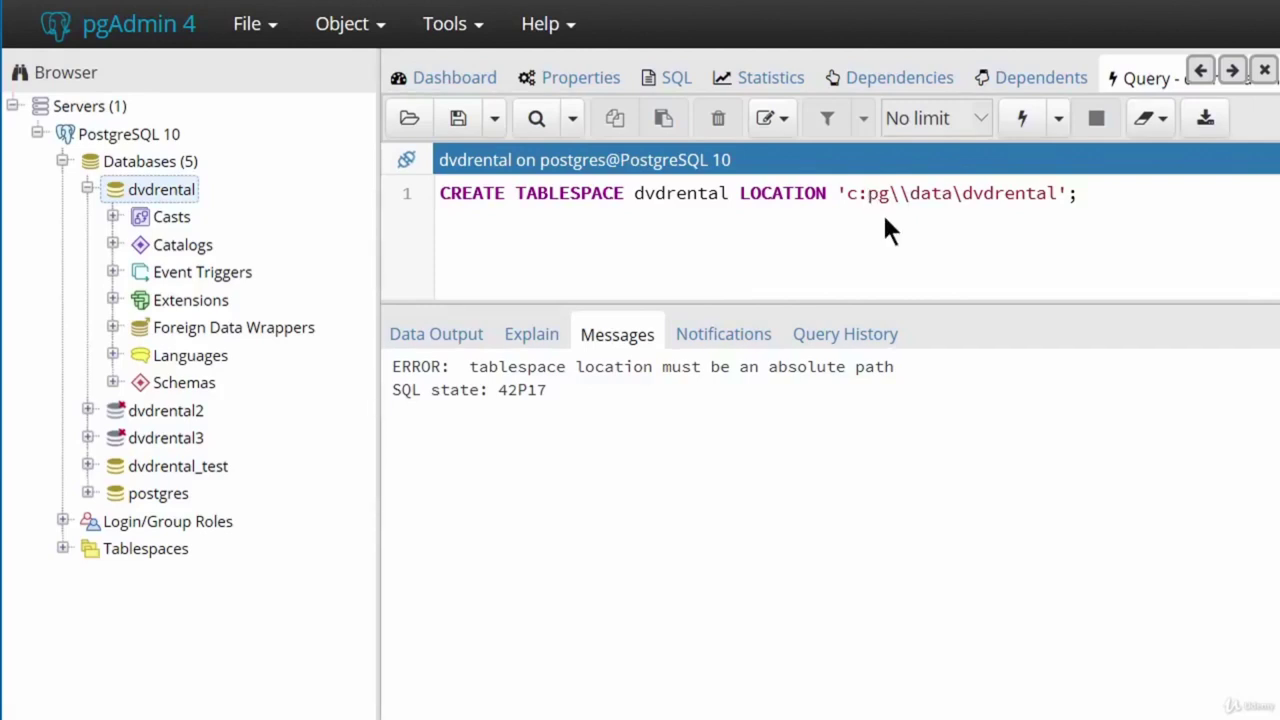
type("\\")
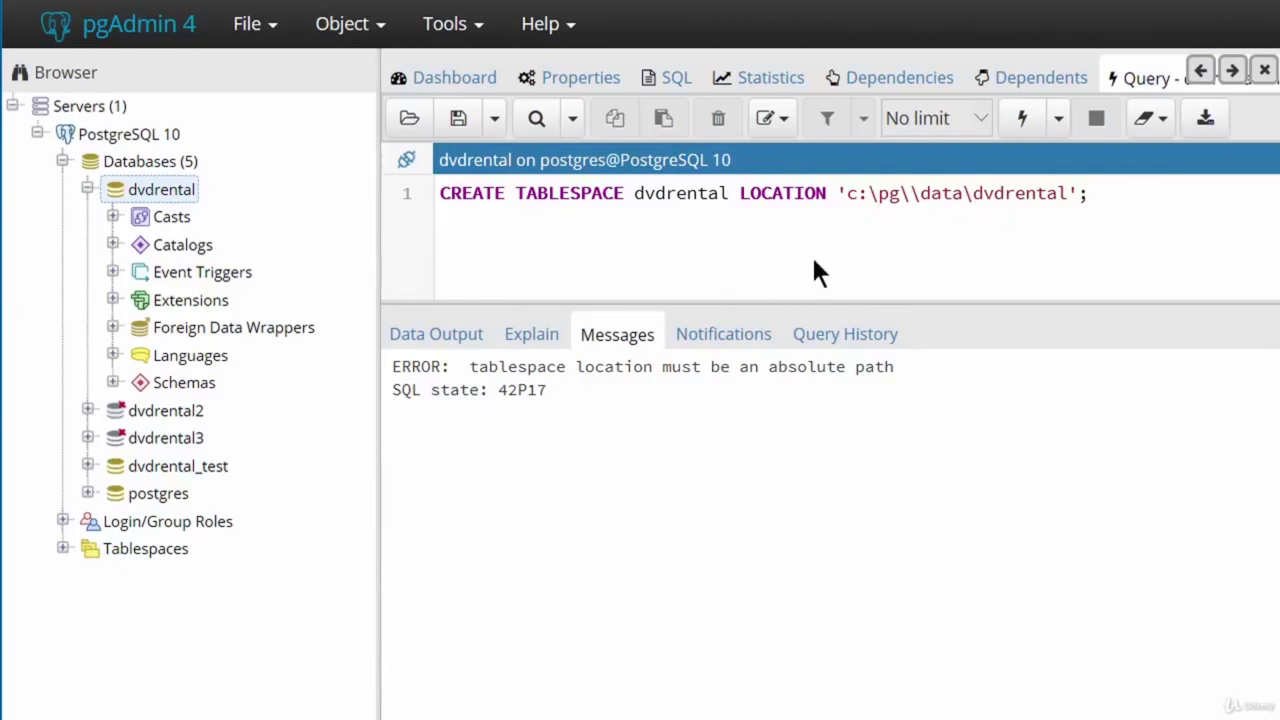
left_click(1057, 261)
left_click(1023, 120)
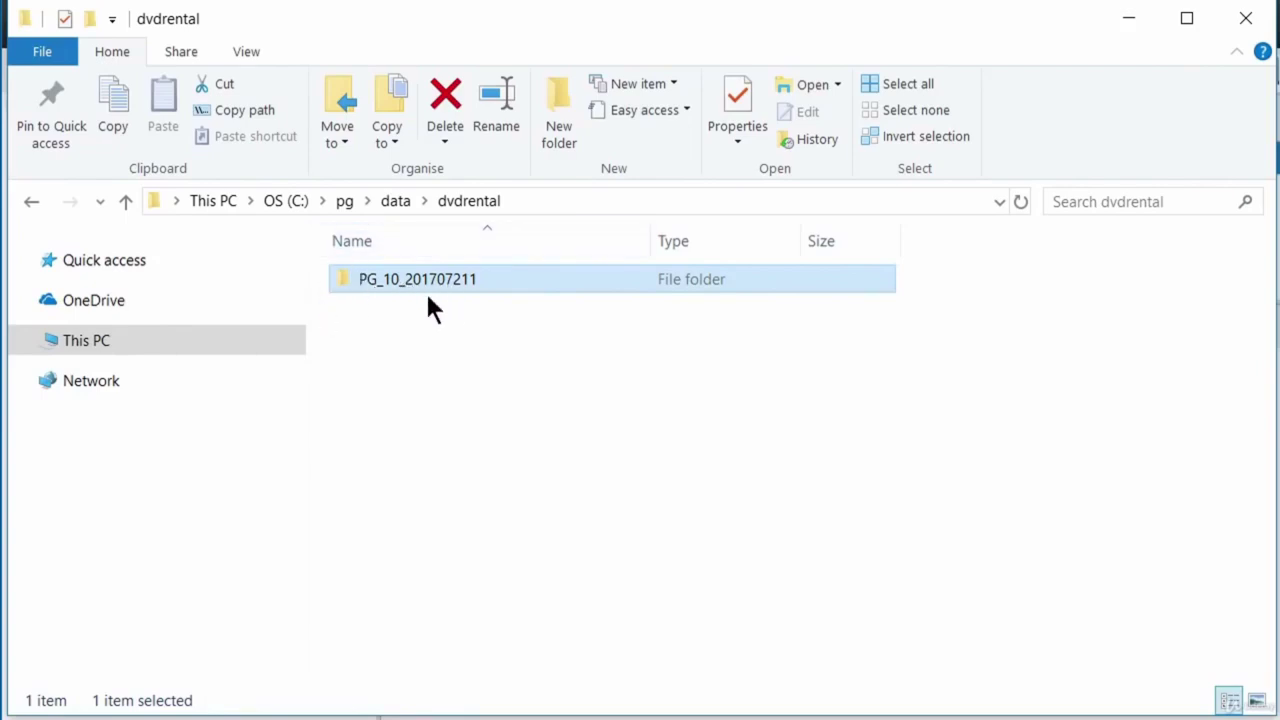
Select the dvdrental folder path in the address bar, then go back to C:\pg\data.
left_click(513, 199)
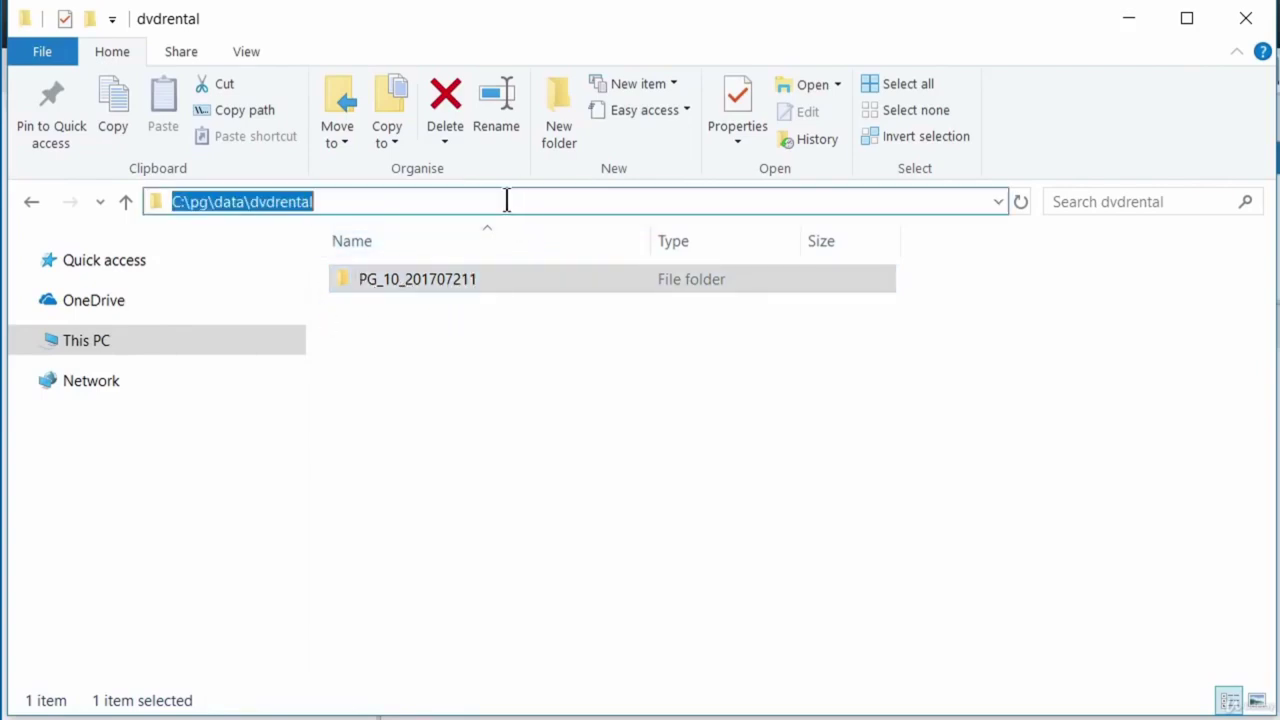
left_click(349, 201)
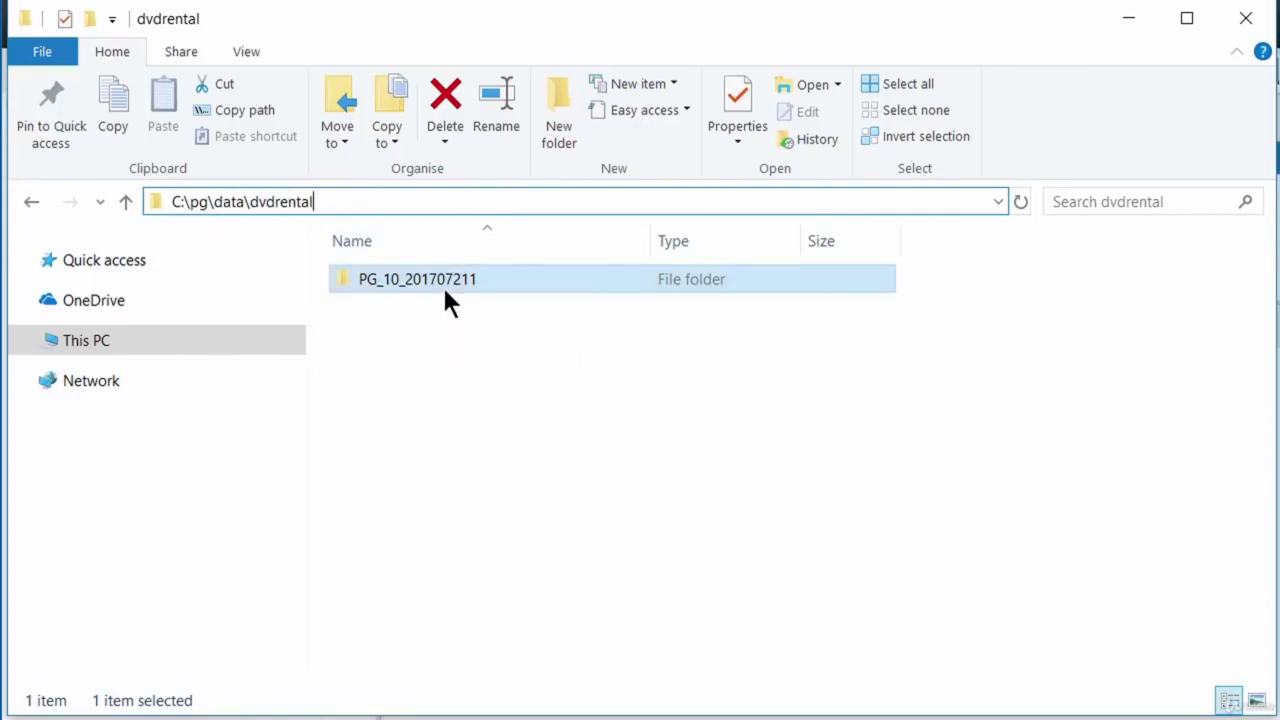
left_click(29, 203)
Create a new folder named dvdrental2 beside dvdrental in C:\pg\data.
left_click(433, 355)
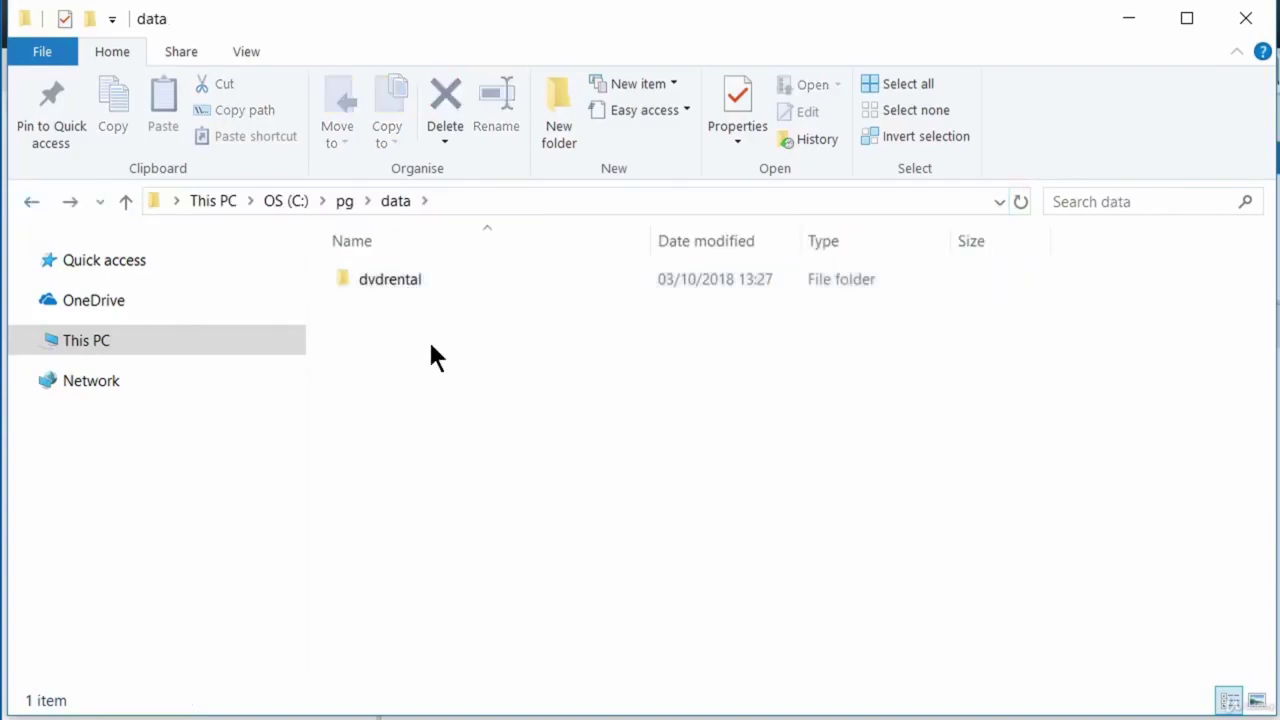
right_click(422, 347)
mouse_move(565, 293)
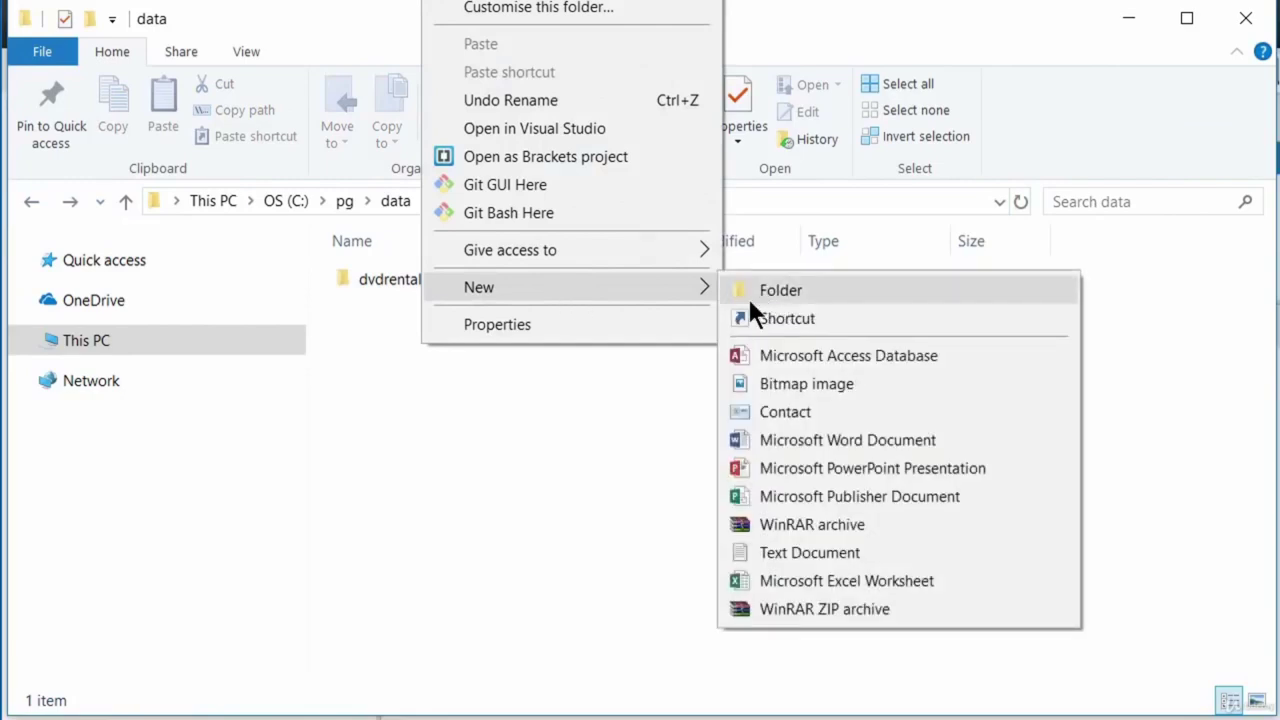
left_click(783, 290)
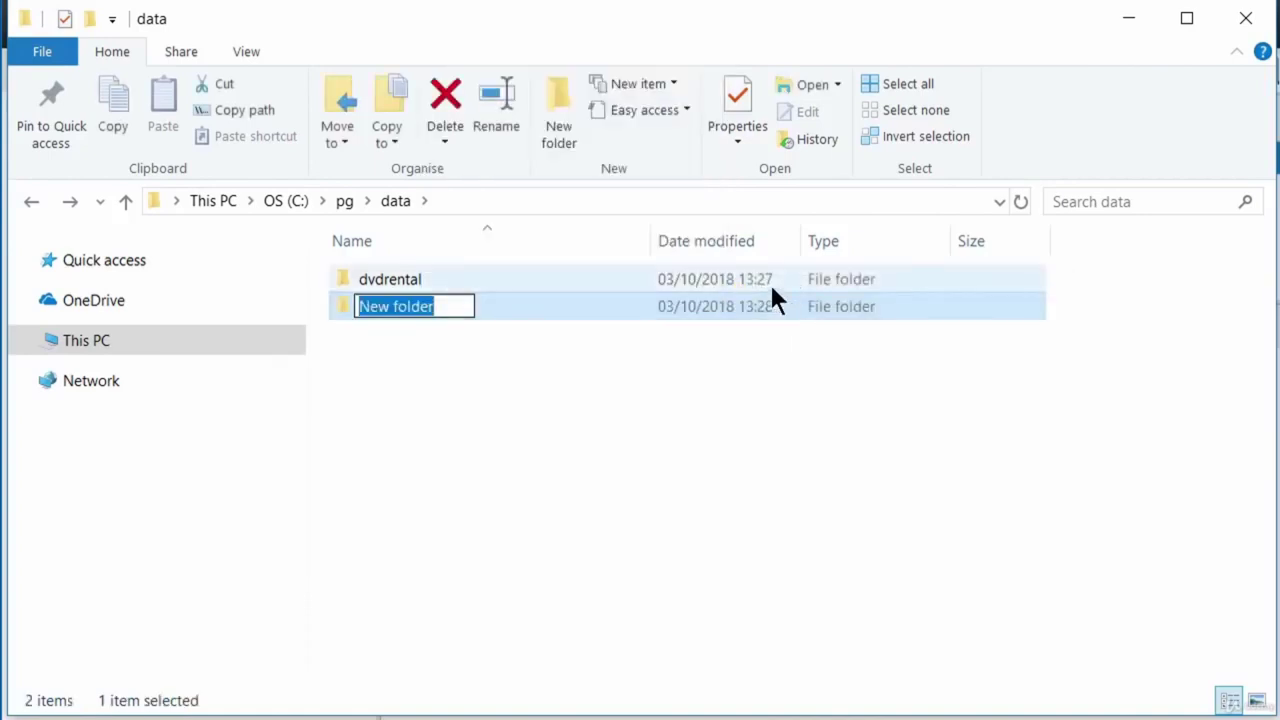
type("d")
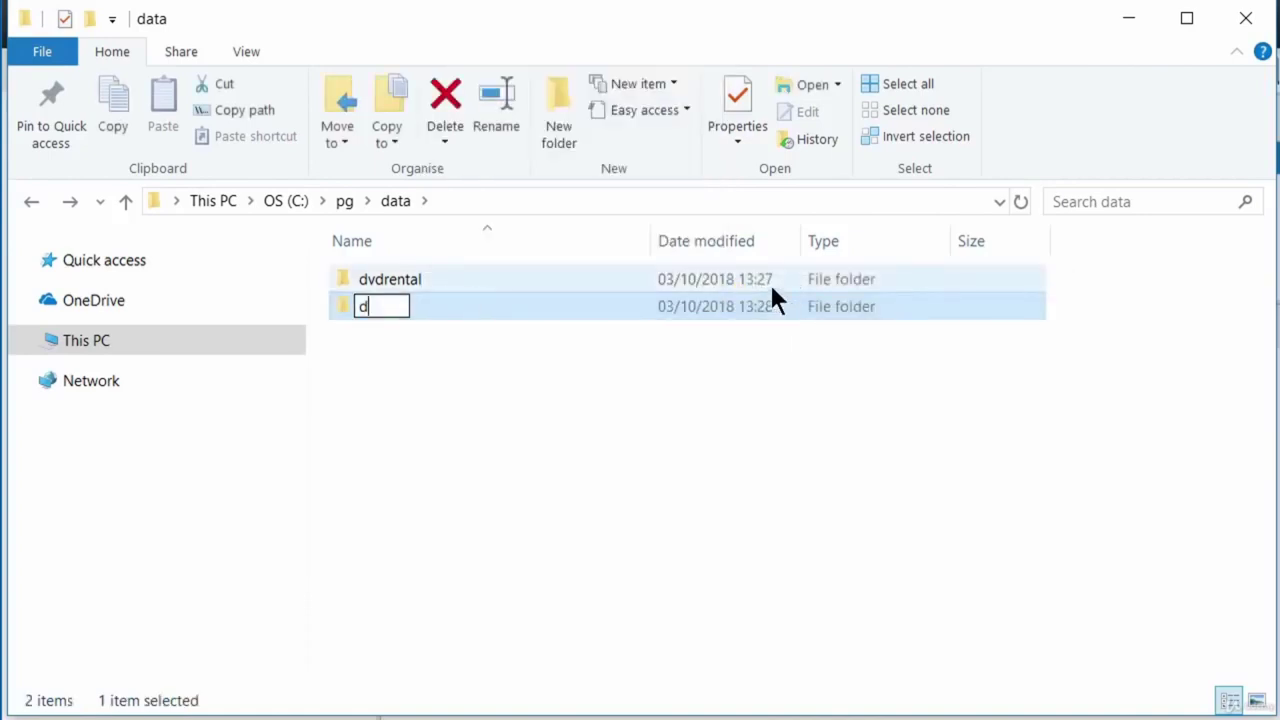
type("vdrental2")
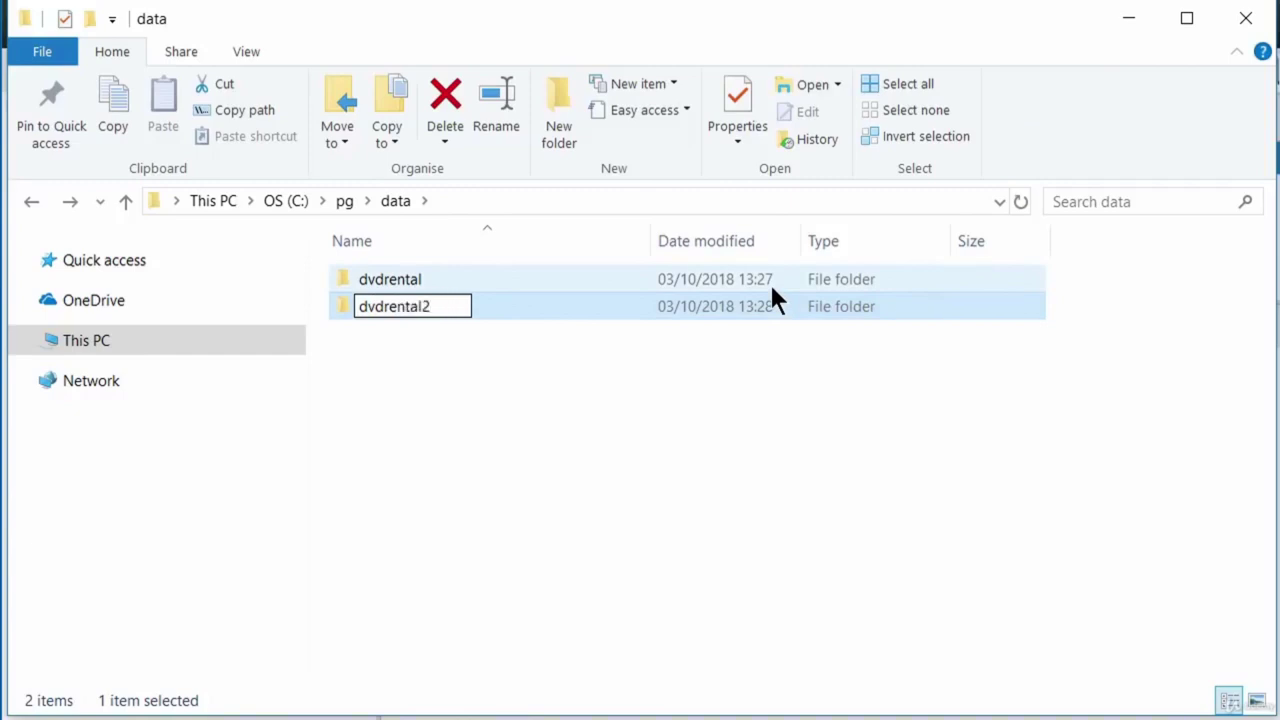
left_click(685, 379)
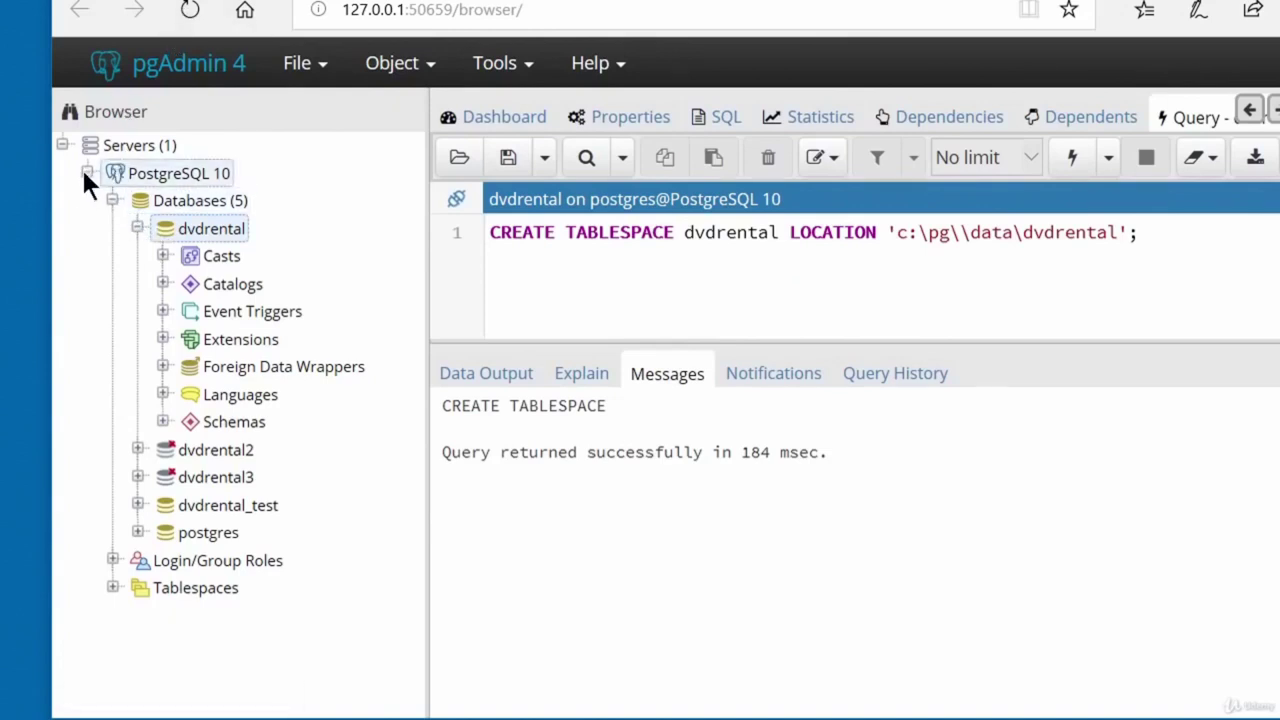
Collapse Databases and expand Tablespaces to show dvdrental, pg_default and pg_global.
left_click(112, 200)
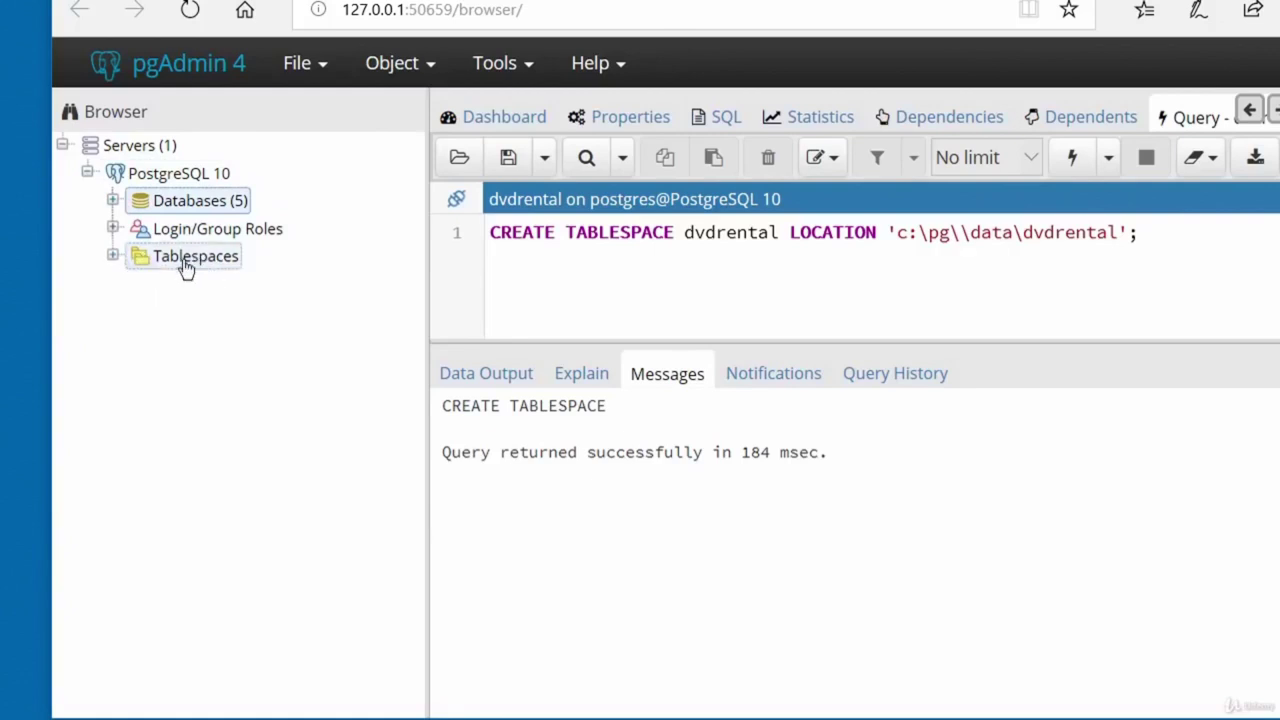
left_click(112, 256)
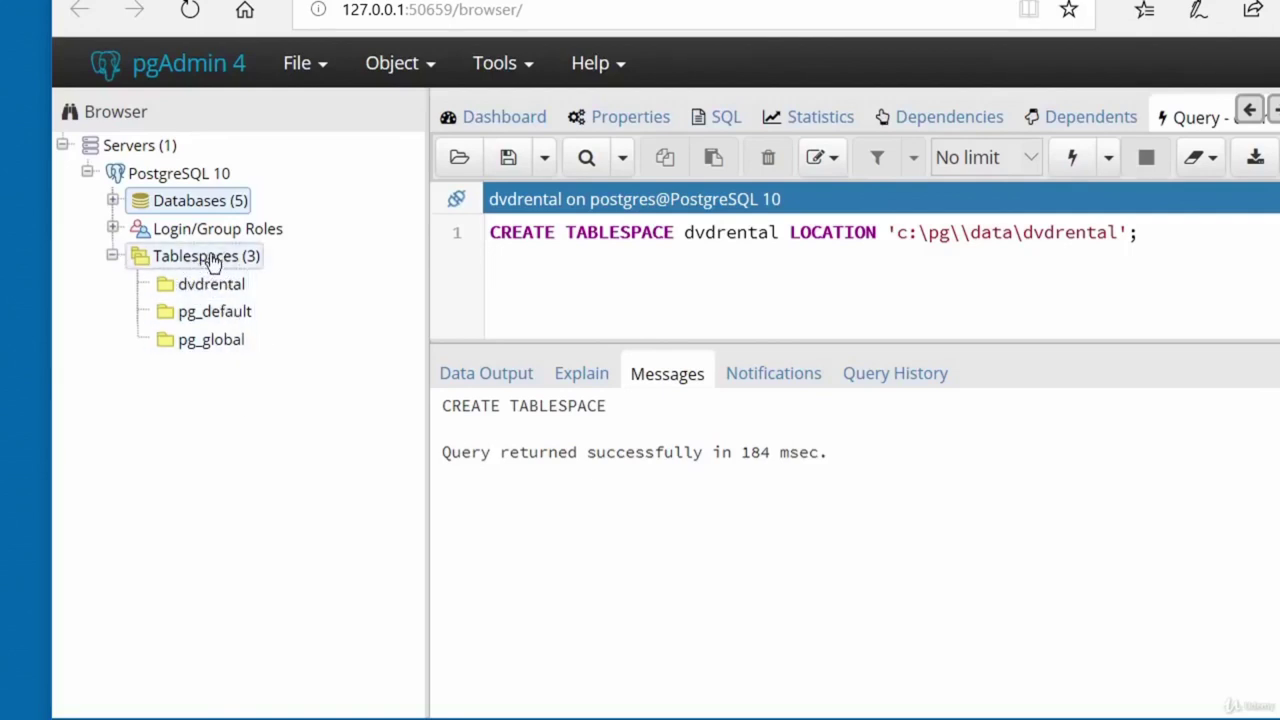
right_click(212, 262)
Start a new tablespace named dvdrental2 from the Tablespaces create menu.
mouse_move(350, 295)
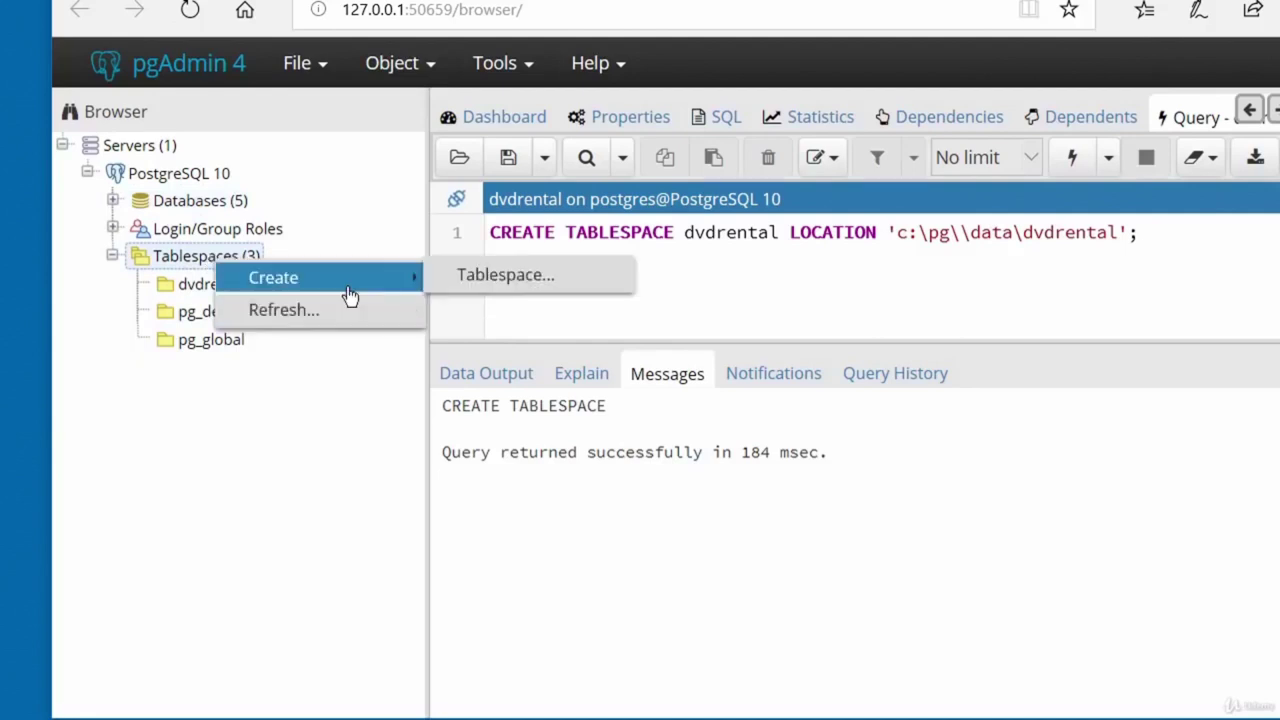
left_click(468, 284)
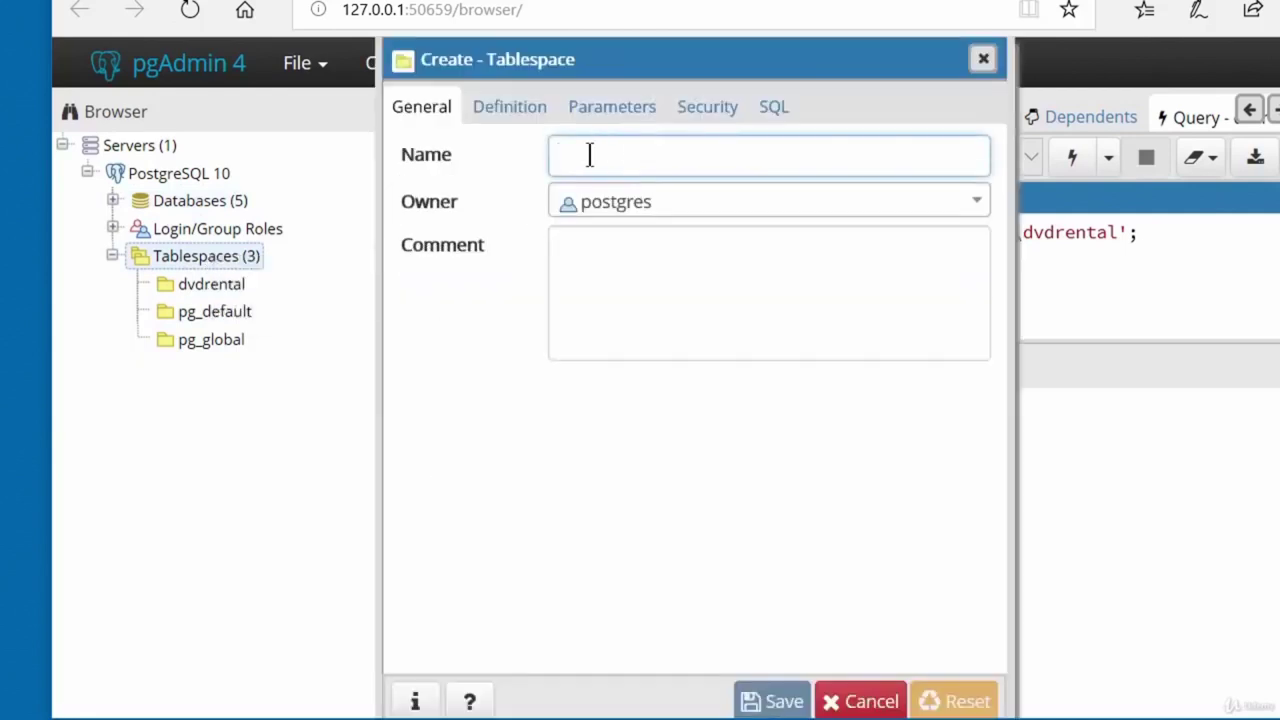
type("dvdr")
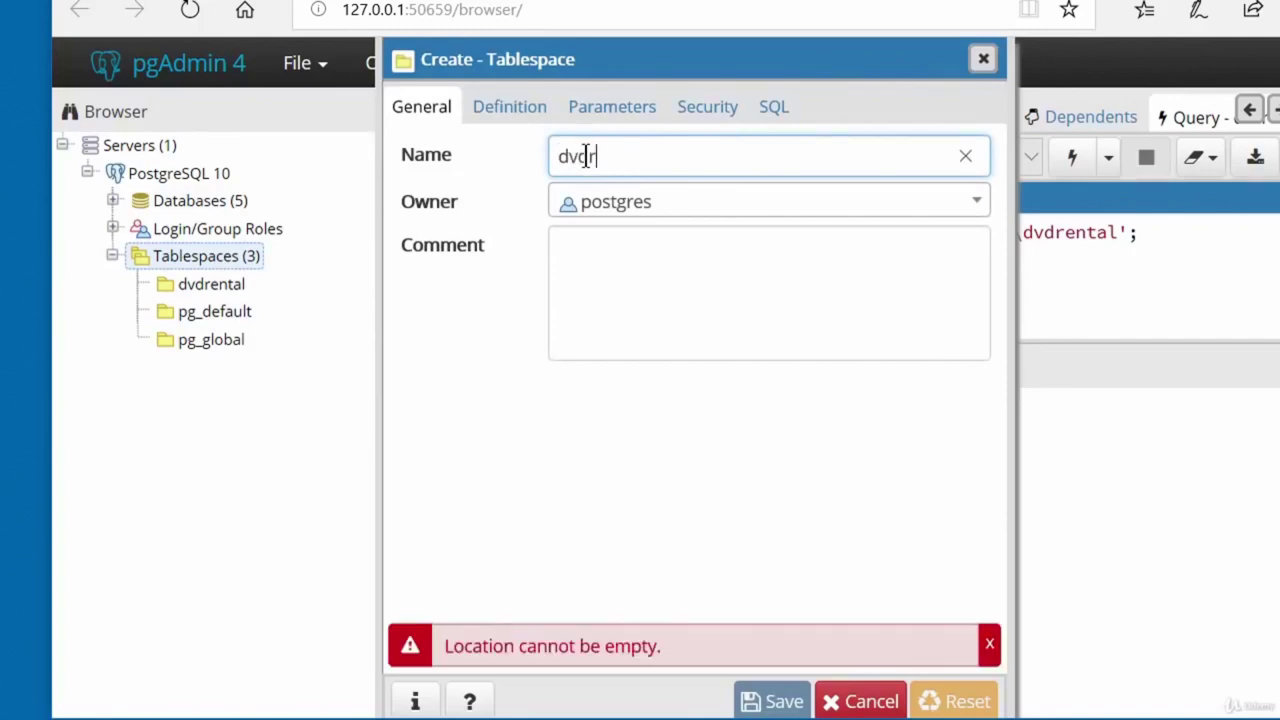
type("ental")
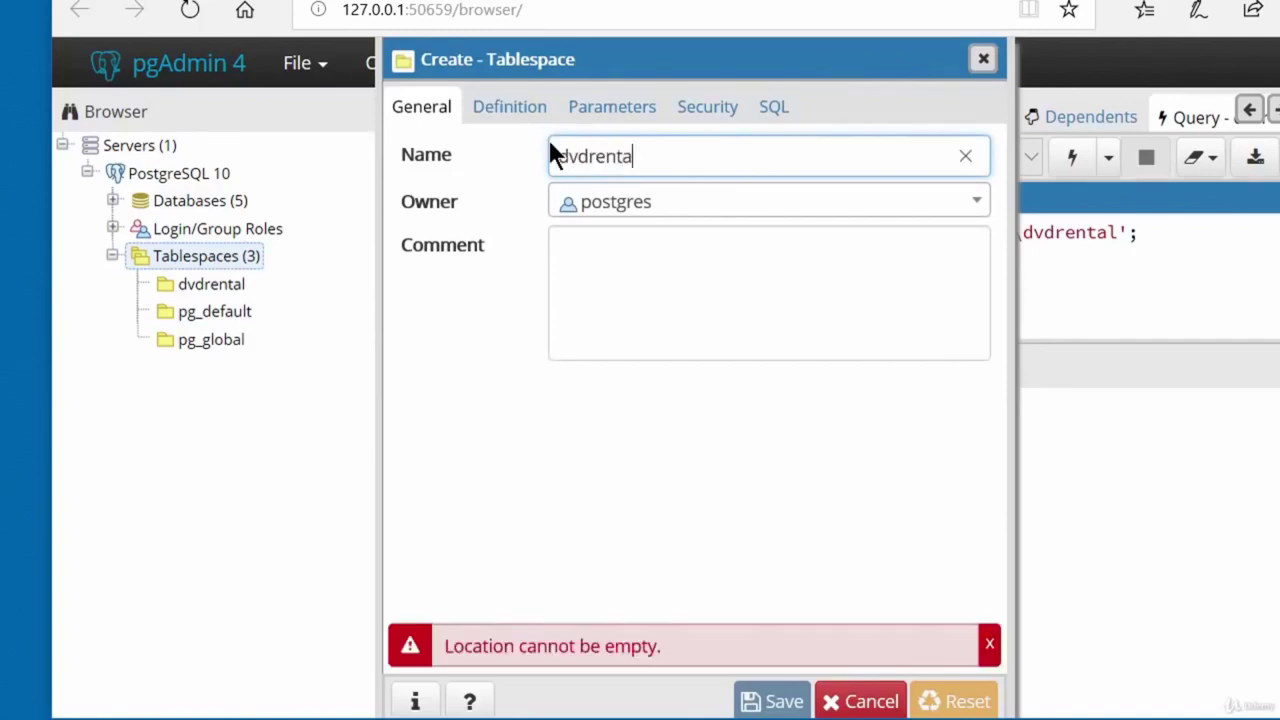
type("2")
Paste the copied CREATE TABLESPACE statement into the Definition Location field and select its leading text.
left_click(514, 107)
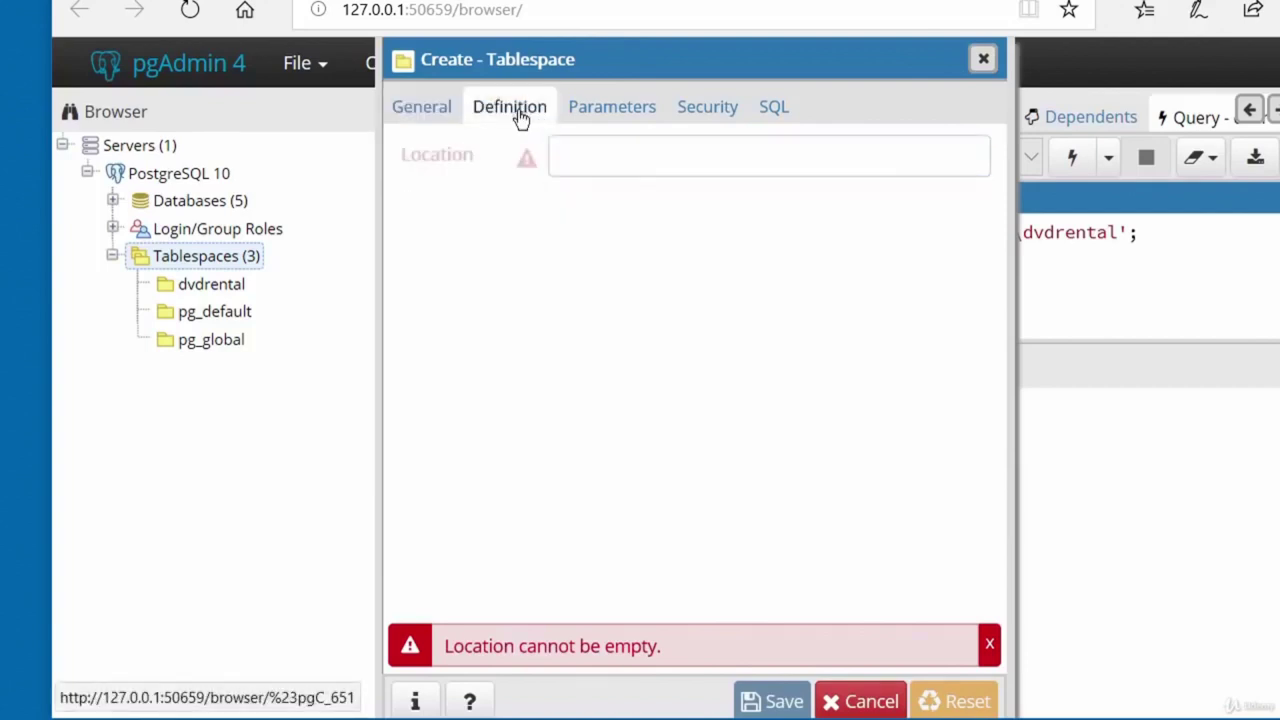
left_click(583, 155)
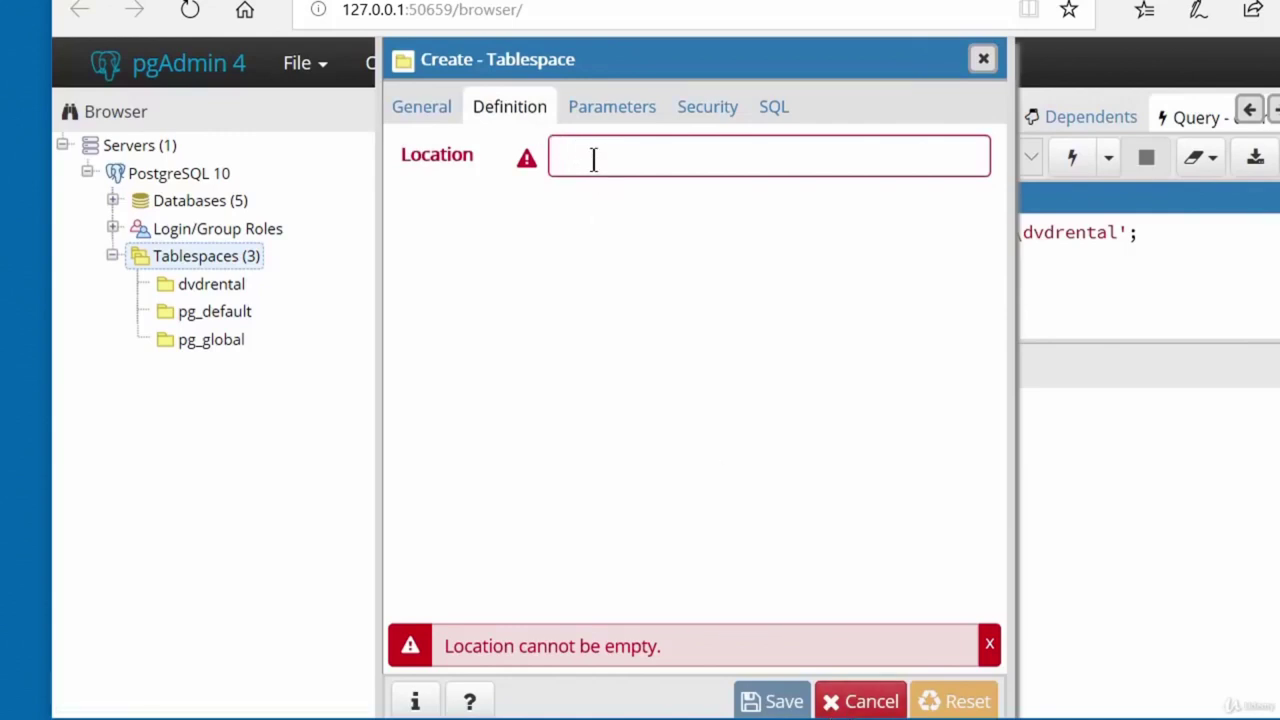
right_click(595, 160)
left_click(599, 165)
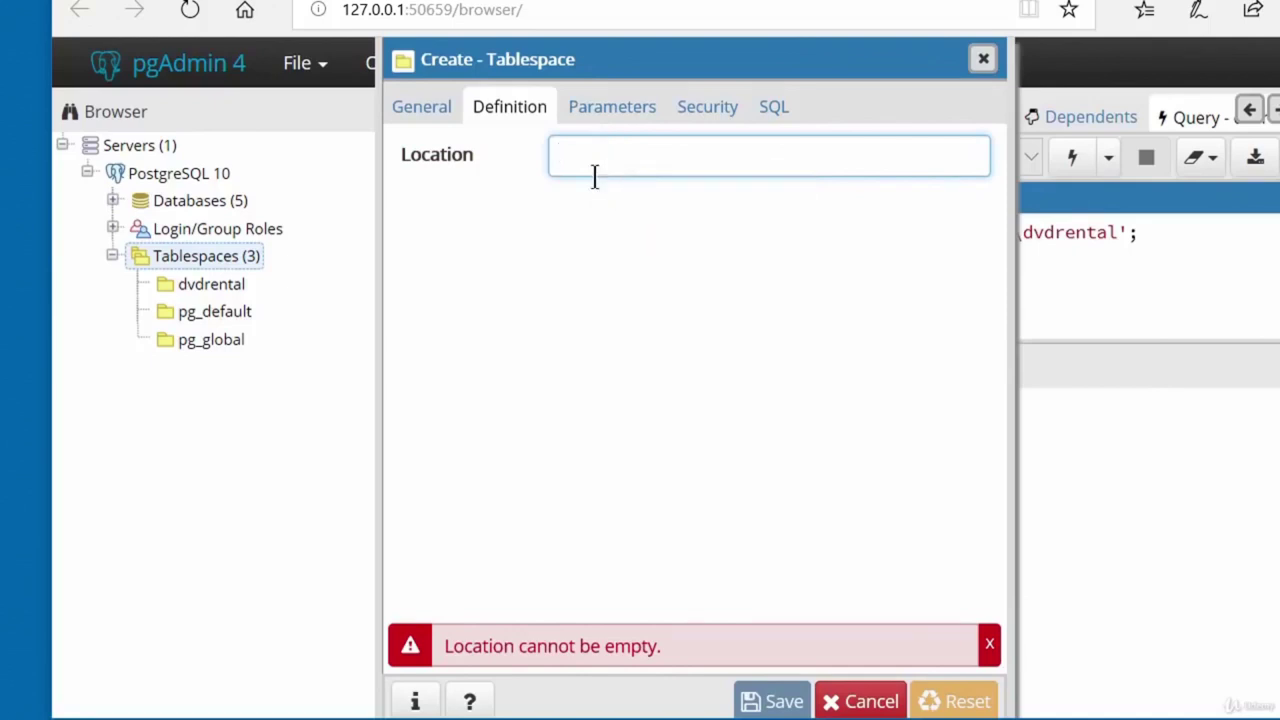
type("CREATE TABLESPACE dvdrental LOCATION 'c:pg\\\\data\\\\dvdrental';")
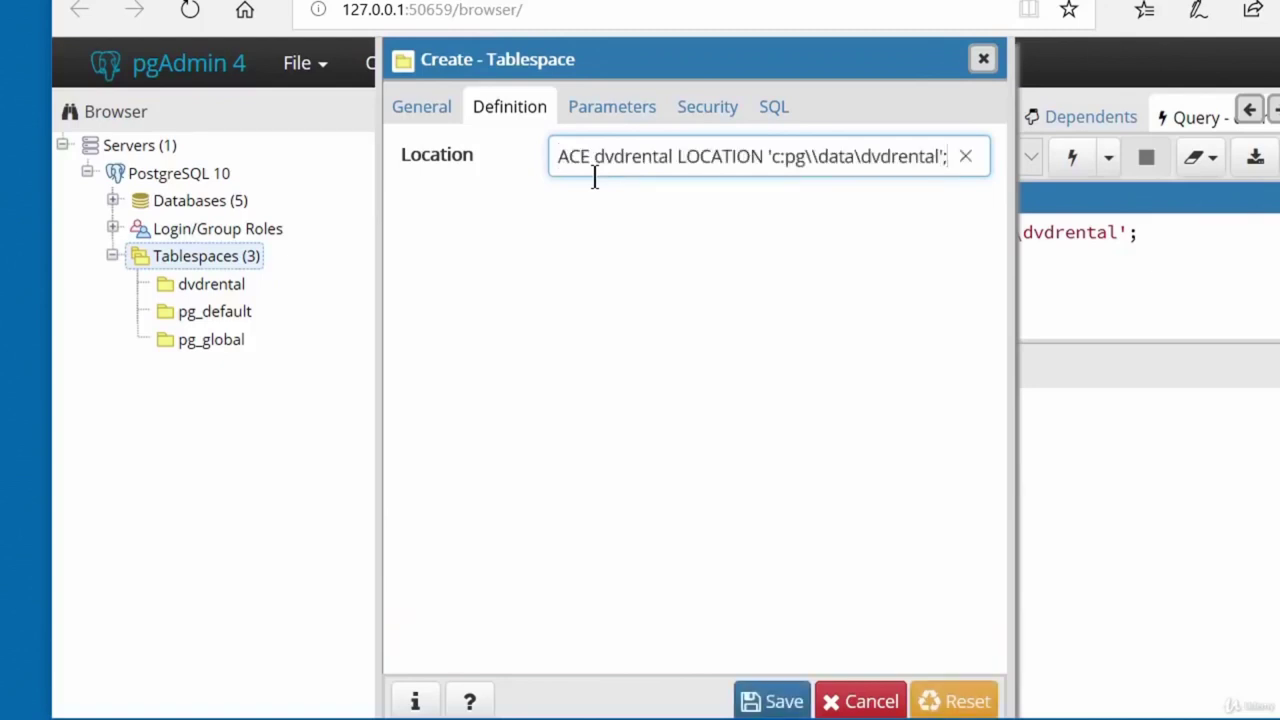
left_click_drag(594, 177, 490, 175)
left_click(766, 156)
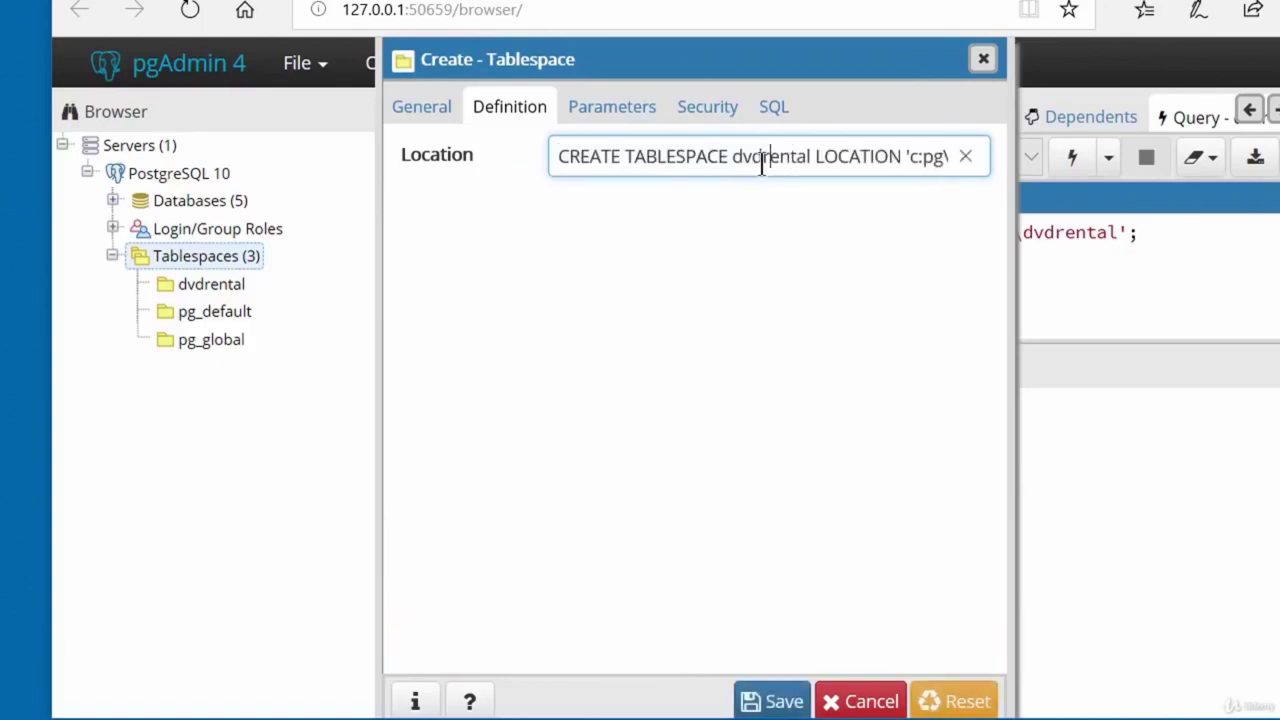